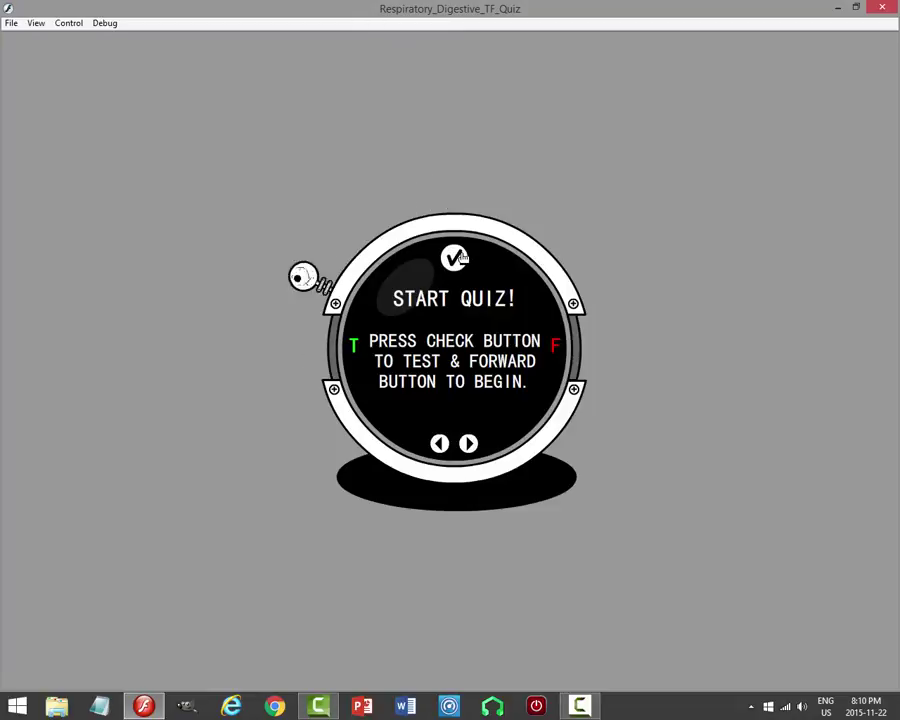
# Preview the quiz movie's first question, return to its start screen, and close the test movie.
pyautogui.click(469, 444)
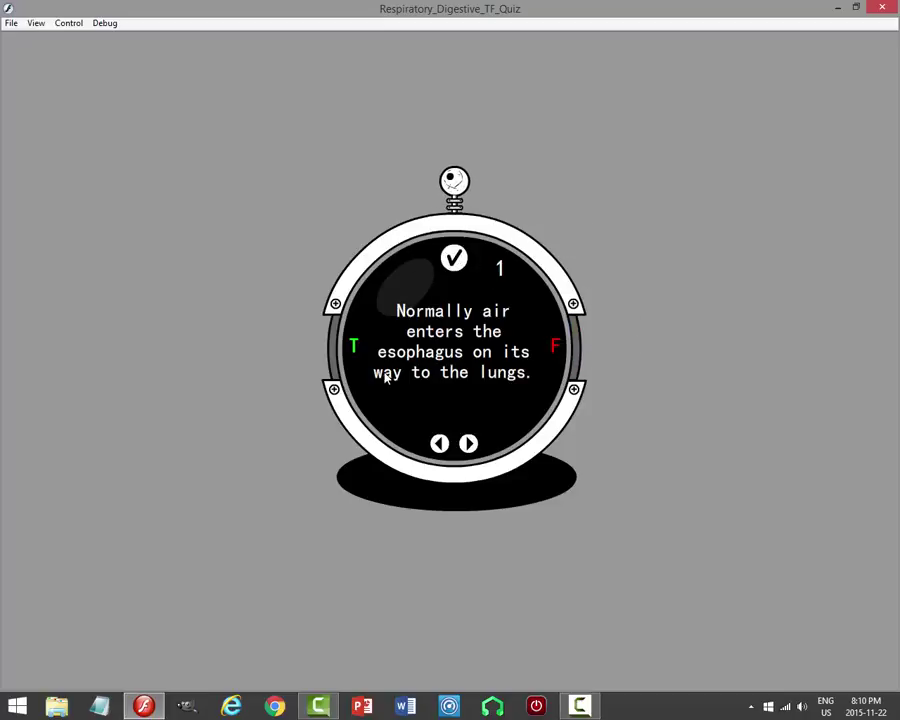
pyautogui.click(439, 443)
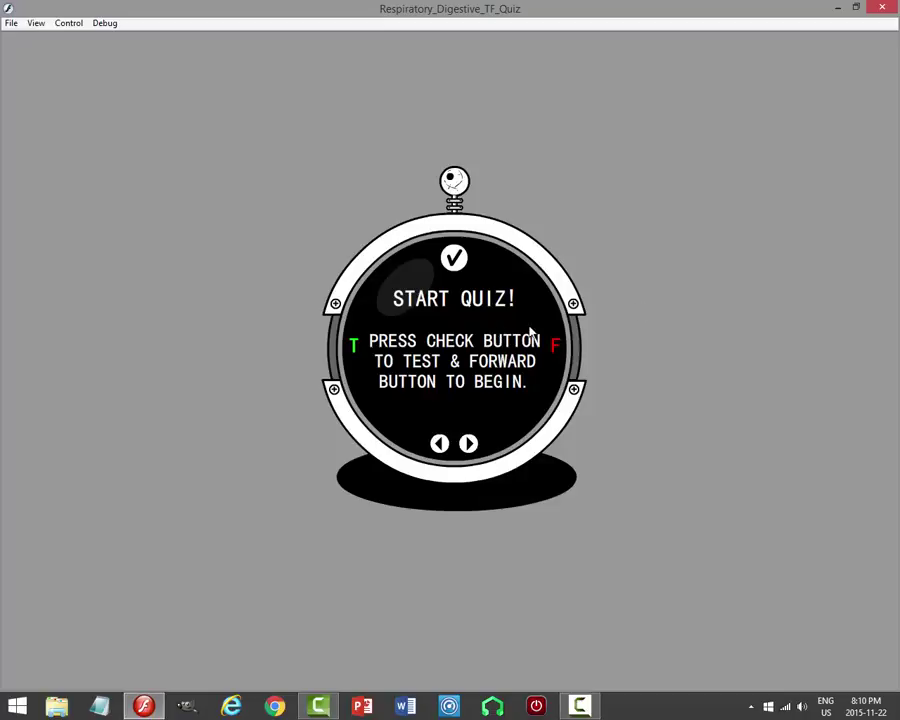
pyautogui.click(858, 9)
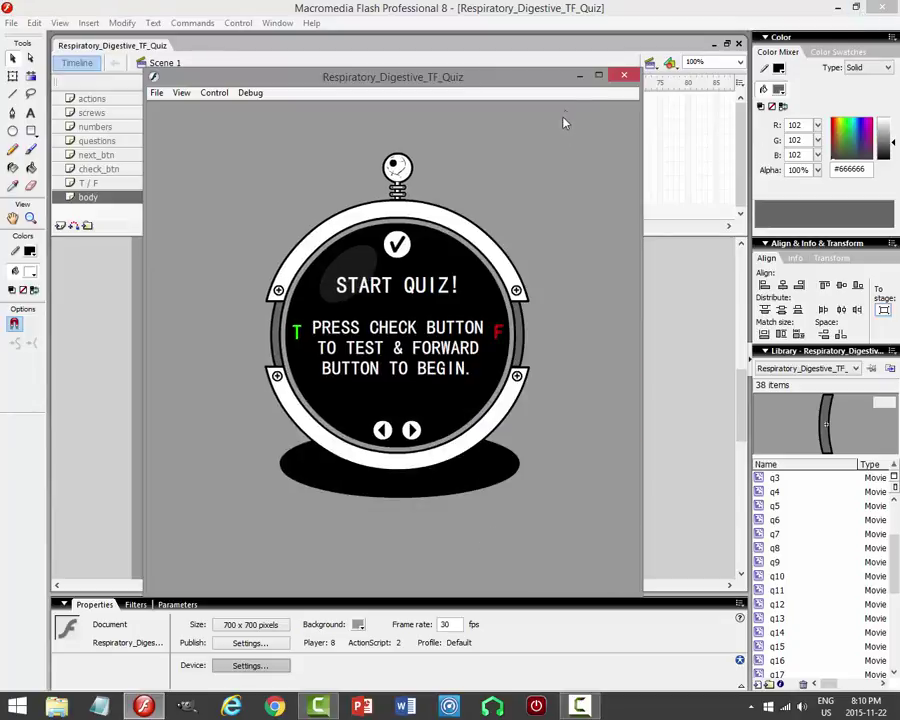
pyautogui.click(624, 75)
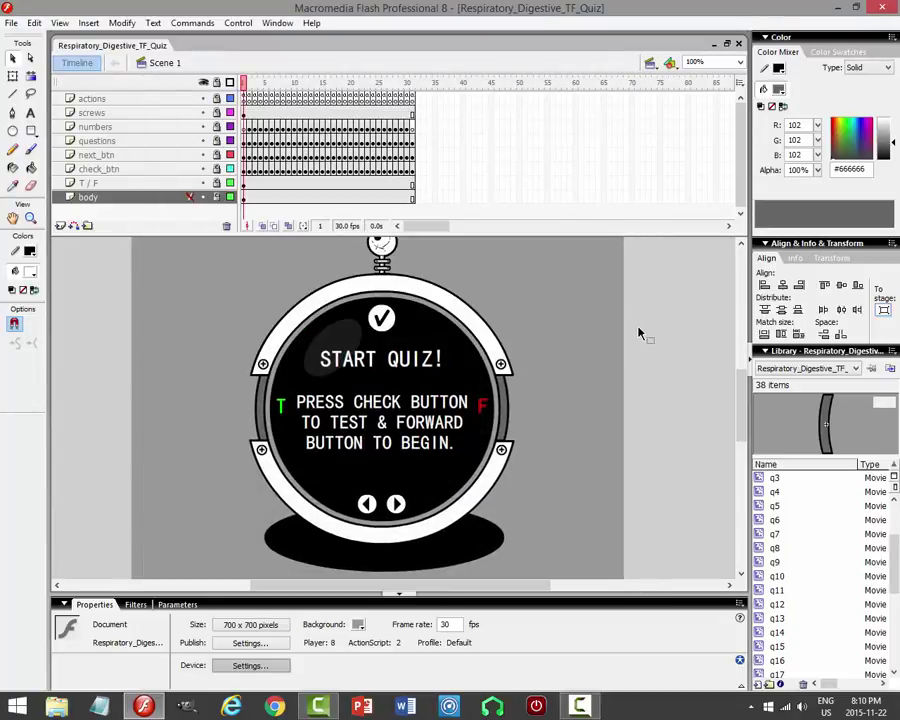
# Show the whole frame and scrub the finished quiz's timeline from frame 1 to frame 6 to examine the question frames.
pyautogui.click(740, 62)
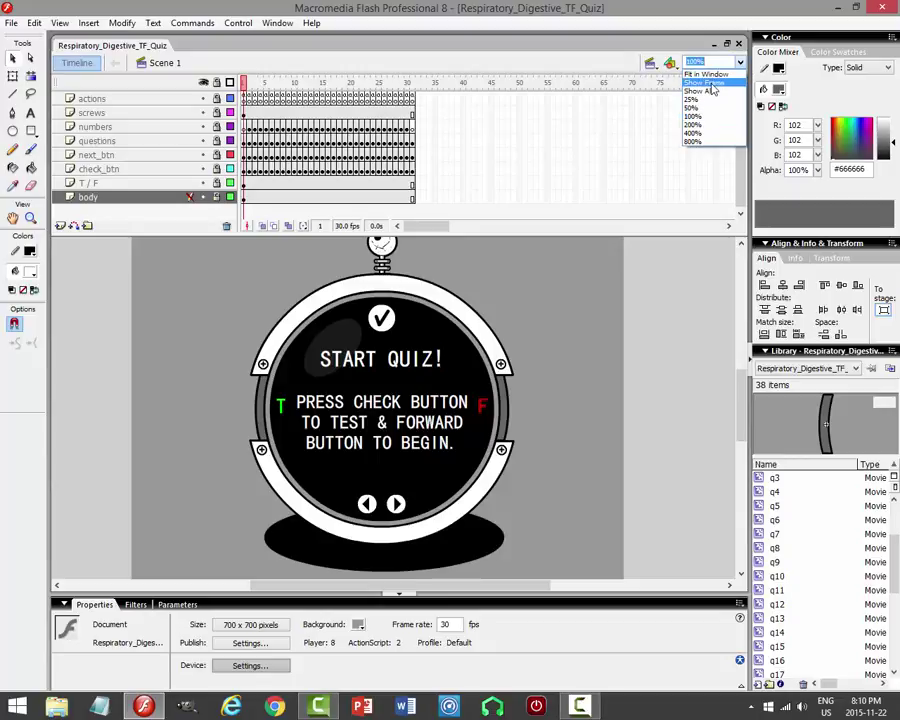
pyautogui.click(705, 78)
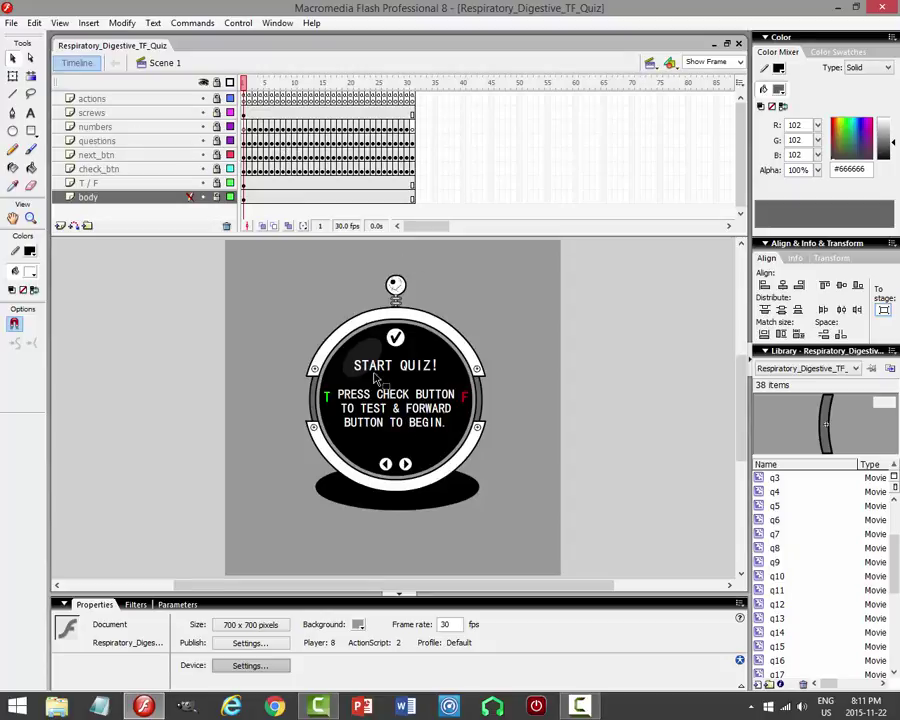
pyautogui.click(244, 84)
pyautogui.moveTo(244, 84); pyautogui.dragTo(268, 83)
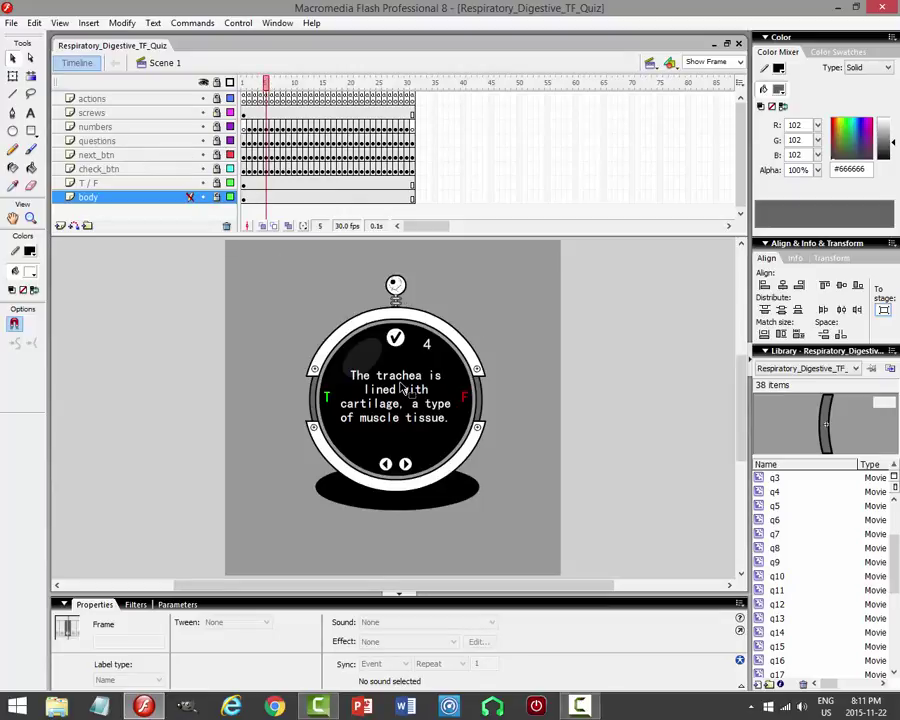
pyautogui.click(267, 84)
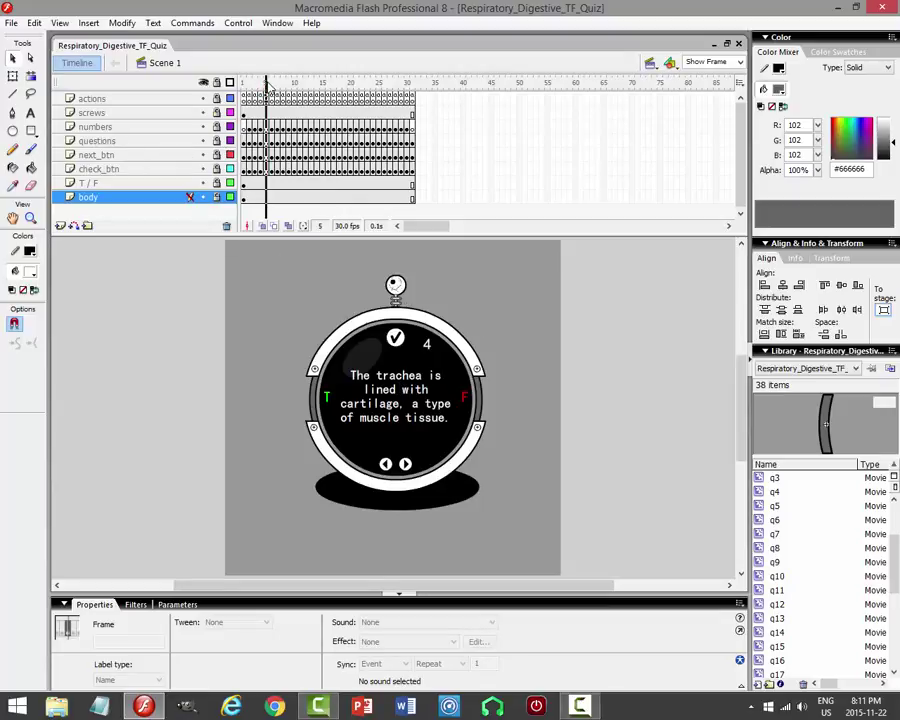
pyautogui.moveTo(267, 85); pyautogui.dragTo(272, 86)
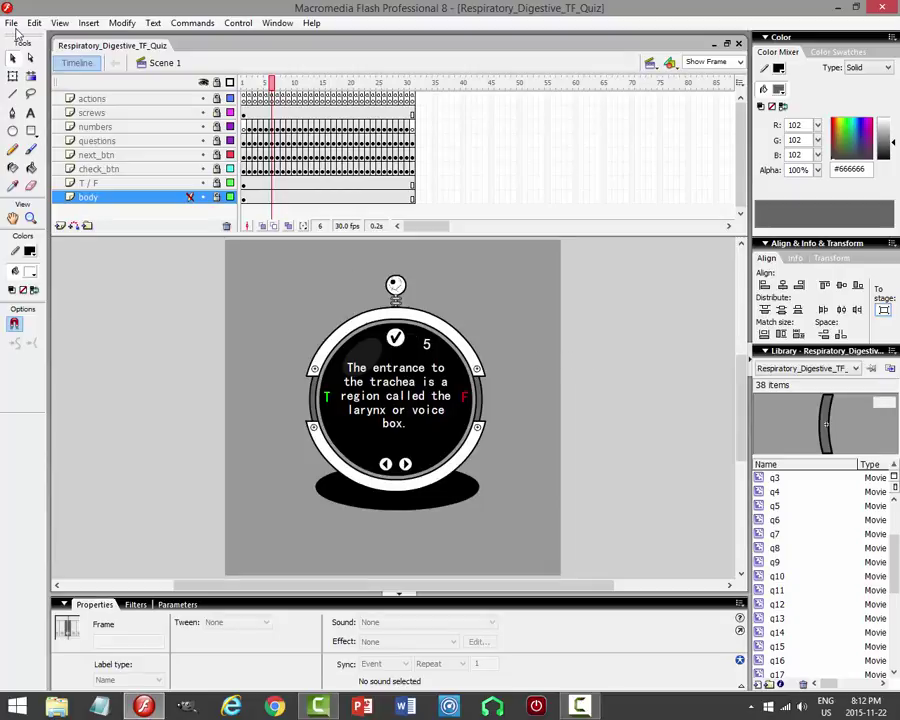
# Create a new blank Flash Document.
pyautogui.click(12, 23)
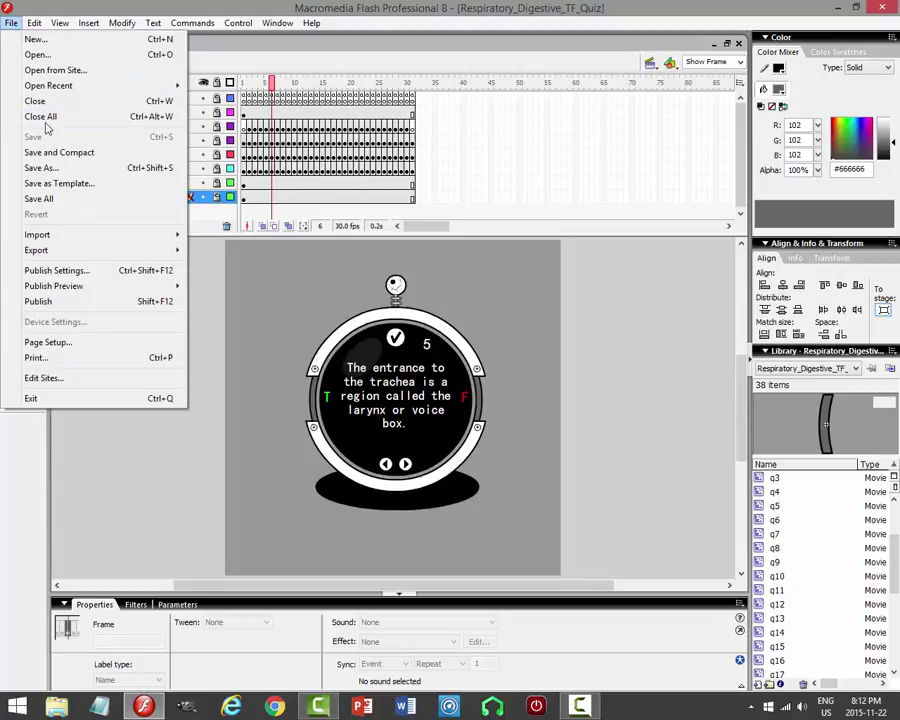
pyautogui.click(40, 38)
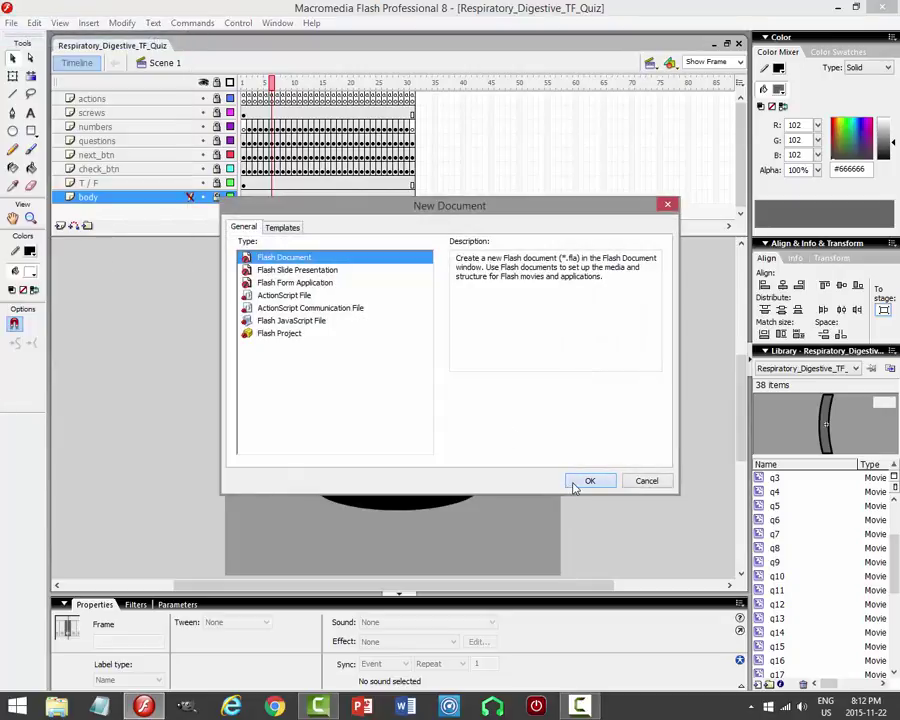
pyautogui.click(577, 479)
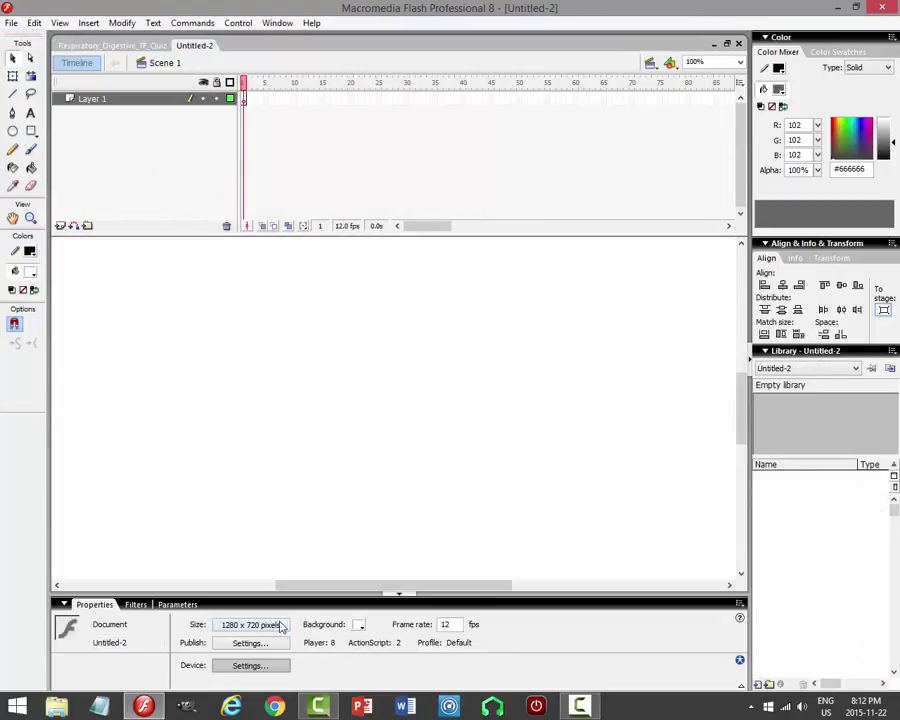
# Set the new document's dimensions to 700 x 700 px and its frame rate to 30 fps.
pyautogui.click(250, 624)
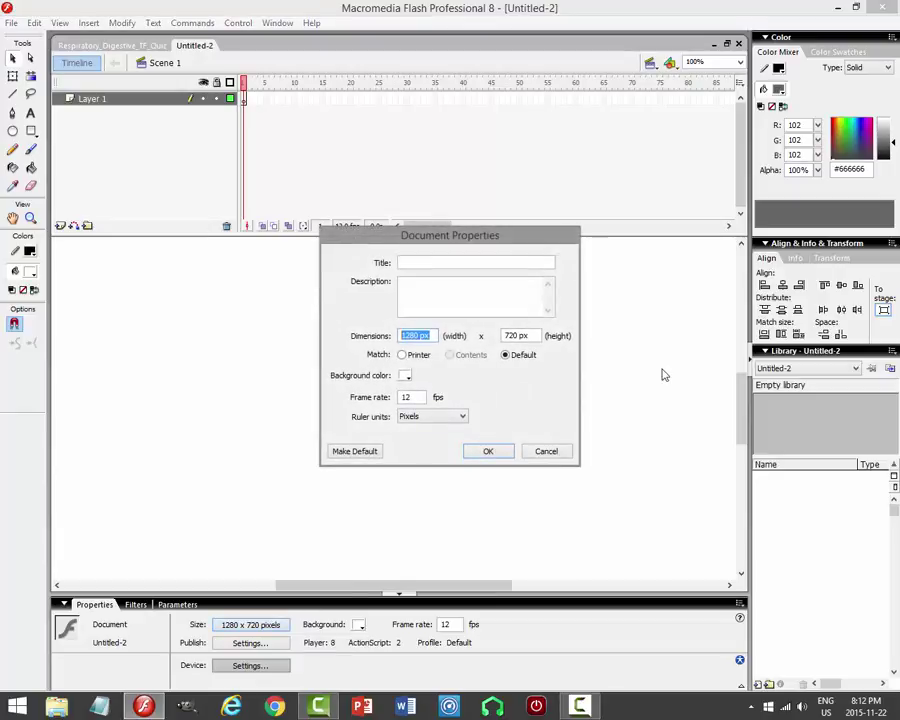
pyautogui.write('700')
pyautogui.press('Tab')
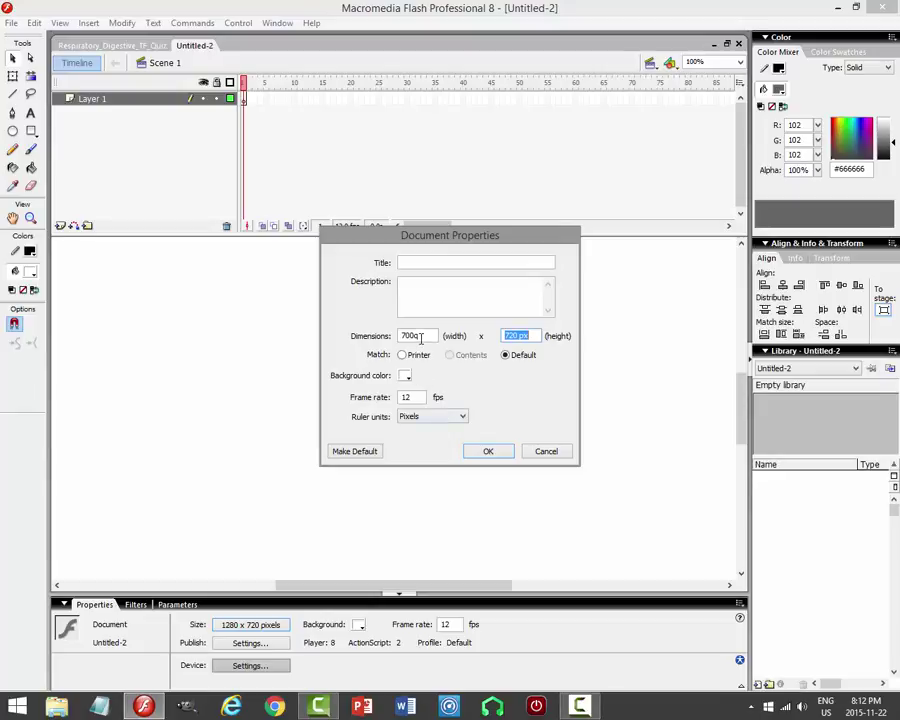
pyautogui.click(422, 336)
pyautogui.press('Tab')
pyautogui.write('700')
pyautogui.doubleClick(418, 397)
pyautogui.write('30')
pyautogui.press('Return')
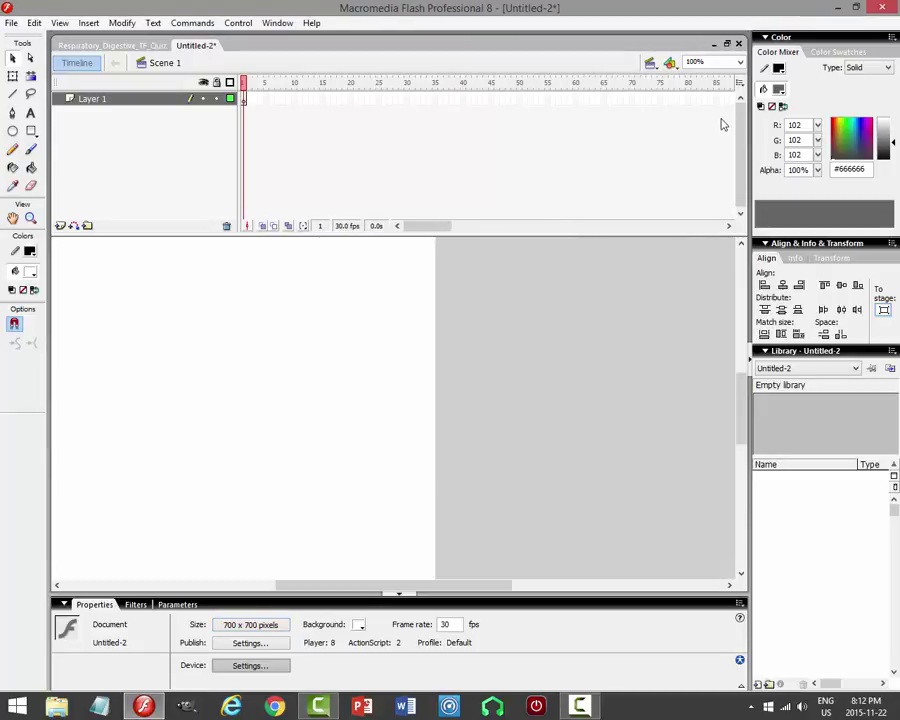
# Draw a circle about 408 px in diameter on the stage, with no fill and a solid black outline of height 3.
pyautogui.click(740, 62)
pyautogui.click(700, 83)
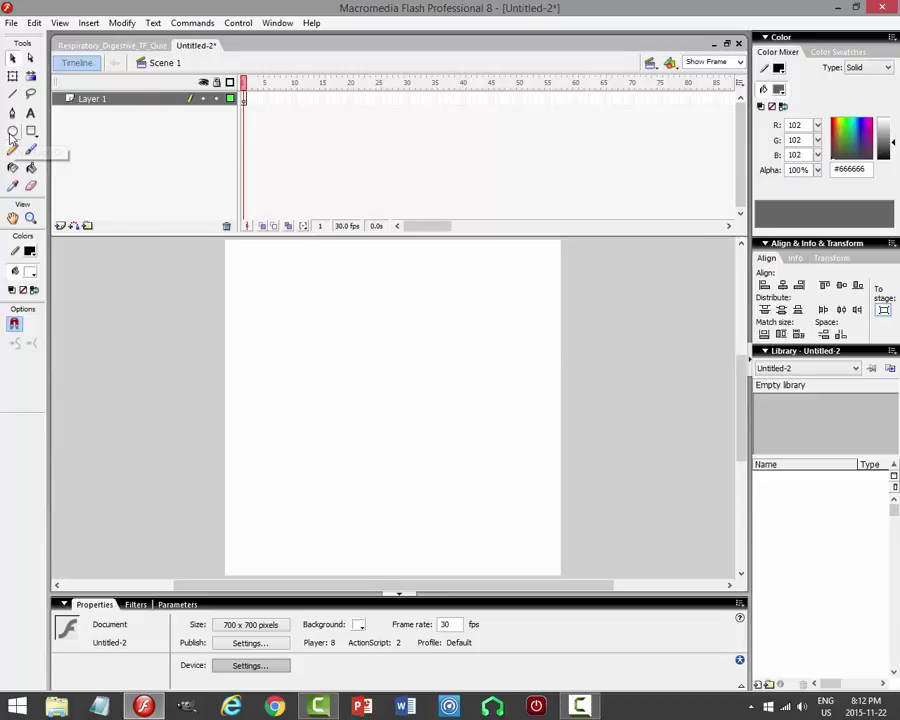
pyautogui.click(13, 131)
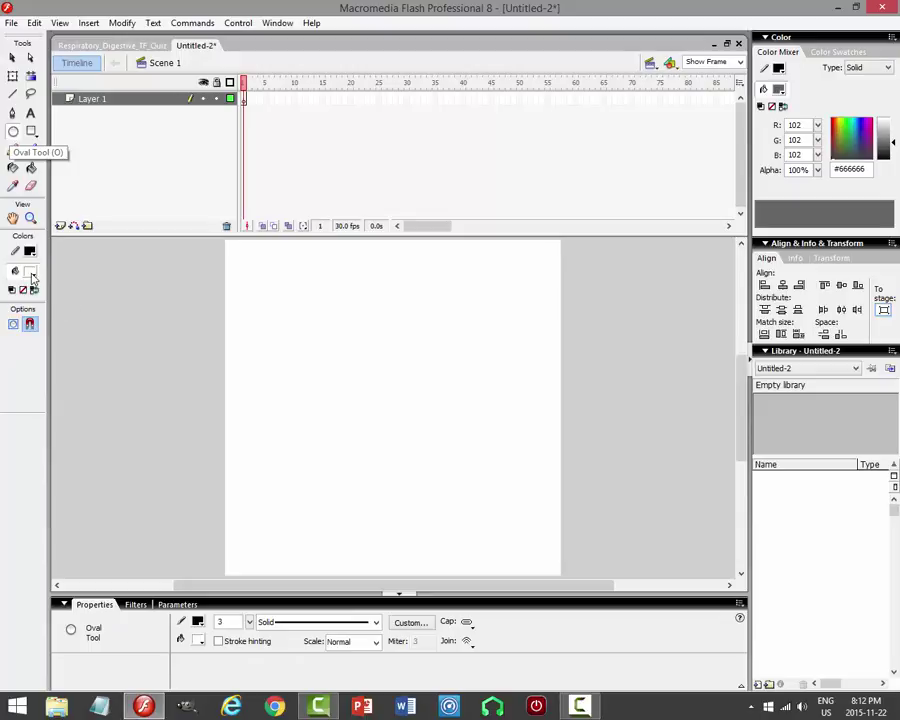
pyautogui.click(31, 272)
pyautogui.click(194, 291)
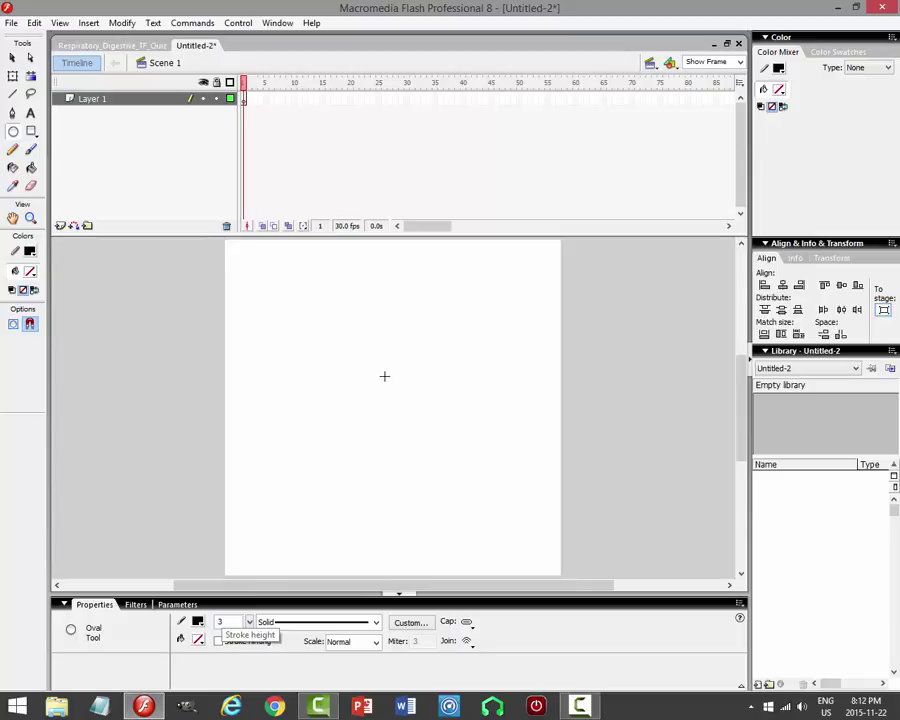
pyautogui.moveTo(384, 376); pyautogui.dragTo(433, 462)
pyautogui.moveTo(439, 471); pyautogui.dragTo(446, 474)
# Move the circle outline down toward the middle of the stage, to about X 139, Y 119, and deselect it.
pyautogui.click(13, 58)
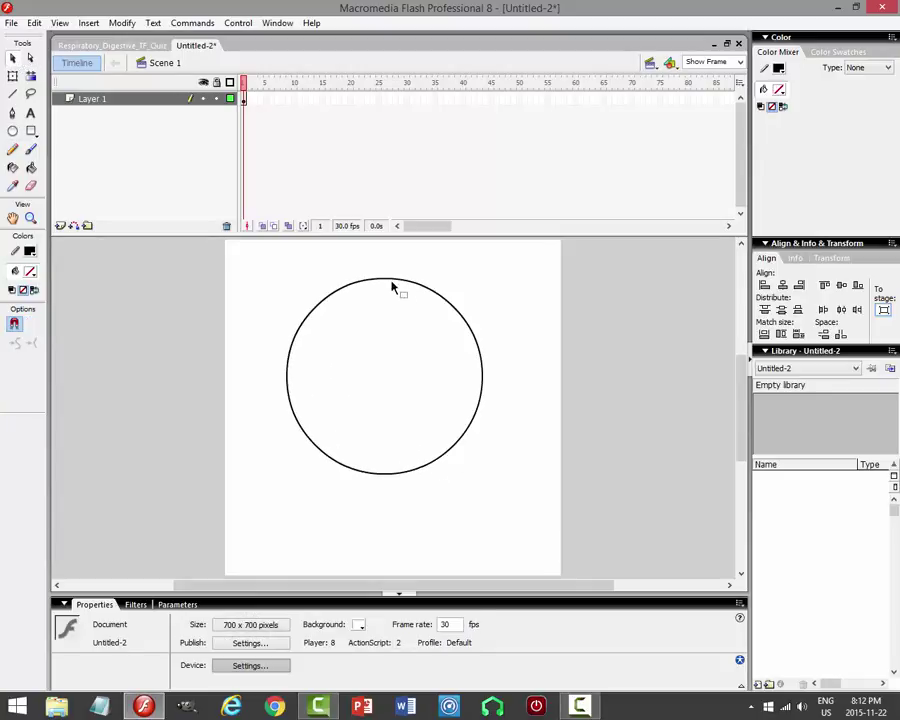
pyautogui.click(392, 281)
pyautogui.moveTo(397, 303); pyautogui.dragTo(401, 322)
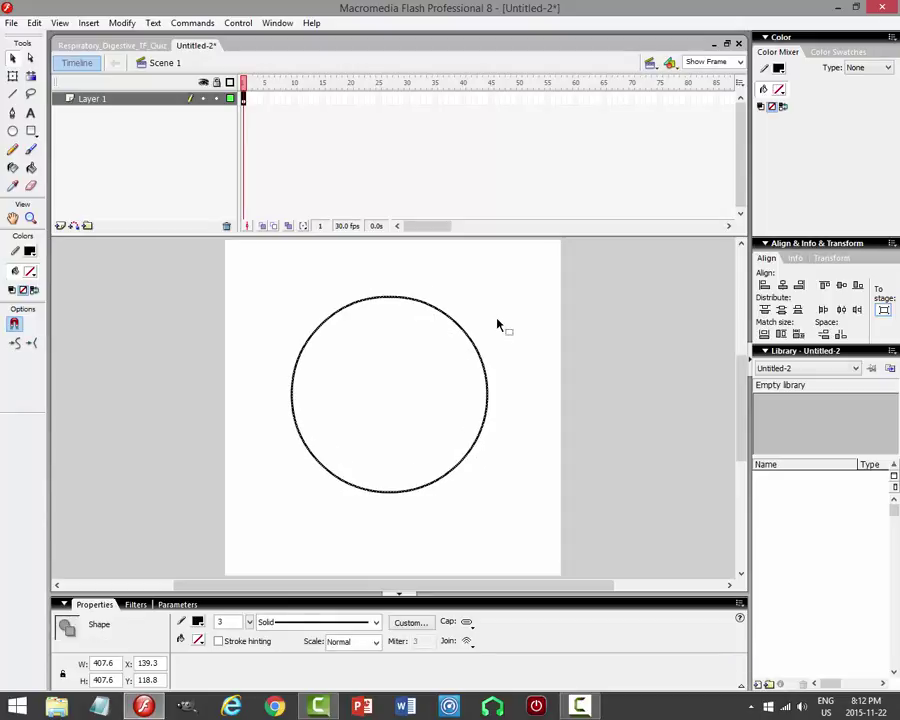
pyautogui.click(552, 325)
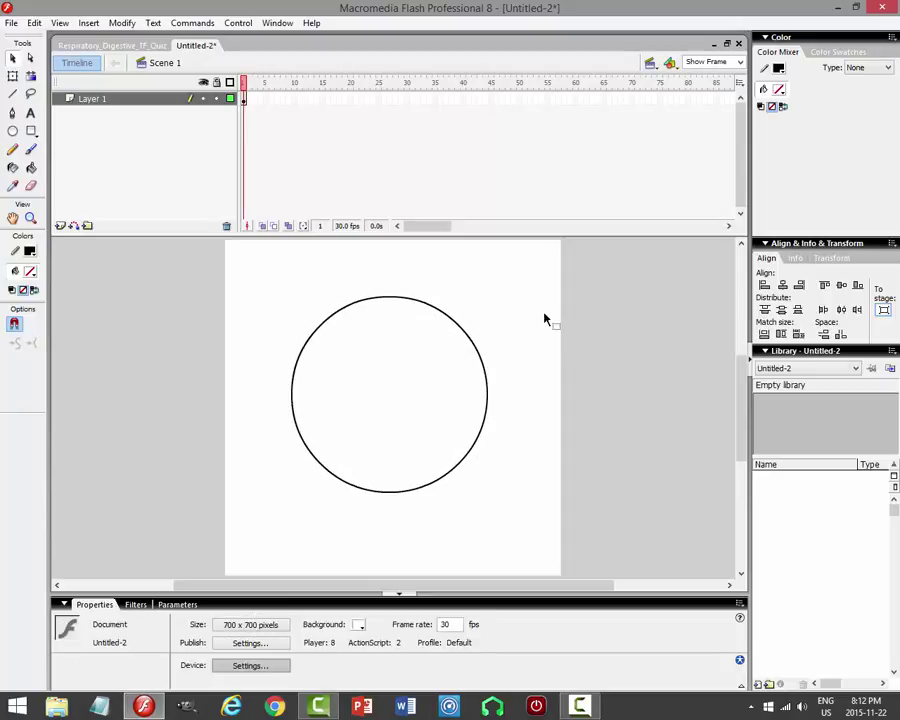
# Check the finished quiz design, then paste a copy of the circle in place and enlarge it concentrically to about 454 px.
pyautogui.click(120, 46)
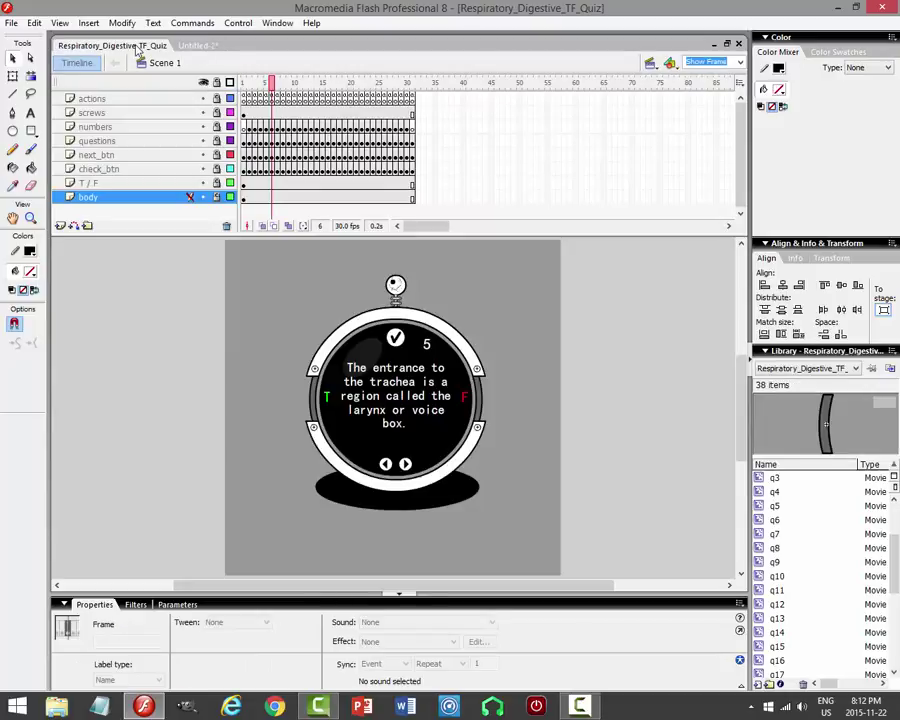
pyautogui.click(200, 46)
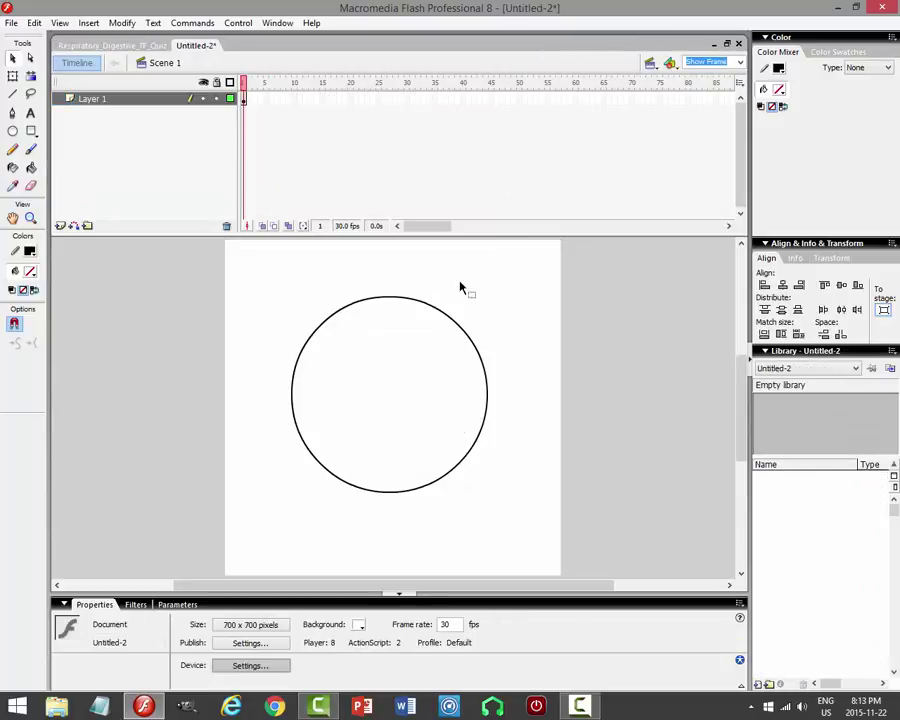
pyautogui.click(395, 303)
pyautogui.click(34, 22)
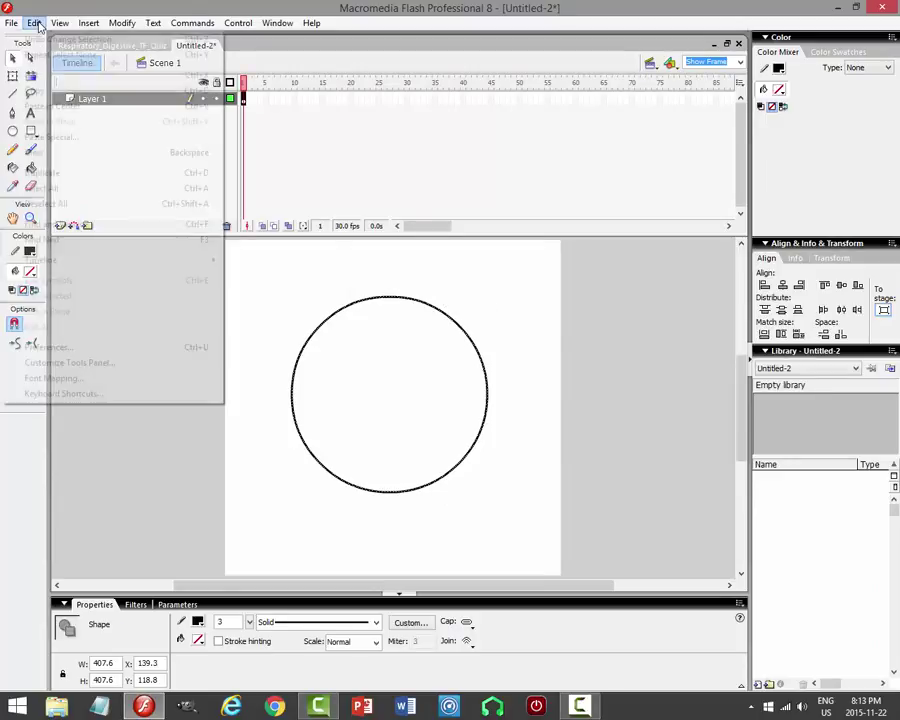
pyautogui.click(56, 92)
pyautogui.click(34, 22)
pyautogui.click(50, 121)
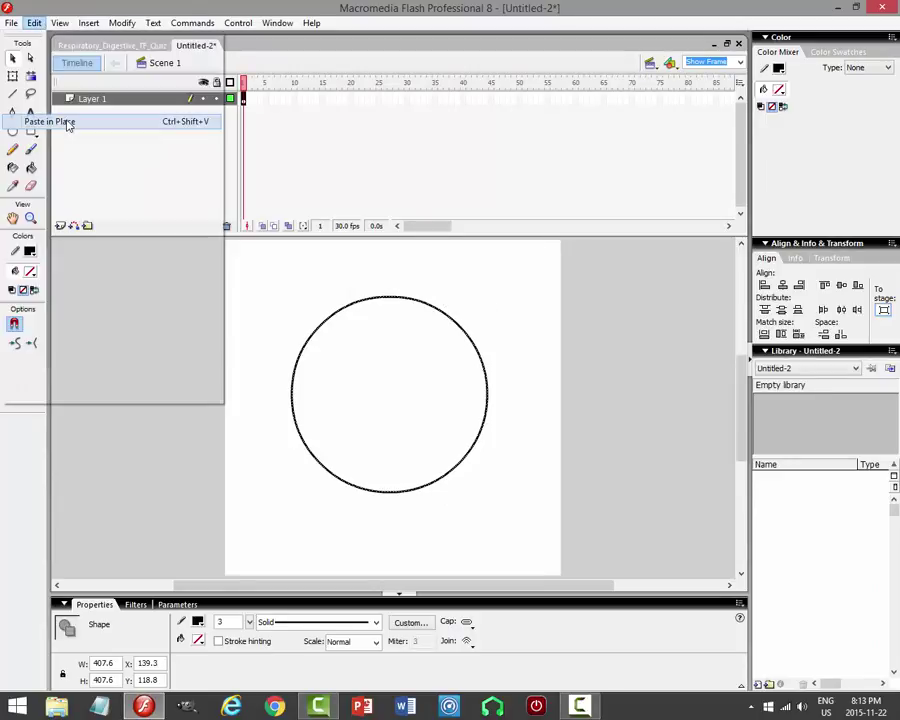
pyautogui.click(30, 76)
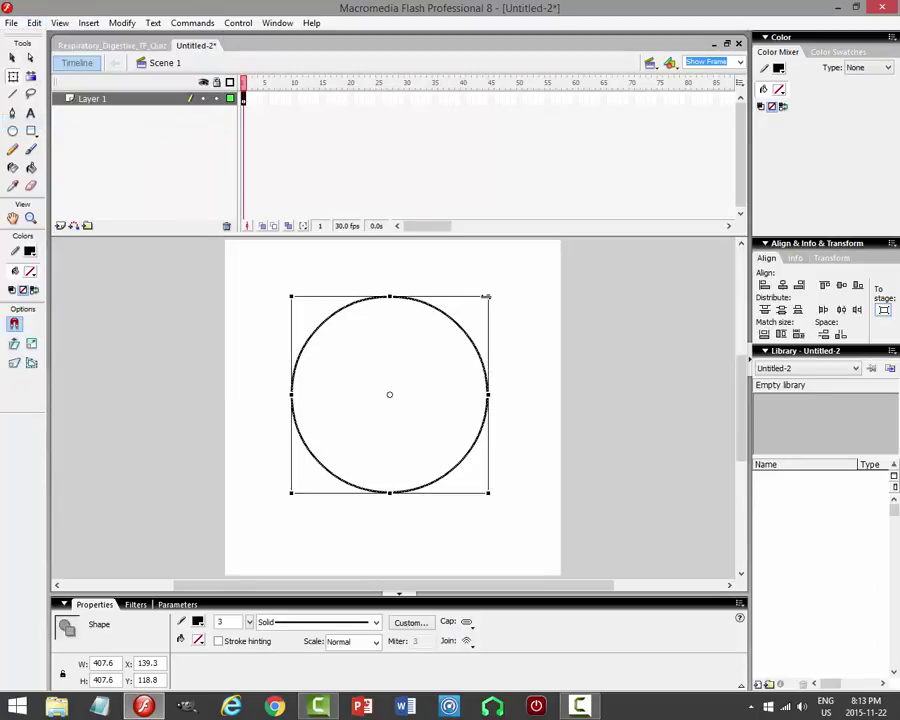
pyautogui.moveTo(487, 297); pyautogui.dragTo(501, 286)
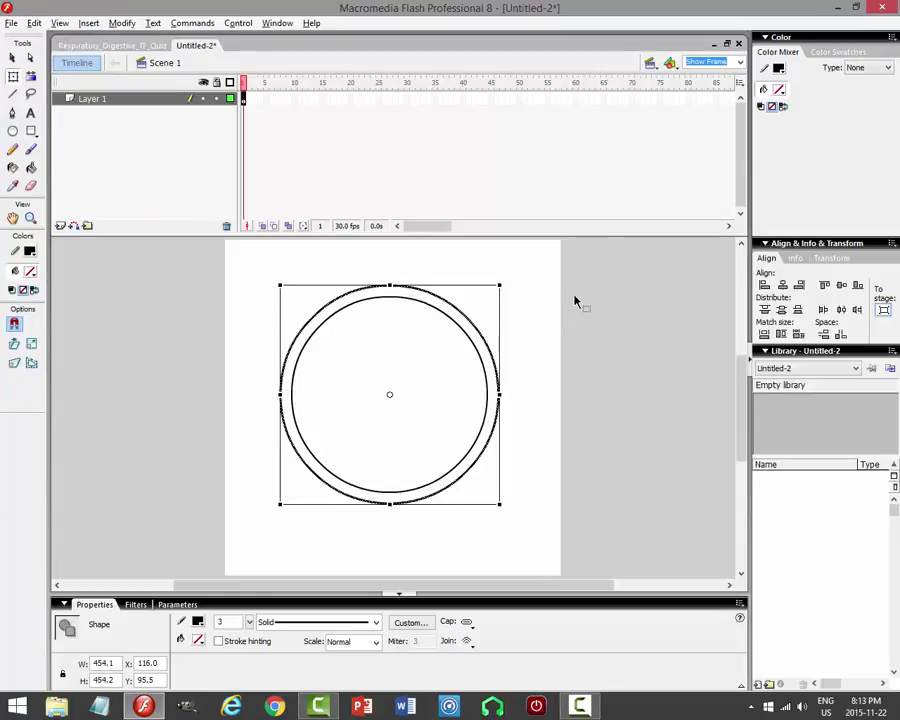
pyautogui.click(588, 302)
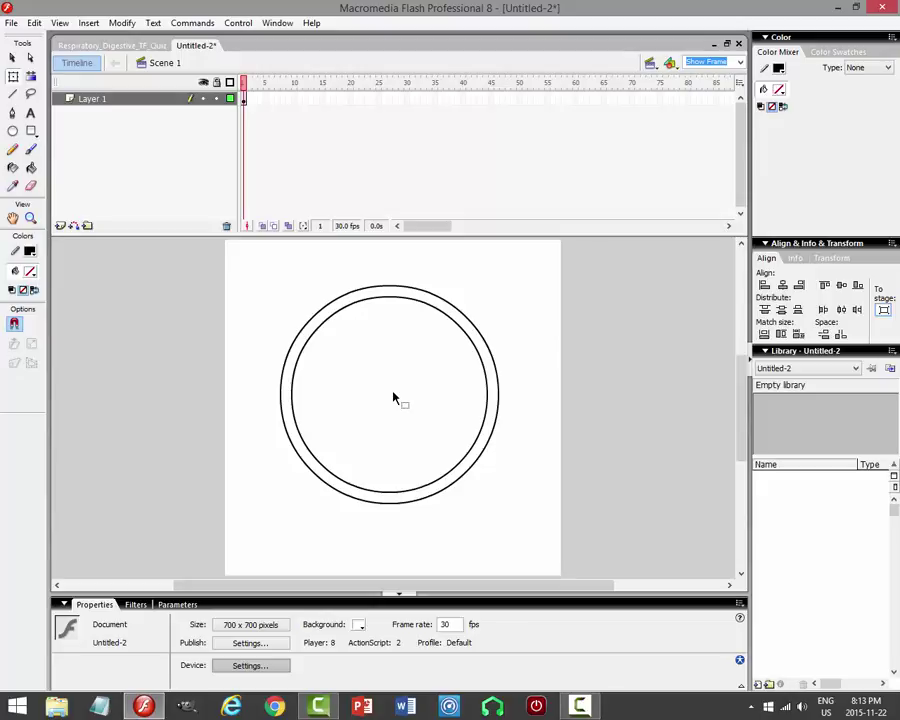
# Compare with the finished quiz, then paste a copy of the outer circle in place and enlarge it concentrically into a third, wider ring.
pyautogui.click(122, 46)
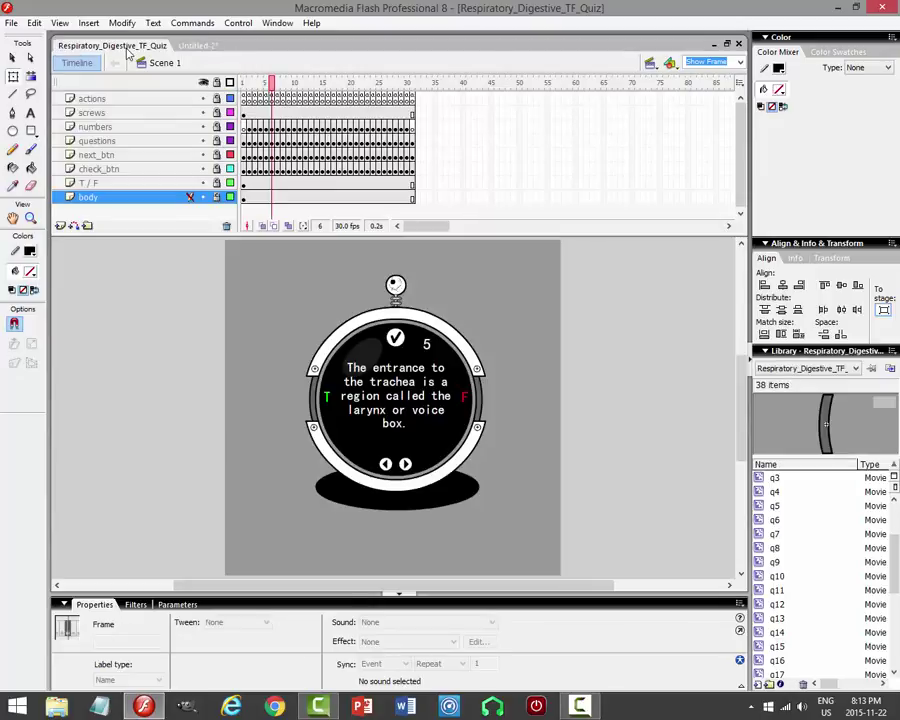
pyautogui.click(197, 46)
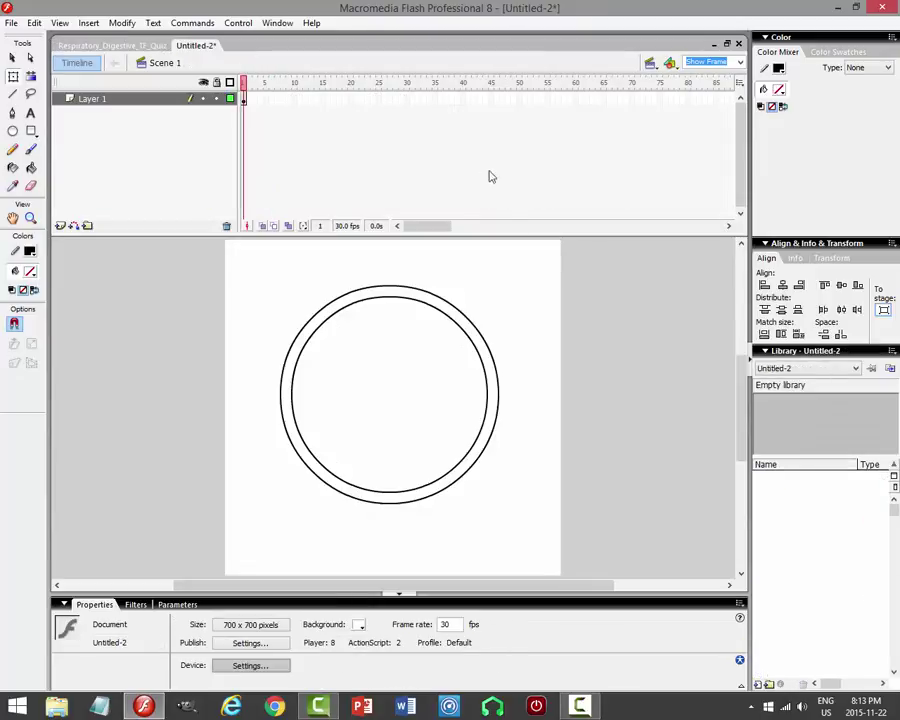
pyautogui.click(410, 292)
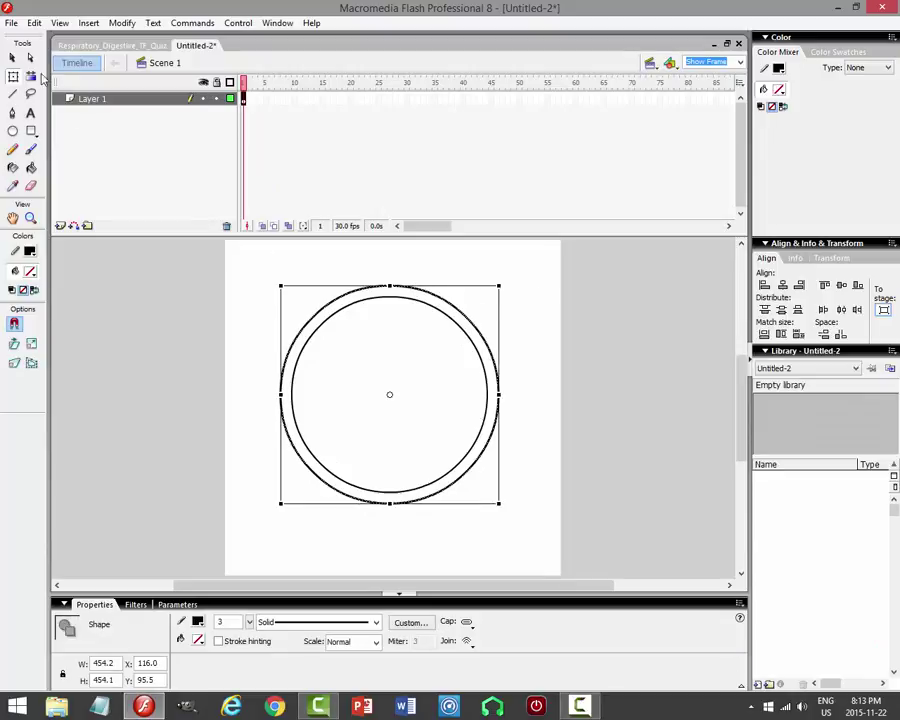
pyautogui.click(12, 57)
pyautogui.click(34, 22)
pyautogui.click(34, 89)
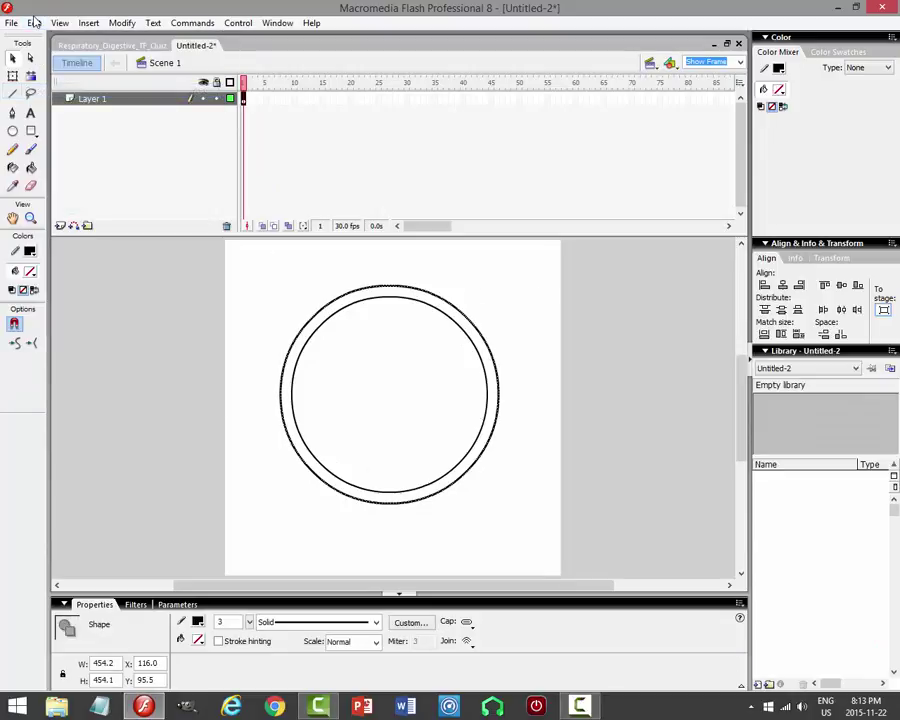
pyautogui.click(34, 22)
pyautogui.click(50, 121)
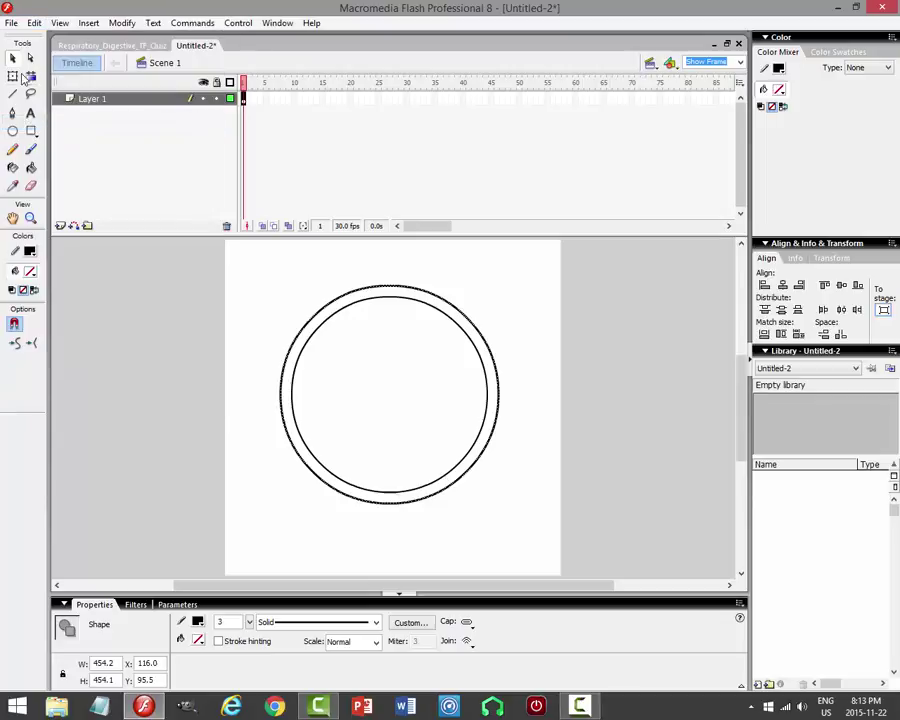
pyautogui.click(13, 76)
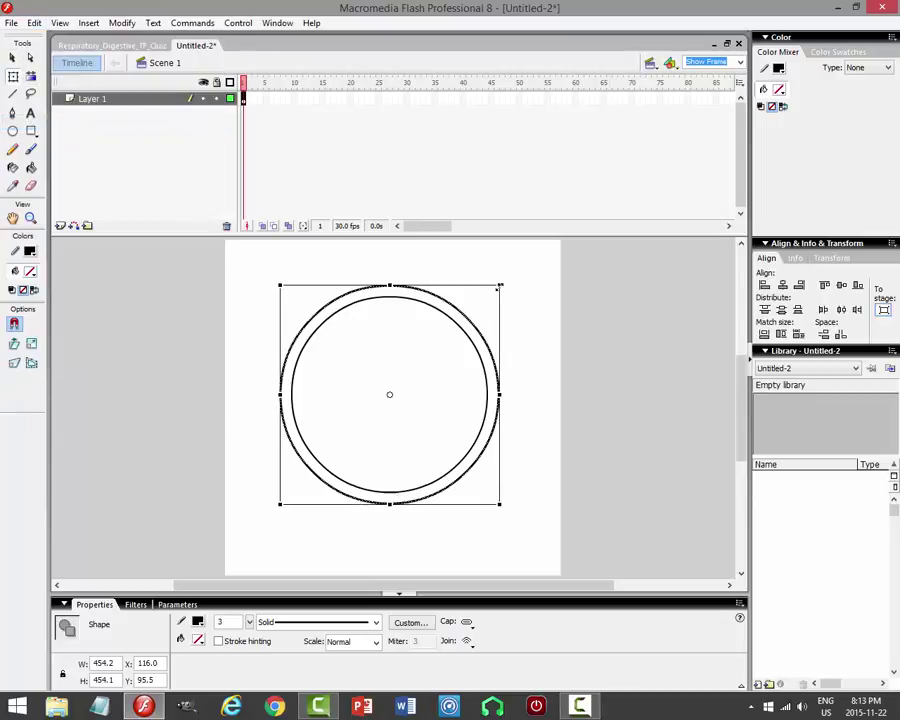
pyautogui.moveTo(499, 286); pyautogui.dragTo(518, 265)
pyautogui.click(580, 297)
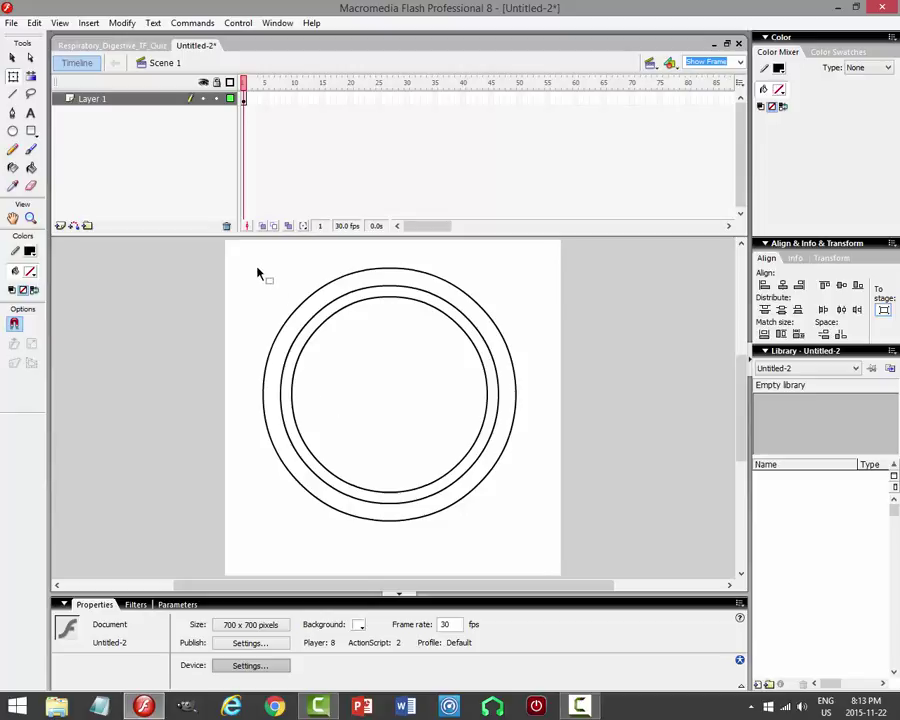
# Select all three concentric circles and convert them to a movie clip symbol named body.
pyautogui.moveTo(250, 258)
pyautogui.mouseDown()
pyautogui.moveTo(512, 484)
pyautogui.moveTo(548, 552)
pyautogui.moveTo(622, 515)
pyautogui.mouseUp()
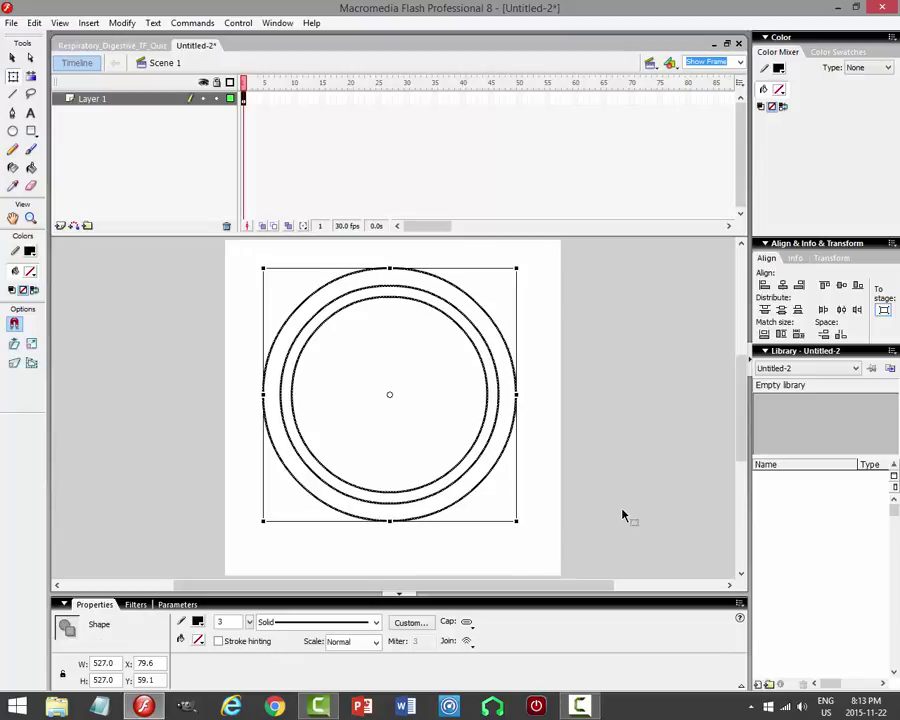
pyautogui.click(122, 22)
pyautogui.click(106, 60)
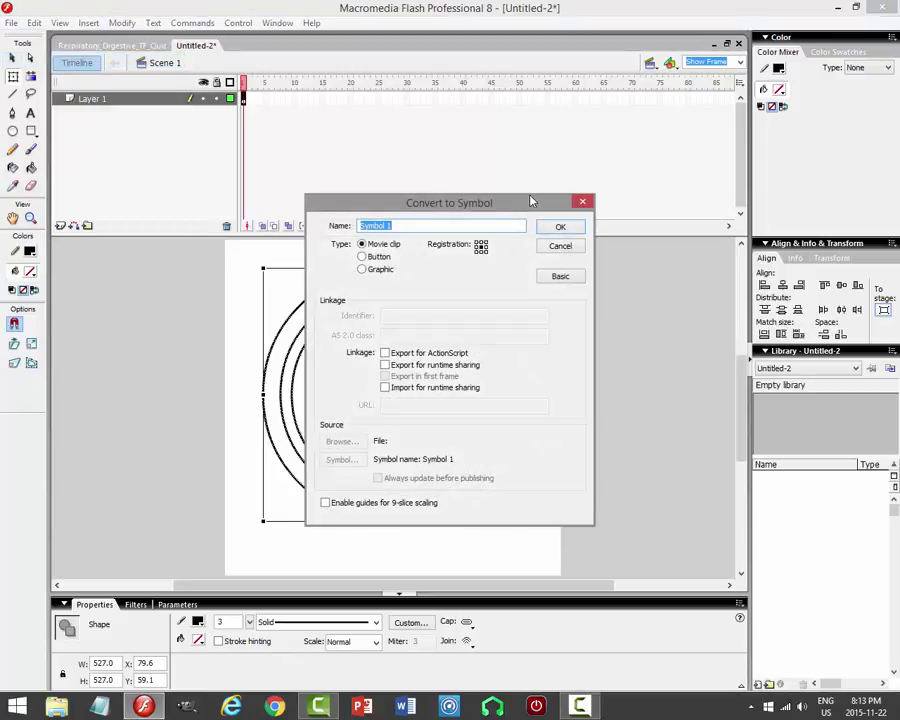
pyautogui.write('body')
pyautogui.press('Return')
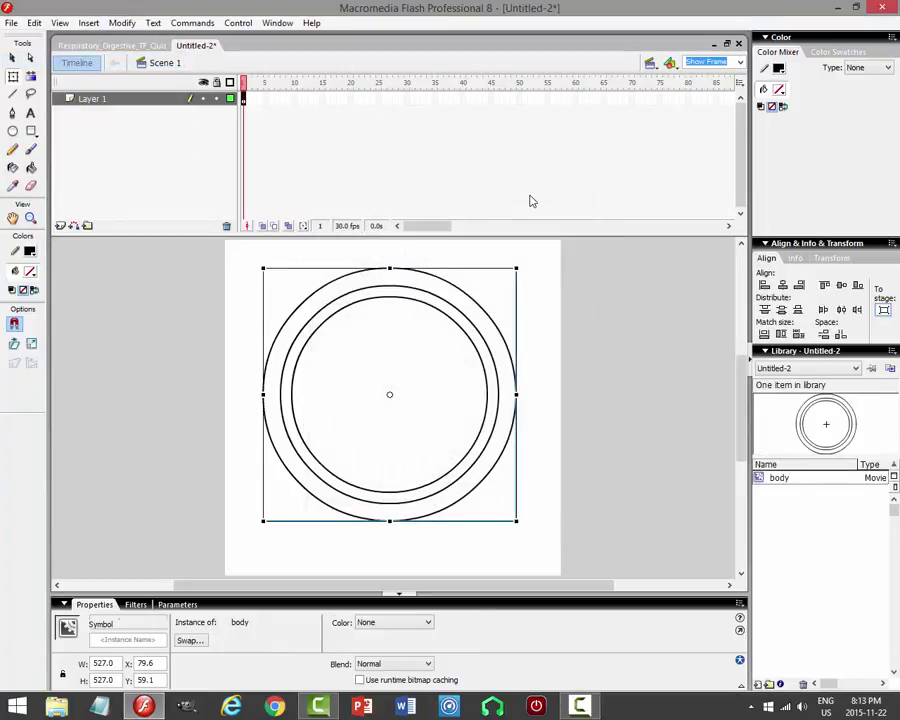
# Rename Layer 1 in Scene 1 to body and deselect everything on the stage.
pyautogui.doubleClick(95, 98)
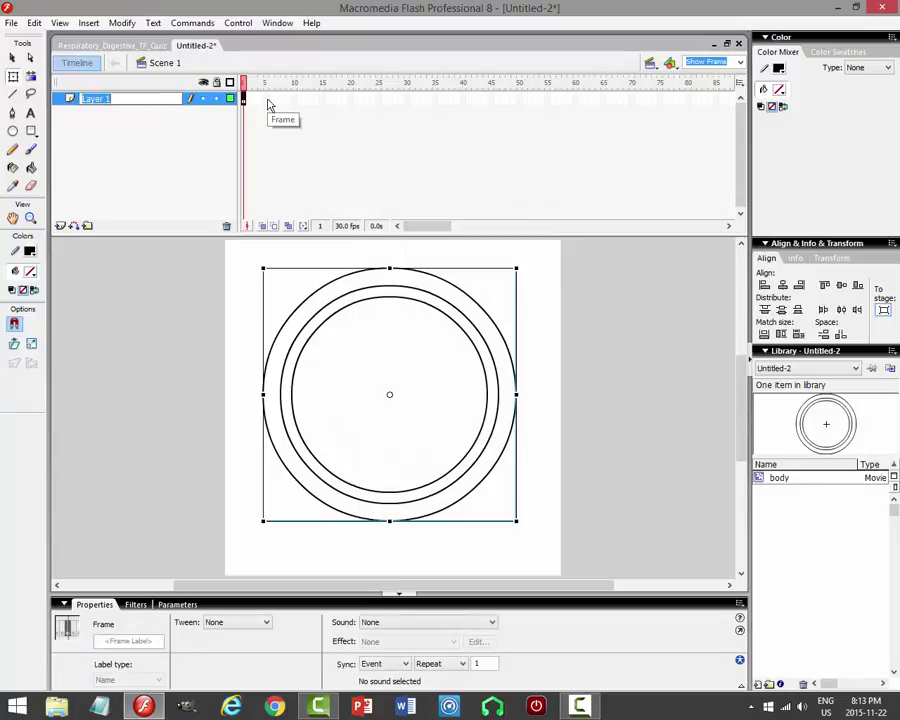
pyautogui.write('body')
pyautogui.press('Return')
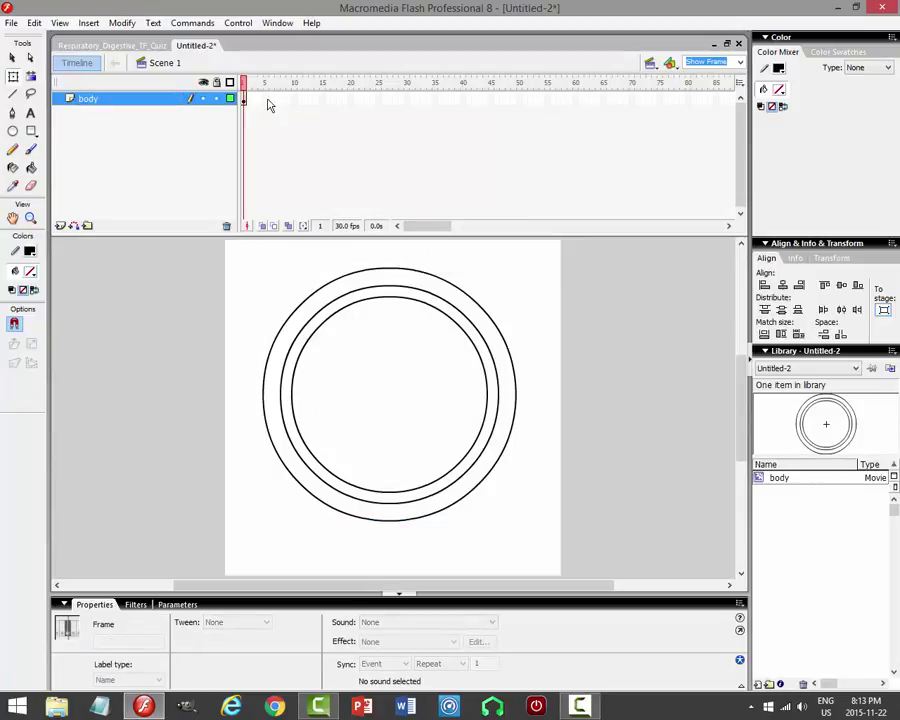
pyautogui.click(12, 58)
pyautogui.click(330, 242)
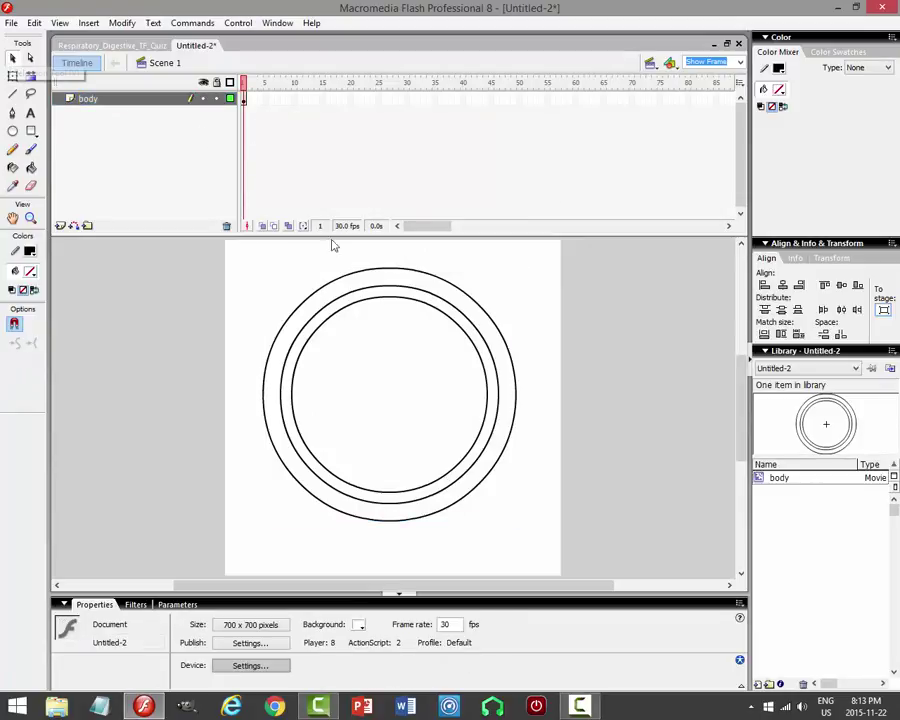
# Open the body movie clip for editing in place and deselect its circles.
pyautogui.click(394, 300)
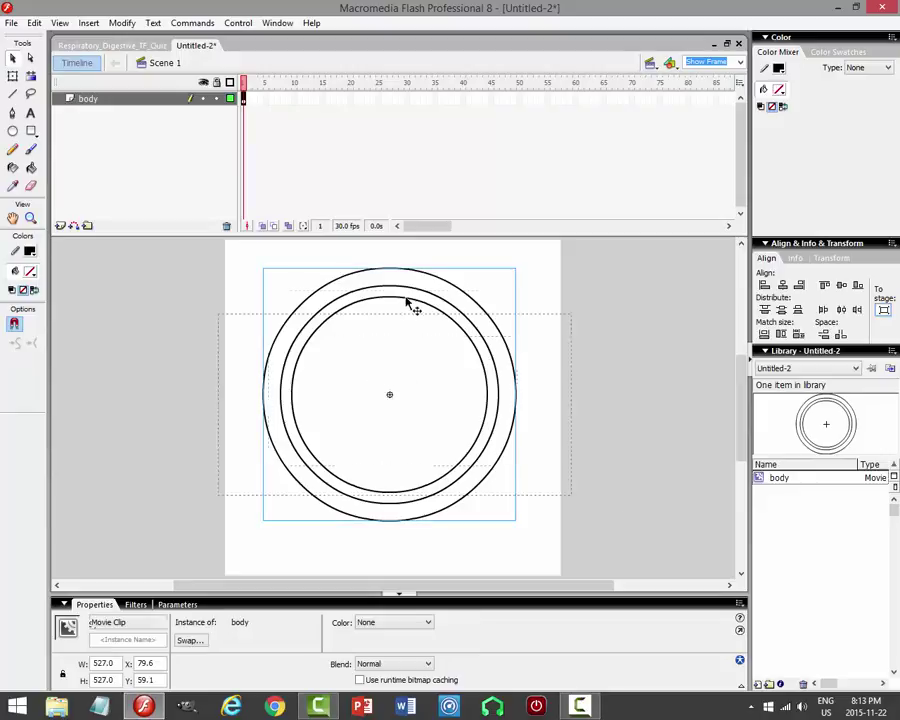
pyautogui.doubleClick(406, 302)
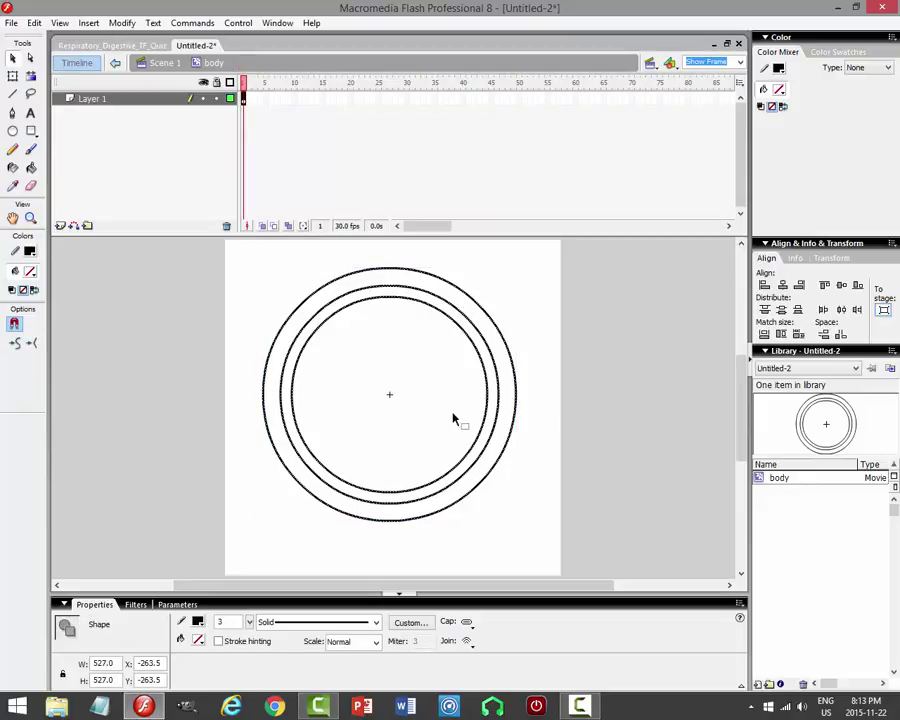
pyautogui.click(564, 403)
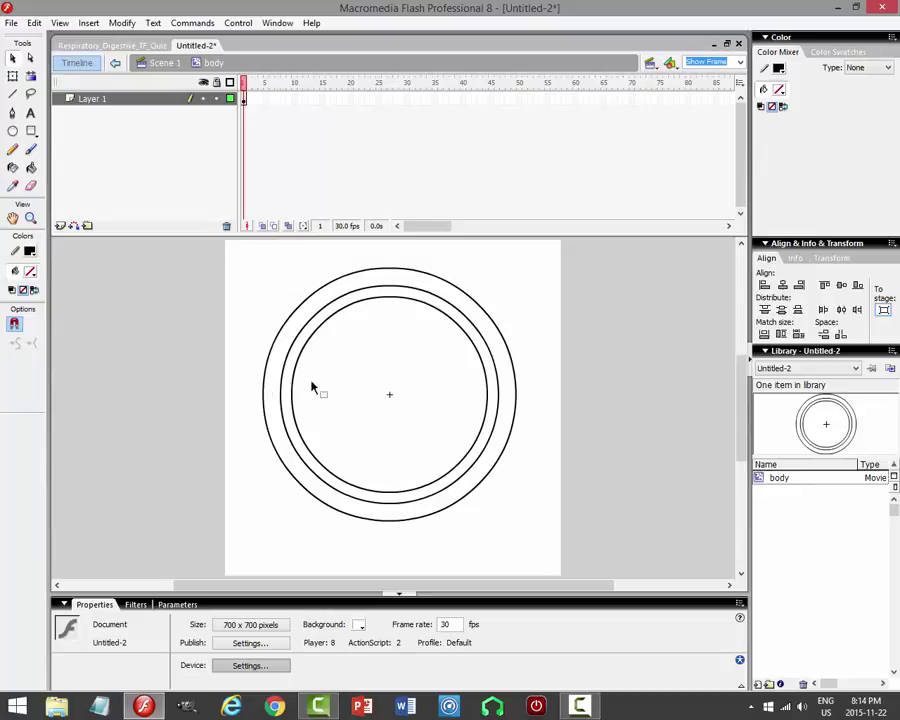
# Lock the circles' layer inside the symbol, name it body, and add a new layer above it.
pyautogui.click(205, 99)
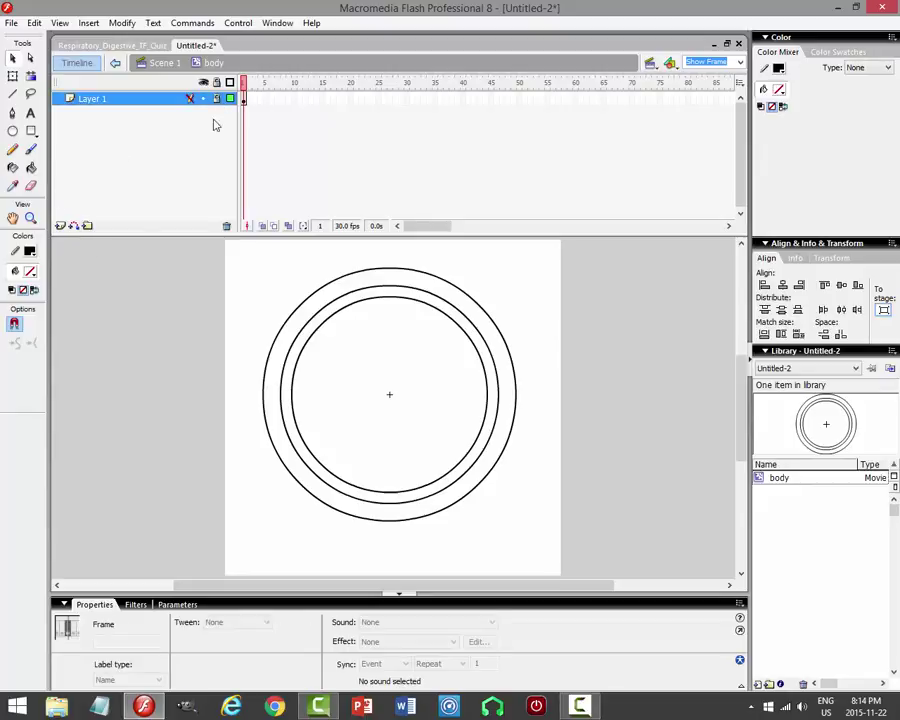
pyautogui.click(60, 226)
pyautogui.click(30, 131)
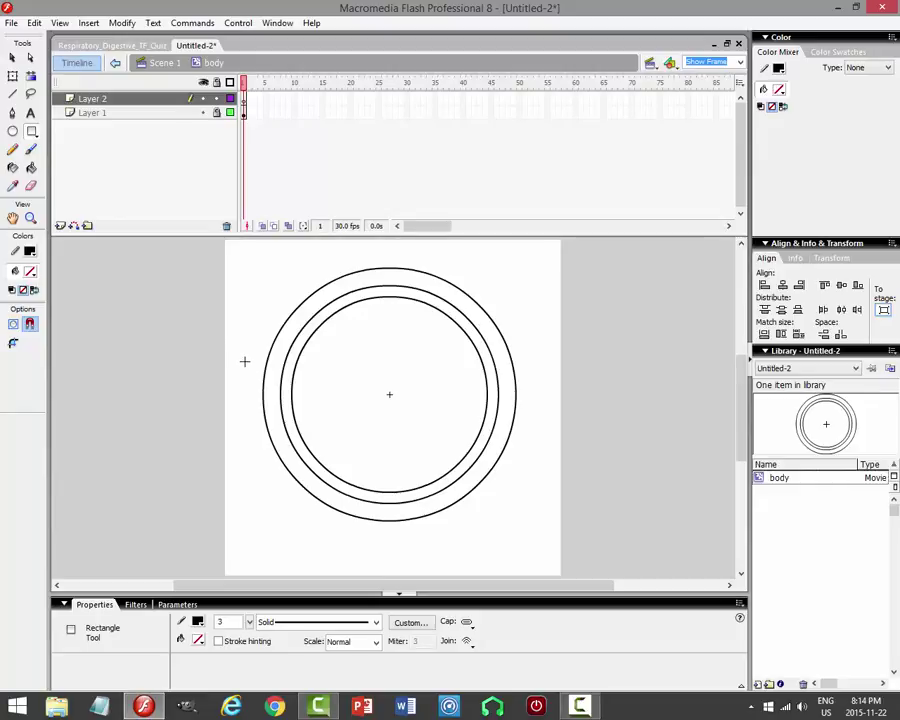
pyautogui.doubleClick(135, 112)
pyautogui.write('body')
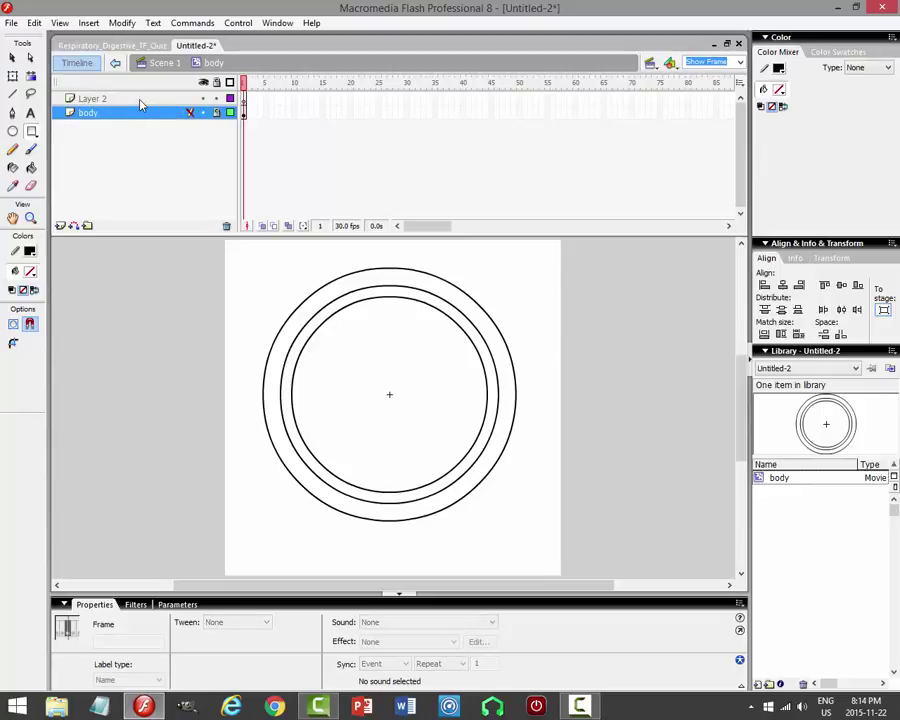
# On Layer 2, draw an unfilled square-cornered rectangle about 636 × 107 px across the middle of the circles.
pyautogui.click(138, 99)
pyautogui.moveTo(250, 361)
pyautogui.mouseDown()
pyautogui.moveTo(269, 406)
pyautogui.moveTo(541, 410)
pyautogui.mouseUp()
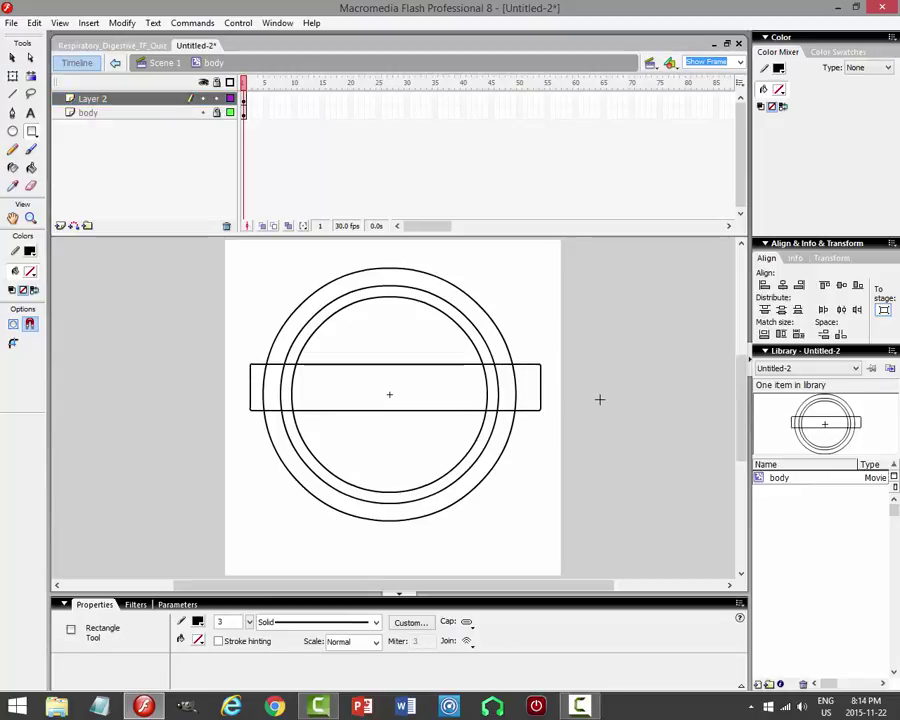
pyautogui.hotkey('ctrl', 'z')
pyautogui.click(14, 344)
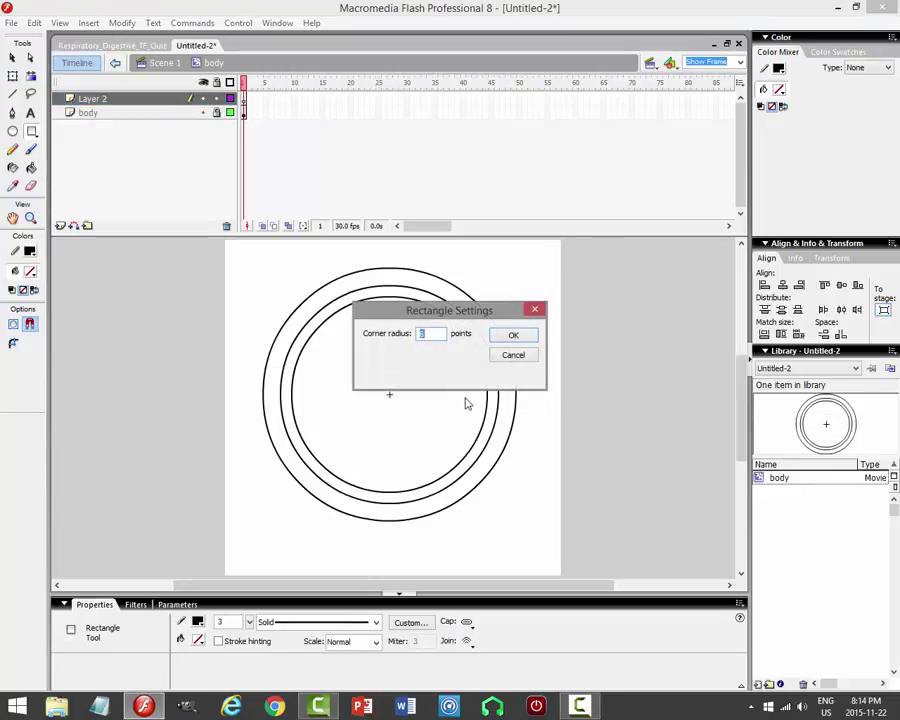
pyautogui.press('Return')
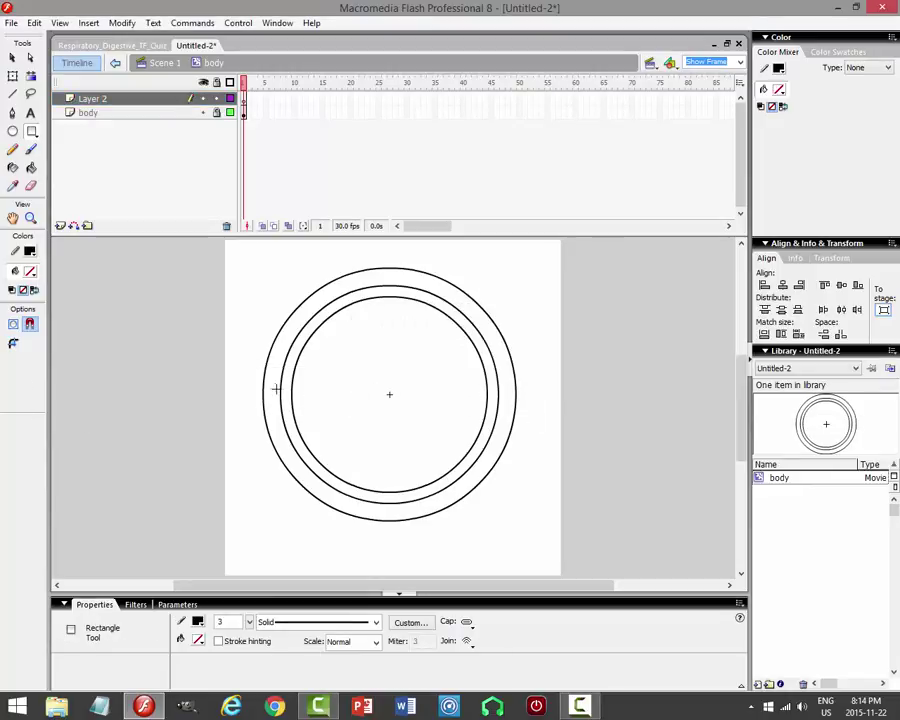
pyautogui.moveTo(281, 406)
pyautogui.mouseDown()
pyautogui.moveTo(550, 410)
pyautogui.moveTo(549, 421)
pyautogui.mouseUp()
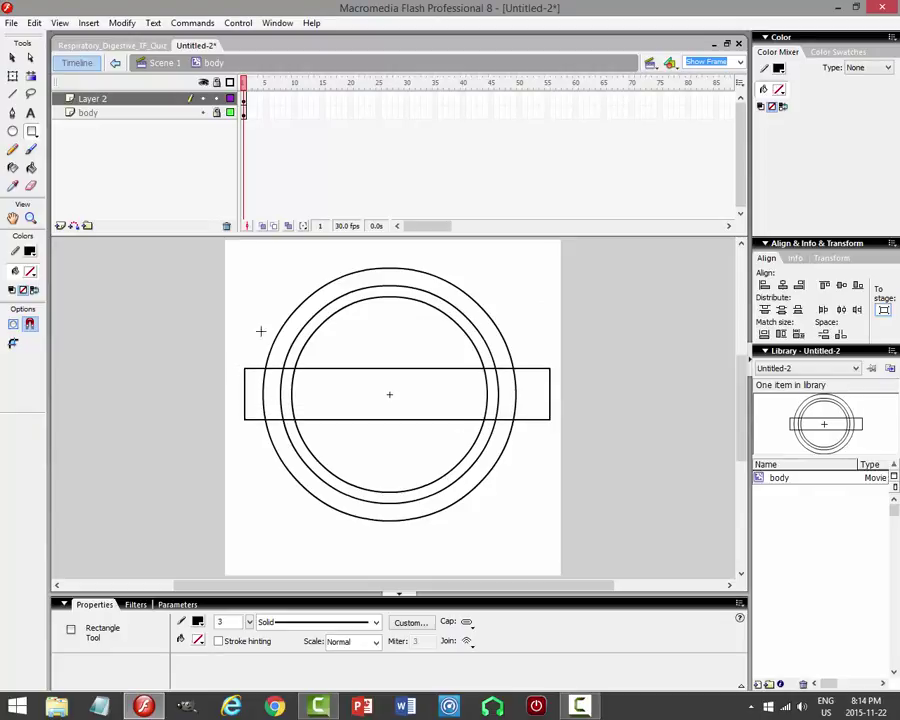
# Nudge the rectangle left to X -318 so it is centred on the circles.
pyautogui.click(171, 99)
pyautogui.hotkey('shift', 'Left')
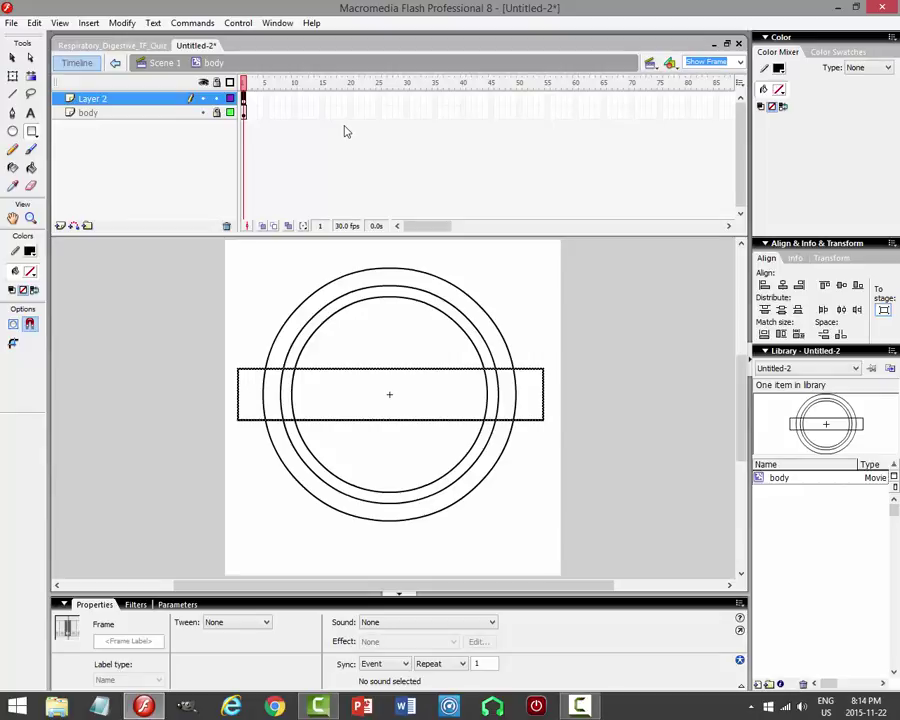
pyautogui.press('Left')
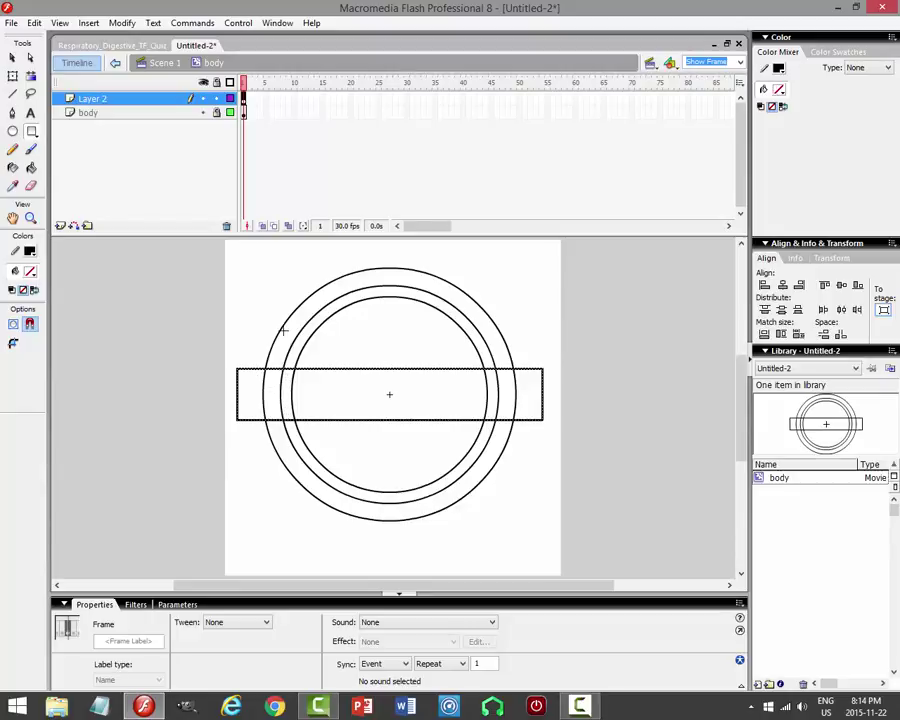
pyautogui.click(12, 58)
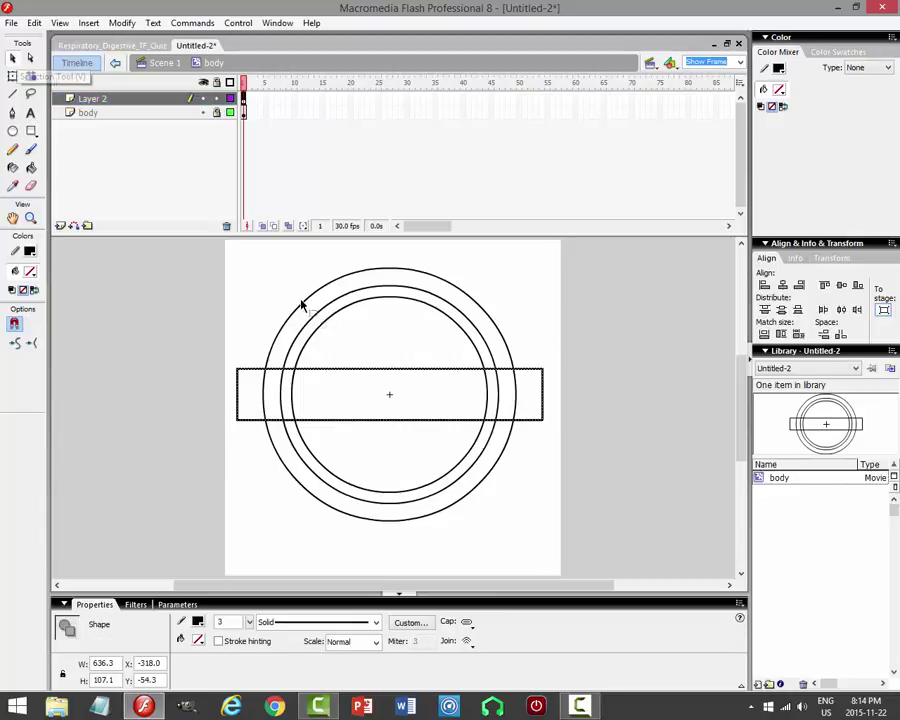
# Lock the rectangle's layer, unlock the body layer, and copy only the outermost circle.
pyautogui.click(216, 98)
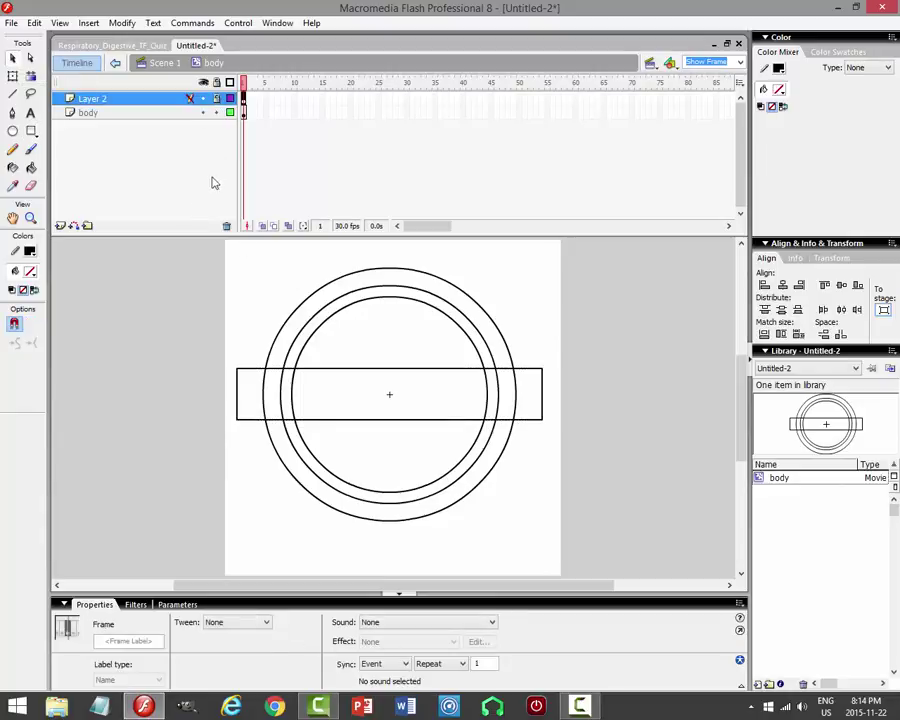
pyautogui.click(155, 113)
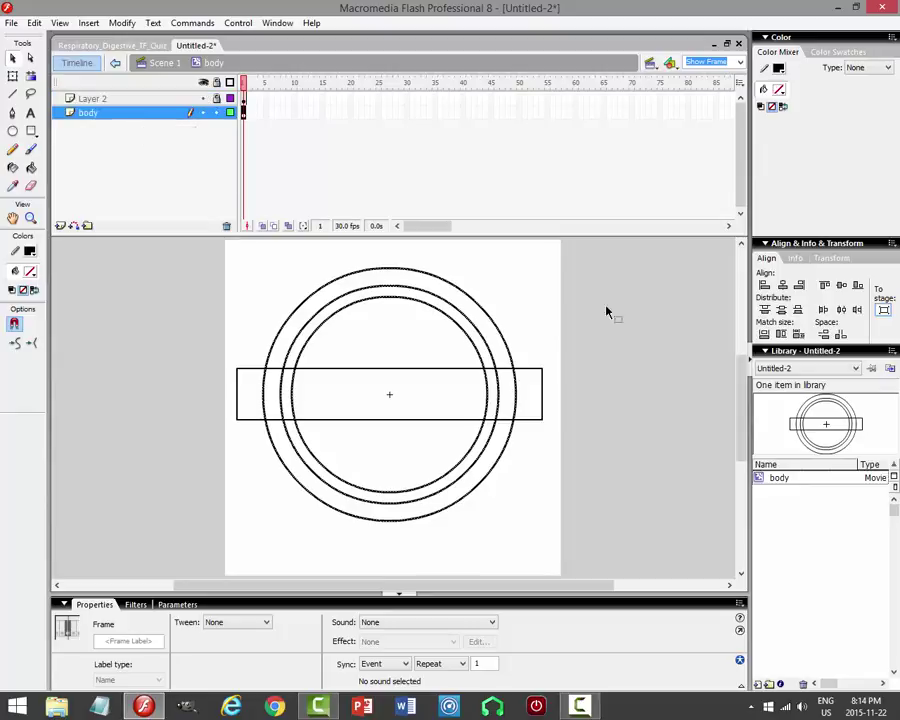
pyautogui.click(467, 297)
pyautogui.click(489, 316)
pyautogui.click(34, 22)
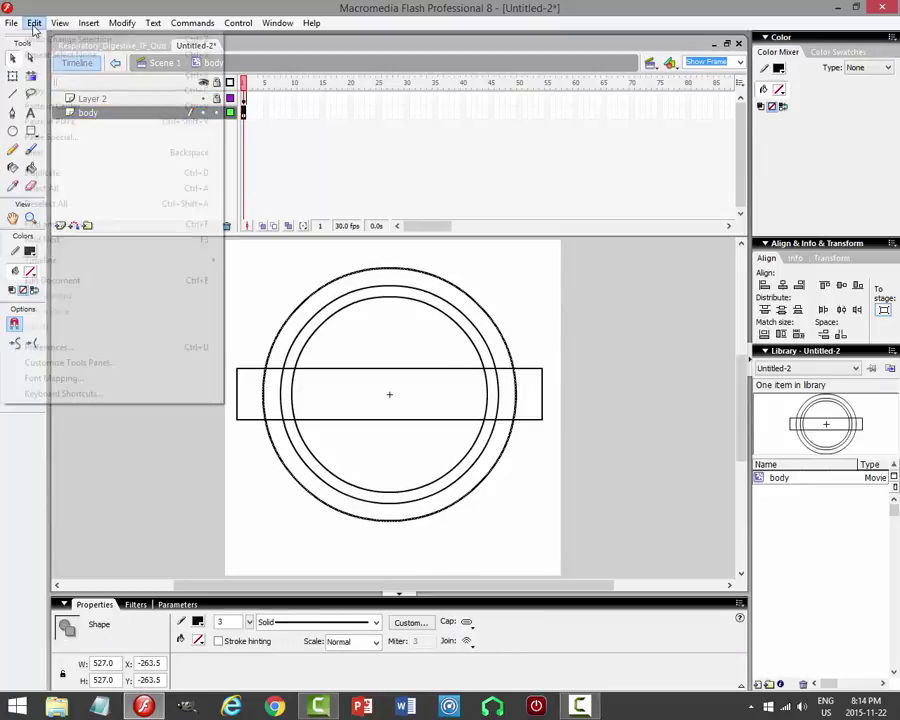
pyautogui.click(36, 88)
# Lock the body layer and paste the copied circle in place on a new layer directly above it.
pyautogui.click(215, 114)
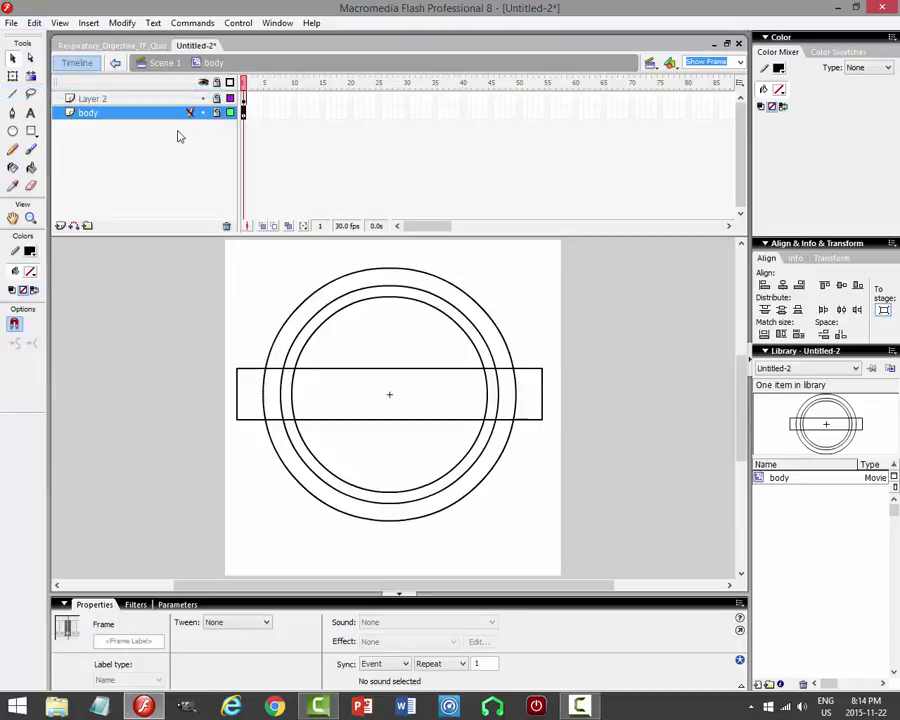
pyautogui.click(60, 226)
pyautogui.click(34, 22)
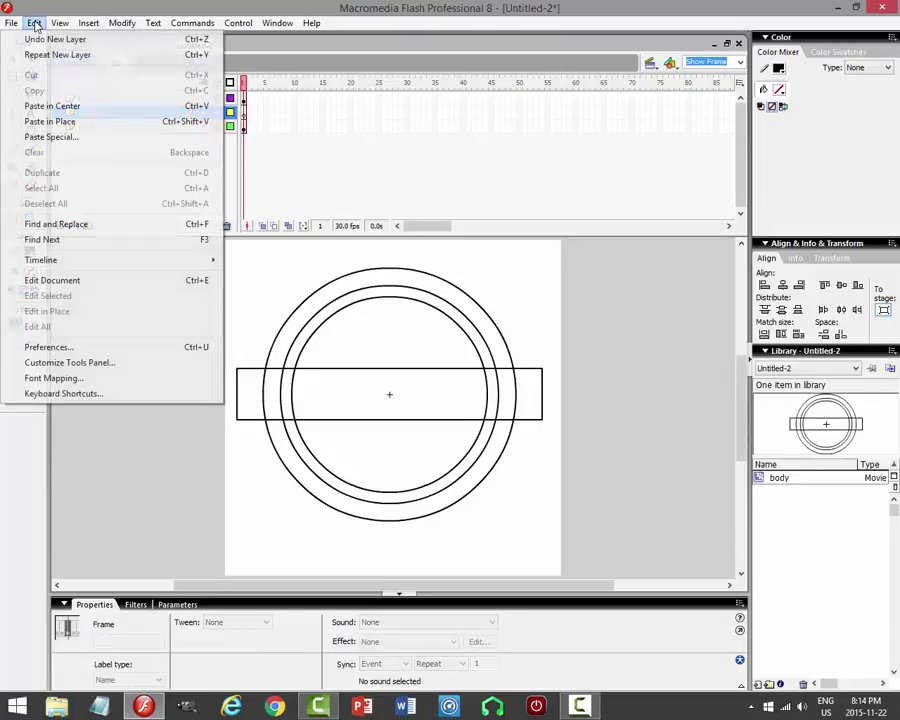
pyautogui.click(58, 124)
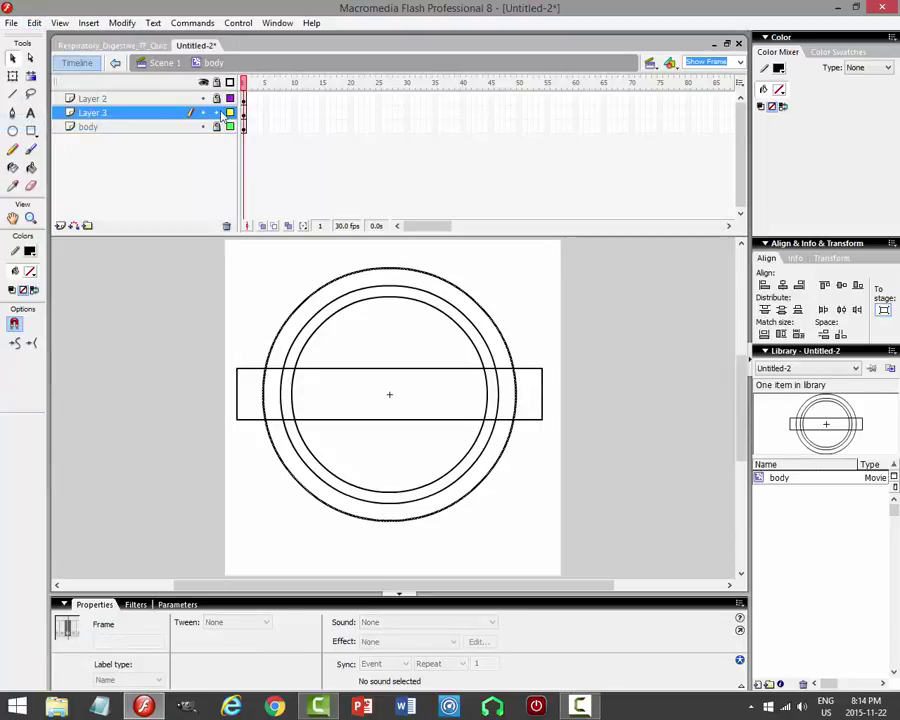
# Delete the original outermost circle from the body layer with Layer 3 locked, and relock the body layer.
pyautogui.click(216, 126)
pyautogui.click(396, 268)
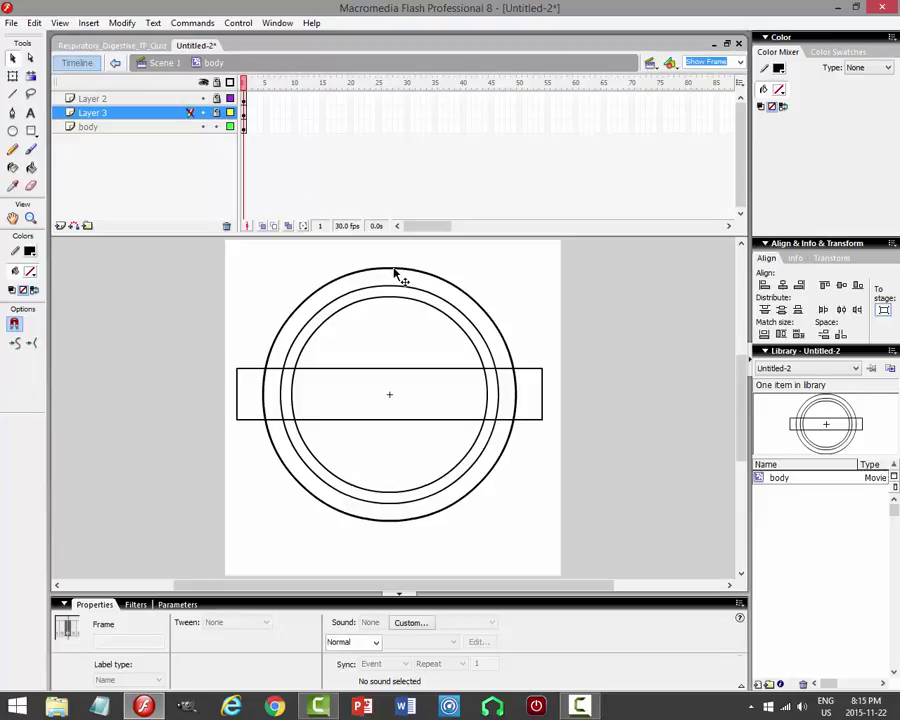
pyautogui.click(452, 270)
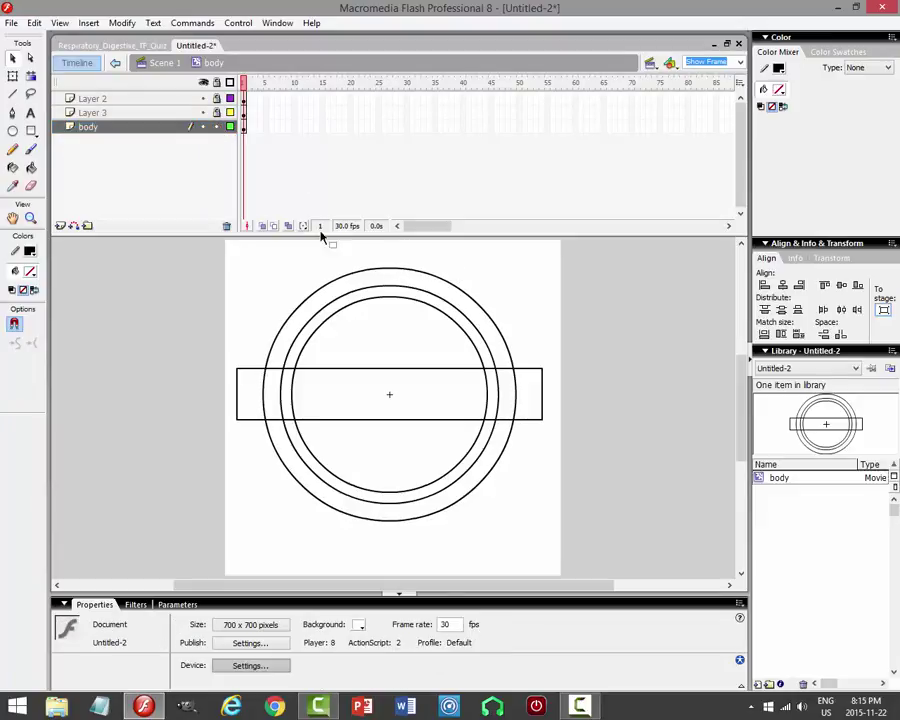
pyautogui.click(215, 128)
pyautogui.click(216, 127)
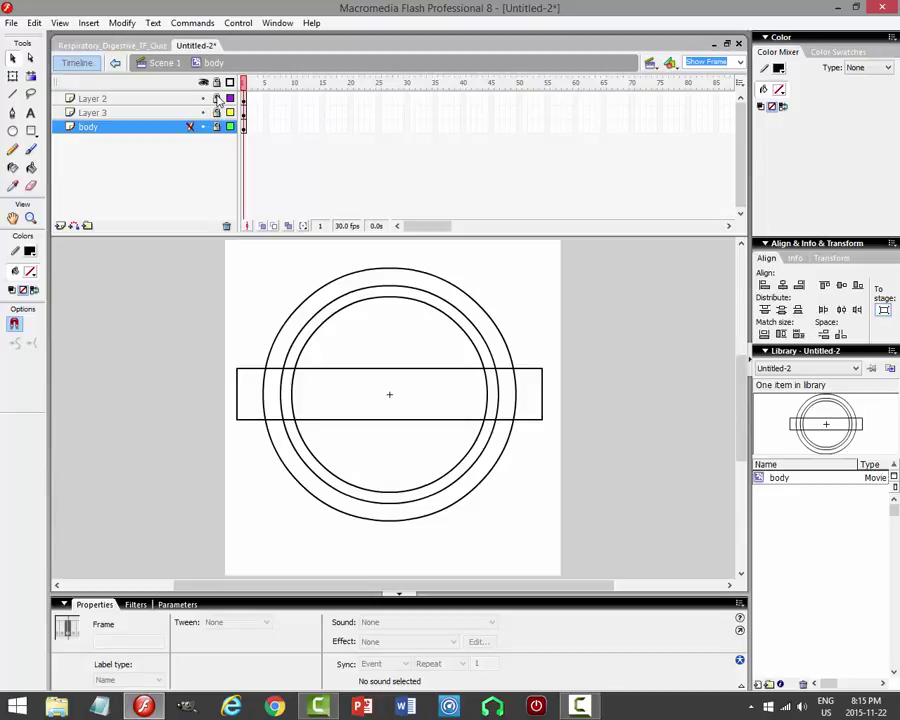
# Cut the rectangle from Layer 2 and paste it in place on Layer 3 with the outermost circle.
pyautogui.click(160, 98)
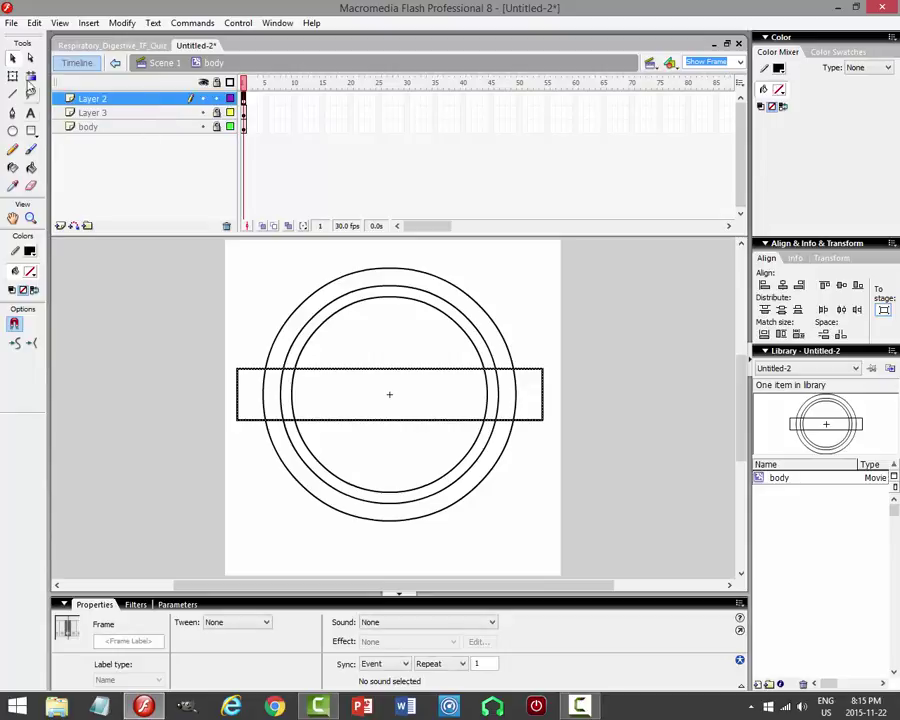
pyautogui.click(34, 23)
pyautogui.click(20, 74)
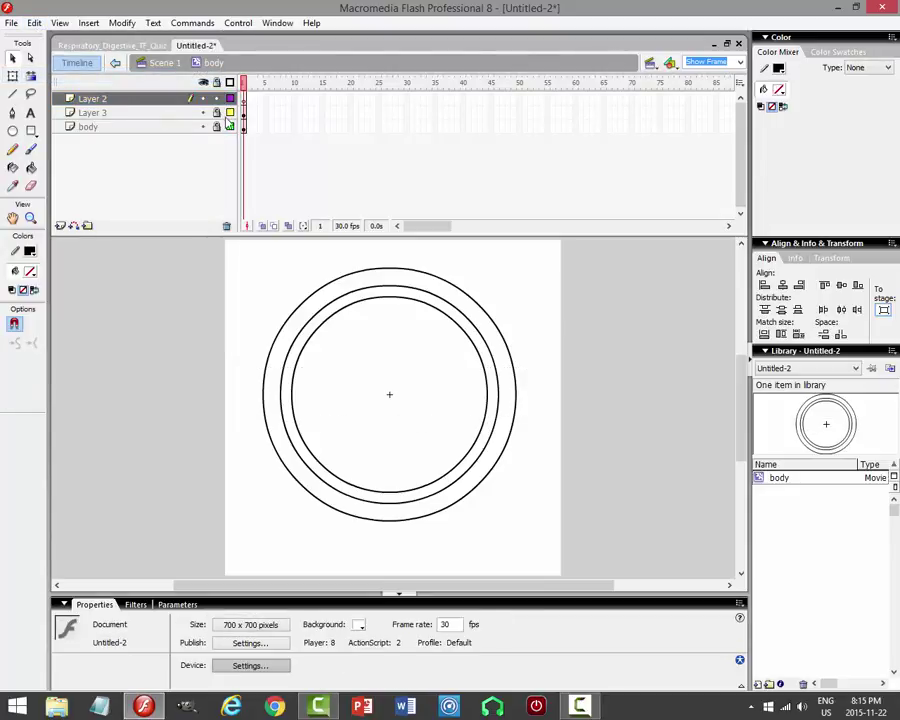
pyautogui.click(172, 113)
pyautogui.click(34, 23)
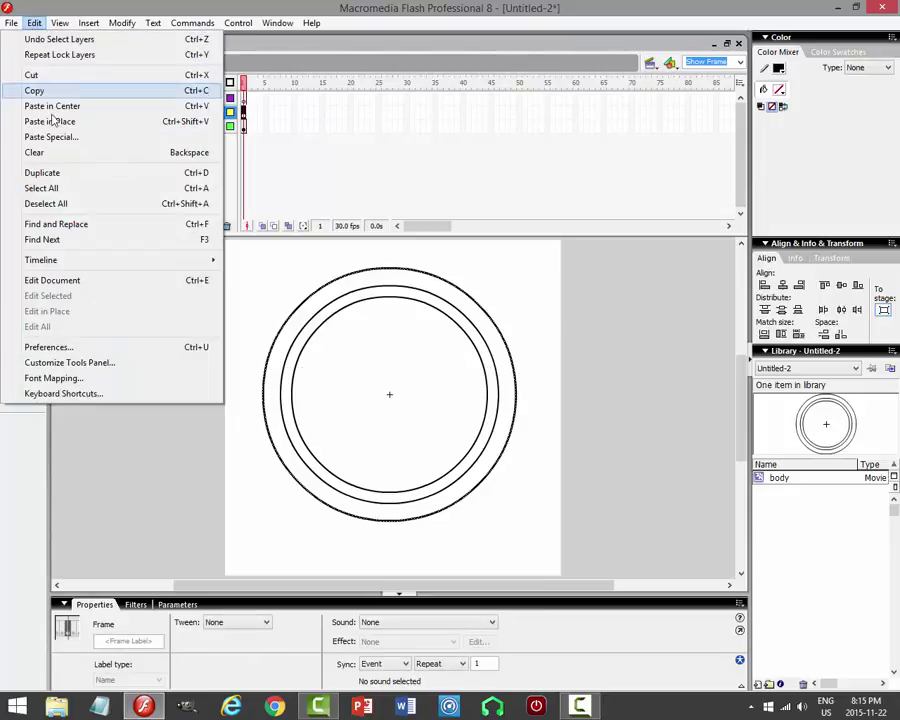
pyautogui.click(62, 121)
pyautogui.click(590, 322)
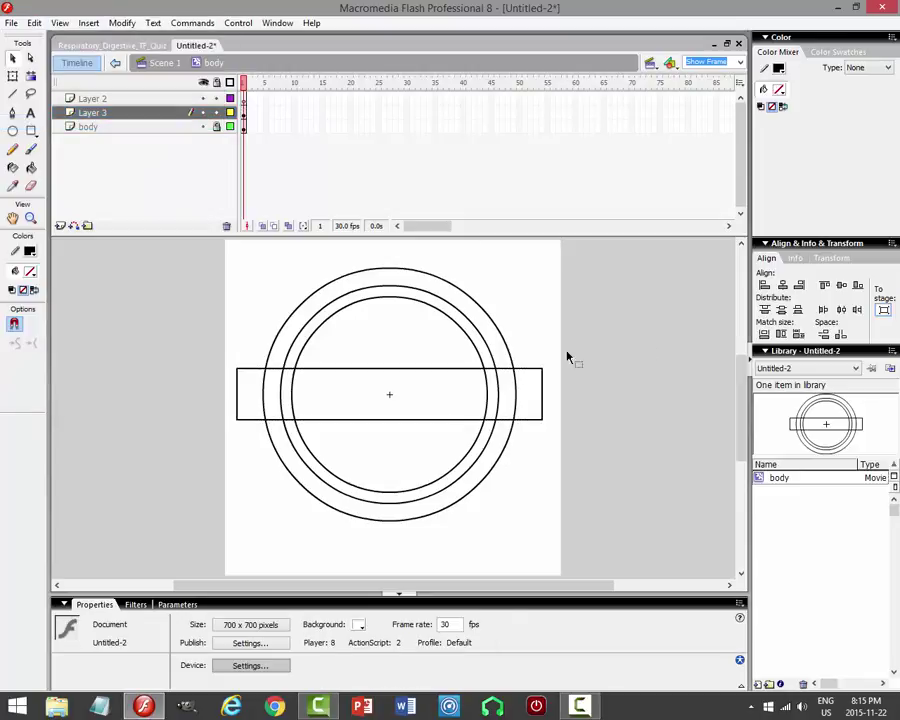
# Delete the two arcs of the outermost circle that lie inside the rectangle on Layer 3.
pyautogui.click(266, 390)
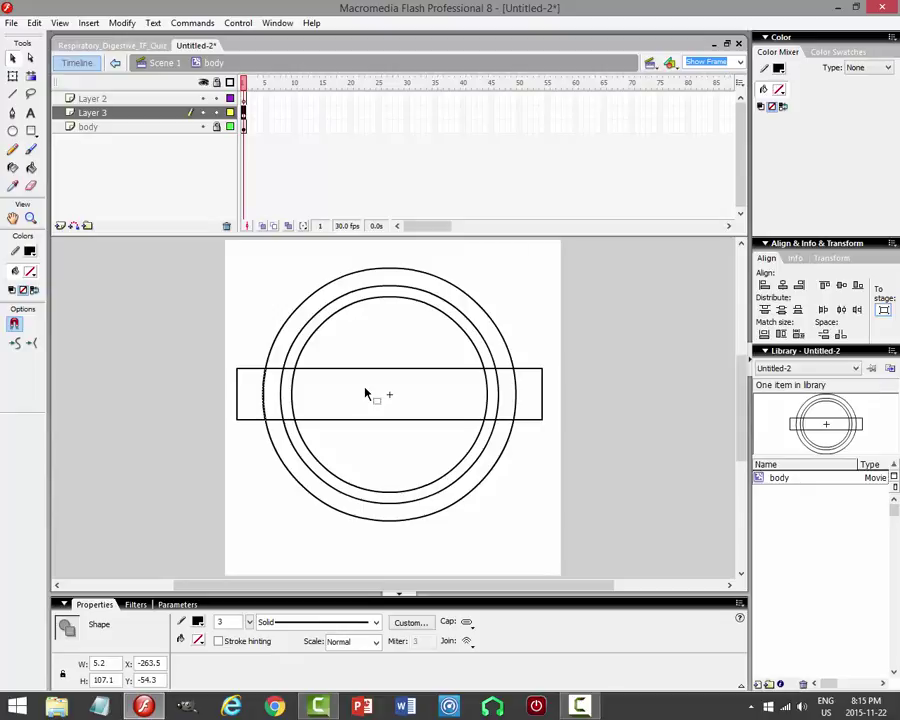
pyautogui.press('Delete')
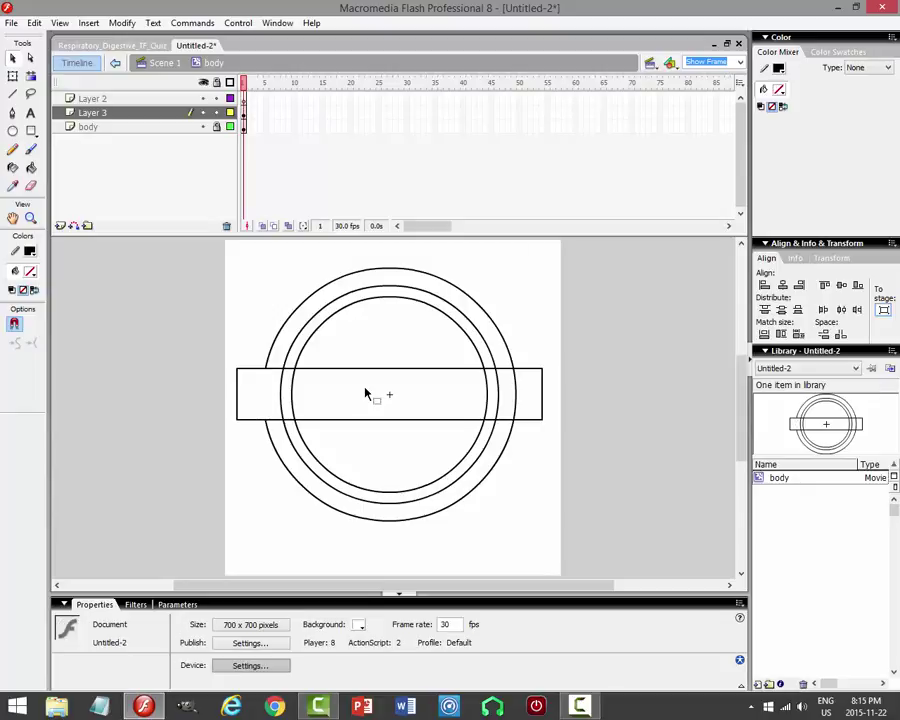
pyautogui.click(516, 395)
pyautogui.press('Delete')
# Delete the rectangle's upper edge inside the outermost circle and the three segments of its left end.
pyautogui.click(390, 370)
pyautogui.press('Delete')
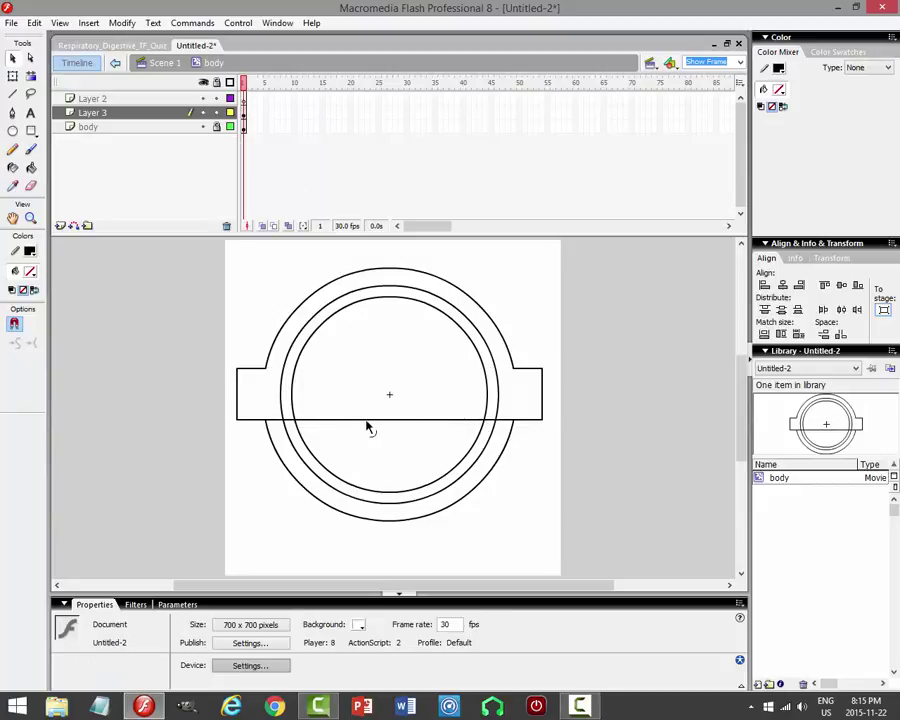
pyautogui.click(251, 370)
pyautogui.press('Delete')
pyautogui.click(237, 392)
pyautogui.press('Delete')
pyautogui.click(254, 420)
pyautogui.press('Delete')
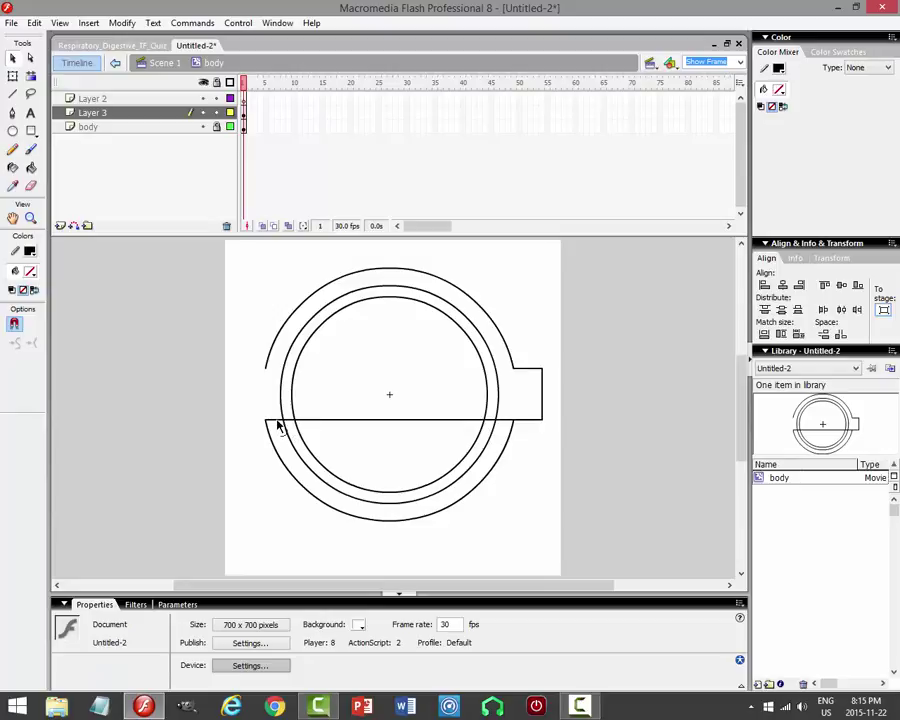
# Delete the rectangle's remaining lower edge and its right end, keeping only the upper and lower outer arcs on Layer 3.
pyautogui.click(334, 419)
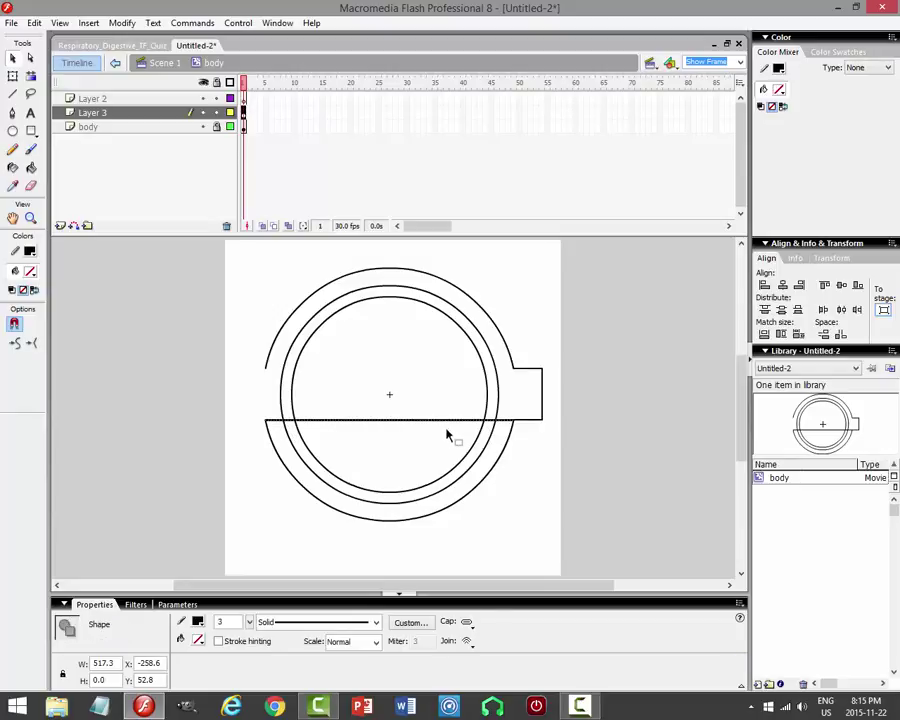
pyautogui.click(302, 427)
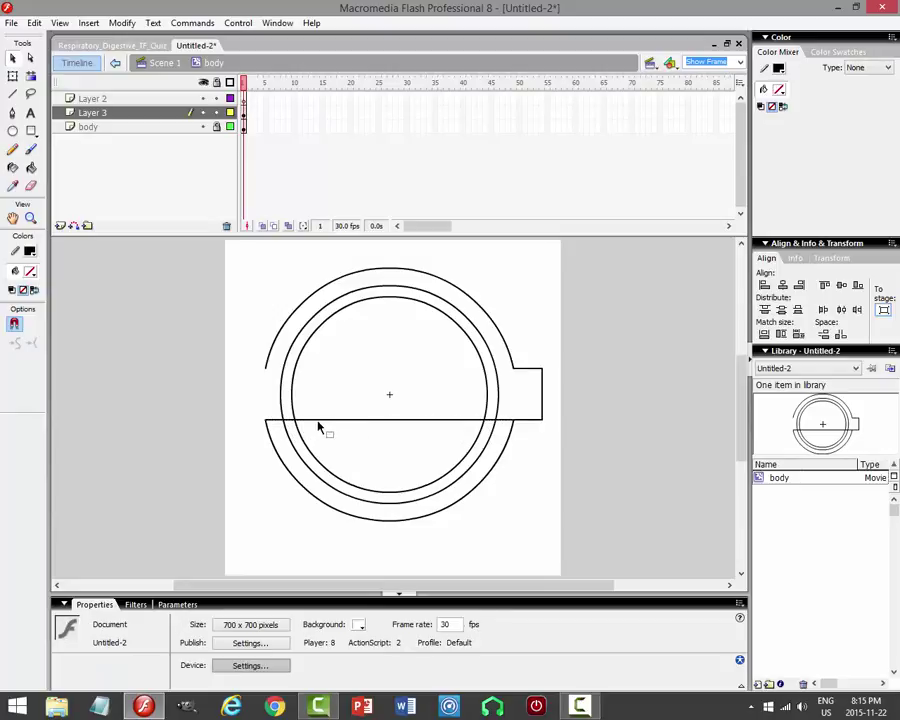
pyautogui.click(396, 424)
pyautogui.press('Delete')
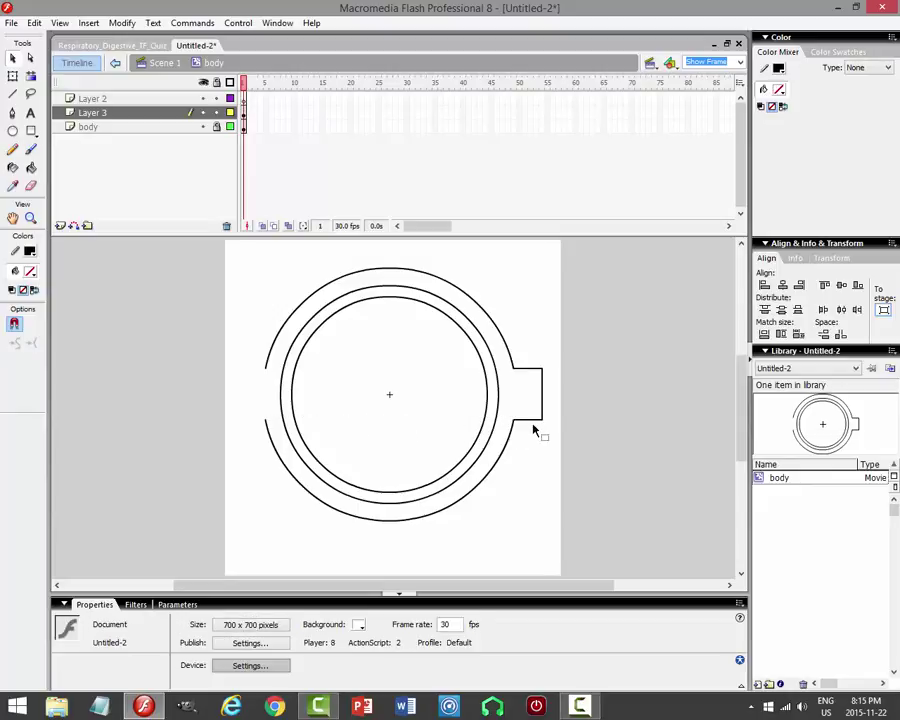
pyautogui.click(530, 419)
pyautogui.press('Delete')
pyautogui.click(528, 368)
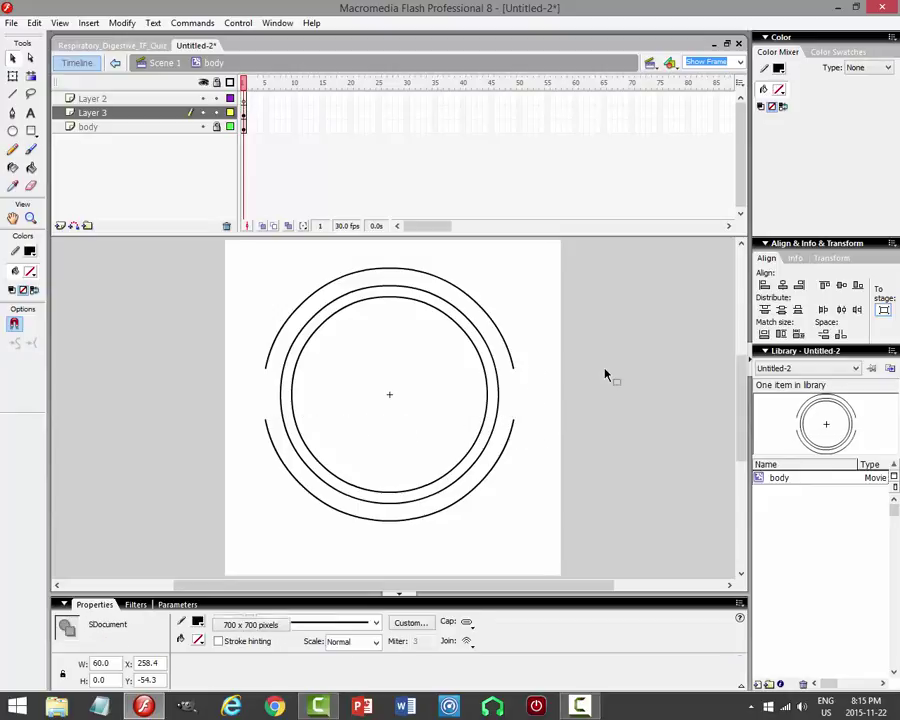
pyautogui.press('Delete')
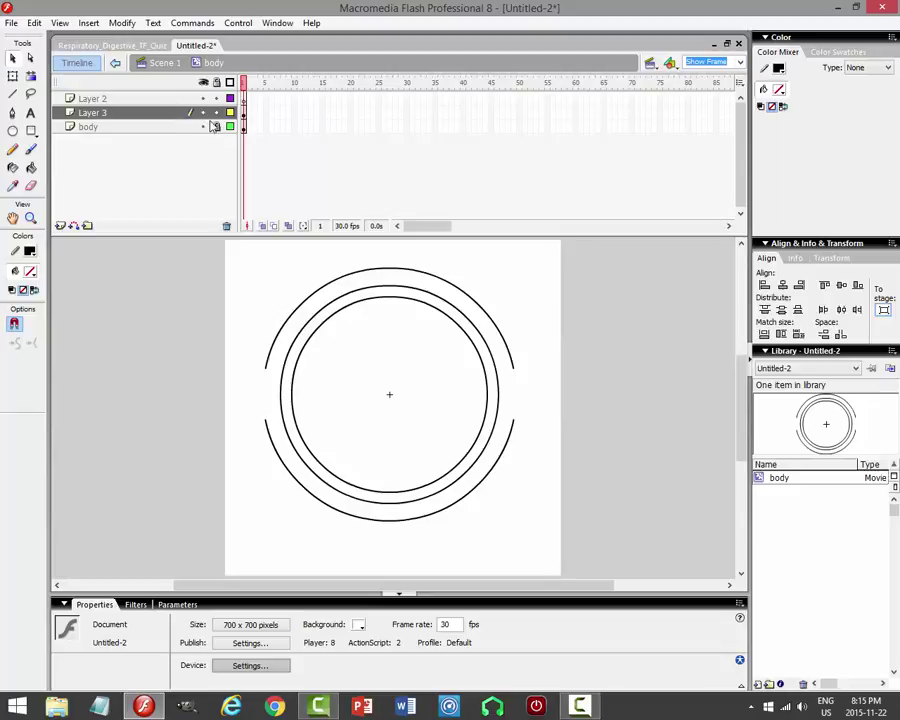
# Cut the two outer arcs from Layer 3 and paste them in place on the unlocked body layer.
pyautogui.click(157, 117)
pyautogui.hotkey('alt', 'e')
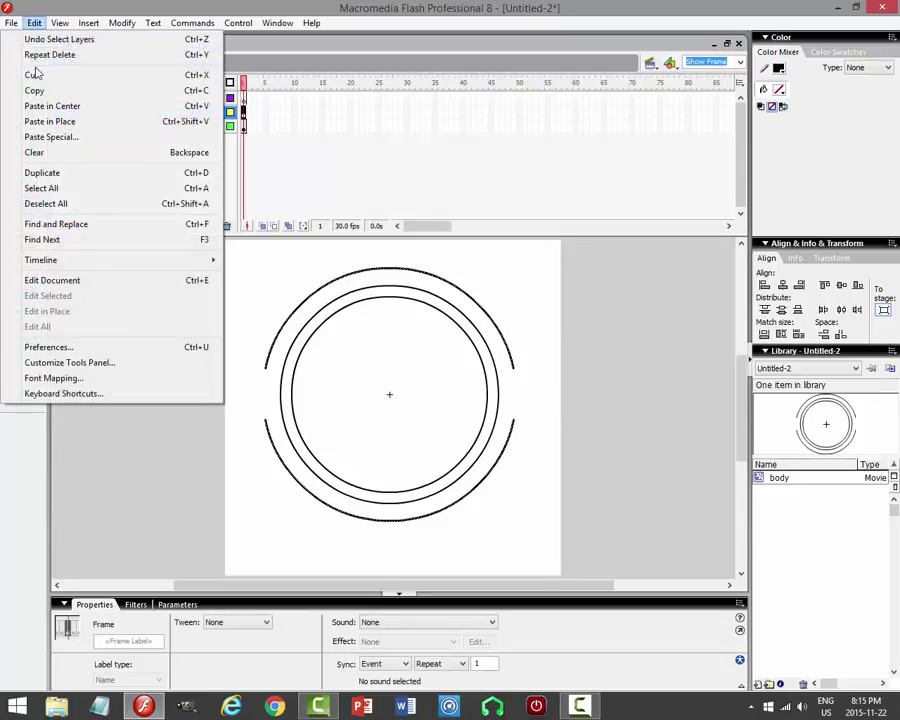
pyautogui.press('t')
pyautogui.click(160, 127)
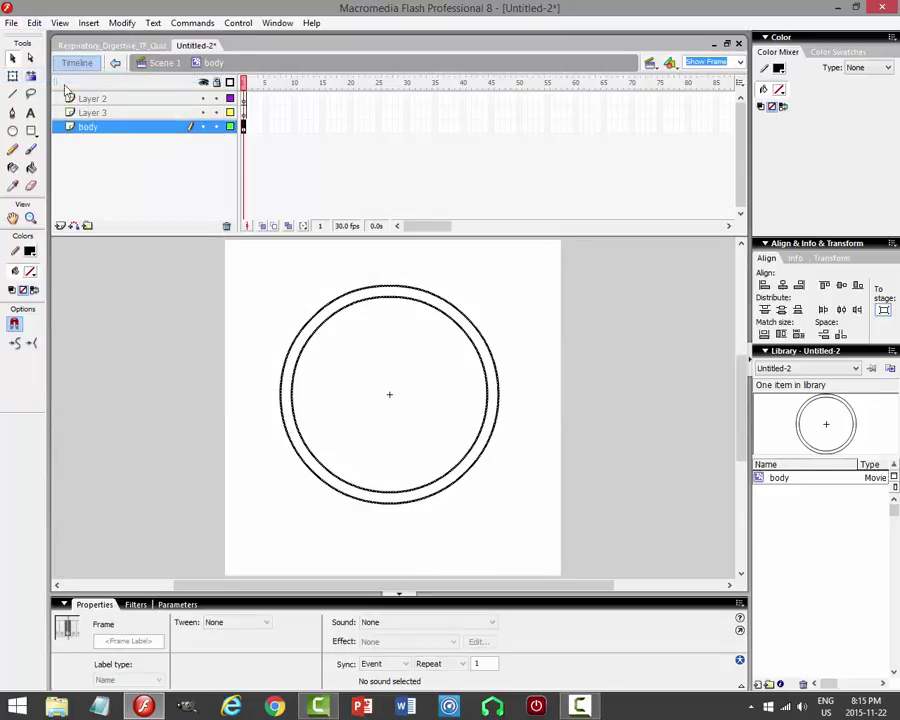
pyautogui.click(33, 23)
pyautogui.click(55, 106)
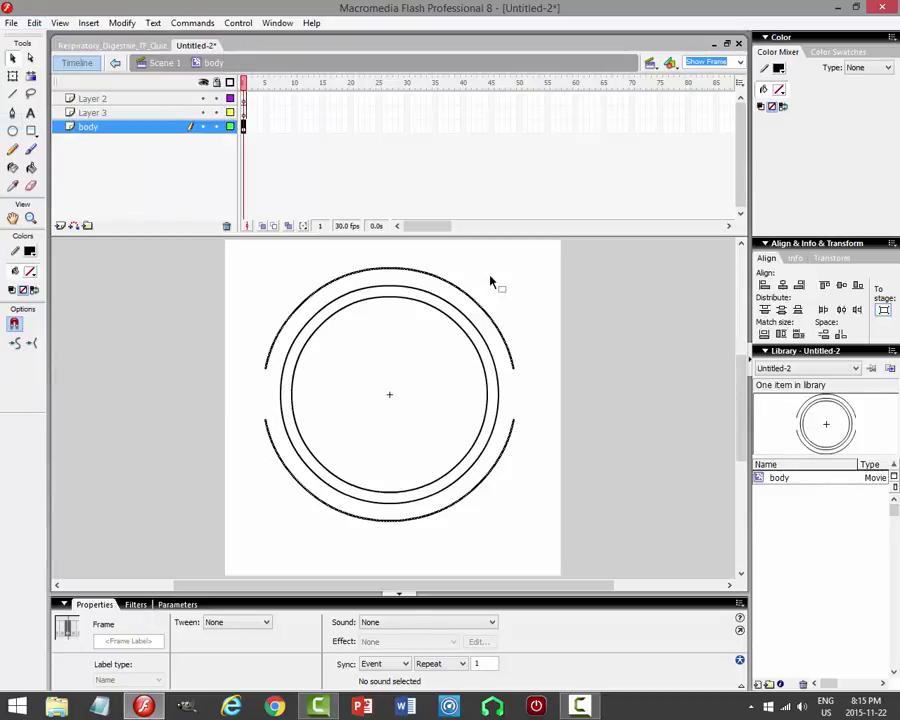
pyautogui.click(237, 140)
# Draw a horizontal line about 37 px long joining the upper arc's left end to the middle circle, and snap its ends closed.
pyautogui.click(740, 62)
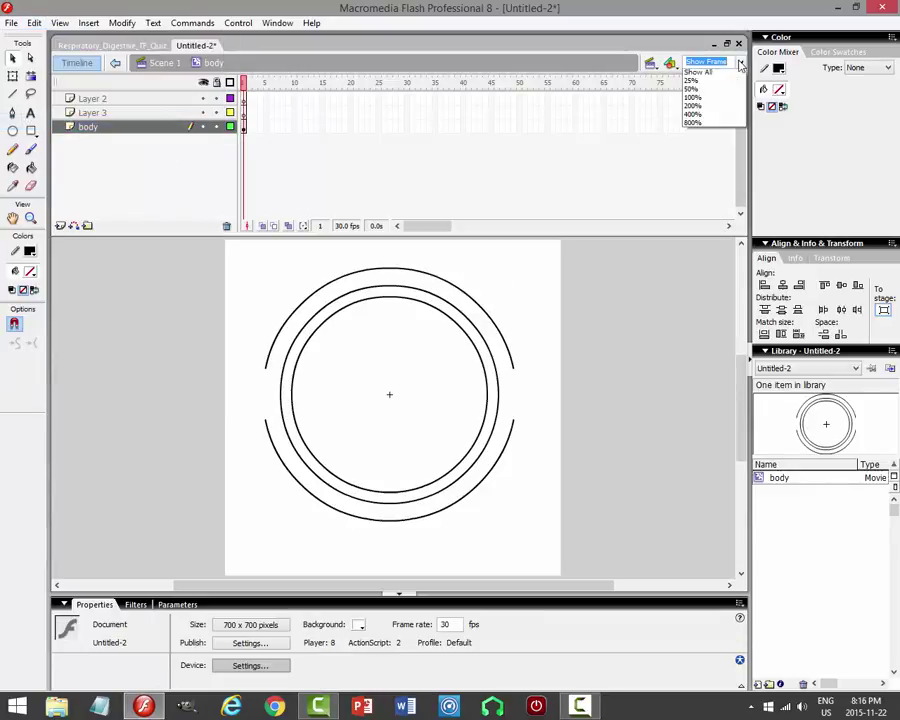
pyautogui.click(706, 125)
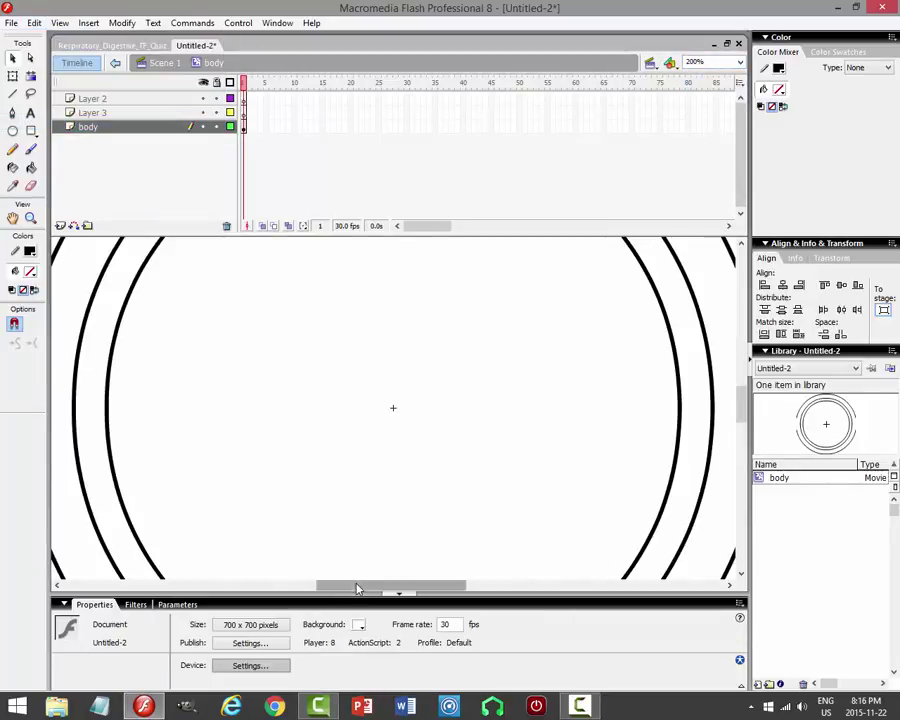
pyautogui.moveTo(357, 586); pyautogui.dragTo(331, 589)
pyautogui.click(13, 95)
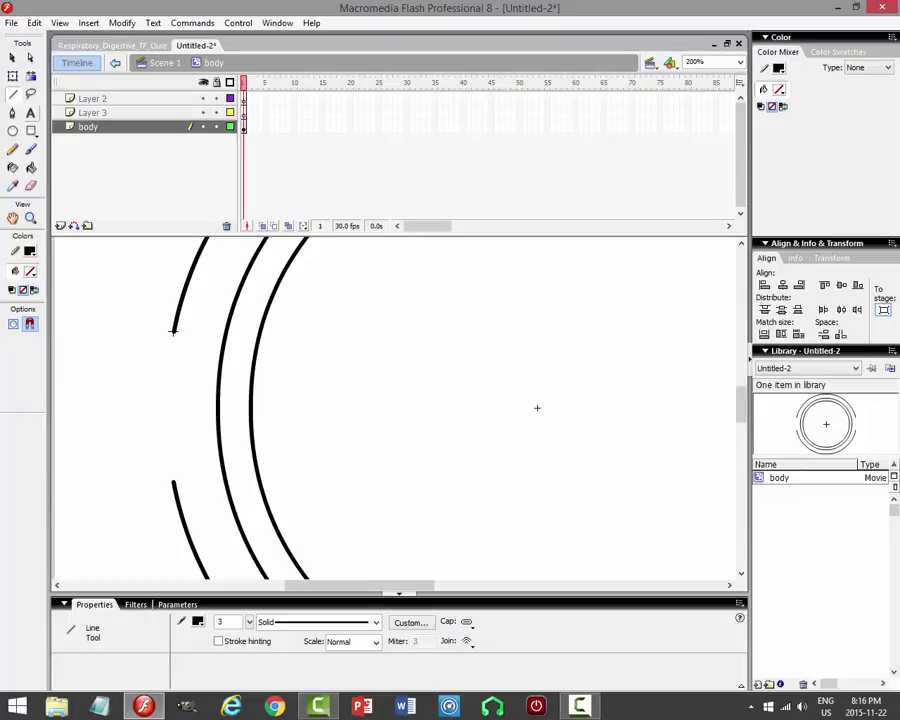
pyautogui.moveTo(199, 331); pyautogui.dragTo(226, 331)
pyautogui.click(13, 58)
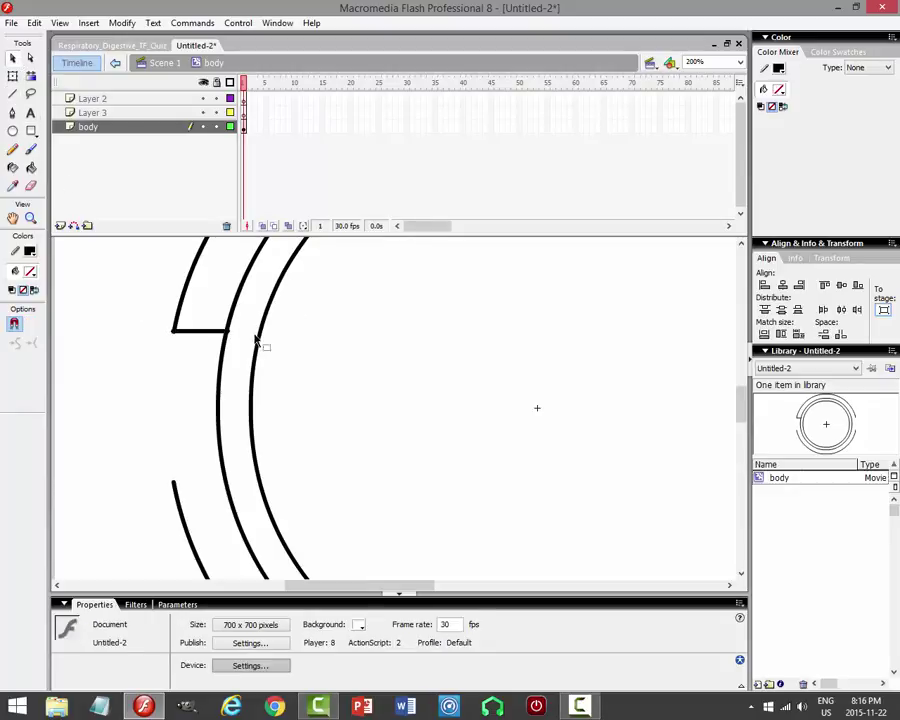
pyautogui.click(174, 333)
pyautogui.click(201, 365)
pyautogui.click(194, 334)
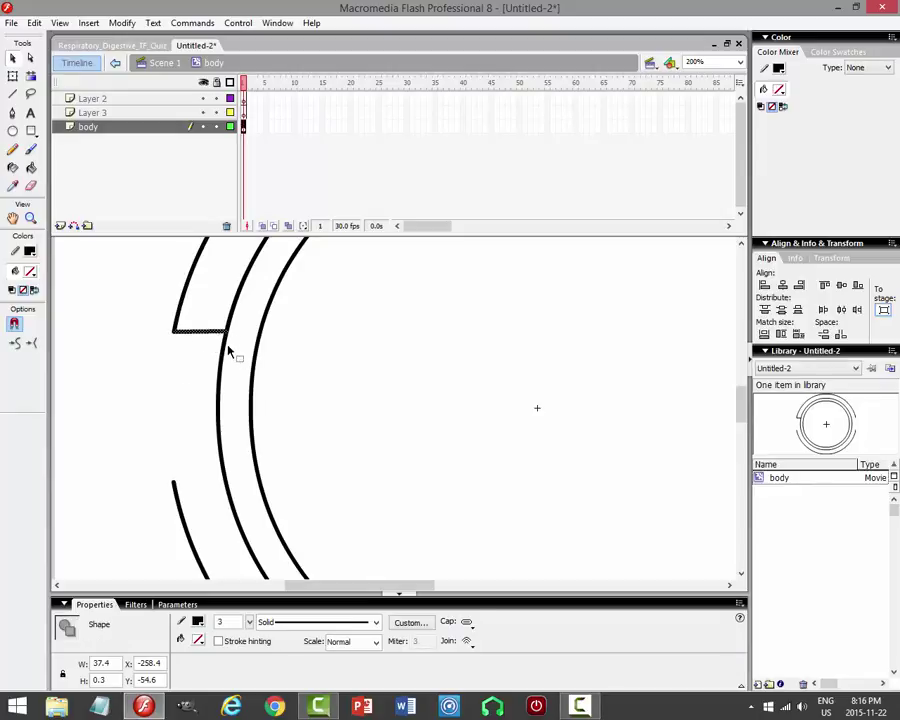
pyautogui.click(226, 340)
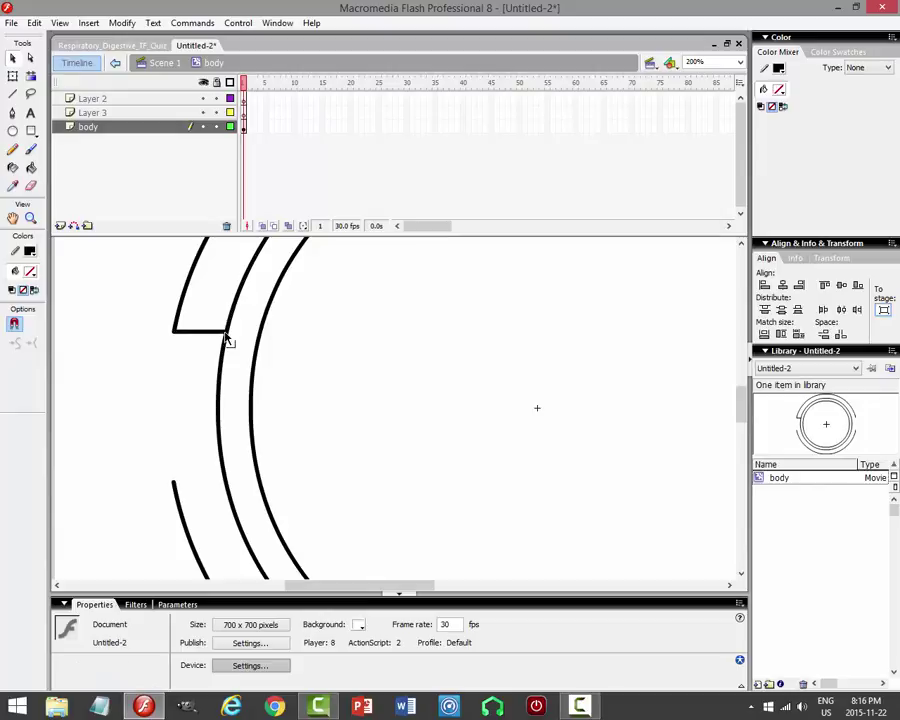
# Join the lower arc's left end to the middle circle with a horizontal line and snap its corner to the arc.
pyautogui.press('n')
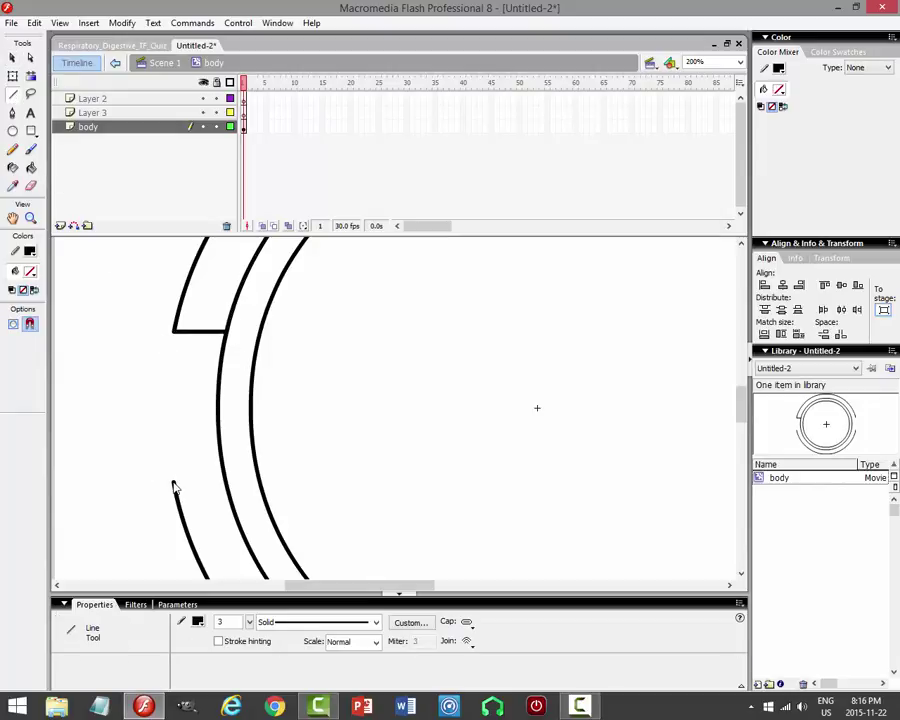
pyautogui.moveTo(174, 482); pyautogui.dragTo(227, 487)
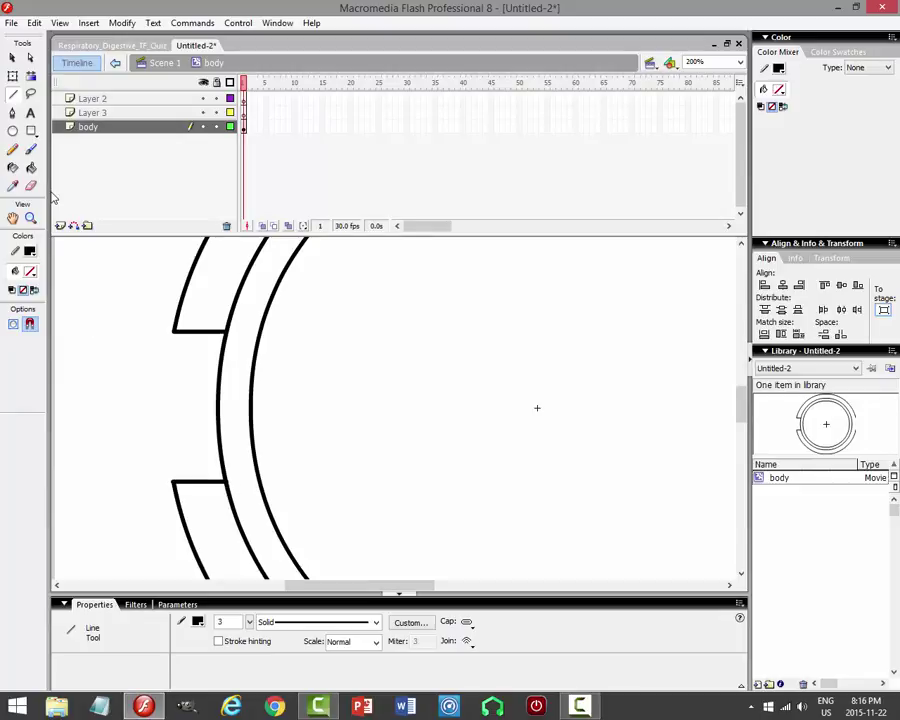
pyautogui.click(12, 57)
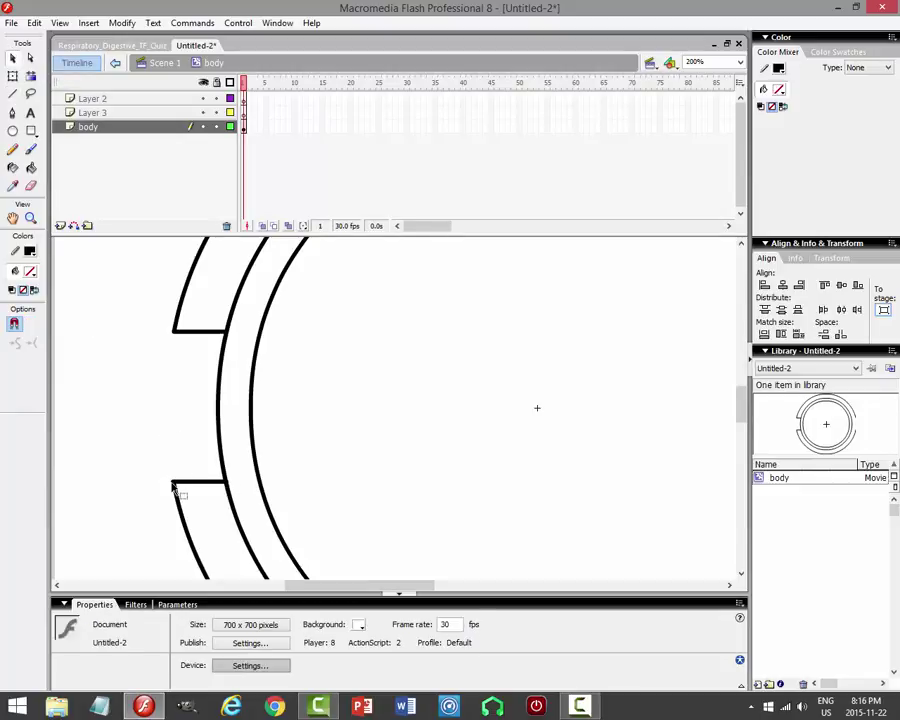
pyautogui.moveTo(176, 488); pyautogui.dragTo(173, 482)
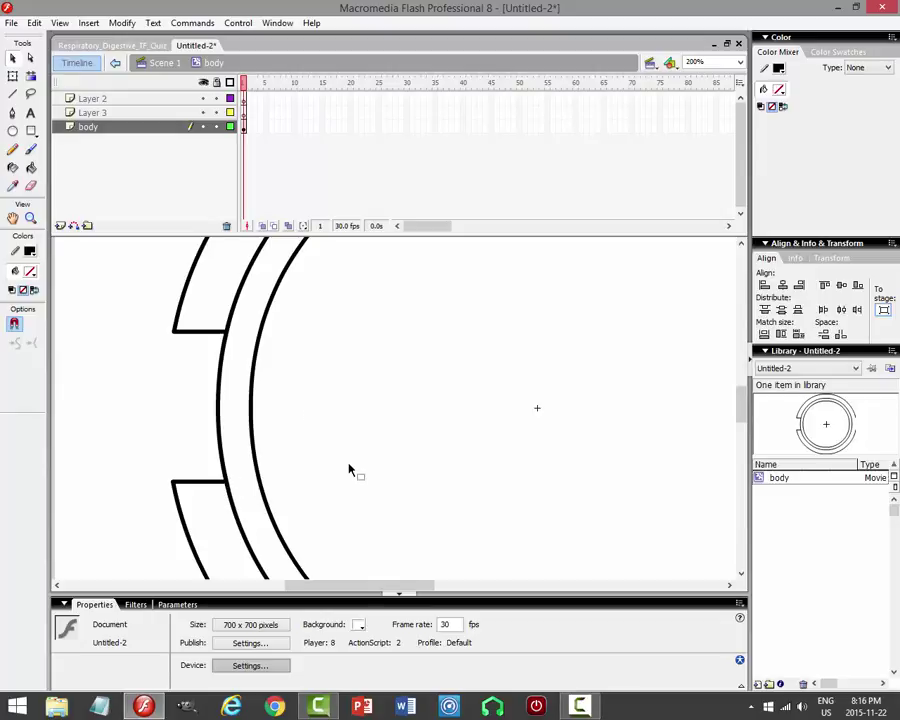
# Draw a horizontal line joining the upper arc's right end to the middle circle and close its corner.
pyautogui.moveTo(370, 587); pyautogui.dragTo(470, 587)
pyautogui.click(13, 95)
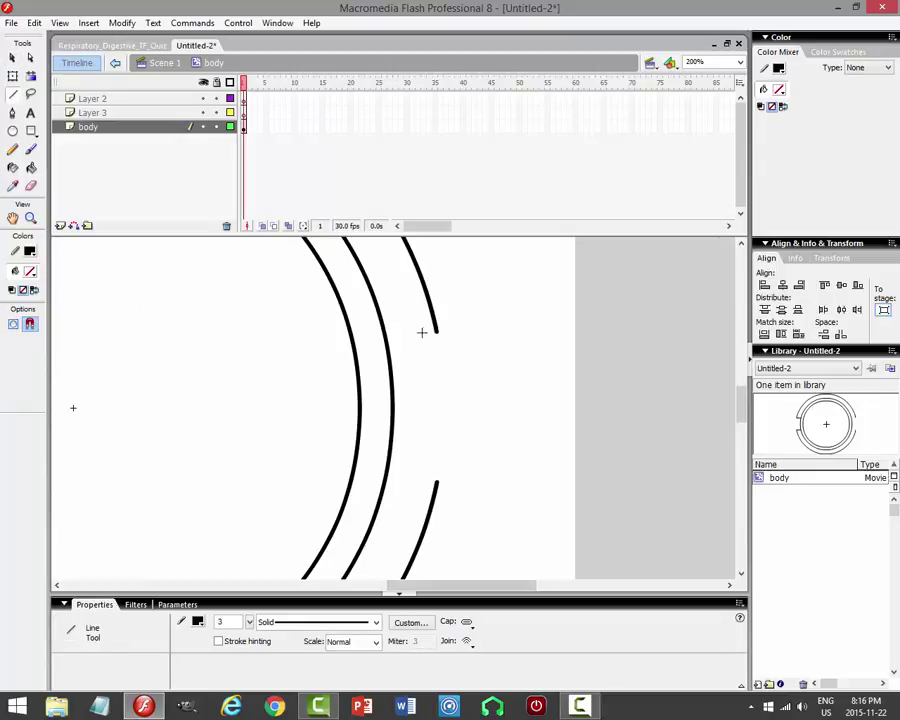
pyautogui.moveTo(436, 331); pyautogui.dragTo(381, 331)
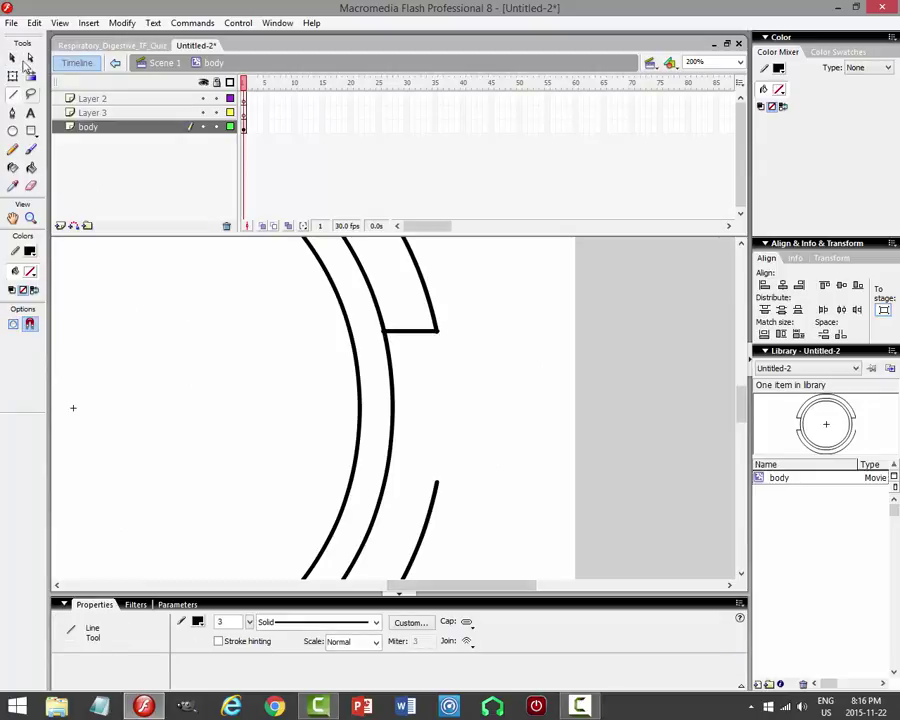
pyautogui.press('v')
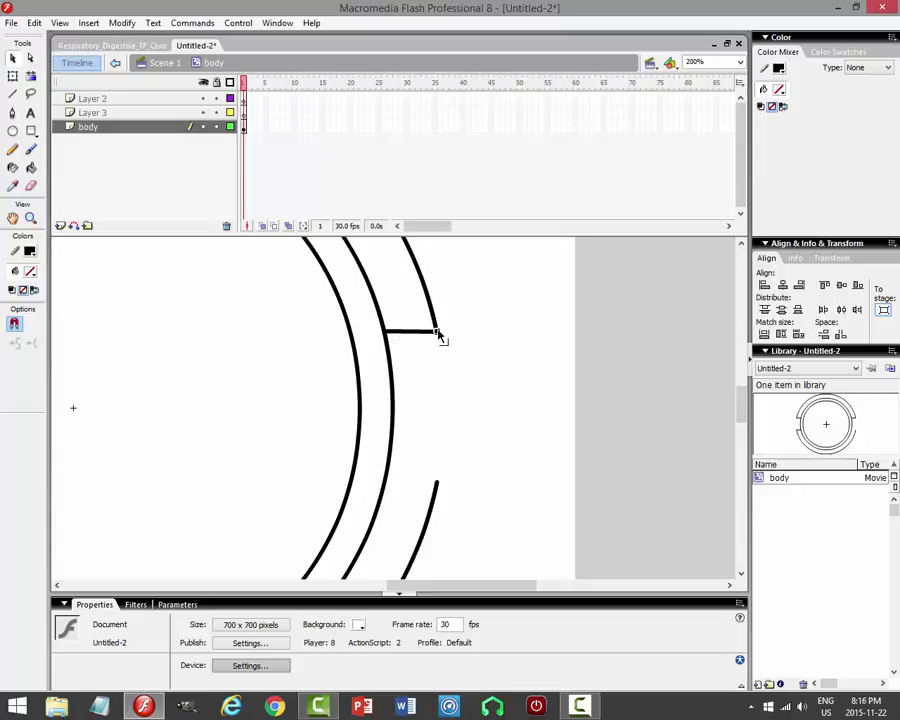
# Join the lower arc's right end to the middle circle with a horizontal line and snap its corner to the arc.
pyautogui.click(12, 93)
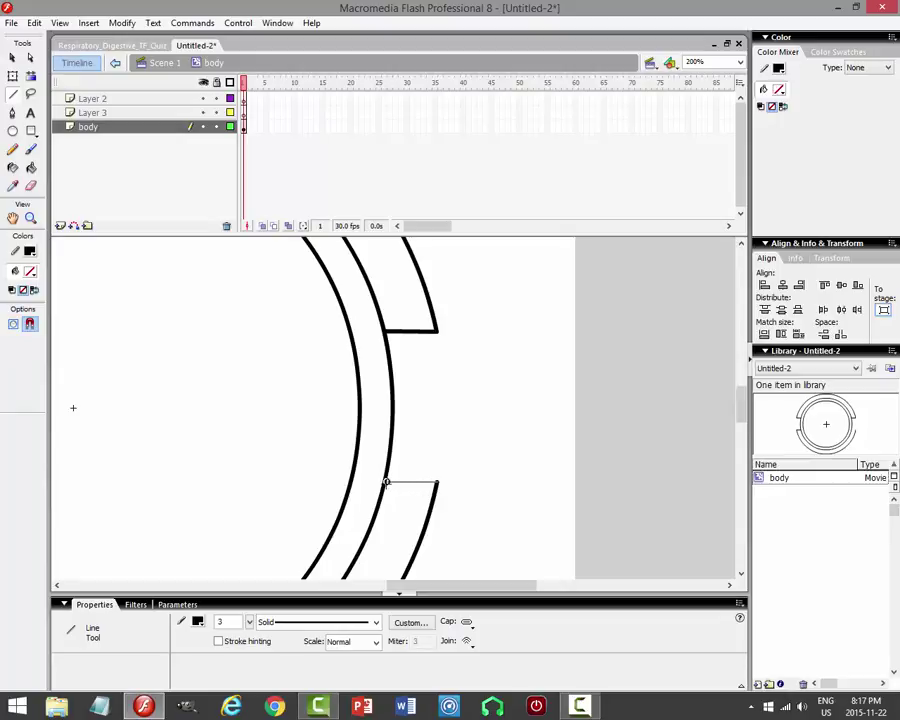
pyautogui.moveTo(386, 483); pyautogui.dragTo(386, 483)
pyautogui.click(12, 58)
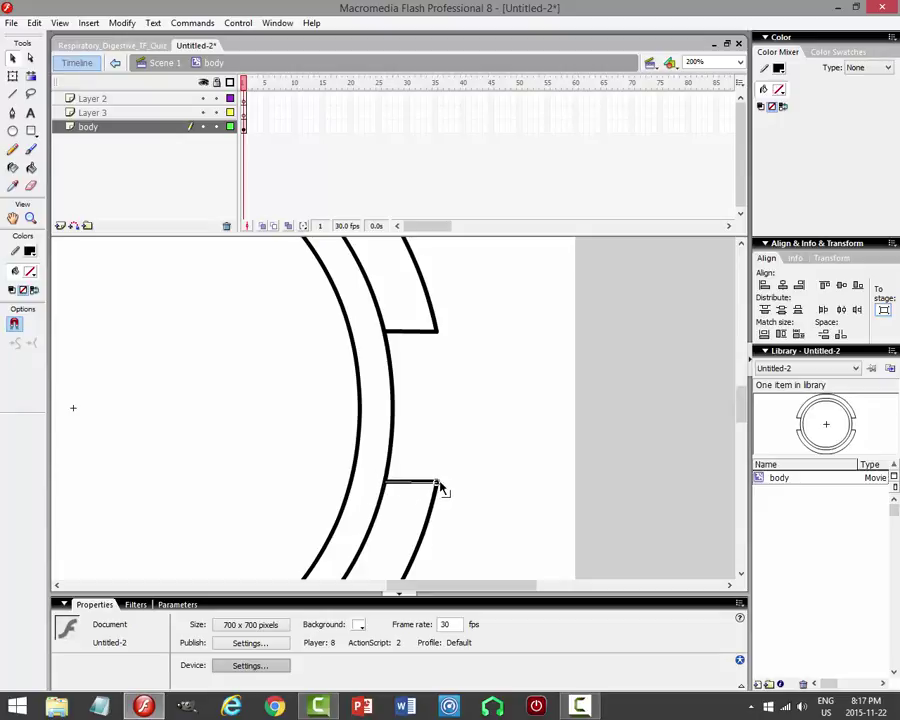
pyautogui.moveTo(441, 488); pyautogui.dragTo(440, 485)
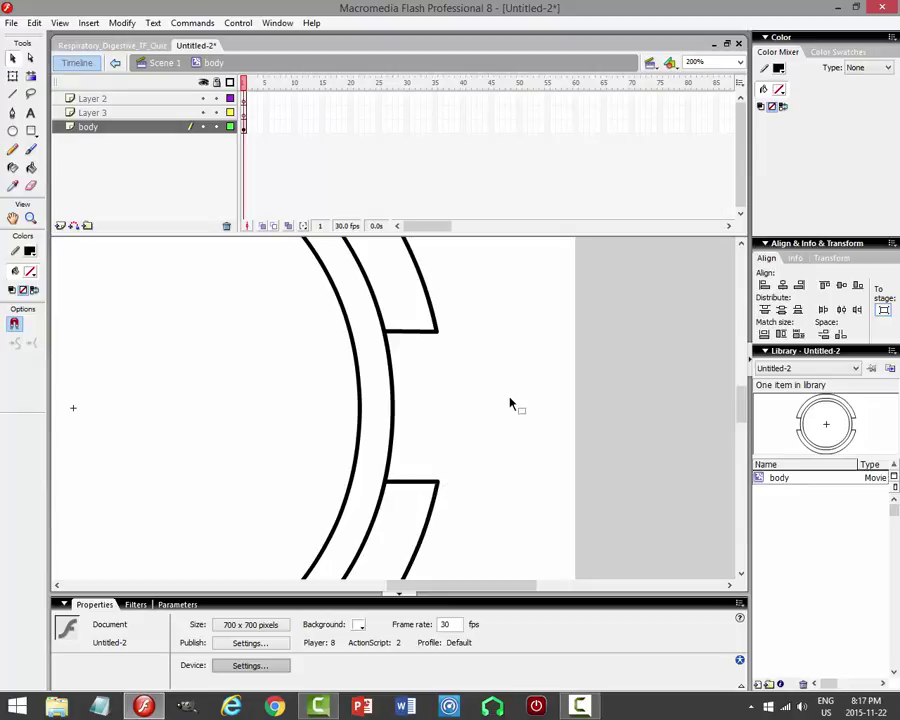
pyautogui.click(31, 167)
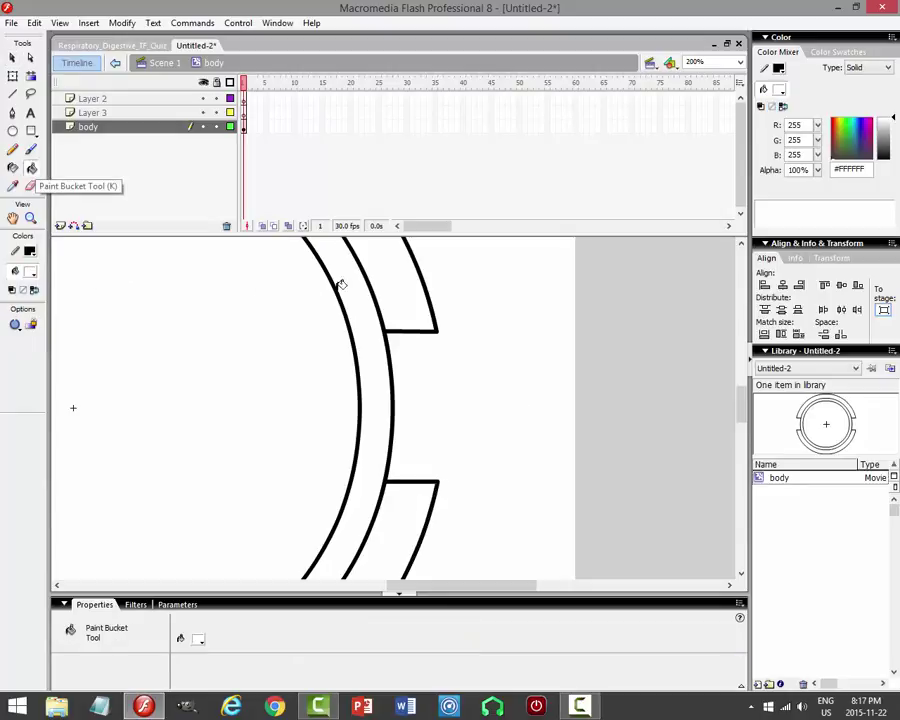
pyautogui.click(12, 57)
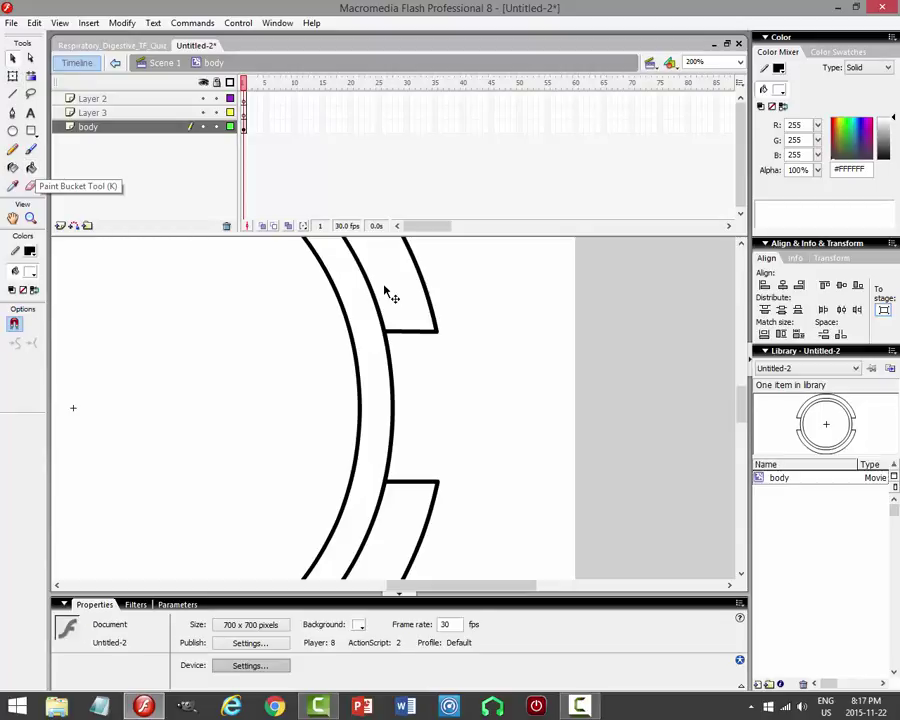
pyautogui.press('k')
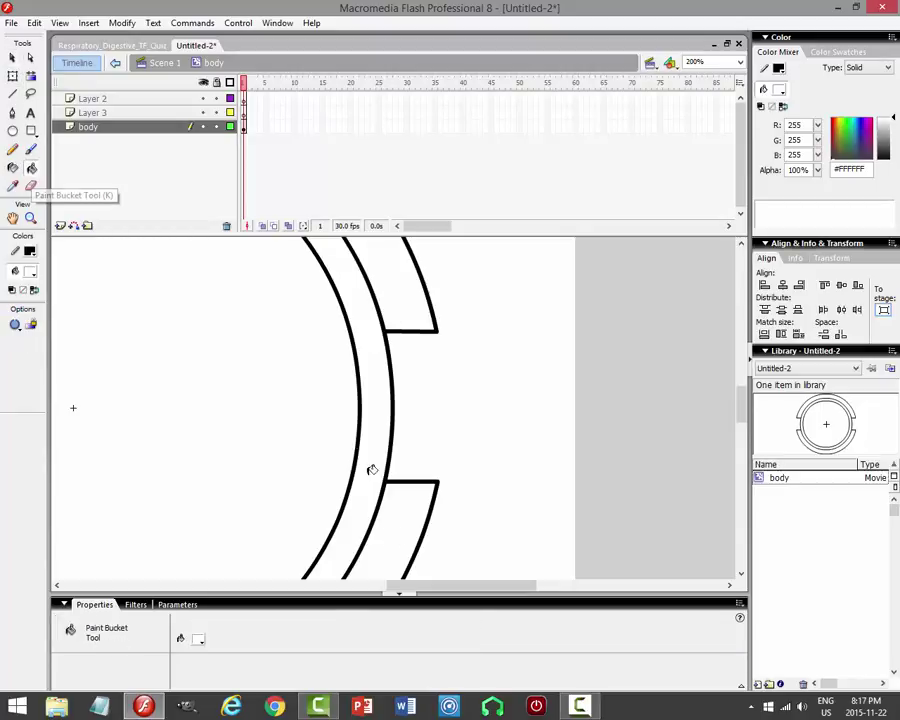
pyautogui.click(12, 57)
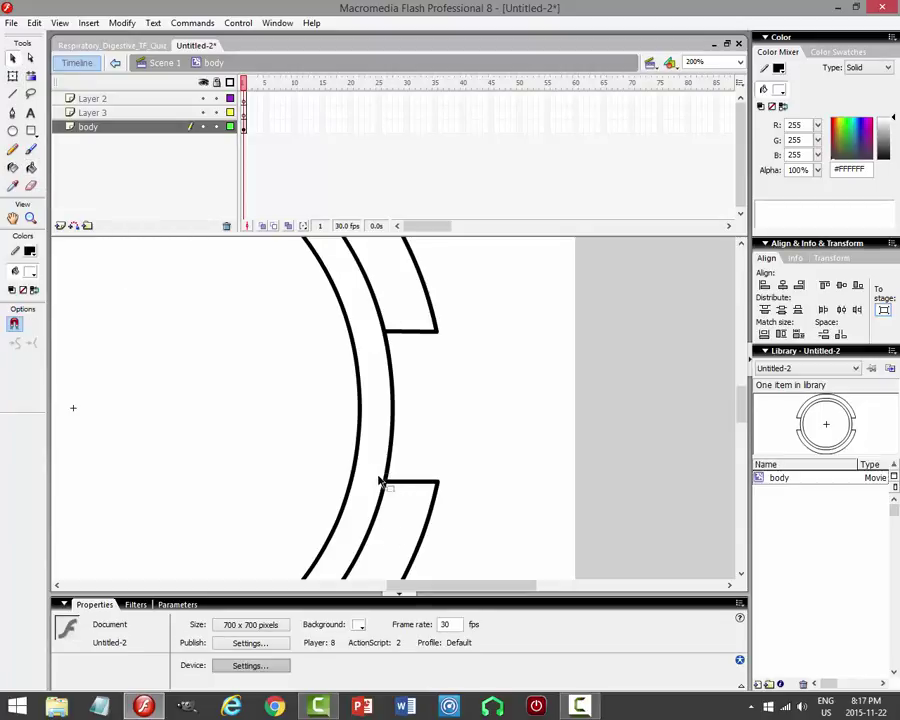
pyautogui.moveTo(497, 589); pyautogui.dragTo(374, 552)
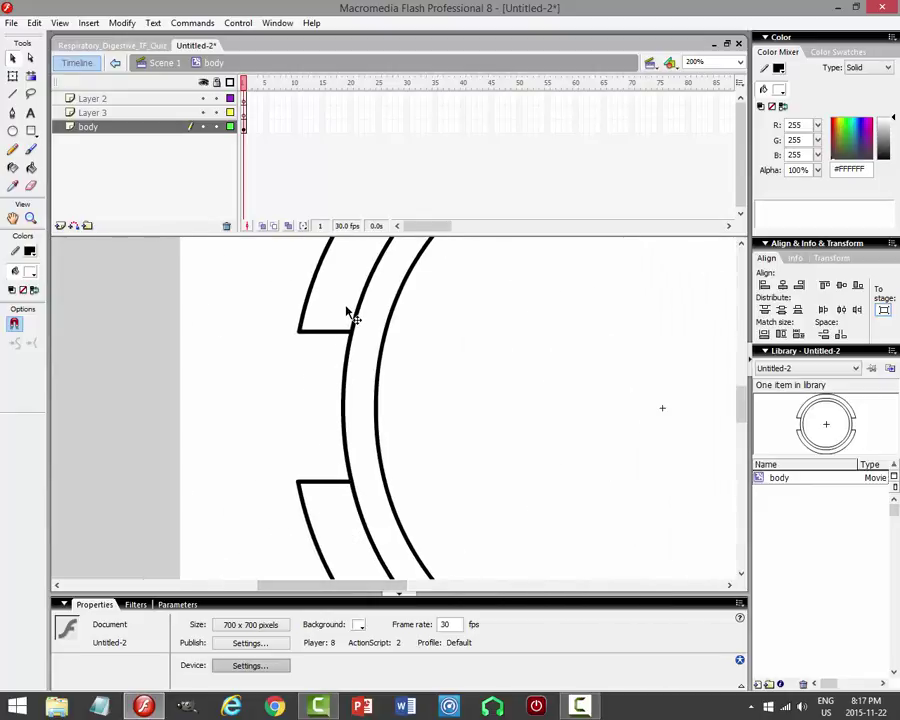
pyautogui.click(741, 64)
pyautogui.click(700, 128)
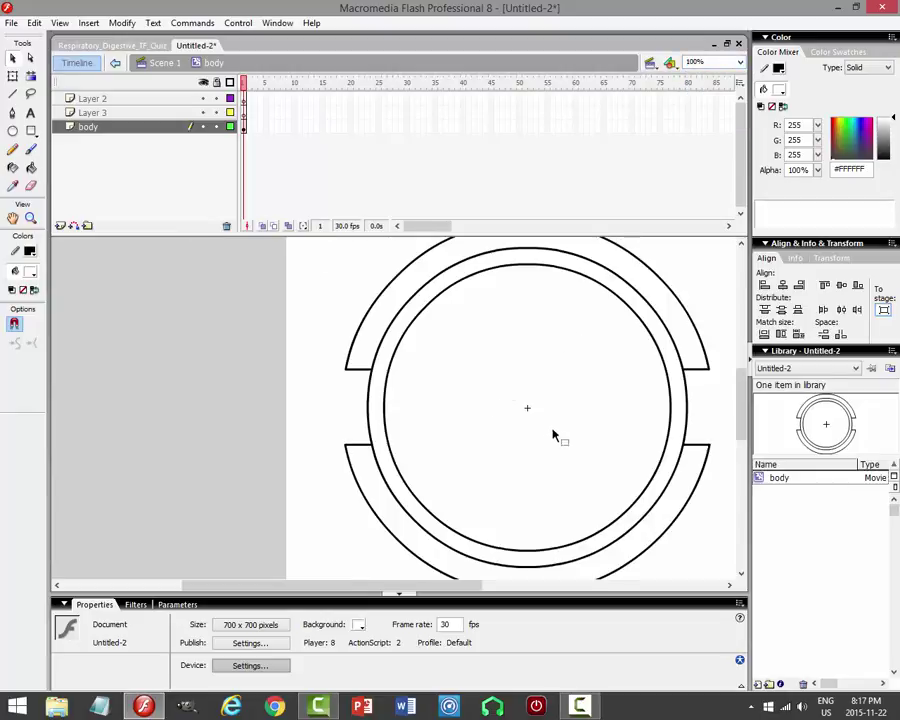
pyautogui.moveTo(472, 590); pyautogui.dragTo(501, 590)
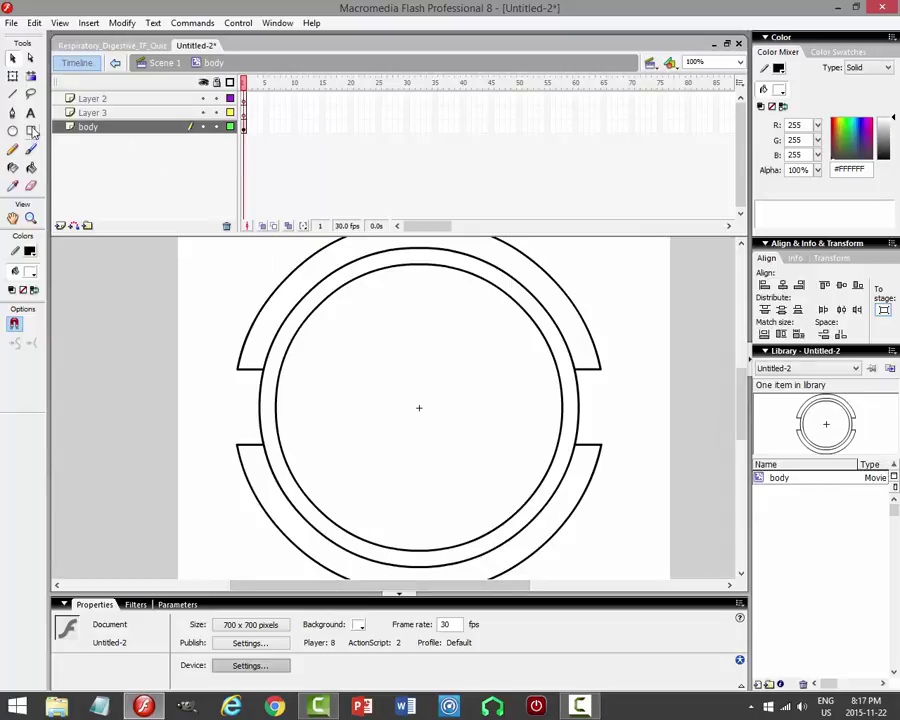
# Fill the innermost circle of the body symbol with black (#000000).
pyautogui.click(31, 168)
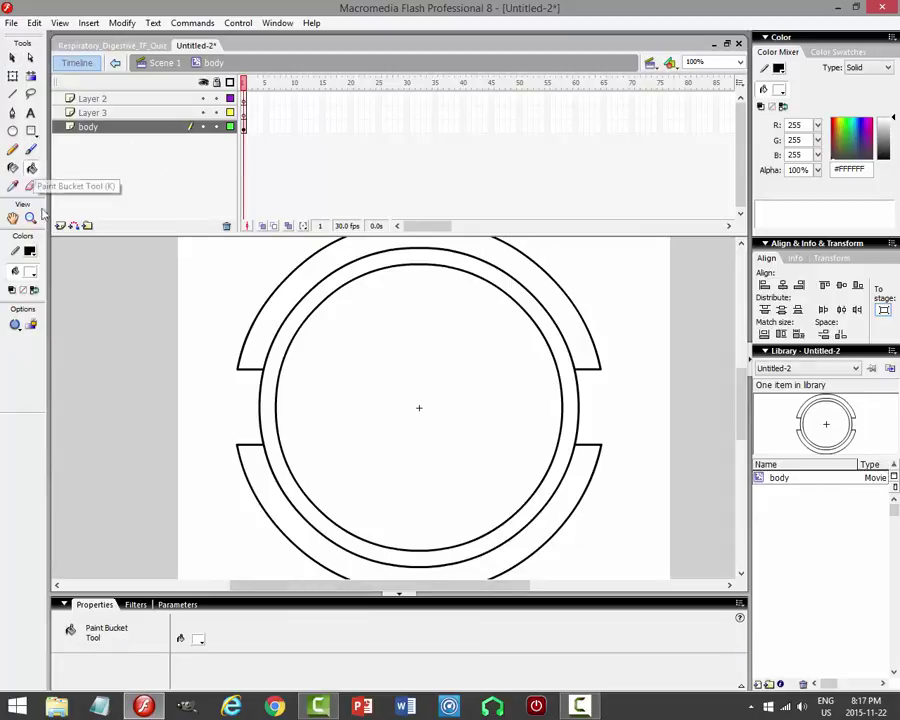
pyautogui.click(30, 271)
pyautogui.click(16, 302)
pyautogui.click(387, 361)
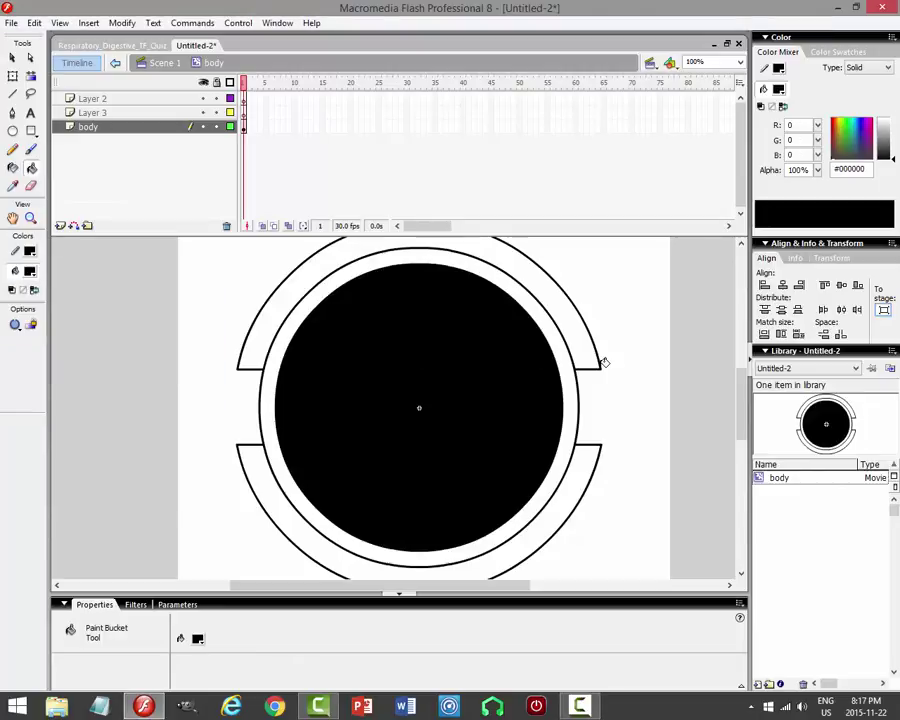
# Change the innermost circle's outline to dark gray and preview the movie.
pyautogui.click(12, 57)
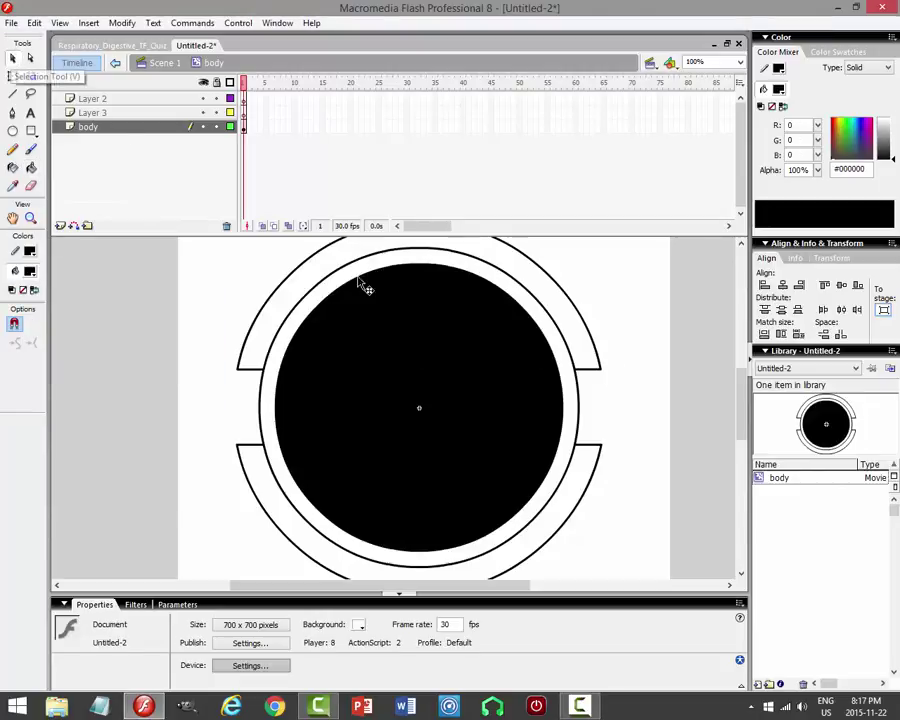
pyautogui.click(408, 272)
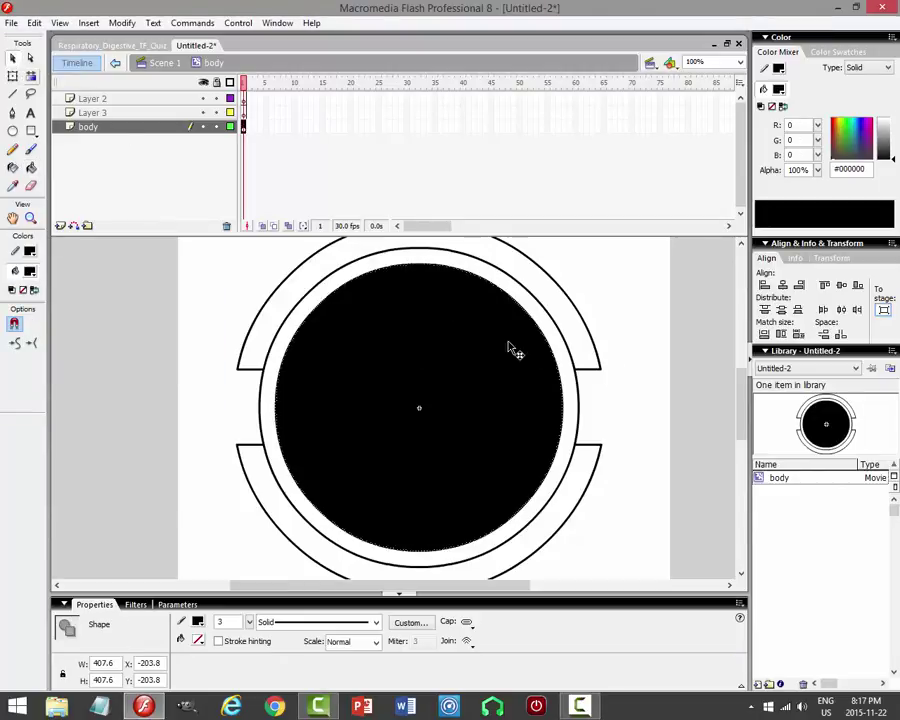
pyautogui.click(198, 623)
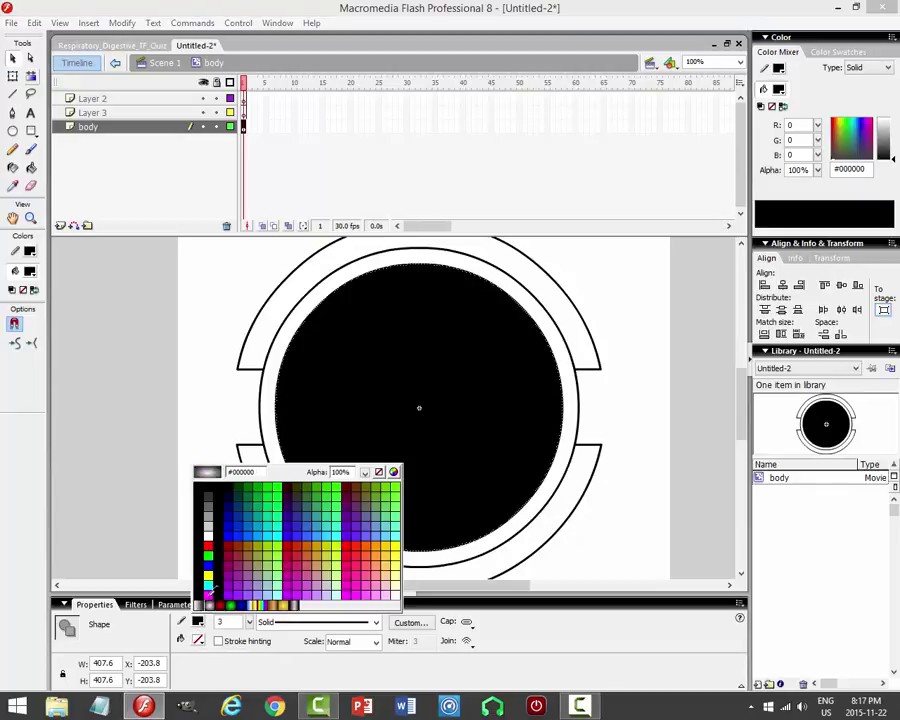
pyautogui.click(206, 490)
pyautogui.click(635, 308)
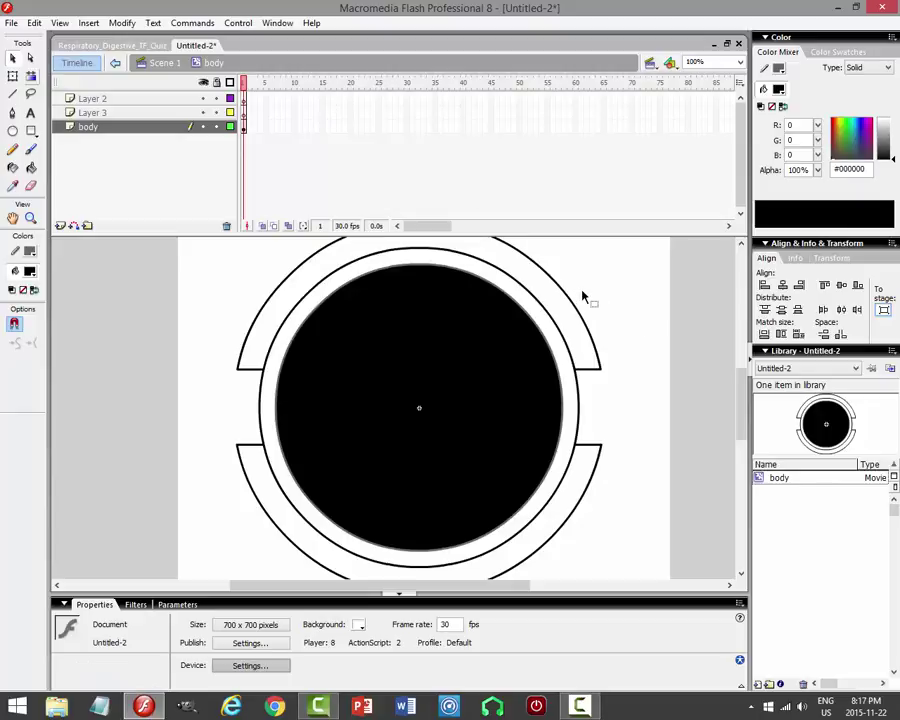
pyautogui.hotkey('ctrl', 'Return')
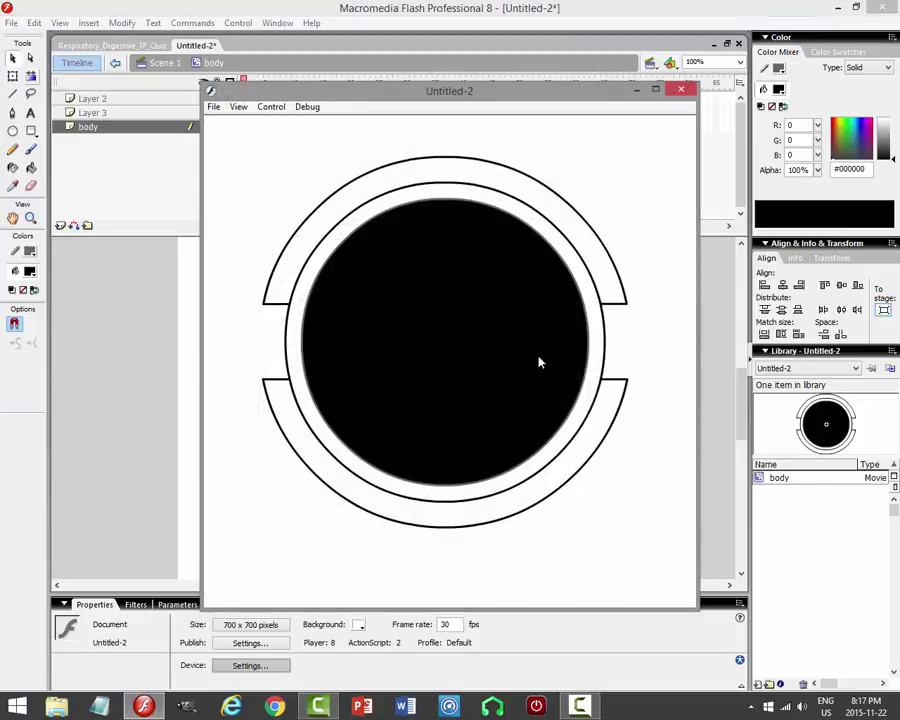
pyautogui.click(681, 89)
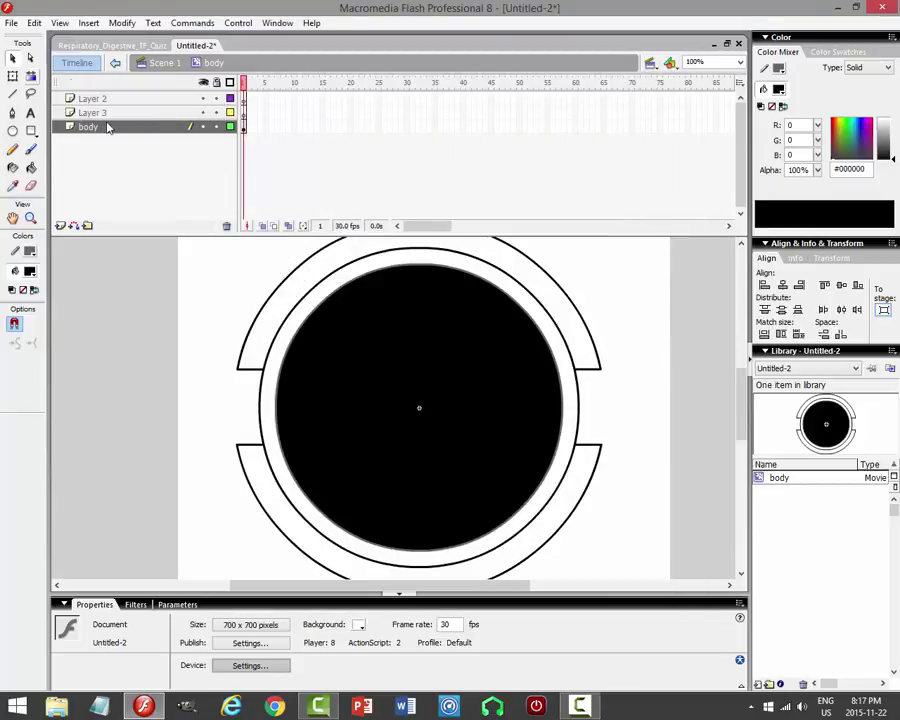
# Save the document to the Desktop as TUTORIAL2 in Flash 8 Document format.
pyautogui.click(11, 22)
pyautogui.click(50, 167)
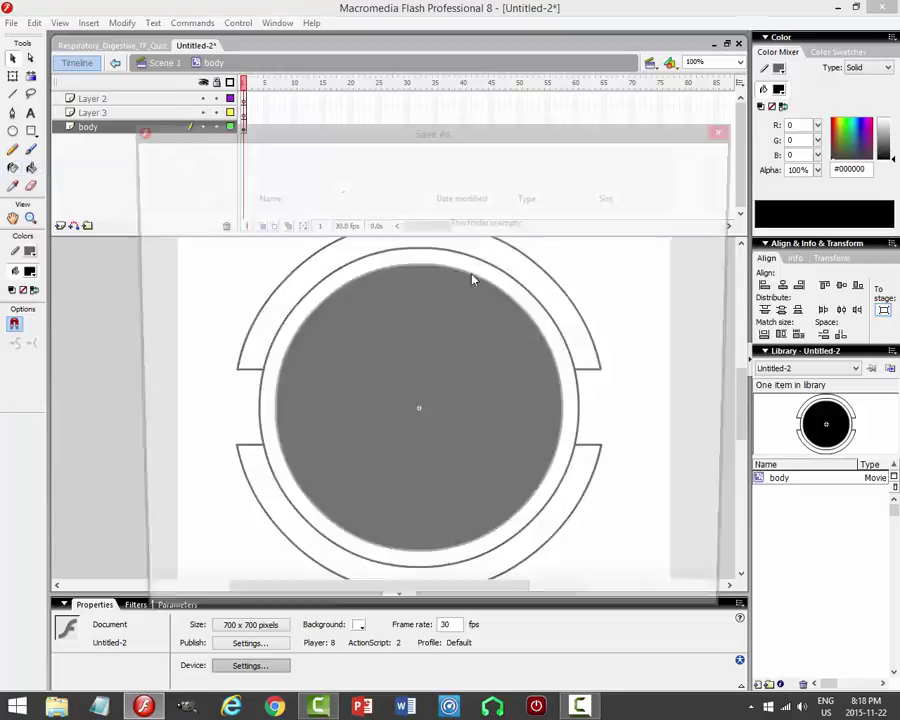
pyautogui.click(214, 382)
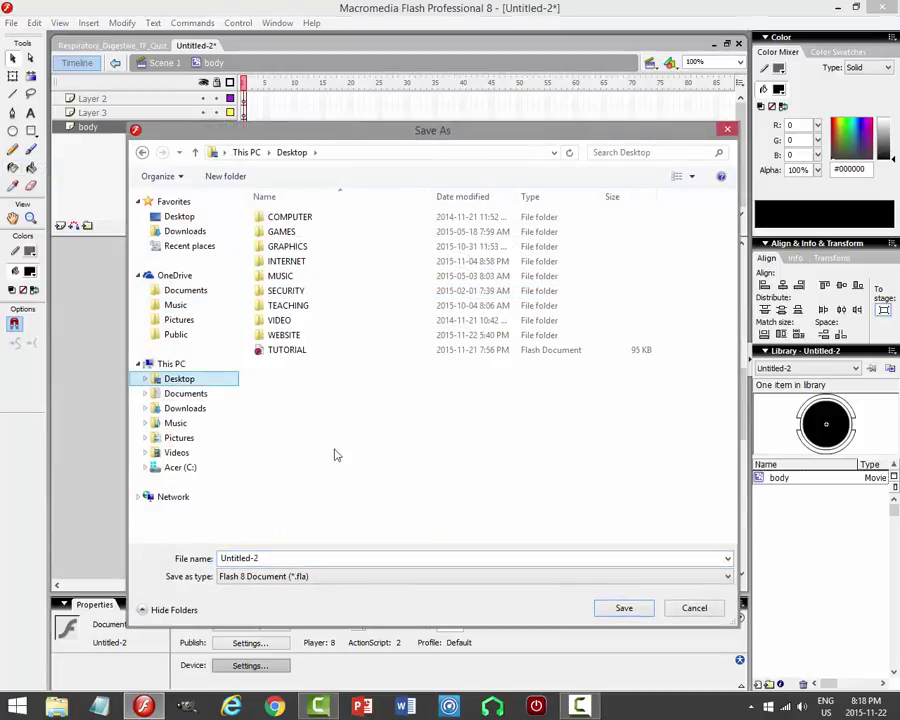
pyautogui.click(288, 350)
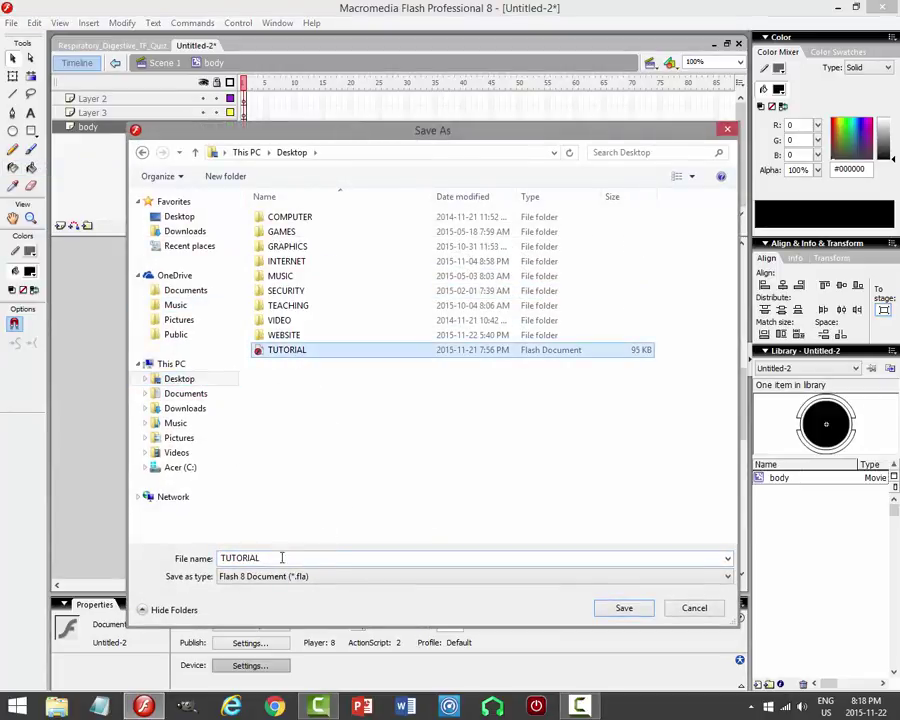
pyautogui.doubleClick(274, 554)
pyautogui.click(323, 554)
pyautogui.write('2')
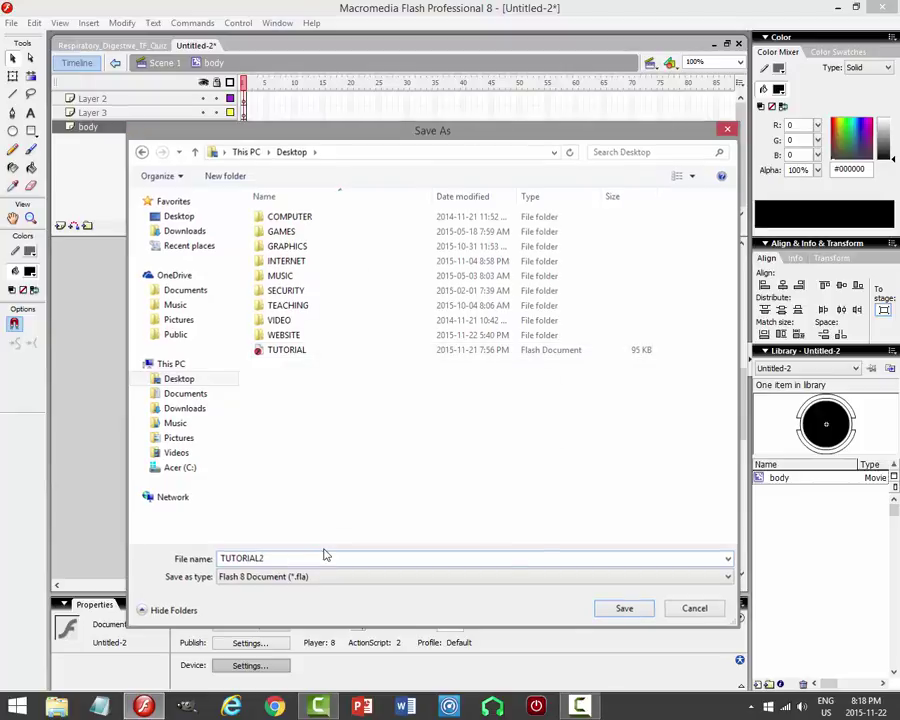
pyautogui.press('Return')
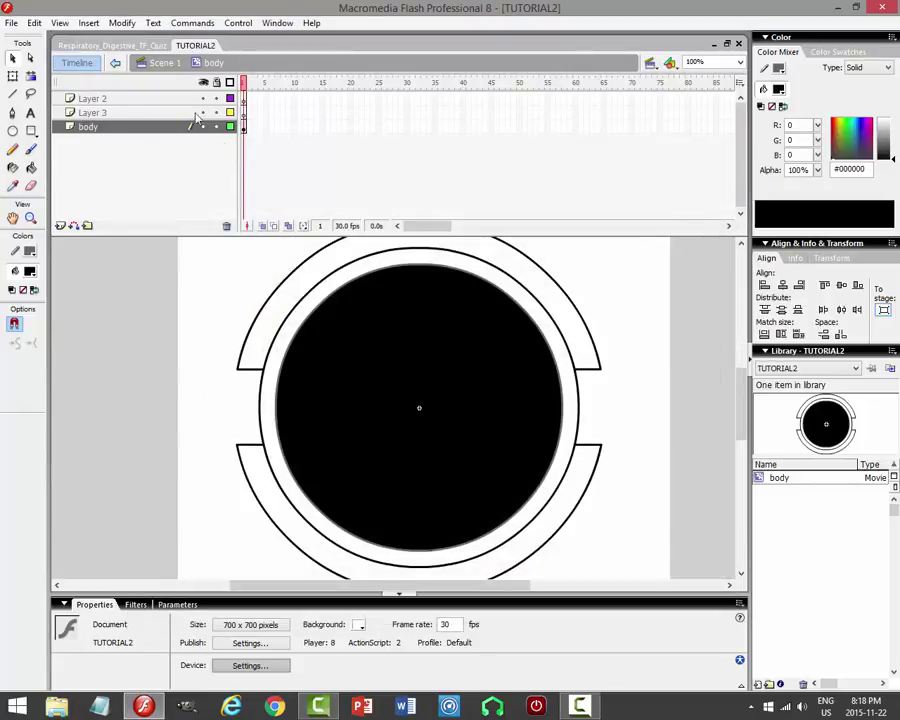
# Return to Scene 1 and check the body's coloring in the finished Respiratory_Digestive_TF_Quiz document.
pyautogui.click(163, 62)
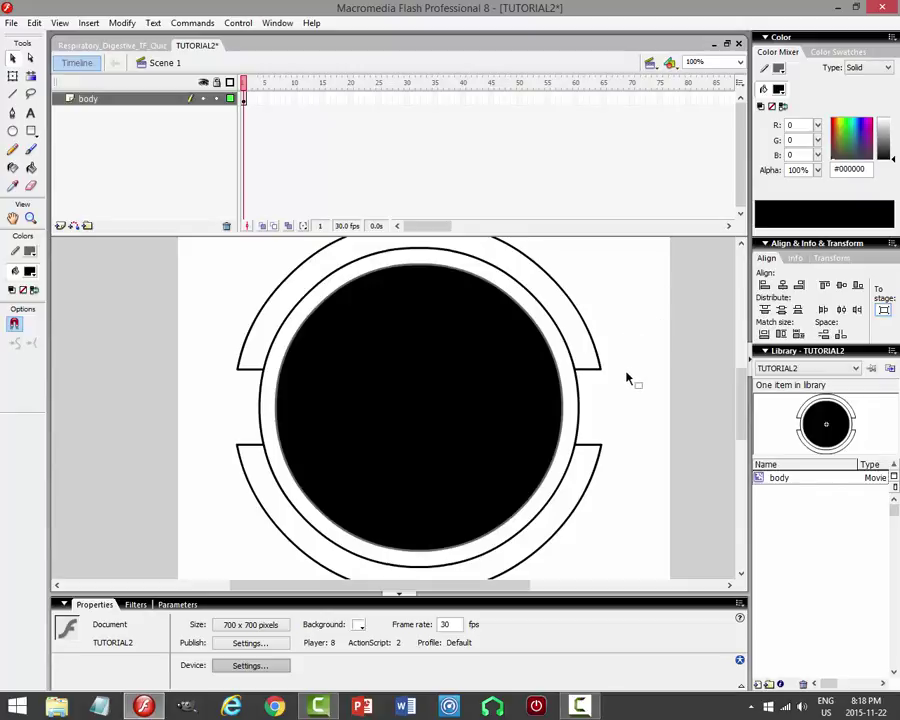
pyautogui.click(113, 45)
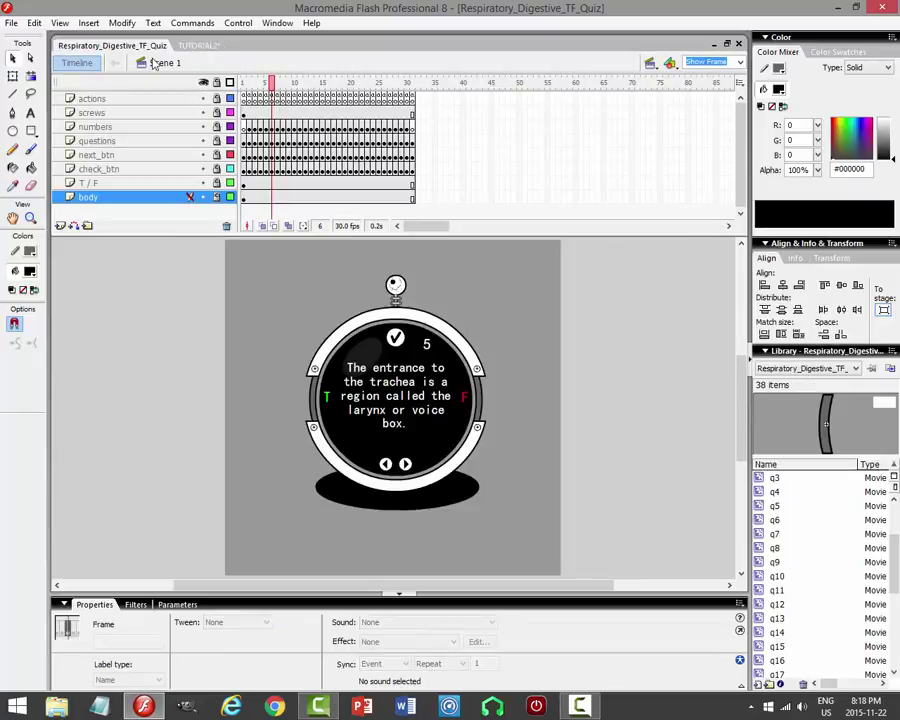
pyautogui.click(205, 46)
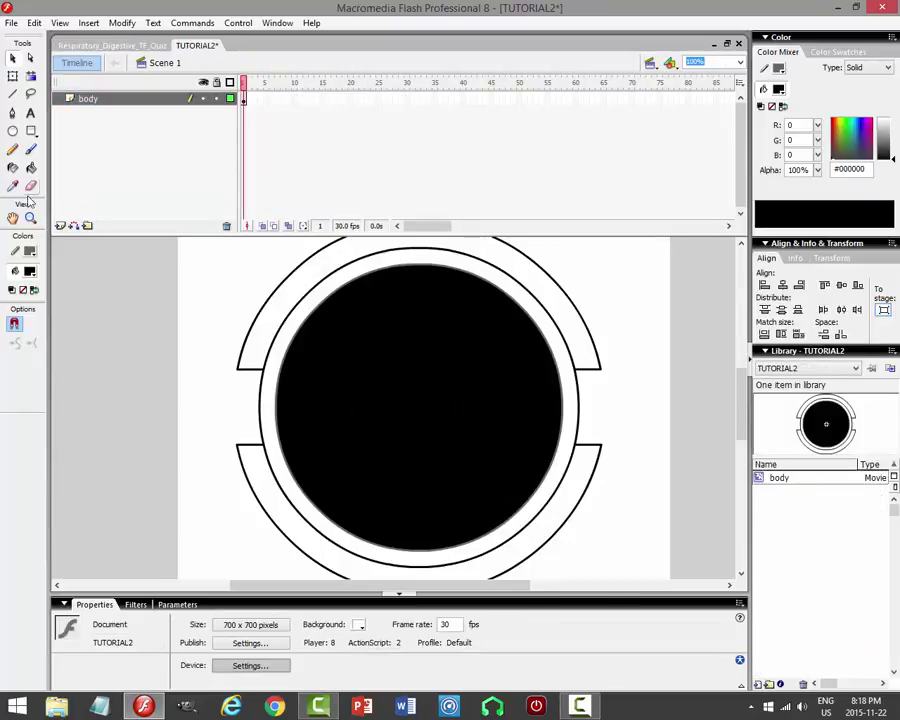
# Fill the ring between the inner and middle circles of the body symbol with gray #666666.
pyautogui.click(31, 253)
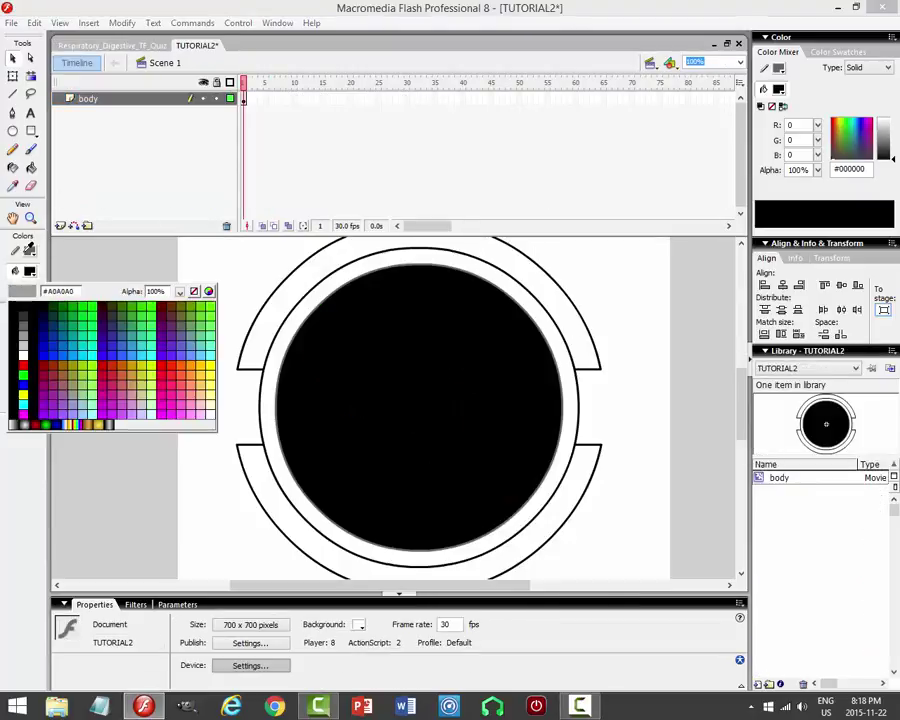
pyautogui.click(31, 253)
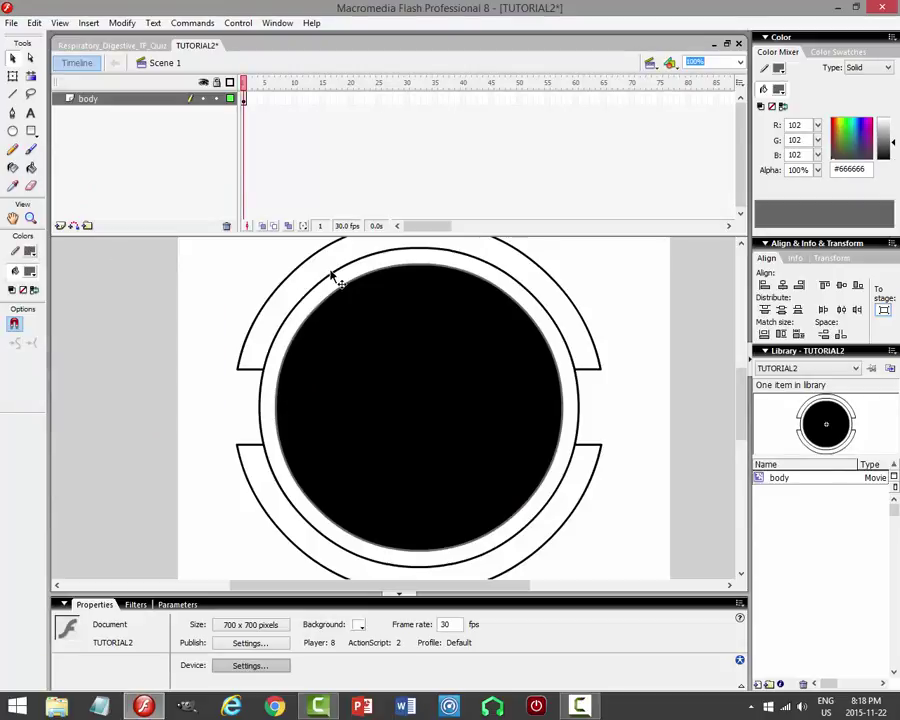
pyautogui.click(31, 167)
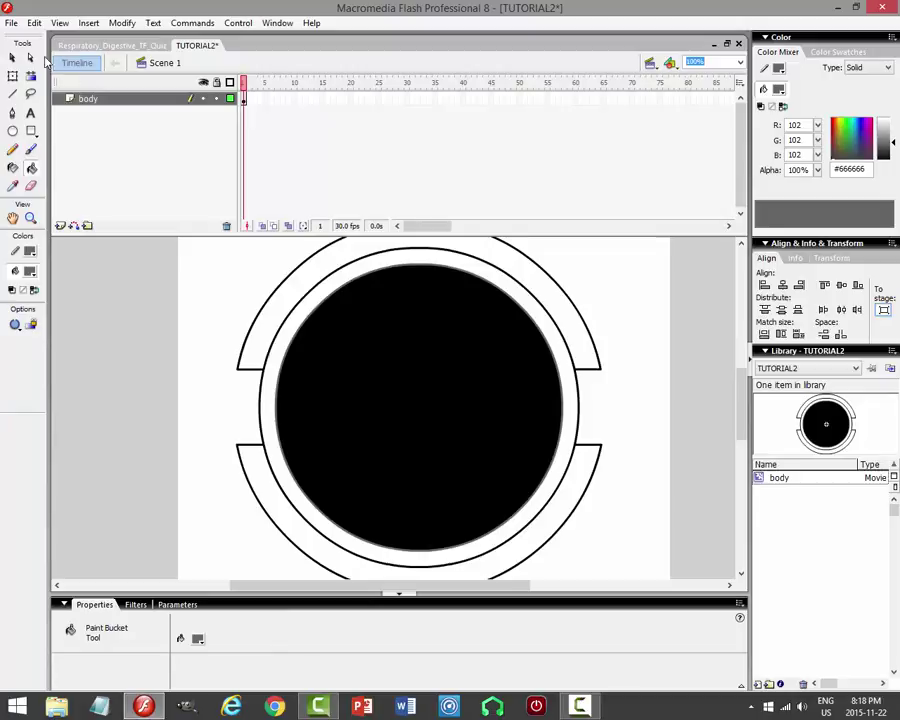
pyautogui.click(12, 57)
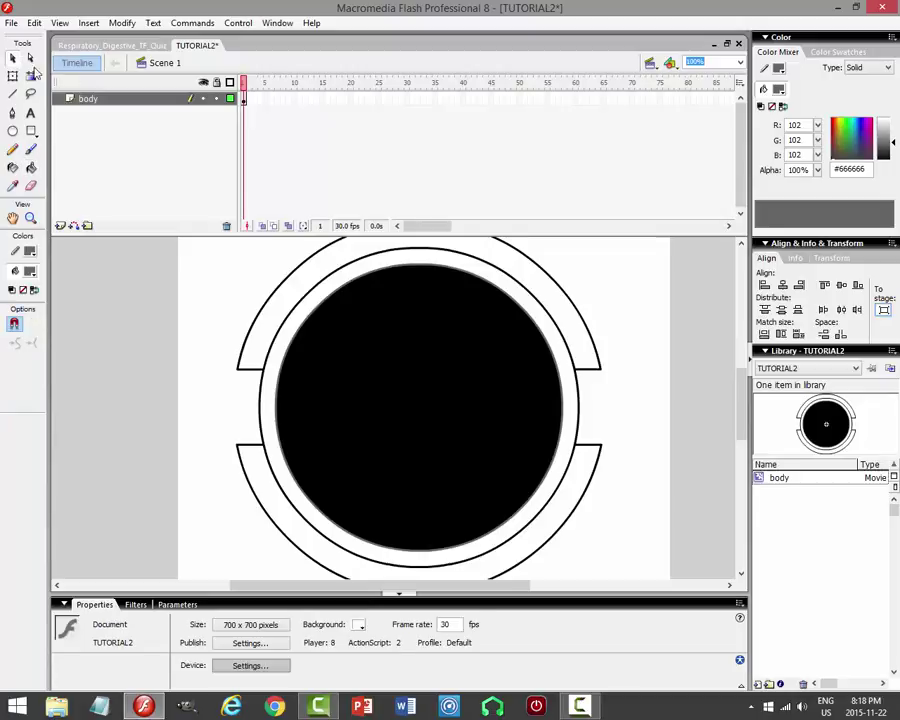
pyautogui.doubleClick(404, 289)
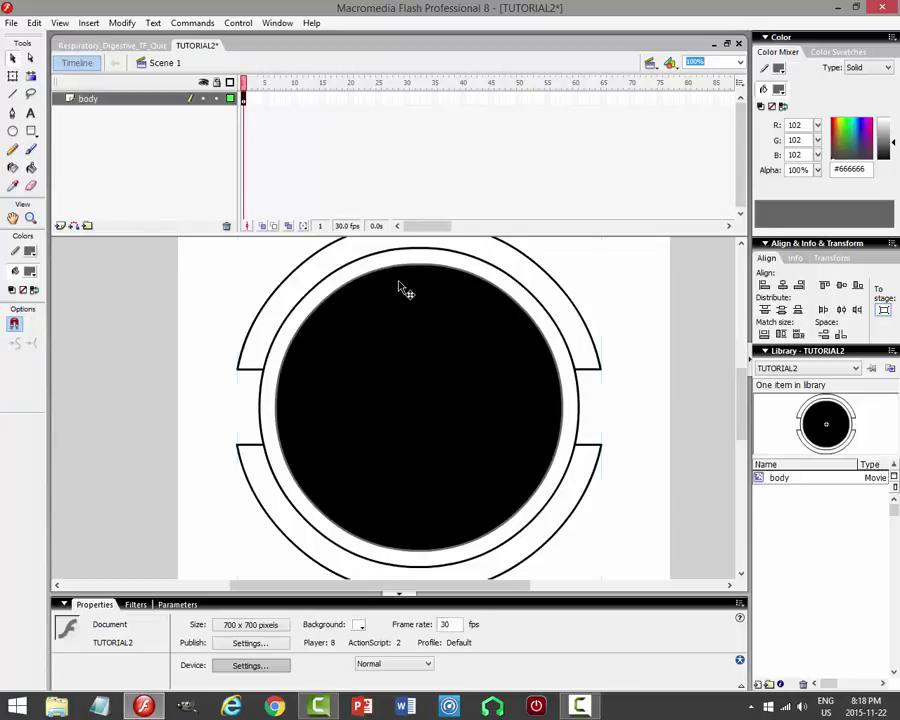
pyautogui.click(31, 167)
pyautogui.click(340, 266)
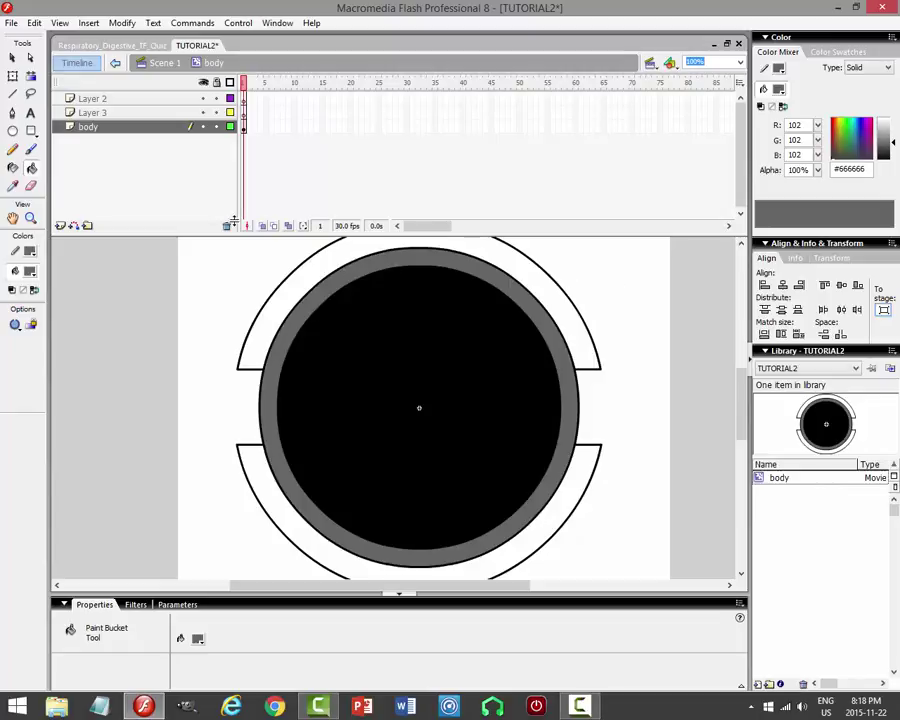
# Change the inner circle's outline to a lighter gray than the surrounding ring and preview the movie.
pyautogui.click(12, 57)
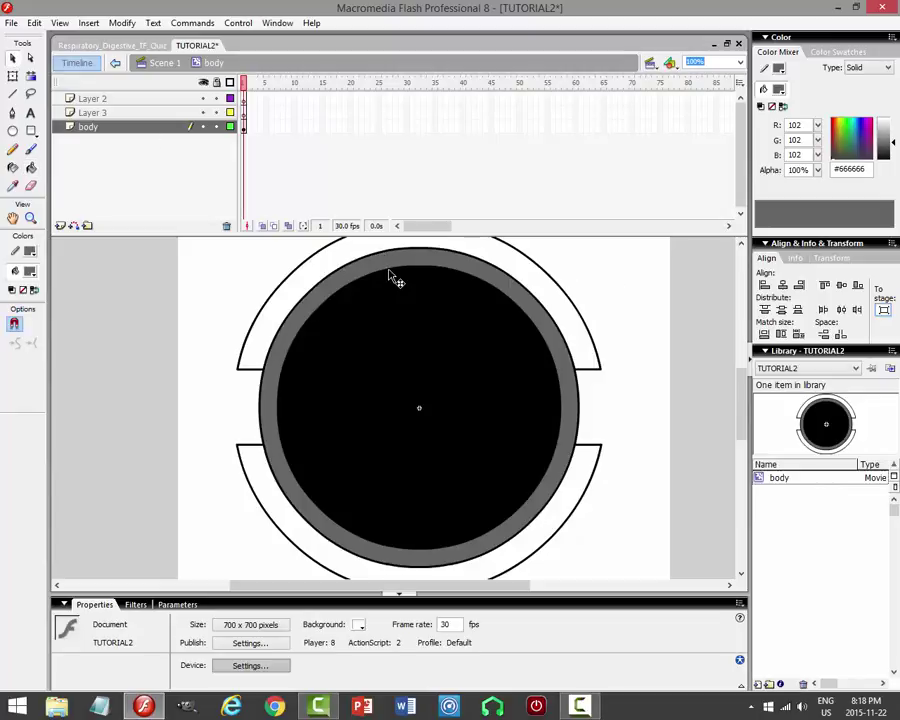
pyautogui.click(390, 274)
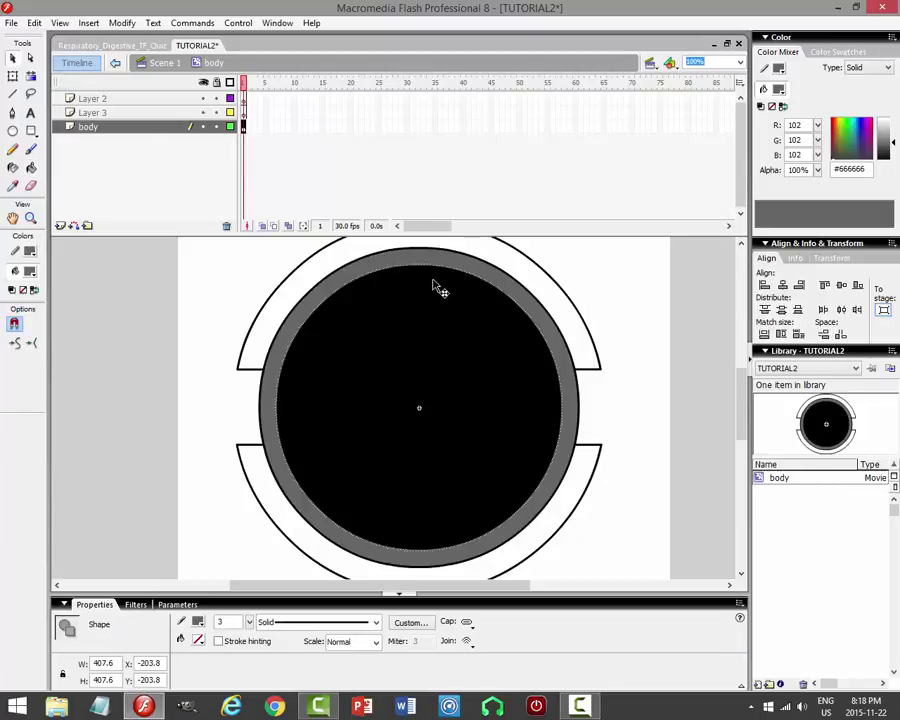
pyautogui.click(198, 624)
pyautogui.click(147, 368)
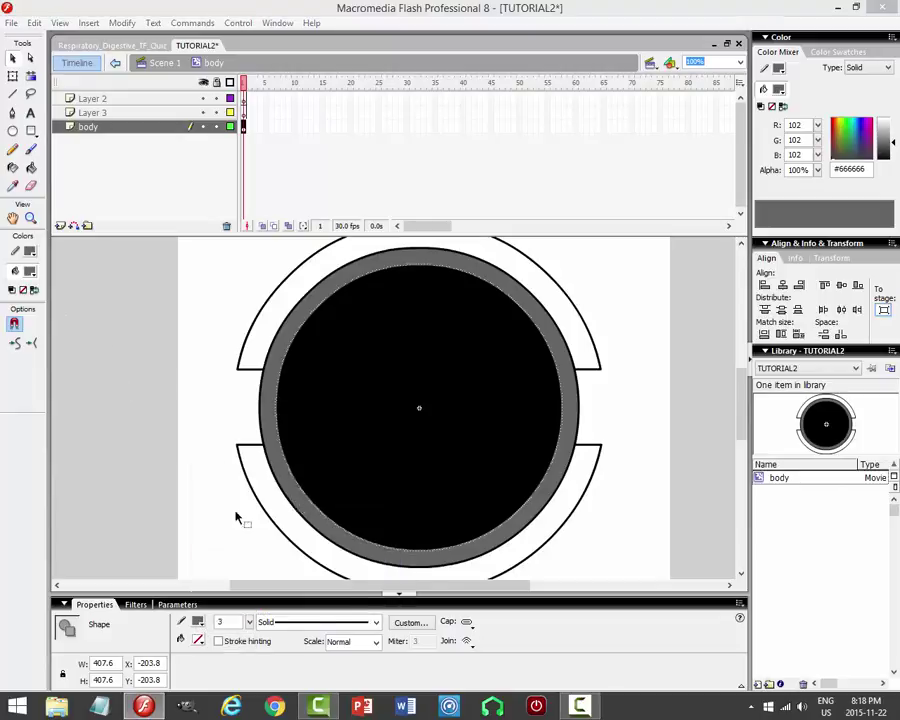
pyautogui.click(617, 307)
pyautogui.hotkey('ctrl', 'Return')
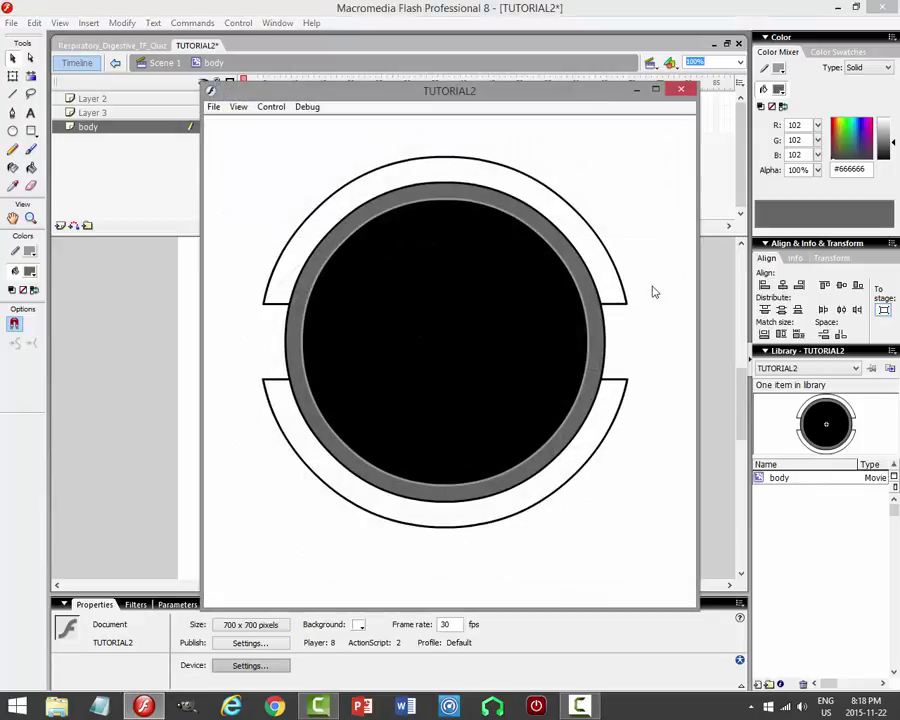
pyautogui.click(682, 91)
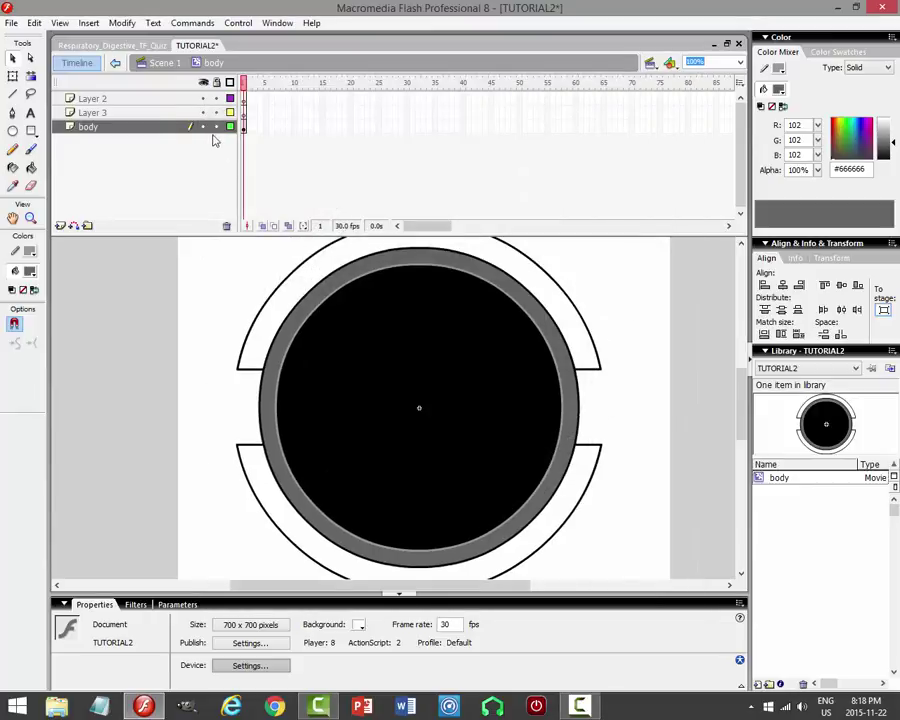
# Lock the body layer in Scene 1 and add a new layer above it, saving the document.
pyautogui.click(115, 62)
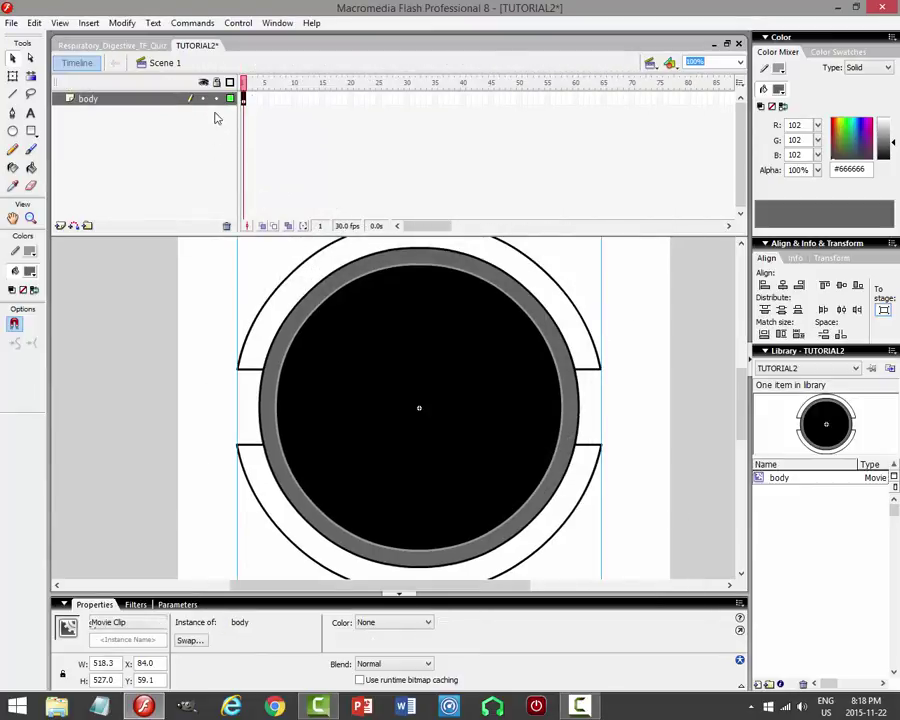
pyautogui.click(214, 118)
pyautogui.click(60, 225)
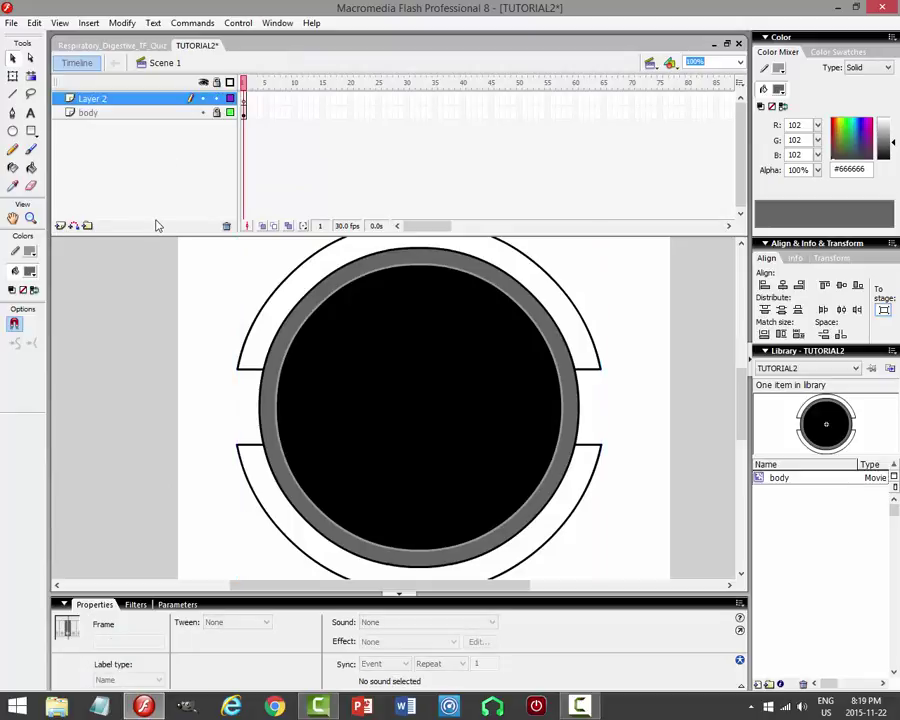
pyautogui.hotkey('ctrl', 's')
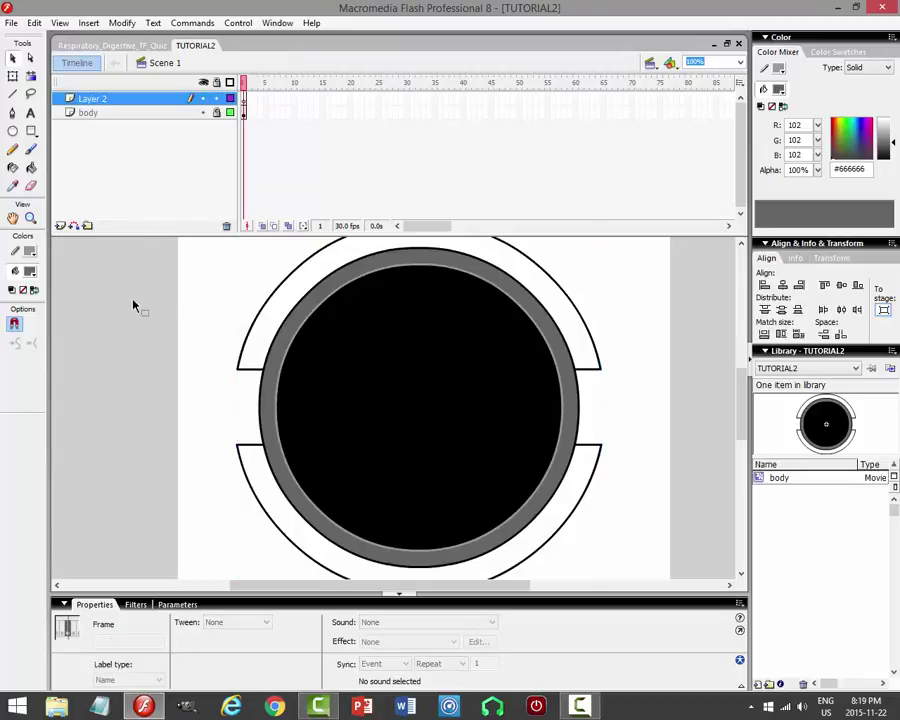
# Draw a circle about 16 px wide with white fill and black stroke of 2 near the left end of the upper band.
pyautogui.moveTo(652, 236); pyautogui.dragTo(653, 193)
pyautogui.scroll(2, 676, 372)
pyautogui.click(676, 372)
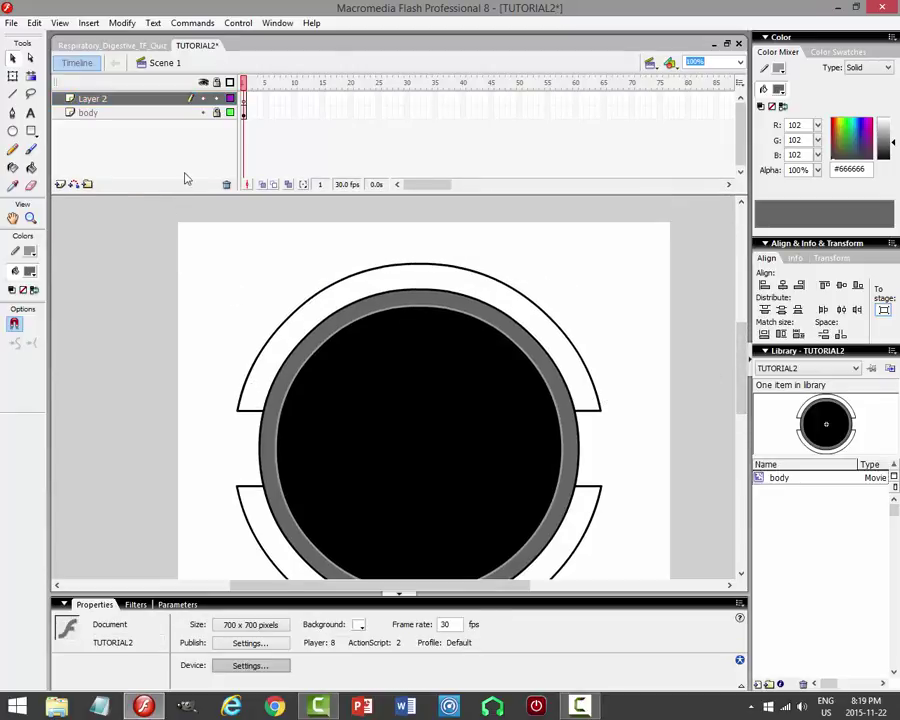
pyautogui.click(13, 131)
pyautogui.click(740, 62)
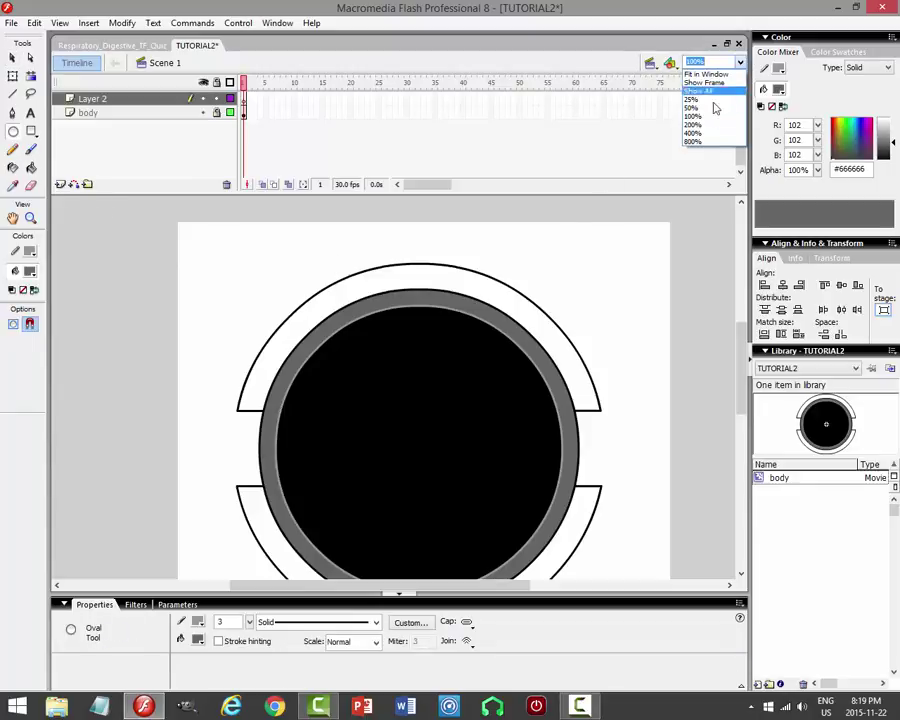
pyautogui.click(695, 124)
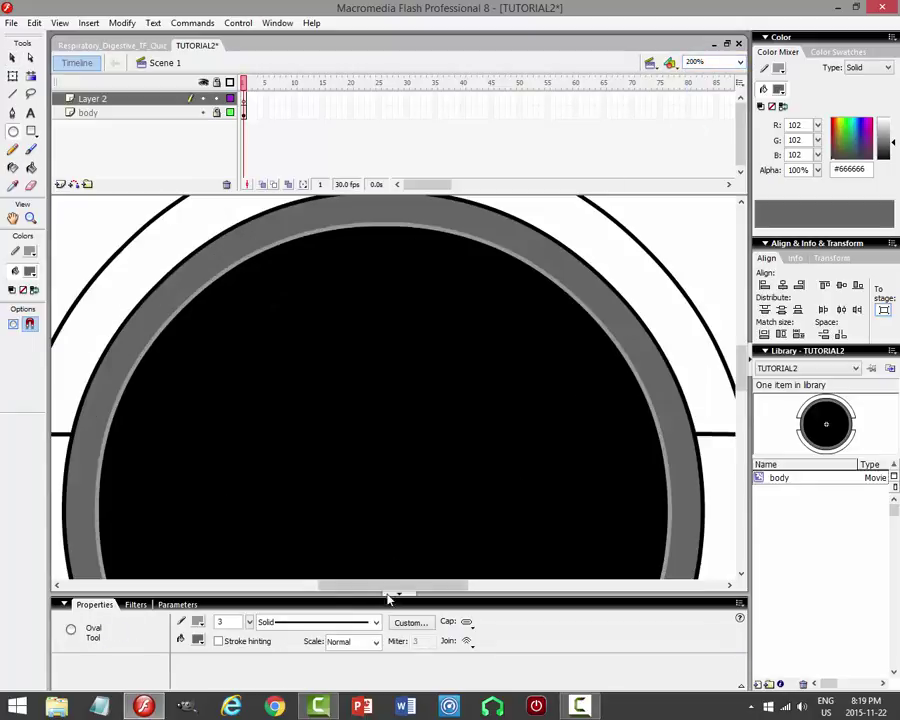
pyautogui.moveTo(388, 590); pyautogui.dragTo(348, 590)
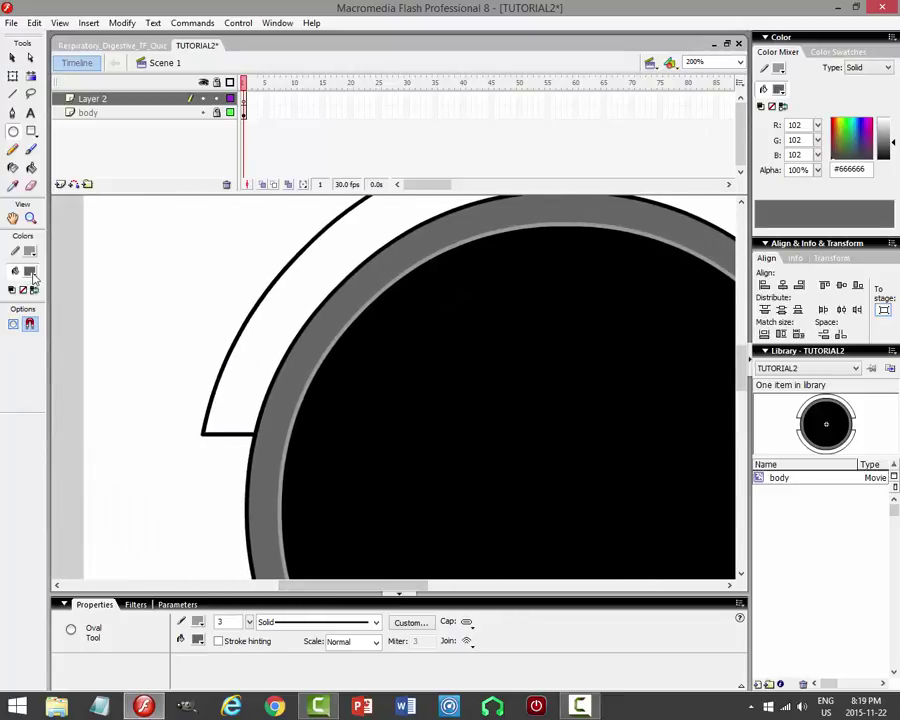
pyautogui.click(30, 272)
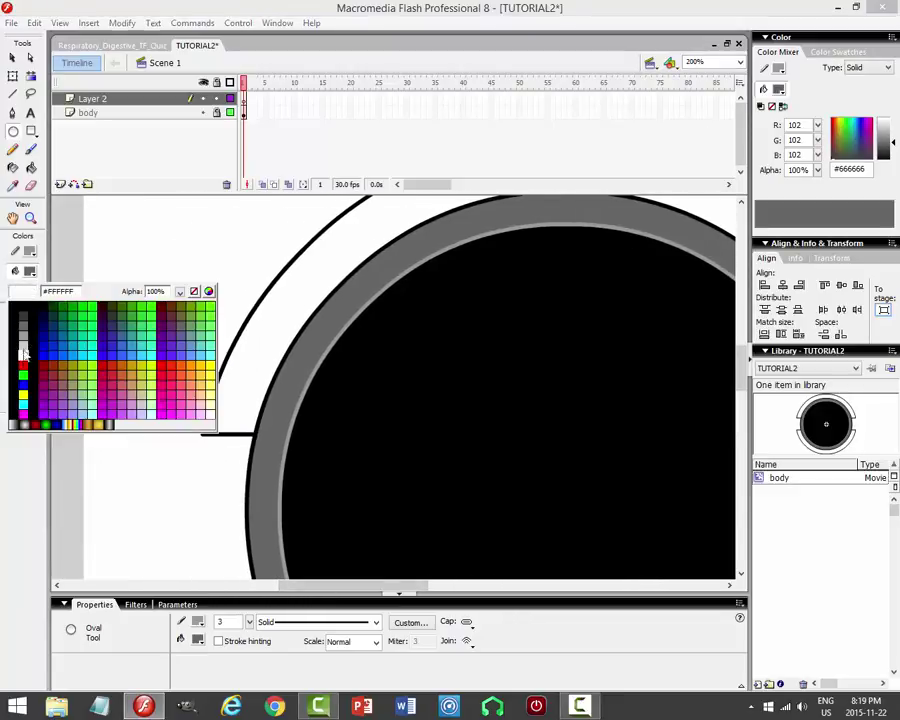
pyautogui.click(24, 354)
pyautogui.click(29, 251)
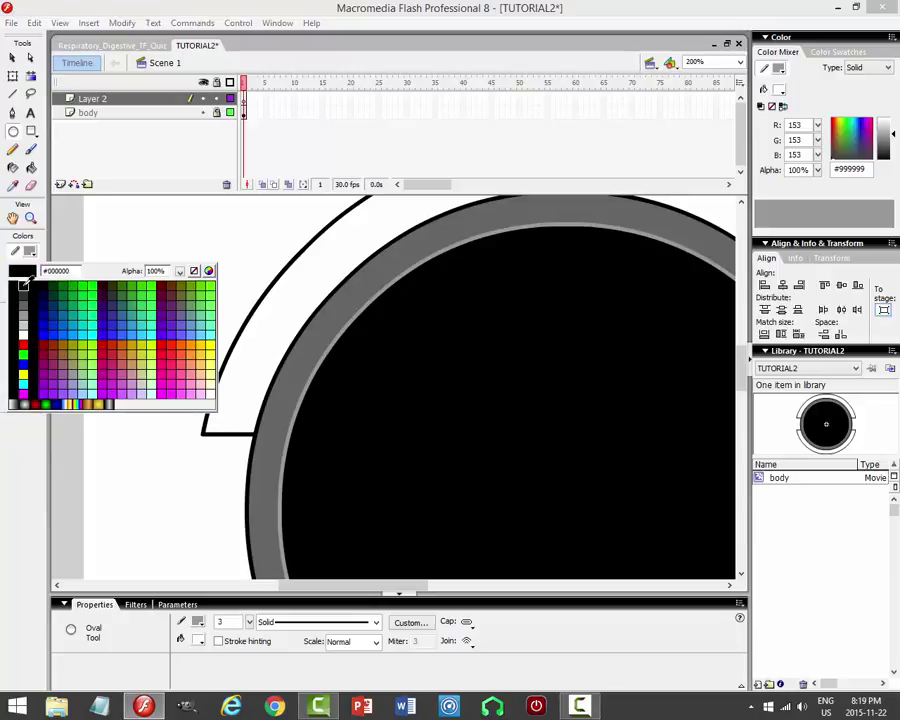
pyautogui.click(24, 284)
pyautogui.click(230, 621)
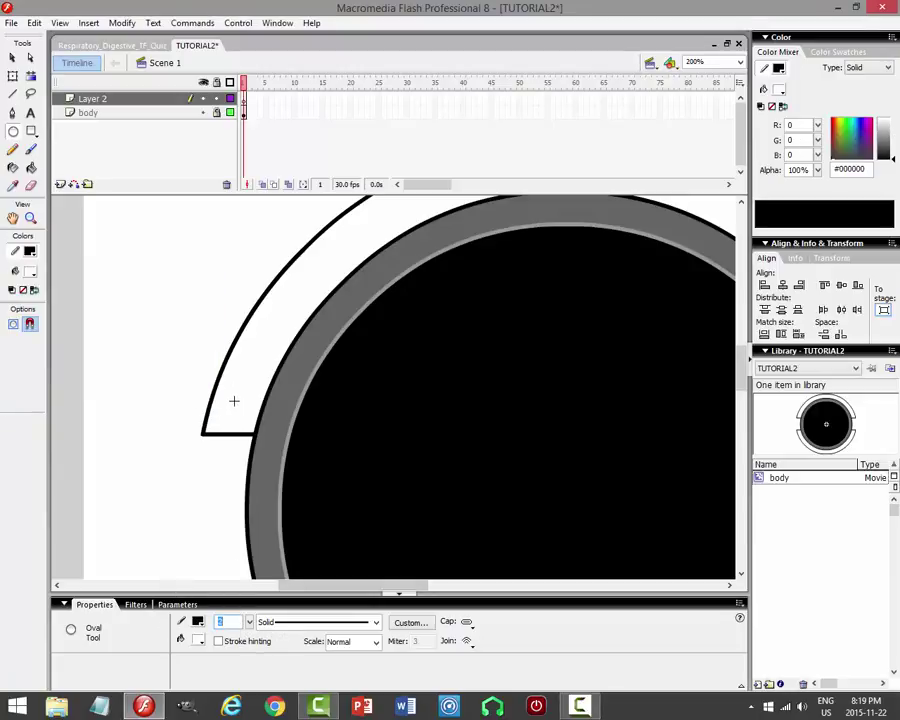
pyautogui.moveTo(233, 401); pyautogui.dragTo(242, 413)
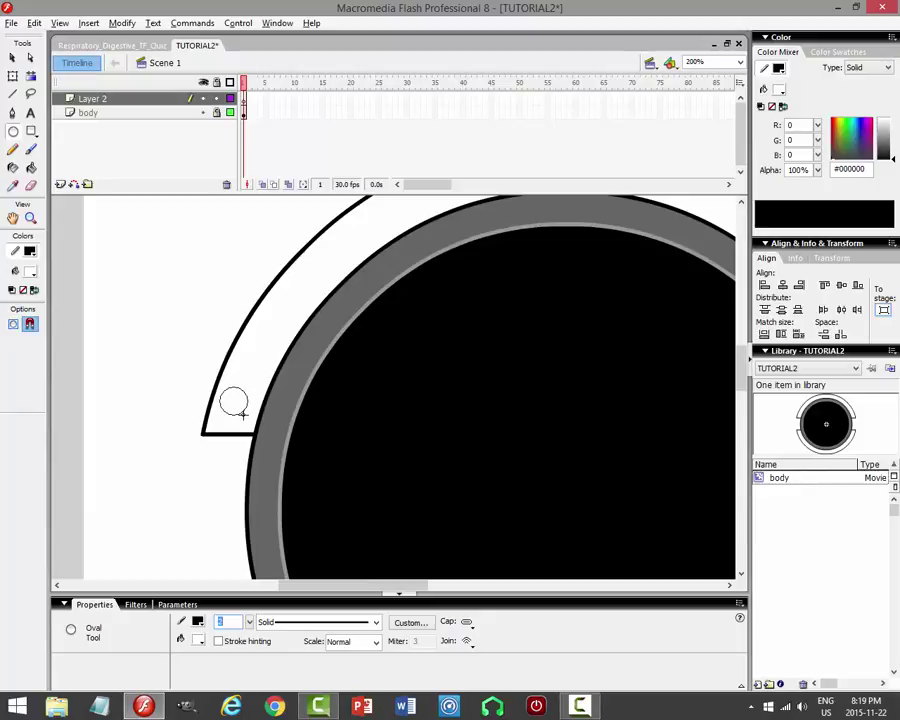
pyautogui.moveTo(238, 411); pyautogui.dragTo(238, 411)
# Shift the small circle's fill and outline slightly down and right, centering it within the left end of the upper band.
pyautogui.click(13, 58)
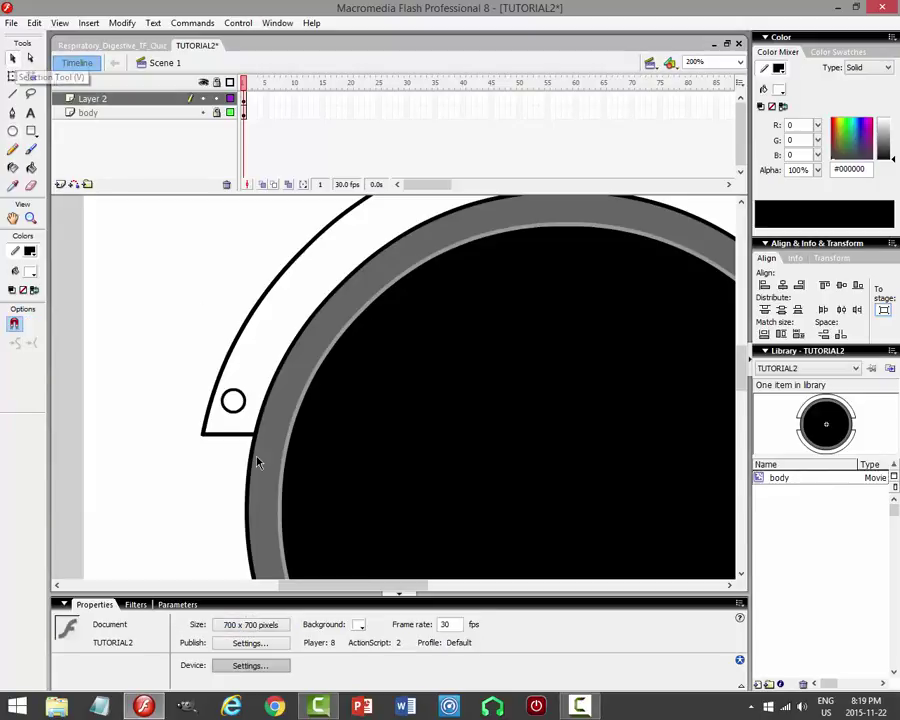
pyautogui.click(233, 403)
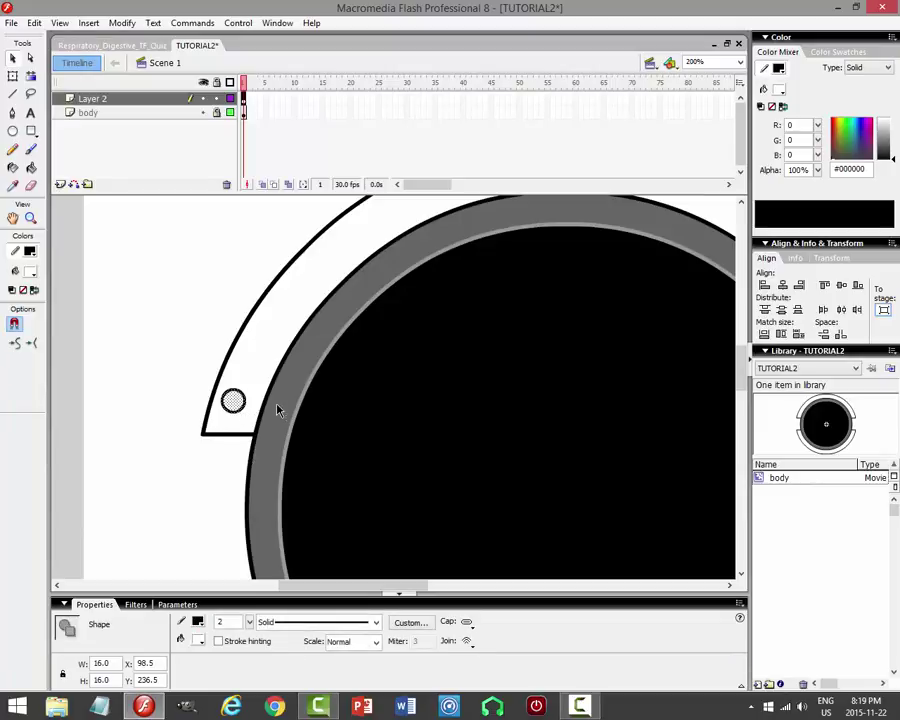
pyautogui.press('Down')
pyautogui.press('Right')
pyautogui.press('Down')
pyautogui.press('Down')
pyautogui.press('Down')
pyautogui.press('Down')
pyautogui.press('Down')
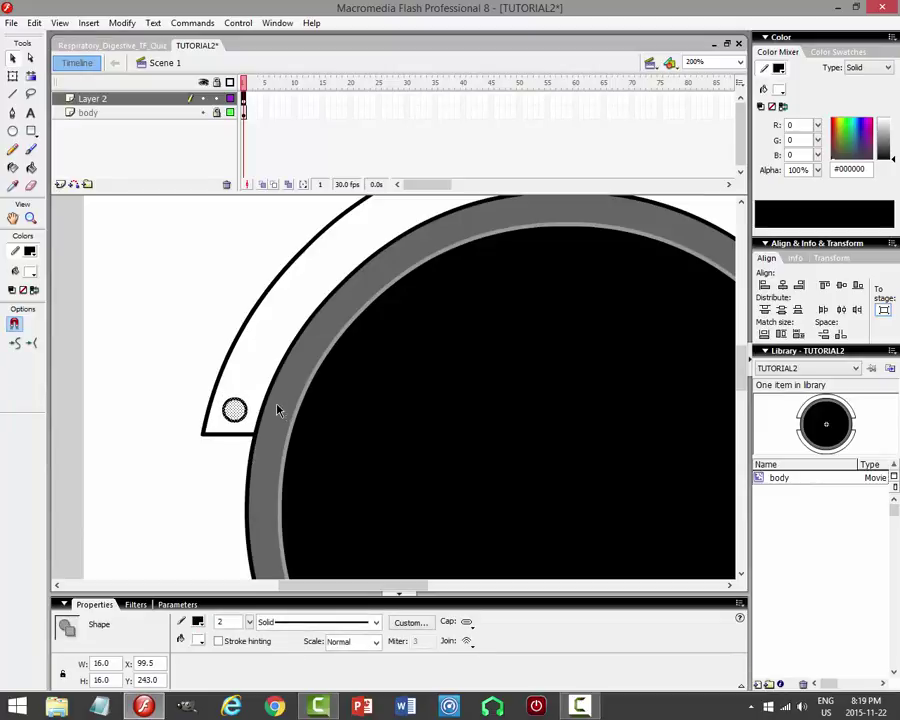
pyautogui.click(110, 270)
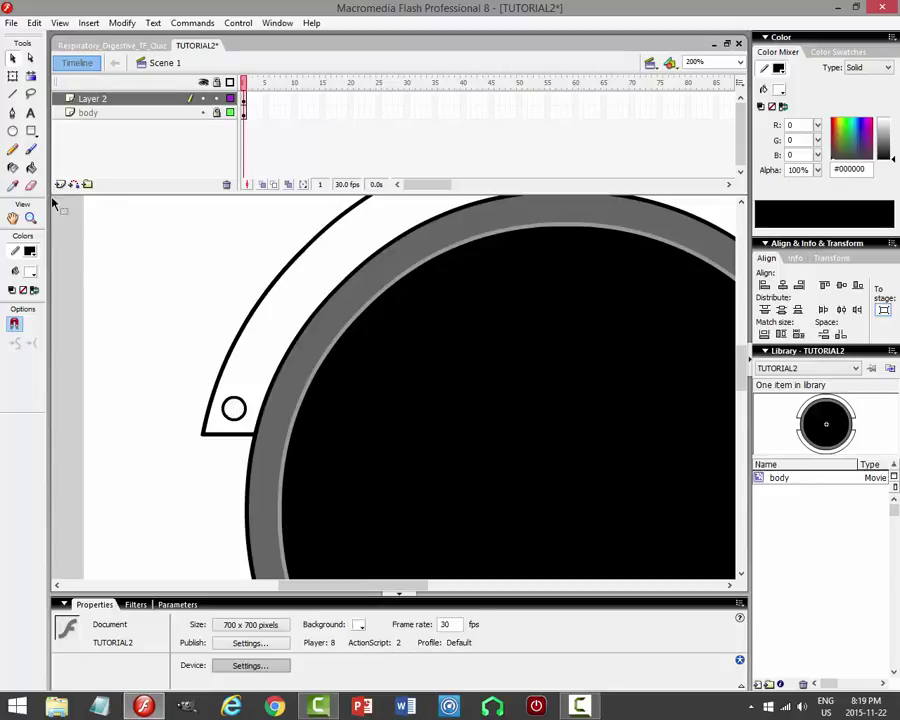
# Draw a vertical black line about 10 px long through the middle of the small circle.
pyautogui.click(13, 94)
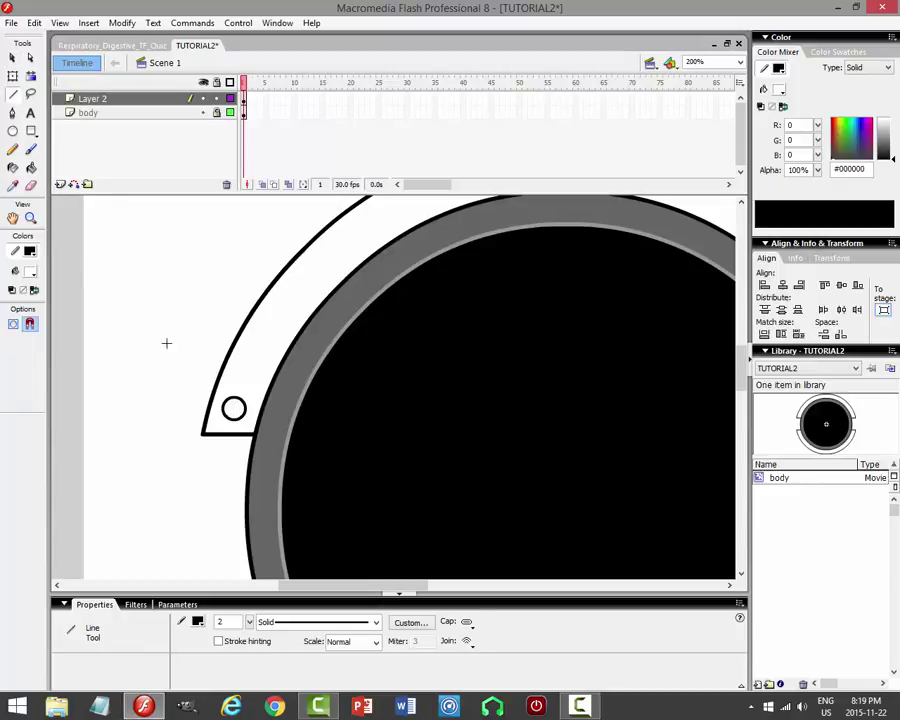
pyautogui.click(740, 62)
pyautogui.click(706, 124)
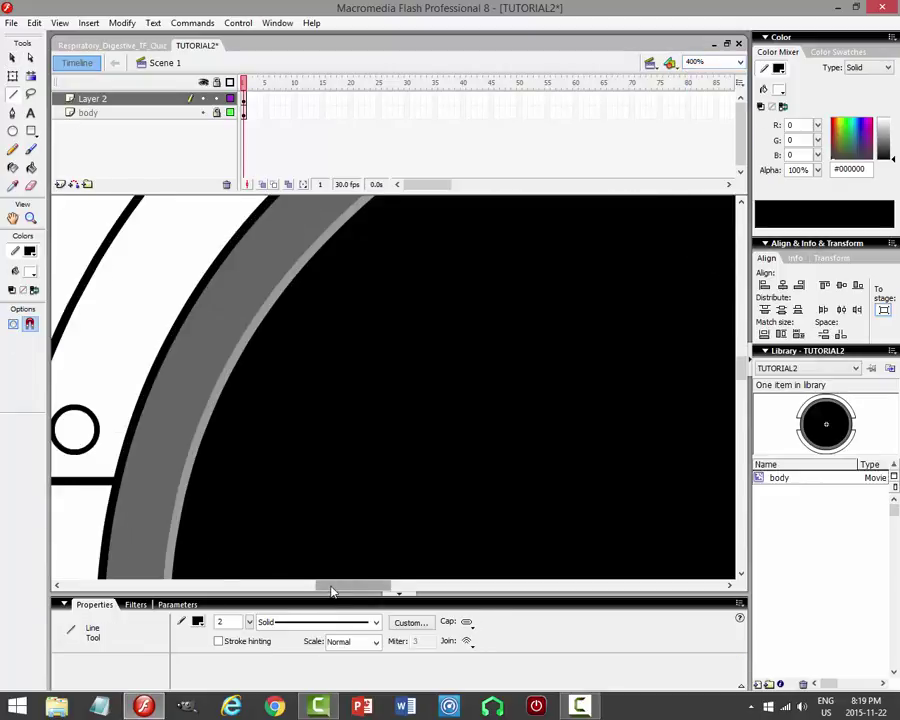
pyautogui.hscroll(-5, 250, 415)
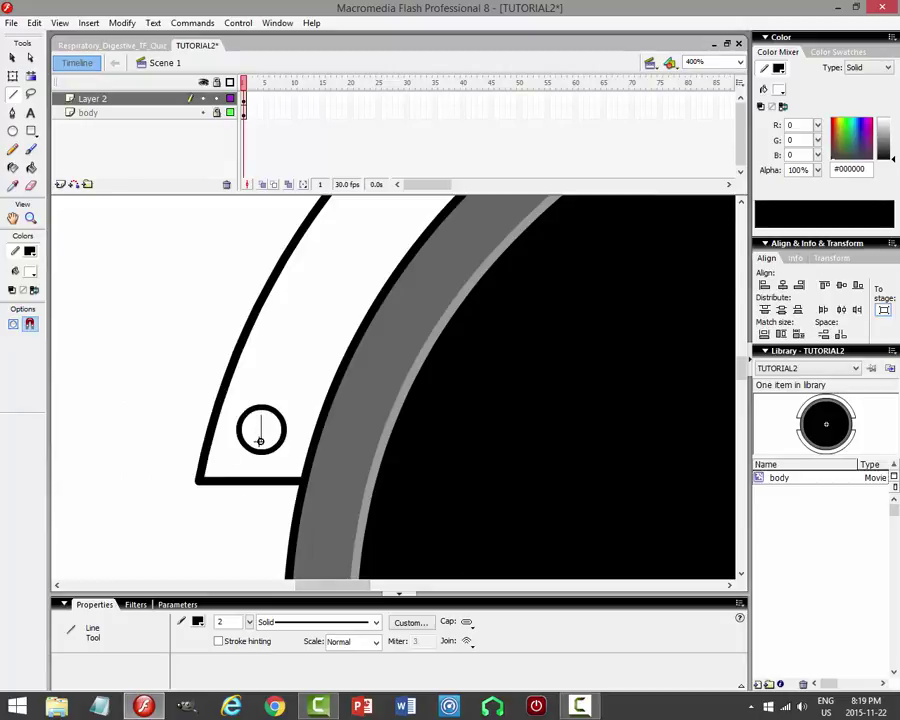
pyautogui.moveTo(259, 440); pyautogui.dragTo(261, 448)
# Duplicate the vertical line in place and rotate the copy 90 degrees to form a cross inside the circle.
pyautogui.click(12, 57)
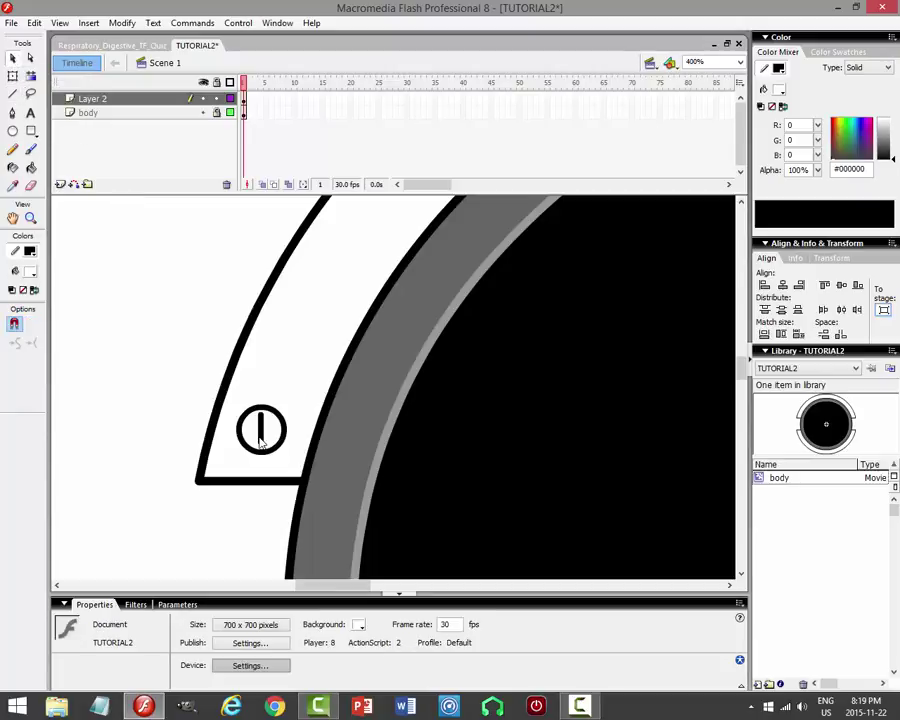
pyautogui.click(261, 432)
pyautogui.click(34, 22)
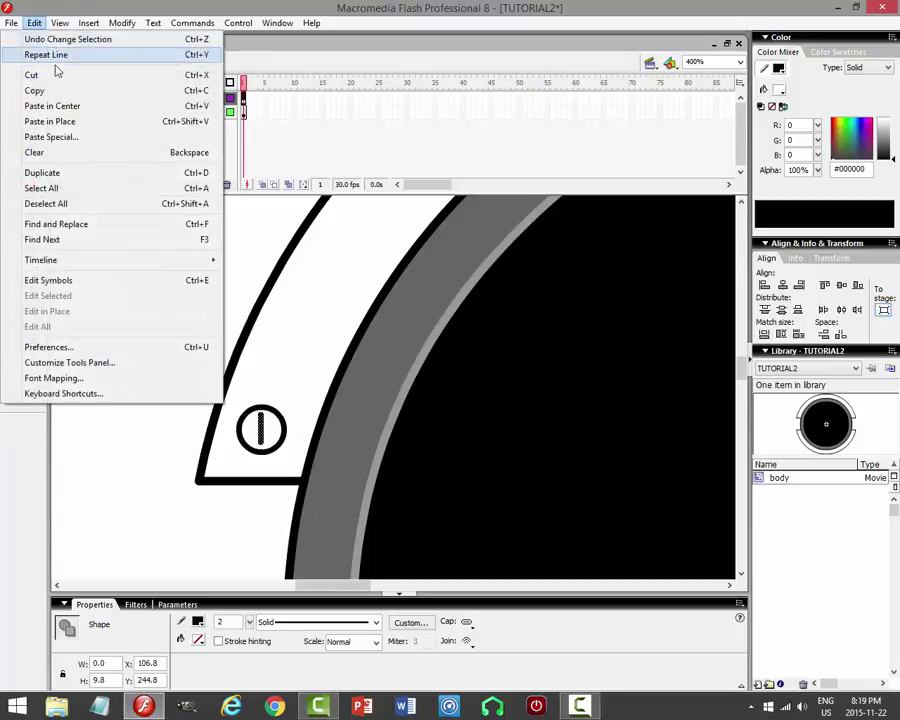
pyautogui.click(36, 90)
pyautogui.click(34, 22)
pyautogui.click(49, 121)
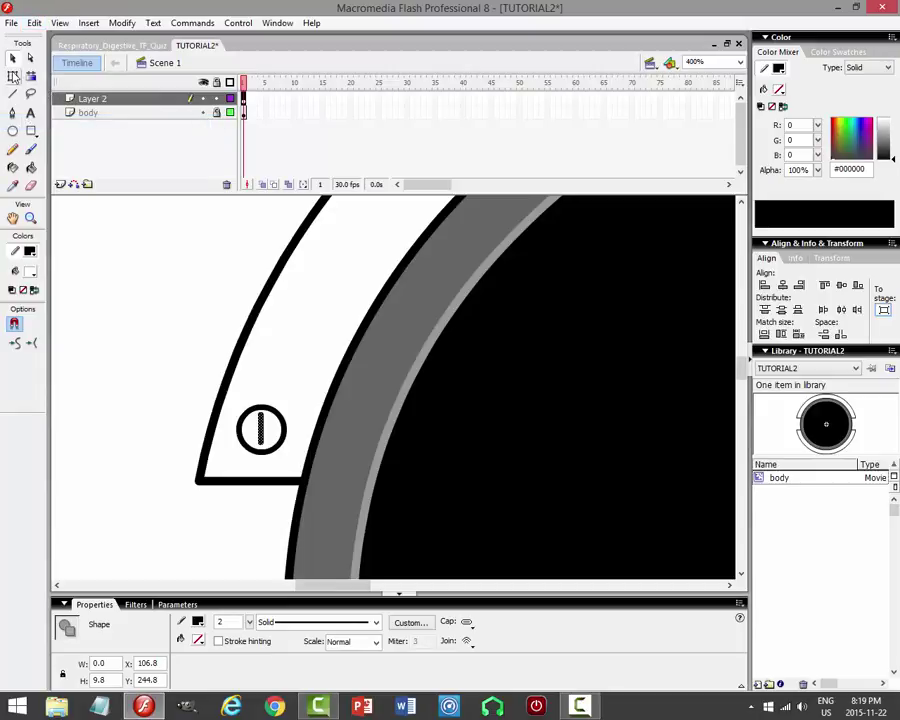
pyautogui.click(13, 76)
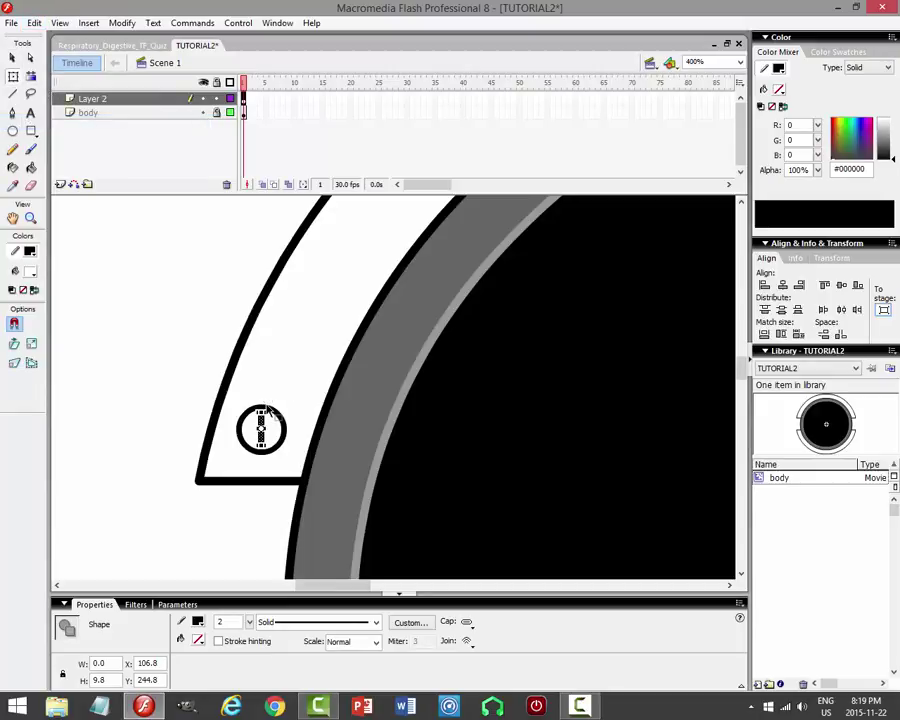
pyautogui.moveTo(268, 410); pyautogui.dragTo(281, 437)
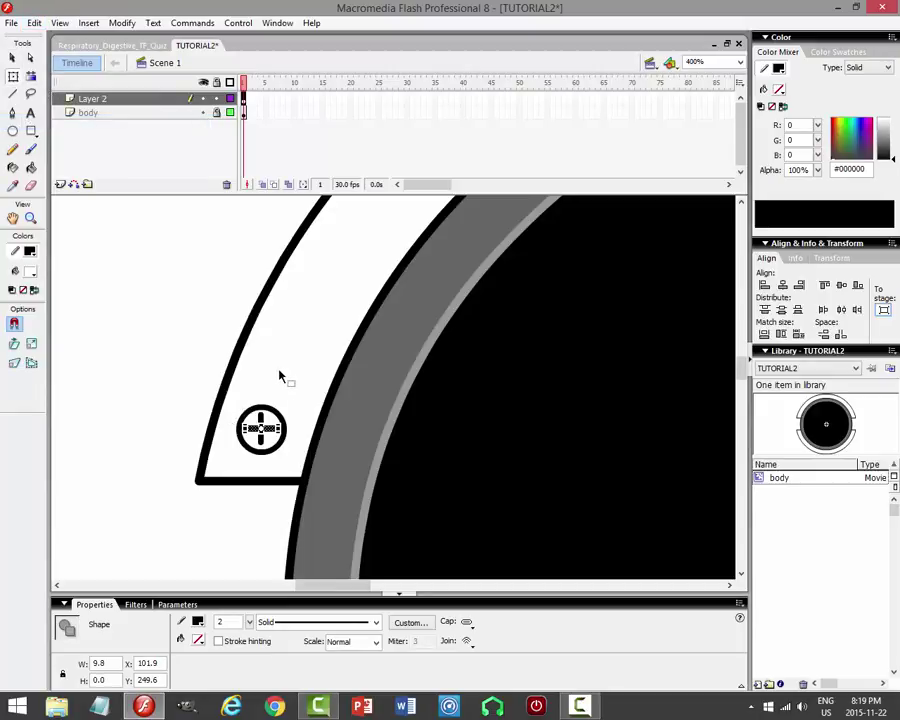
pyautogui.click(217, 318)
# Convert all of Layer 2's circle and cross artwork into a movie clip symbol named screw.
pyautogui.click(150, 99)
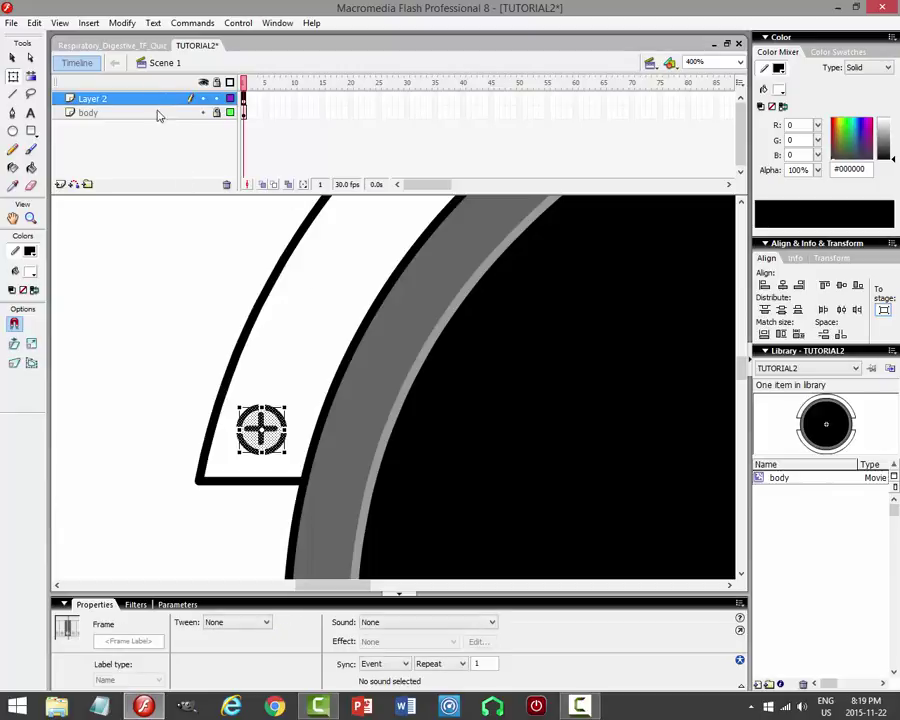
pyautogui.click(122, 22)
pyautogui.click(100, 59)
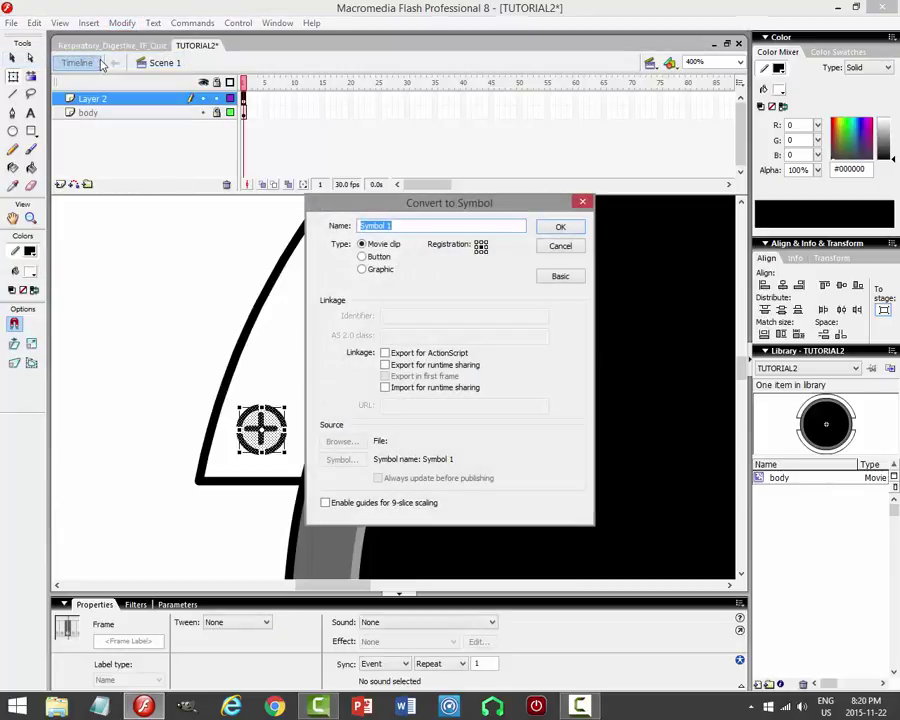
pyautogui.write('screw')
pyautogui.press('Return')
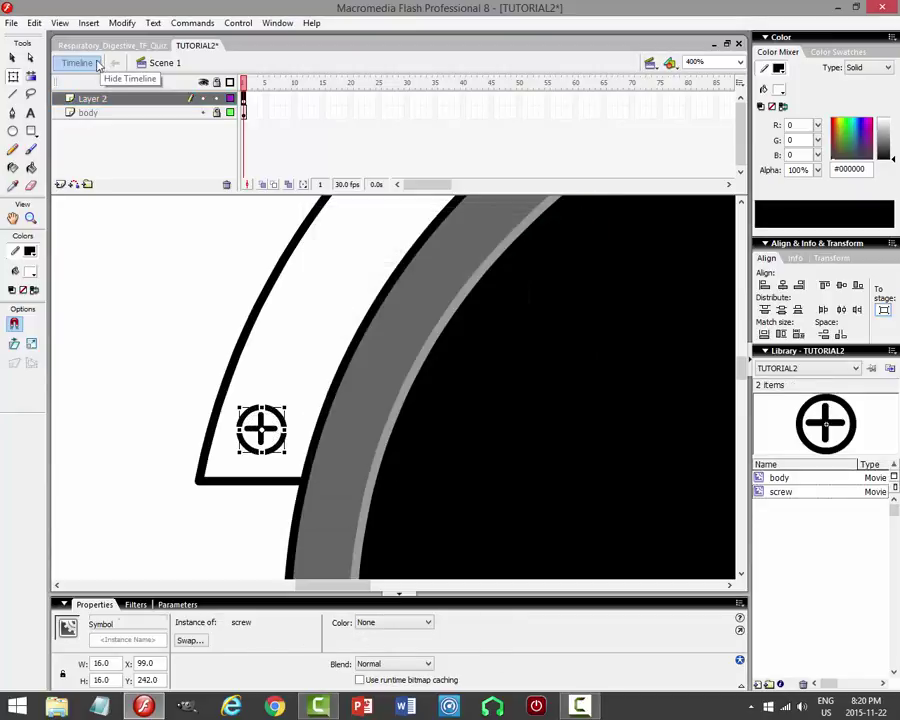
pyautogui.press('v')
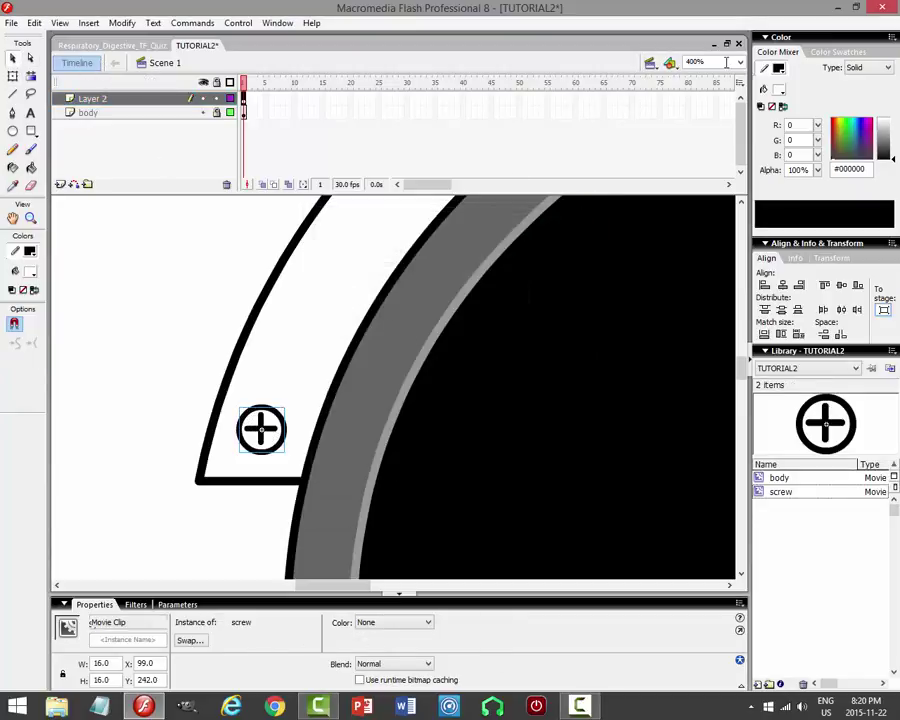
# Duplicate the screw in place and move the copy straight down to Y 387, into the lower band's left end.
pyautogui.click(739, 63)
pyautogui.click(690, 118)
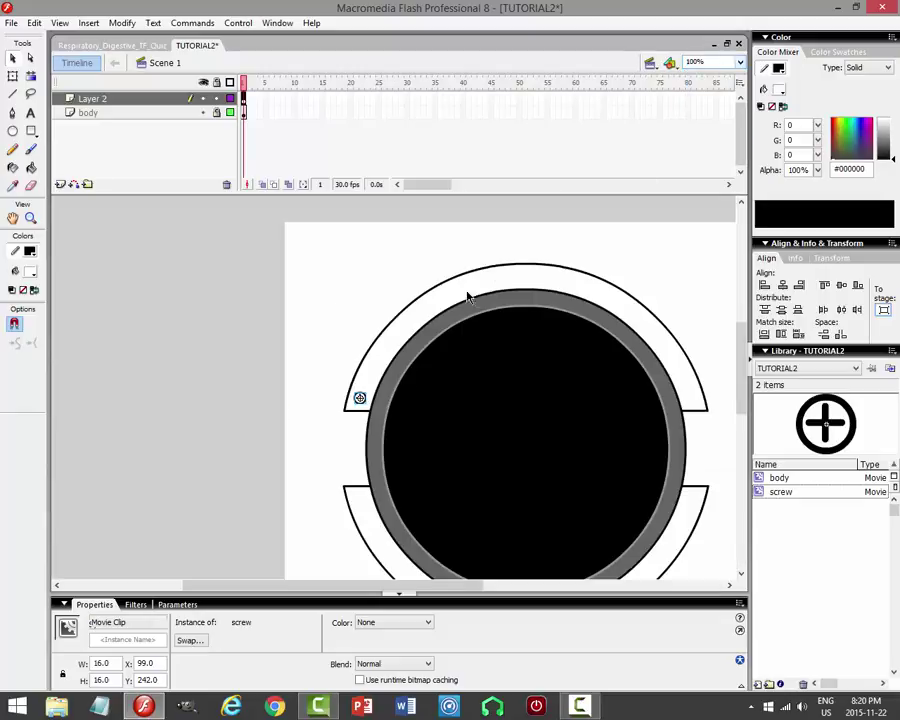
pyautogui.click(228, 337)
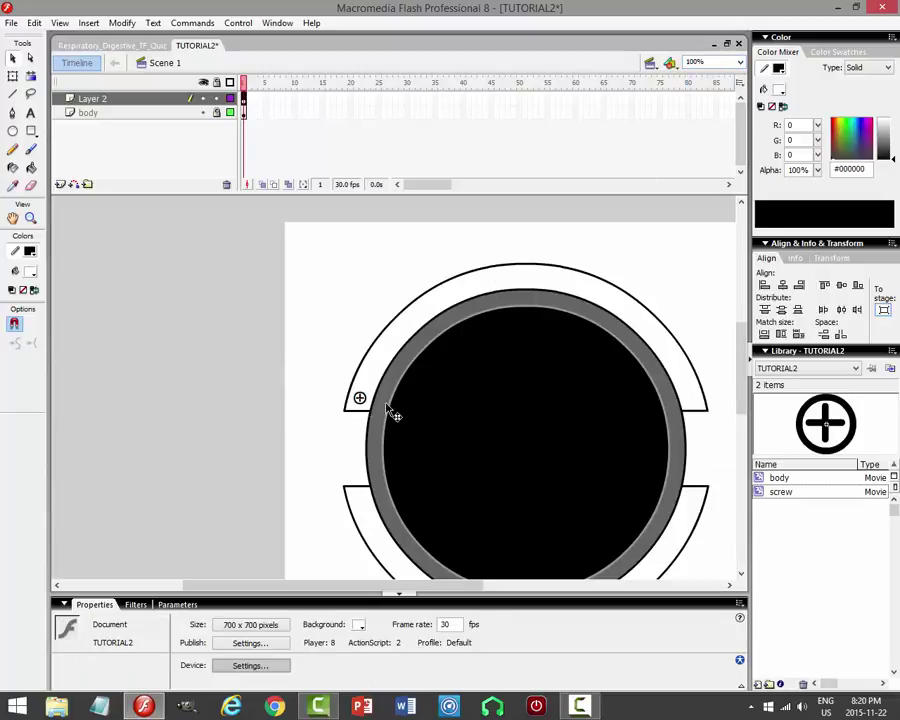
pyautogui.moveTo(392, 412); pyautogui.dragTo(100, 199)
pyautogui.click(34, 22)
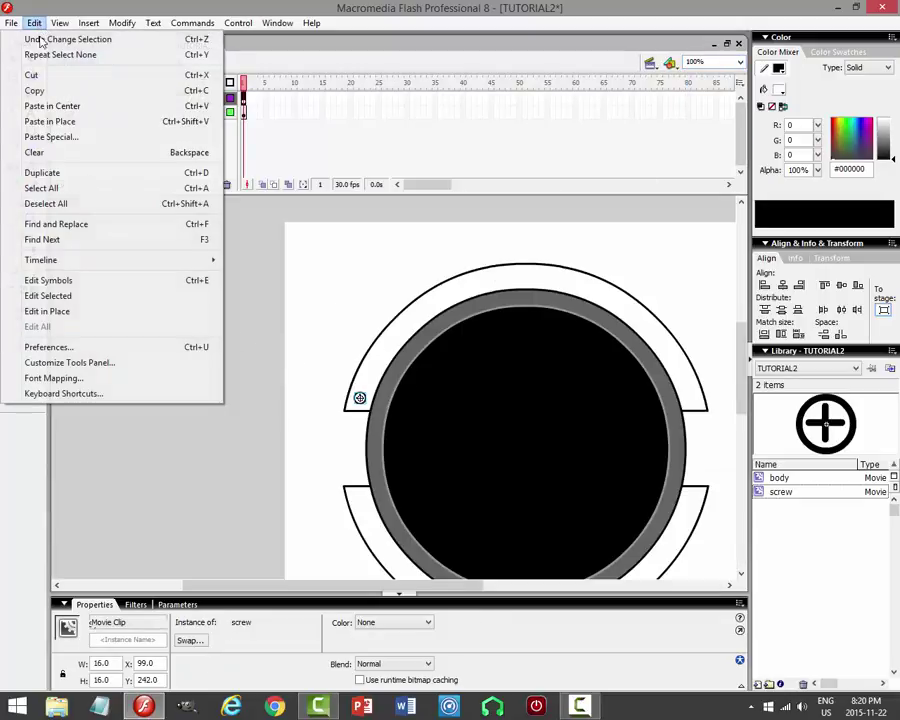
pyautogui.click(33, 89)
pyautogui.click(34, 22)
pyautogui.click(52, 121)
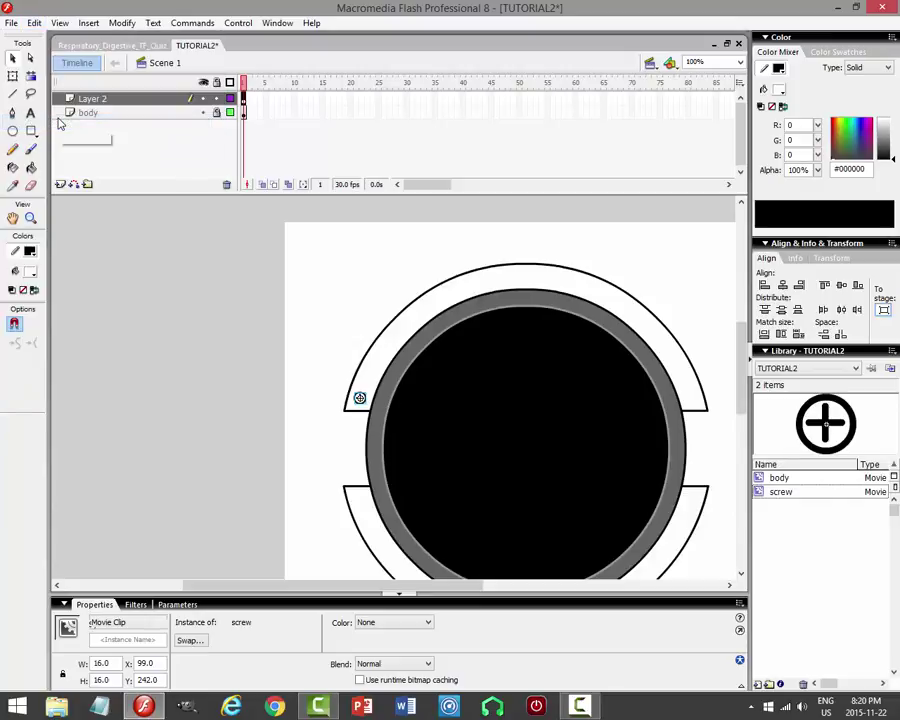
pyautogui.hotkey('shift', 'Down')
pyautogui.hotkey('shift', 'Down')
pyautogui.hotkey('shift', 'Down')
pyautogui.hotkey('shift', 'Down')
pyautogui.hotkey('shift', 'Down')
pyautogui.hotkey('shift', 'Down')
pyautogui.hotkey('shift', 'Down')
pyautogui.hotkey('shift', 'Down')
pyautogui.hotkey('shift', 'Down')
pyautogui.hotkey('shift', 'Down')
pyautogui.hotkey('shift', 'Down')
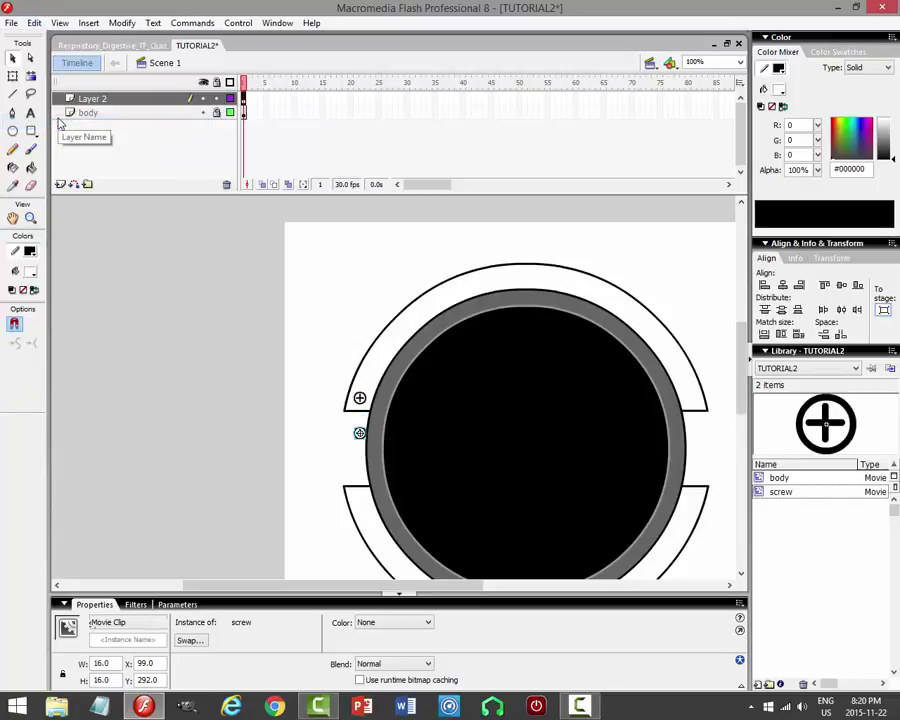
pyautogui.hotkey('shift', 'Down')
pyautogui.hotkey('shift', 'Down')
pyautogui.hotkey('shift', 'Down')
pyautogui.press('Down')
pyautogui.press('Down')
pyautogui.press('Down')
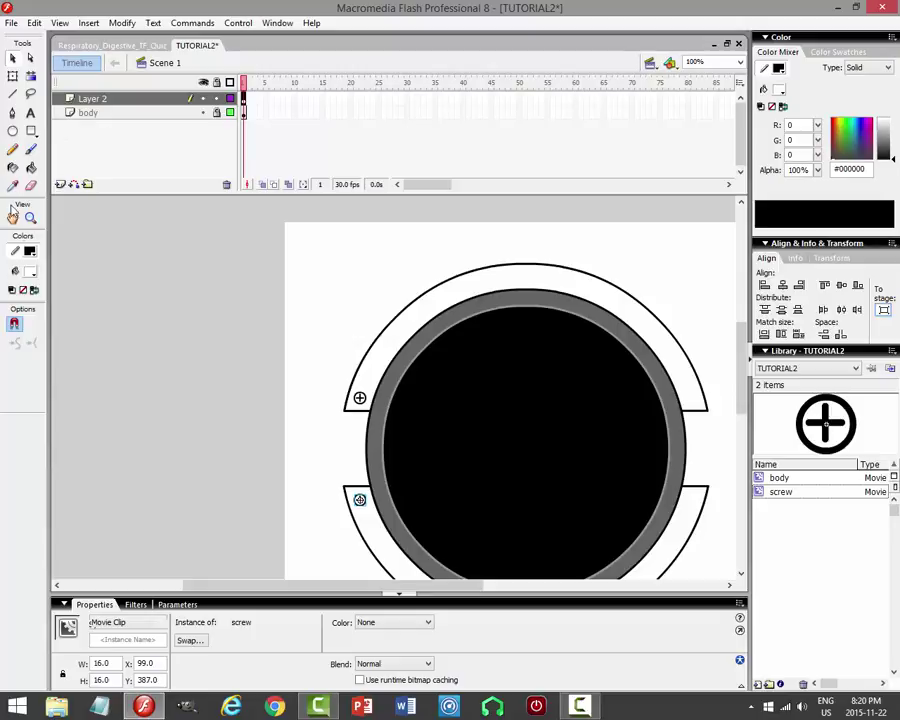
pyautogui.click(255, 291)
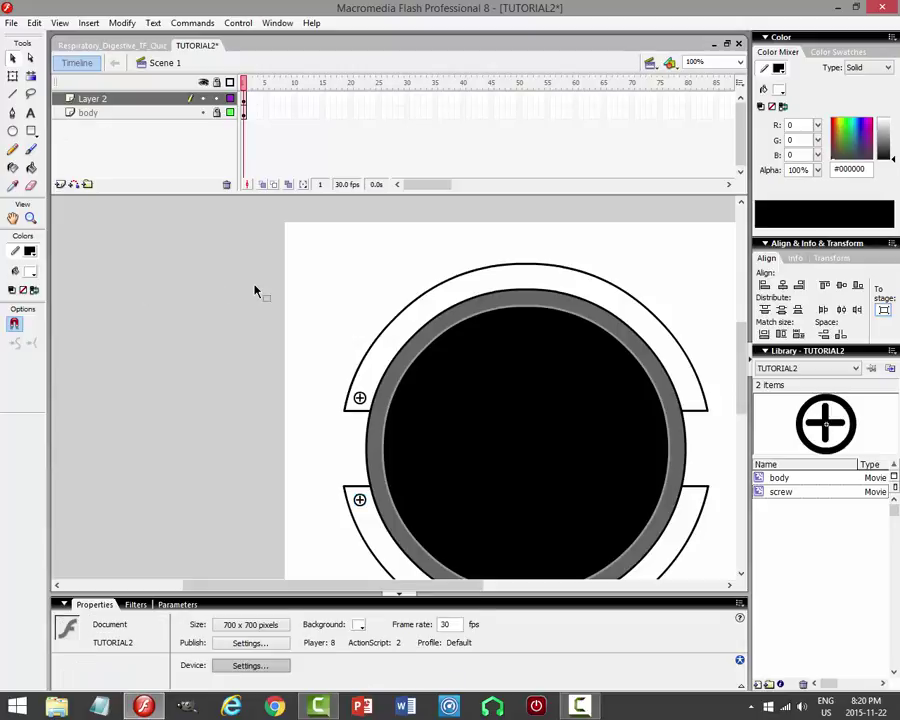
# Duplicate both left screws in place and move the copies horizontally to the right ends of the upper and lower bands.
pyautogui.click(360, 397)
pyautogui.keyDown('shift'); pyautogui.click(361, 500); pyautogui.keyUp('shift')
pyautogui.moveTo(405, 585); pyautogui.dragTo(460, 586)
pyautogui.click(34, 23)
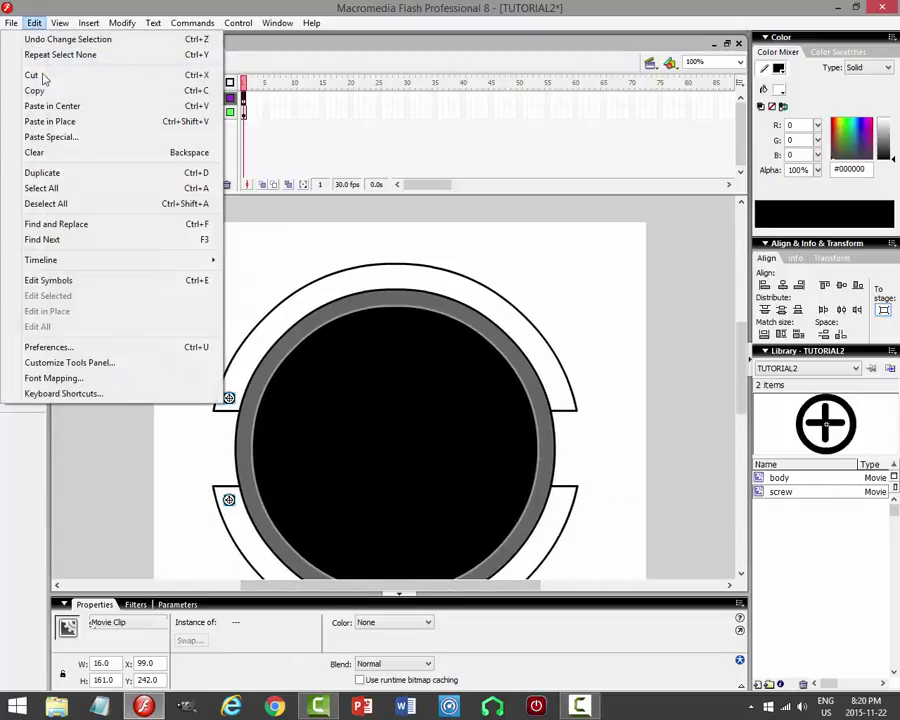
pyautogui.click(30, 90)
pyautogui.click(34, 23)
pyautogui.click(49, 121)
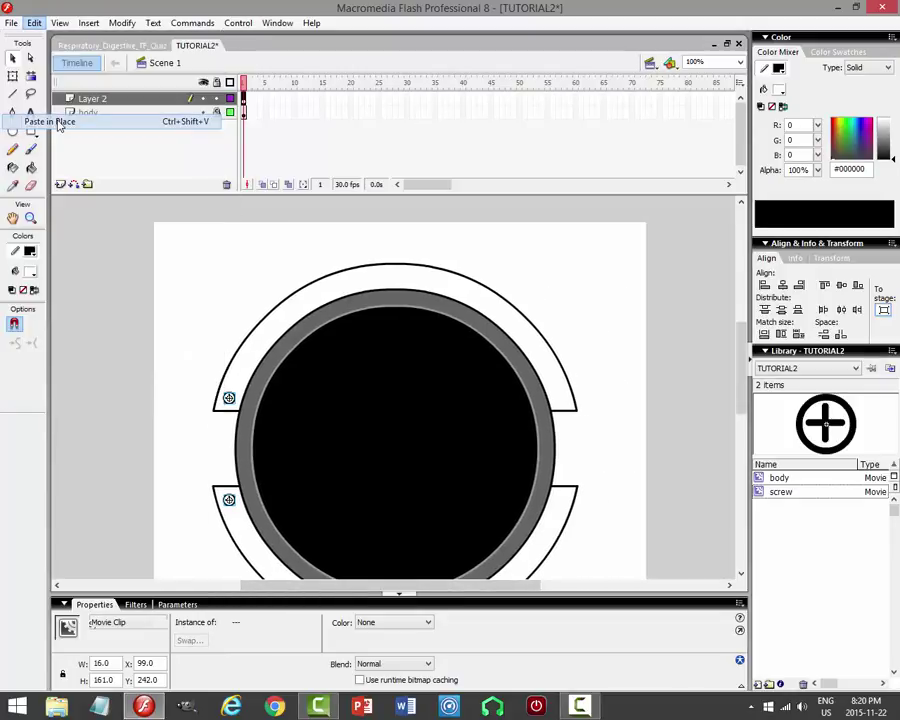
pyautogui.hotkey('shift', 'Right')
pyautogui.hotkey('shift', 'Right')
pyautogui.hotkey('shift', 'Right')
pyautogui.hotkey('shift', 'Right')
pyautogui.hotkey('shift', 'Right')
pyautogui.hotkey('shift', 'Right')
pyautogui.hotkey('shift', 'Right')
pyautogui.hotkey('shift', 'Right')
pyautogui.hotkey('shift', 'Right')
pyautogui.hotkey('shift', 'Right')
pyautogui.hotkey('shift', 'Right')
pyautogui.hotkey('shift', 'Right')
pyautogui.hotkey('shift', 'Right')
pyautogui.hotkey('shift', 'Right')
pyautogui.hotkey('shift', 'Right')
pyautogui.hotkey('shift', 'Right')
pyautogui.hotkey('shift', 'Right')
pyautogui.hotkey('shift', 'Right')
pyautogui.hotkey('shift', 'Right')
pyautogui.hotkey('shift', 'Right')
pyautogui.hotkey('shift', 'Right')
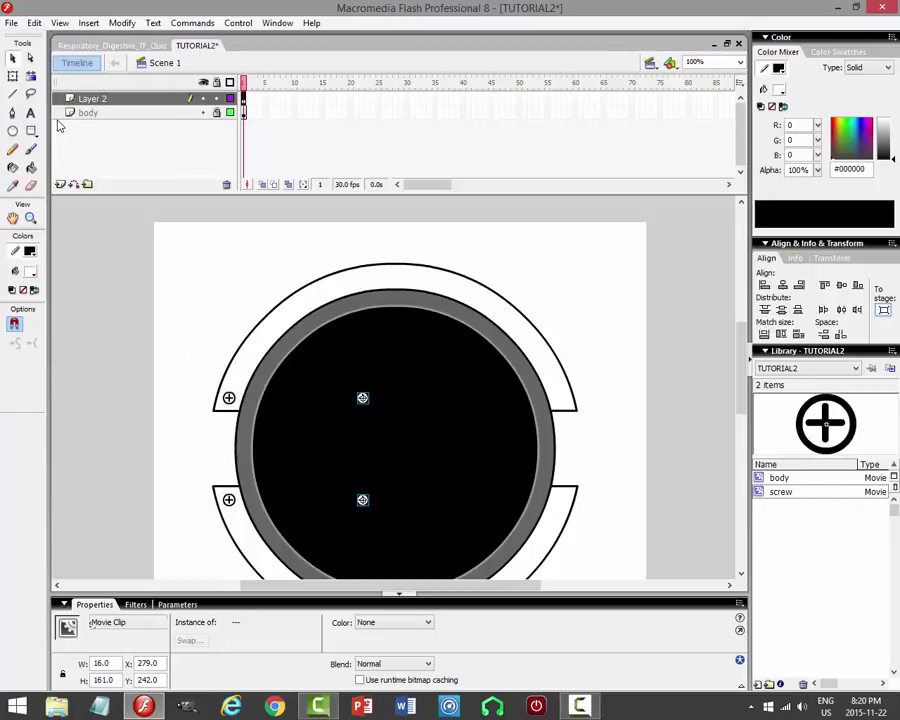
pyautogui.press('Right')
pyautogui.click(696, 307)
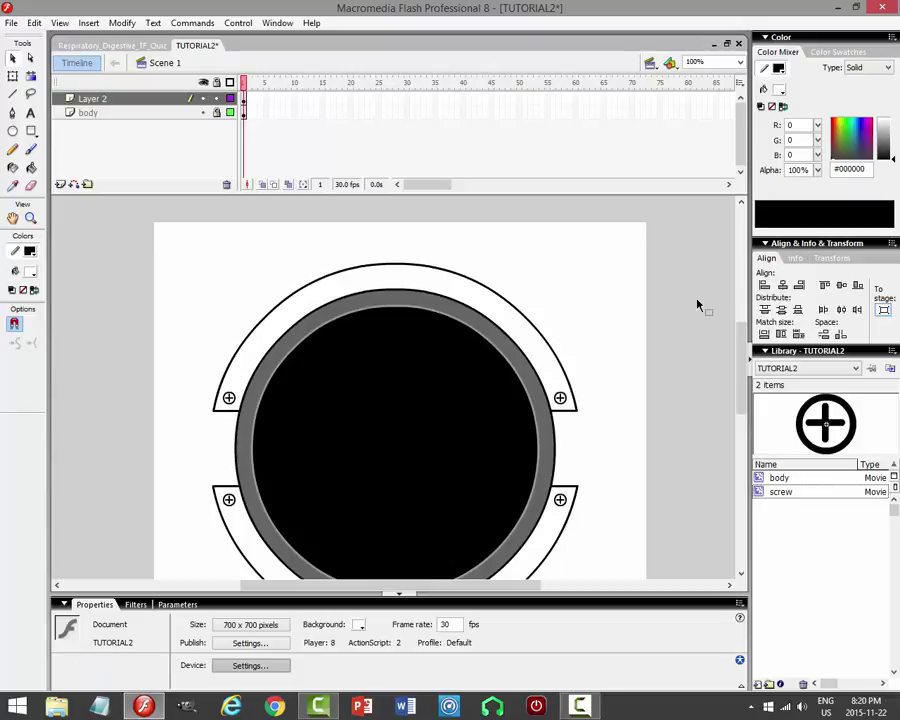
# Test the movie to check the four screws, and compare the device with the finished Respiratory_Digestive_TF_Quiz document.
pyautogui.hotkey('ctrl', 'Return')
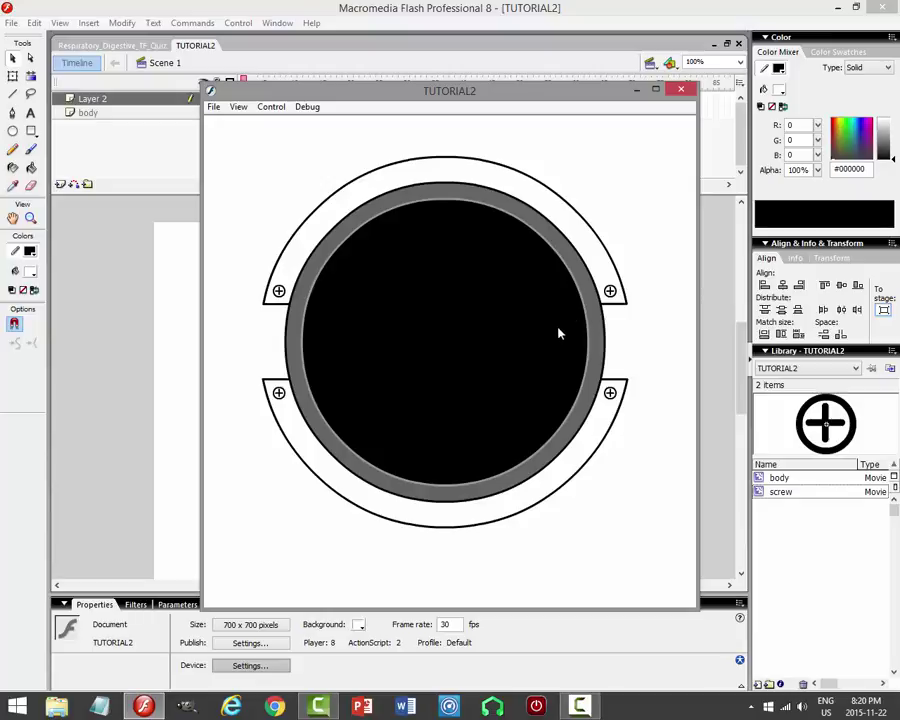
pyautogui.click(684, 91)
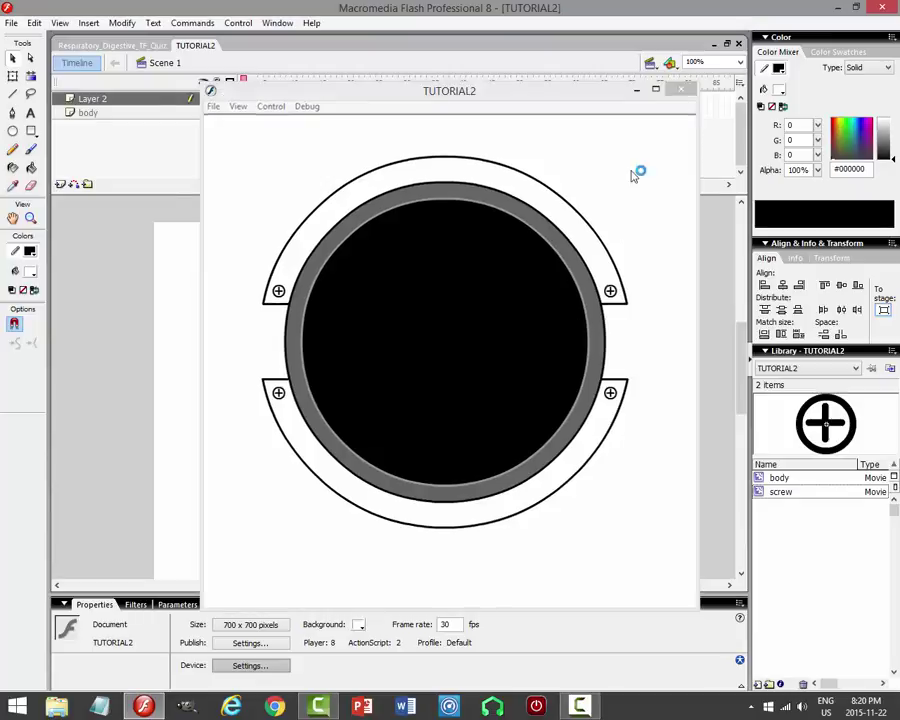
pyautogui.click(125, 45)
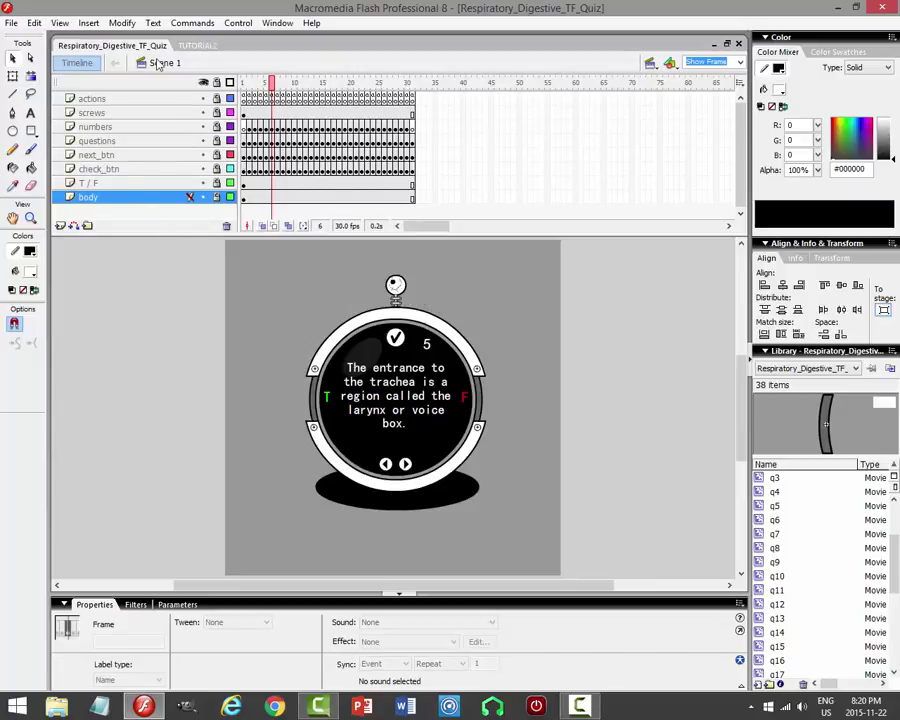
pyautogui.click(197, 45)
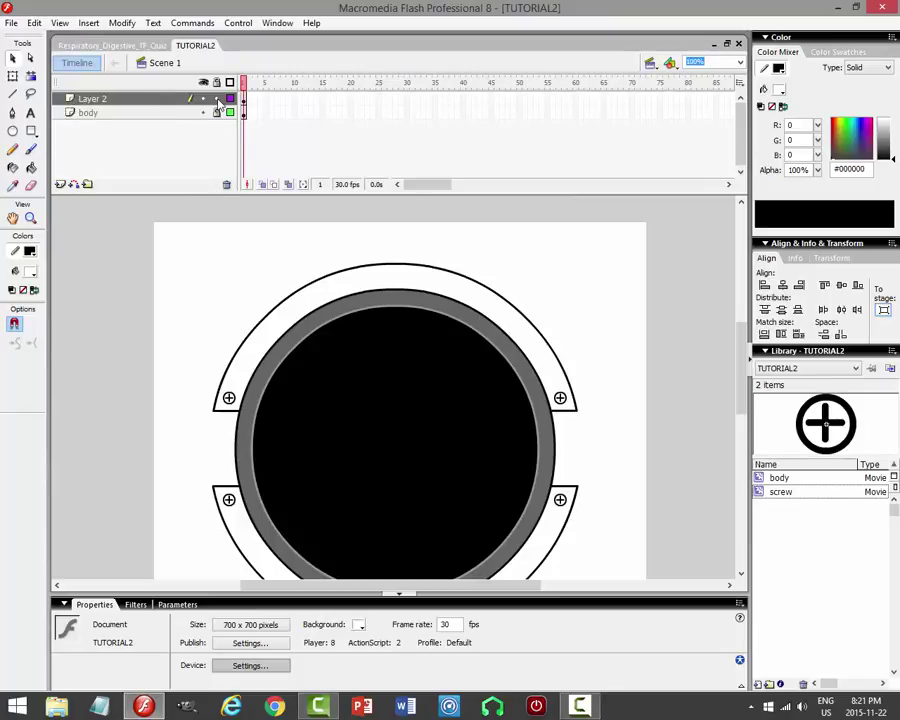
# Move the four screws from Layer 2 to the body layer, keeping them in the same place.
pyautogui.click(175, 100)
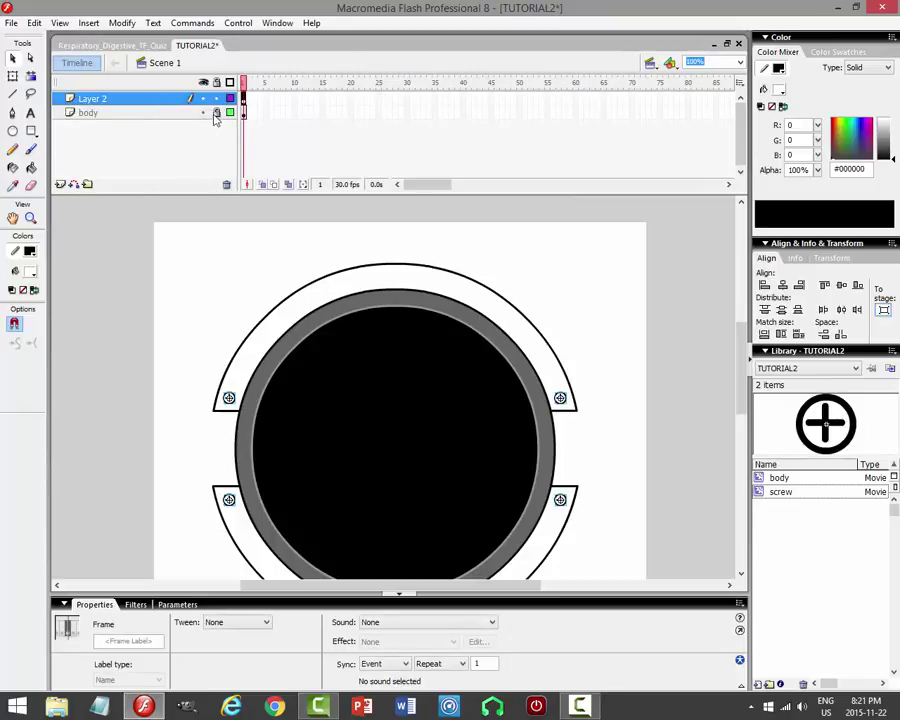
pyautogui.click(34, 22)
pyautogui.click(54, 75)
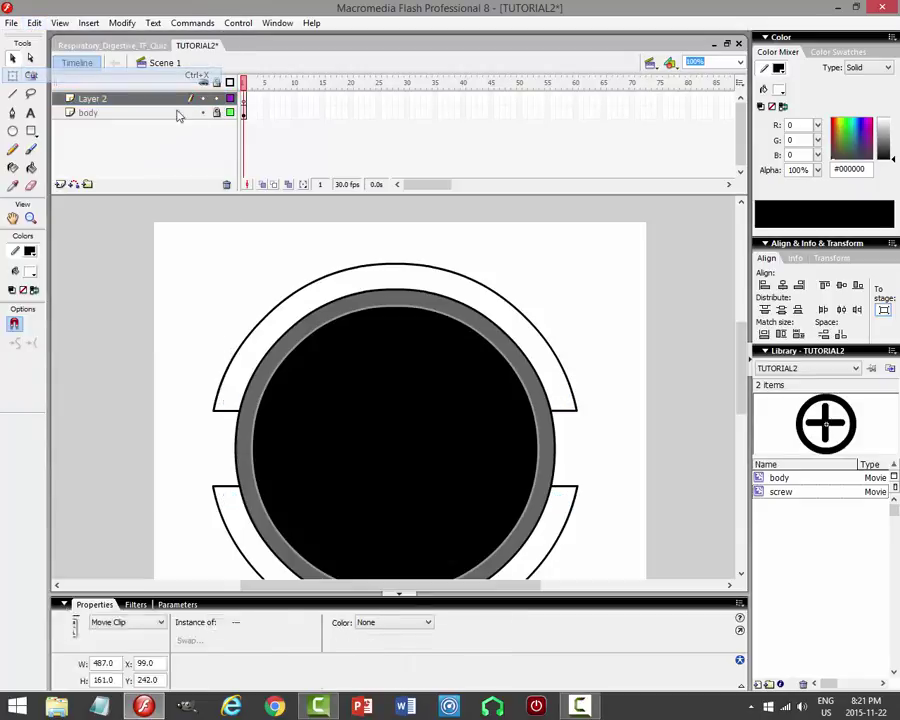
pyautogui.click(126, 113)
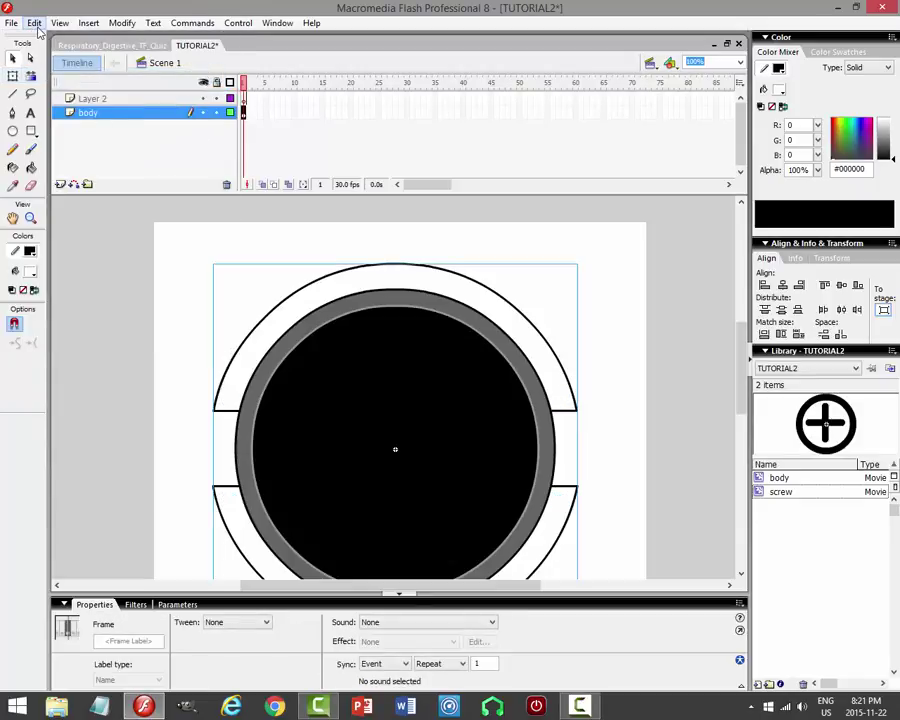
pyautogui.click(34, 22)
pyautogui.click(62, 119)
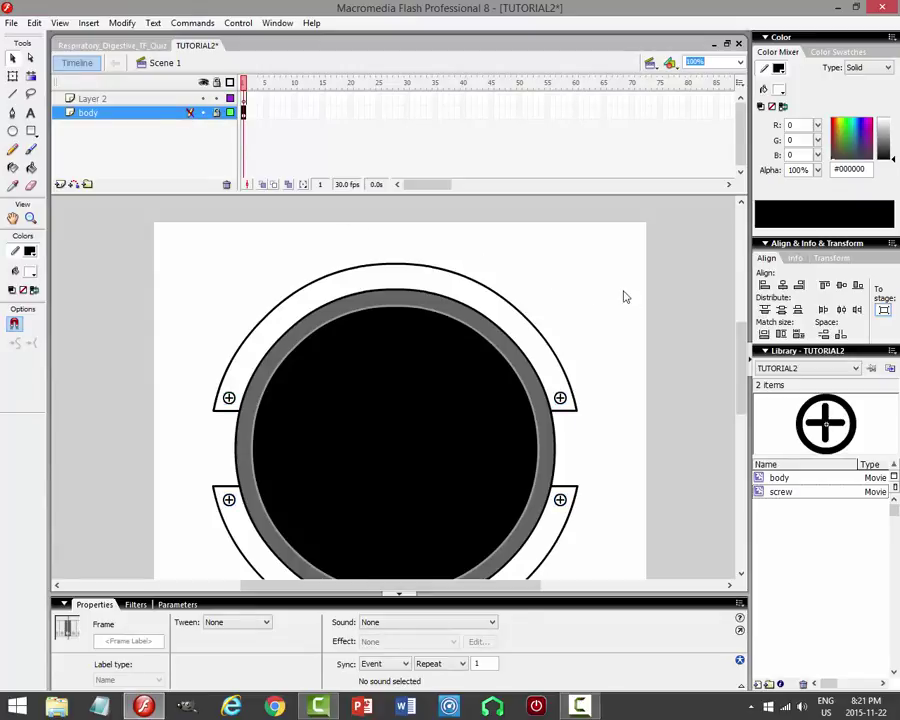
pyautogui.click(216, 112)
pyautogui.click(217, 112)
# Scale the whole device, body and screws together, to 80% without rotating it.
pyautogui.click(139, 116)
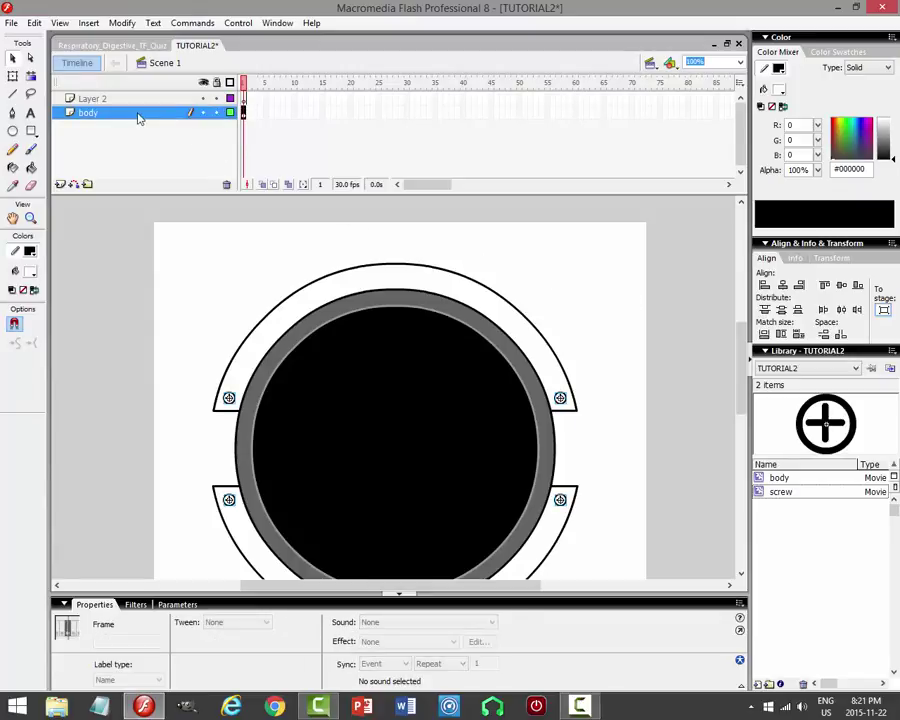
pyautogui.moveTo(740, 362); pyautogui.dragTo(737, 373)
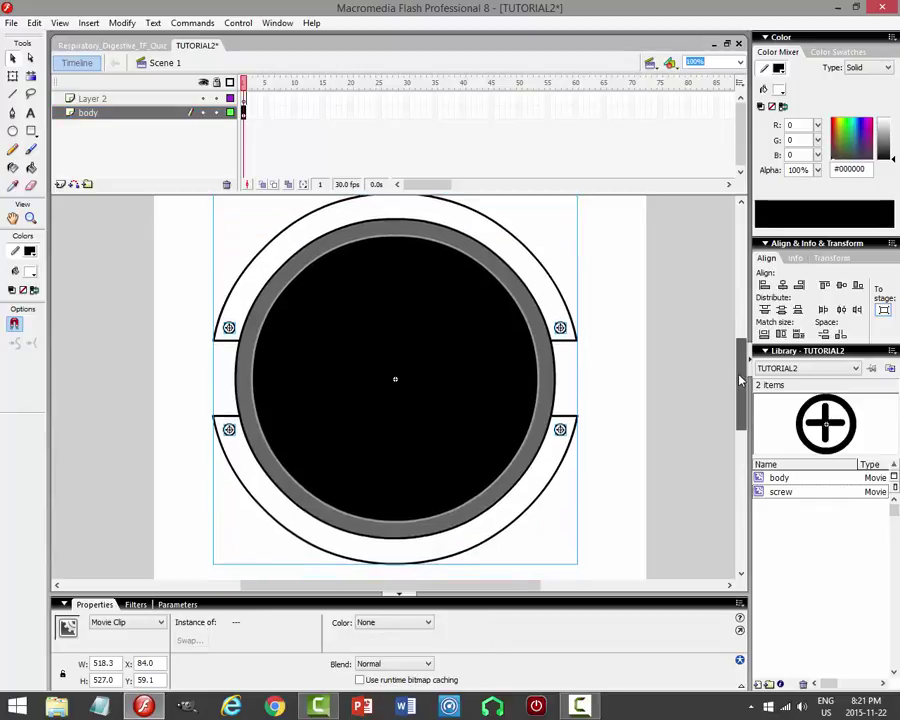
pyautogui.click(120, 23)
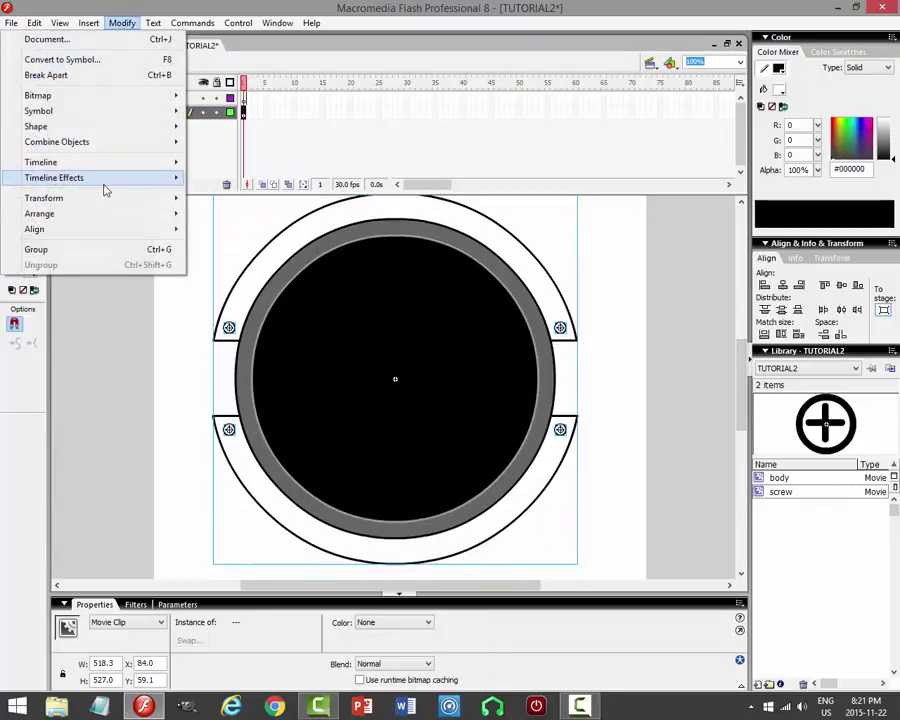
pyautogui.moveTo(104, 196)
pyautogui.click(245, 275)
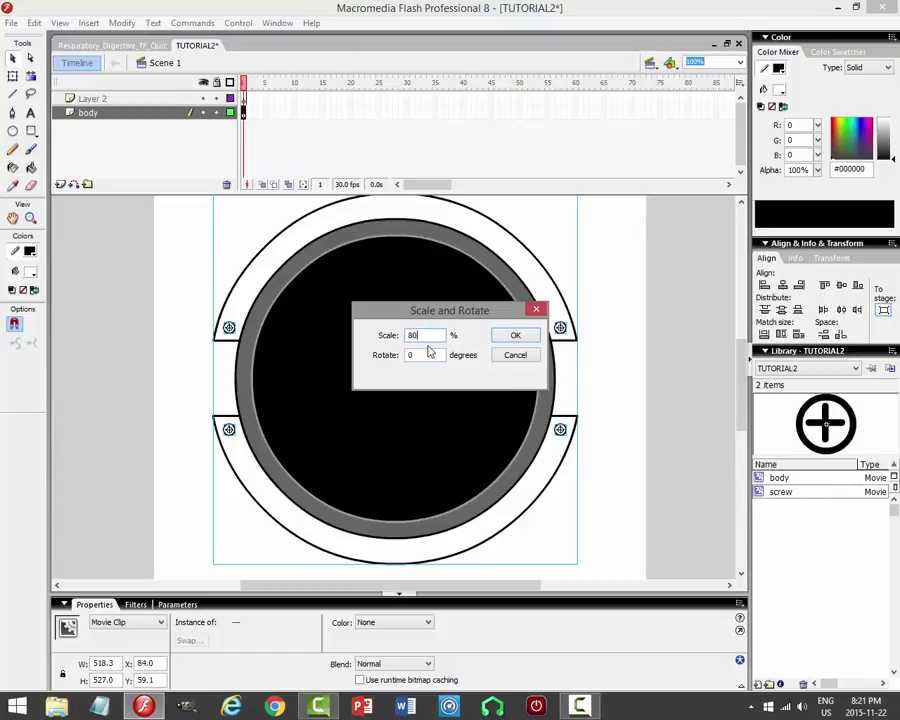
pyautogui.write('80')
pyautogui.press('Return')
pyautogui.click(672, 344)
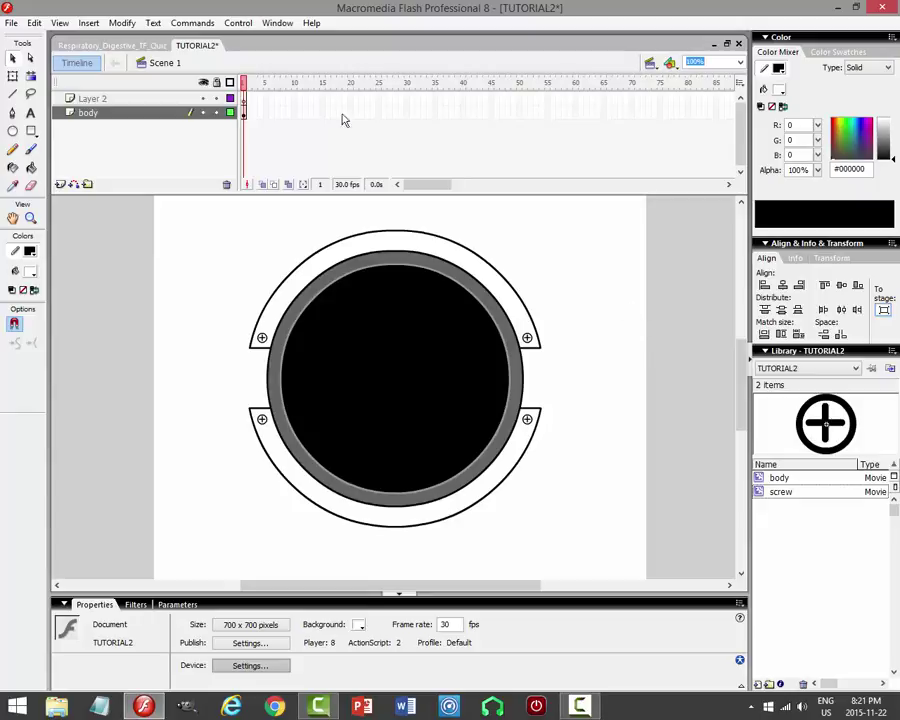
# Test the movie to check the resized device and close the preview.
pyautogui.click(238, 23)
pyautogui.click(196, 125)
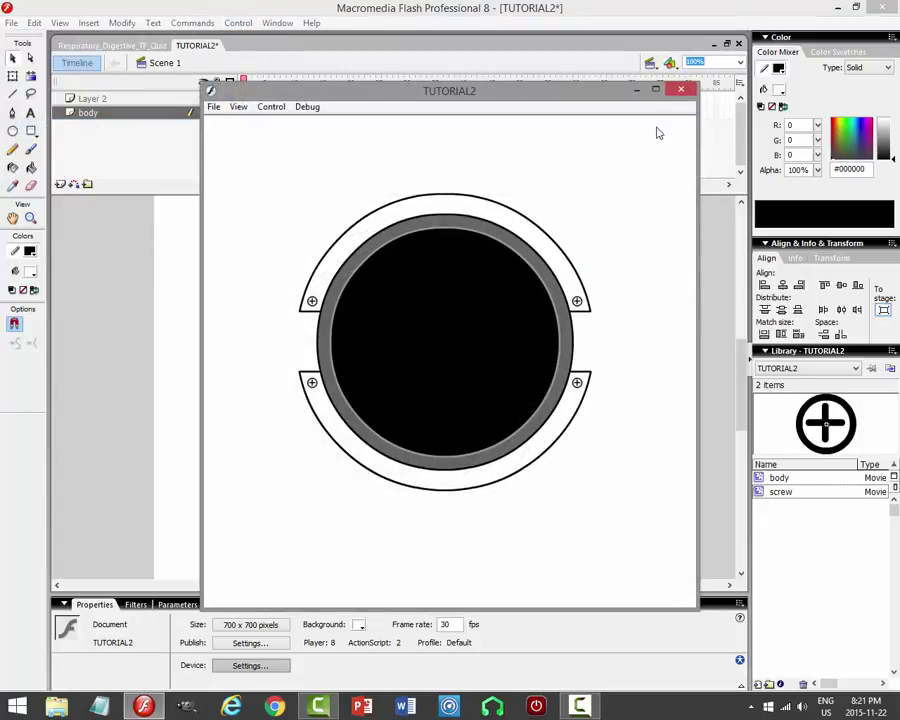
pyautogui.click(679, 90)
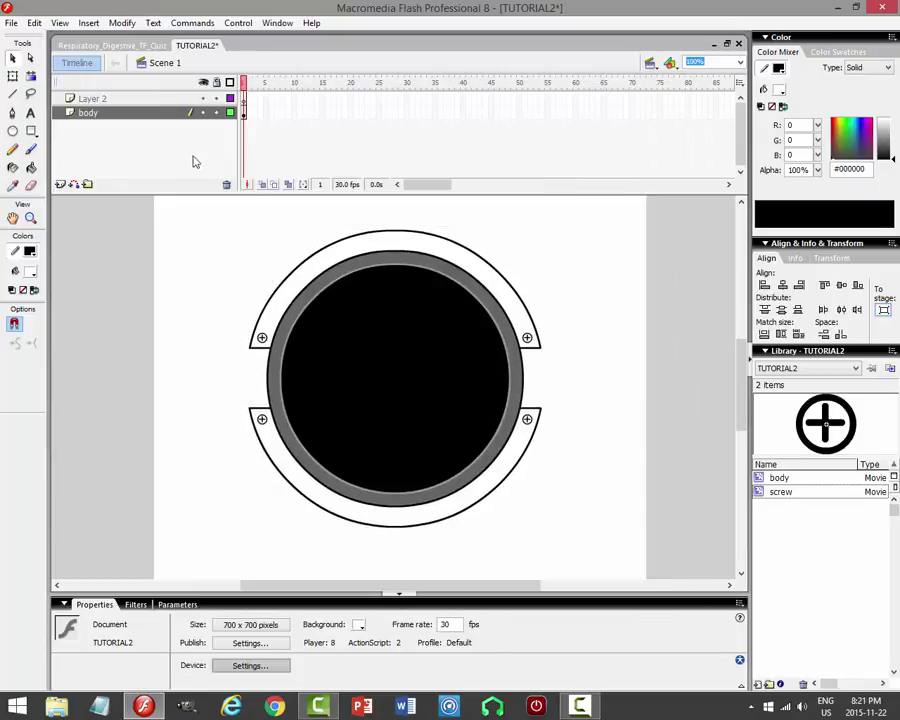
# Move the body and screws straight down to the vertical centre of the stage and save the document.
pyautogui.click(160, 116)
pyautogui.click(740, 62)
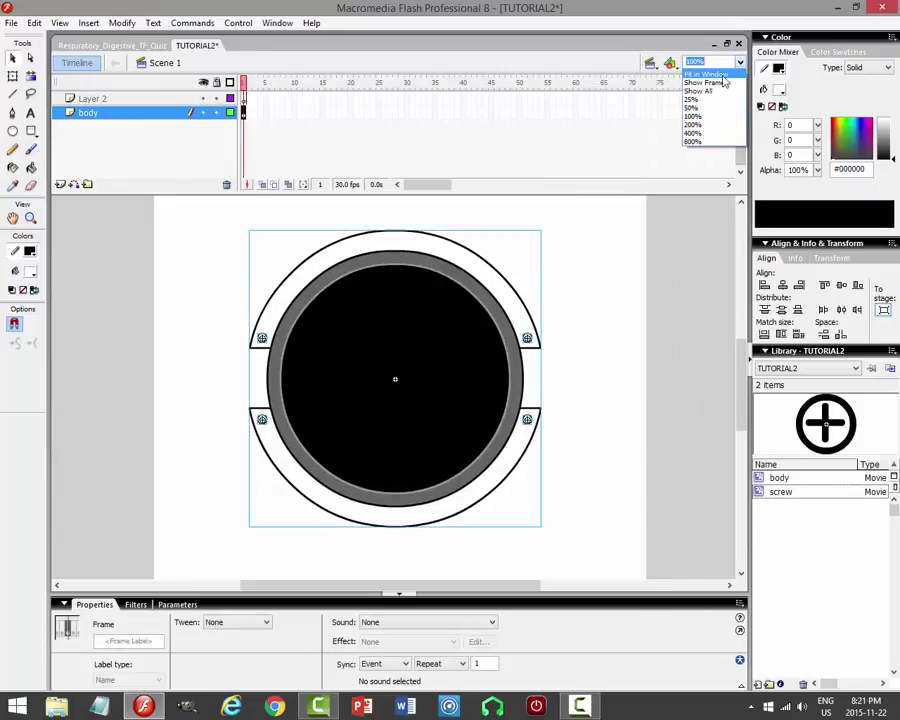
pyautogui.click(720, 83)
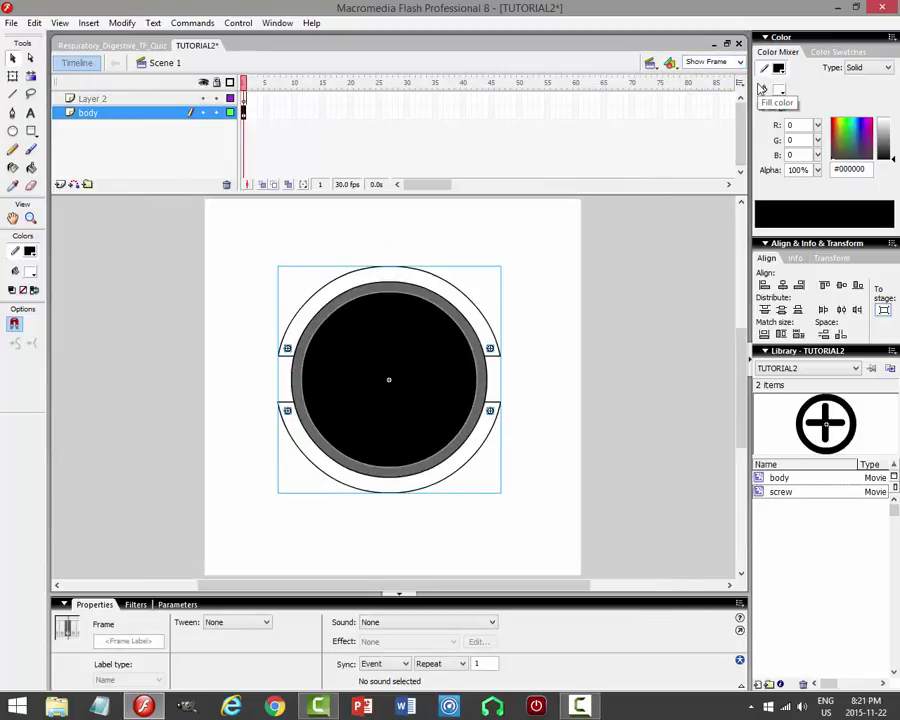
pyautogui.hotkey('shift', 'Down')
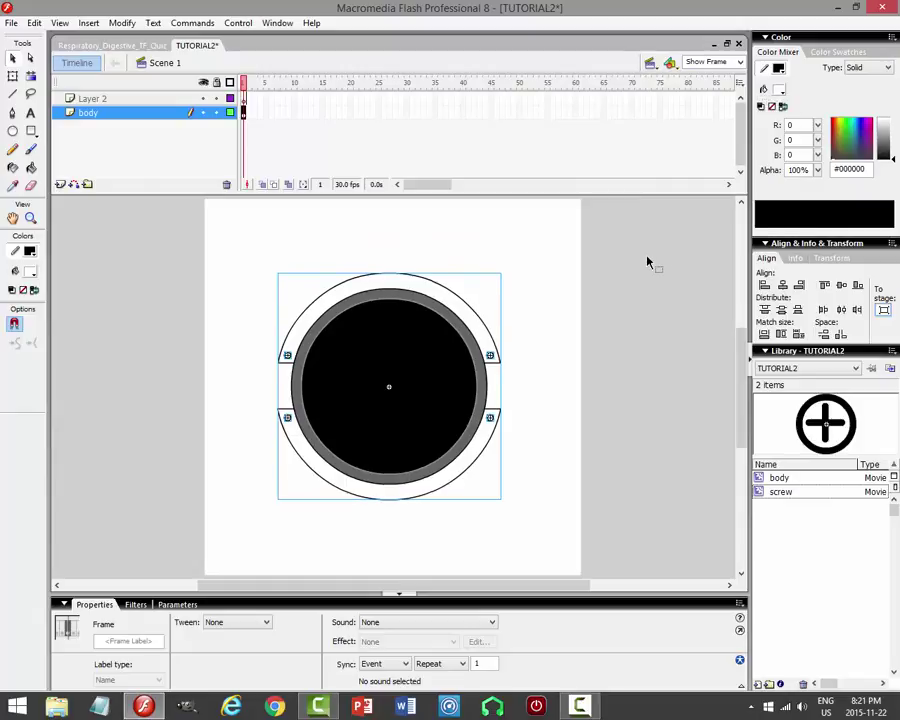
pyautogui.click(640, 363)
pyautogui.hotkey('ctrl', 's')
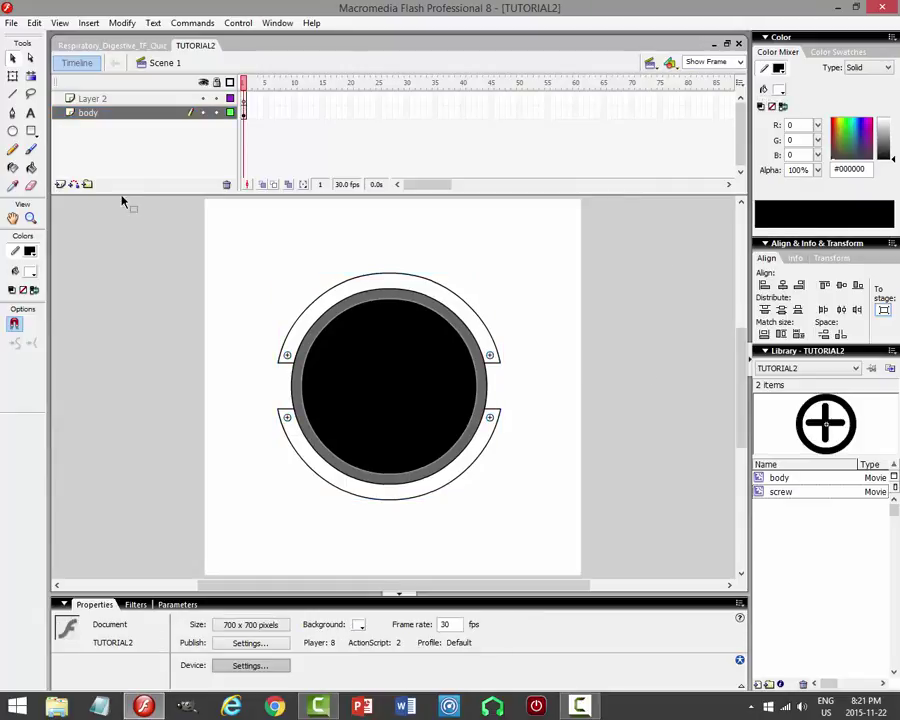
# Rename Layer 2 as actions and add the script stop(); to its first frame.
pyautogui.doubleClick(151, 98)
pyautogui.write('actions')
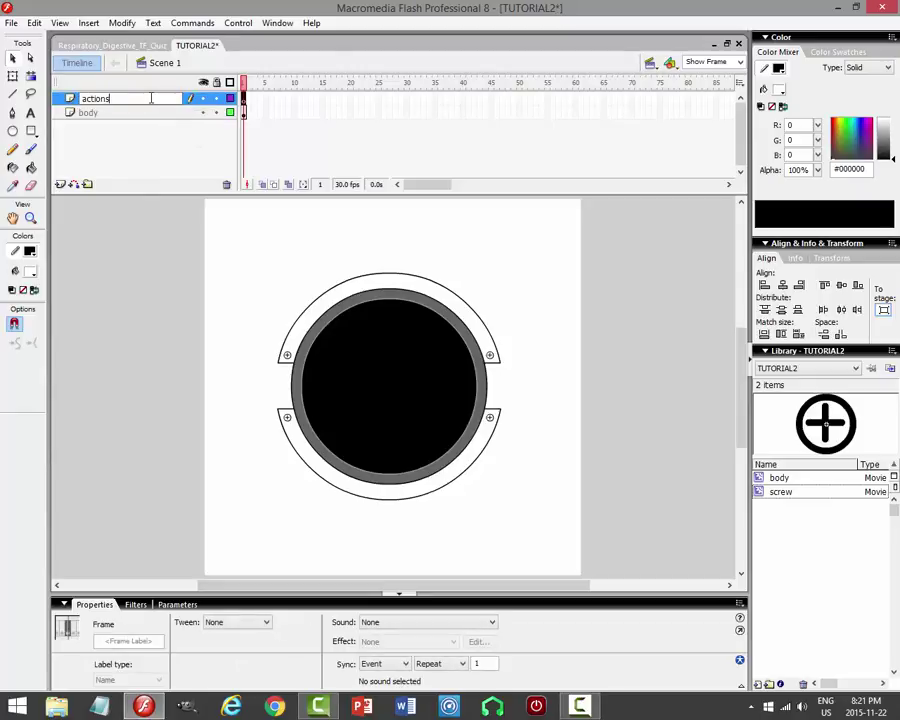
pyautogui.press('Return')
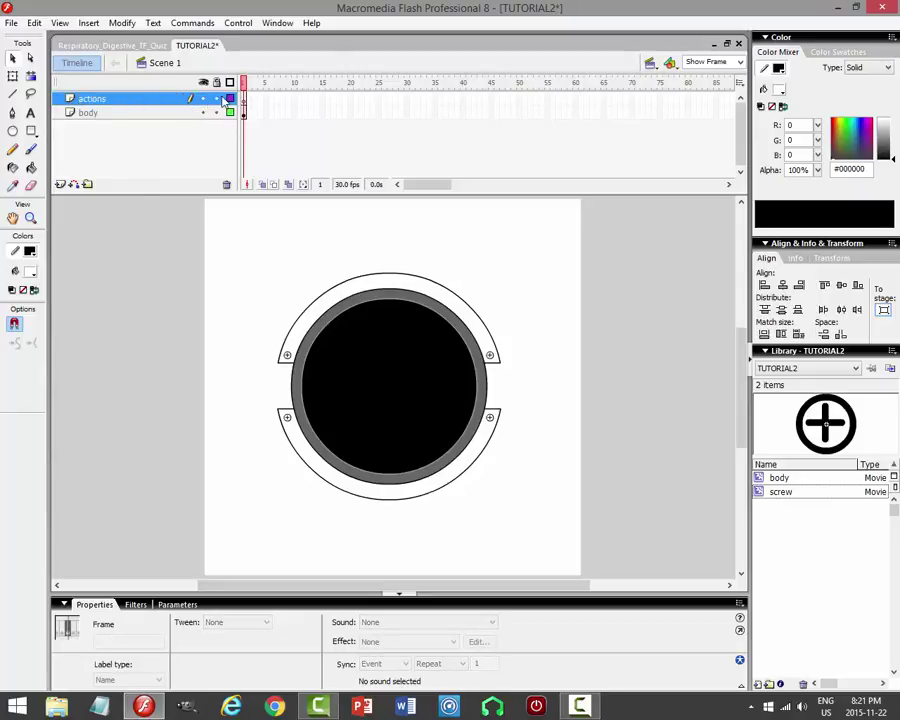
pyautogui.press('F9')
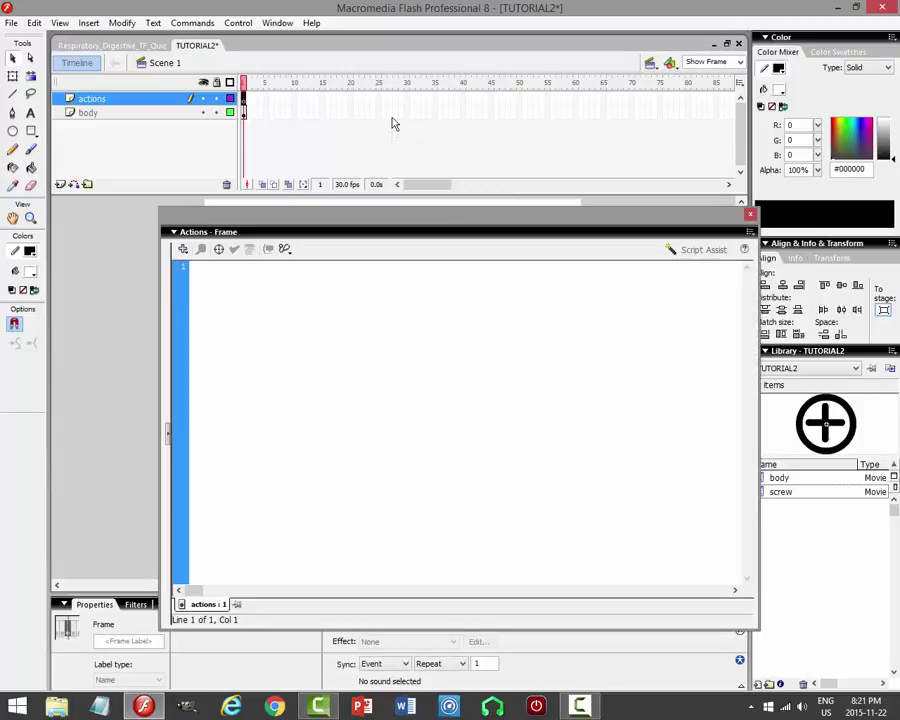
pyautogui.write('stop();')
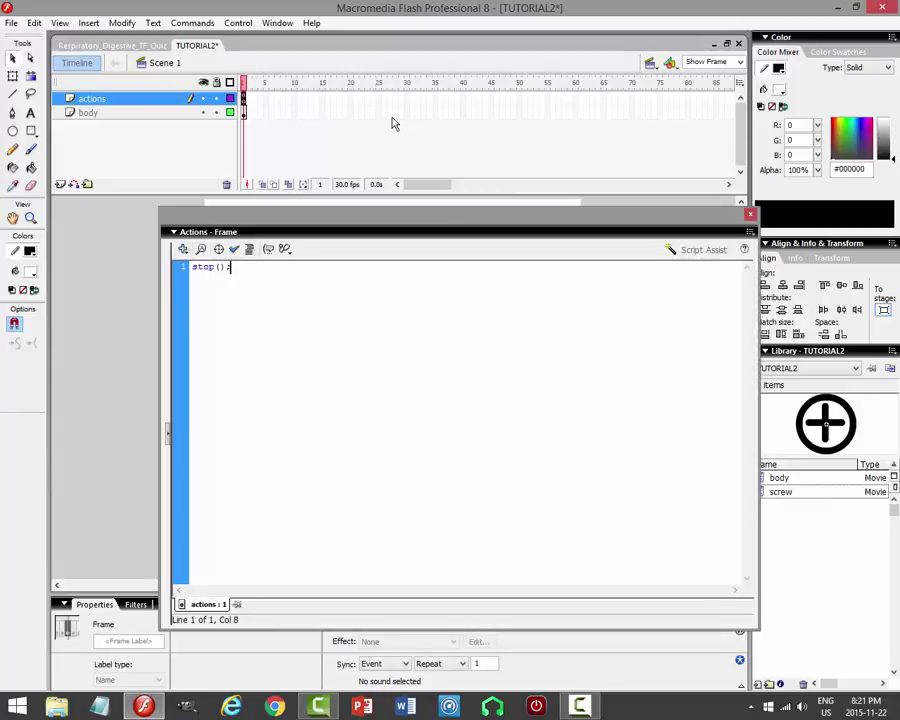
pyautogui.press('F9')
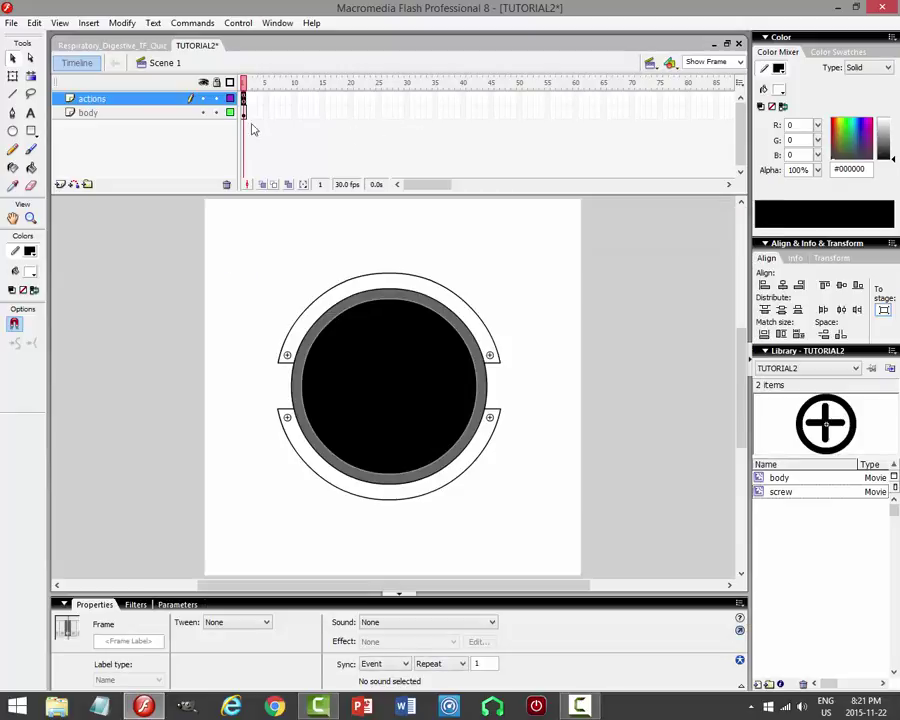
# Open the body symbol for editing and lock its body layer.
pyautogui.click(410, 277)
pyautogui.hotkey('ctrl', 'e')
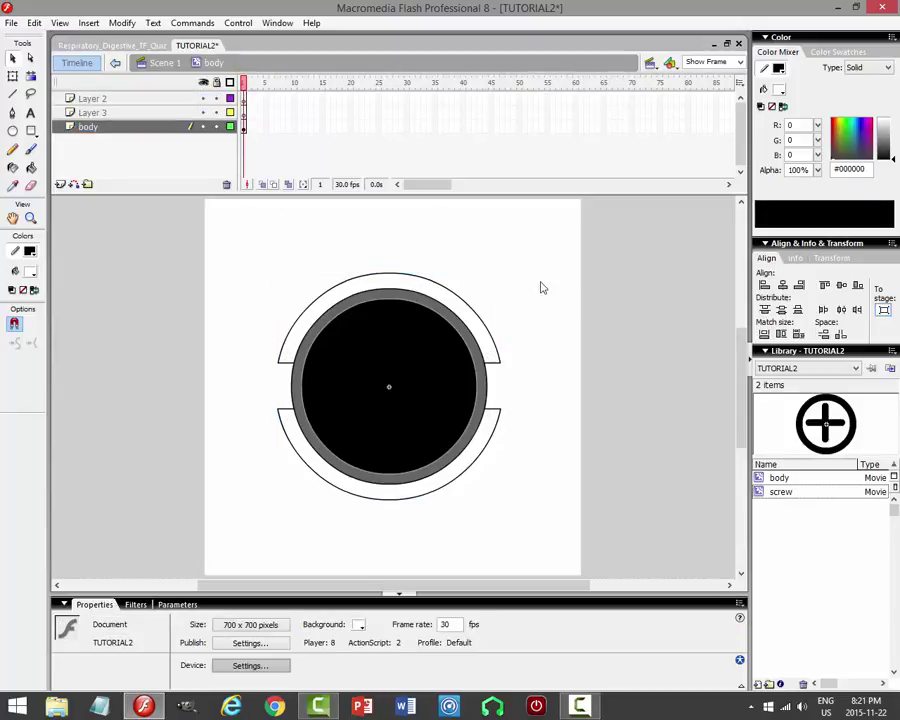
pyautogui.click(217, 127)
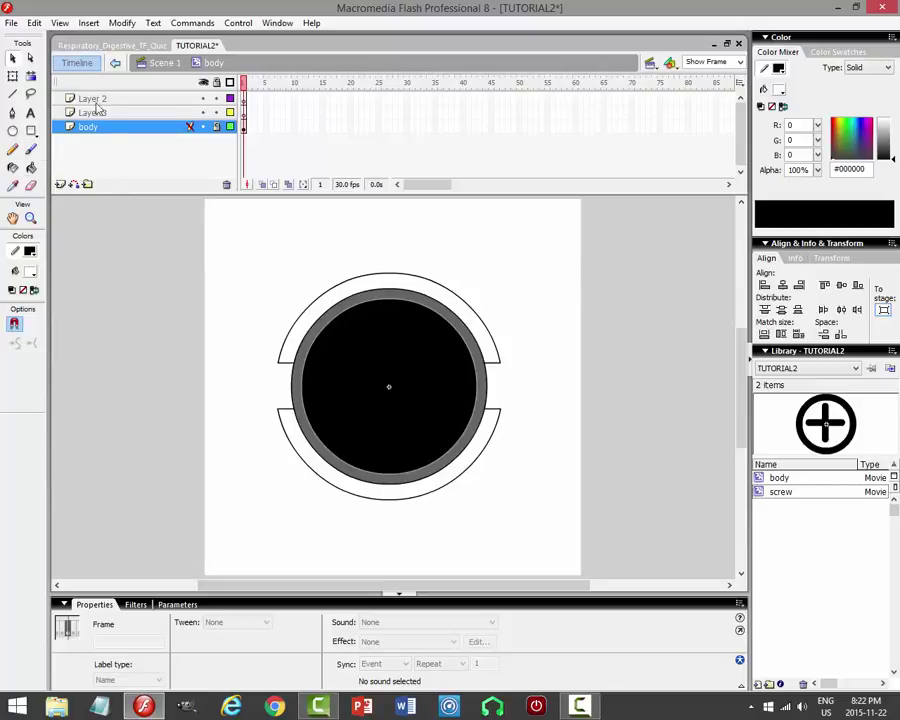
# Examine the knob and stem on top of the device in the Respiratory_Digestive_TF_Quiz document at 400% zoom.
pyautogui.click(116, 47)
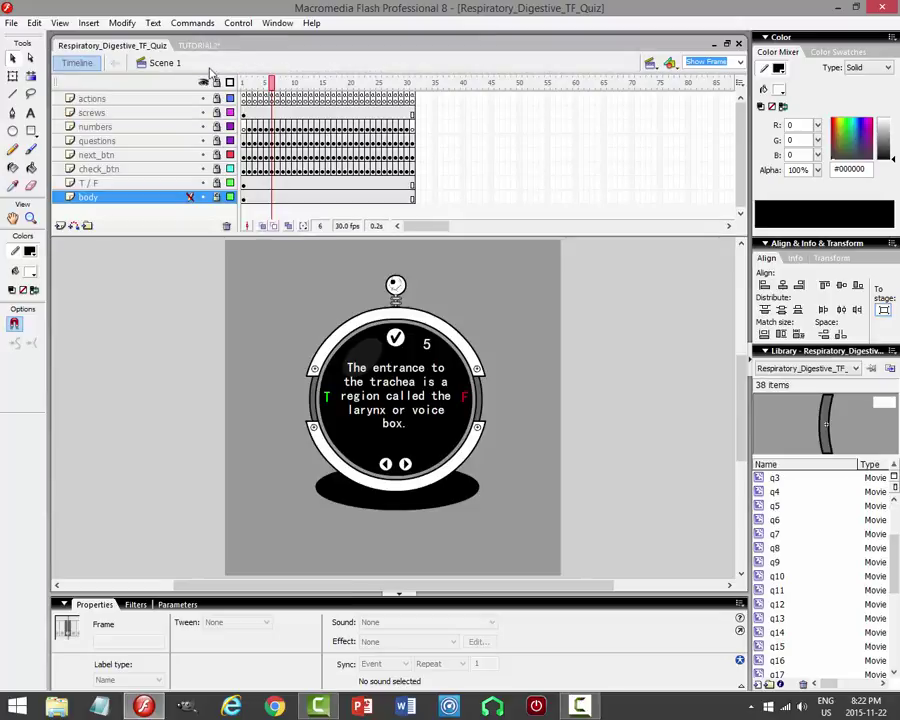
pyautogui.click(712, 62)
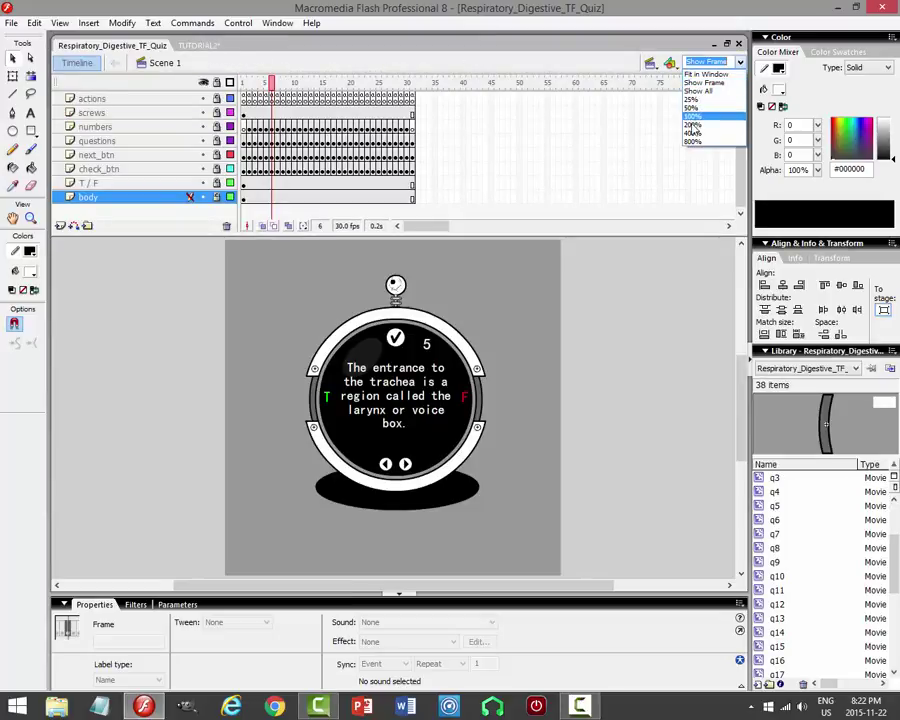
pyautogui.click(692, 132)
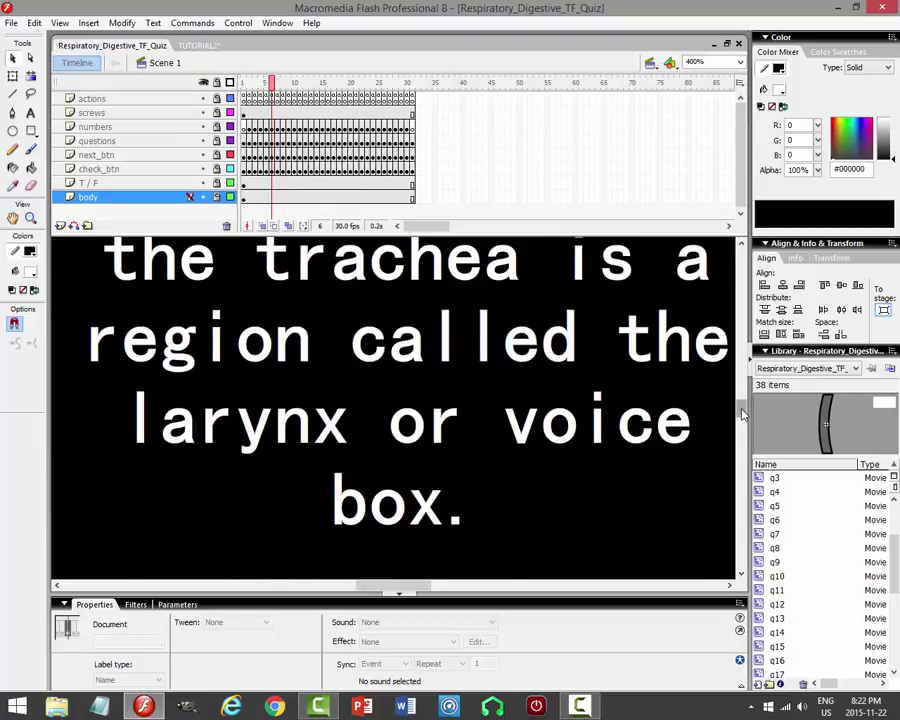
pyautogui.moveTo(742, 408); pyautogui.dragTo(742, 380)
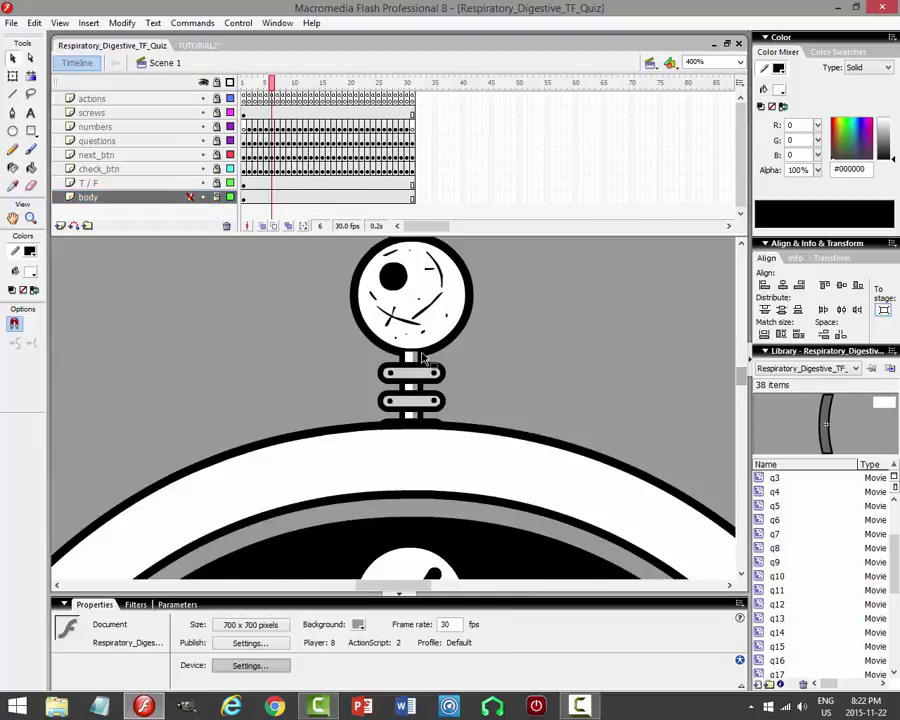
pyautogui.click(197, 45)
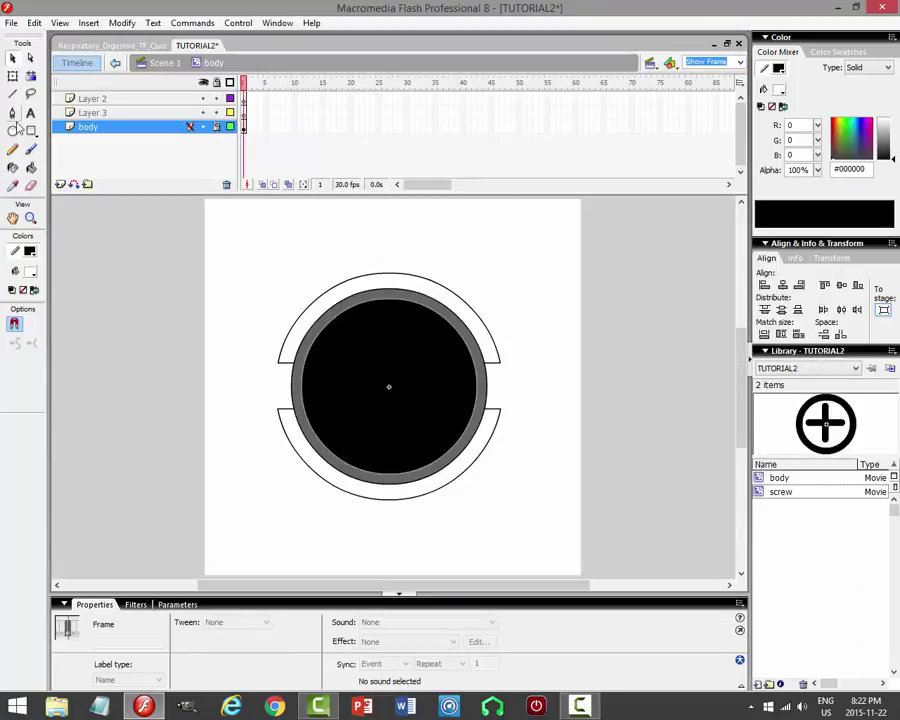
# On Layer 3, draw a tall, narrow white rectangle with a black outline from above the body to its centre.
pyautogui.click(31, 131)
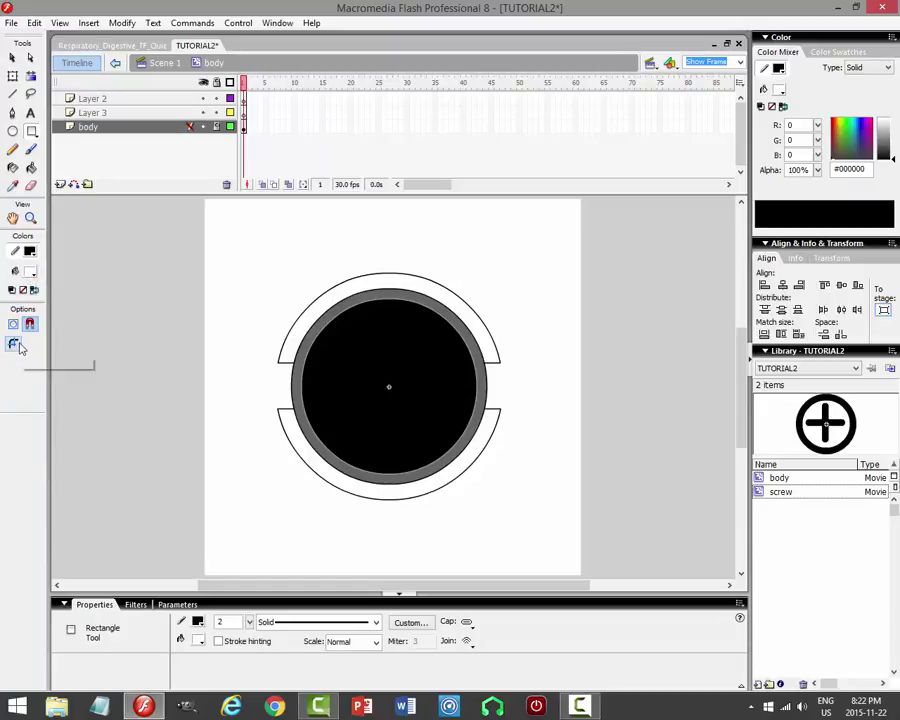
pyautogui.click(140, 112)
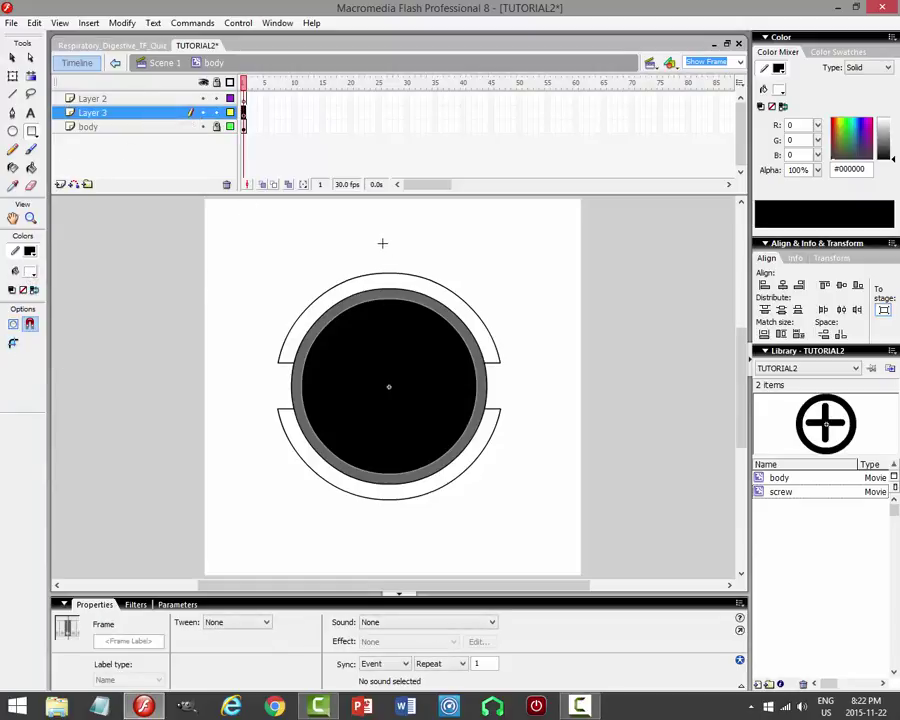
pyautogui.moveTo(382, 243)
pyautogui.mouseDown()
pyautogui.moveTo(392, 300)
pyautogui.moveTo(388, 386)
pyautogui.mouseUp()
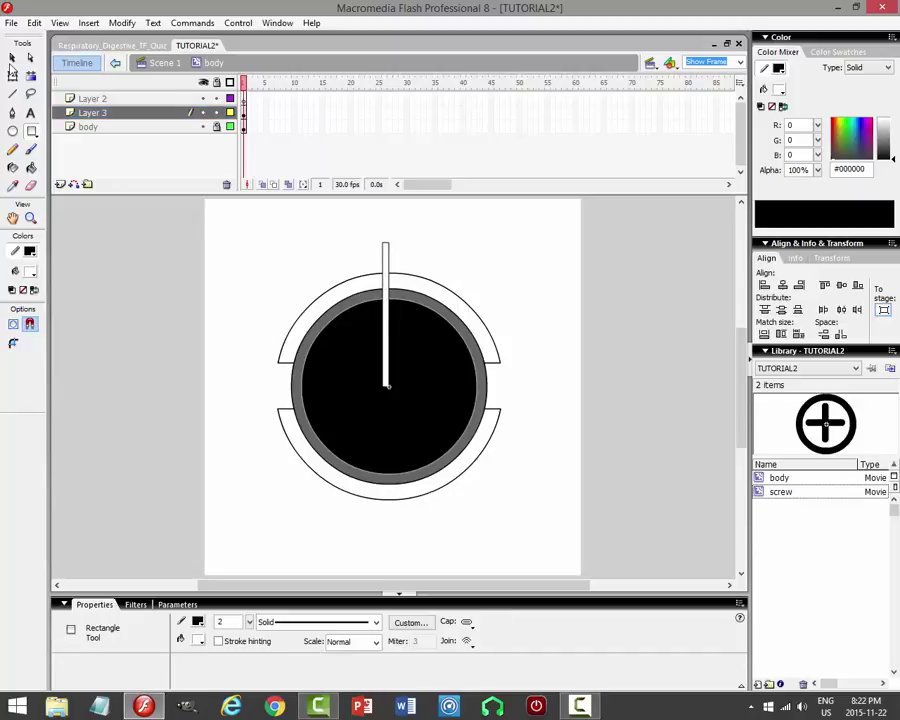
pyautogui.click(12, 58)
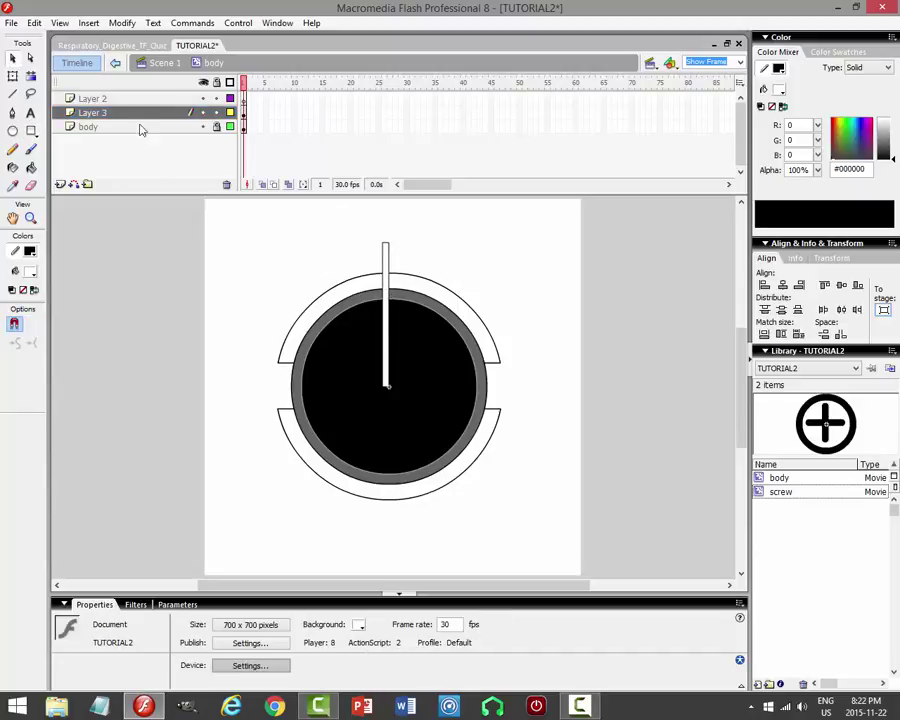
# Nudge the narrow rectangle on Layer 3 to the right until it is centred over the body's centre point.
pyautogui.click(200, 113)
pyautogui.press('Right')
pyautogui.press('Right')
pyautogui.press('Right')
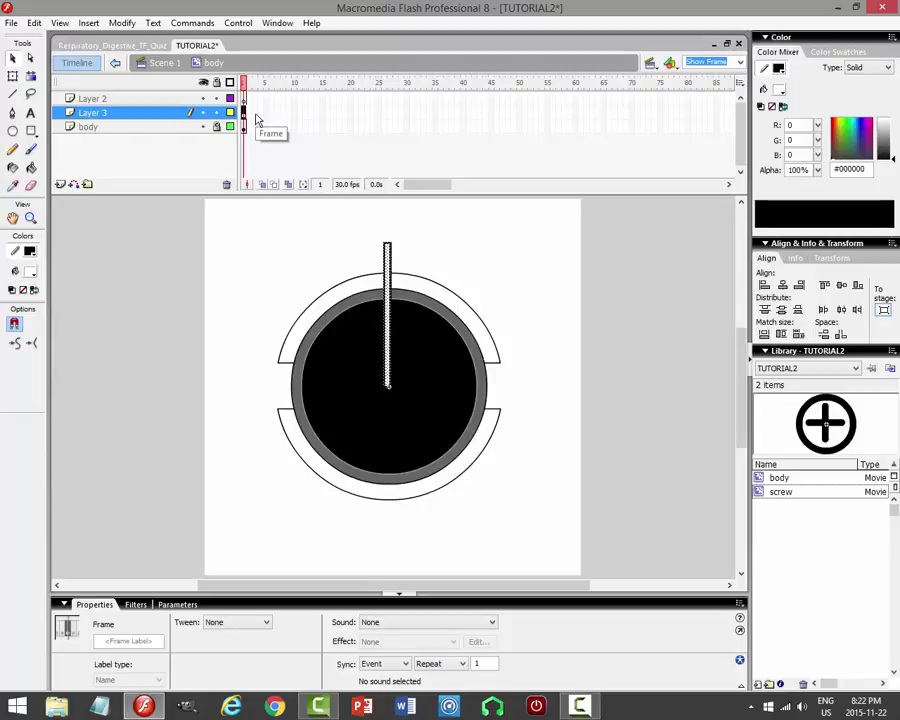
pyautogui.press('Right')
pyautogui.press('Right')
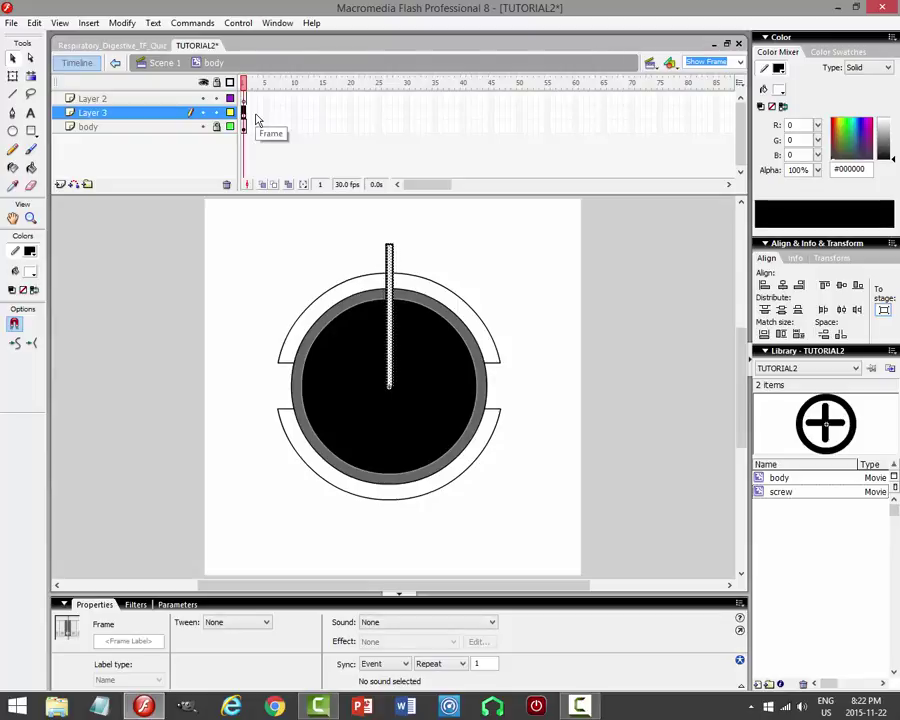
pyautogui.press('Right')
pyautogui.click(448, 234)
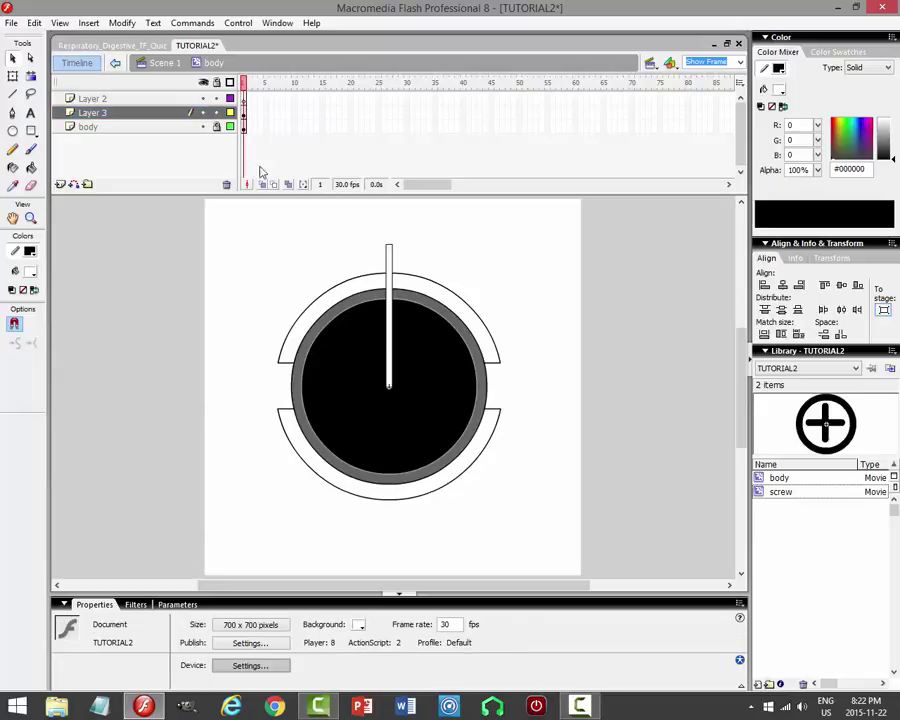
# Lock Layer 3 and draw a white circle about 67 px wide on Layer 2, centred on the stem's top end, with outline thickness 3.
pyautogui.click(217, 113)
pyautogui.click(128, 101)
pyautogui.click(12, 134)
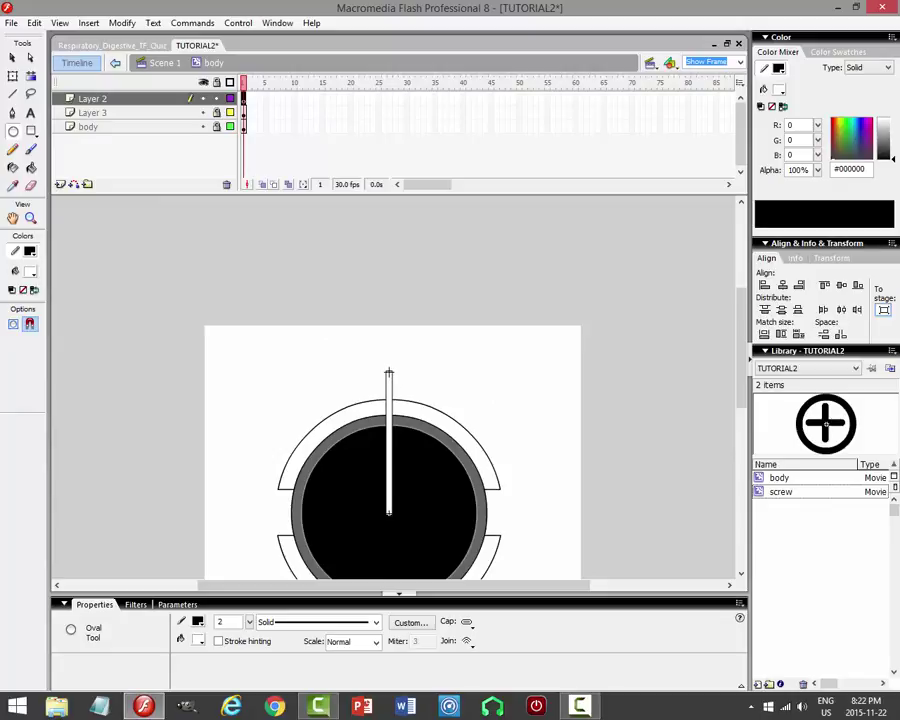
pyautogui.moveTo(389, 374); pyautogui.dragTo(404, 386)
pyautogui.click(12, 57)
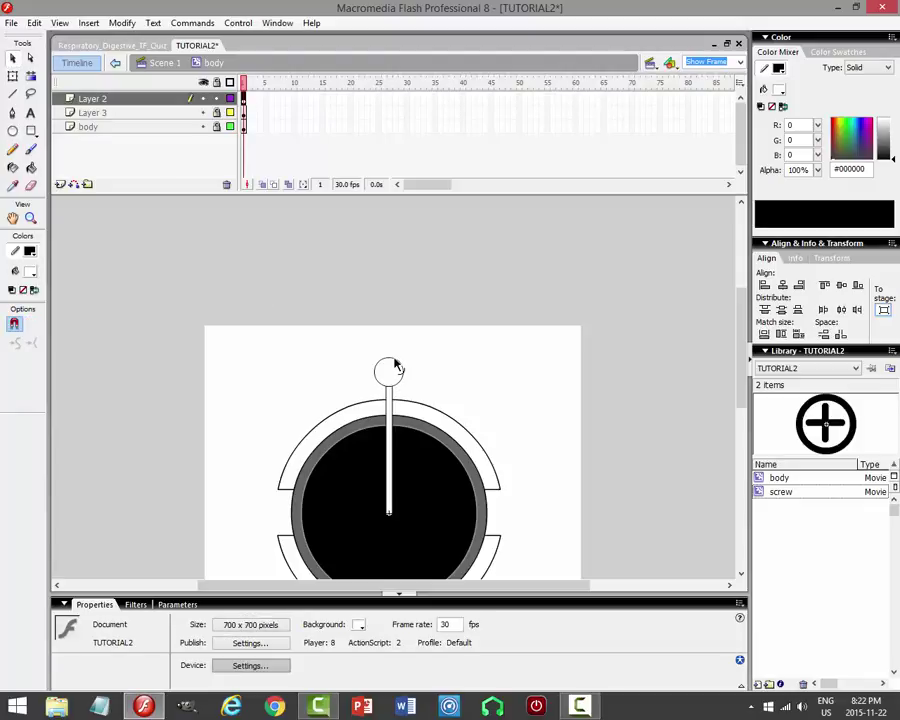
pyautogui.click(396, 367)
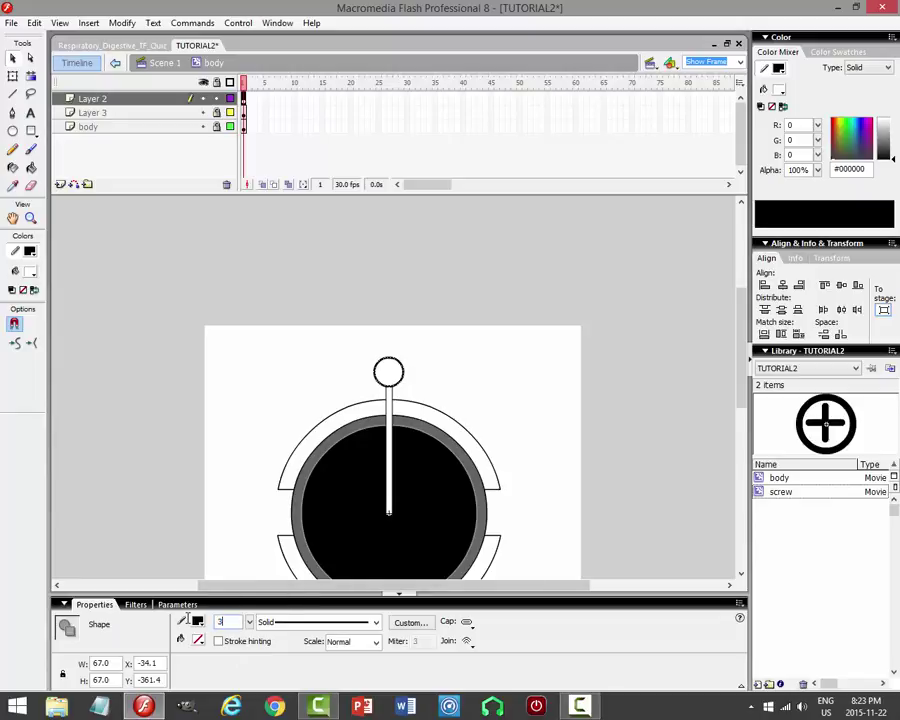
pyautogui.click(530, 405)
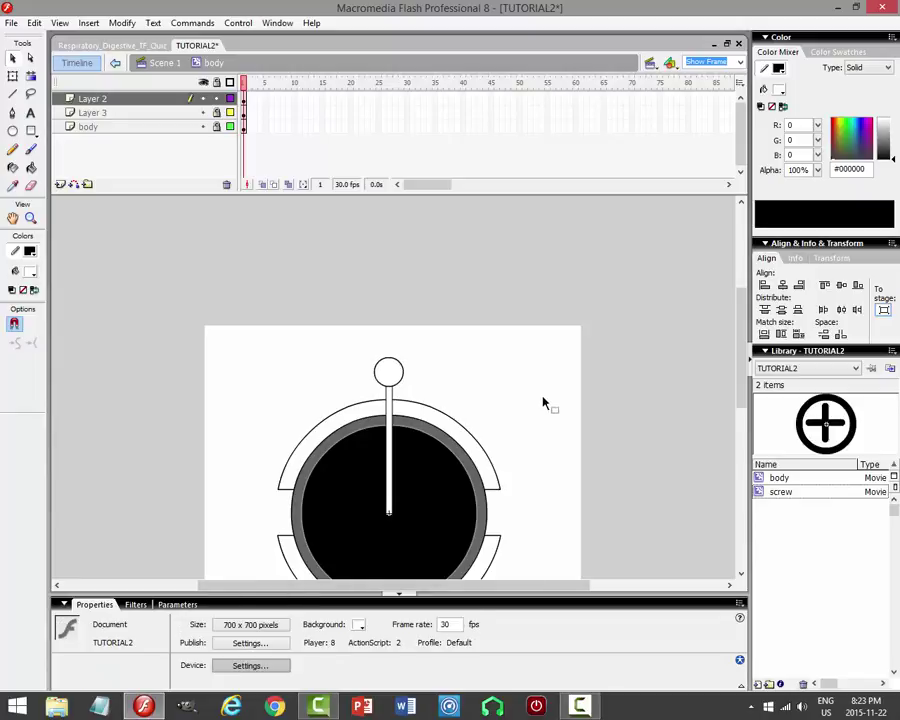
# Lock Layer 2 and move it beneath Layer 3 in the layer order.
pyautogui.click(216, 98)
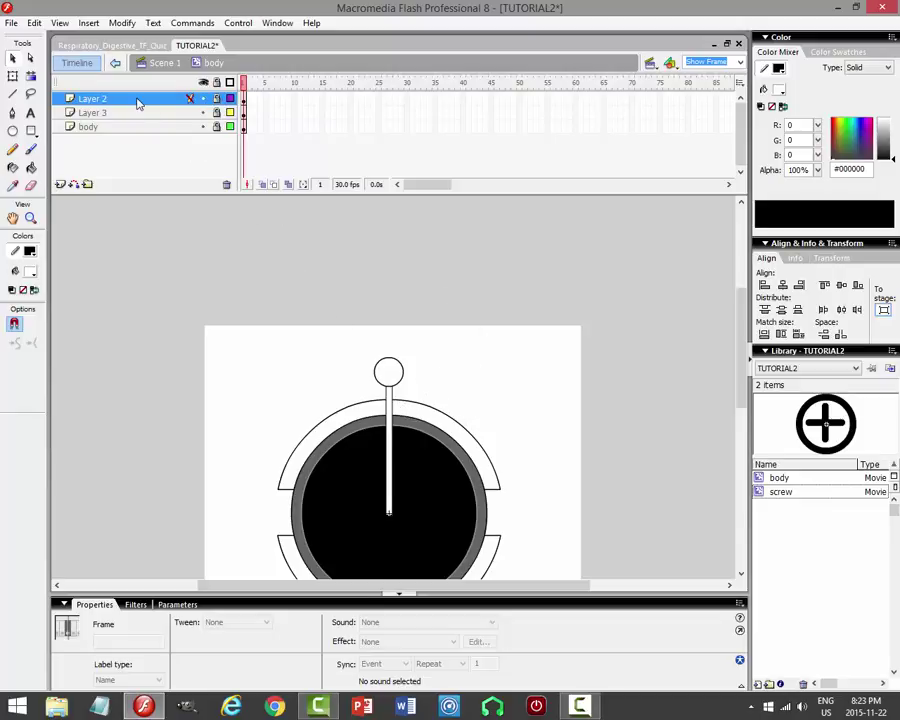
pyautogui.moveTo(137, 102); pyautogui.dragTo(140, 122)
pyautogui.click(548, 328)
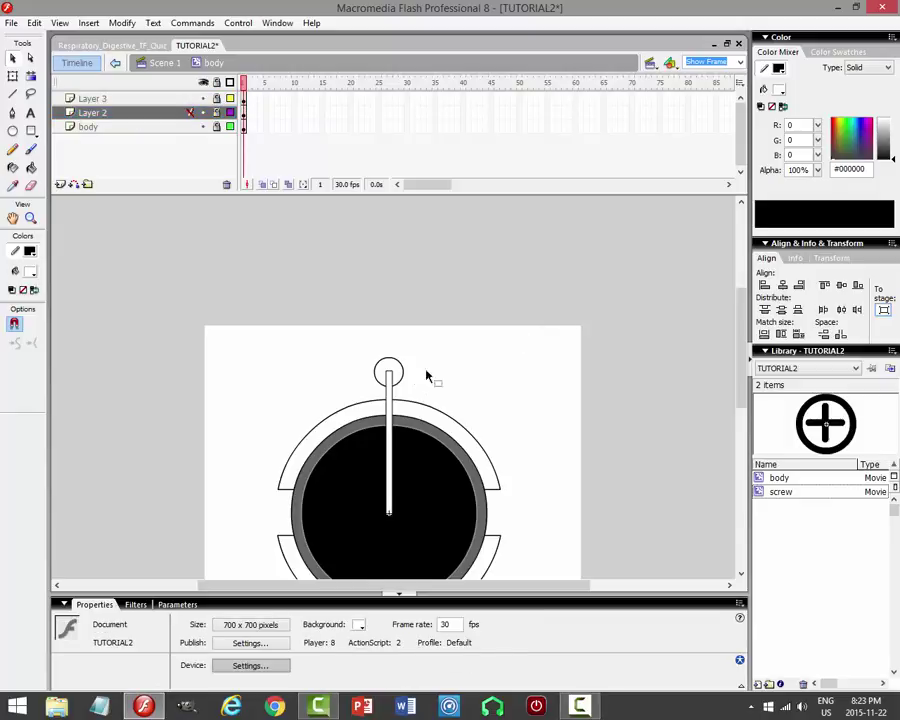
# Unlock Layer 3 and delete the part of the stem's top end that lies inside the circle.
pyautogui.click(218, 113)
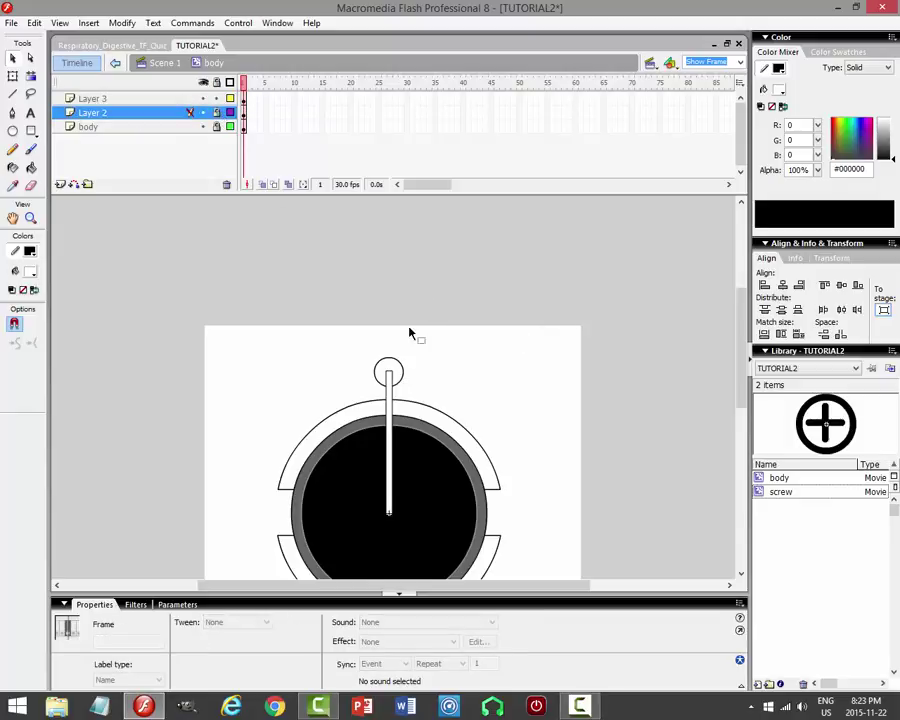
pyautogui.moveTo(362, 323)
pyautogui.mouseDown()
pyautogui.moveTo(370, 345)
pyautogui.moveTo(410, 384)
pyautogui.mouseUp()
pyautogui.click(496, 386)
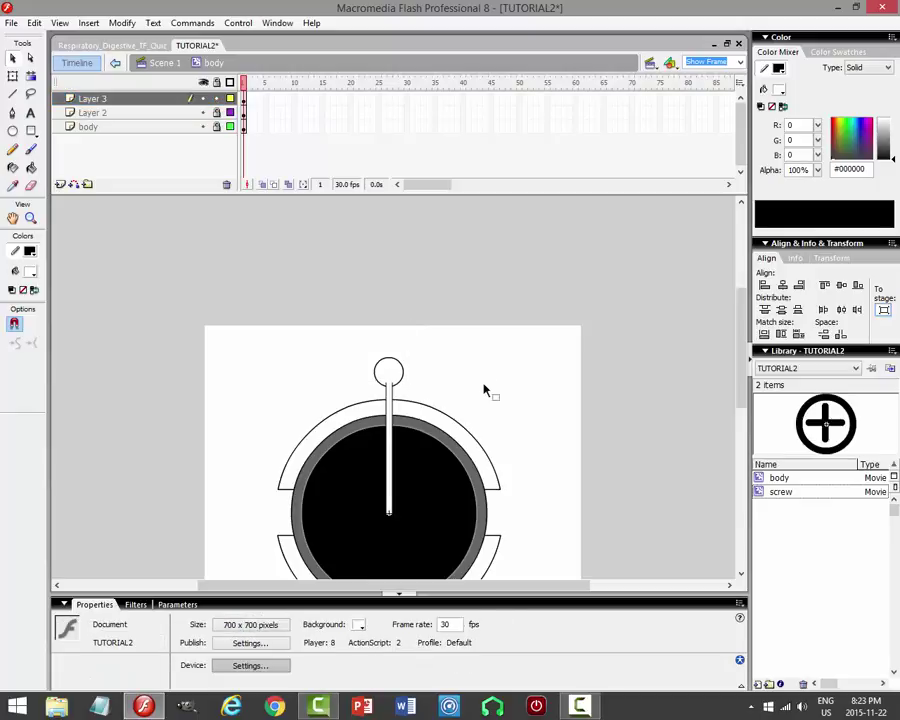
pyautogui.click(110, 45)
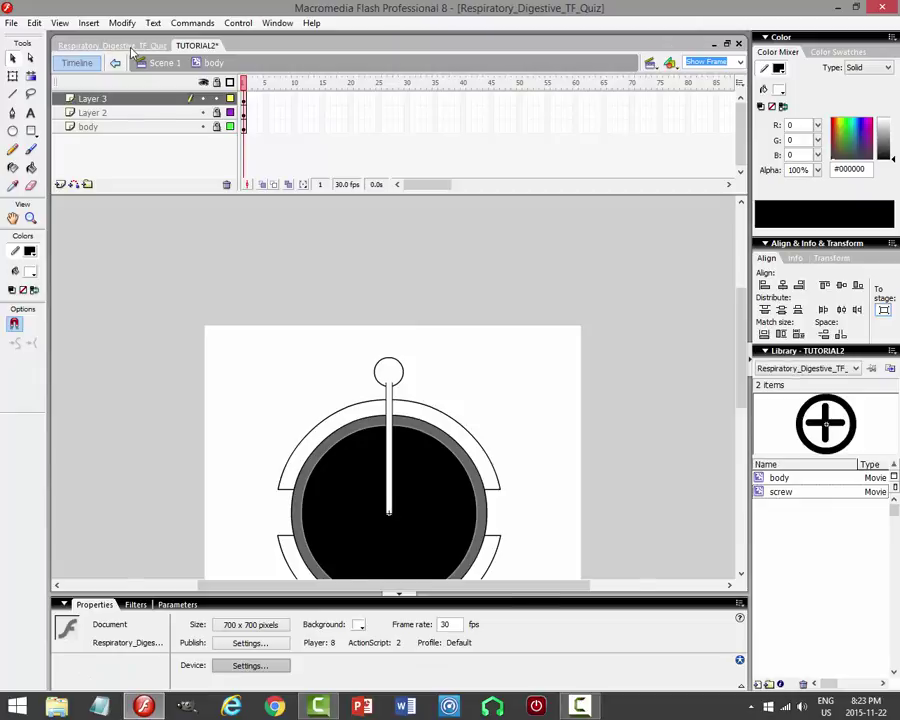
pyautogui.click(197, 45)
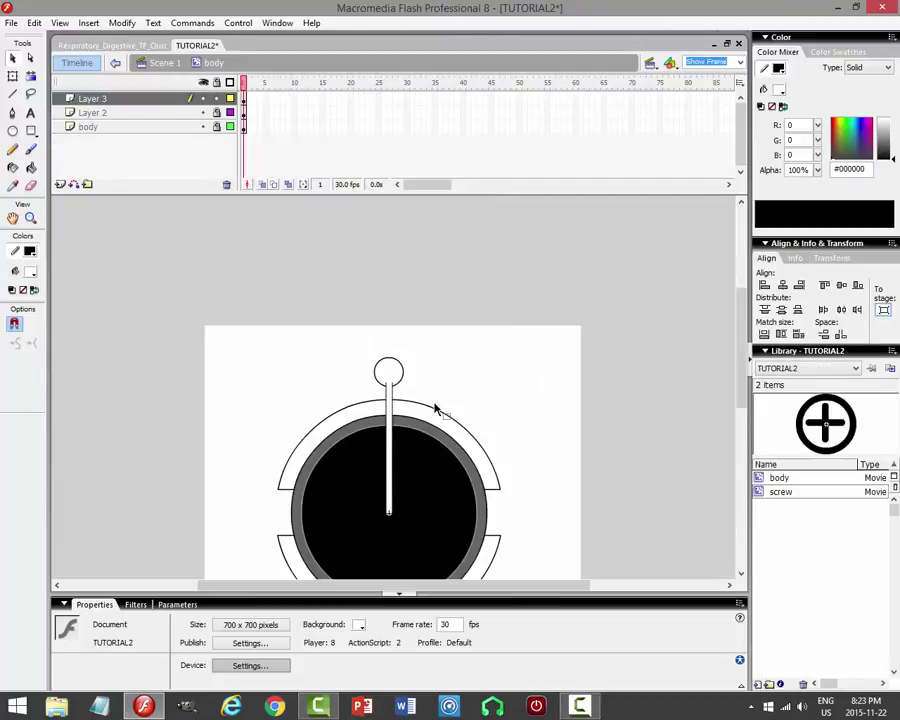
pyautogui.doubleClick(397, 390)
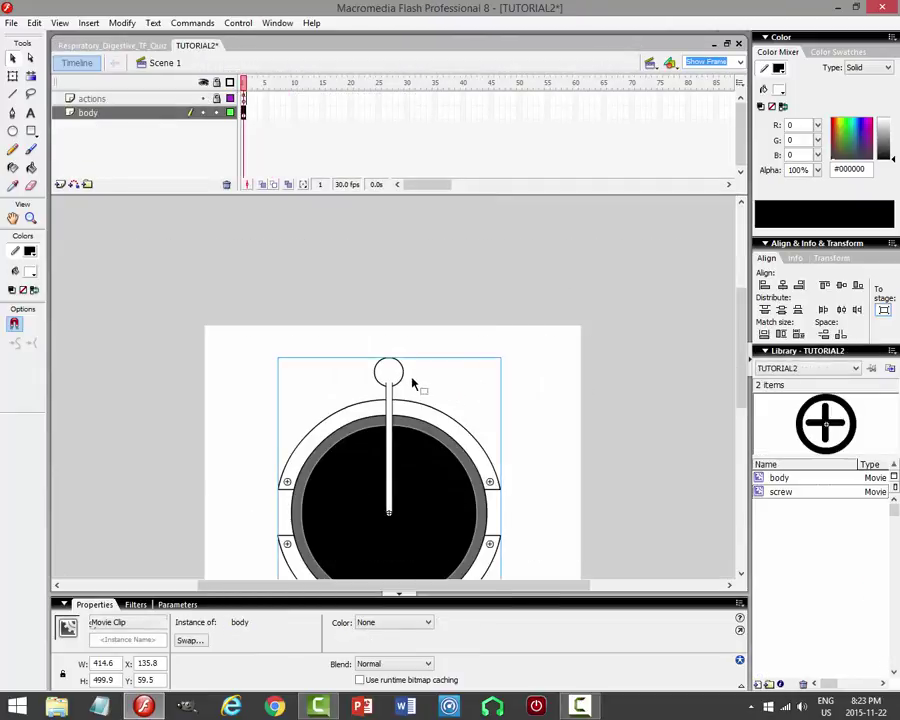
pyautogui.doubleClick(389, 430)
# Set the thickness of the stem's black outline on Layer 3 to 3.
pyautogui.click(150, 98)
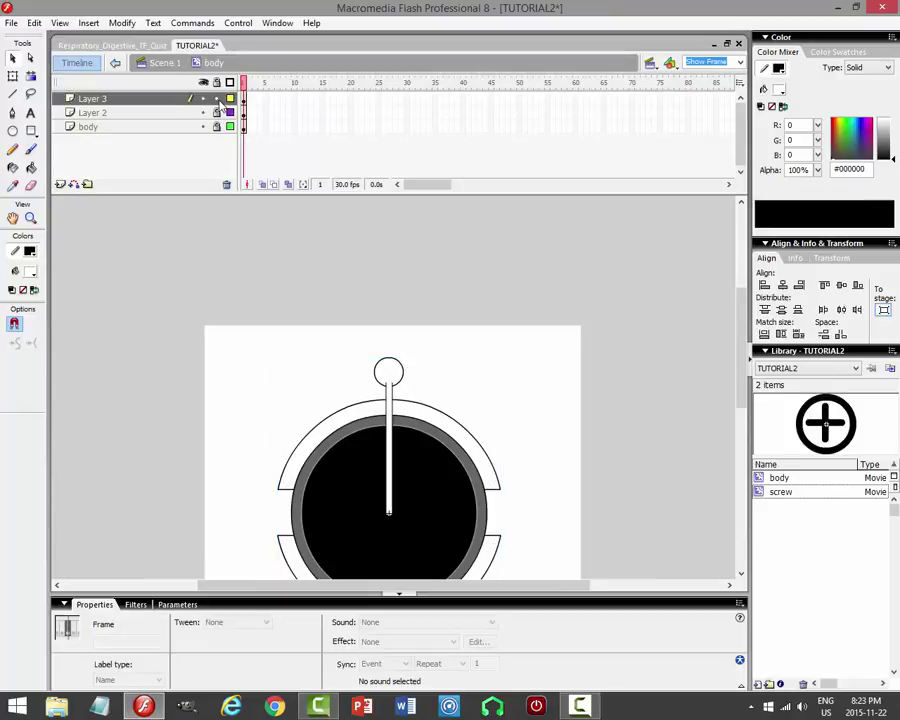
pyautogui.click(742, 62)
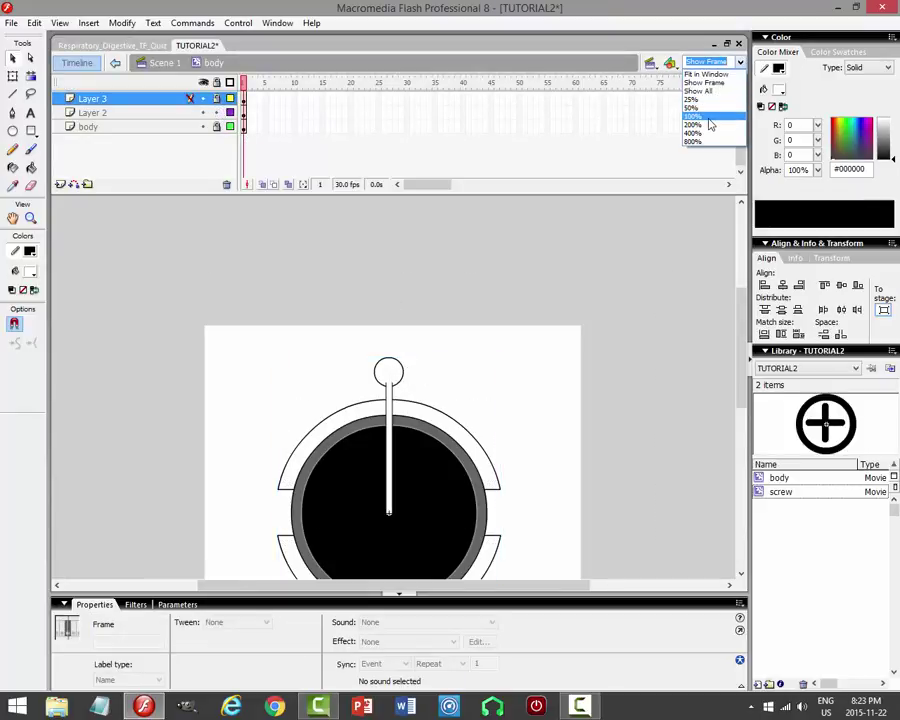
pyautogui.click(706, 122)
pyautogui.click(516, 266)
pyautogui.scroll(3, 514, 266)
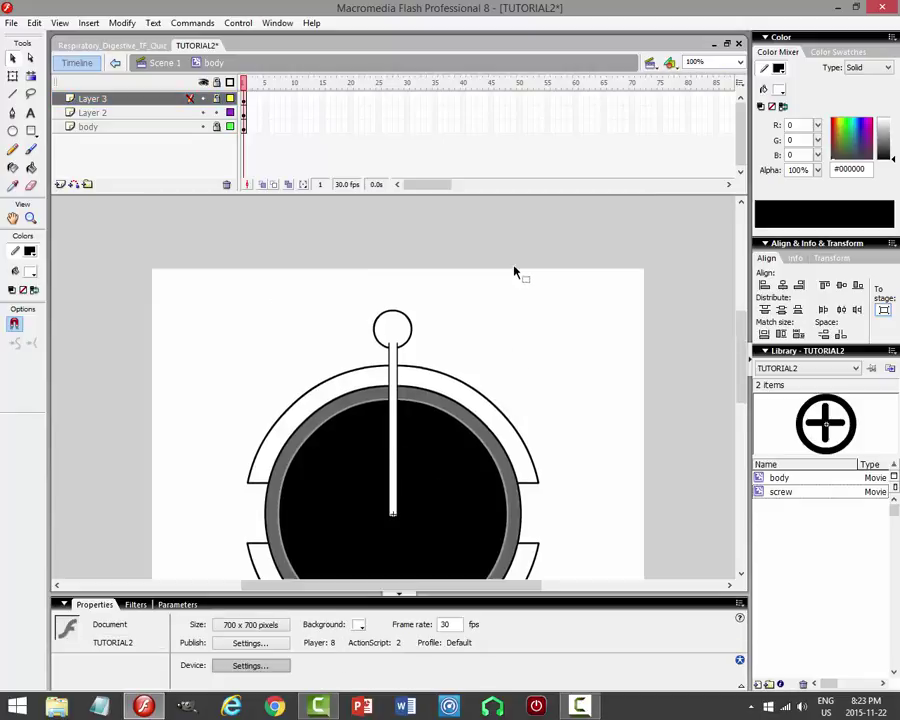
pyautogui.click(208, 99)
pyautogui.click(402, 368)
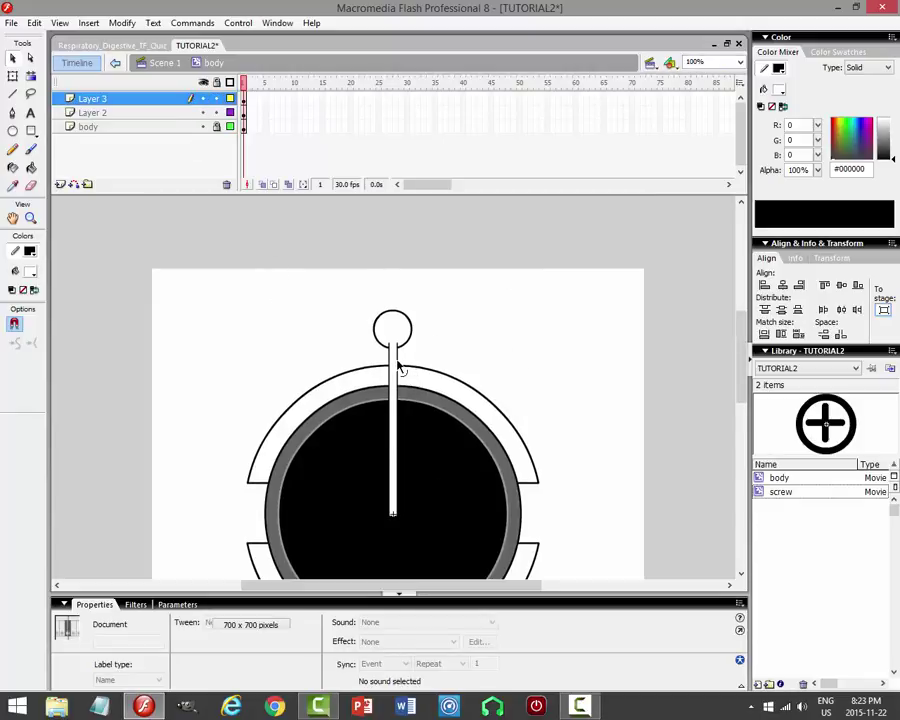
pyautogui.doubleClick(398, 367)
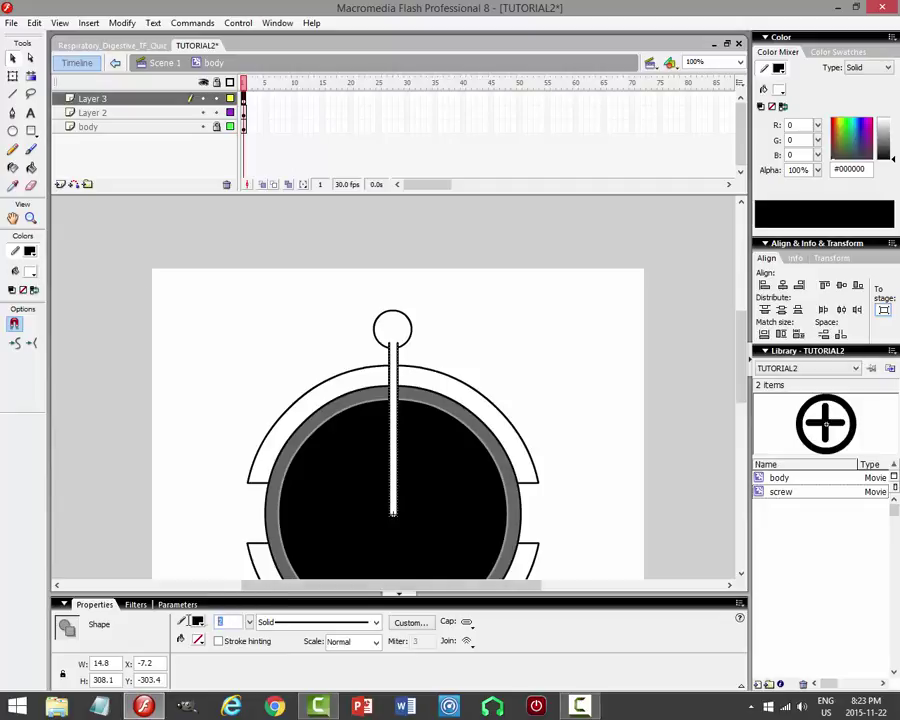
pyautogui.click(506, 346)
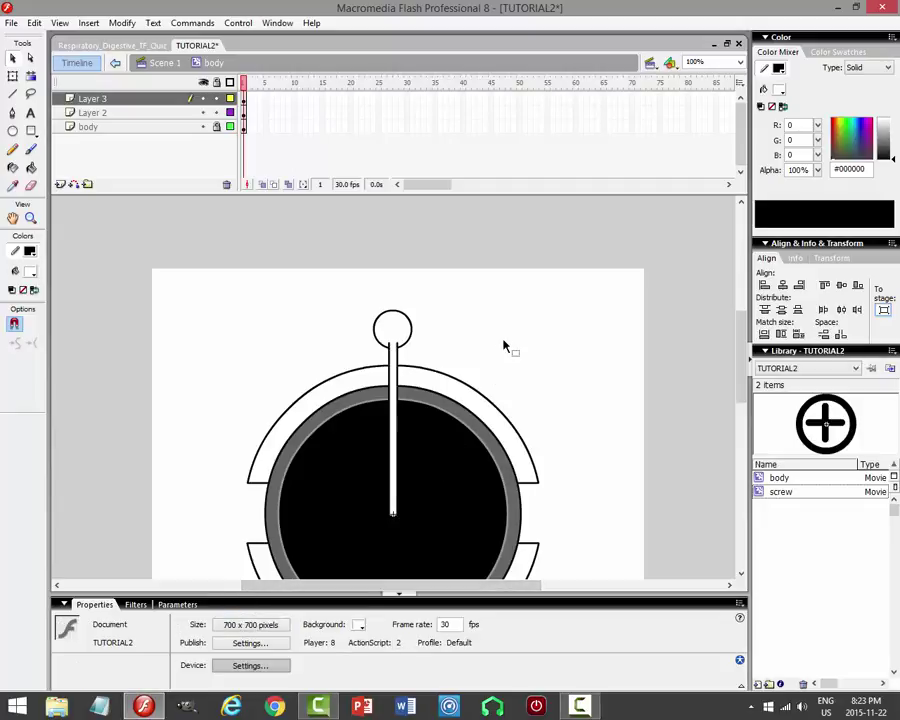
# Trim the remaining stem tip inside the circle so the stem ends at the circle's lower edge.
pyautogui.click(740, 62)
pyautogui.click(690, 136)
pyautogui.scroll(5, 543, 305)
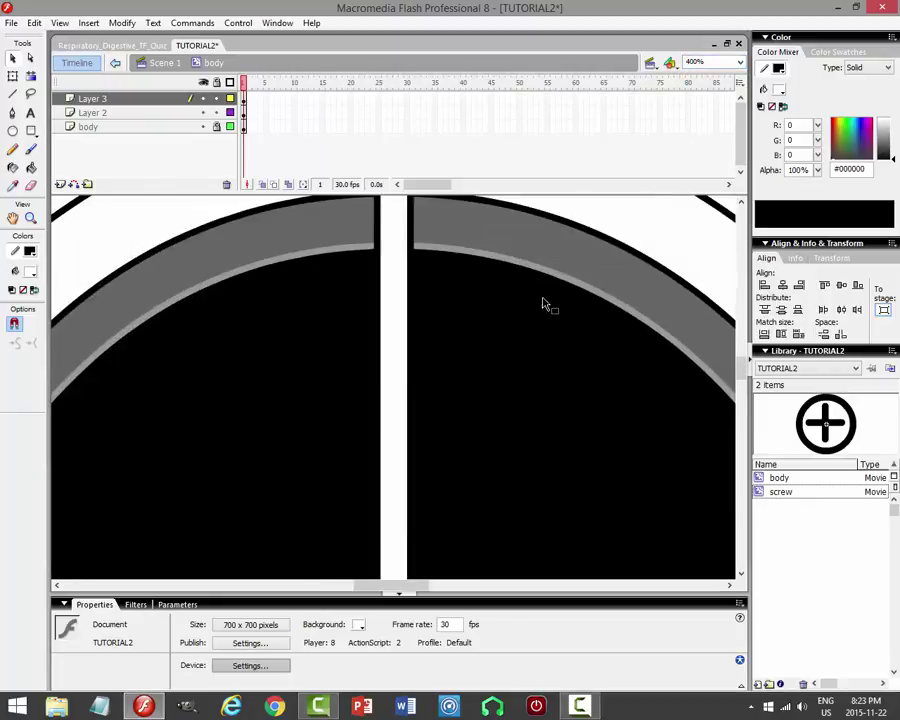
pyautogui.moveTo(378, 277); pyautogui.dragTo(413, 291)
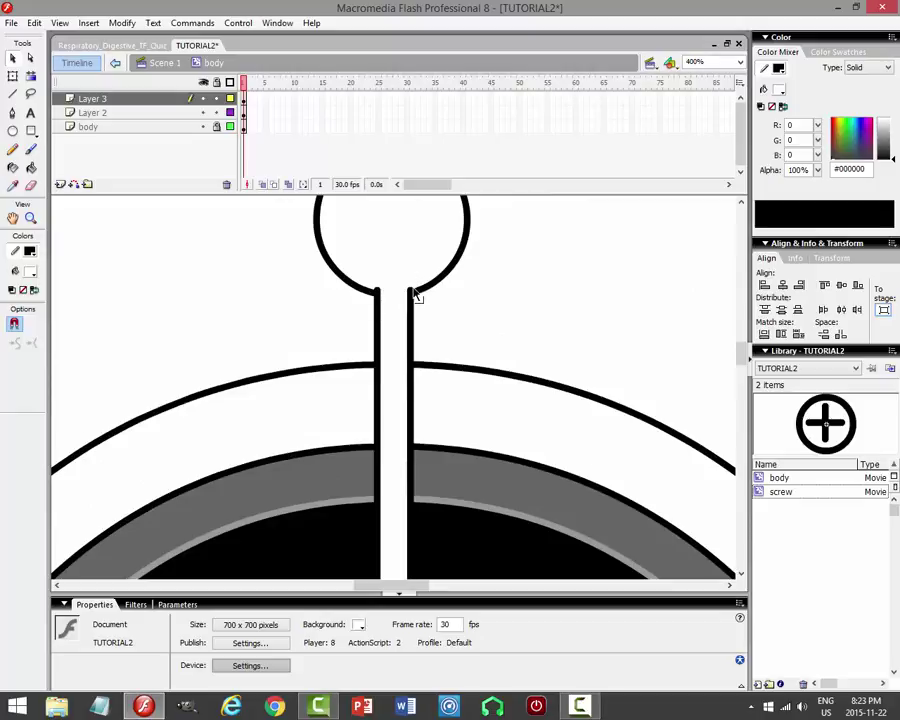
pyautogui.scroll(3, 614, 294)
pyautogui.scroll(-3, 610, 293)
pyautogui.click(740, 62)
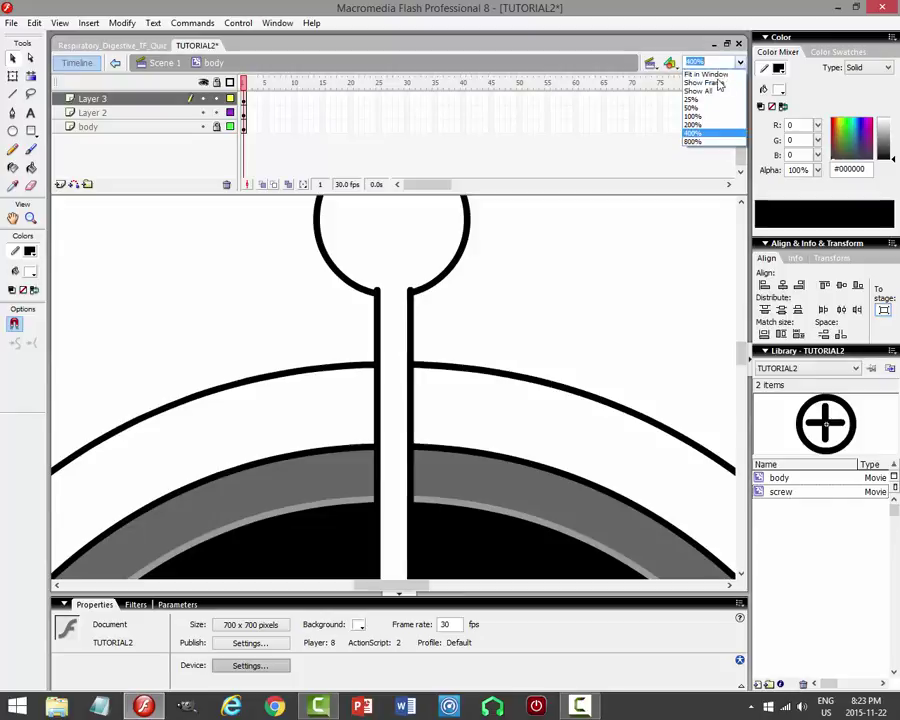
pyautogui.click(695, 117)
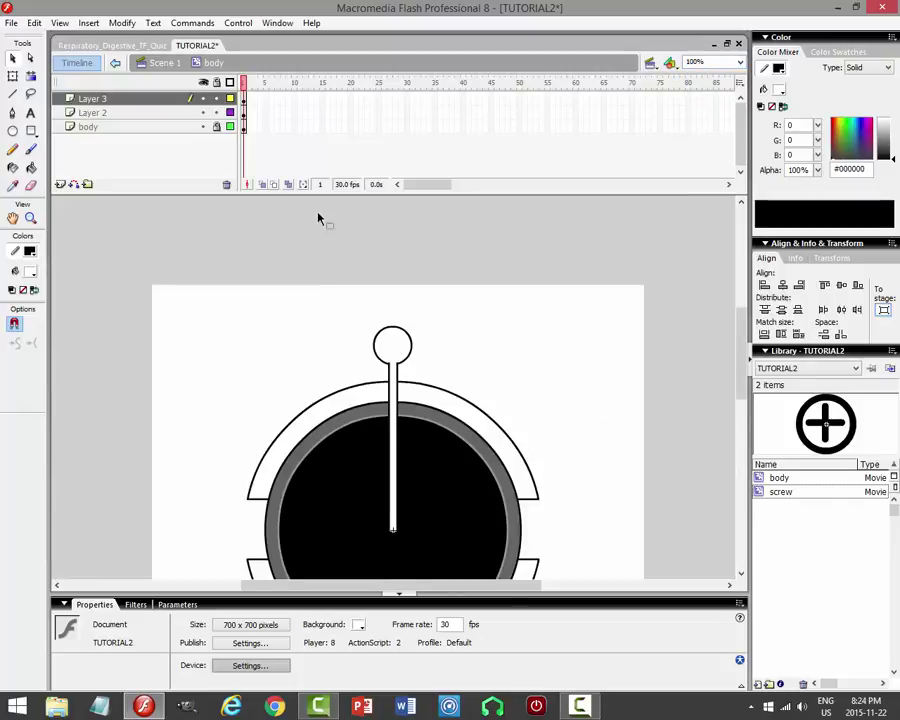
# Convert the stem on Layer 3 and the circle on Layer 2 together into a movie clip symbol named ball.
pyautogui.click(172, 103)
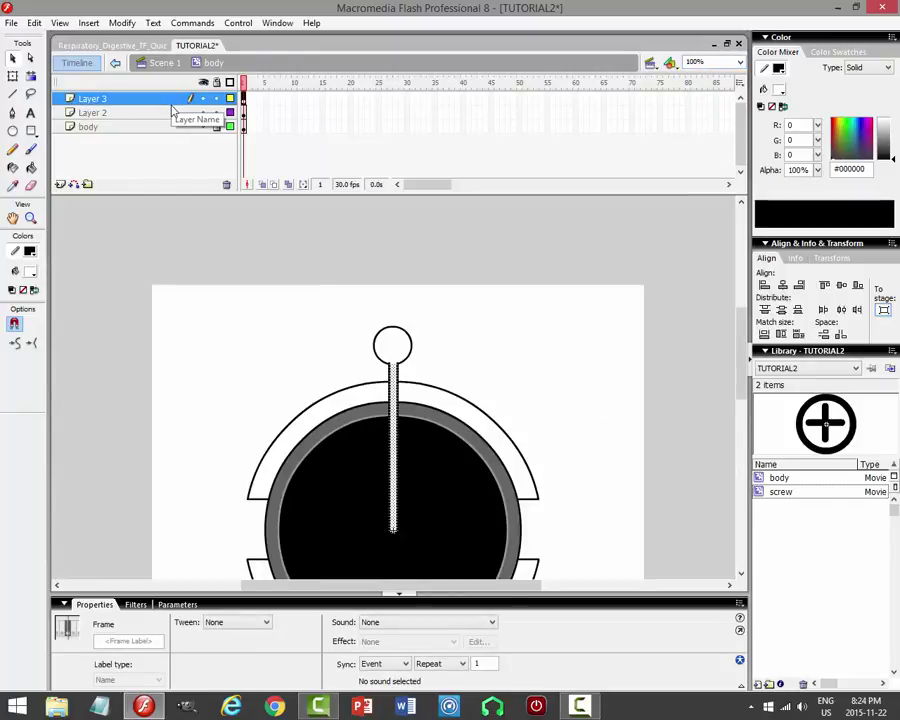
pyautogui.keyDown('shift'); pyautogui.click(162, 113); pyautogui.keyUp('shift')
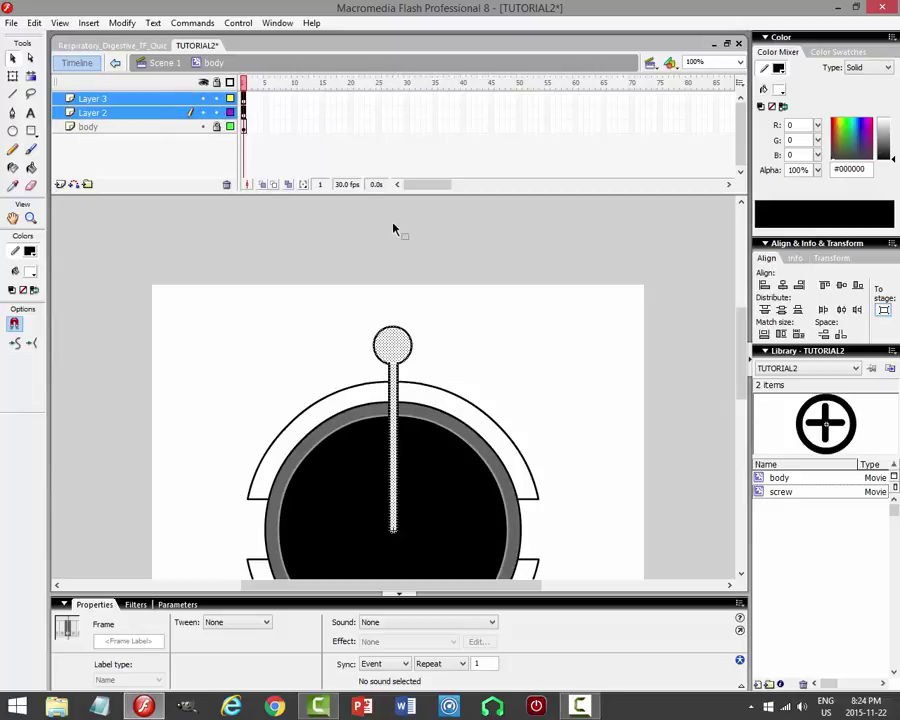
pyautogui.click(122, 23)
pyautogui.click(110, 58)
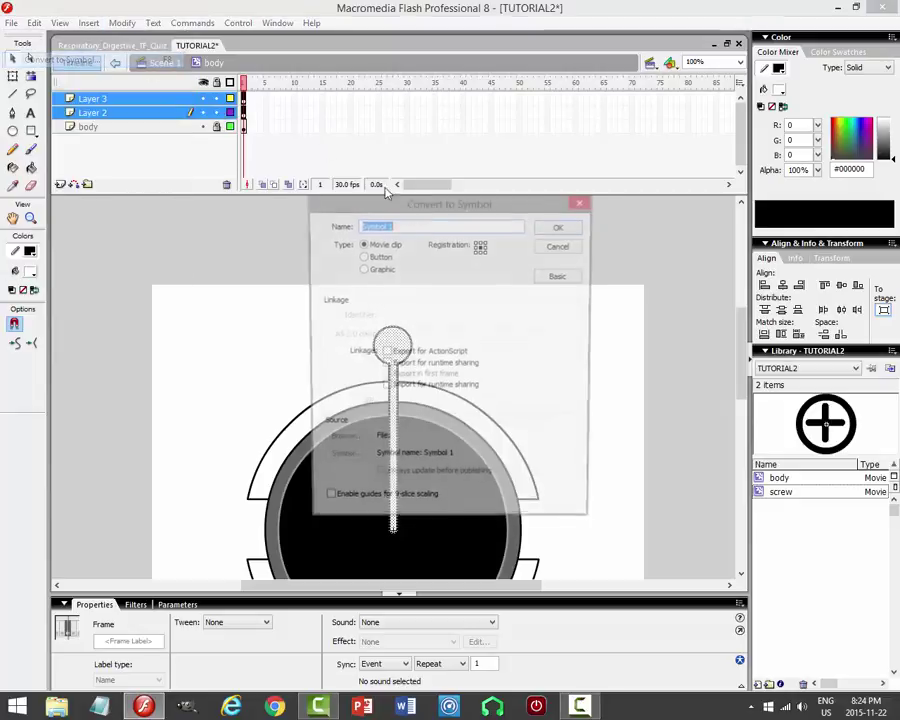
pyautogui.write('ball')
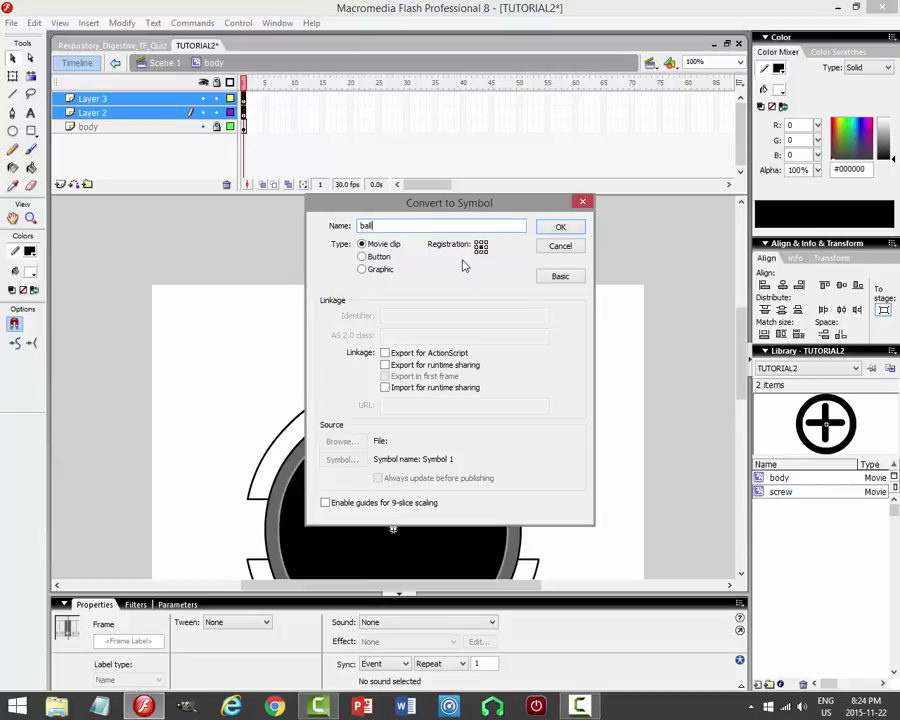
pyautogui.press('Return')
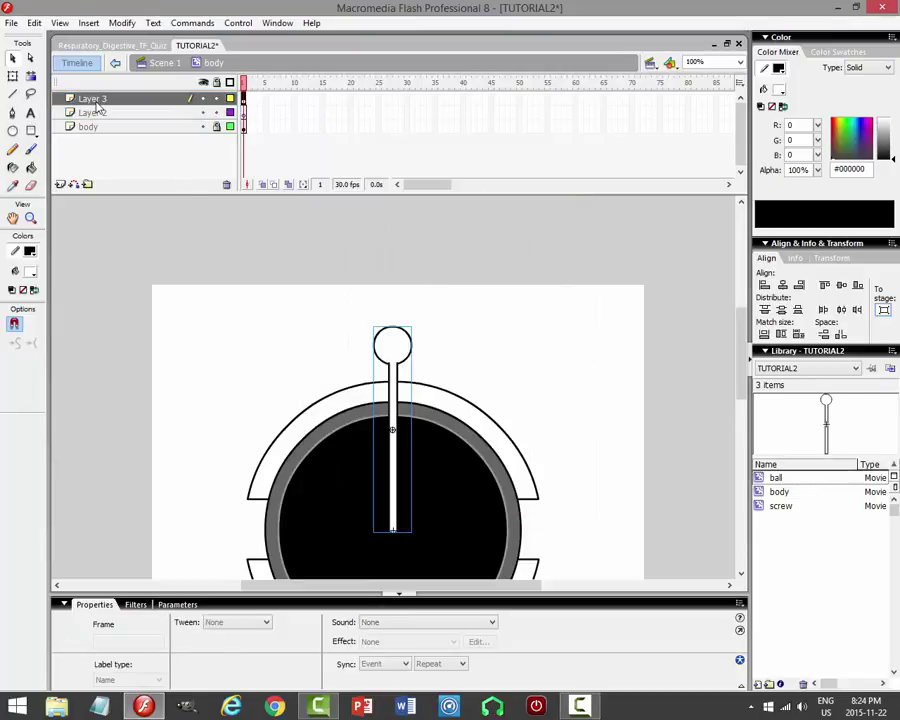
# Rename Layer 3 as ball and delete the empty Layer 2.
pyautogui.doubleClick(95, 100)
pyautogui.write('ball')
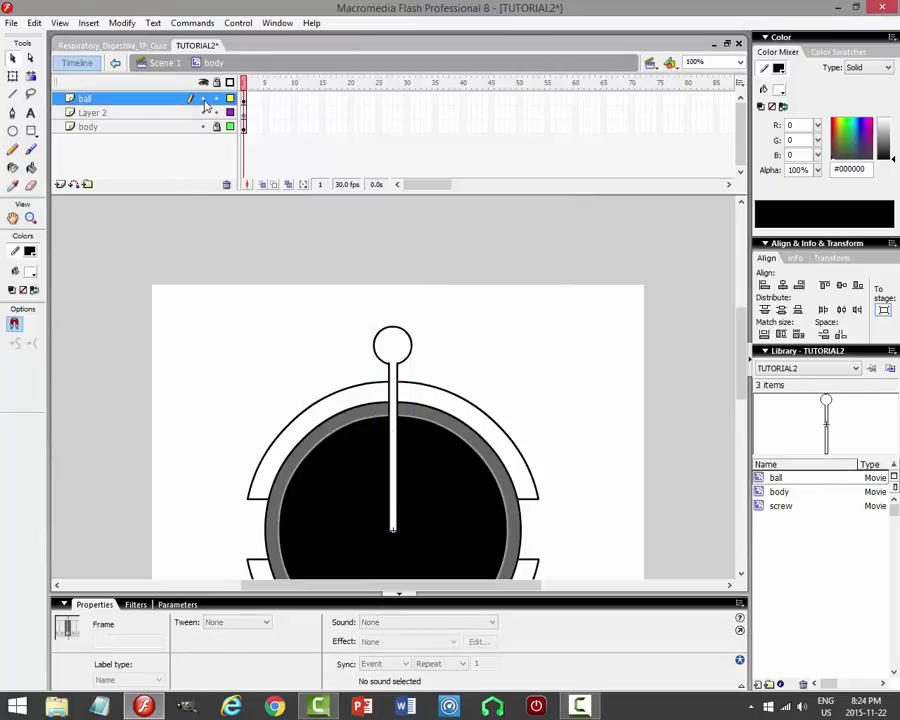
pyautogui.click(184, 112)
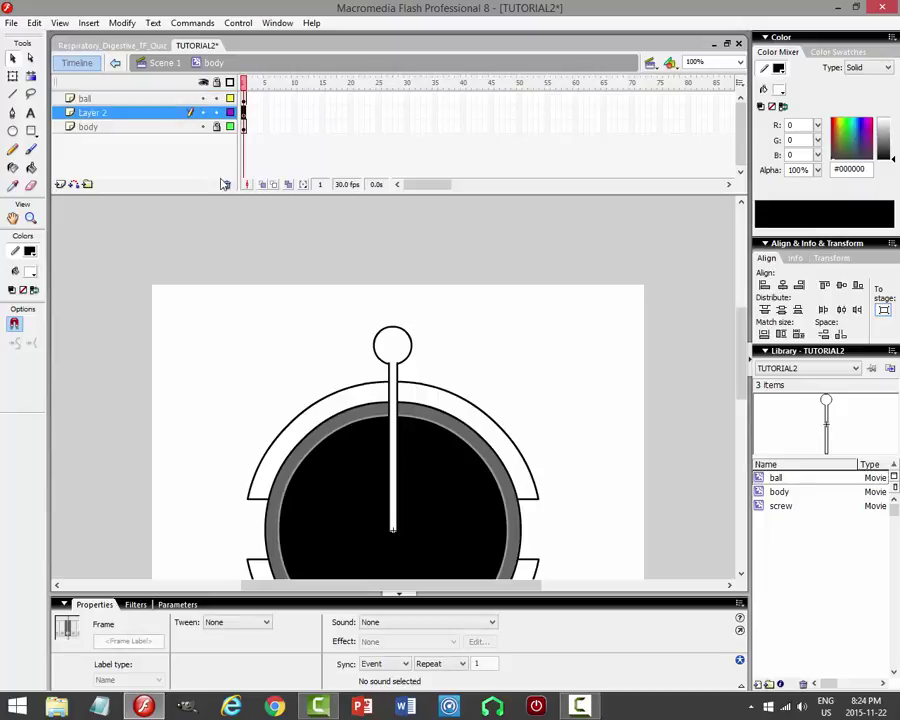
pyautogui.click(226, 184)
# Open the ball symbol on the body for editing.
pyautogui.click(388, 349)
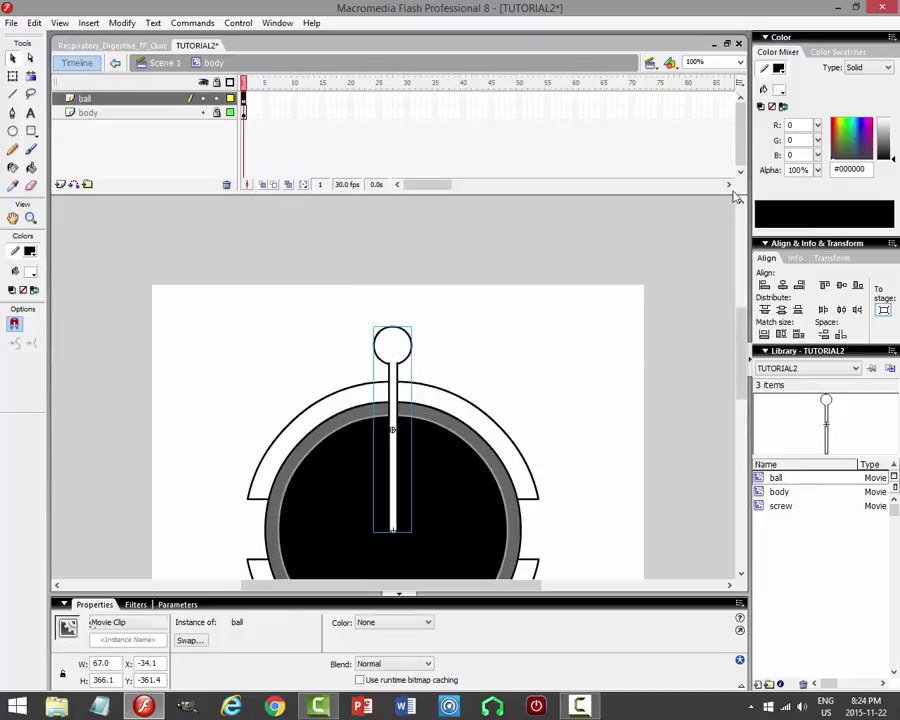
pyautogui.moveTo(740, 370); pyautogui.dragTo(742, 390)
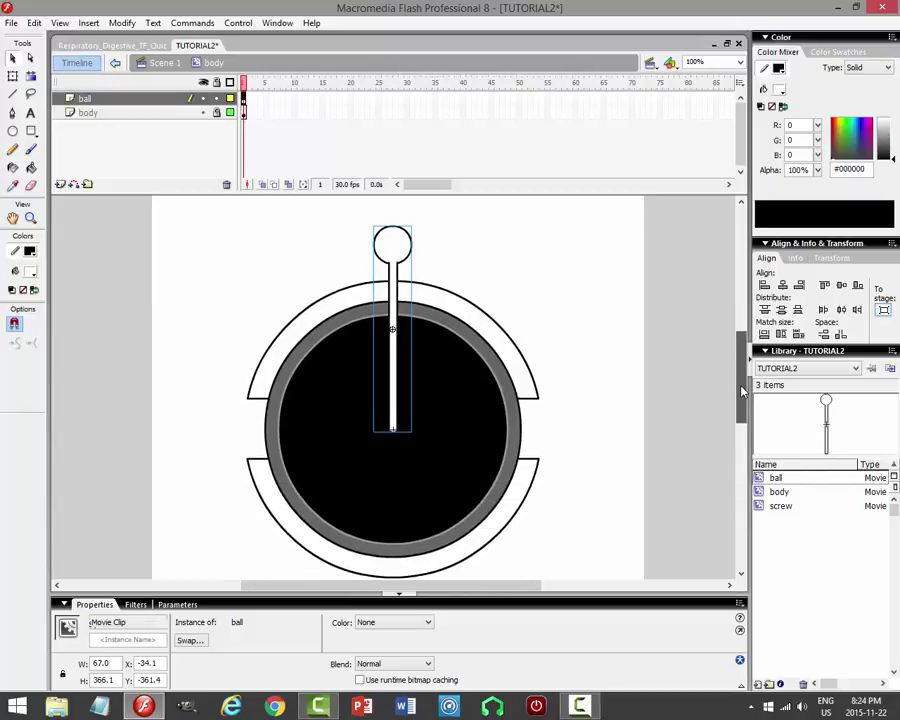
pyautogui.click(522, 298)
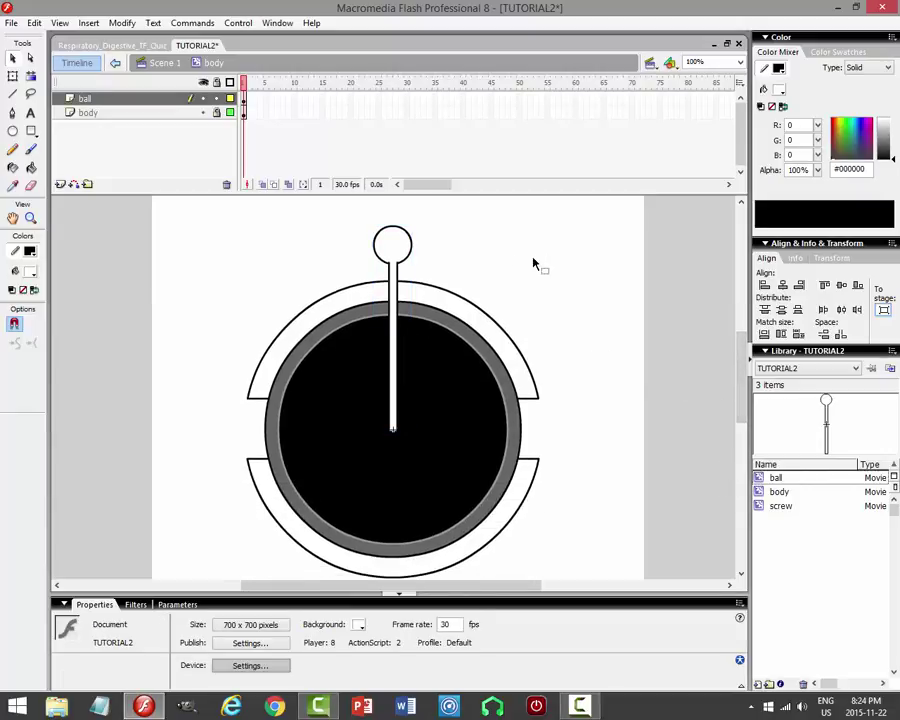
pyautogui.doubleClick(393, 247)
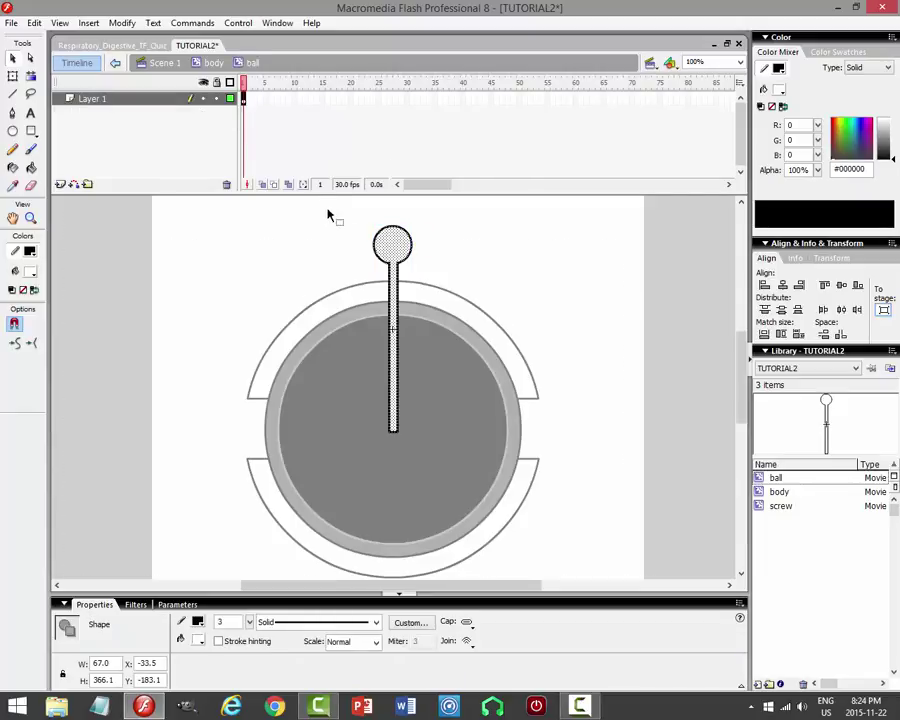
# Lock Layer 1 of the ball symbol and rename it ball.
pyautogui.click(229, 126)
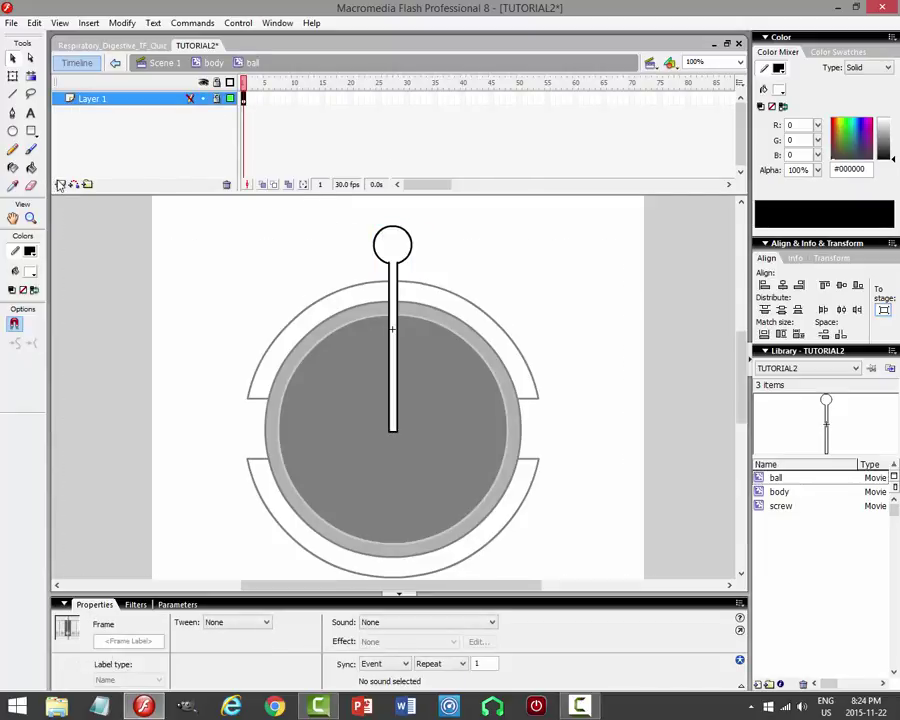
pyautogui.doubleClick(112, 99)
pyautogui.write('ball')
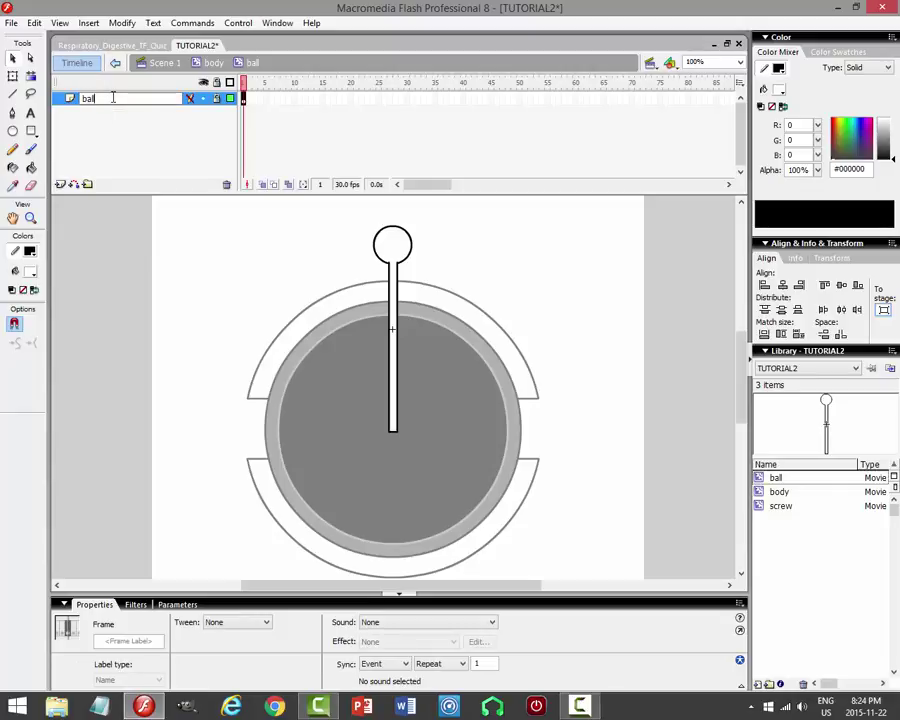
pyautogui.press('Return')
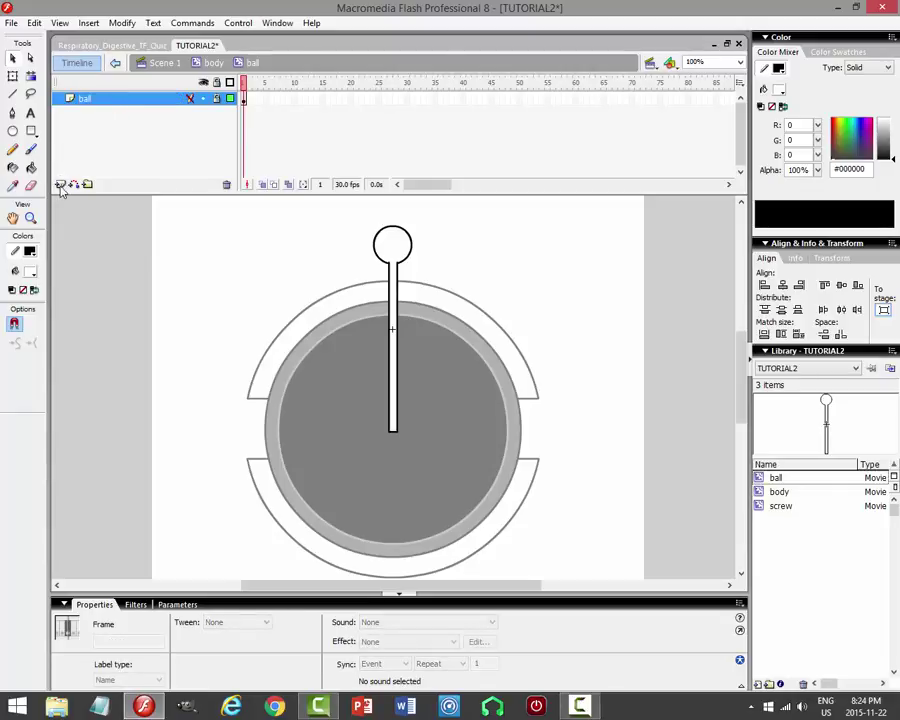
# Add a new layer above the ball layer and name it dirt.
pyautogui.click(60, 185)
pyautogui.doubleClick(103, 99)
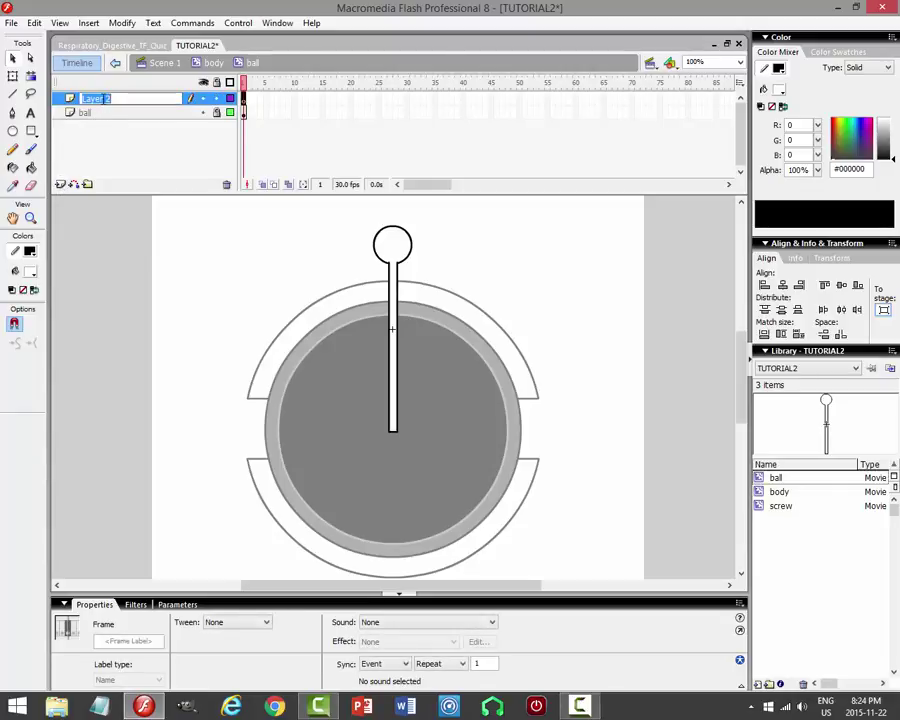
pyautogui.write('dirt')
pyautogui.press('Return')
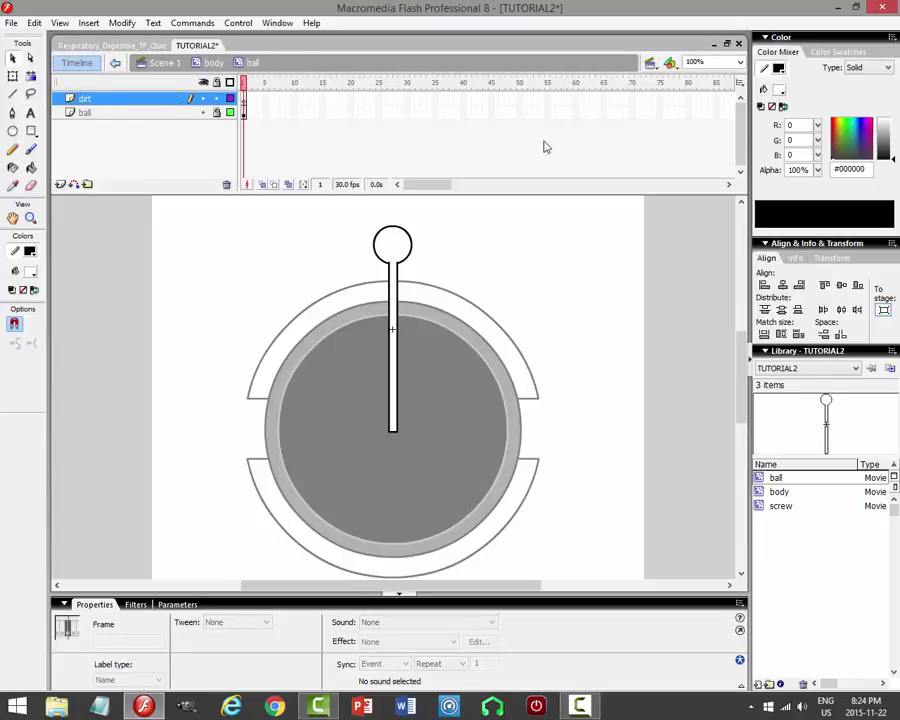
# Paint scattered small black specks and short strokes inside the ball's round head with the Brush tool's smallest size on the dirt layer.
pyautogui.click(740, 62)
pyautogui.click(716, 124)
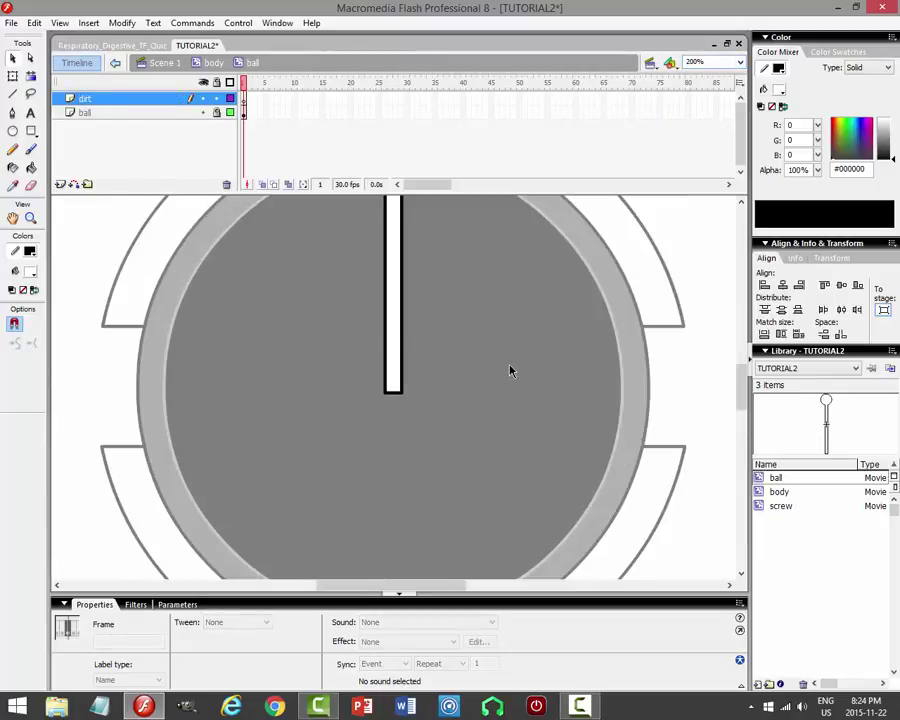
pyautogui.click(732, 384)
pyautogui.scroll(5, 732, 384)
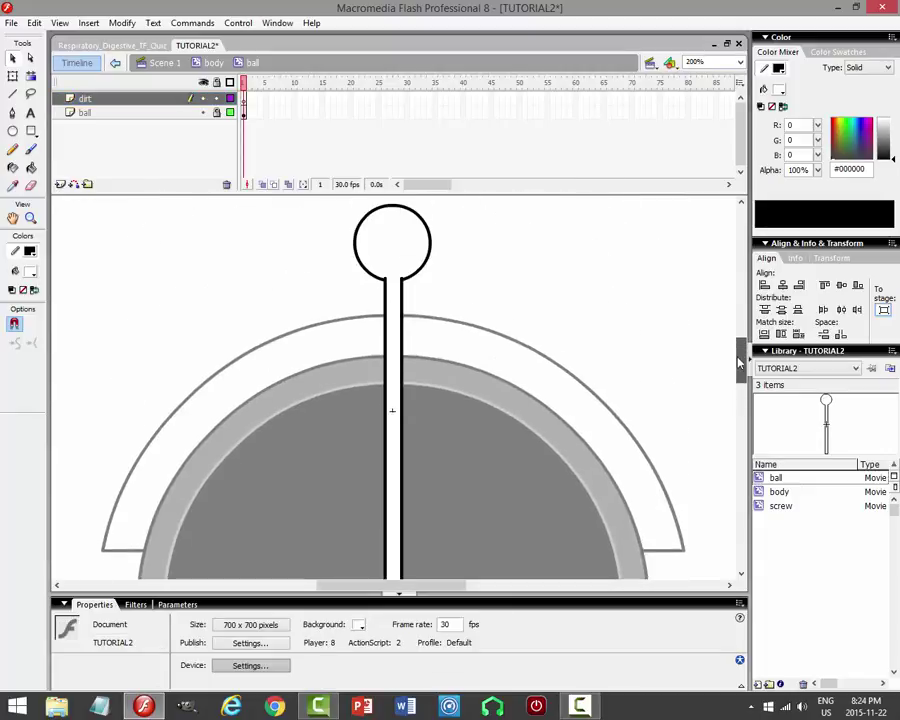
pyautogui.click(30, 149)
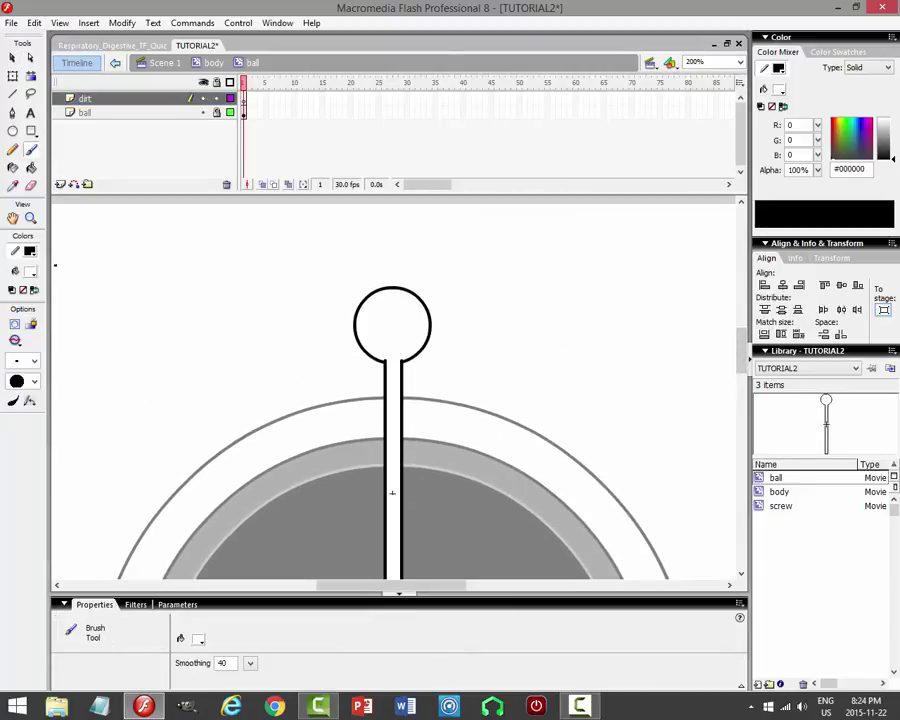
pyautogui.click(35, 255)
pyautogui.click(15, 310)
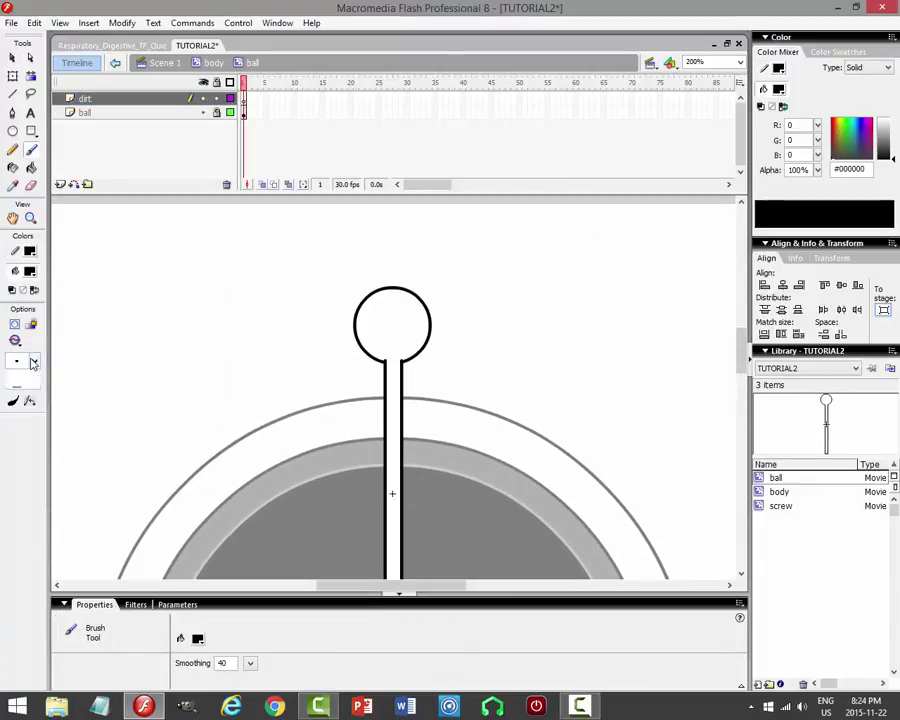
pyautogui.click(25, 361)
pyautogui.click(15, 374)
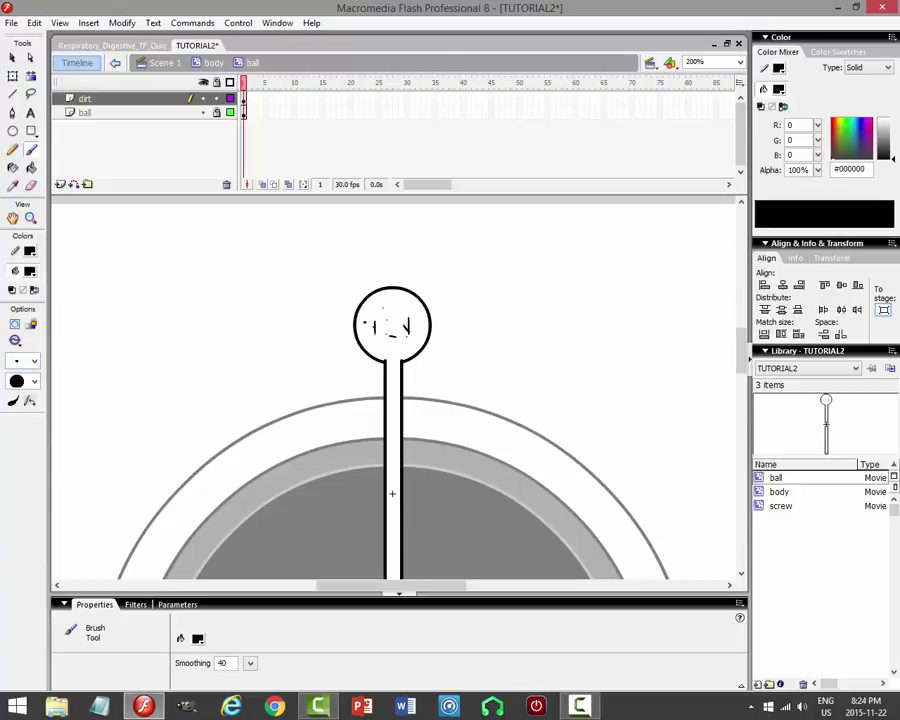
pyautogui.moveTo(366, 322); pyautogui.dragTo(375, 333)
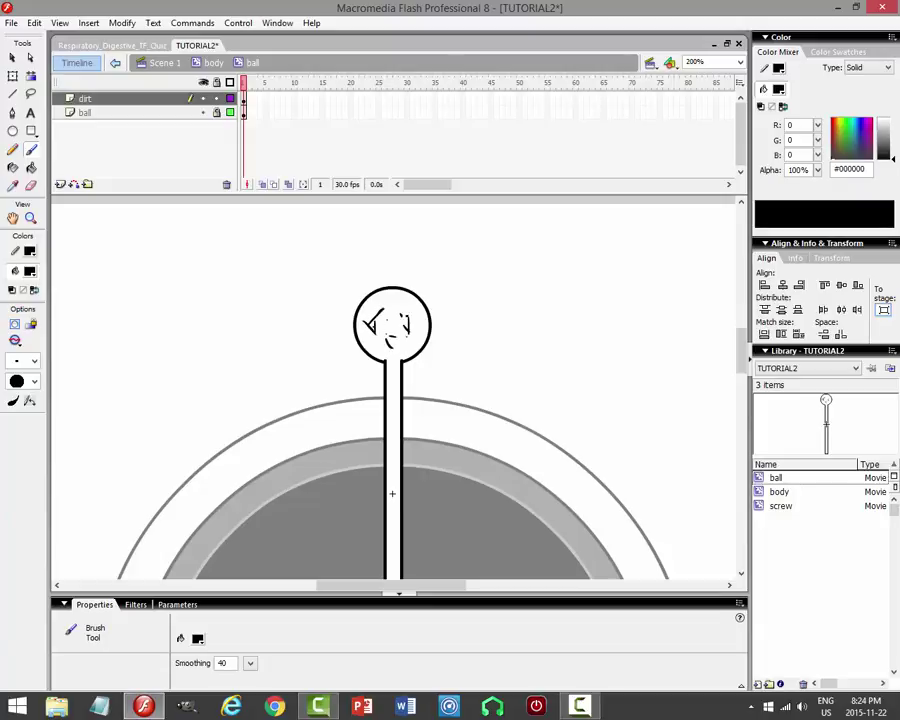
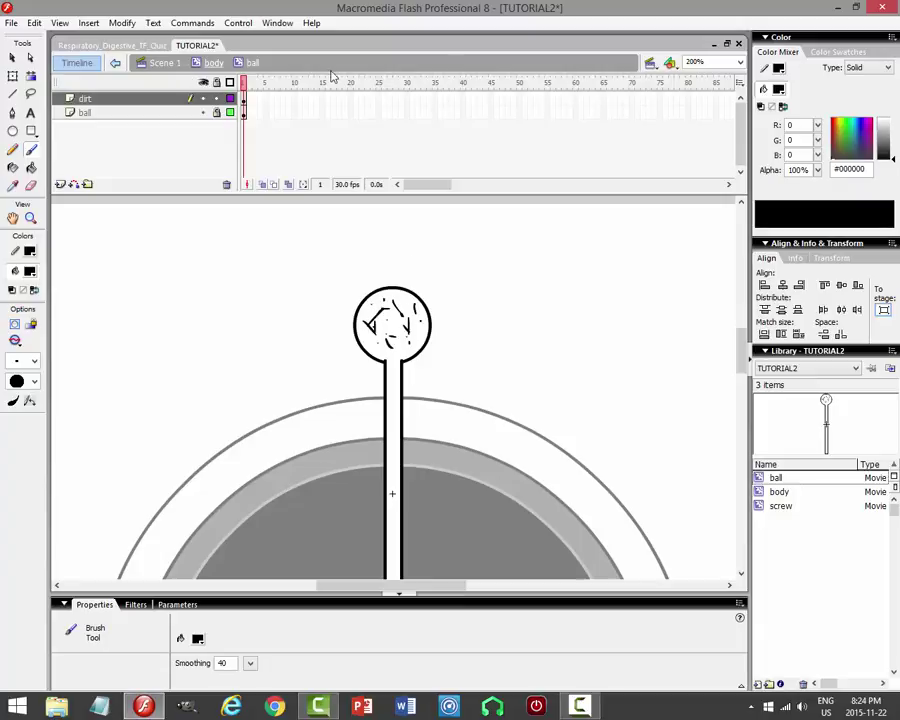
# Test the movie to check the speckled ball on the device, and close the preview.
pyautogui.click(238, 22)
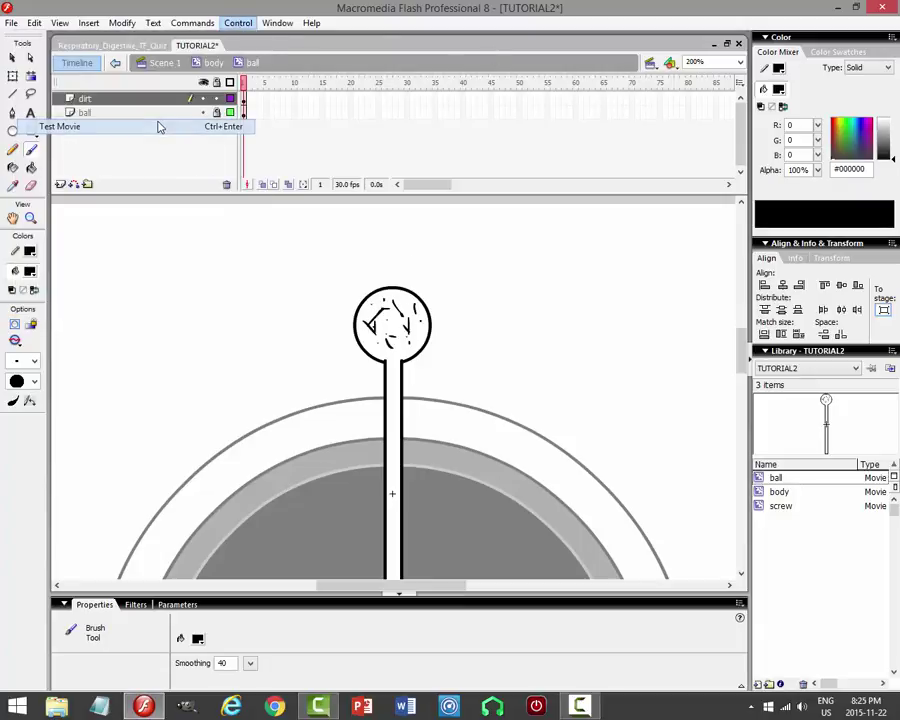
pyautogui.click(182, 124)
pyautogui.click(680, 91)
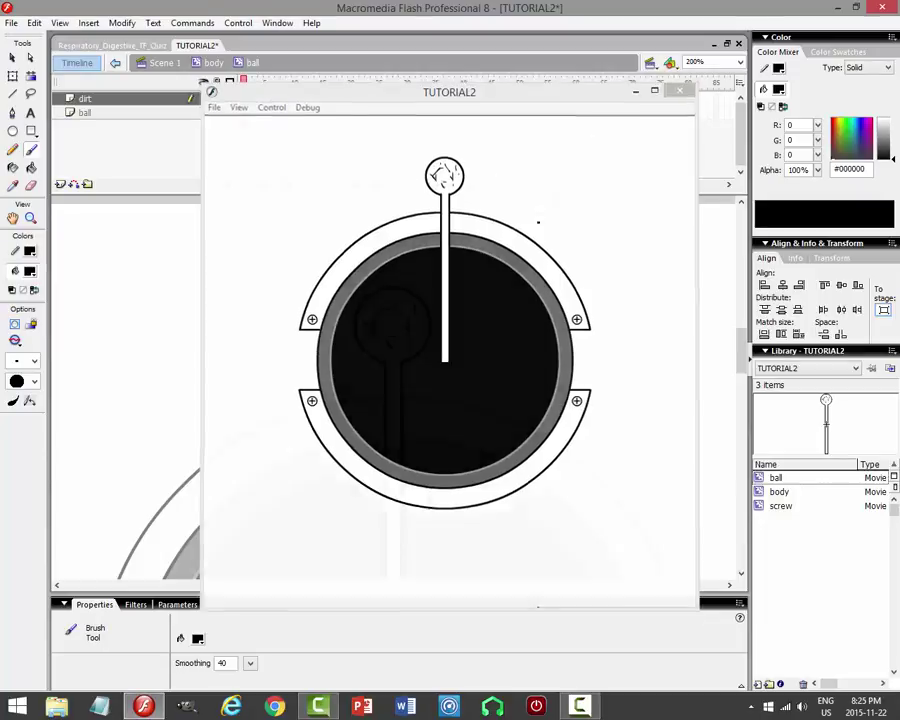
# Delete the angular black brush strokes on the left side of the ball's head.
pyautogui.click(12, 57)
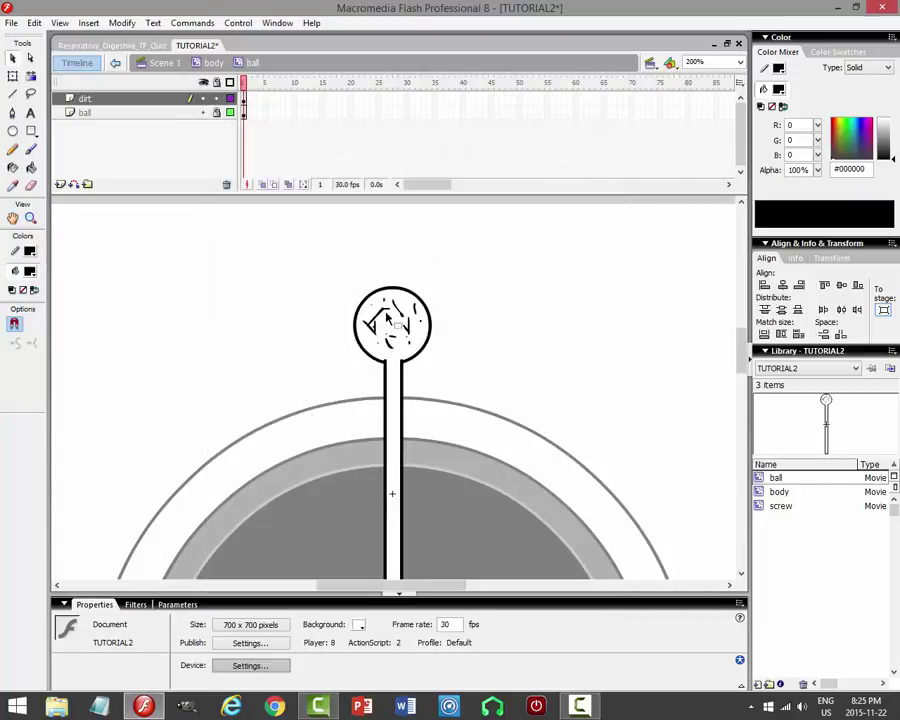
pyautogui.moveTo(280, 225); pyautogui.dragTo(455, 323)
pyautogui.click(455, 323)
pyautogui.click(30, 167)
pyautogui.click(30, 271)
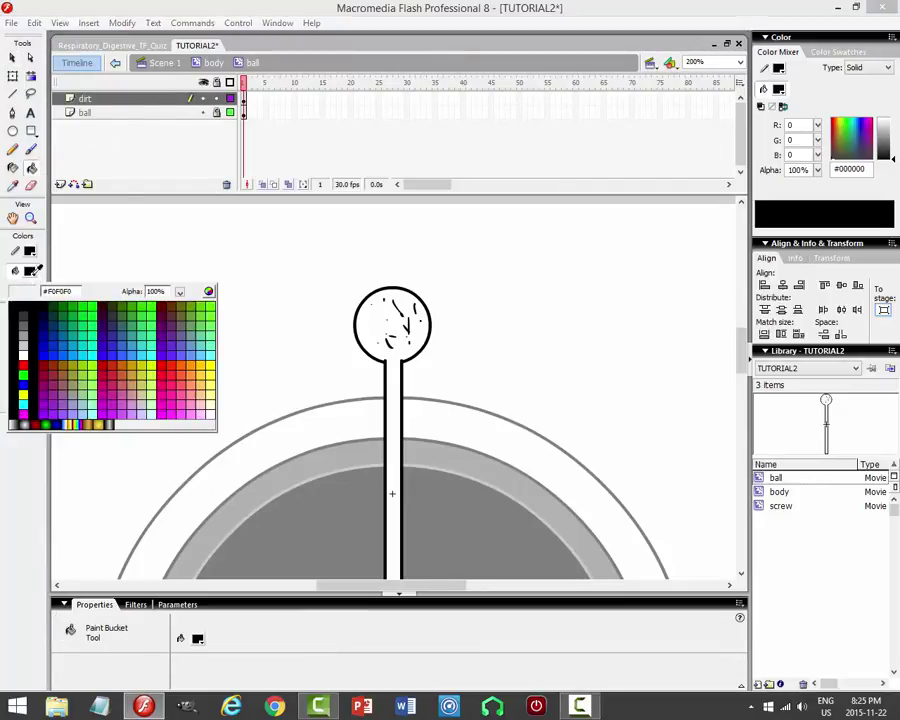
pyautogui.click(24, 354)
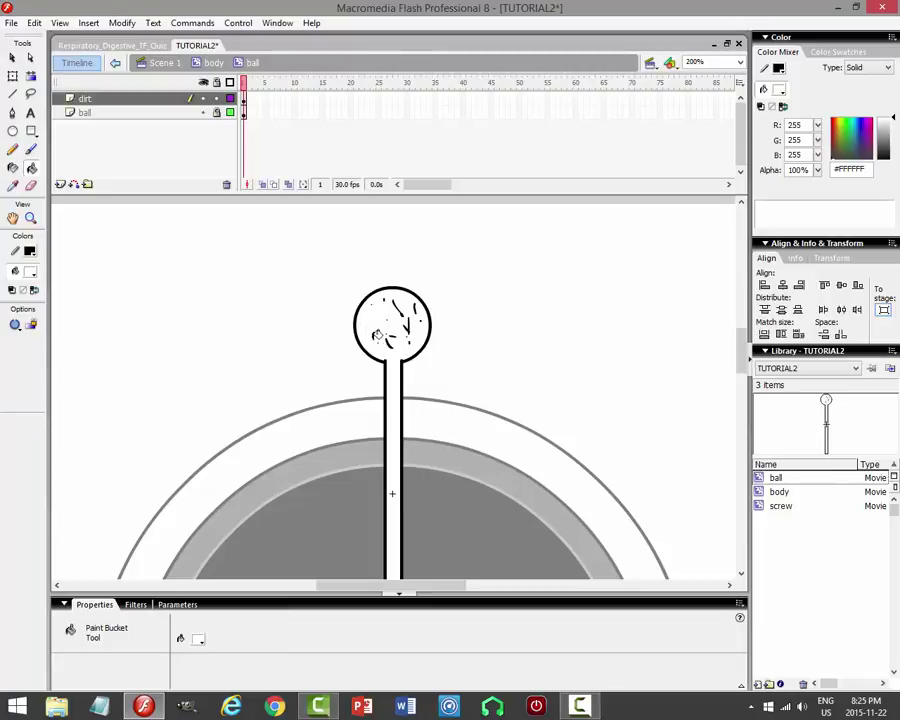
pyautogui.click(12, 57)
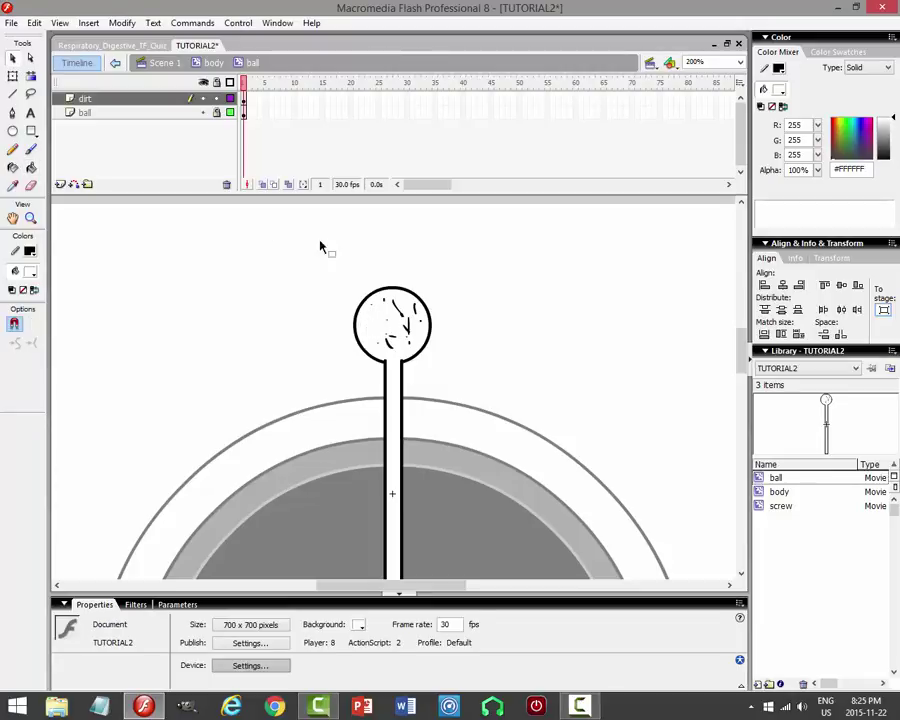
pyautogui.click(243, 112)
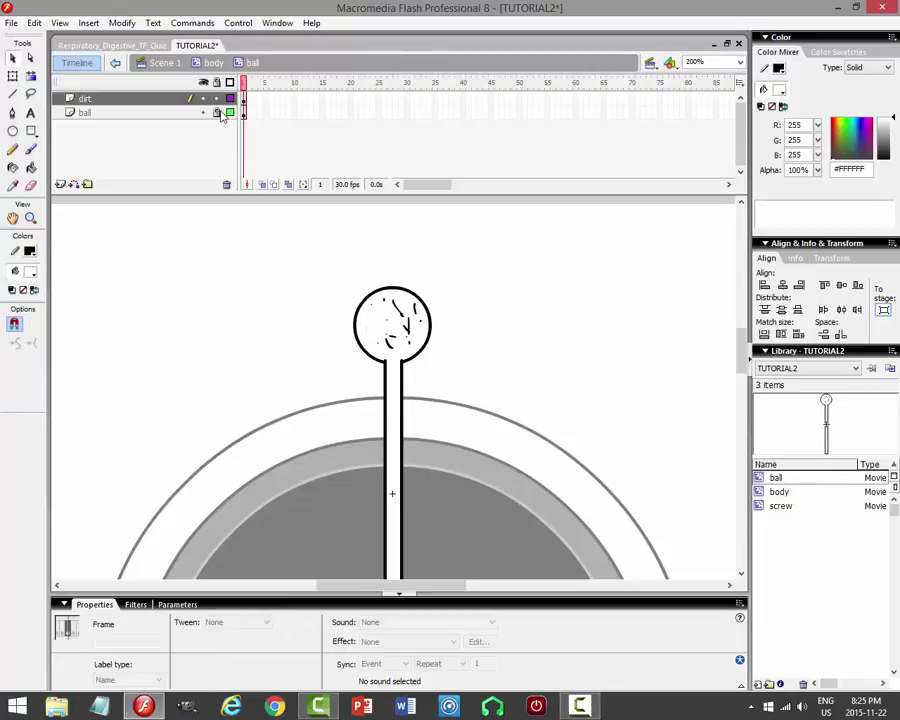
pyautogui.click(440, 275)
pyautogui.click(222, 113)
pyautogui.click(170, 98)
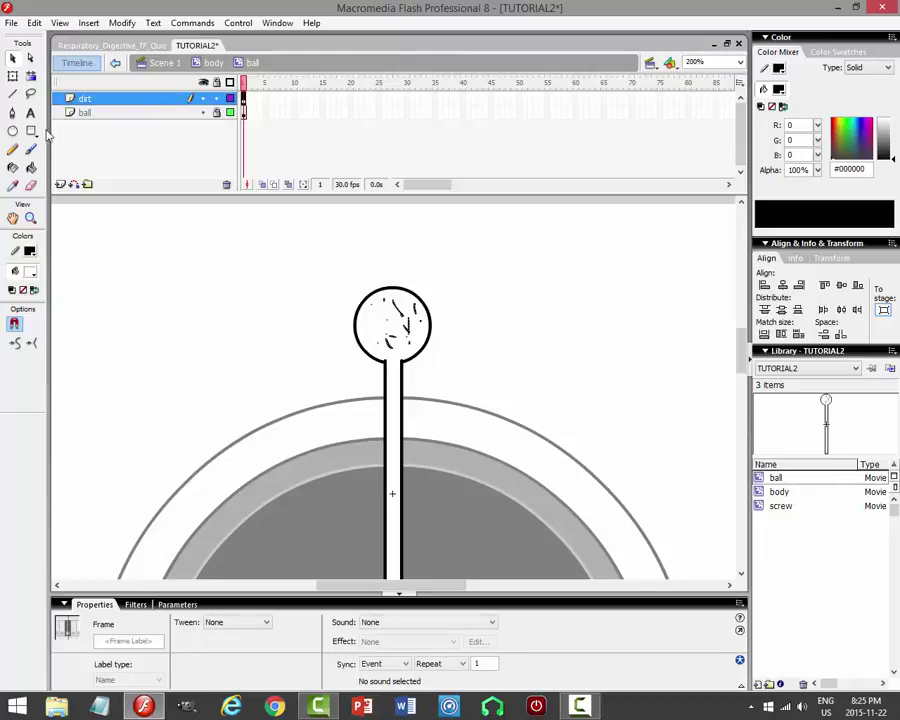
# Paint one larger black dot in the upper-left part of the ball's head on the dirt layer, using a bigger brush size.
pyautogui.click(14, 133)
pyautogui.click(30, 149)
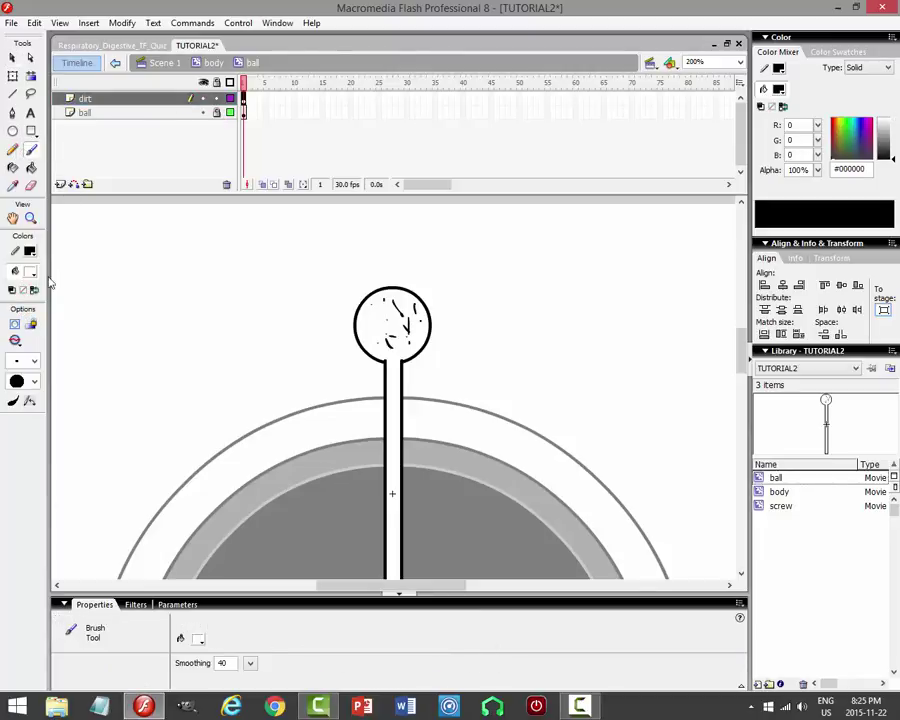
pyautogui.click(30, 253)
pyautogui.click(33, 257)
pyautogui.click(34, 360)
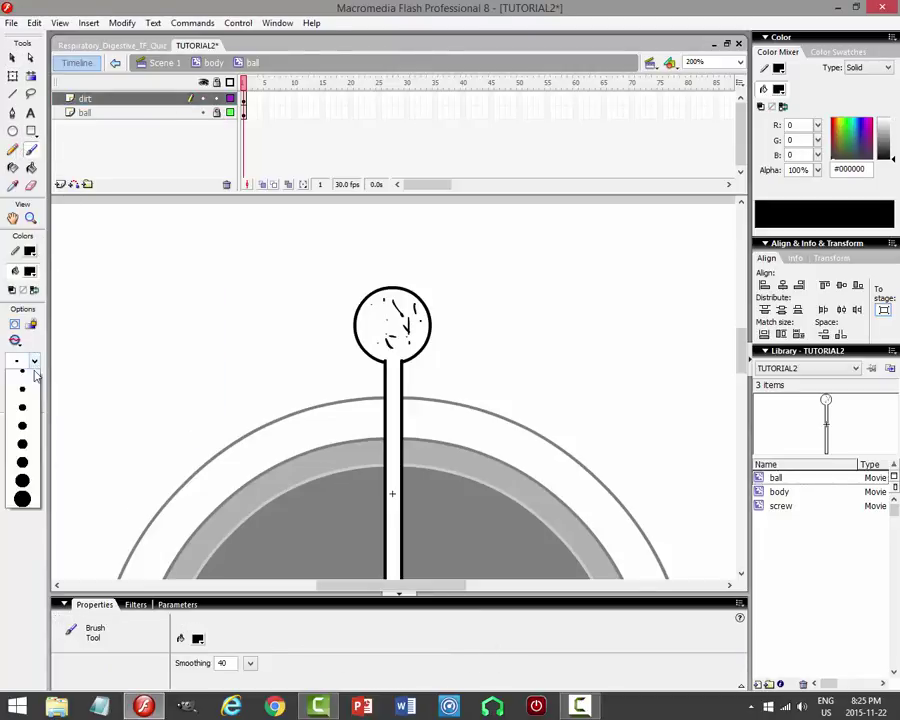
pyautogui.click(22, 470)
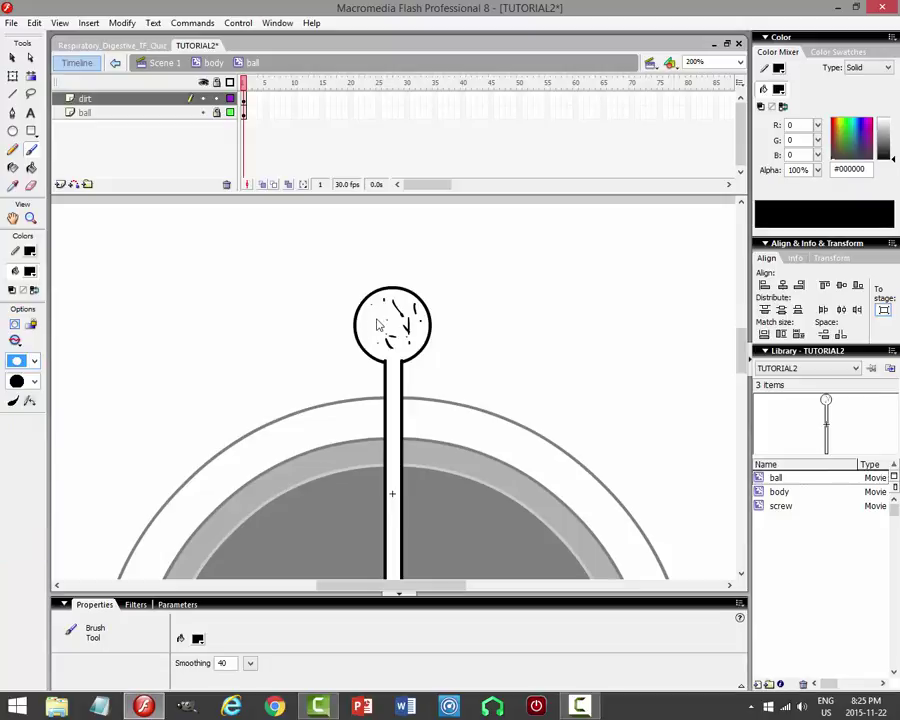
pyautogui.click(34, 381)
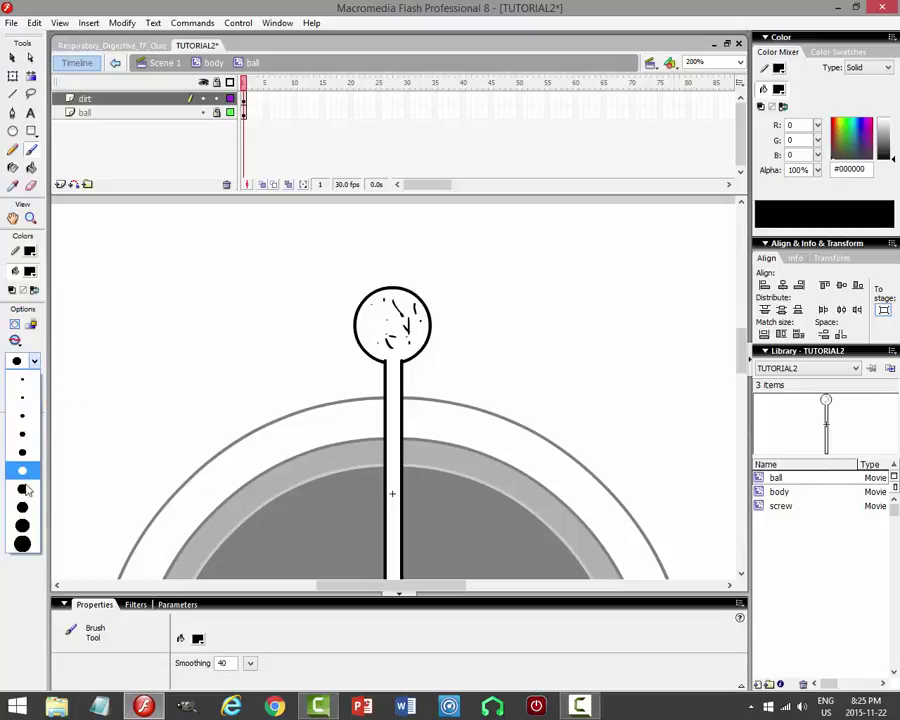
pyautogui.click(22, 464)
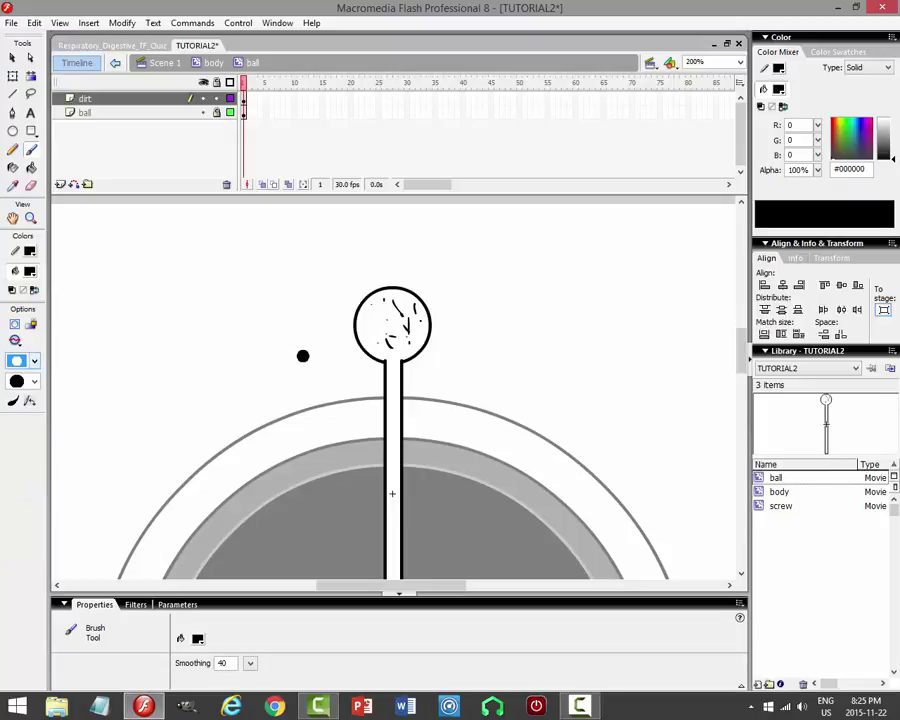
pyautogui.click(34, 362)
pyautogui.click(22, 498)
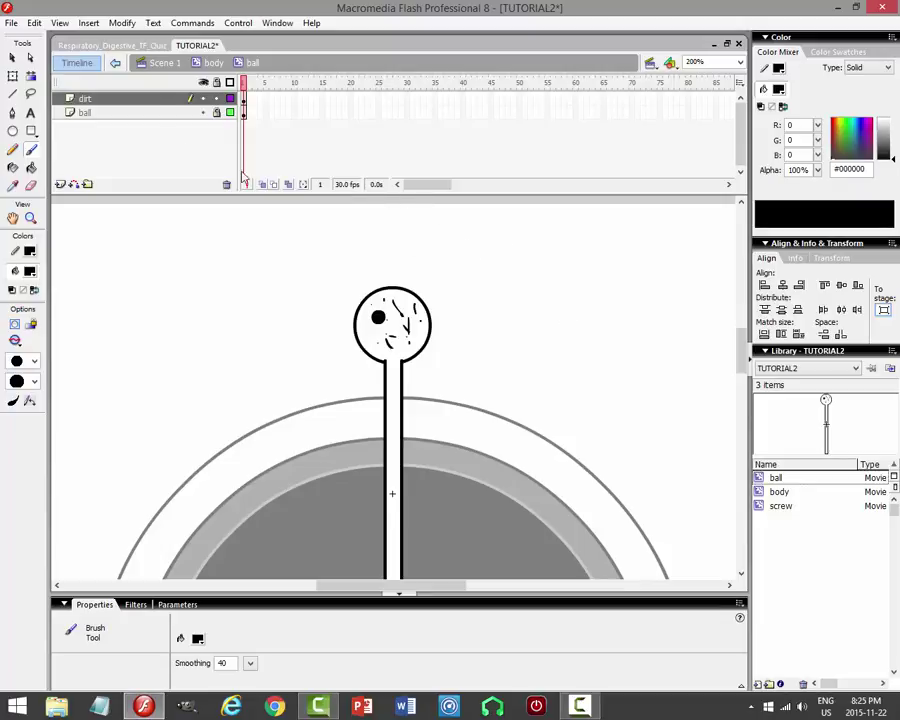
# Lock the dirt layer and save the document.
pyautogui.click(14, 58)
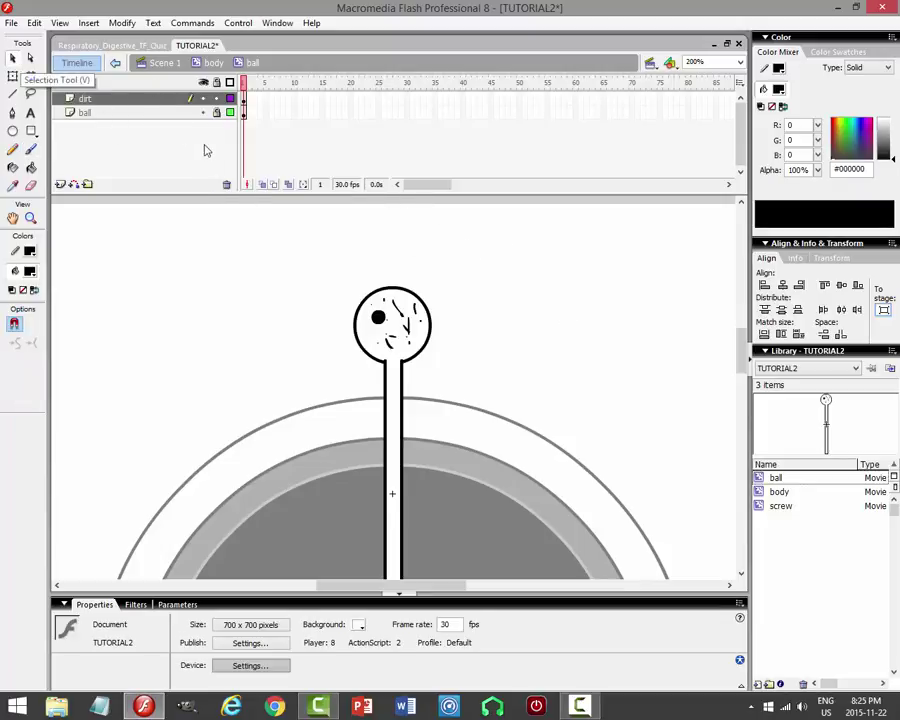
pyautogui.scroll(-2, 740, 350)
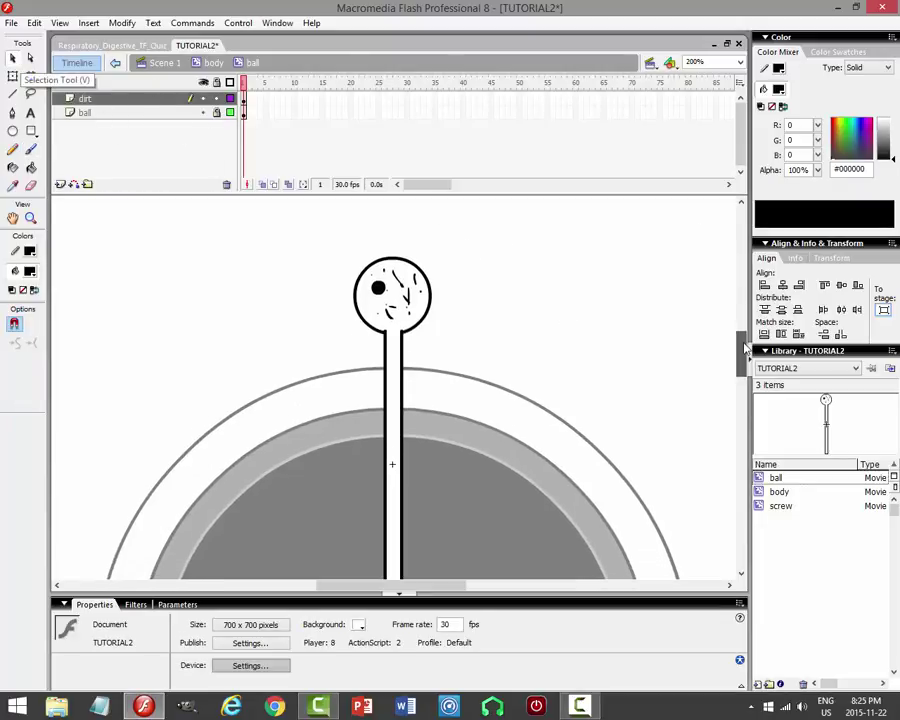
pyautogui.click(216, 98)
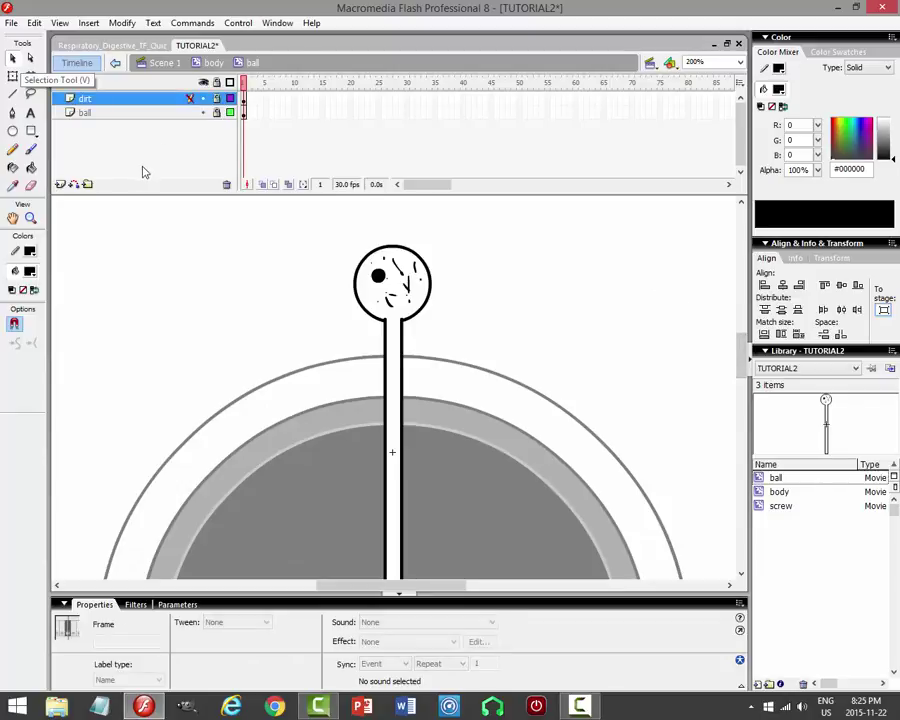
pyautogui.hotkey('ctrl', 's')
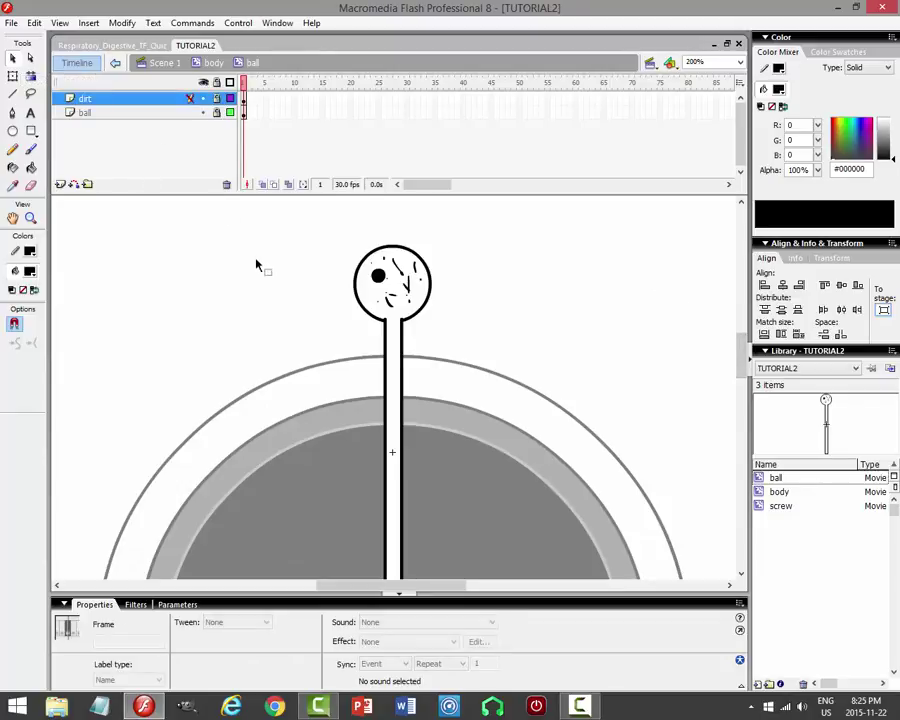
# On a new layer above dirt, draw a #999999 rounded rectangle about 38.8 by 13.8 px across the stem just below the ball's head.
pyautogui.click(60, 184)
pyautogui.click(31, 131)
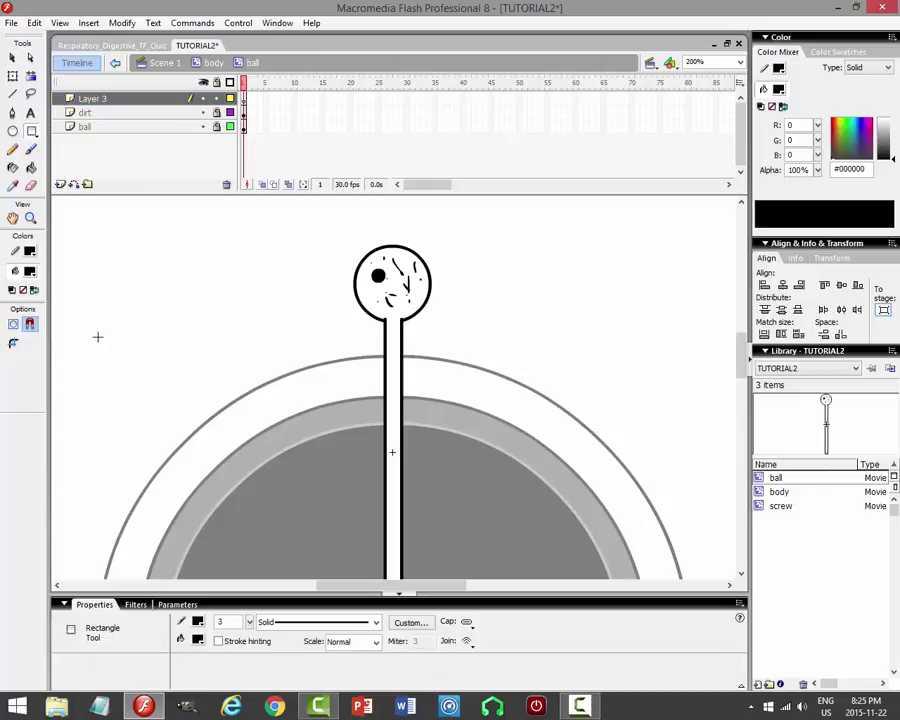
pyautogui.click(29, 323)
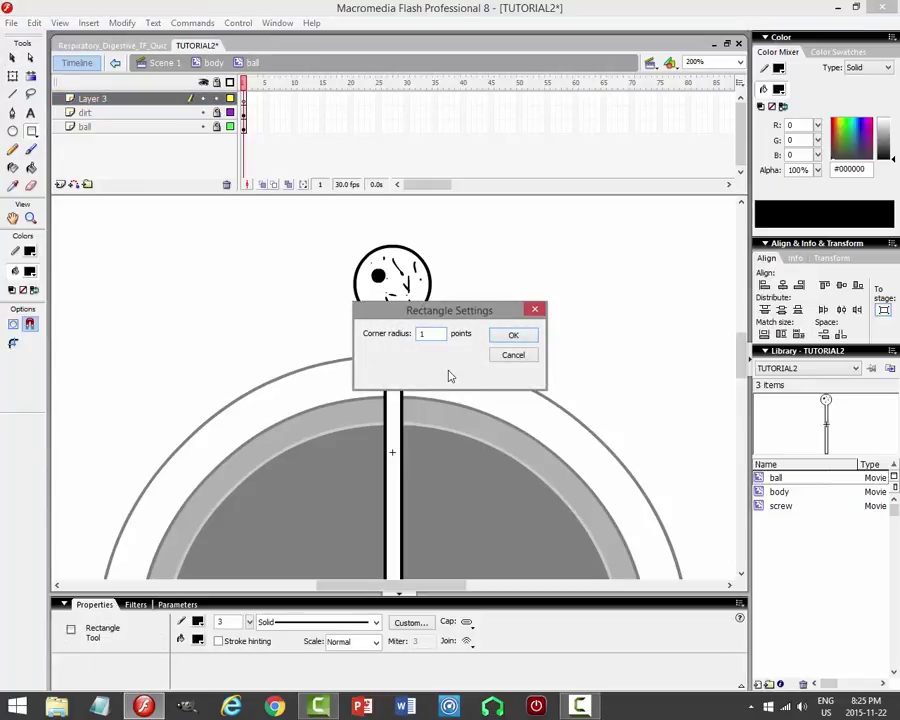
pyautogui.press('Return')
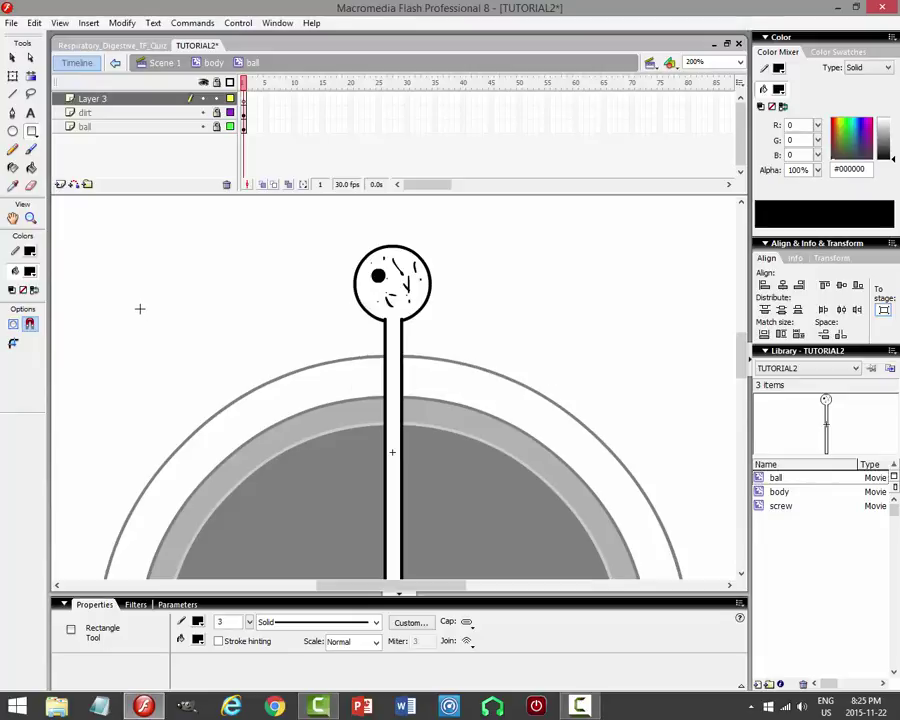
pyautogui.click(31, 279)
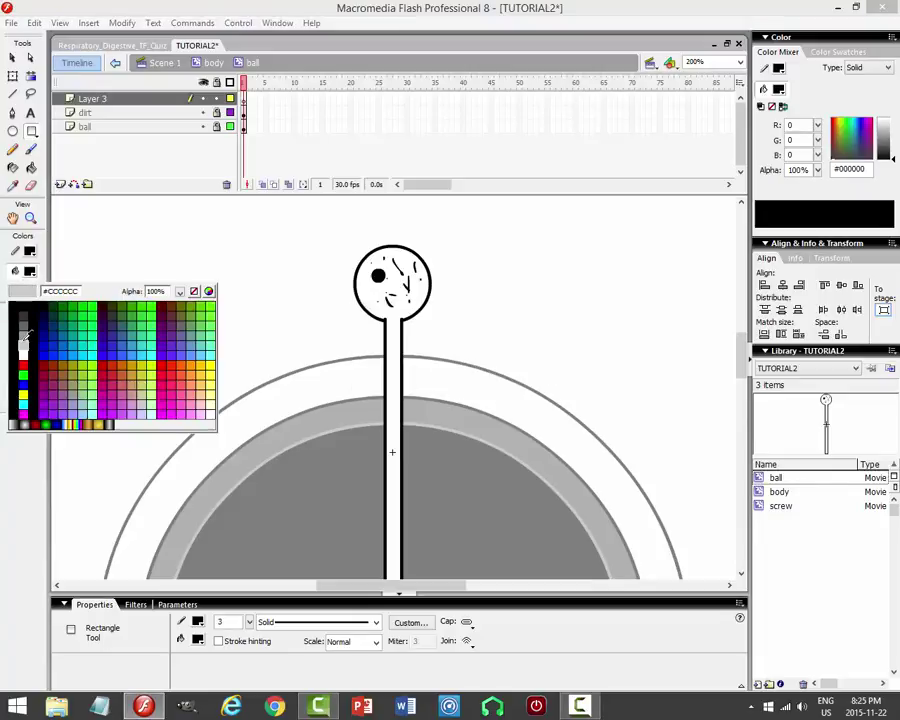
pyautogui.click(24, 340)
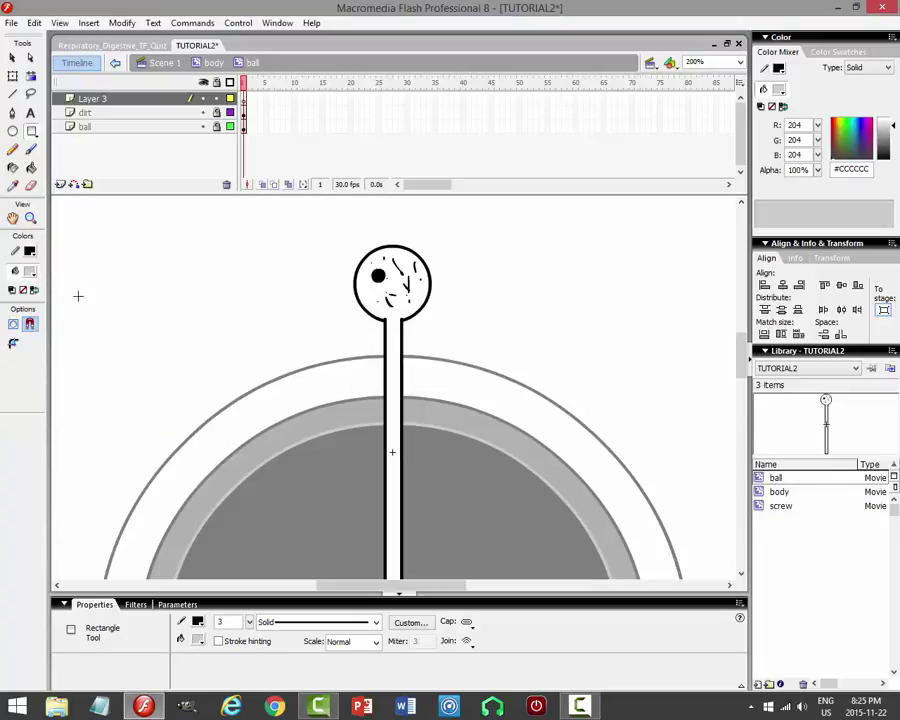
pyautogui.click(30, 271)
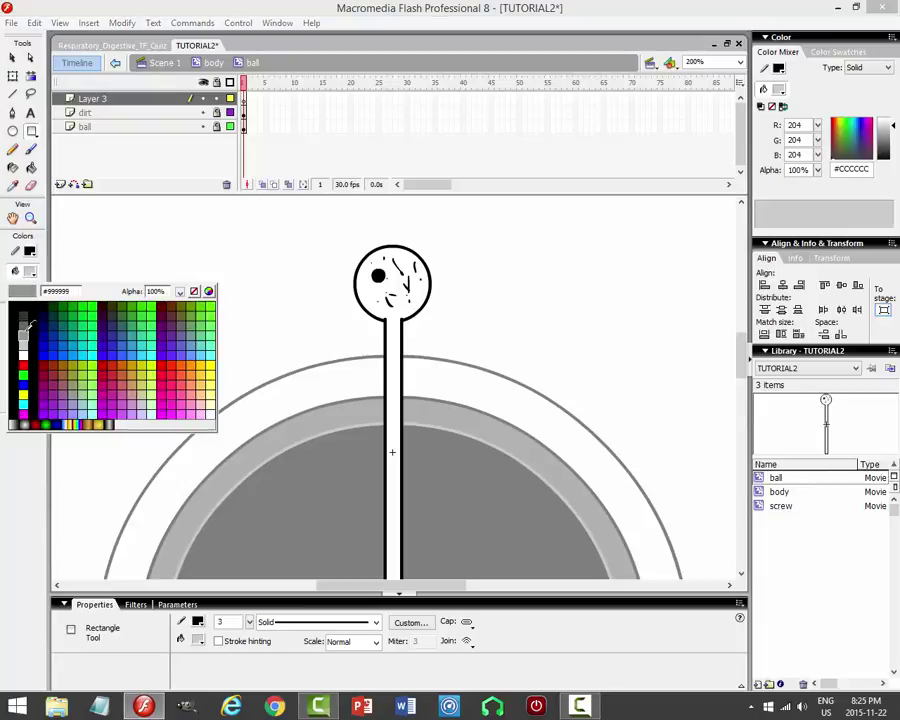
pyautogui.click(29, 326)
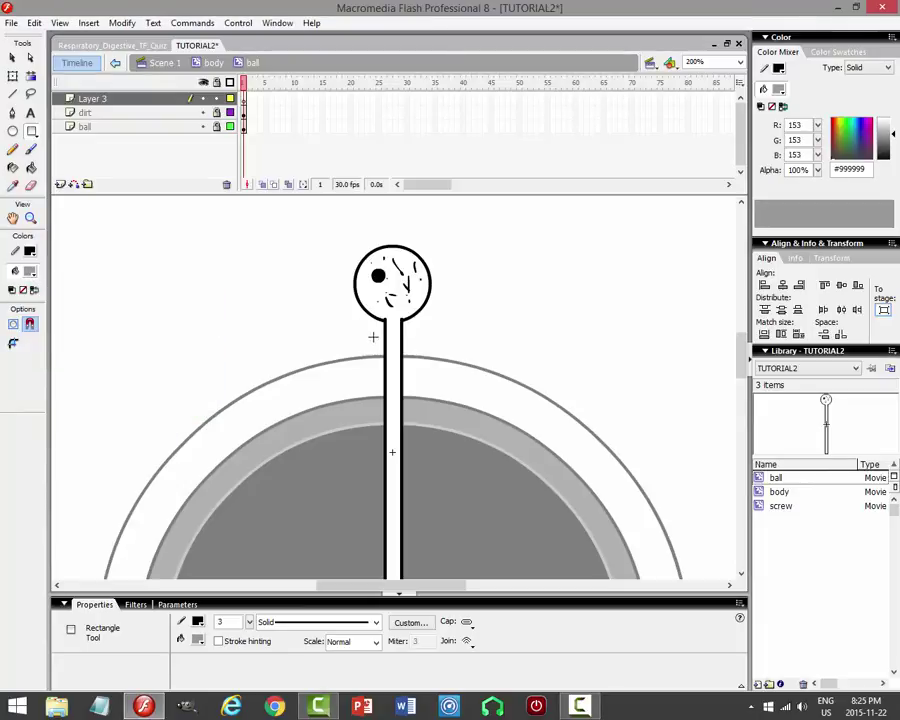
pyautogui.moveTo(373, 337); pyautogui.dragTo(416, 351)
# Center the grey rounded band on the stem and nudge it up to X -19.1, Y -107.8.
pyautogui.click(12, 57)
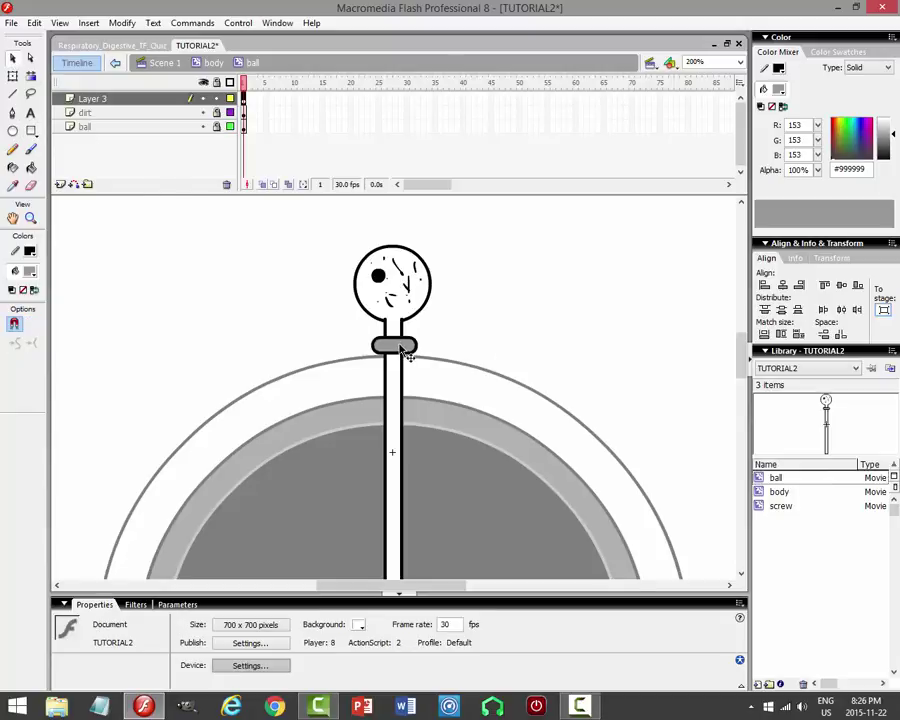
pyautogui.click(400, 347)
pyautogui.moveTo(407, 352); pyautogui.dragTo(405, 352)
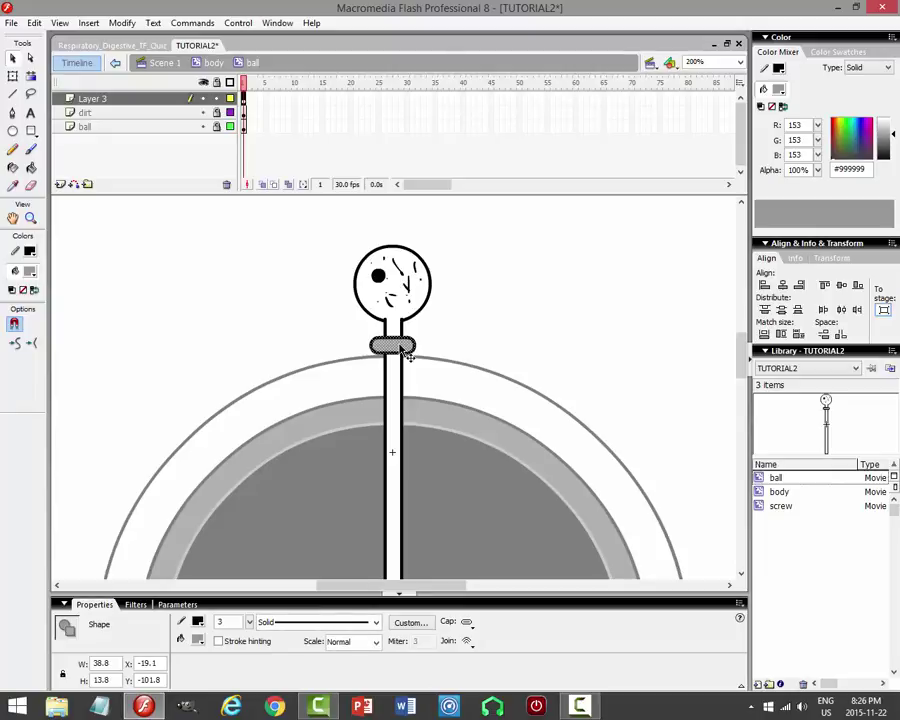
pyautogui.press('Up')
pyautogui.press('Up')
pyautogui.press('Up')
pyautogui.press('Up')
pyautogui.press('Up')
pyautogui.press('Up')
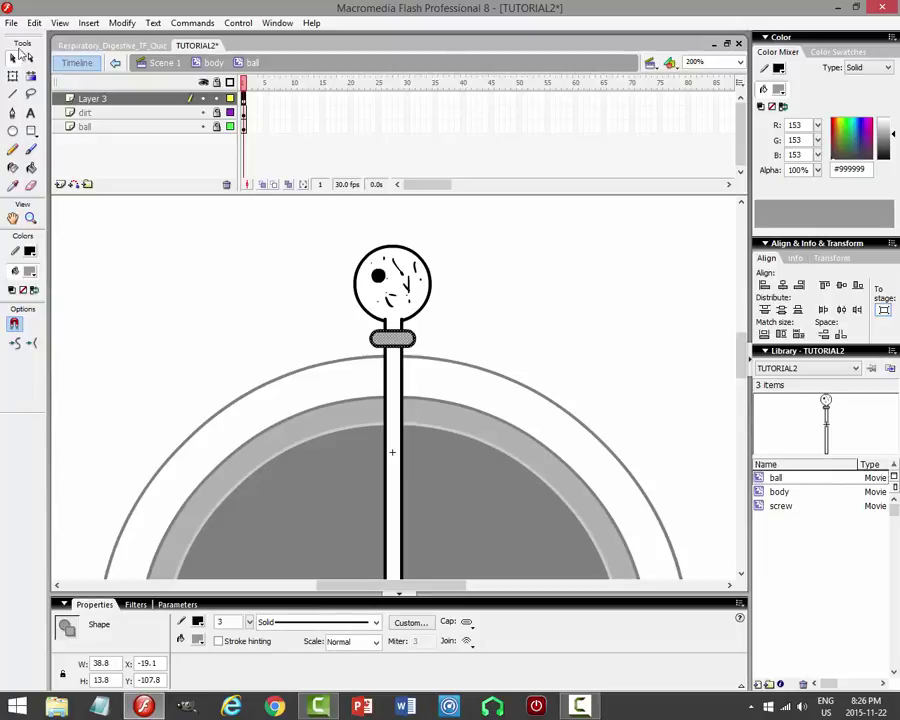
# Paste a copy of the grey band in place and move it down the stem to Y -85.3.
pyautogui.click(34, 22)
pyautogui.press('Escape')
pyautogui.click(35, 23)
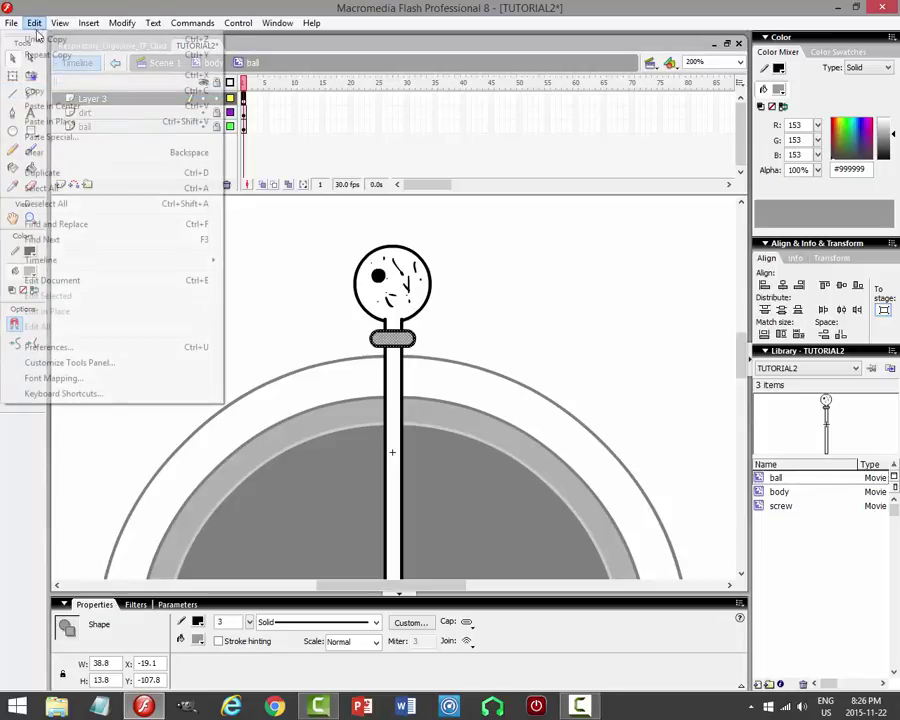
pyautogui.click(60, 121)
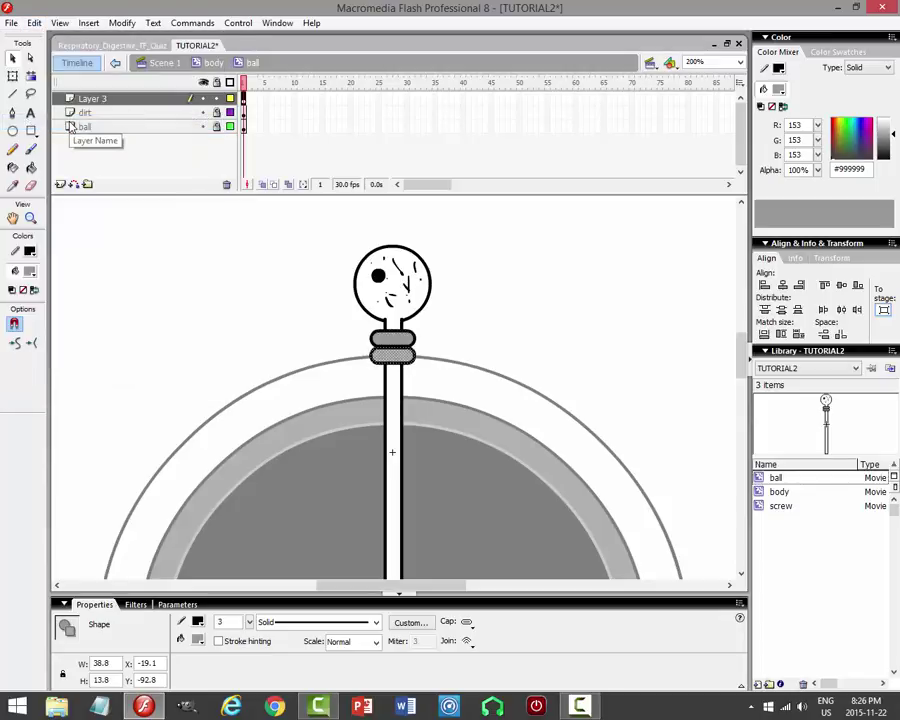
pyautogui.press('Down')
pyautogui.press('Down')
pyautogui.press('Down')
pyautogui.press('Down')
pyautogui.press('Down')
pyautogui.press('Down')
pyautogui.press('Down')
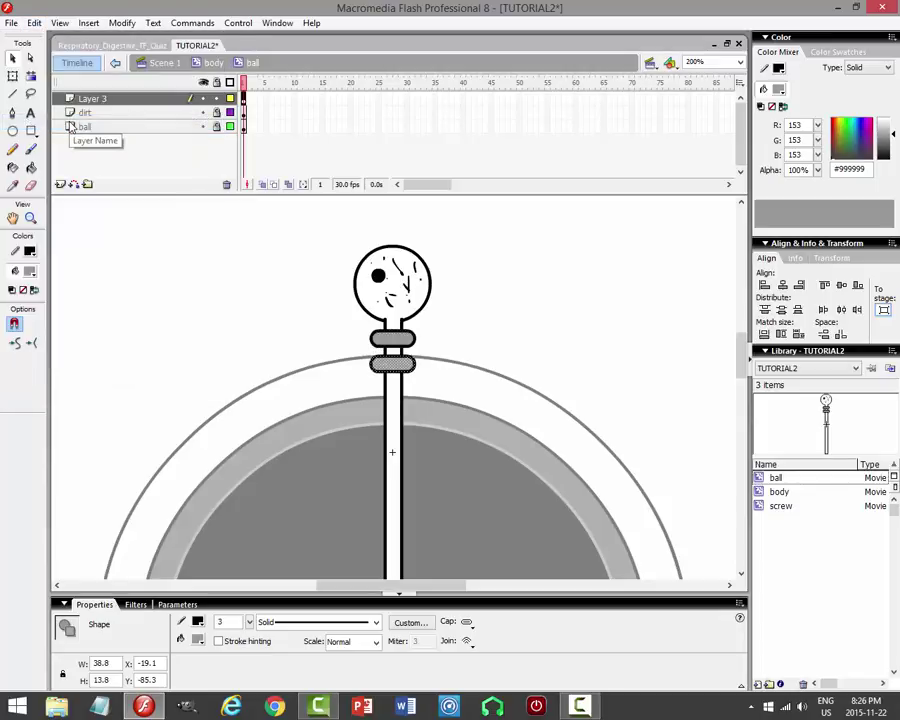
# Copy the second band, paste it in place and move the new copy down to Y -62.8.
pyautogui.click(33, 22)
pyautogui.click(37, 92)
pyautogui.click(33, 22)
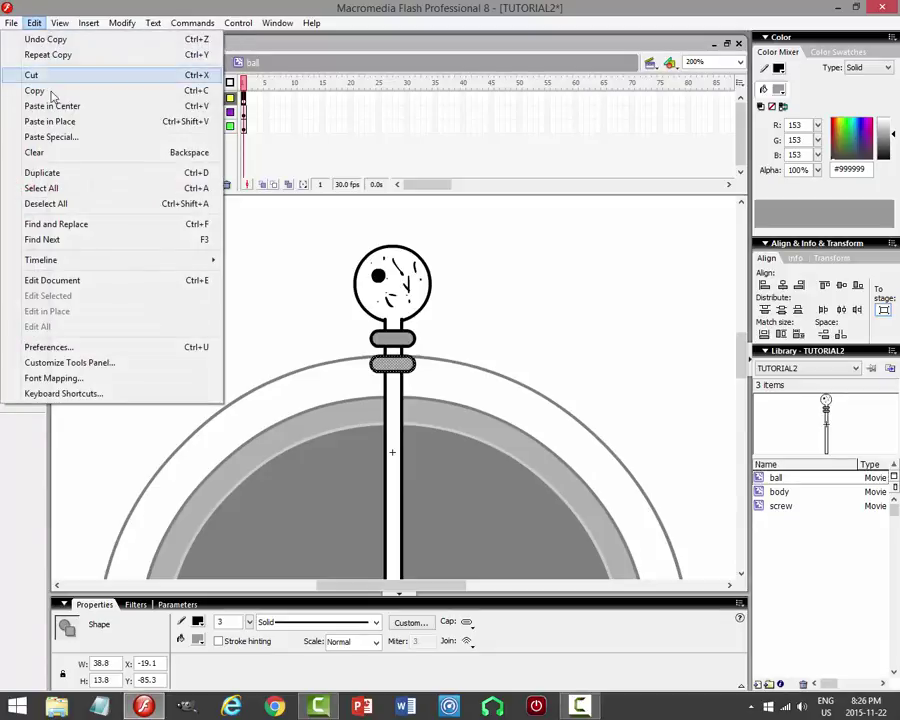
pyautogui.click(60, 121)
pyautogui.press('Down')
pyautogui.press('Down')
pyautogui.press('Down')
pyautogui.press('Down')
pyautogui.press('Down')
pyautogui.press('Down')
pyautogui.press('Down')
pyautogui.press('Down')
pyautogui.press('Down')
pyautogui.press('Down')
pyautogui.press('Down')
pyautogui.press('Down')
pyautogui.press('Down')
pyautogui.press('Down')
pyautogui.press('Down')
pyautogui.press('Down')
pyautogui.press('Down')
pyautogui.press('Down')
pyautogui.press('Down')
pyautogui.press('Down')
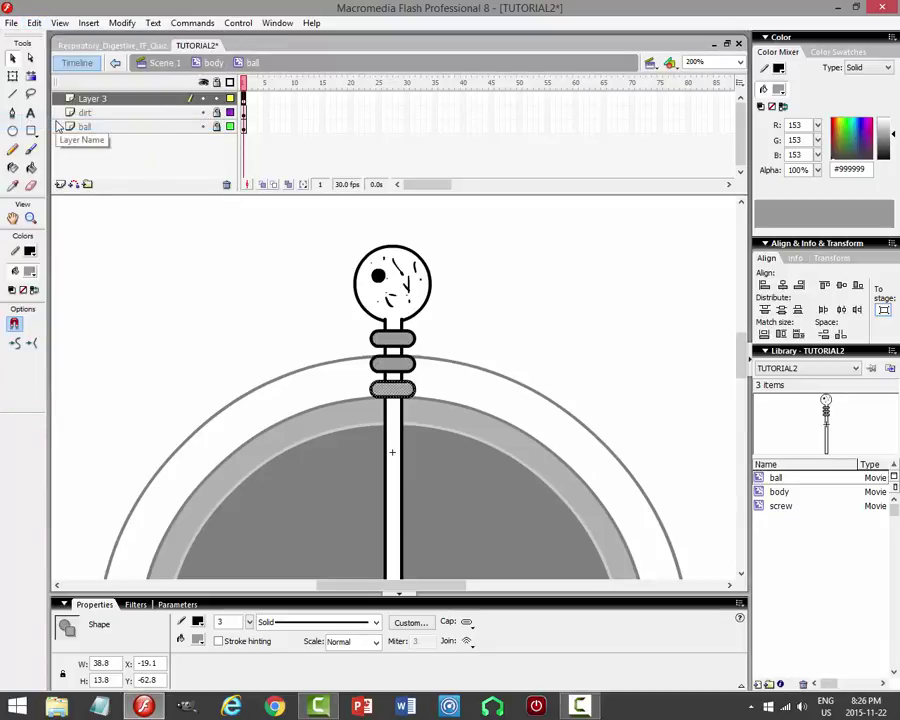
# Add a fourth band by copying the third one in place and moving it down to Y -40.3.
pyautogui.click(33, 22)
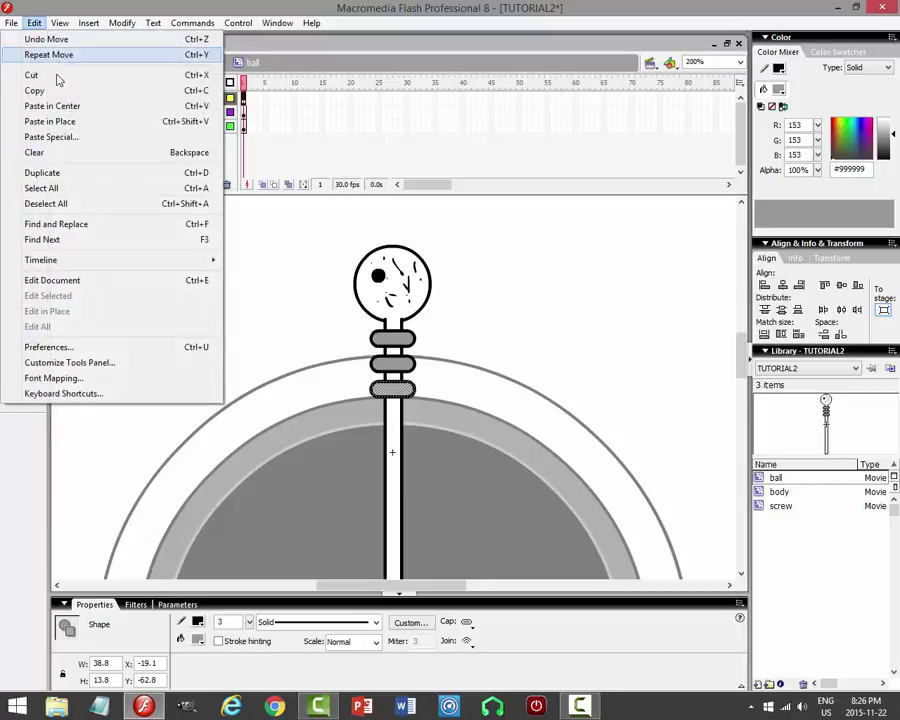
pyautogui.click(37, 91)
pyautogui.click(33, 22)
pyautogui.click(52, 121)
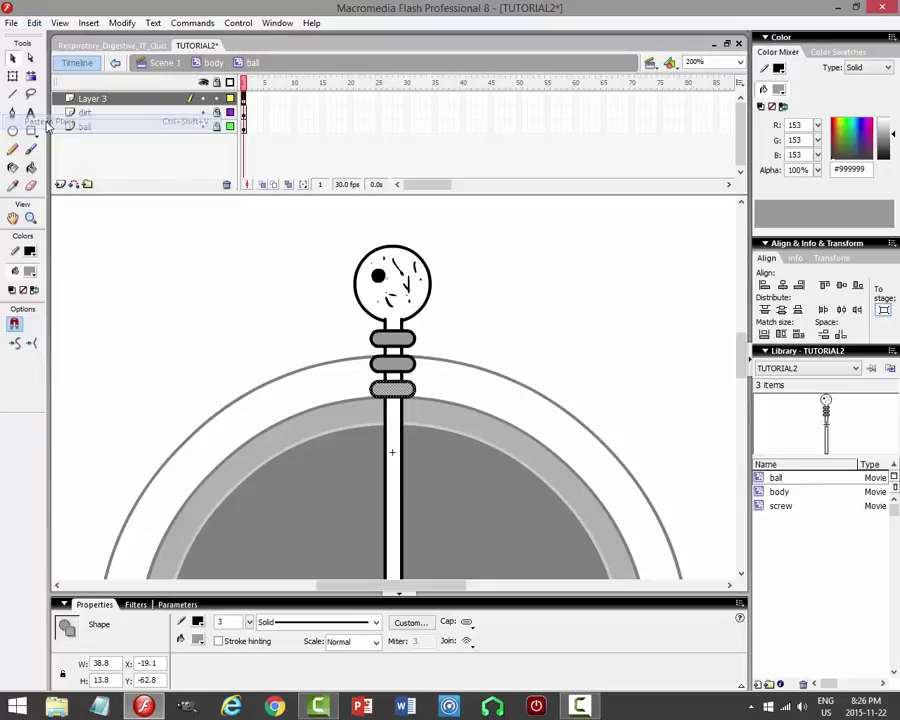
pyautogui.press('Down')
pyautogui.press('Down')
pyautogui.press('Down')
pyautogui.press('Down')
pyautogui.press('Down')
pyautogui.press('Down')
pyautogui.press('Down')
pyautogui.press('Down')
pyautogui.press('Down')
pyautogui.press('Down')
pyautogui.press('Down')
pyautogui.press('Down')
pyautogui.press('Down')
pyautogui.press('Down')
pyautogui.press('Down')
pyautogui.press('Down')
pyautogui.press('Down')
pyautogui.press('Down')
pyautogui.press('Down')
pyautogui.press('Down')
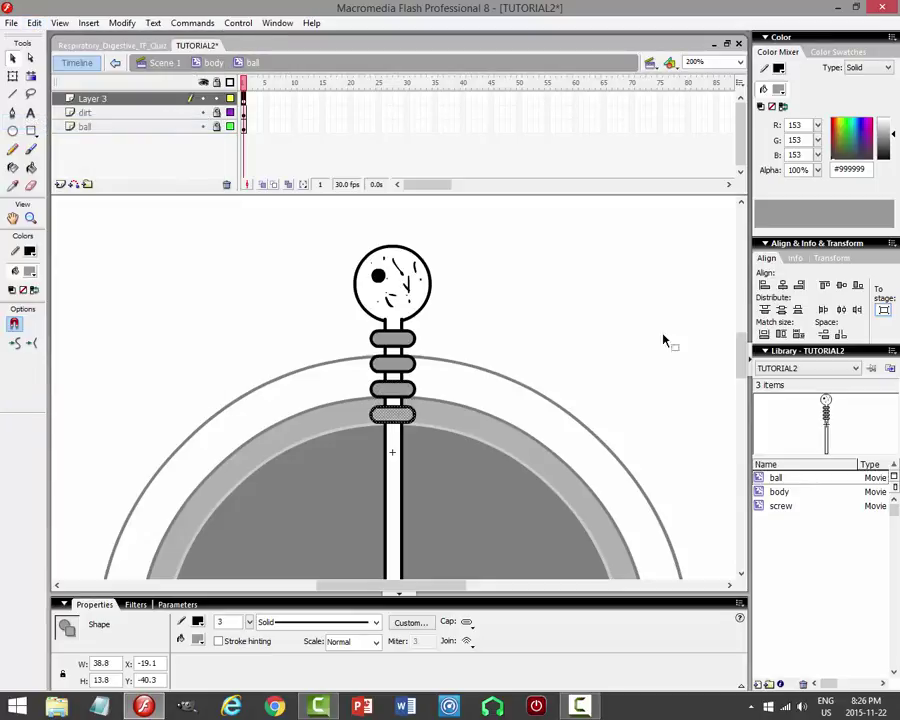
# Save the document with nothing selected, and lock Layer 3 while unlocking the ball layer.
pyautogui.click(741, 63)
pyautogui.click(705, 79)
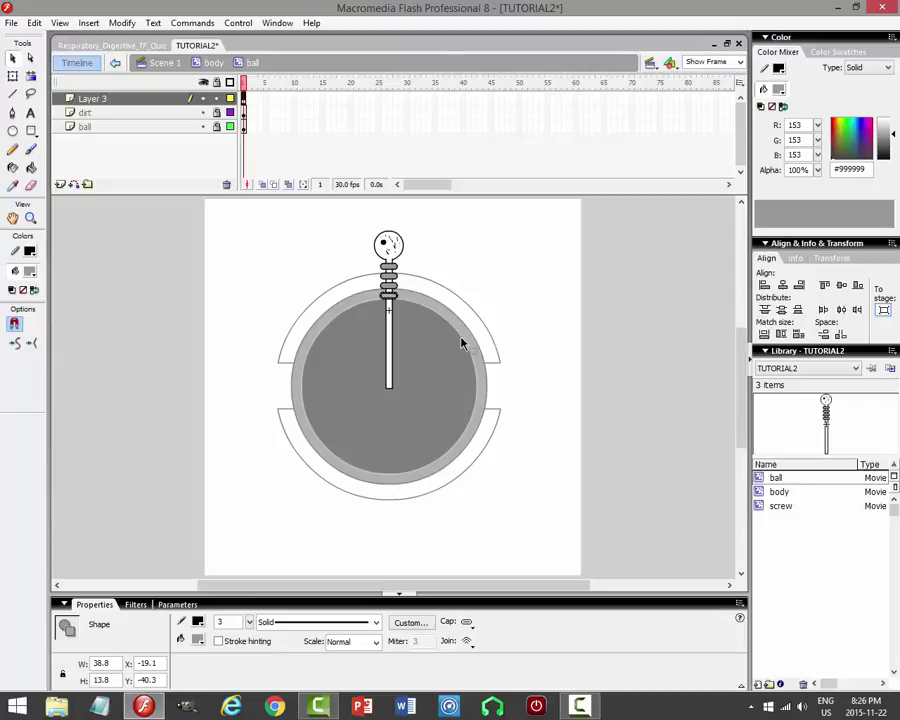
pyautogui.click(583, 256)
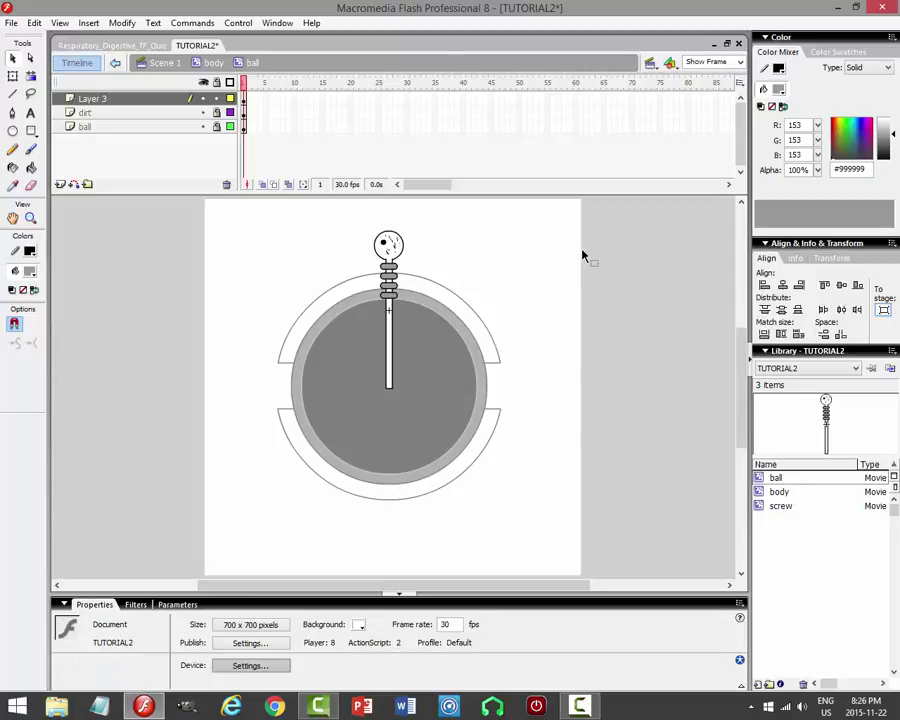
pyautogui.hotkey('ctrl', 's')
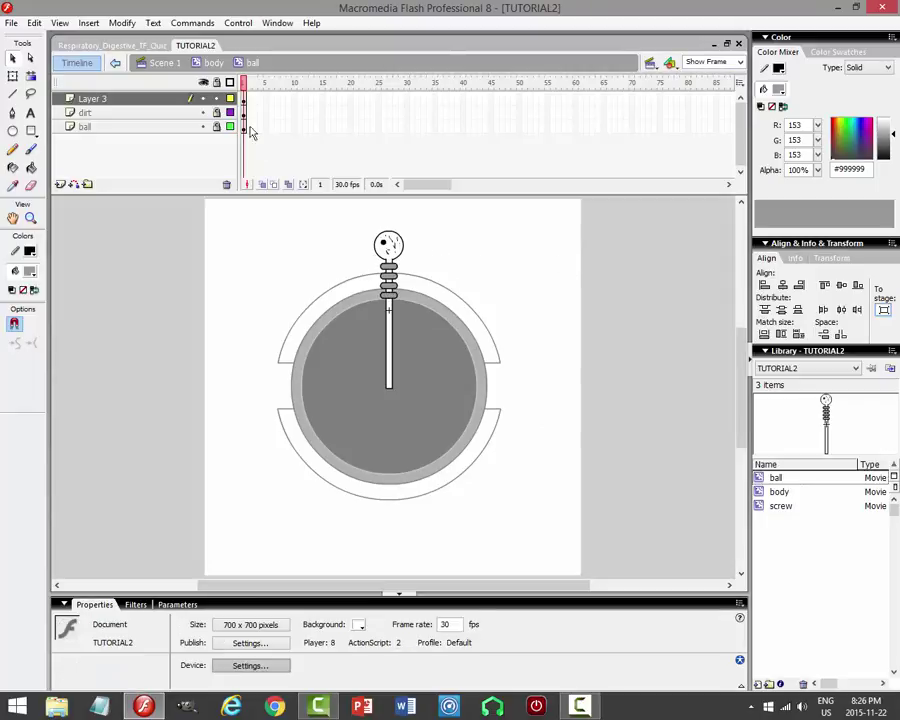
pyautogui.click(216, 99)
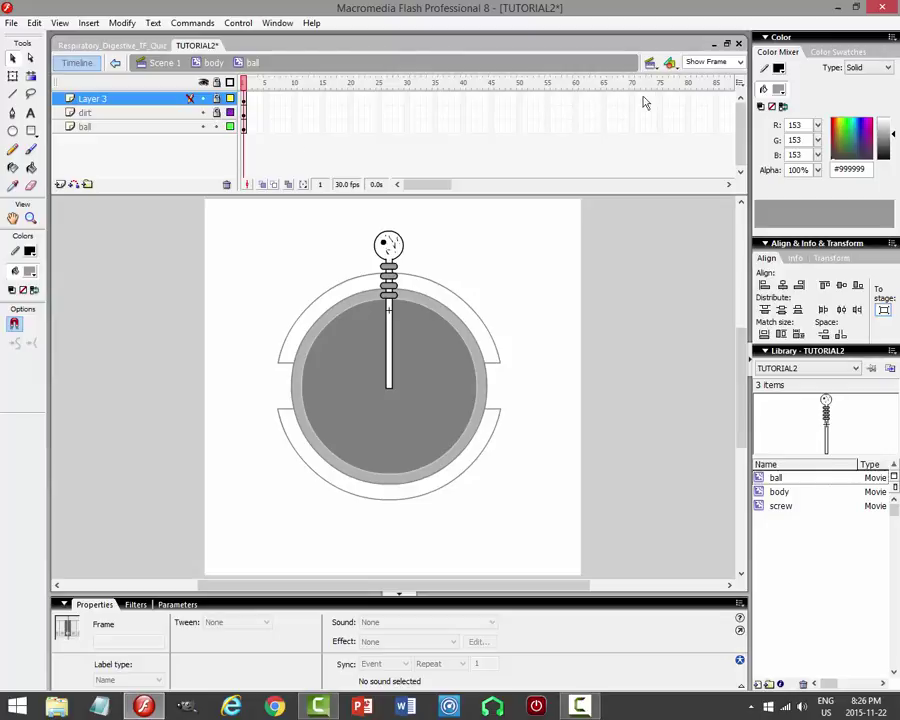
# Select the right half of the stem's white fill, about 7.5 px wide, and fill it with grey #999999 as shading.
pyautogui.click(738, 62)
pyautogui.click(702, 122)
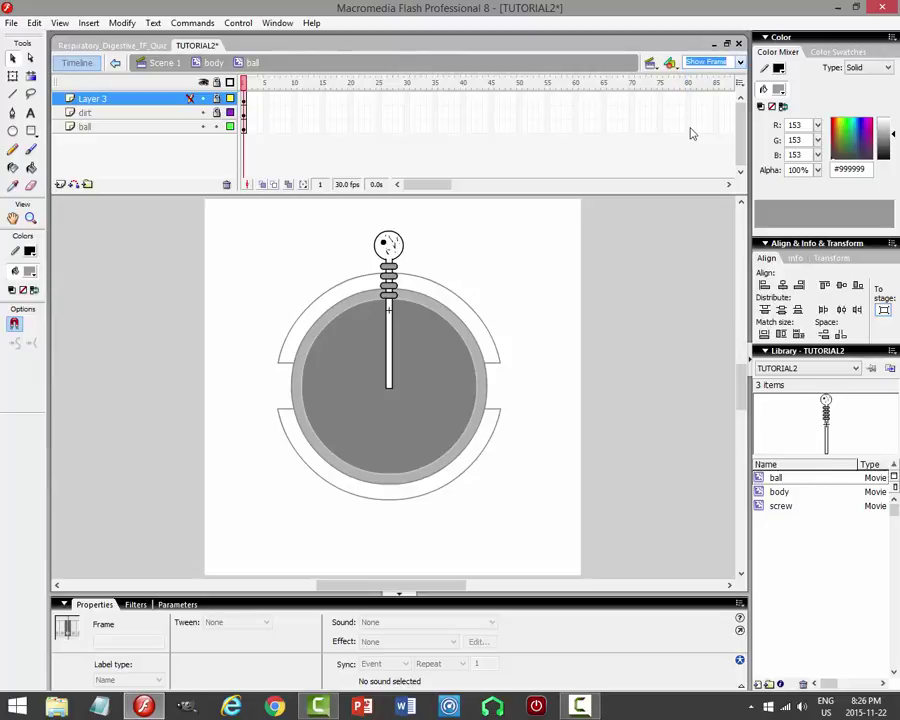
pyautogui.moveTo(741, 392); pyautogui.dragTo(745, 368)
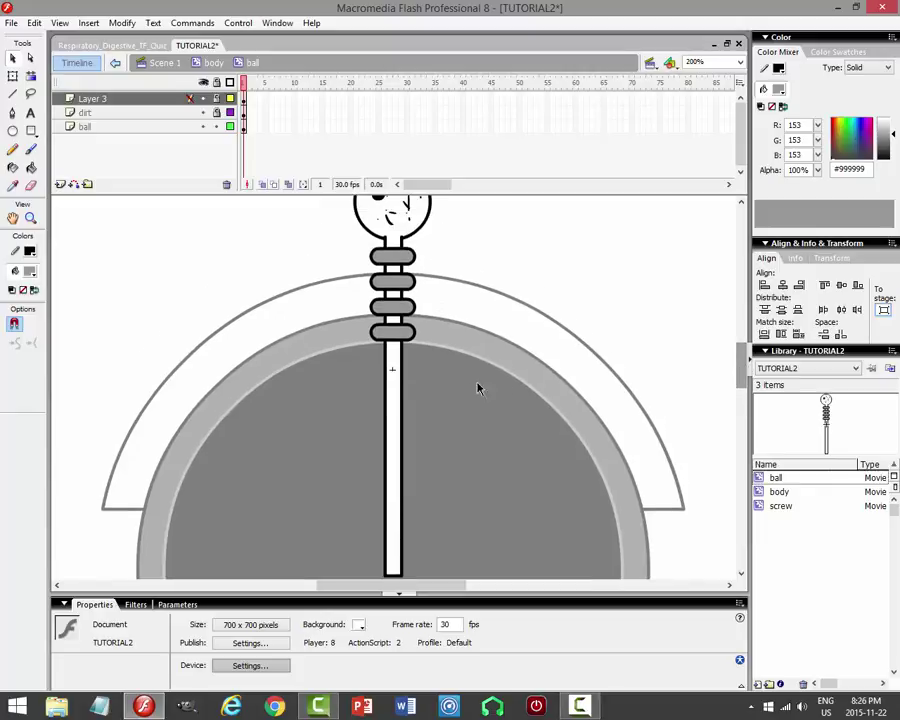
pyautogui.click(395, 390)
pyautogui.click(609, 321)
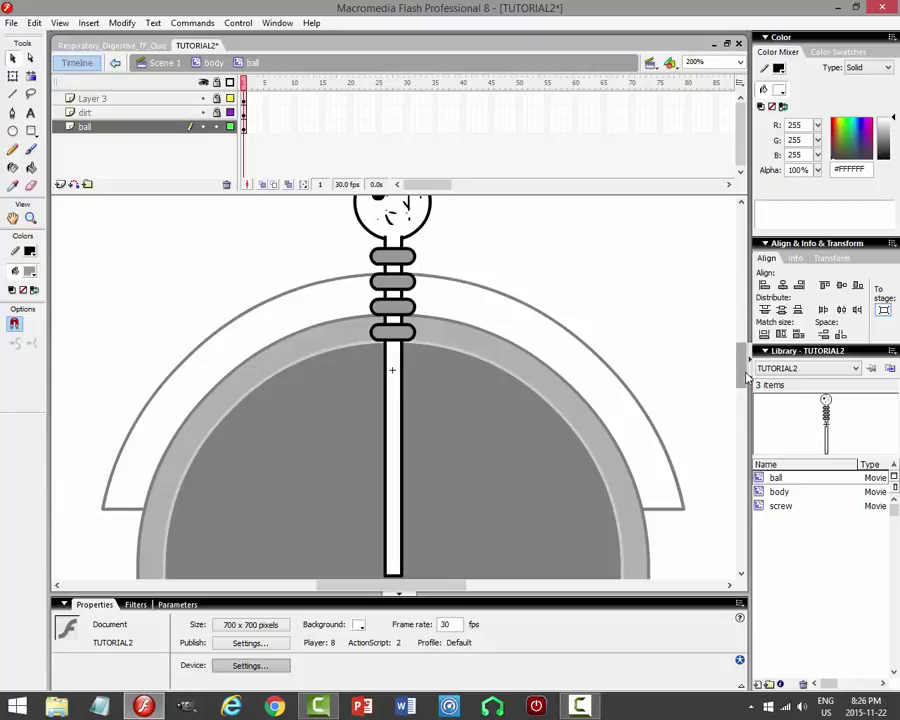
pyautogui.scroll(-1, 523, 258)
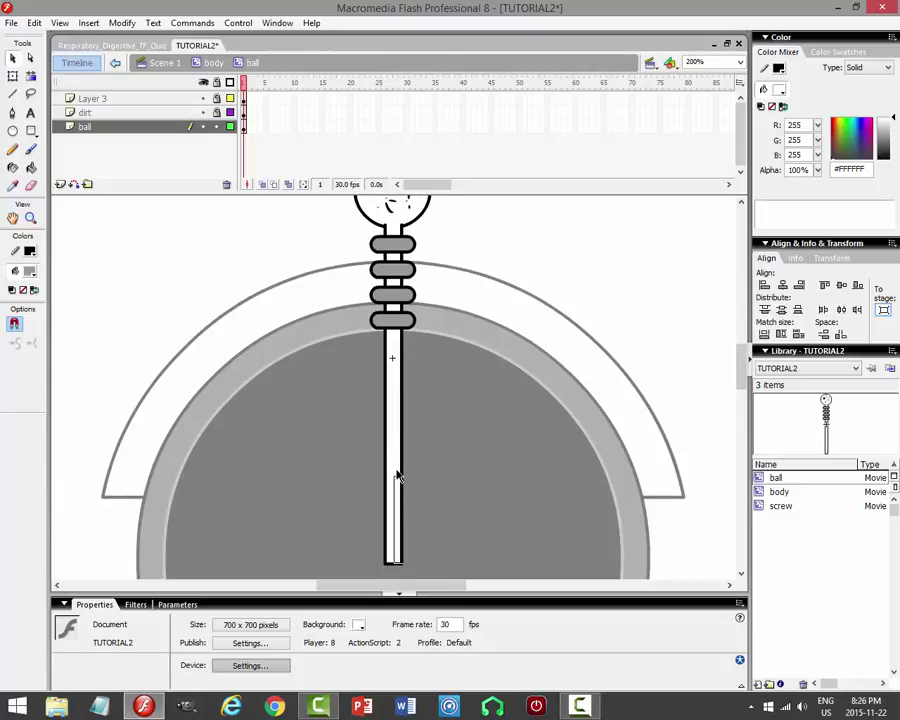
pyautogui.moveTo(397, 476); pyautogui.dragTo(400, 232)
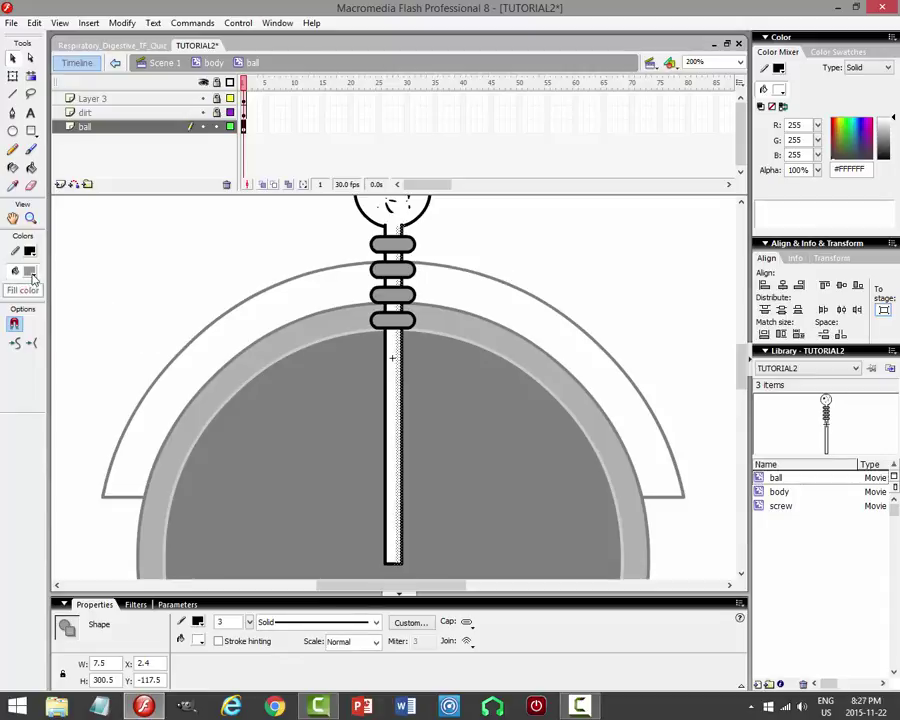
pyautogui.click(31, 167)
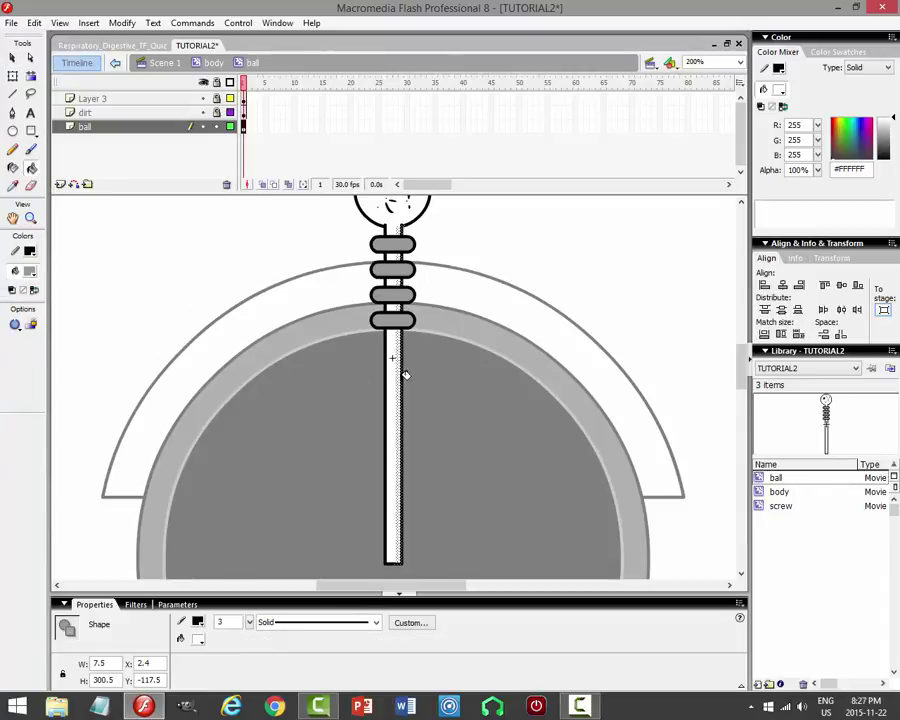
pyautogui.press('i')
pyautogui.click(502, 366)
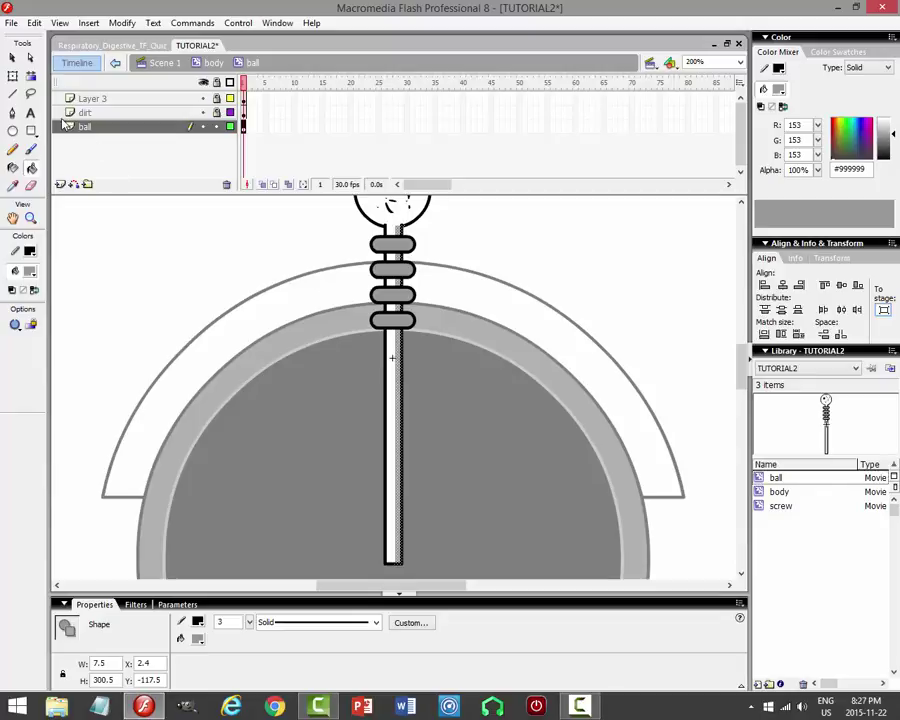
pyautogui.click(11, 57)
pyautogui.click(603, 263)
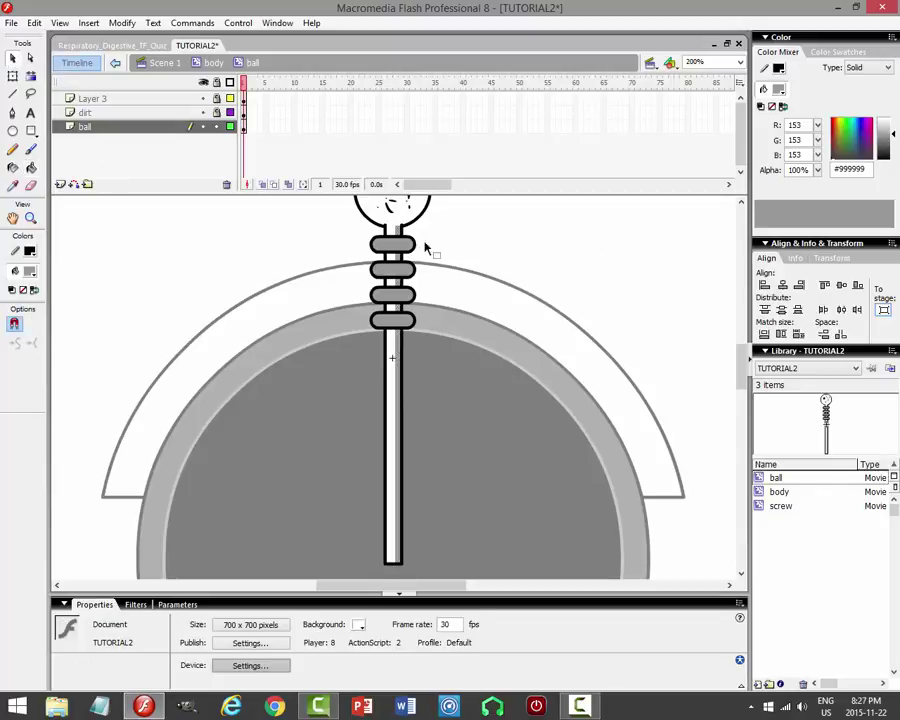
# Run the movie in debug mode to check the bands and shaded stem, and close the debugger and preview.
pyautogui.click(237, 23)
pyautogui.click(110, 141)
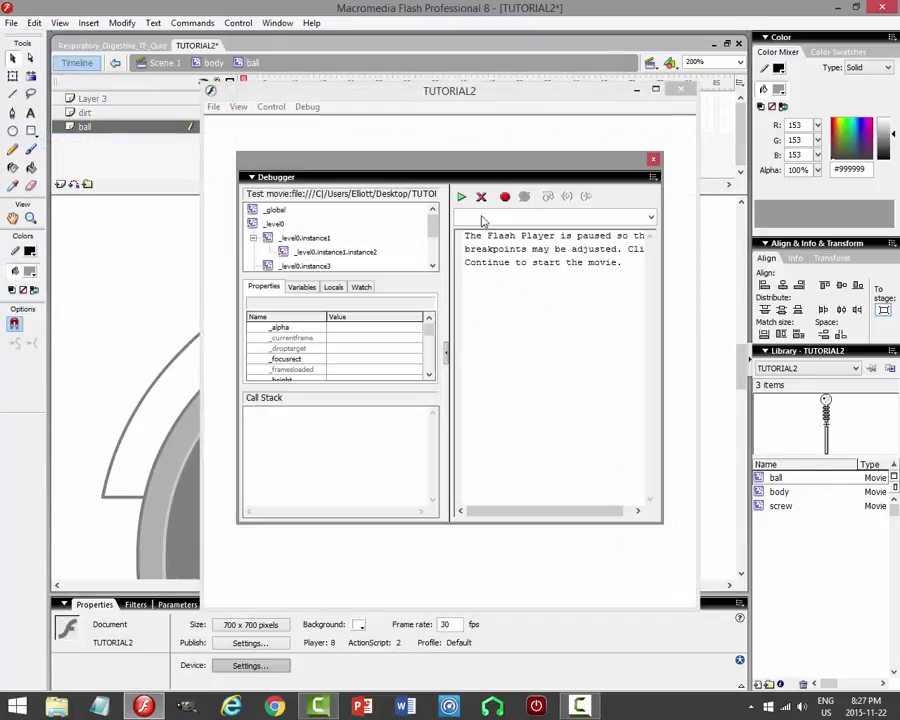
pyautogui.click(653, 159)
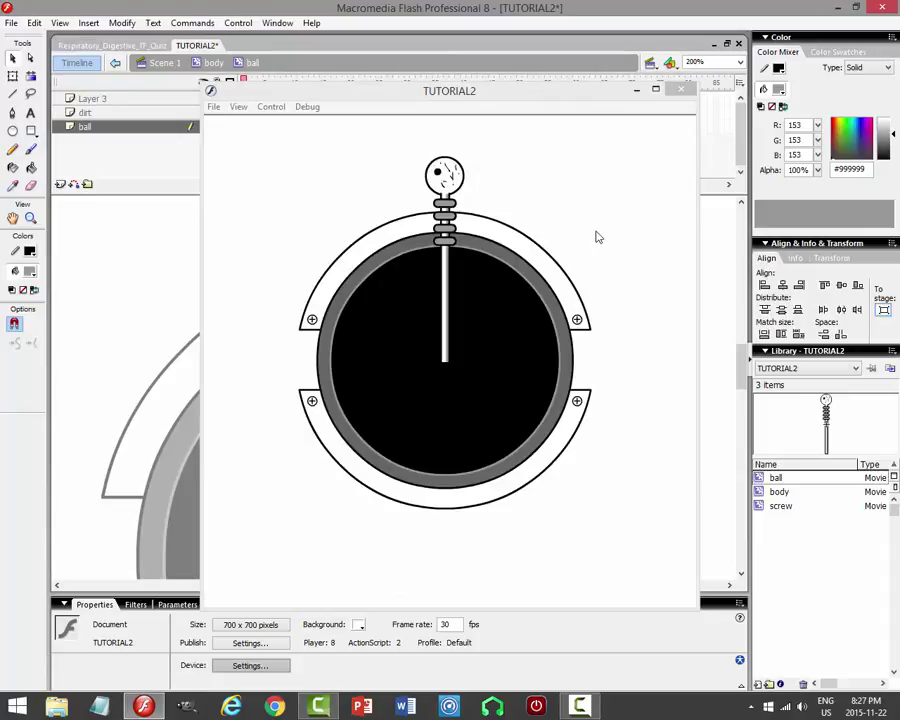
pyautogui.click(681, 89)
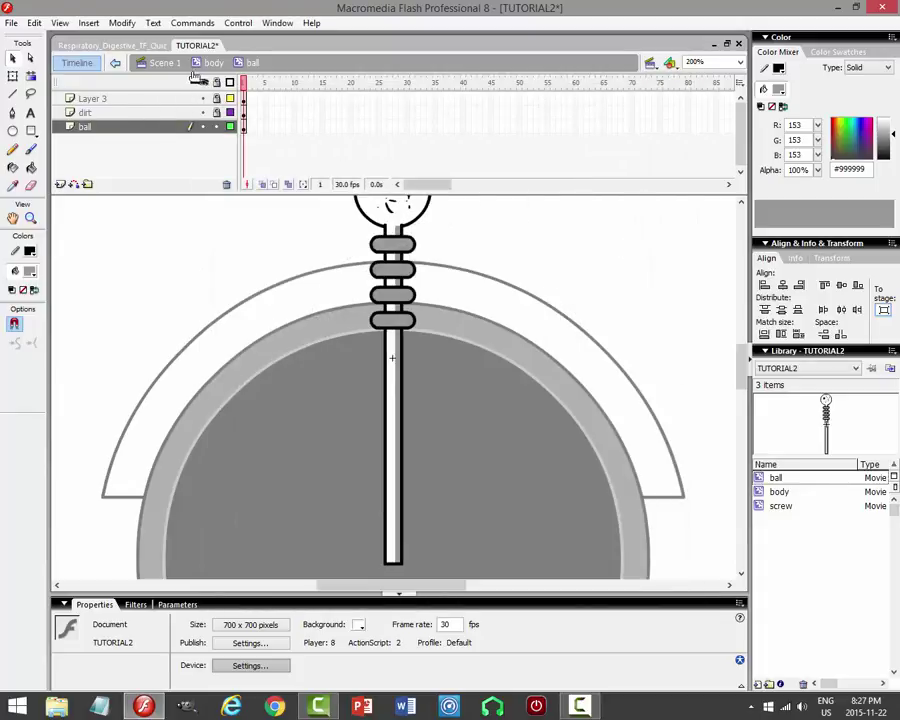
# Return to the body clip and rotate the ball instance about its lower pivot to horizontal left, ending at horizontal right.
pyautogui.doubleClick(553, 285)
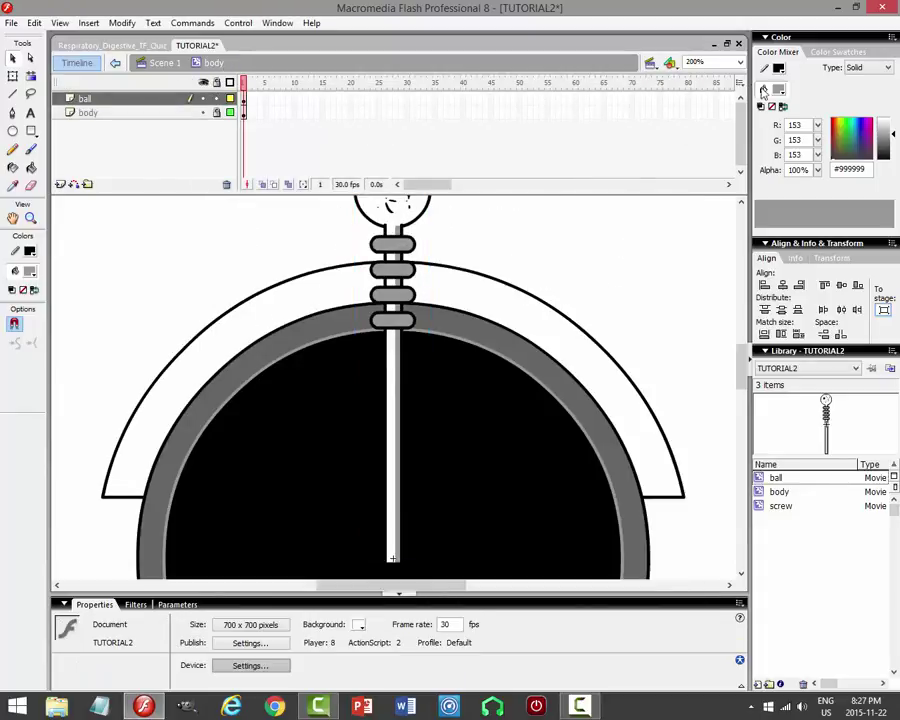
pyautogui.click(720, 62)
pyautogui.click(700, 88)
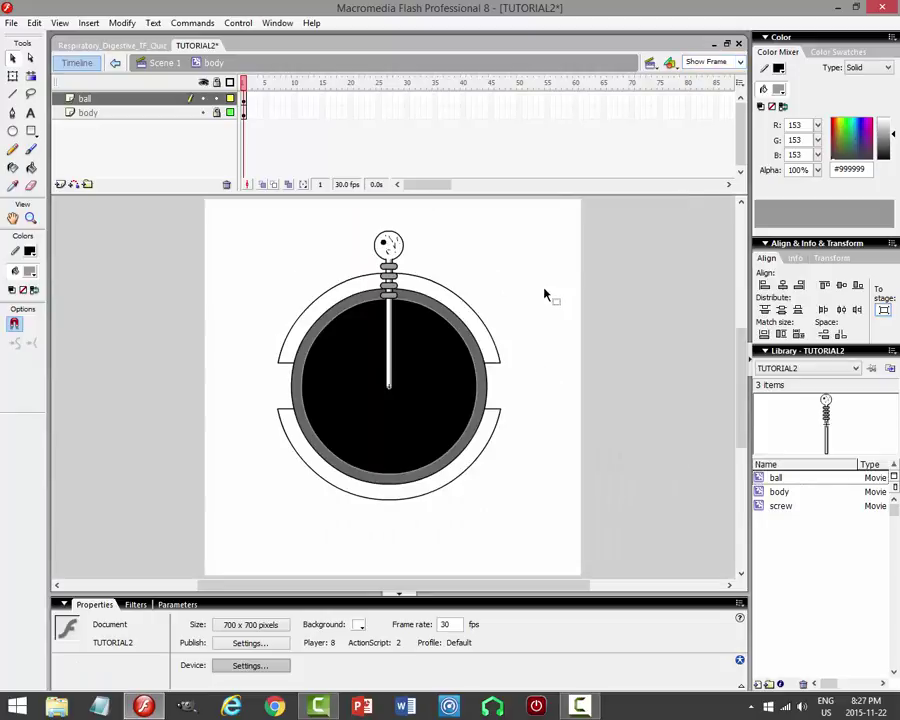
pyautogui.click(399, 252)
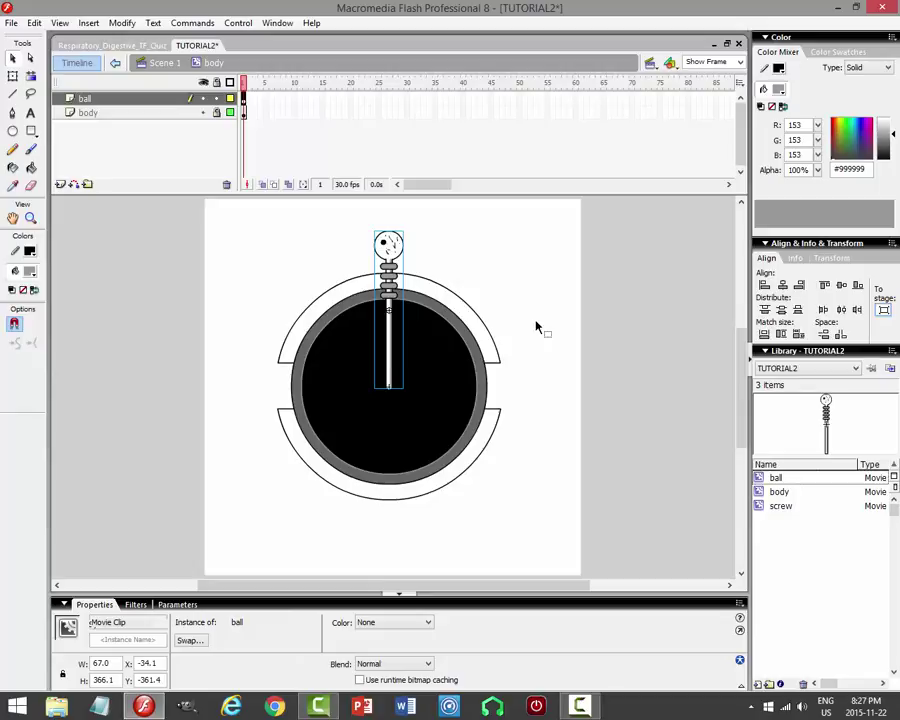
pyautogui.click(13, 76)
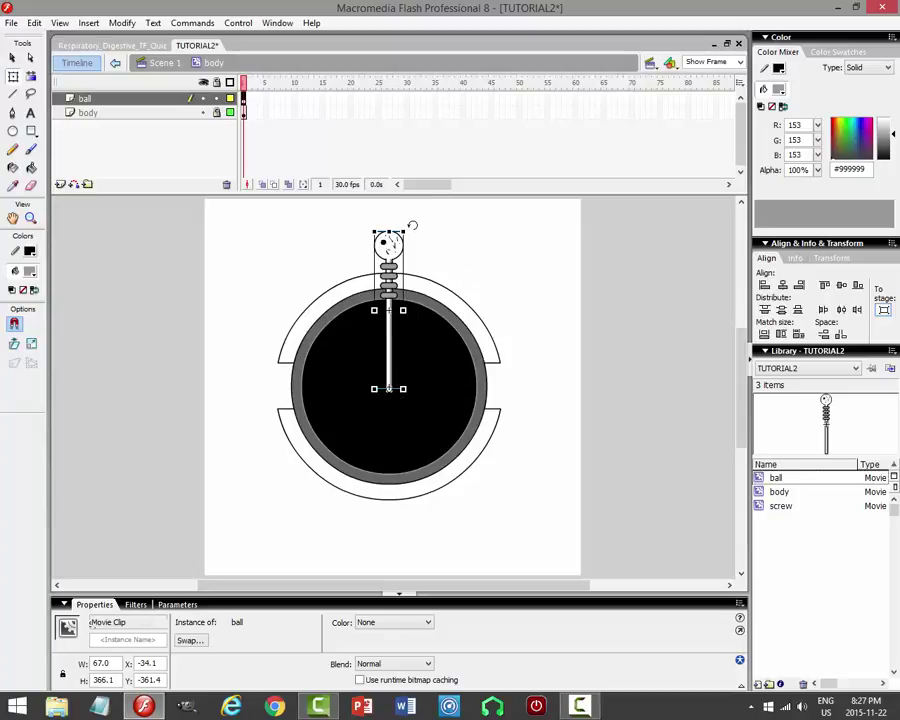
pyautogui.moveTo(410, 226); pyautogui.dragTo(240, 364)
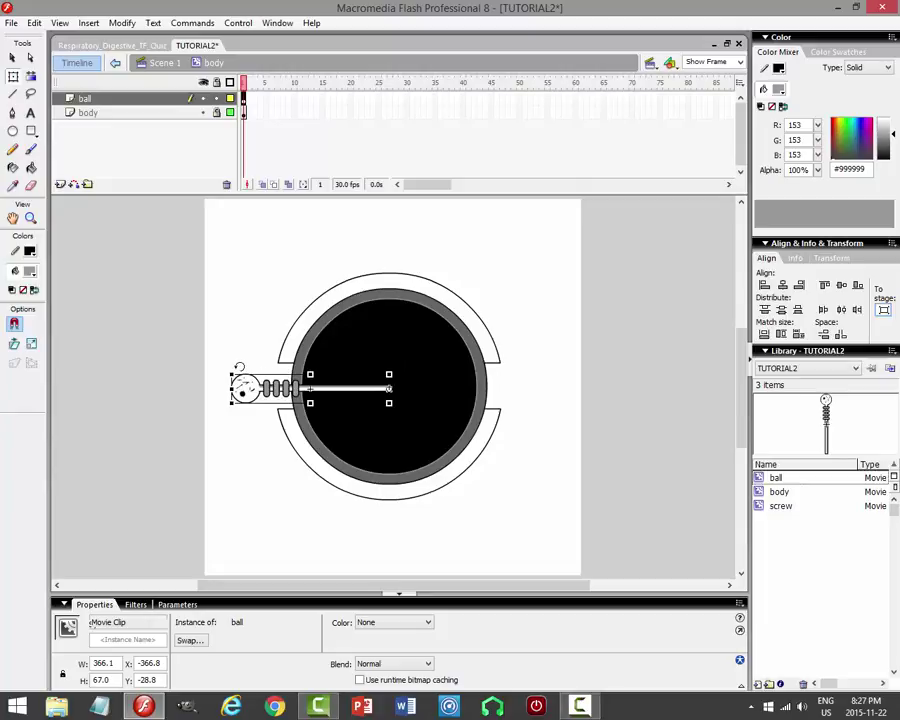
pyautogui.moveTo(239, 367); pyautogui.dragTo(558, 397)
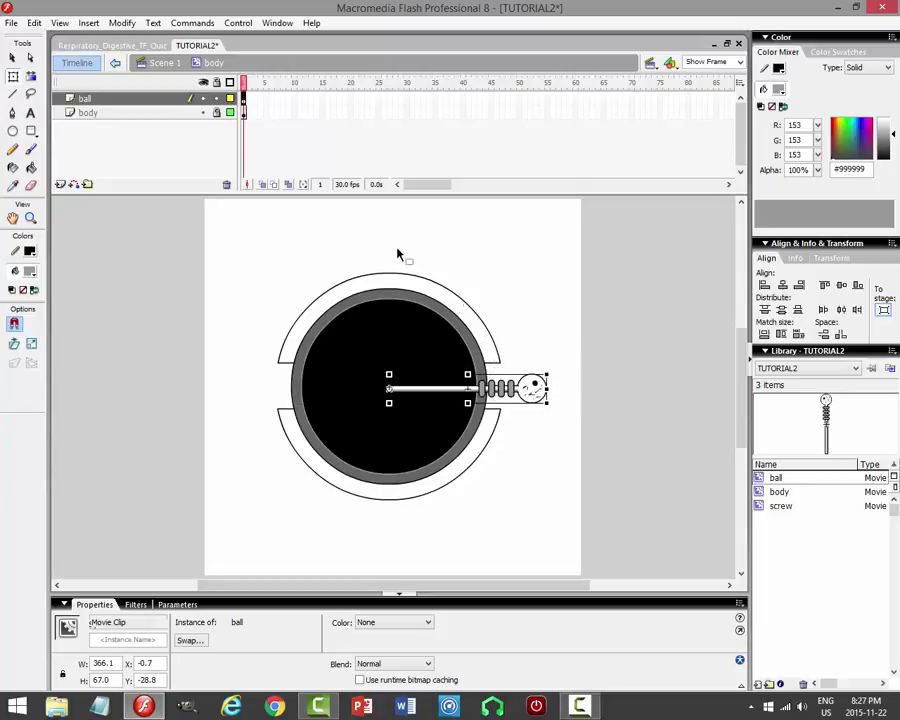
# Rotate the ball piece back to upright above the black circle and nudge it up six pixels so its base meets the centre.
pyautogui.hotkey('ctrl', 'z')
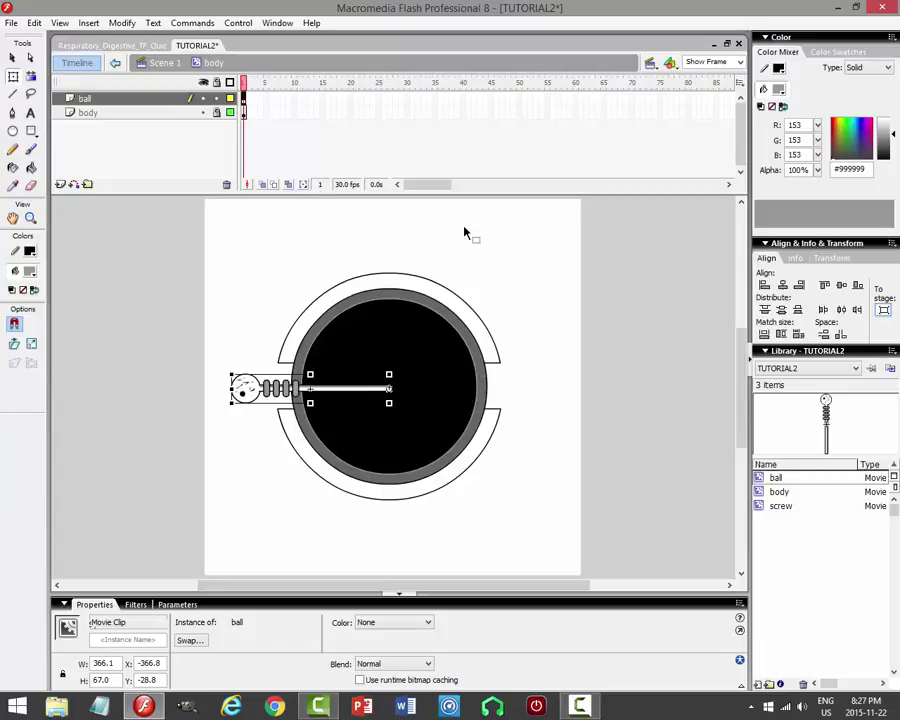
pyautogui.hotkey('ctrl', 'shift', '9')
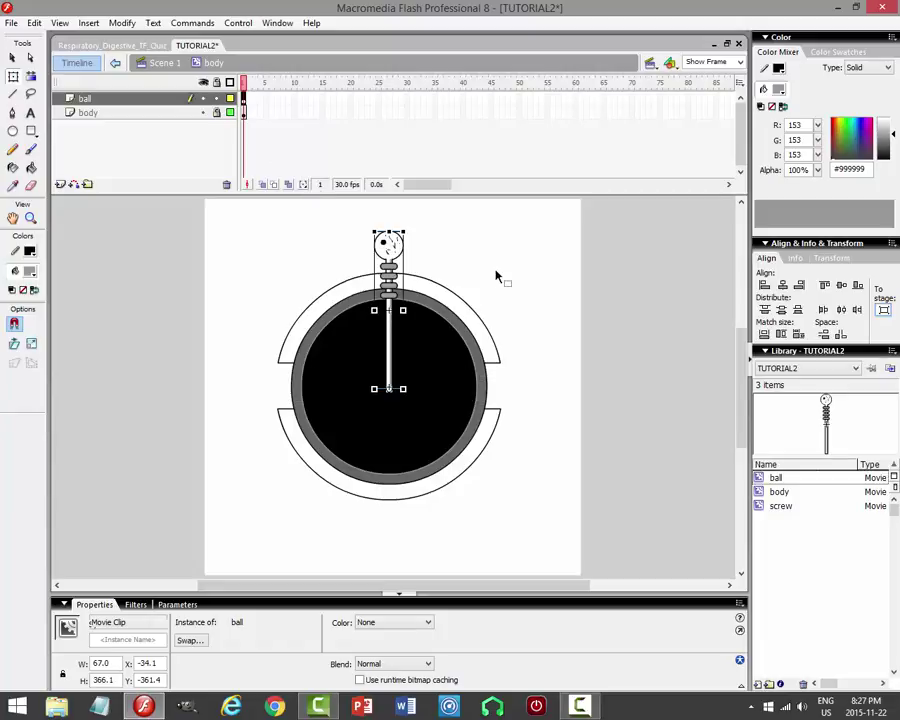
pyautogui.press('Up')
pyautogui.press('Up')
pyautogui.press('Up')
pyautogui.press('Up')
pyautogui.press('Up')
pyautogui.press('Up')
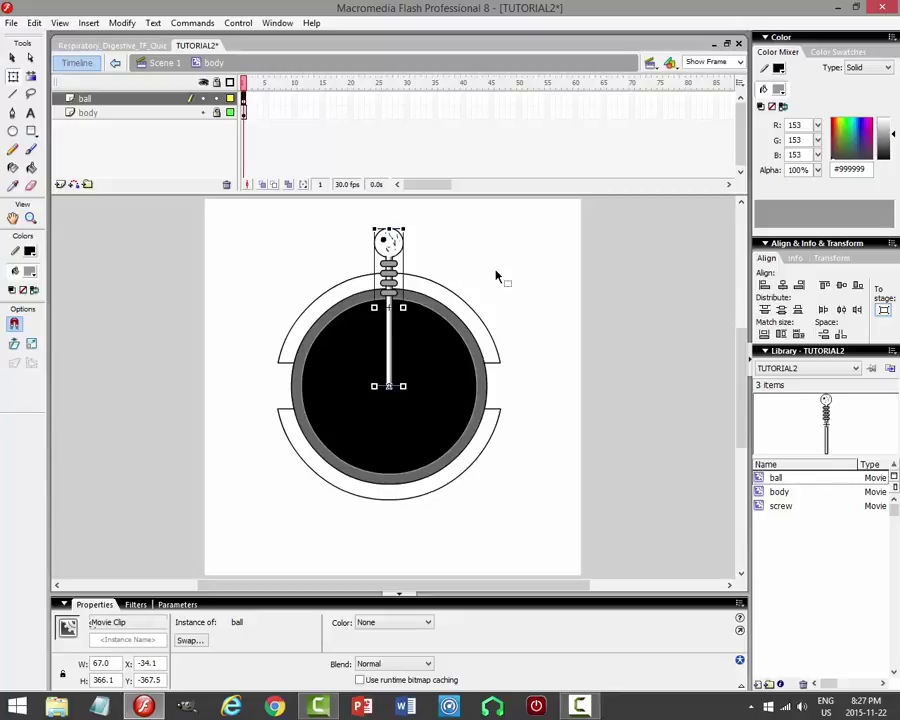
# Try rotating the ball piece a quarter turn counter-clockwise about the circle's centre and undo the rotation.
pyautogui.moveTo(410, 222); pyautogui.dragTo(246, 362)
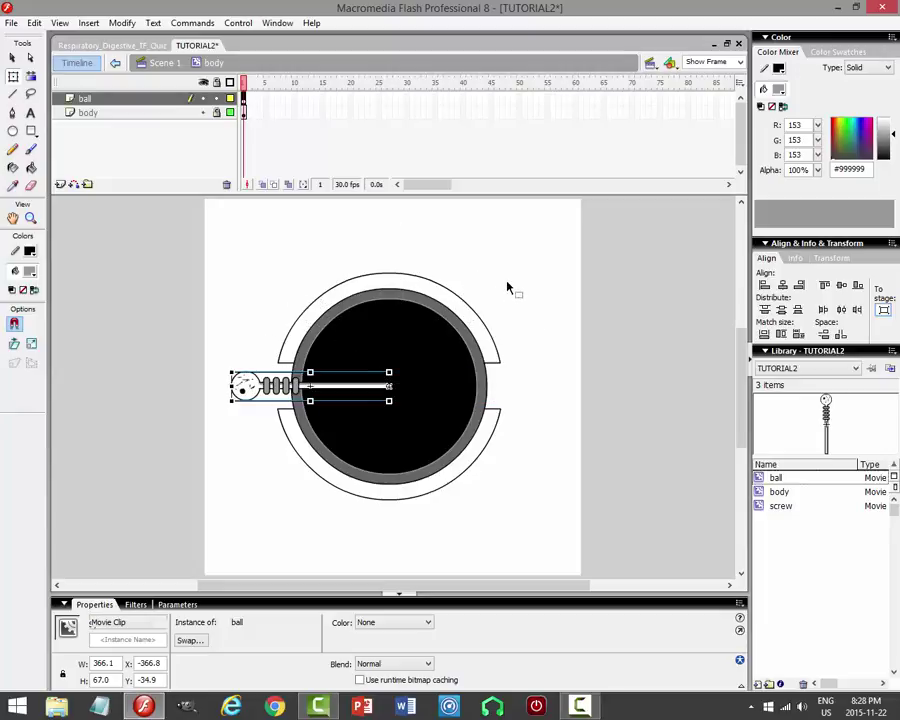
pyautogui.press('v')
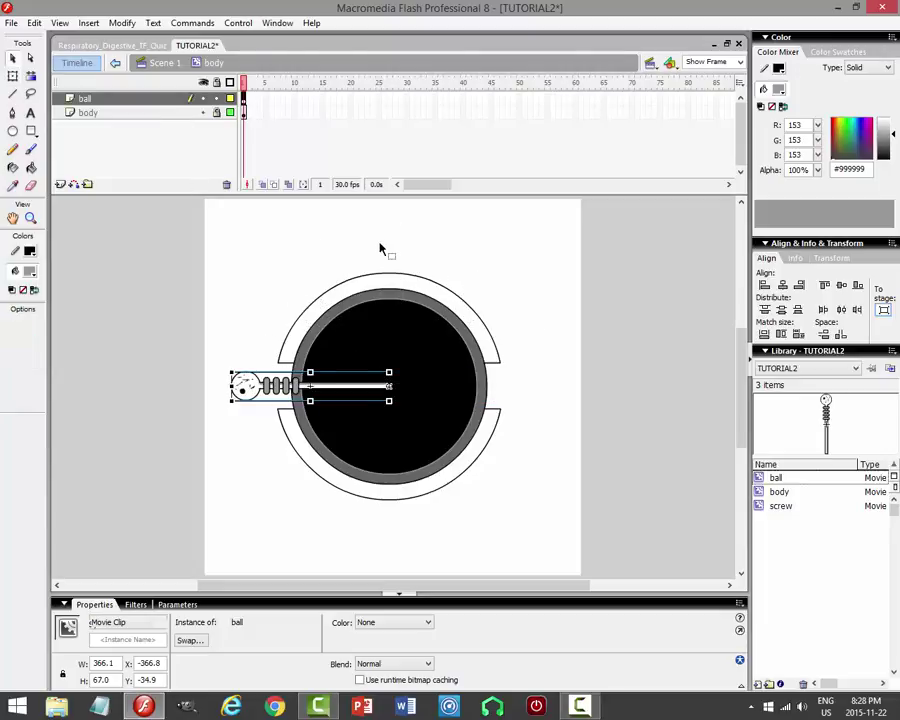
pyautogui.hotkey('ctrl', 'z')
pyautogui.hotkey('ctrl', 'shift', '7')
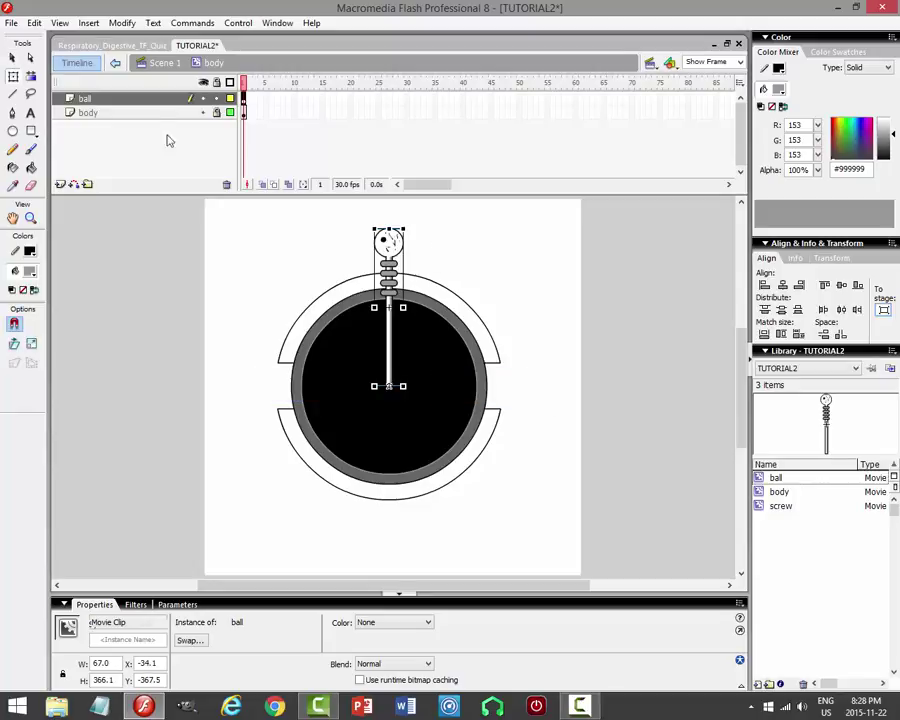
# Deselect the upright ball piece and save the document.
pyautogui.click(13, 57)
pyautogui.click(508, 271)
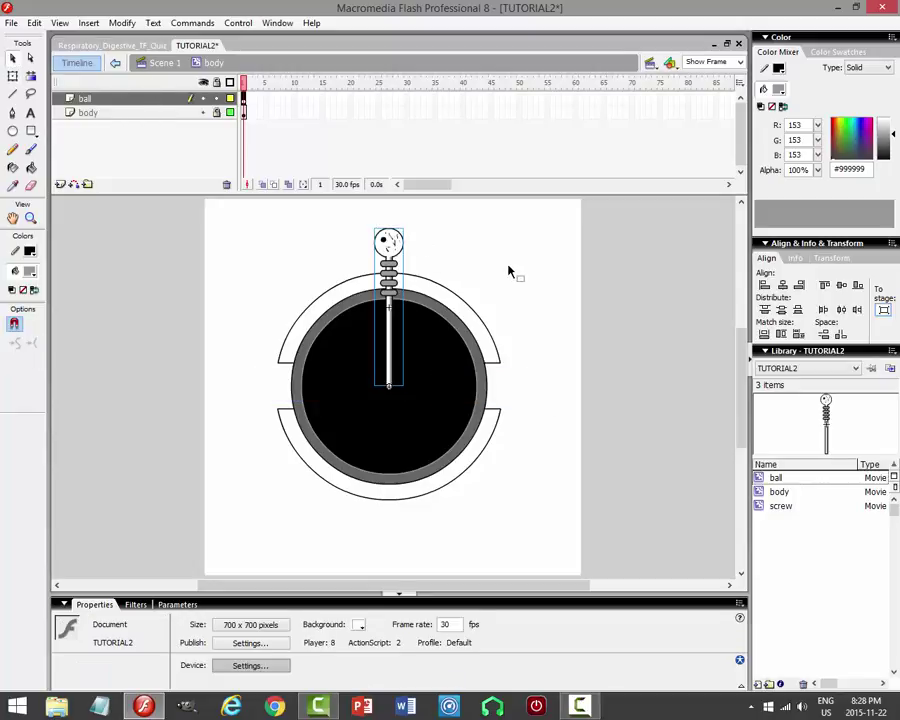
pyautogui.hotkey('ctrl', 's')
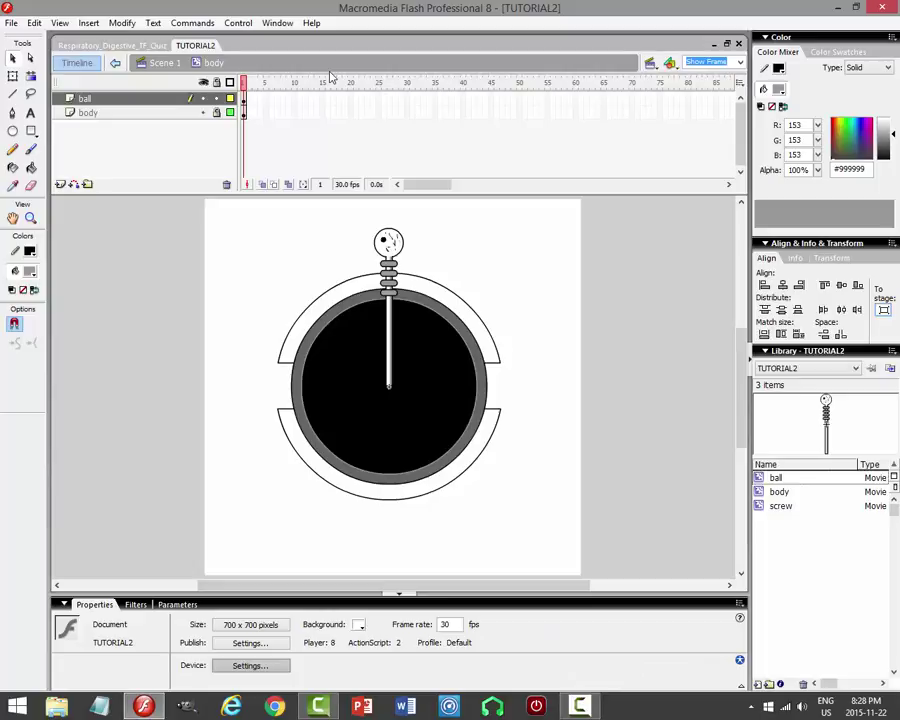
pyautogui.click(580, 707)
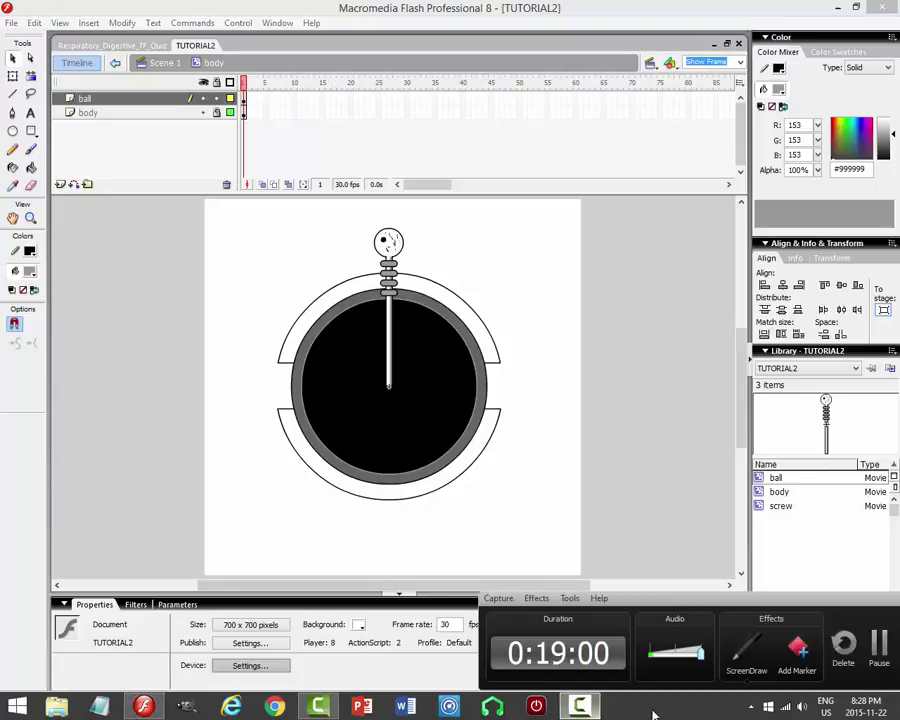
pyautogui.click(580, 707)
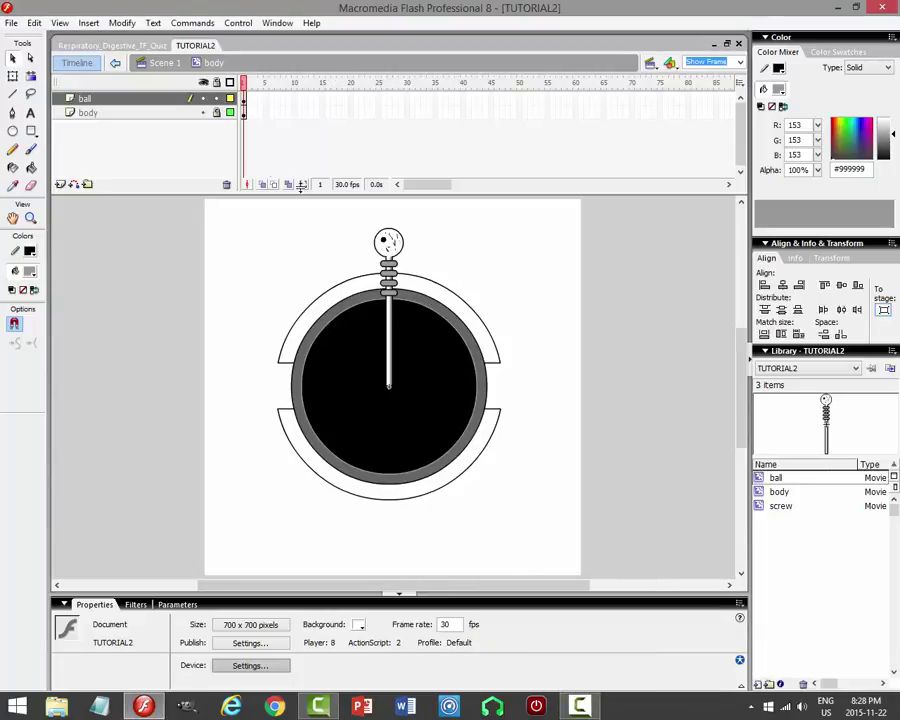
# Open the ball symbol for editing, rename Layer 3 to "rings" and make it the only unlocked layer.
pyautogui.doubleClick(395, 272)
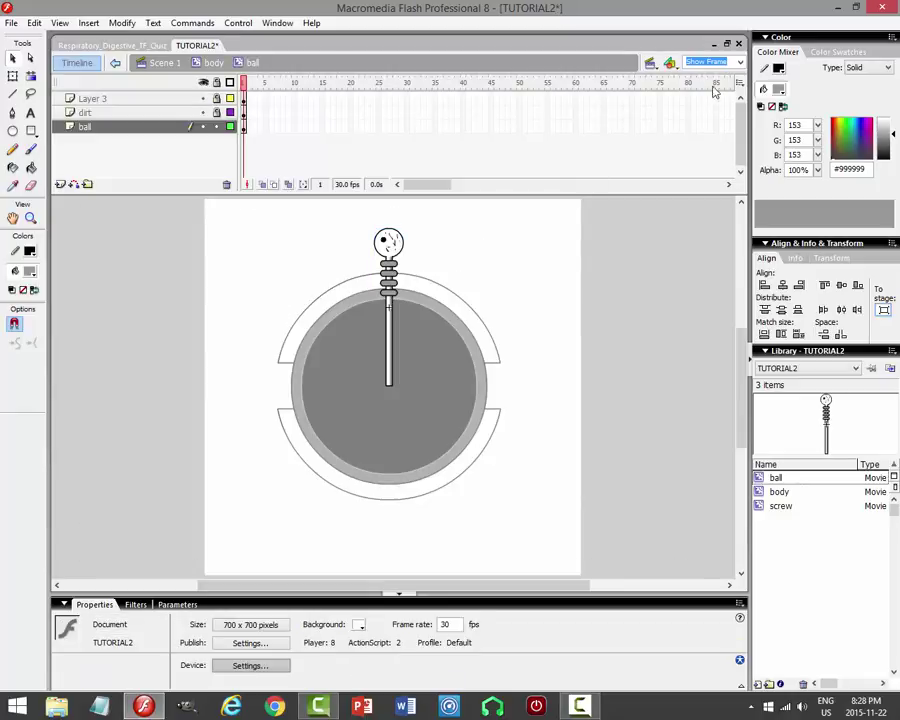
pyautogui.click(742, 63)
pyautogui.click(711, 133)
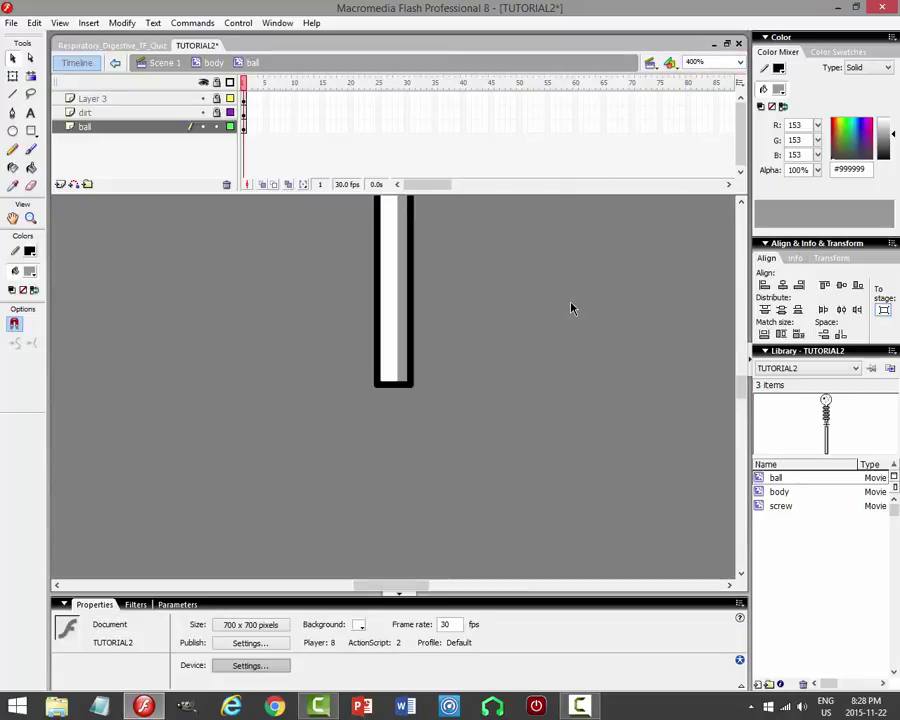
pyautogui.scroll(6, 572, 308)
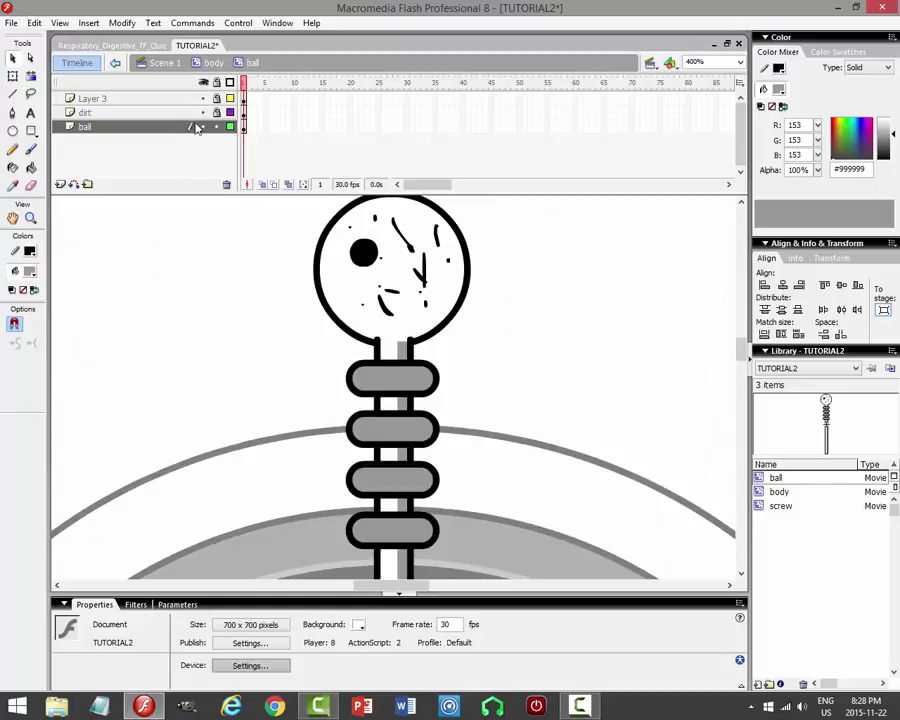
pyautogui.doubleClick(157, 100)
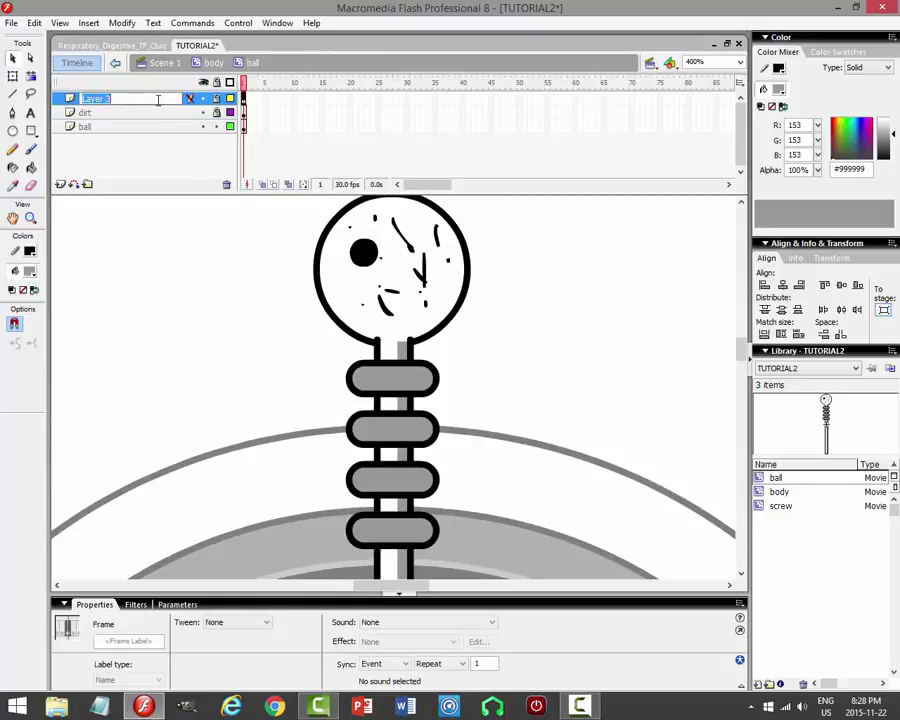
pyautogui.write('rings')
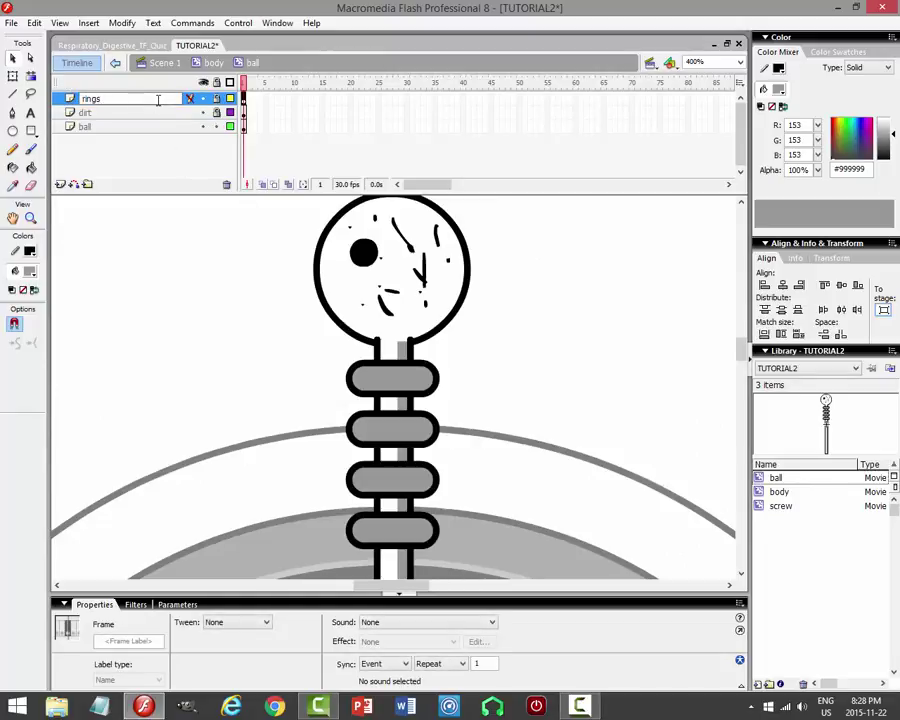
pyautogui.press('Return')
pyautogui.click(216, 98)
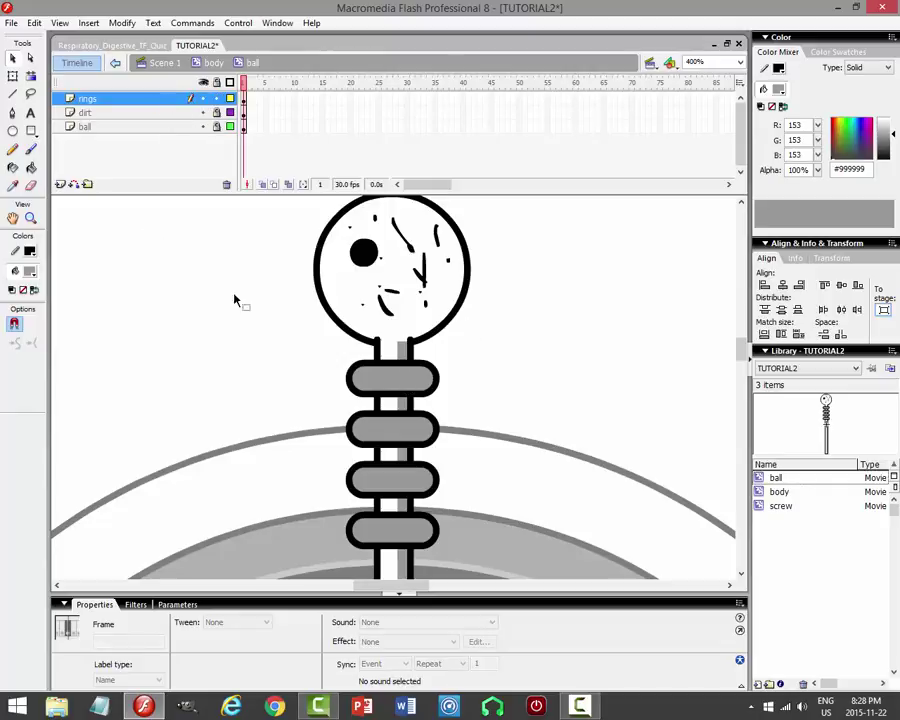
# Paint a small black rivet dot at both ends of each of the four grey rings with the Brush and test the movie.
pyautogui.click(30, 149)
pyautogui.click(34, 361)
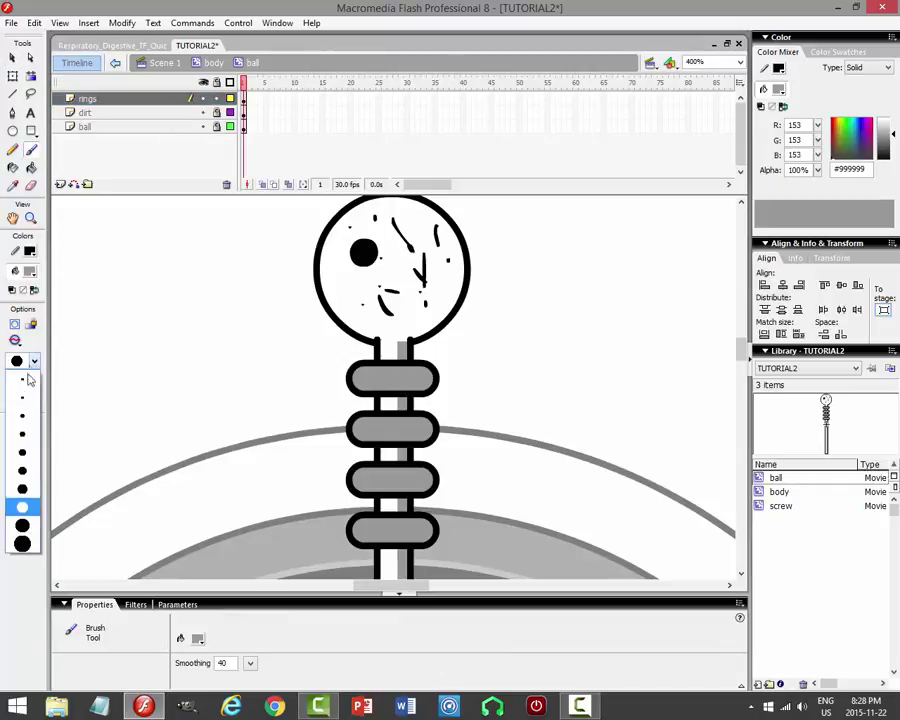
pyautogui.click(22, 415)
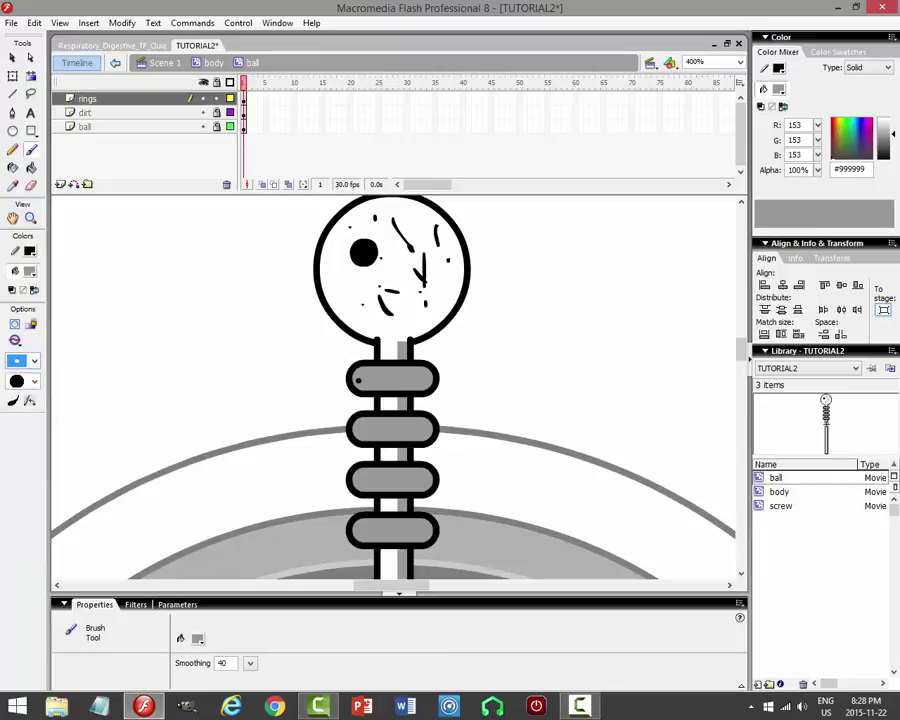
pyautogui.click(34, 361)
pyautogui.click(22, 415)
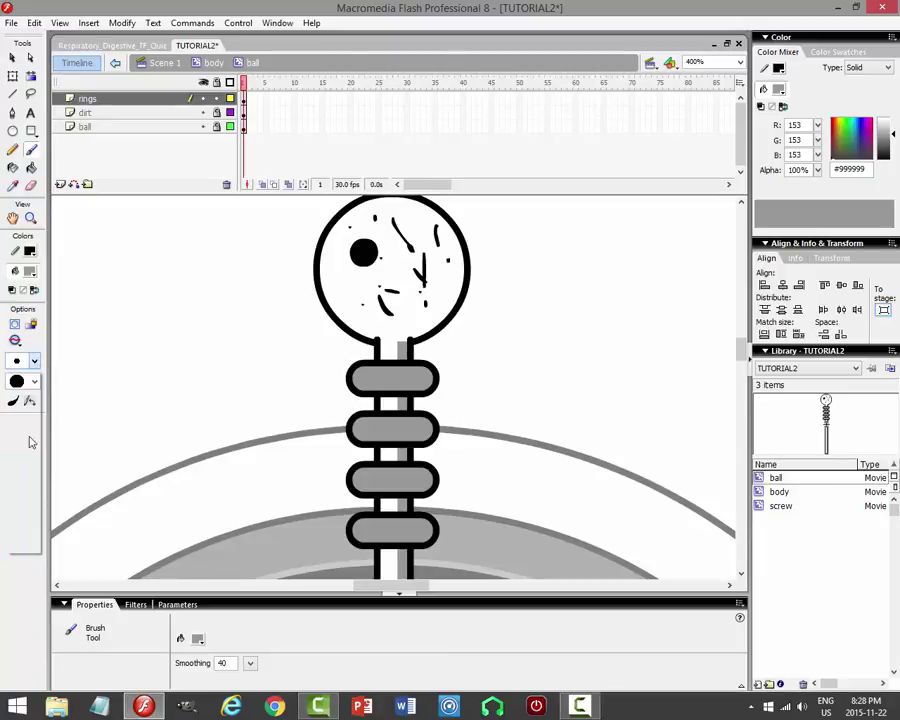
pyautogui.click(34, 361)
pyautogui.click(23, 453)
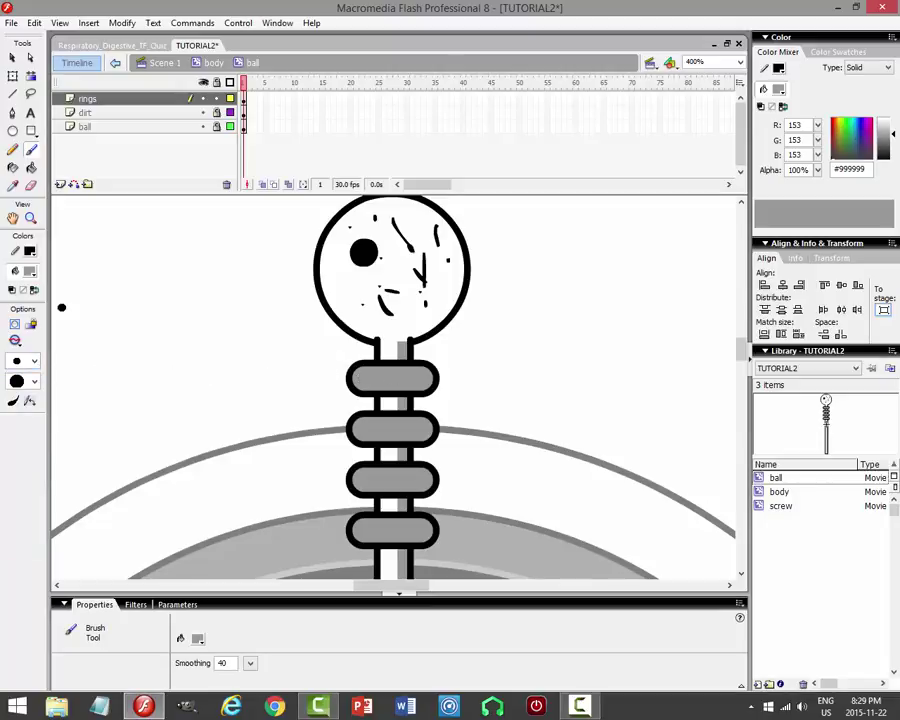
pyautogui.click(30, 271)
pyautogui.click(20, 302)
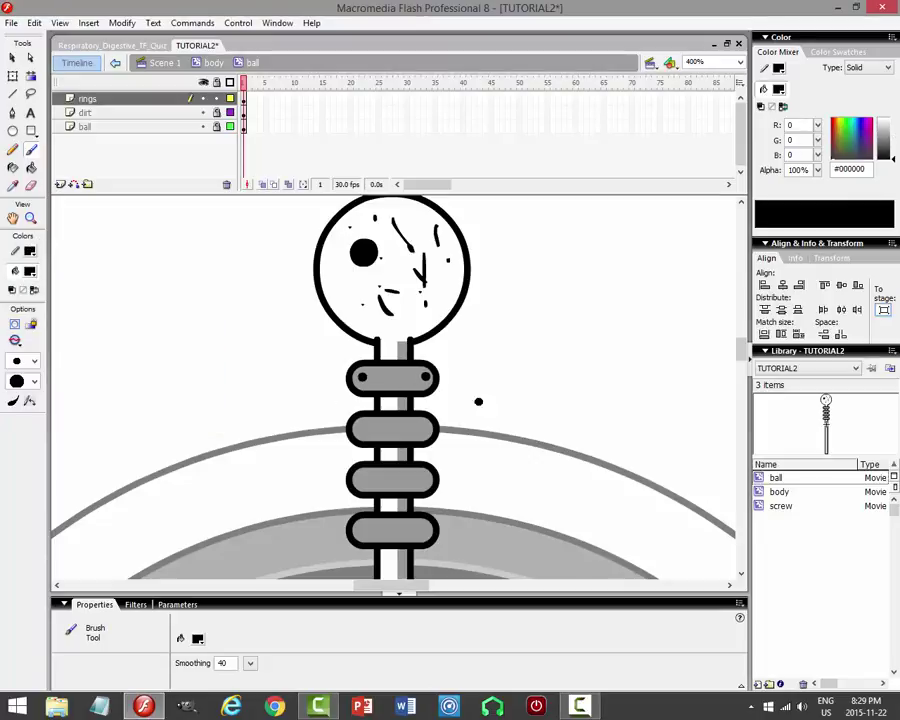
pyautogui.hotkey('ctrl', 'z')
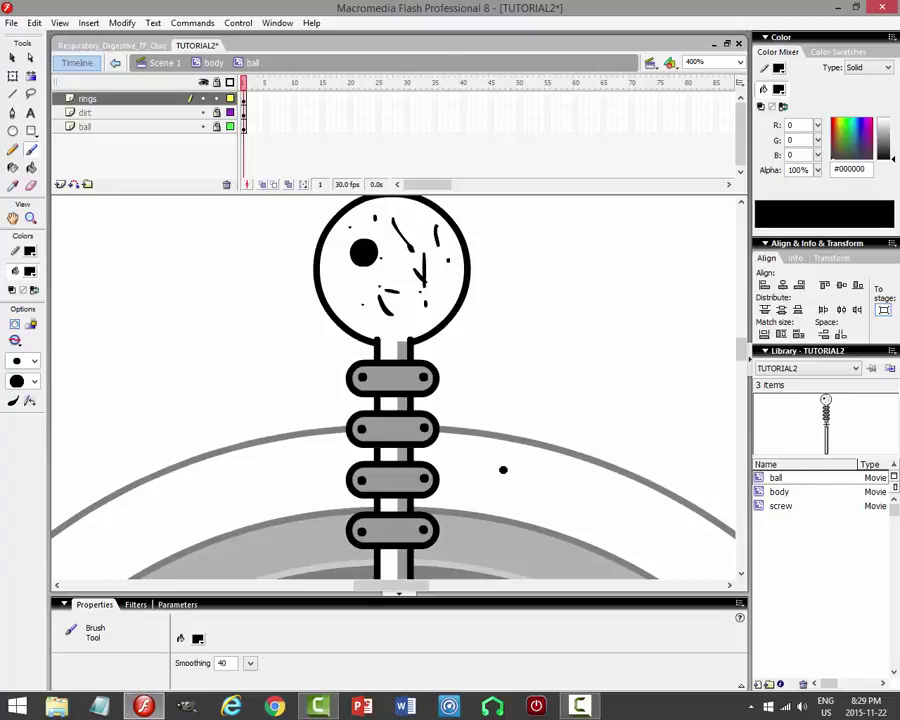
pyautogui.hotkey('ctrl', 'Return')
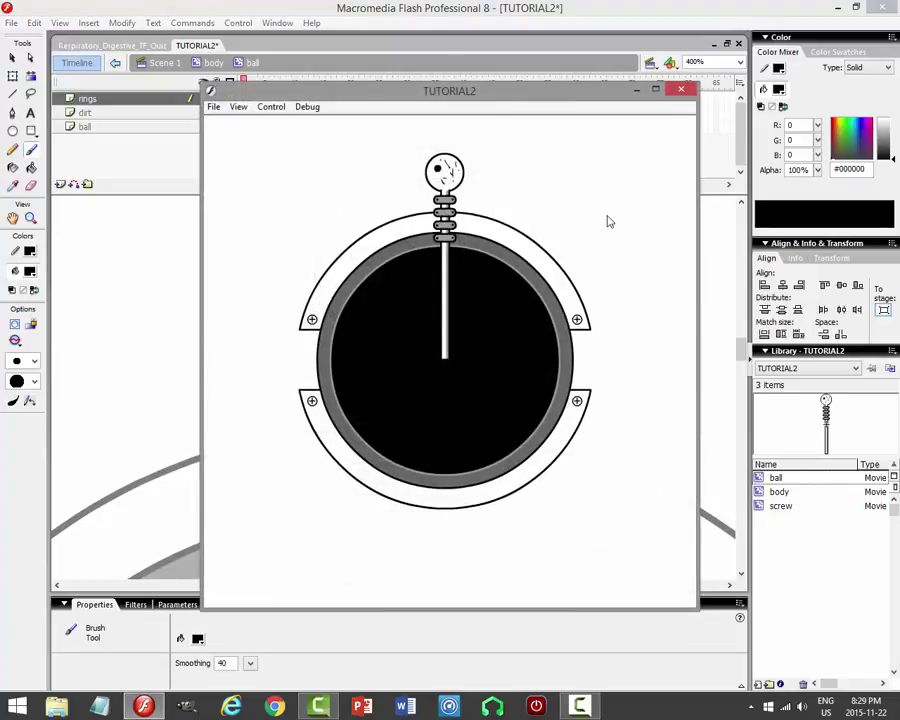
pyautogui.click(681, 89)
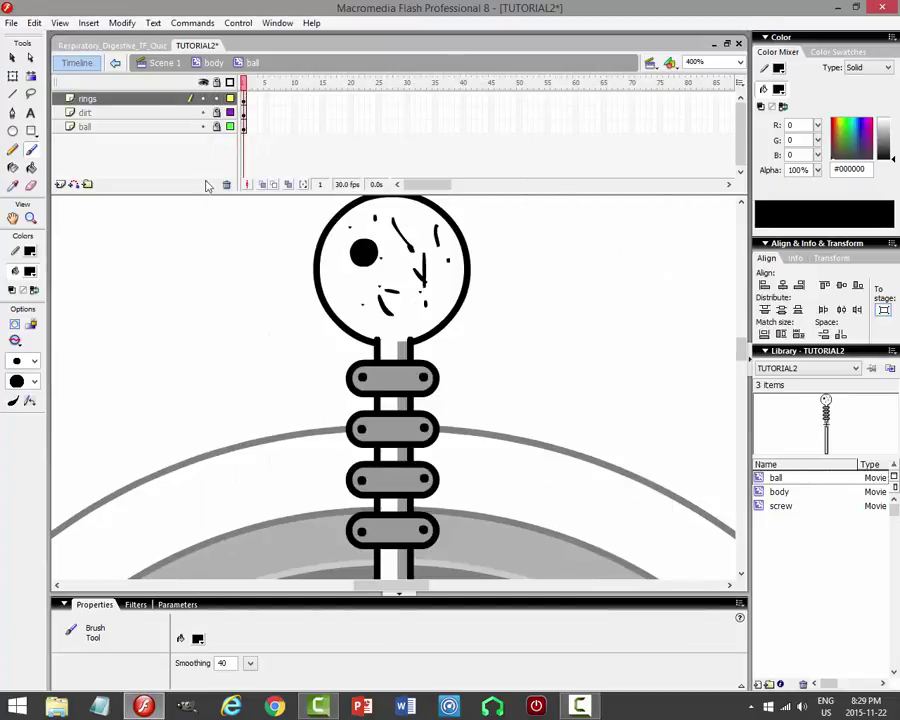
# Return to the body symbol and move the ball layer beneath the body layer, showing the whole frame.
pyautogui.click(115, 62)
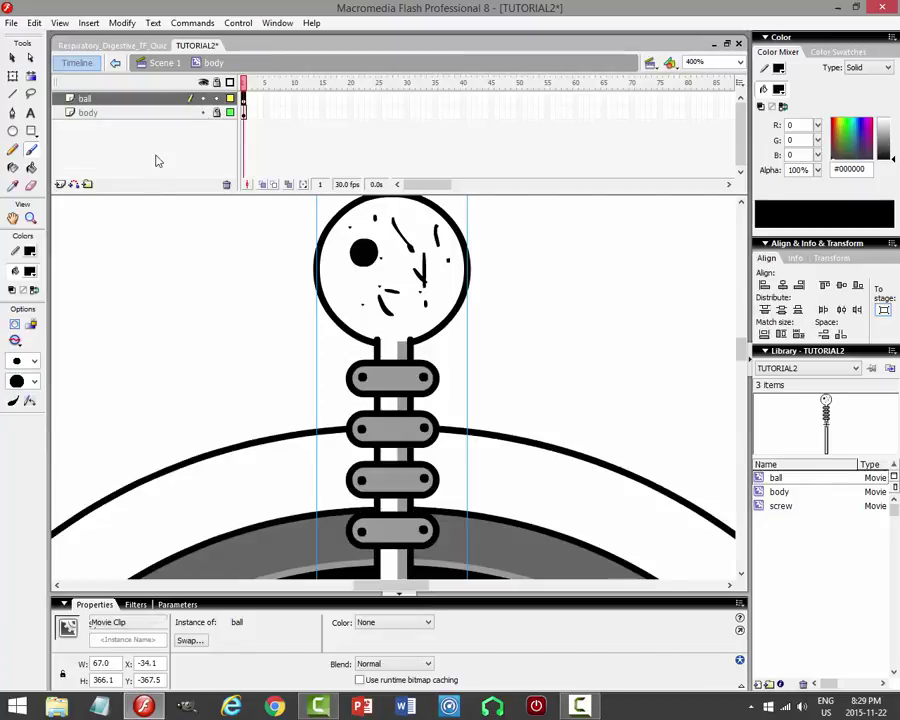
pyautogui.moveTo(140, 100); pyautogui.dragTo(140, 118)
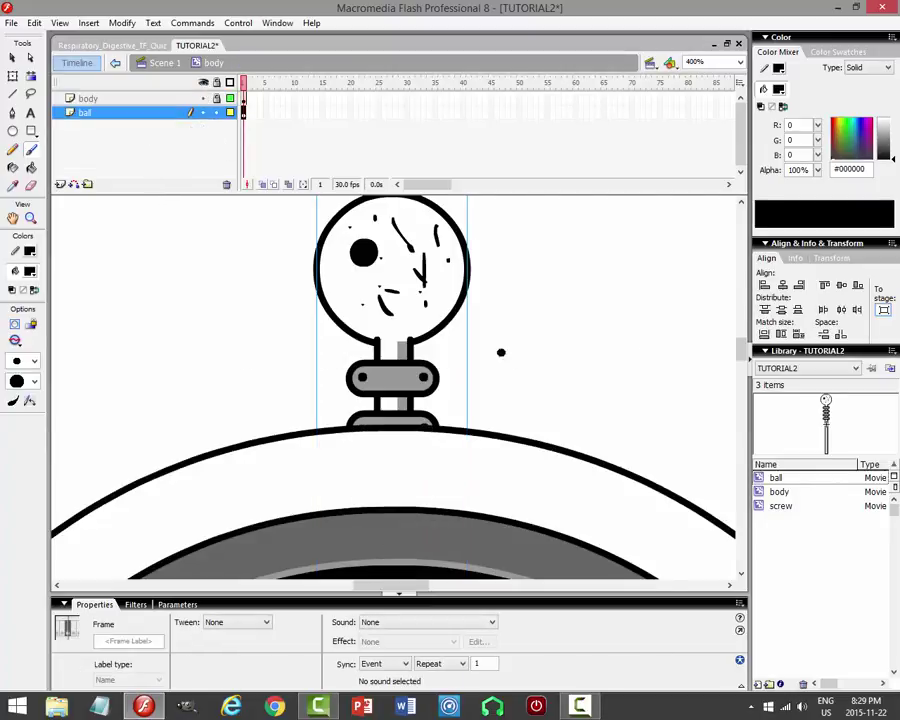
pyautogui.click(740, 62)
pyautogui.click(704, 82)
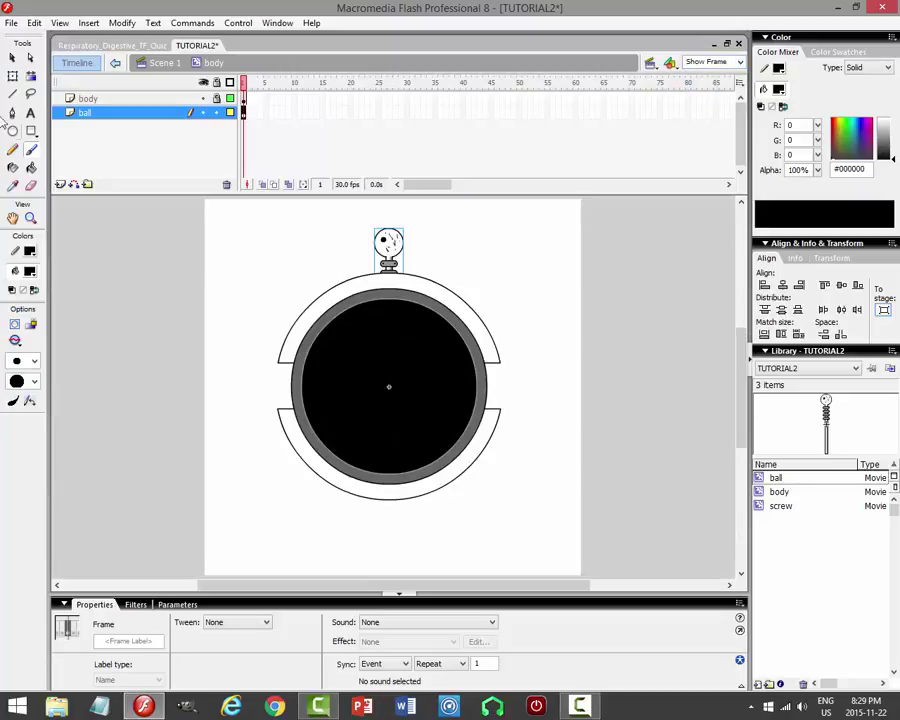
# Test the ball's swing with Free Transform by rotating it a quarter turn about the circle's centre and back upright.
pyautogui.click(12, 57)
pyautogui.click(13, 76)
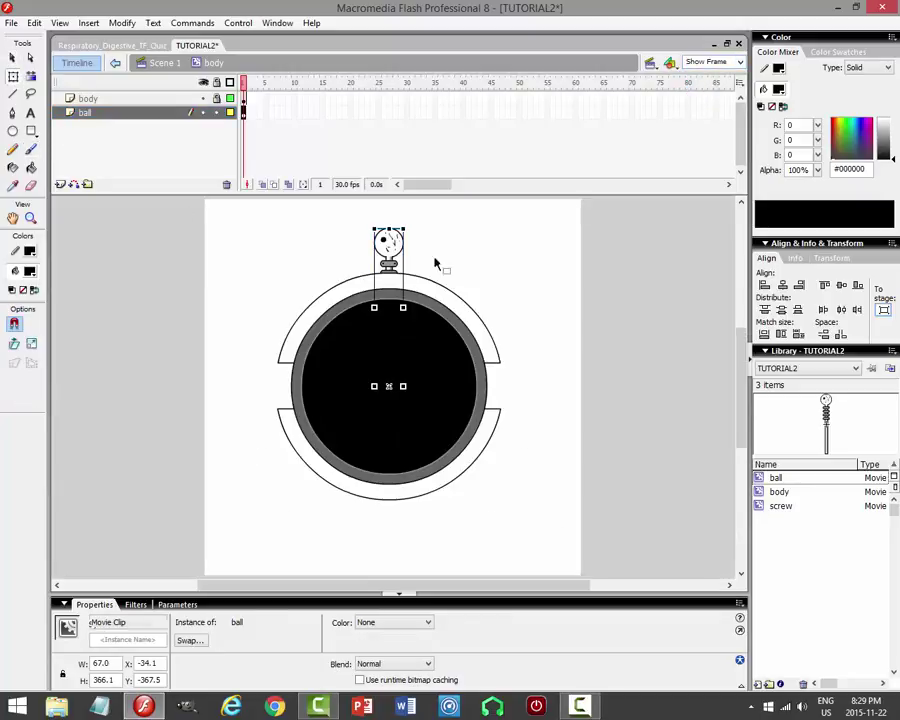
pyautogui.moveTo(412, 225); pyautogui.dragTo(270, 325)
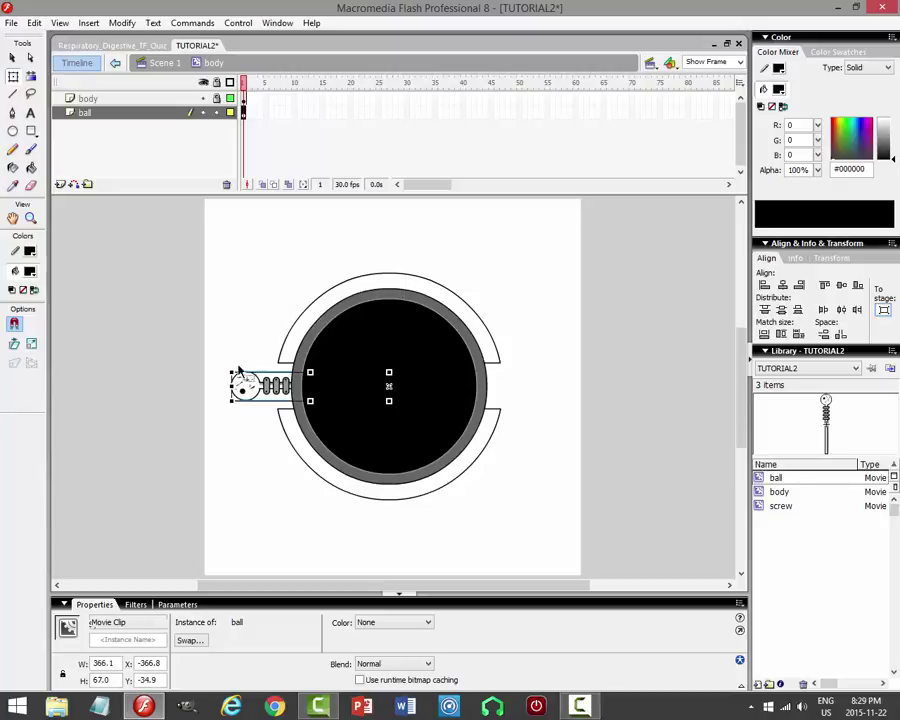
pyautogui.moveTo(238, 374); pyautogui.dragTo(446, 257)
pyautogui.click(12, 58)
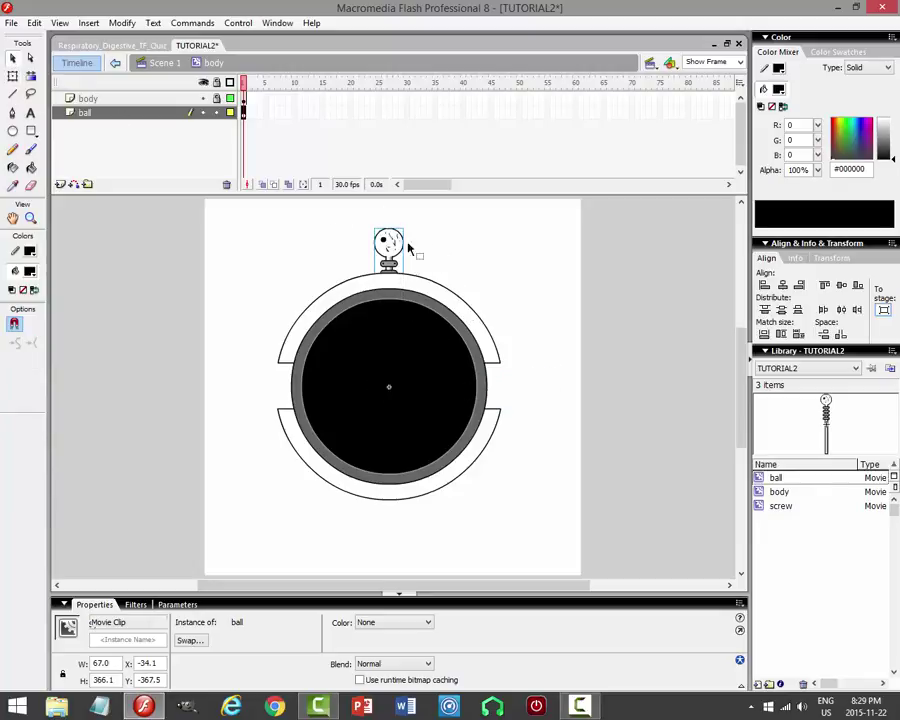
# Clear the selection and save the document with the new layer order.
pyautogui.click(527, 245)
pyautogui.hotkey('ctrl', 's')
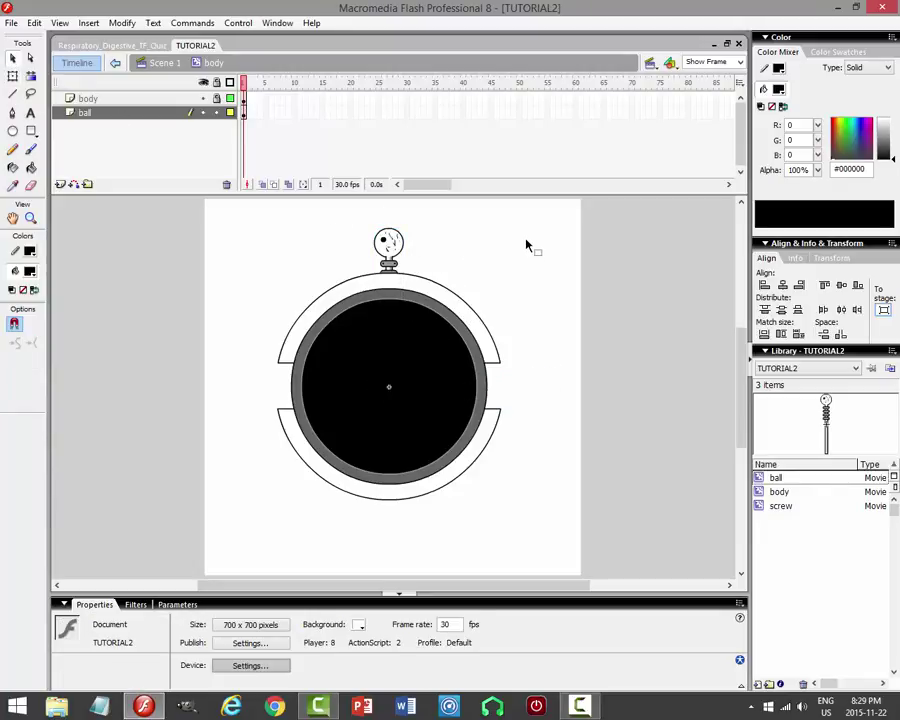
# View the artwork at 100%, exit to Scene 1, reopen the body symbol and unlock its body layer.
pyautogui.hotkey('ctrl', '1')
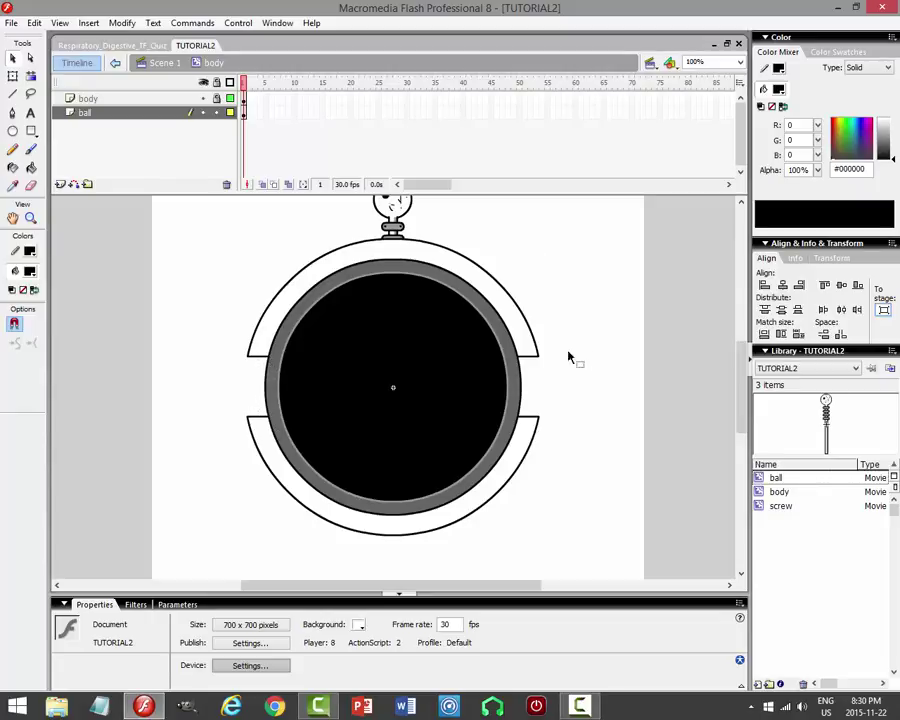
pyautogui.doubleClick(291, 330)
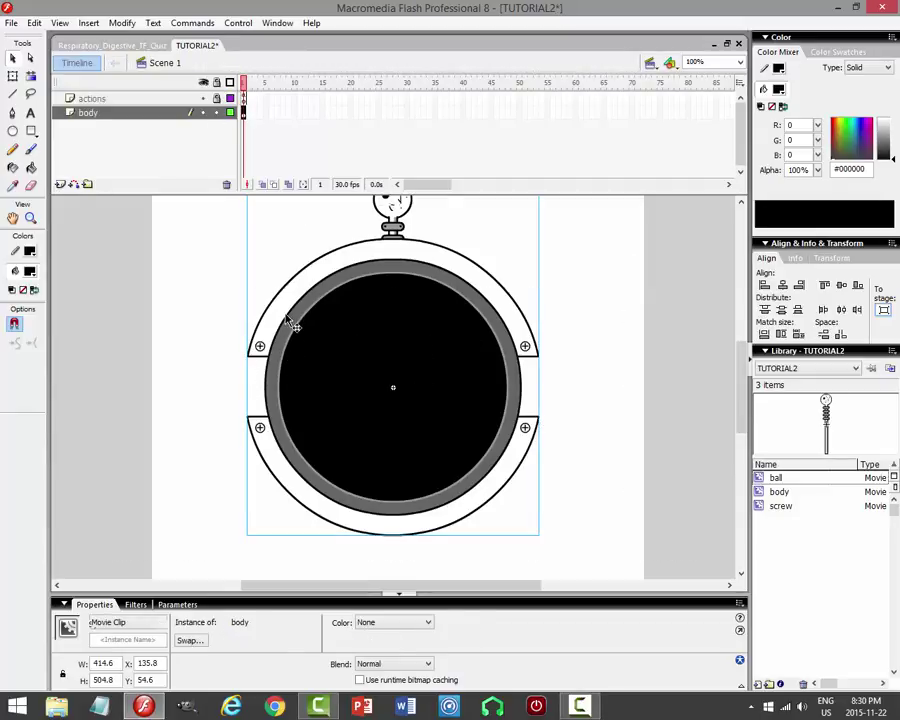
pyautogui.doubleClick(292, 324)
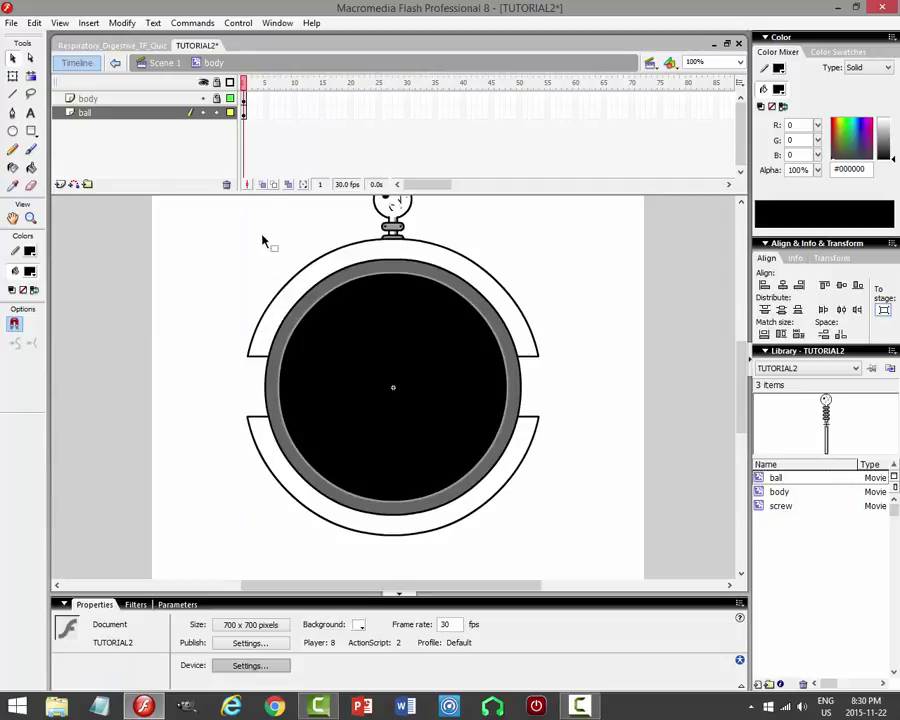
pyautogui.click(216, 112)
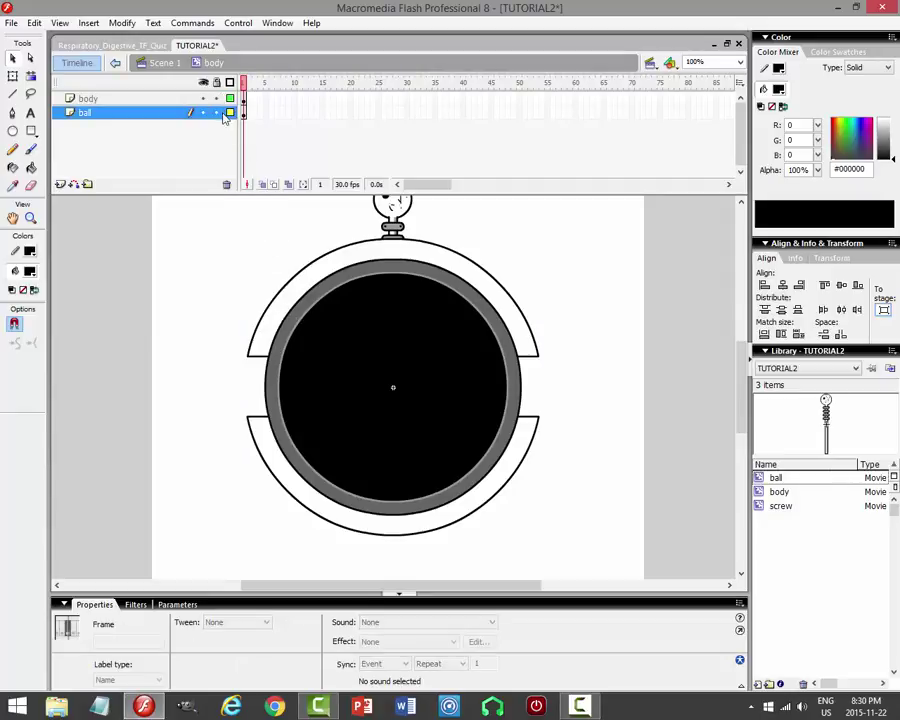
# Copy the stroke segment of the ring's outer edge in the left gap between the two white bands.
pyautogui.click(306, 287)
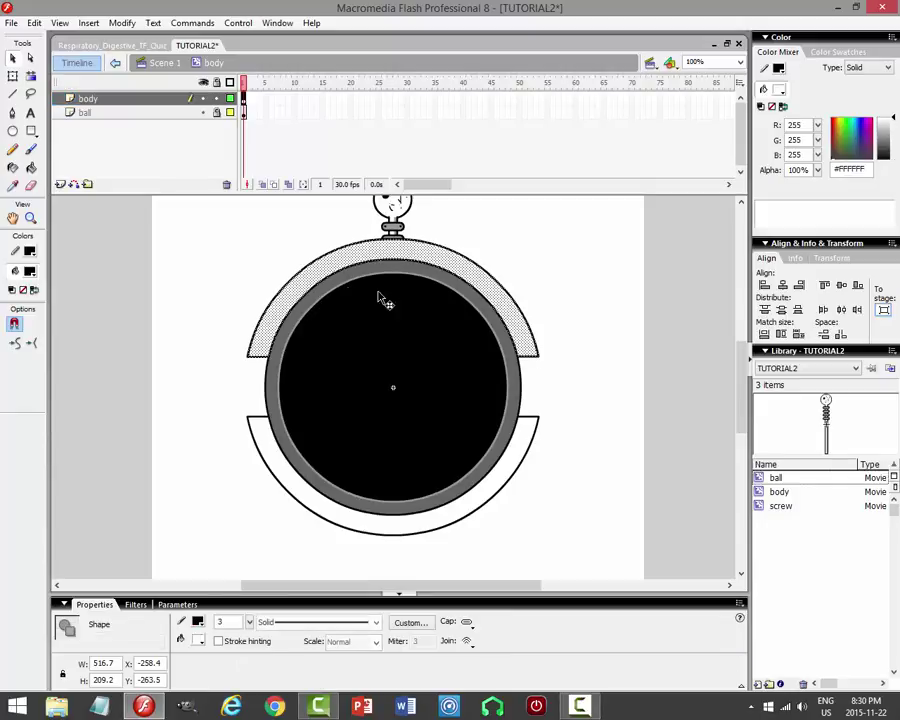
pyautogui.click(617, 273)
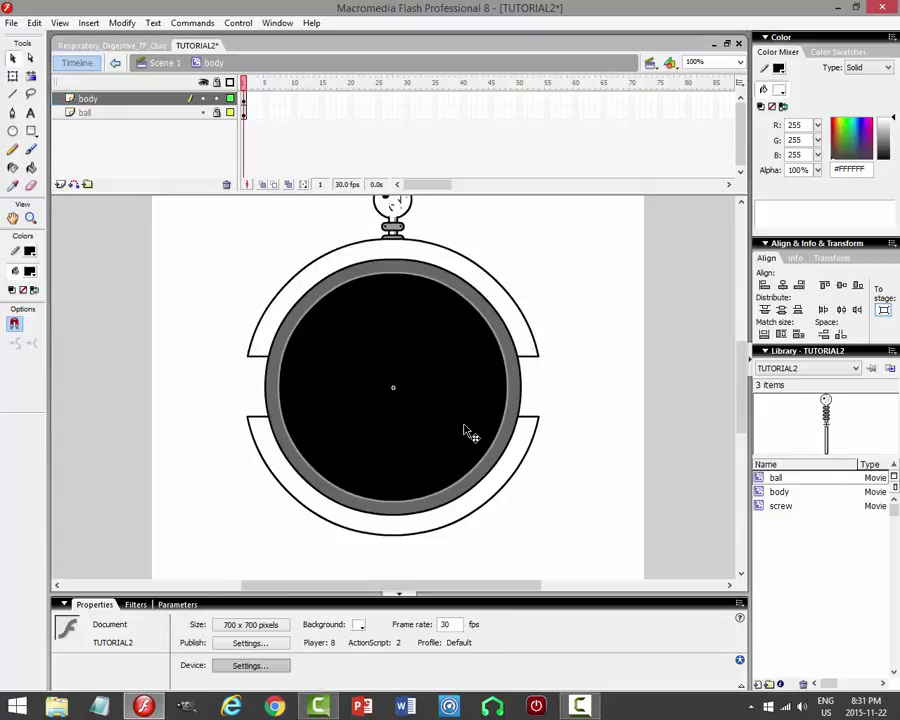
pyautogui.click(267, 383)
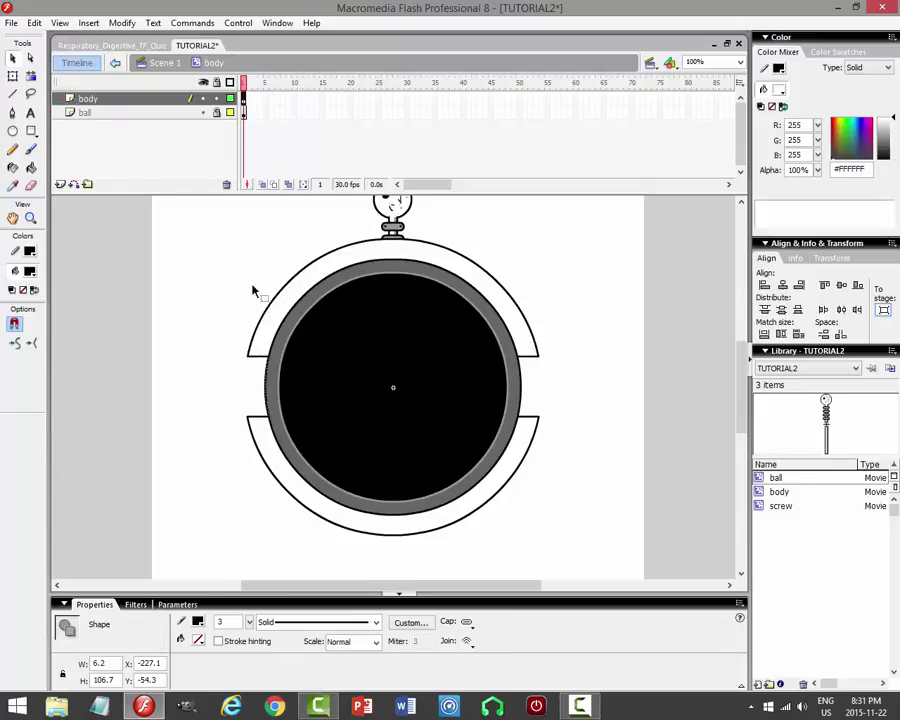
pyautogui.click(33, 22)
pyautogui.click(34, 90)
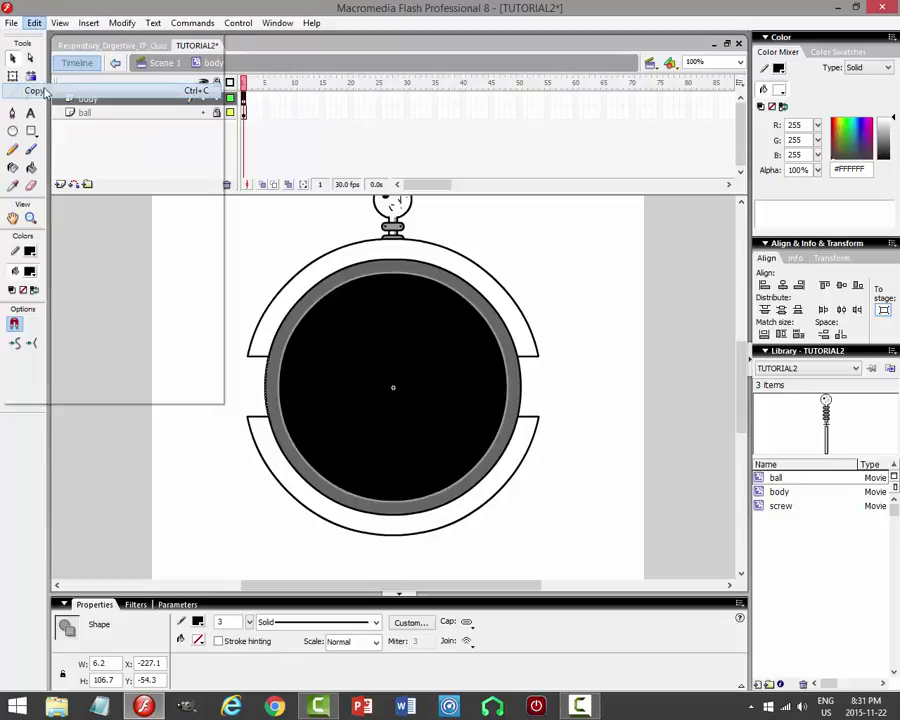
# Lock the body layer and paste the copied arc in place on a new layer above it, shifted slightly outward.
pyautogui.click(220, 103)
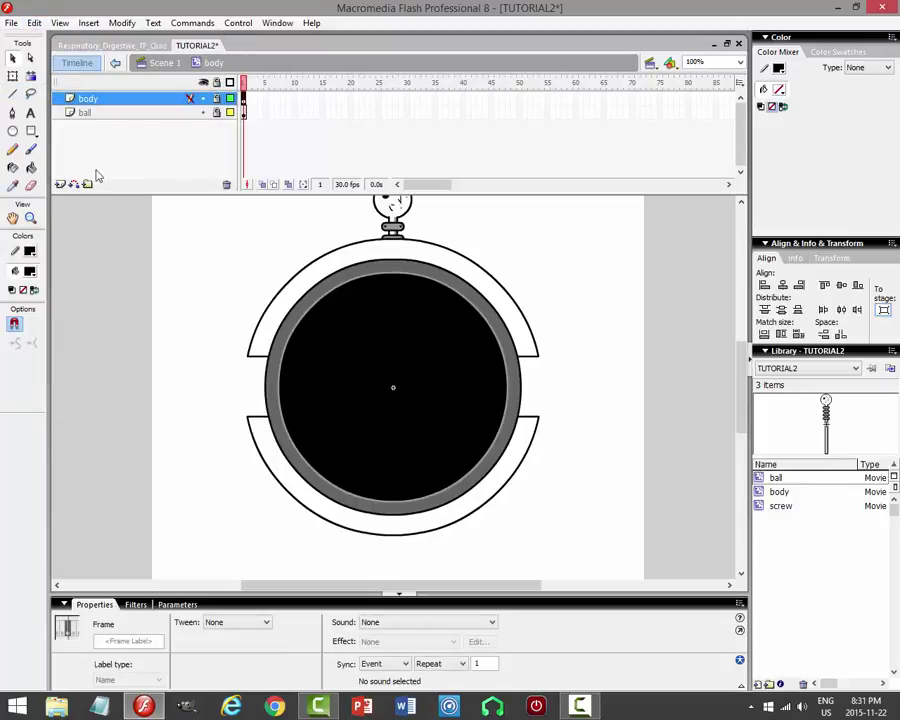
pyautogui.click(60, 184)
pyautogui.click(34, 22)
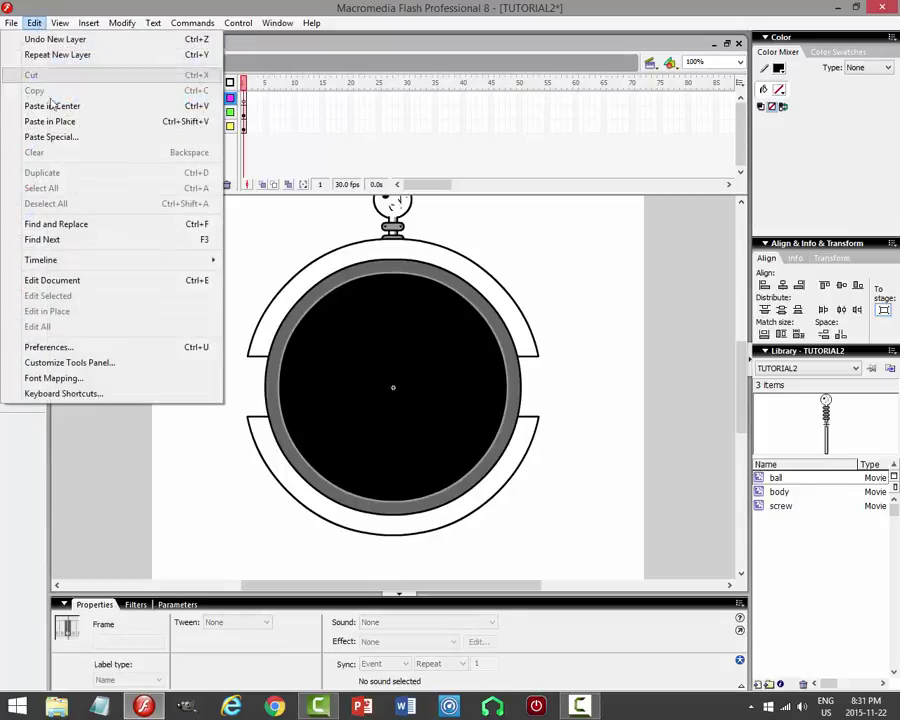
pyautogui.click(60, 116)
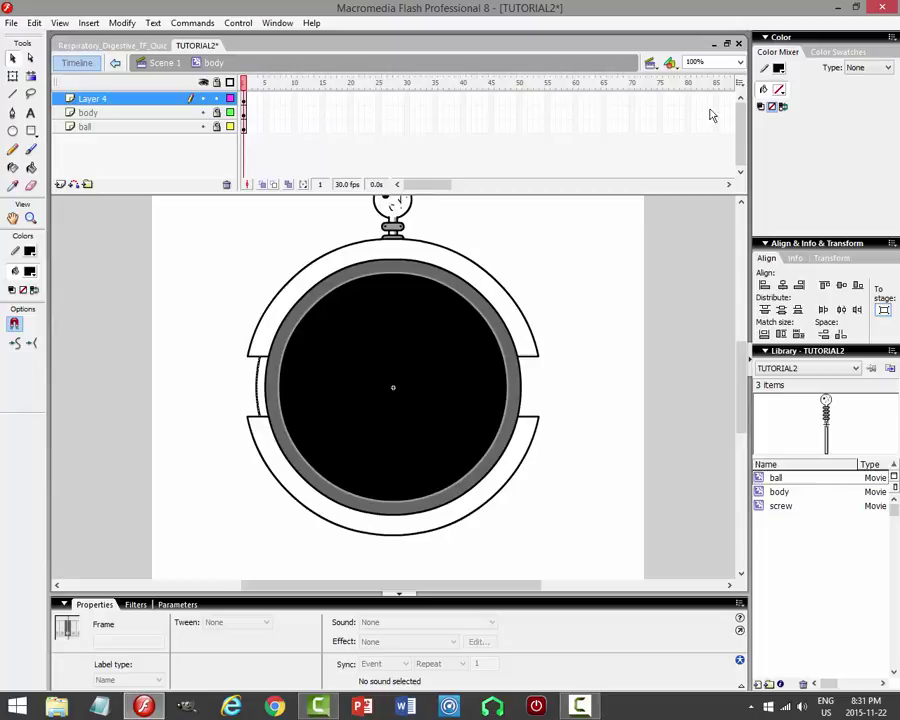
# Hide the body layer and draw a short horizontal line inward from each end of the arc.
pyautogui.click(714, 62)
pyautogui.click(695, 124)
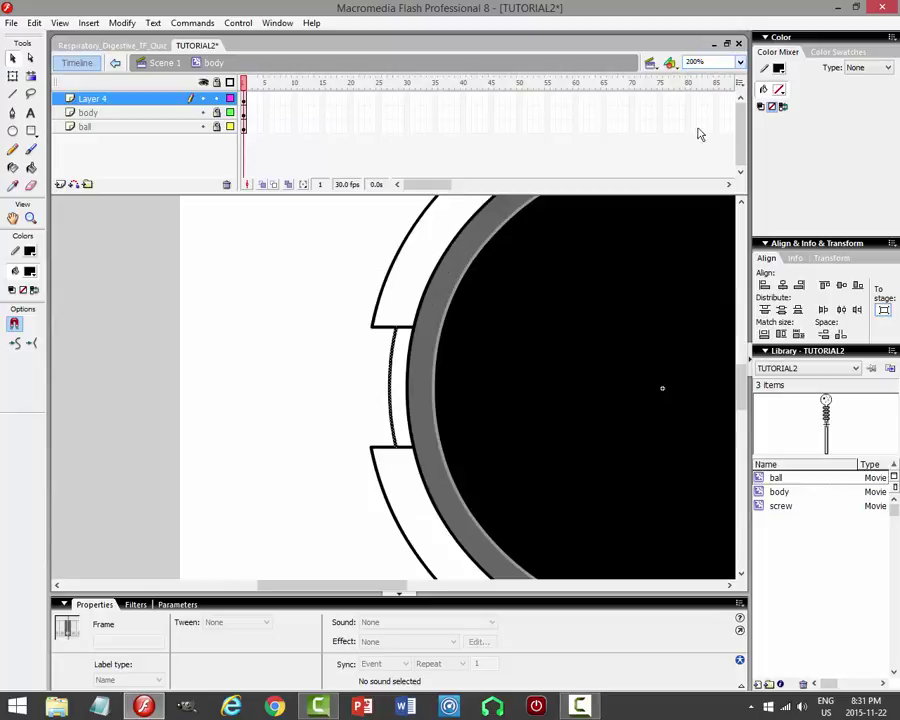
pyautogui.click(203, 112)
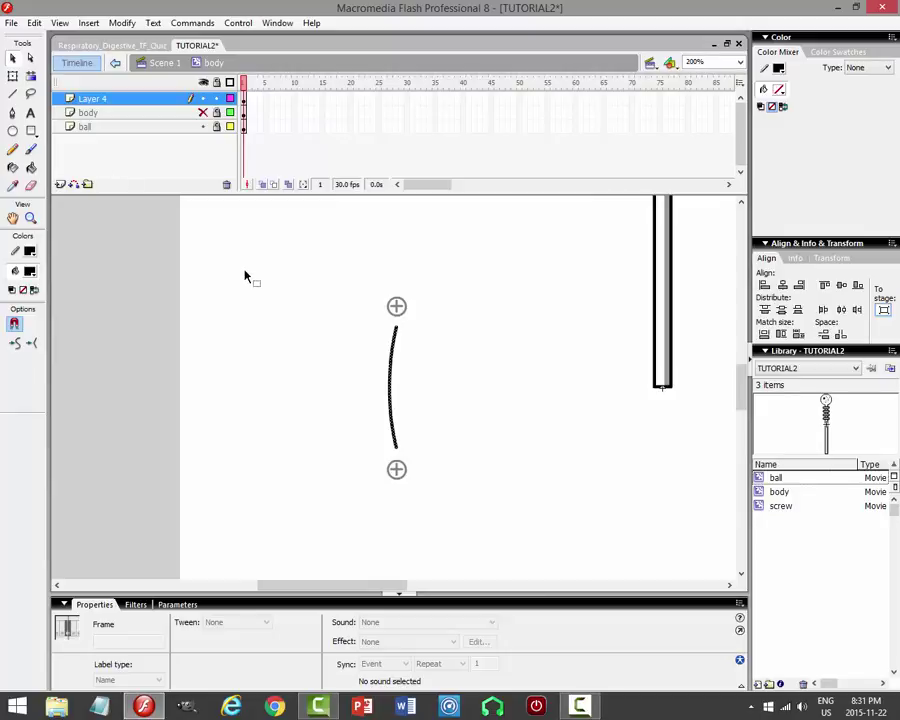
pyautogui.click(235, 275)
pyautogui.click(13, 93)
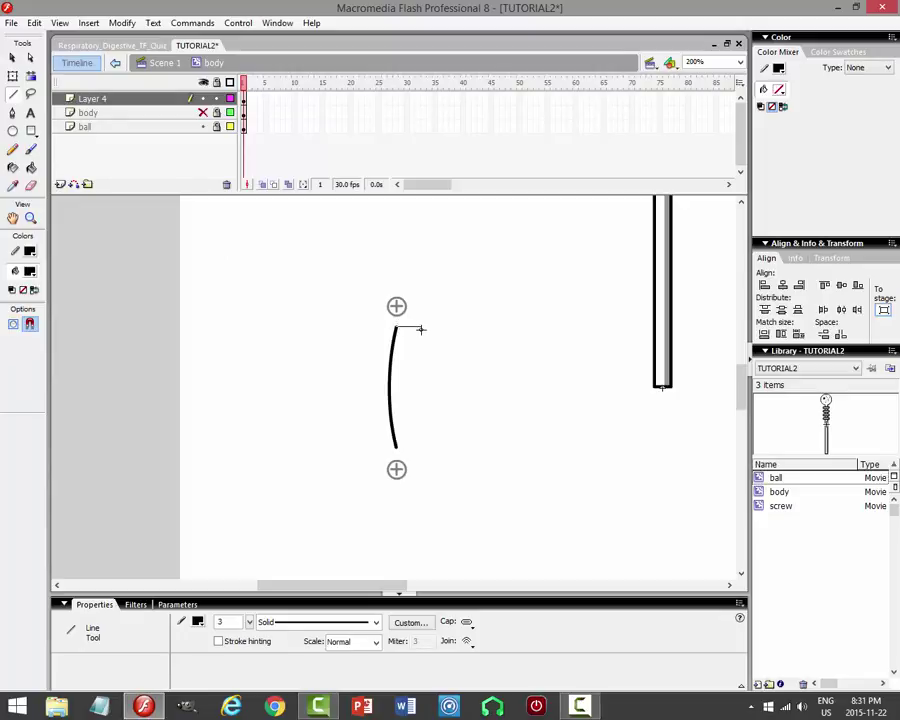
pyautogui.moveTo(421, 329); pyautogui.dragTo(422, 326)
pyautogui.moveTo(411, 446); pyautogui.dragTo(427, 446)
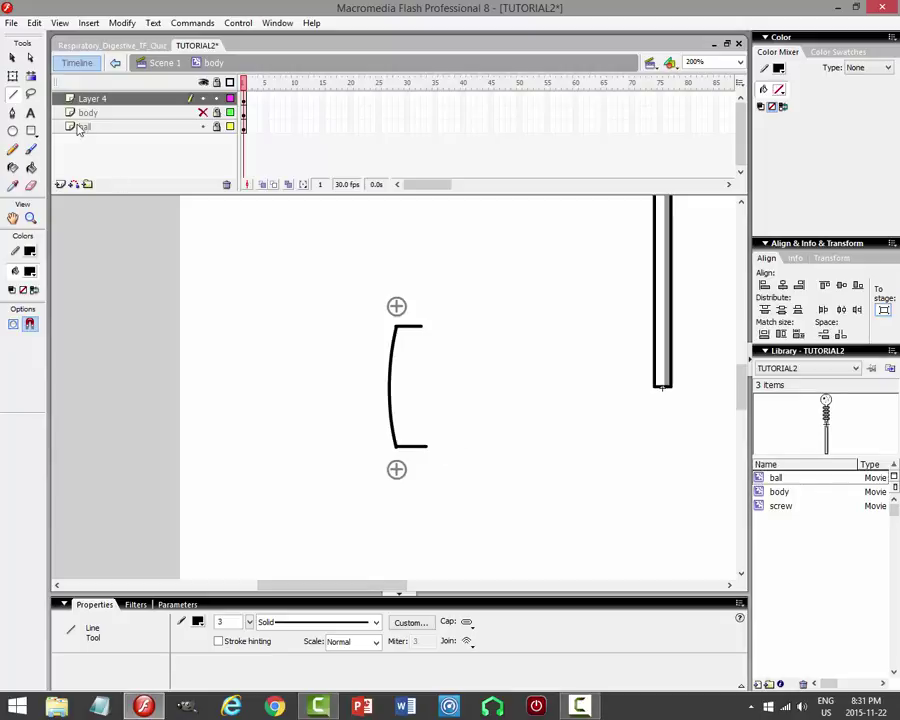
# Align the ends of the two horizontal lines with the arc's end points so both corners meet cleanly.
pyautogui.click(12, 57)
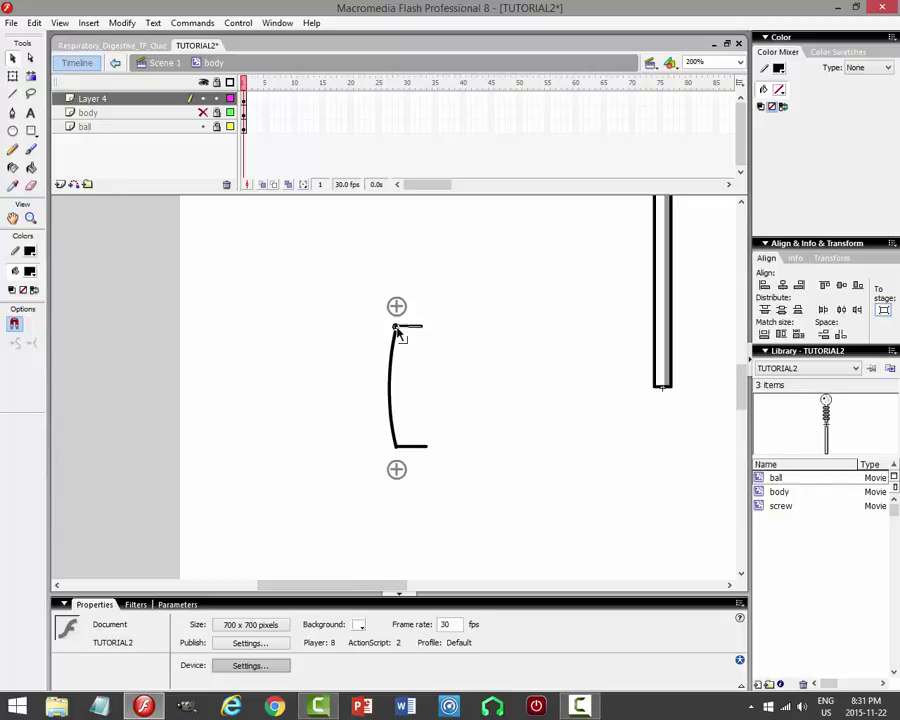
pyautogui.moveTo(421, 331)
pyautogui.mouseDown()
pyautogui.moveTo(444, 356)
pyautogui.moveTo(422, 335)
pyautogui.mouseUp()
pyautogui.hotkey('ctrl', 'z')
pyautogui.click(397, 451)
pyautogui.click(447, 449)
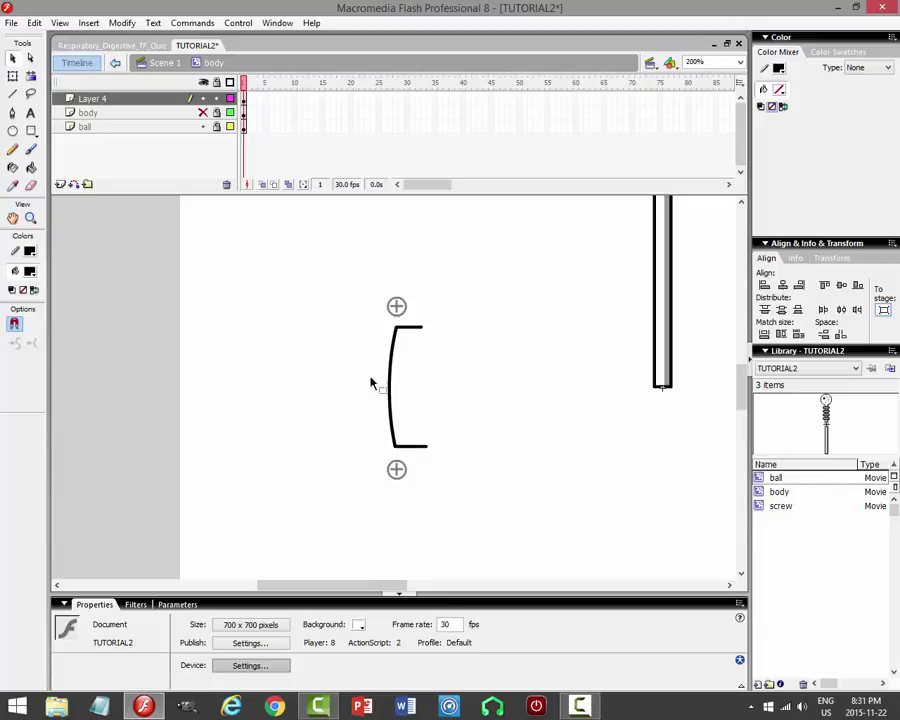
# Close the shape with a vertical line between the two horizontal lines and delete the overhanging line ends.
pyautogui.click(12, 93)
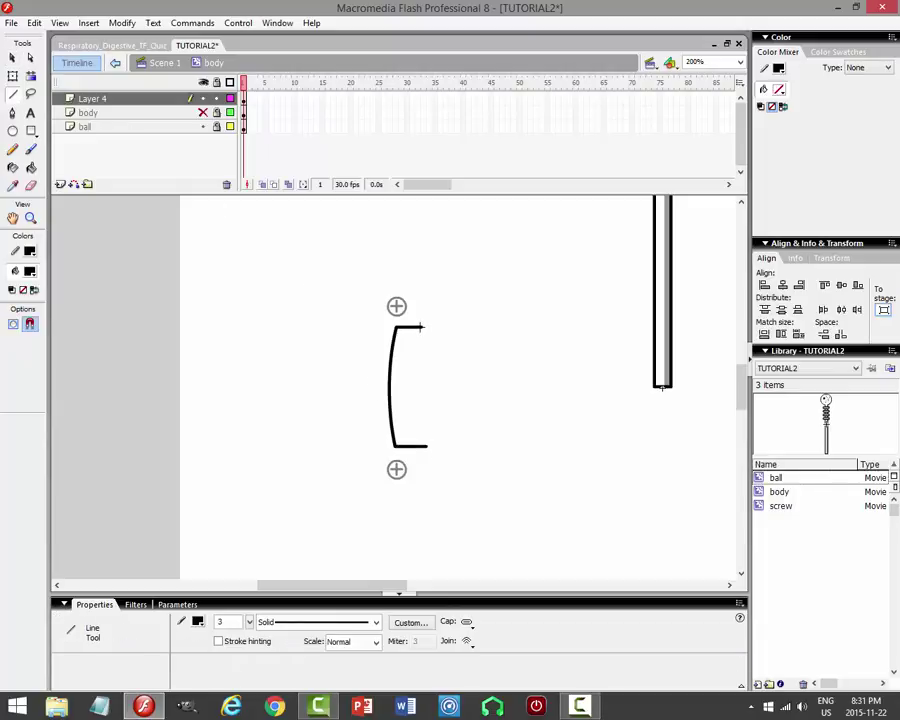
pyautogui.moveTo(419, 339); pyautogui.dragTo(421, 447)
pyautogui.click(13, 57)
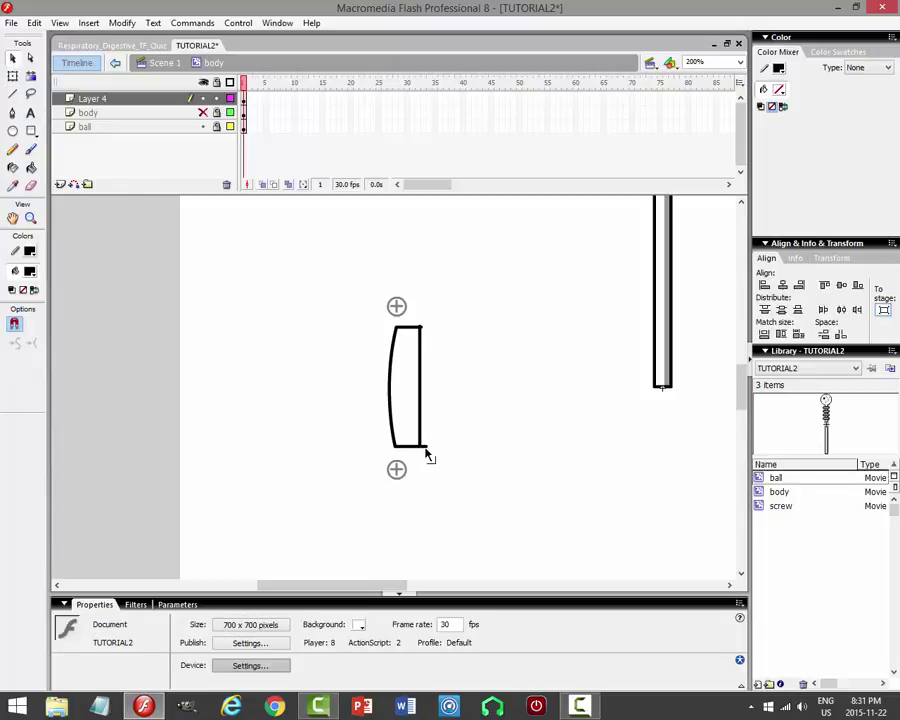
pyautogui.click(425, 448)
pyautogui.press('Delete')
pyautogui.click(423, 329)
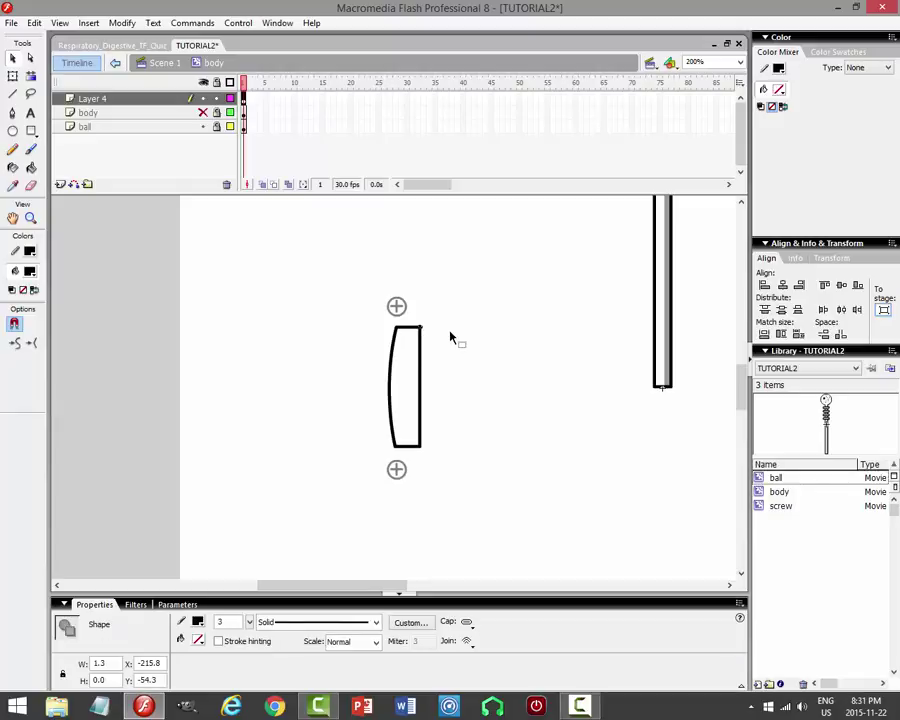
pyautogui.press('Delete')
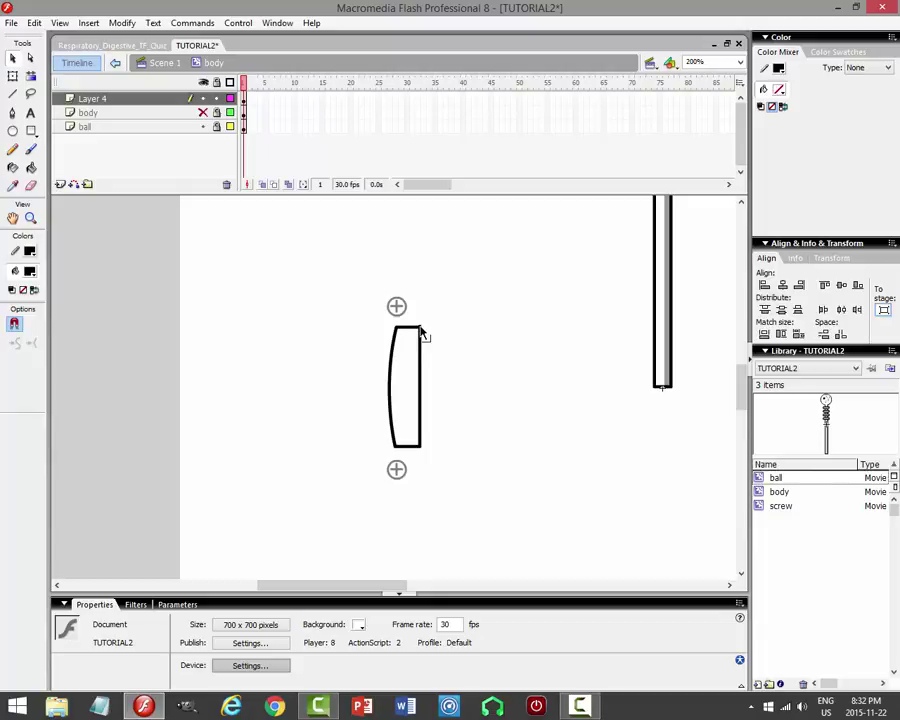
# Check the outline against the body artwork, then fill the closed shape with light grey #CCCCCC.
pyautogui.click(203, 112)
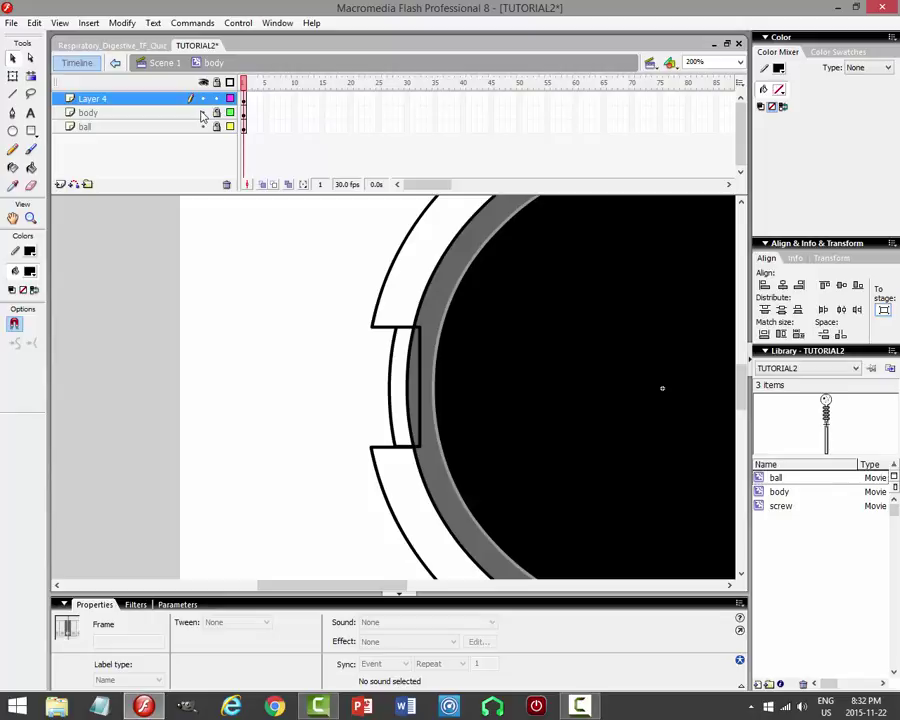
pyautogui.click(203, 112)
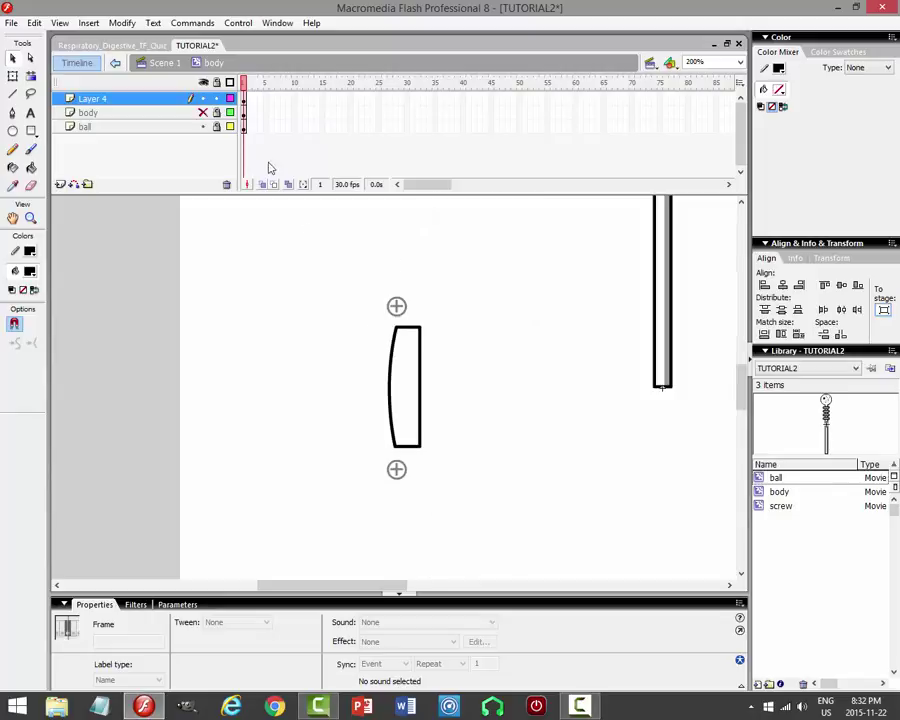
pyautogui.click(32, 168)
pyautogui.click(30, 270)
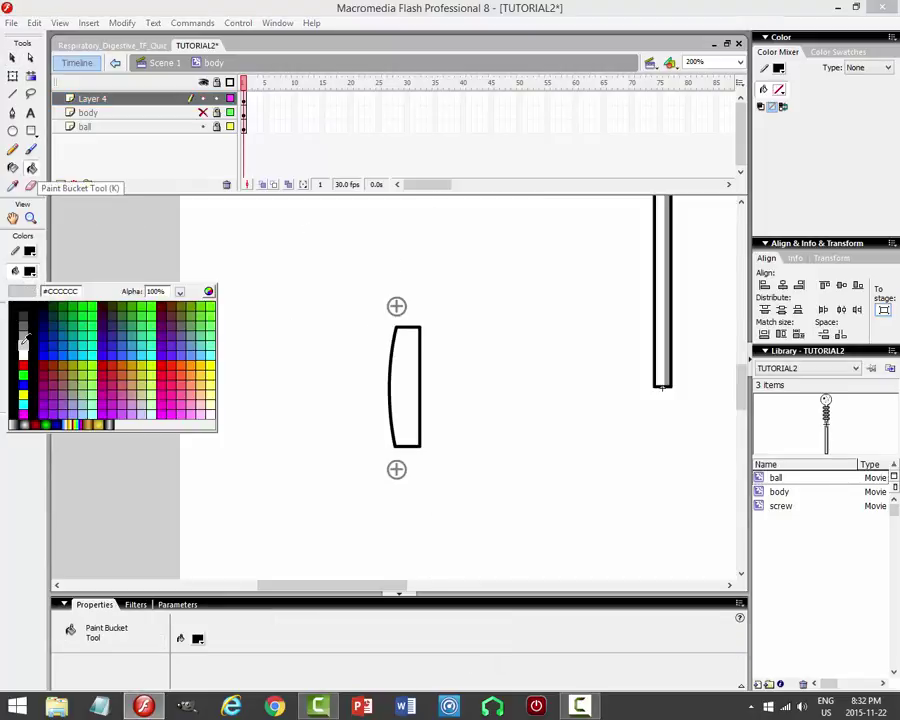
pyautogui.click(20, 345)
pyautogui.click(405, 386)
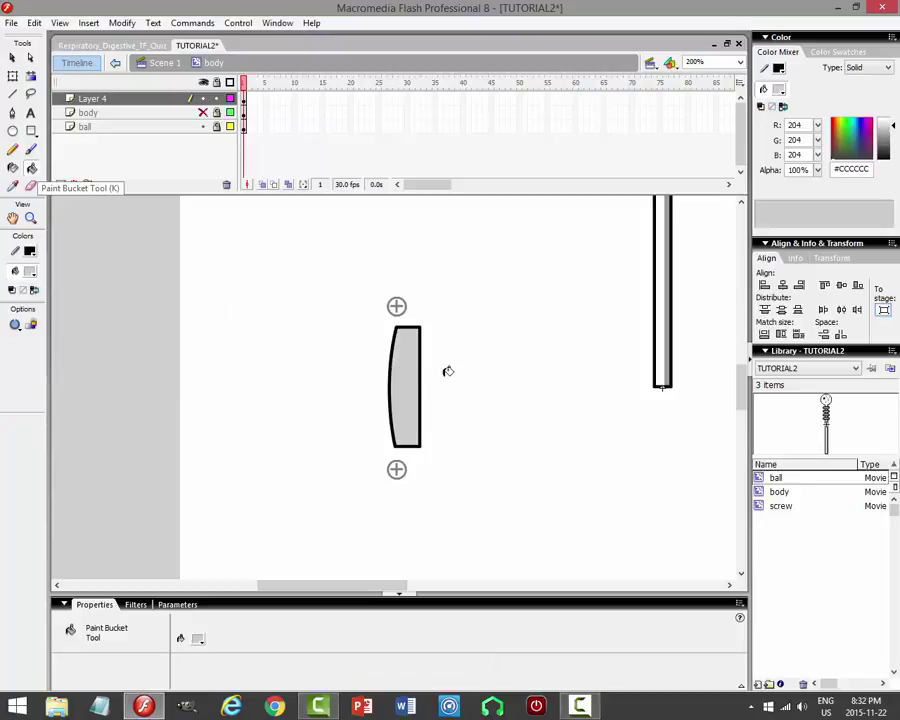
# Show the body layer again and move Layer 4 beneath it, viewing the artwork at 100%.
pyautogui.click(203, 112)
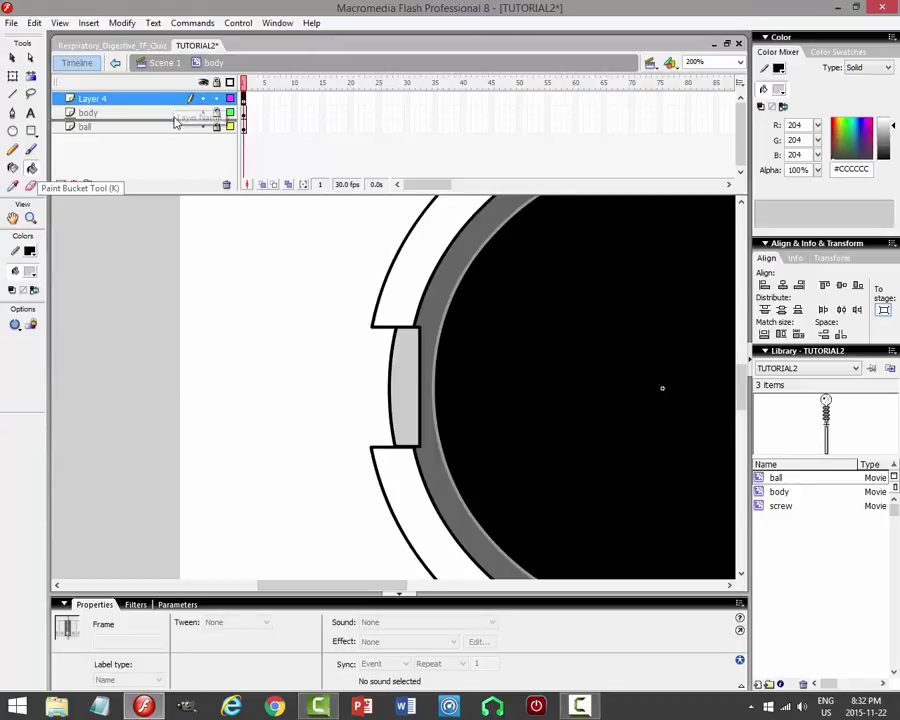
pyautogui.moveTo(175, 120); pyautogui.dragTo(175, 120)
pyautogui.click(12, 57)
pyautogui.click(92, 112)
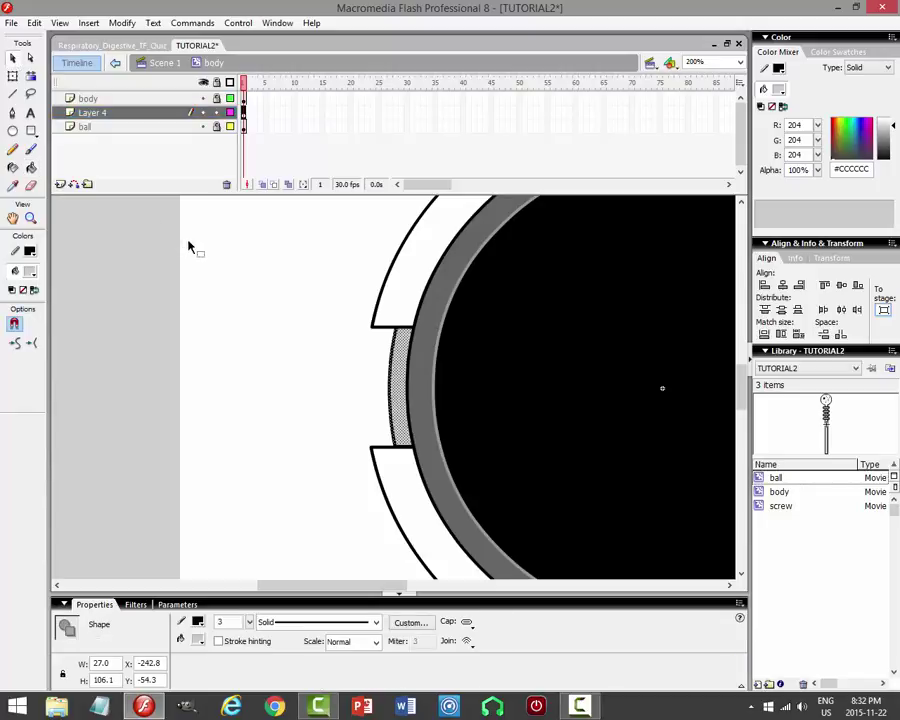
pyautogui.click(287, 250)
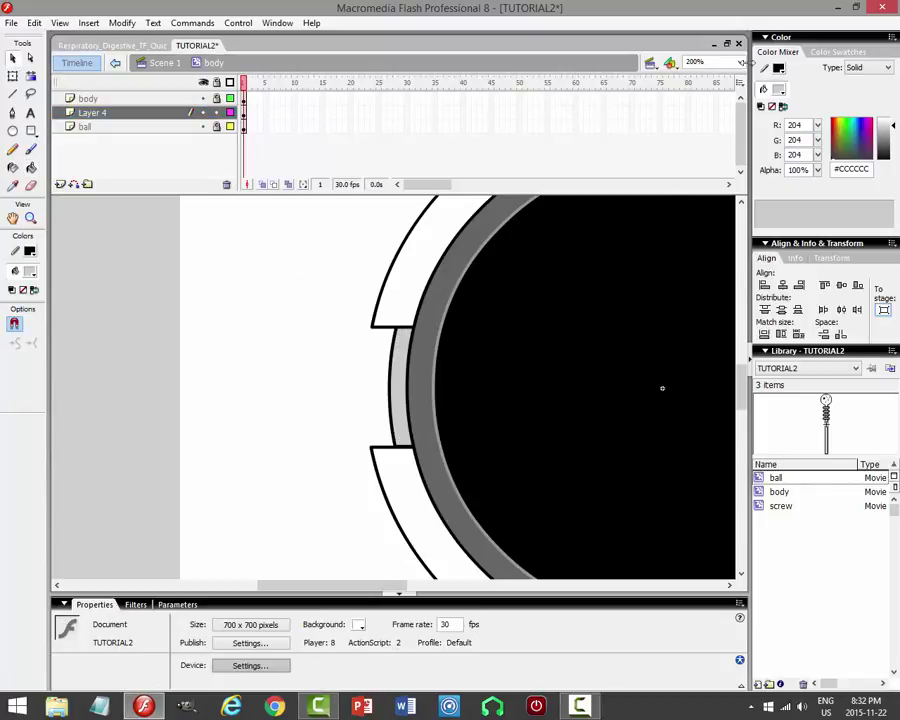
pyautogui.click(739, 62)
pyautogui.click(702, 116)
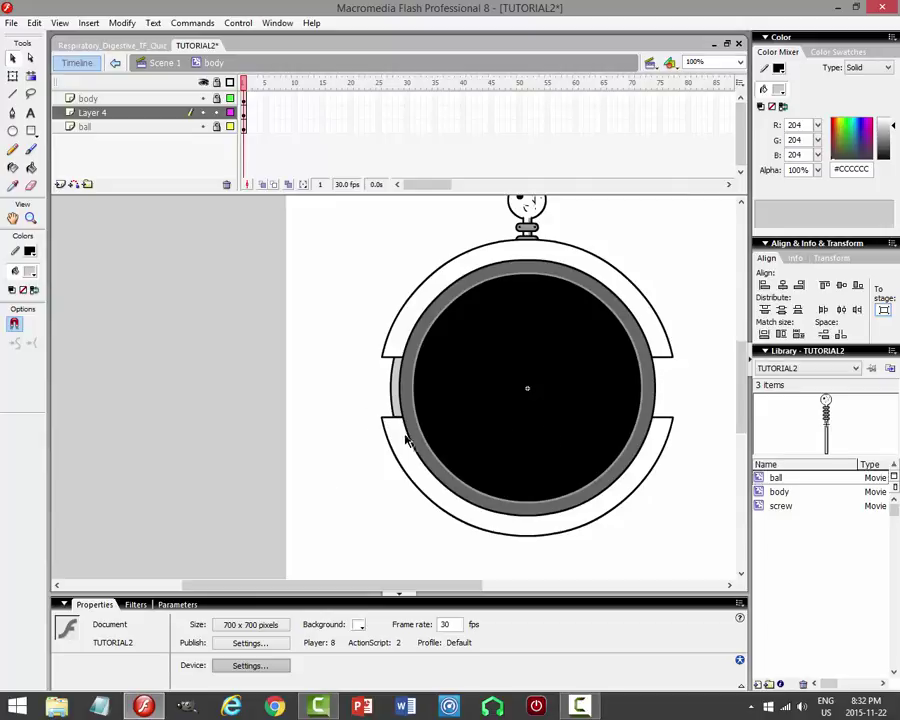
# Convert the grey shape on Layer 4 to a movie clip symbol named marker.
pyautogui.click(150, 117)
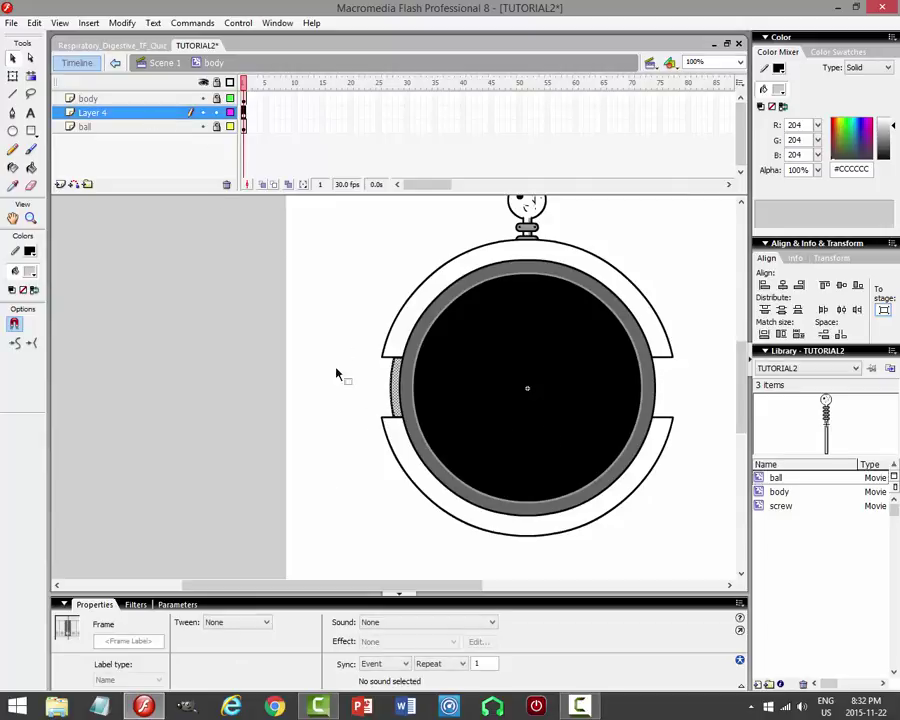
pyautogui.click(122, 22)
pyautogui.click(100, 61)
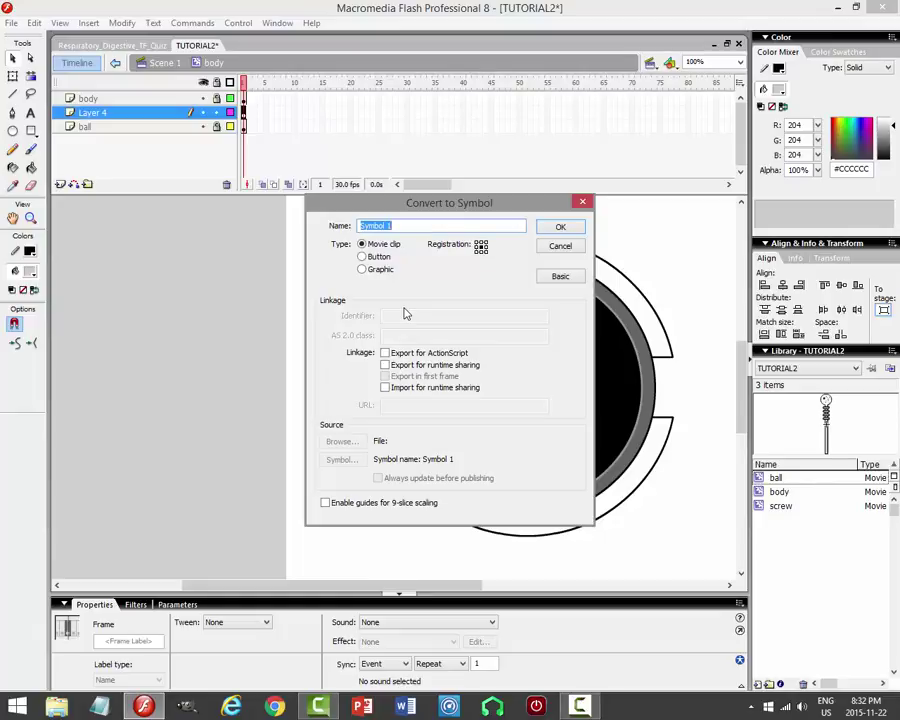
pyautogui.write('marker')
pyautogui.press('Return')
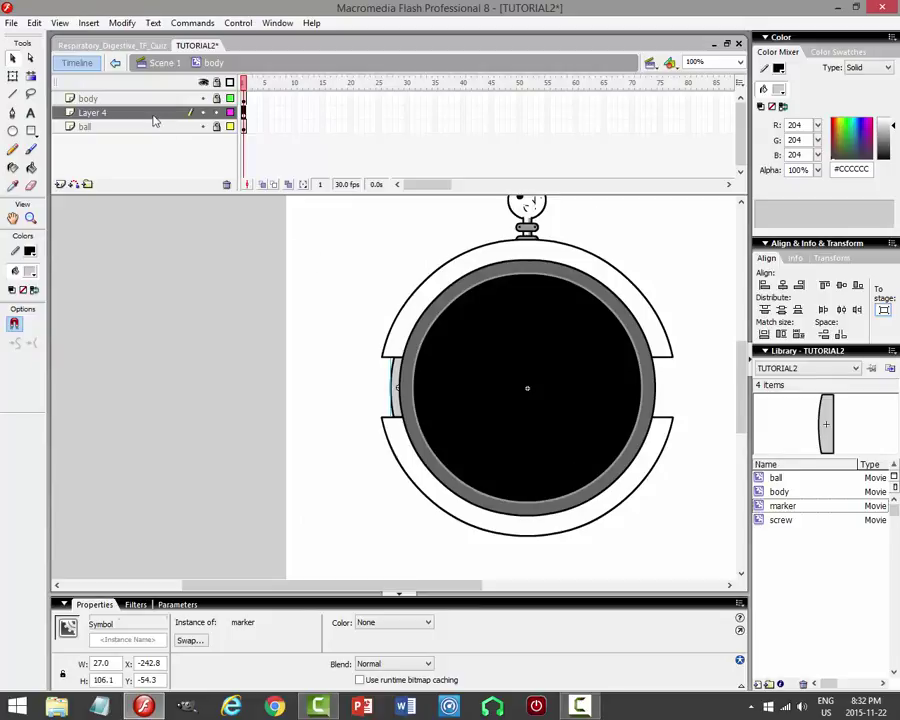
# Rename Layer 4 as markers.
pyautogui.doubleClick(153, 113)
pyautogui.write('markers')
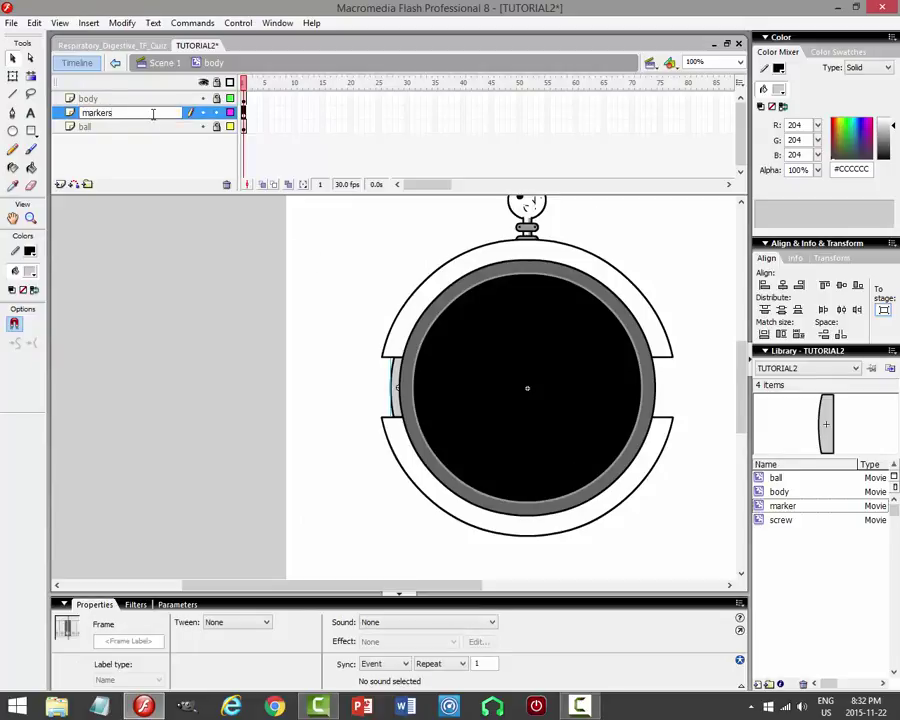
pyautogui.press('Return')
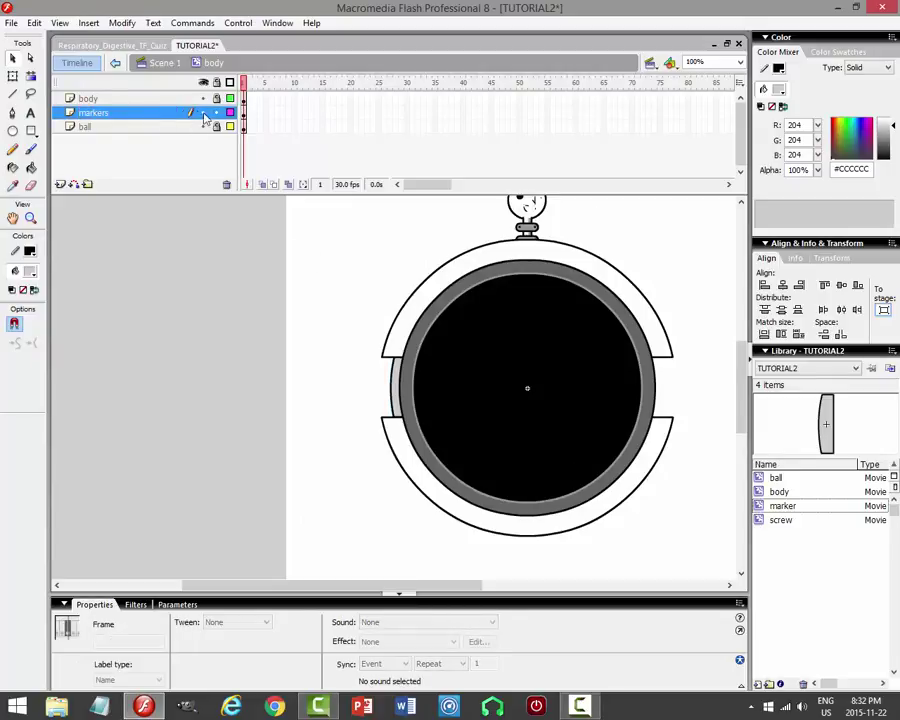
# Paste a copy of the marker in place on the markers layer and flip it horizontally.
pyautogui.click(34, 22)
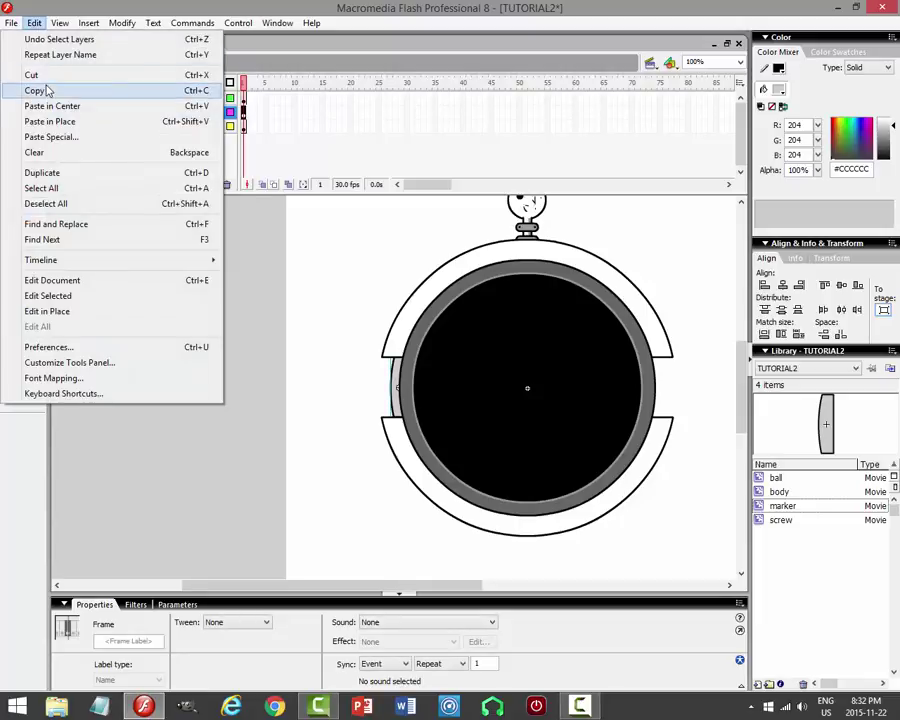
pyautogui.click(36, 90)
pyautogui.click(34, 22)
pyautogui.click(50, 121)
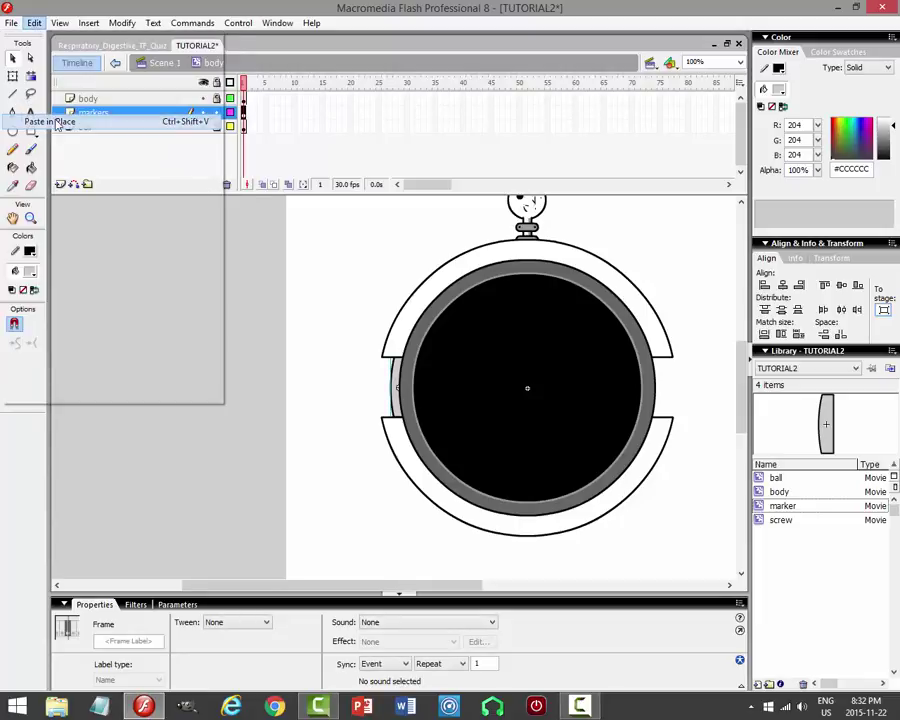
pyautogui.click(122, 22)
pyautogui.moveTo(91, 201)
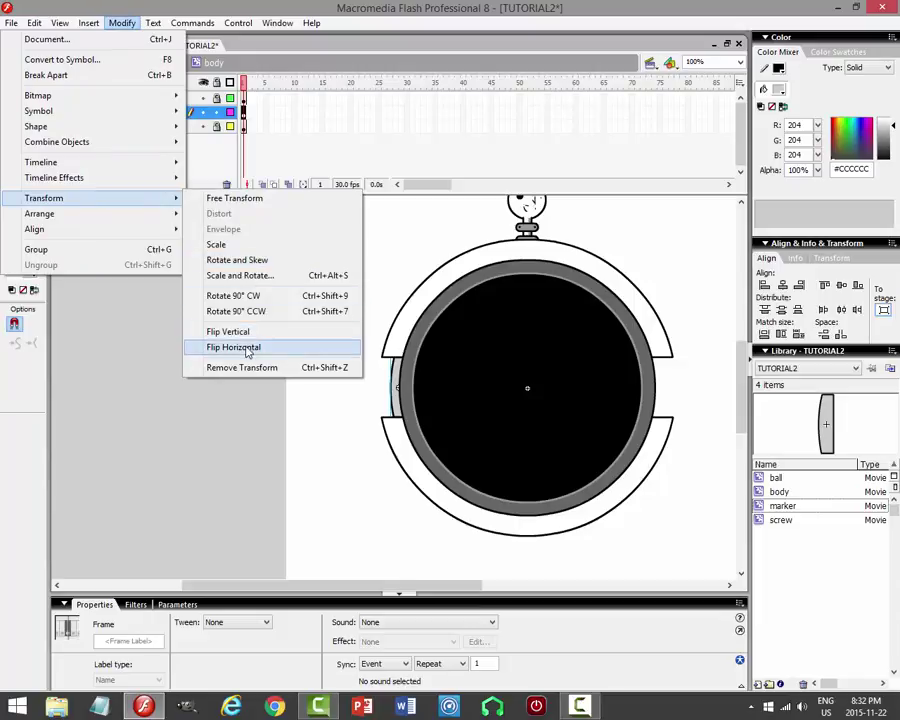
pyautogui.click(247, 346)
pyautogui.click(447, 313)
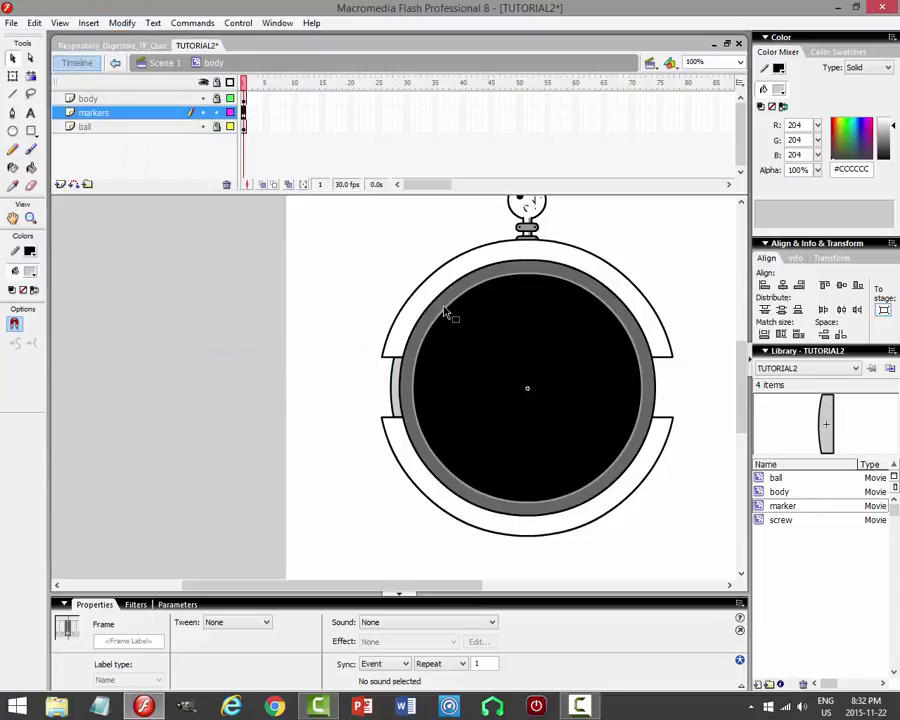
# Move the flipped marker copy across the body into the right gap between the upper and lower bands.
pyautogui.hotkey('ctrl', 'shift', 'v')
pyautogui.hotkey('shift', 'Right')
pyautogui.hotkey('shift', 'Right')
pyautogui.hotkey('shift', 'Right')
pyautogui.hotkey('shift', 'Right')
pyautogui.hotkey('shift', 'Right')
pyautogui.hotkey('shift', 'Right')
pyautogui.press('Left')
pyautogui.press('Left')
pyautogui.press('Left')
pyautogui.press('Left')
pyautogui.press('Left')
pyautogui.press('Left')
pyautogui.press('Left')
pyautogui.press('Left')
pyautogui.press('Left')
pyautogui.press('Left')
pyautogui.press('Left')
pyautogui.press('Left')
pyautogui.press('Left')
pyautogui.press('Left')
pyautogui.press('Left')
pyautogui.press('Left')
pyautogui.press('Left')
pyautogui.press('Left')
pyautogui.press('Left')
pyautogui.press('Left')
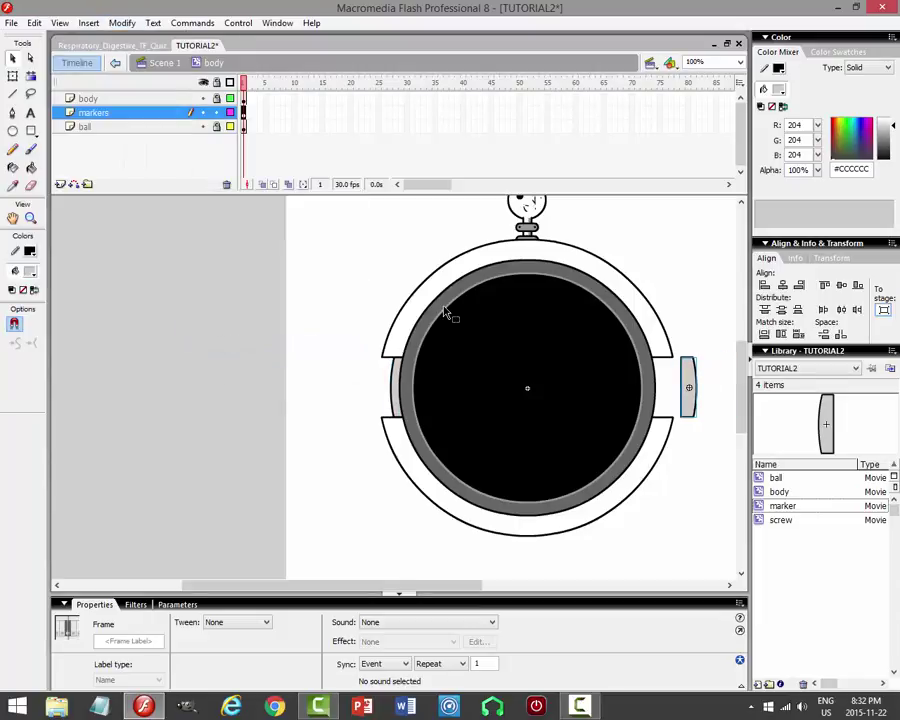
pyautogui.press('Left')
pyautogui.press('Left')
pyautogui.press('Left')
pyautogui.press('Left')
pyautogui.press('Left')
pyautogui.press('Left')
pyautogui.press('Left')
pyautogui.press('Left')
pyautogui.press('Left')
pyautogui.press('Left')
pyautogui.press('Left')
pyautogui.press('Left')
pyautogui.press('Left')
pyautogui.press('Left')
pyautogui.press('Left')
pyautogui.press('Left')
pyautogui.press('Left')
pyautogui.press('Left')
pyautogui.press('Left')
pyautogui.press('Left')
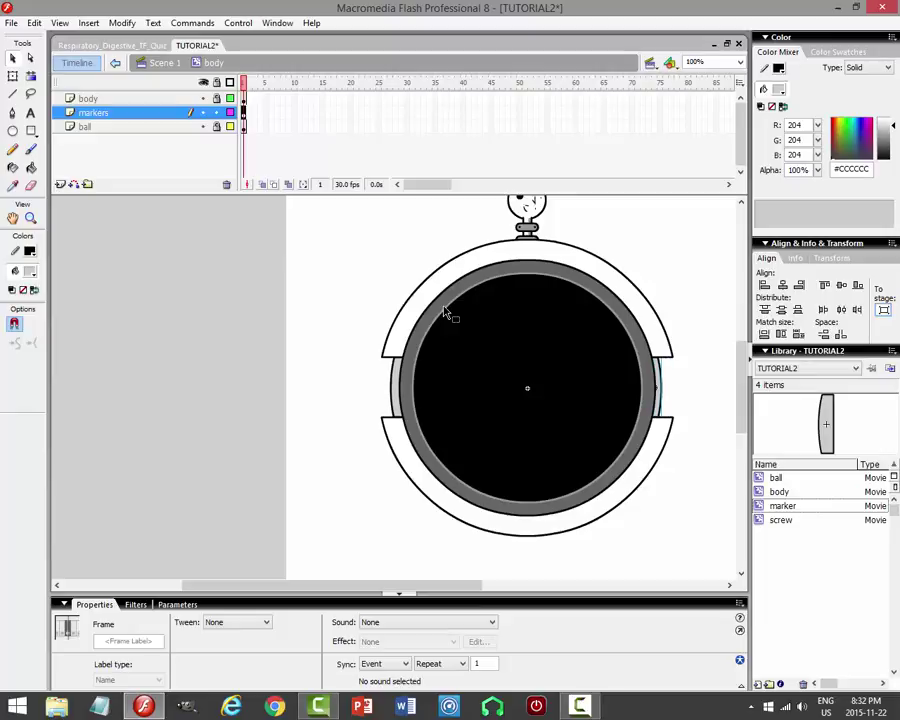
pyautogui.press('Right')
pyautogui.press('Right')
pyautogui.press('Right')
pyautogui.press('Right')
pyautogui.press('Right')
pyautogui.press('Right')
# Nudge the left marker outward in its gap to an X position of -247.4.
pyautogui.click(406, 389)
pyautogui.press('Left')
pyautogui.press('Left')
pyautogui.press('Left')
pyautogui.press('Left')
pyautogui.press('Left')
pyautogui.press('Left')
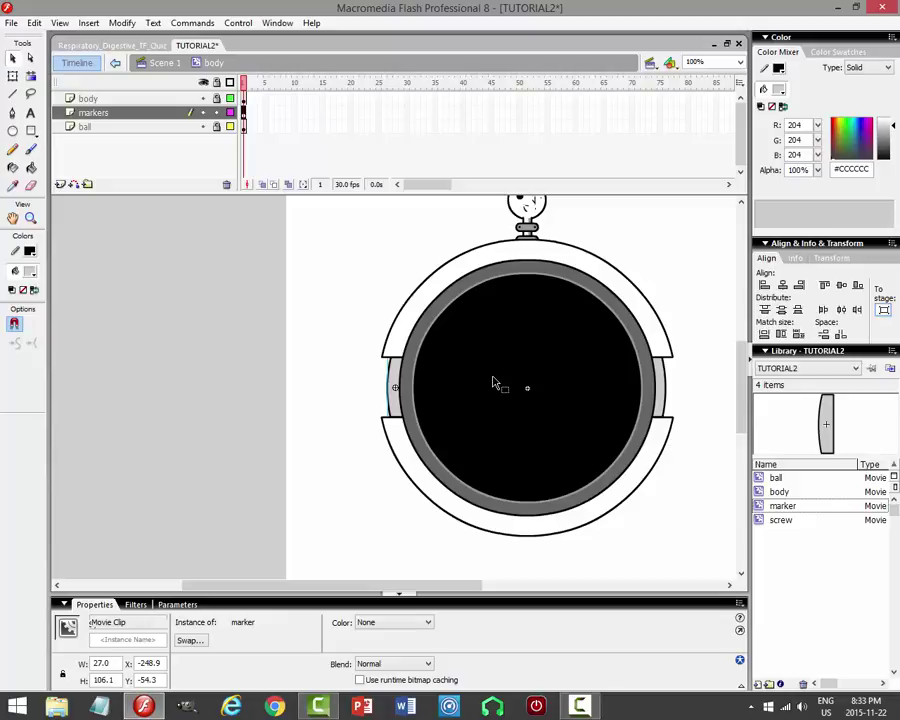
pyautogui.press('Right')
pyautogui.click(330, 272)
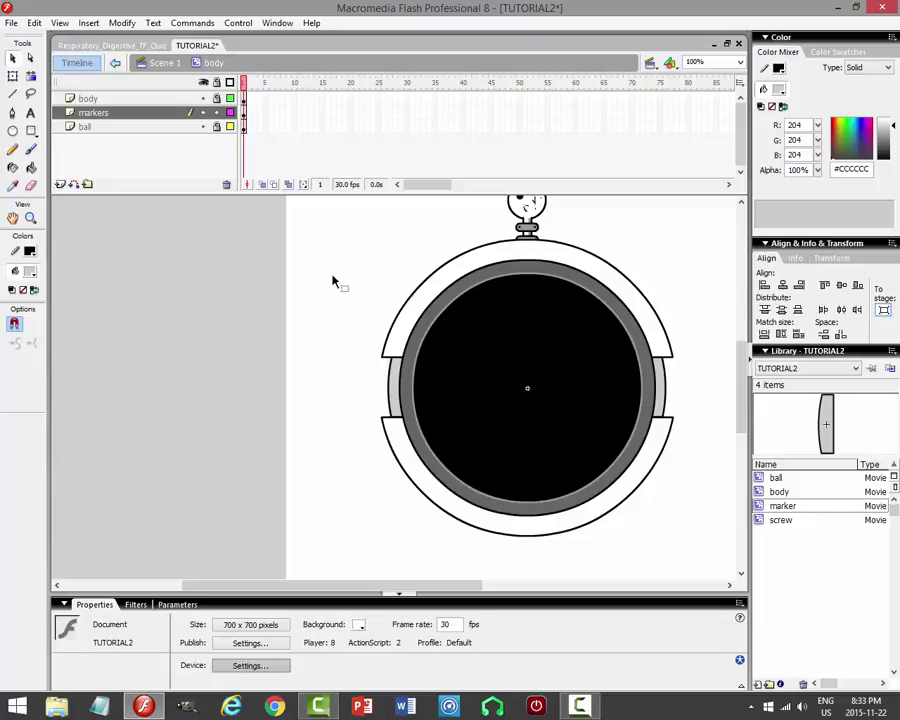
pyautogui.click(392, 375)
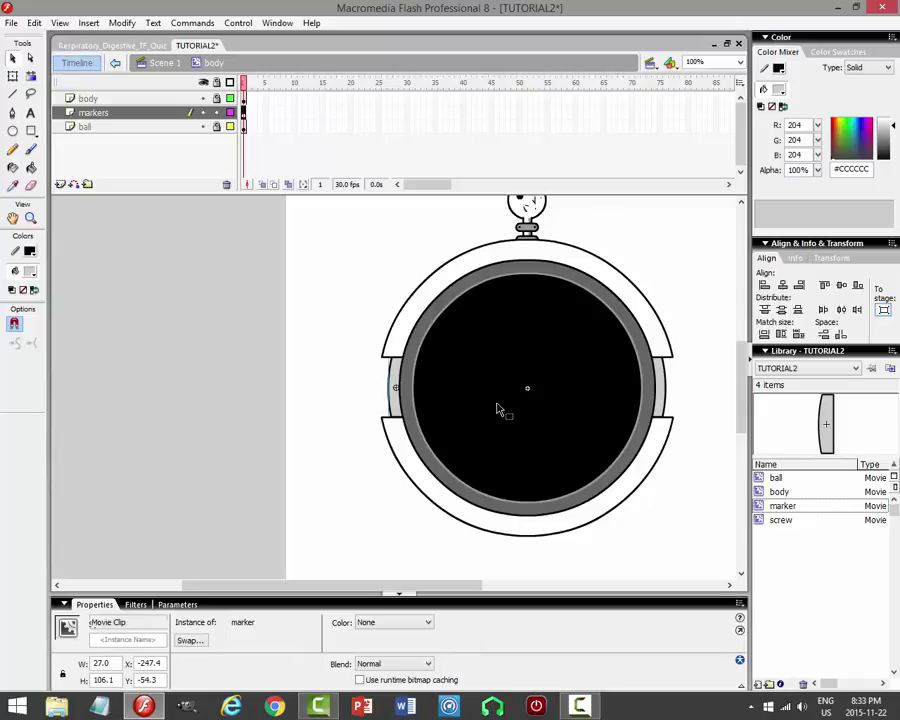
# Nudge the right marker slightly inward to an X position of 217.3, working at 200% magnification.
pyautogui.click(664, 391)
pyautogui.click(740, 62)
pyautogui.click(705, 122)
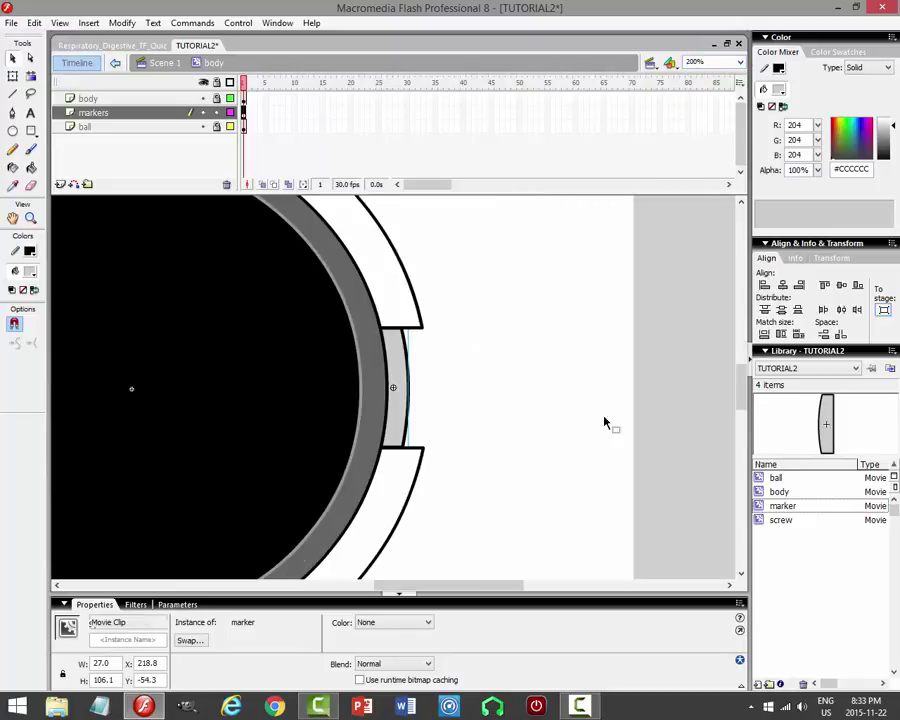
pyautogui.press('Left')
pyautogui.press('Left')
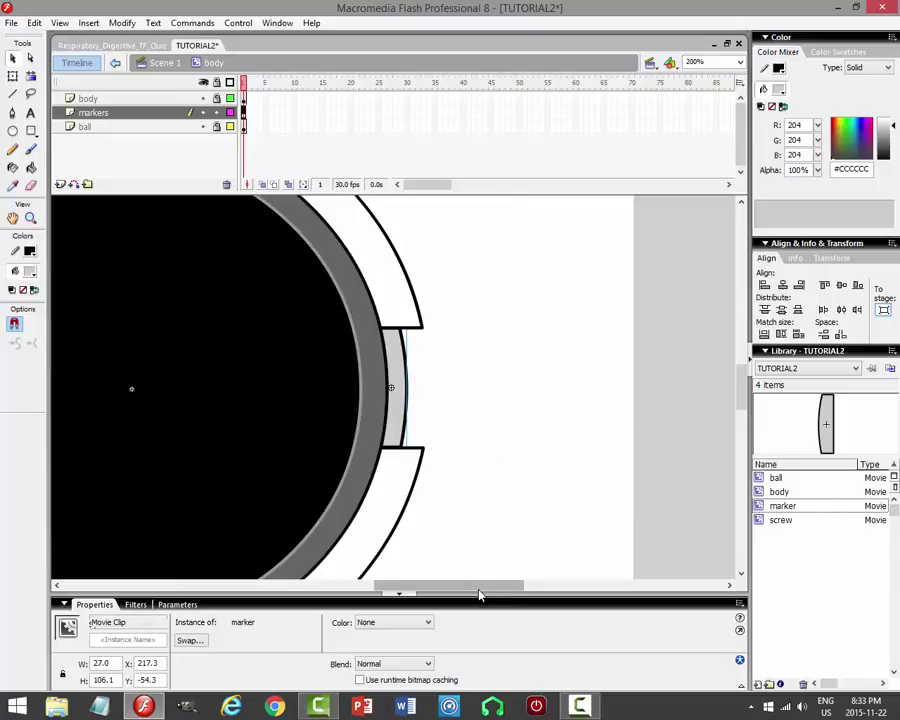
# Nudge the left marker inward to an X position of -244.4 and deselect it.
pyautogui.moveTo(476, 592); pyautogui.dragTo(383, 592)
pyautogui.click(277, 398)
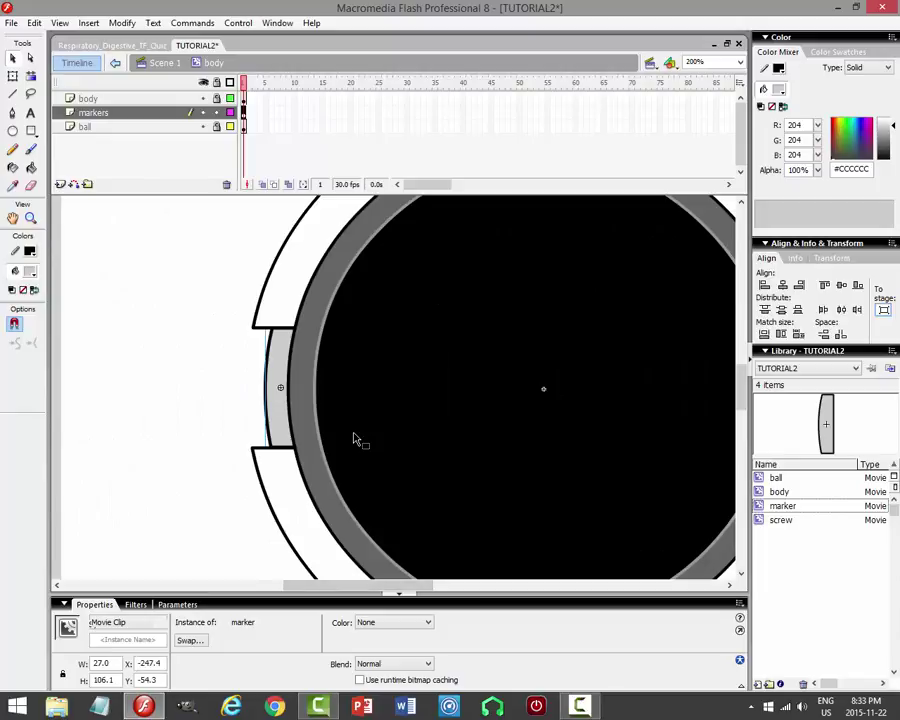
pyautogui.press('Right')
pyautogui.press('Right')
pyautogui.press('Right')
pyautogui.press('Right')
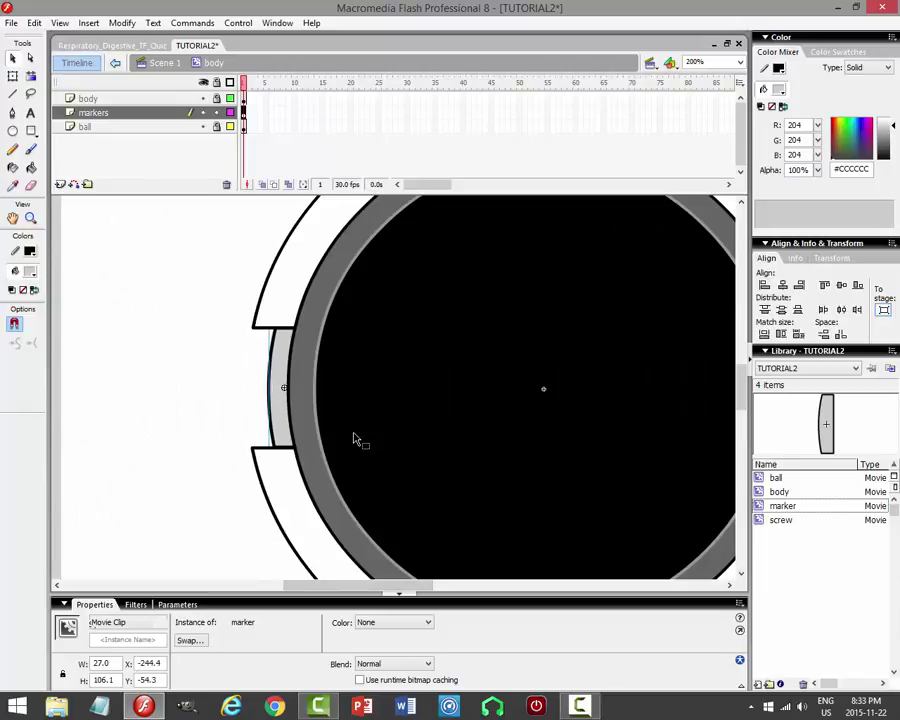
pyautogui.click(195, 392)
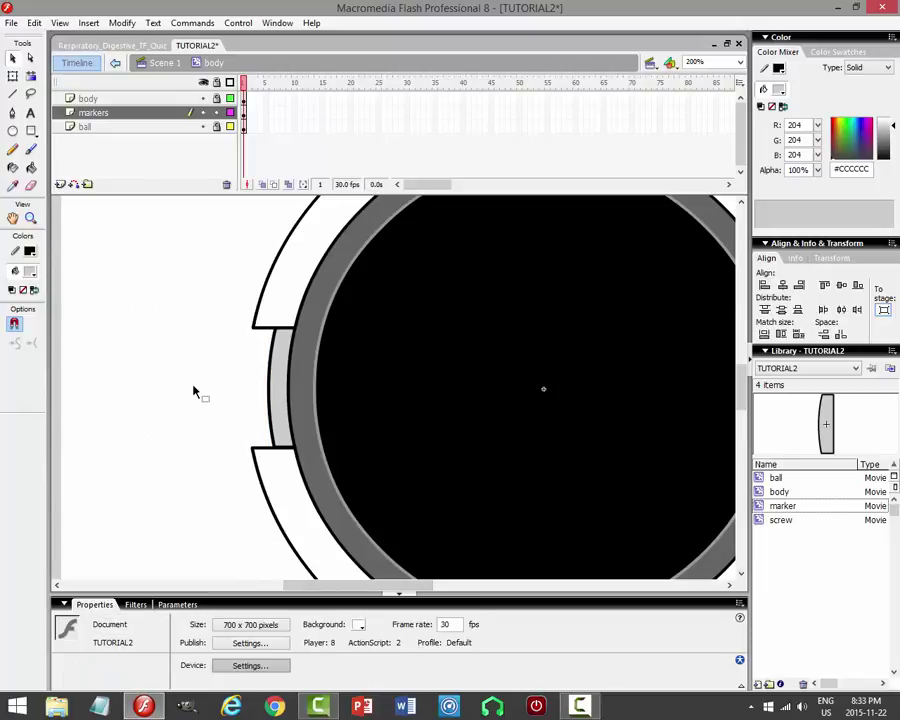
# Test the movie, close the preview and lock the markers layer.
pyautogui.hotkey('ctrl', 'Return')
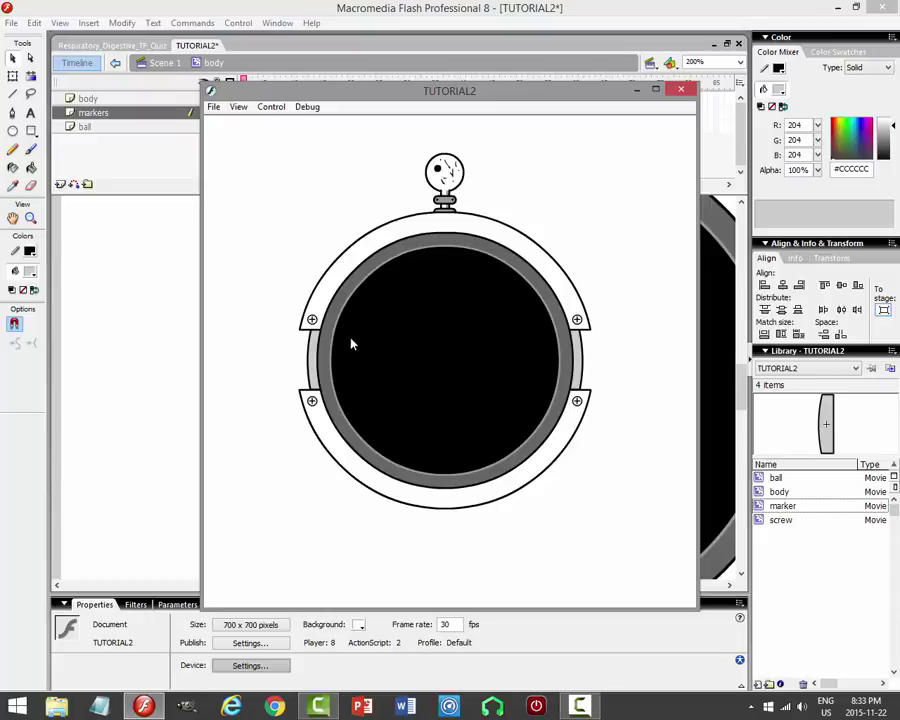
pyautogui.click(681, 89)
pyautogui.click(211, 164)
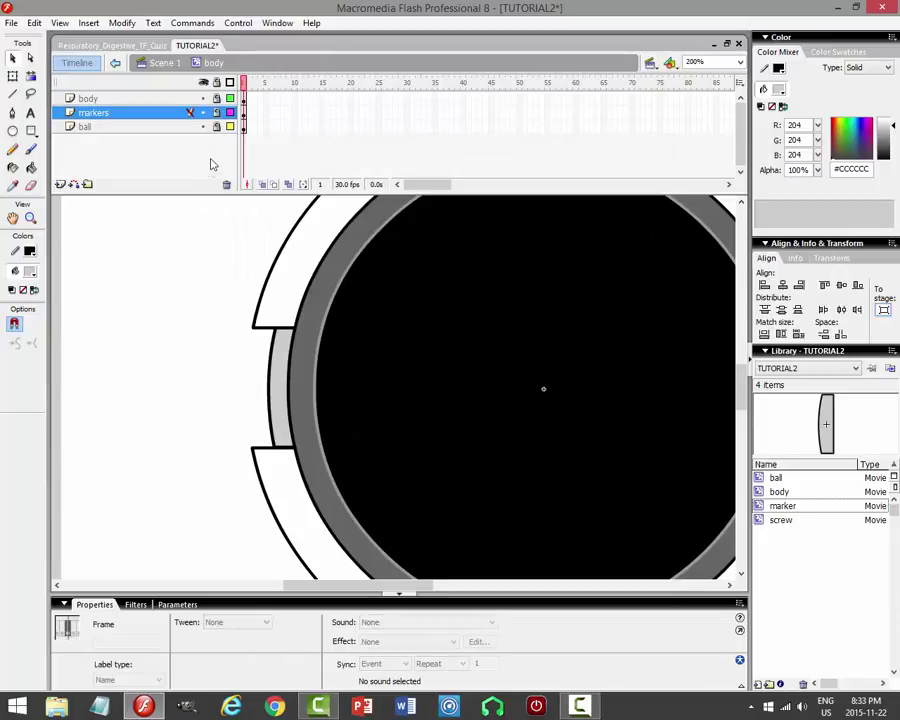
# Unlock the ball layer and try rotating the ball-tipped arm a quarter turn counterclockwise about the body's centre and back upright.
pyautogui.click(740, 62)
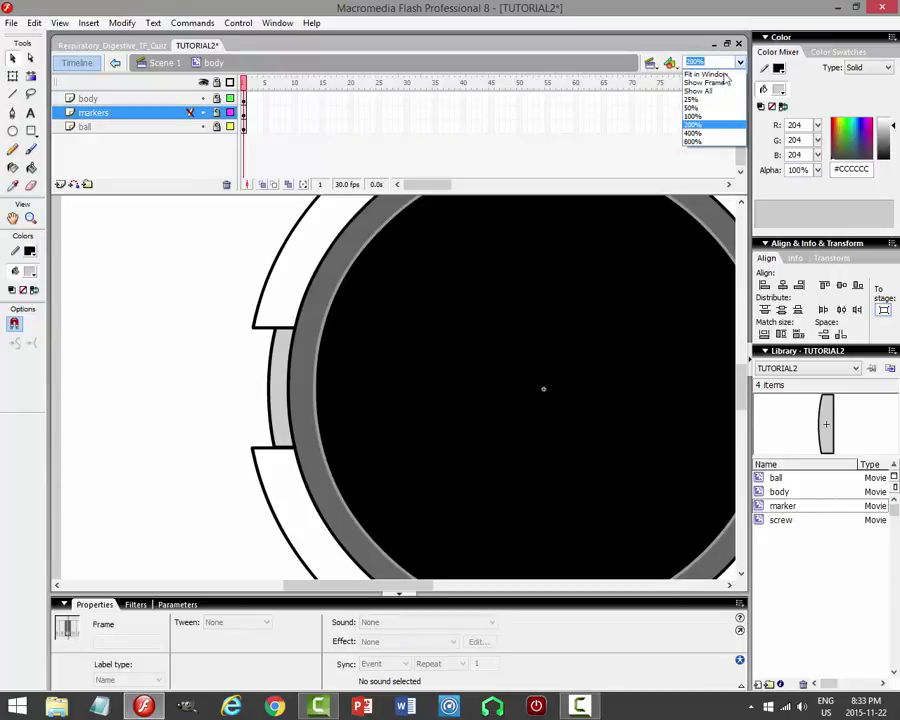
pyautogui.click(690, 114)
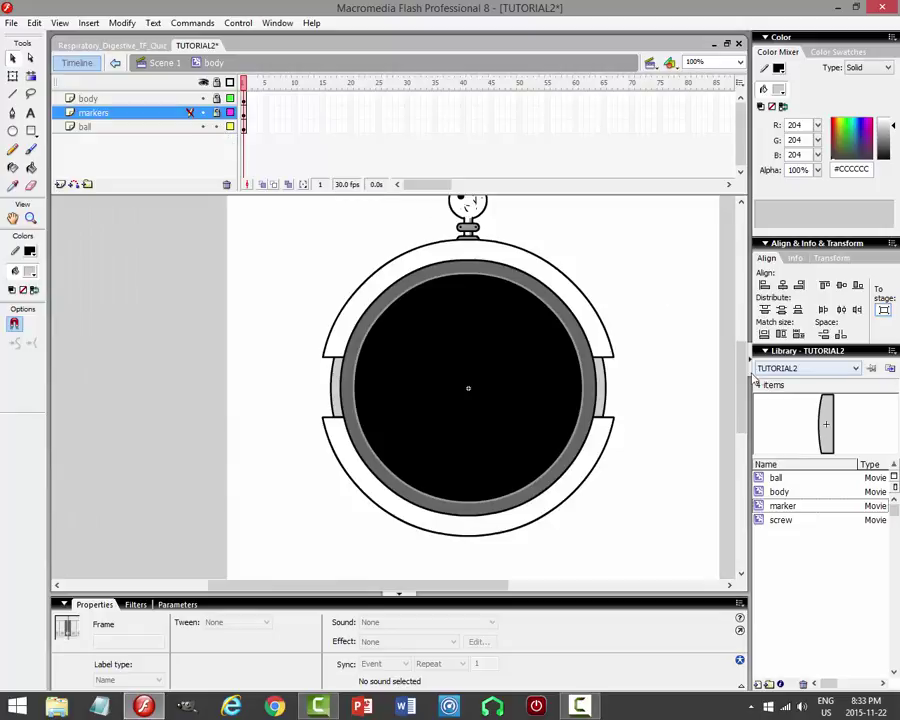
pyautogui.click(522, 236)
pyautogui.moveTo(522, 236); pyautogui.dragTo(510, 297)
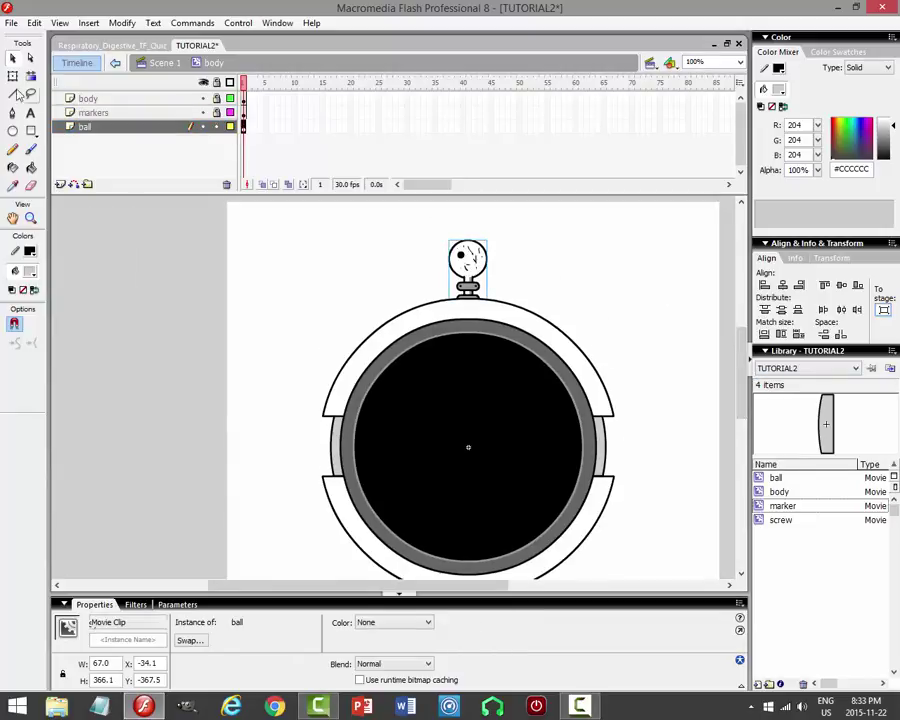
pyautogui.press('q')
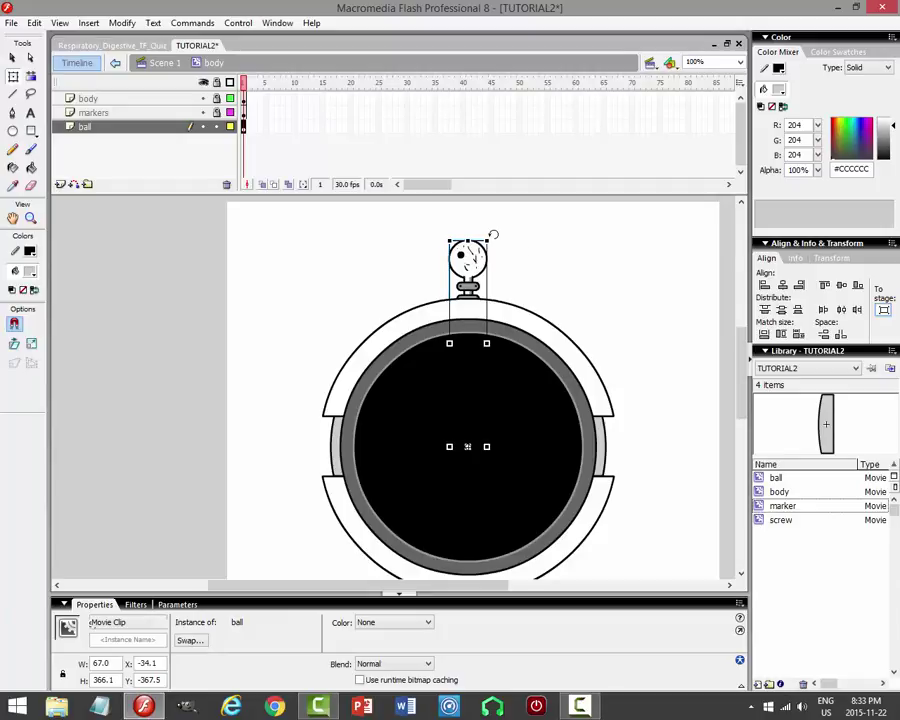
pyautogui.moveTo(492, 236); pyautogui.dragTo(341, 278)
pyautogui.moveTo(302, 341)
pyautogui.mouseDown()
pyautogui.moveTo(291, 368)
pyautogui.moveTo(307, 327)
pyautogui.mouseUp()
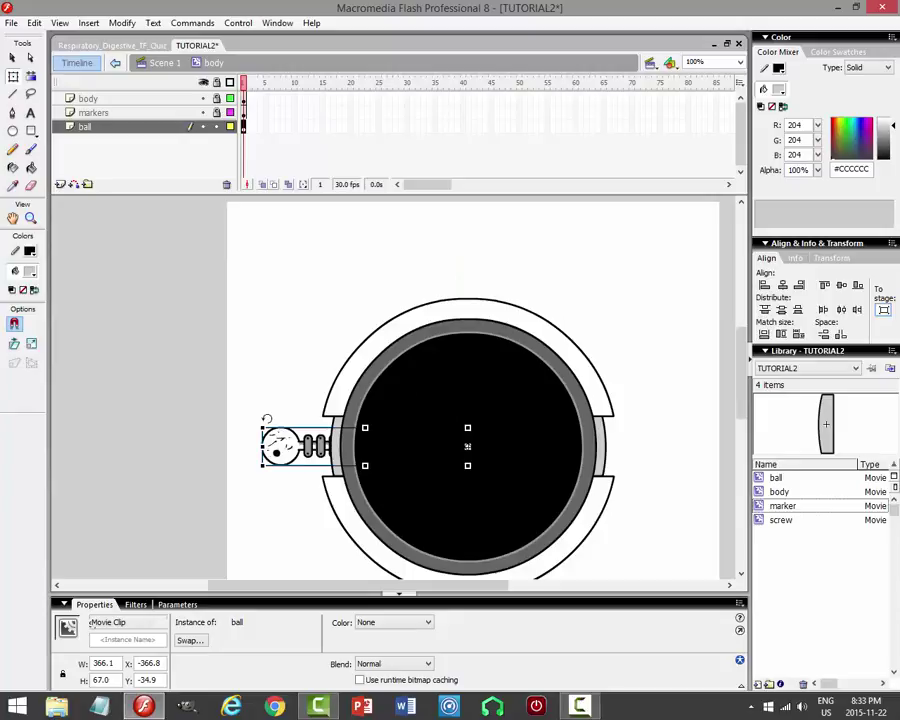
pyautogui.moveTo(266, 418); pyautogui.dragTo(493, 258)
pyautogui.click(565, 258)
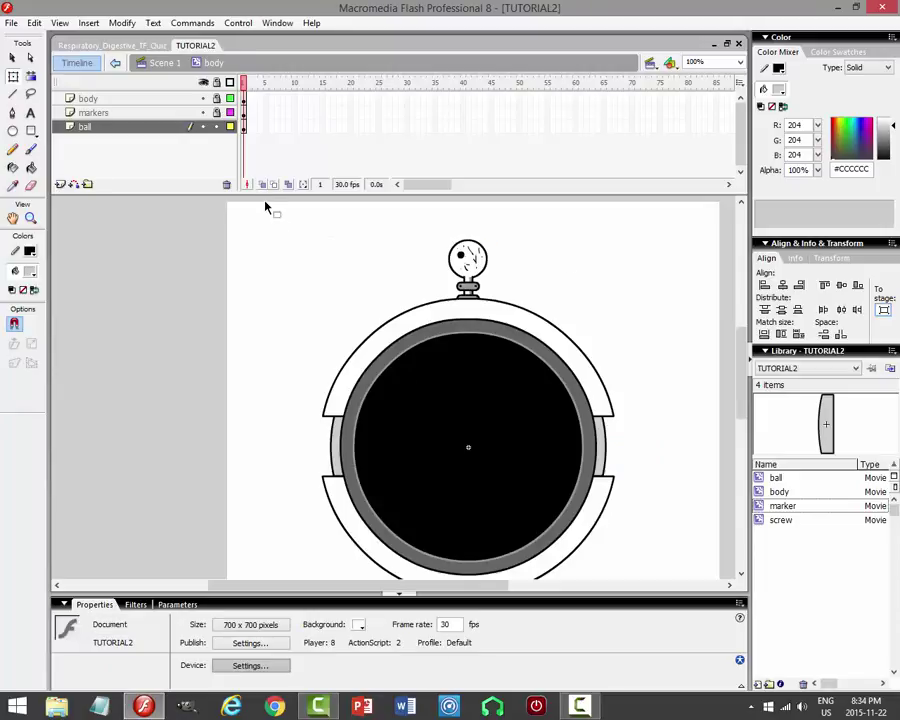
# Lock the ball layer and exit the body symbol to Scene 1.
pyautogui.click(190, 127)
pyautogui.click(645, 290)
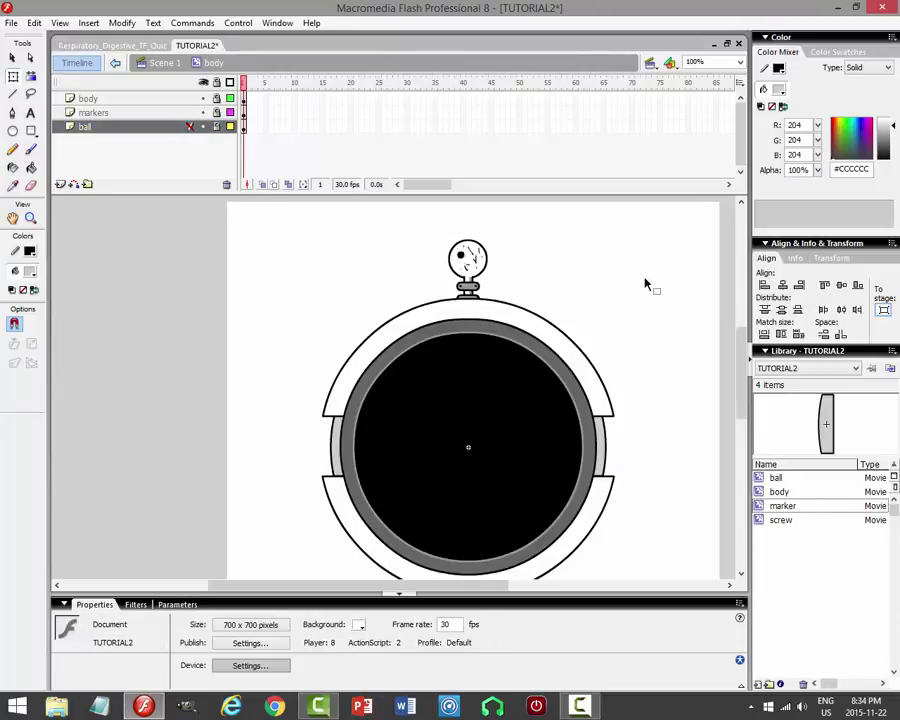
pyautogui.doubleClick(639, 281)
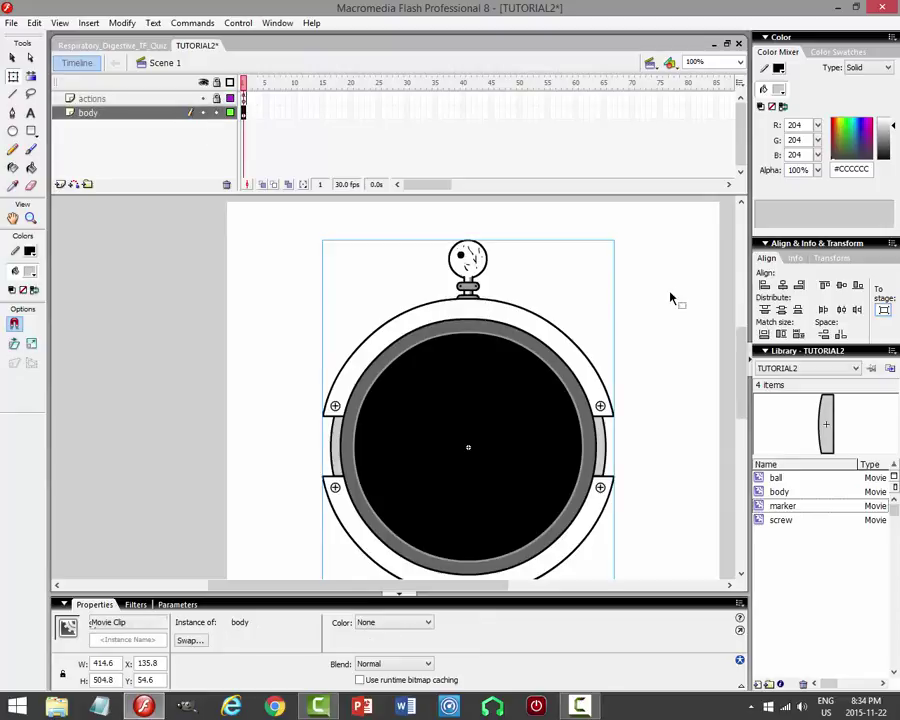
# Save the document and lock the body layer in the main scene.
pyautogui.click(691, 354)
pyautogui.hotkey('ctrl', 's')
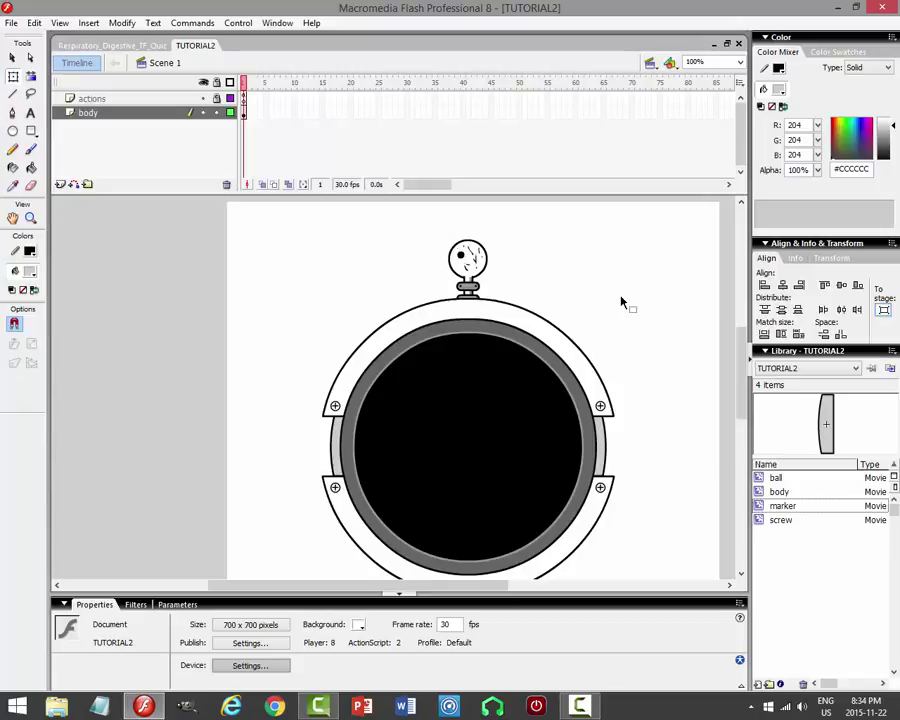
pyautogui.moveTo(741, 400)
pyautogui.mouseDown()
pyautogui.moveTo(743, 418)
pyautogui.moveTo(741, 404)
pyautogui.mouseUp()
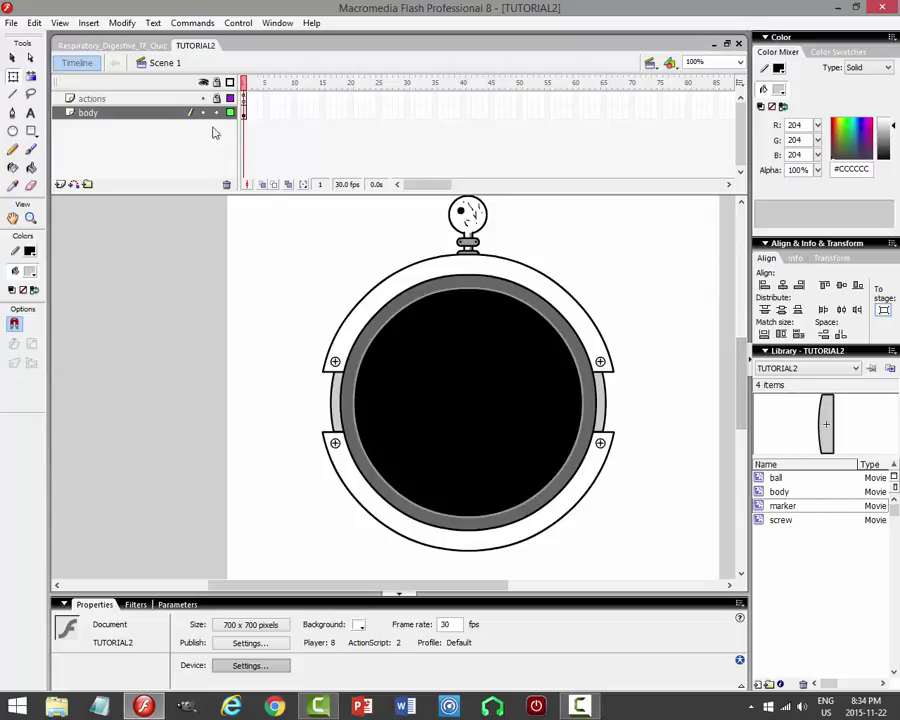
pyautogui.click(214, 114)
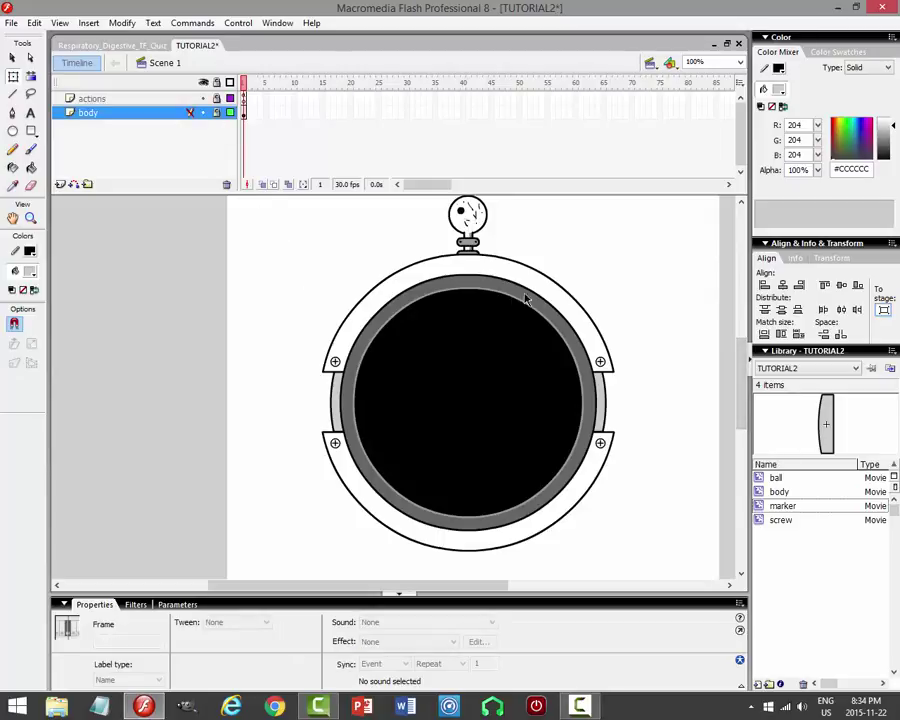
# Look at the finished Respiratory_Digestive_TF_Quiz document for reference and return to the TUTORIAL2 document.
pyautogui.click(110, 45)
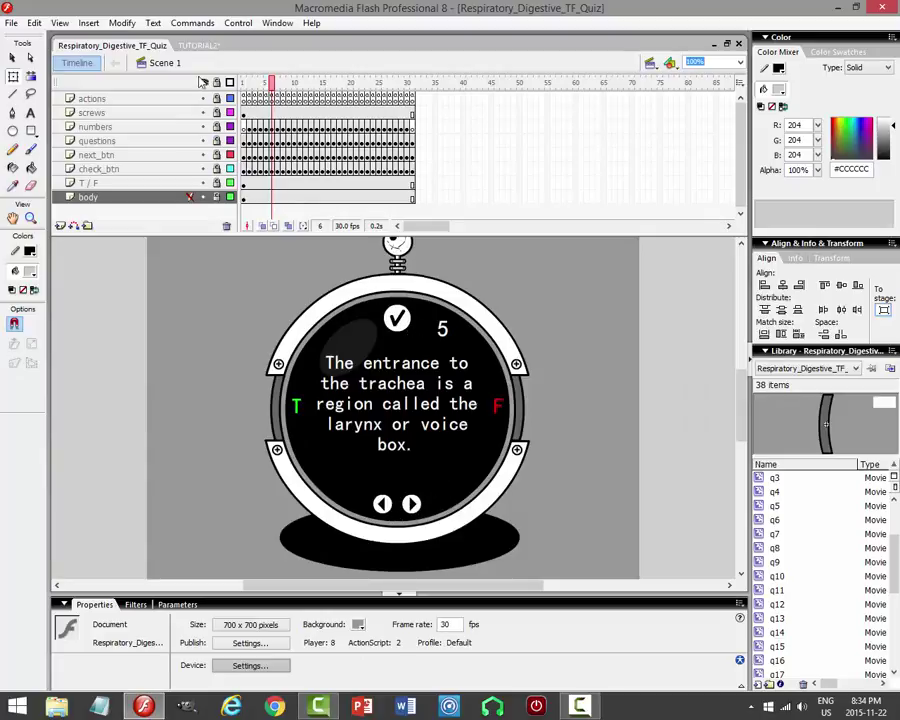
pyautogui.click(197, 45)
pyautogui.click(582, 262)
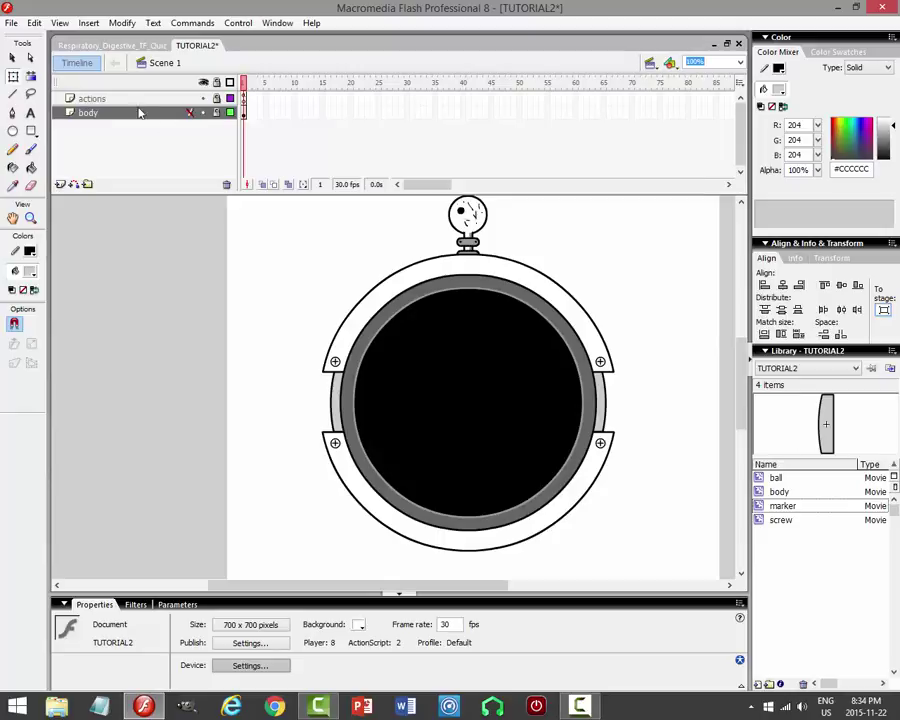
# Add a layer above body and draw a white circle about 51 px wide with a black stroke of height 2 near the black face's upper edge.
pyautogui.click(61, 185)
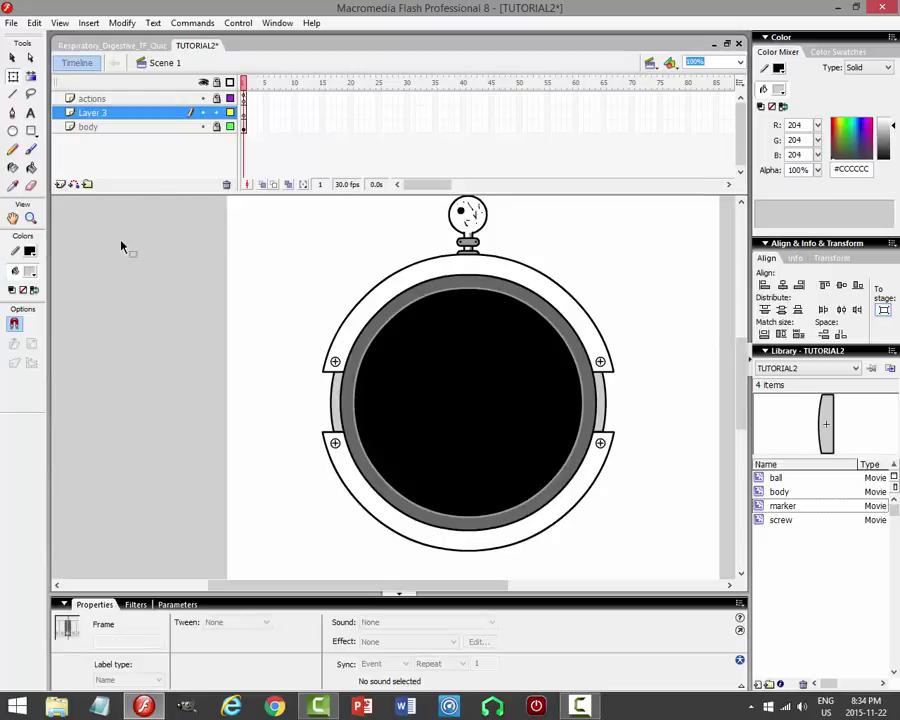
pyautogui.press('o')
pyautogui.click(31, 274)
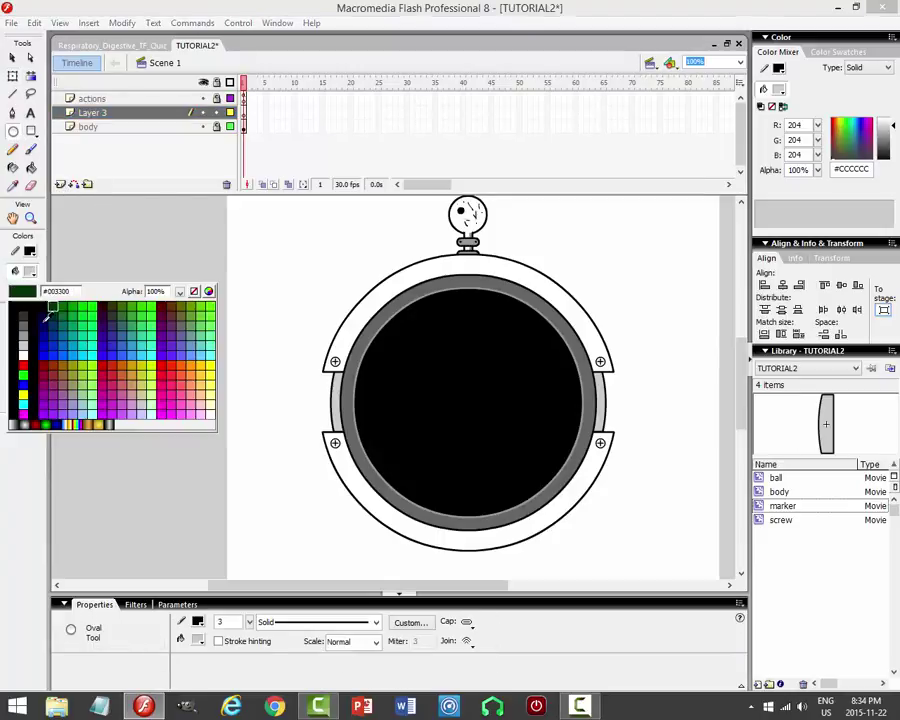
pyautogui.click(16, 248)
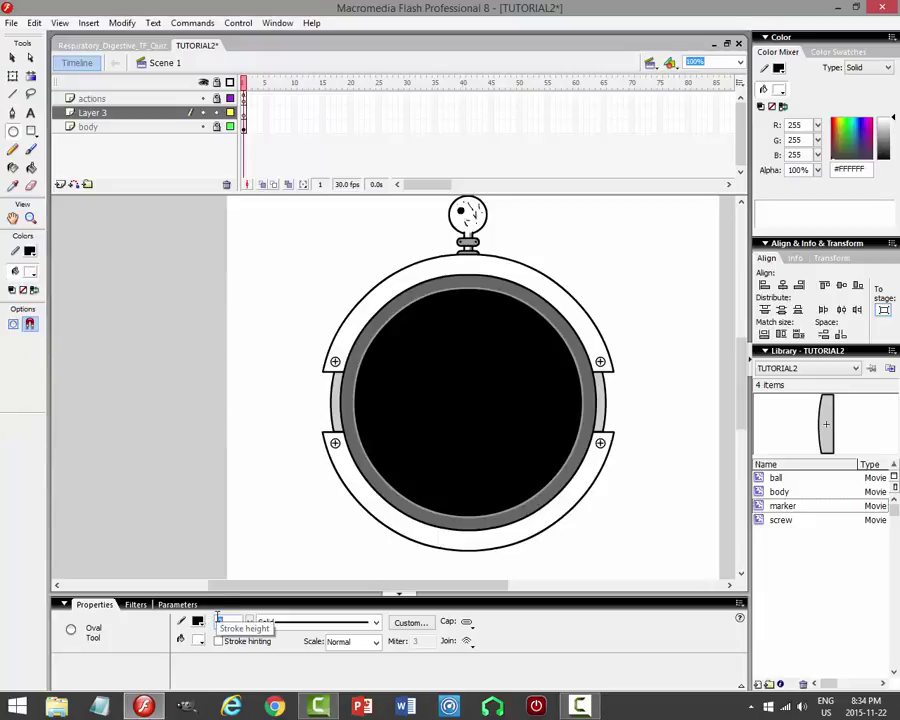
pyautogui.click(740, 62)
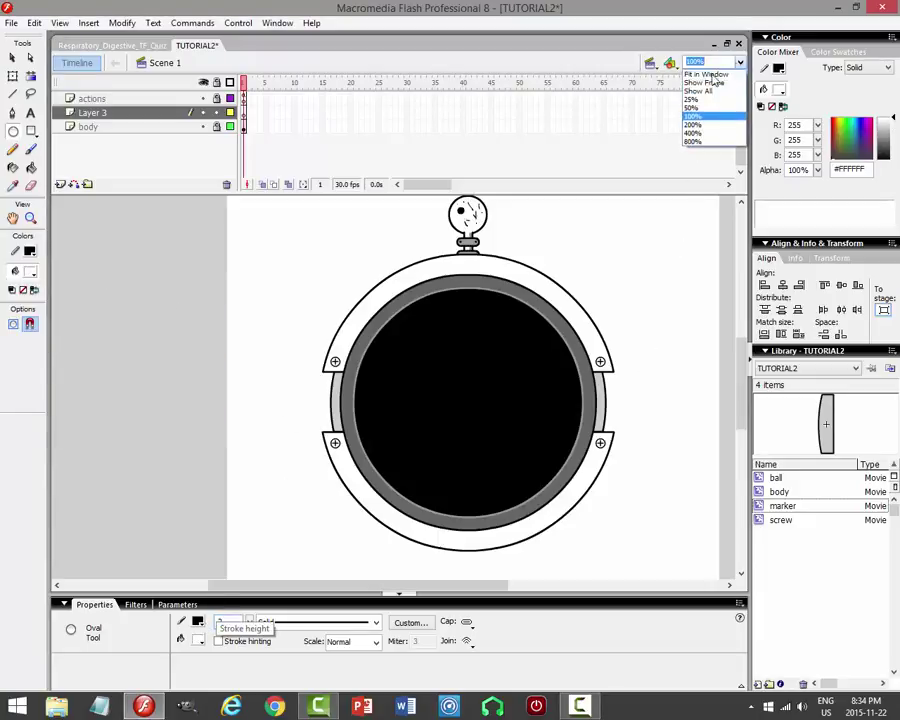
pyautogui.click(696, 123)
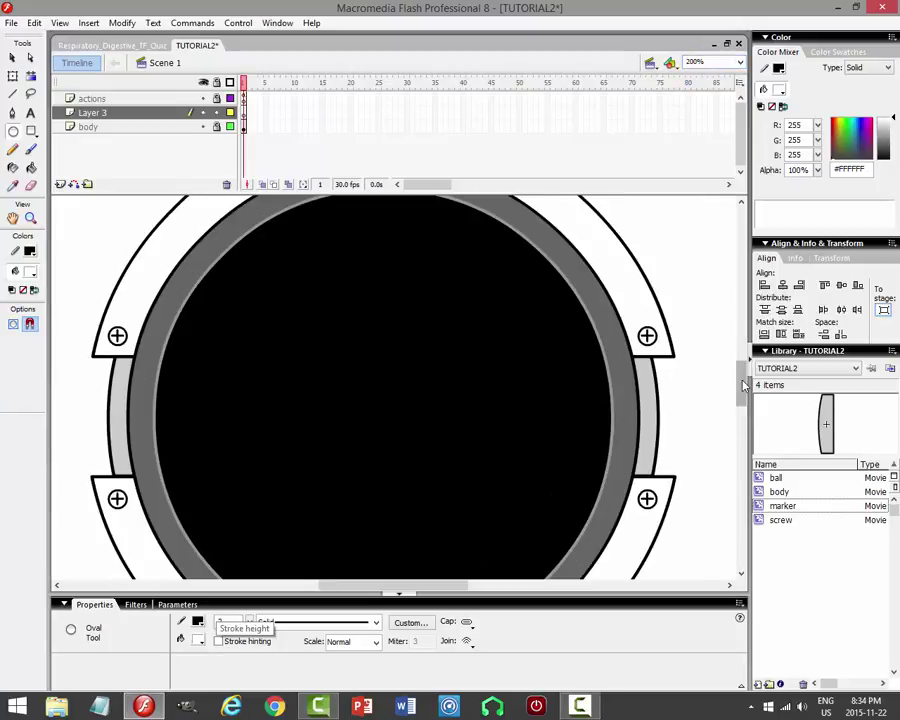
pyautogui.moveTo(743, 388); pyautogui.dragTo(743, 368)
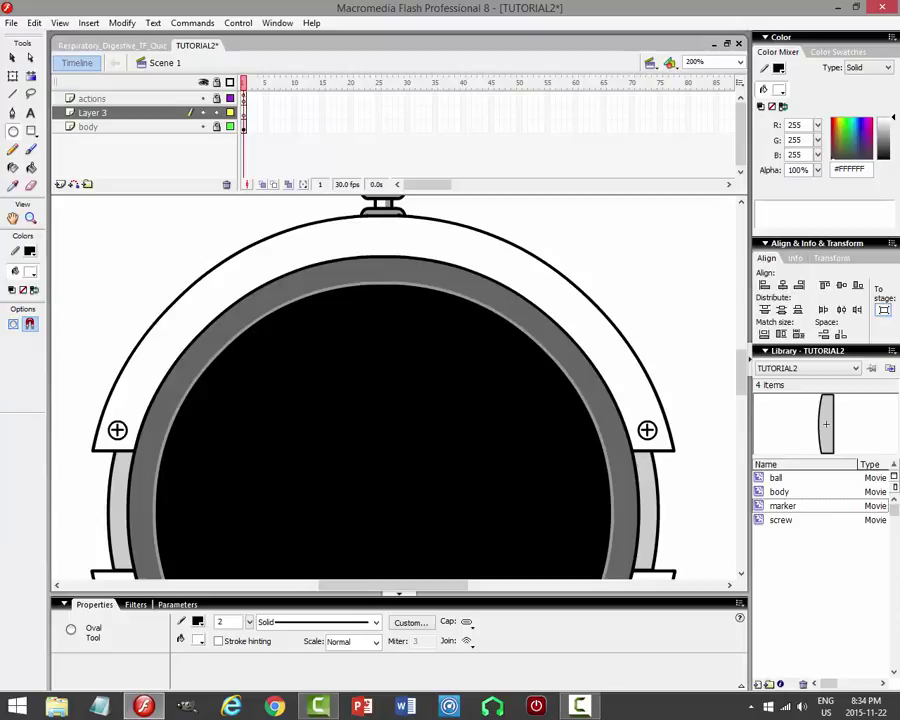
pyautogui.moveTo(386, 316); pyautogui.dragTo(406, 345)
# Move the white circle with its outline off the black face to the empty stage area beyond the upper band's right side.
pyautogui.click(12, 58)
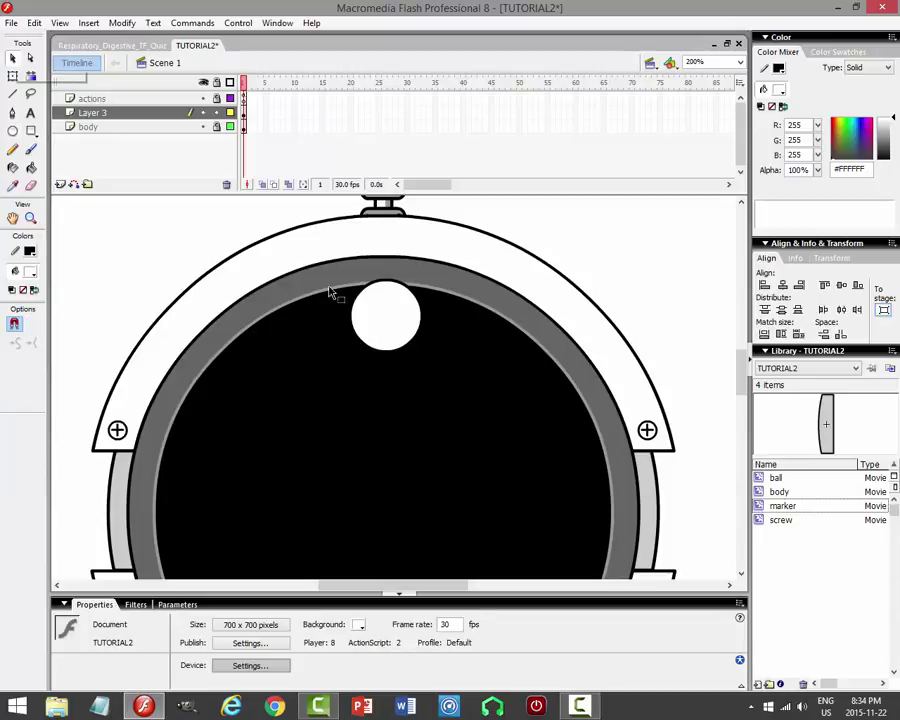
pyautogui.click(393, 327)
pyautogui.moveTo(400, 328); pyautogui.dragTo(631, 265)
pyautogui.click(584, 278)
pyautogui.click(662, 311)
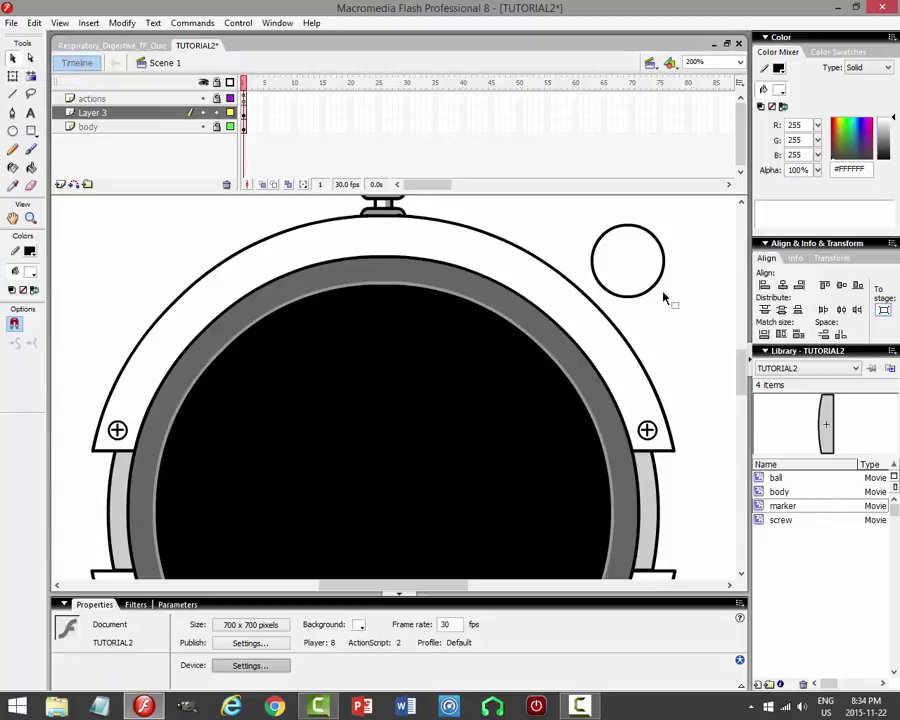
# Convert the white circle with its outline to a movie clip symbol named check_btn.
pyautogui.click(639, 257)
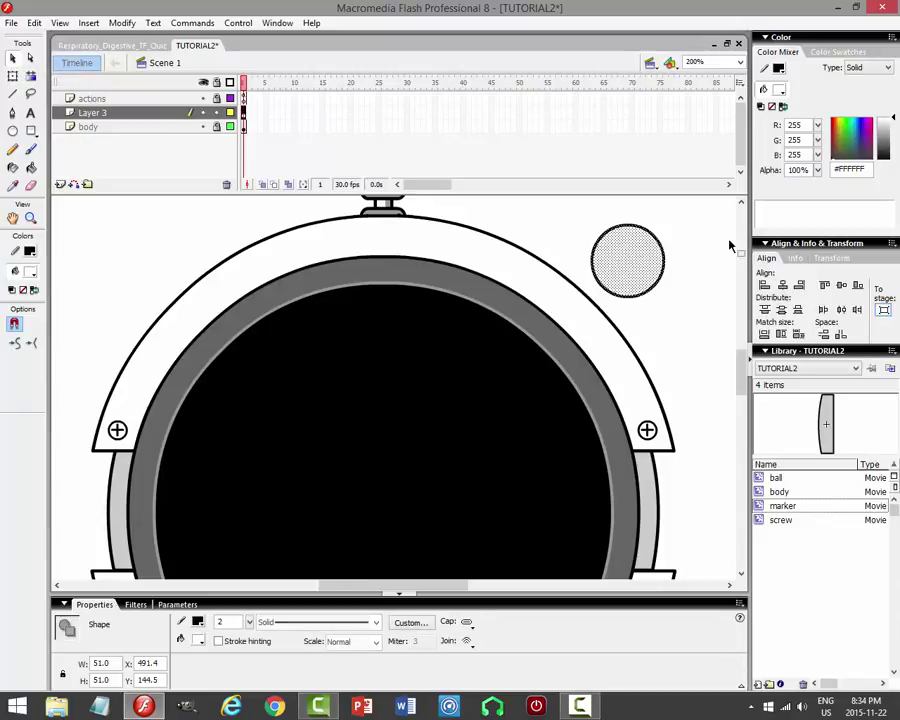
pyautogui.click(121, 22)
pyautogui.click(106, 60)
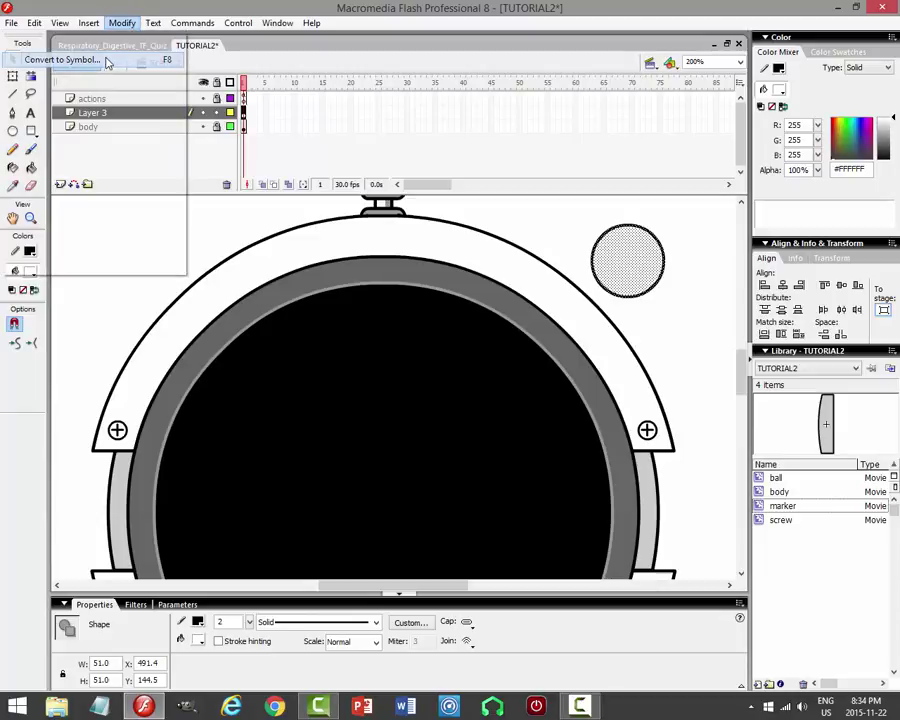
pyautogui.write('check_btn')
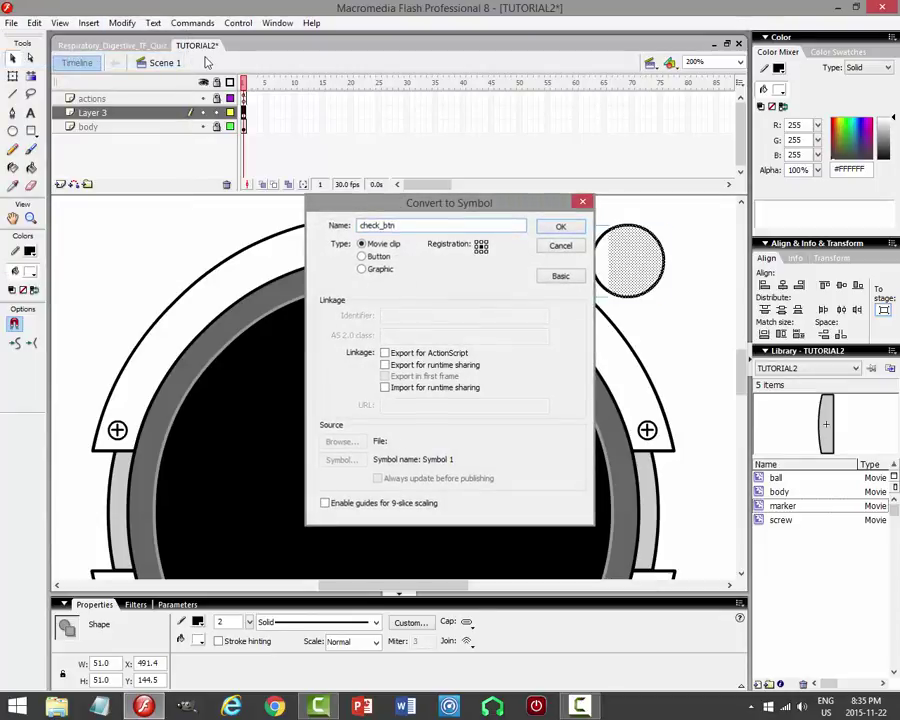
pyautogui.press('Return')
# Rename the circle's layer, Layer 3, as check_btn.
pyautogui.click(100, 115)
pyautogui.doubleClick(100, 115)
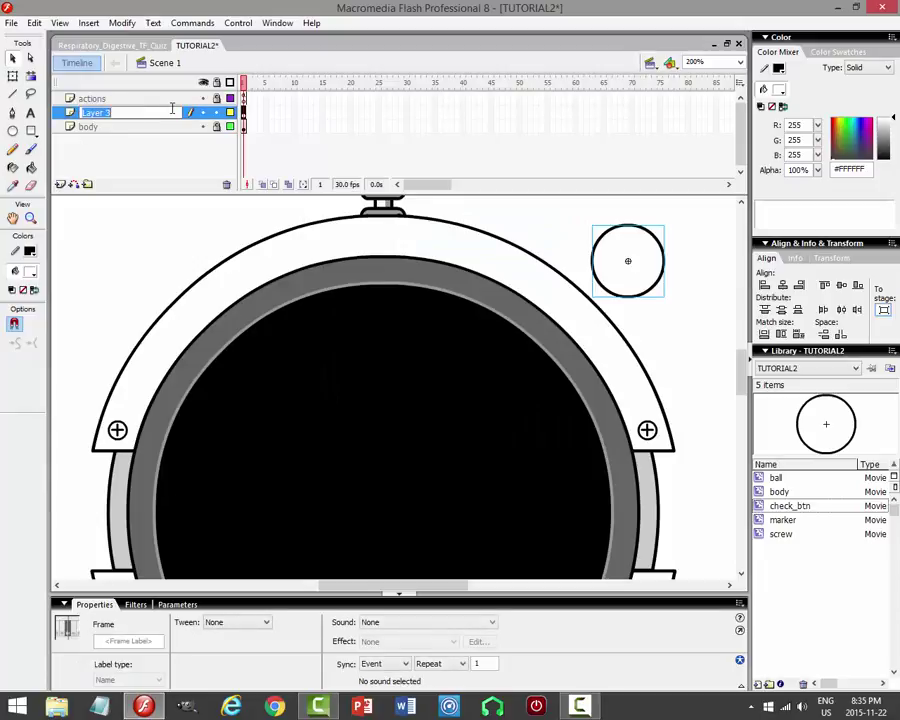
pyautogui.write('check_btn')
pyautogui.press('Return')
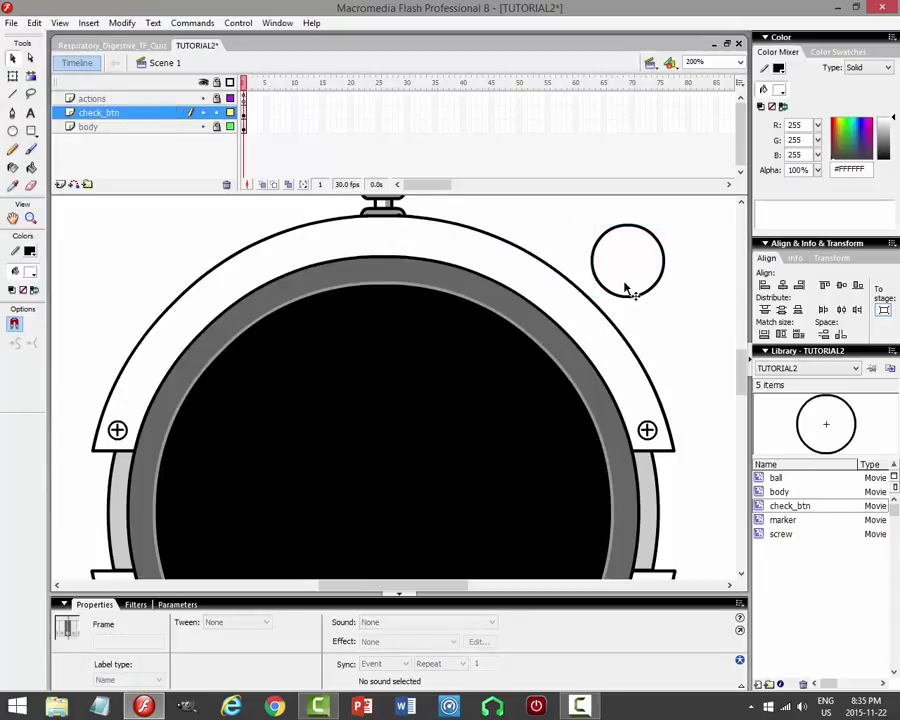
# Inside the check_btn symbol, duplicate the circle's black outline in place and enlarge the copy evenly to about 62.5 px wide.
pyautogui.click(683, 292)
pyautogui.click(650, 270)
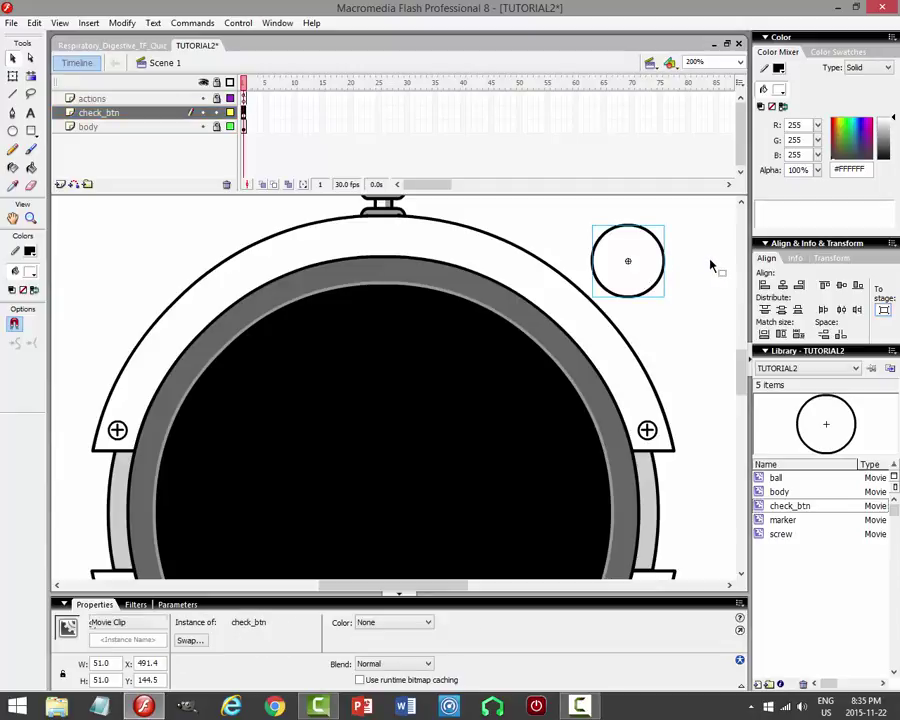
pyautogui.doubleClick(656, 246)
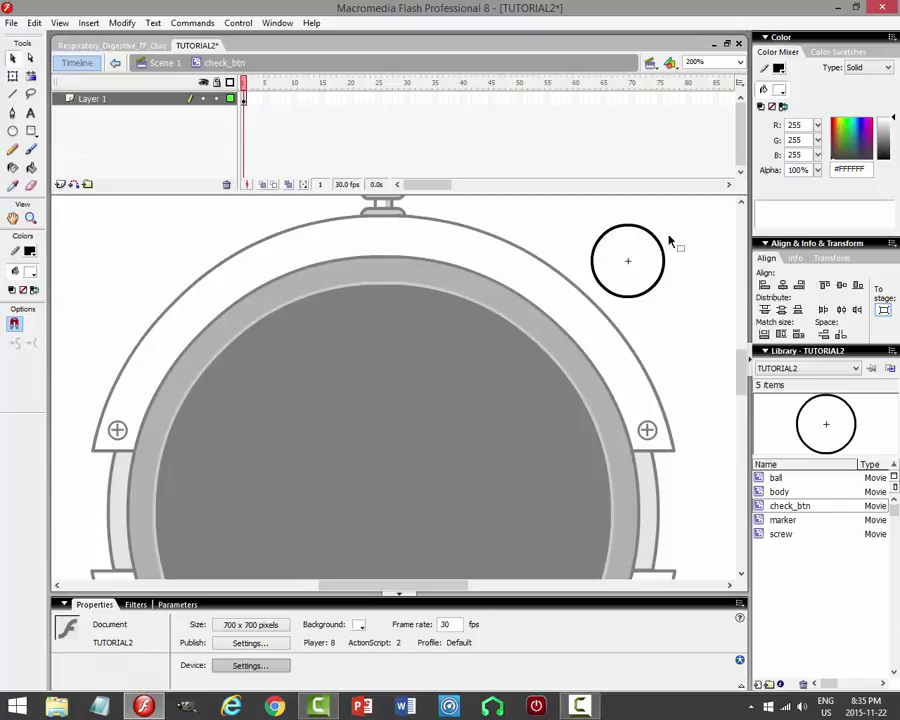
pyautogui.click(650, 237)
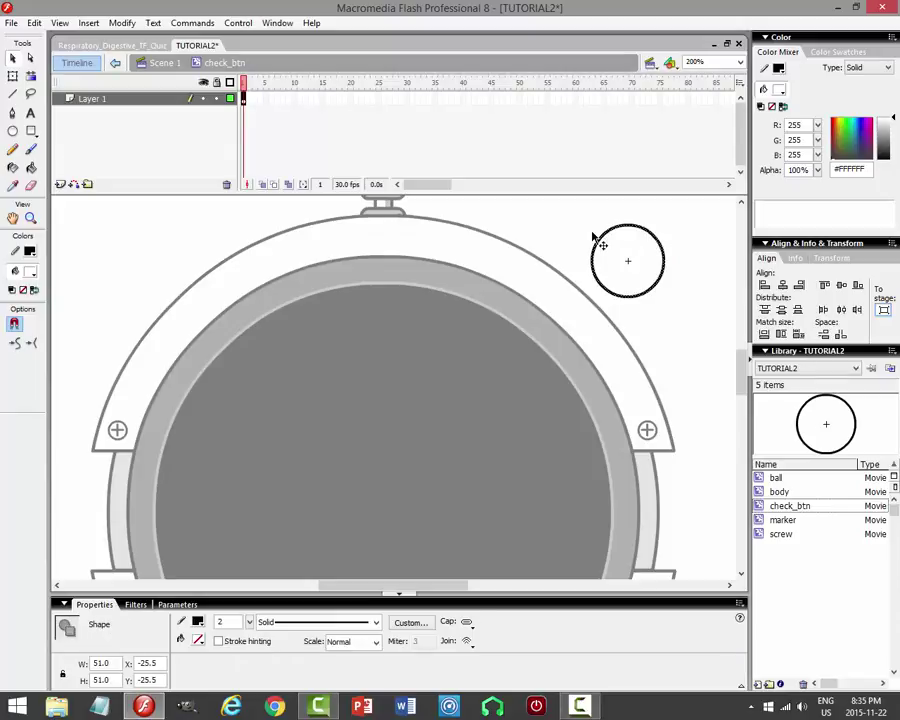
pyautogui.click(34, 22)
pyautogui.click(42, 84)
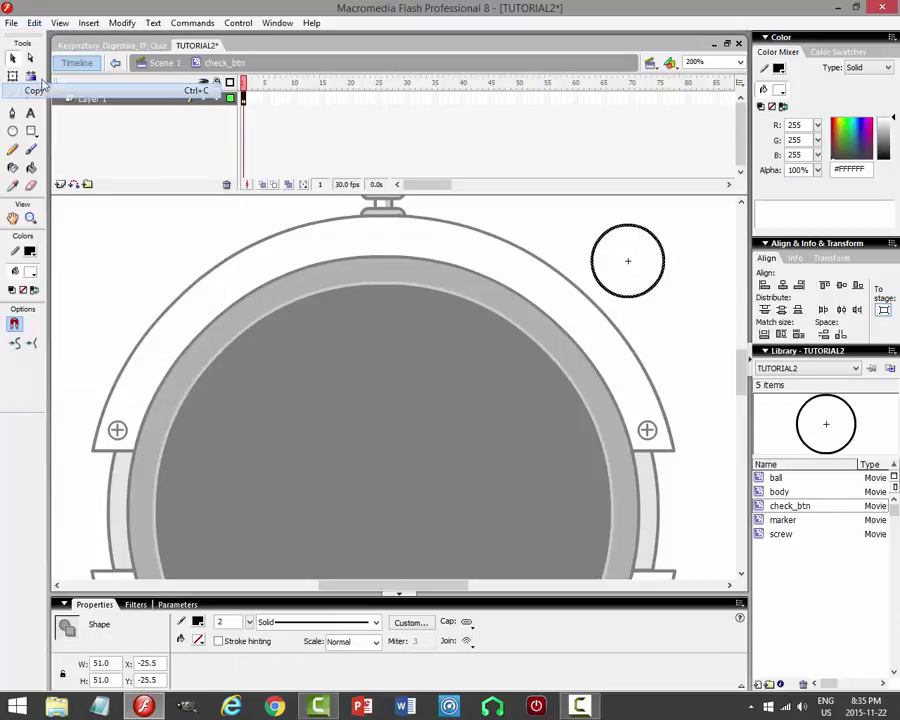
pyautogui.click(34, 22)
pyautogui.click(36, 122)
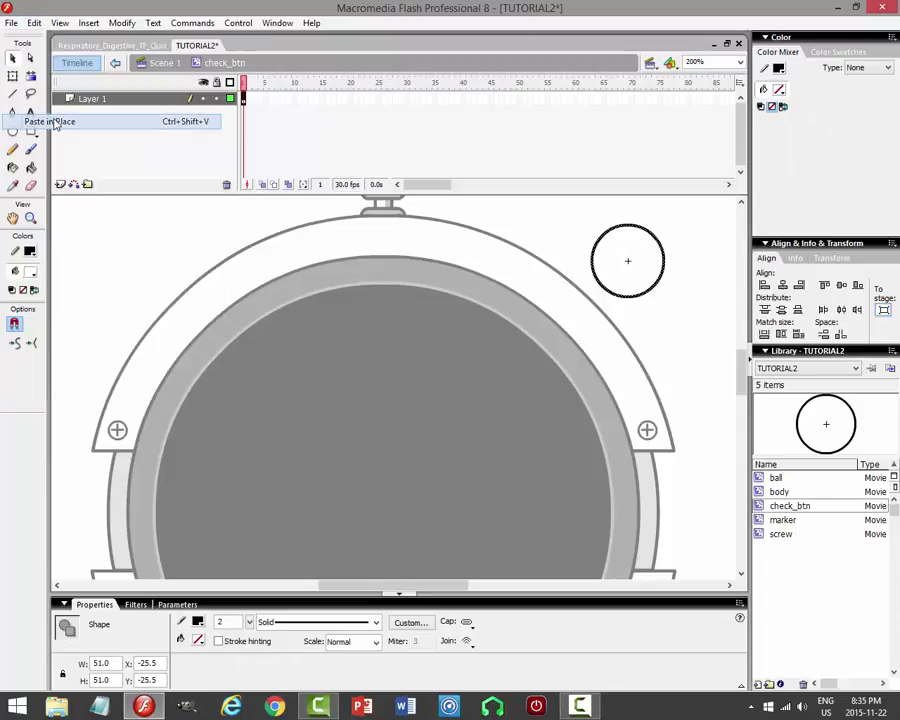
pyautogui.click(13, 76)
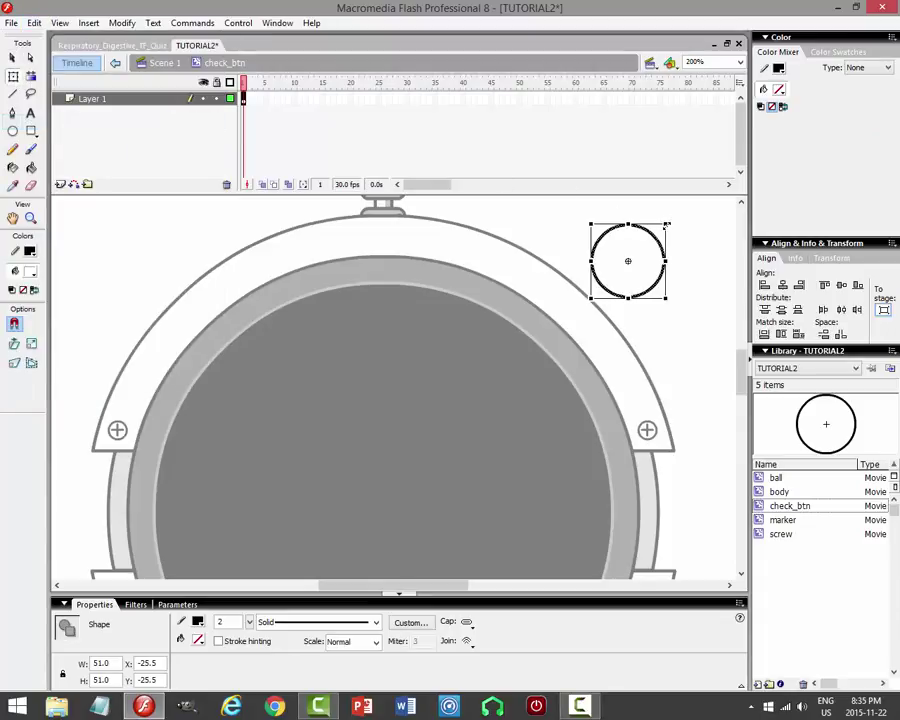
pyautogui.moveTo(666, 225); pyautogui.dragTo(688, 221)
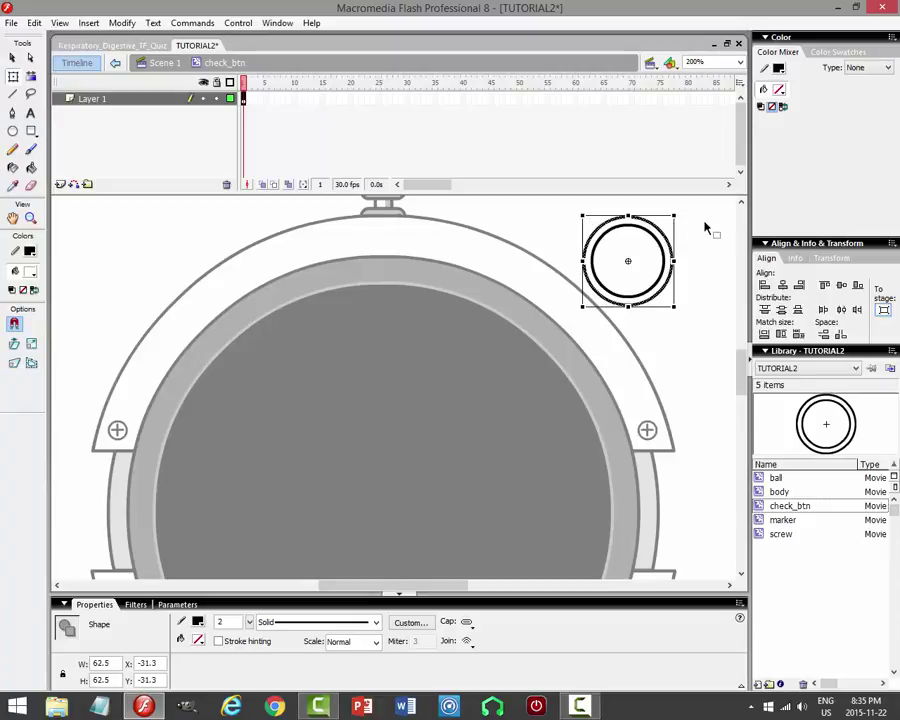
pyautogui.click(707, 227)
# Fill the ring between the two circle outlines with light grey #CCCCCC.
pyautogui.click(31, 168)
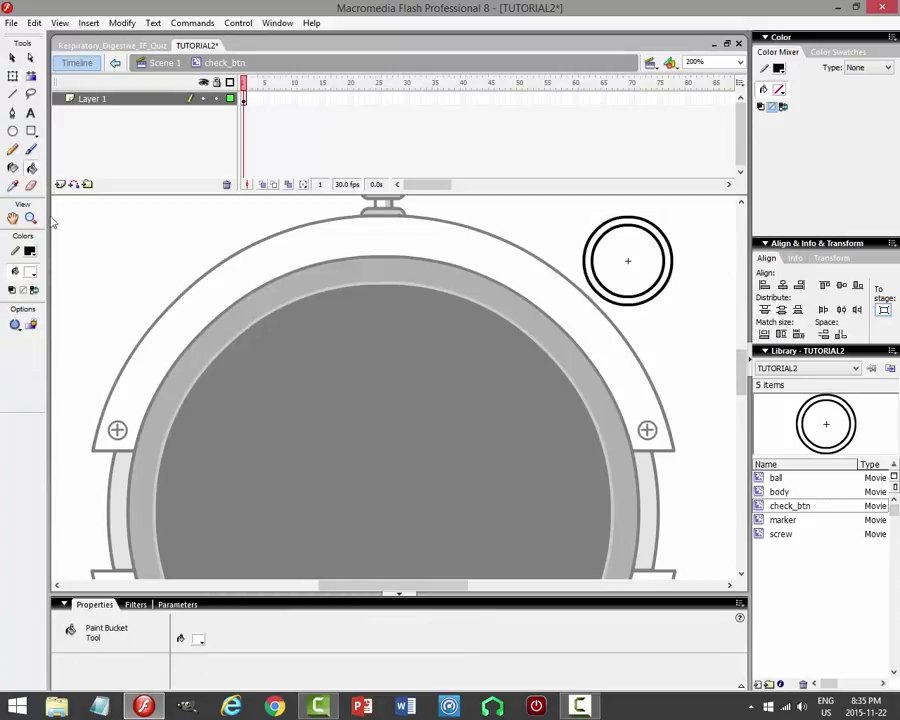
pyautogui.click(30, 271)
pyautogui.click(31, 339)
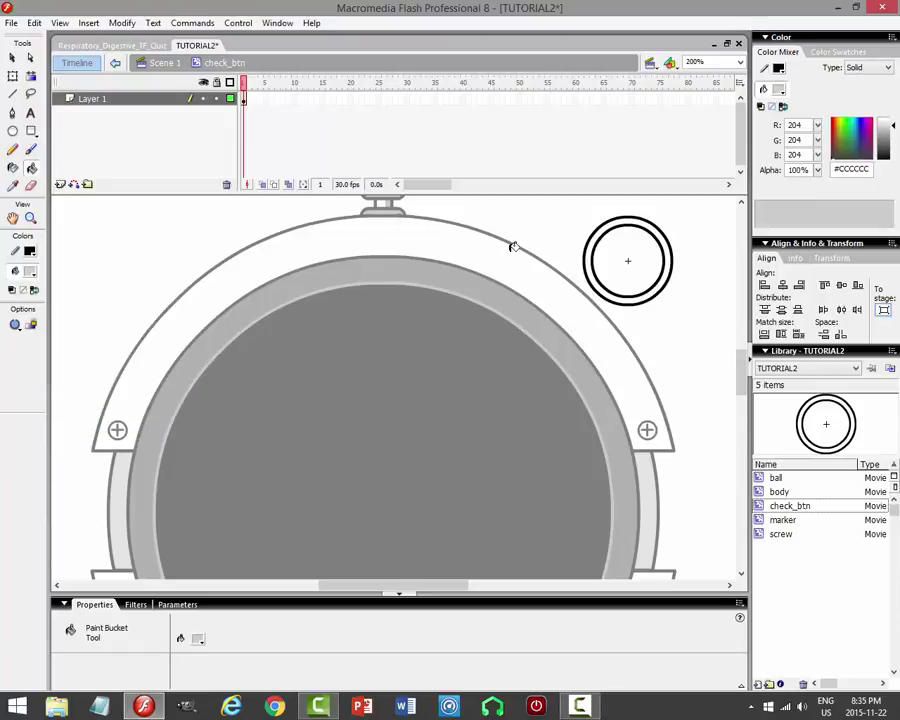
pyautogui.click(633, 216)
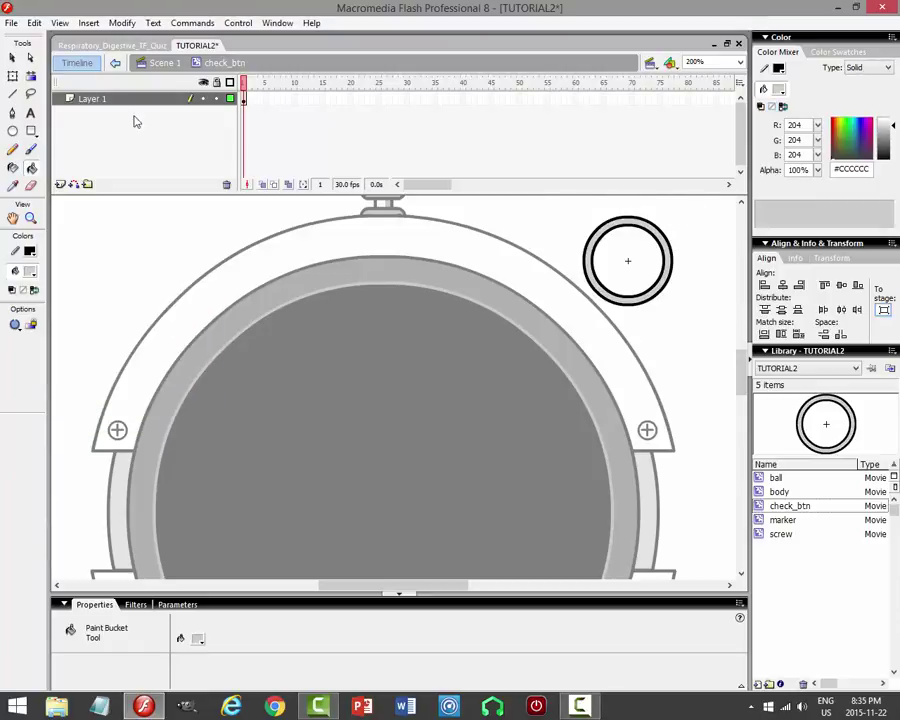
pyautogui.click(12, 58)
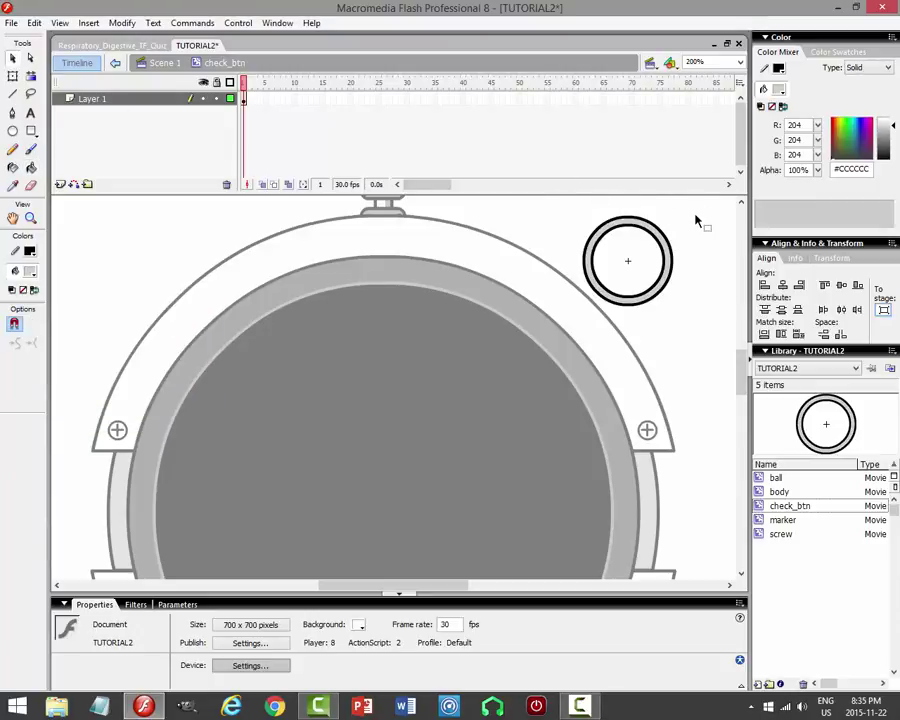
# Lock Layer 1 and draw a black check mark with stroke height 3 inside the circle on a new layer above.
pyautogui.click(216, 98)
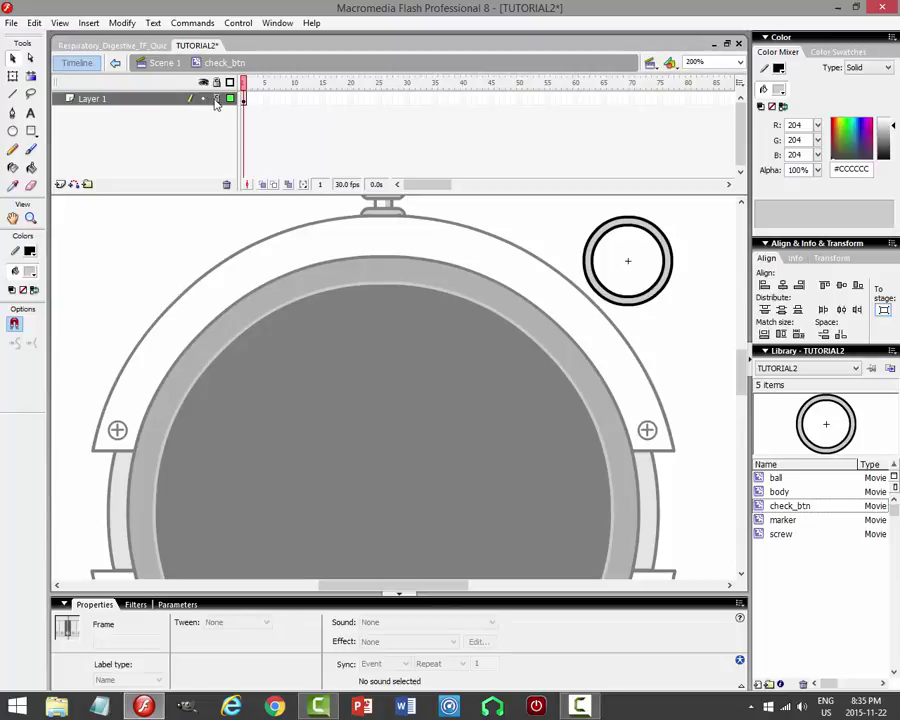
pyautogui.click(60, 184)
pyautogui.click(12, 94)
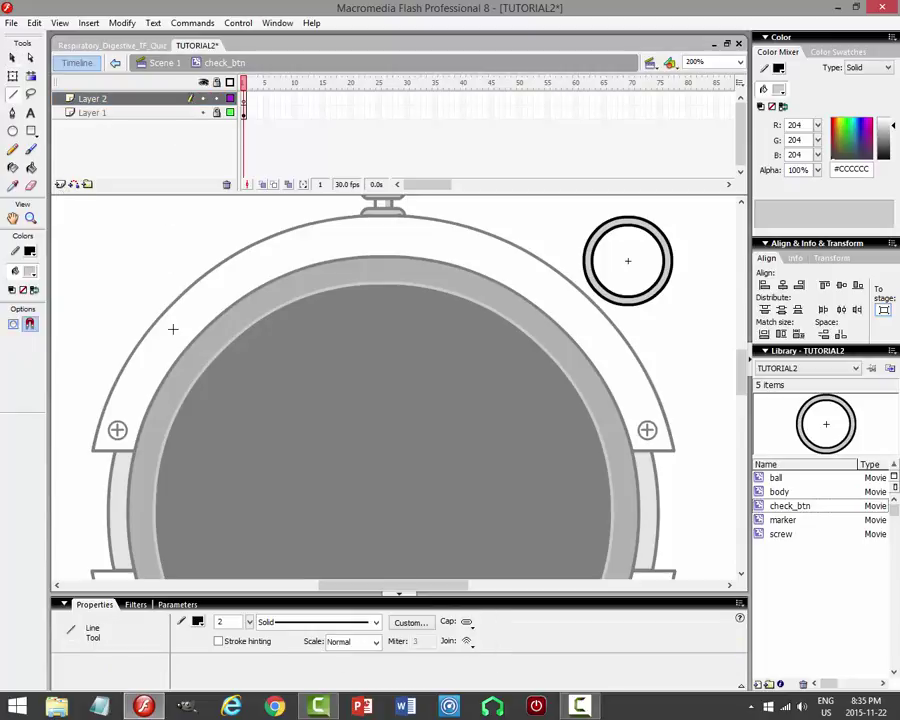
pyautogui.doubleClick(236, 620)
pyautogui.write('3')
pyautogui.moveTo(624, 264); pyautogui.dragTo(640, 236)
pyautogui.click(12, 58)
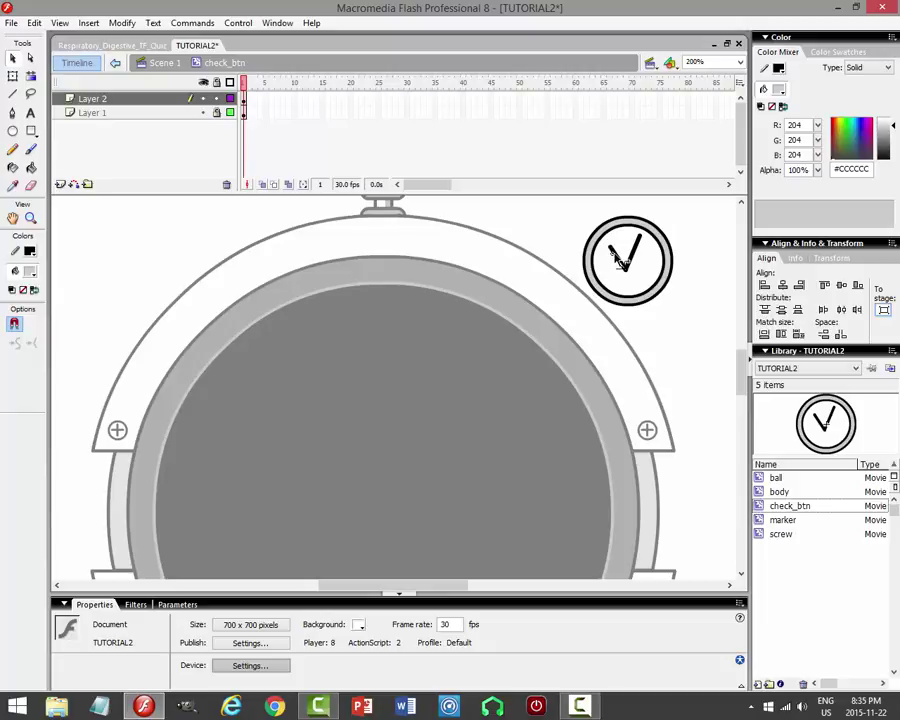
pyautogui.moveTo(619, 259)
pyautogui.mouseDown()
pyautogui.moveTo(629, 272)
pyautogui.moveTo(634, 266)
pyautogui.moveTo(619, 272)
pyautogui.mouseUp()
# Set the check mark's stroke height to 5 and shift the mark slightly down in the circle.
pyautogui.click(95, 98)
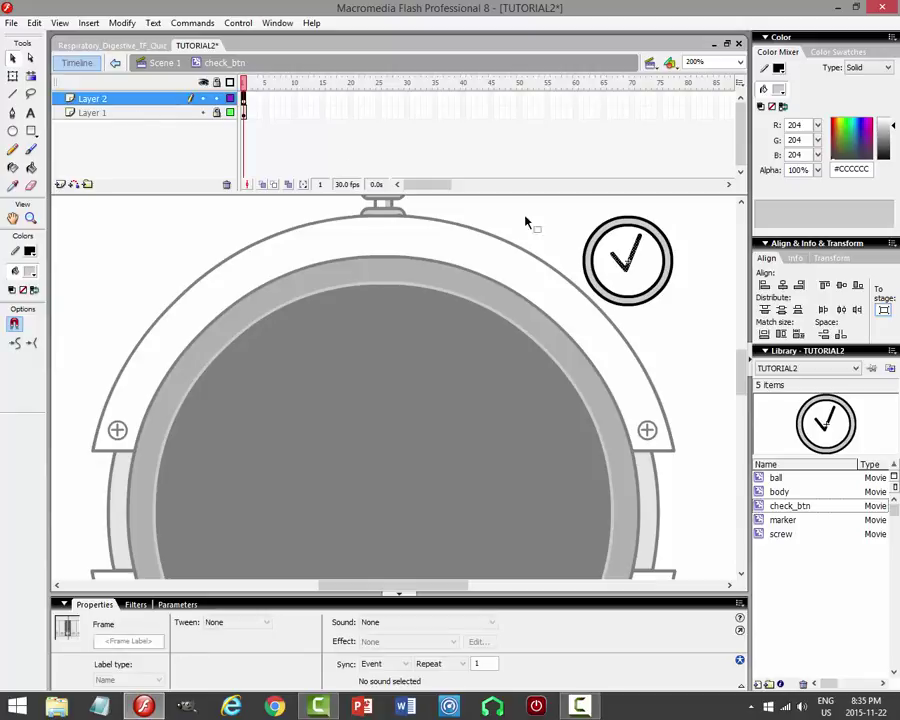
pyautogui.click(627, 271)
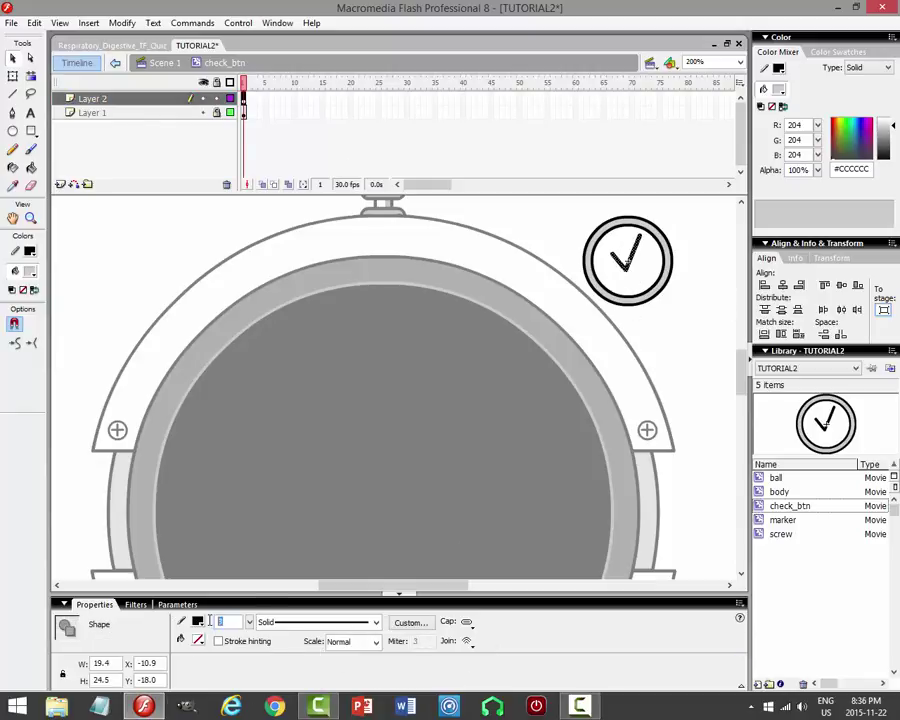
pyautogui.press('Return')
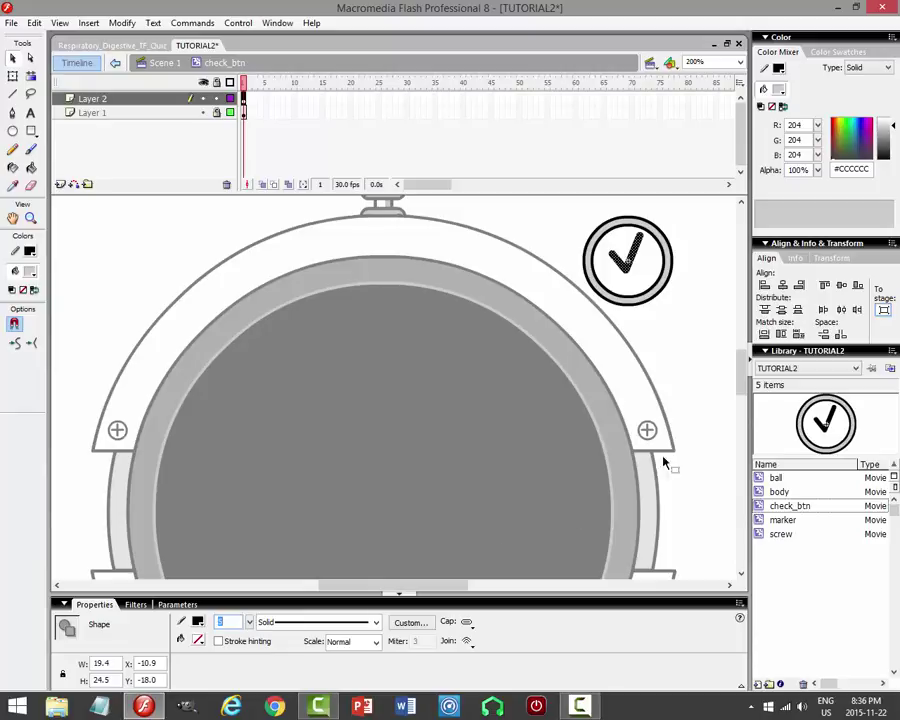
pyautogui.click(160, 100)
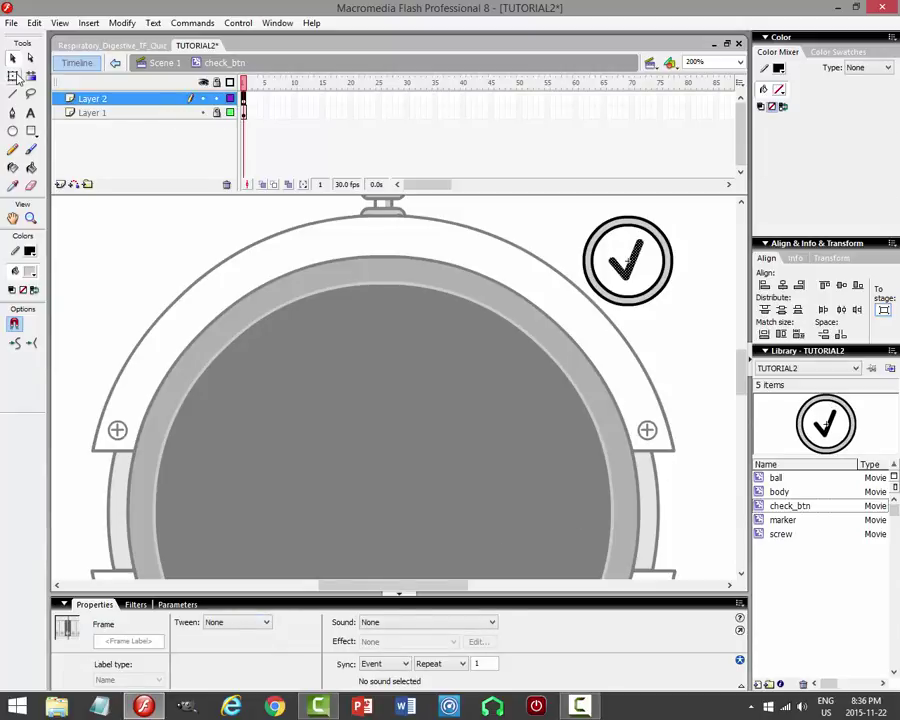
# Adjust the check mark's rotation and position with Free Transform so it sits centred inside the white circle.
pyautogui.click(627, 262)
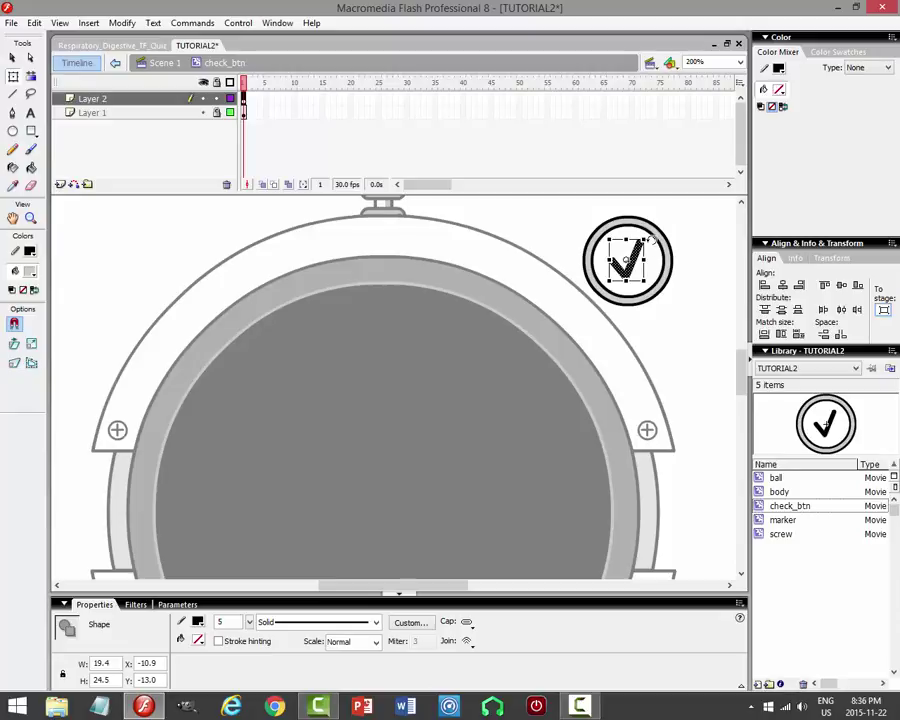
pyautogui.press('v')
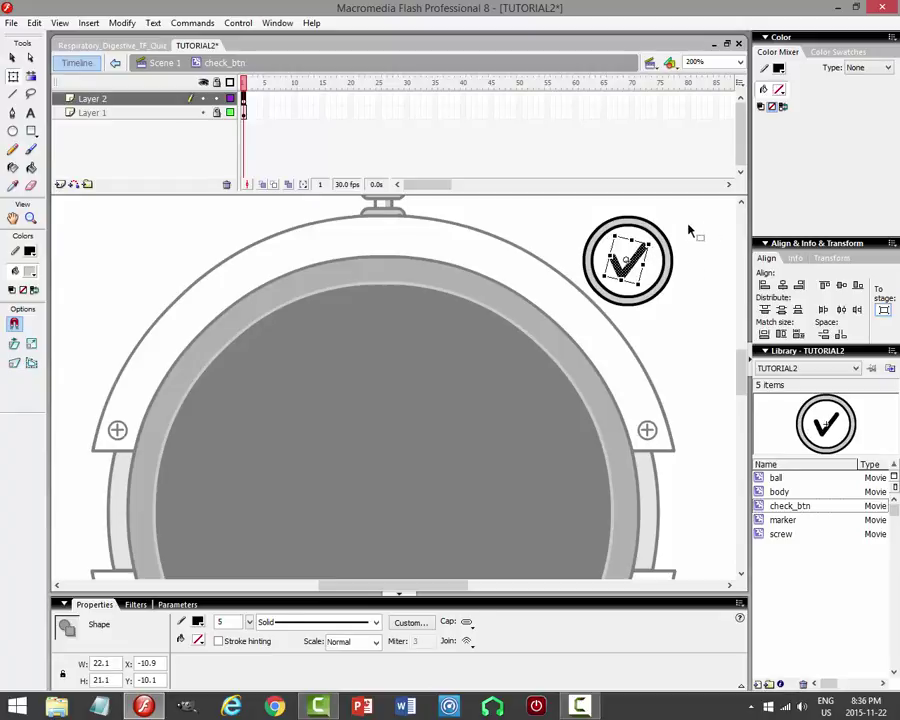
pyautogui.click(695, 228)
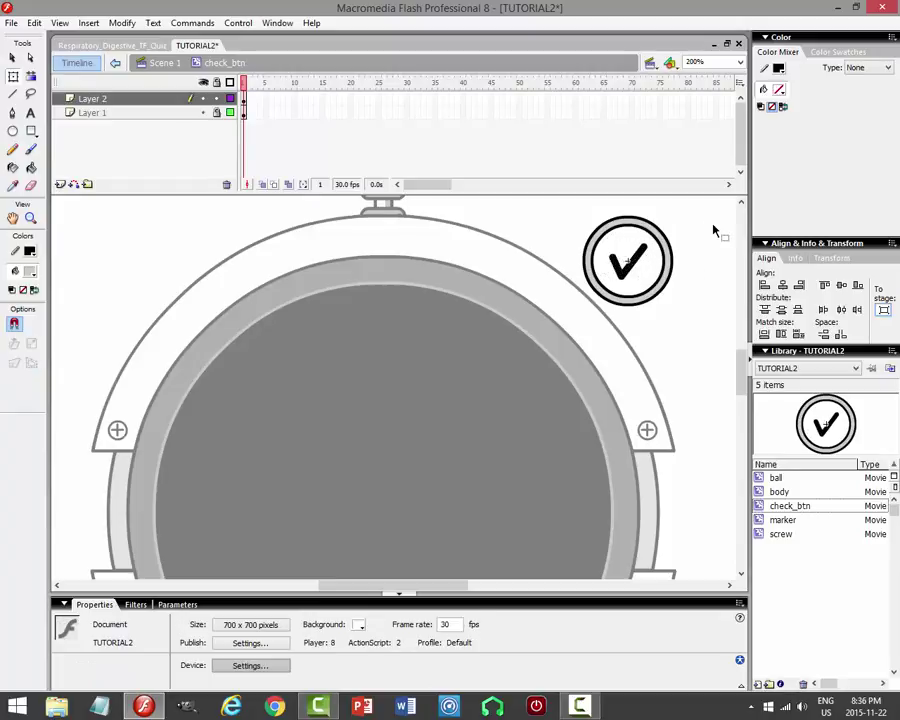
pyautogui.click(177, 99)
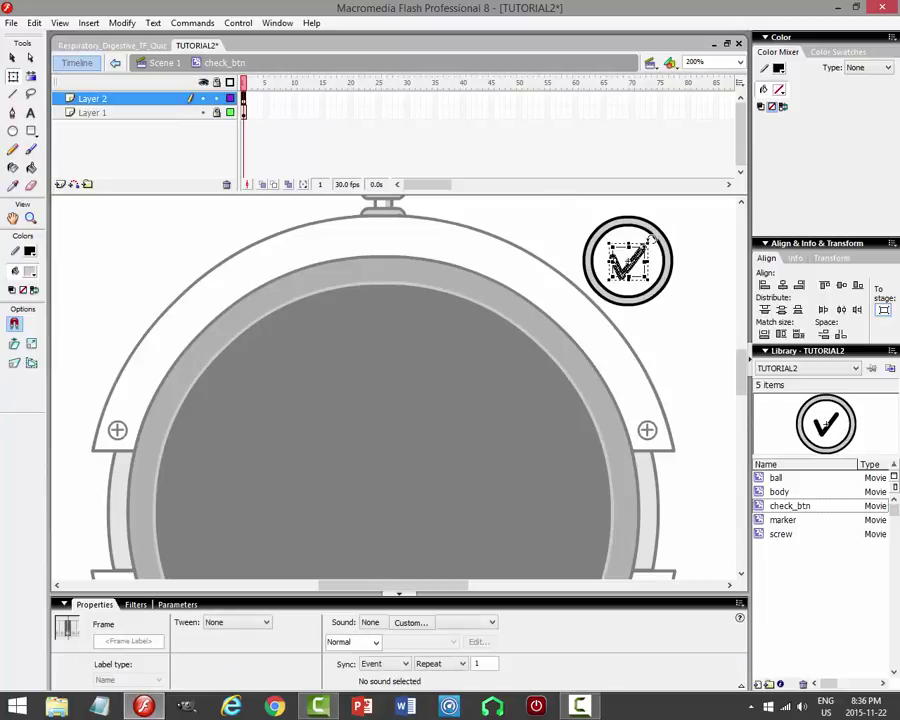
pyautogui.click(630, 262)
pyautogui.click(648, 252)
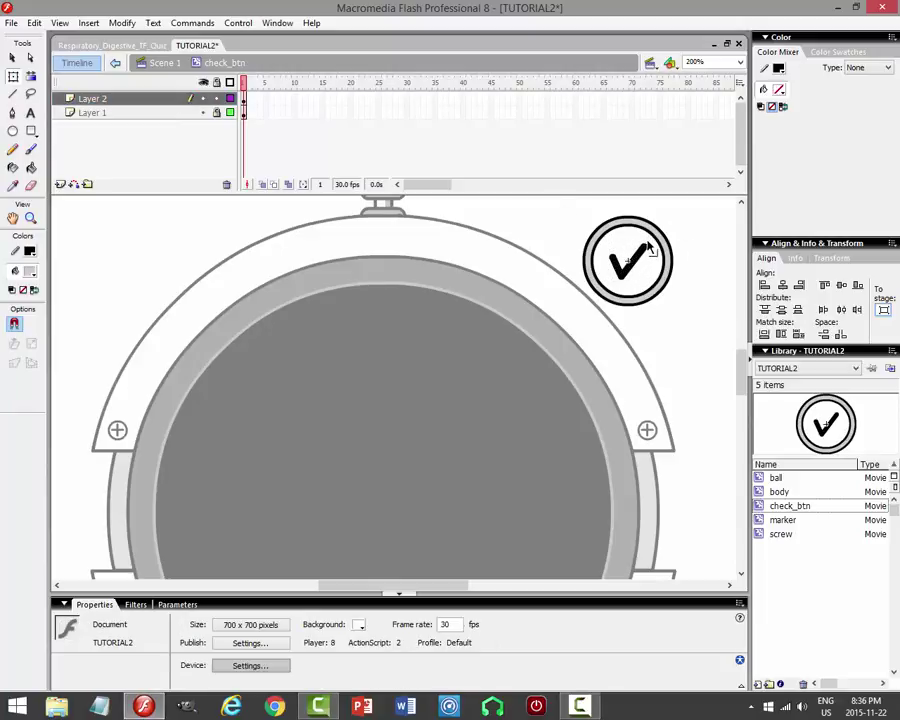
pyautogui.click(185, 100)
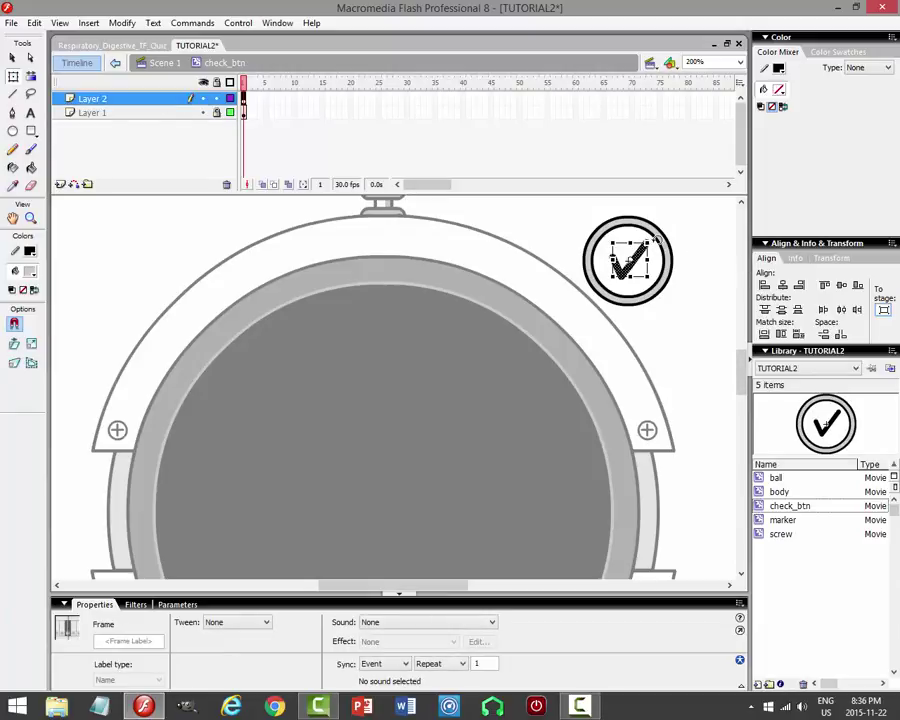
pyautogui.click(718, 244)
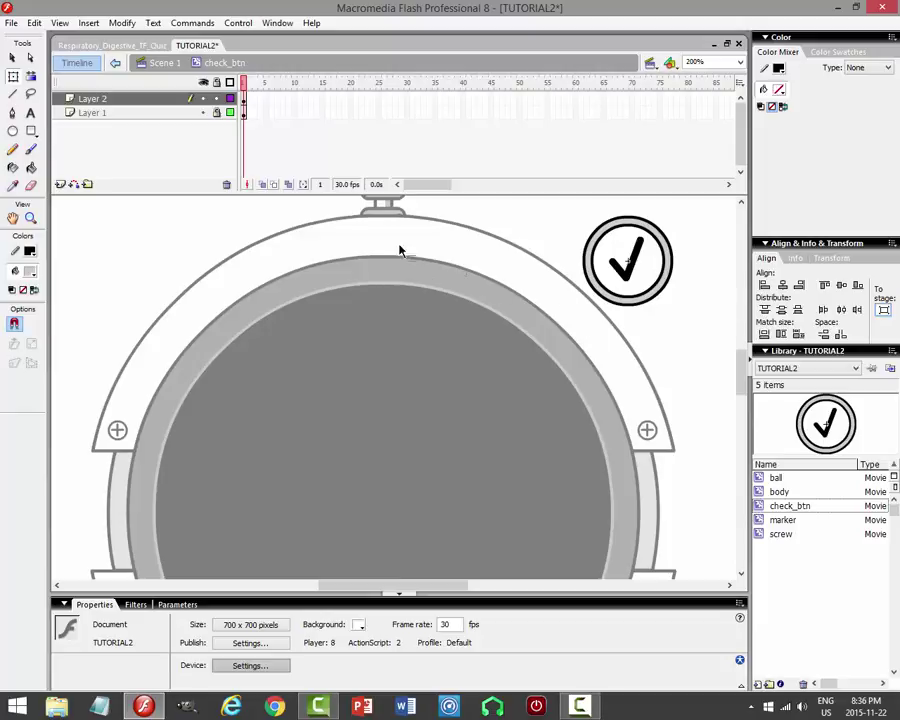
# Cut the check mark from Layer 2, unlock Layer 1 and paste the mark in place there.
pyautogui.click(159, 98)
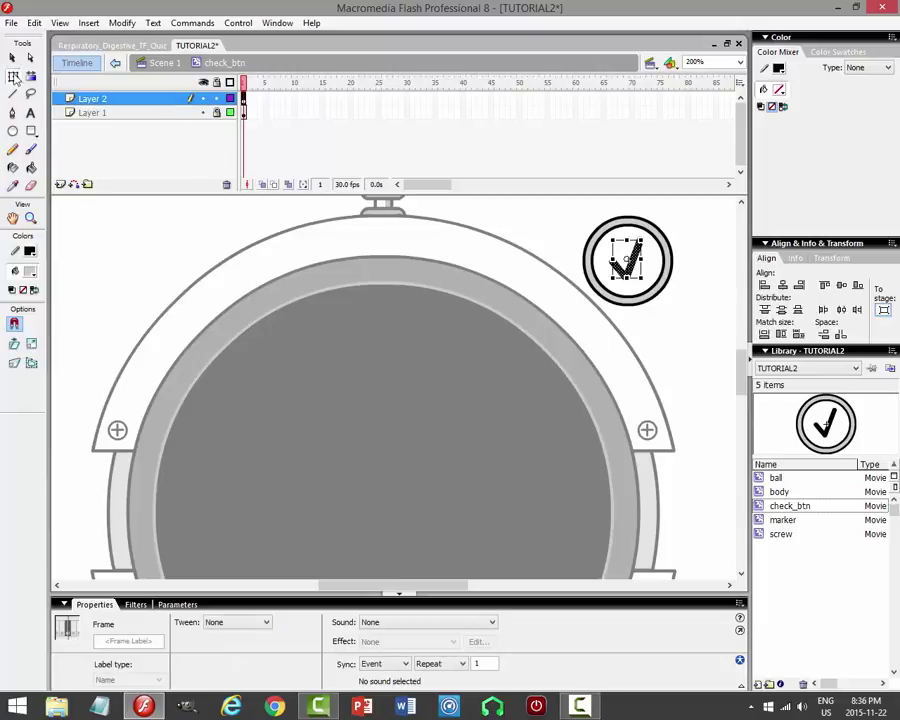
pyautogui.click(13, 59)
pyautogui.click(34, 22)
pyautogui.click(34, 74)
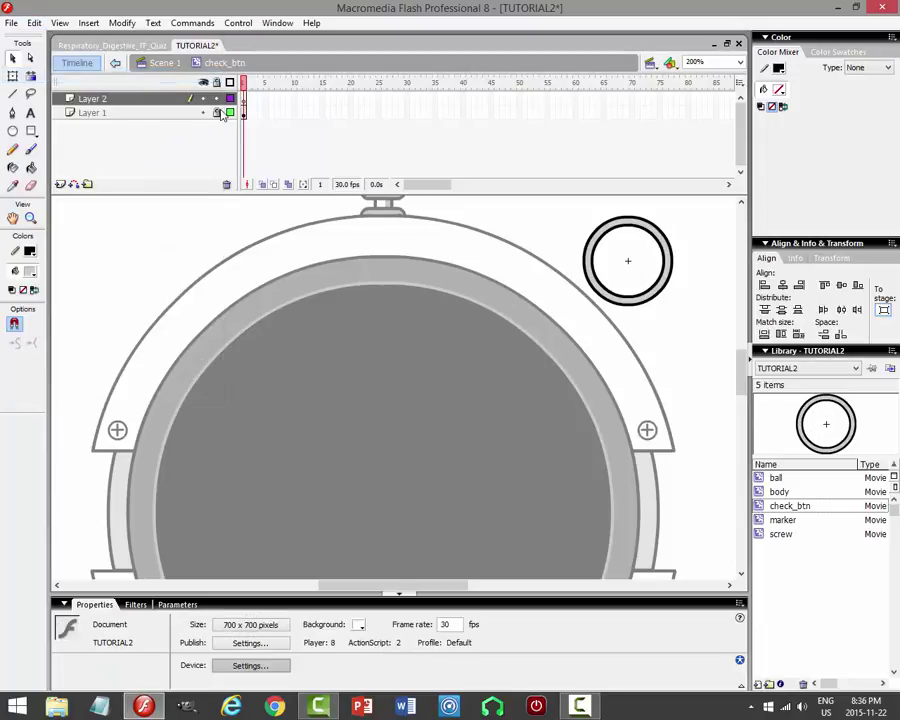
pyautogui.click(160, 99)
pyautogui.click(150, 112)
pyautogui.click(34, 22)
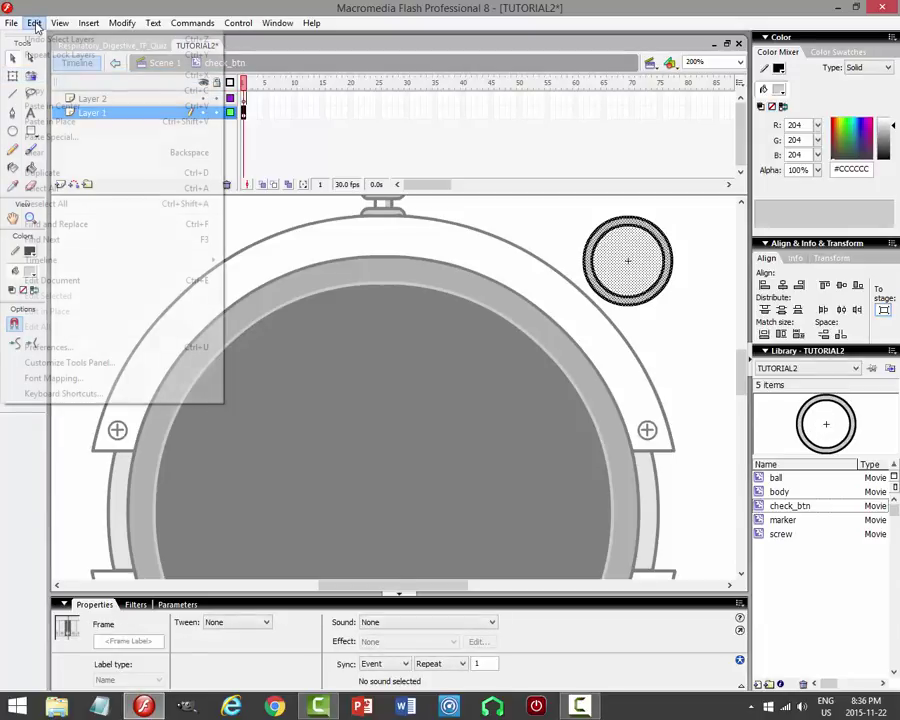
pyautogui.click(50, 121)
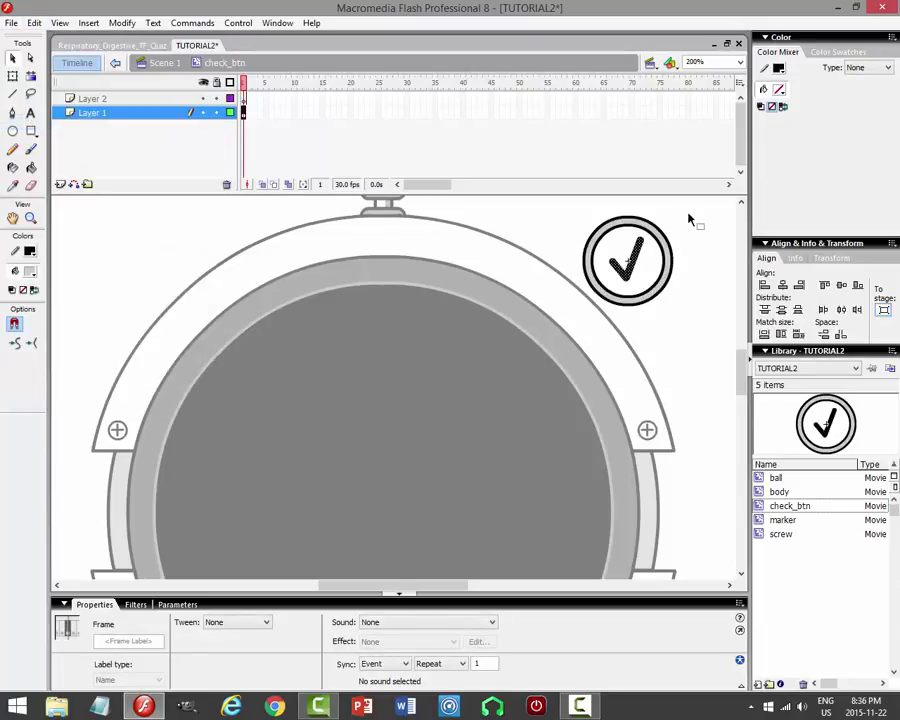
pyautogui.click(688, 300)
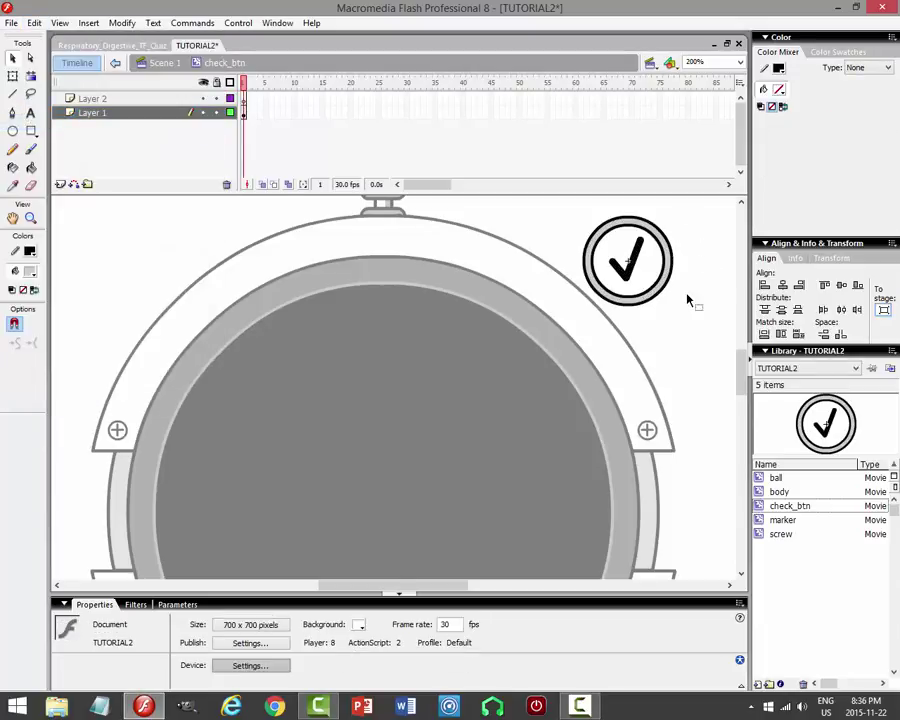
# Delete the outer black outline around the check button's grey rim.
pyautogui.click(634, 224)
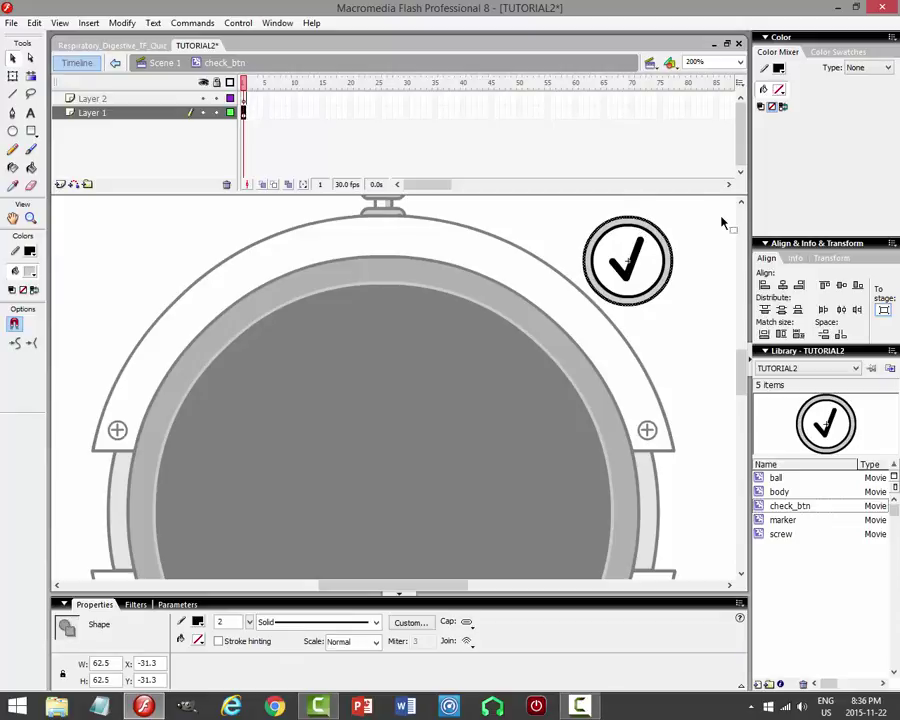
pyautogui.press('Delete')
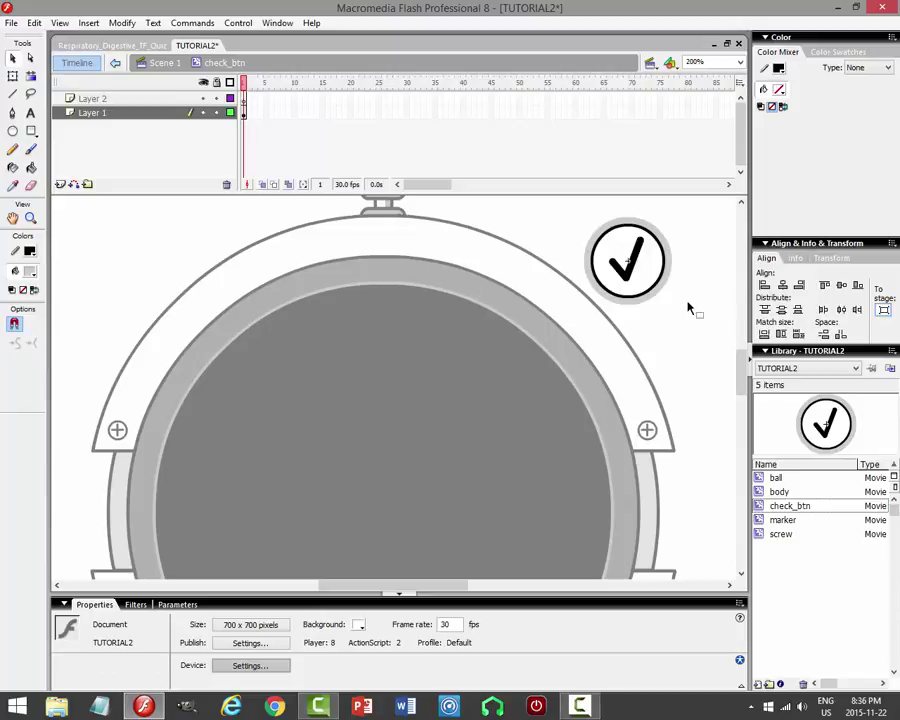
pyautogui.click(645, 263)
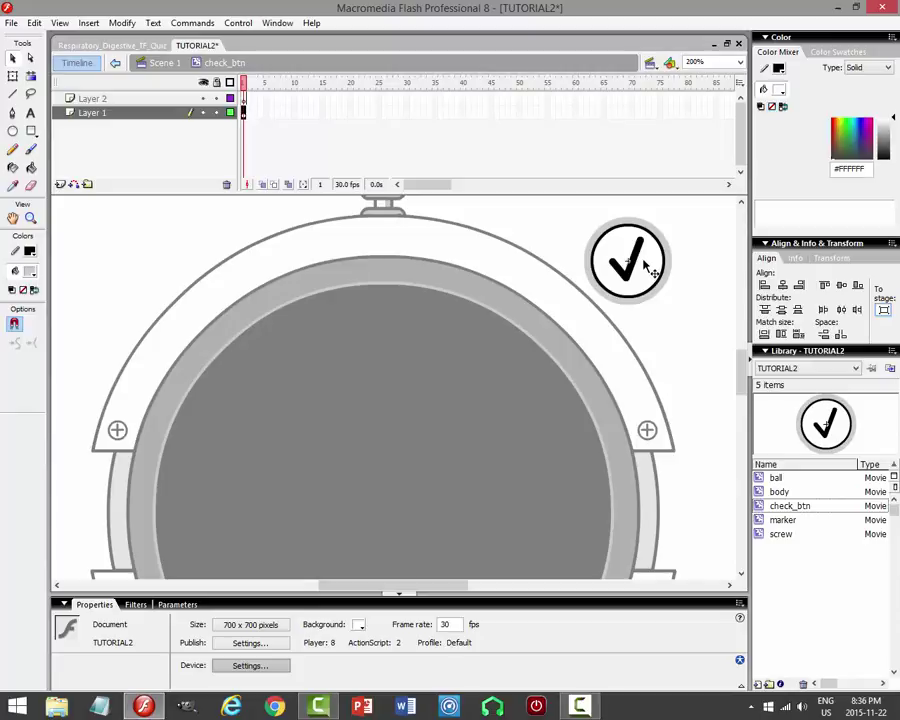
pyautogui.click(701, 255)
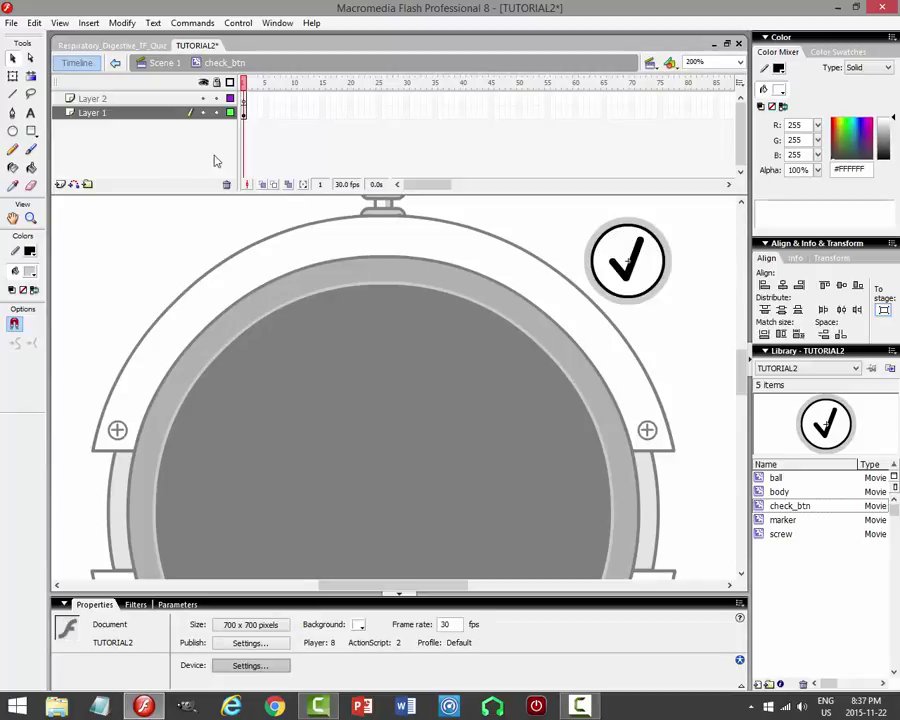
# Rename Layer 1 as button and Layer 2 as actions in the check_btn timeline.
pyautogui.click(130, 115)
pyautogui.doubleClick(130, 114)
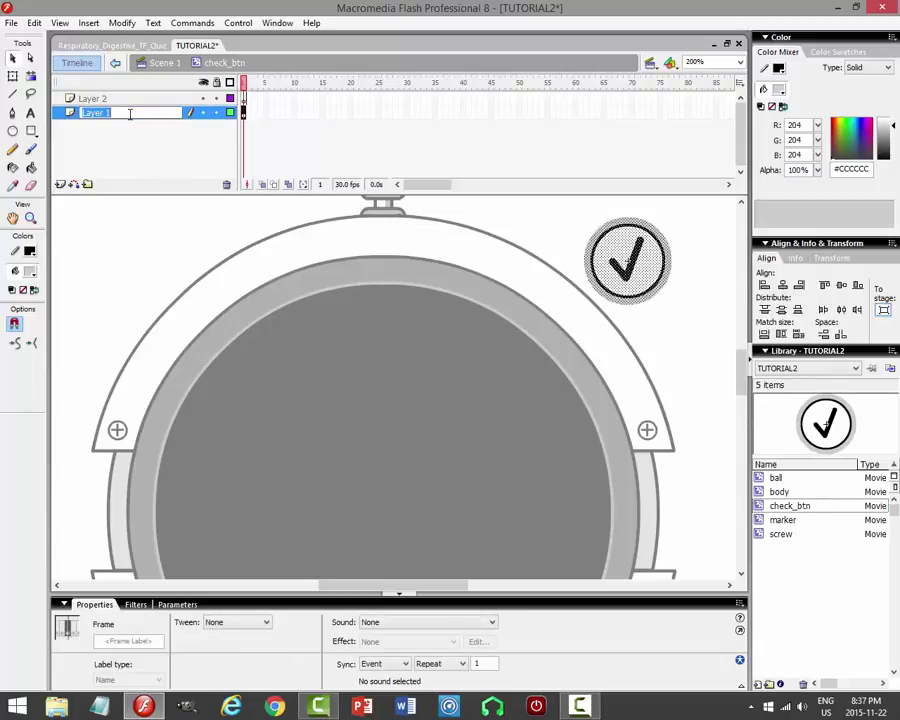
pyautogui.write('button')
pyautogui.press('Return')
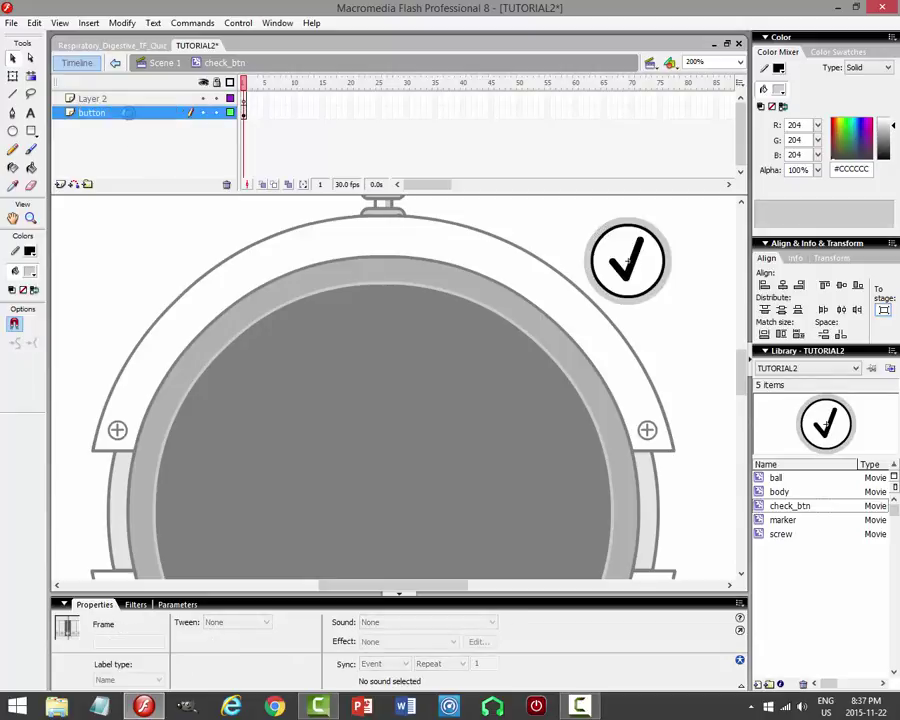
pyautogui.doubleClick(118, 99)
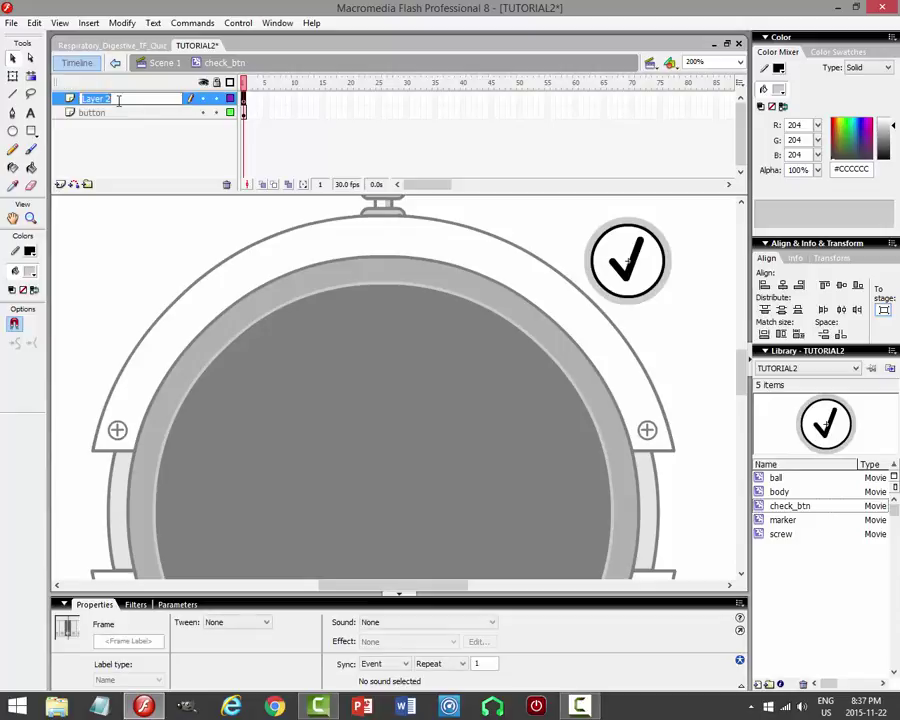
pyautogui.write('actions')
pyautogui.press('Return')
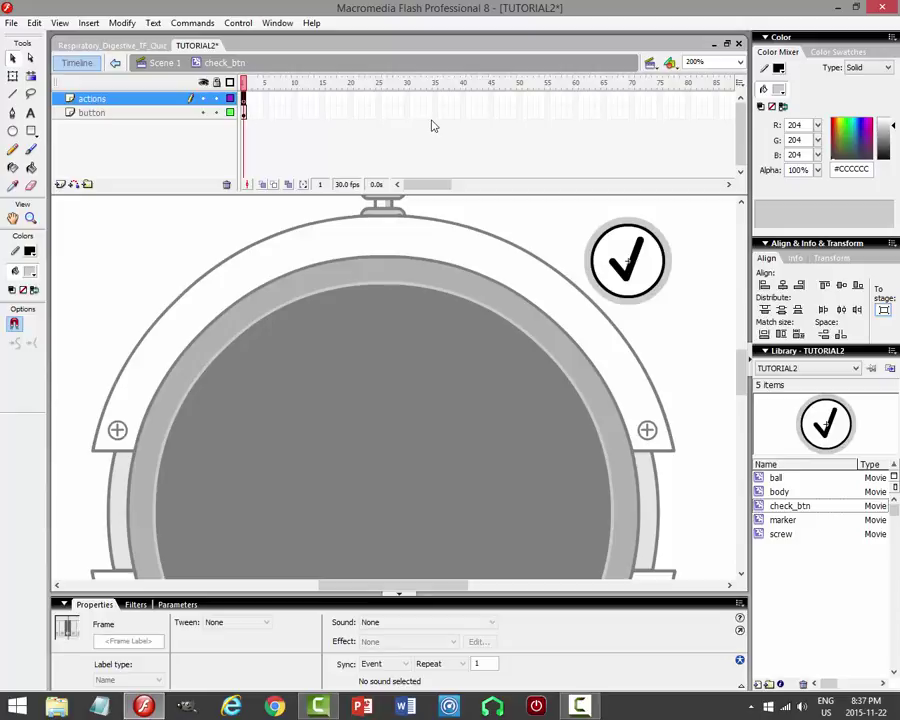
# Add a stop() script to frame 1 of the actions layer.
pyautogui.press('F9')
pyautogui.write('stop')
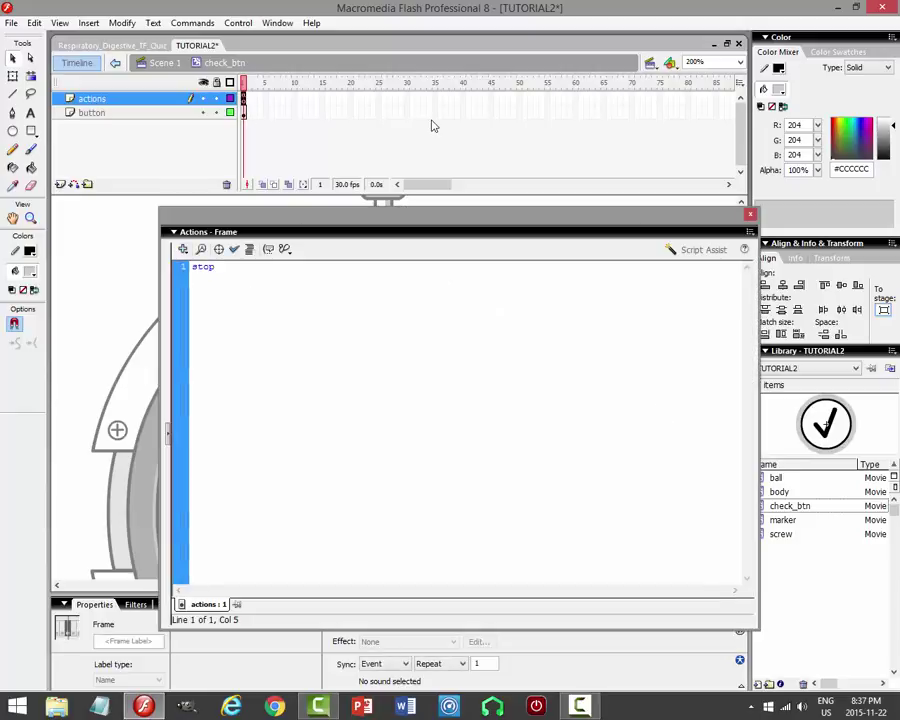
pyautogui.write('()')
pyautogui.press('F9')
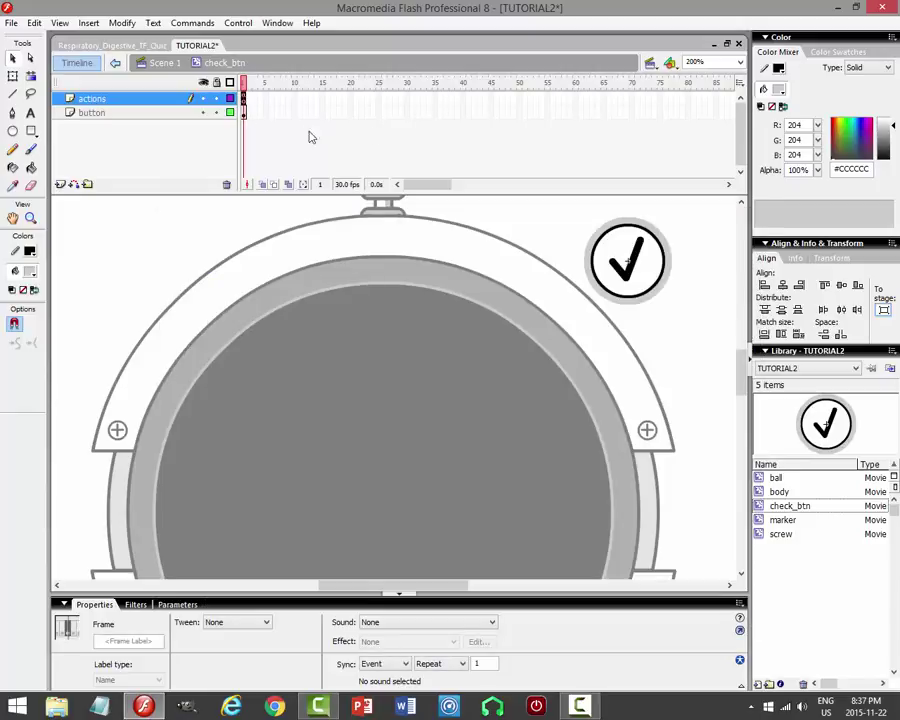
# Insert keyframes at frame 2 on both the button and actions layers.
pyautogui.click(252, 117)
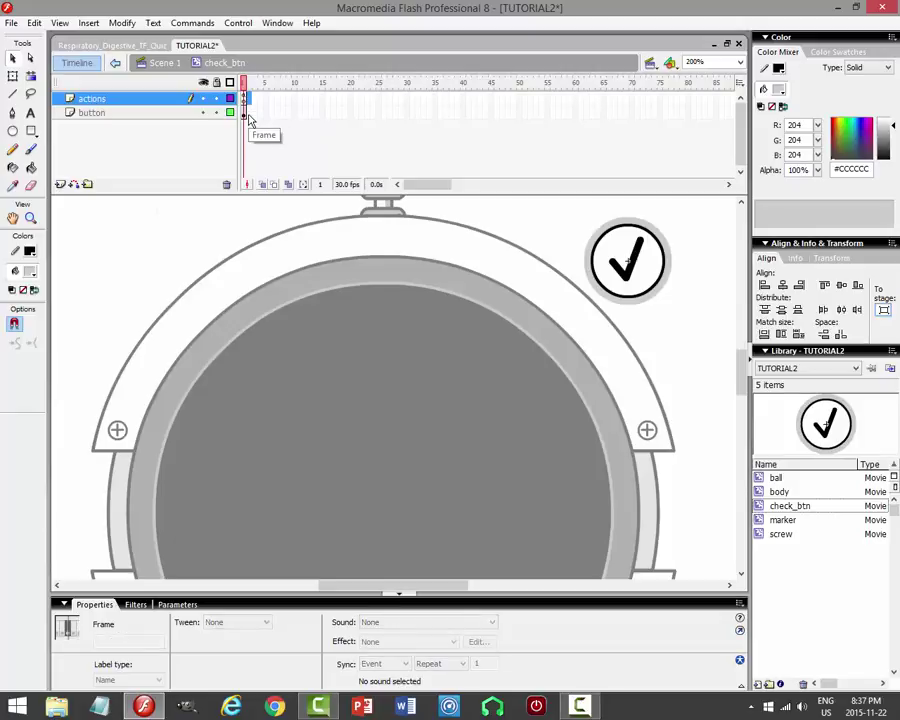
pyautogui.click(249, 115)
pyautogui.press('F6')
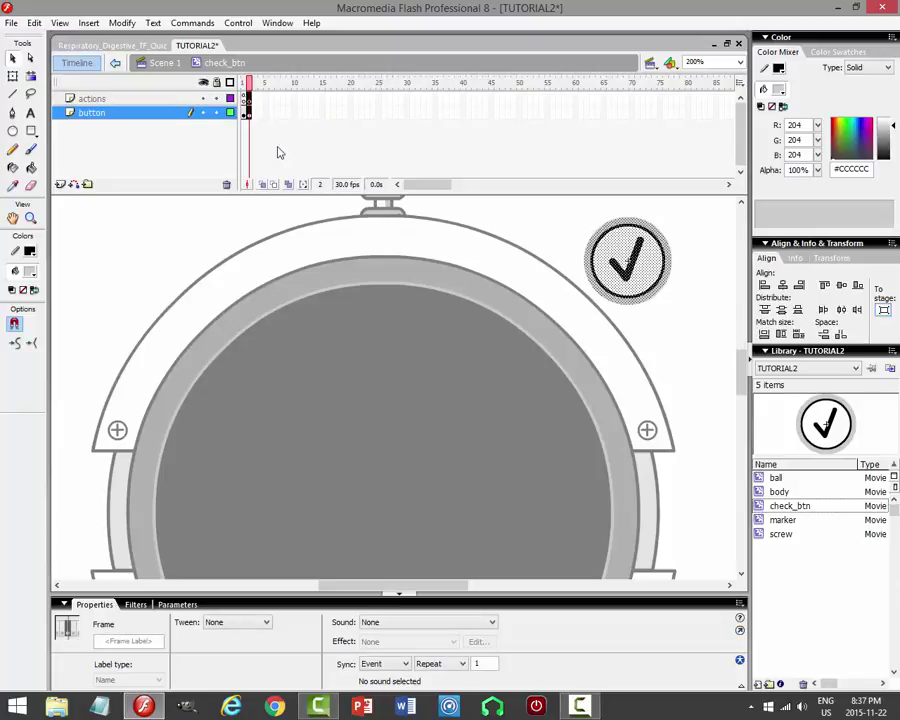
pyautogui.click(246, 98)
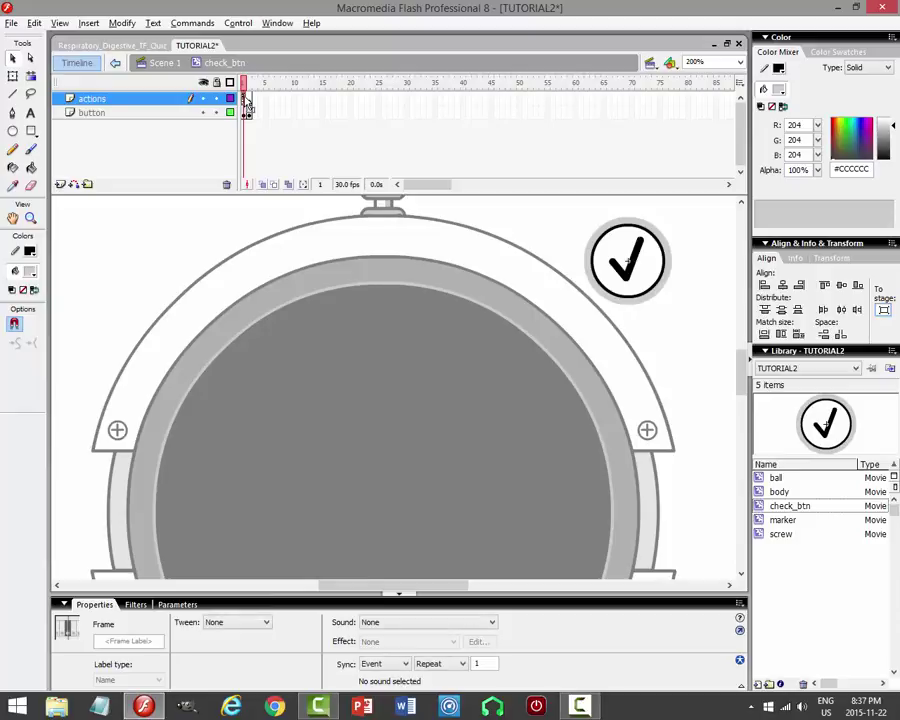
pyautogui.press('F6')
pyautogui.click(252, 118)
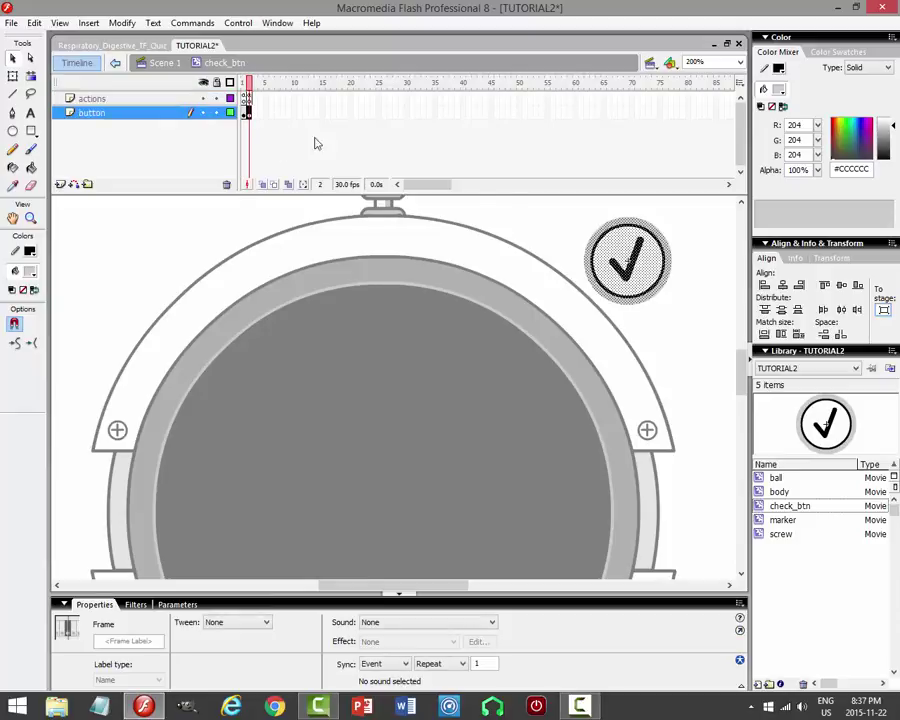
# Scale the white circle, its outline and the check mark to 80% on frame 2 with Scale and Rotate.
pyautogui.click(700, 270)
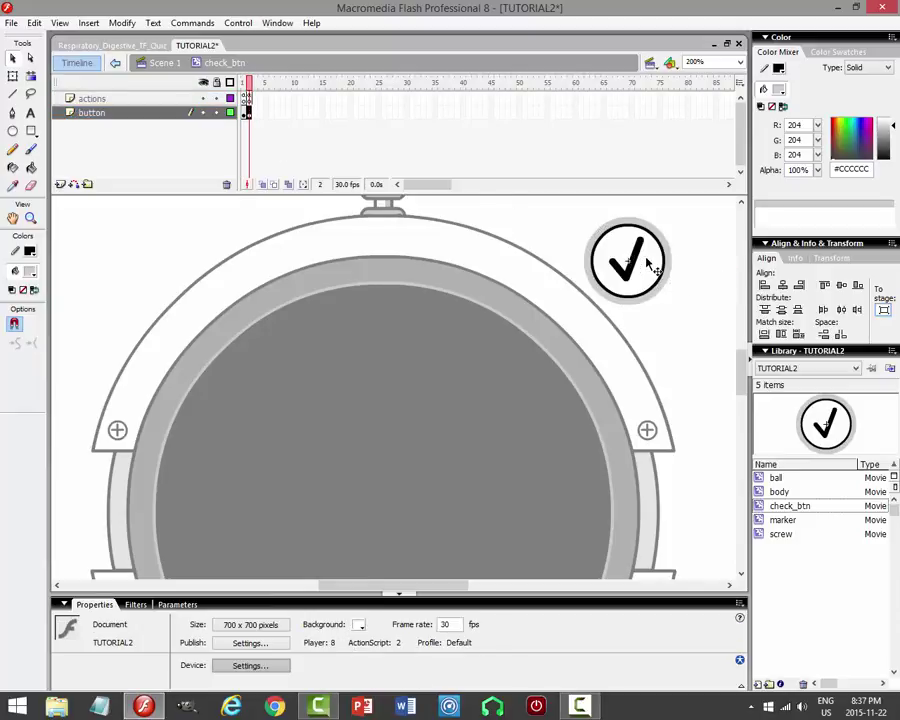
pyautogui.click(646, 264)
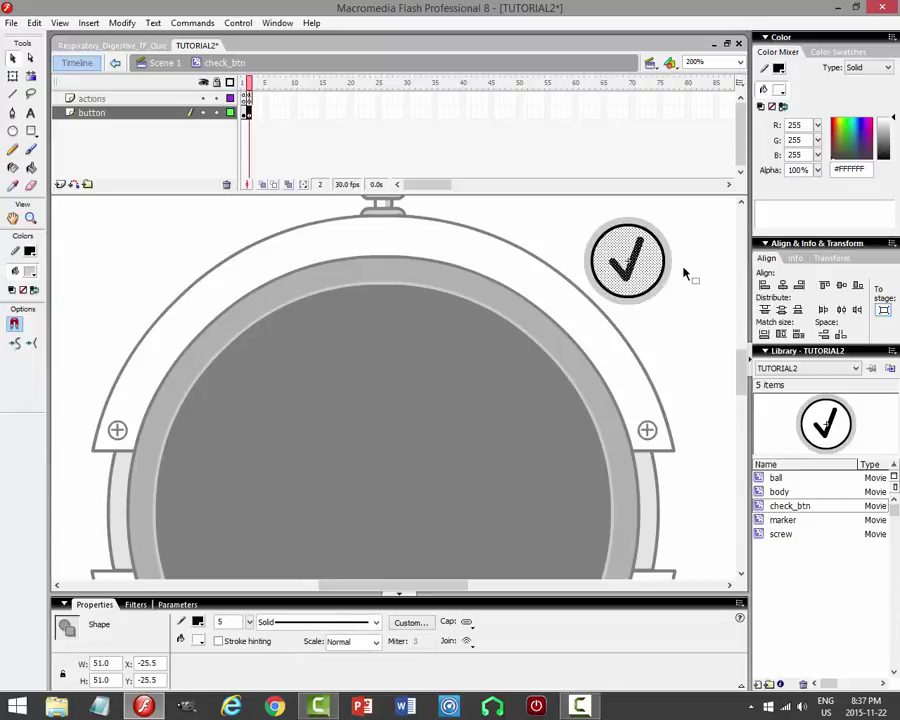
pyautogui.keyDown('shift'); pyautogui.click(623, 237); pyautogui.keyUp('shift')
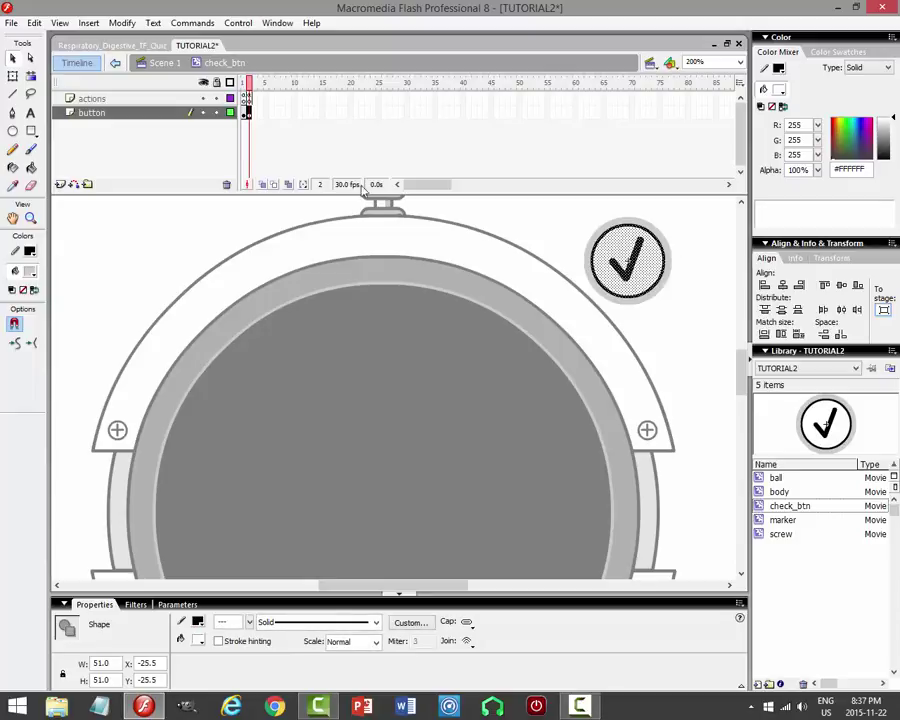
pyautogui.click(122, 22)
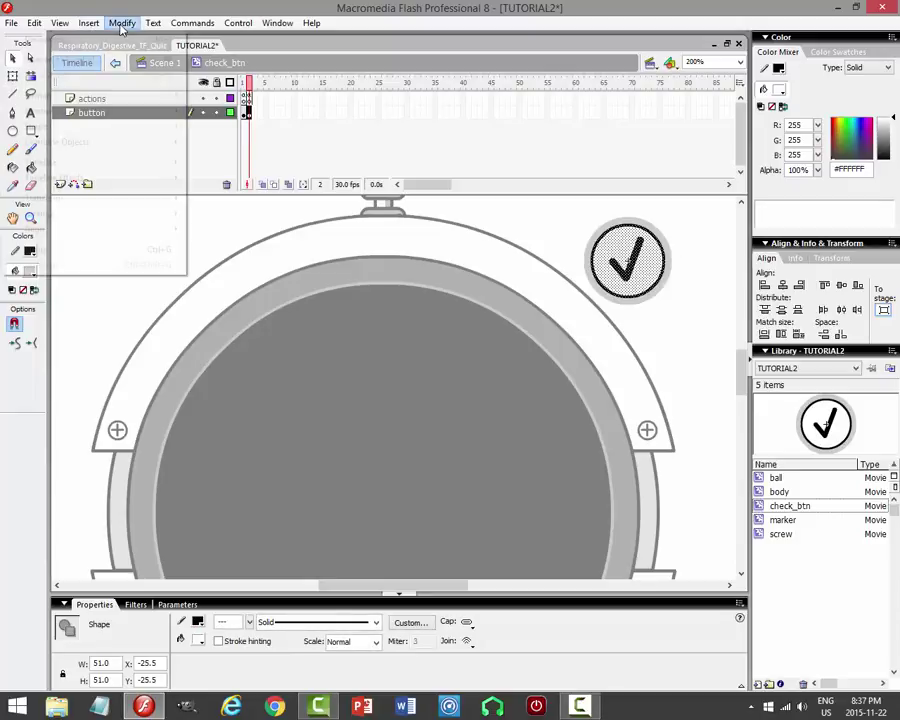
pyautogui.moveTo(84, 196)
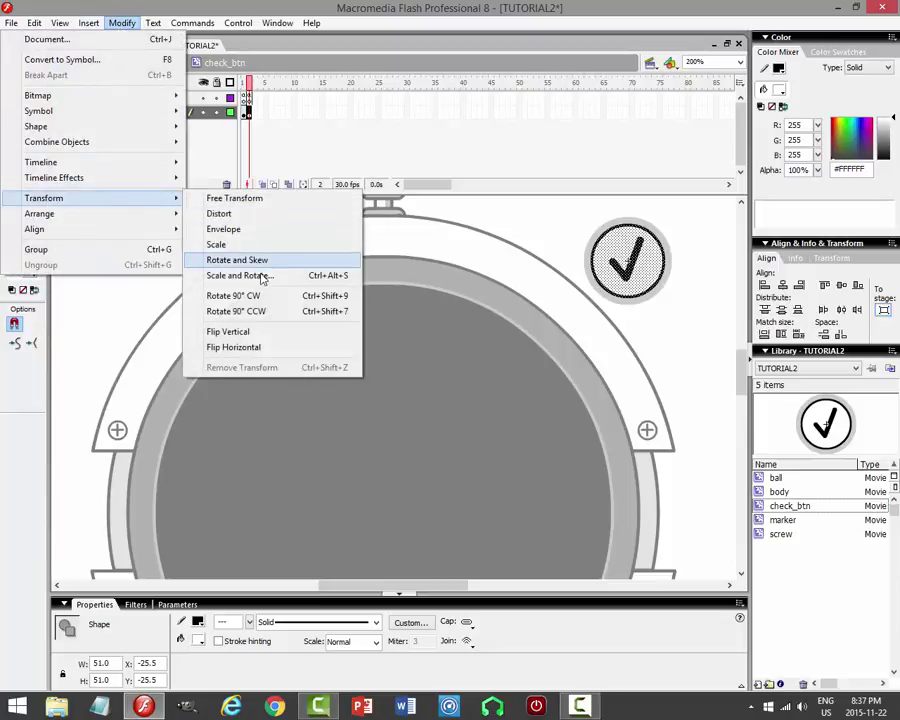
pyautogui.click(285, 275)
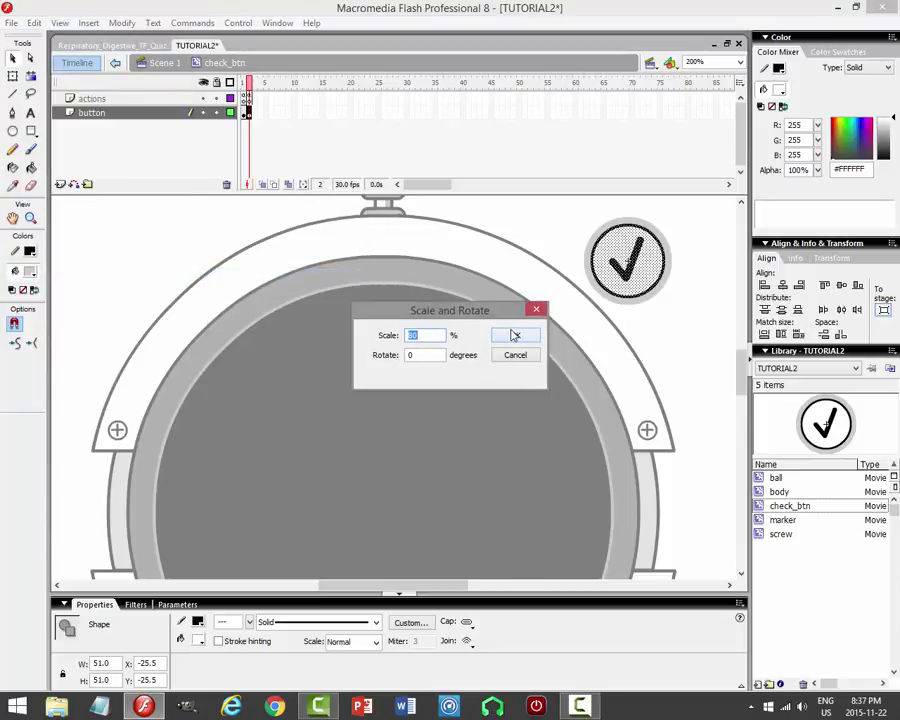
pyautogui.click(513, 336)
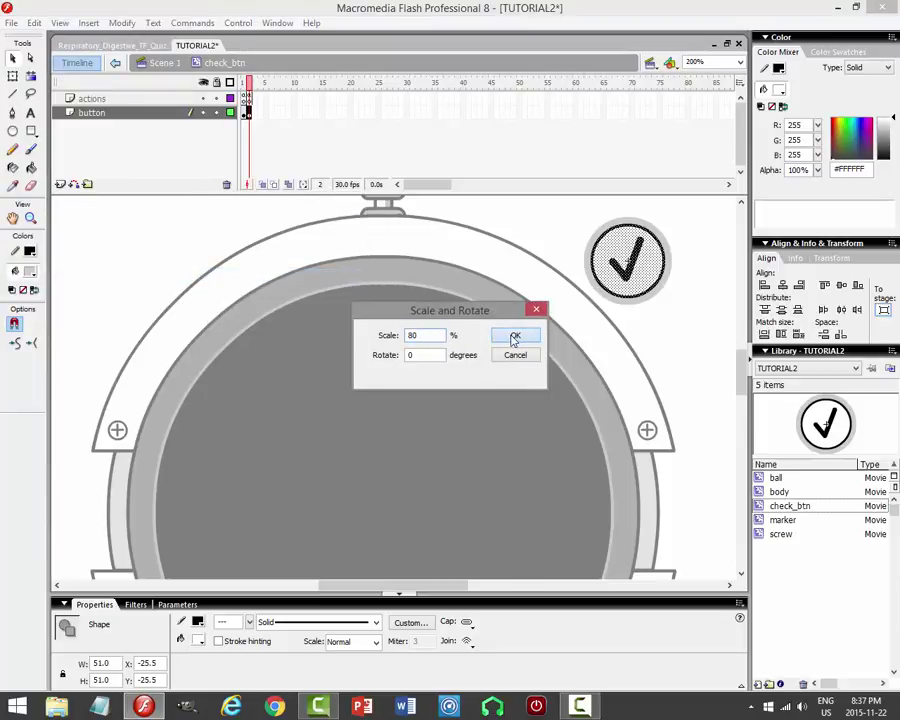
pyautogui.click(686, 226)
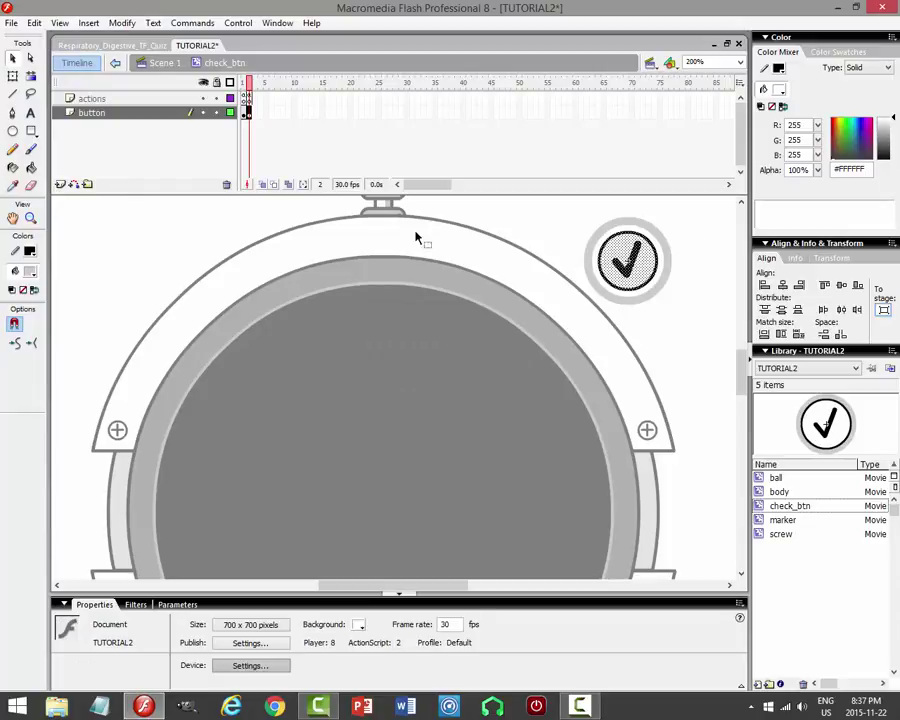
# Fill the gap between the grey rim and the smaller circle on frame 2 with light grey and save the file.
pyautogui.click(32, 170)
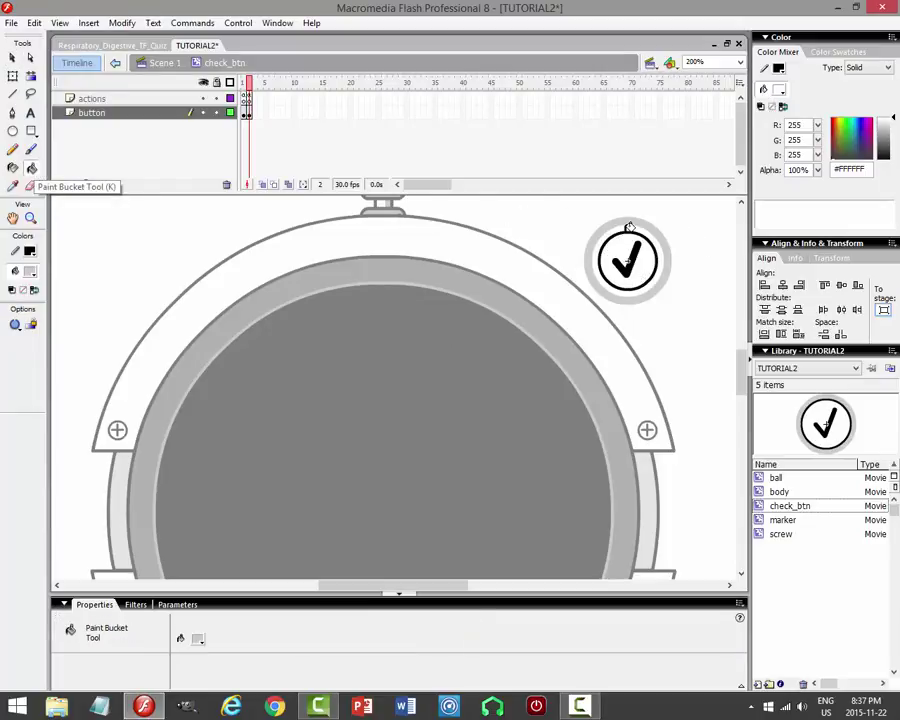
pyautogui.click(627, 237)
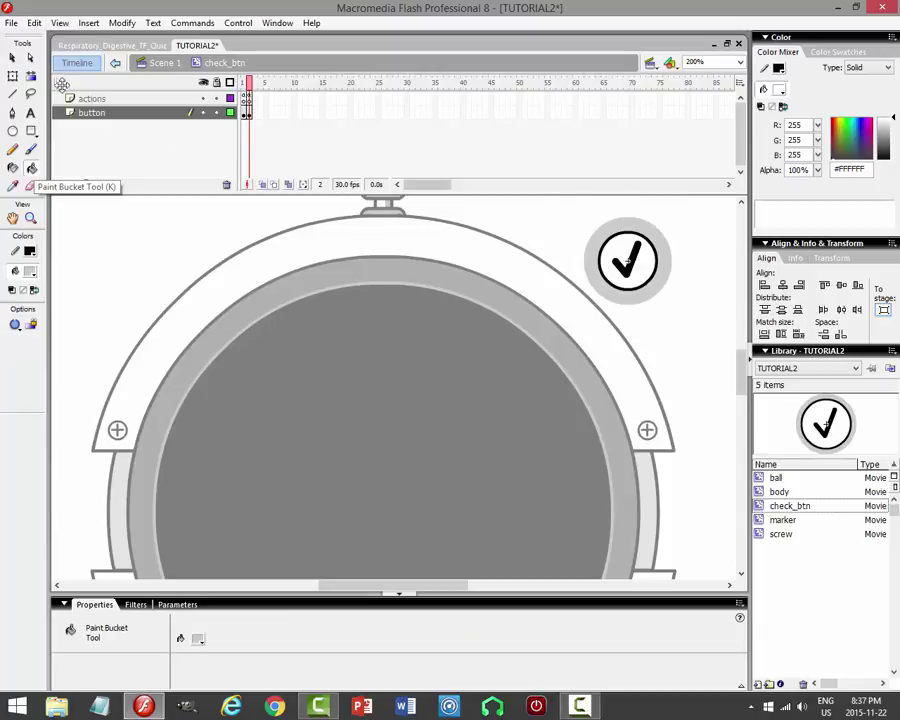
pyautogui.click(13, 58)
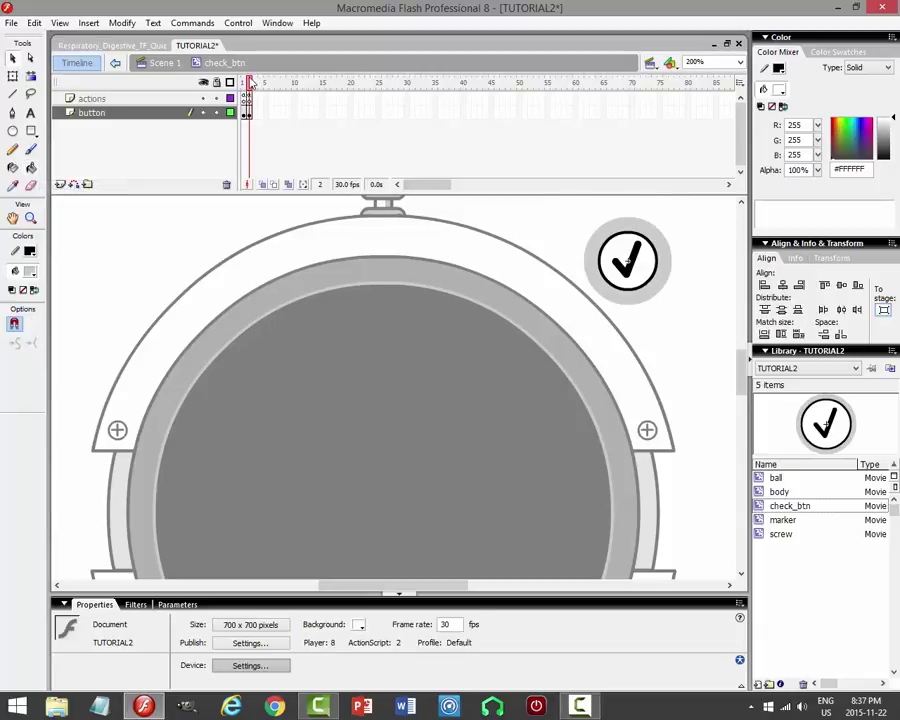
pyautogui.click(247, 112)
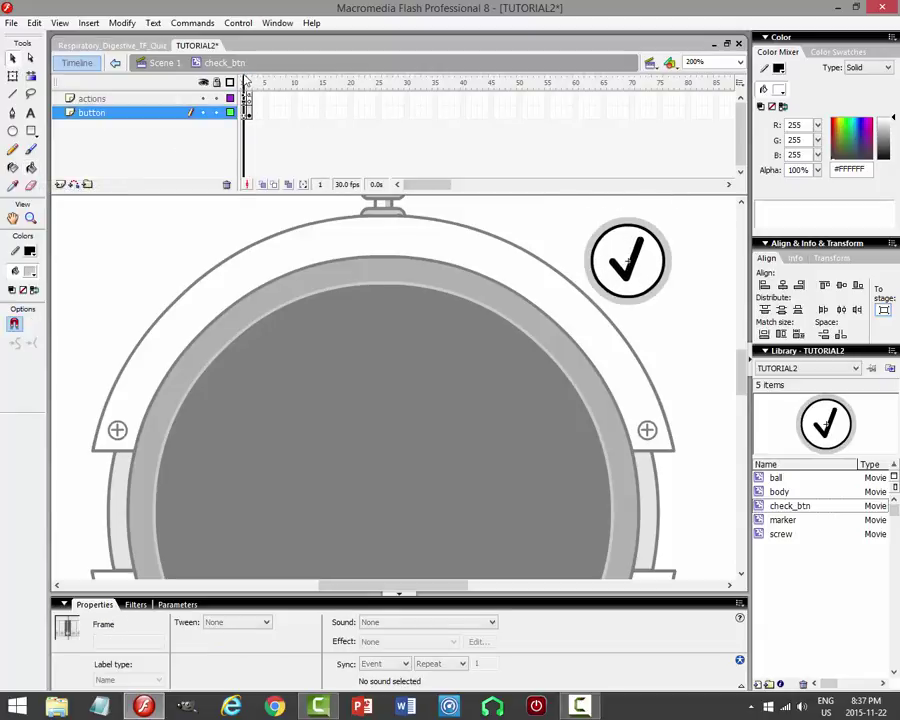
pyautogui.click(244, 82)
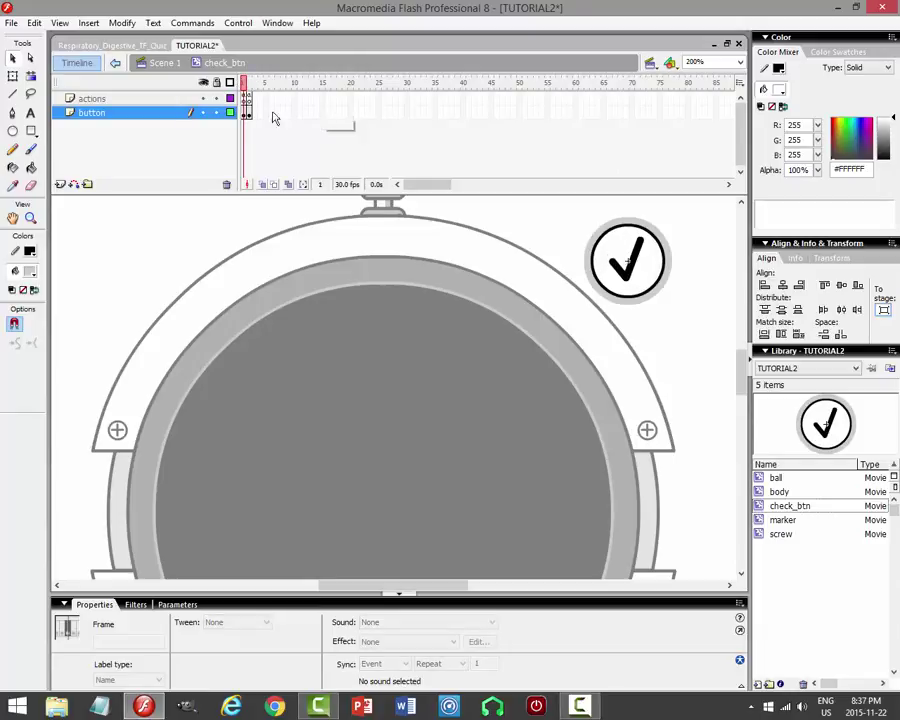
pyautogui.hotkey('ctrl', 's')
# Return to Scene 1 and move the check button inside the black circle near its top, at about X 314, Y 196.
pyautogui.click(158, 67)
pyautogui.click(658, 286)
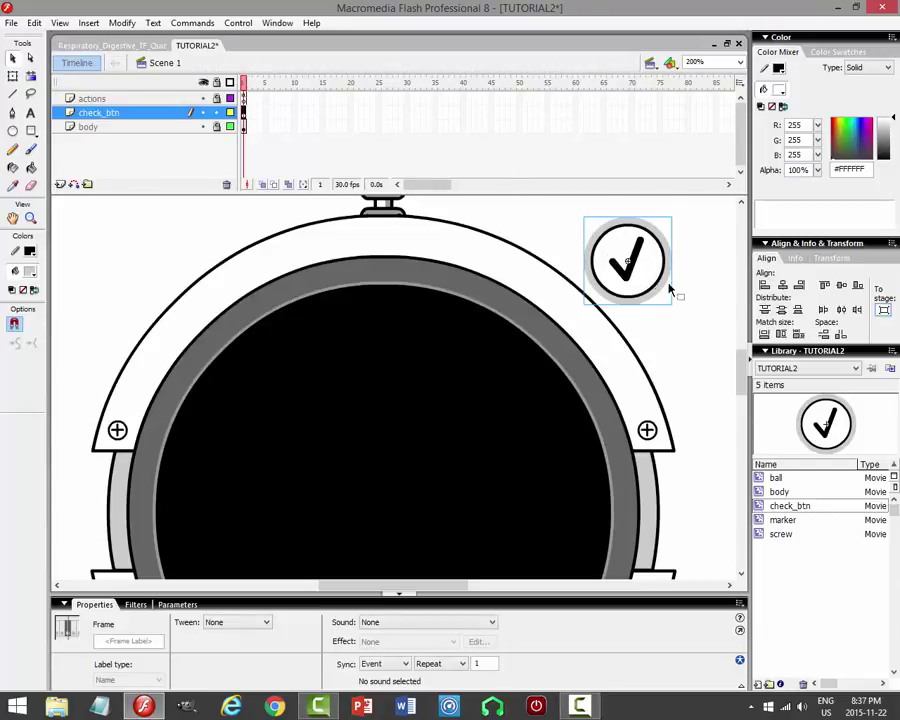
pyautogui.moveTo(666, 286); pyautogui.dragTo(399, 344)
pyautogui.click(634, 246)
pyautogui.click(612, 292)
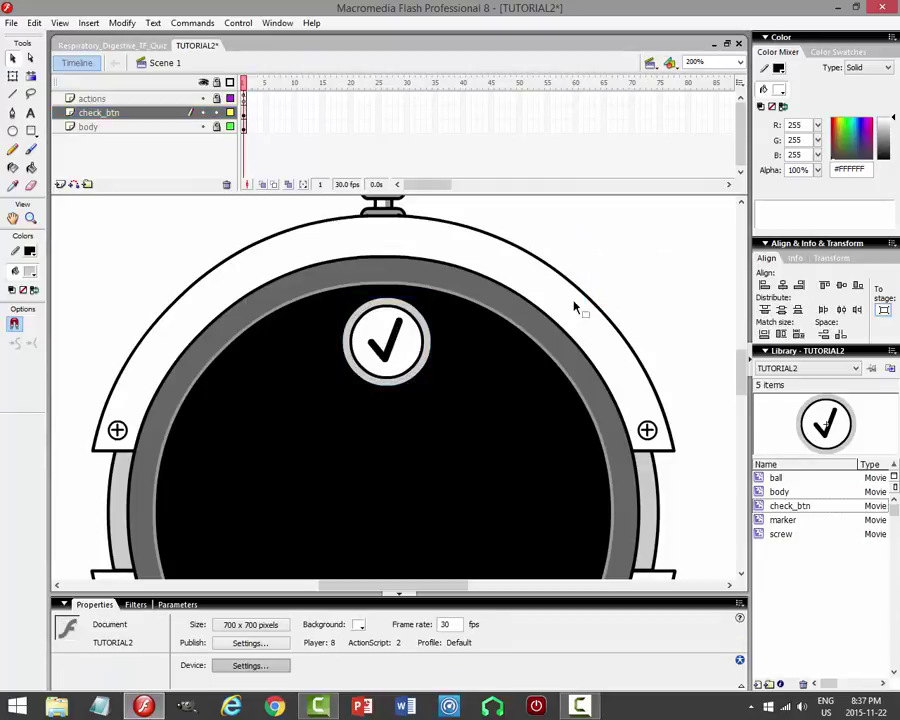
pyautogui.click(418, 336)
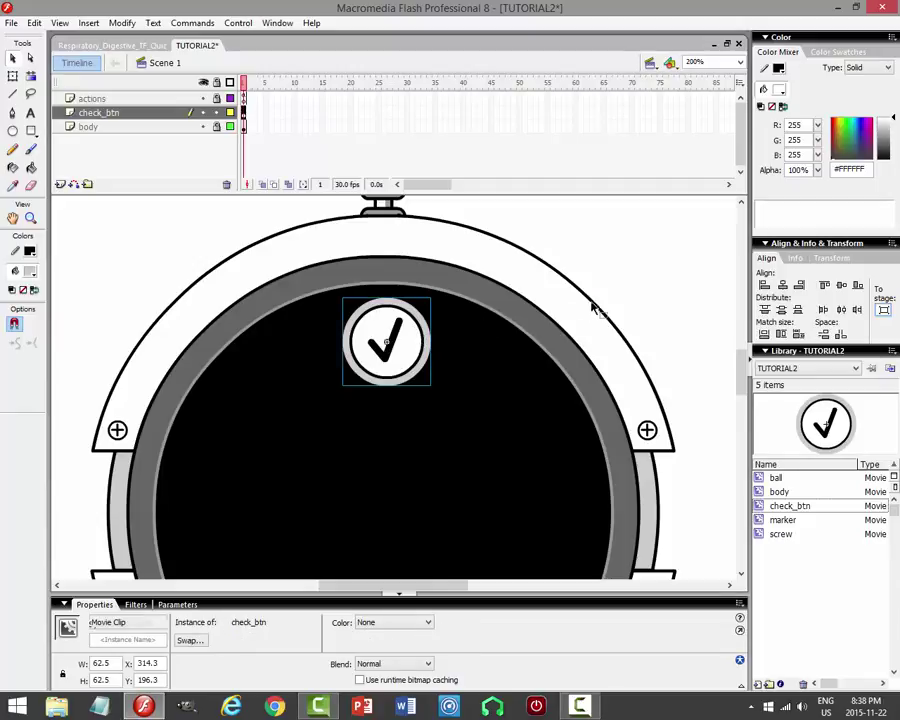
pyautogui.click(643, 270)
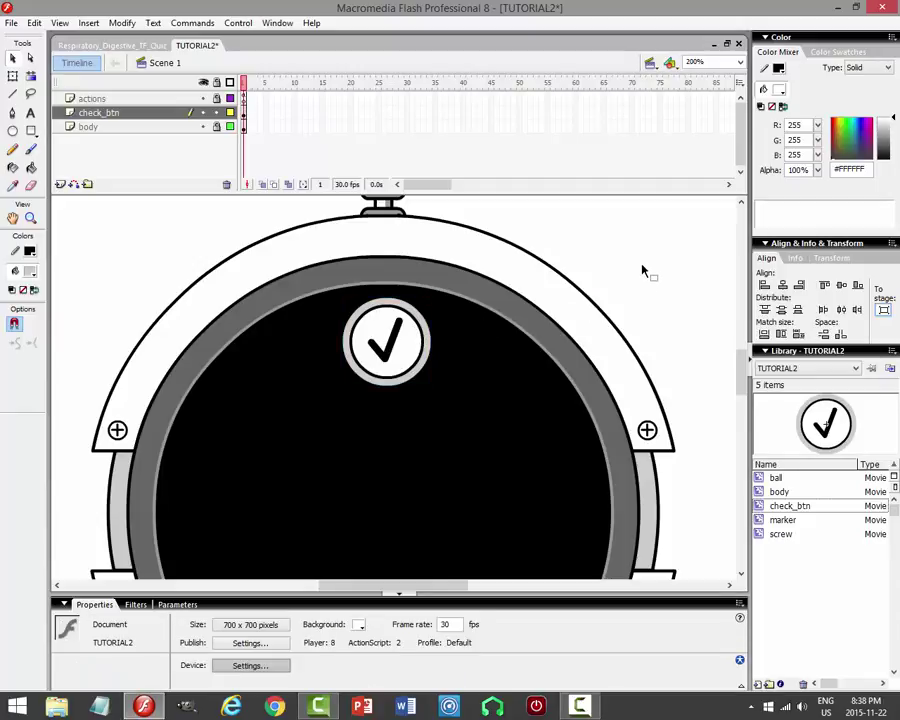
# Script the check button's on(press) handler to run this.gotoAndStop(2);.
pyautogui.click(391, 346)
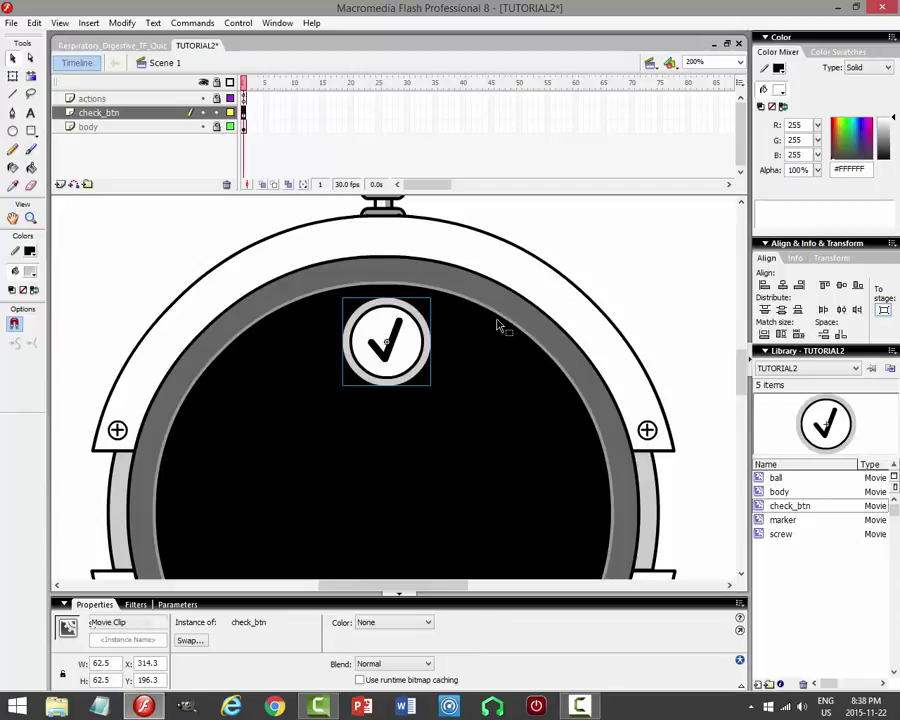
pyautogui.press('F9')
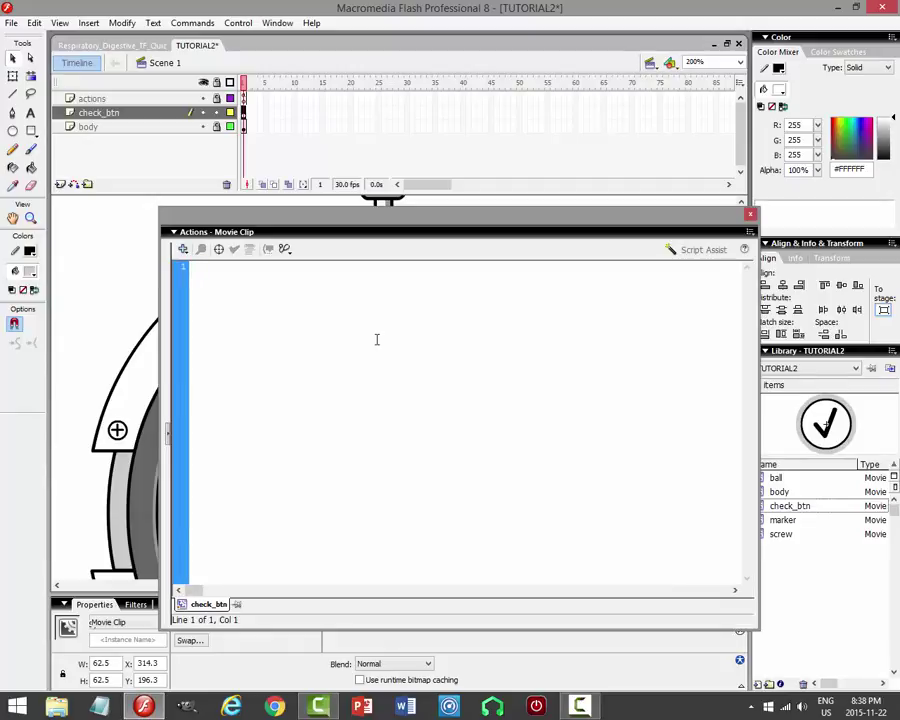
pyautogui.write('on')
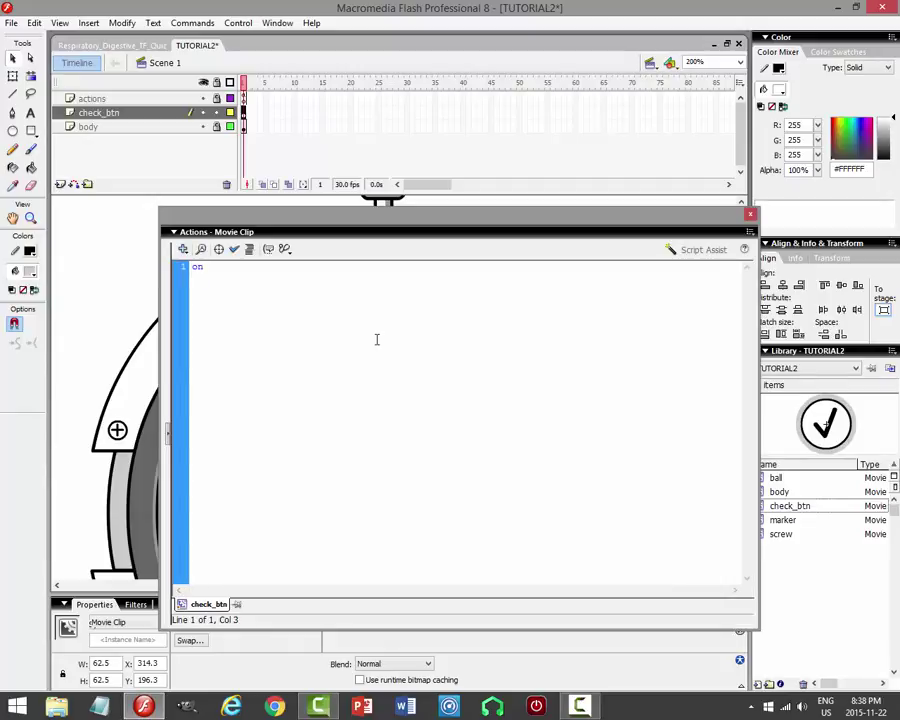
pyautogui.write(' (press) { \tthis.')
pyautogui.write('gotoAn')
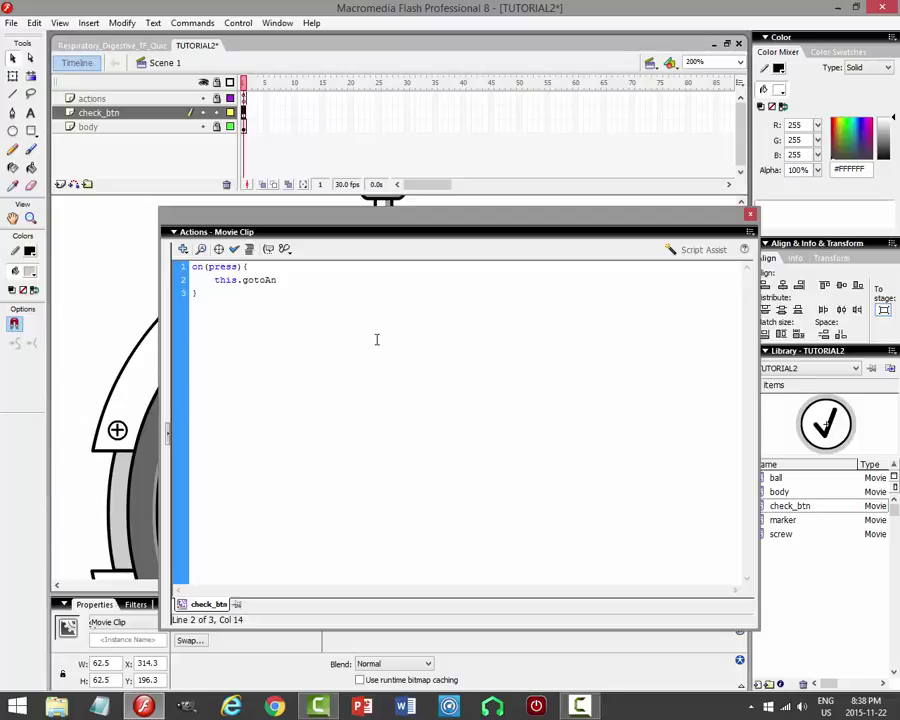
pyautogui.write('dStop(2);')
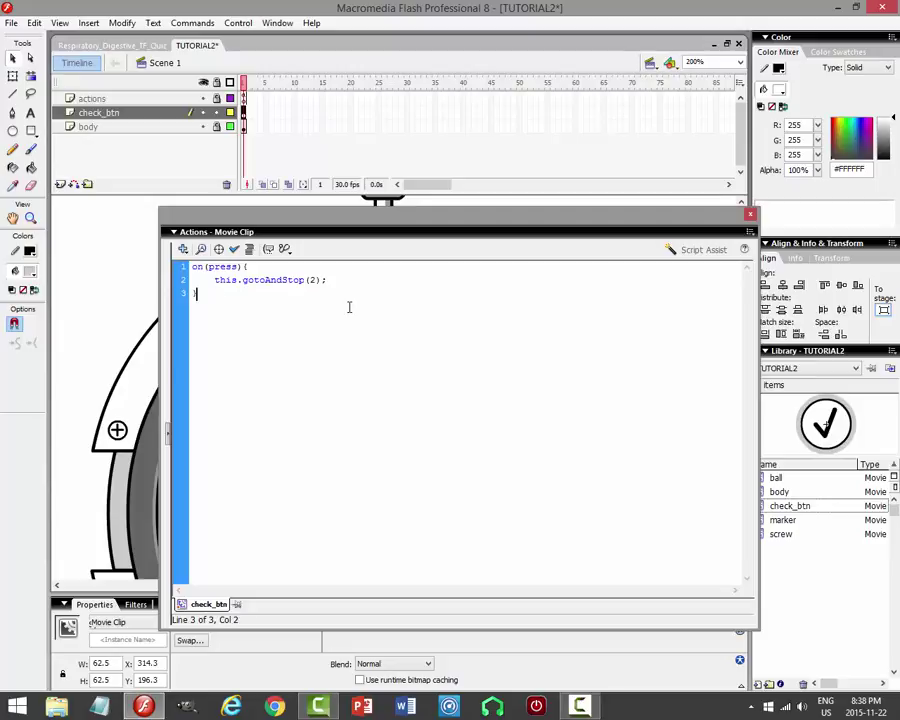
# Add an on(release) handler running this.gotoAndStop(1); to the check button's script and save the file.
pyautogui.press('Return')
pyautogui.write('(')
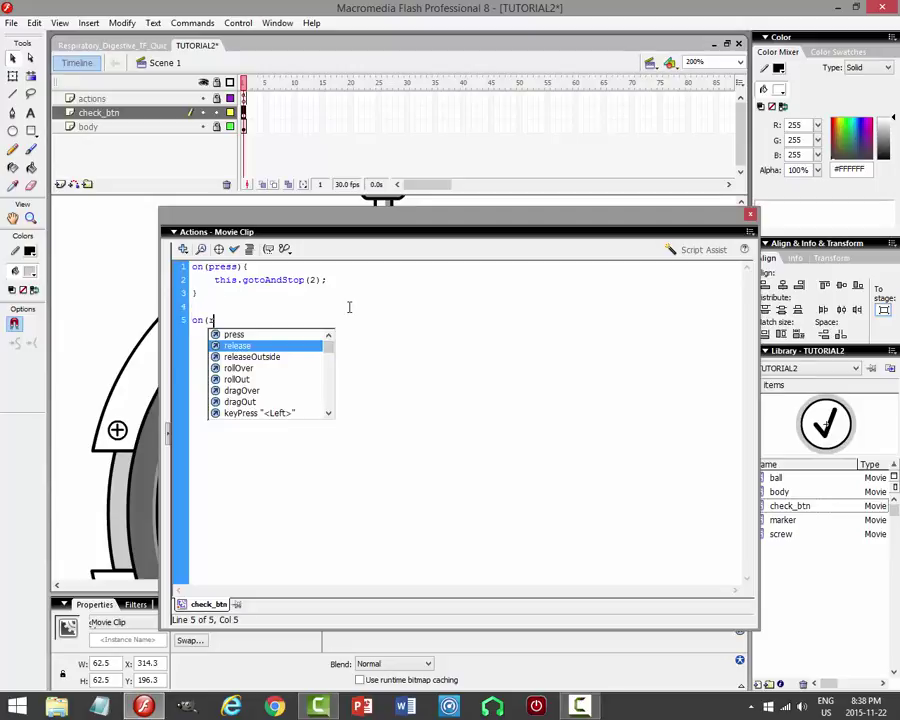
pyautogui.write('release) {')
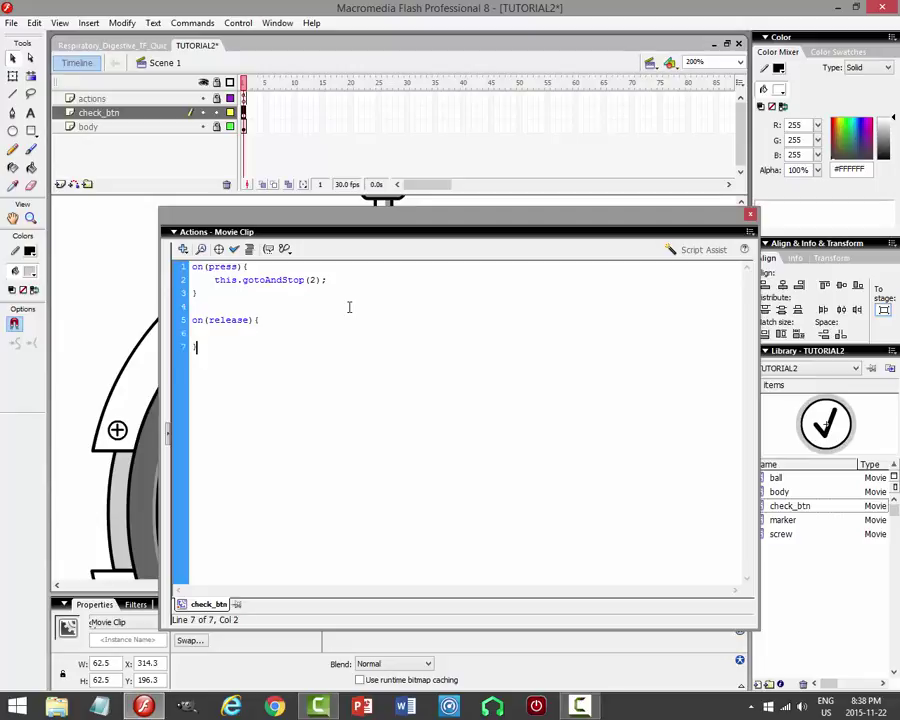
pyautogui.write('is.gotoAndStop(1);')
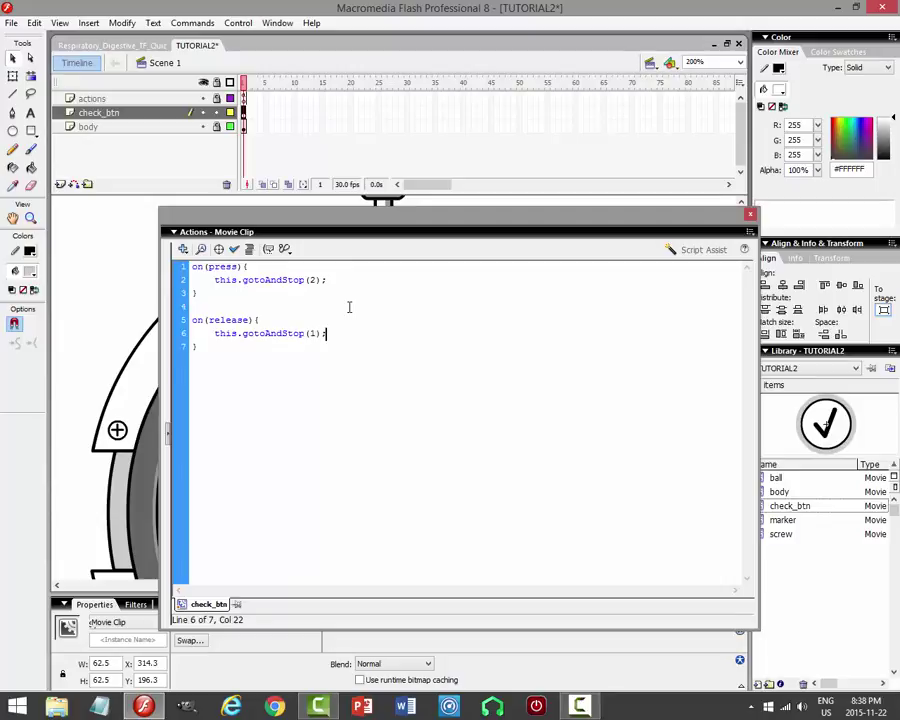
pyautogui.hotkey('ctrl', 's')
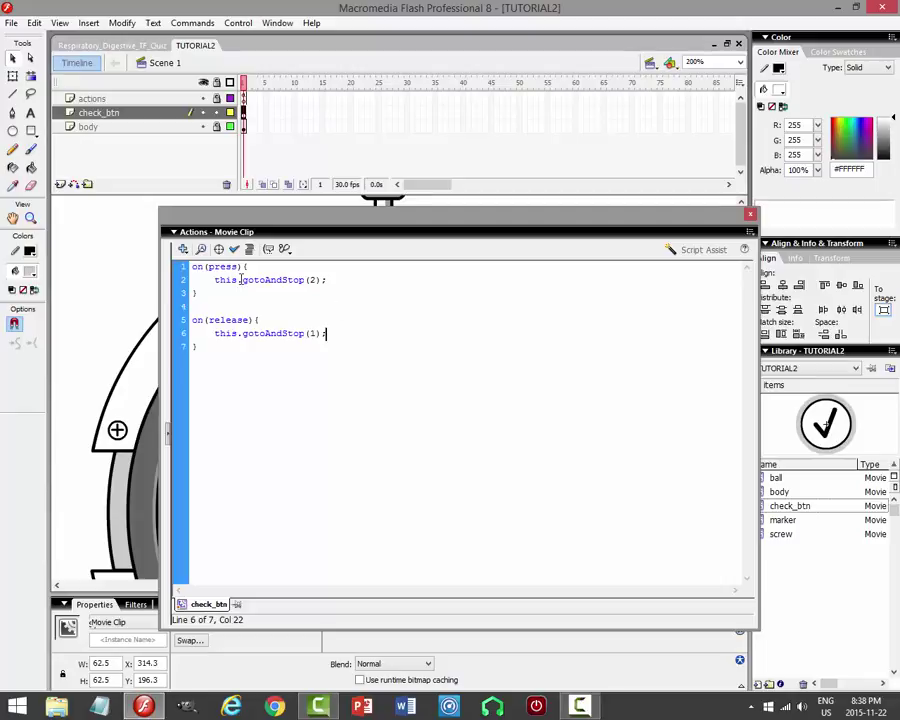
# Check the script's syntax and try the check button in a test movie.
pyautogui.click(234, 249)
pyautogui.press('Return')
pyautogui.hotkey('ctrl', 'Return')
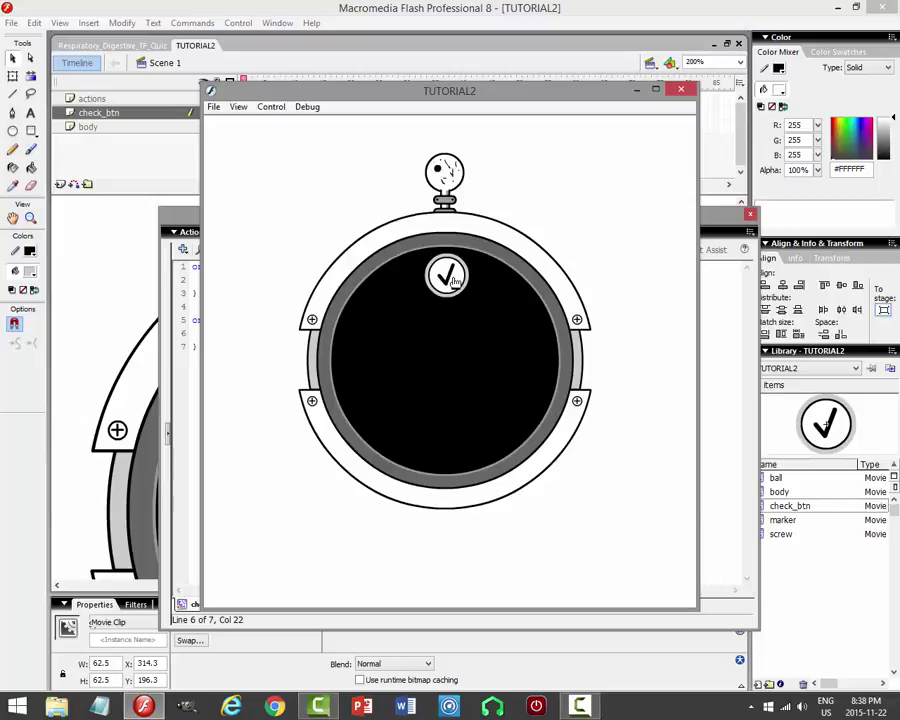
pyautogui.click(683, 90)
pyautogui.click(749, 213)
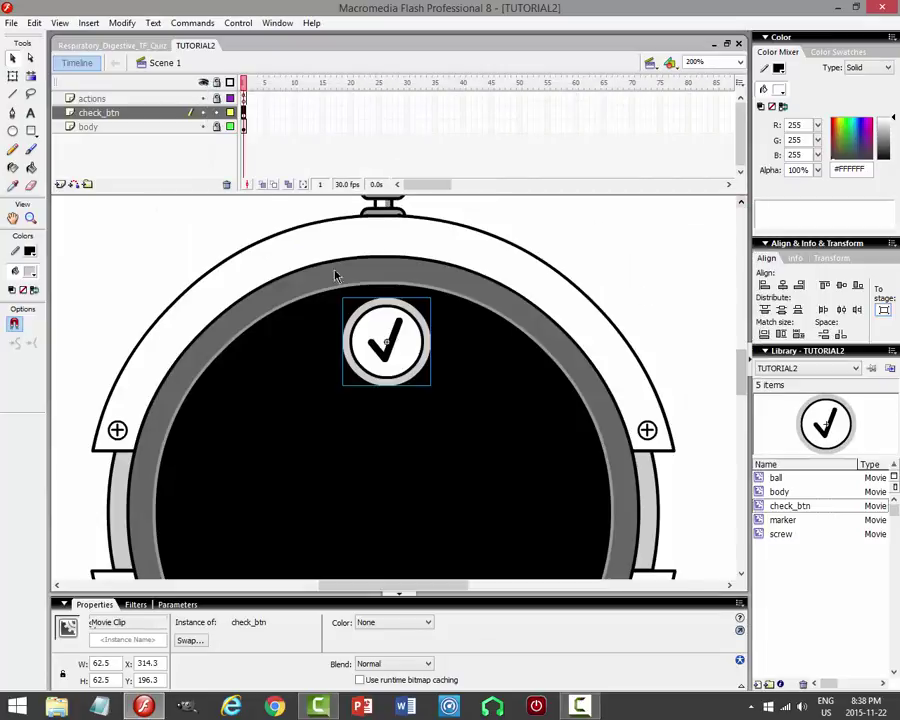
# Scale the check button on the device to 80% with Scale and Rotate and save the file.
pyautogui.click(122, 22)
pyautogui.moveTo(125, 197)
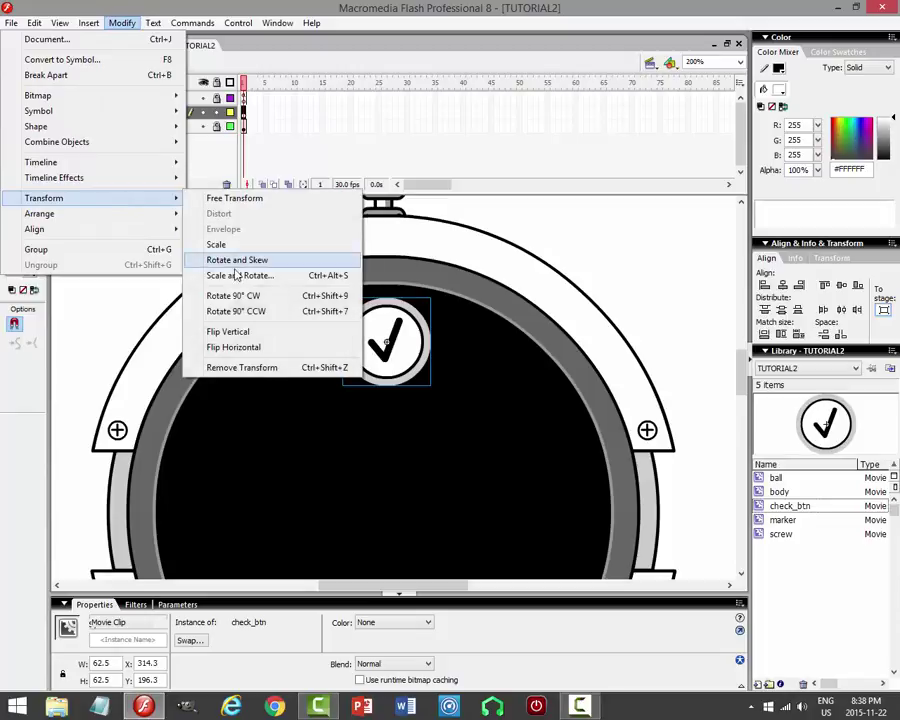
pyautogui.click(395, 276)
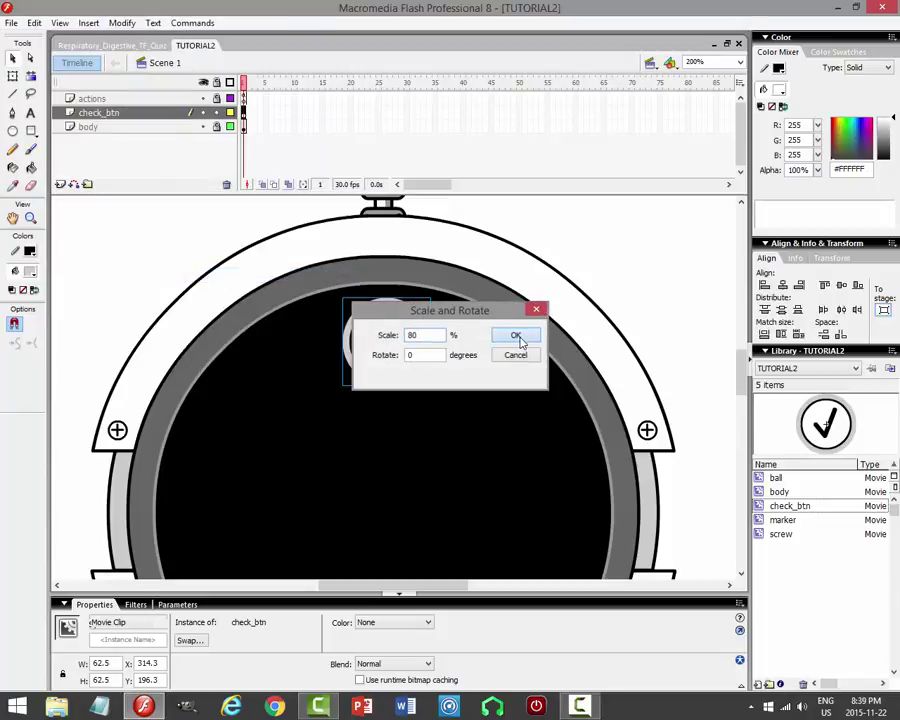
pyautogui.click(515, 336)
pyautogui.click(623, 274)
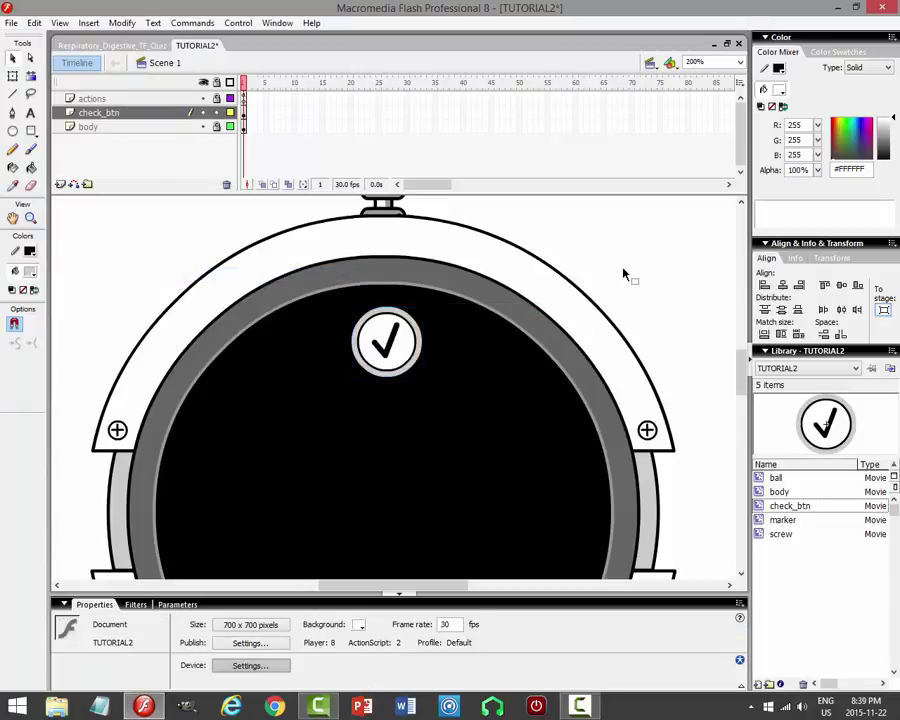
pyautogui.hotkey('ctrl', 's')
# Test the movie and try the resized check button's press and release behaviour.
pyautogui.hotkey('ctrl', 'Return')
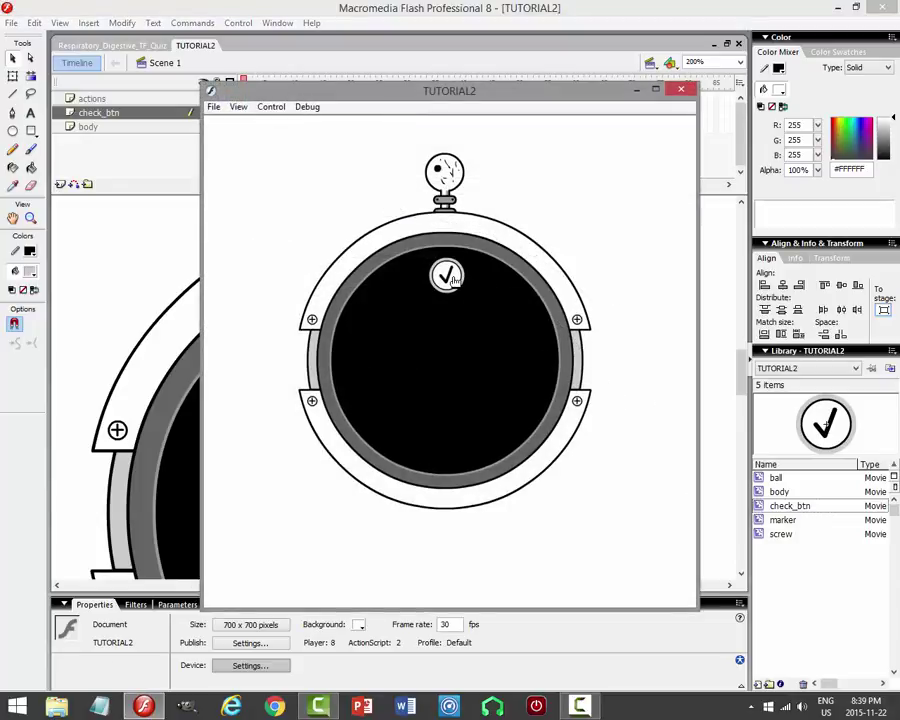
pyautogui.click(452, 280)
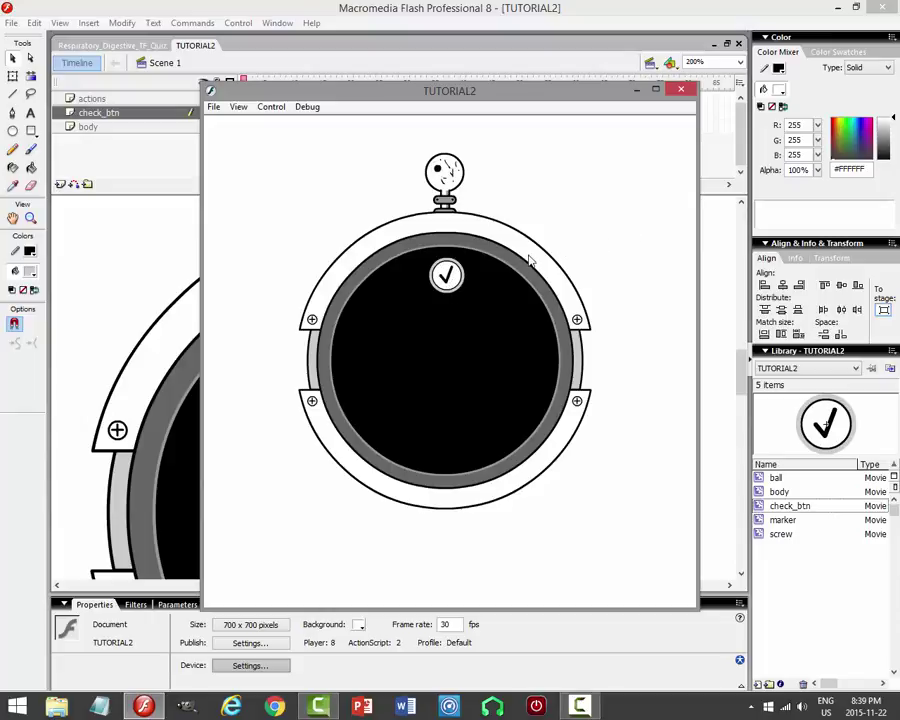
pyautogui.click(680, 93)
# Nudge the check button up to Y 198 inside the black circle and save the file.
pyautogui.click(393, 353)
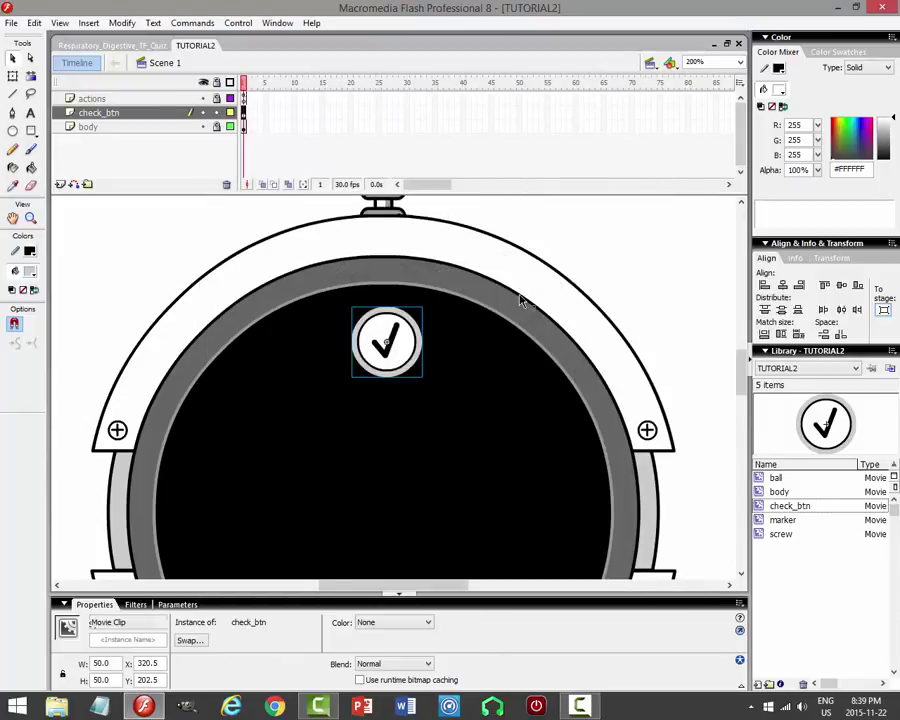
pyautogui.press('Up')
pyautogui.press('Up')
pyautogui.press('Up')
pyautogui.press('Up')
pyautogui.press('Up')
pyautogui.press('Up')
pyautogui.press('Up')
pyautogui.press('Up')
pyautogui.press('Up')
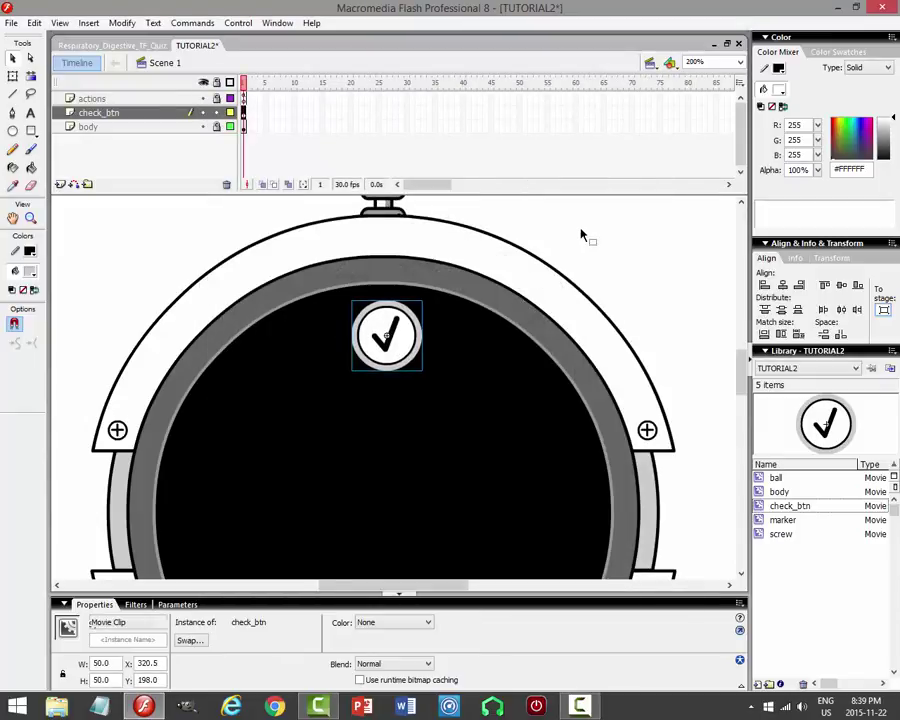
pyautogui.click(582, 235)
pyautogui.hotkey('ctrl', 's')
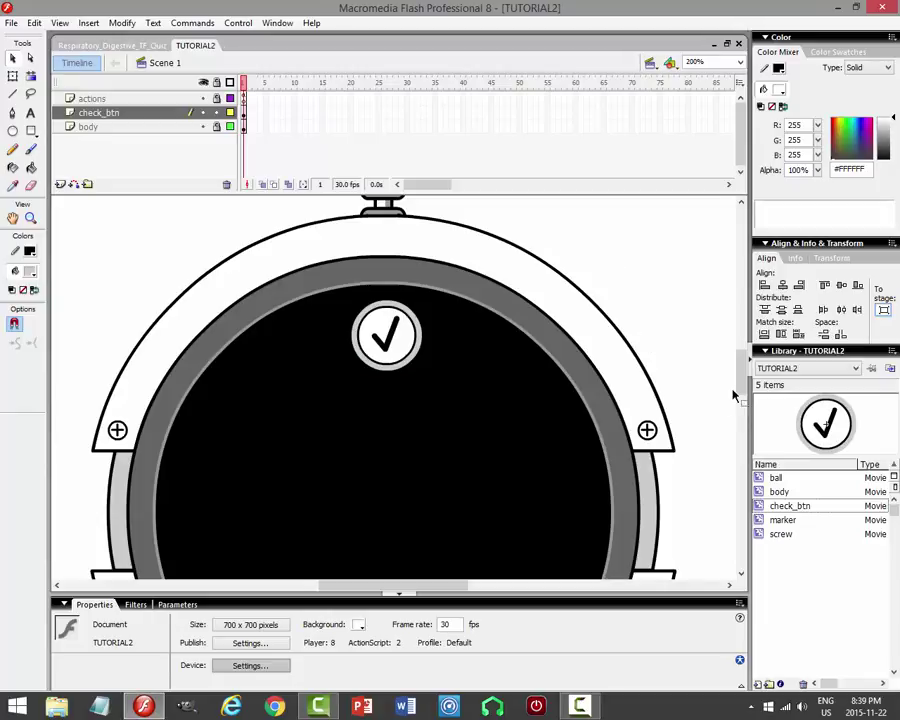
# Copy the check button, paste it in place and move the copy straight down to Y 318.
pyautogui.moveTo(741, 392); pyautogui.dragTo(745, 360)
pyautogui.click(398, 312)
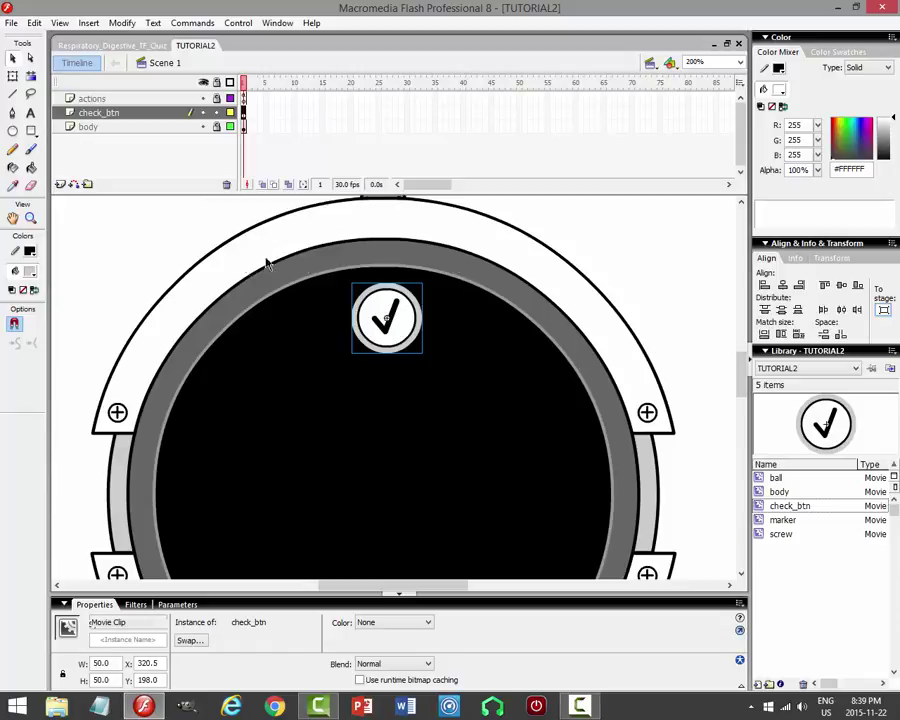
pyautogui.click(34, 22)
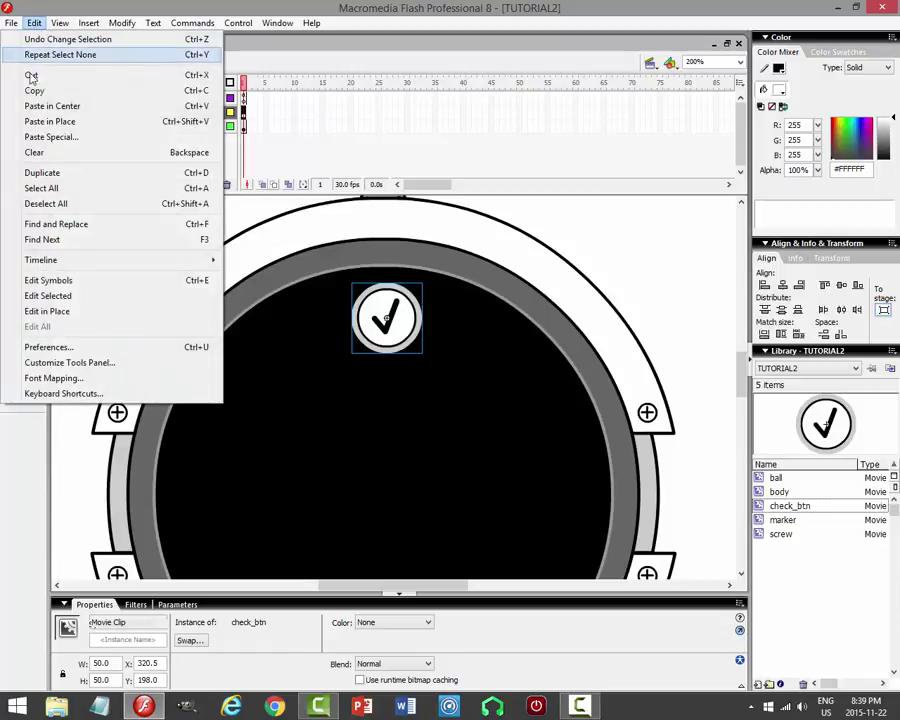
pyautogui.click(33, 89)
pyautogui.click(34, 22)
pyautogui.click(50, 118)
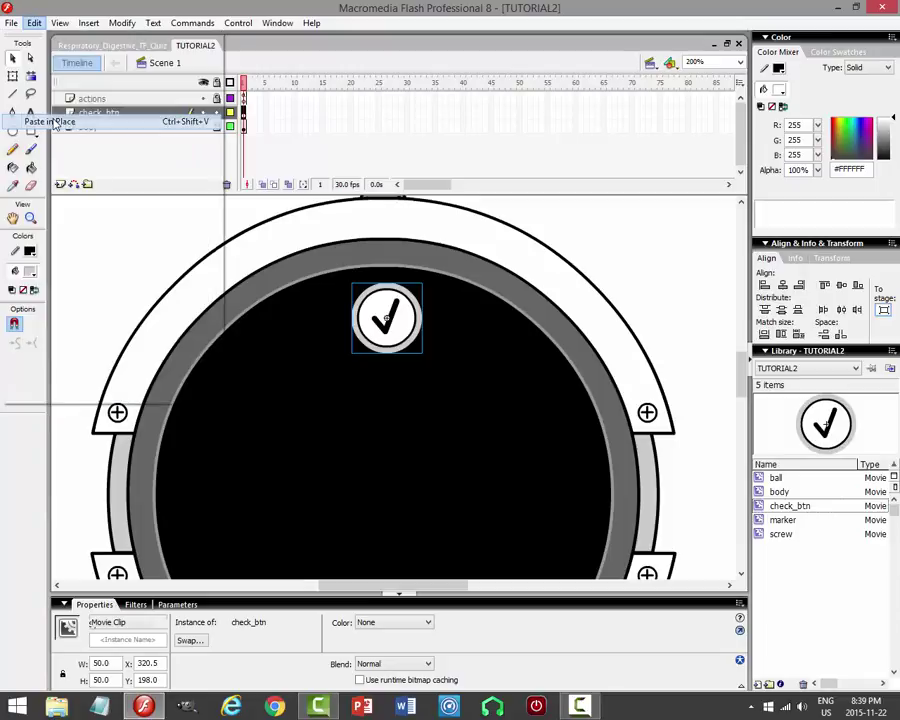
pyautogui.hotkey('shift', 'Down')
pyautogui.hotkey('shift', 'Down')
pyautogui.hotkey('shift', 'Down')
pyautogui.hotkey('shift', 'Down')
pyautogui.hotkey('shift', 'Down')
pyautogui.hotkey('shift', 'Down')
pyautogui.hotkey('shift', 'Down')
pyautogui.hotkey('shift', 'Down')
pyautogui.hotkey('shift', 'Down')
pyautogui.hotkey('shift', 'Down')
pyautogui.hotkey('shift', 'Down')
pyautogui.hotkey('shift', 'Down')
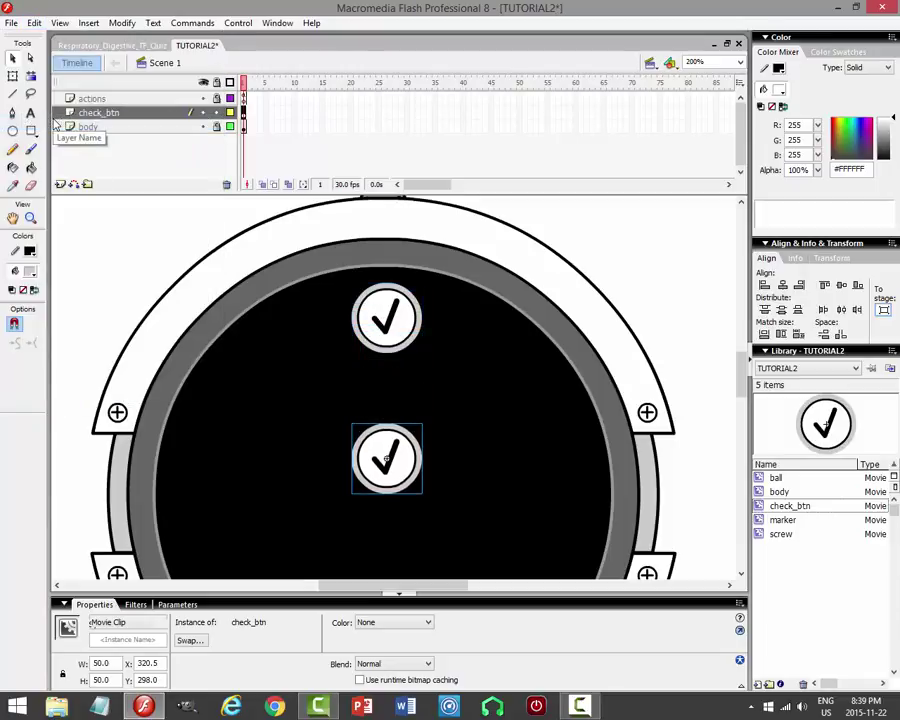
pyautogui.scroll(-3, 648, 288)
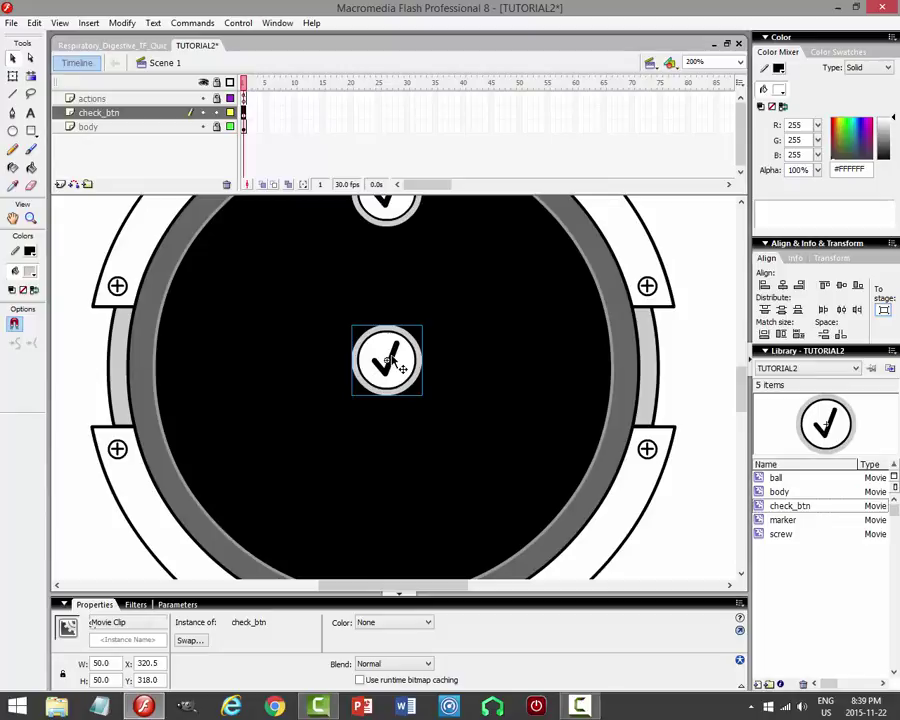
# Duplicate the lower button's symbol under the name next_btn.
pyautogui.rightClick(398, 366)
pyautogui.click(452, 552)
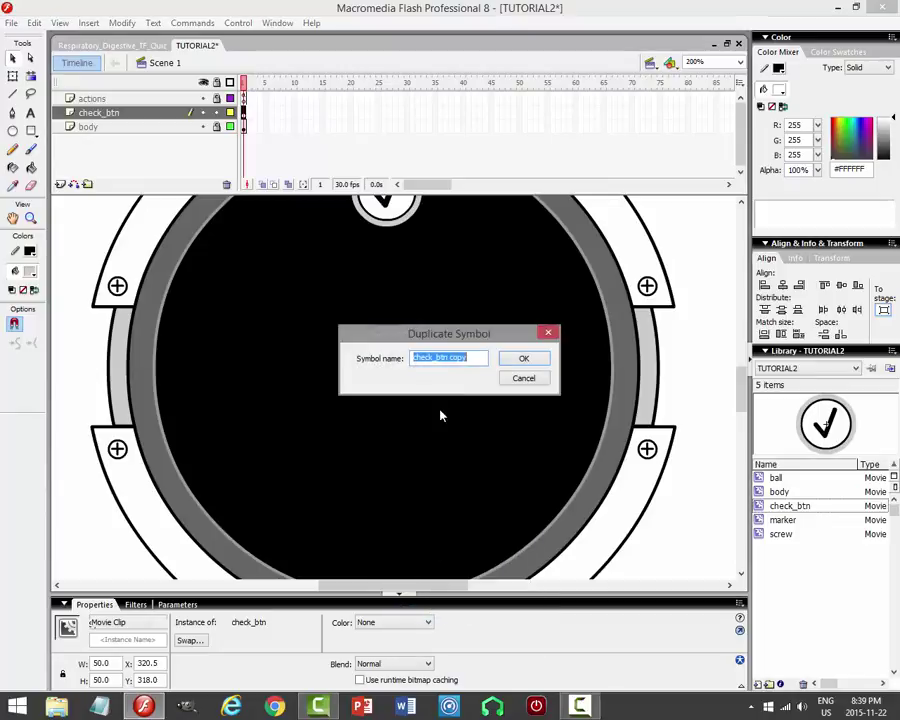
pyautogui.write('next_btn')
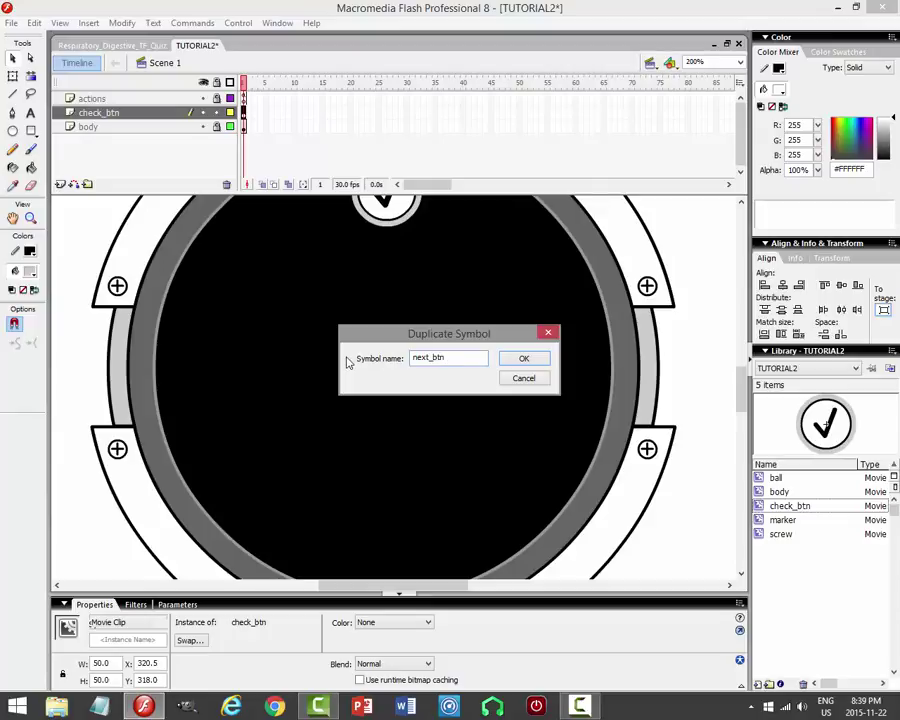
pyautogui.press('Return')
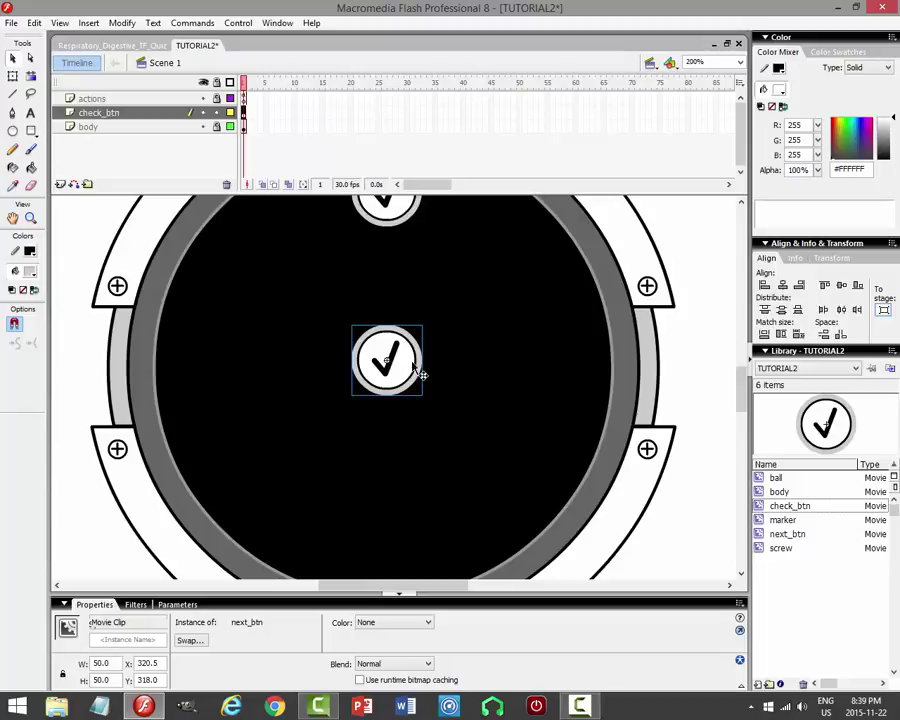
# Cut the next_btn instance, lock the check_btn layer and paste the instance in place on a new layer above it.
pyautogui.click(34, 22)
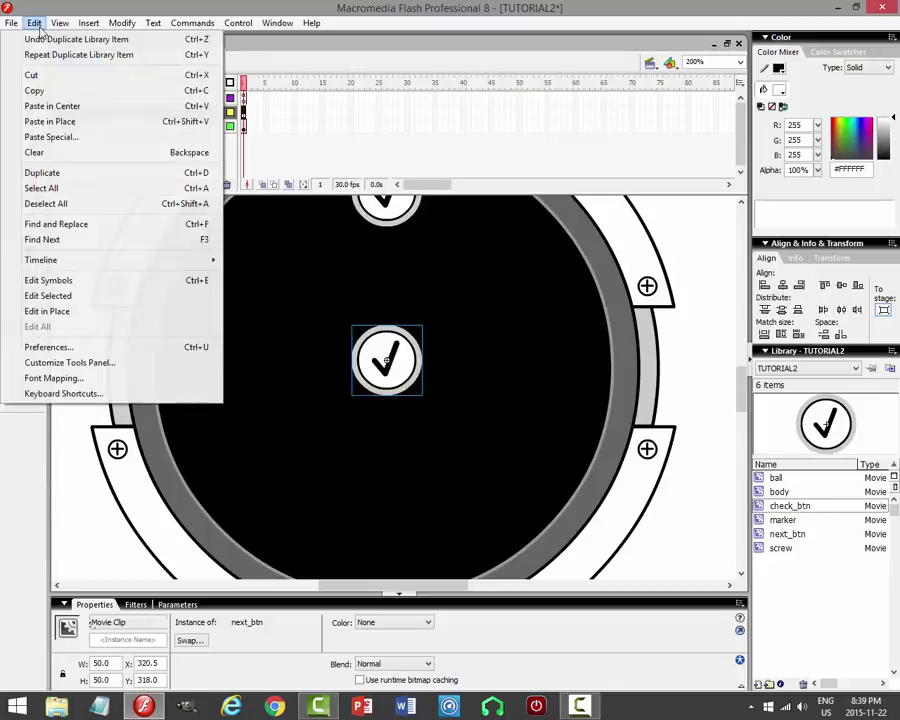
pyautogui.click(34, 70)
pyautogui.click(150, 112)
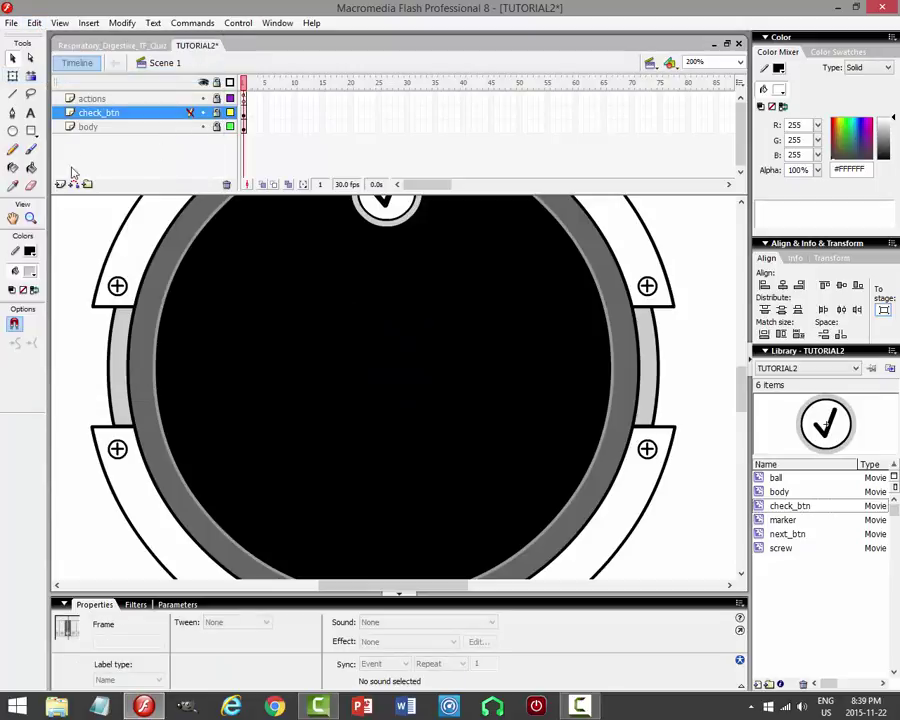
pyautogui.click(60, 184)
pyautogui.click(34, 22)
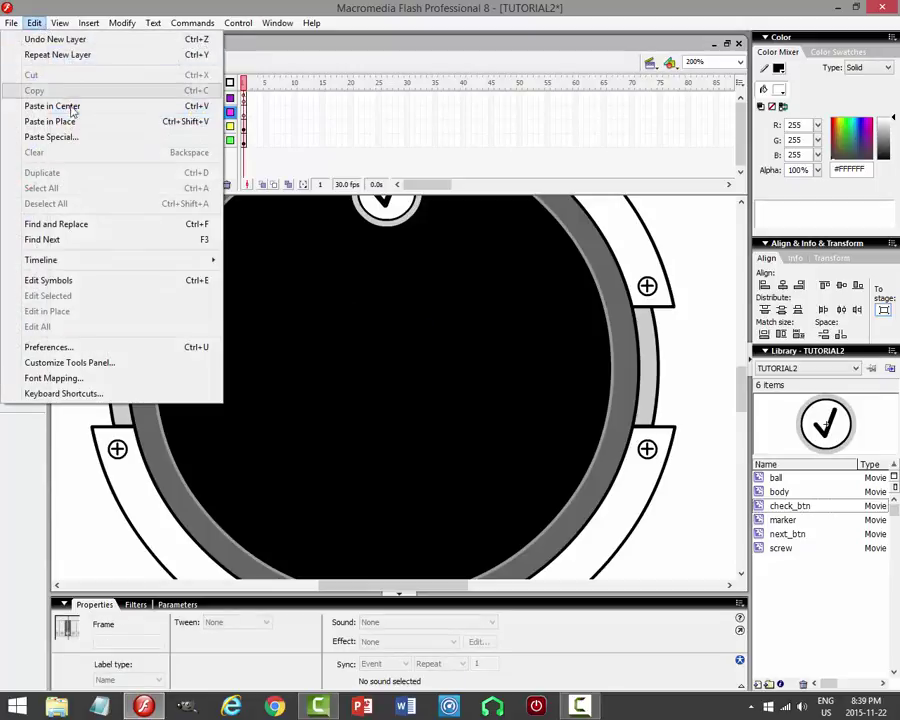
pyautogui.click(90, 119)
# Rename the new layer next_btn.
pyautogui.doubleClick(91, 112)
pyautogui.write('n')
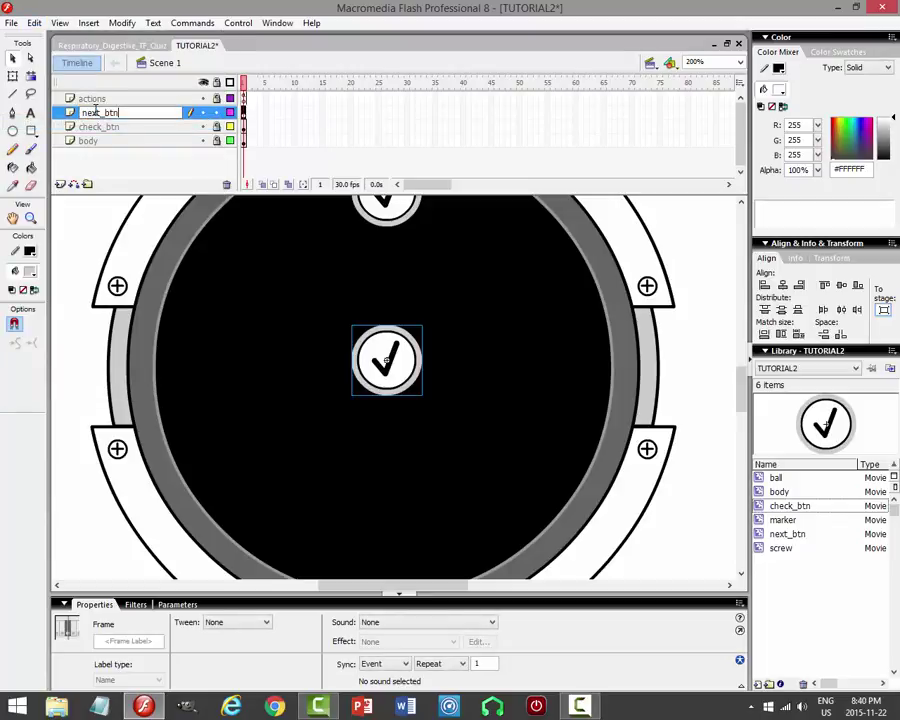
pyautogui.write('ext_btn')
pyautogui.press('Return')
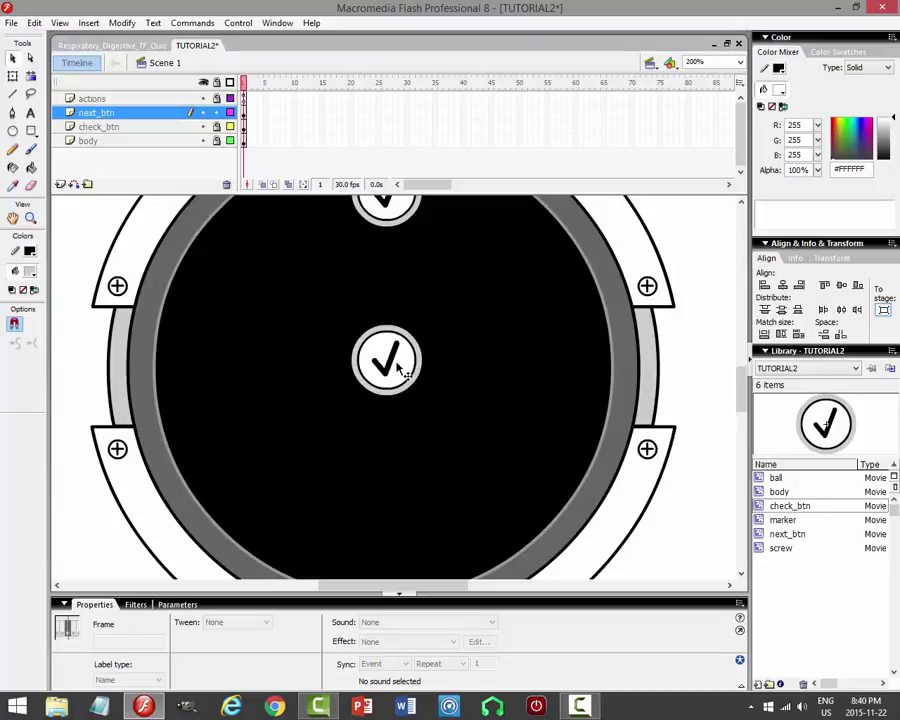
# Open the next_btn symbol for editing in place and delete the check mark on frame 1.
pyautogui.doubleClick(405, 372)
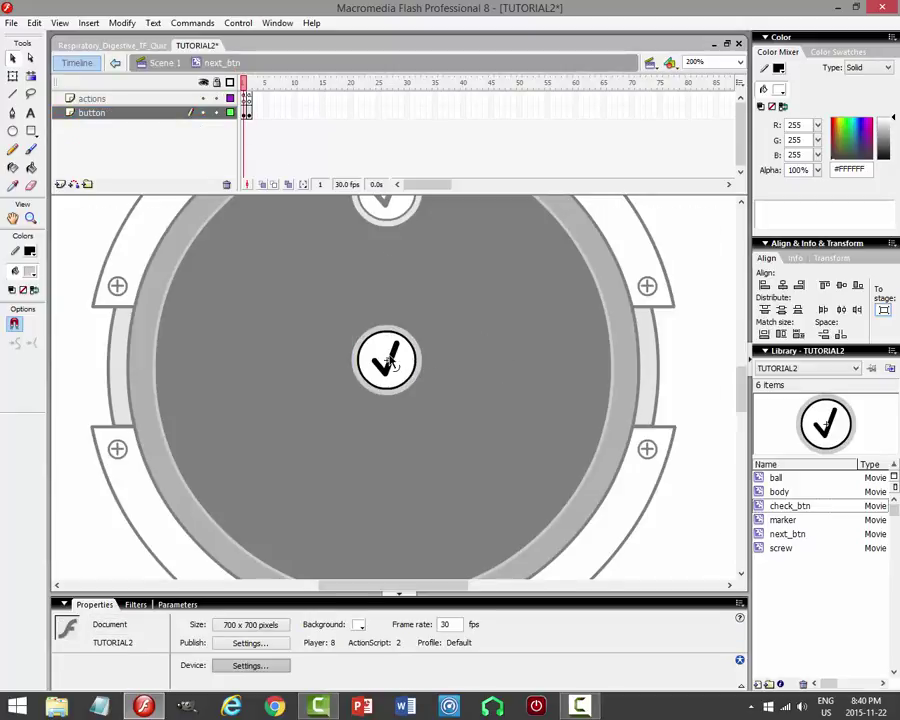
pyautogui.click(393, 362)
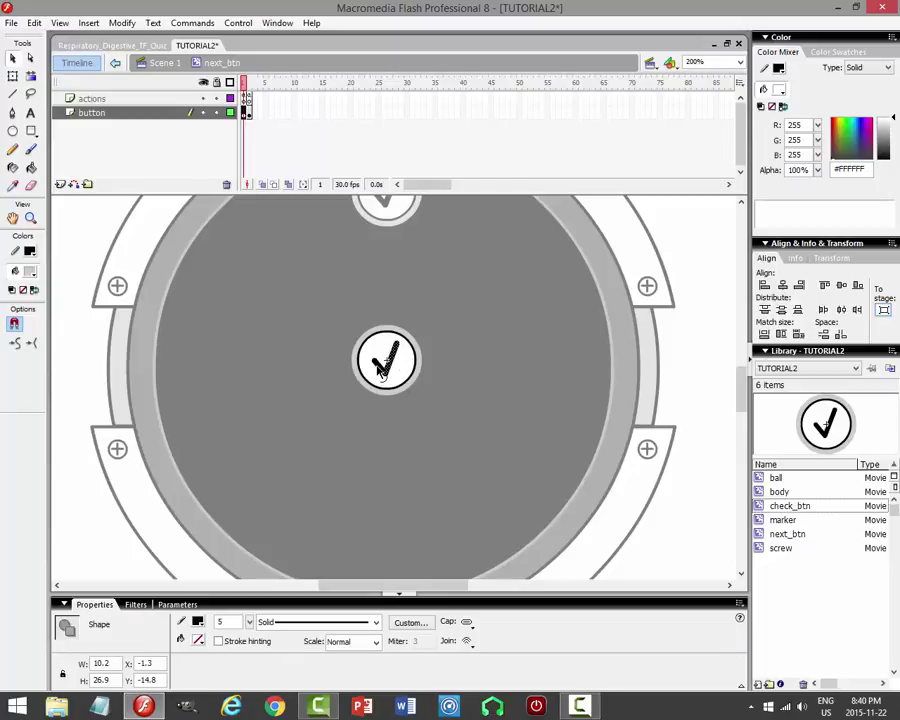
pyautogui.press('Delete')
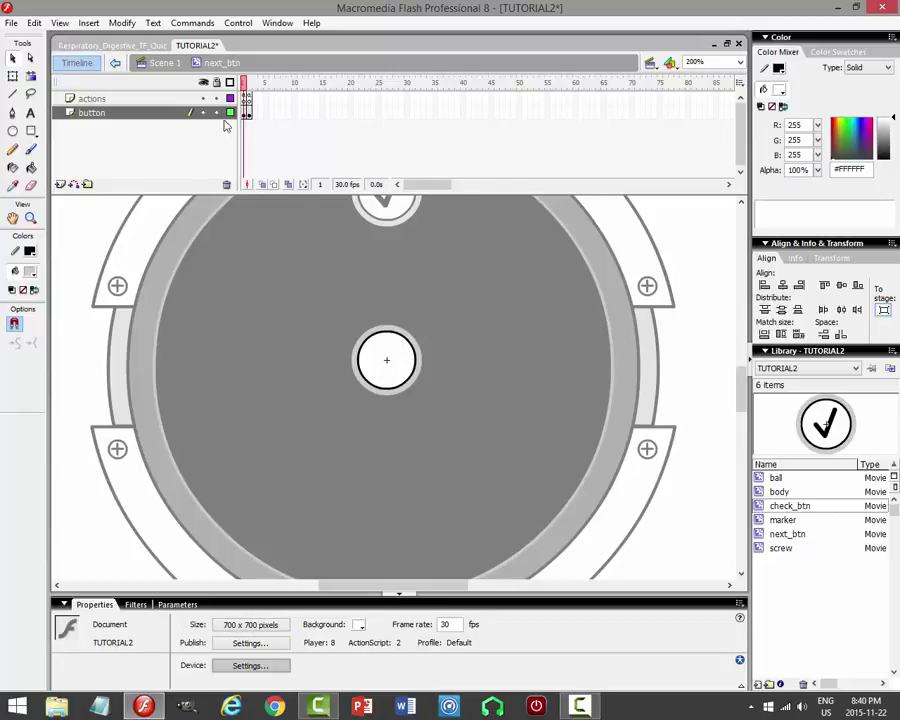
# Lock the button layer and draw a sharp-cornered black square without stroke, about 23 px wide, on a new layer above it.
pyautogui.click(216, 114)
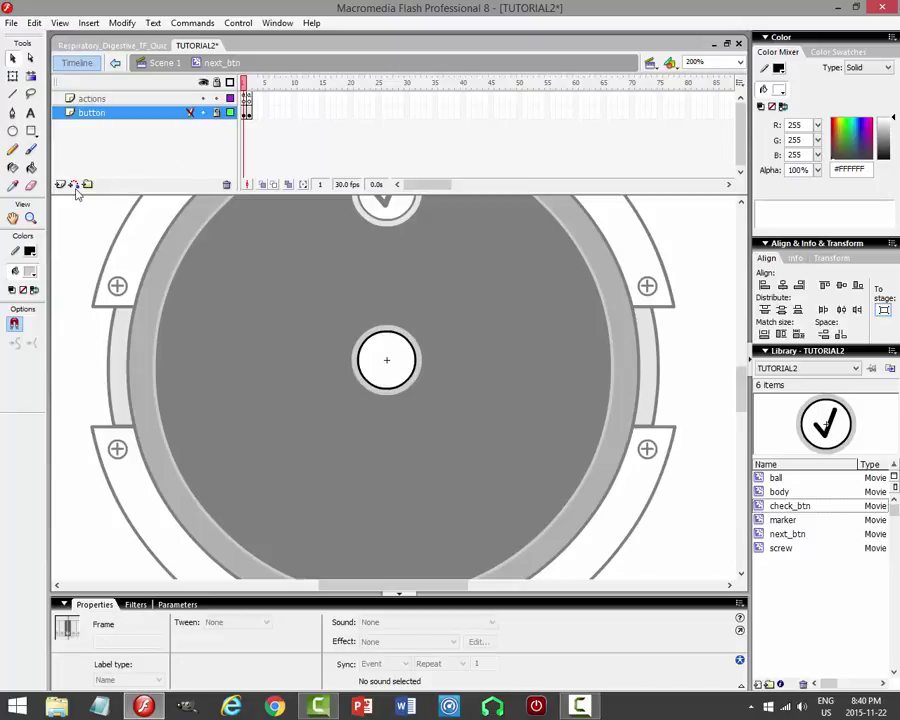
pyautogui.click(60, 185)
pyautogui.press('r')
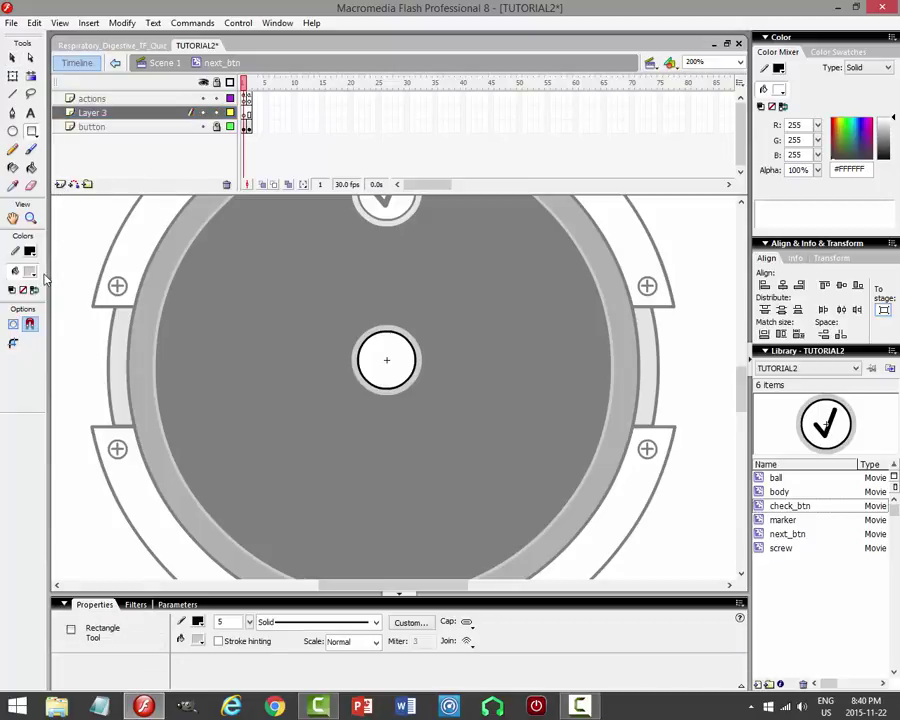
pyautogui.click(31, 272)
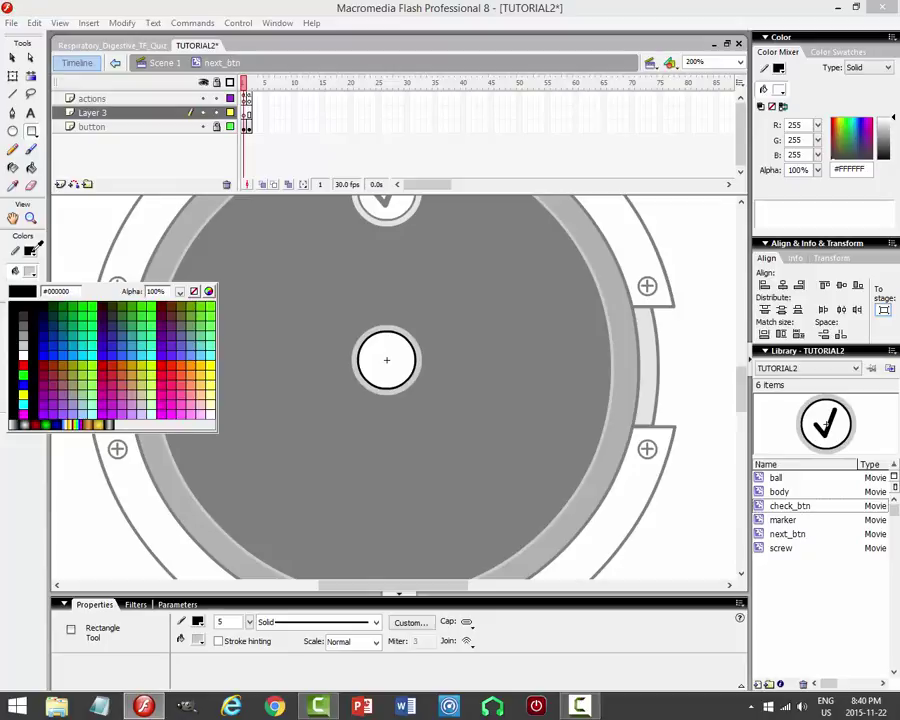
pyautogui.click(17, 305)
pyautogui.click(31, 252)
pyautogui.click(194, 266)
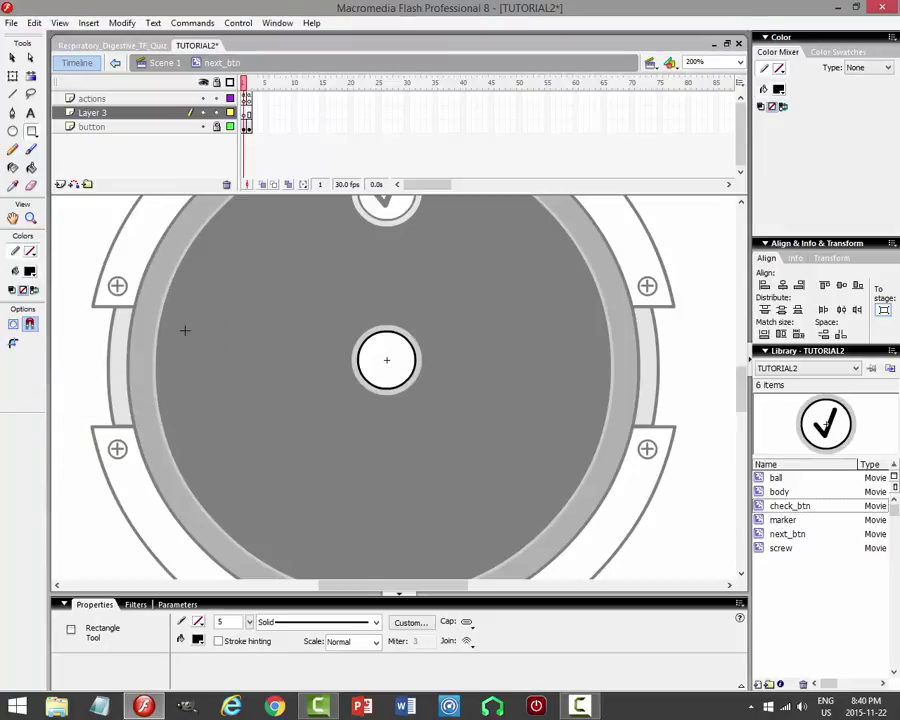
pyautogui.click(13, 343)
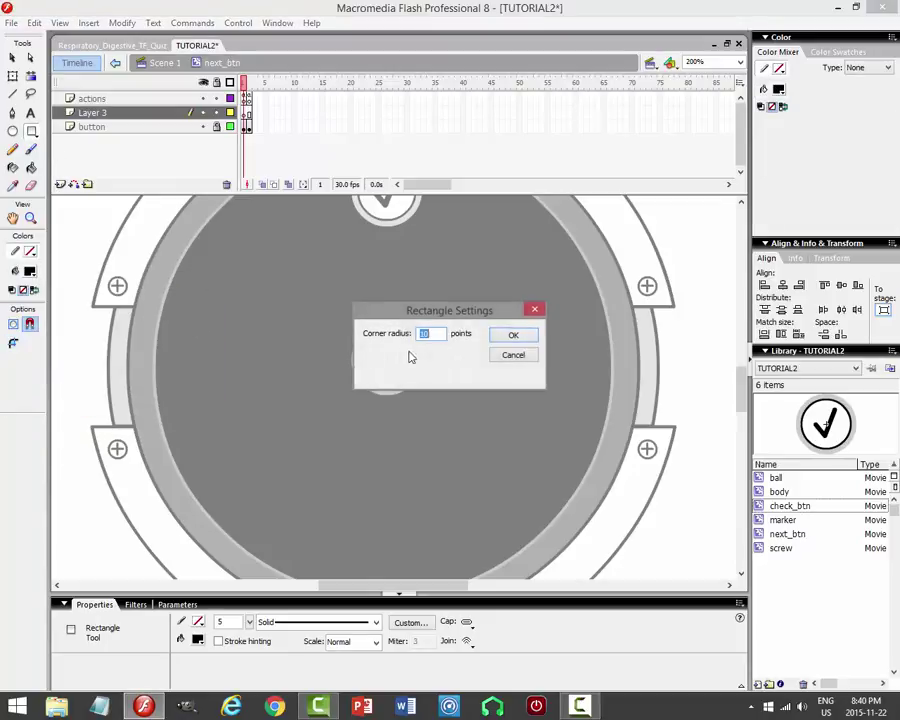
pyautogui.click(500, 337)
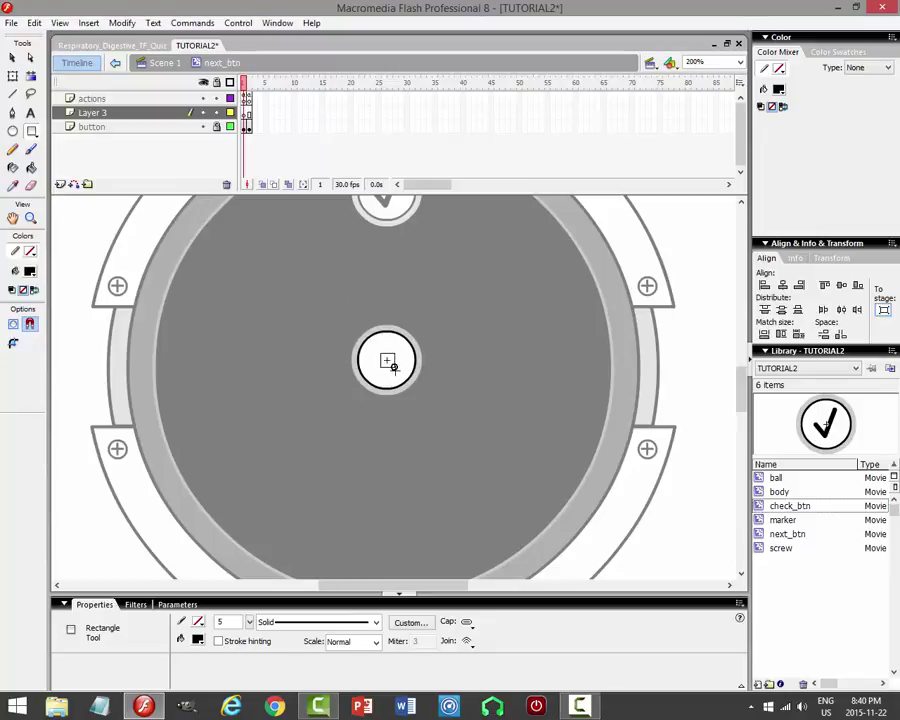
pyautogui.moveTo(393, 366); pyautogui.dragTo(405, 378)
# Collapse the square's lower-left corner onto its upper-left corner and rotate the resulting triangle to point right.
pyautogui.click(13, 58)
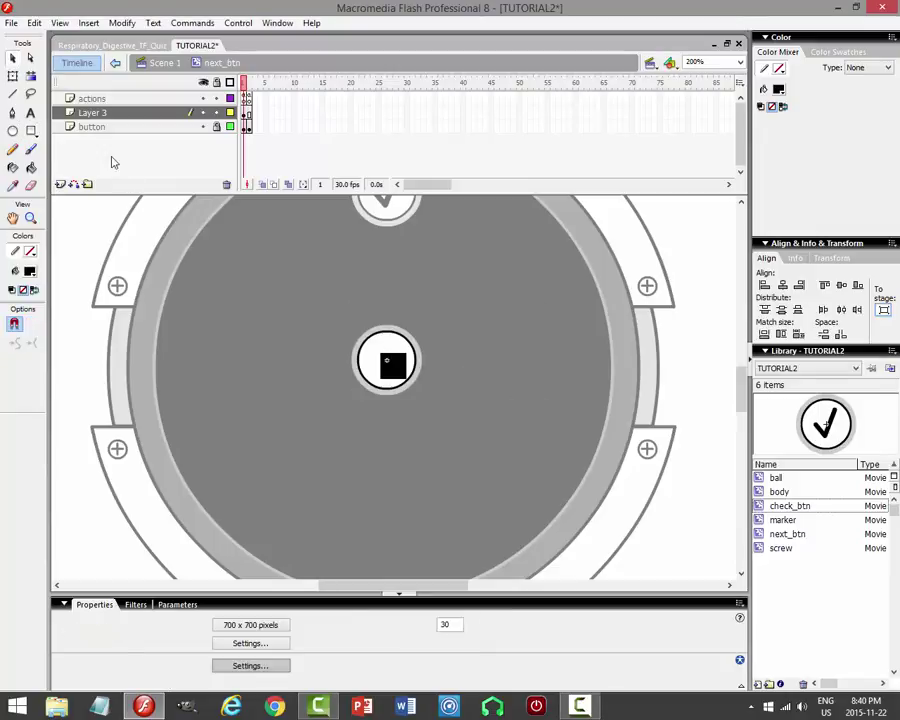
pyautogui.moveTo(383, 379); pyautogui.dragTo(382, 356)
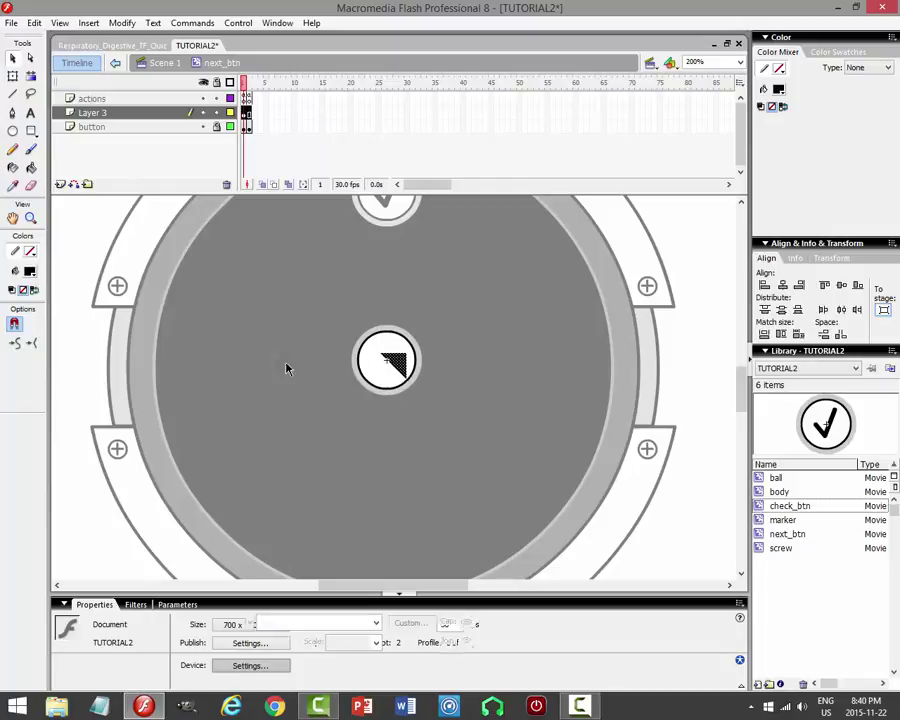
pyautogui.hotkey('ctrl', 'a')
pyautogui.press('q')
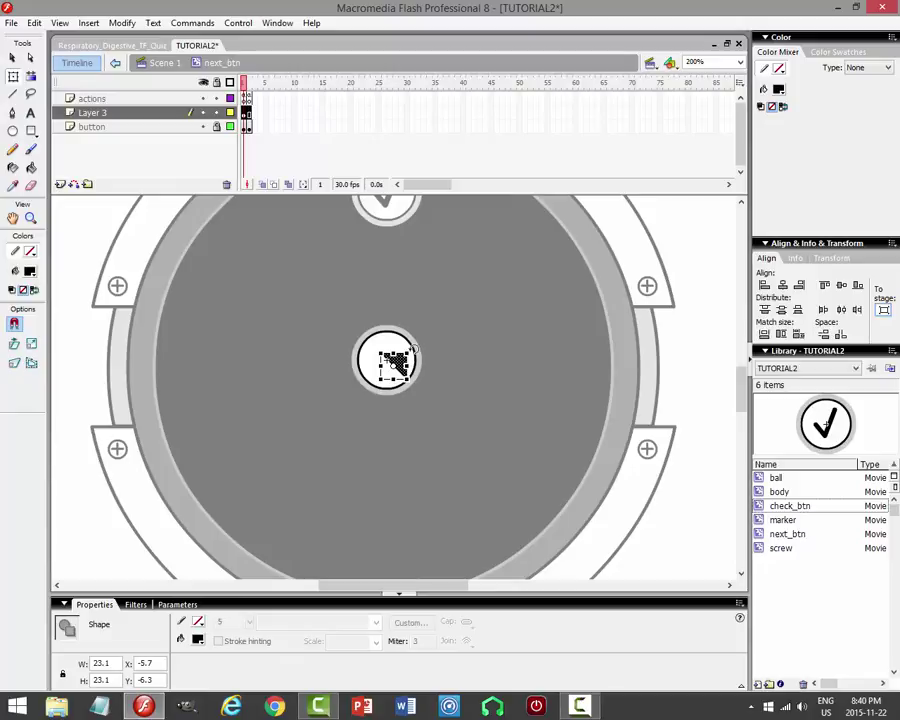
pyautogui.moveTo(418, 357); pyautogui.dragTo(425, 373)
pyautogui.click(12, 58)
pyautogui.click(367, 317)
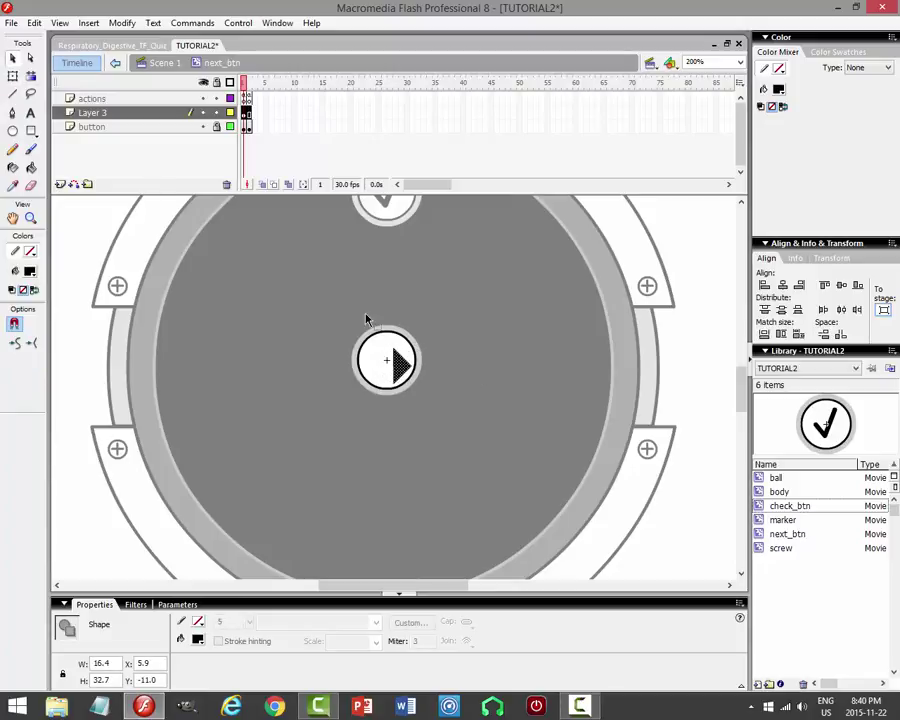
# Move the triangle to the middle of the button and enlarge it to about 21 by 41 px.
pyautogui.moveTo(388, 362); pyautogui.dragTo(389, 351)
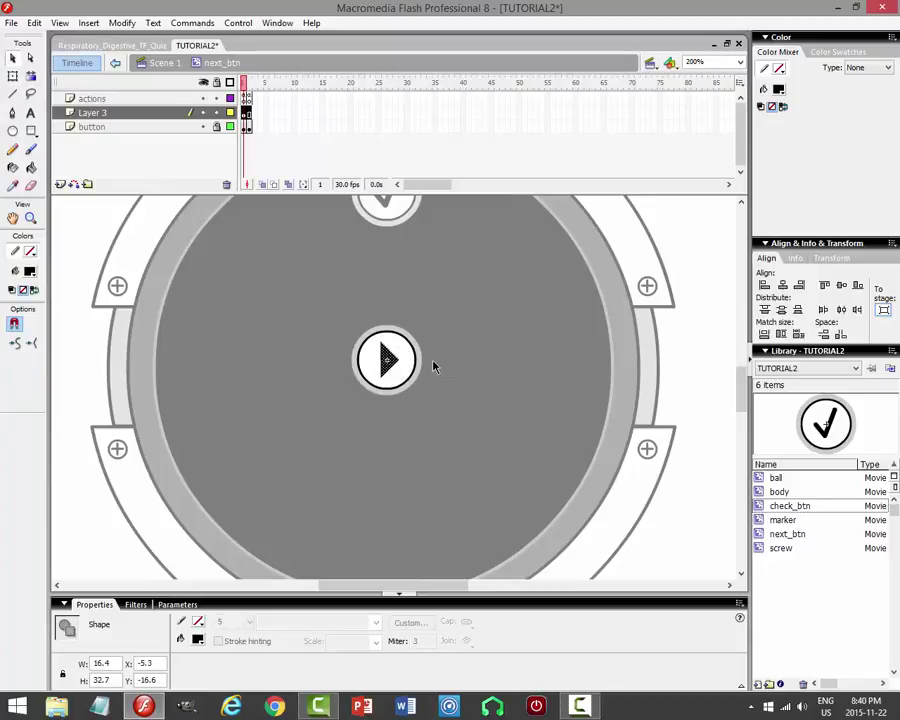
pyautogui.click(12, 75)
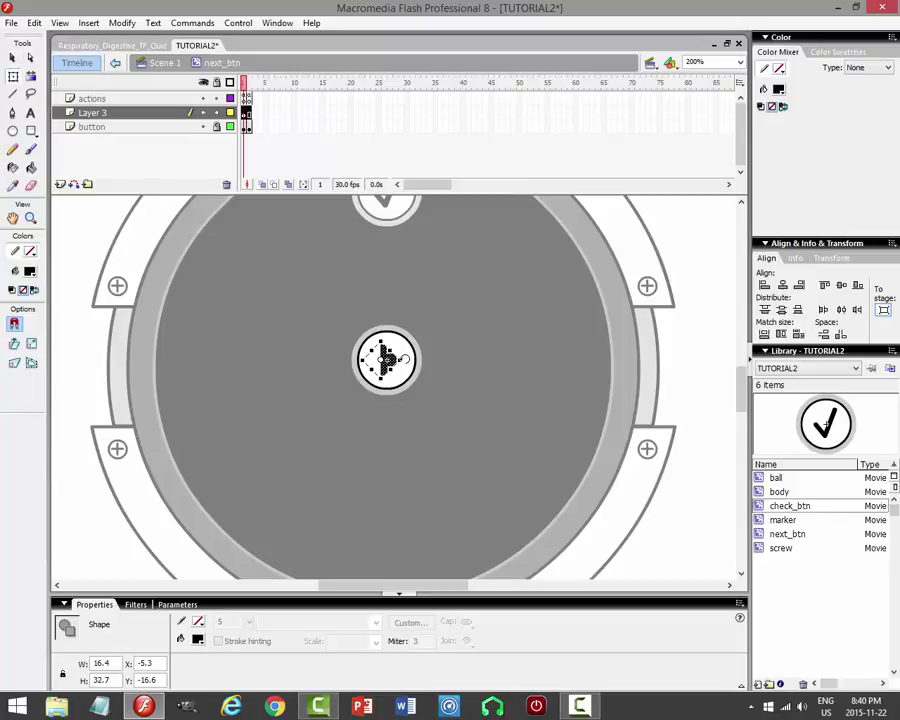
pyautogui.moveTo(394, 375); pyautogui.dragTo(407, 370)
pyautogui.hotkey('ctrl', 'z')
pyautogui.moveTo(398, 360); pyautogui.dragTo(410, 364)
pyautogui.press('v')
pyautogui.click(433, 316)
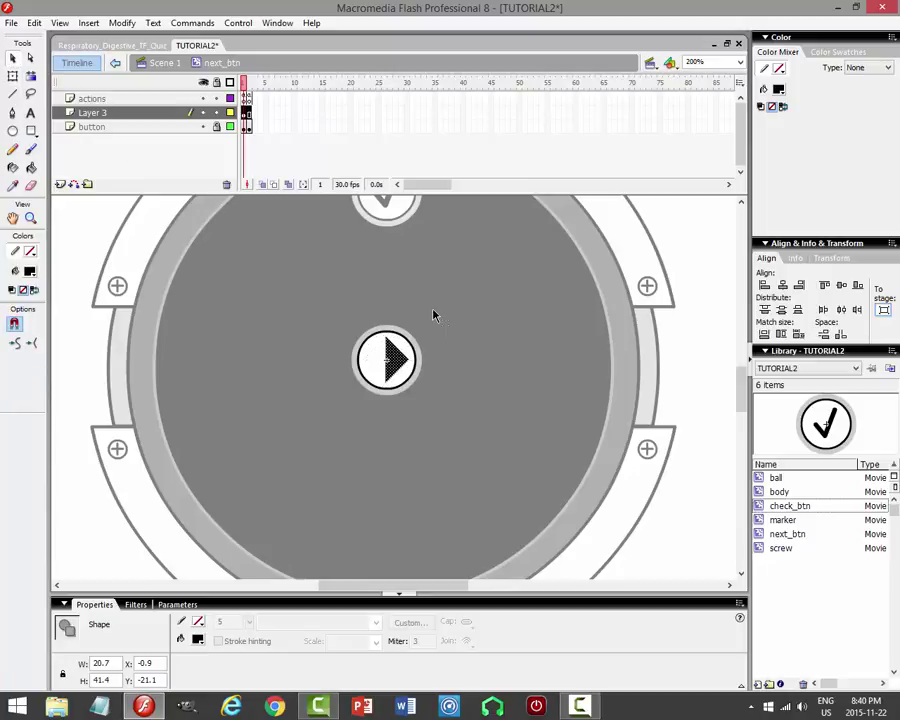
# Nudge the triangle horizontally until its X position is -4.0, so it sits visually centred in the white circle.
pyautogui.press('Left')
pyautogui.press('Left')
pyautogui.press('Left')
pyautogui.press('Left')
pyautogui.press('Left')
pyautogui.press('Left')
pyautogui.press('Left')
pyautogui.press('Left')
pyautogui.press('Right')
pyautogui.press('Right')
pyautogui.press('Right')
pyautogui.press('Right')
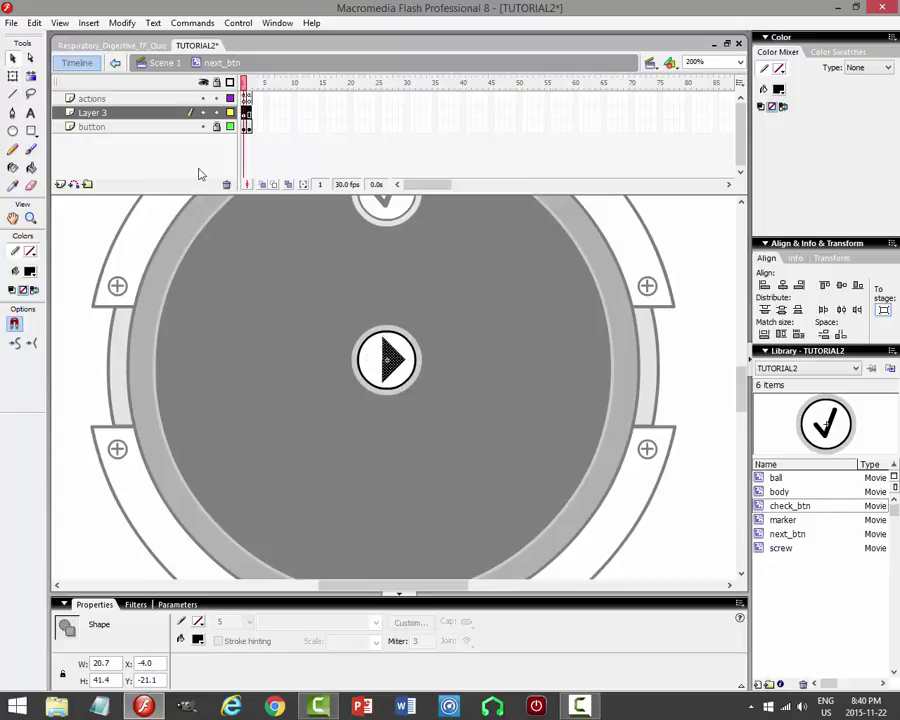
# Scale the triangle to 94% with Scale and Rotate, twice in succession, and deselect it.
pyautogui.click(122, 22)
pyautogui.moveTo(90, 198)
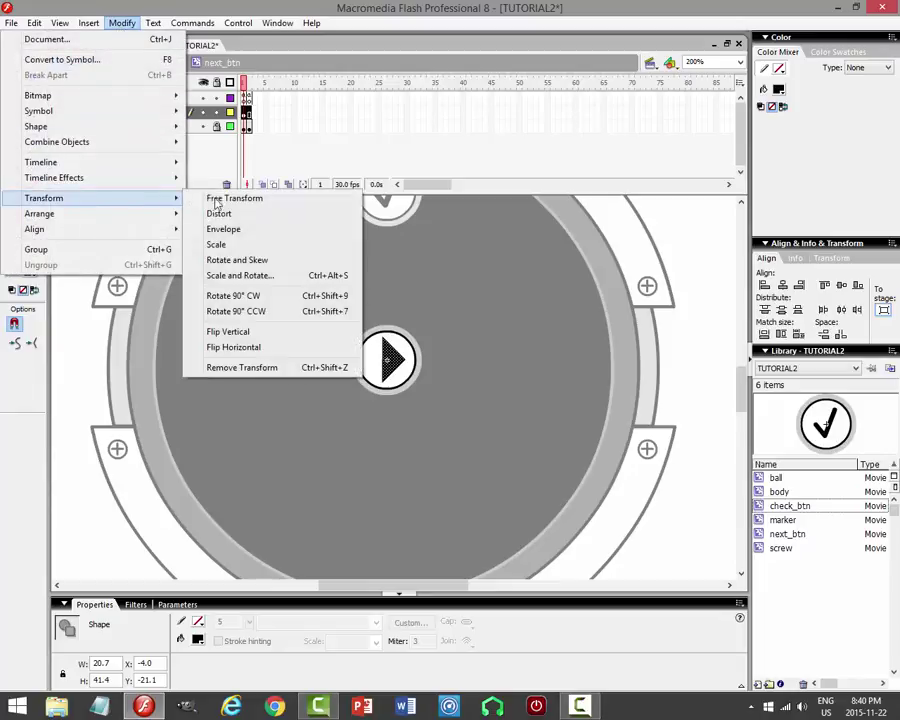
pyautogui.click(245, 275)
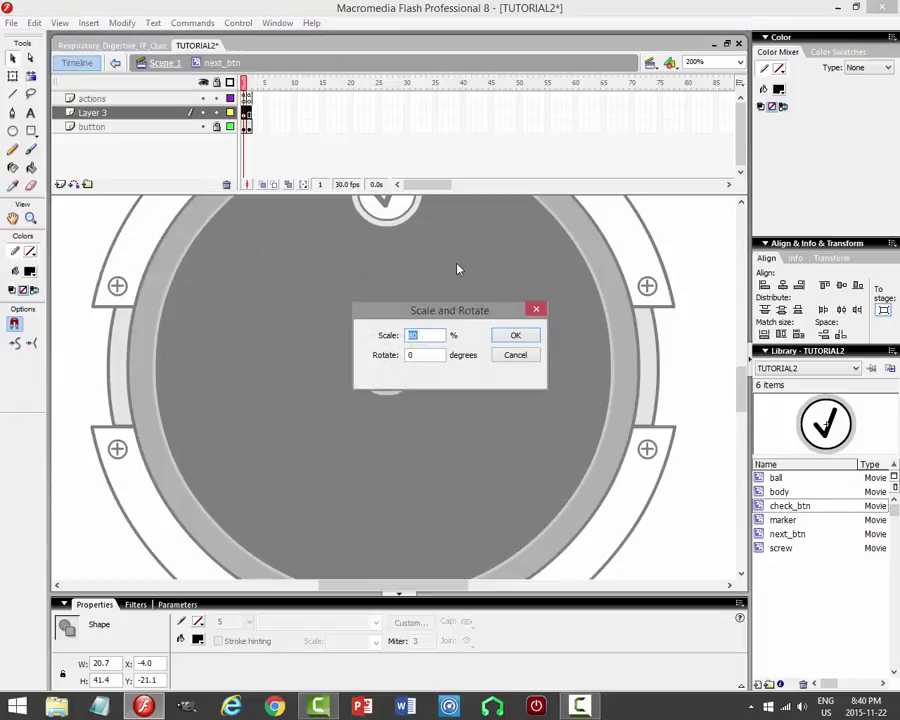
pyautogui.write('94')
pyautogui.press('Return')
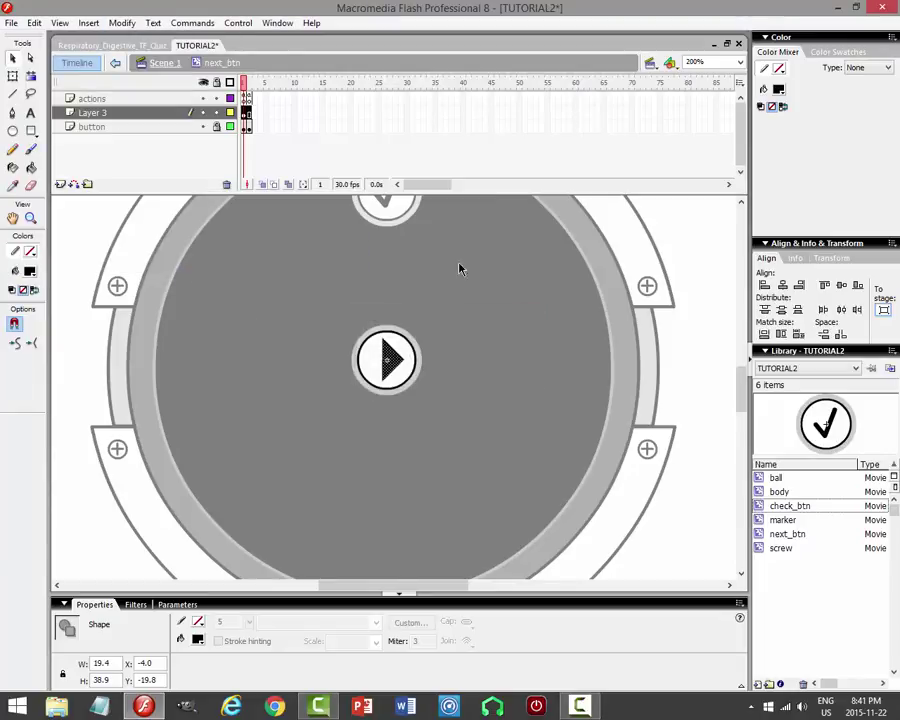
pyautogui.click(122, 22)
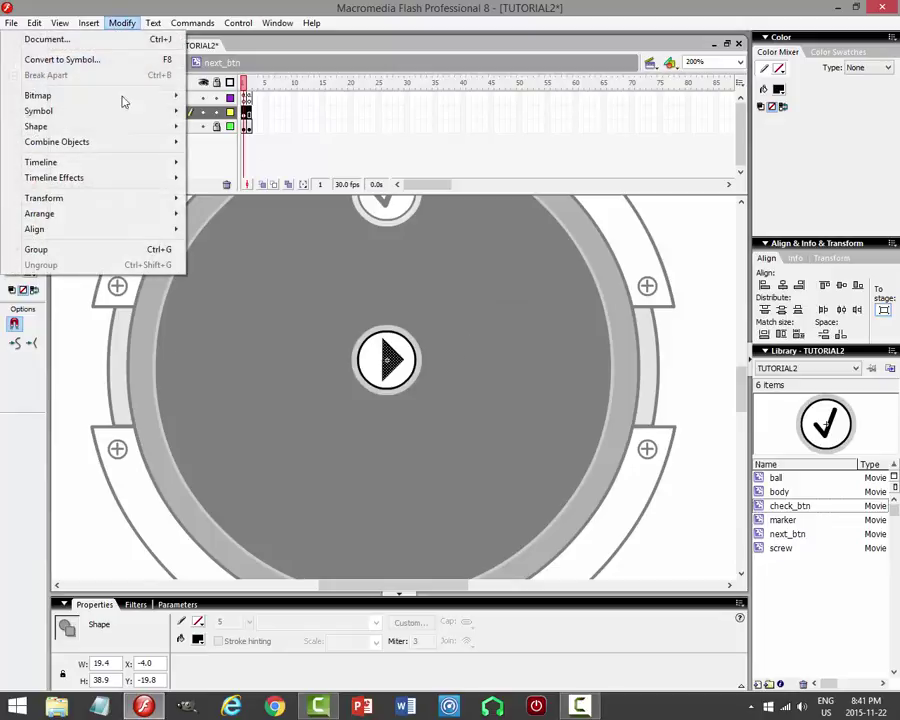
pyautogui.moveTo(113, 205)
pyautogui.click(292, 274)
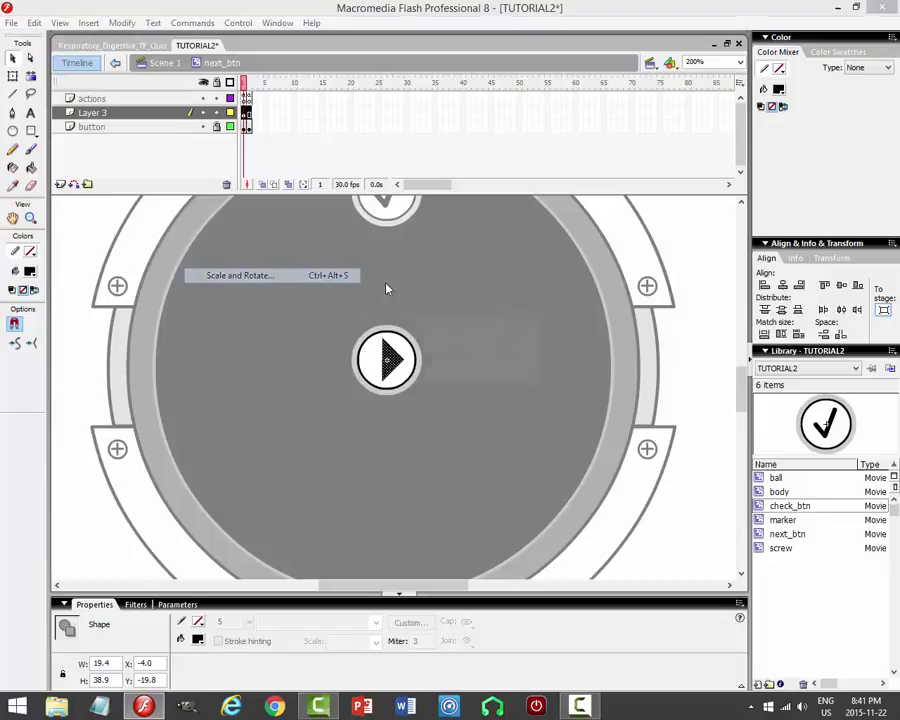
pyautogui.click(511, 338)
pyautogui.click(490, 351)
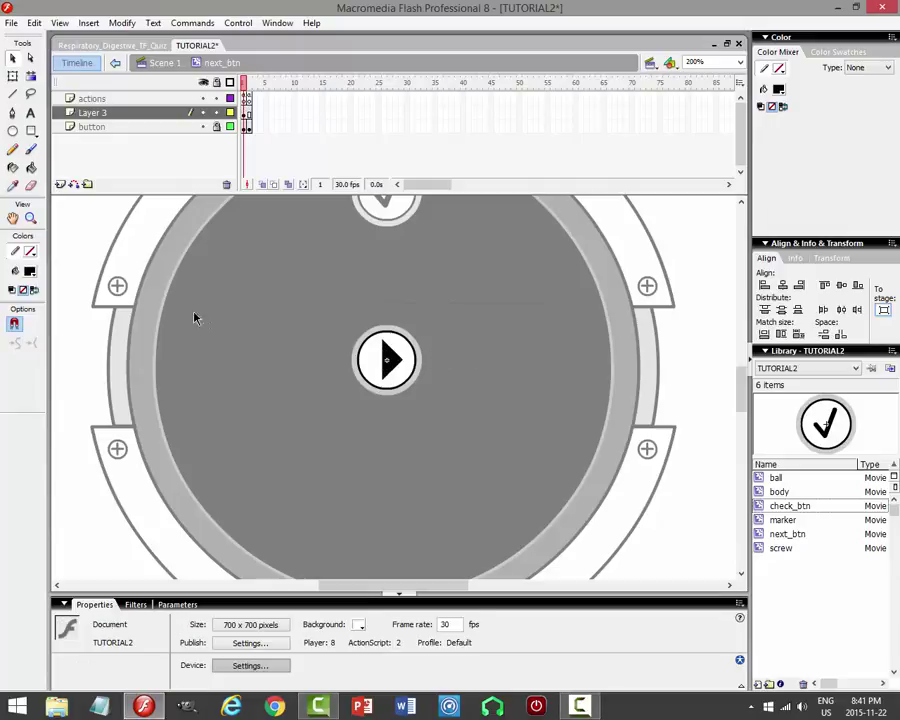
# Outline the triangle with a solid #CCCCCC stroke of height 1 using the Ink Bottle tool and save the document.
pyautogui.click(13, 168)
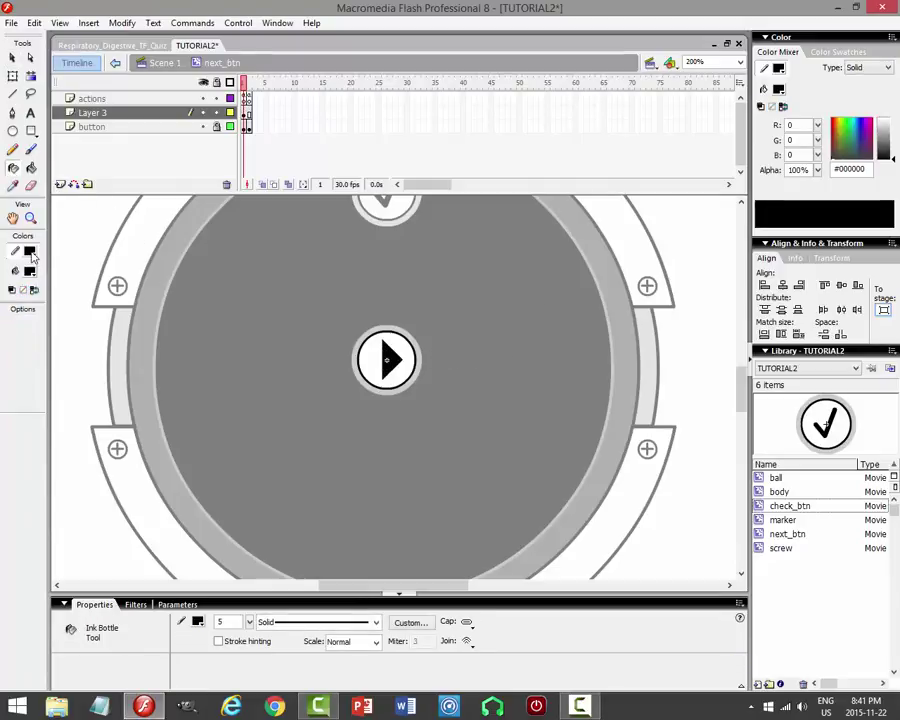
pyautogui.click(30, 251)
pyautogui.click(23, 321)
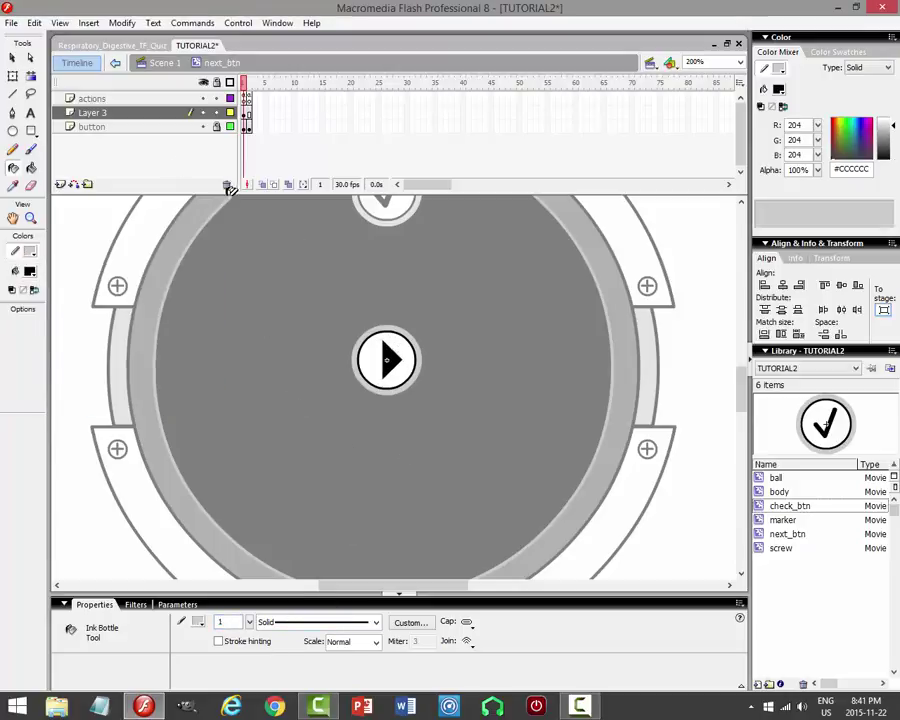
pyautogui.press('v')
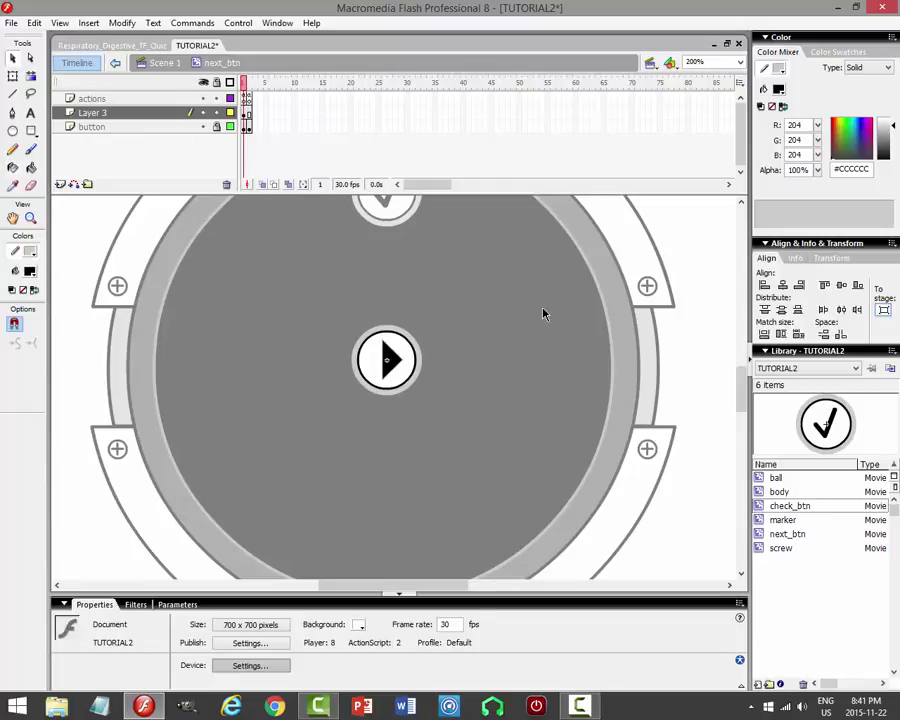
pyautogui.hotkey('ctrl', 's')
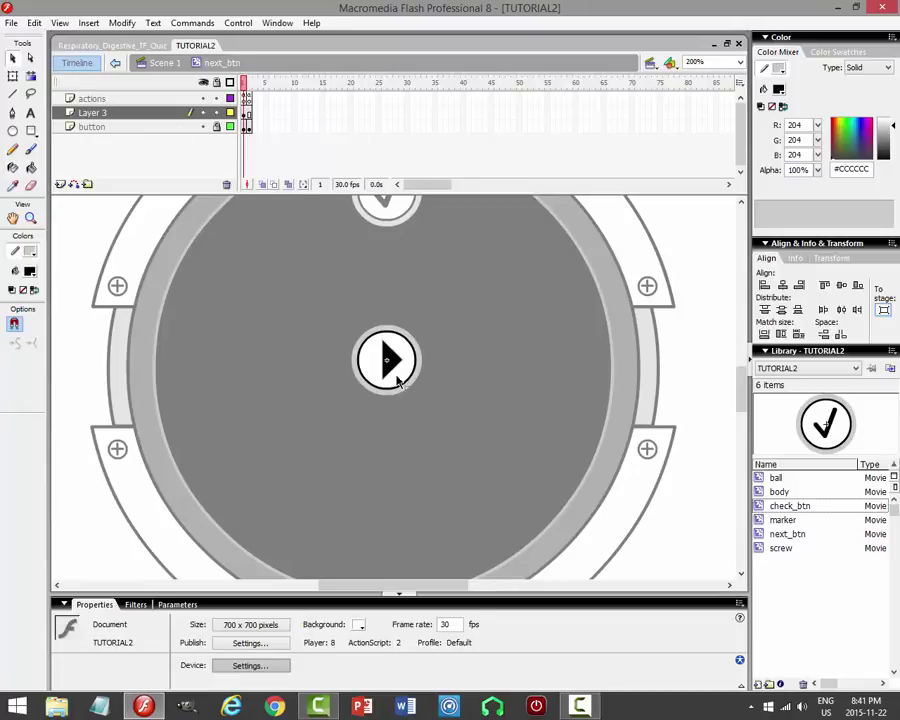
# Clear the old check-mark keyframe on frame 2 of the button layer and insert a fresh keyframe there.
pyautogui.click(250, 128)
pyautogui.press('F6')
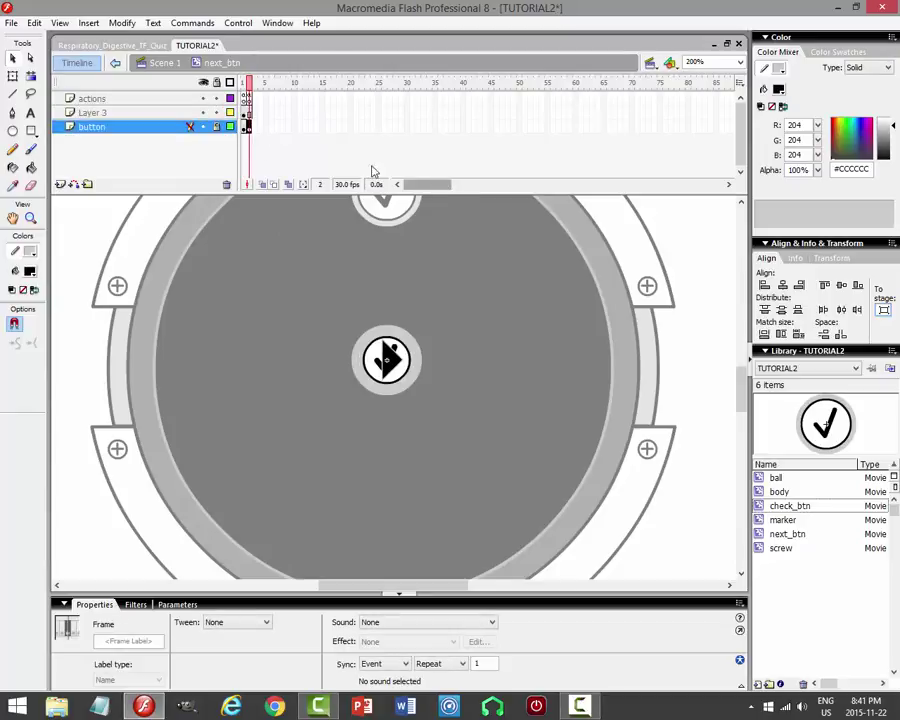
pyautogui.rightClick(250, 127)
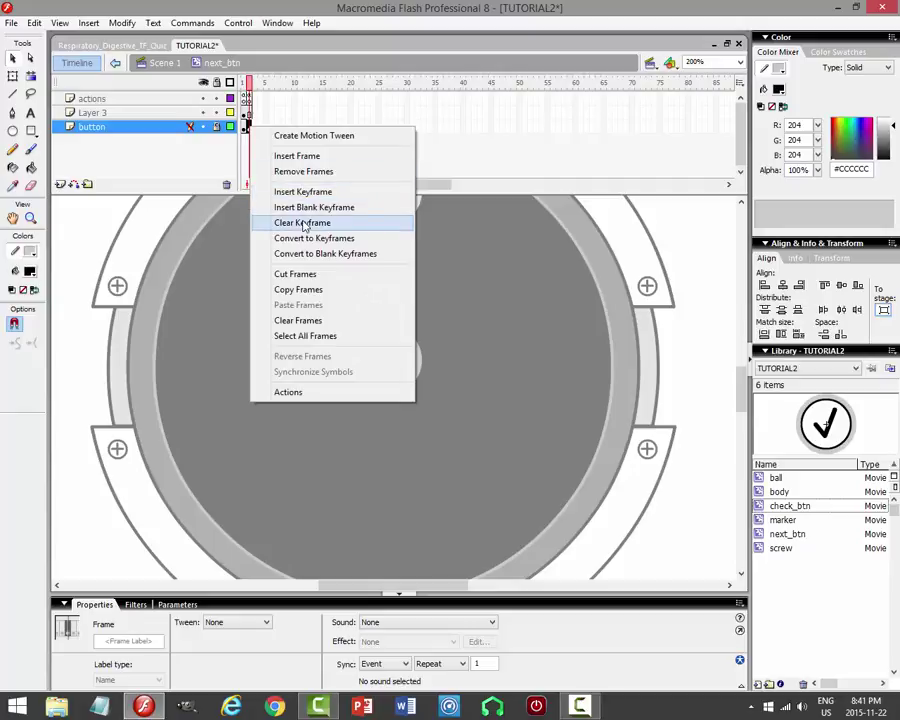
pyautogui.click(303, 223)
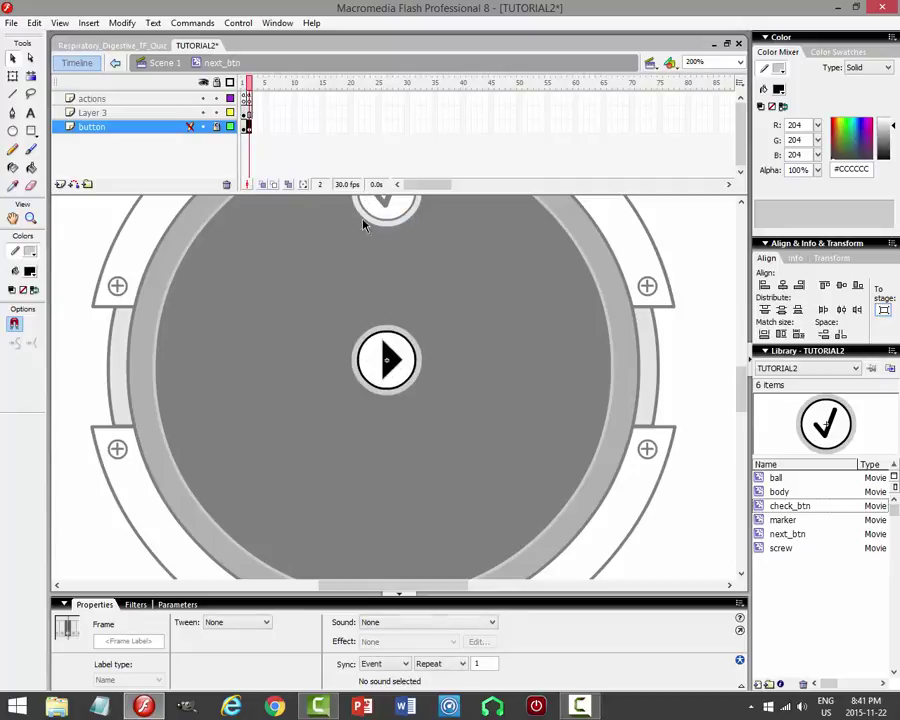
# Cut the triangle from Layer 3, unlock the button layer and paste it in place on that layer's frame 1.
pyautogui.click(200, 113)
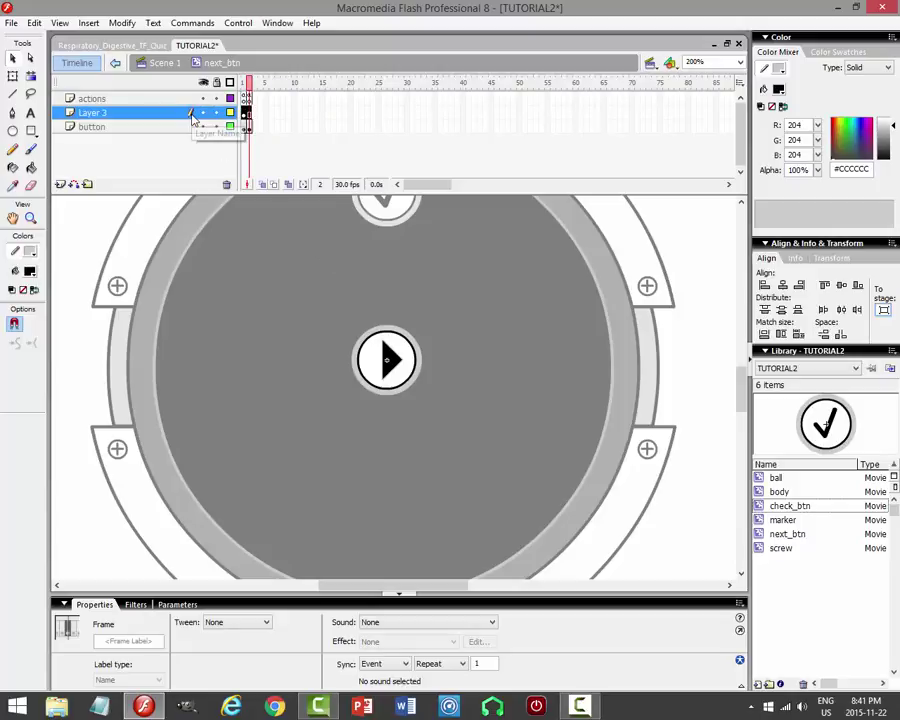
pyautogui.click(35, 23)
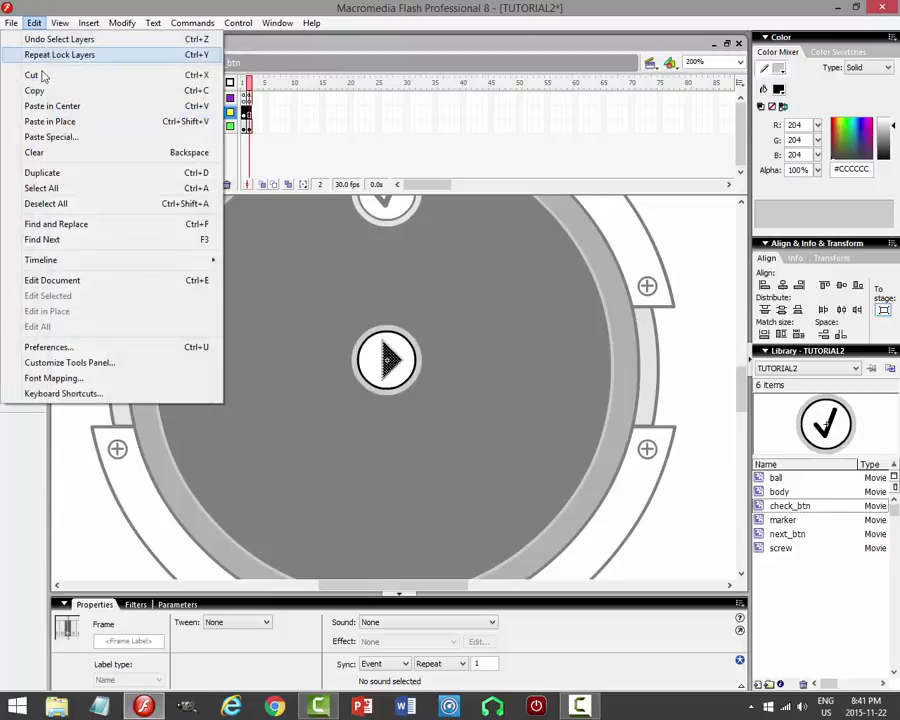
pyautogui.click(32, 75)
pyautogui.click(245, 130)
pyautogui.click(245, 128)
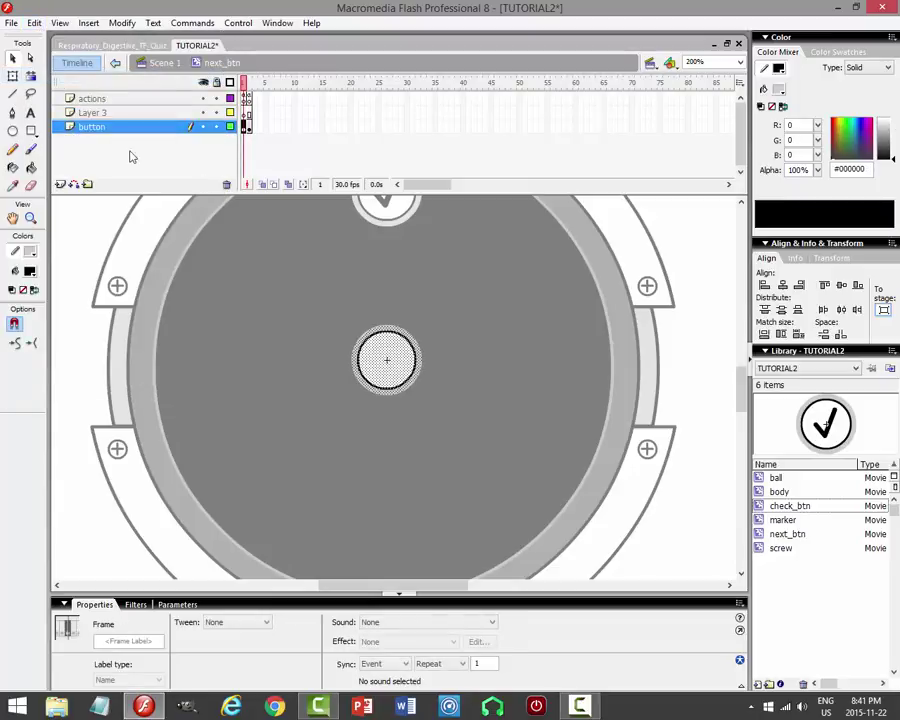
pyautogui.click(35, 23)
pyautogui.click(62, 121)
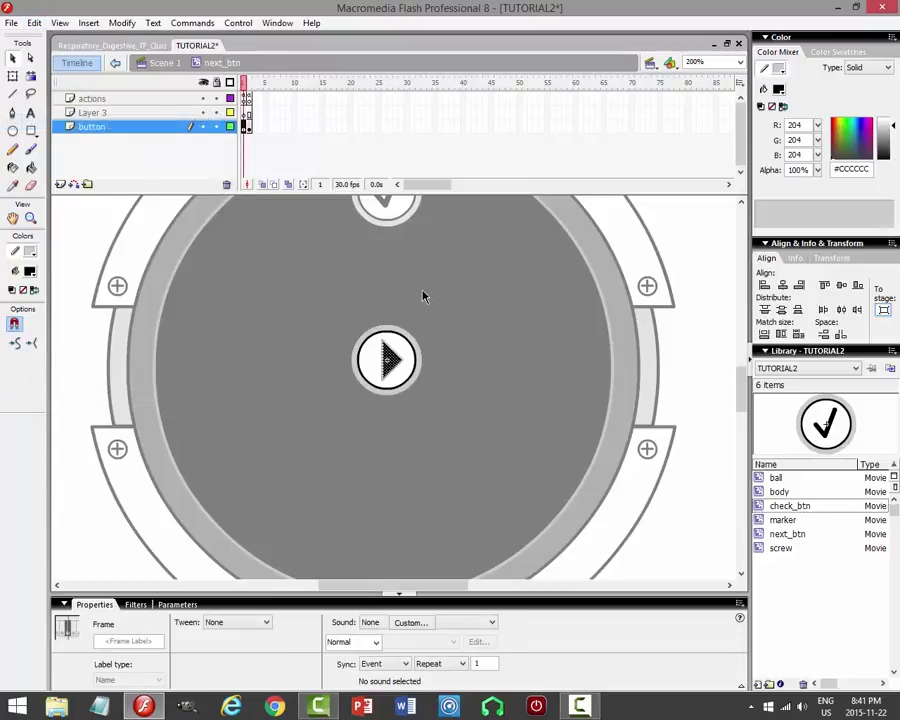
pyautogui.click(245, 128)
pyautogui.click(437, 352)
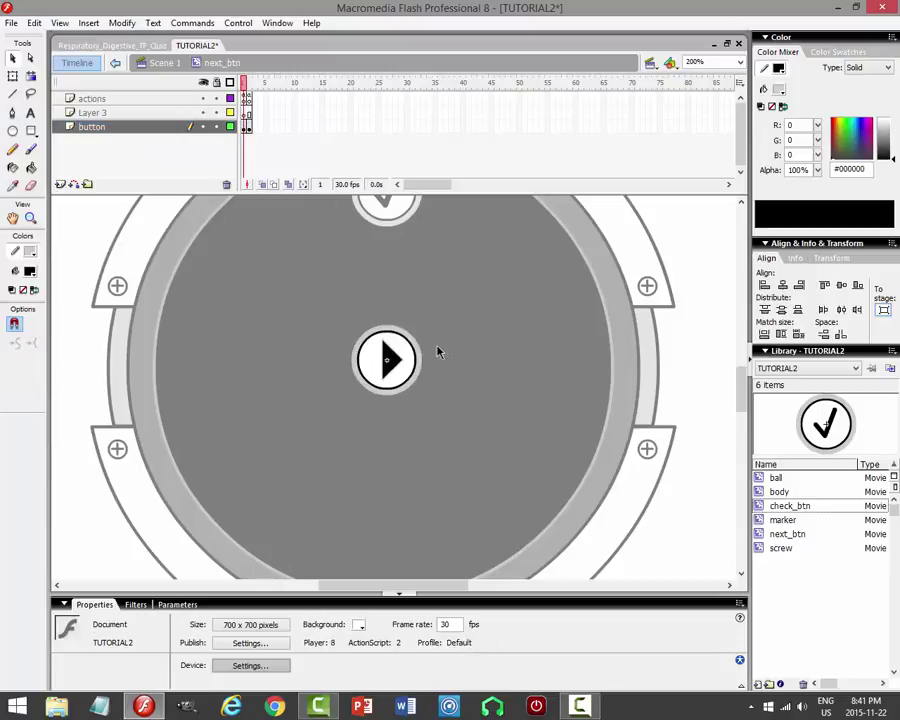
# Select the triangle and white circle on frame 1, and make the button layer's frame 2 keyframe a copy of frame 1.
pyautogui.click(396, 361)
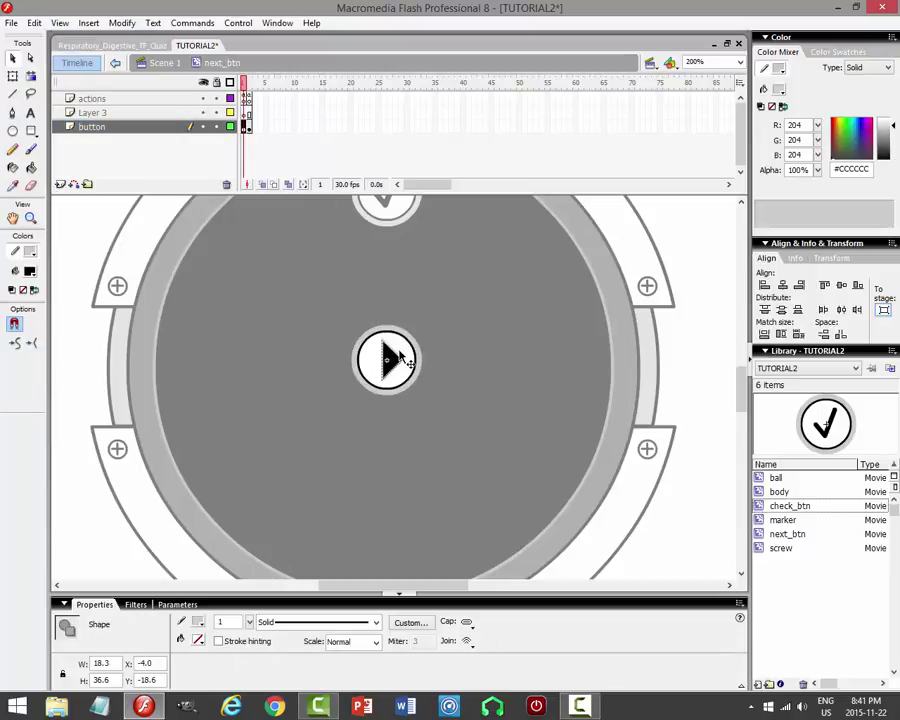
pyautogui.click(395, 357)
pyautogui.click(396, 355)
pyautogui.click(403, 345)
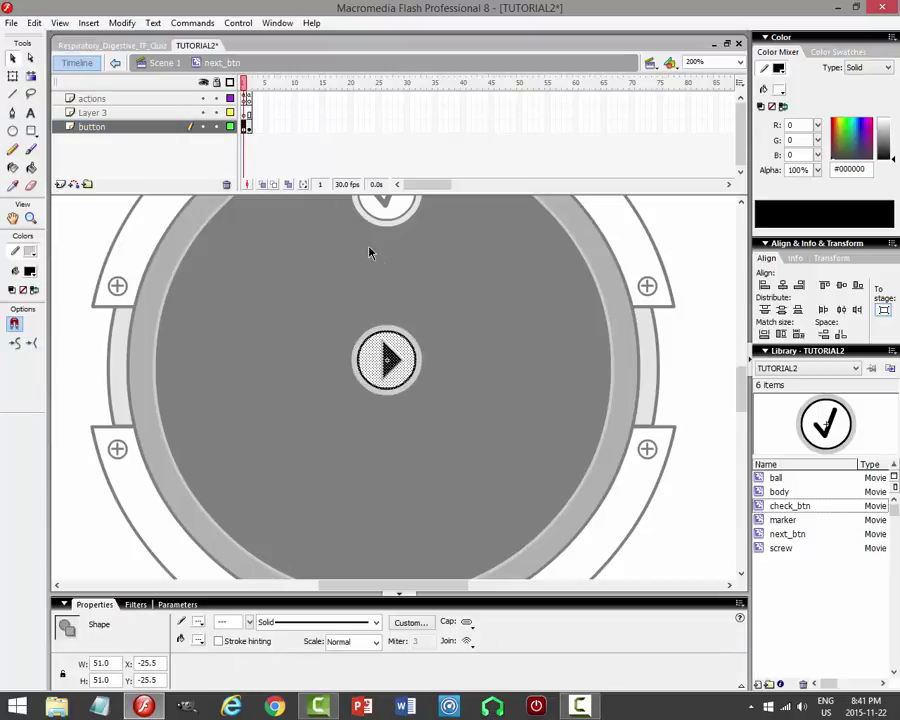
pyautogui.click(249, 127)
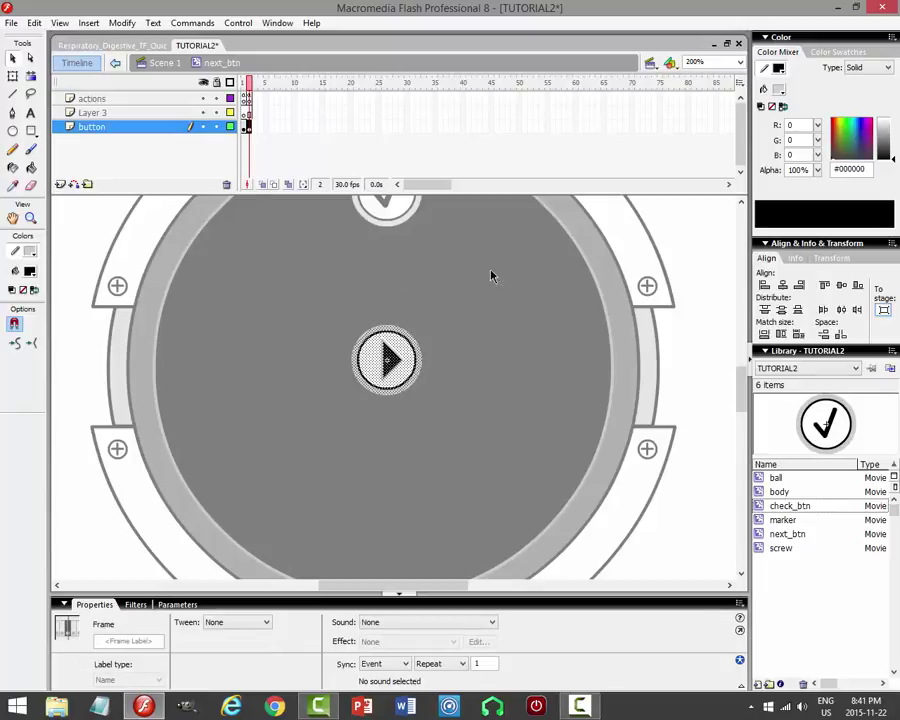
# Select the white circle, its black outline and the triangle on frame 2 of the button layer, leaving the outer grey ring unselected.
pyautogui.click(391, 357)
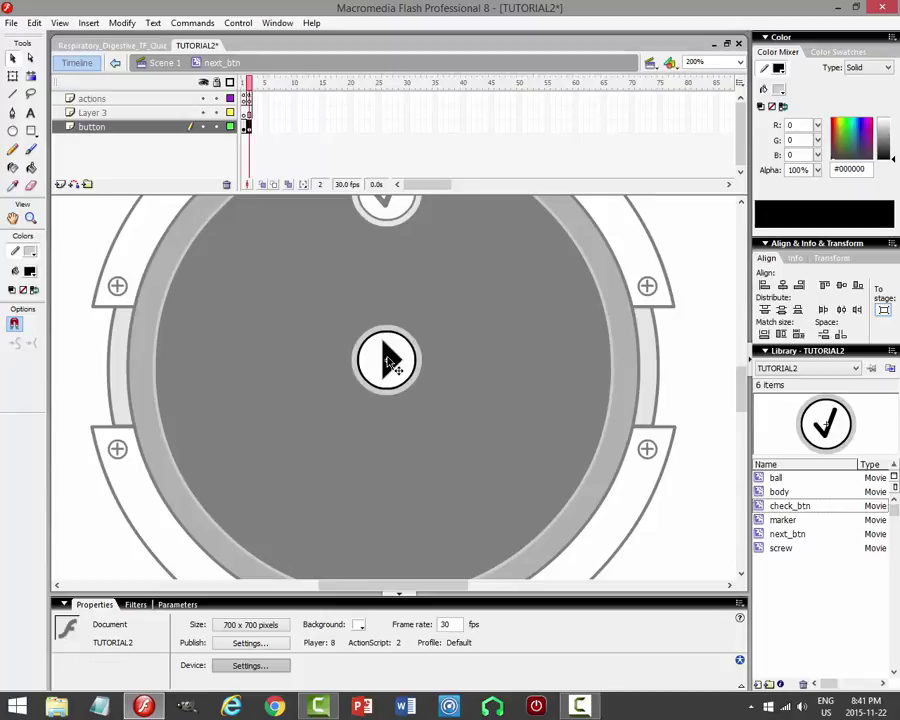
pyautogui.click(392, 358)
pyautogui.click(397, 347)
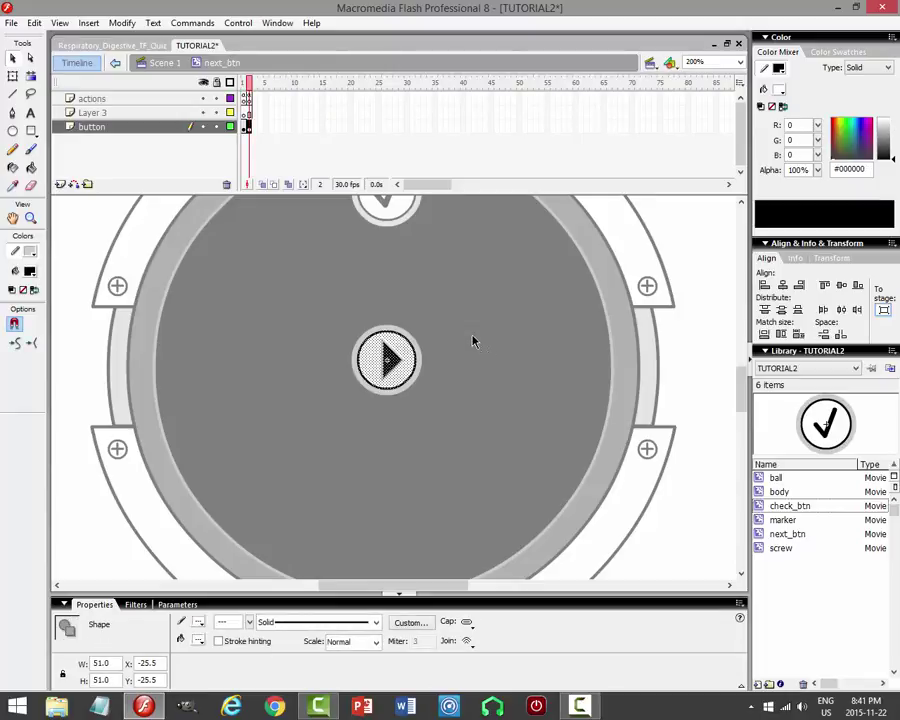
# Try scaling the selected circle and triangle to 80%.
pyautogui.click(122, 22)
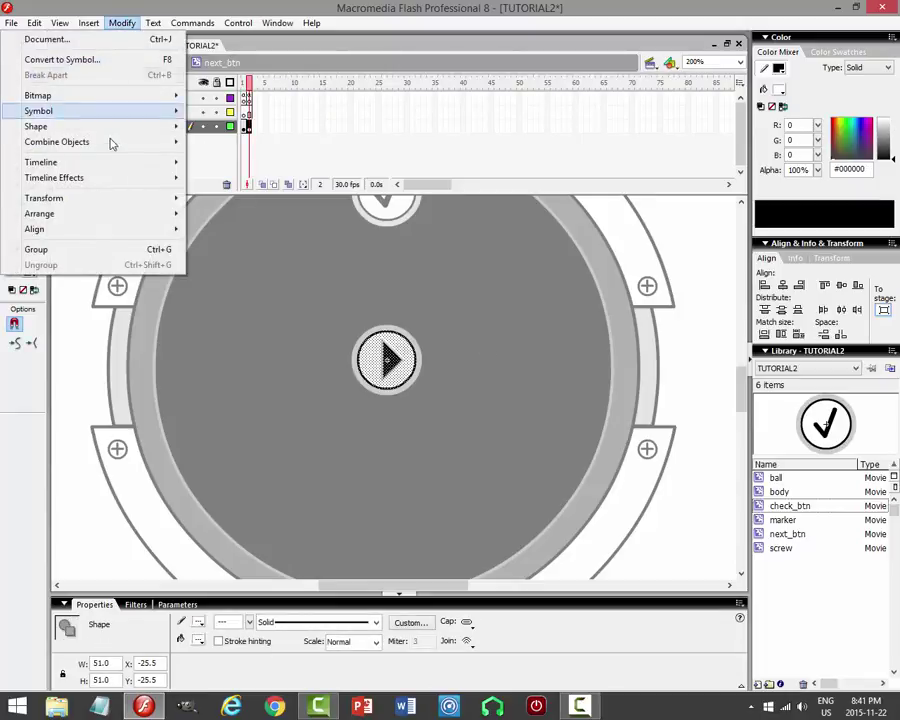
pyautogui.moveTo(93, 203)
pyautogui.click(242, 277)
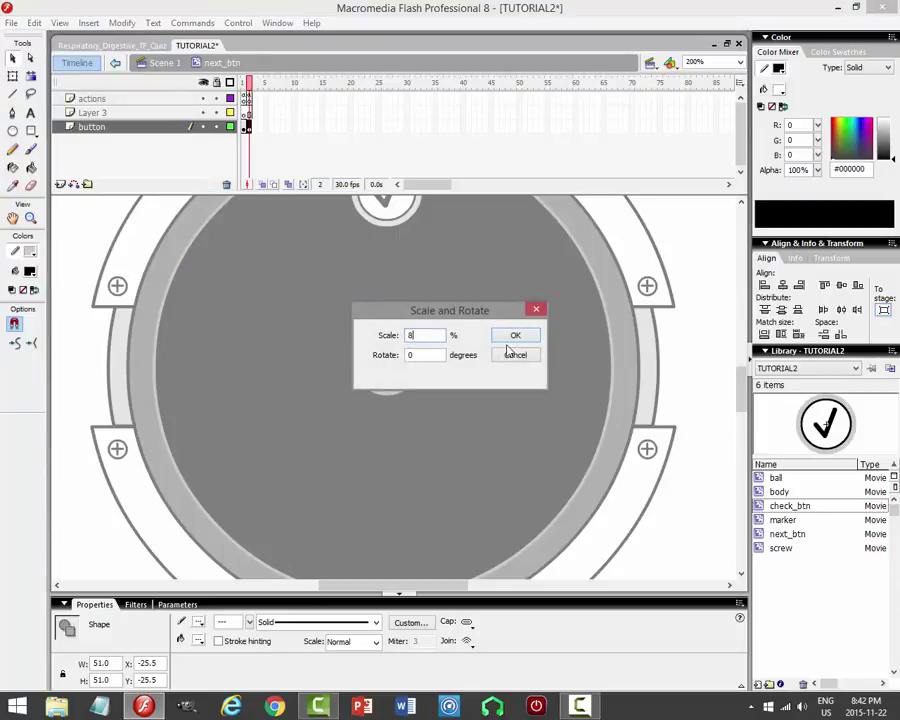
pyautogui.click(515, 337)
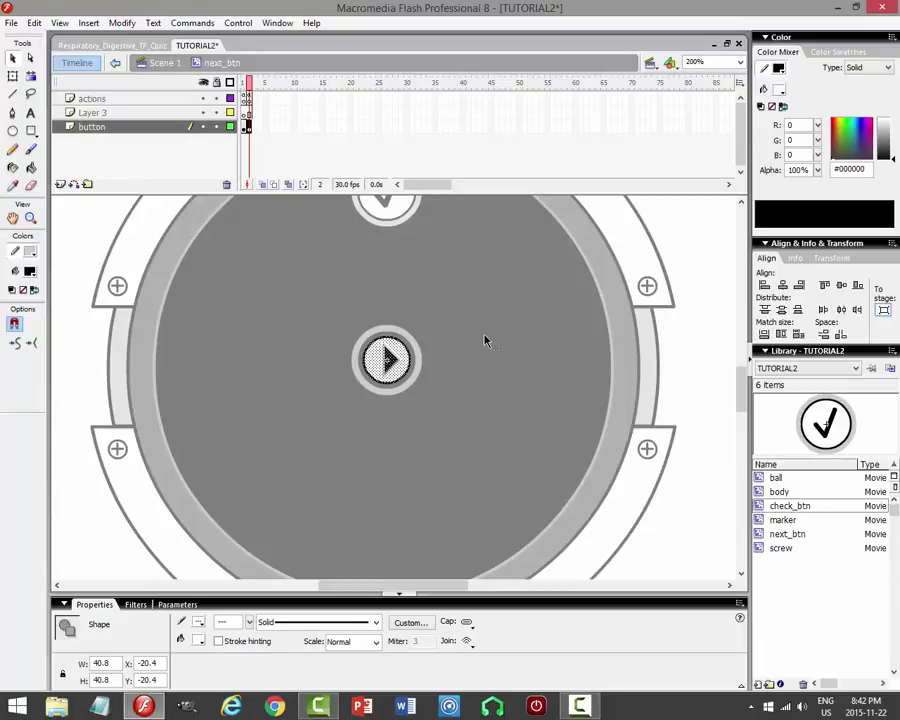
pyautogui.hotkey('ctrl', 'z')
# Scale the selected circle and triangle on frame 2 to 85% and deselect them.
pyautogui.click(122, 22)
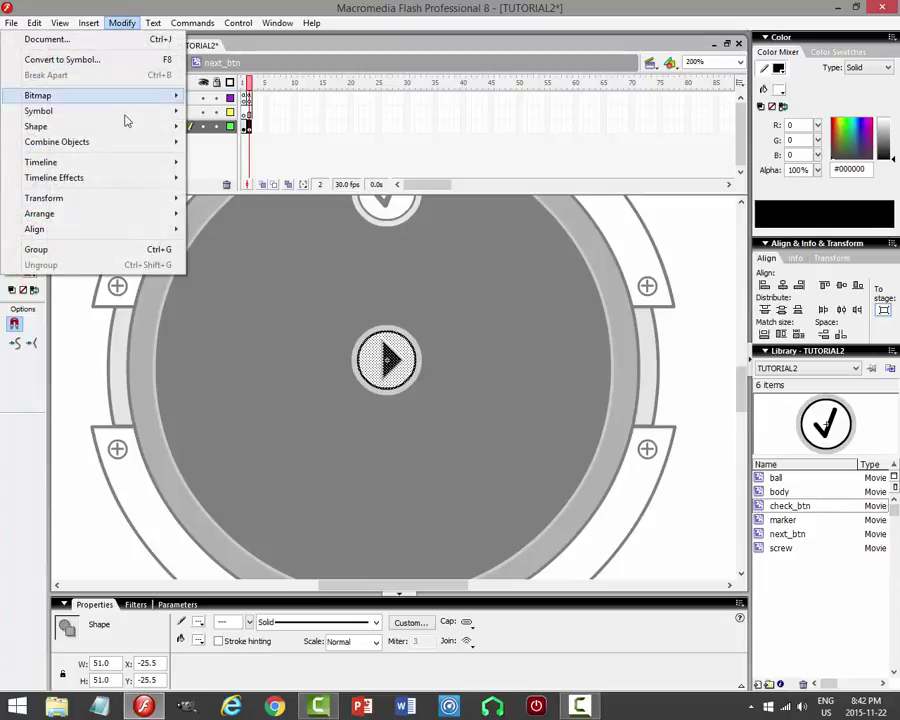
pyautogui.moveTo(100, 201)
pyautogui.click(240, 275)
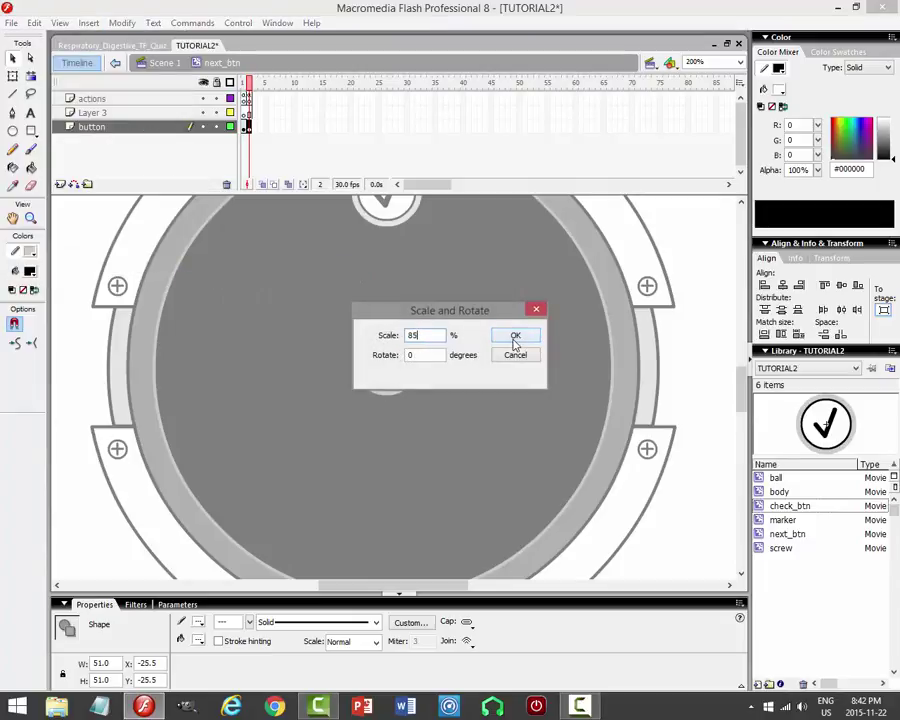
pyautogui.click(514, 337)
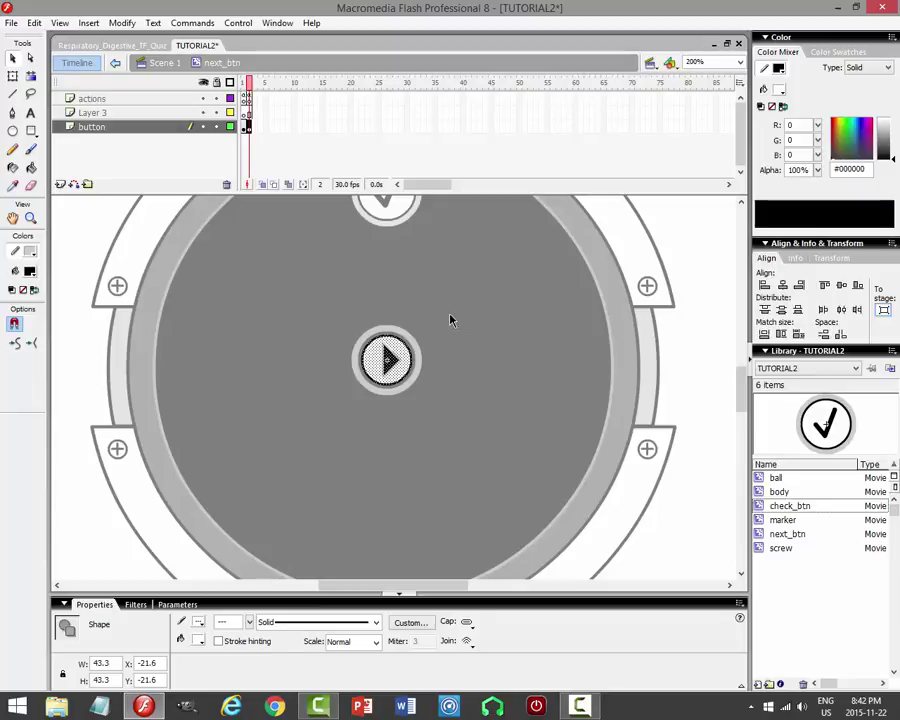
pyautogui.click(452, 317)
# Sample the outer ring's light grey and fill the gap around the reduced circle on frame 2 with the Paint Bucket.
pyautogui.click(13, 214)
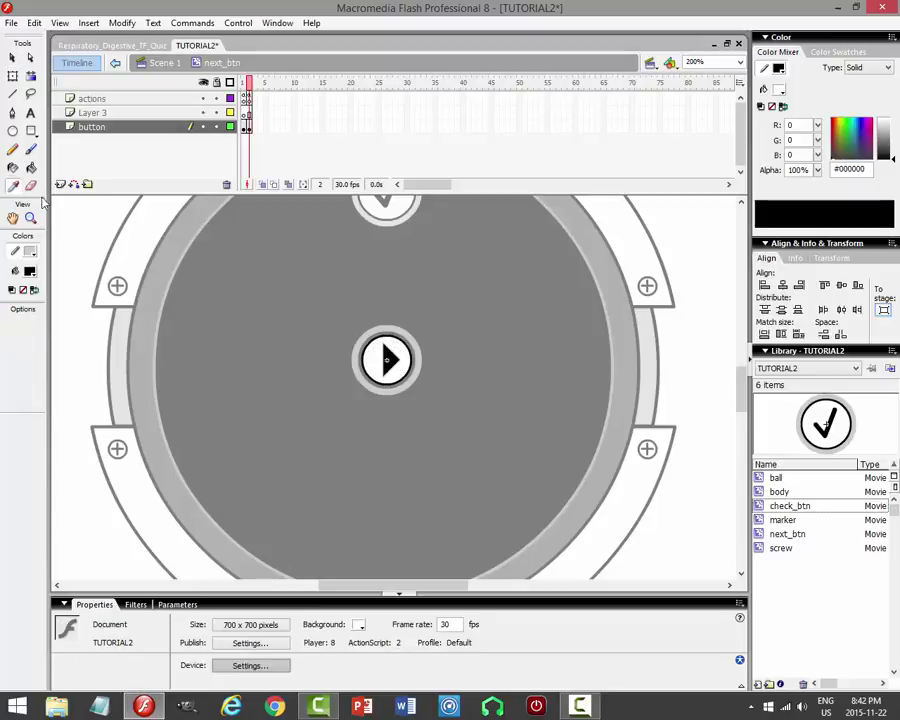
pyautogui.press('k')
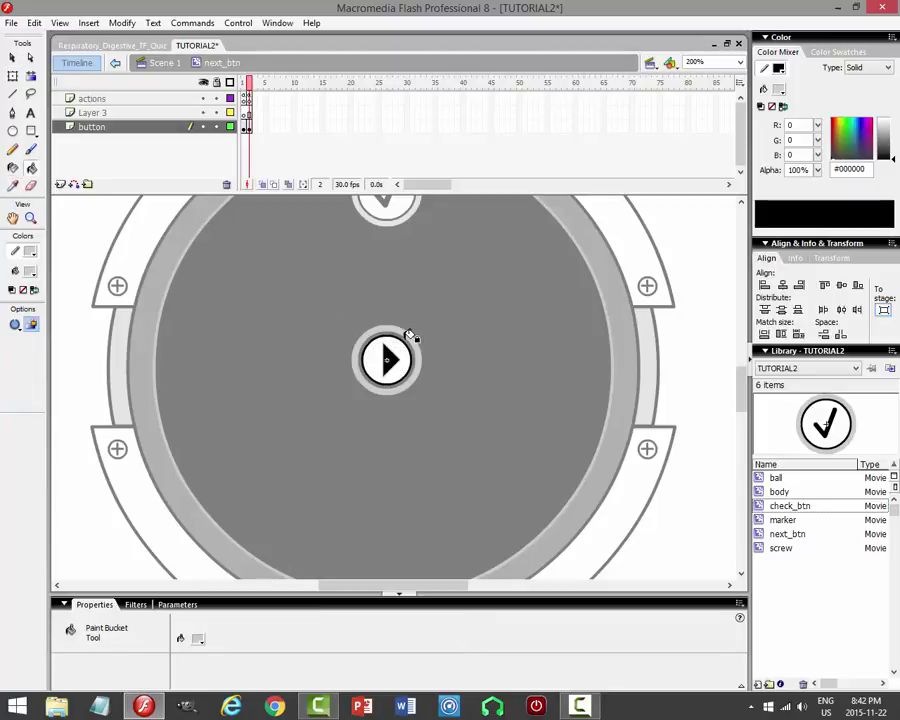
pyautogui.click(243, 89)
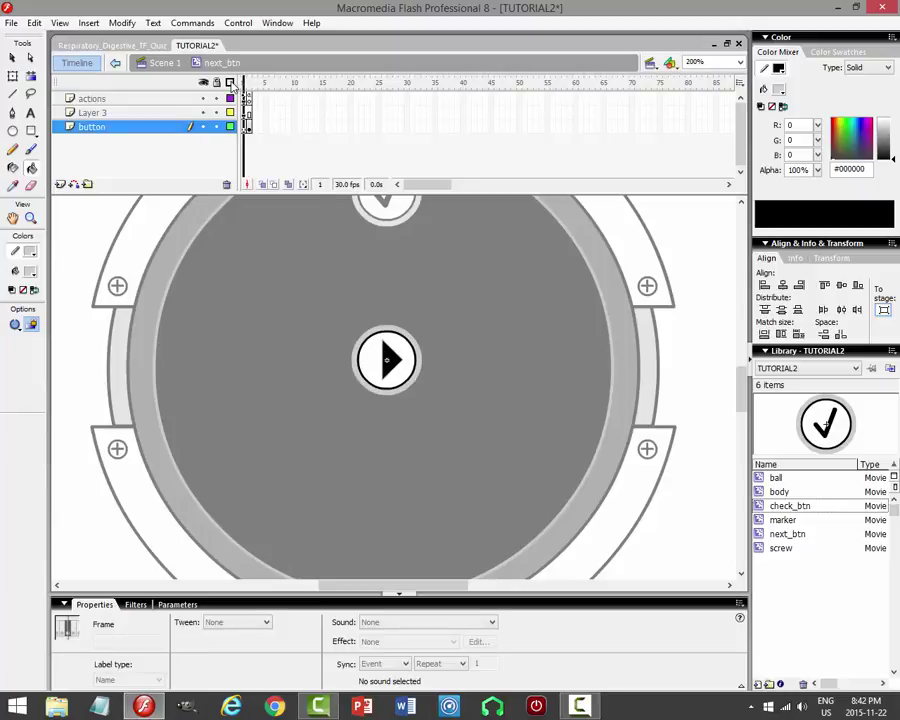
# Return to Scene 1 with the Selection tool active, deselect everything and save the document.
pyautogui.click(165, 62)
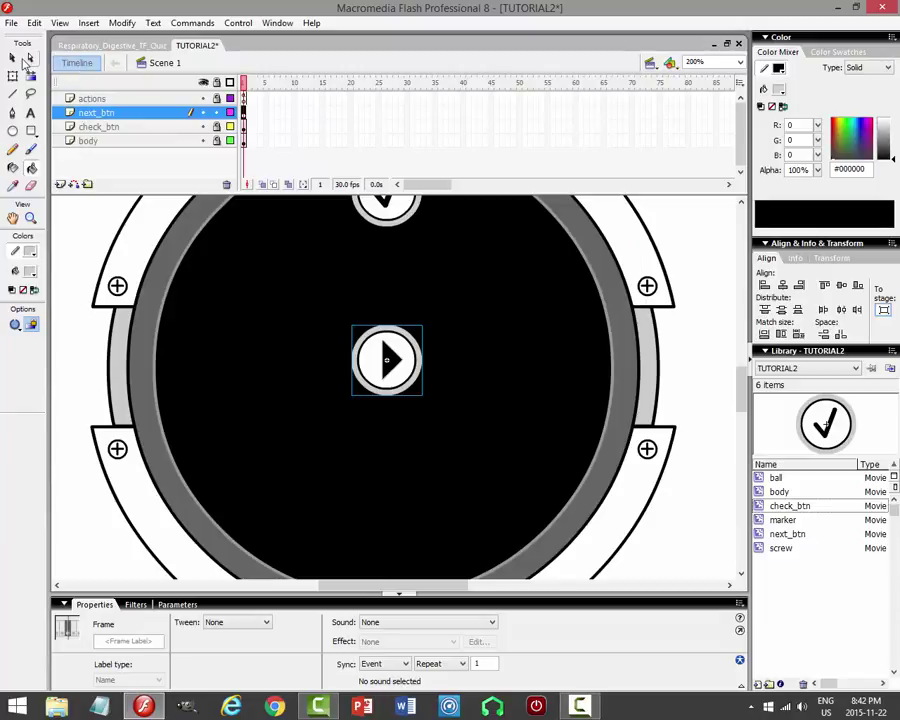
pyautogui.click(12, 57)
pyautogui.click(443, 332)
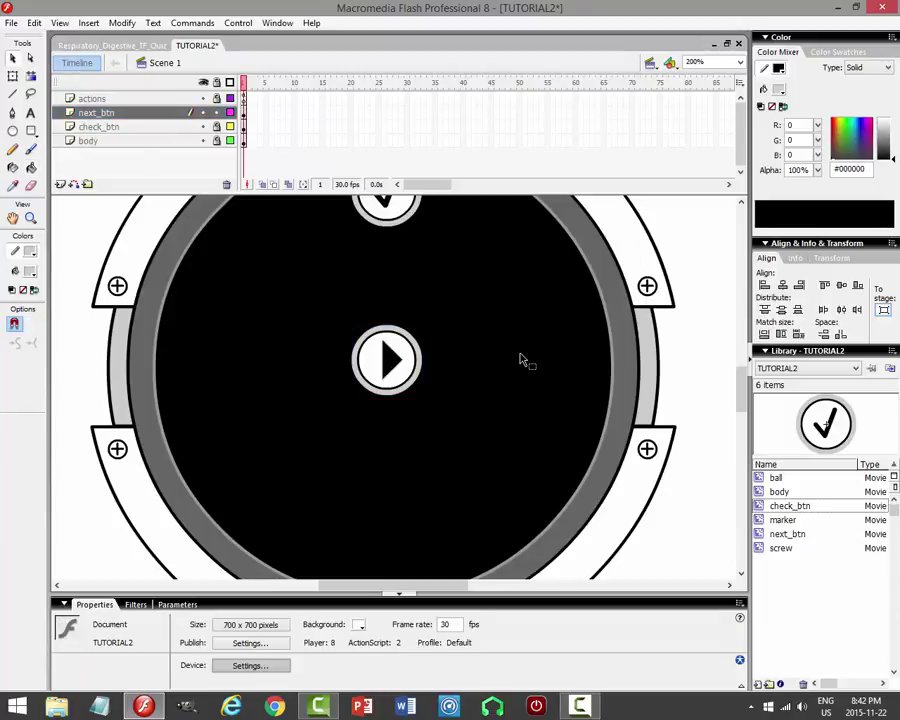
pyautogui.hotkey('ctrl', 's')
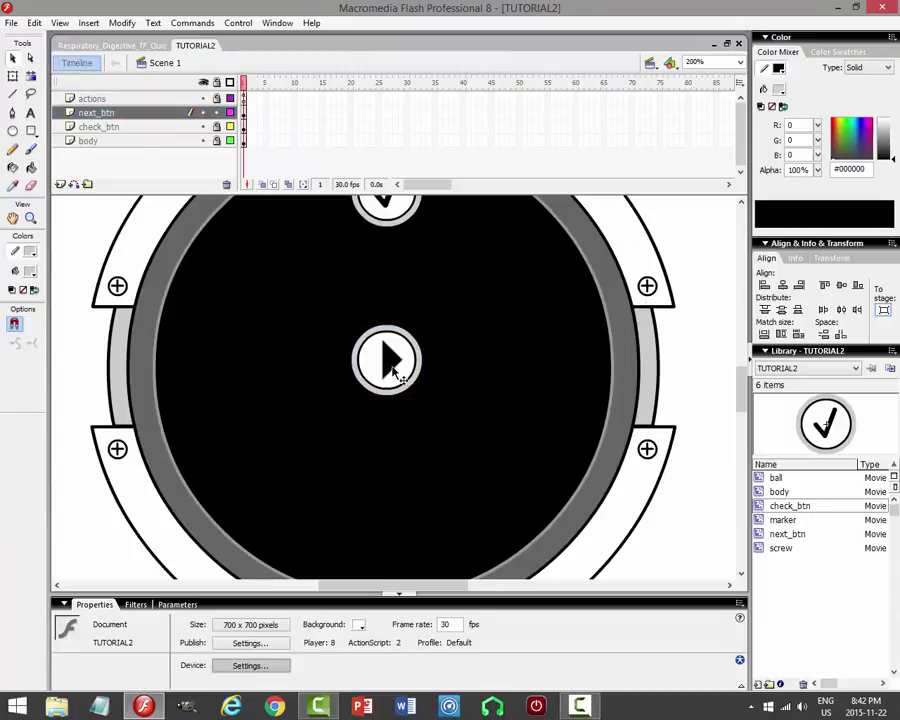
# Test the movie to check the two buttons on the device, and close the preview.
pyautogui.click(238, 22)
pyautogui.click(211, 126)
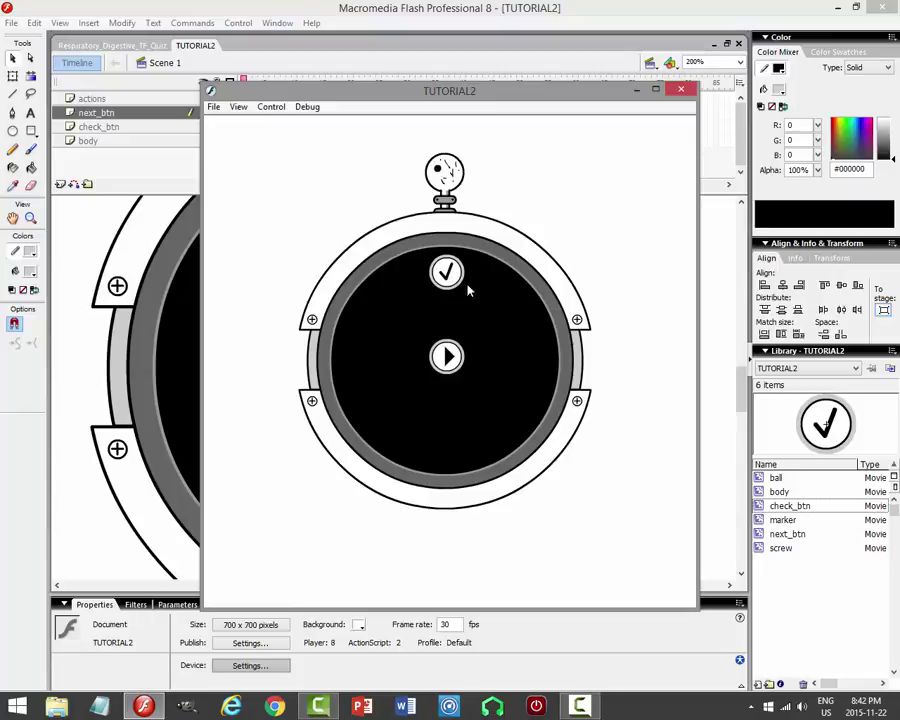
pyautogui.click(680, 92)
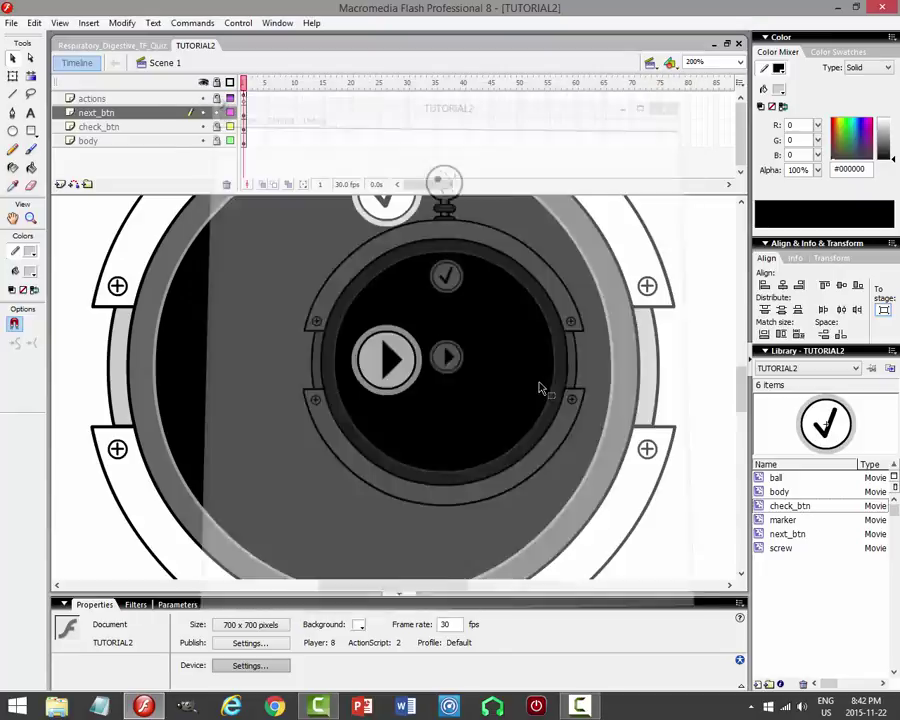
pyautogui.click(414, 383)
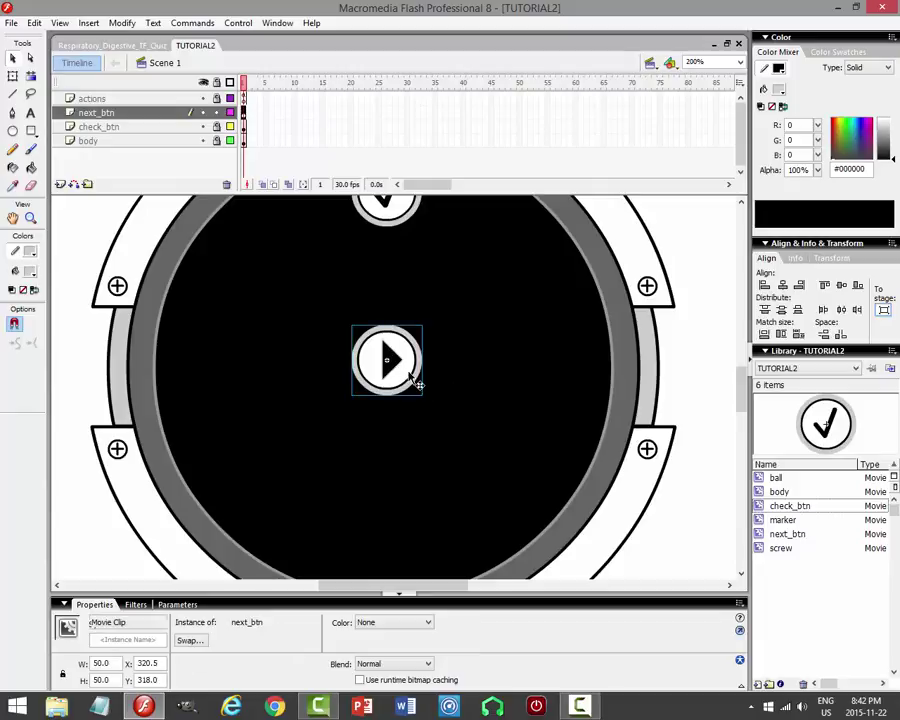
pyautogui.click(33, 22)
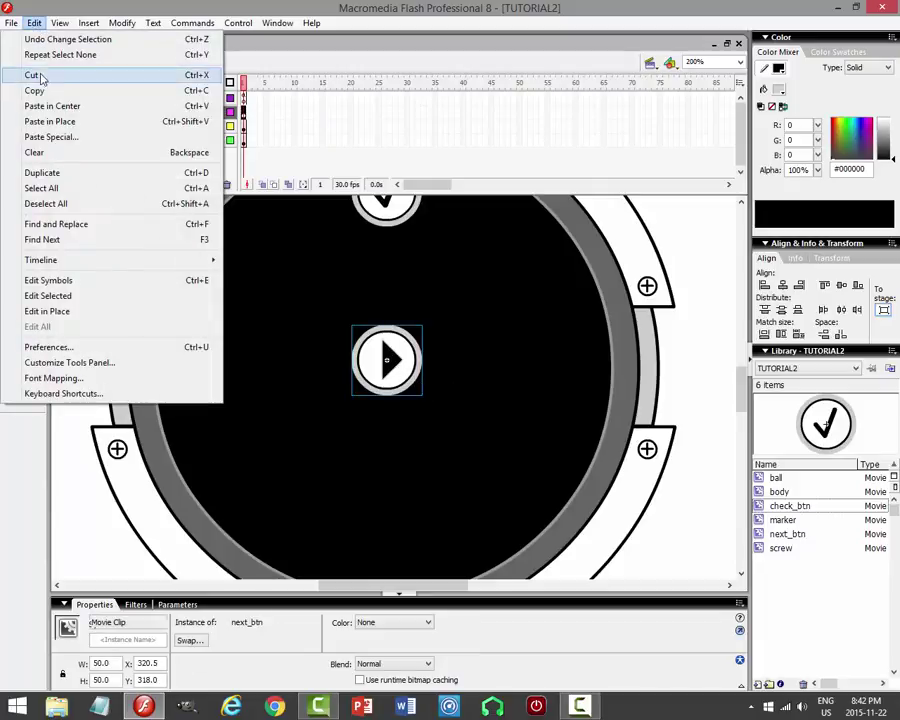
pyautogui.click(660, 230)
pyautogui.click(321, 341)
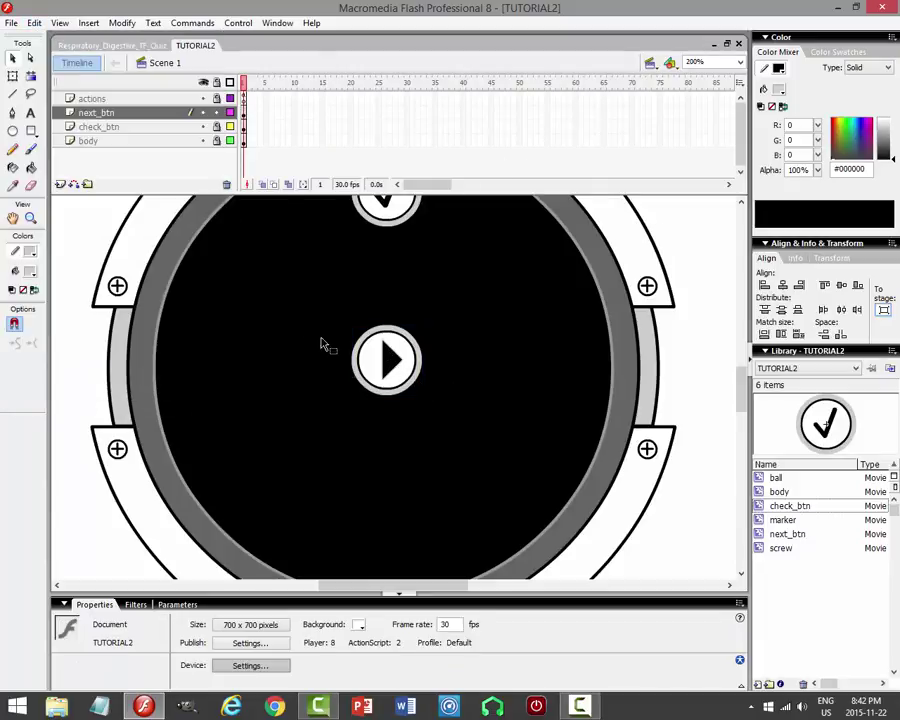
# Scale the next_btn instance at the dial's centre to 90% twice in succession.
pyautogui.click(387, 360)
pyautogui.click(122, 22)
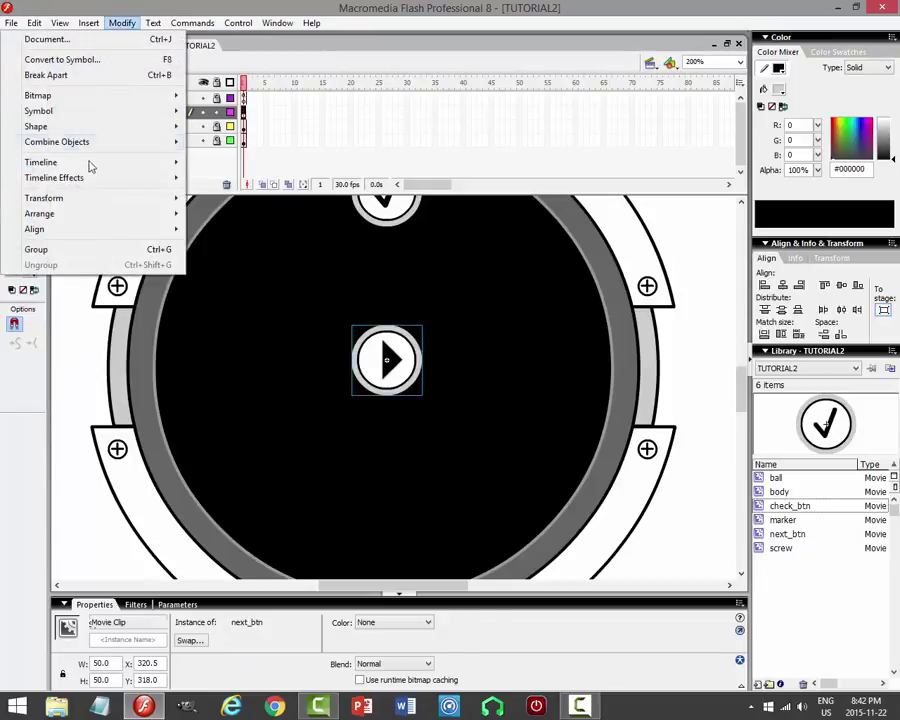
pyautogui.moveTo(79, 209)
pyautogui.click(259, 278)
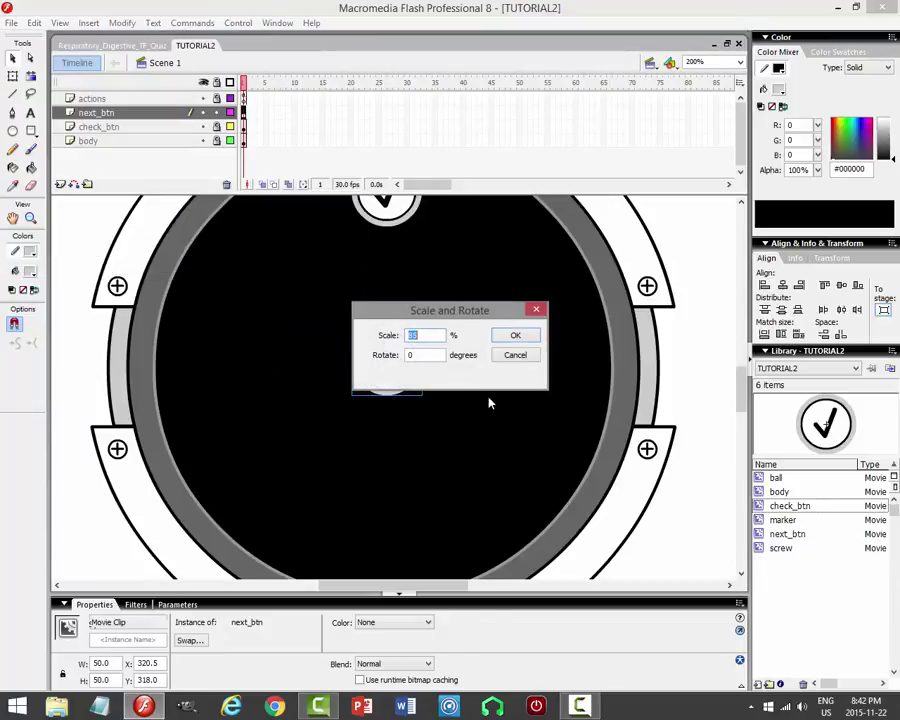
pyautogui.write('90')
pyautogui.press('Return')
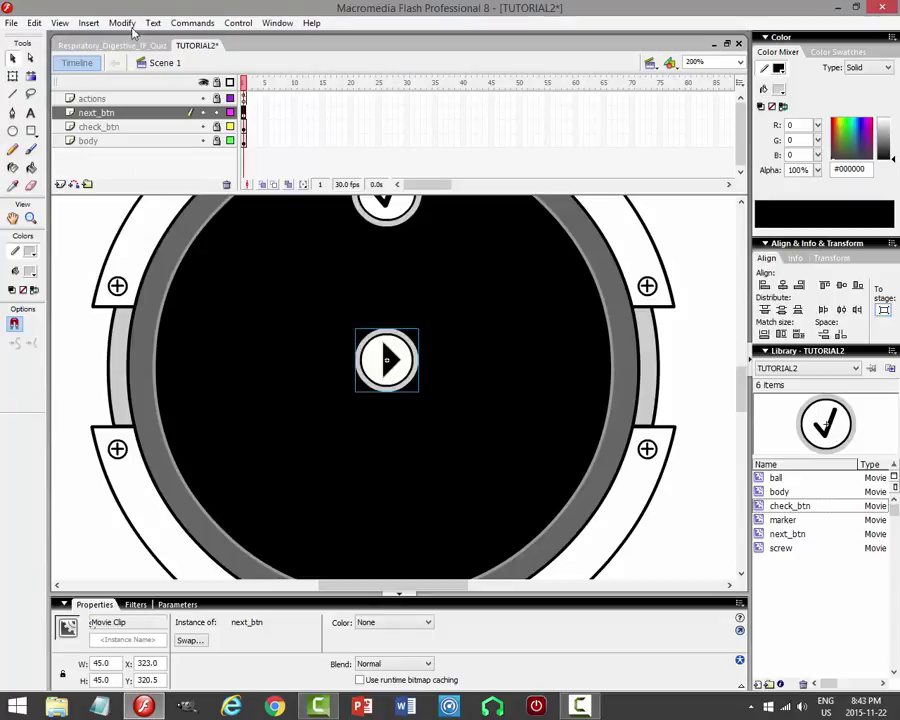
pyautogui.click(122, 22)
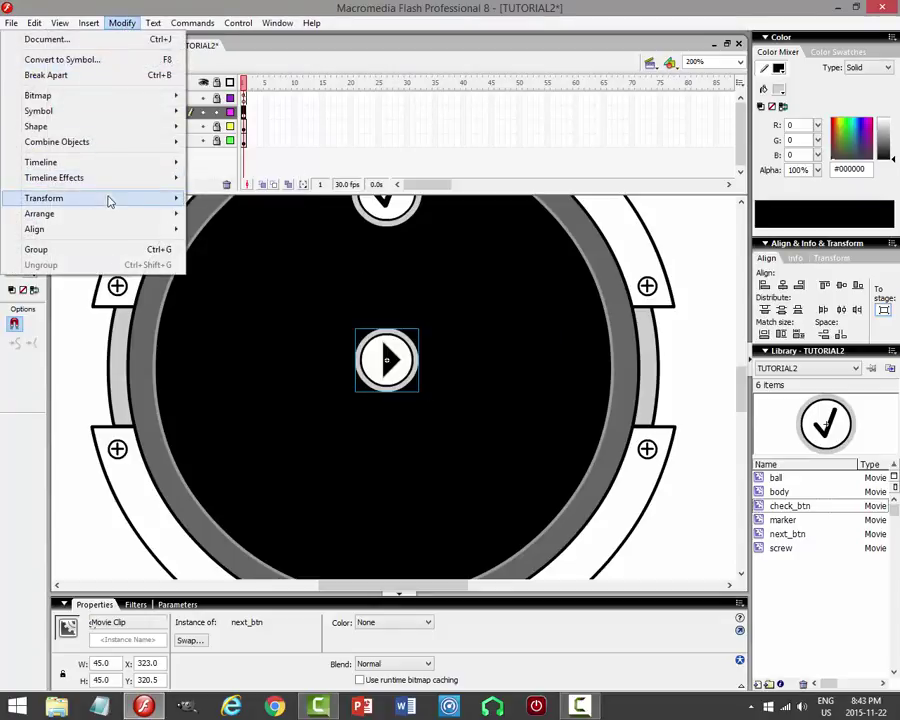
pyautogui.moveTo(104, 198)
pyautogui.click(261, 277)
pyautogui.write('90')
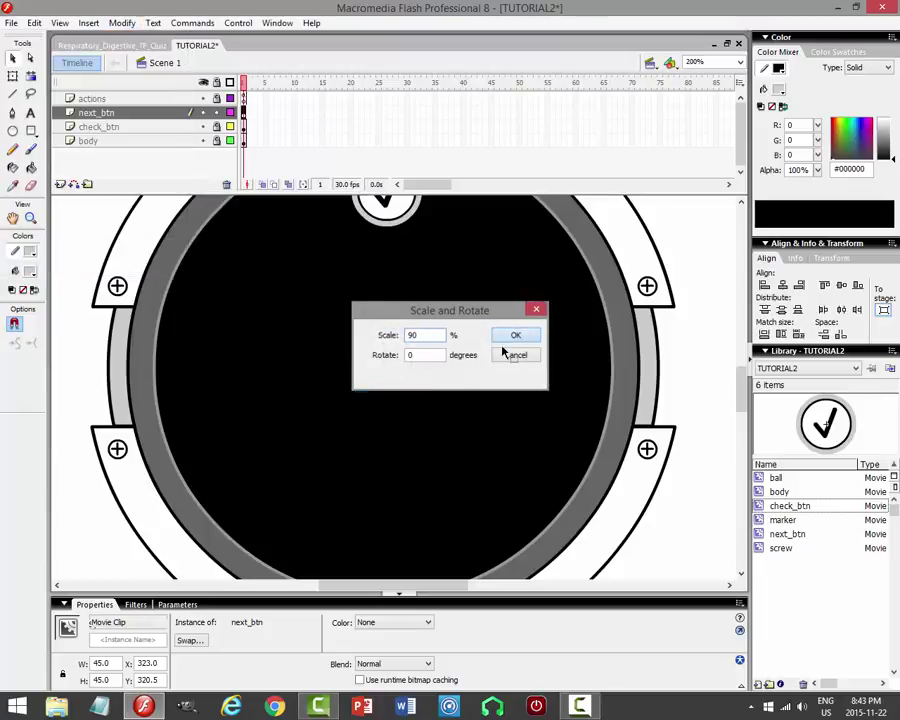
pyautogui.press('Return')
# Copy the reduced arrow button and paste the duplicate in place.
pyautogui.click(34, 23)
pyautogui.click(34, 23)
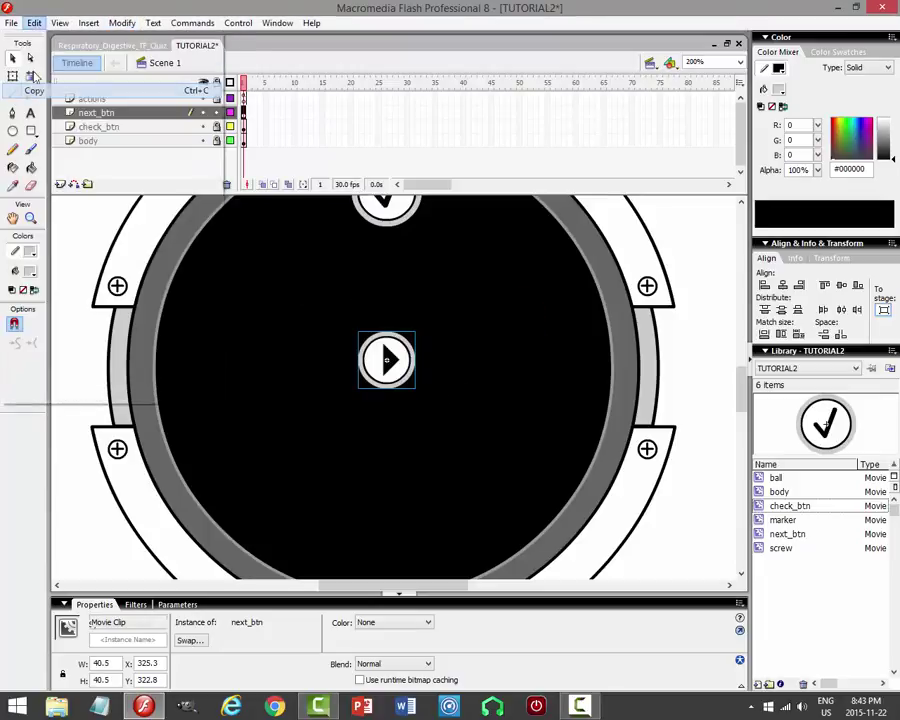
pyautogui.click(34, 23)
pyautogui.click(55, 111)
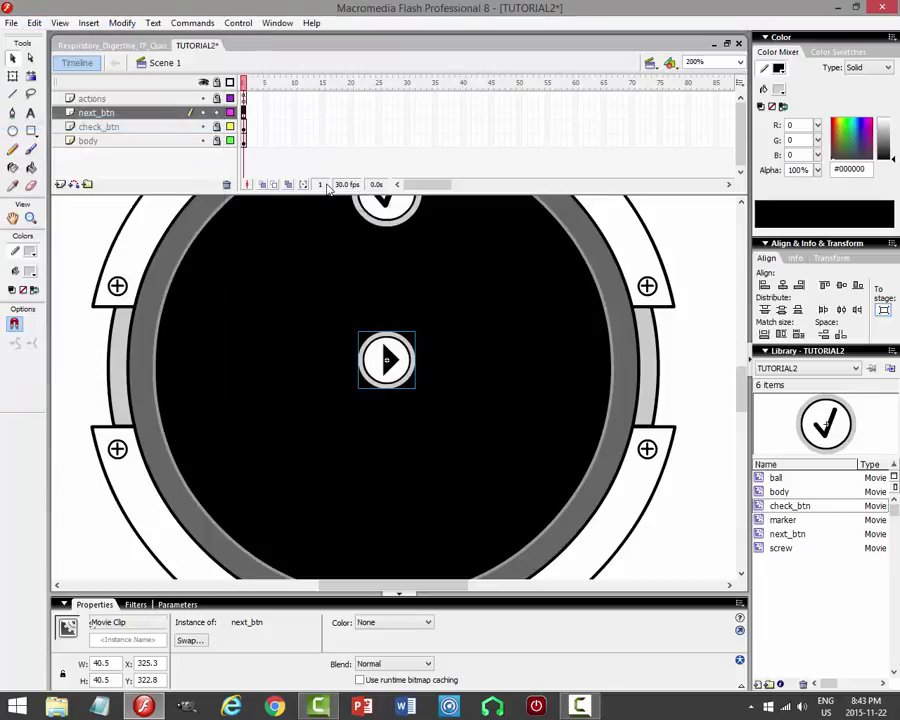
# Move the pasted arrow button horizontally to X 280.3 so it sits just left of the original.
pyautogui.press('Left')
pyautogui.press('Left')
pyautogui.press('Left')
pyautogui.press('Left')
pyautogui.press('Left')
pyautogui.press('Left')
pyautogui.press('Left')
pyautogui.press('Left')
pyautogui.press('Left')
pyautogui.press('Left')
pyautogui.press('Left')
pyautogui.press('Left')
pyautogui.press('Left')
pyautogui.press('Left')
pyautogui.press('Left')
pyautogui.press('Left')
pyautogui.press('Left')
pyautogui.press('Left')
pyautogui.press('Left')
pyautogui.press('Left')
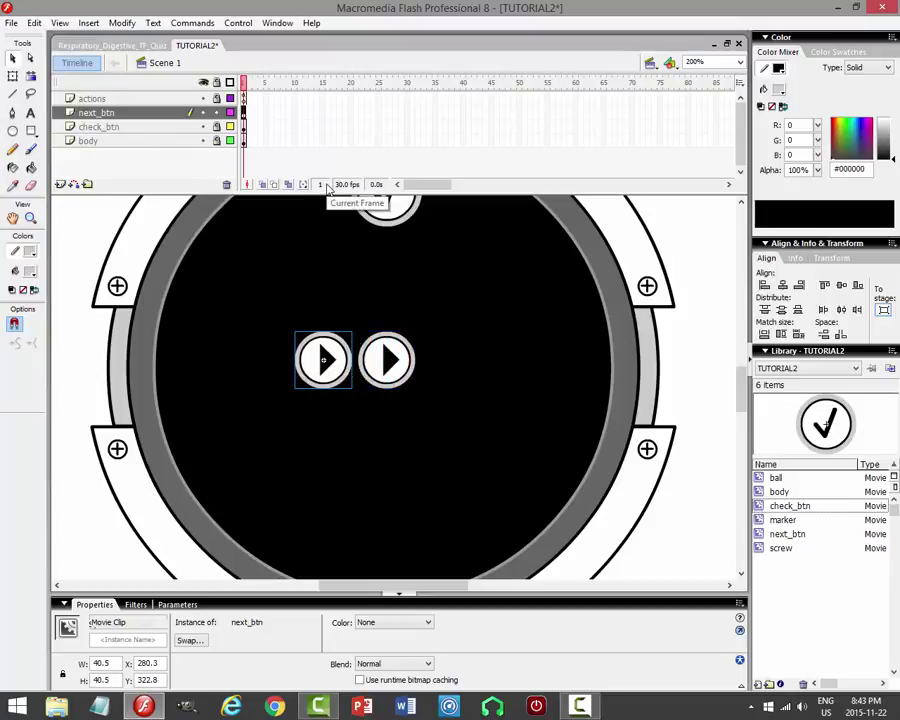
# Flip the duplicate arrow button horizontally so it points left, and deselect it.
pyautogui.click(121, 23)
pyautogui.moveTo(104, 199)
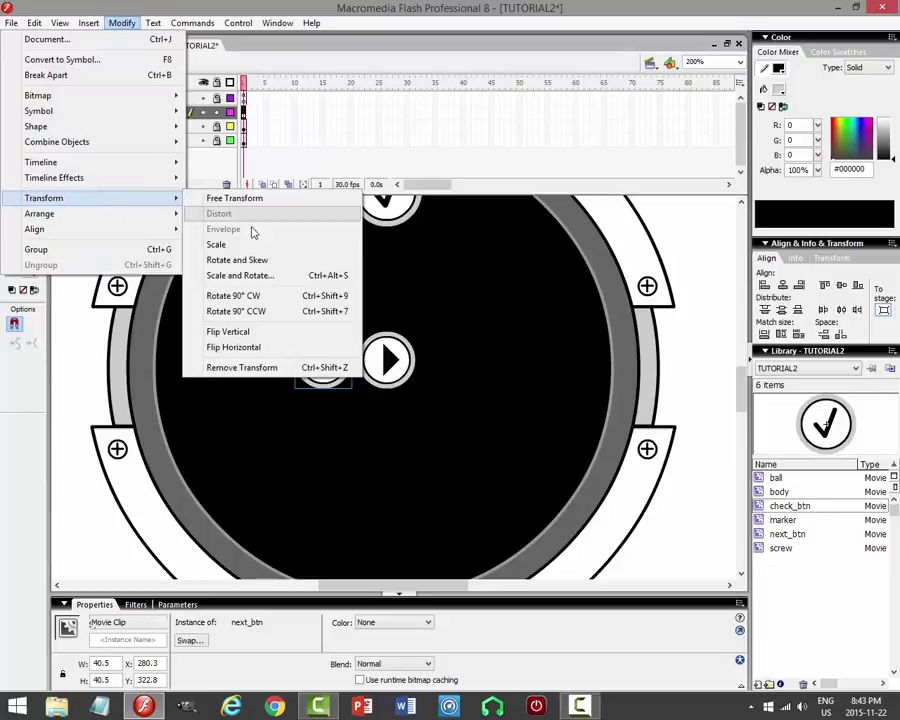
pyautogui.click(233, 347)
pyautogui.click(402, 392)
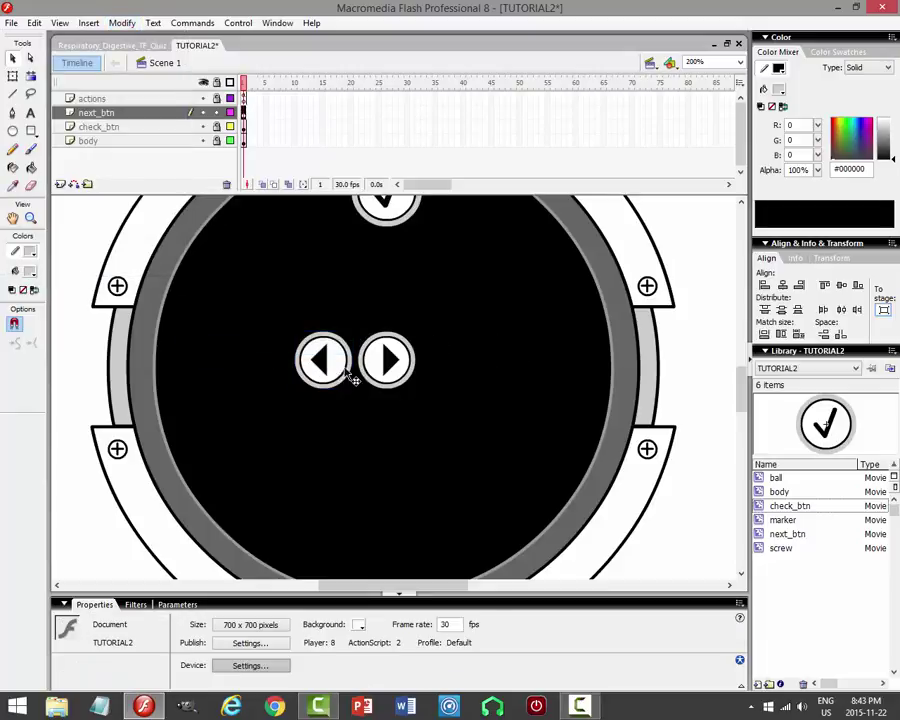
# Select both arrow buttons and move them together to the bottom of the black dial, at about X 299, Y 464.
pyautogui.click(350, 375)
pyautogui.keyDown('shift'); pyautogui.click(388, 362); pyautogui.keyUp('shift')
pyautogui.moveTo(391, 373); pyautogui.dragTo(428, 518)
pyautogui.scroll(-3, 500, 450)
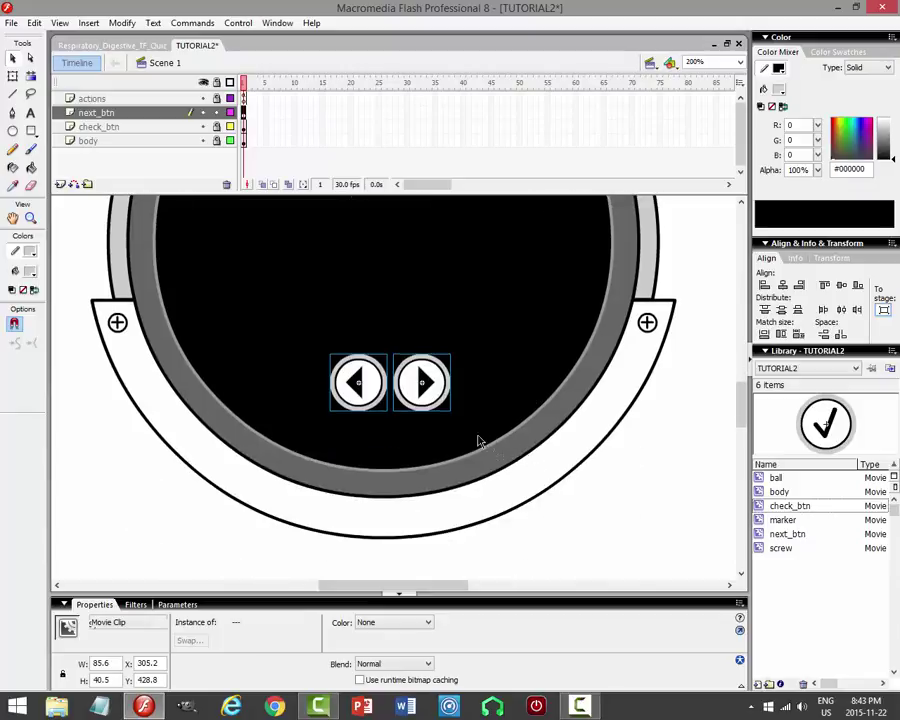
pyautogui.moveTo(428, 402); pyautogui.dragTo(411, 463)
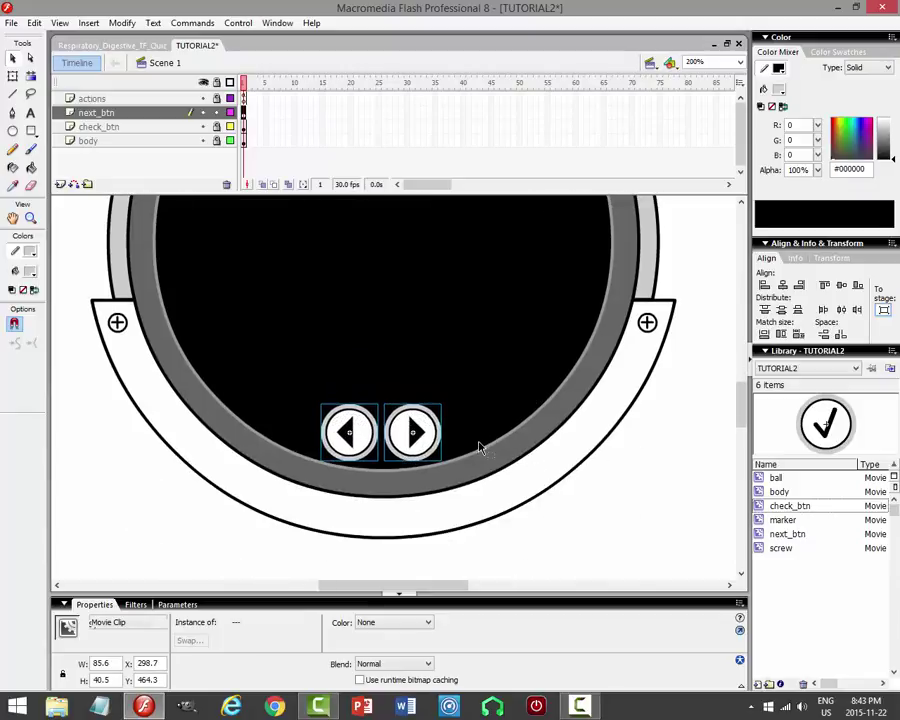
# Nudge both arrow buttons together to X 300.7, Y 454.8, centring them a little above the dial's lower edge, and deselect them.
pyautogui.press('Down')
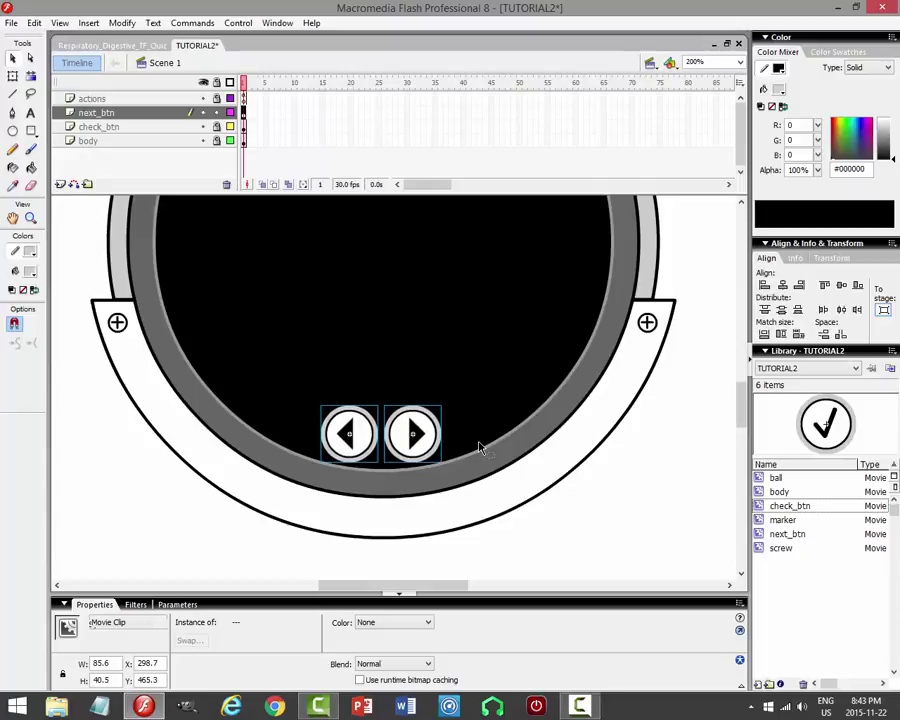
pyautogui.press('Up')
pyautogui.press('Right')
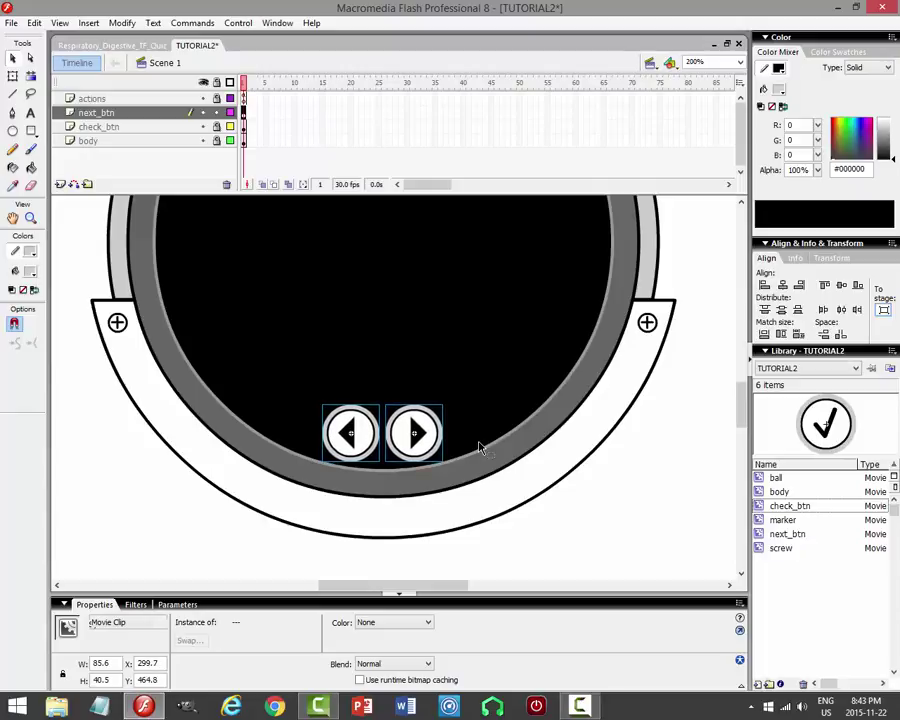
pyautogui.press('Right')
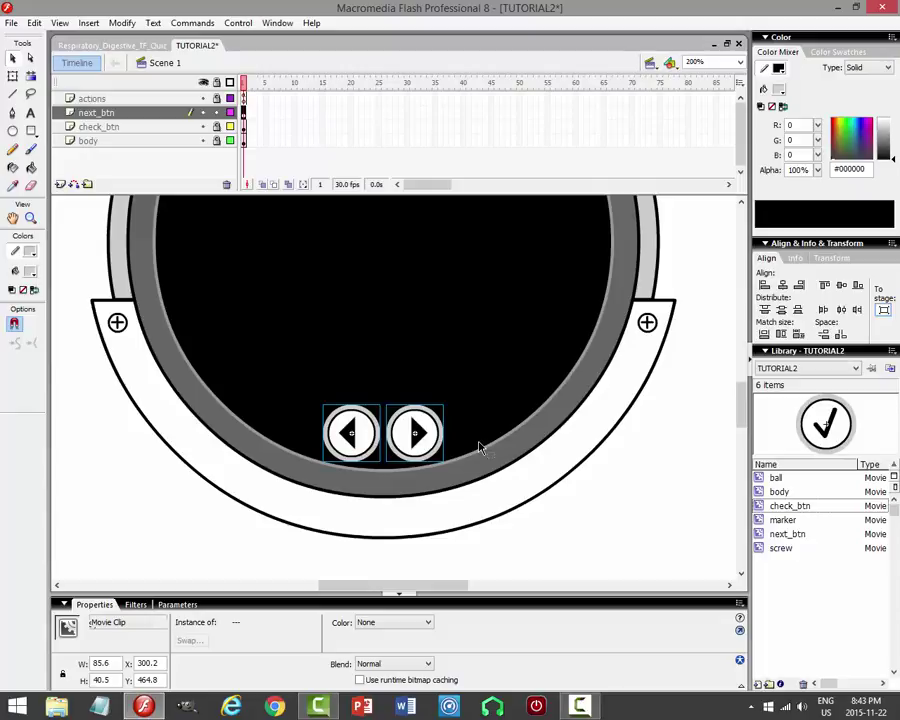
pyautogui.press('Right')
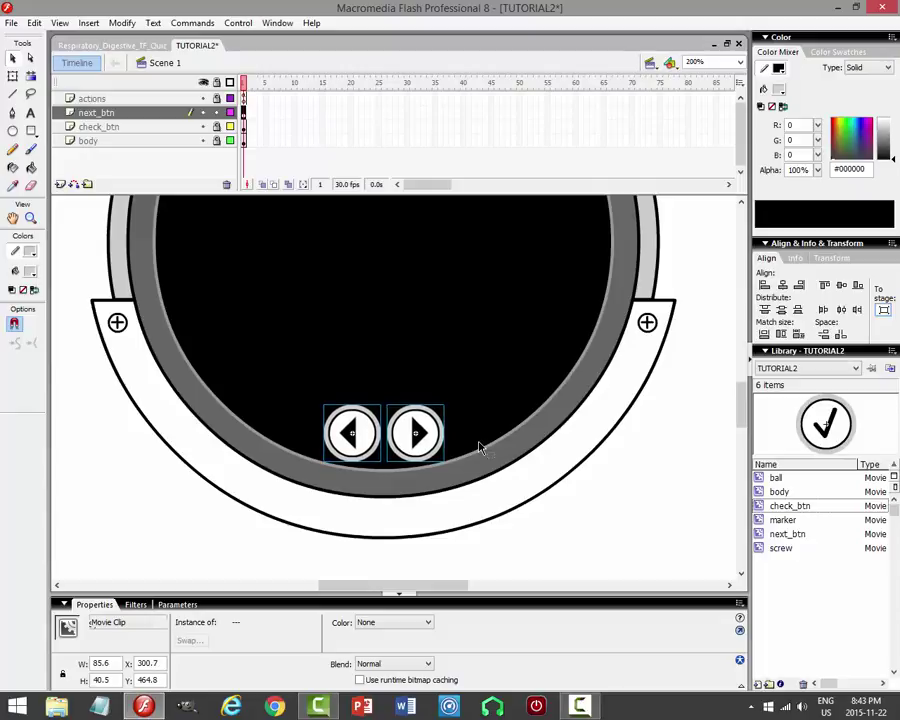
pyautogui.hotkey('shift', 'Up')
pyautogui.click(634, 505)
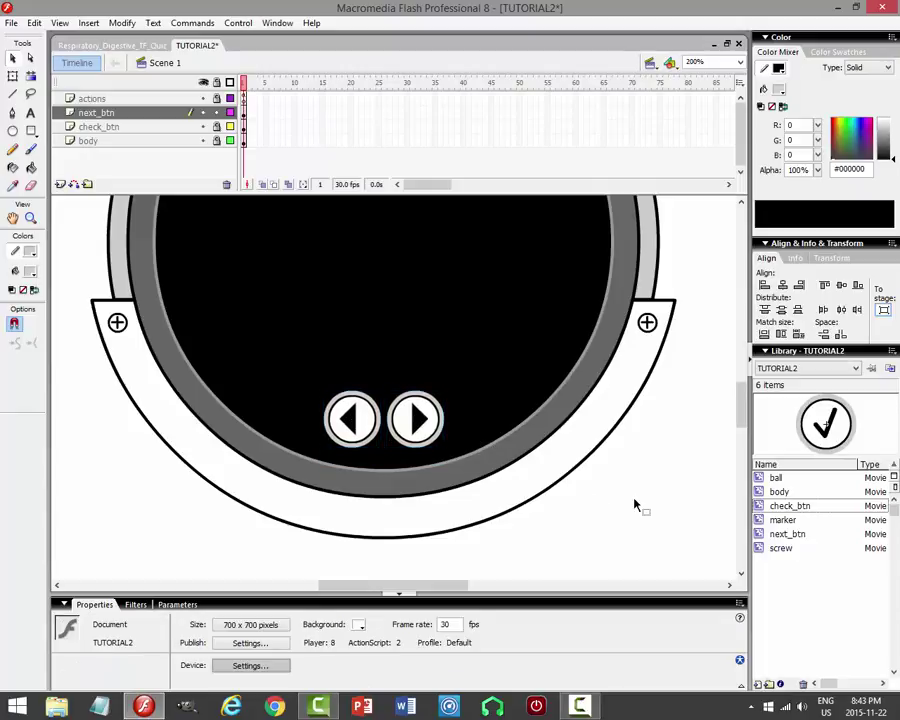
# Test the movie to check how the arrow buttons look and respond to the pointer, and close the preview.
pyautogui.hotkey('ctrl', 'shift', 'Return')
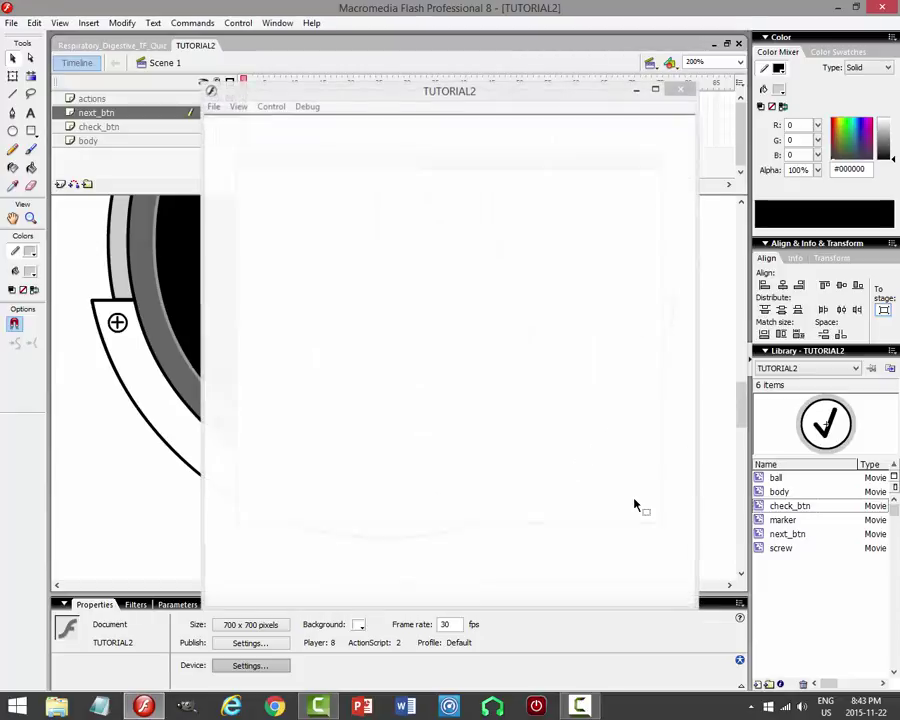
pyautogui.click(654, 159)
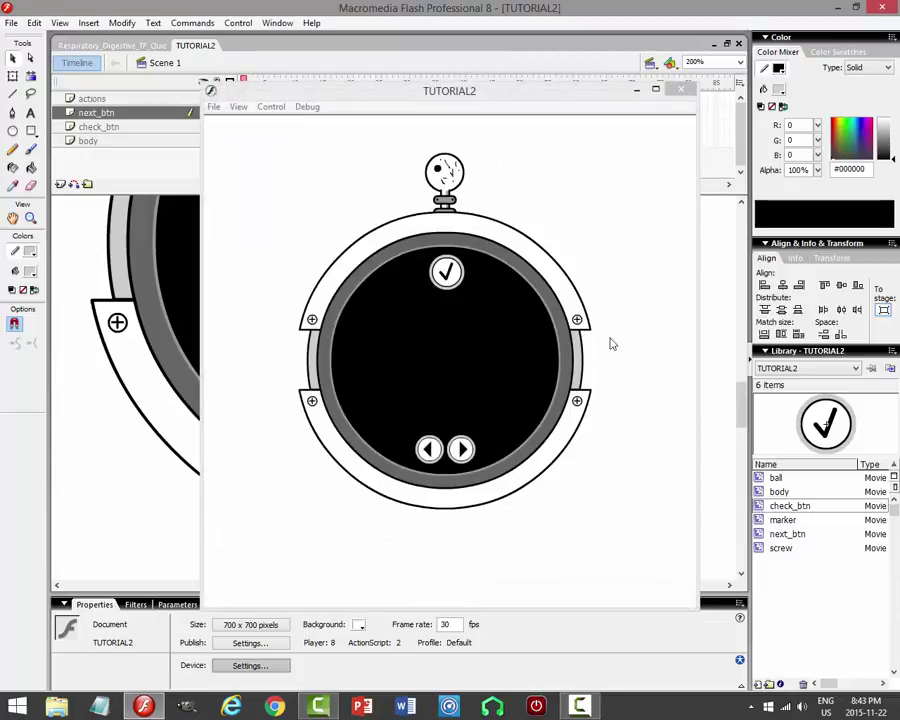
pyautogui.click(474, 452)
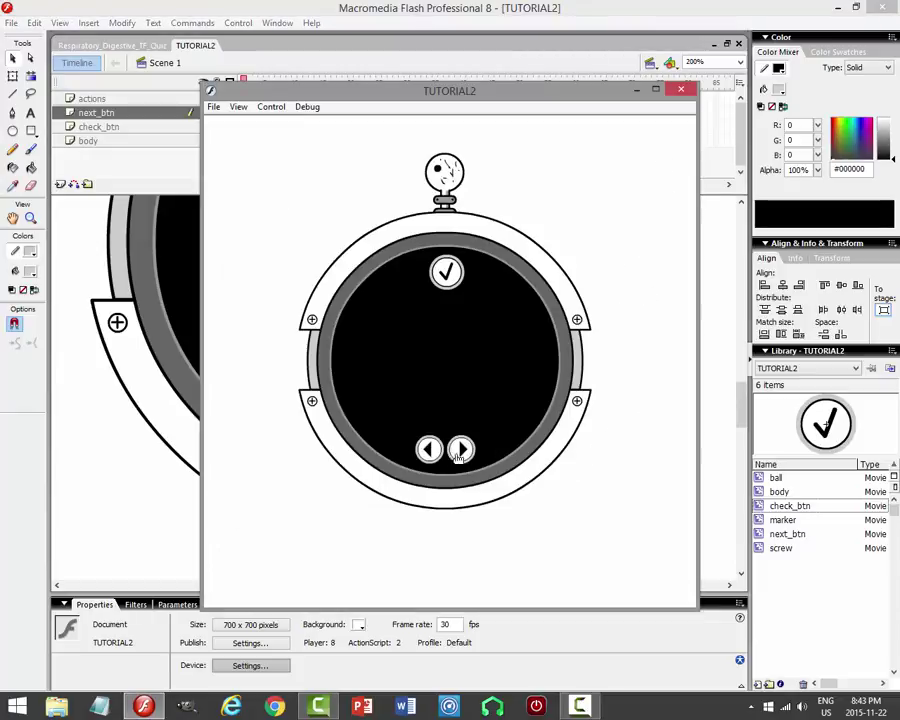
pyautogui.click(682, 89)
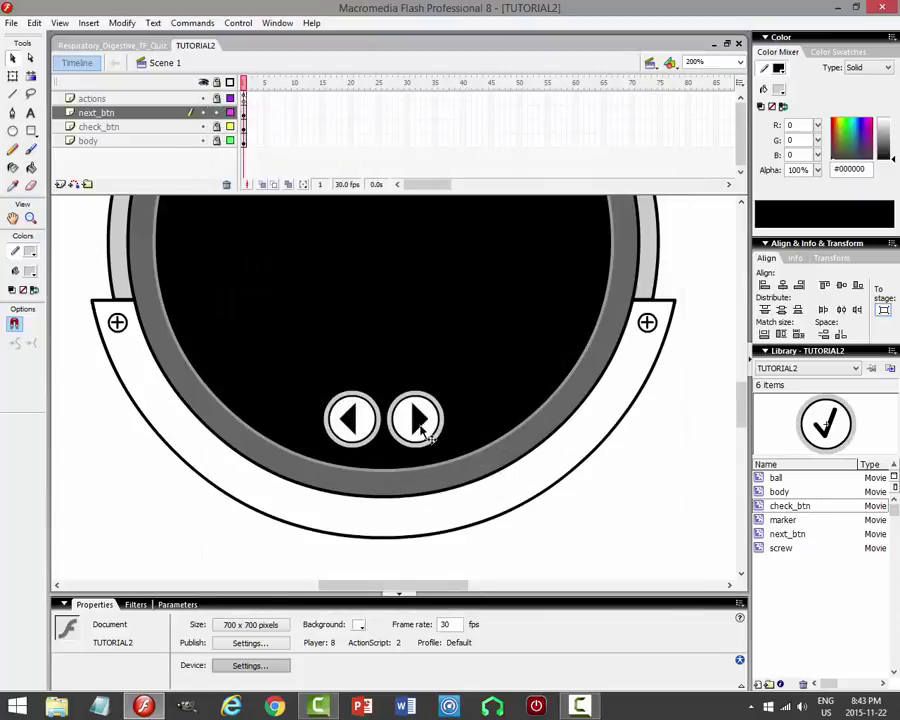
# Widen the gap between the arrow buttons by nudging the next arrow to X 350.8 and the previous arrow to X 295.7, and test the movie.
pyautogui.click(416, 420)
pyautogui.press('Right')
pyautogui.press('Right')
pyautogui.press('Right')
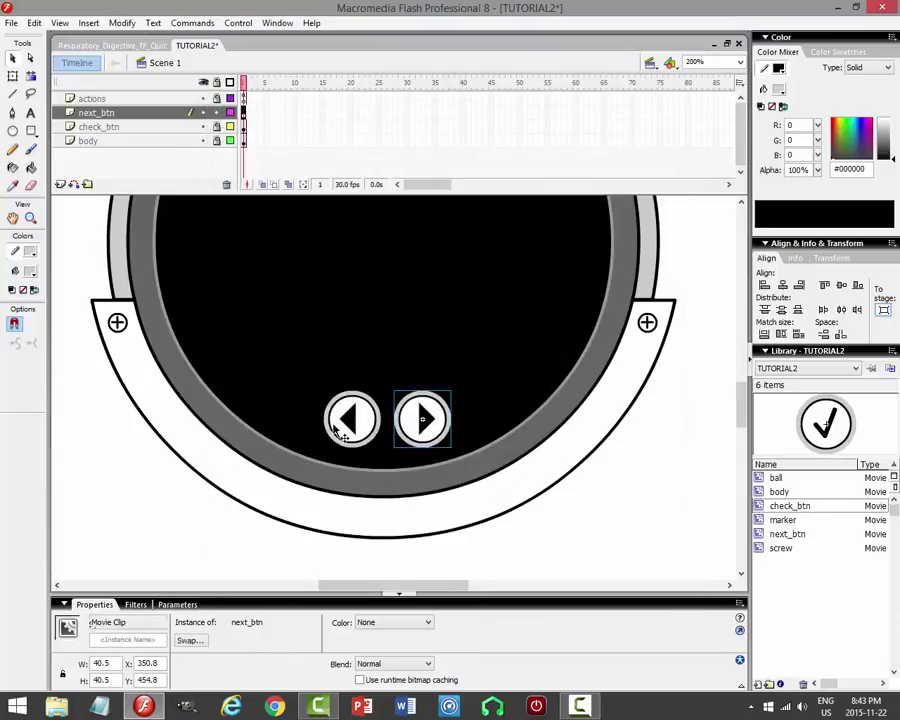
pyautogui.click(351, 418)
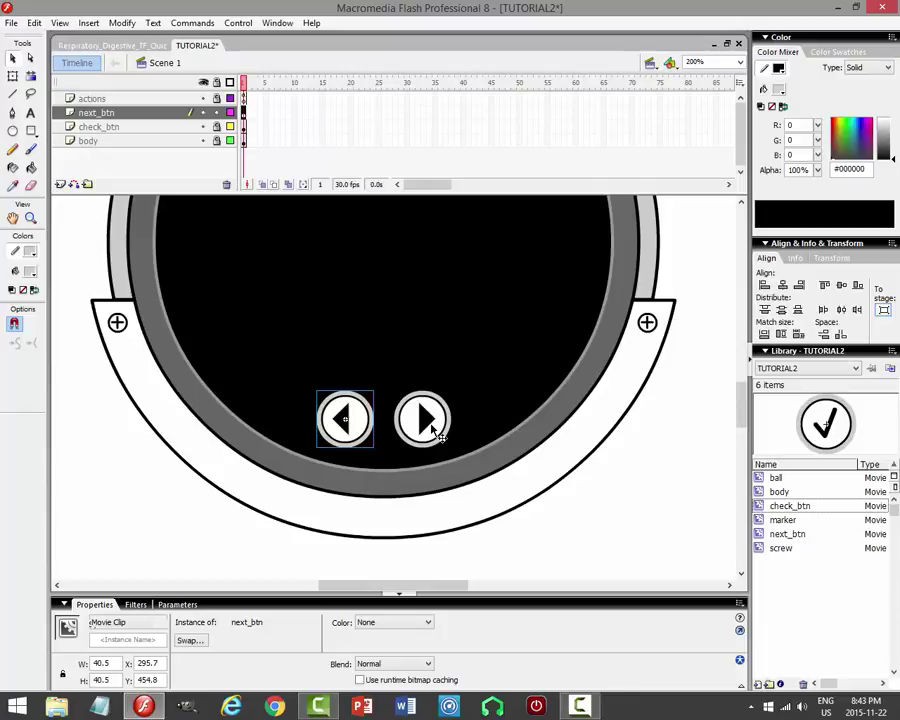
pyautogui.hotkey('ctrl', 'Return')
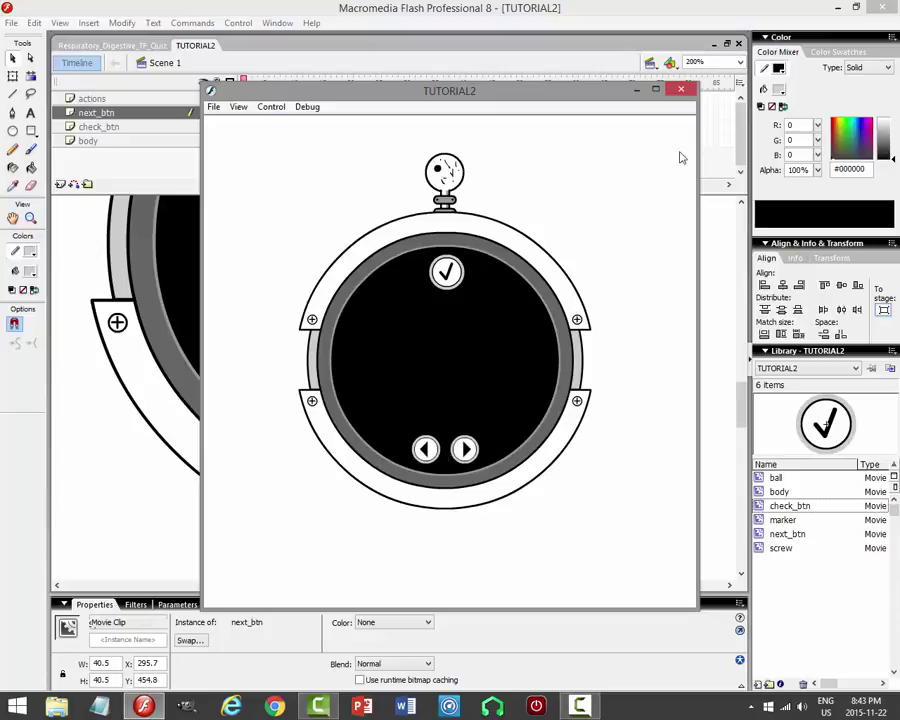
pyautogui.click(686, 92)
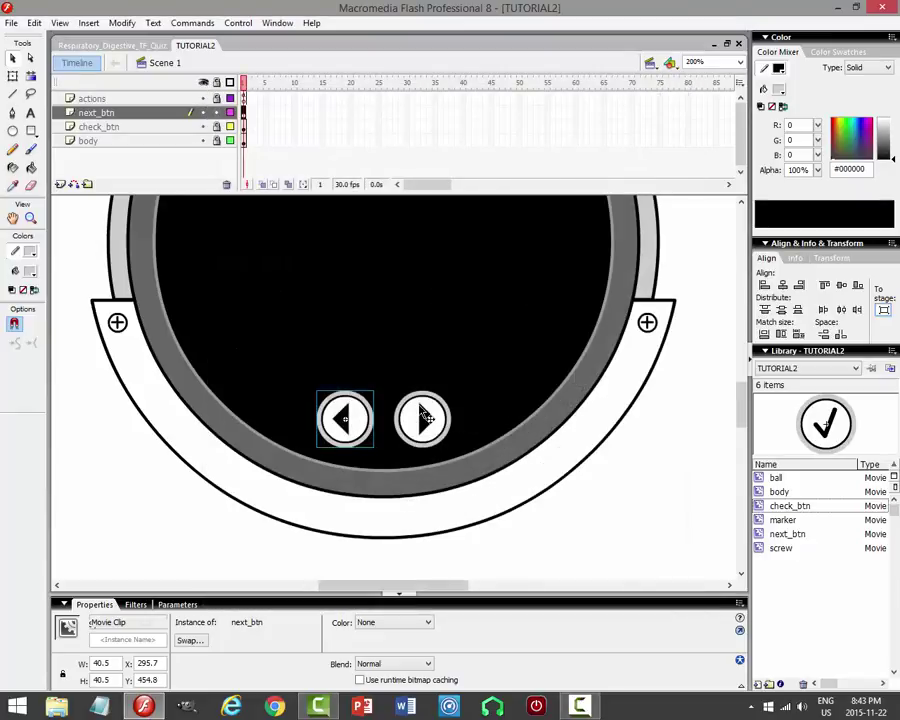
# Open the next_btn symbol for editing in place and set the circle outline's stroke colour in frame 1 to #666666.
pyautogui.click(423, 415)
pyautogui.doubleClick(423, 415)
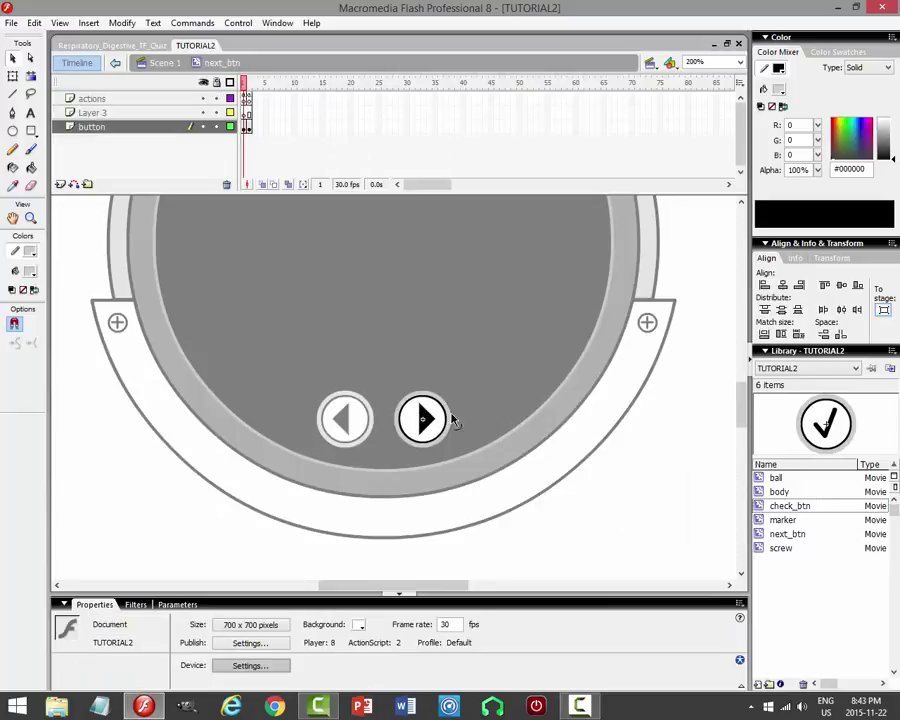
pyautogui.click(453, 420)
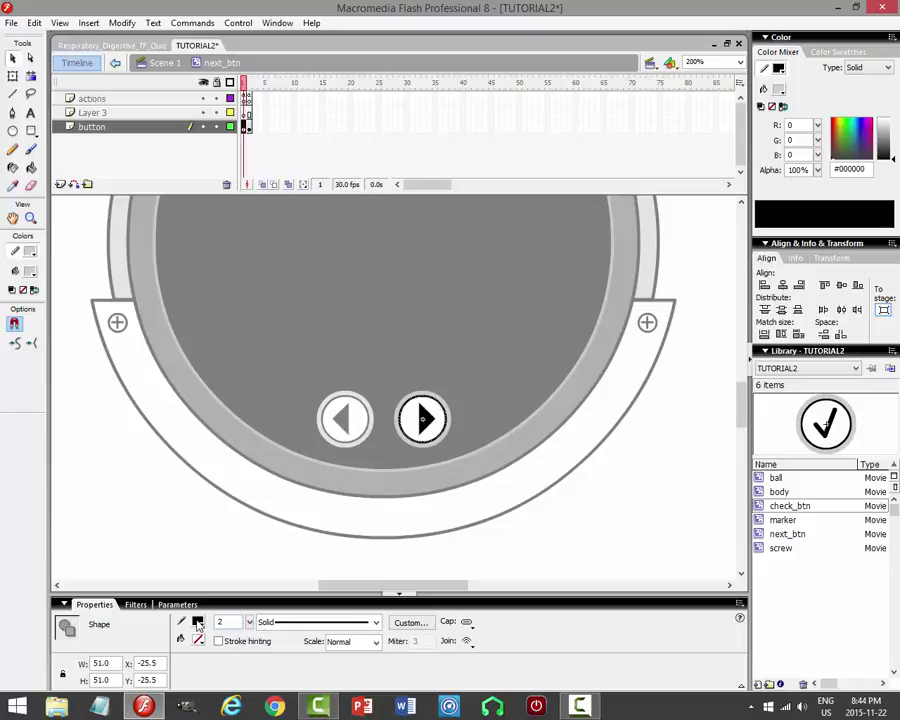
pyautogui.click(198, 621)
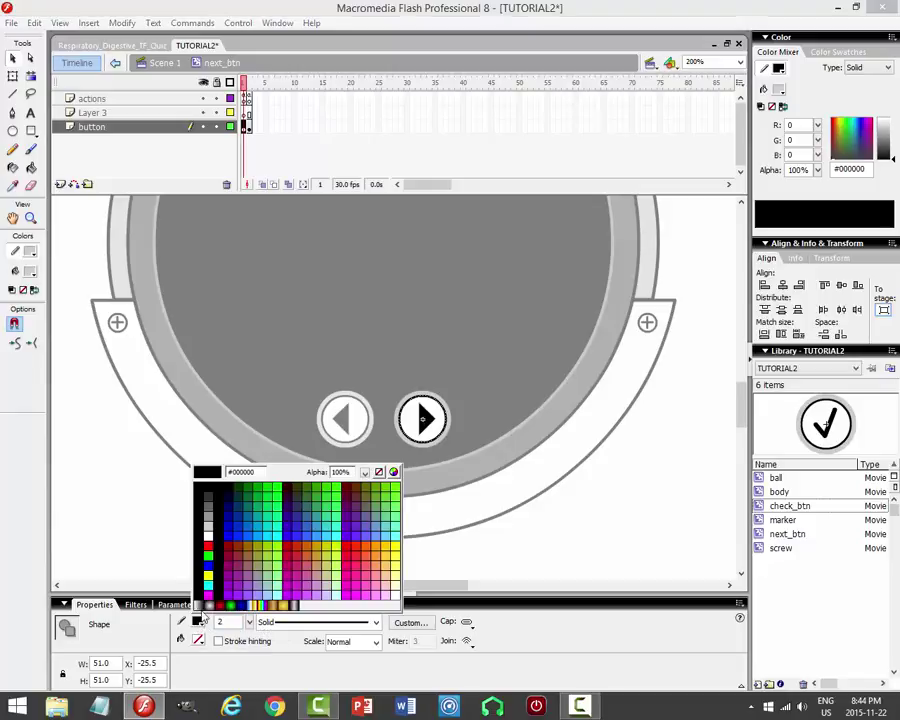
pyautogui.click(211, 505)
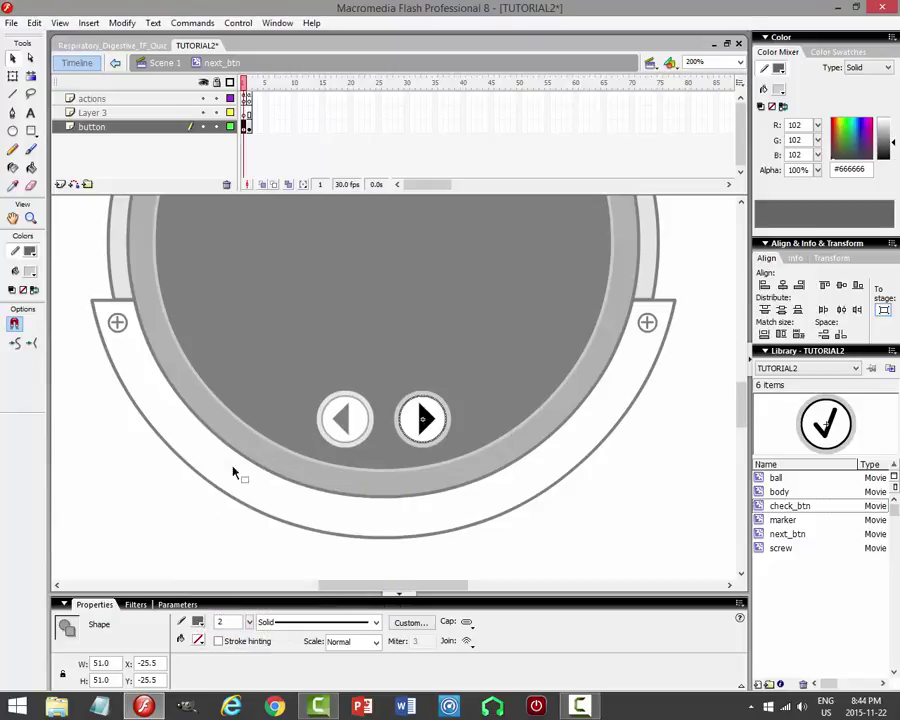
# Set the circle outline's stroke colour in frame 2 of next_btn's button layer to #666666 and test the movie.
pyautogui.click(248, 127)
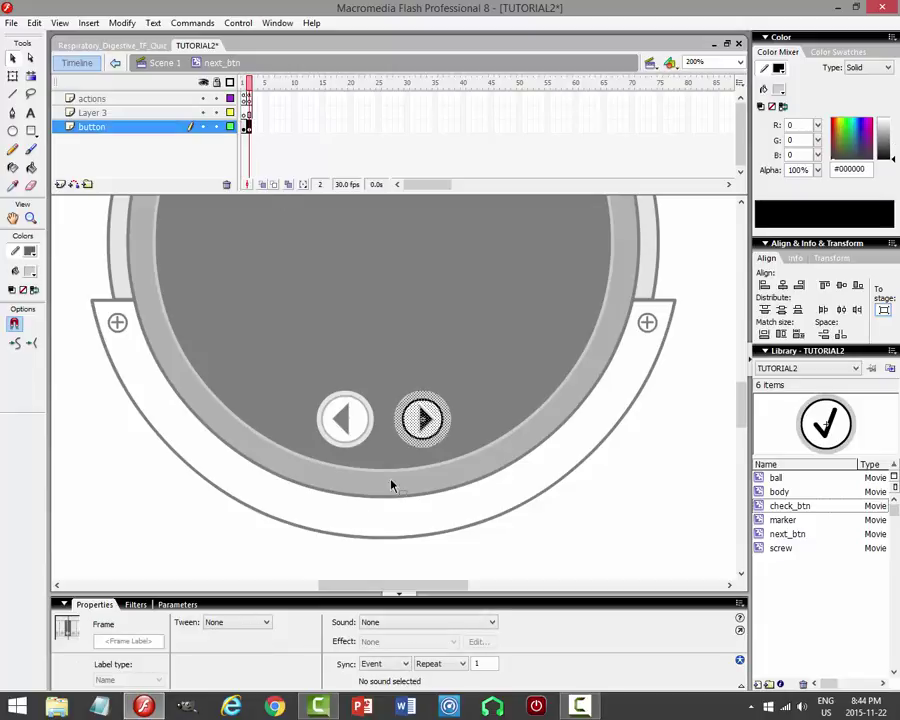
pyautogui.click(414, 422)
pyautogui.click(437, 453)
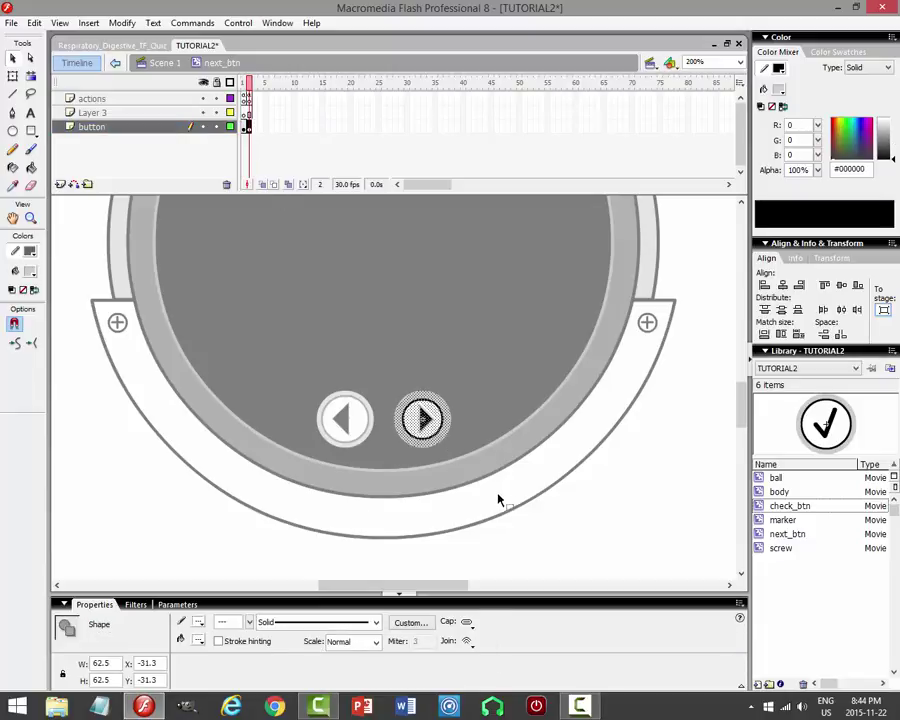
pyautogui.click(430, 442)
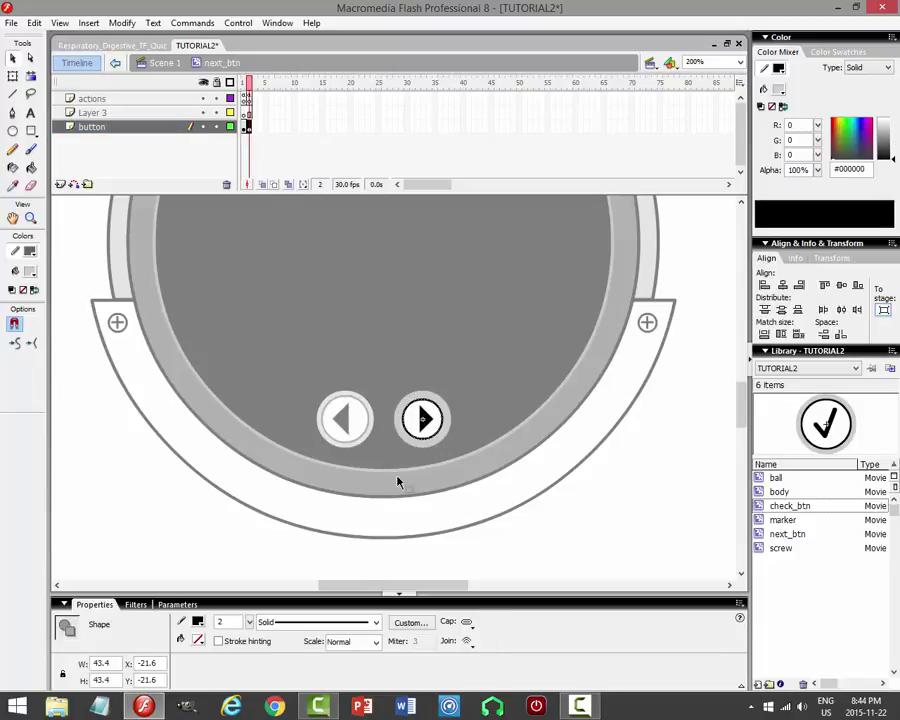
pyautogui.click(198, 622)
pyautogui.click(211, 513)
pyautogui.click(198, 622)
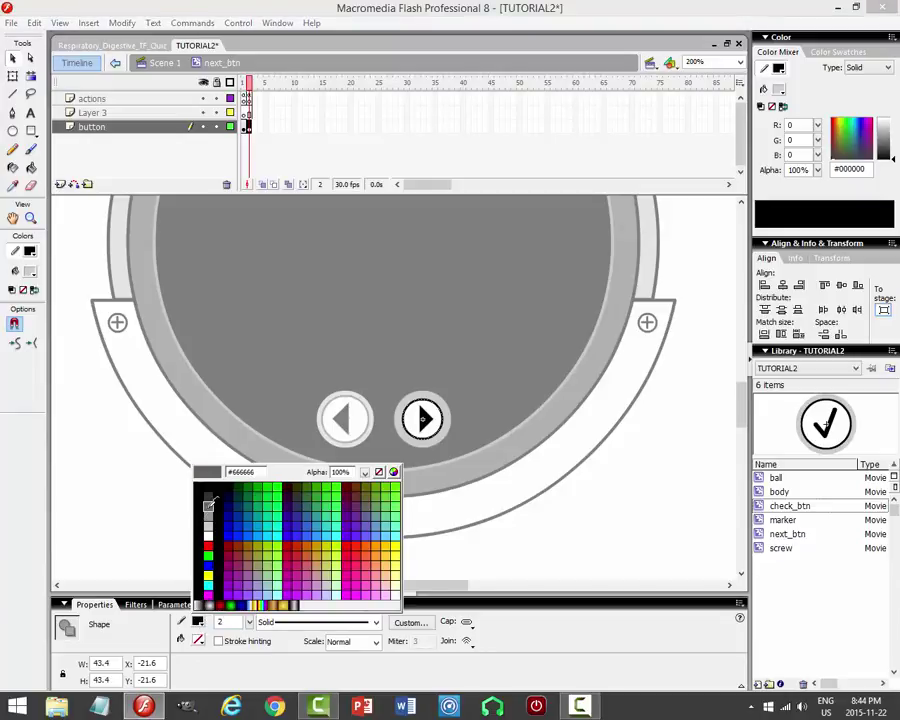
pyautogui.click(209, 503)
pyautogui.click(570, 500)
pyautogui.hotkey('ctrl', 'Return')
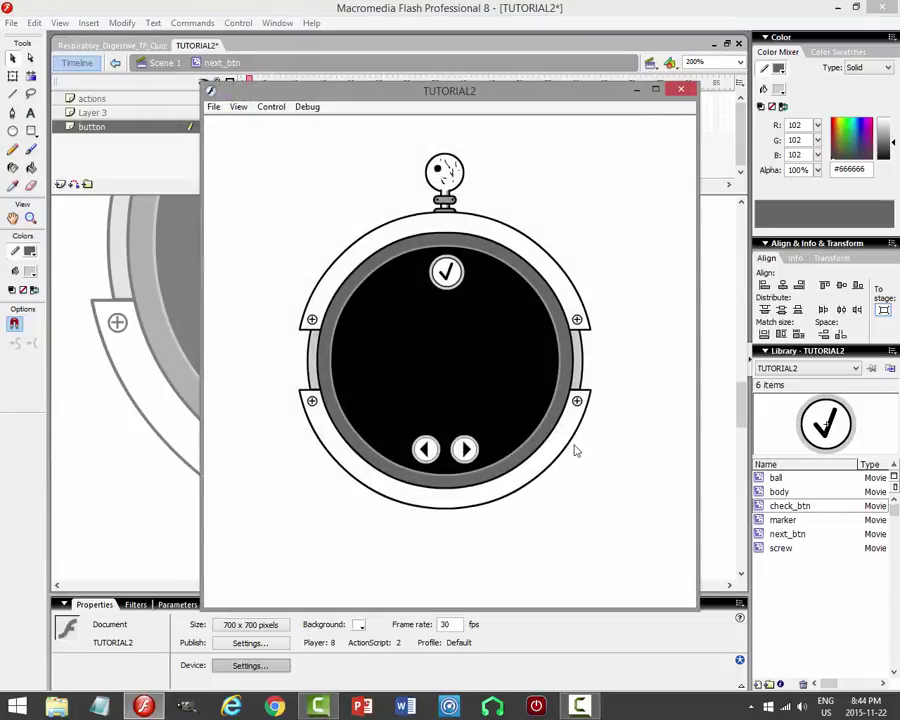
pyautogui.click(681, 89)
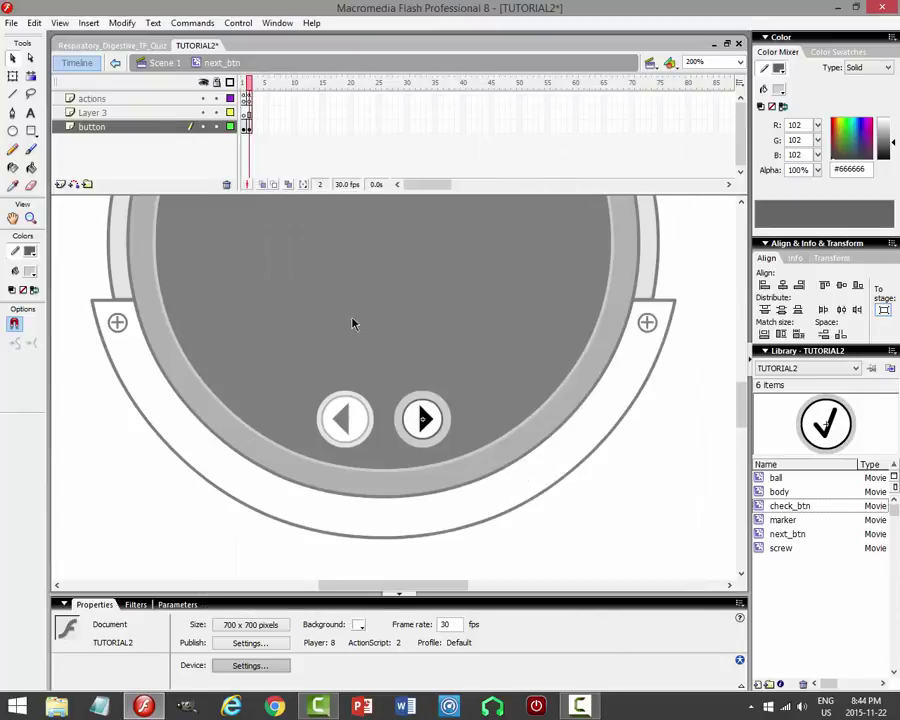
# Return to Scene 1, locking the next_btn layer and unlocking the check_btn layer.
pyautogui.click(160, 62)
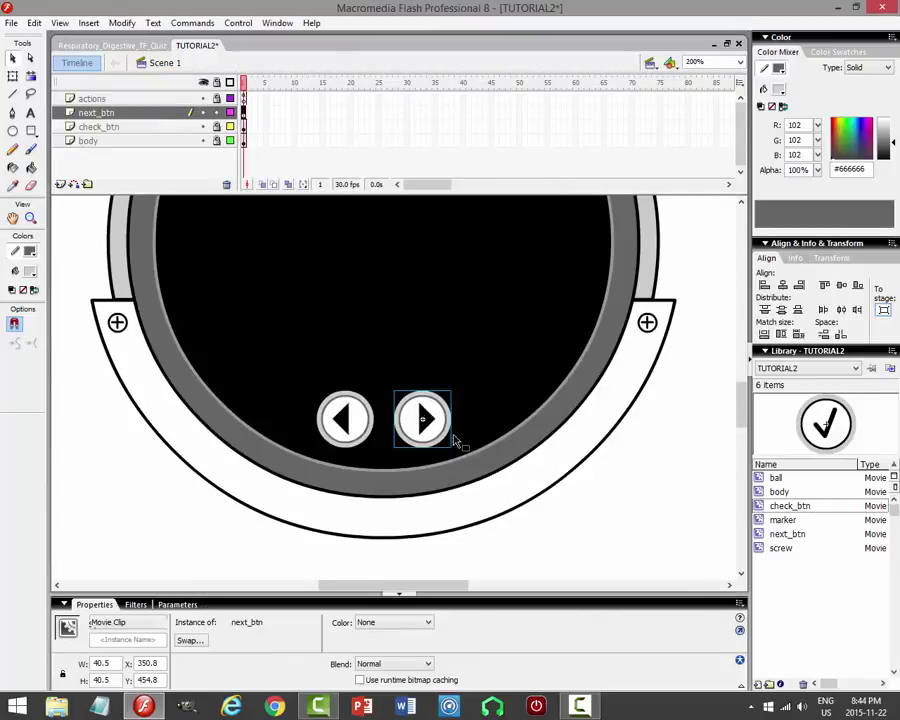
pyautogui.click(646, 483)
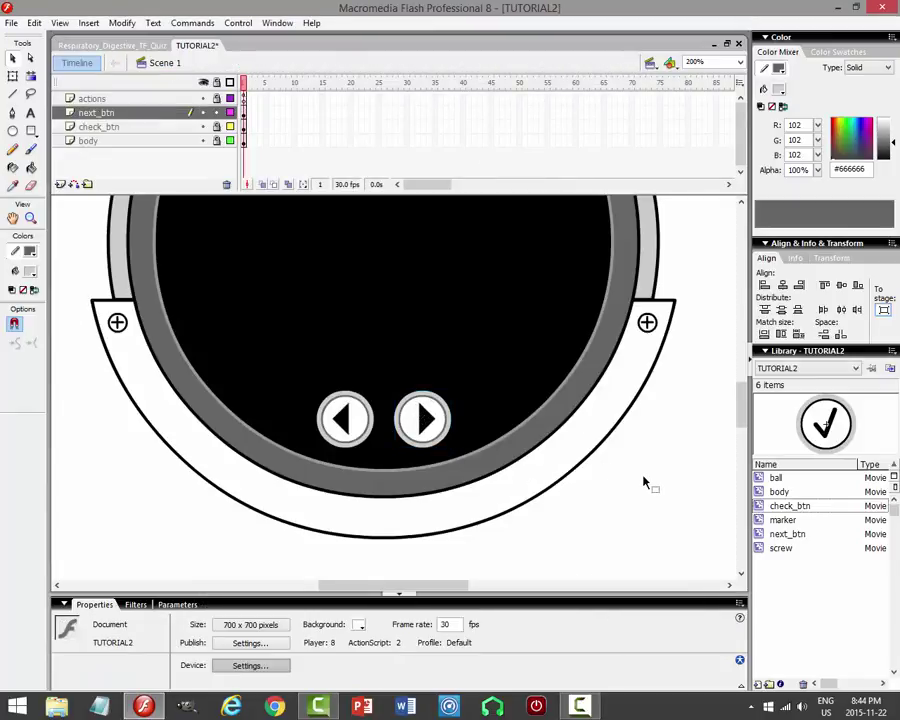
pyautogui.click(216, 114)
pyautogui.click(216, 114)
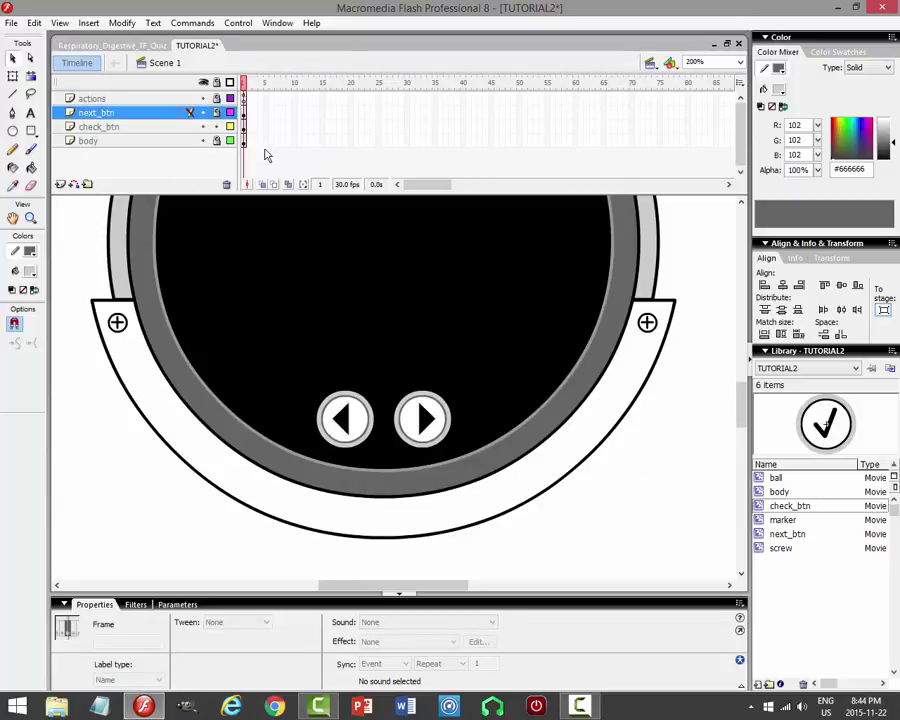
pyautogui.click(686, 371)
# Open the check mark button for editing in place and set its circle outline in frame 1 to #666666.
pyautogui.scroll(5, 680, 372)
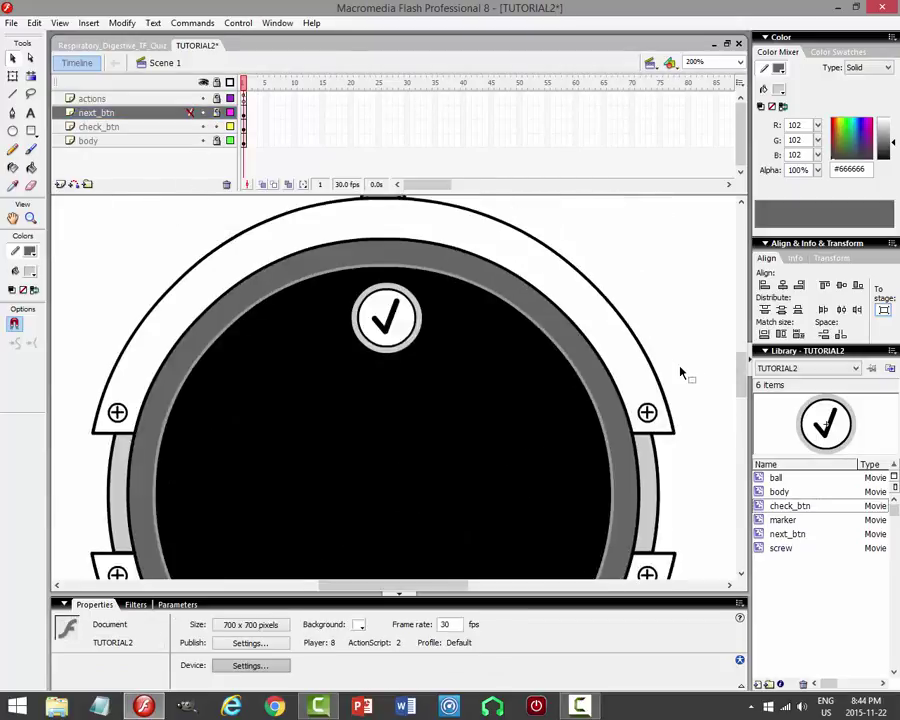
pyautogui.click(417, 337)
pyautogui.doubleClick(416, 313)
pyautogui.click(410, 308)
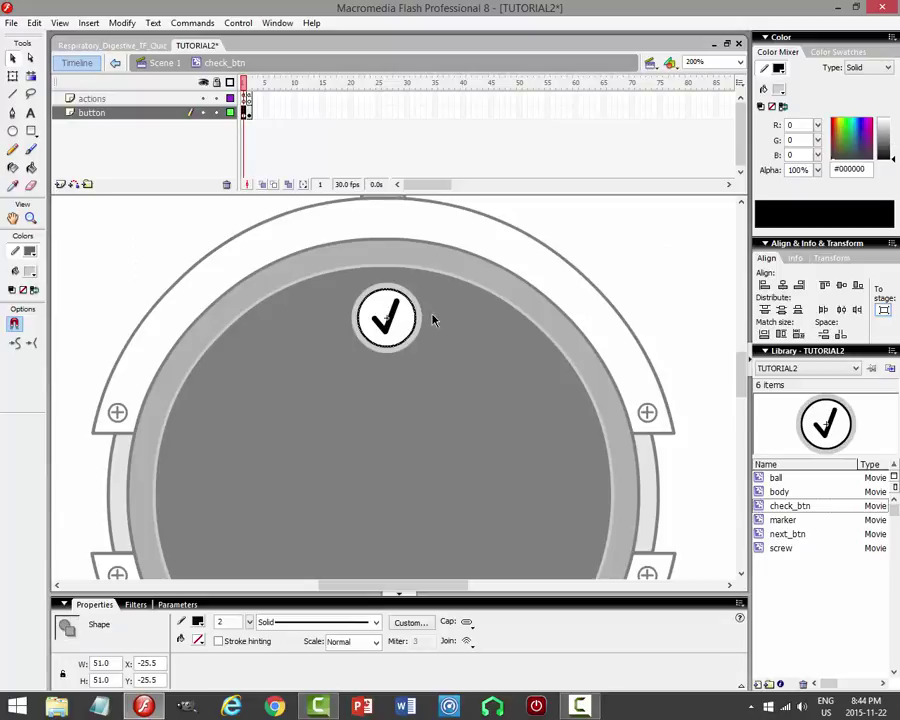
pyautogui.click(197, 621)
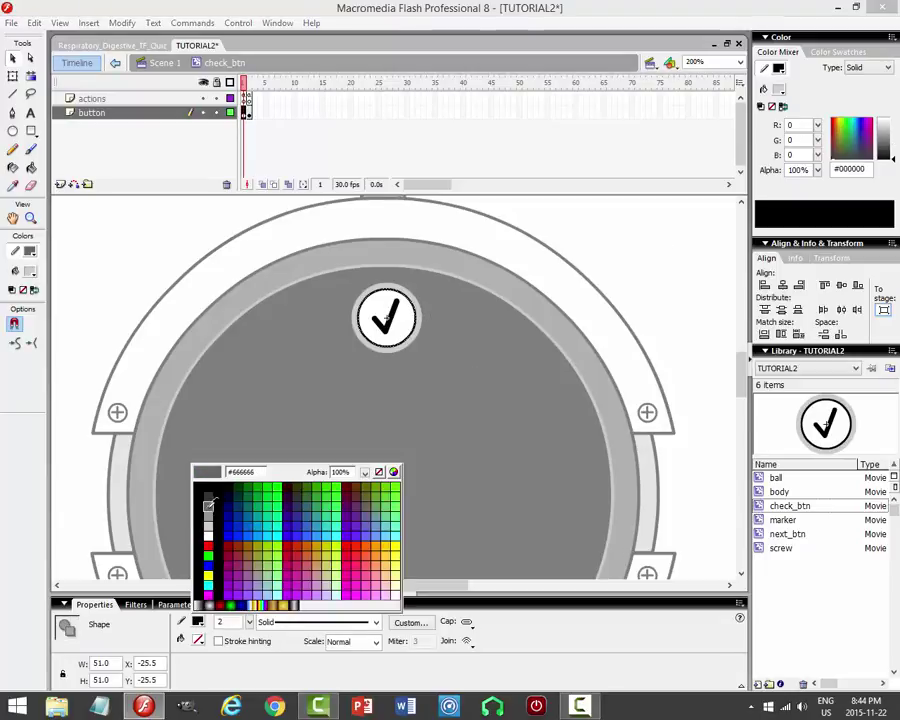
pyautogui.click(208, 504)
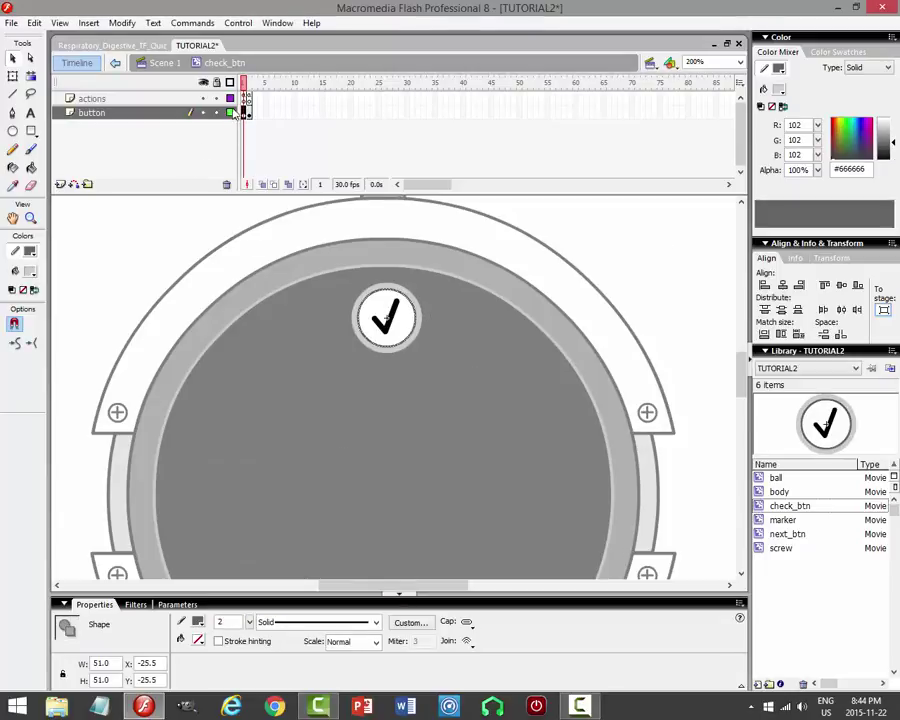
# Set the circle outline in frame 2 of check_btn's button layer to #666666 and save the document.
pyautogui.press('F6')
pyautogui.click(442, 299)
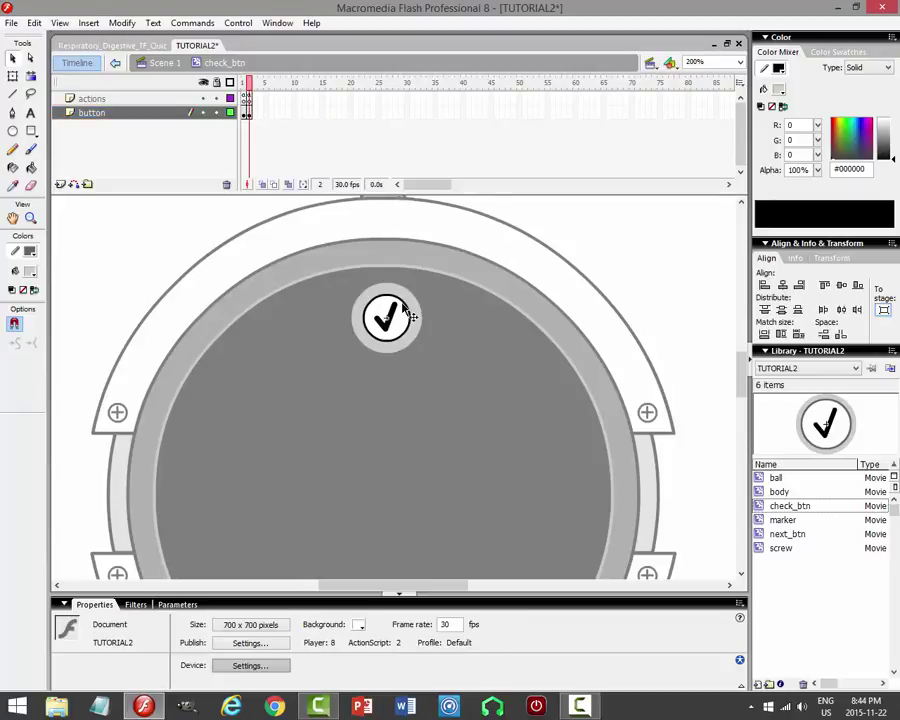
pyautogui.click(405, 318)
pyautogui.click(198, 622)
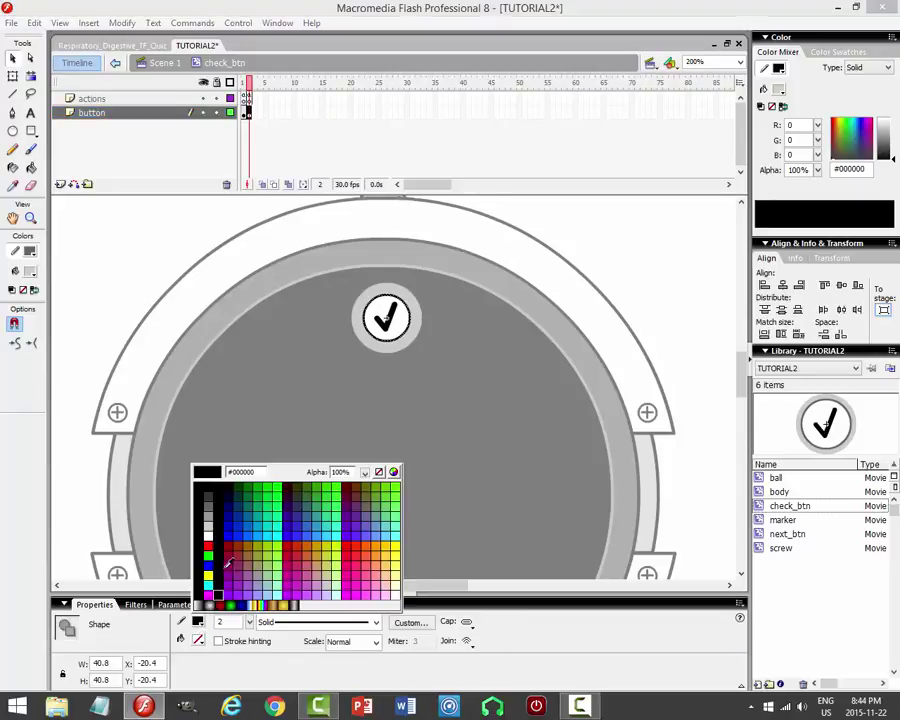
pyautogui.click(207, 500)
pyautogui.click(671, 266)
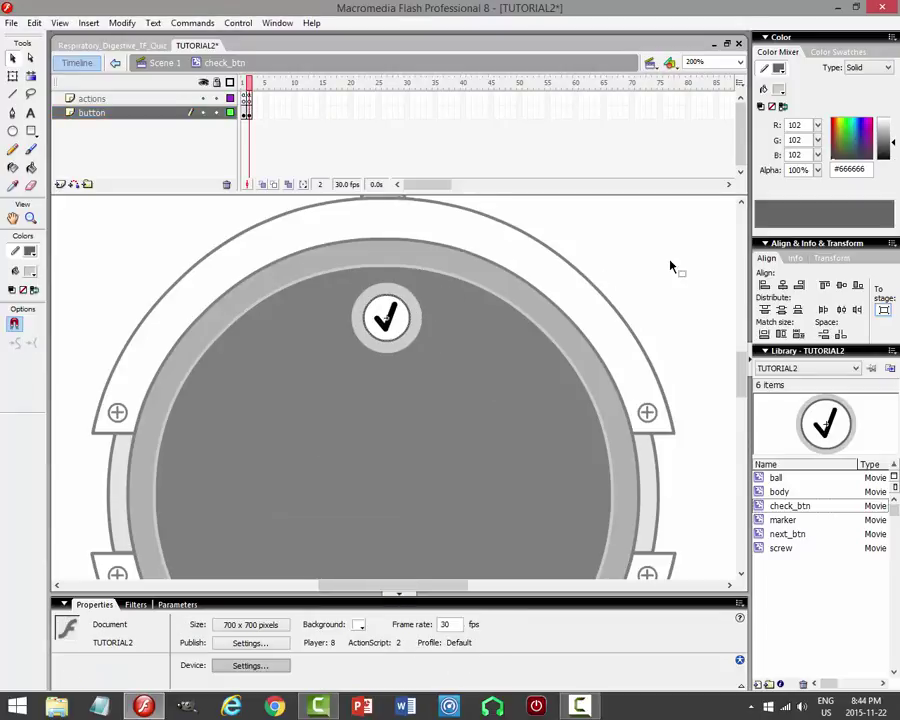
pyautogui.hotkey('ctrl', 's')
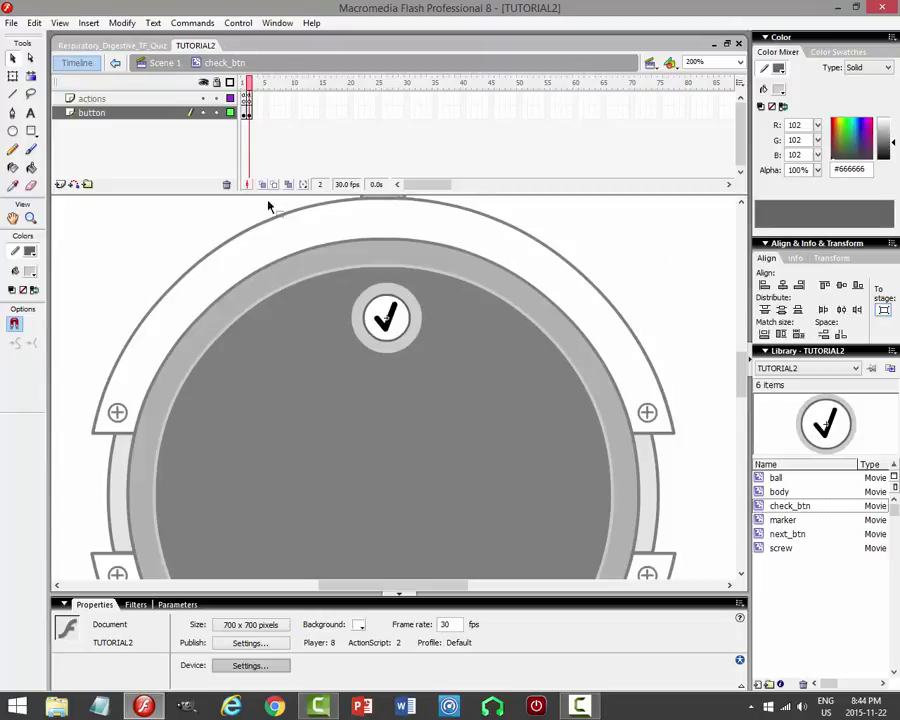
# Test the movie to check the recoloured buttons, close the preview and return to Scene 1.
pyautogui.click(238, 22)
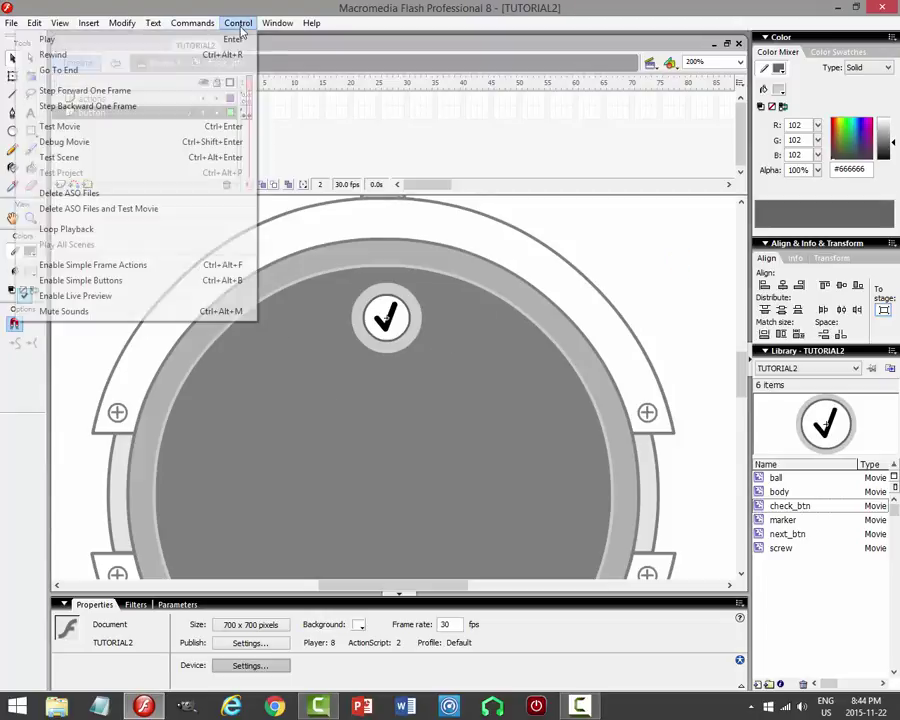
pyautogui.click(165, 126)
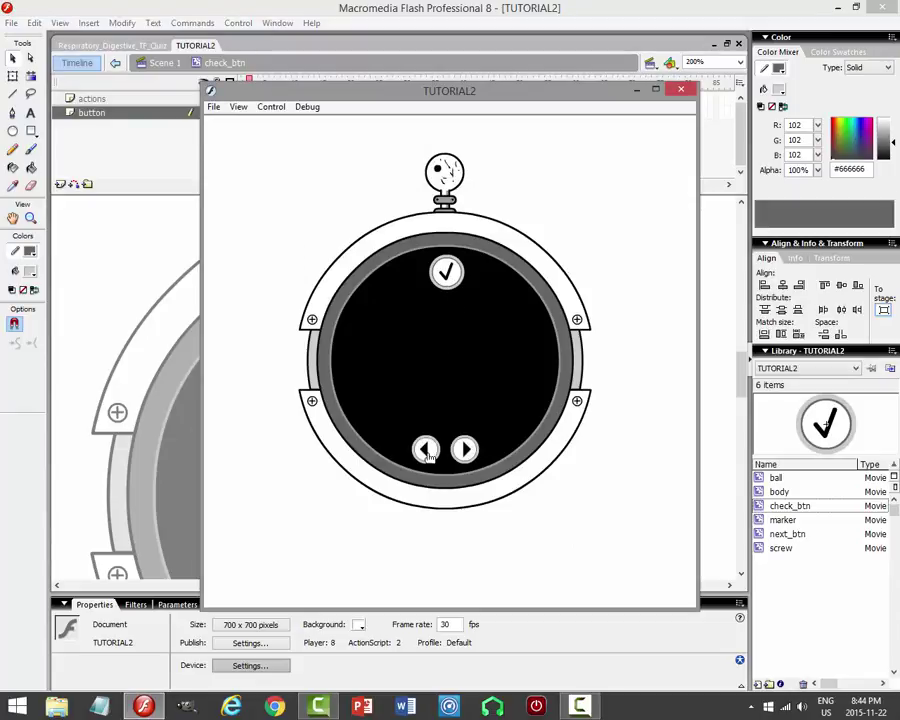
pyautogui.click(681, 89)
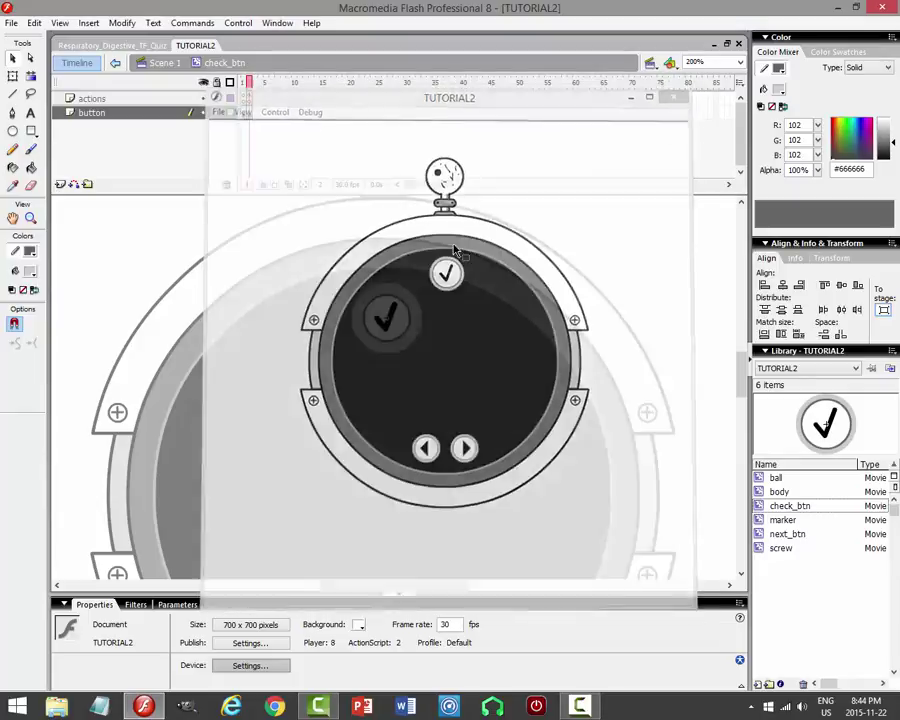
pyautogui.click(115, 62)
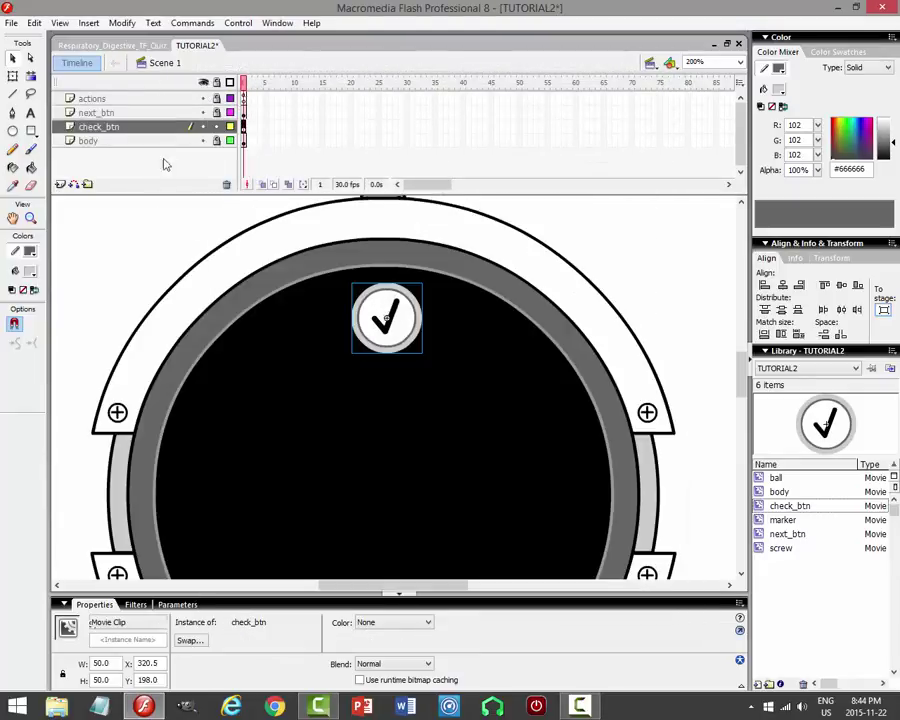
# Lock the check_btn layer and set the document background to grey #999999.
pyautogui.click(217, 128)
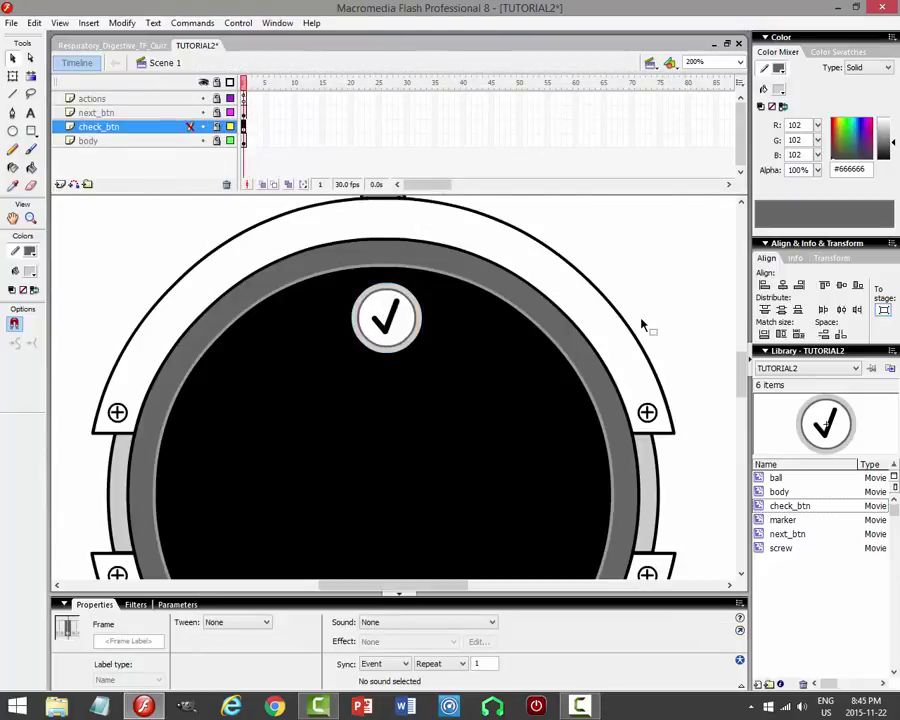
pyautogui.click(741, 62)
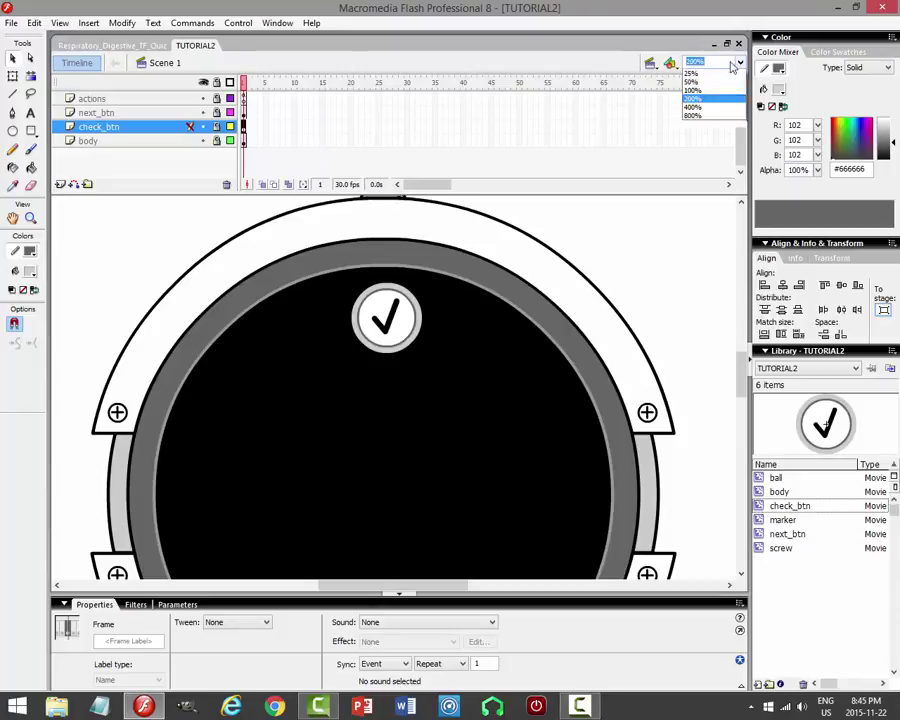
pyautogui.click(702, 84)
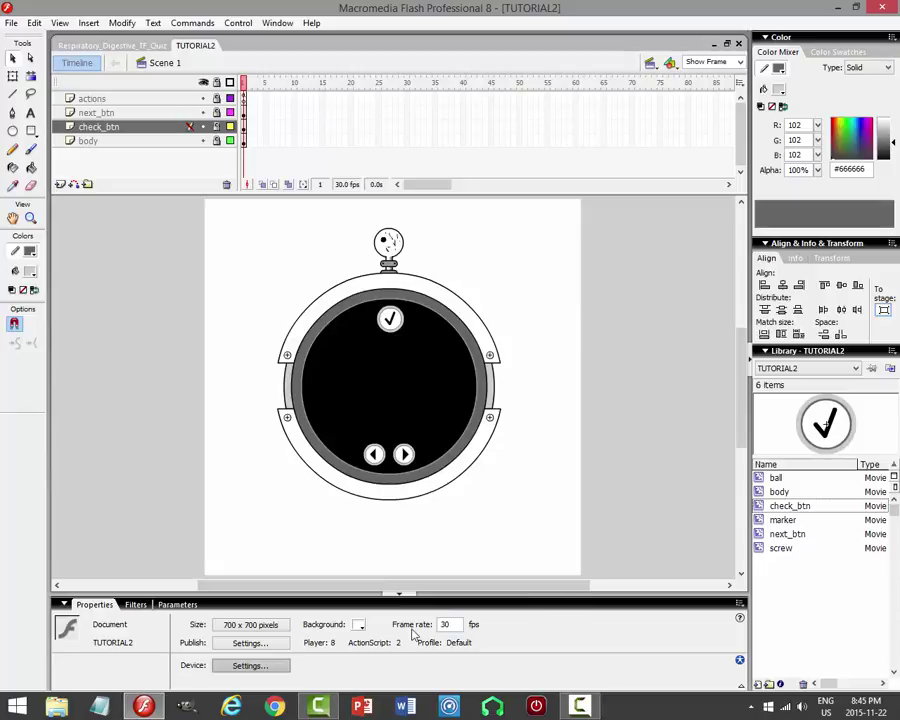
pyautogui.click(358, 625)
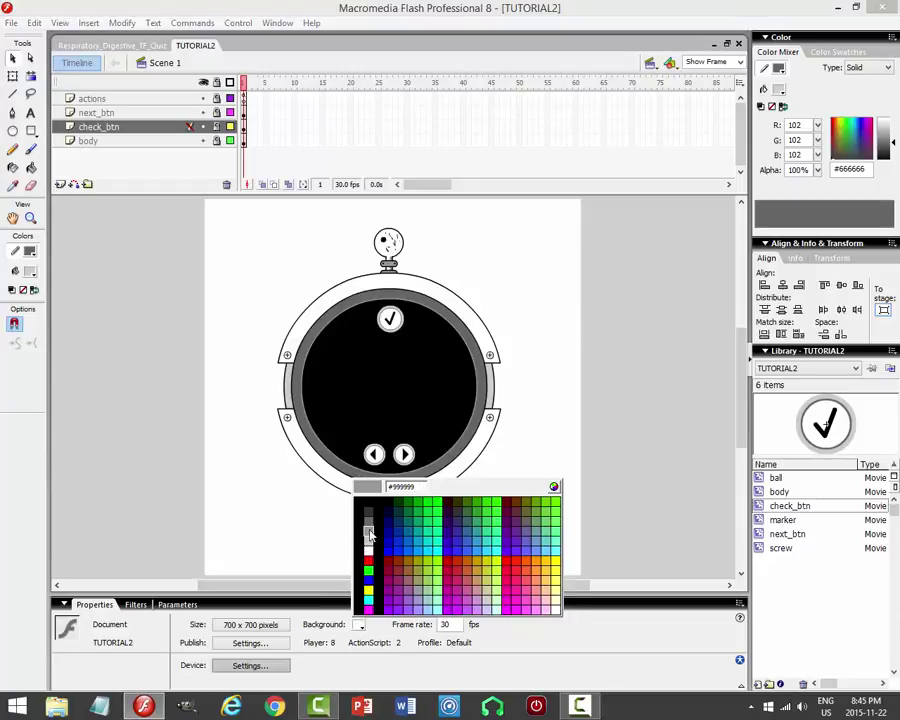
pyautogui.click(367, 528)
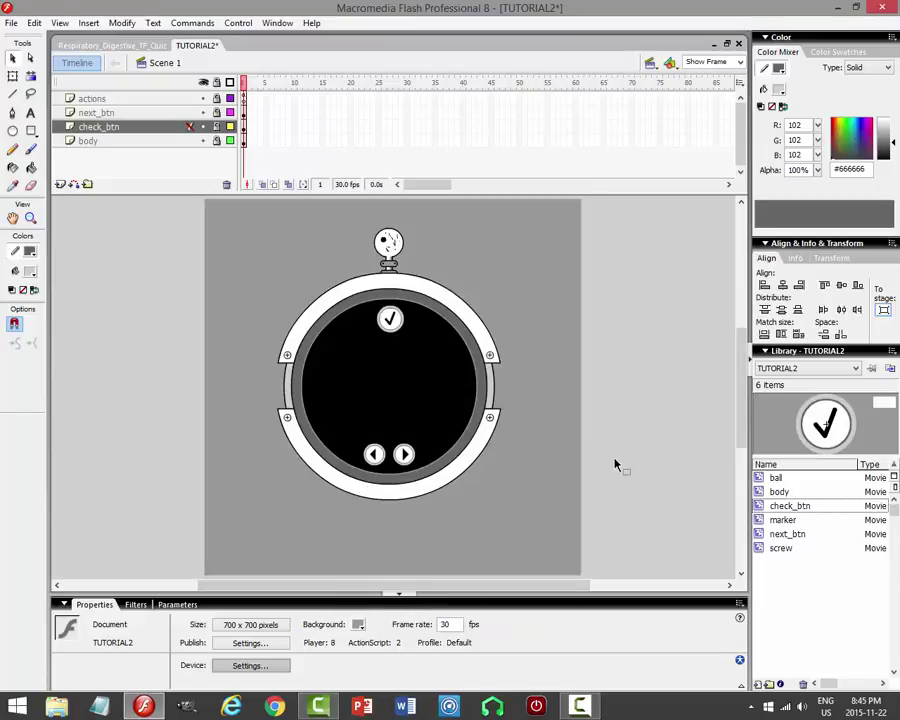
# Open the body movie clip for editing and add a new layer beneath the ball layer.
pyautogui.doubleClick(404, 296)
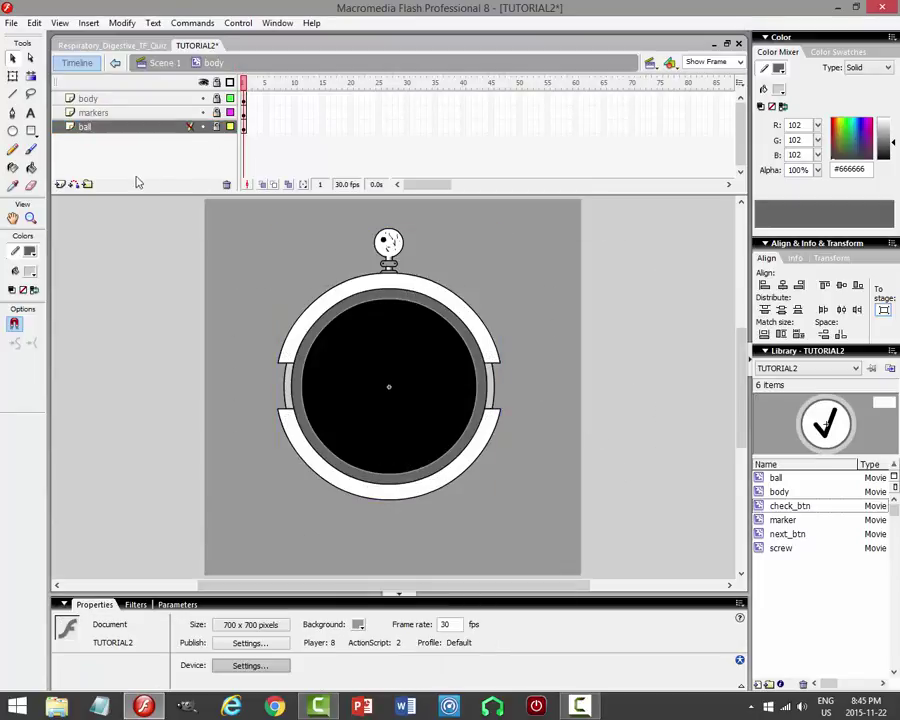
pyautogui.click(60, 184)
pyautogui.moveTo(101, 128); pyautogui.dragTo(104, 150)
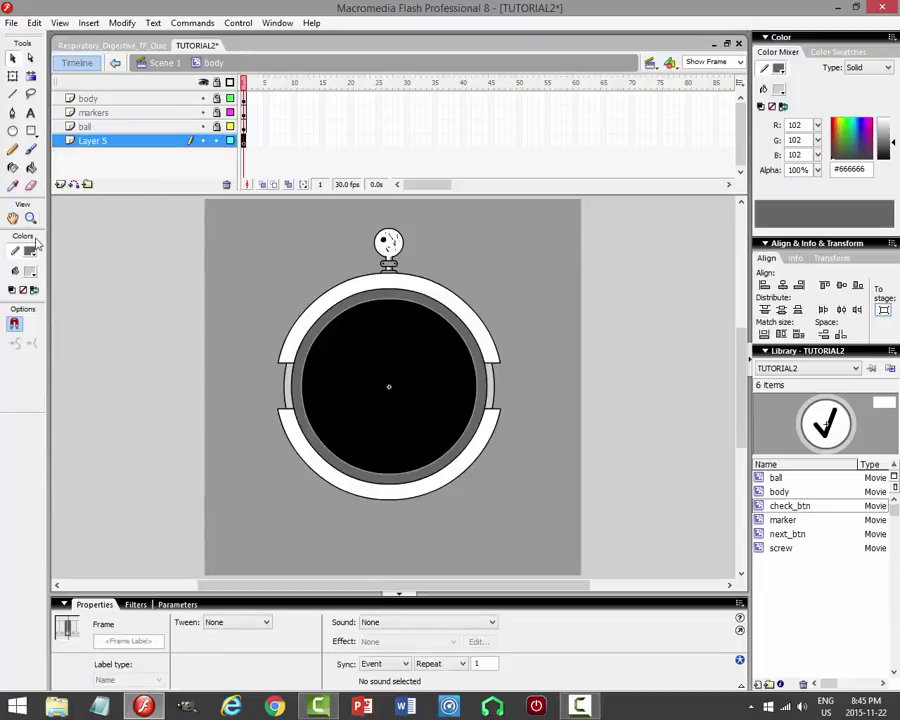
# Draw a wide, flat black #000000 oval with no stroke behind the lower edge of the round body.
pyautogui.click(32, 272)
pyautogui.click(25, 305)
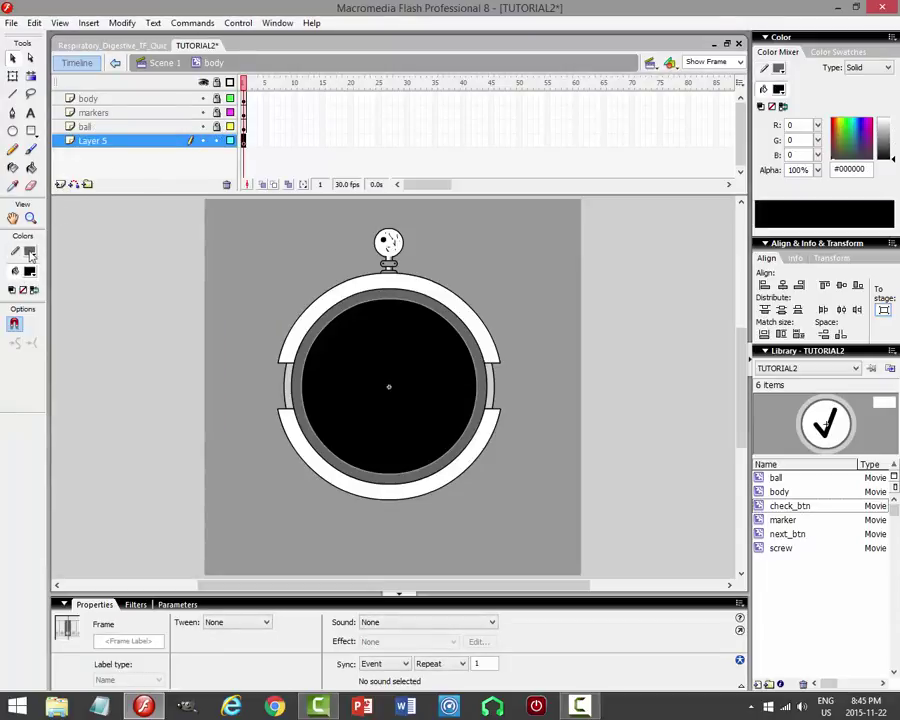
pyautogui.click(30, 251)
pyautogui.click(13, 293)
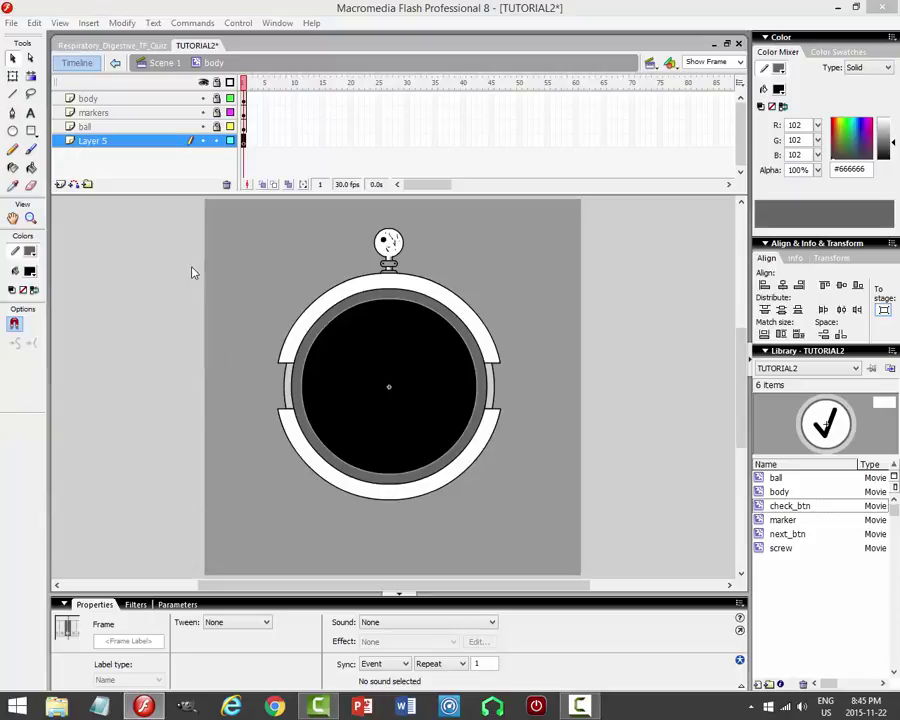
pyautogui.click(12, 131)
pyautogui.click(23, 290)
pyautogui.moveTo(283, 448)
pyautogui.mouseDown()
pyautogui.moveTo(426, 518)
pyautogui.moveTo(489, 519)
pyautogui.mouseUp()
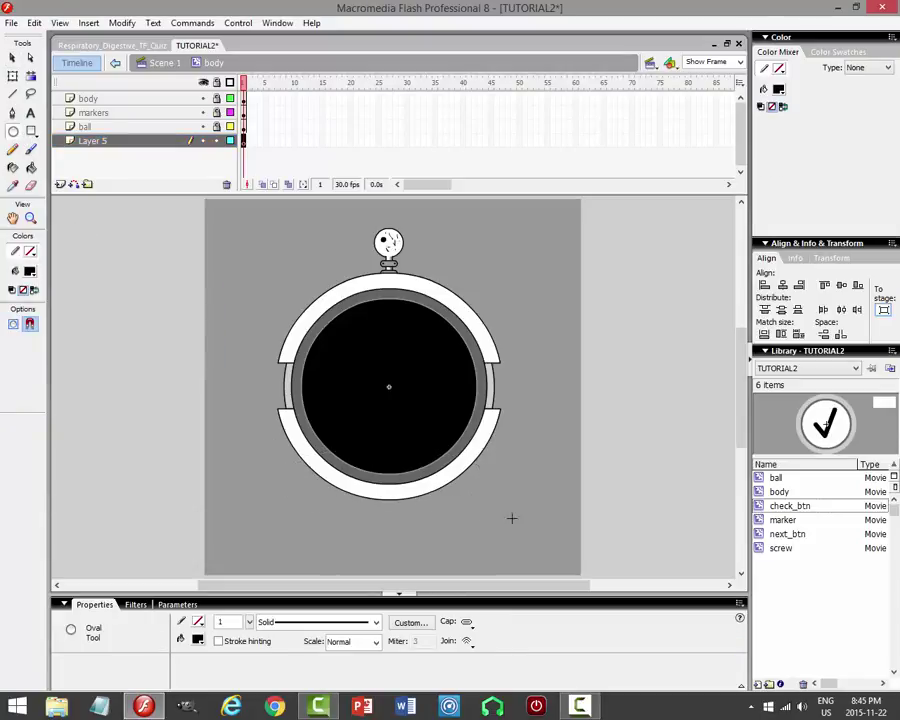
# Convert the black oval to a movie clip symbol named shadow.
pyautogui.click(157, 145)
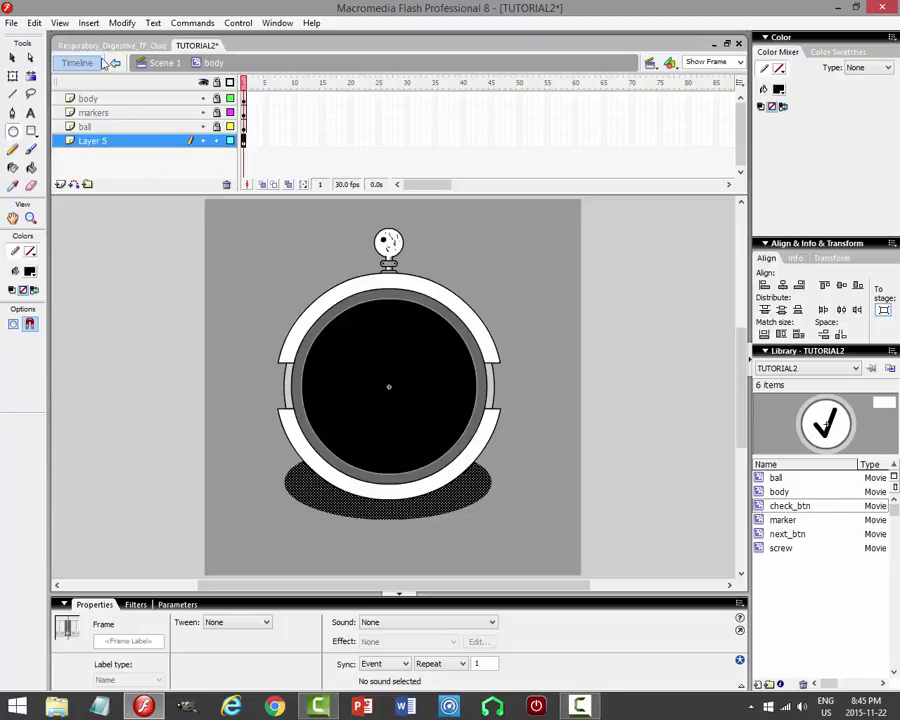
pyautogui.click(122, 22)
pyautogui.click(62, 58)
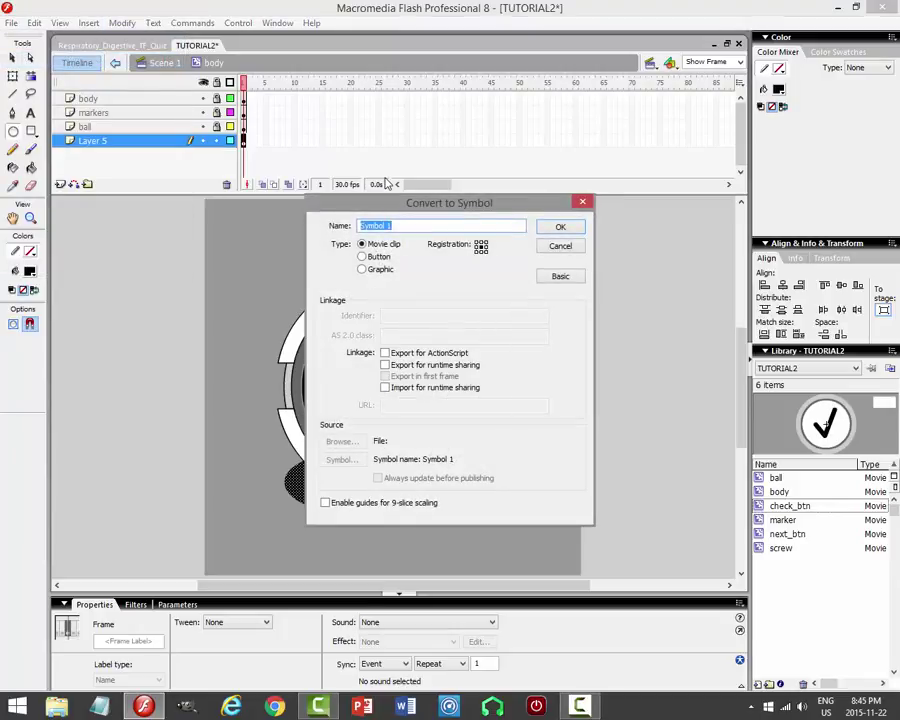
pyautogui.write('shas')
pyautogui.write('ow')
pyautogui.press('Return')
# Rename the oval's layer to shadow and lock it, returning to Scene 1.
pyautogui.doubleClick(115, 141)
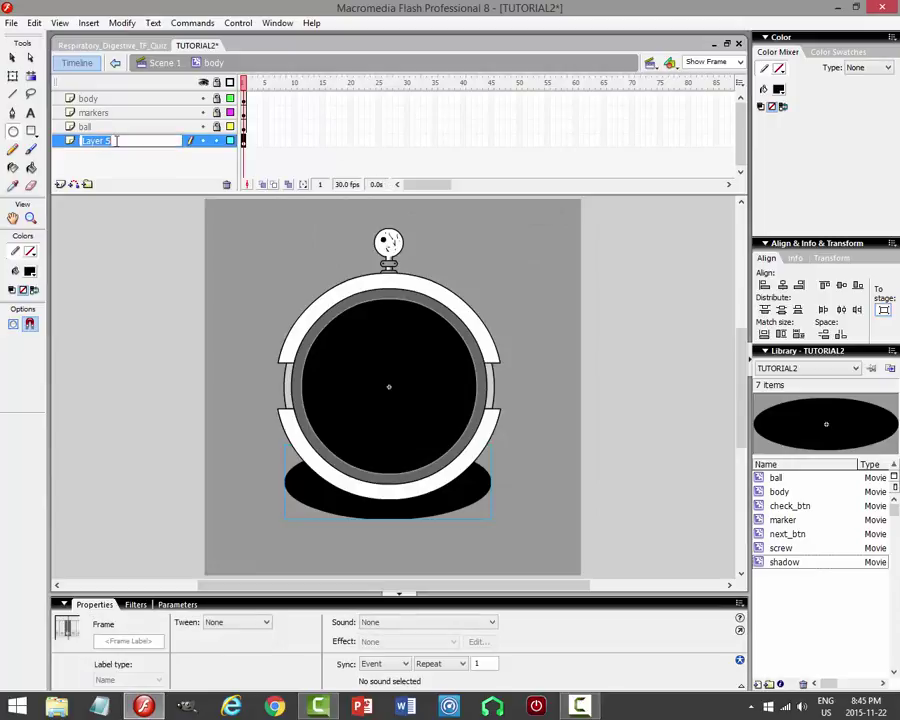
pyautogui.write('shadow')
pyautogui.press('Return')
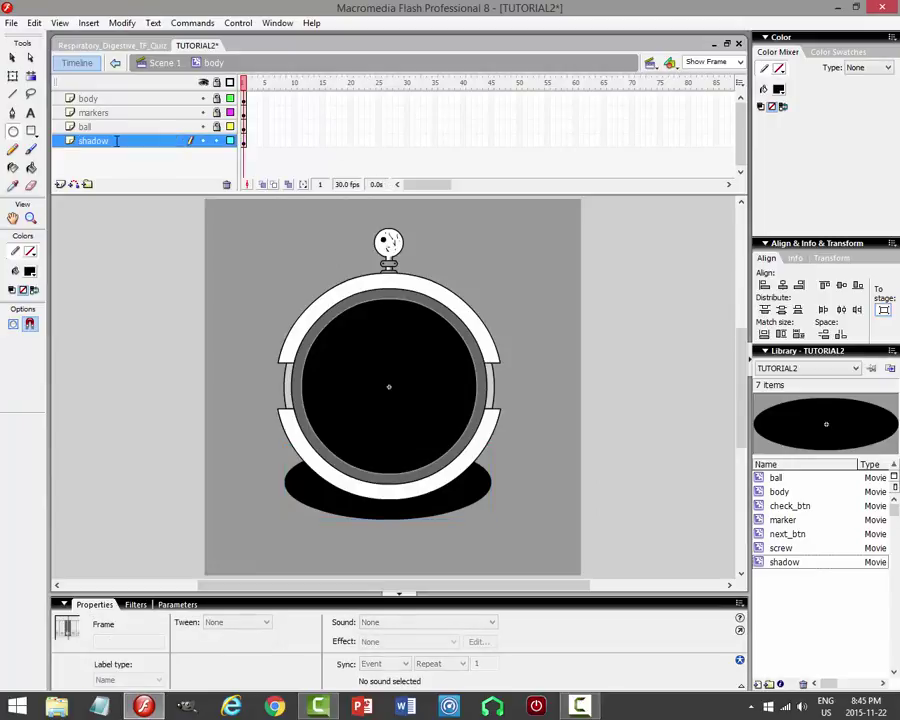
pyautogui.click(160, 62)
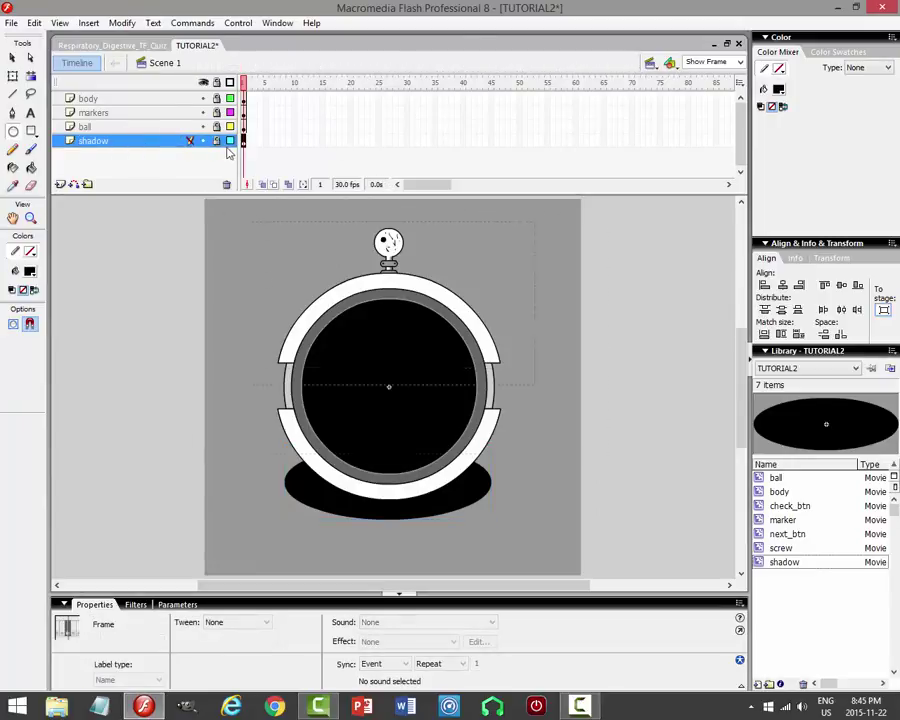
pyautogui.click(216, 141)
# Test the movie to check the shadow under the body, and save the document.
pyautogui.hotkey('ctrl', 'Return')
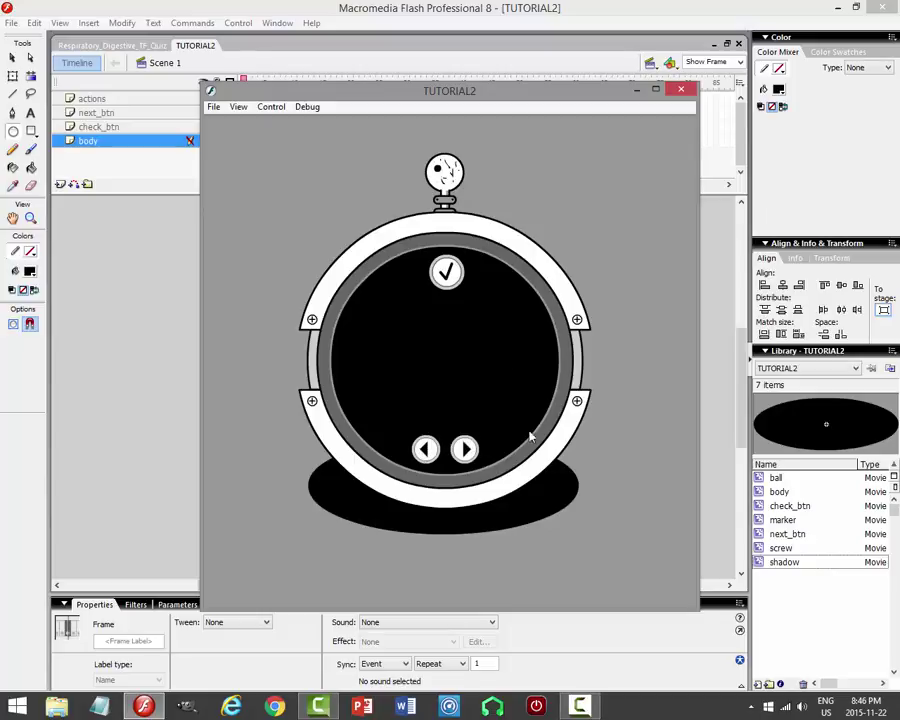
pyautogui.click(688, 91)
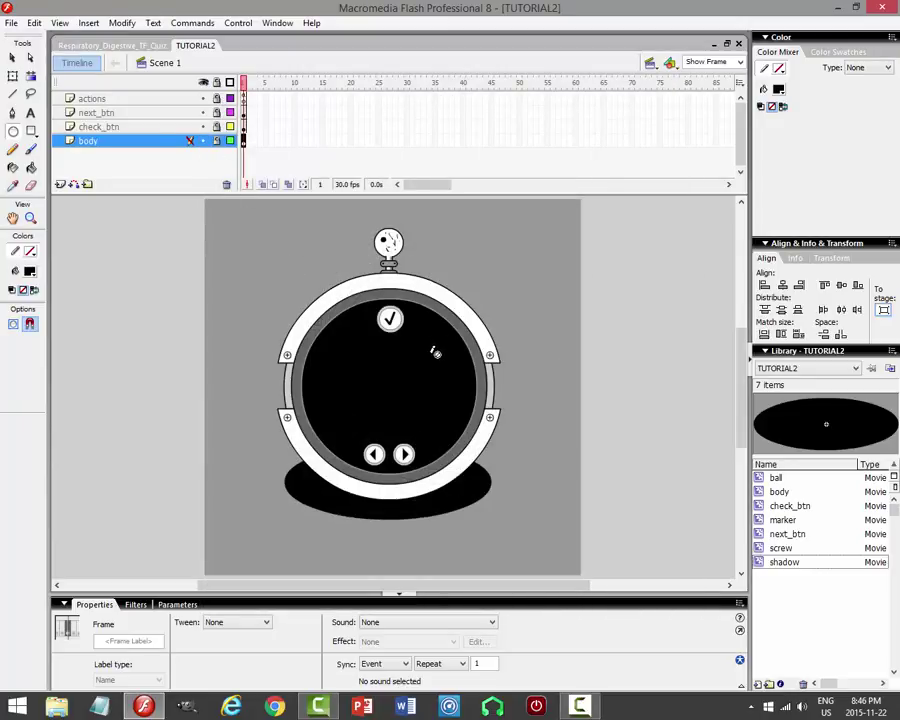
pyautogui.press('v')
pyautogui.click(579, 276)
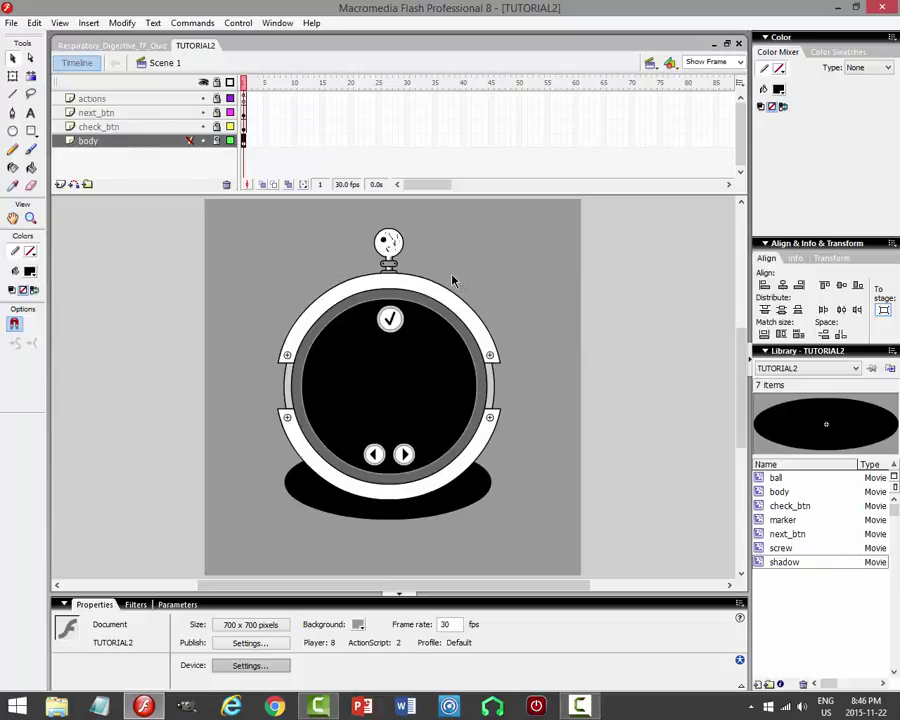
pyautogui.hotkey('ctrl', 's')
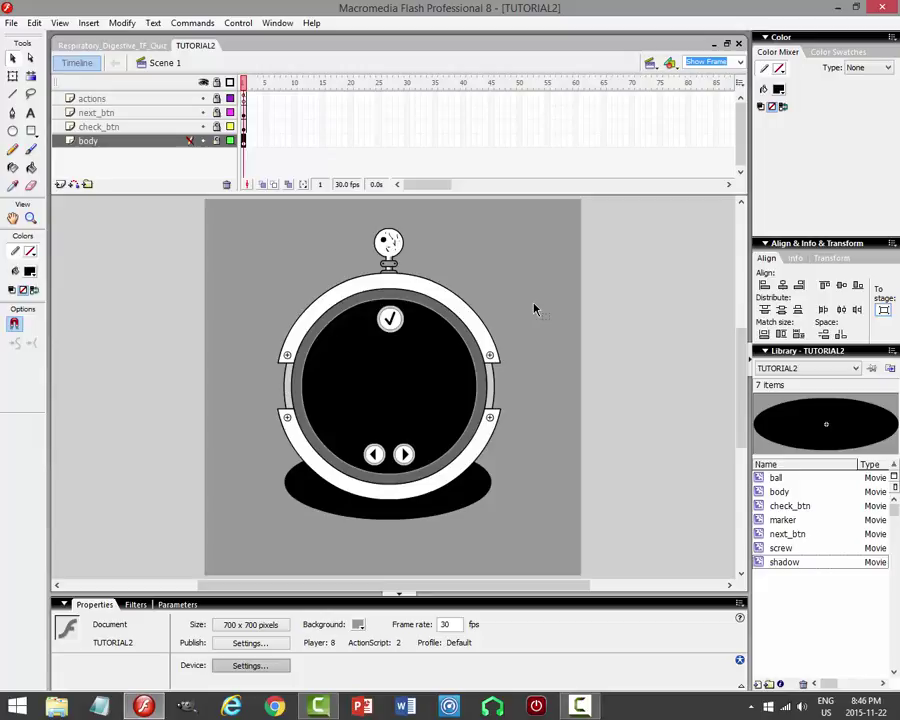
# Unlock the body layer inside the body clip and select the thin grey outline around the black screen for free transforming.
pyautogui.click(120, 140)
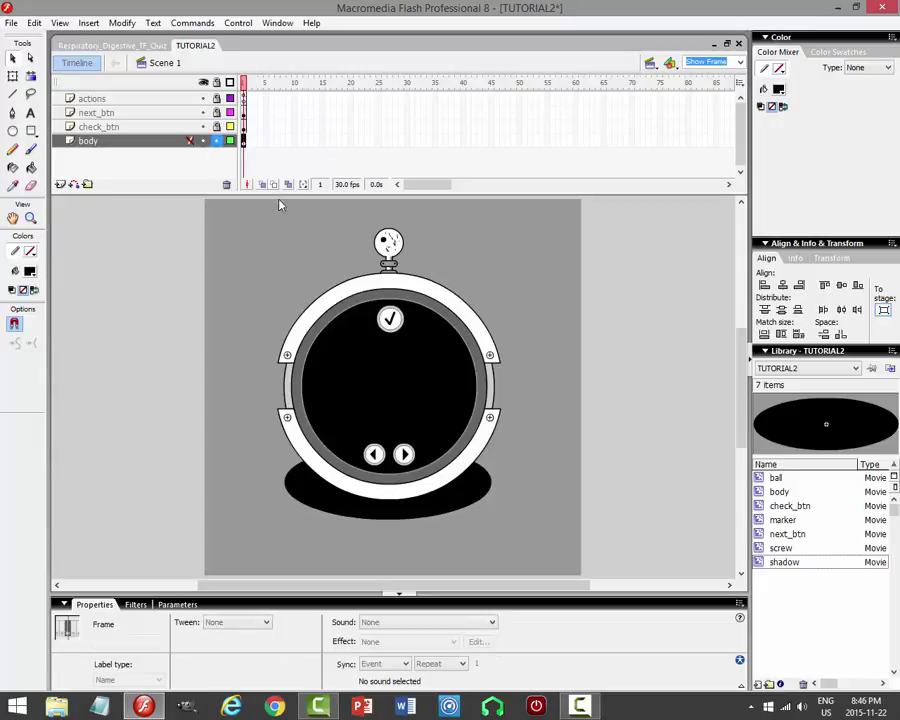
pyautogui.doubleClick(435, 312)
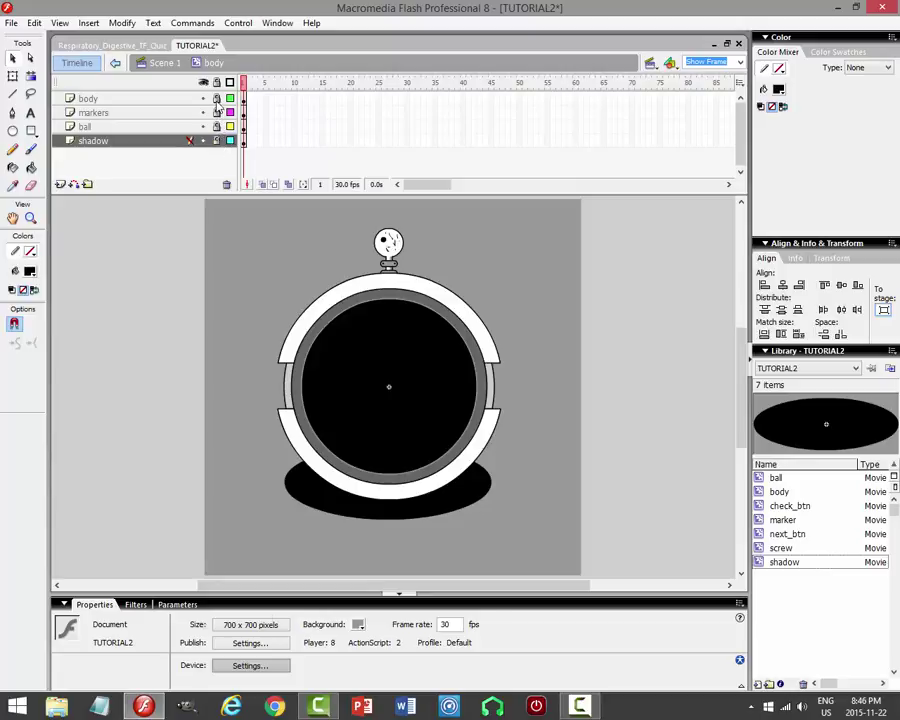
pyautogui.click(421, 303)
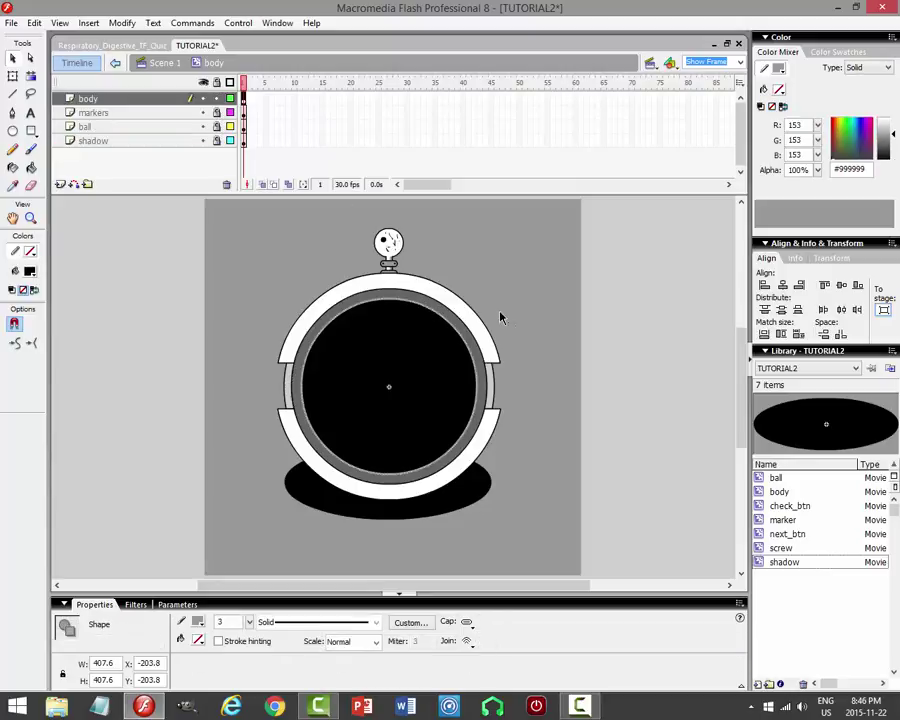
pyautogui.click(596, 343)
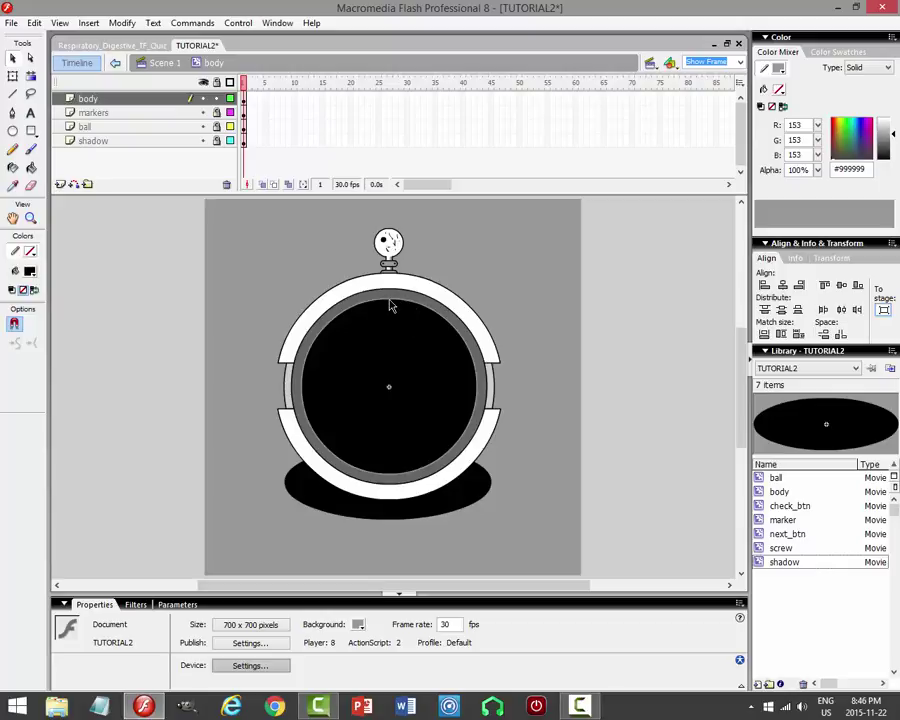
pyautogui.click(391, 306)
pyautogui.click(13, 76)
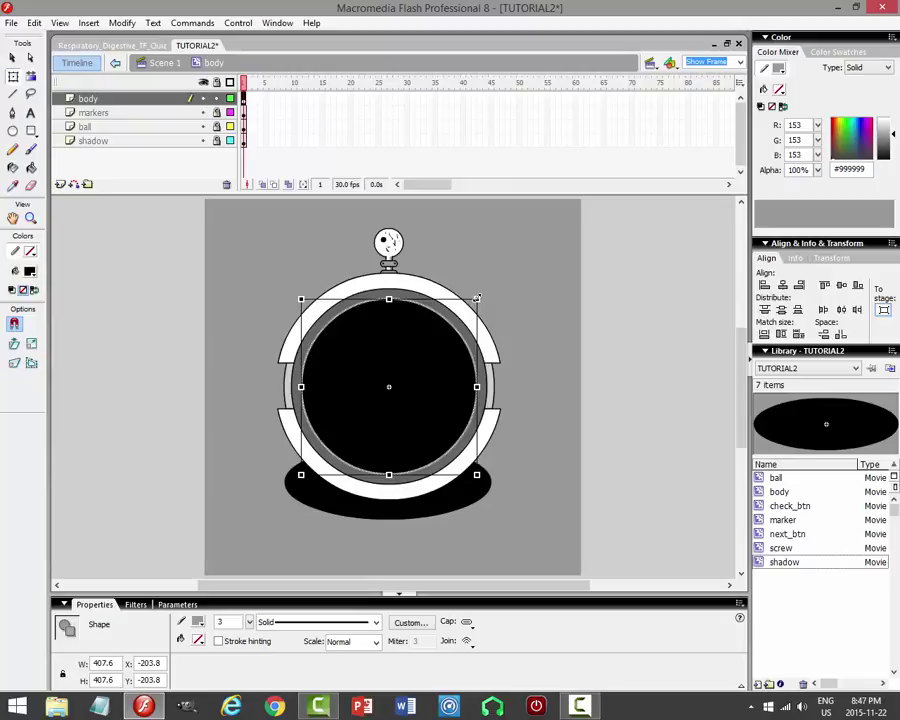
pyautogui.moveTo(477, 297); pyautogui.dragTo(483, 293)
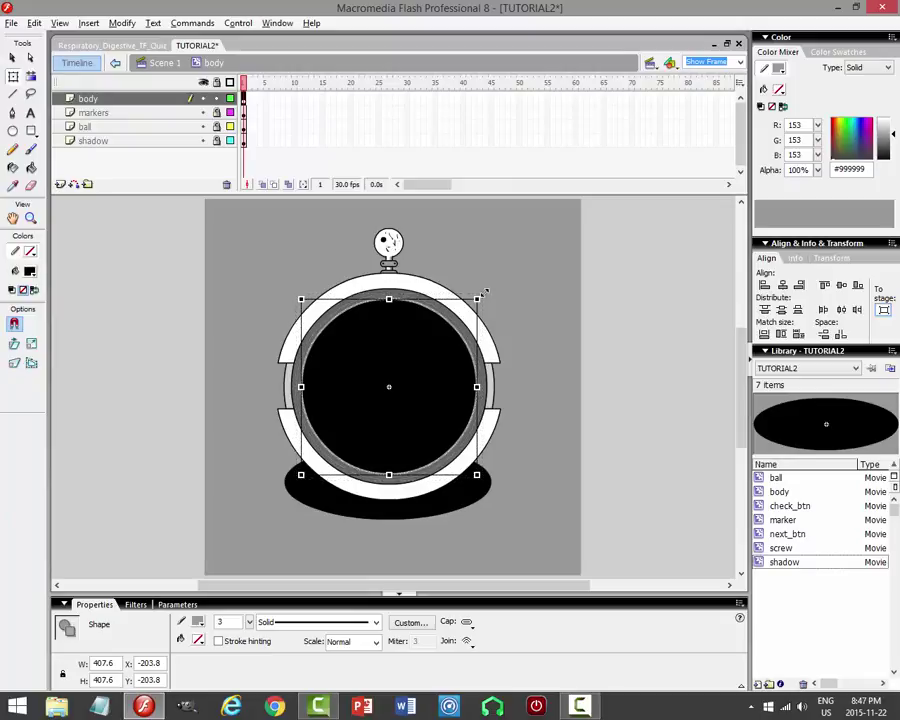
pyautogui.click(534, 300)
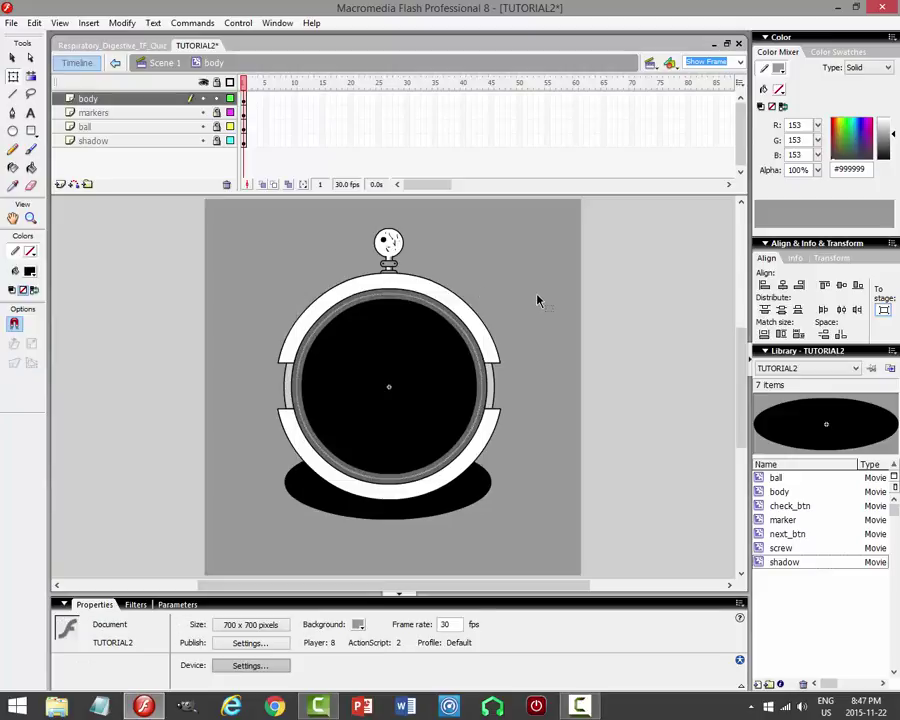
pyautogui.hotkey('ctrl', 'z')
pyautogui.hotkey('ctrl', 'z')
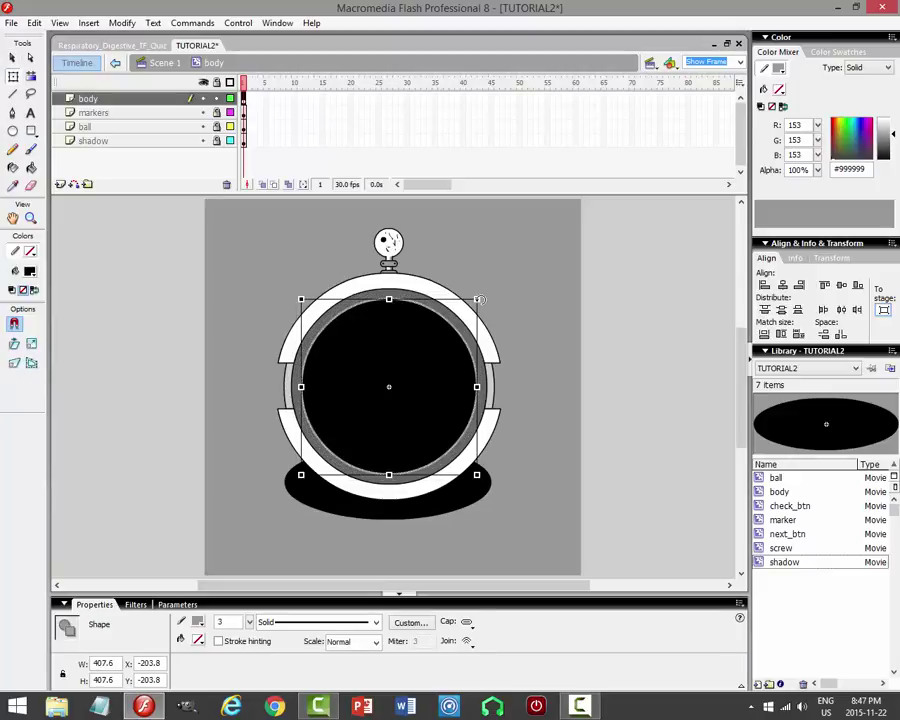
# Scale the thin grey outline slightly outward from its centre and fill the ring-shaped gap inside it with black.
pyautogui.click(740, 62)
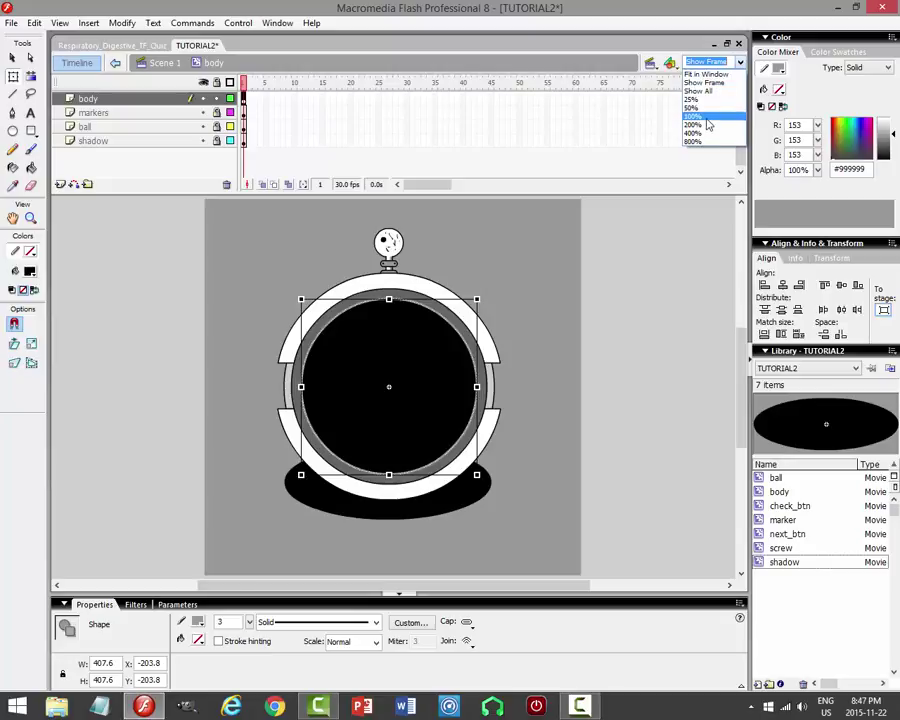
pyautogui.click(700, 118)
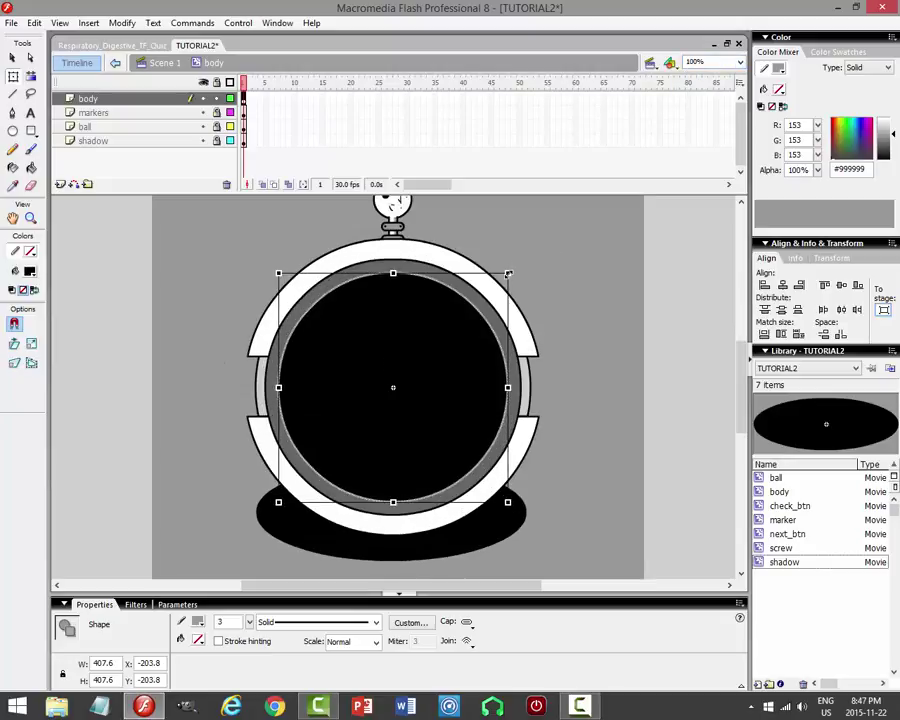
pyautogui.moveTo(509, 273); pyautogui.dragTo(517, 267)
pyautogui.click(561, 403)
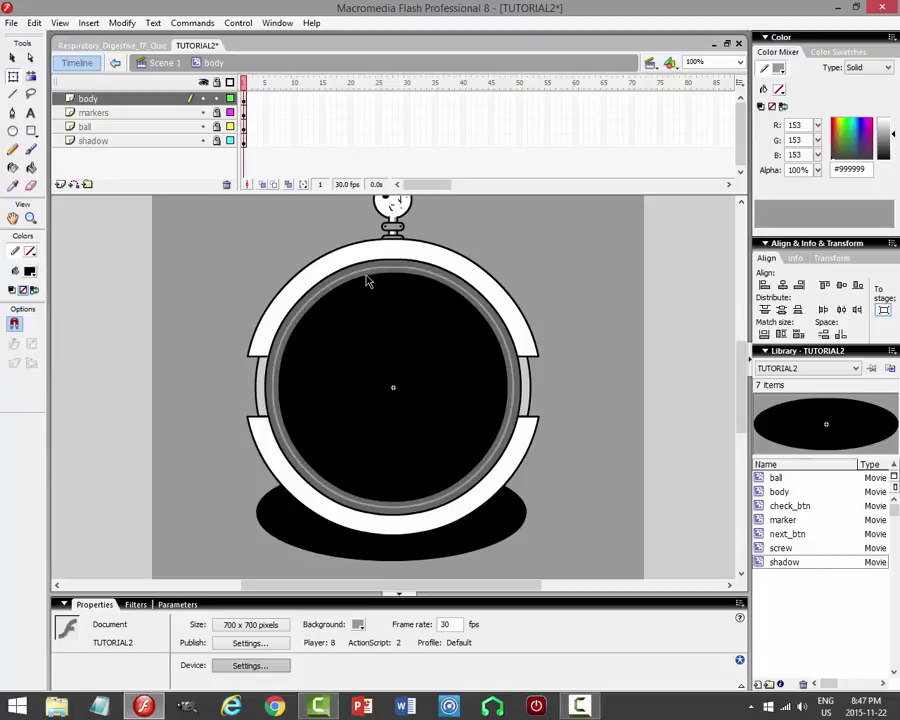
pyautogui.click(30, 167)
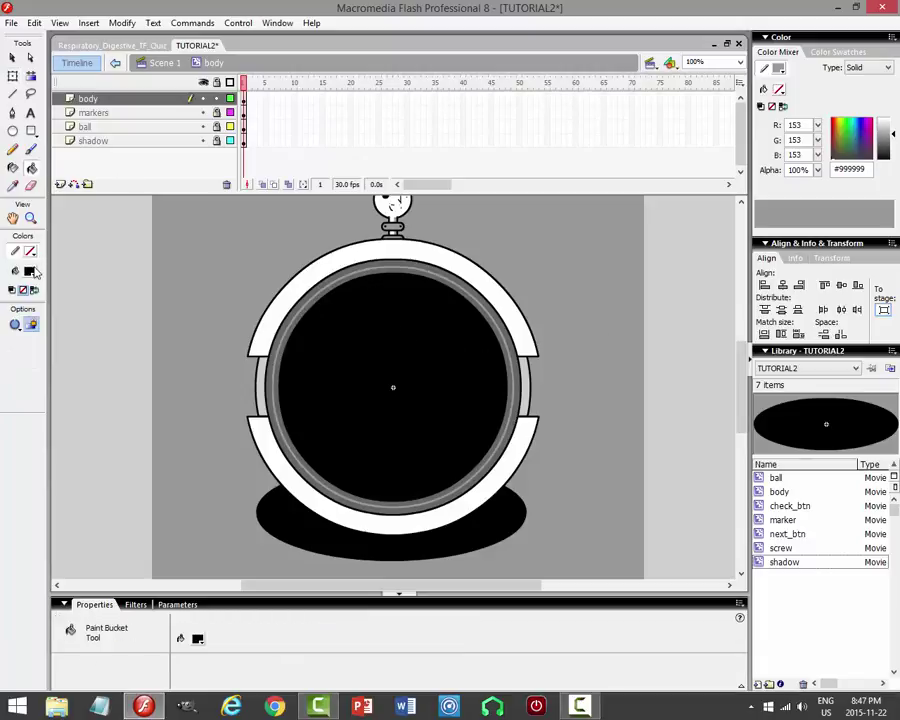
pyautogui.click(353, 276)
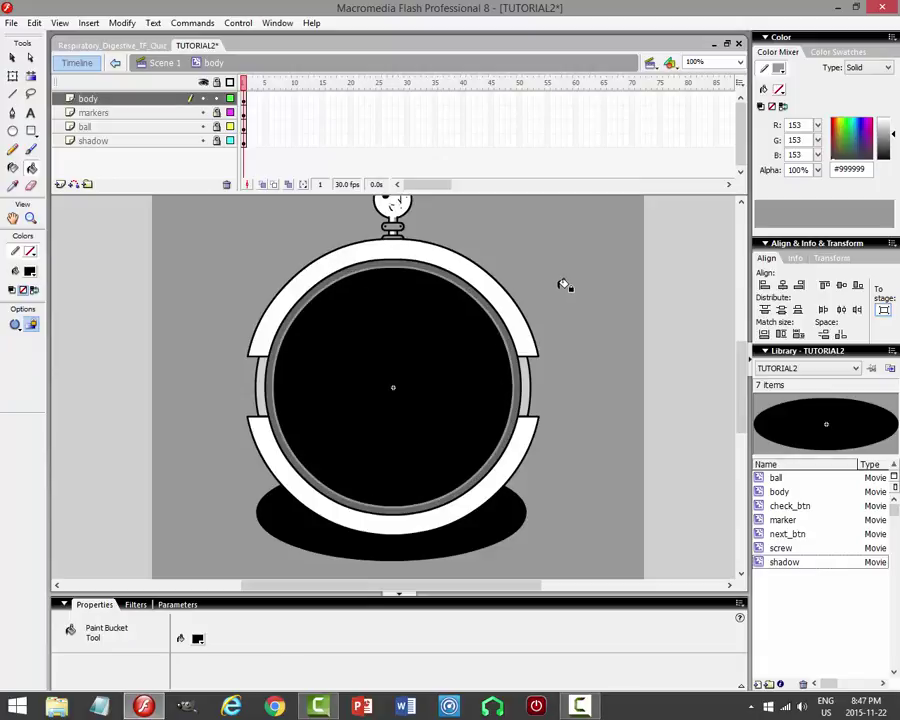
# Save the document and test the movie with the enlarged black screen.
pyautogui.hotkey('ctrl', 's')
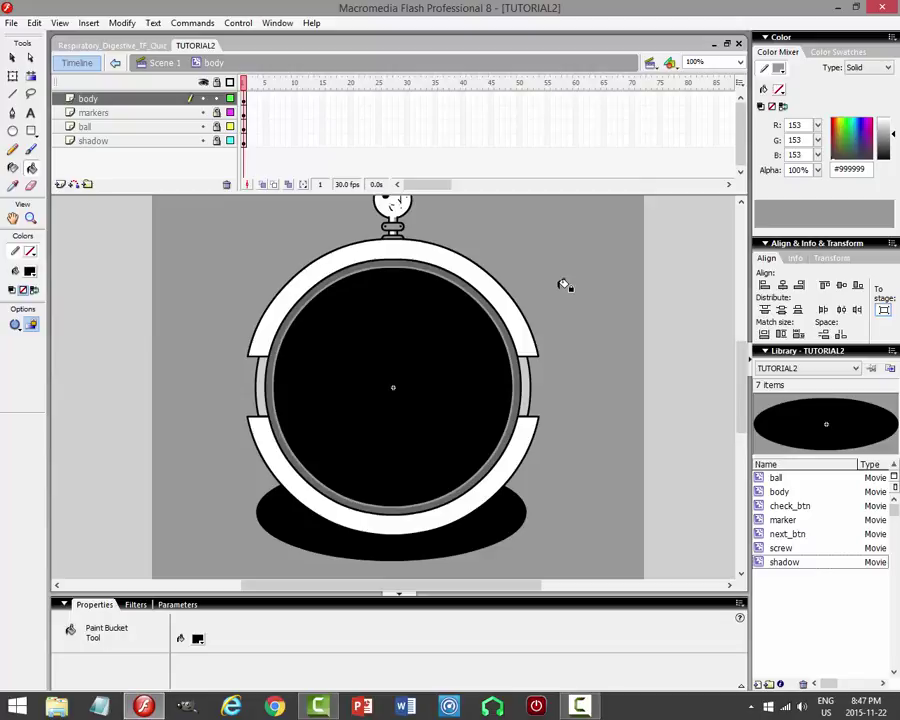
pyautogui.hotkey('ctrl', 'Return')
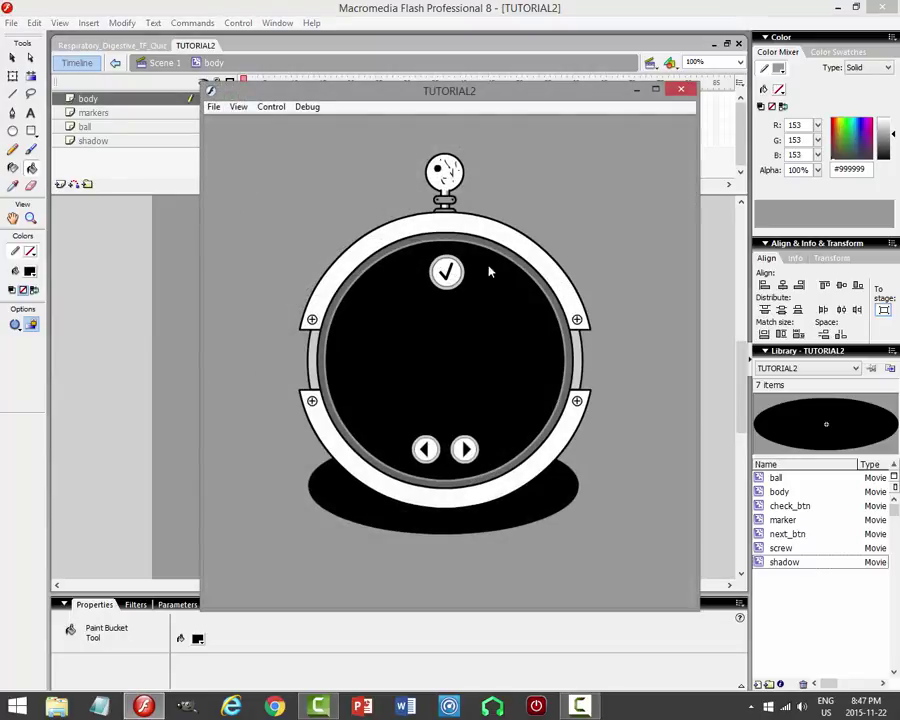
pyautogui.click(683, 93)
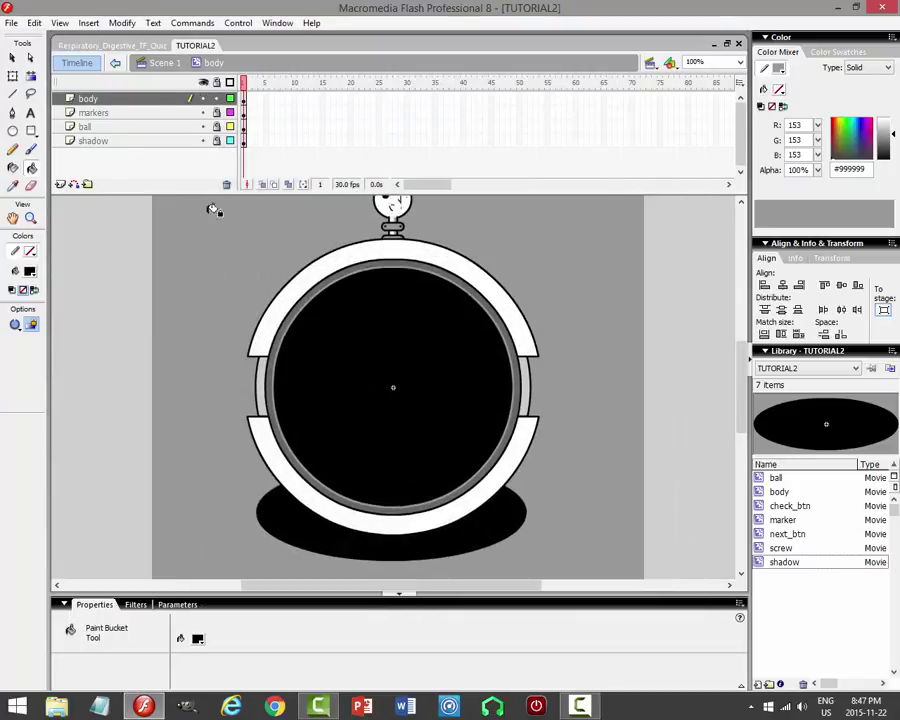
# Recolour the thin outline around the black screen dark grey #333333 and test the movie.
pyautogui.click(368, 275)
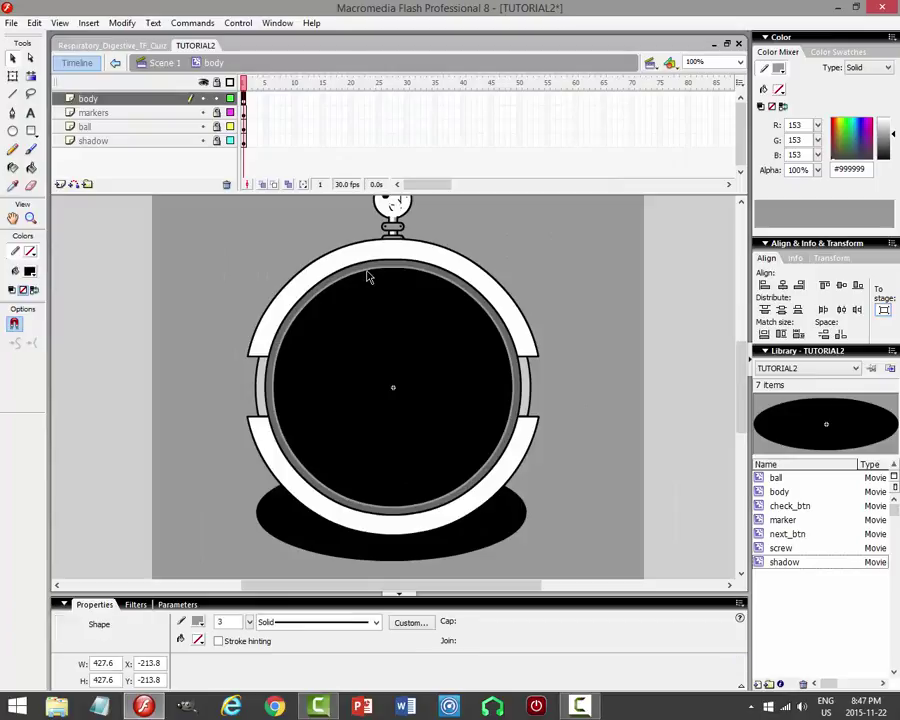
pyautogui.click(199, 622)
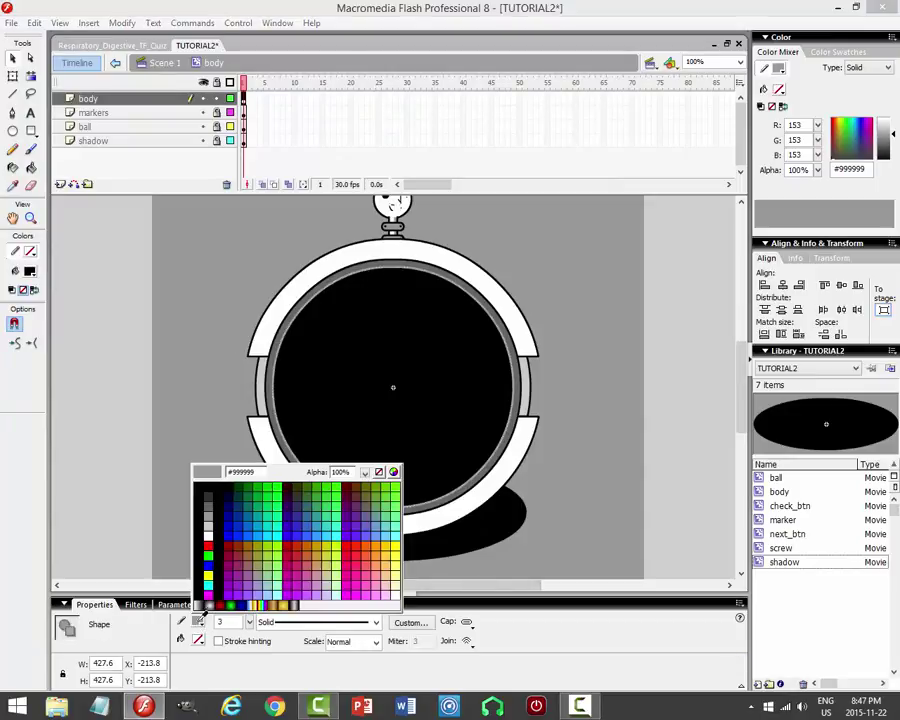
pyautogui.click(208, 495)
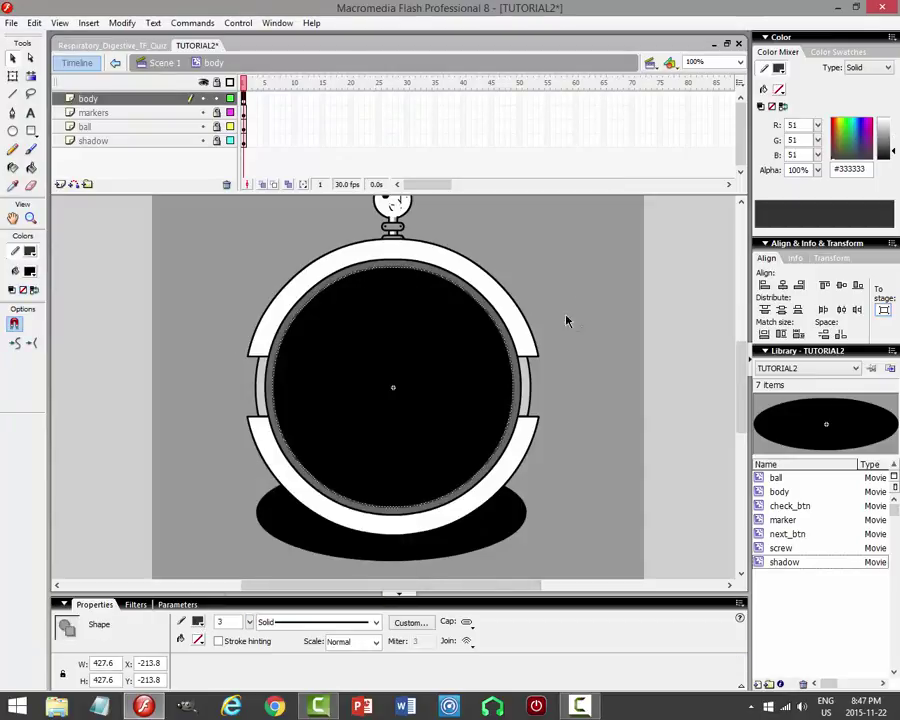
pyautogui.click(585, 293)
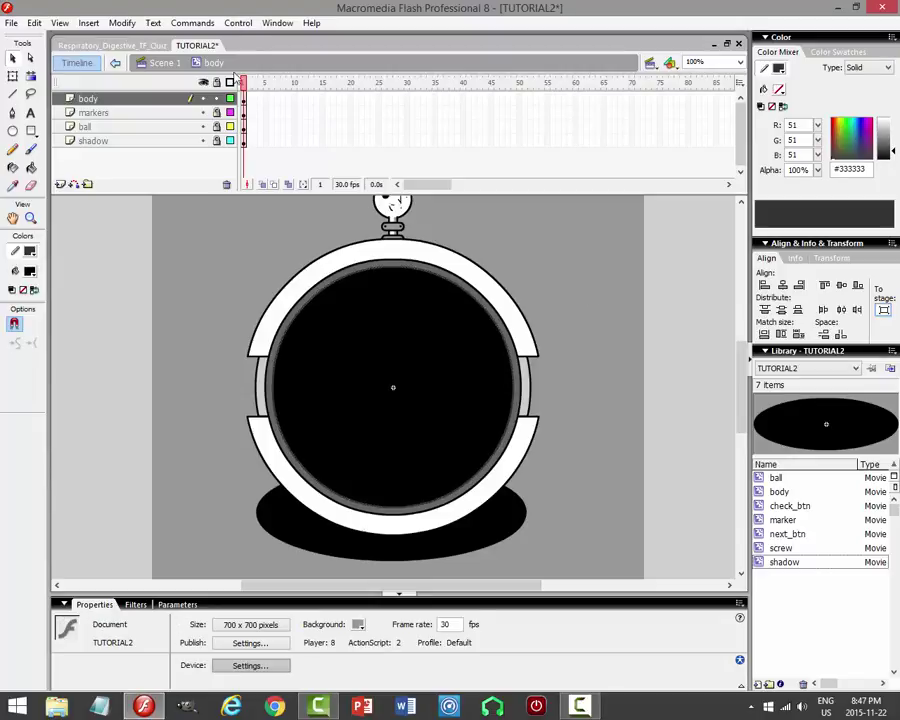
pyautogui.click(240, 23)
pyautogui.click(151, 125)
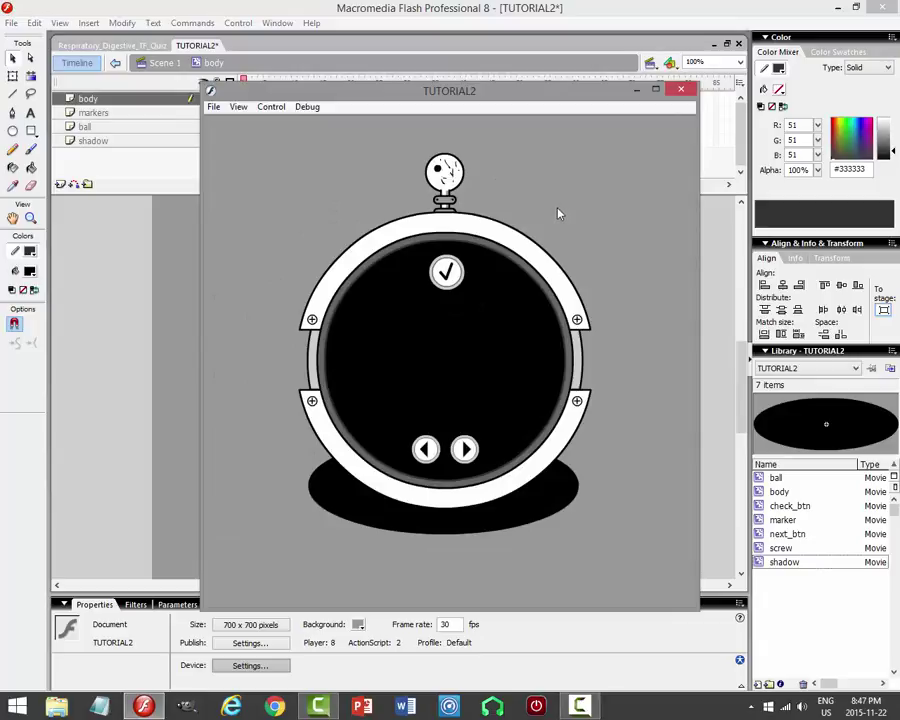
pyautogui.click(681, 90)
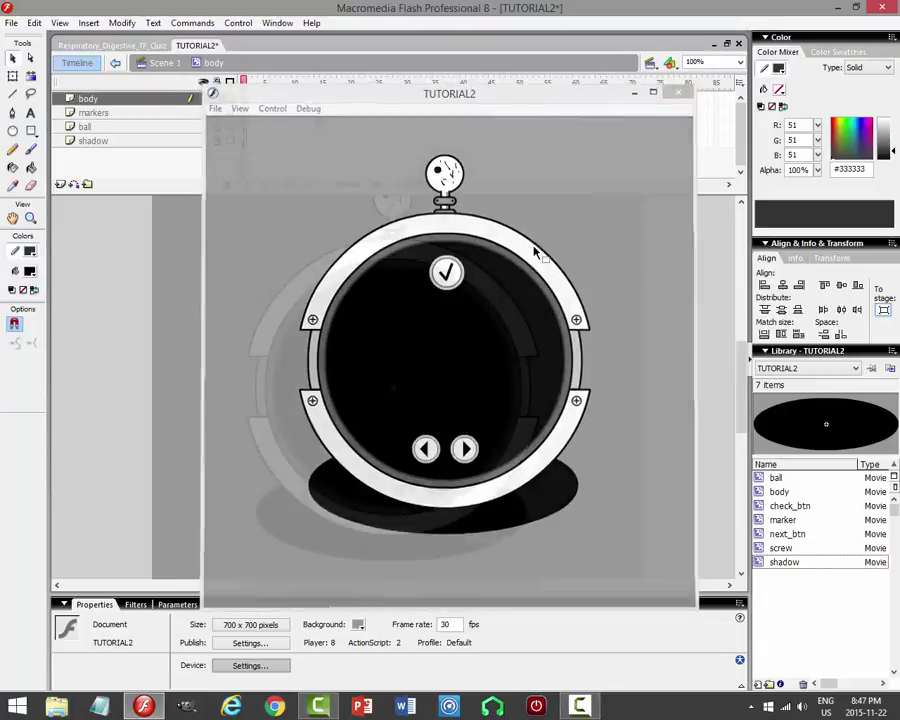
# Recolour the thin outline around the black screen medium grey #666666 and test the movie.
pyautogui.click(320, 510)
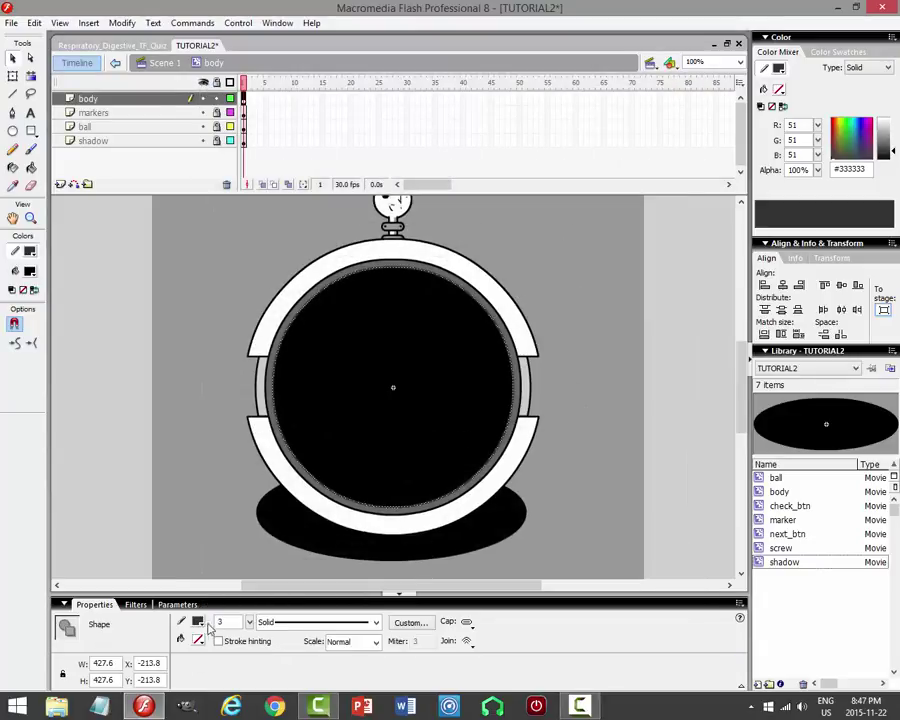
pyautogui.click(197, 624)
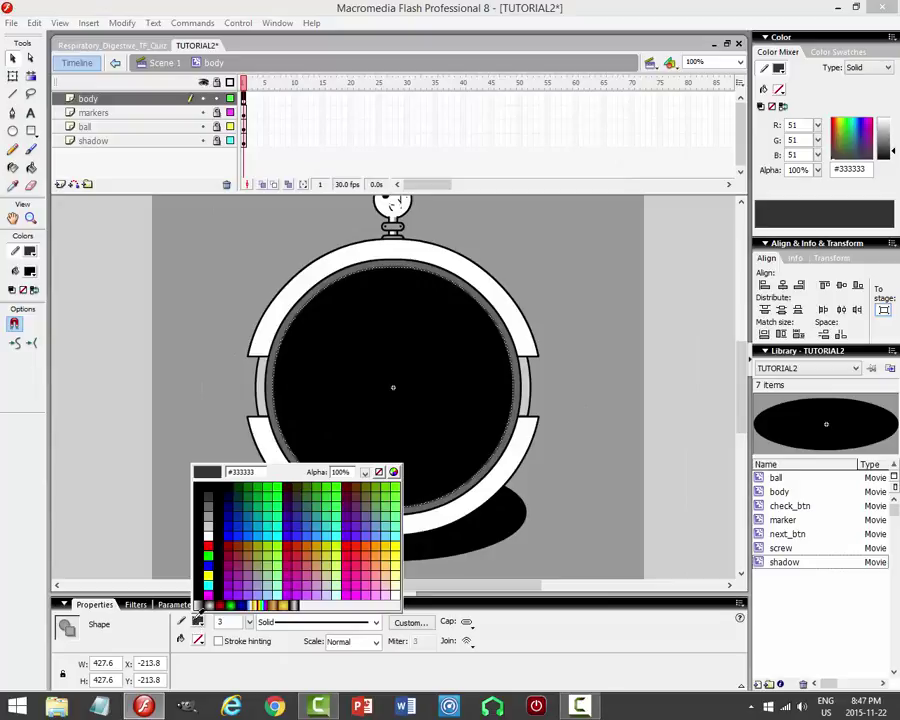
pyautogui.click(232, 504)
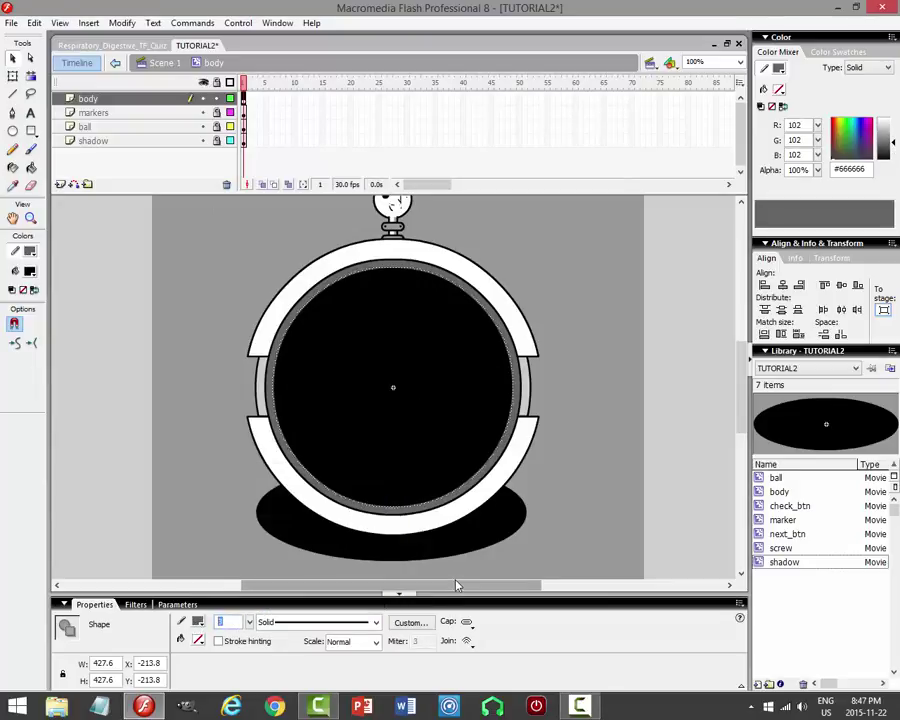
pyautogui.click(569, 279)
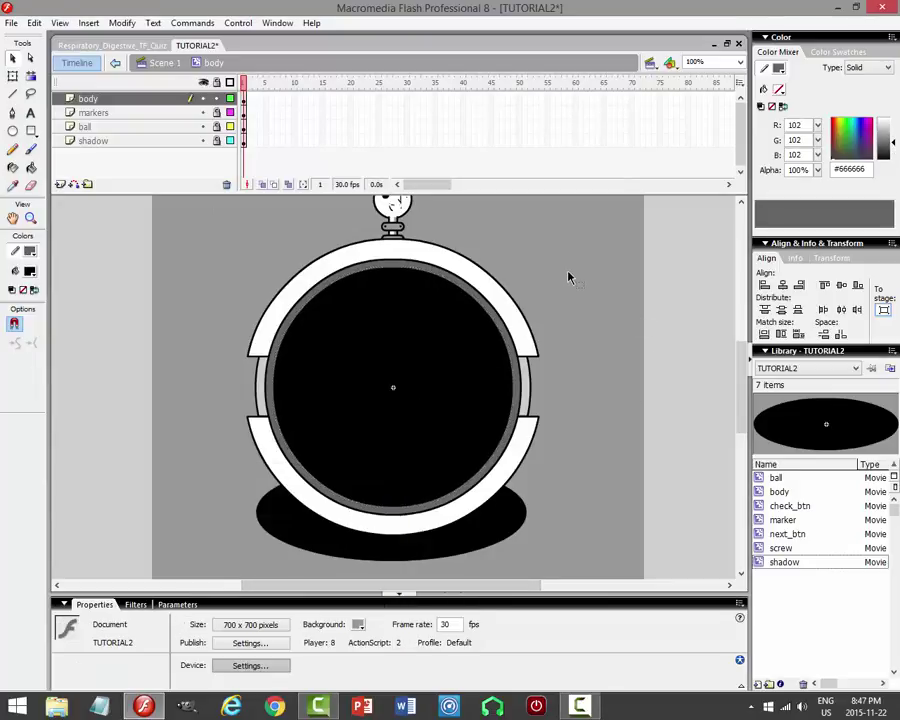
pyautogui.click(238, 22)
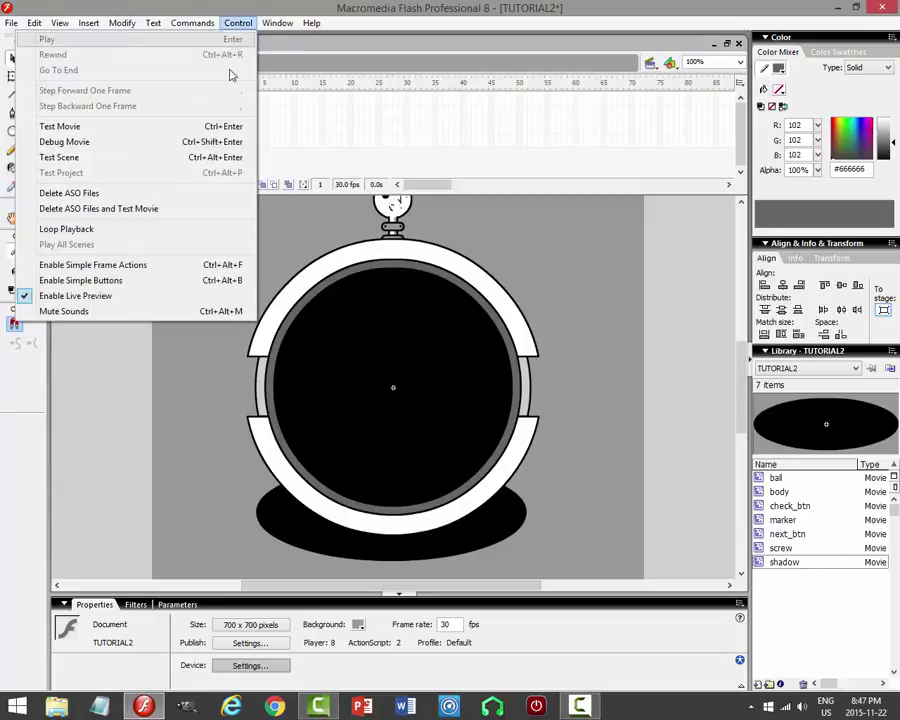
pyautogui.click(177, 127)
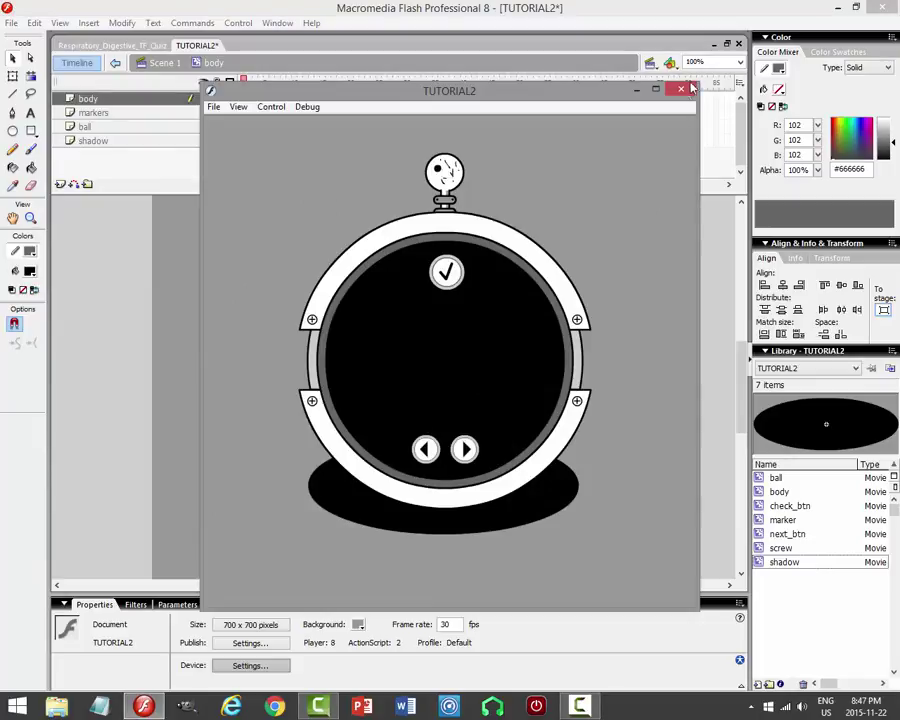
pyautogui.hotkey('ctrl', 'w')
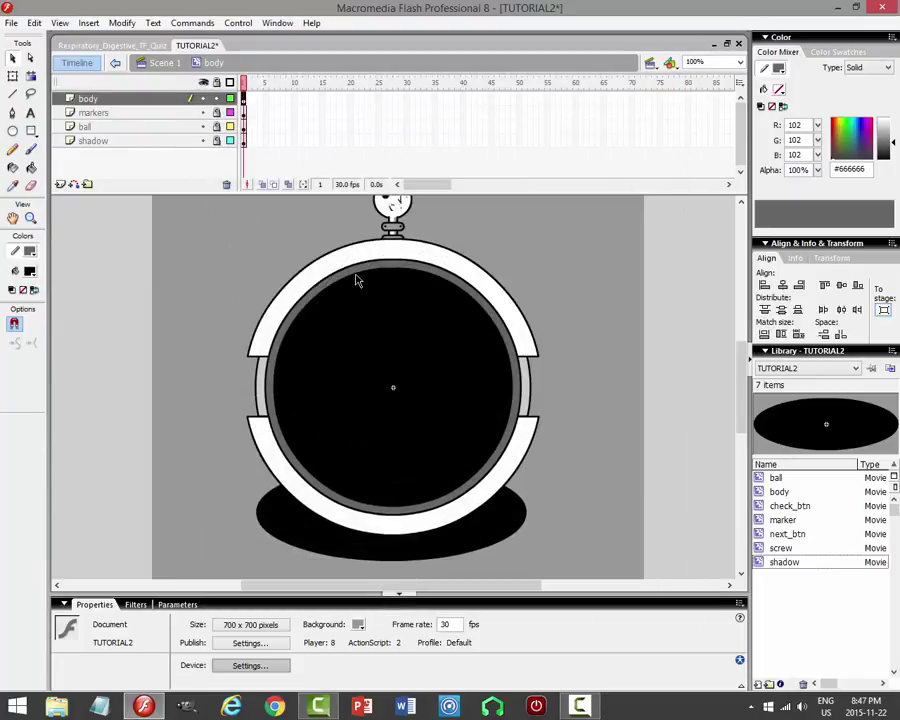
# Set the stroke thickness of the outline around the black screen to 2 and save the document.
pyautogui.click(355, 281)
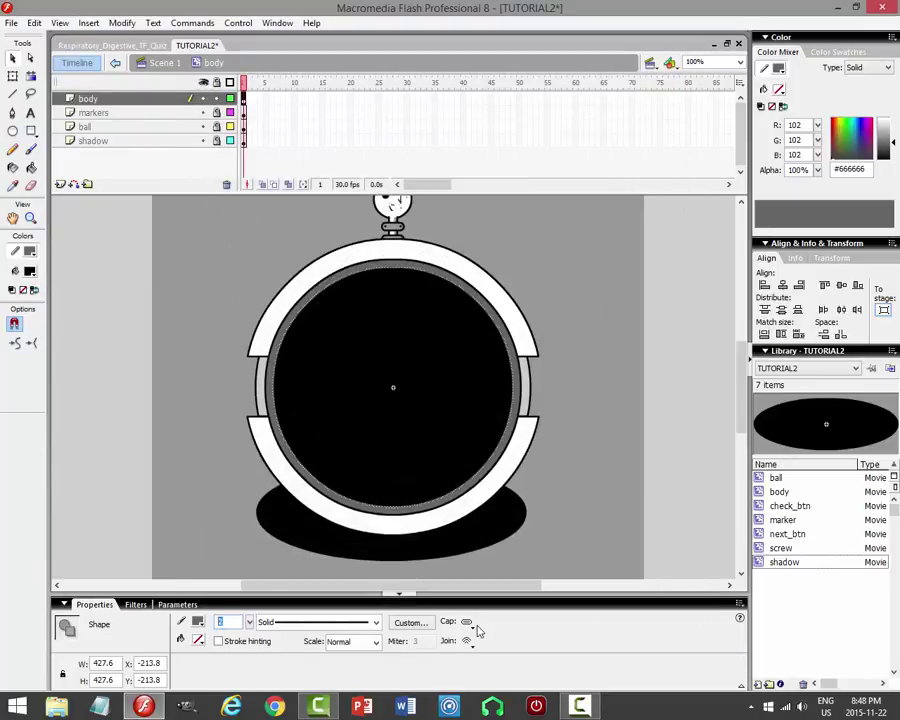
pyautogui.press('Return')
pyautogui.click(586, 342)
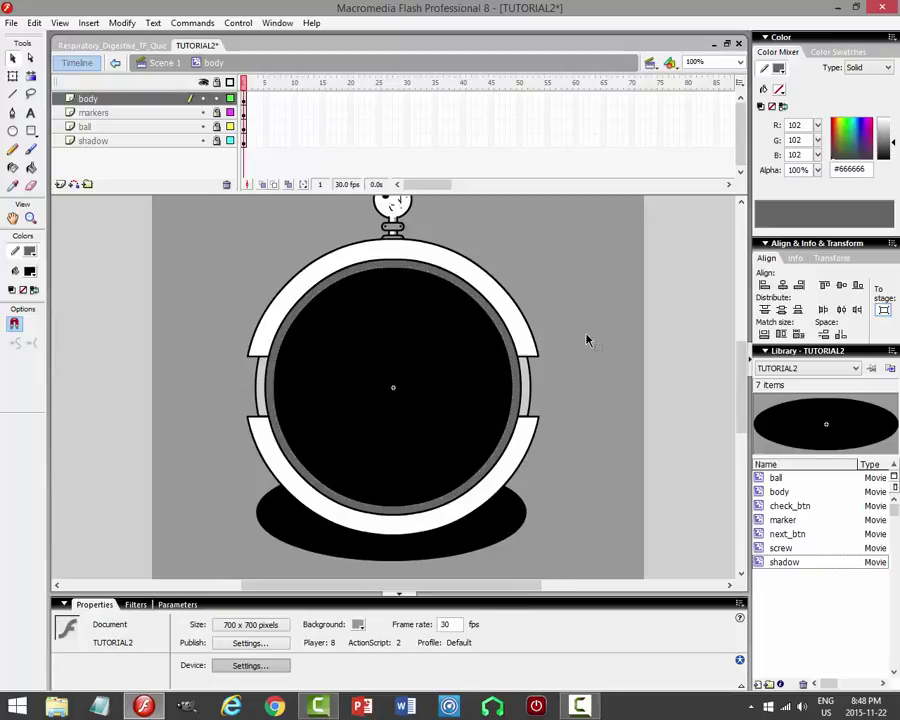
pyautogui.hotkey('ctrl', 's')
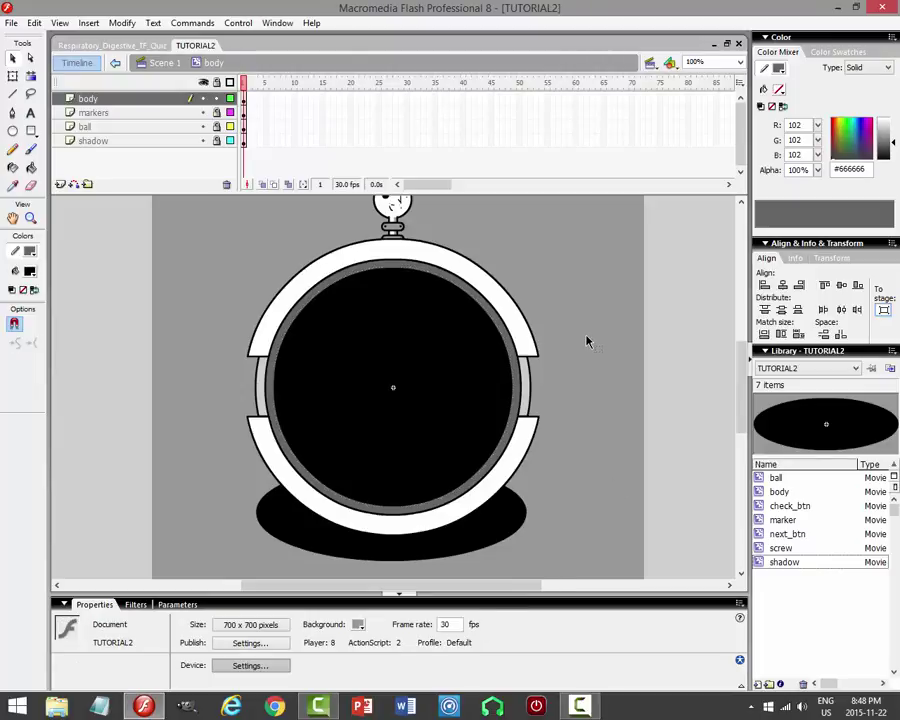
# Lock the body layer inside the body clip, then return to Scene 1 and lock its body layer as well.
pyautogui.click(216, 99)
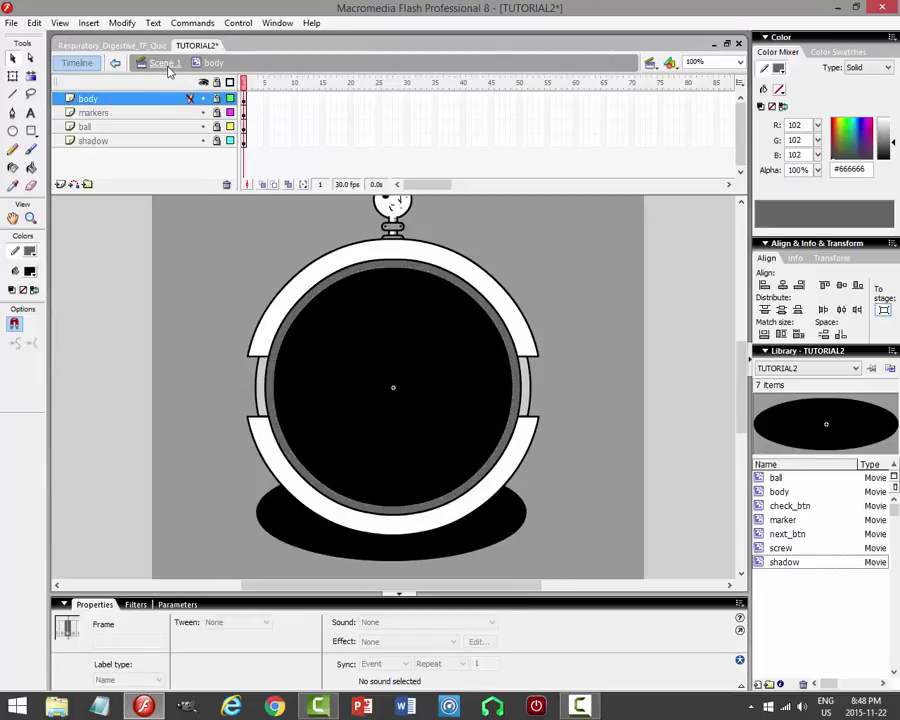
pyautogui.click(166, 64)
pyautogui.click(570, 306)
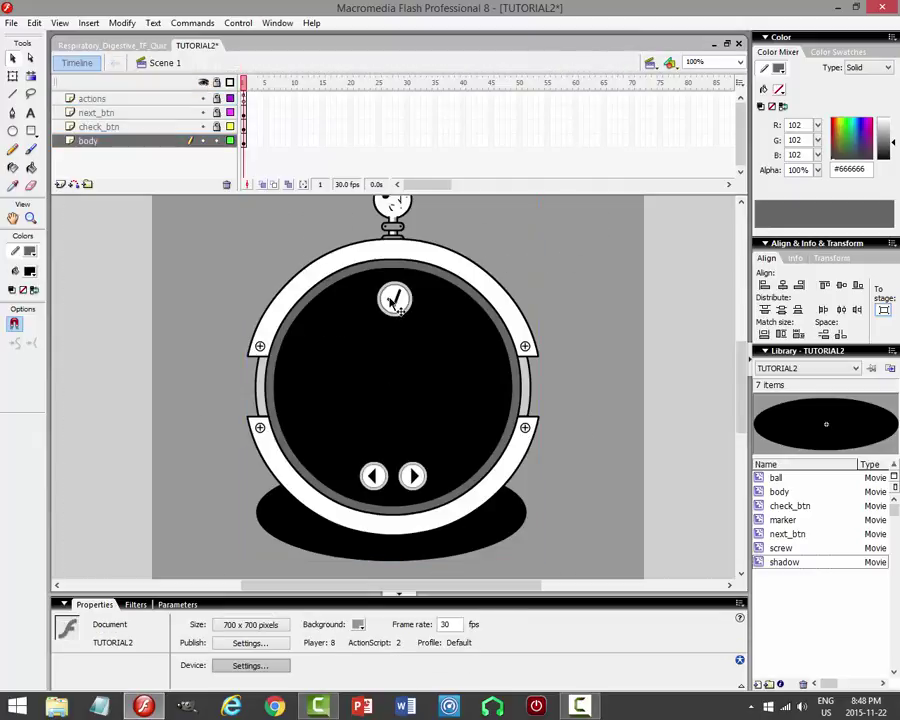
pyautogui.click(469, 298)
pyautogui.click(216, 141)
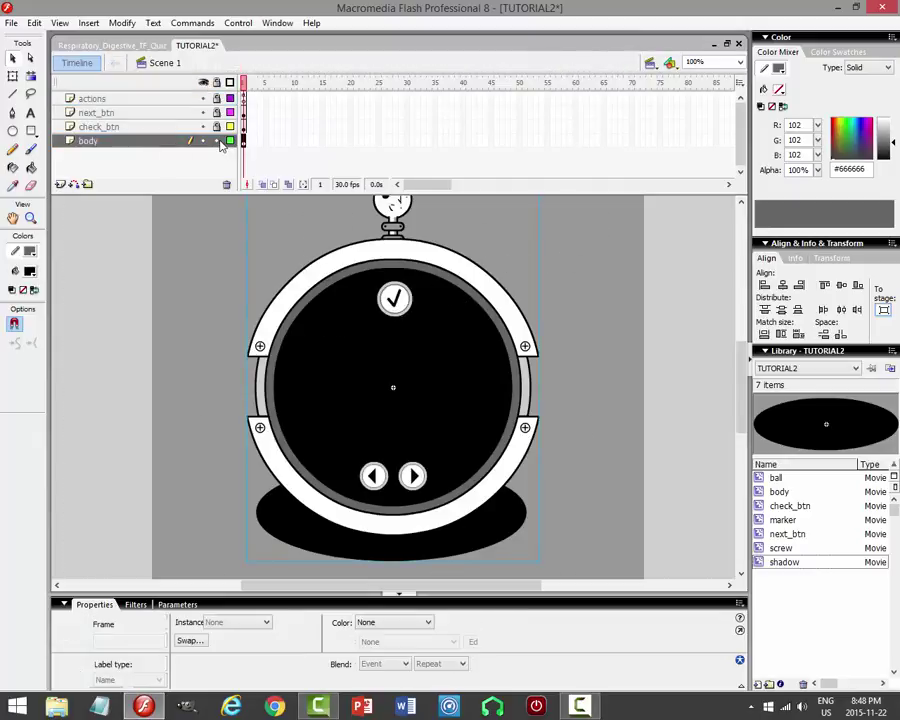
# Nudge the check mark button up 10 px and both arrow buttons down 10 px on the black screen, and save the document.
pyautogui.click(396, 298)
pyautogui.hotkey('shift', 'Up')
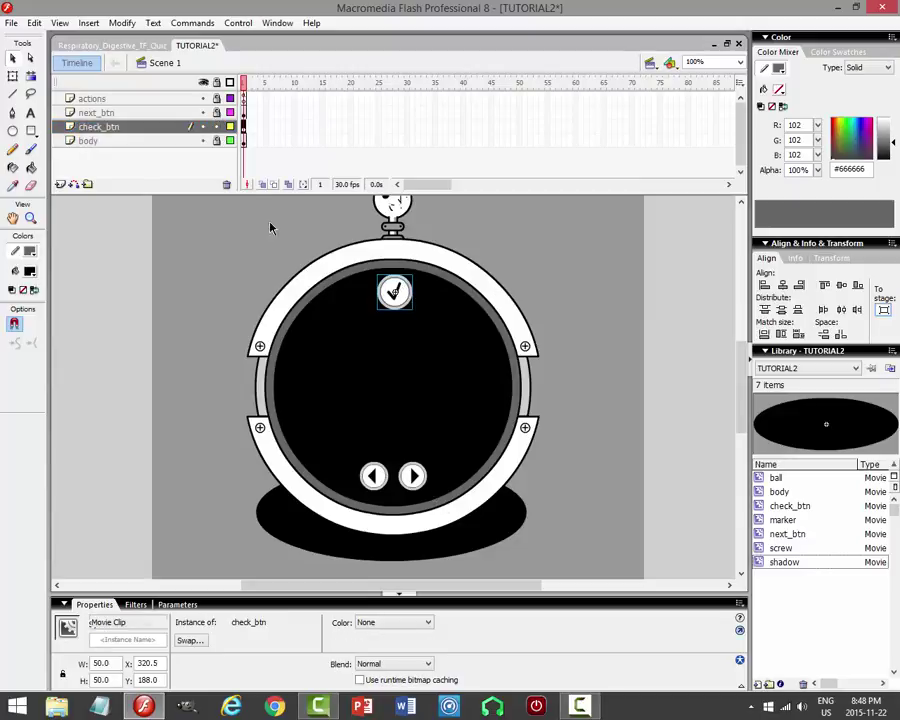
pyautogui.keyDown('alt'); pyautogui.click(216, 112); pyautogui.keyUp('alt')
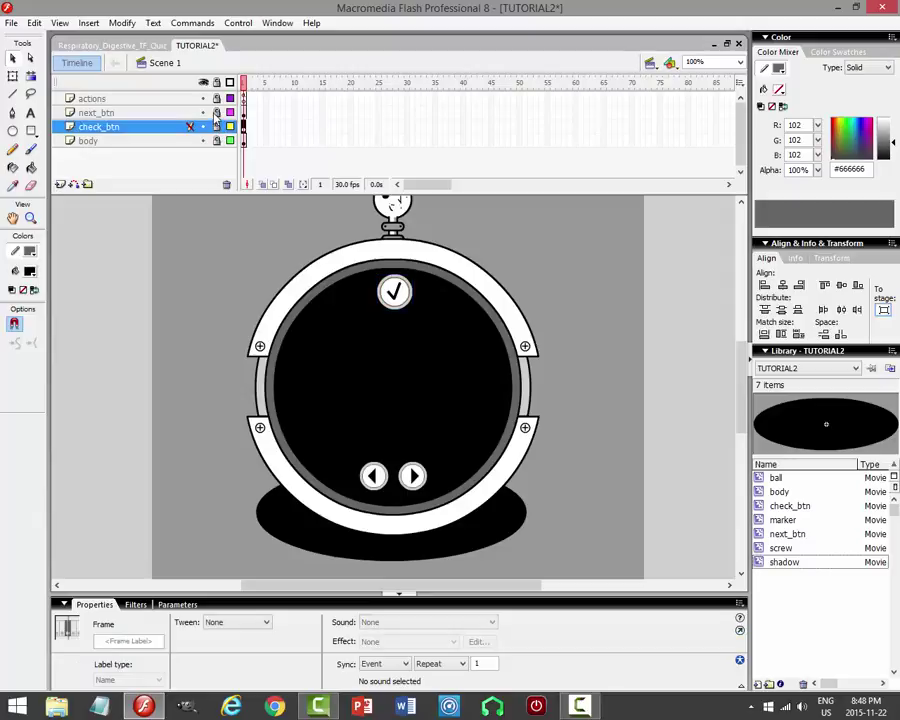
pyautogui.click(412, 478)
pyautogui.keyDown('shift'); pyautogui.click(374, 477); pyautogui.keyUp('shift')
pyautogui.hotkey('shift', 'Down')
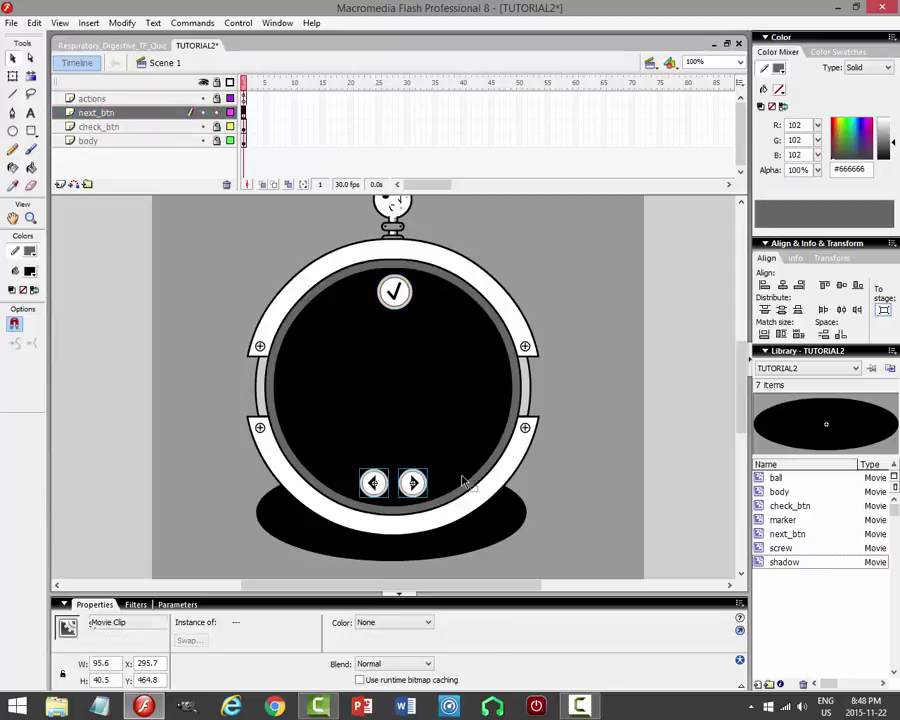
pyautogui.click(648, 482)
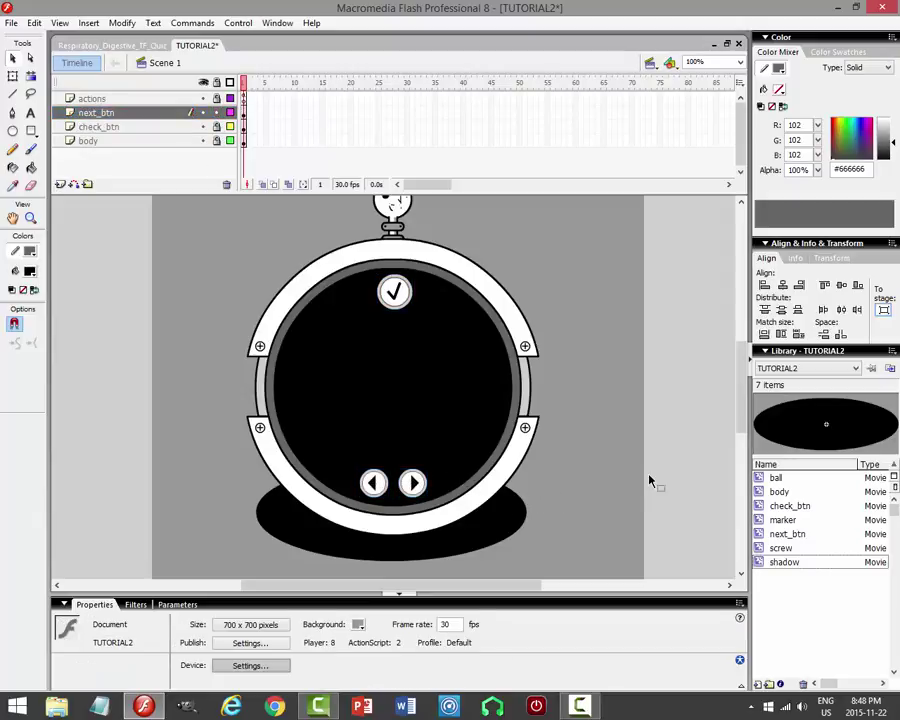
pyautogui.hotkey('ctrl', 's')
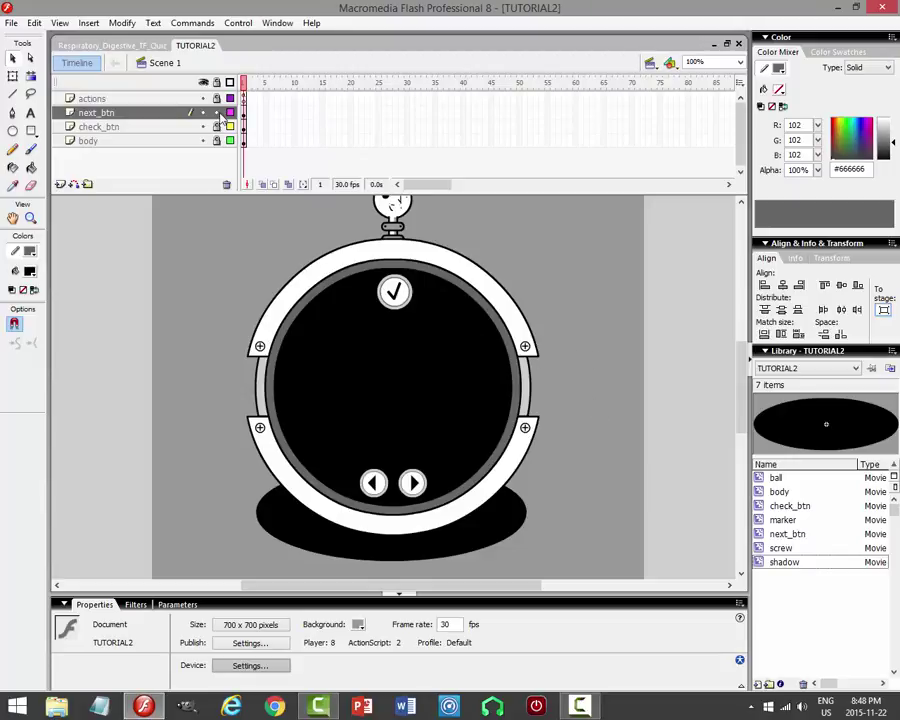
# Lock the next_btn layer and, on a new layer above it, draw a static text box about 244 px wide across the upper black screen.
pyautogui.click(97, 112)
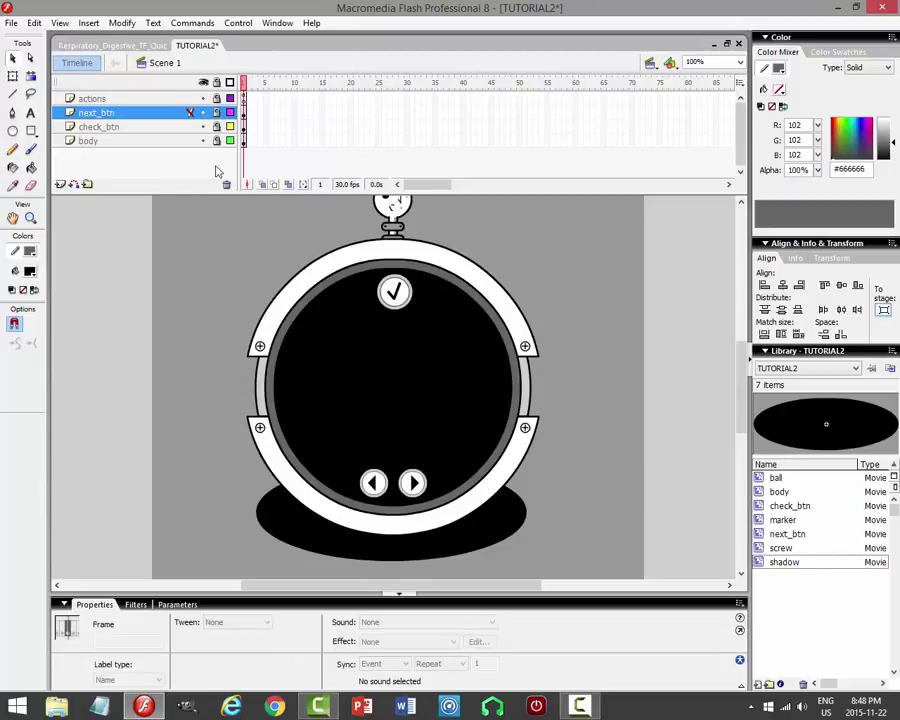
pyautogui.click(60, 185)
pyautogui.click(30, 112)
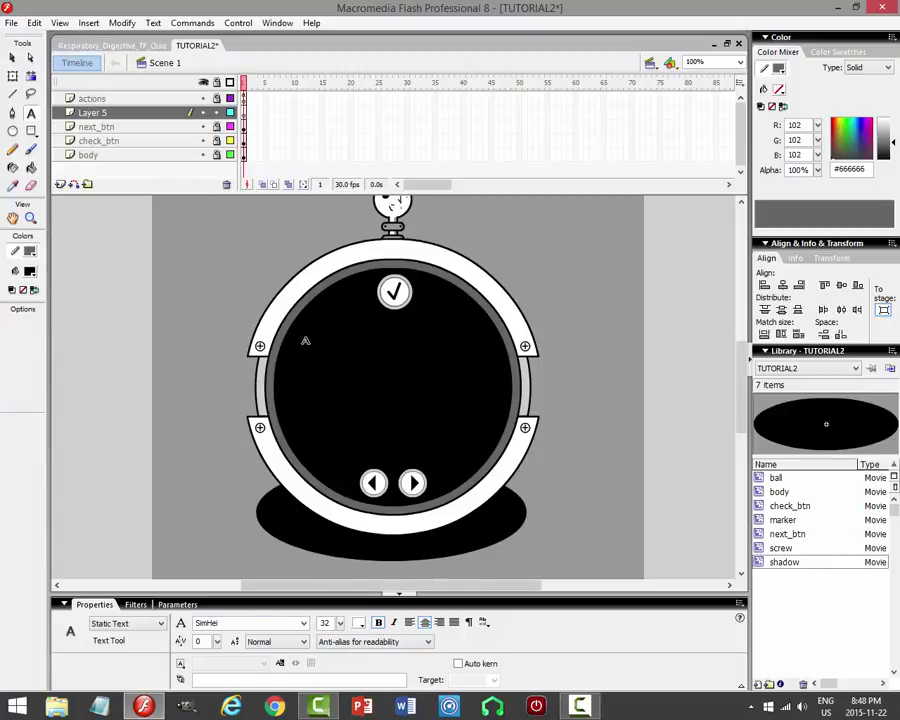
pyautogui.moveTo(302, 298); pyautogui.dragTo(470, 321)
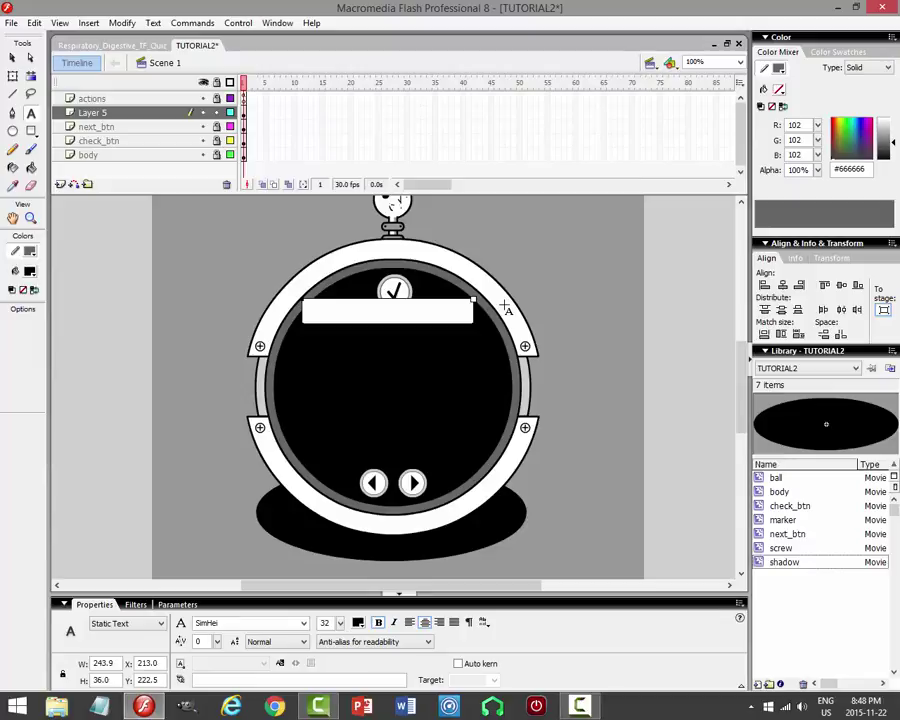
# Enter "START QUIZ!", a blank line and "Press check mark to test and forward arrow to proceed" in the text box.
pyautogui.write('START QUIZ')
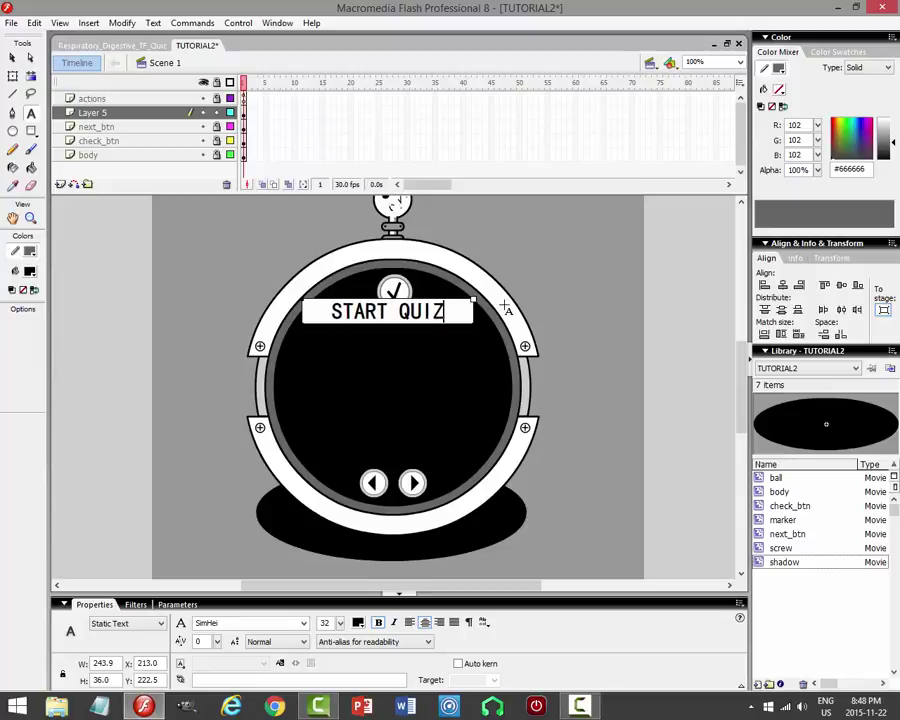
pyautogui.write('!')
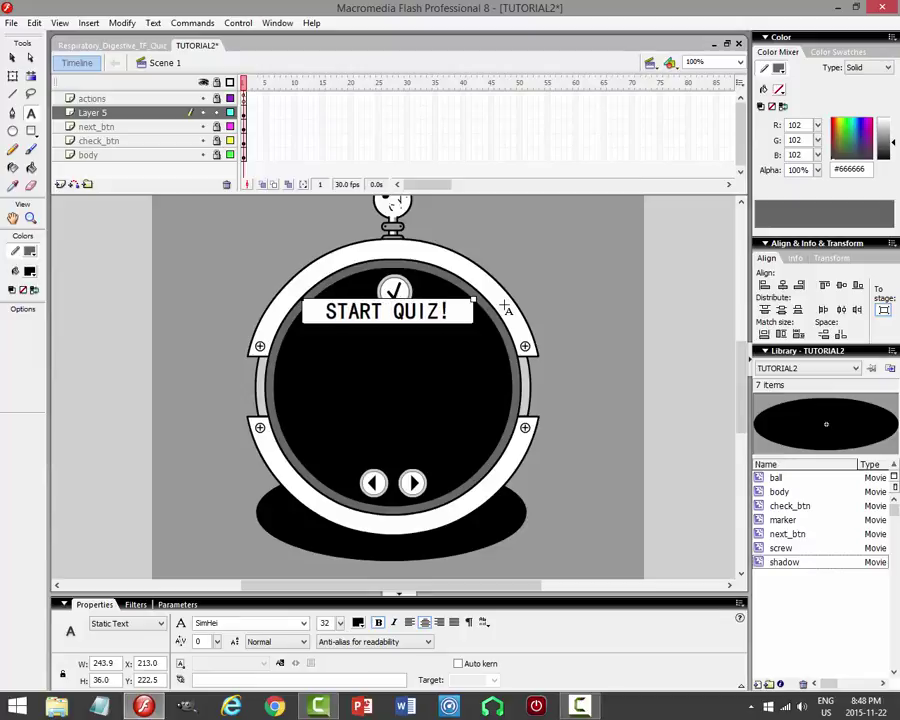
pyautogui.press('Return')
pyautogui.press('Return')
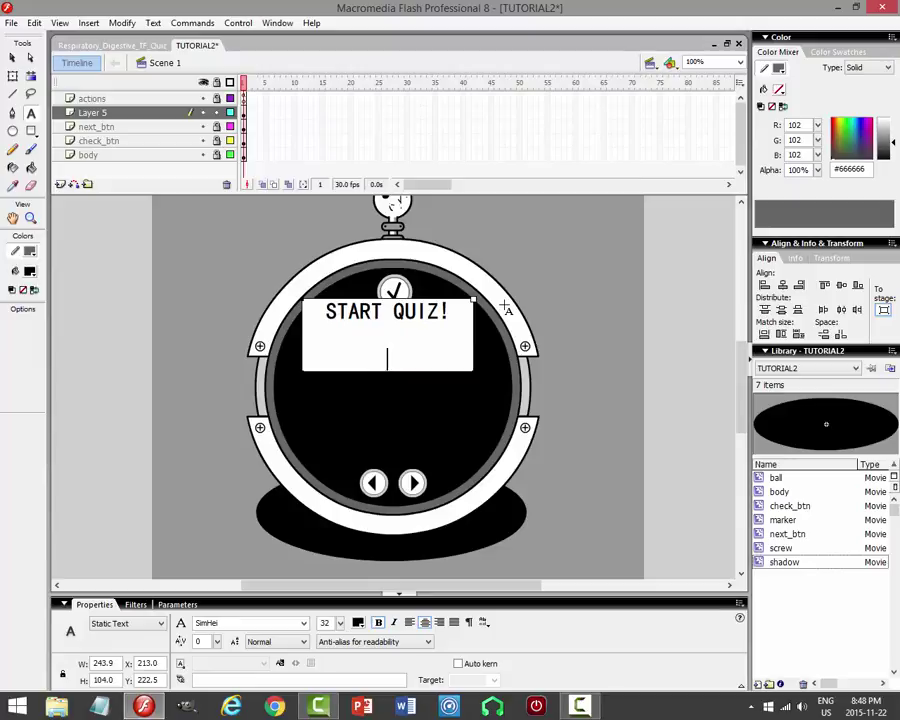
pyautogui.write('Press check mar')
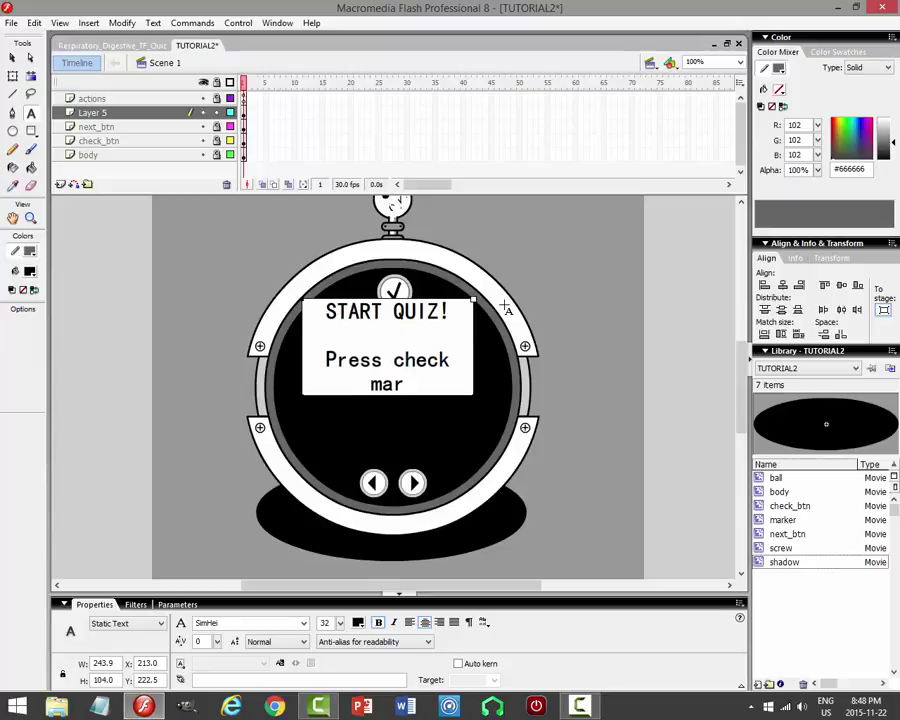
pyautogui.write('k to ')
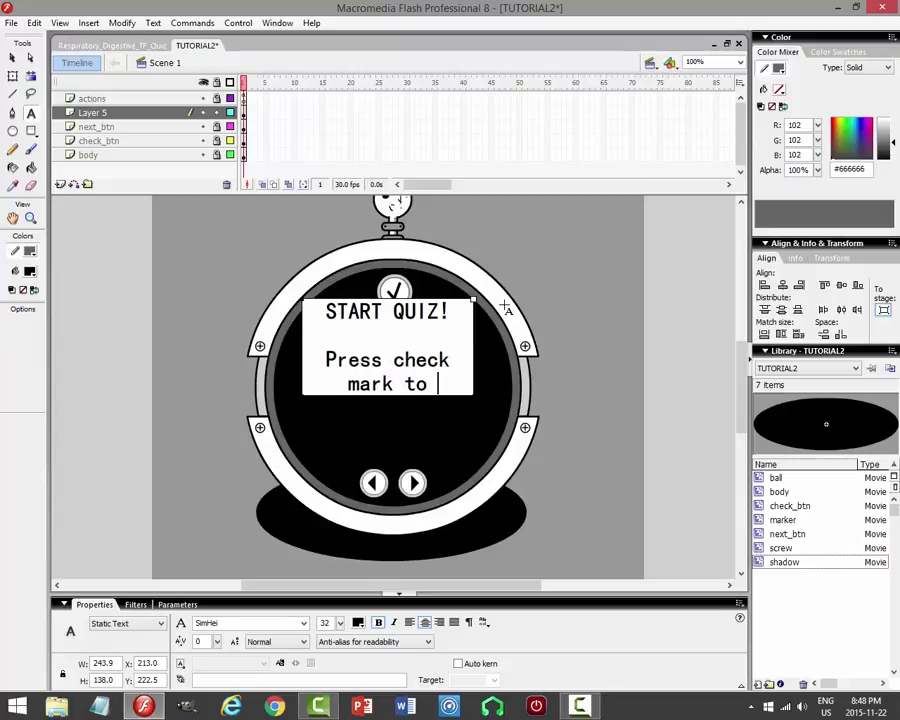
pyautogui.write('test')
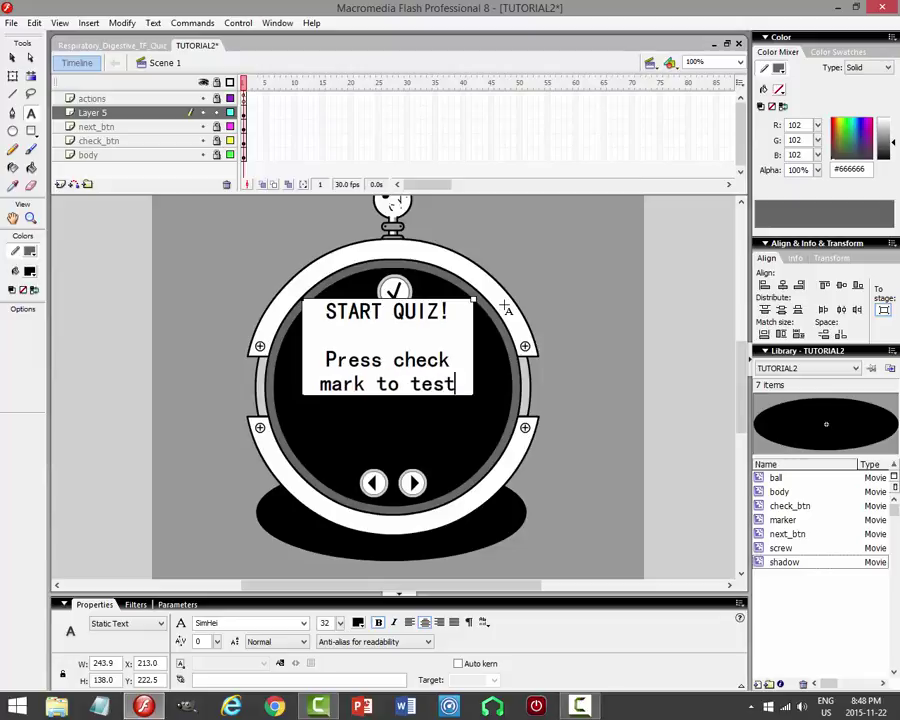
pyautogui.write(' and')
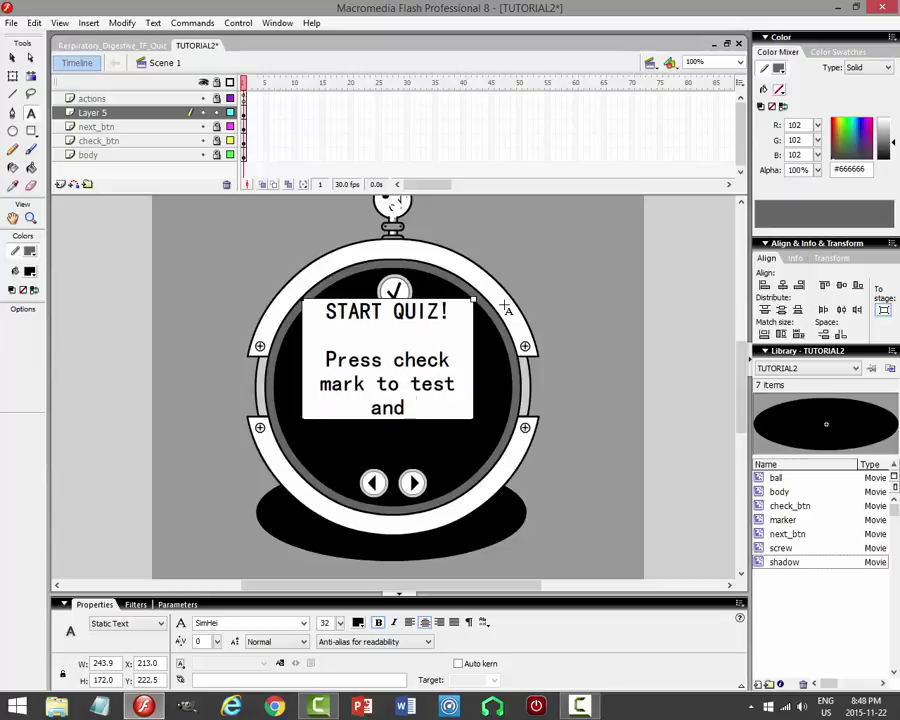
pyautogui.write(' forward a')
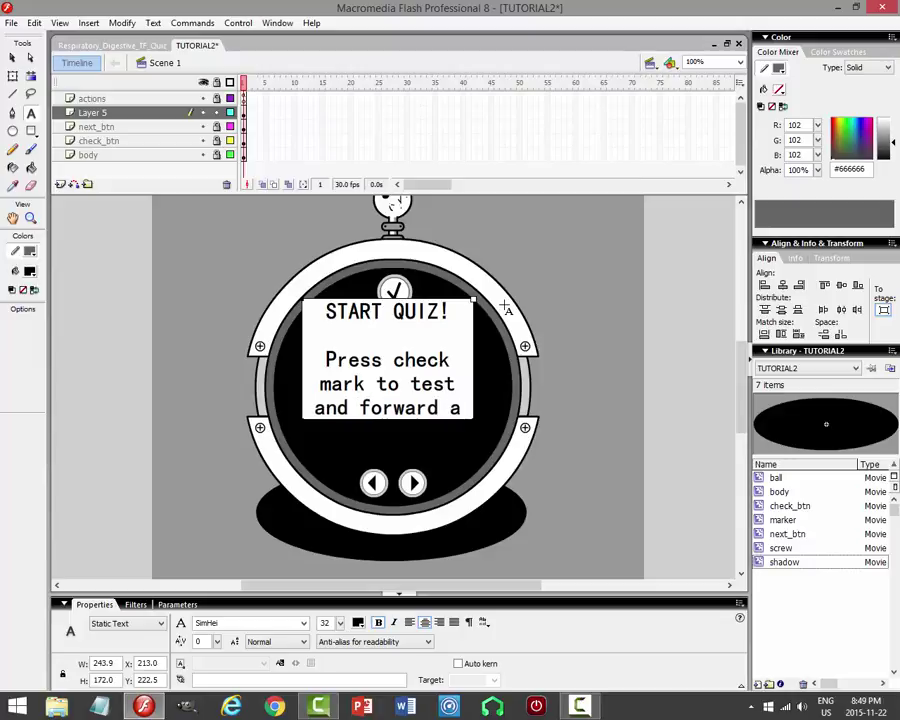
pyautogui.write('rrow to proceed')
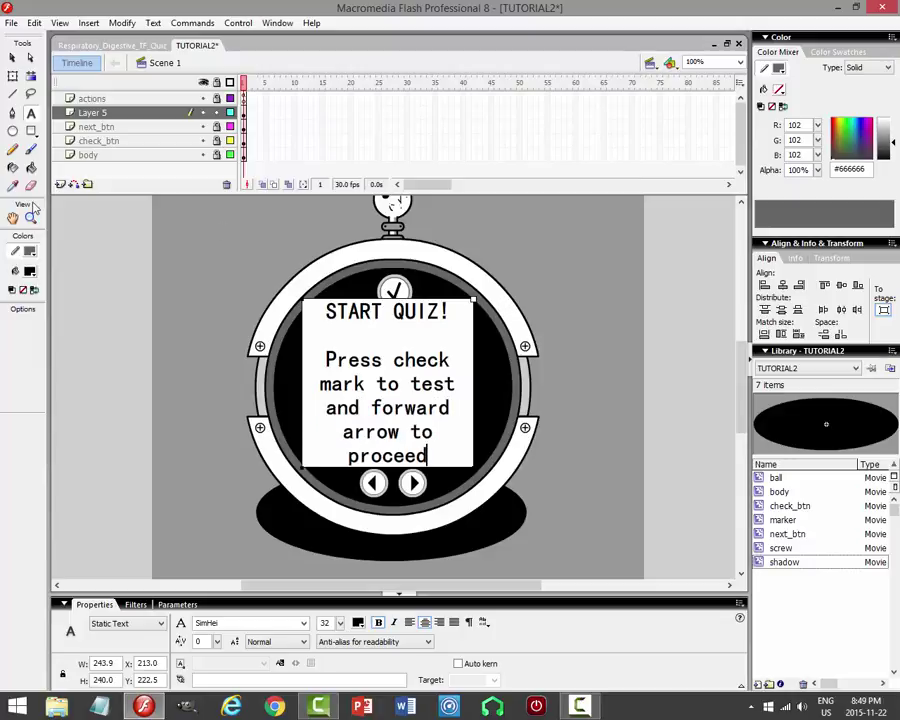
# Select the start text on the black screen and set its text color to white.
pyautogui.click(12, 57)
pyautogui.click(408, 376)
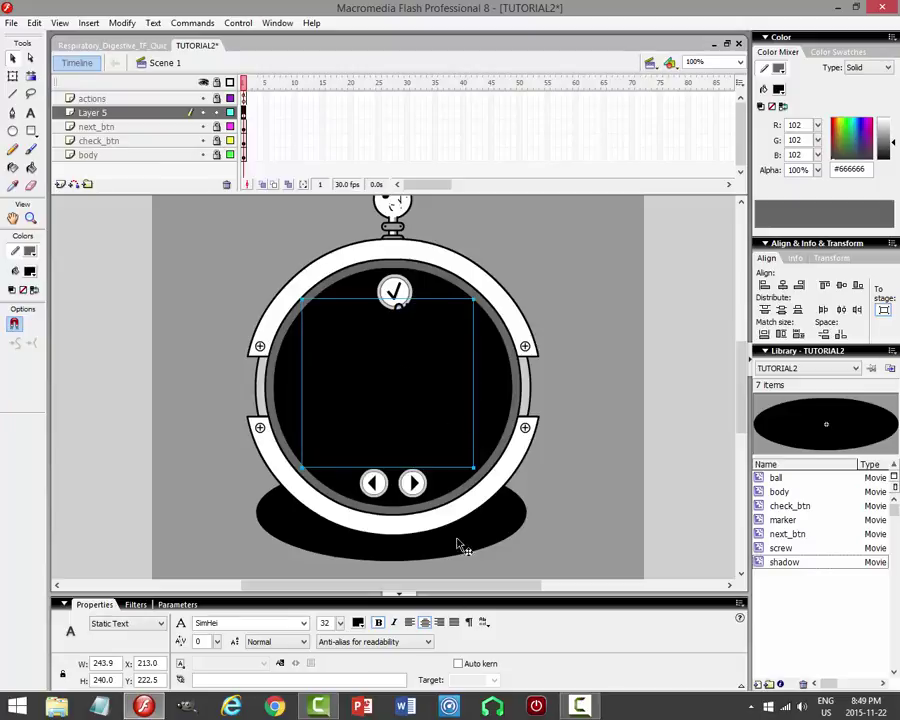
pyautogui.click(358, 622)
pyautogui.click(437, 537)
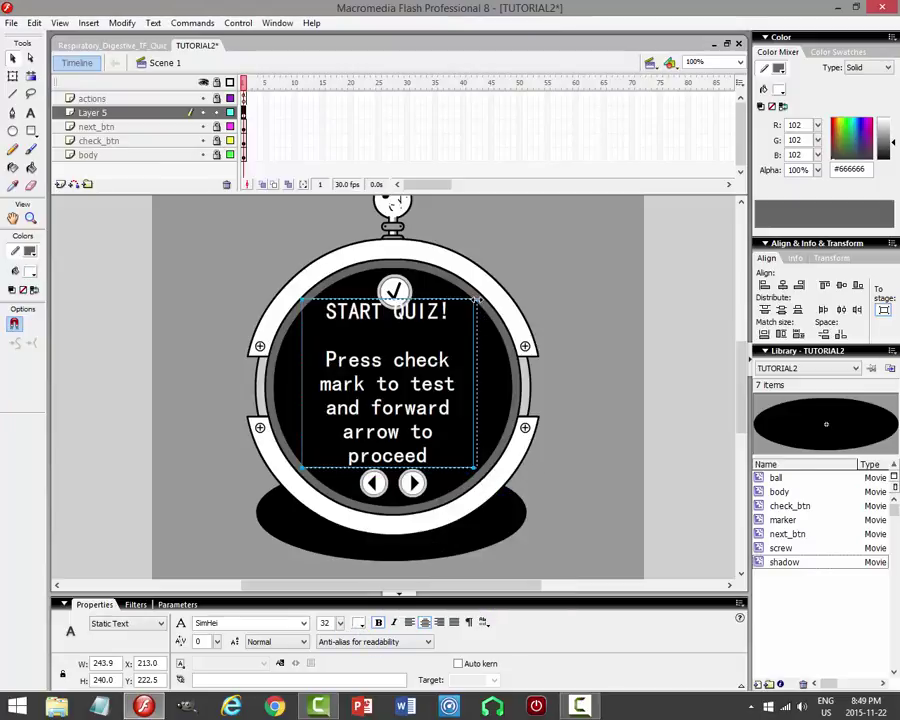
# Widen the start text box to about 255 px and set its font size to 30.
pyautogui.moveTo(476, 299); pyautogui.dragTo(484, 299)
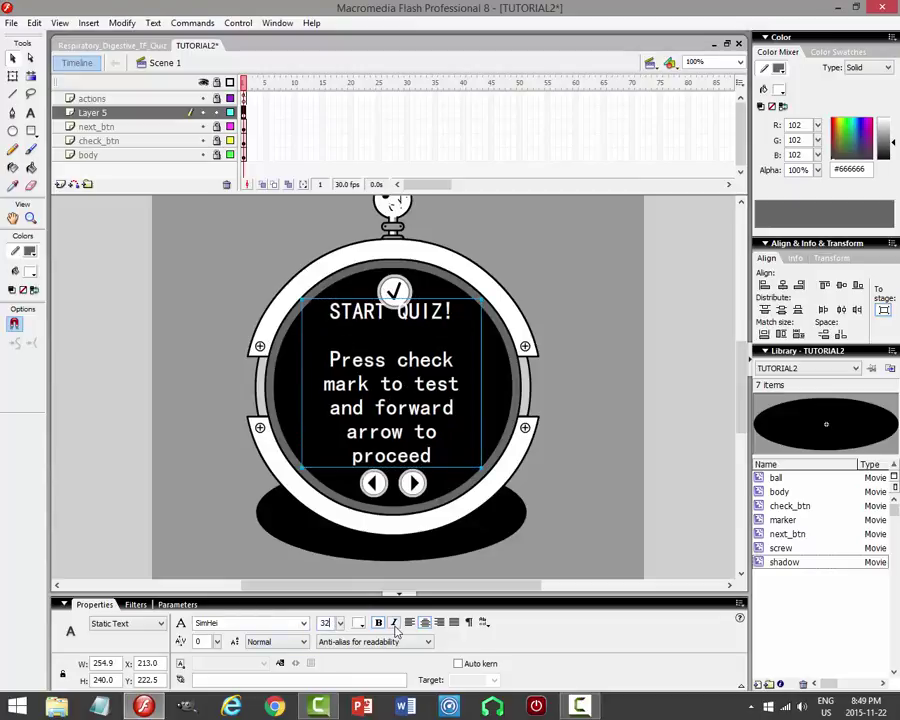
pyautogui.press('BackSpace')
pyautogui.write('0')
pyautogui.press('Return')
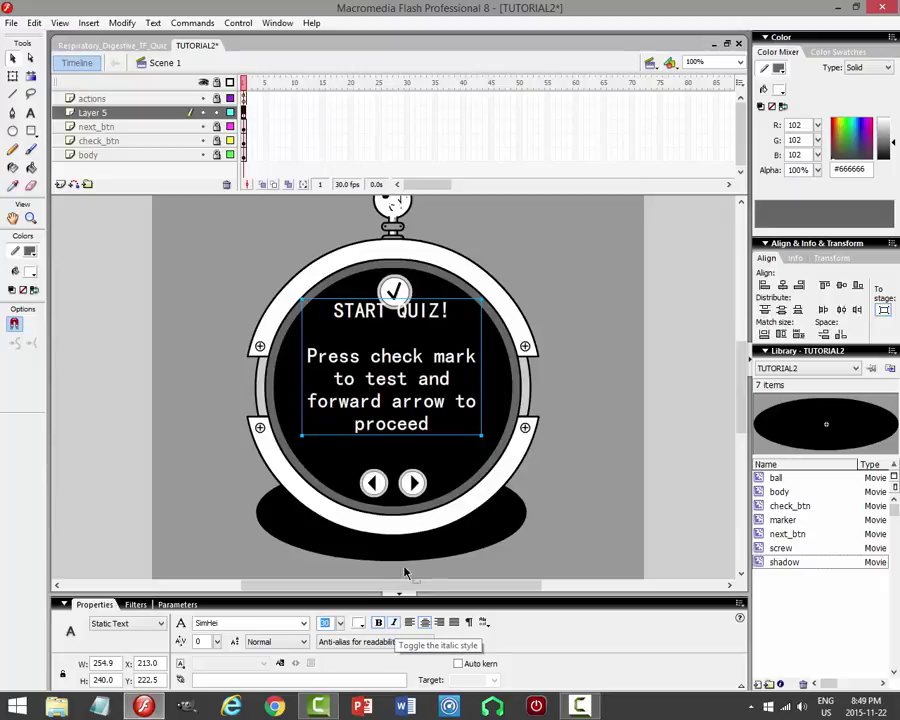
# Nudge the start text down 12 px, clear of the check mark button.
pyautogui.press('Down')
pyautogui.press('Down')
pyautogui.press('Down')
pyautogui.press('Down')
pyautogui.press('Down')
pyautogui.press('Down')
pyautogui.press('Down')
pyautogui.press('Down')
pyautogui.press('Down')
pyautogui.press('Down')
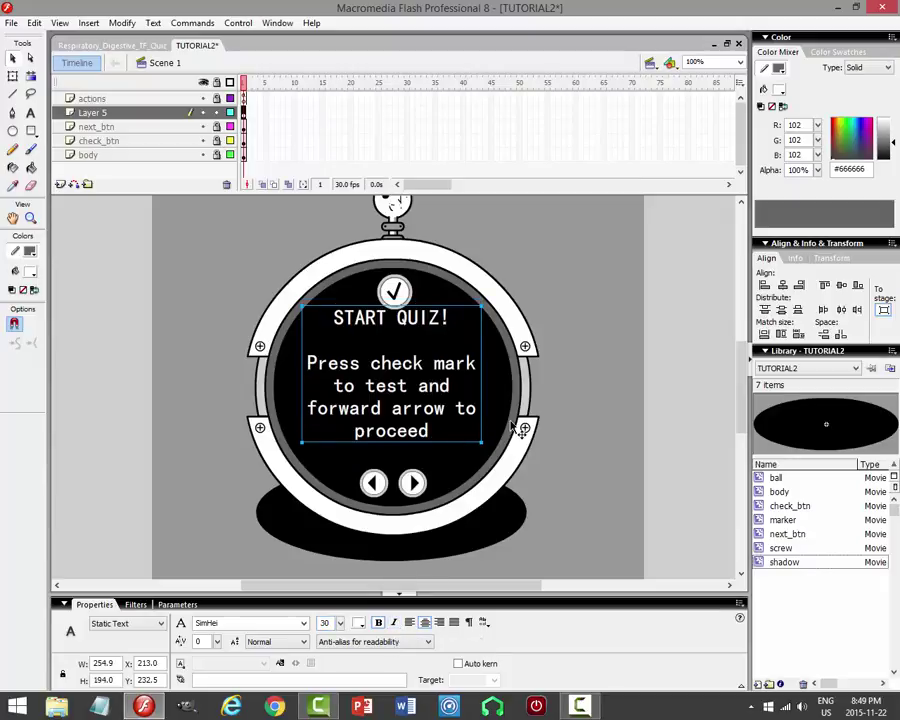
pyautogui.press('Down')
pyautogui.press('Down')
pyautogui.press('Right')
pyautogui.press('Right')
pyautogui.press('Right')
pyautogui.press('Right')
pyautogui.press('Right')
pyautogui.press('Right')
pyautogui.press('Right')
pyautogui.press('Right')
pyautogui.press('Right')
pyautogui.press('Right')
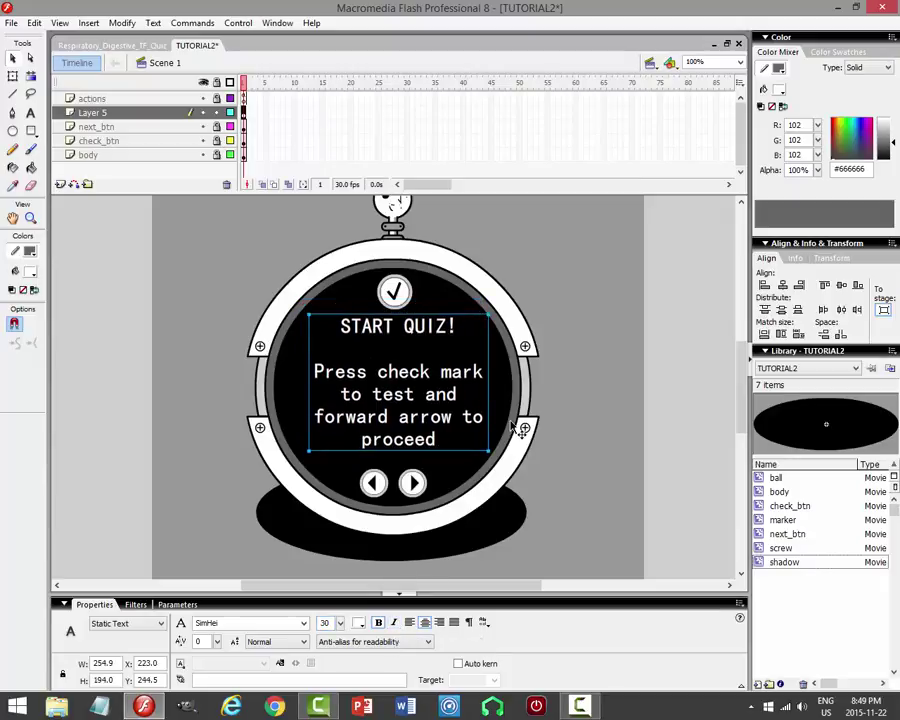
pyautogui.press('Left')
pyautogui.press('Left')
pyautogui.press('Left')
pyautogui.press('Left')
pyautogui.press('Left')
pyautogui.press('Left')
pyautogui.press('Left')
pyautogui.press('Left')
pyautogui.press('Left')
pyautogui.press('Left')
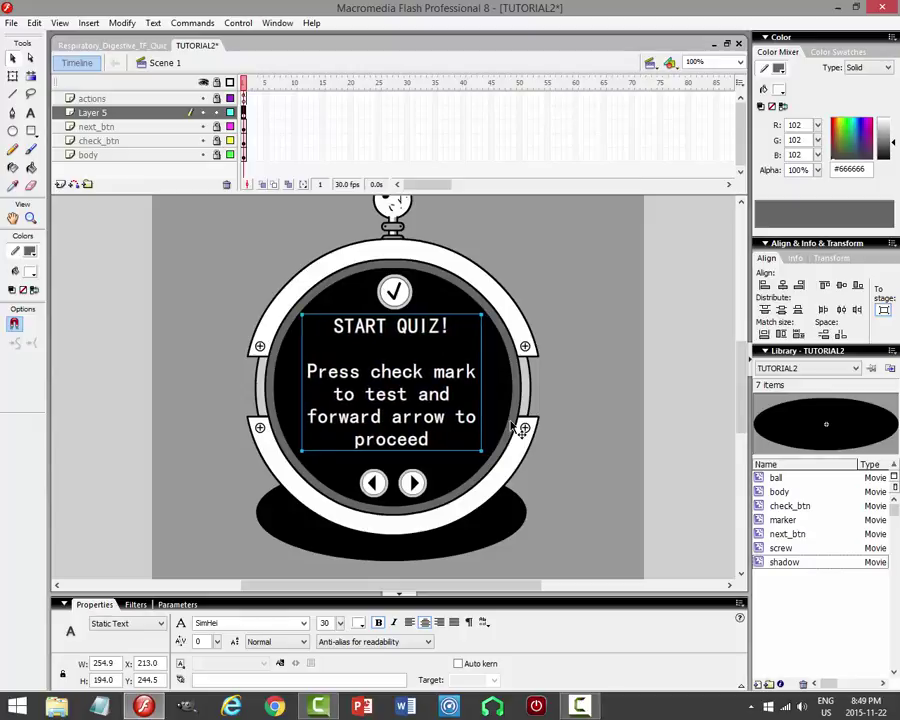
# Fine-tune the start text's vertical position to Y 245.5 and deselect it.
pyautogui.press('Up')
pyautogui.press('Up')
pyautogui.press('Down')
pyautogui.press('Down')
pyautogui.press('Down')
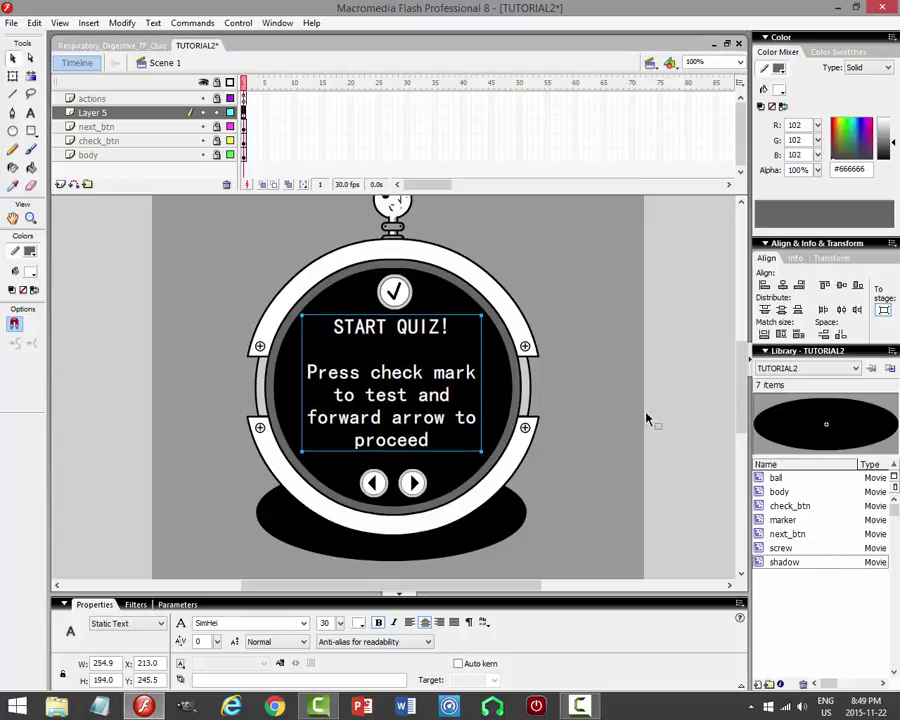
pyautogui.click(583, 328)
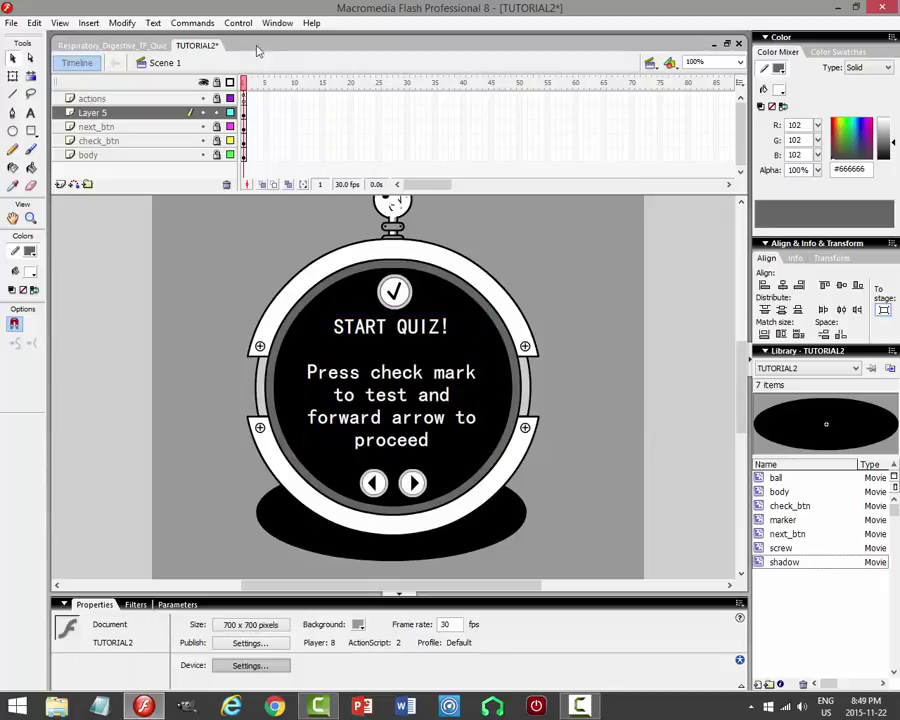
# Test the movie to check the start screen, and close the preview.
pyautogui.click(236, 23)
pyautogui.click(175, 126)
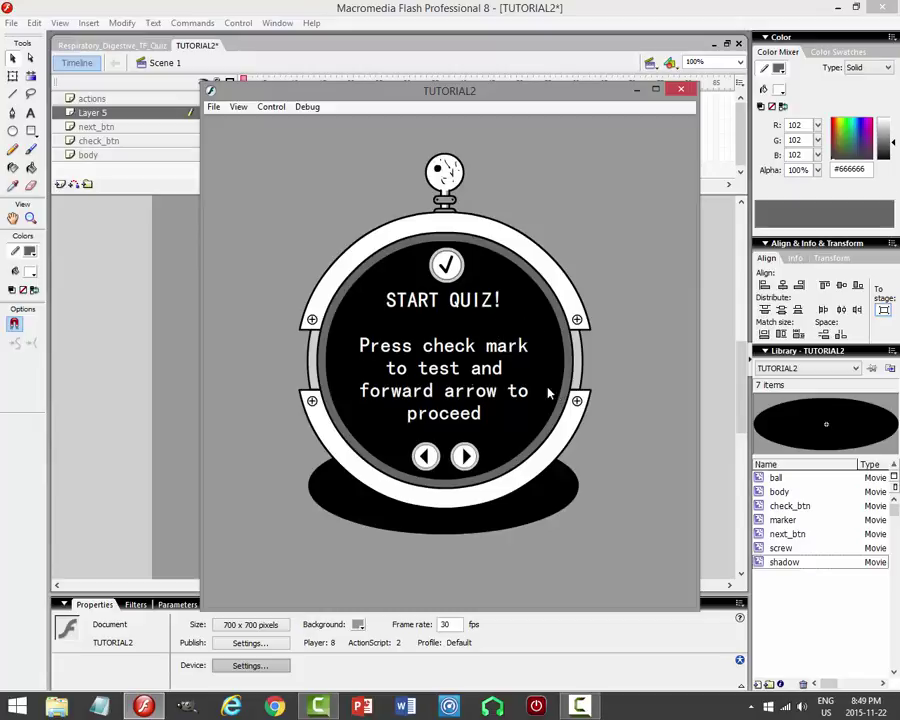
pyautogui.click(681, 89)
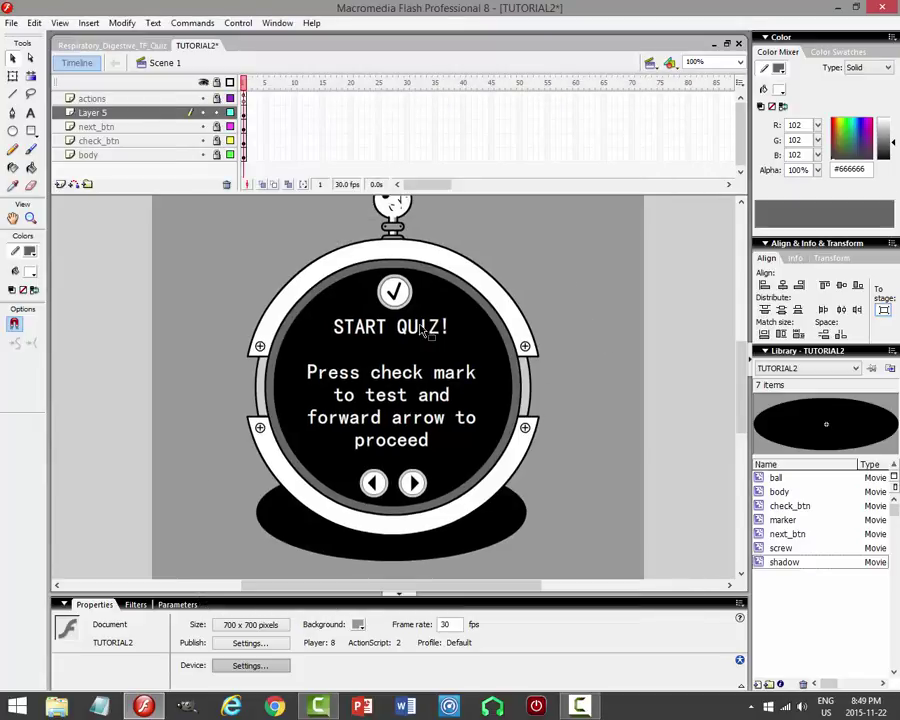
# Set the line spacing of the start text to 0 in its format options.
pyautogui.click(402, 352)
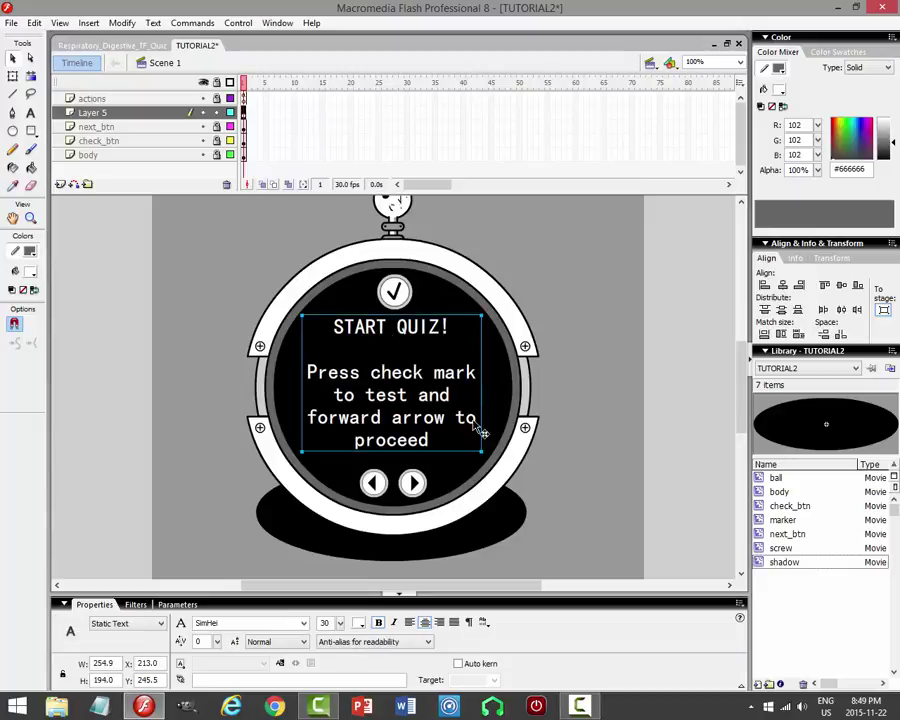
pyautogui.click(481, 622)
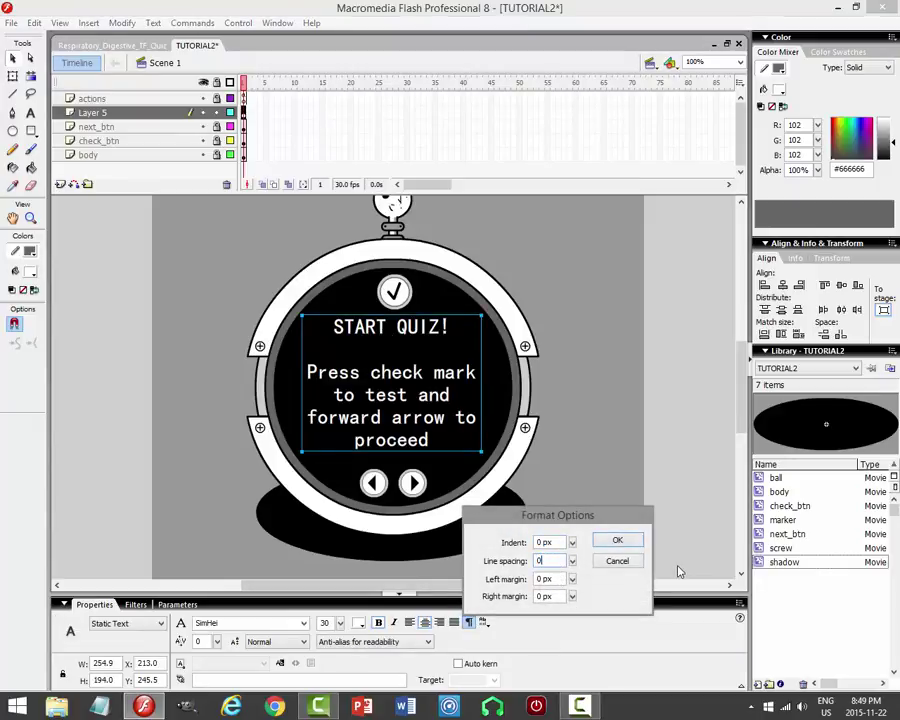
pyautogui.write('0')
pyautogui.press('Return')
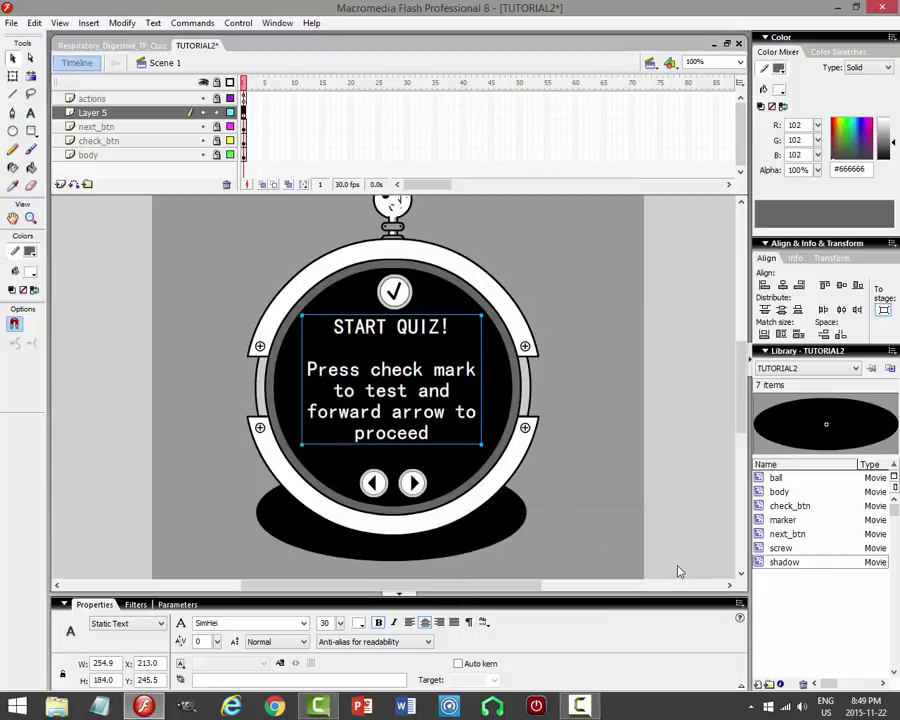
# Nudge the start text down 3 px to Y 248.5, deselect it and save the document.
pyautogui.click(570, 373)
pyautogui.click(463, 336)
pyautogui.press('Down')
pyautogui.press('Down')
pyautogui.press('Down')
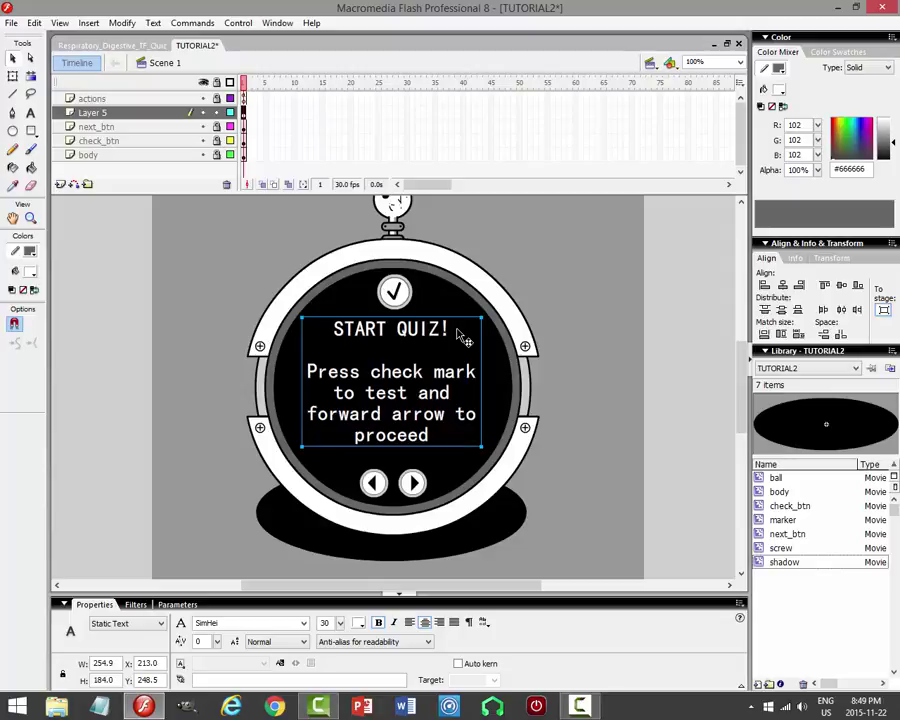
pyautogui.click(560, 315)
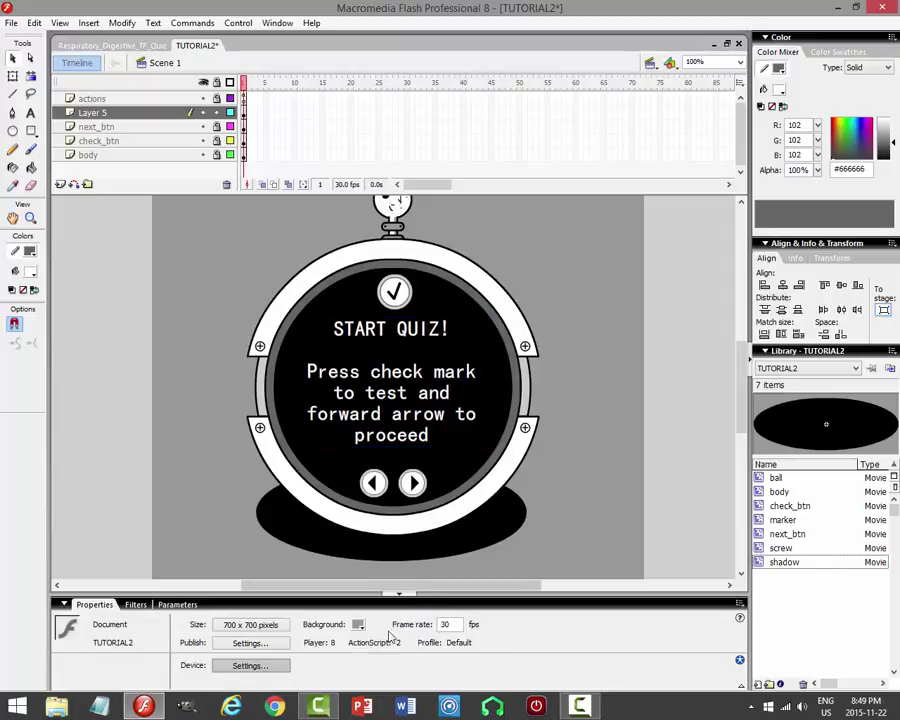
pyautogui.click(424, 444)
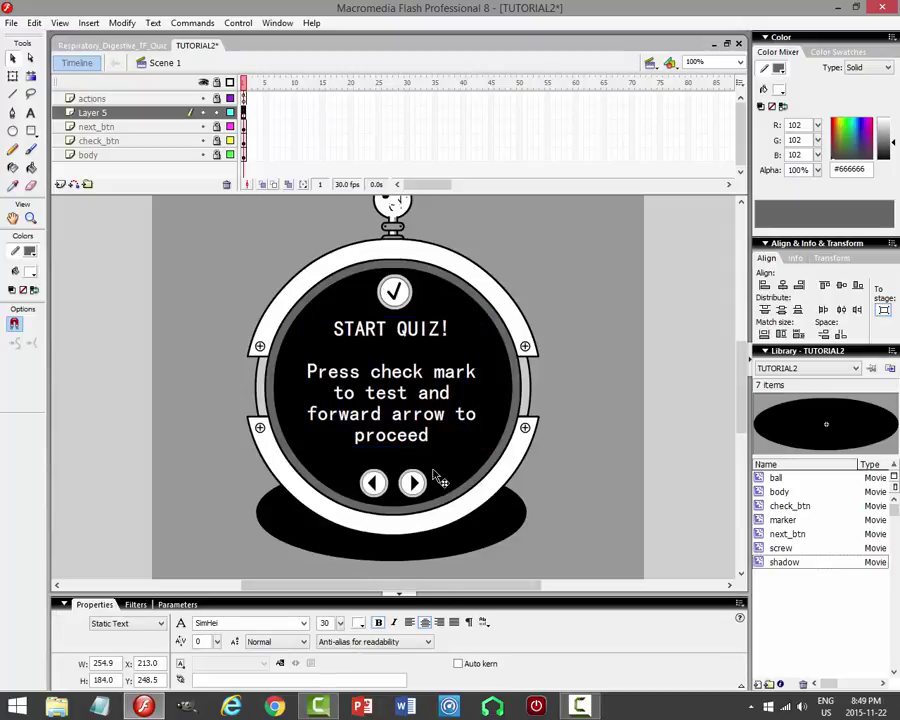
pyautogui.click(605, 329)
pyautogui.hotkey('ctrl', 's')
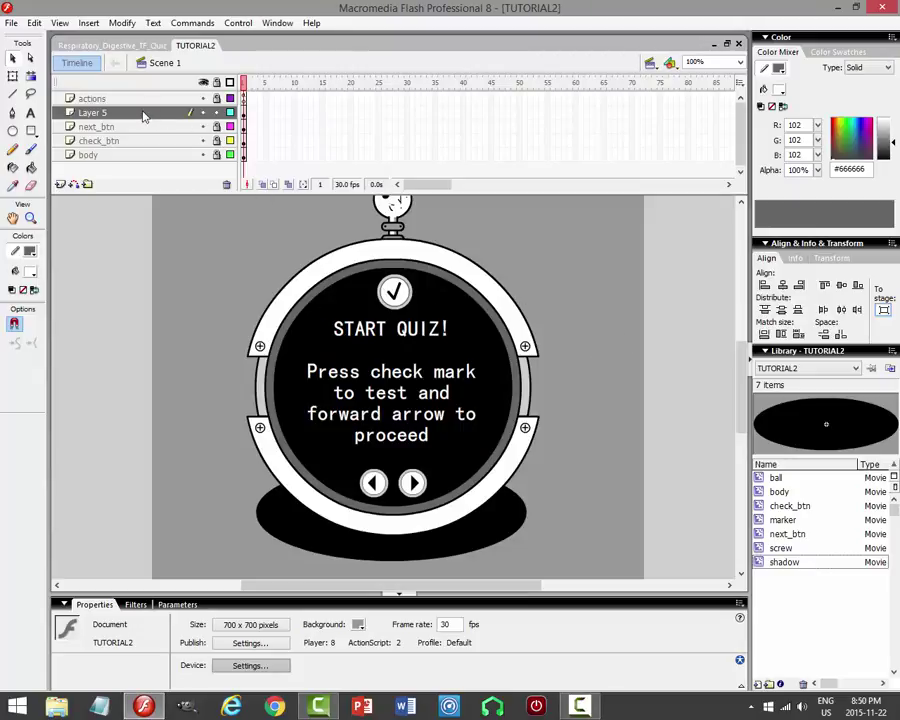
# Rename the start text's layer, Layer 5, as "questions".
pyautogui.click(143, 117)
pyautogui.doubleClick(143, 116)
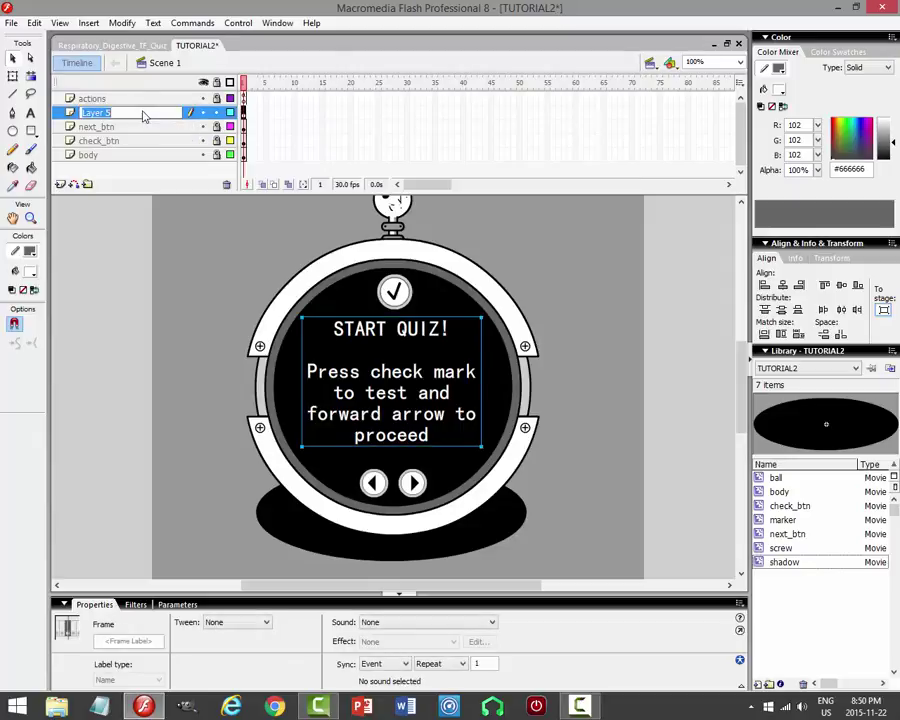
pyautogui.write('questions')
pyautogui.press('Return')
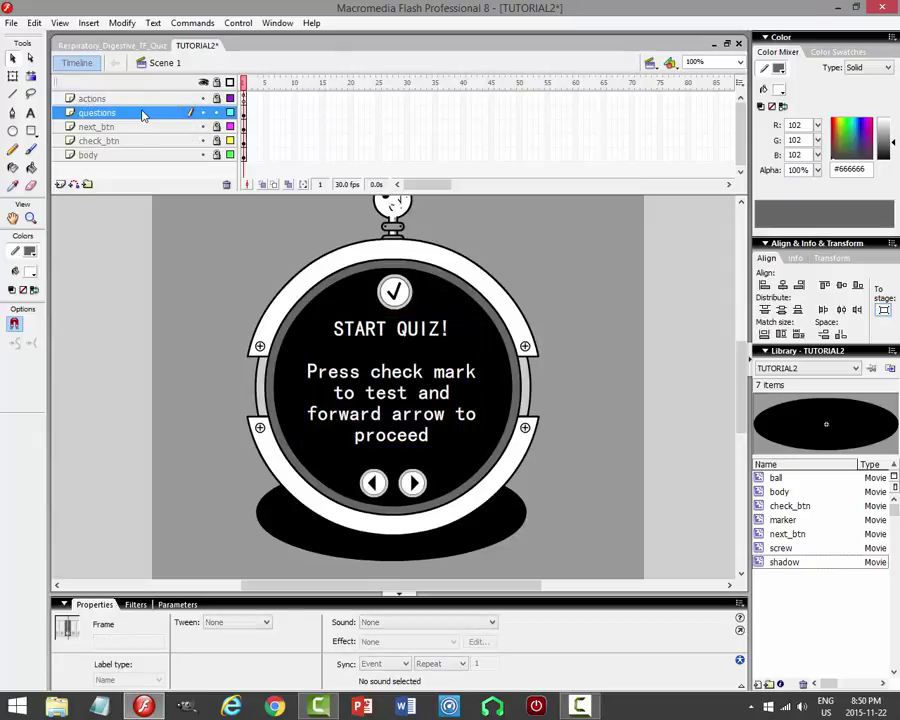
# Convert the start text into a movie clip symbol named "q0" and give its instance the name "q0".
pyautogui.click(484, 348)
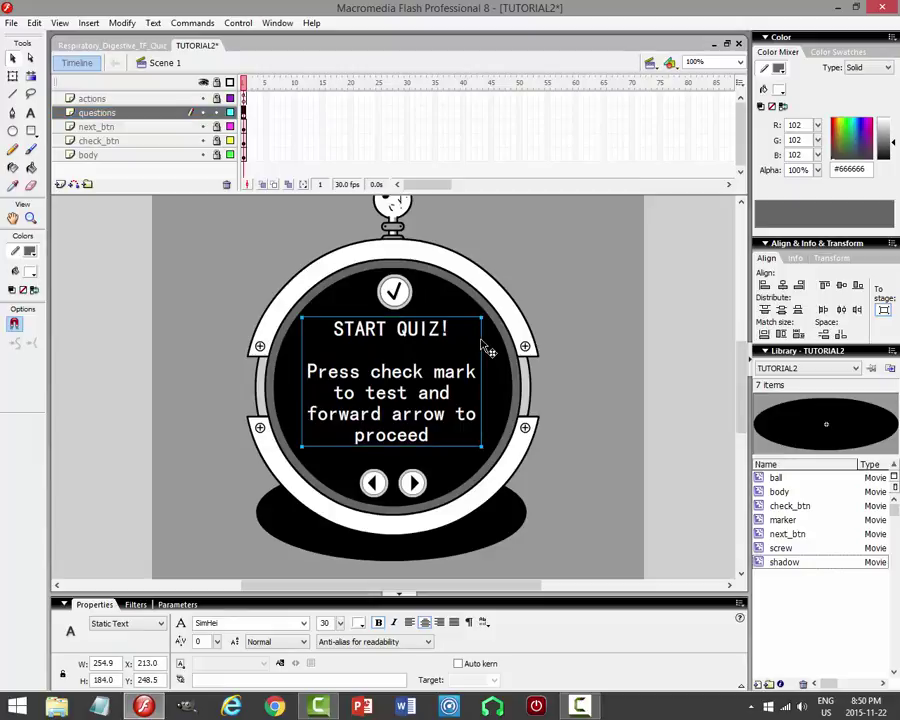
pyautogui.rightClick(429, 335)
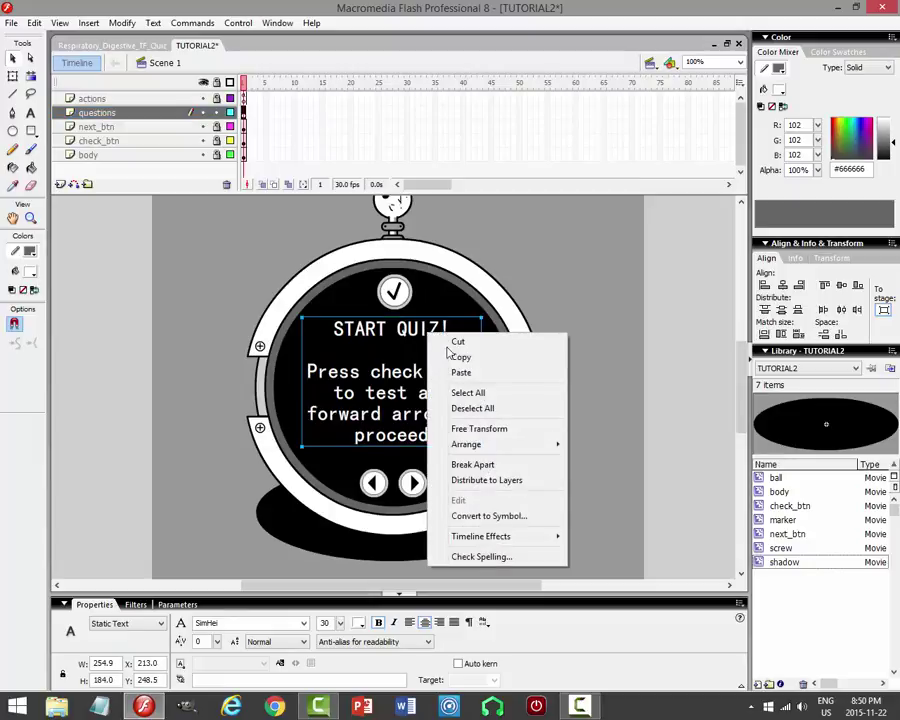
pyautogui.click(496, 516)
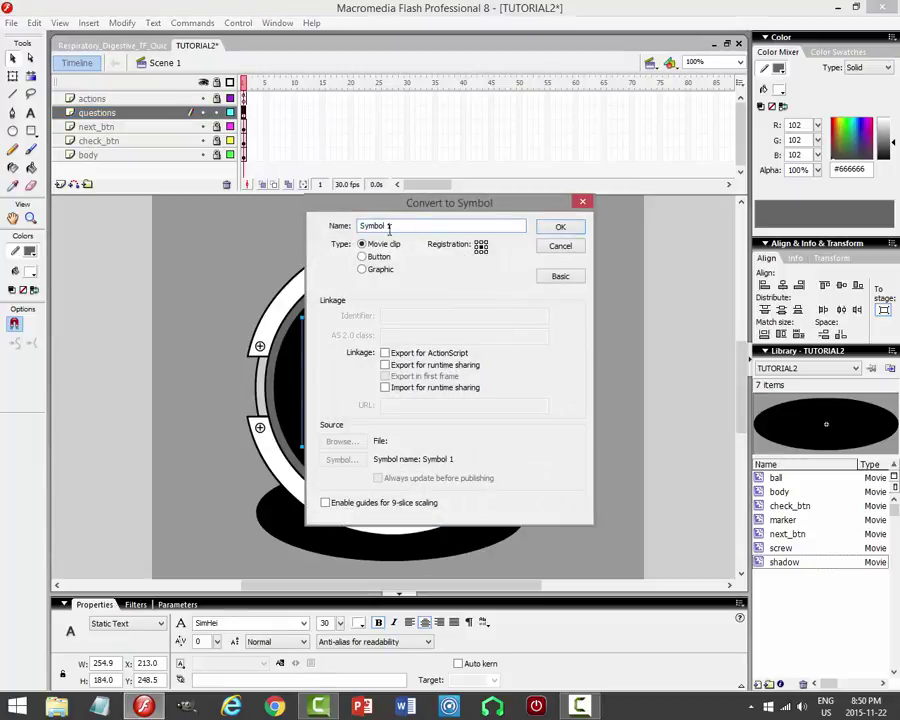
pyautogui.write('q0')
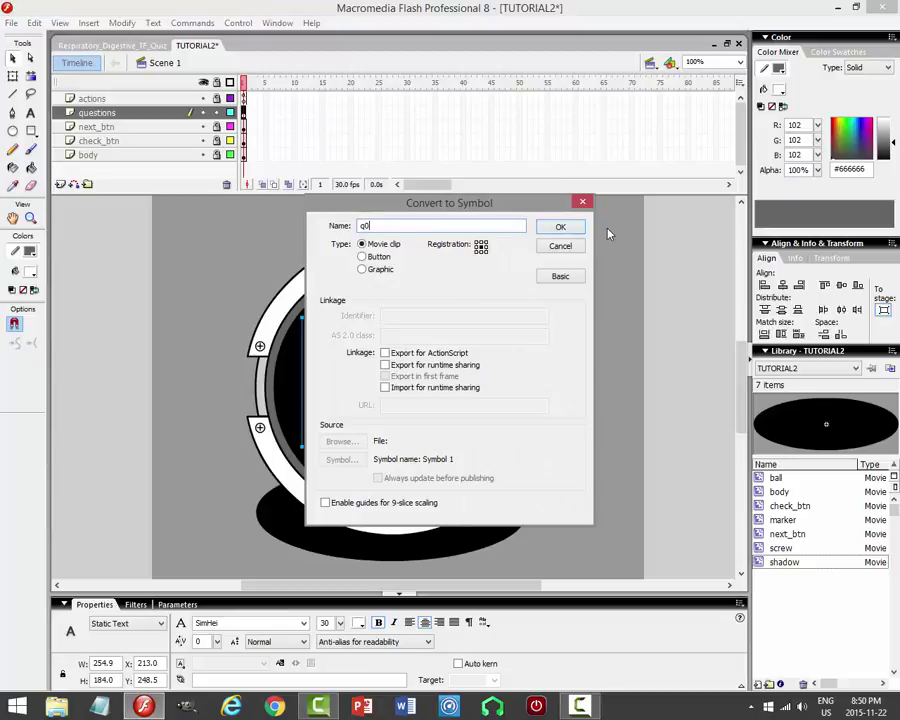
pyautogui.press('Return')
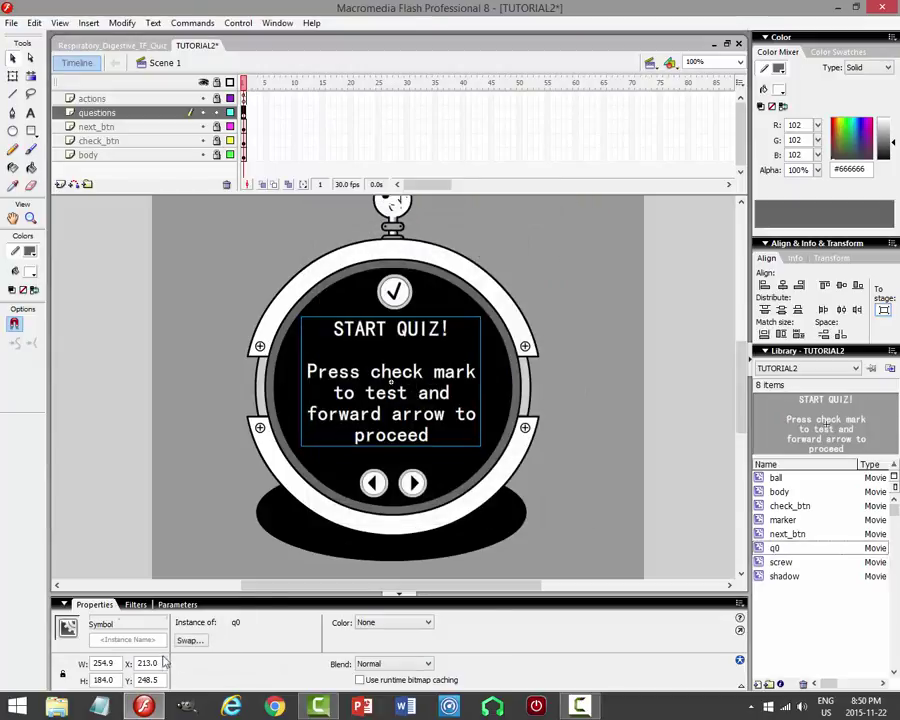
pyautogui.click(125, 639)
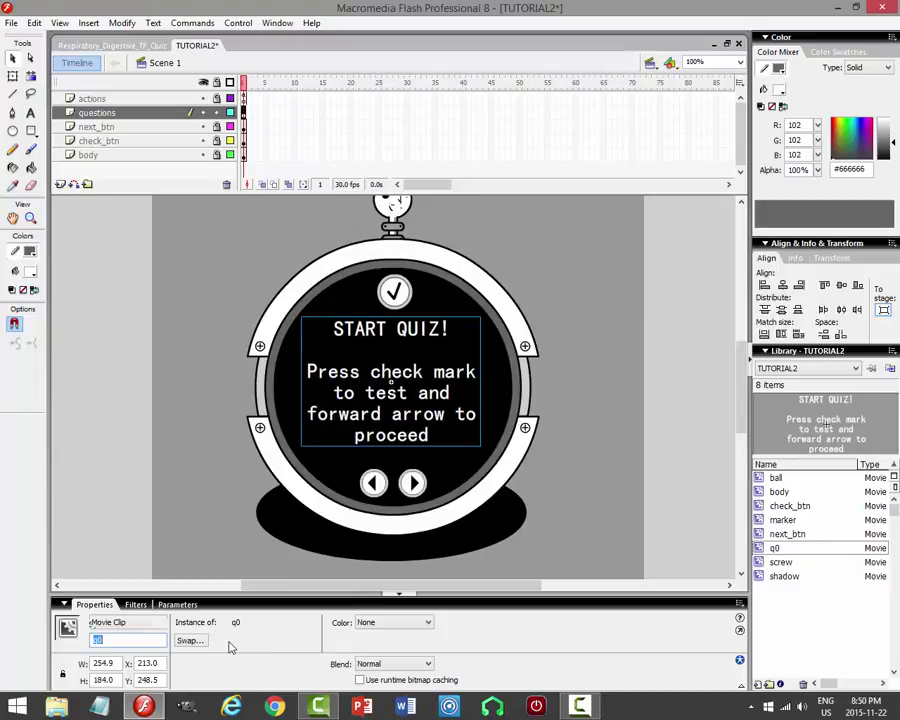
# Lock the questions layer, then add a layer named "text" directly above it.
pyautogui.click(581, 275)
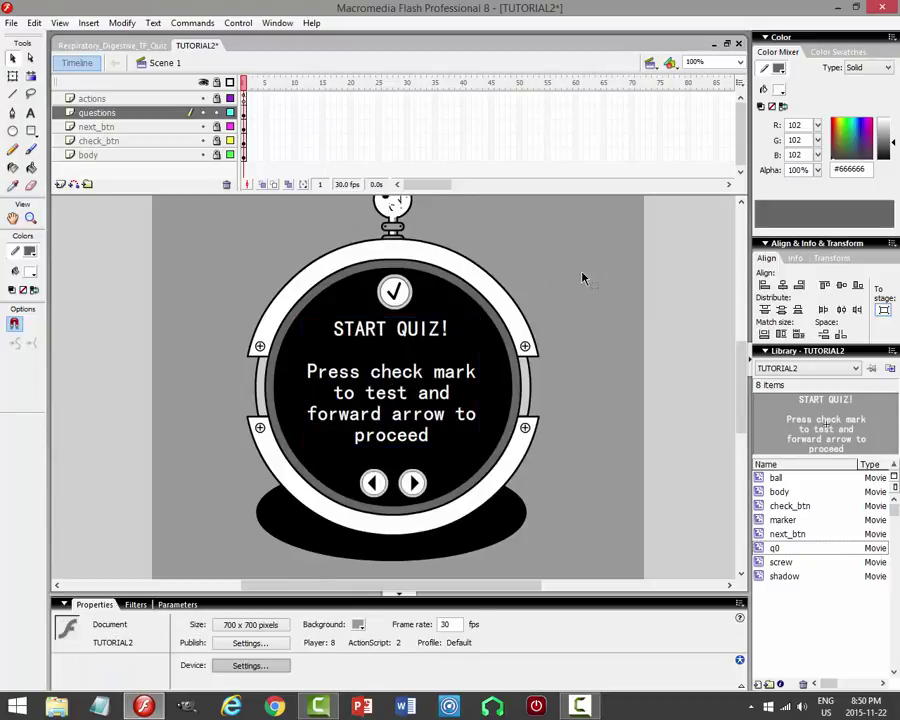
pyautogui.click(217, 113)
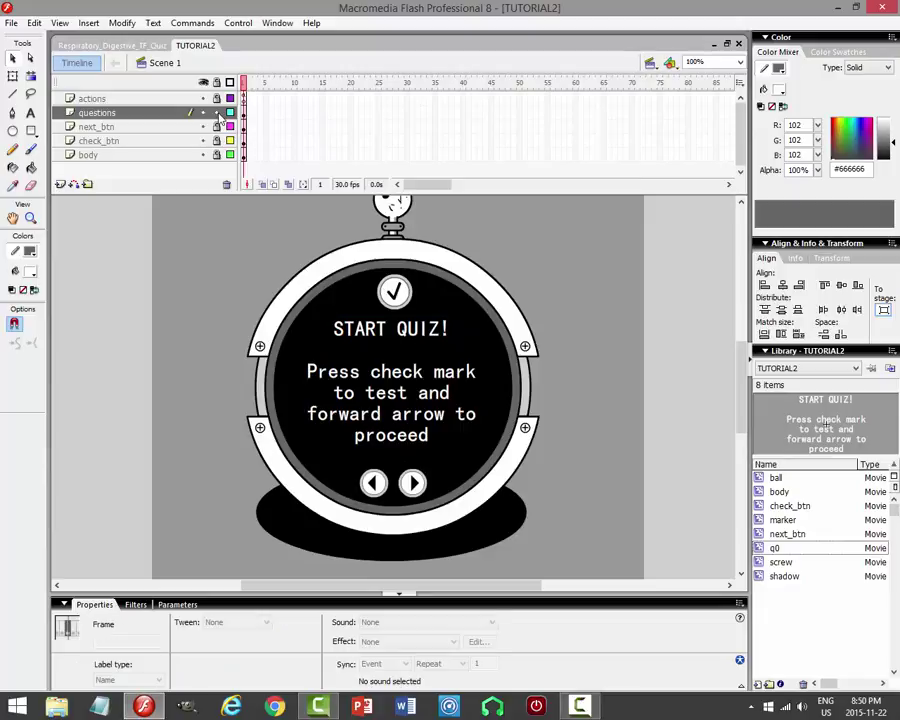
pyautogui.click(60, 184)
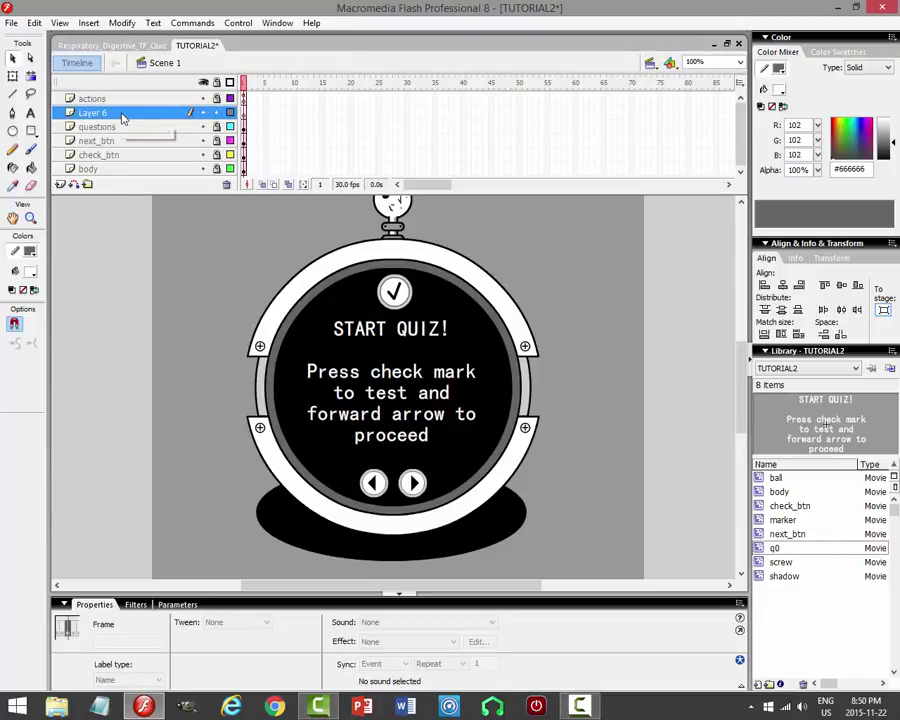
pyautogui.doubleClick(110, 113)
pyautogui.write('tex')
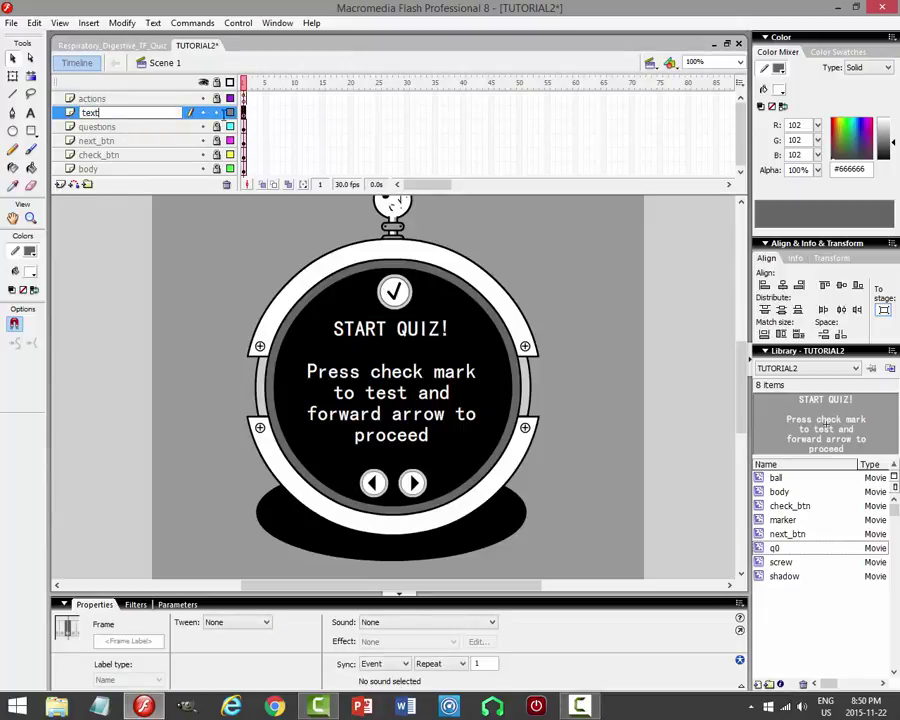
pyautogui.write('t')
pyautogui.press('Return')
# Add a static text "T" at the dial's left edge beside the instructions, at about X 178, Y 324.
pyautogui.click(32, 115)
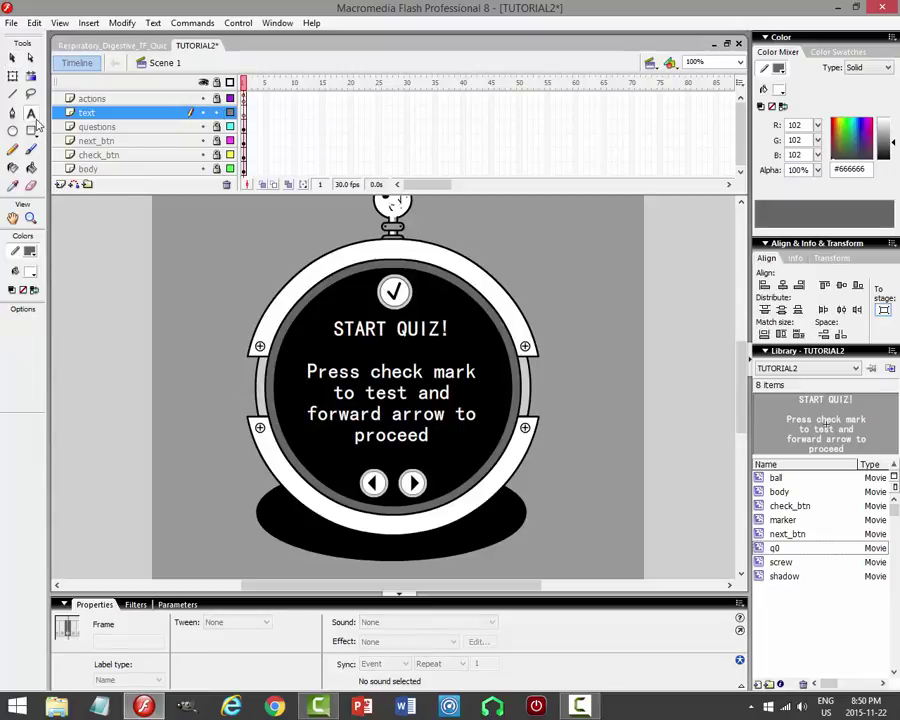
pyautogui.click(286, 368)
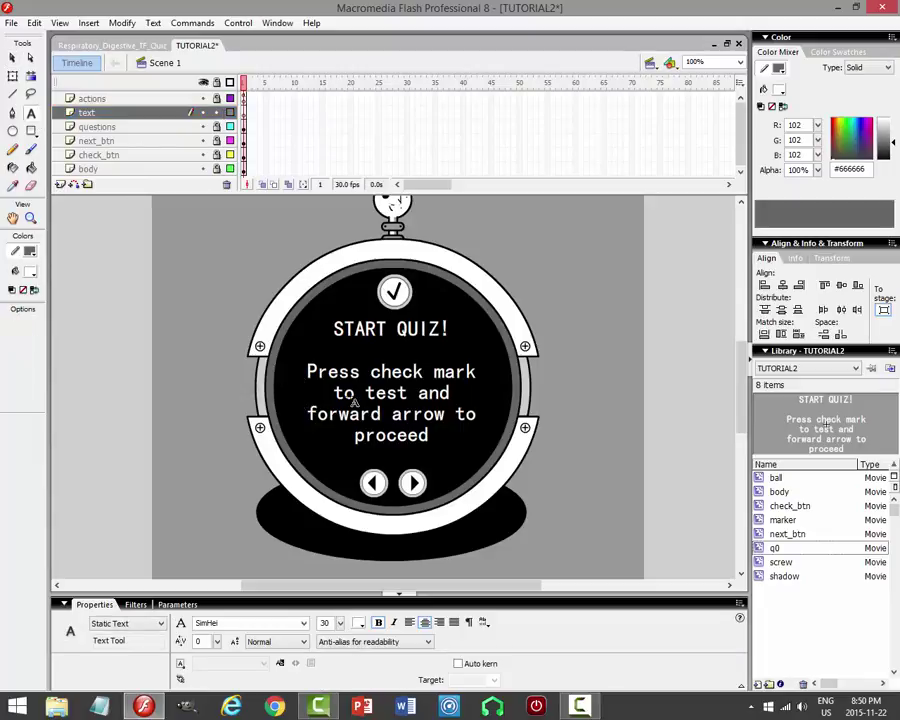
pyautogui.write('T')
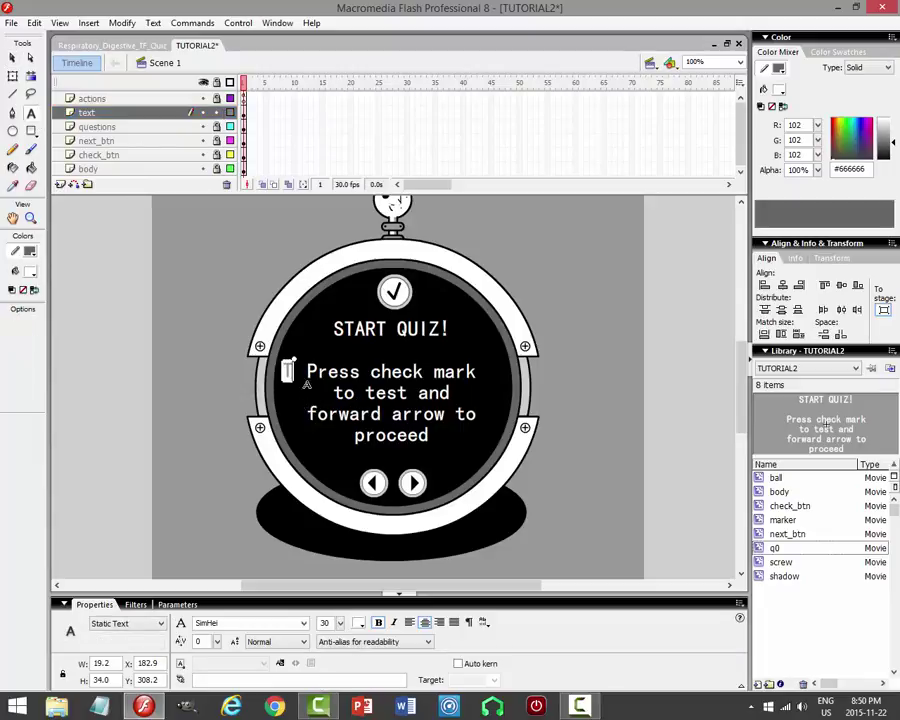
pyautogui.click(12, 58)
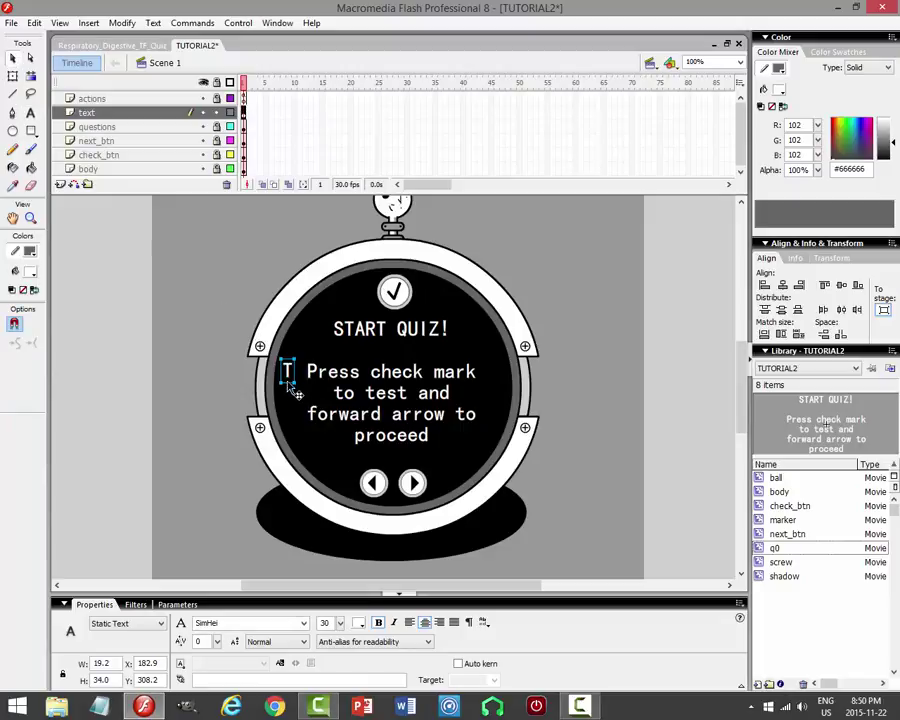
pyautogui.moveTo(292, 392); pyautogui.dragTo(289, 401)
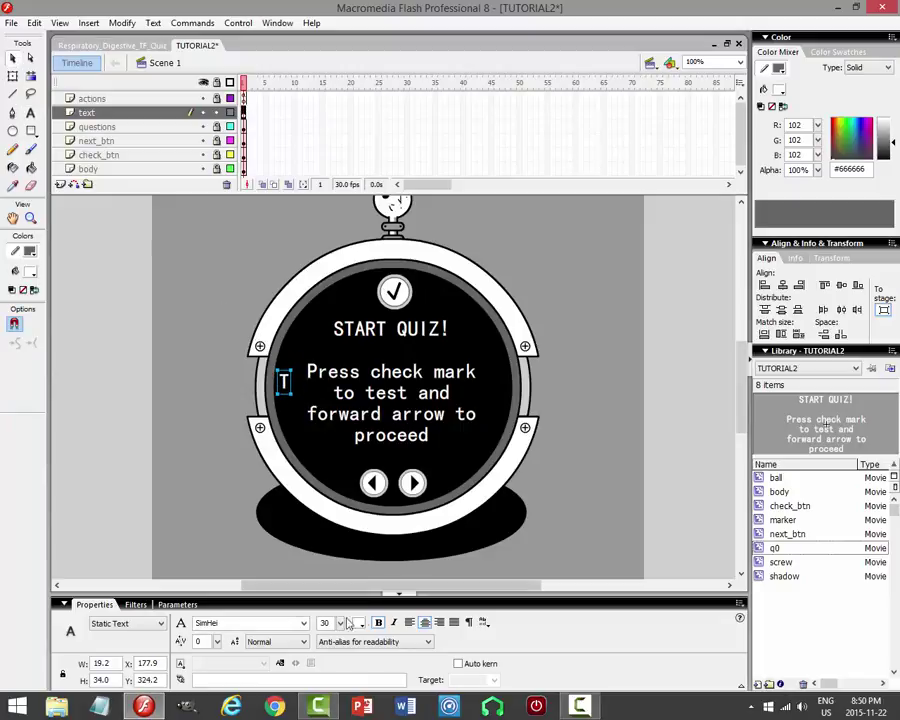
# Set the "T" text's font size to 35 and nudge it down 4 px to Y 328.2.
pyautogui.press('BackSpace')
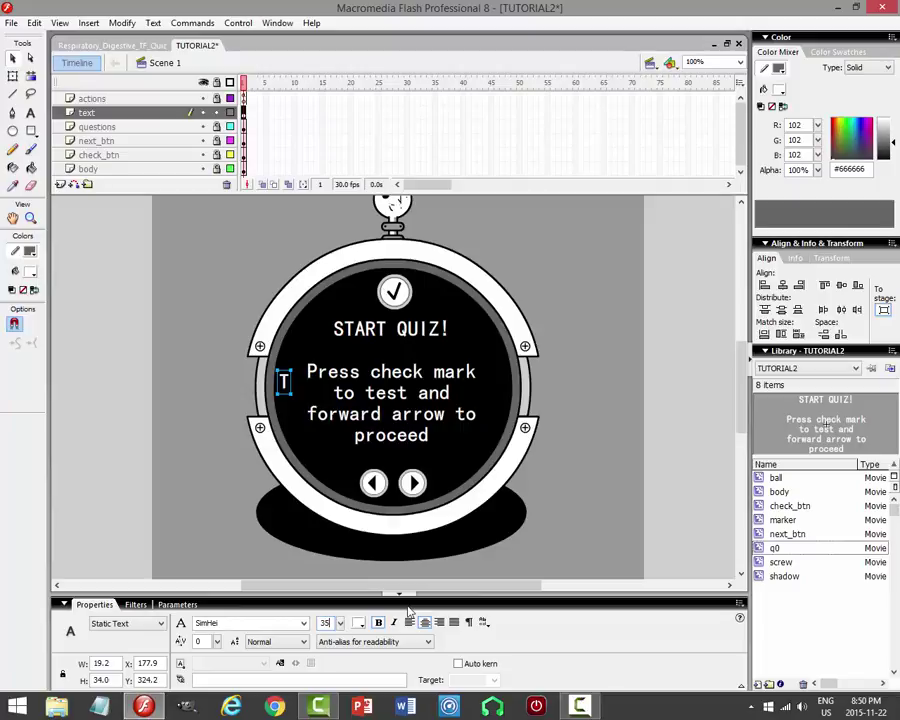
pyautogui.write('5')
pyautogui.press('Return')
pyautogui.press('Down')
pyautogui.press('Down')
pyautogui.press('Down')
pyautogui.press('Down')
# Duplicate the "T" to the dial's right edge, change the copy to "F" and place it at X 486.6, Y 328.2.
pyautogui.moveTo(287, 395); pyautogui.dragTo(503, 404)
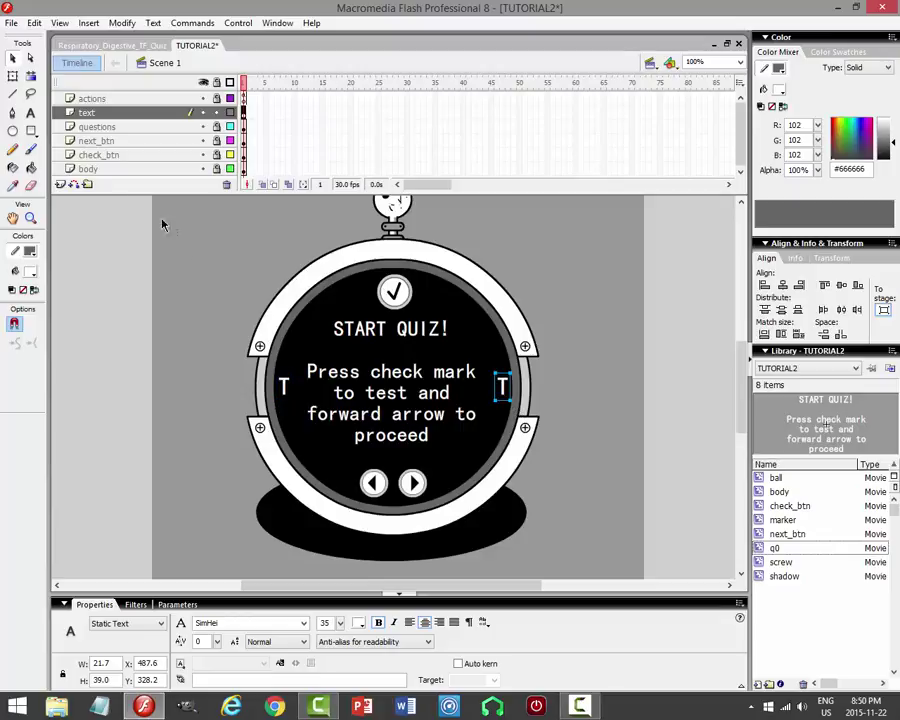
pyautogui.click(30, 113)
pyautogui.doubleClick(502, 386)
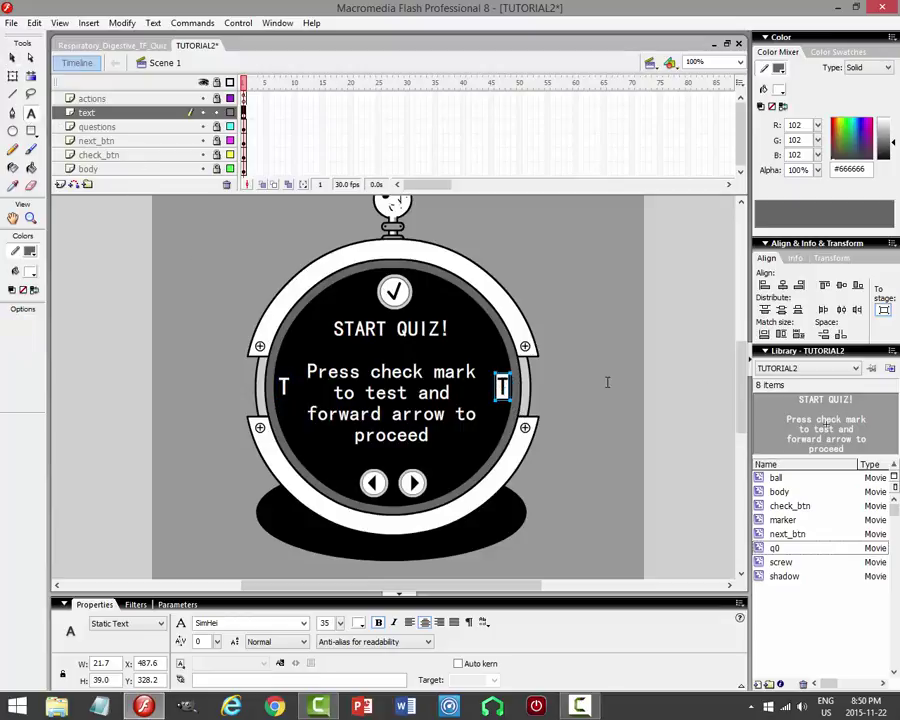
pyautogui.click(12, 58)
pyautogui.click(597, 314)
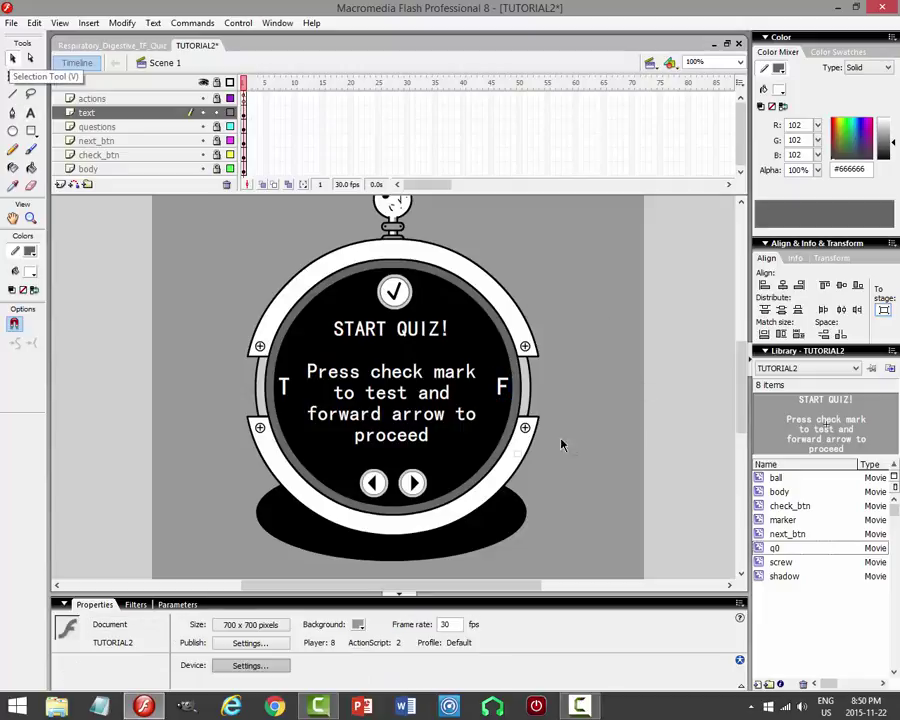
pyautogui.click(502, 386)
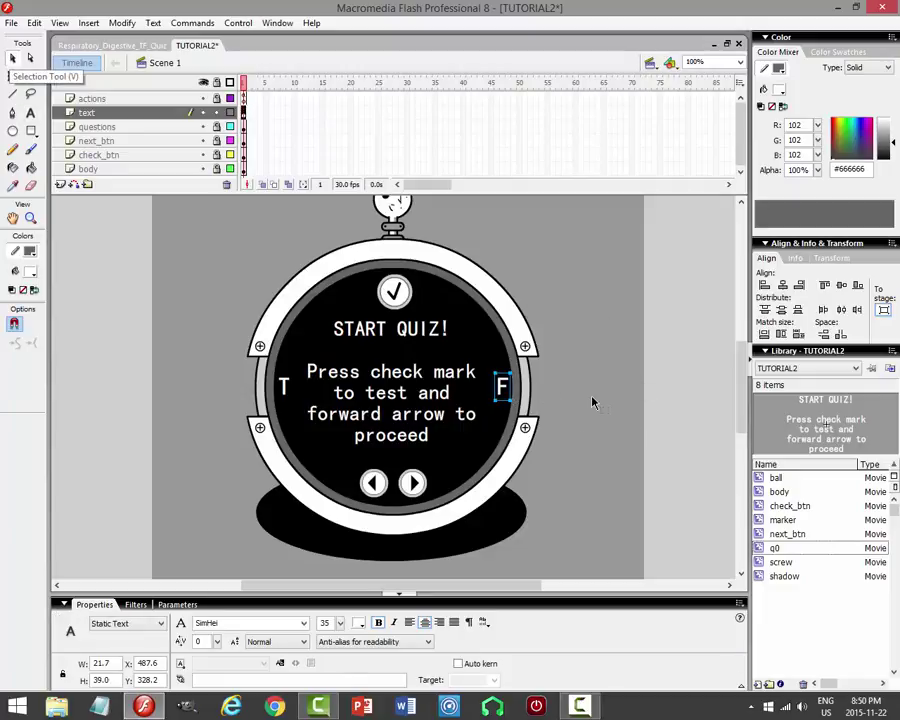
pyautogui.click(592, 403)
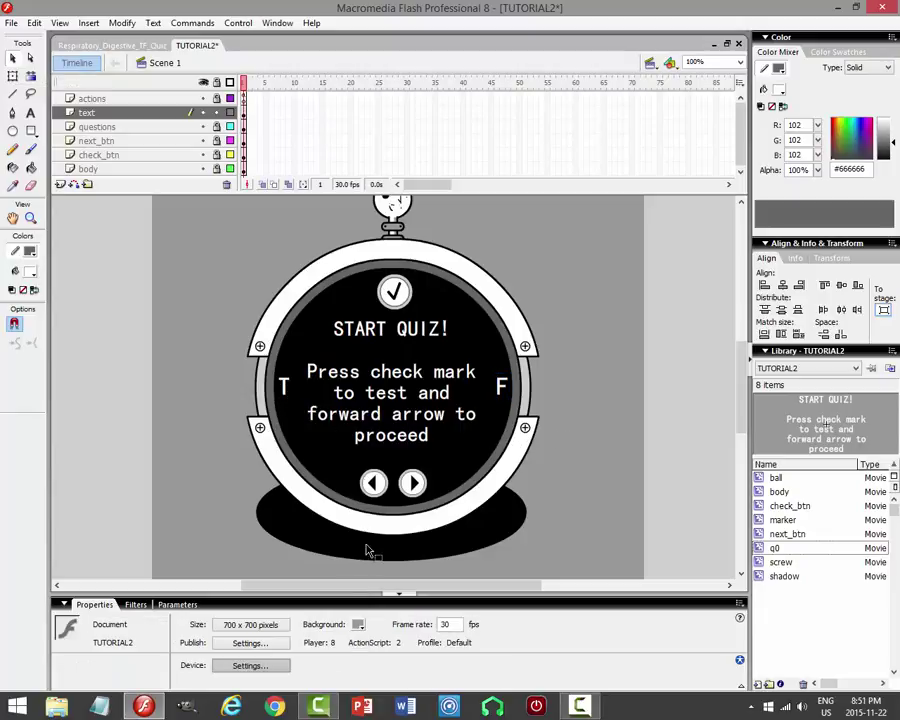
# Color the "T" text green (#00FF00) and the "F" text red.
pyautogui.click(286, 396)
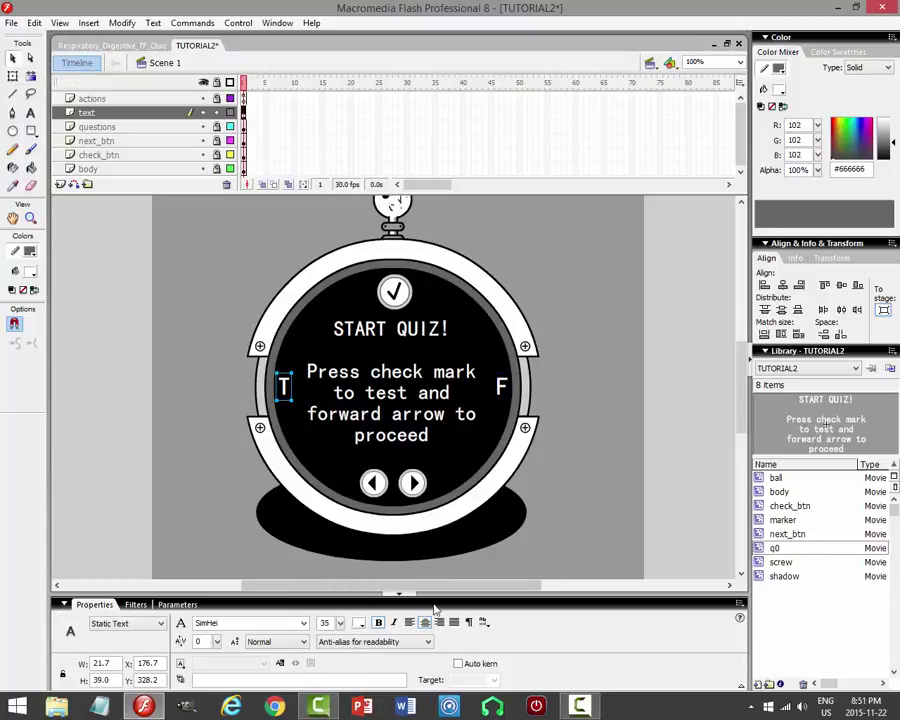
pyautogui.click(362, 625)
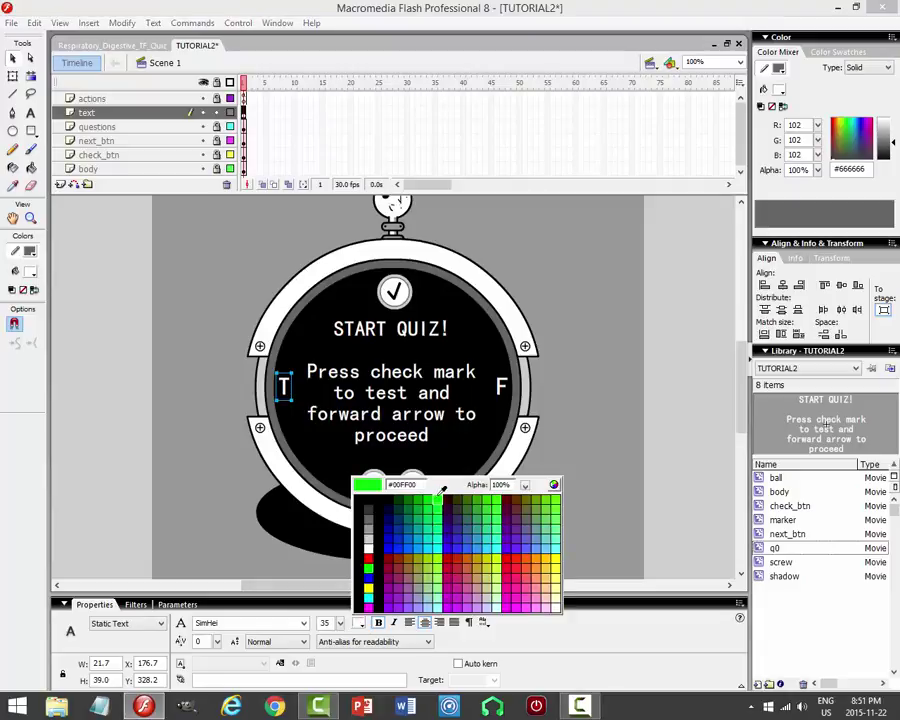
pyautogui.click(400, 576)
pyautogui.click(501, 387)
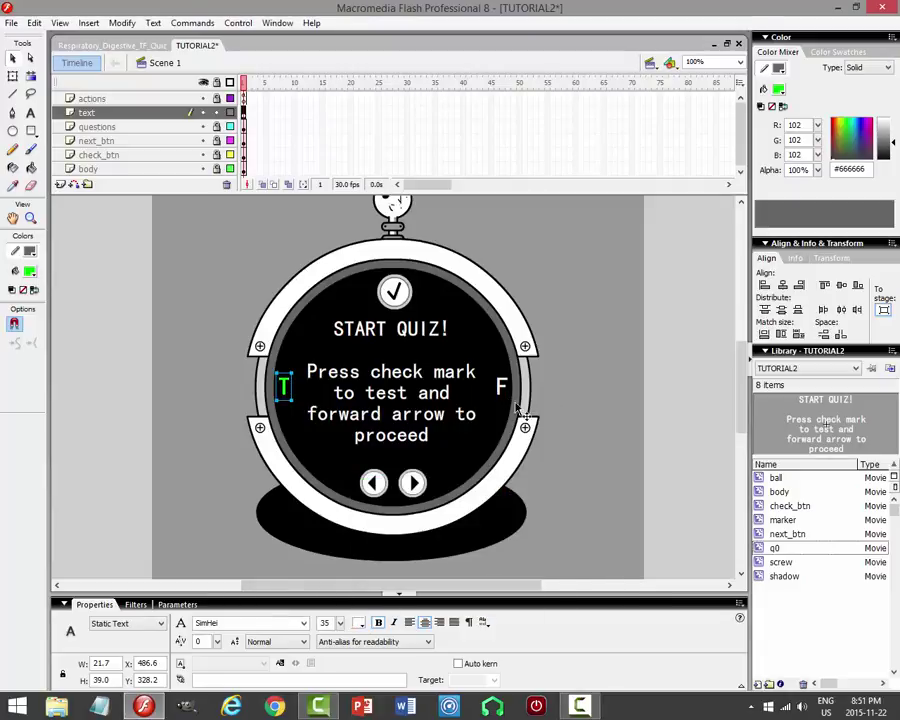
pyautogui.click(362, 625)
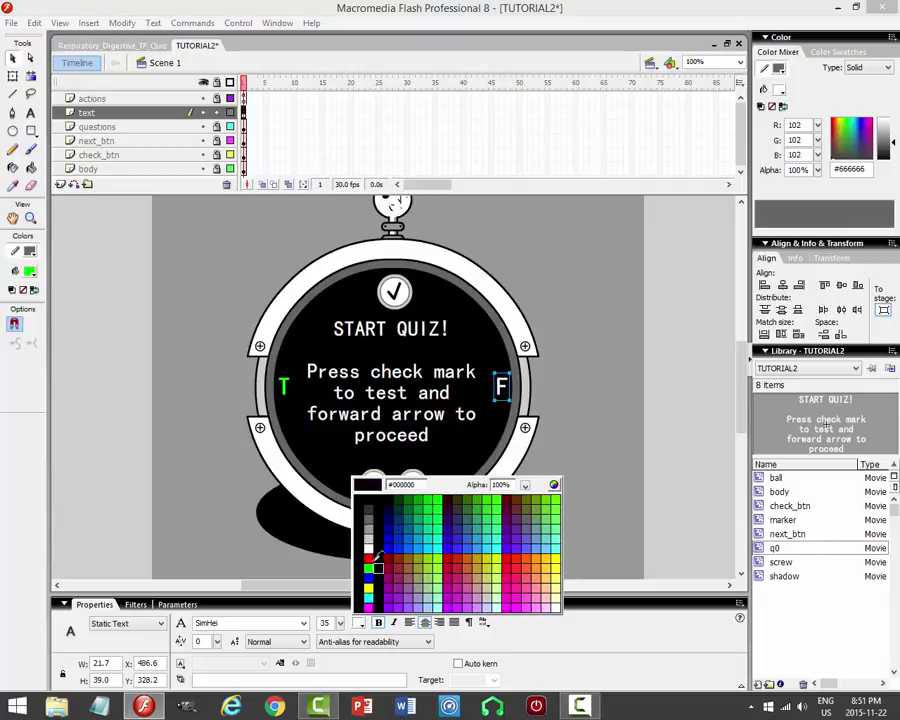
pyautogui.click(365, 556)
pyautogui.click(601, 419)
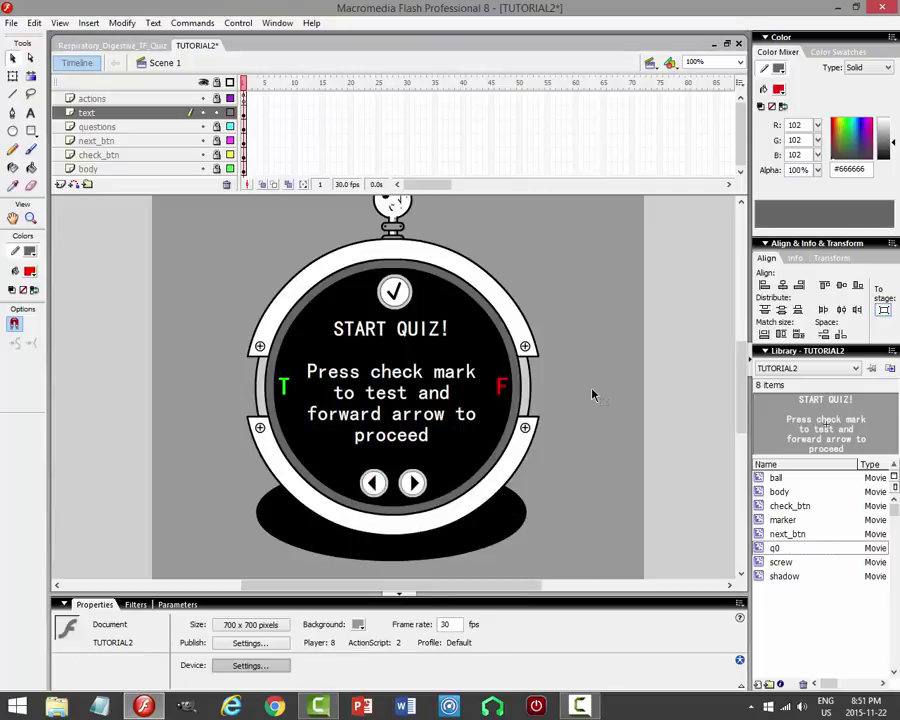
# Test the movie to check the start screen with its T and F labels, and close the preview.
pyautogui.click(238, 22)
pyautogui.click(190, 126)
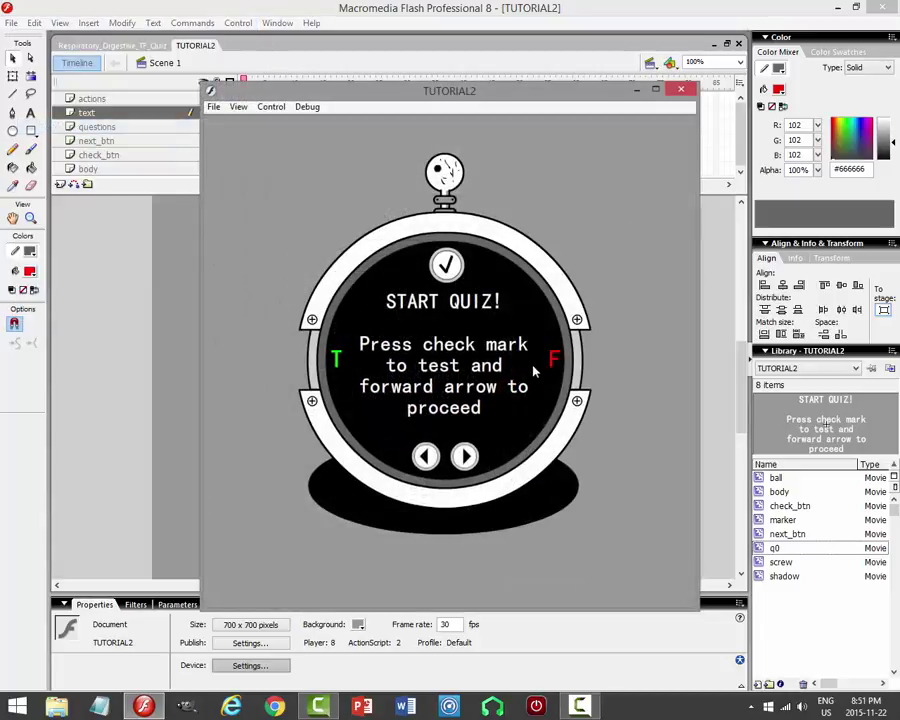
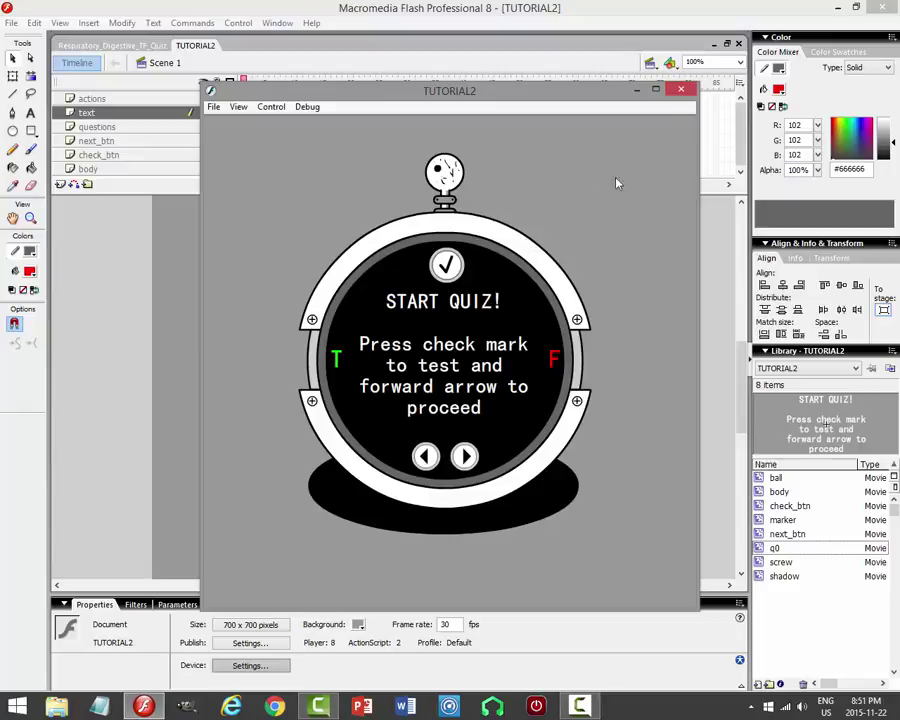
pyautogui.click(681, 92)
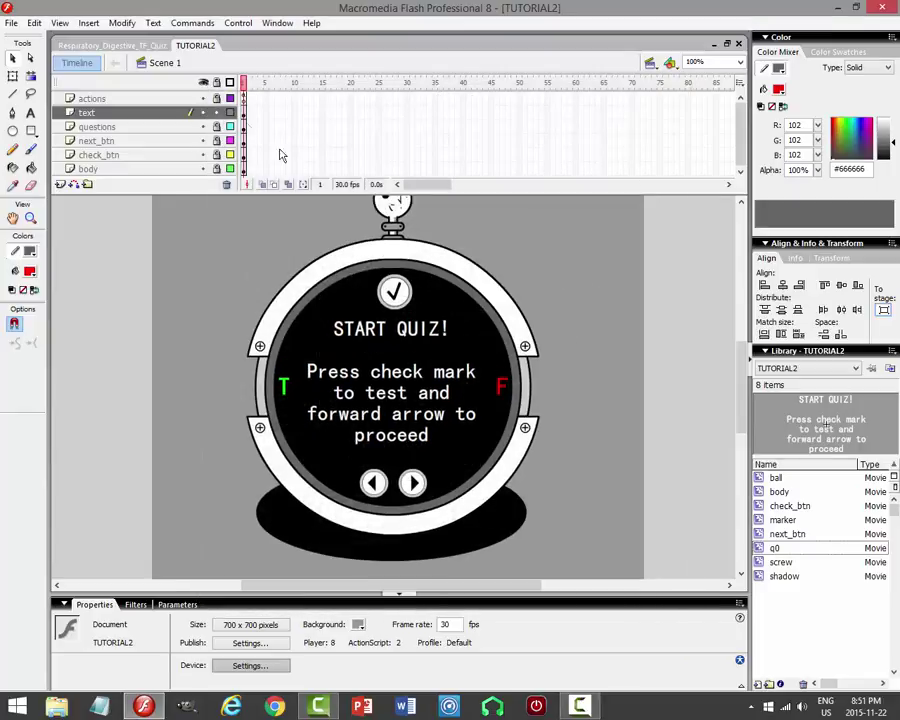
# Lock the text layer and save the document.
pyautogui.click(150, 112)
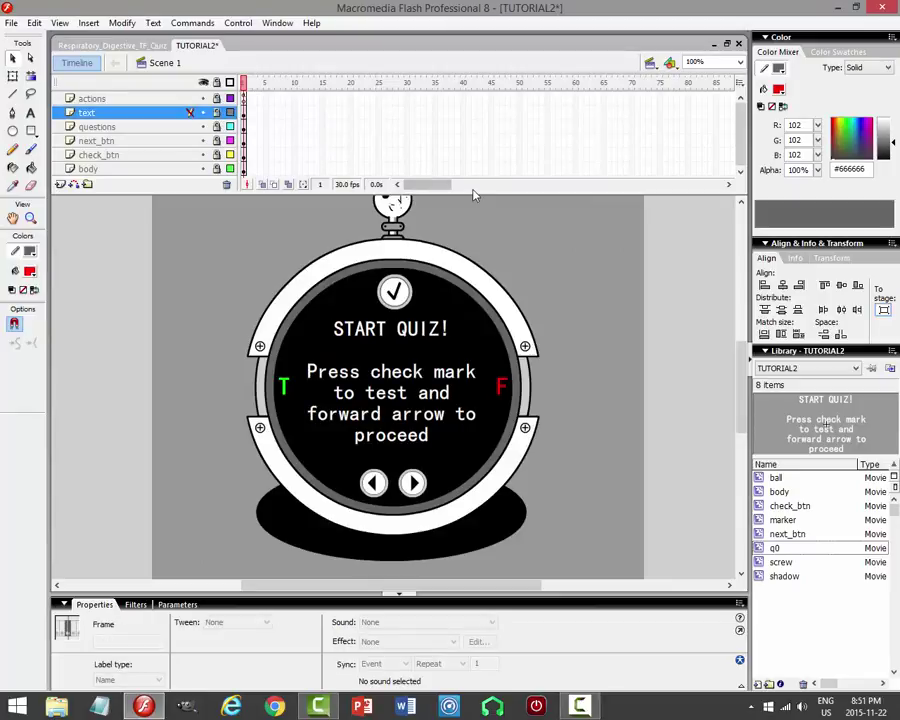
pyautogui.hotkey('ctrl', 's')
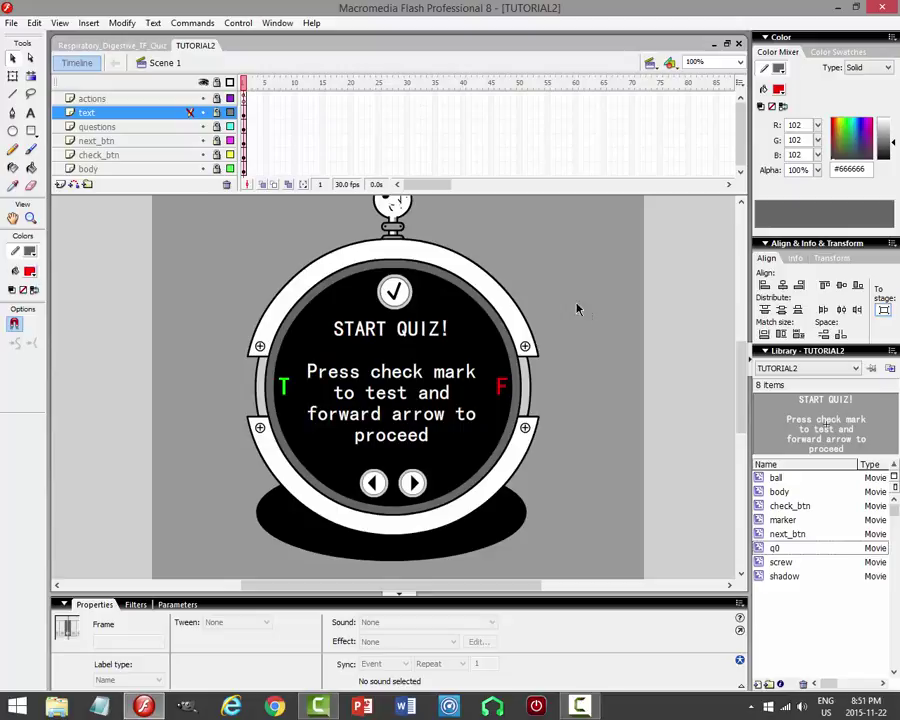
# Open the body movie clip for editing and add a layer named "actions" above its other layers.
pyautogui.moveTo(546, 192); pyautogui.dragTo(556, 297)
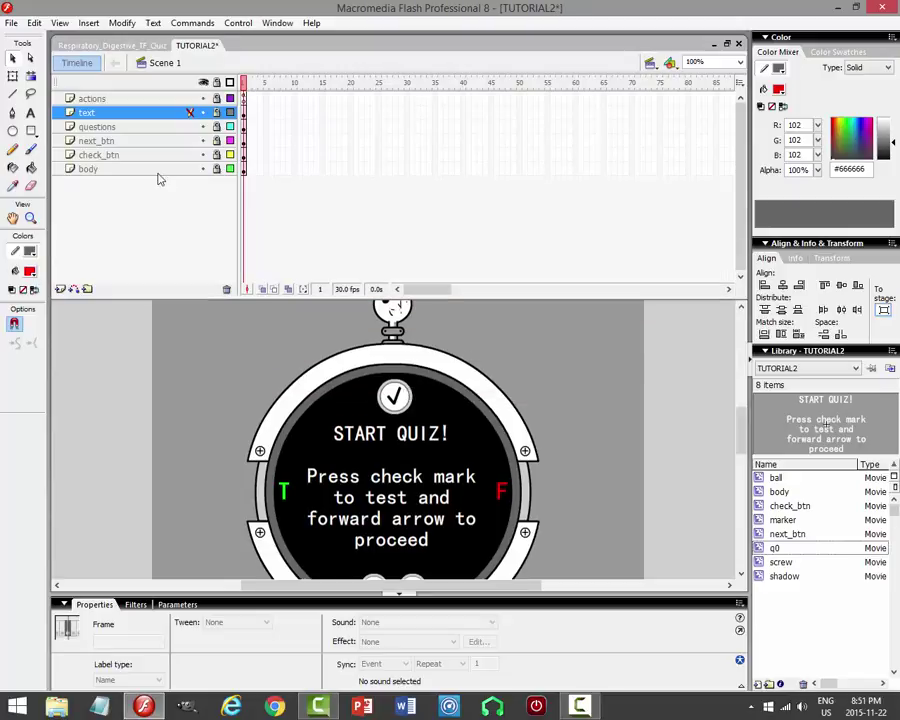
pyautogui.click(738, 62)
pyautogui.click(722, 82)
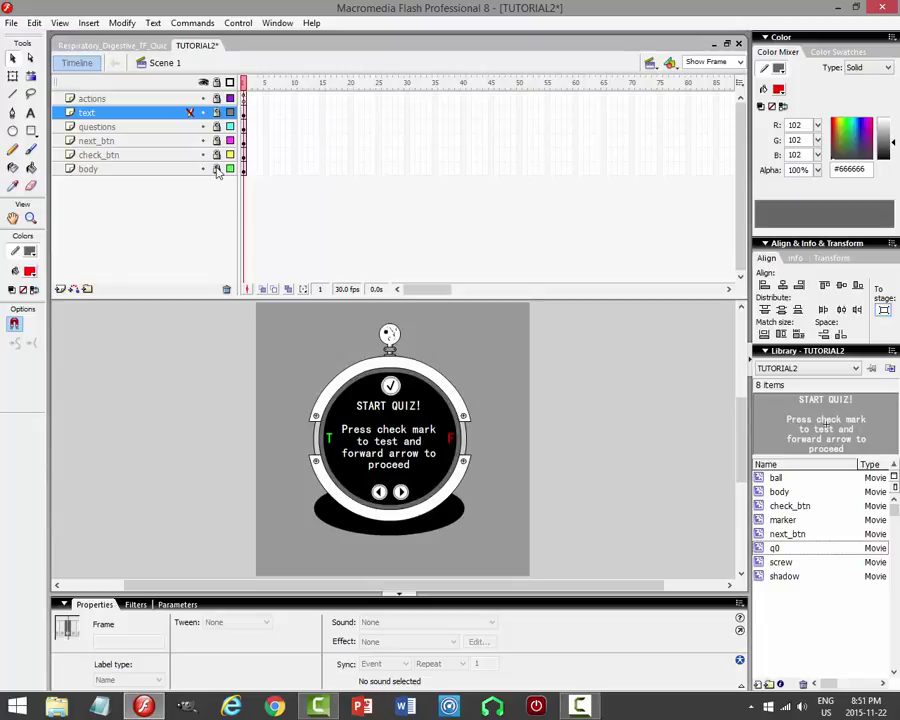
pyautogui.click(394, 340)
pyautogui.doubleClick(393, 339)
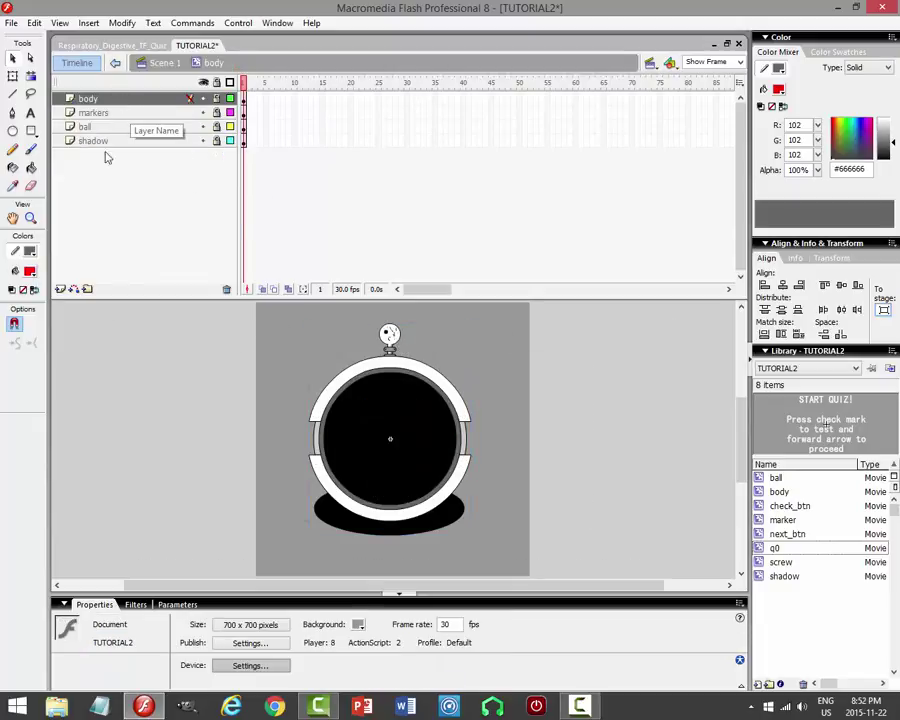
pyautogui.click(60, 289)
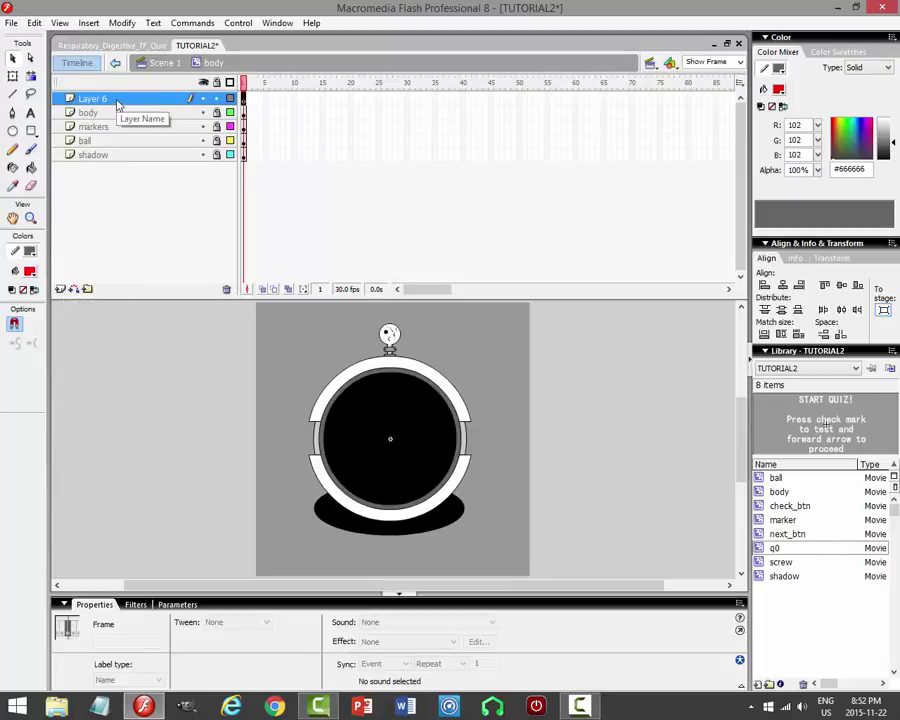
pyautogui.doubleClick(119, 99)
pyautogui.write('ACT')
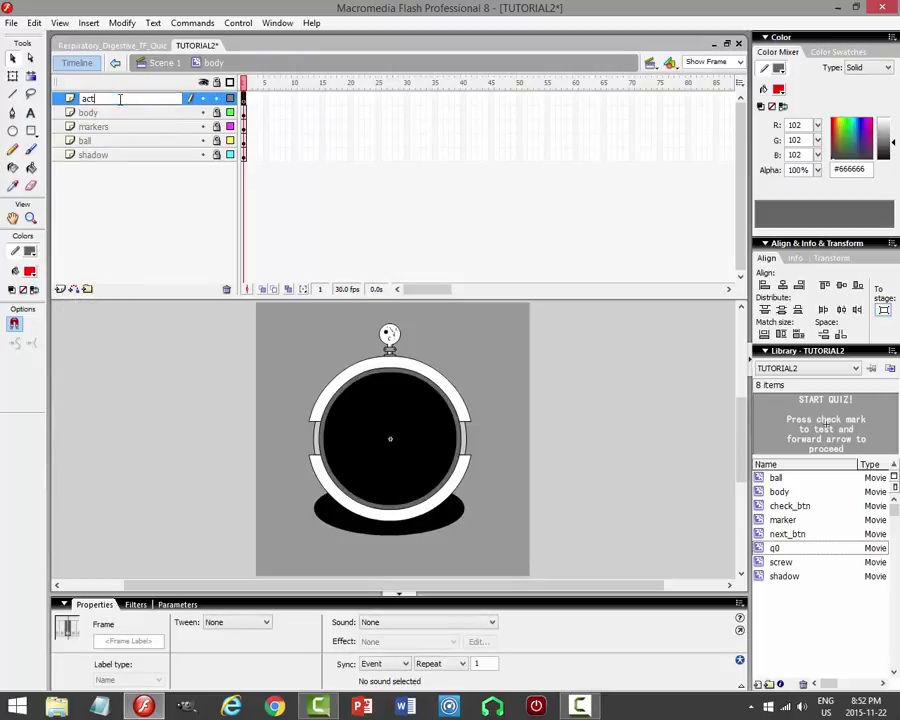
pyautogui.write('ions')
pyautogui.press('Return')
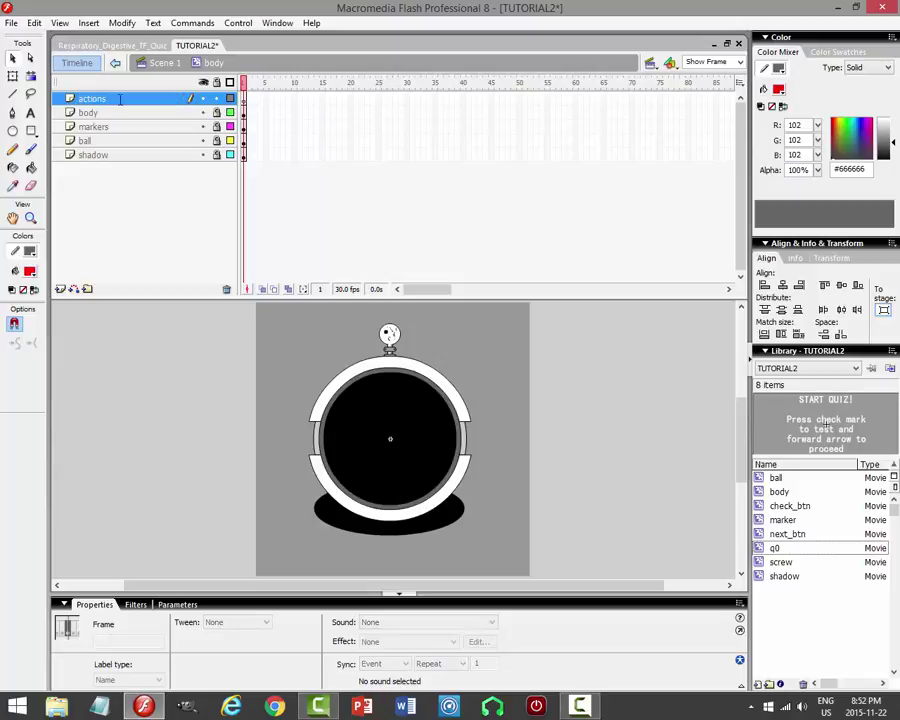
# Add the script stop(); to frame 1 of the body clip's actions layer.
pyautogui.click(250, 100)
pyautogui.press('F9')
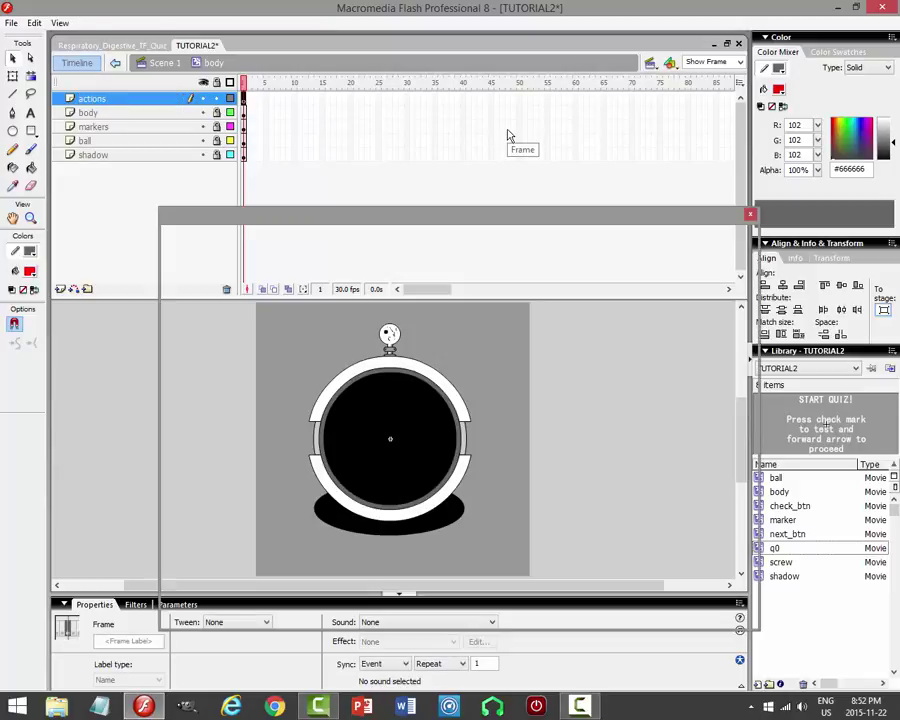
pyautogui.write('stop();')
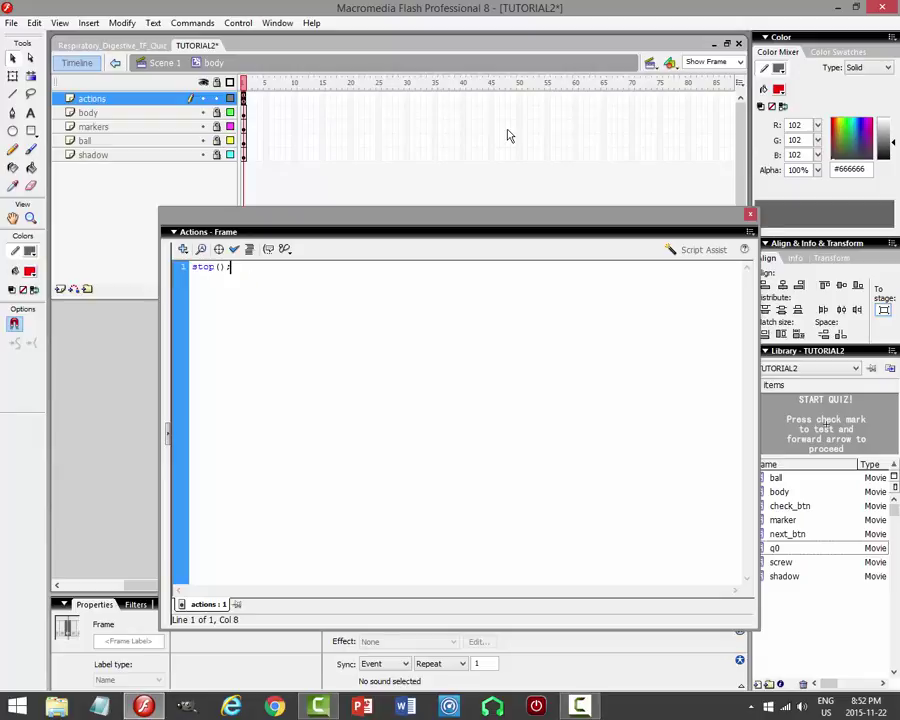
pyautogui.press('F9')
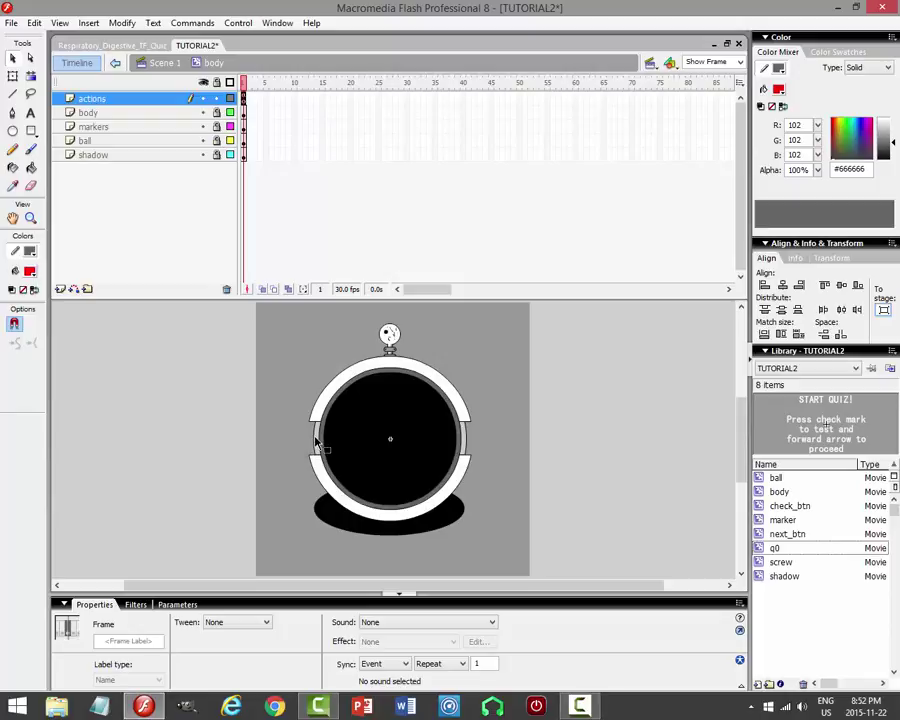
# Extend all five layers of the body clip to frame 15.
pyautogui.click(322, 99)
pyautogui.keyDown('shift'); pyautogui.click(324, 157); pyautogui.keyUp('shift')
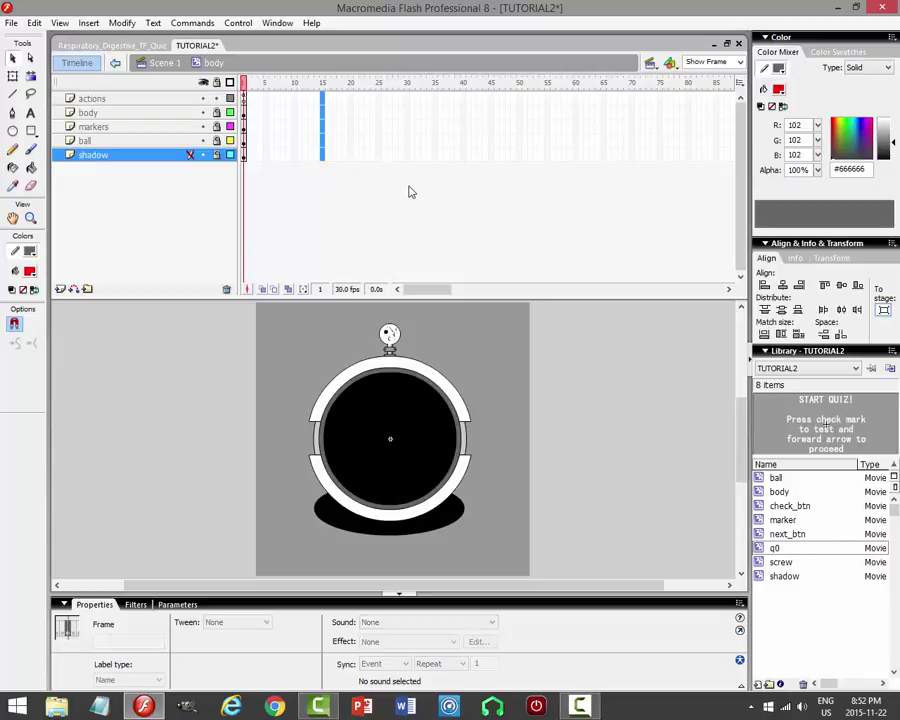
pyautogui.press('F5')
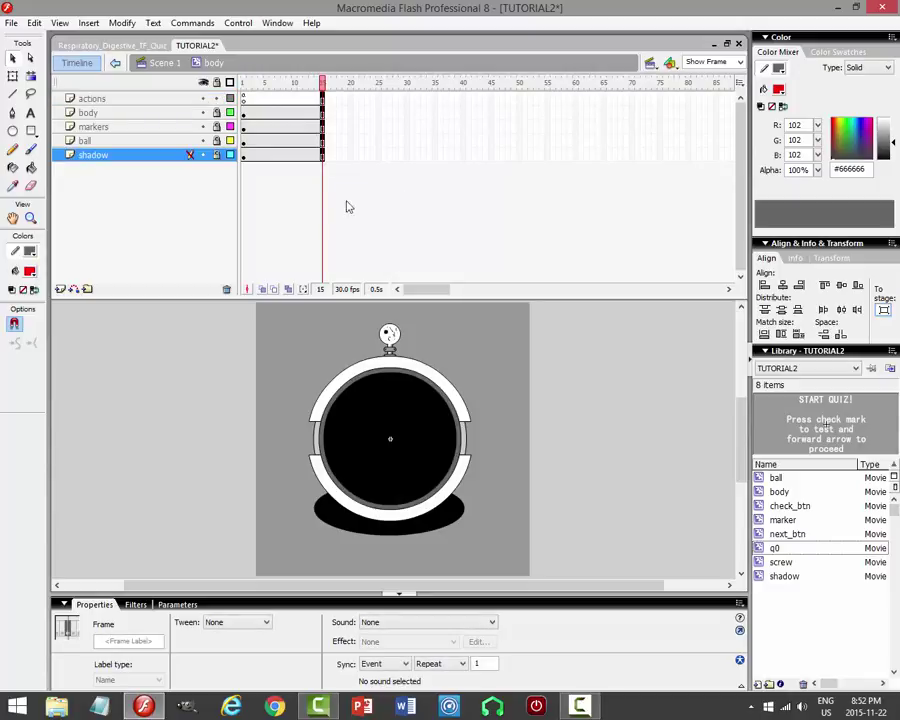
pyautogui.click(322, 100)
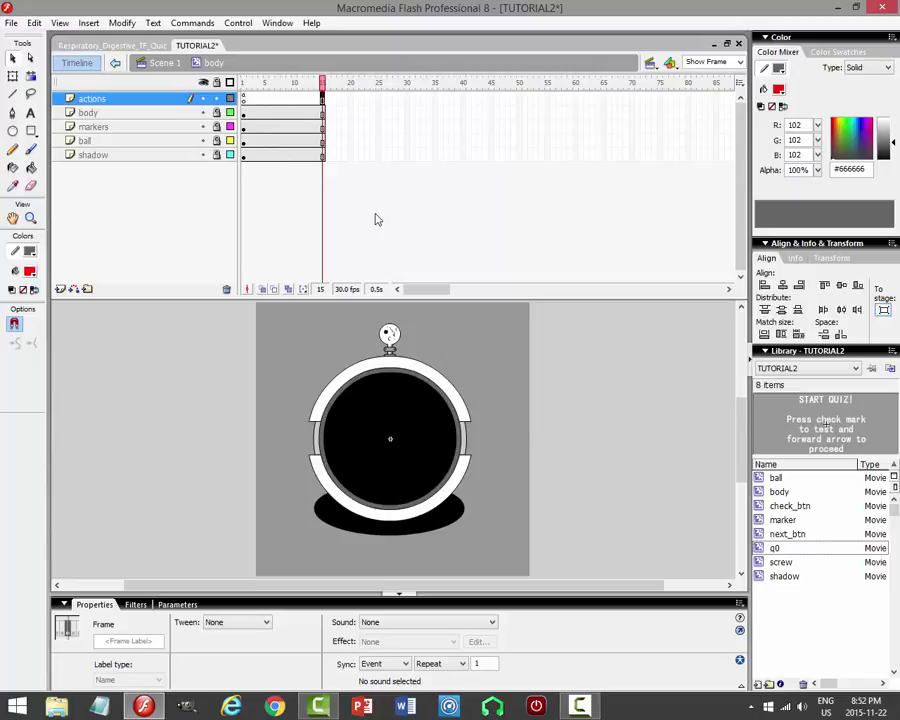
pyautogui.click(244, 100)
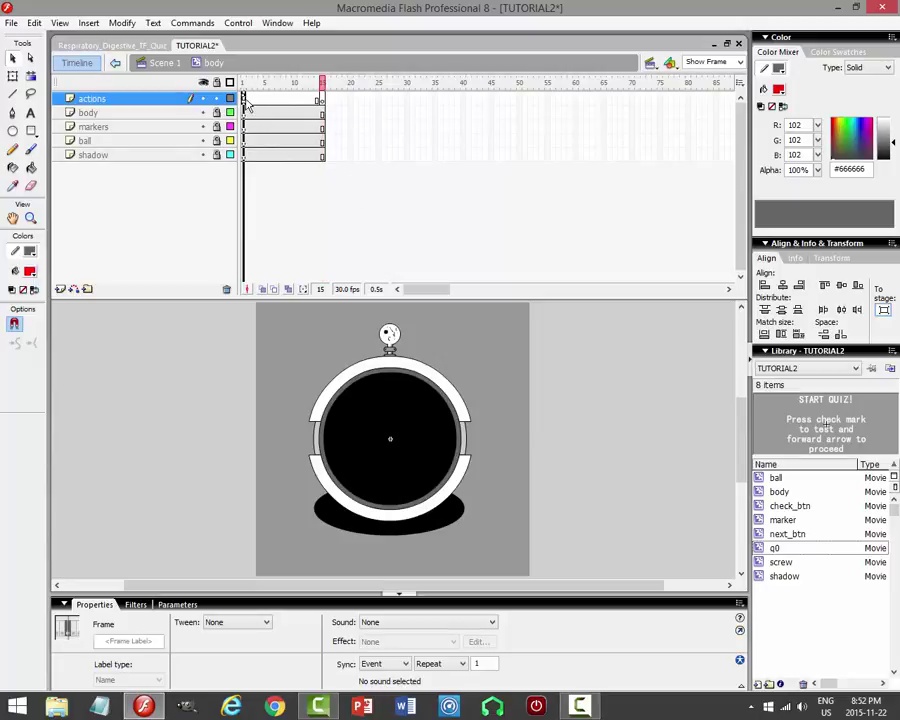
pyautogui.click(322, 100)
pyautogui.rightClick(322, 100)
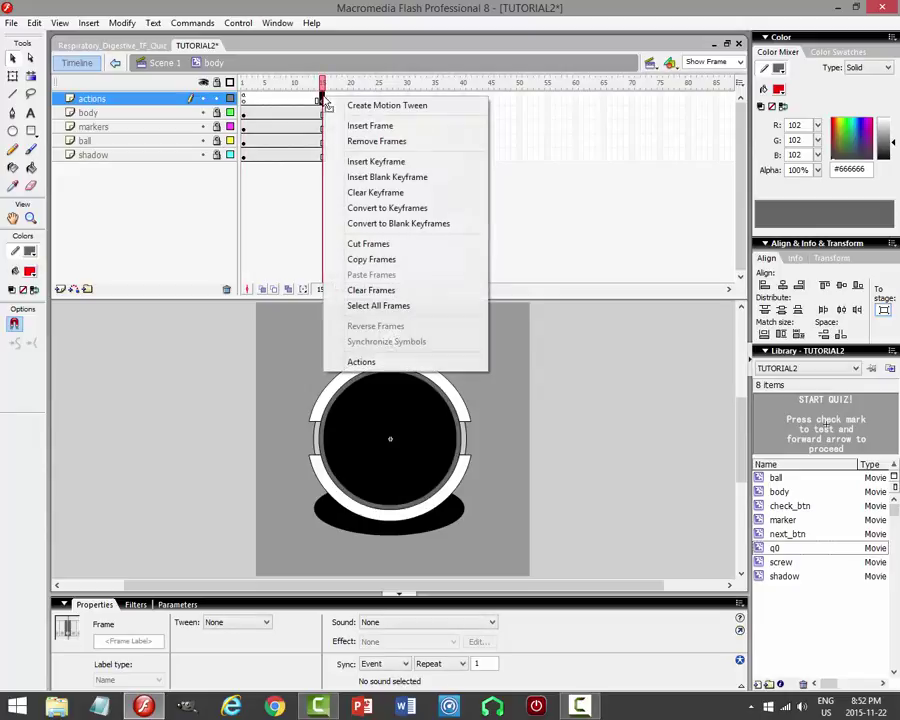
pyautogui.click(399, 193)
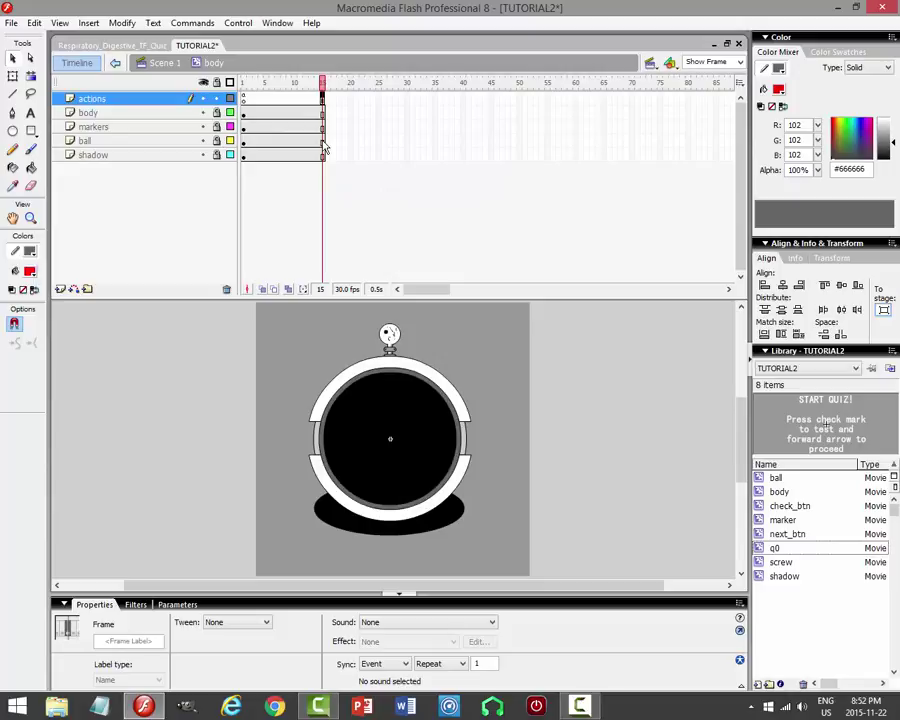
# Add a keyframe at frame 15 of the ball layer, unlock the layer and rotate the ball 90 degrees counter-clockwise to the ring's left side.
pyautogui.click(322, 142)
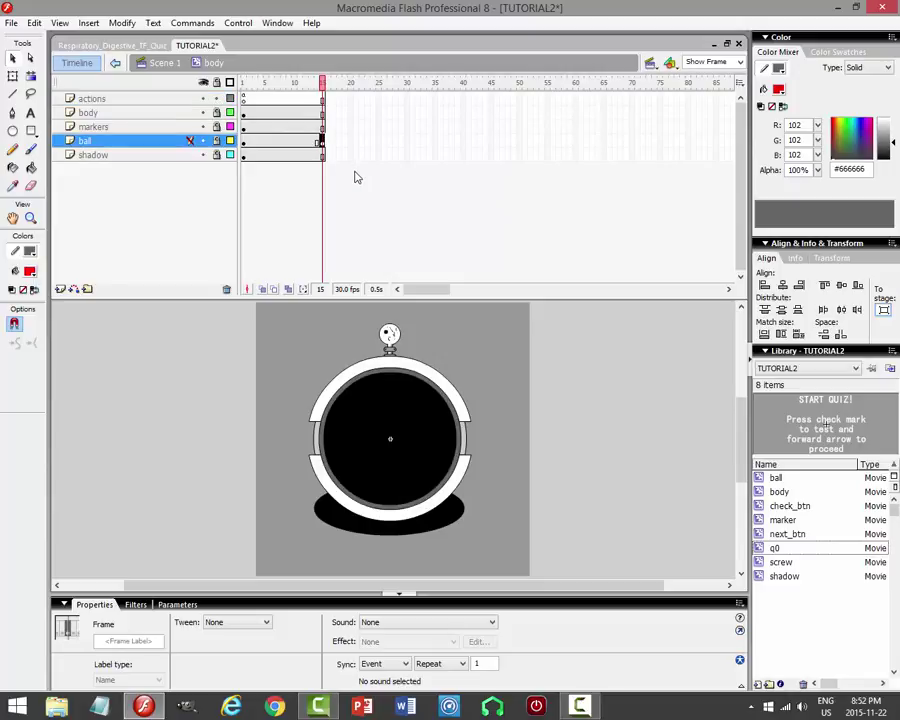
pyautogui.click(217, 141)
pyautogui.click(389, 336)
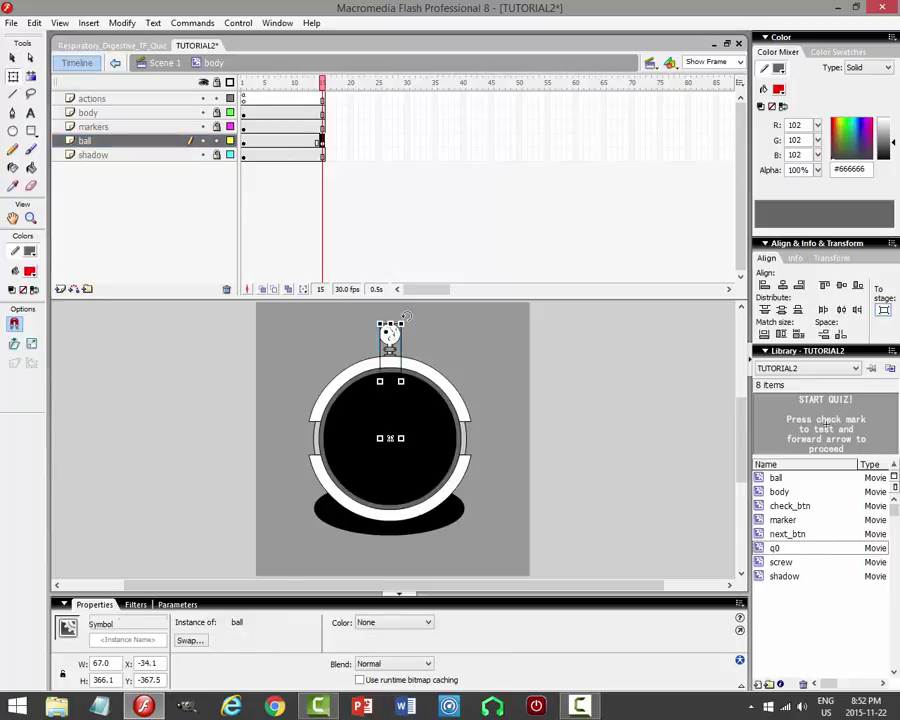
pyautogui.moveTo(406, 319); pyautogui.dragTo(266, 394)
# Create a motion tween on the ball layer between frames 1 and 15 and scrub through it.
pyautogui.rightClick(287, 143)
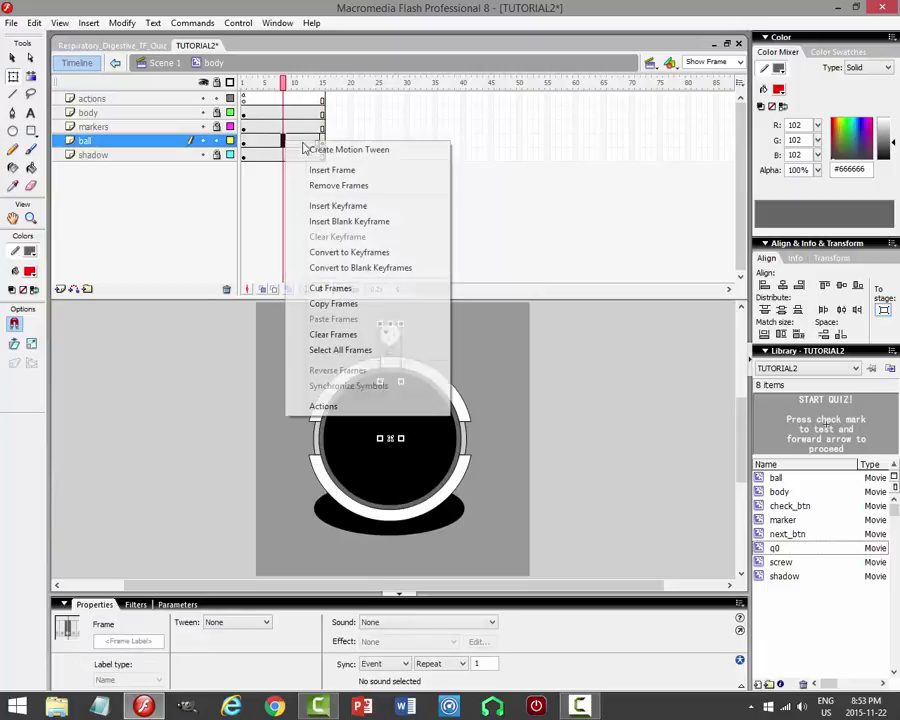
pyautogui.click(328, 150)
pyautogui.moveTo(288, 87); pyautogui.dragTo(243, 84)
pyautogui.click(13, 57)
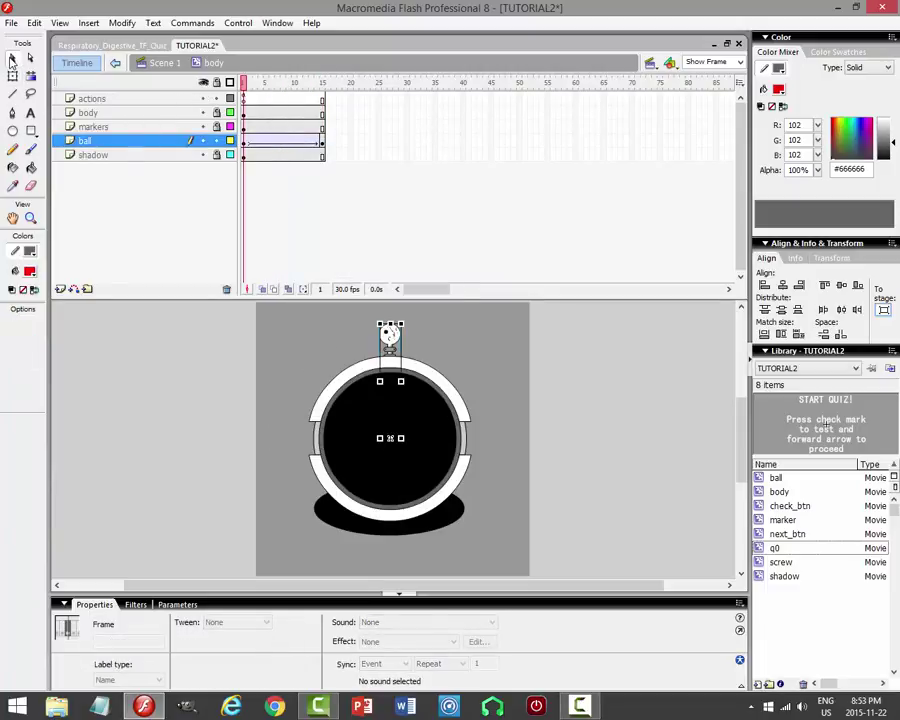
pyautogui.click(245, 85)
pyautogui.moveTo(245, 85); pyautogui.dragTo(368, 152)
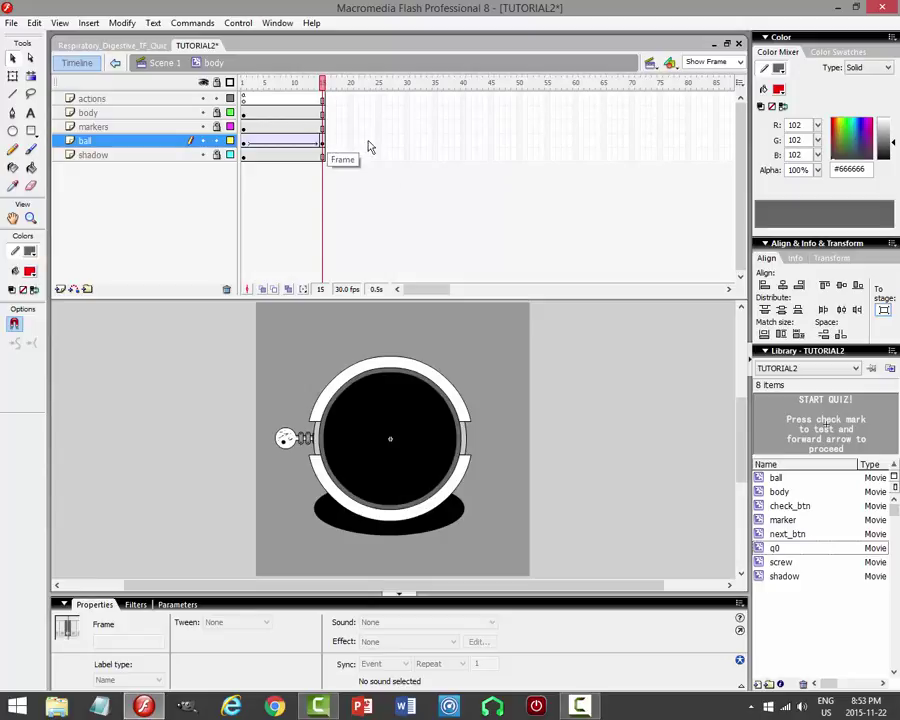
# Extend all layers to frame 25 and add a keyframe there on the ball layer to hold the ball's position.
pyautogui.click(379, 98)
pyautogui.keyDown('shift'); pyautogui.click(383, 158); pyautogui.keyUp('shift')
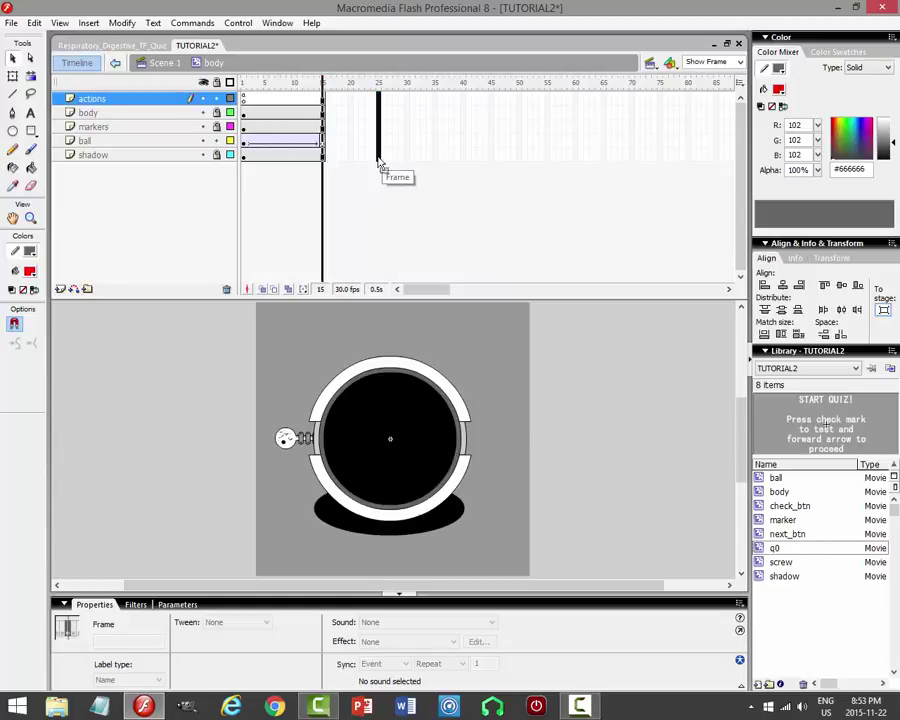
pyautogui.press('F6')
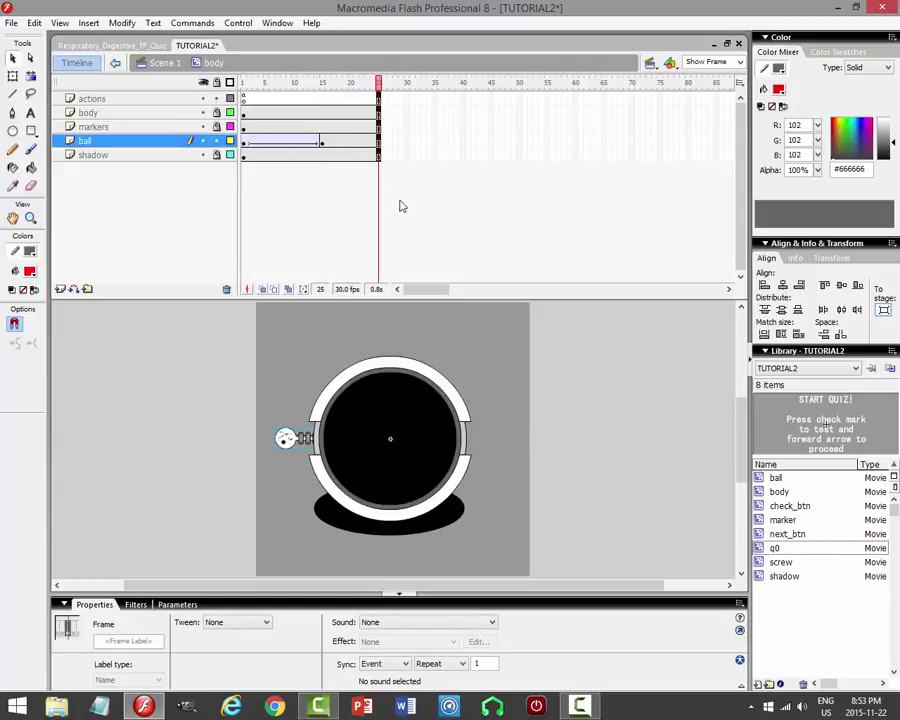
pyautogui.click(379, 143)
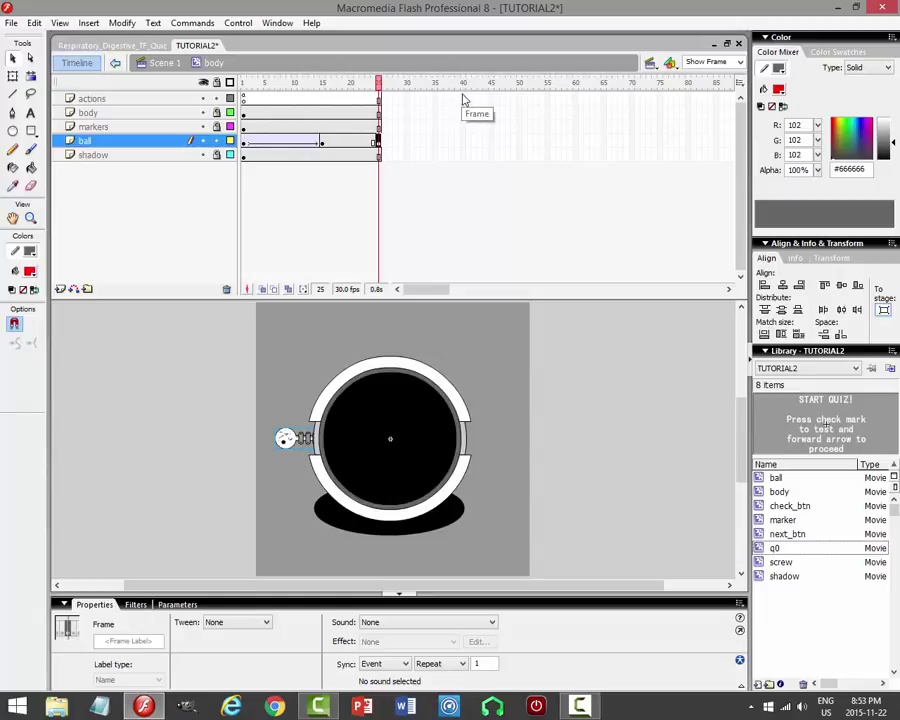
# Extend all layers to frame 40 and copy the ball layer's first keyframe to frame 40.
pyautogui.moveTo(463, 97); pyautogui.dragTo(462, 158)
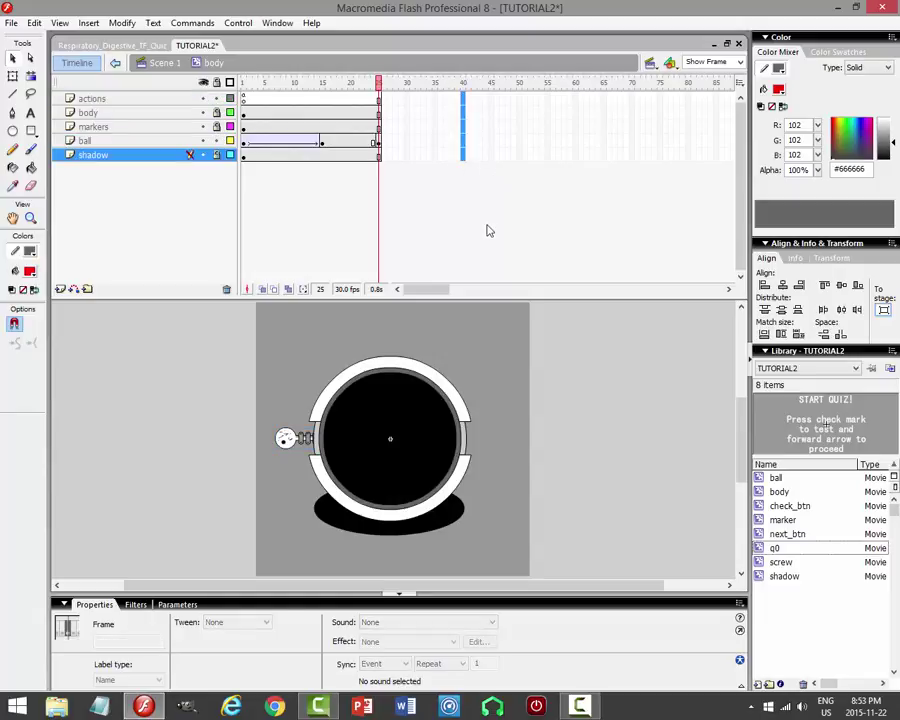
pyautogui.press('F5')
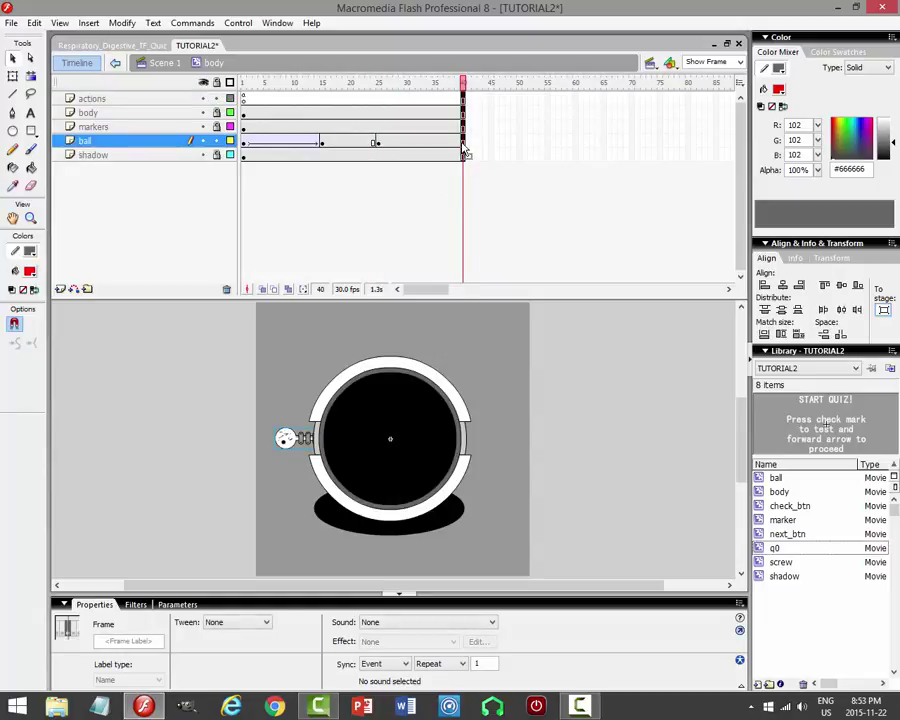
pyautogui.click(245, 145)
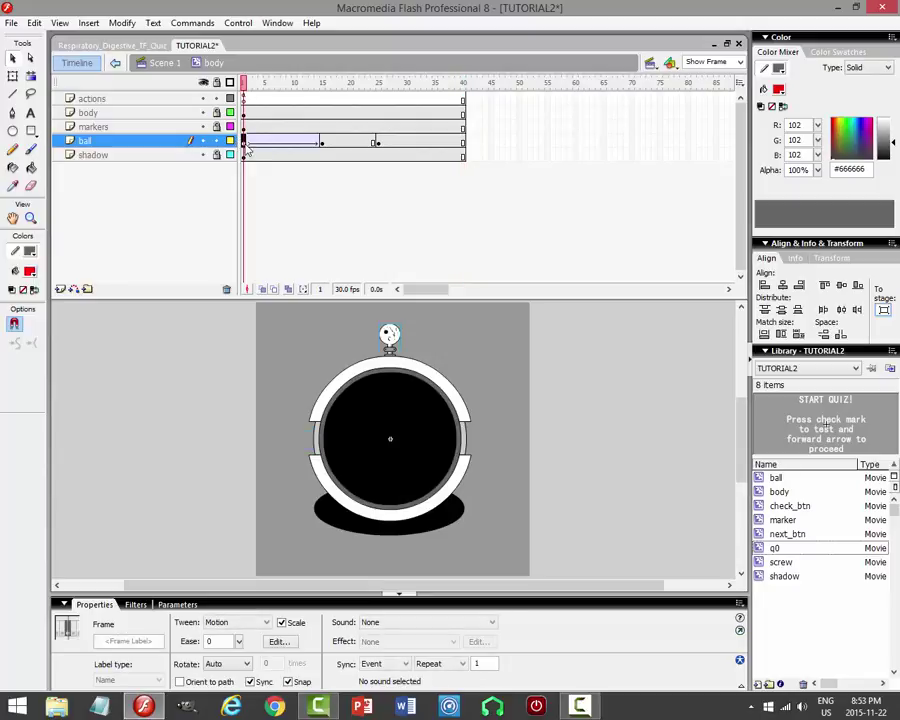
pyautogui.click(461, 142)
# Create a motion tween on the ball layer between frames 25 and 40 and scrub through the ball's return.
pyautogui.click(430, 142)
pyautogui.rightClick(430, 142)
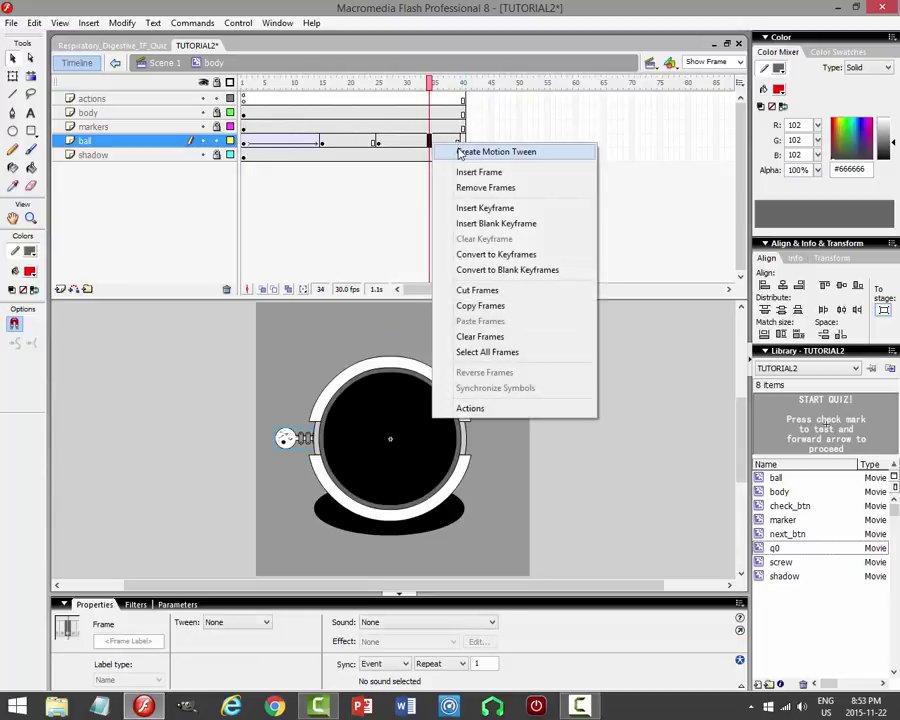
pyautogui.click(470, 150)
pyautogui.moveTo(422, 93); pyautogui.dragTo(465, 110)
# Add a keyframe at frame 40 of the actions layer with the script stop().
pyautogui.click(463, 98)
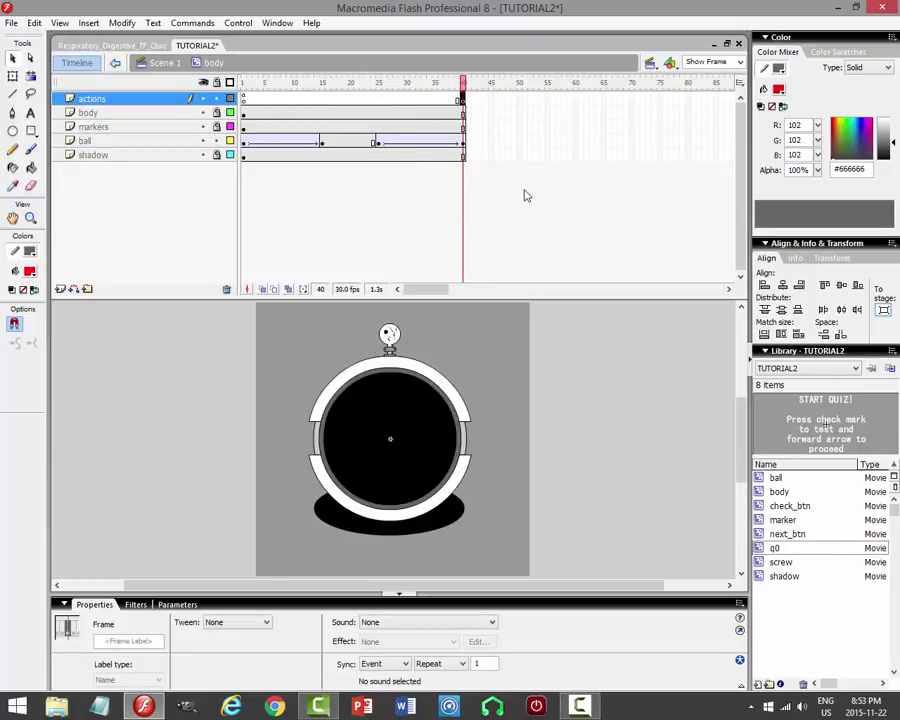
pyautogui.press('F9')
pyautogui.write('stop()')
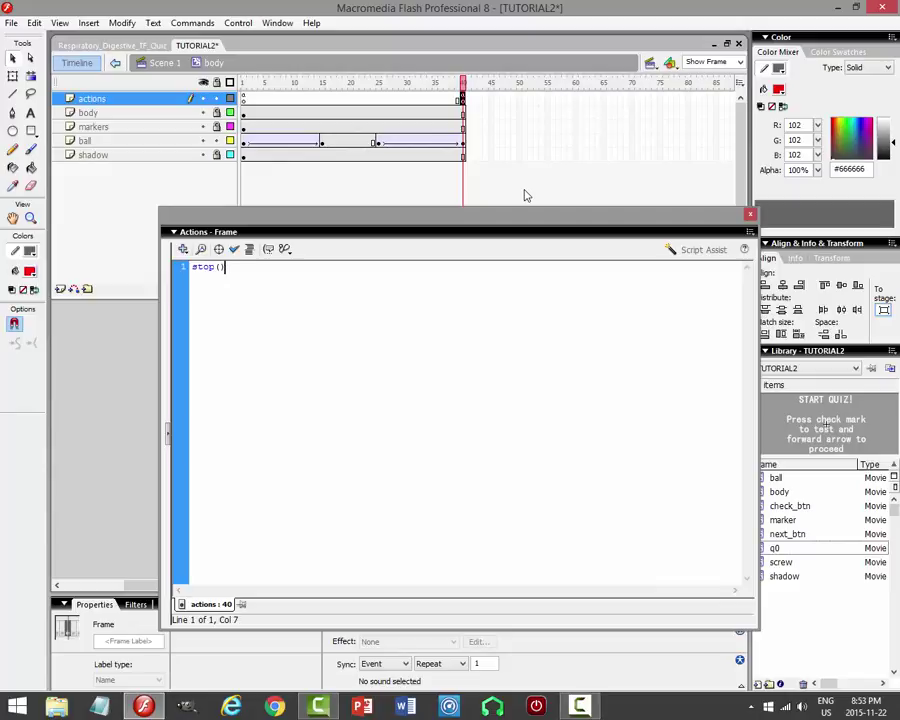
pyautogui.press('F9')
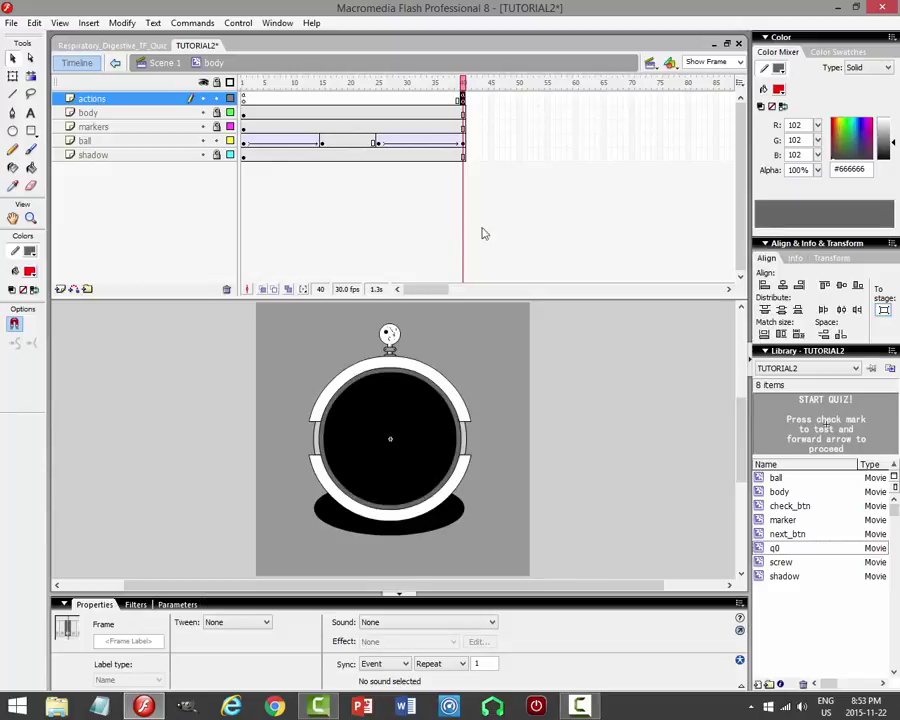
# Save the document and play back the ball animation on the timeline.
pyautogui.hotkey('ctrl', 's')
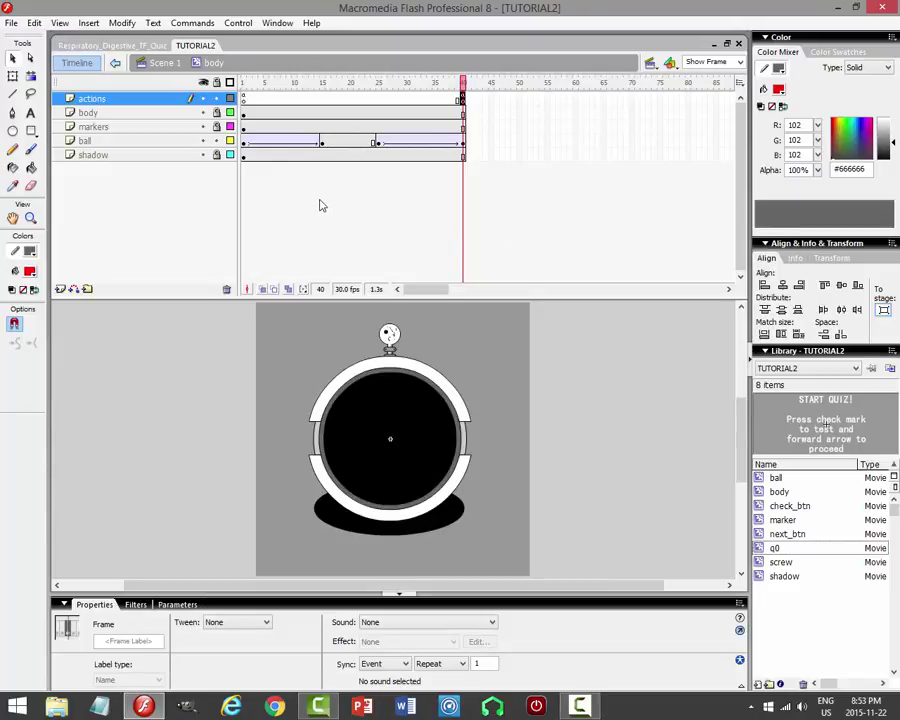
pyautogui.moveTo(328, 82); pyautogui.dragTo(296, 100)
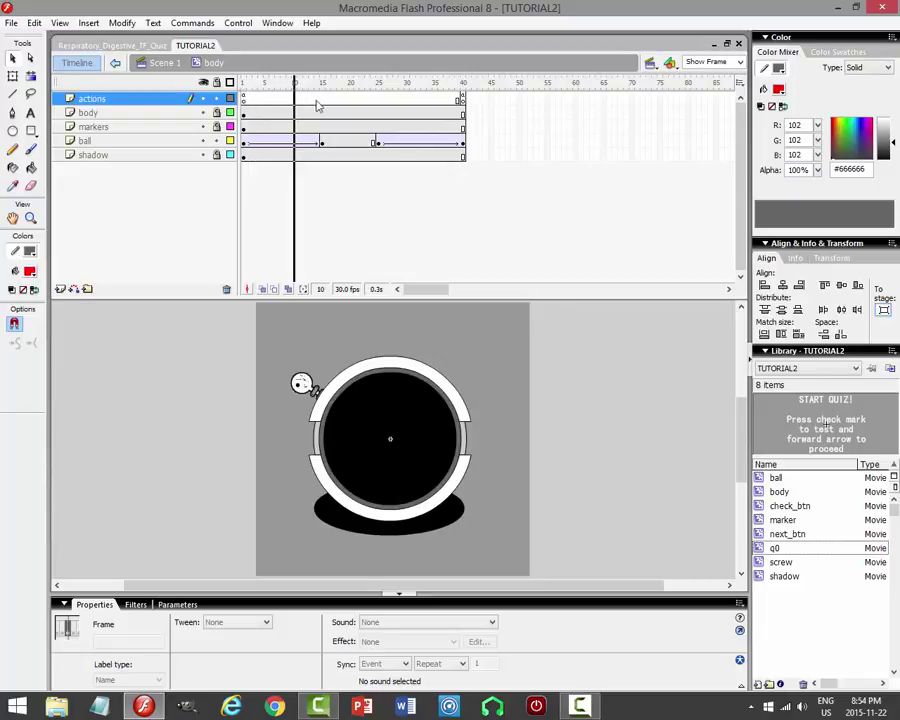
pyautogui.press('Return')
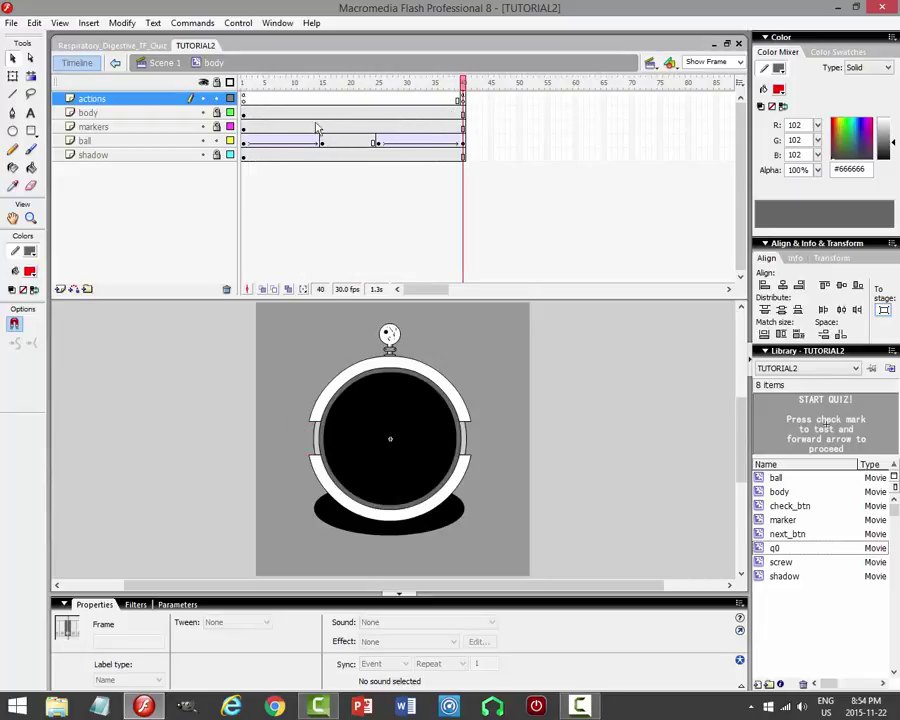
# Add a layer named "labels" directly above the body layer.
pyautogui.click(86, 112)
pyautogui.click(60, 289)
pyautogui.doubleClick(112, 113)
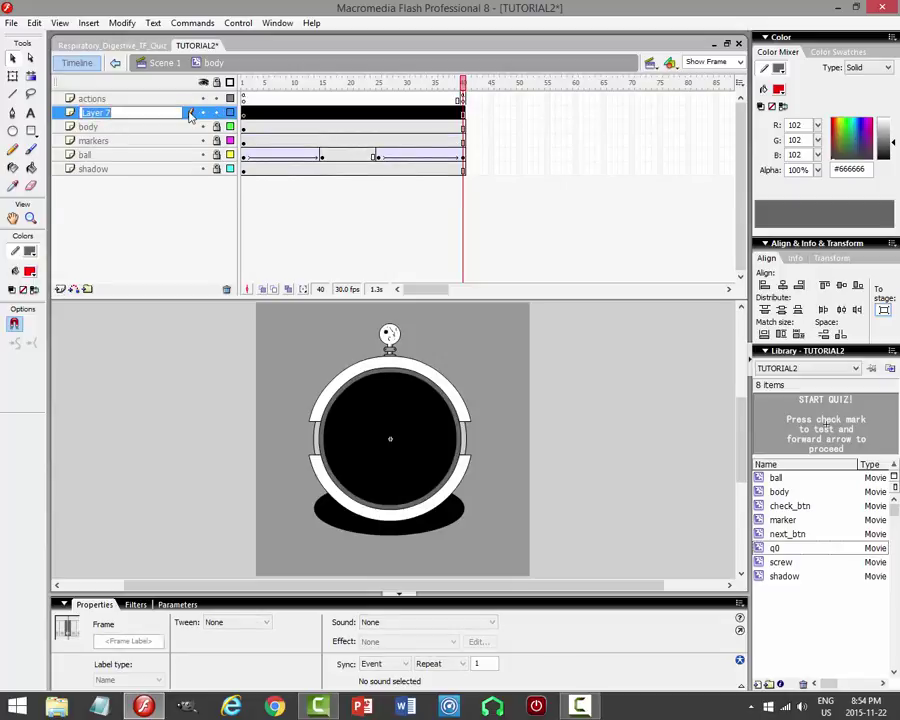
pyautogui.write('labels')
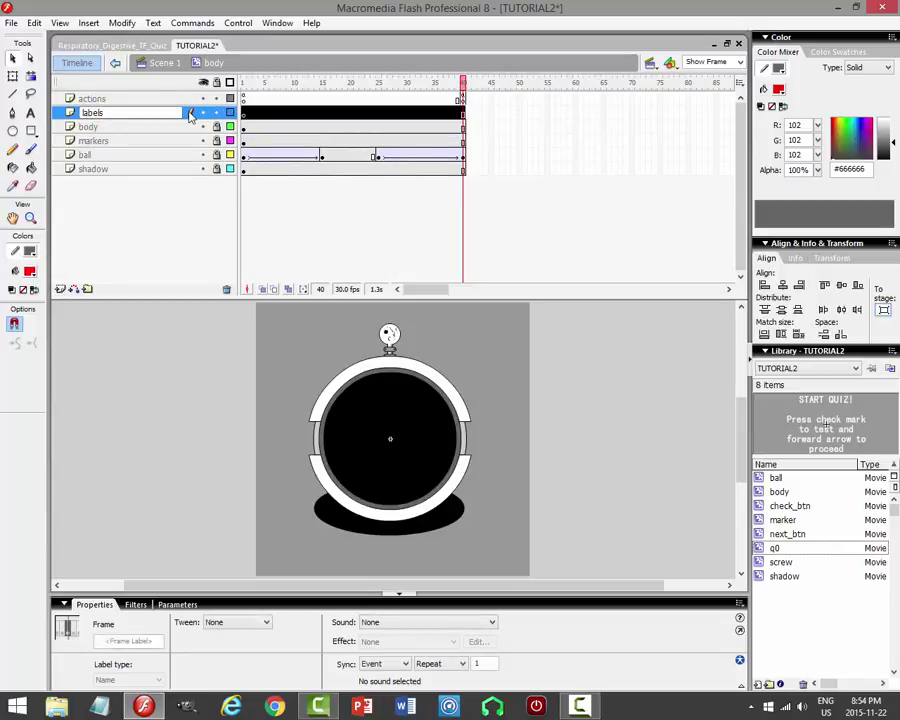
pyautogui.press('Return')
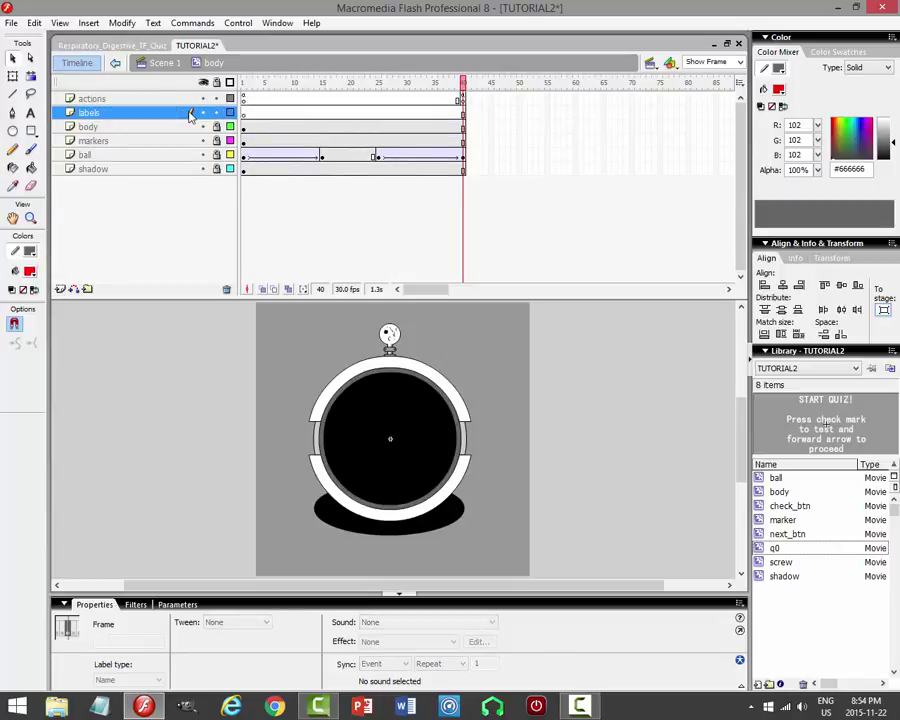
# Add a keyframe at frame 2 of the labels layer and give it the frame label "true".
pyautogui.click(250, 113)
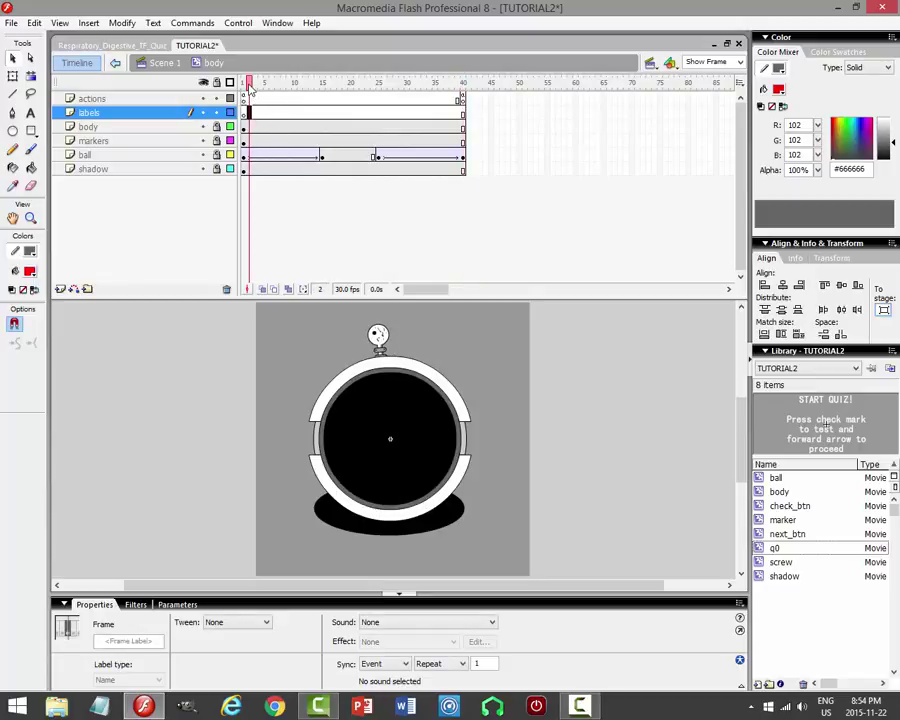
pyautogui.click(243, 84)
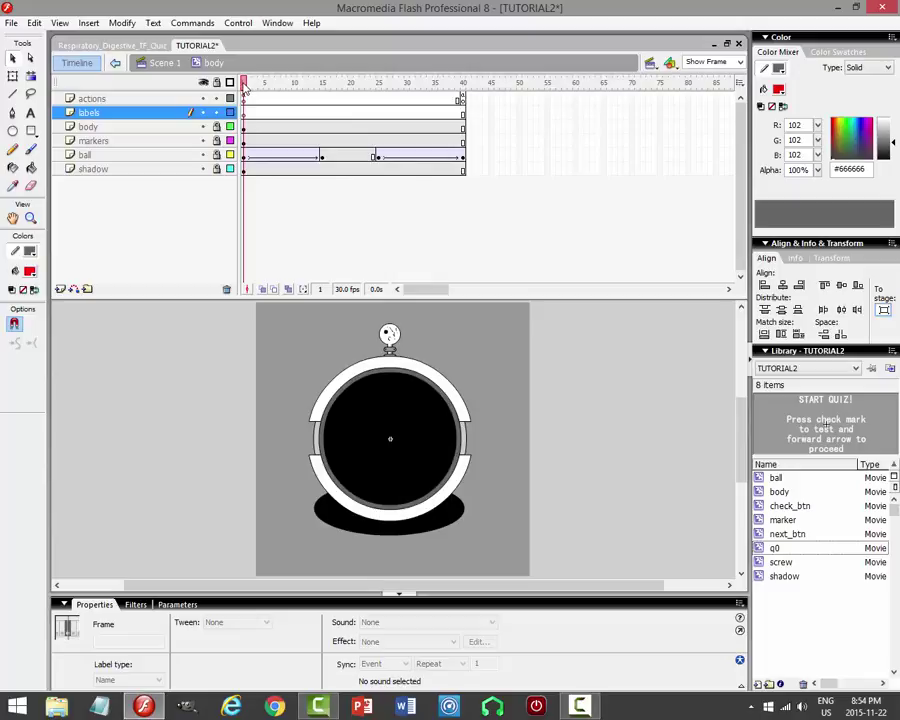
pyautogui.moveTo(243, 84)
pyautogui.mouseDown()
pyautogui.moveTo(338, 86)
pyautogui.moveTo(240, 96)
pyautogui.mouseUp()
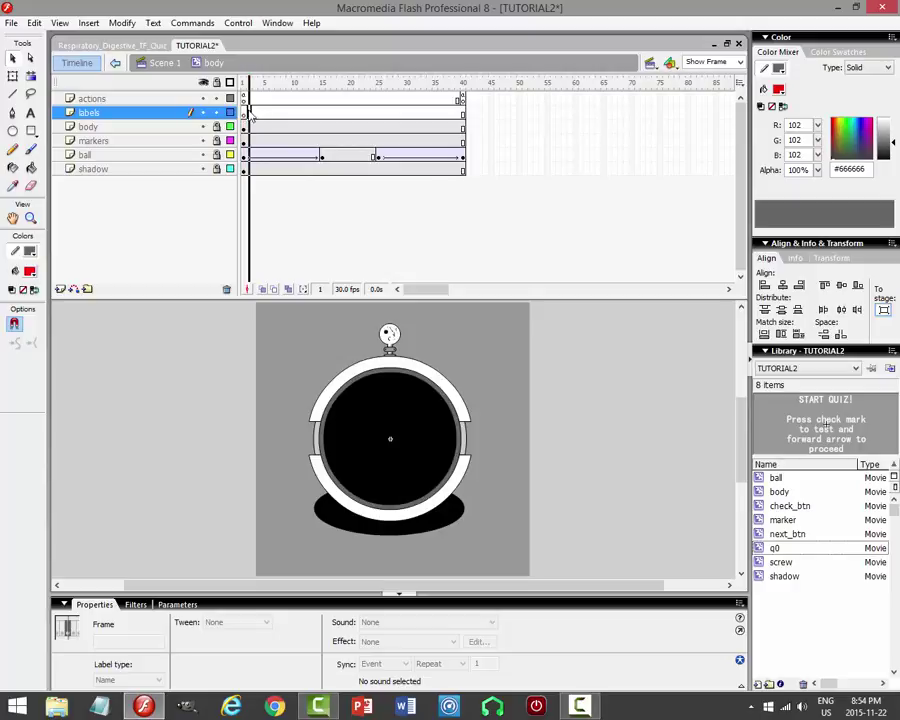
pyautogui.click(250, 113)
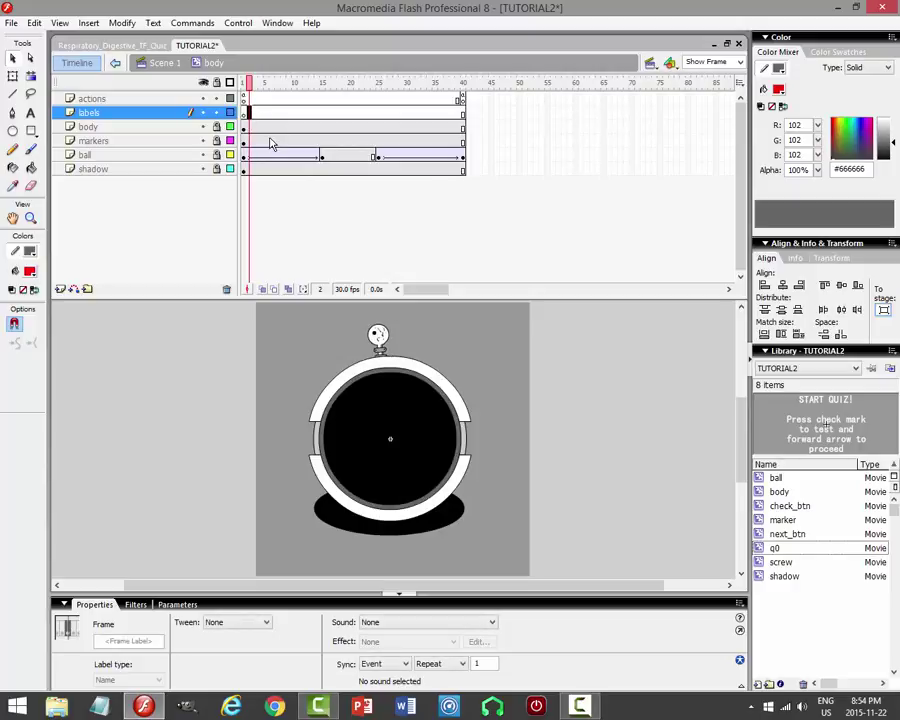
pyautogui.click(128, 641)
pyautogui.write('true')
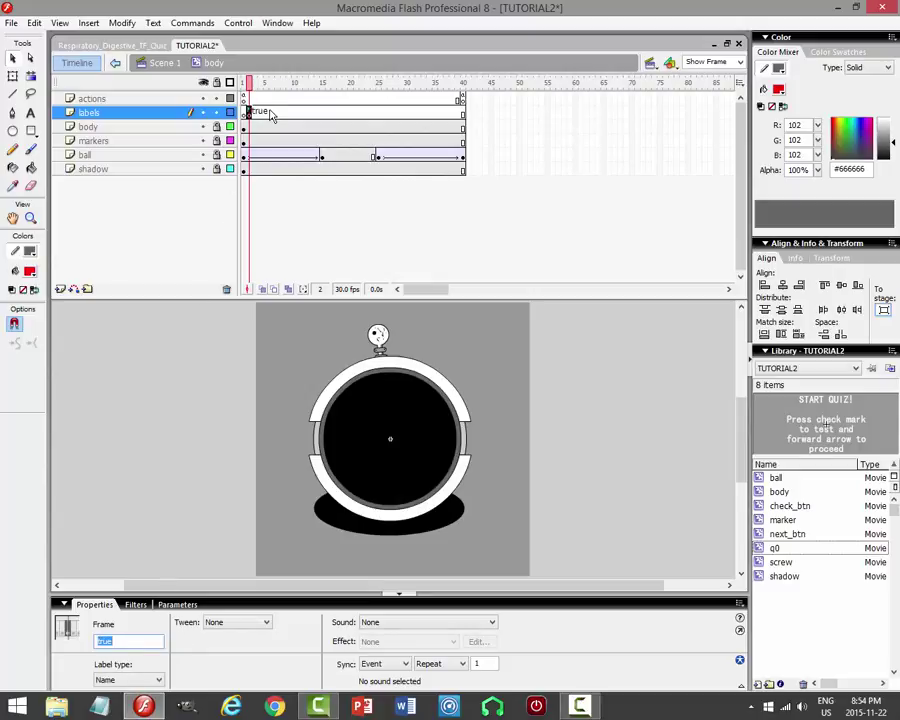
# Scrub the body clip's timeline from frame 1 to frame 40 to review the labelled ball movement.
pyautogui.click(243, 85)
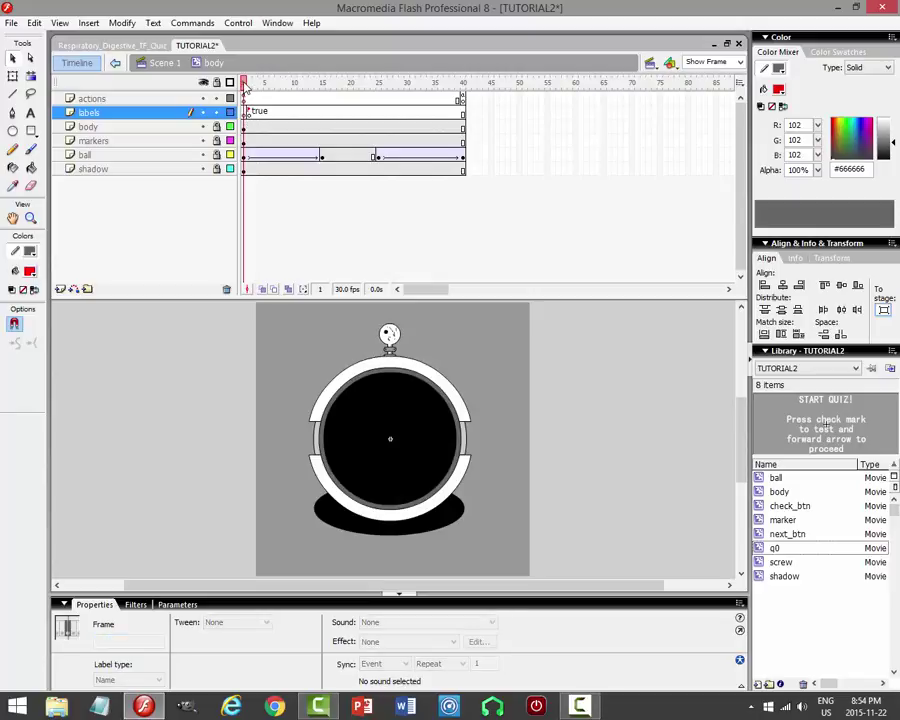
pyautogui.click(245, 88)
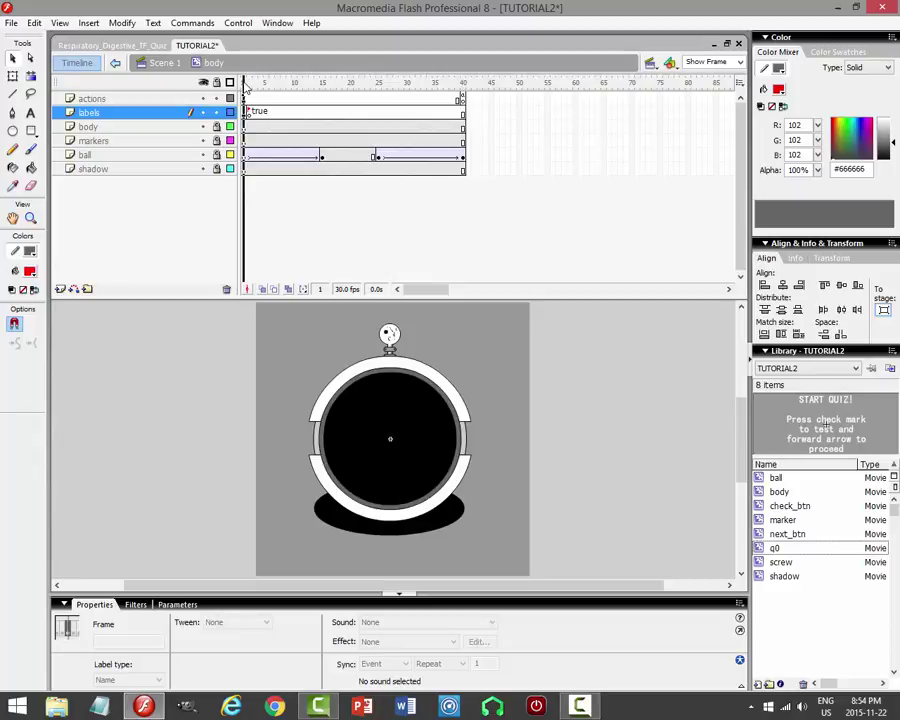
pyautogui.moveTo(250, 88); pyautogui.dragTo(465, 103)
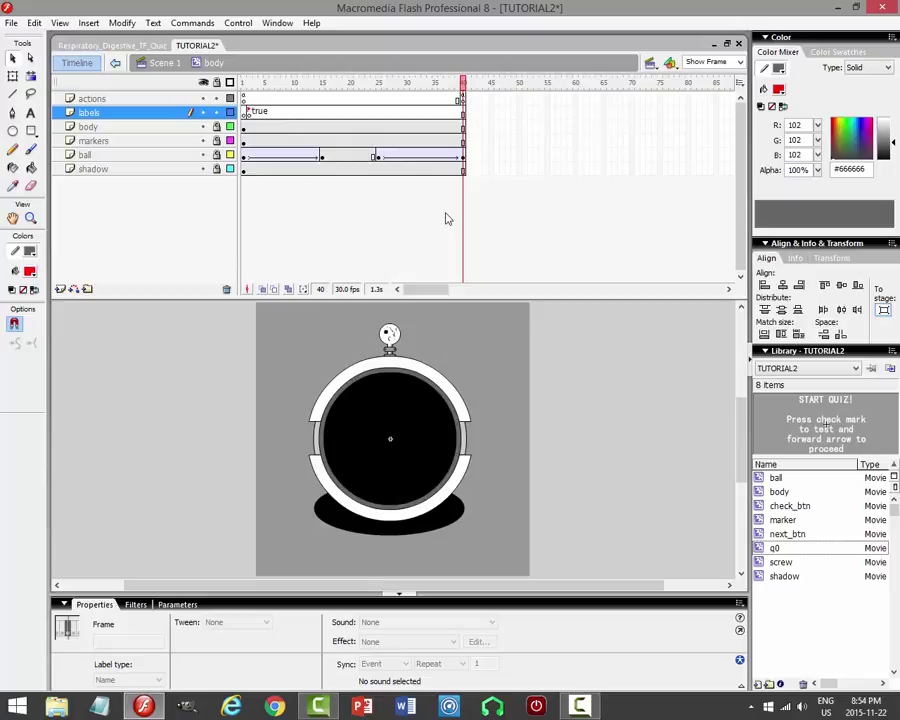
# Save the document and extend every layer of the body clip to frame 60.
pyautogui.hotkey('ctrl', 's')
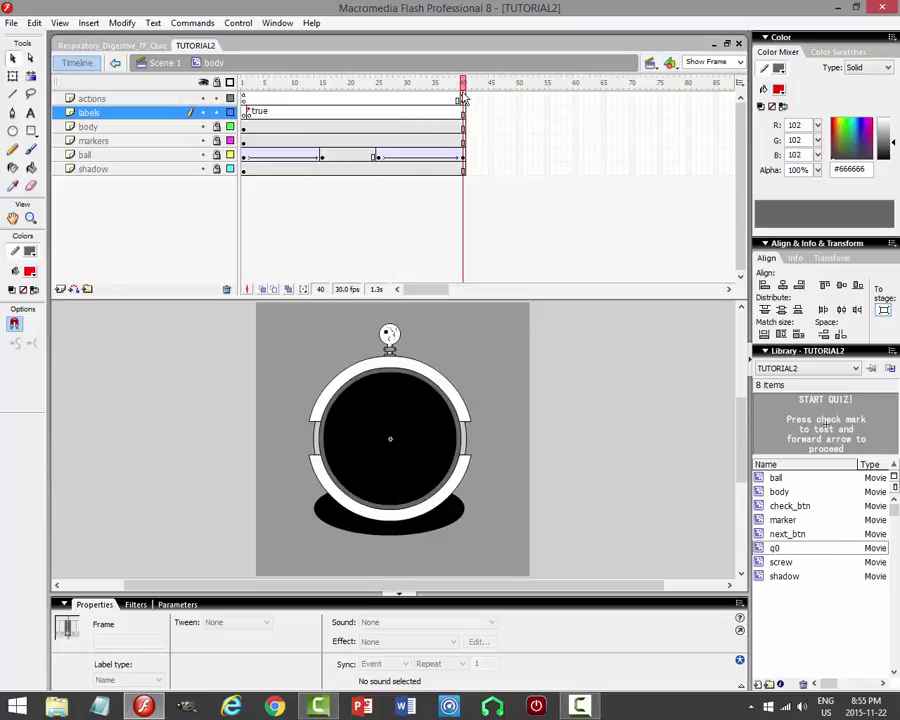
pyautogui.click(548, 97)
pyautogui.keyDown('shift'); pyautogui.click(550, 172); pyautogui.keyUp('shift')
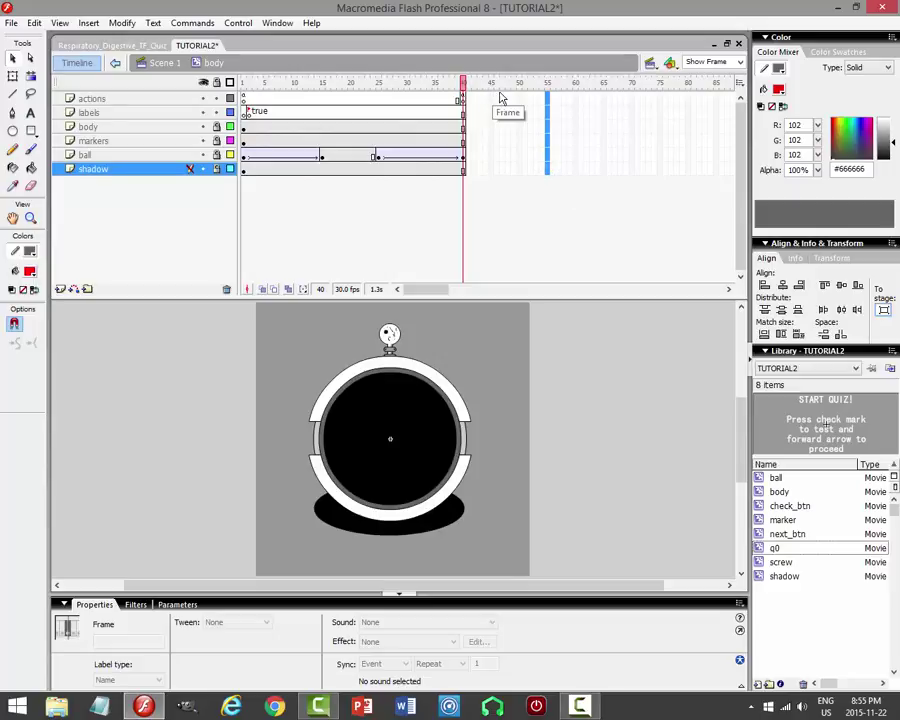
pyautogui.click(575, 97)
pyautogui.keyDown('shift'); pyautogui.click(577, 172); pyautogui.keyUp('shift')
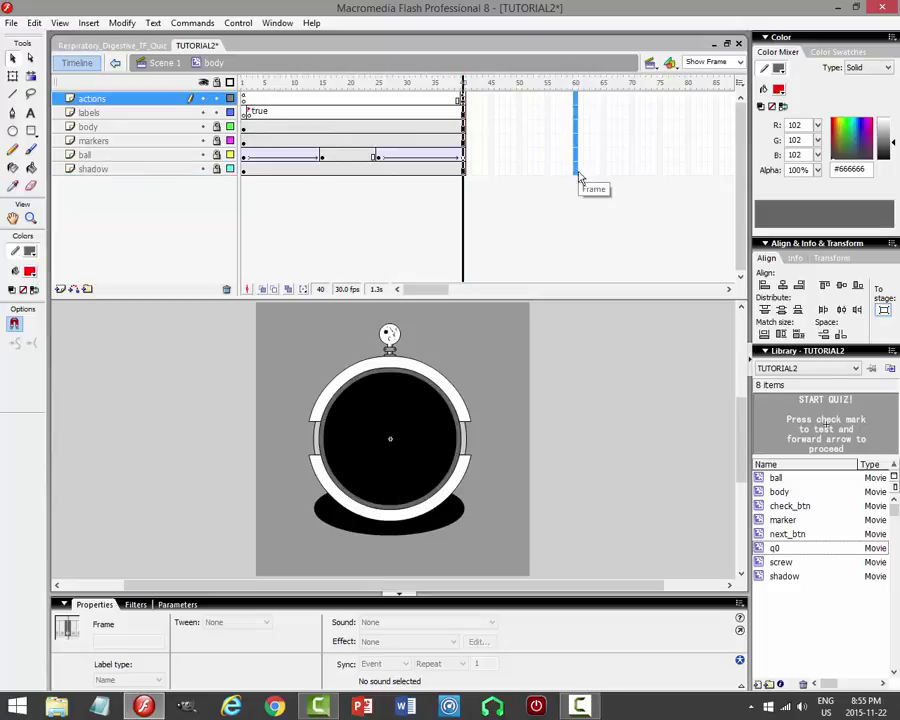
pyautogui.press('F5')
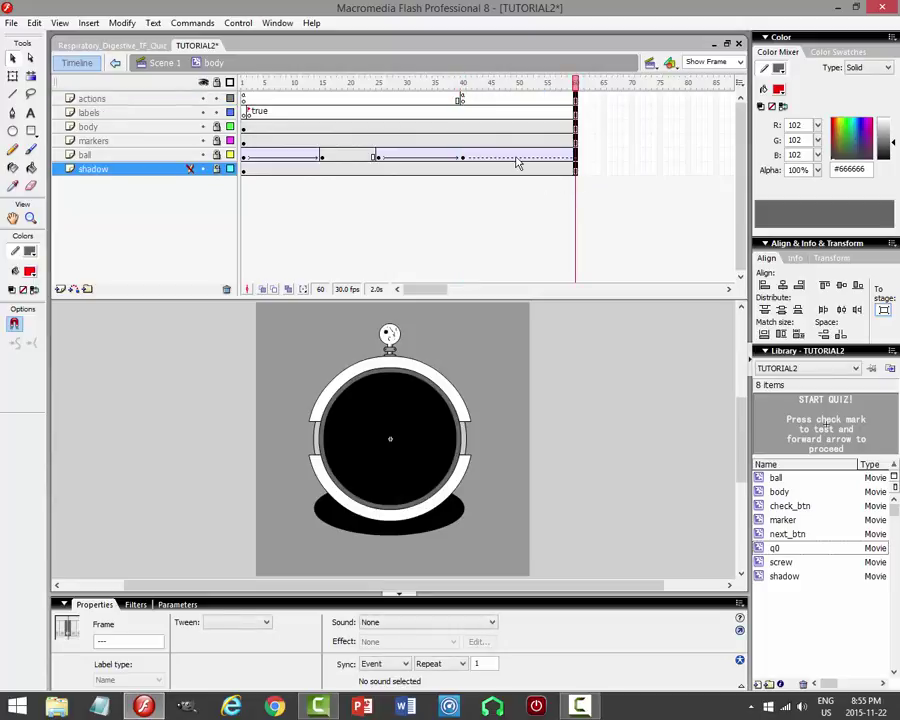
# Remove the motion tween that follows frame 40 on the ball layer.
pyautogui.click(514, 156)
pyautogui.rightClick(515, 157)
pyautogui.click(543, 166)
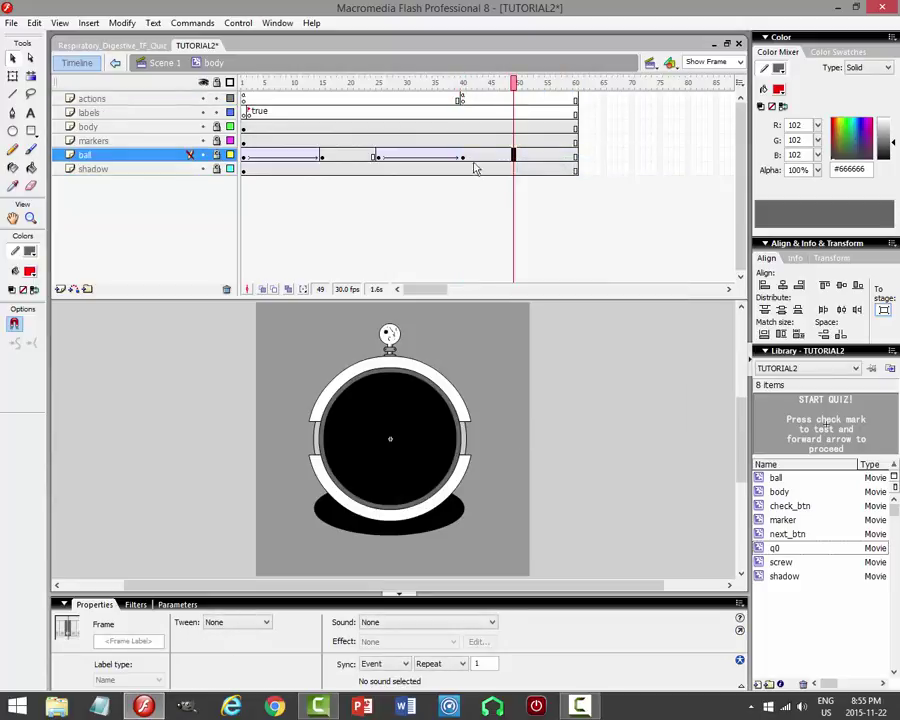
pyautogui.click(491, 100)
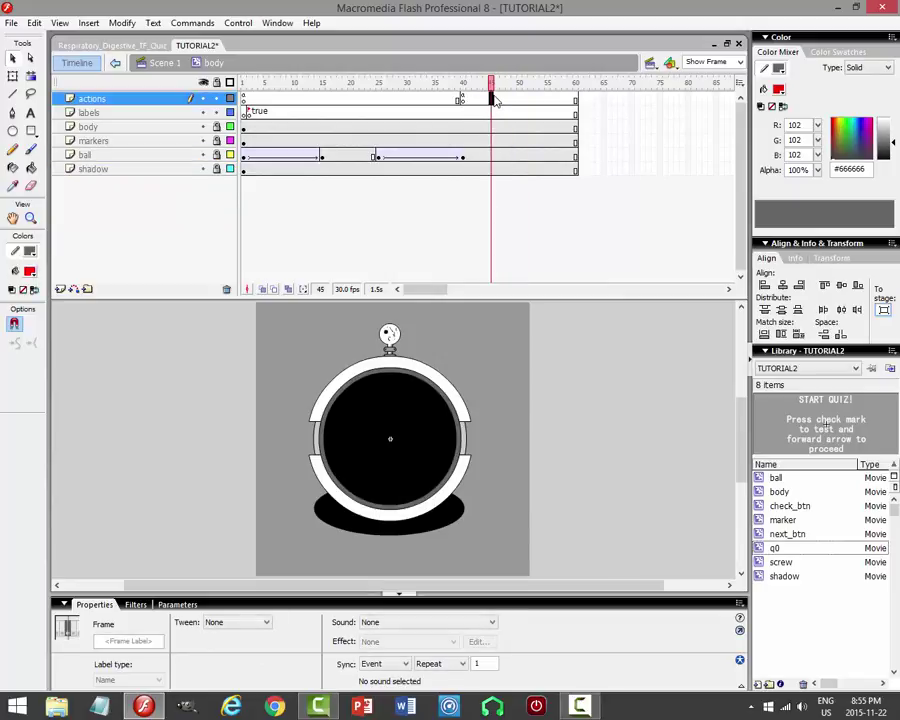
pyautogui.click(491, 157)
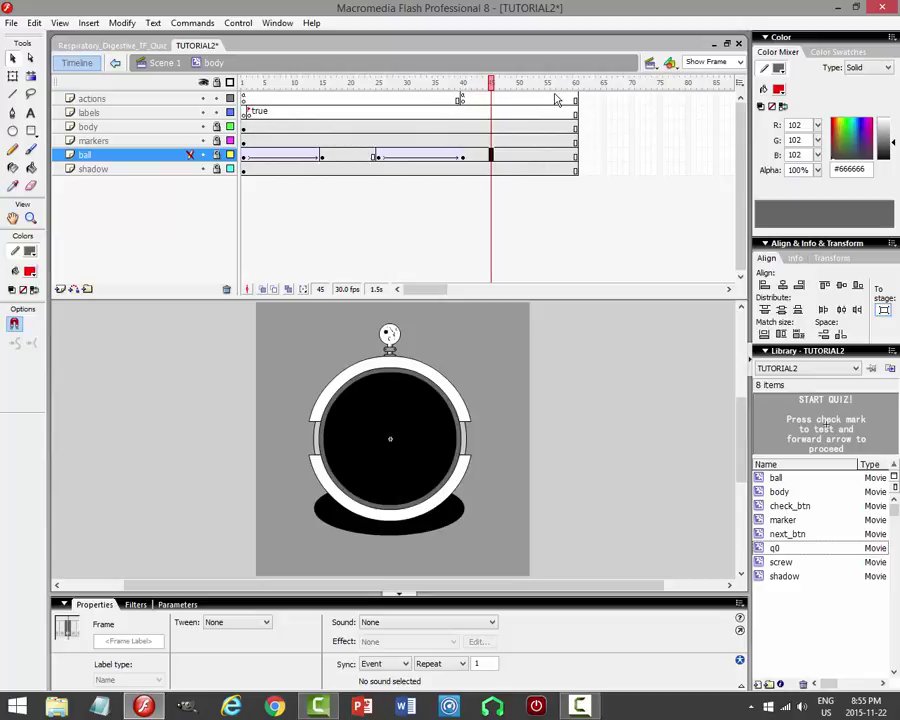
pyautogui.click(550, 98)
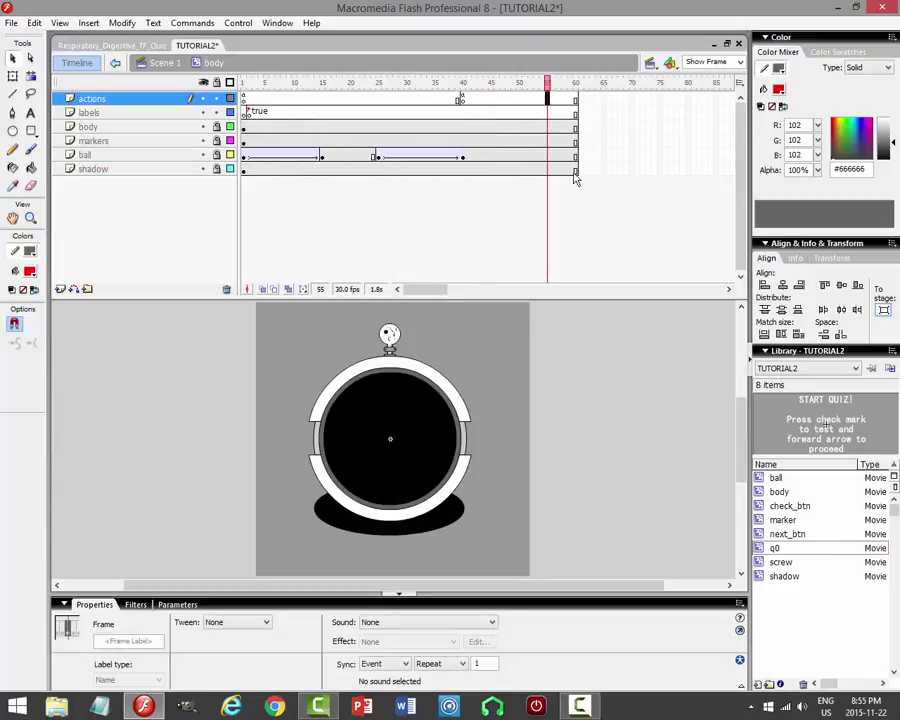
# Add a keyframe at frame 41 of the labels layer and give it the frame label "false".
pyautogui.click(467, 113)
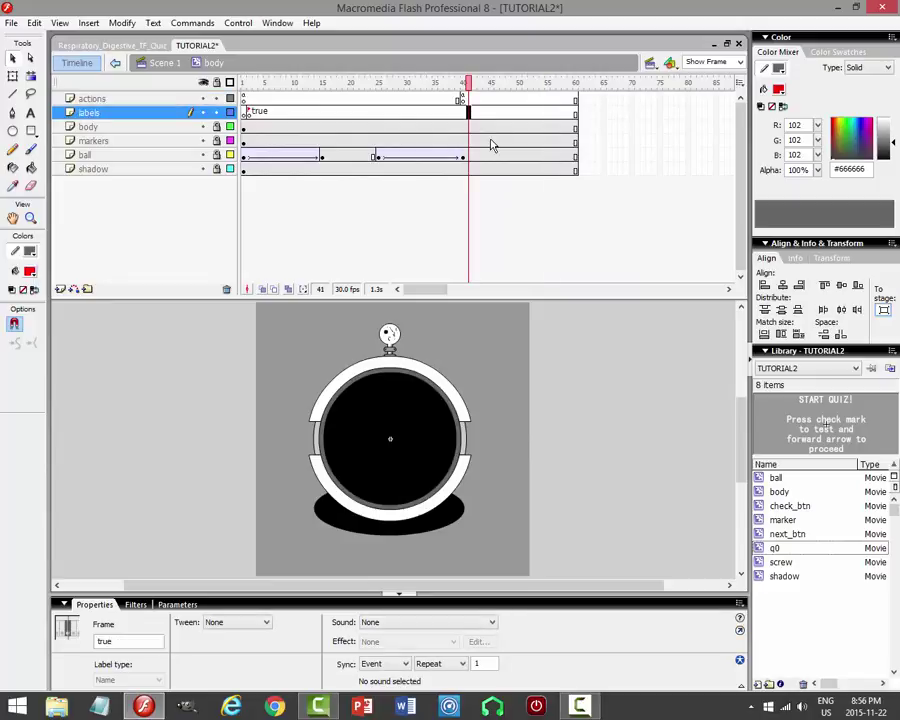
pyautogui.doubleClick(116, 640)
pyautogui.press('BackSpace')
pyautogui.write('false')
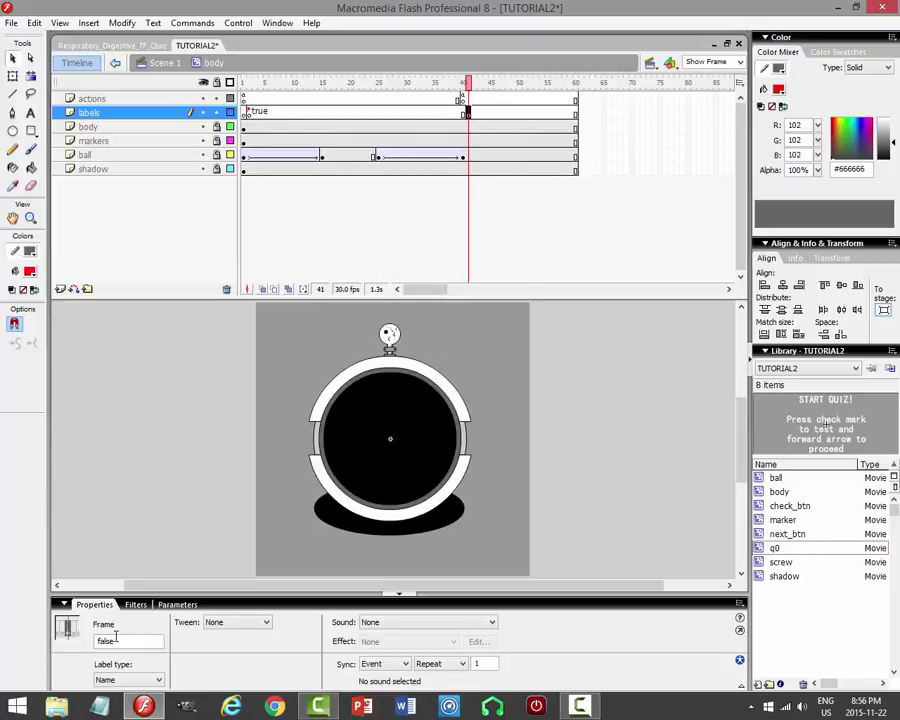
pyautogui.press('Return')
# Add a keyframe at frame 55 of the ball layer, unlock the layer and rotate the ball a quarter turn clockwise to the false marker.
pyautogui.click(548, 157)
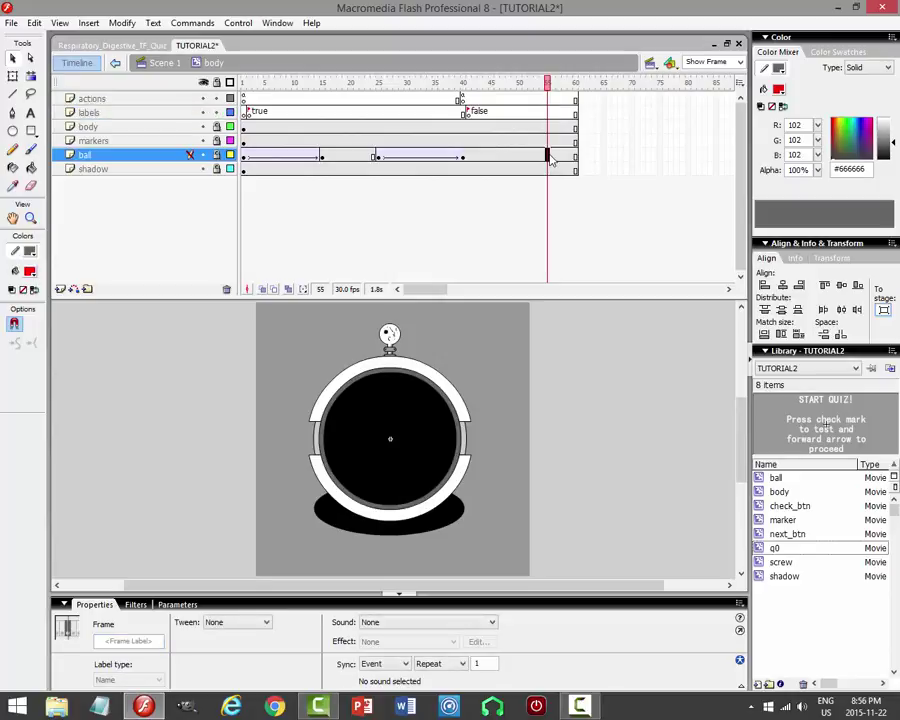
pyautogui.press('F6')
pyautogui.click(465, 159)
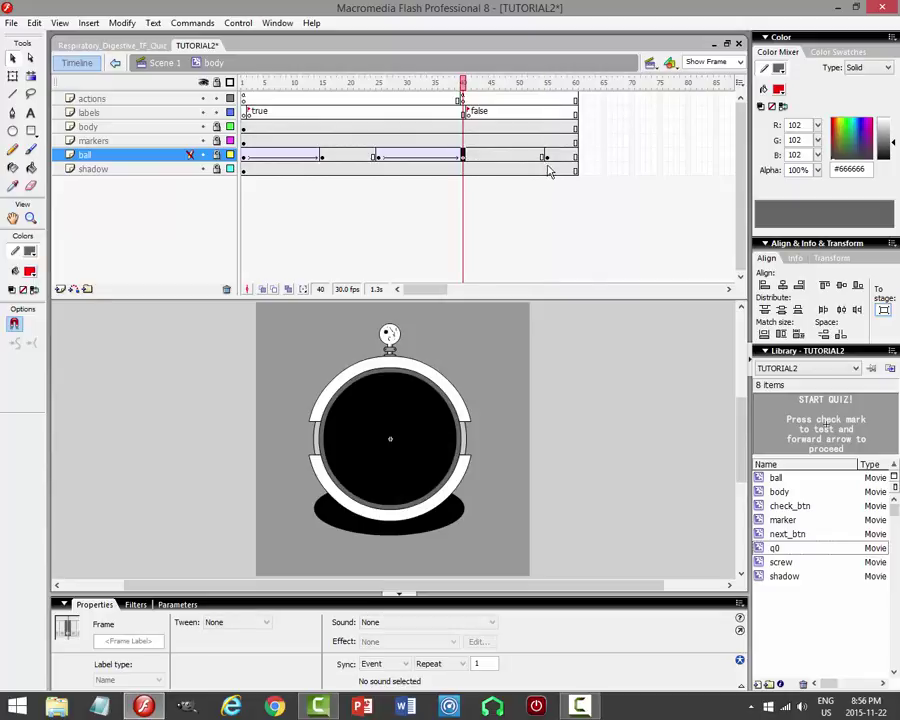
pyautogui.click(548, 160)
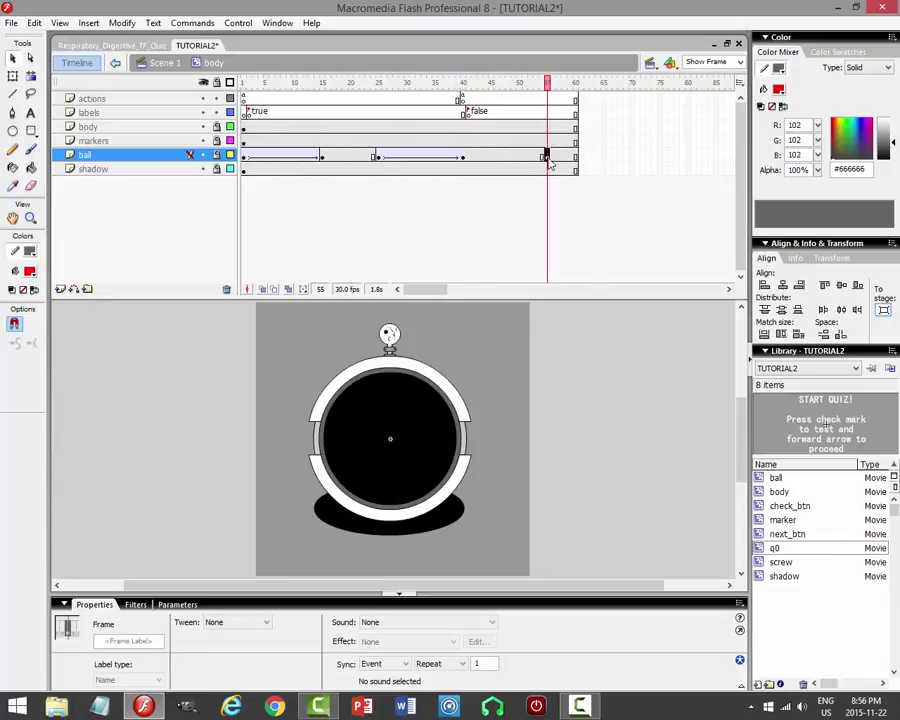
pyautogui.click(216, 155)
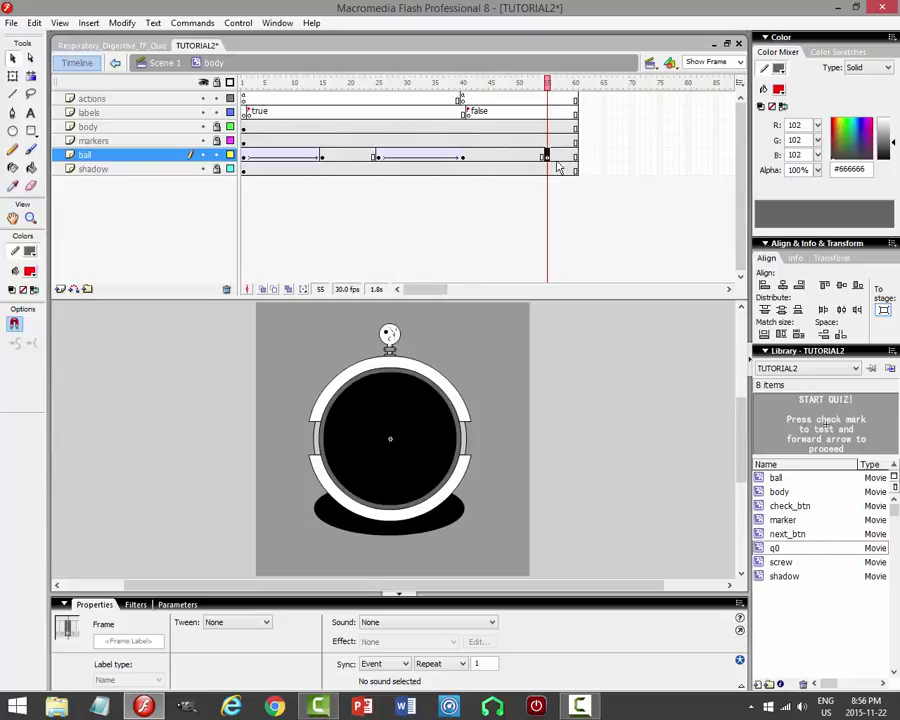
pyautogui.press('q')
pyautogui.moveTo(411, 319); pyautogui.dragTo(522, 436)
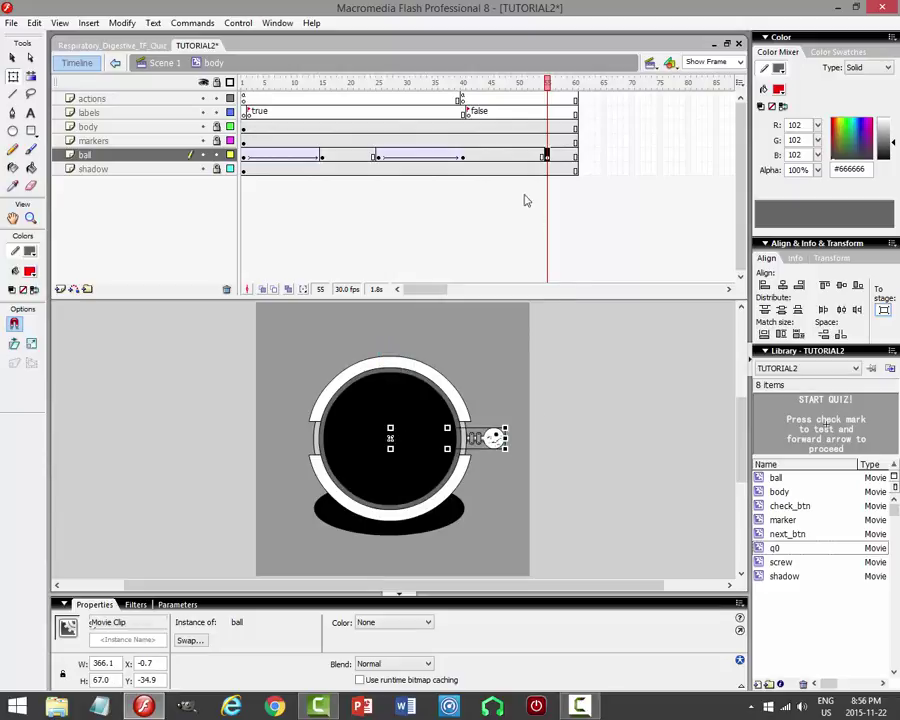
# Create a motion tween between frames 40 and 55 on the ball layer and save the document.
pyautogui.click(507, 156)
pyautogui.rightClick(510, 158)
pyautogui.click(540, 161)
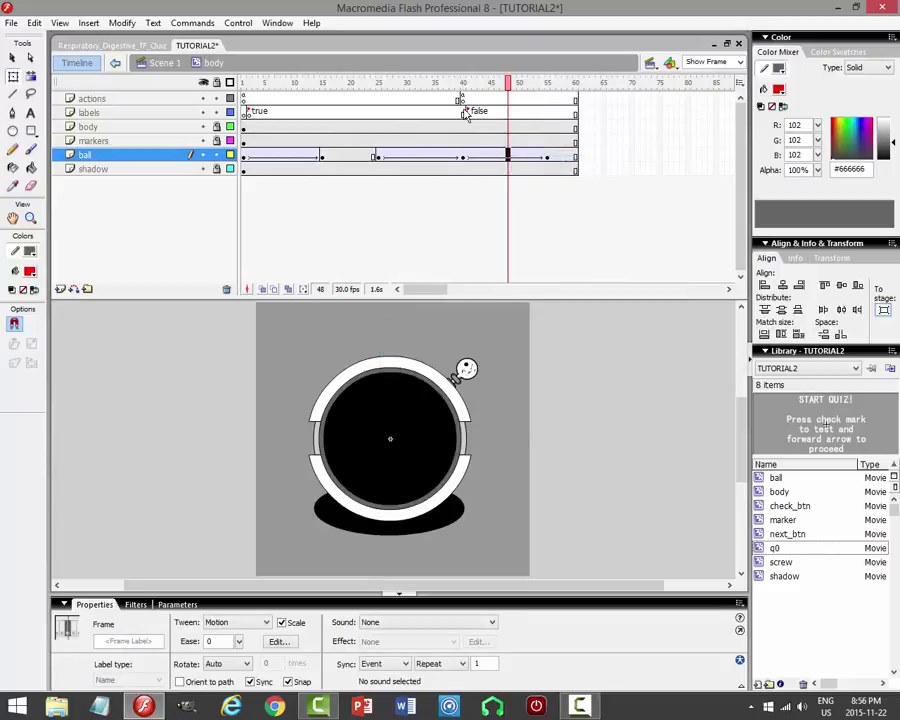
pyautogui.moveTo(512, 87); pyautogui.dragTo(536, 122)
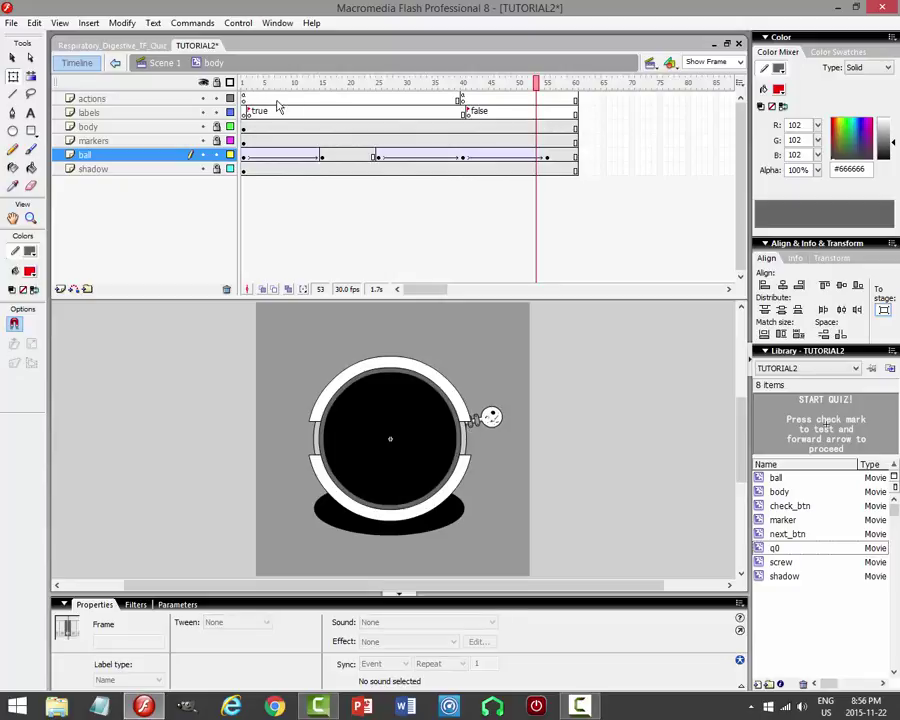
pyautogui.moveTo(246, 101); pyautogui.dragTo(463, 103)
pyautogui.click(607, 360)
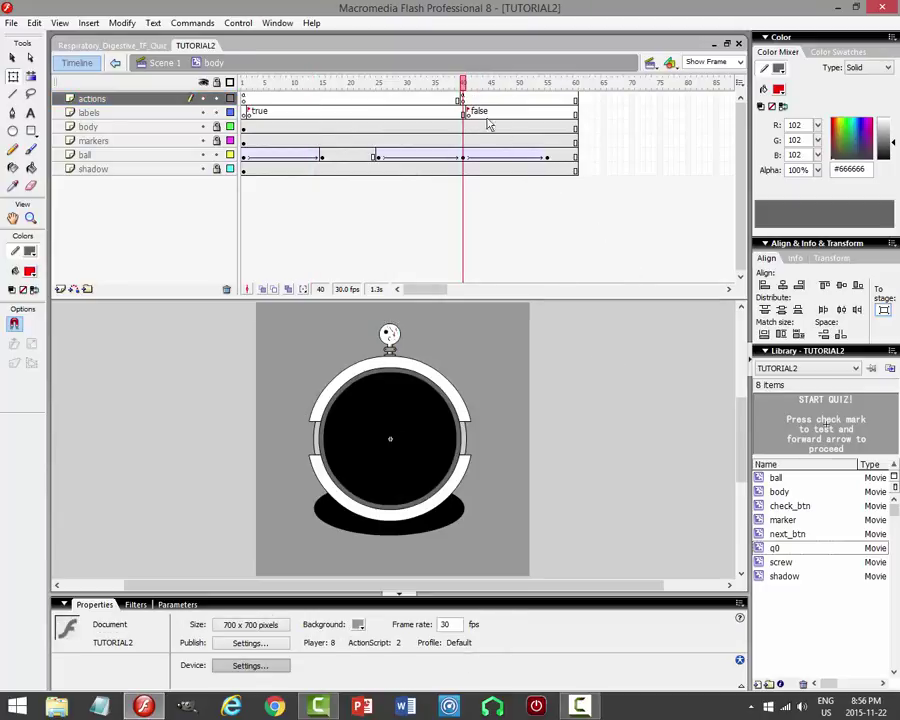
# Extend every layer of the body clip to frame 85.
pyautogui.click(321, 157)
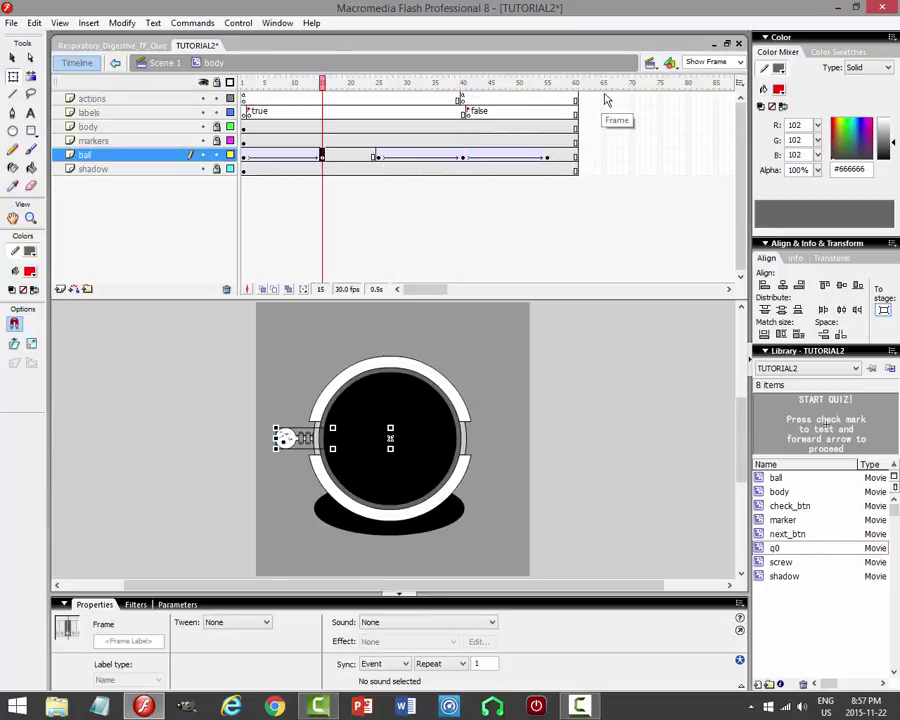
pyautogui.click(659, 97)
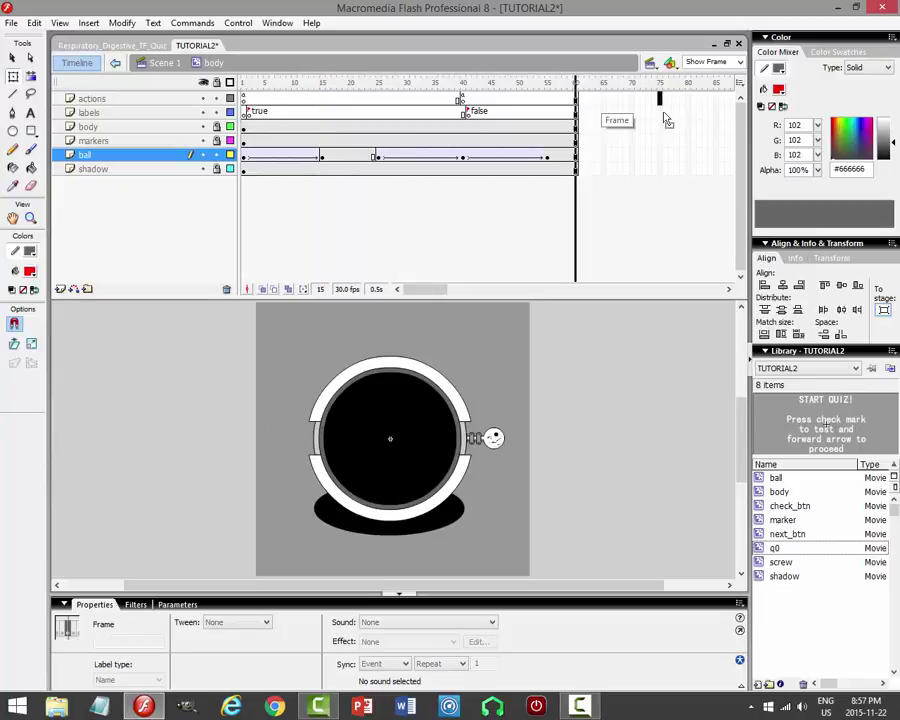
pyautogui.moveTo(716, 96); pyautogui.dragTo(717, 172)
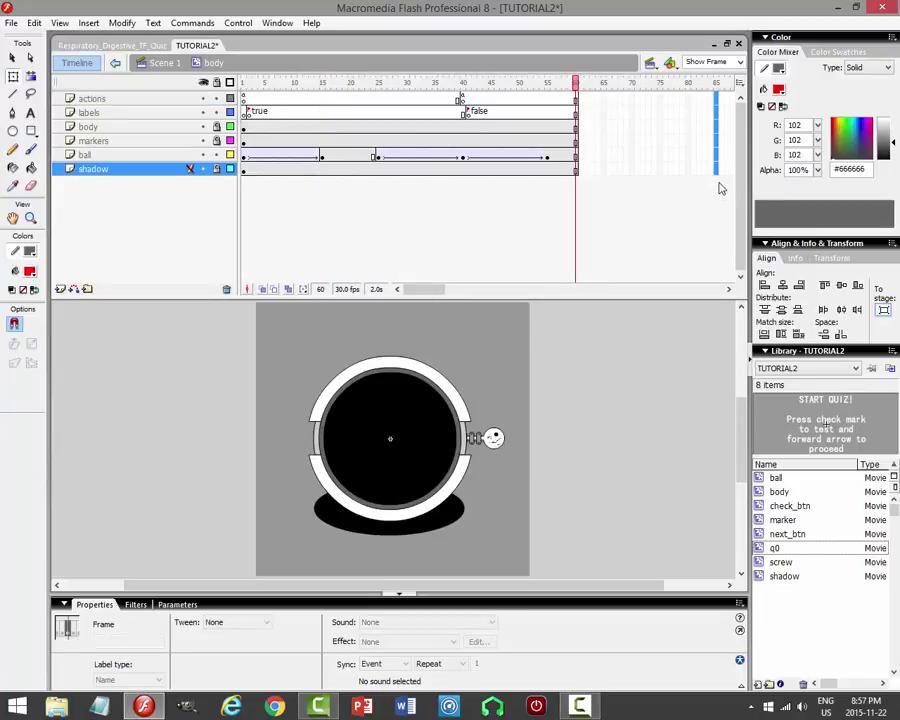
pyautogui.press('F5')
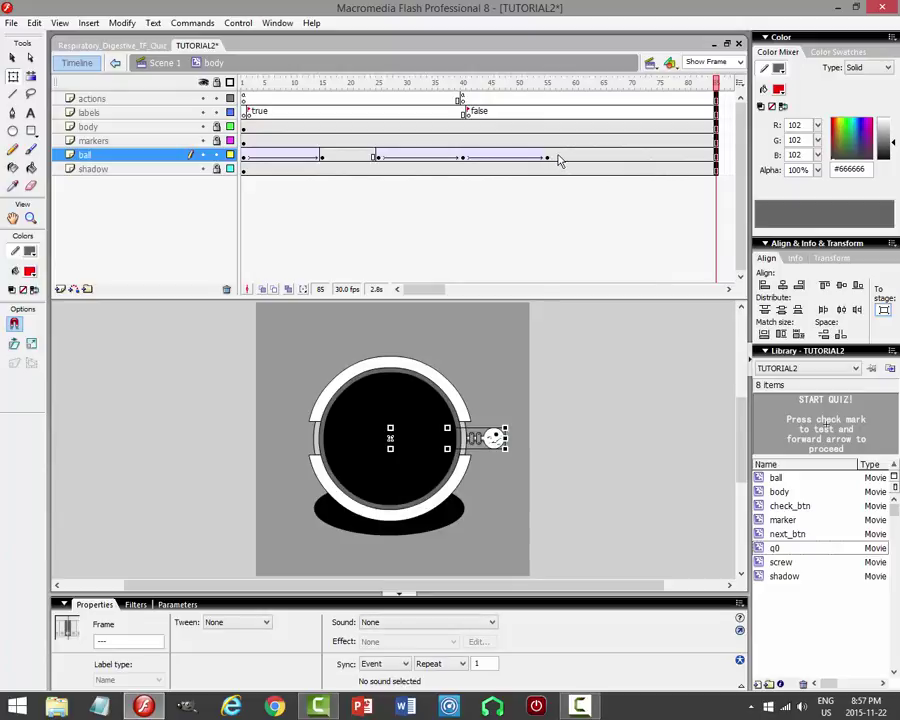
# Add a keyframe at frame 65 of the ball layer to hold the ball at the false marker.
pyautogui.click(609, 157)
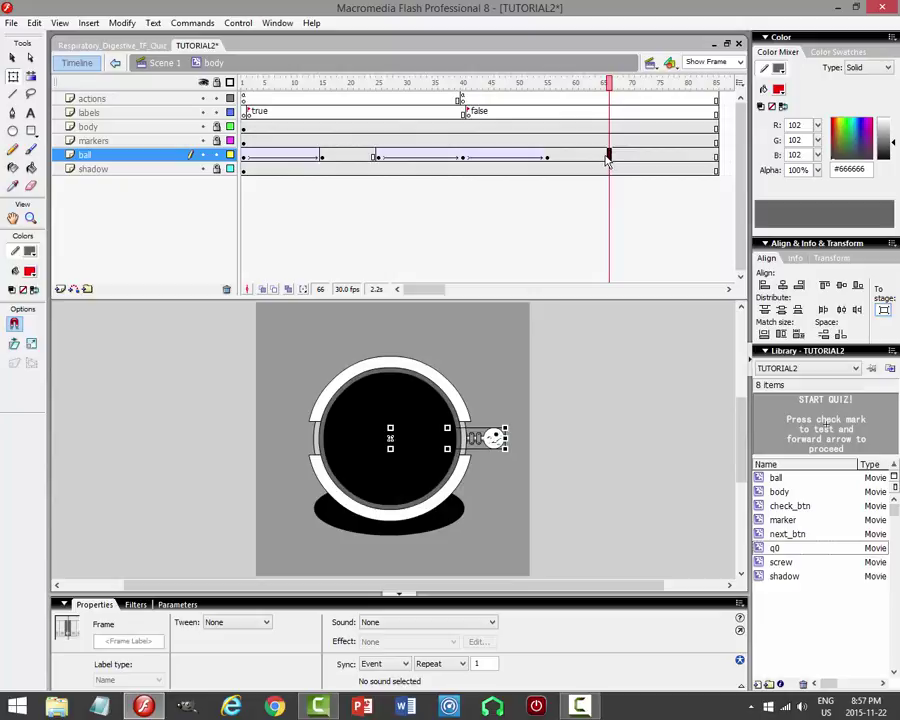
pyautogui.click(604, 157)
pyautogui.press('F6')
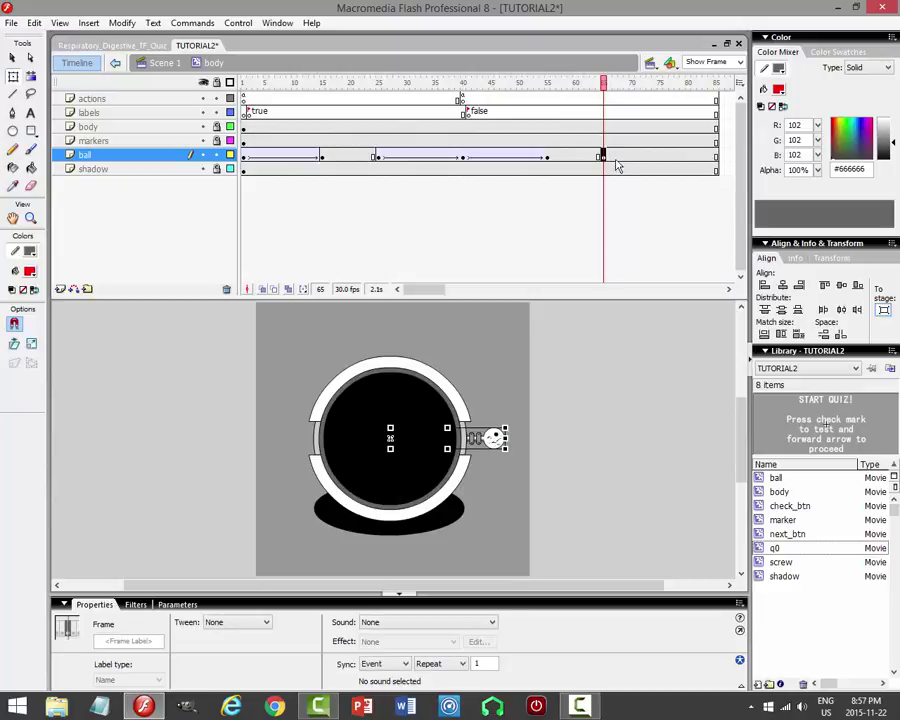
# Copy the ball layer's frame 40 keyframe to frame 80 and remove the tween following the copy.
pyautogui.click(463, 157)
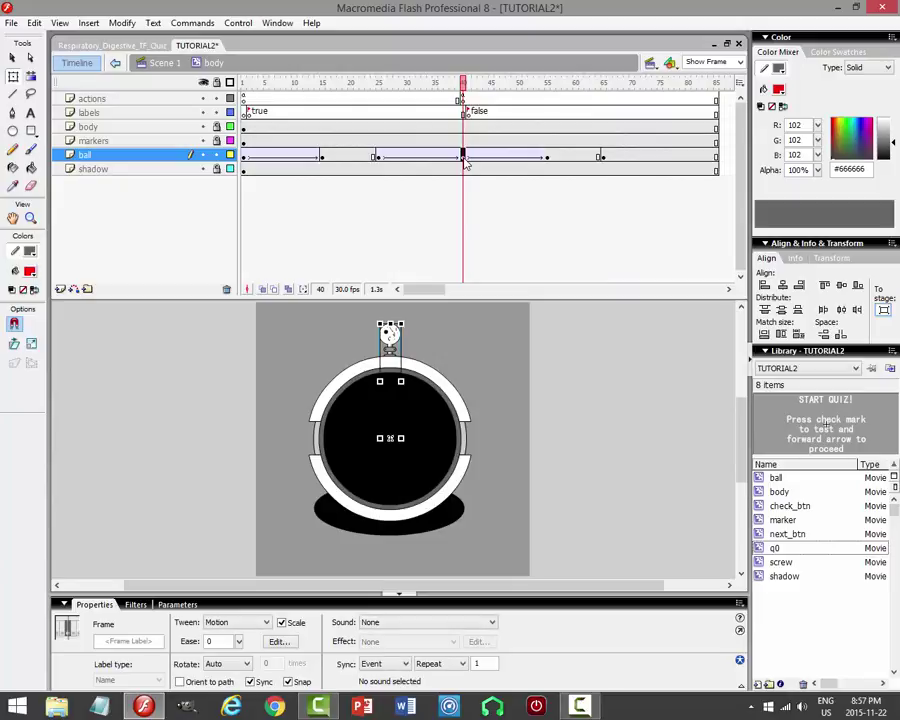
pyautogui.click(687, 157)
pyautogui.press('F6')
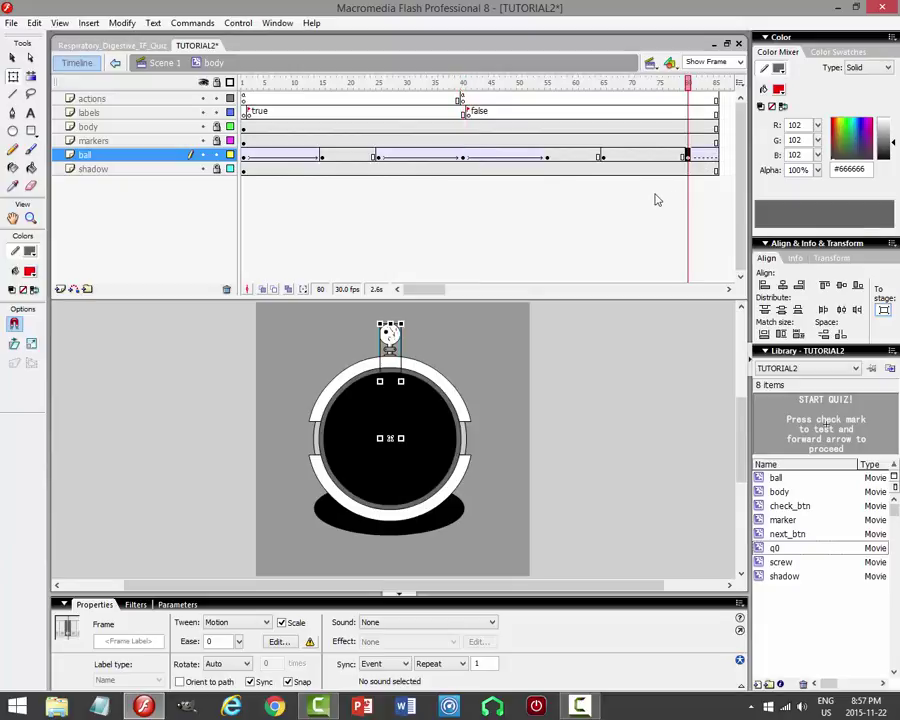
pyautogui.rightClick(705, 158)
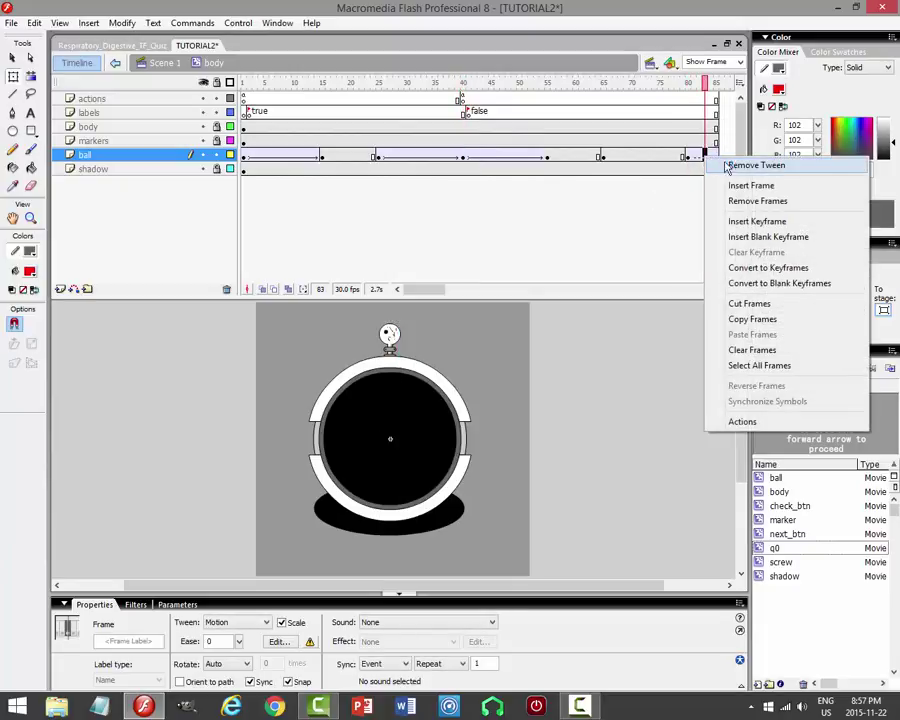
pyautogui.click(727, 166)
# Create a motion tween between frames 65 and 80 on the ball layer and preview the ball's return.
pyautogui.rightClick(646, 156)
pyautogui.click(685, 221)
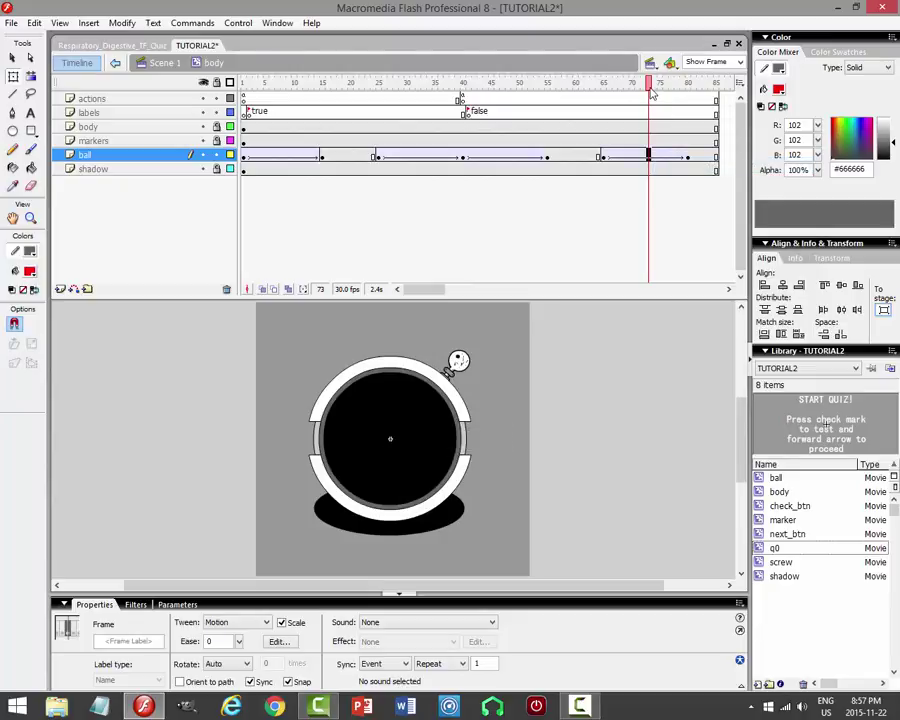
pyautogui.moveTo(651, 88); pyautogui.dragTo(690, 110)
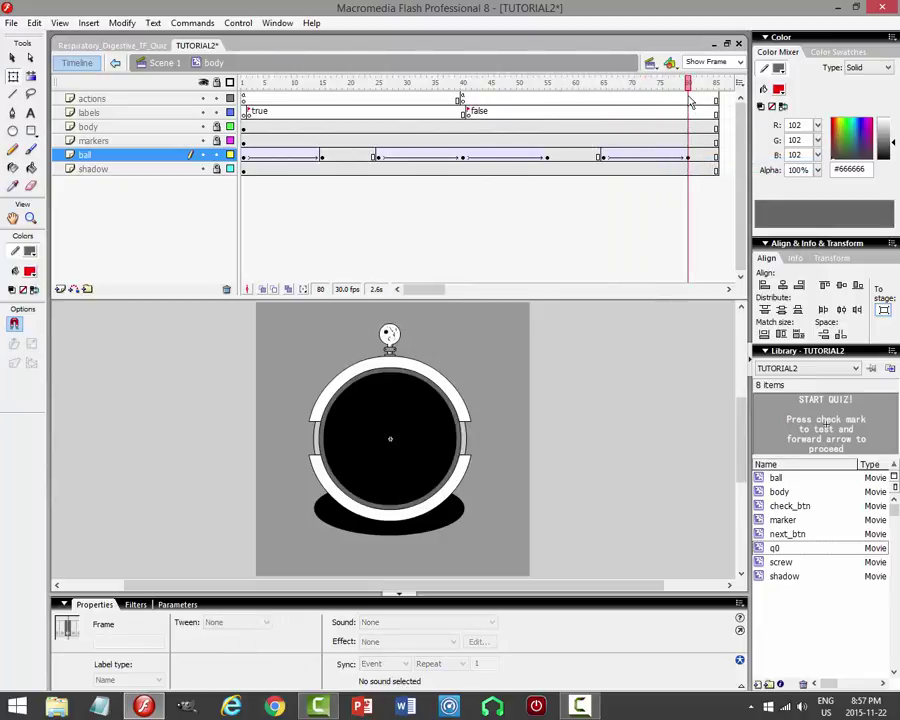
# Copy the stop-action keyframe from frame 40 to frame 80 of the actions layer and save the document.
pyautogui.click(687, 100)
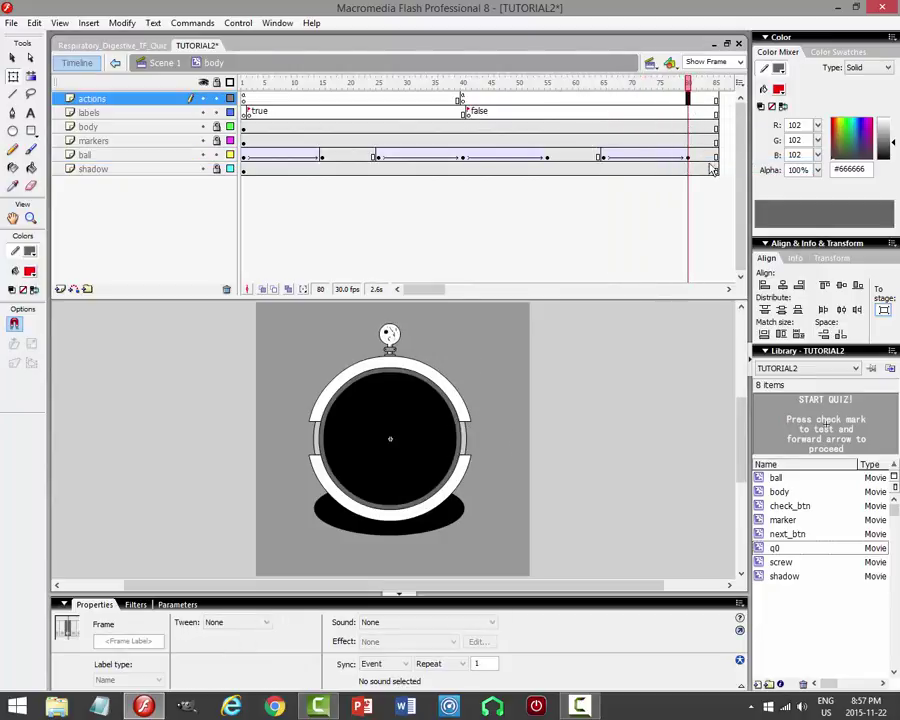
pyautogui.click(463, 101)
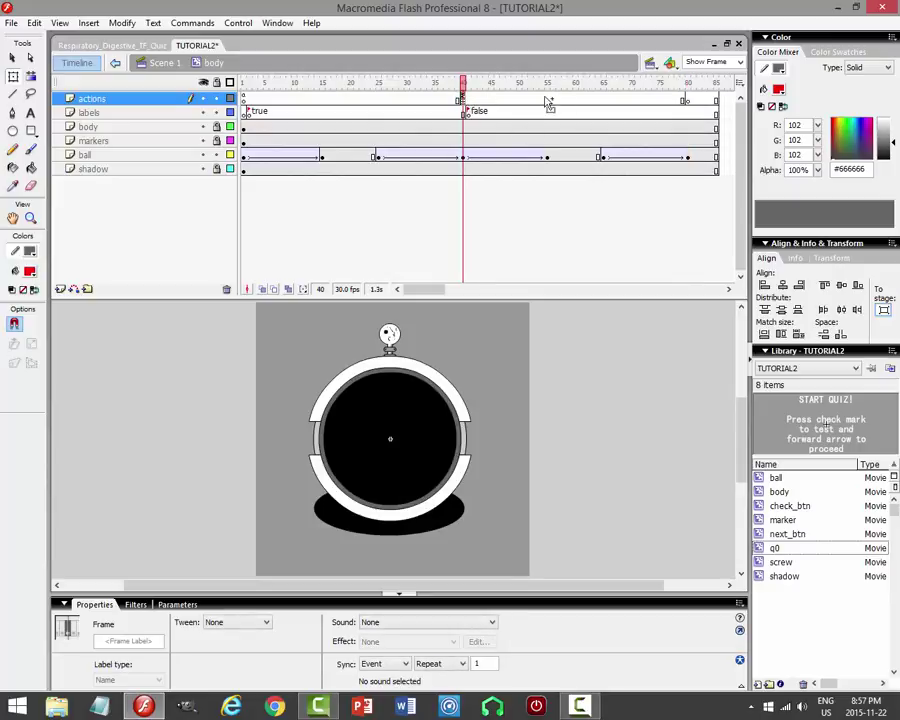
pyautogui.click(688, 100)
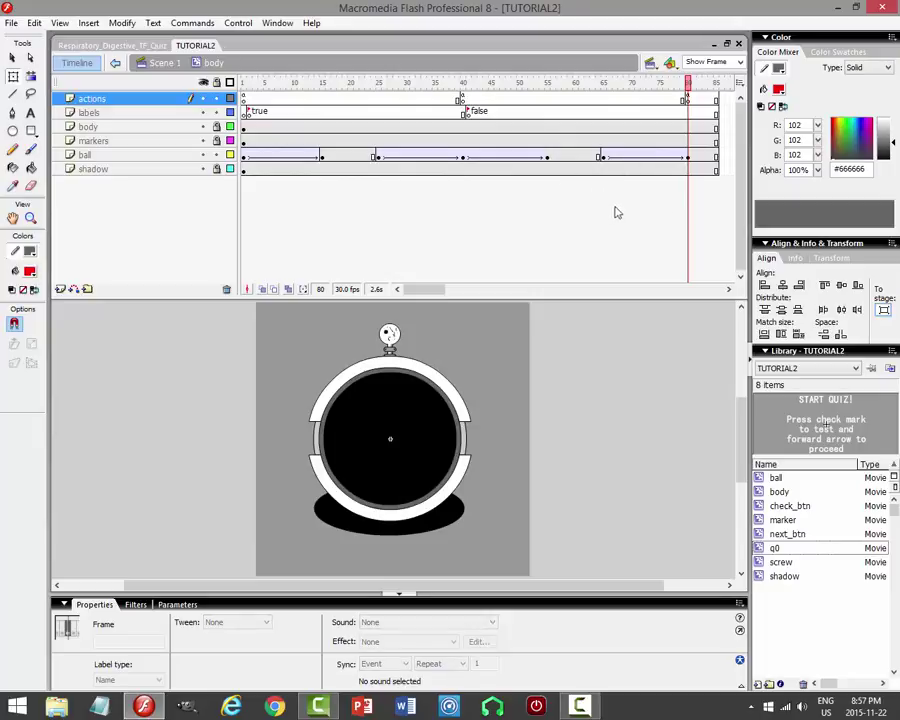
# Remove frames 81 to 85 from all layers and scrub the ball's return movement up to frame 80.
pyautogui.click(692, 100)
pyautogui.keyDown('shift'); pyautogui.click(716, 170); pyautogui.keyUp('shift')
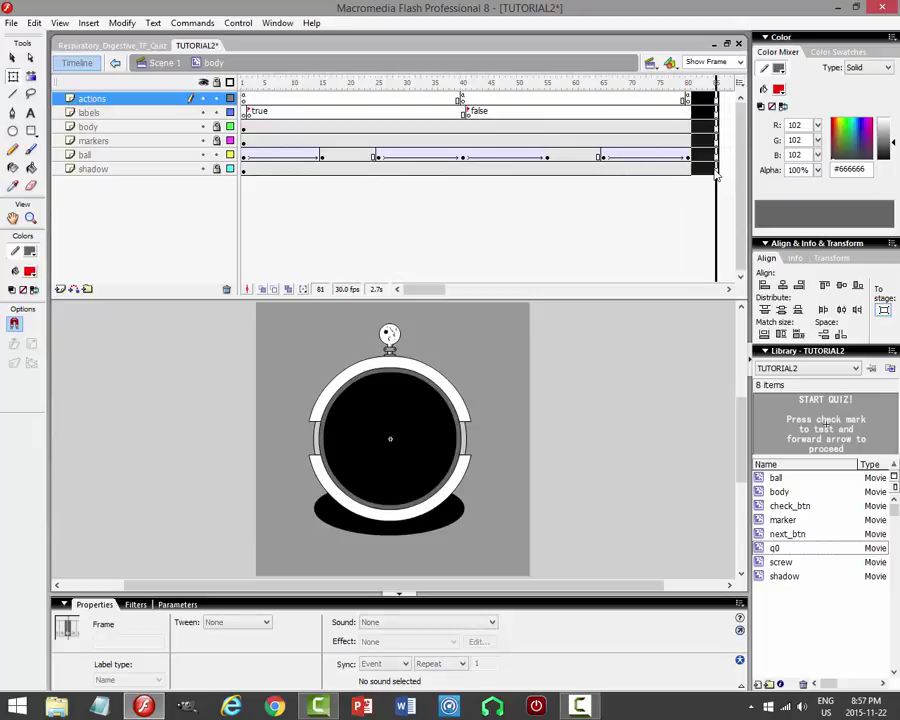
pyautogui.rightClick(715, 171)
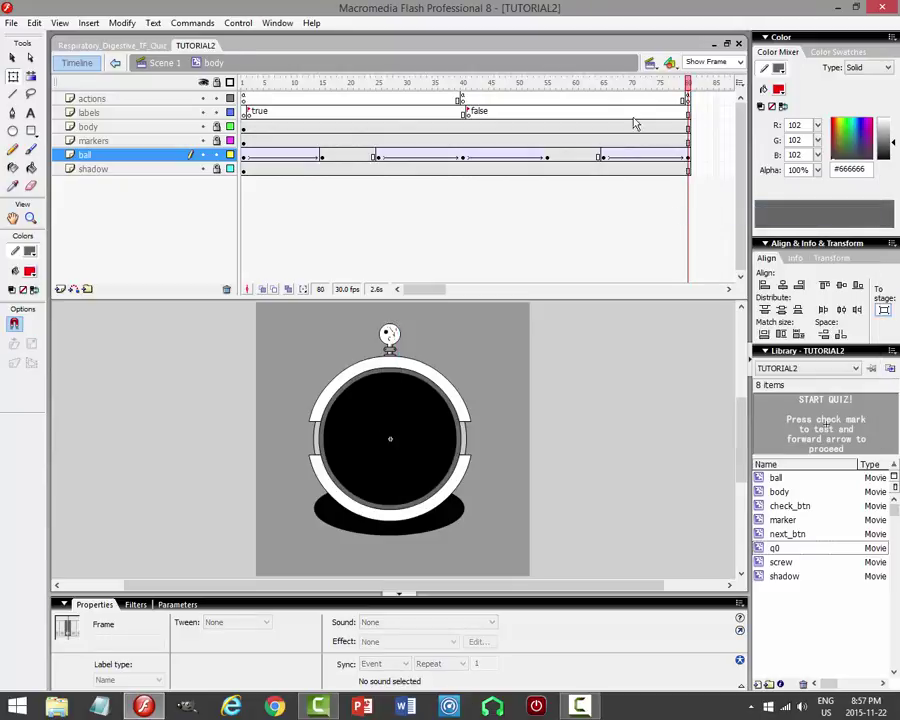
pyautogui.click(596, 85)
pyautogui.moveTo(594, 93); pyautogui.dragTo(688, 115)
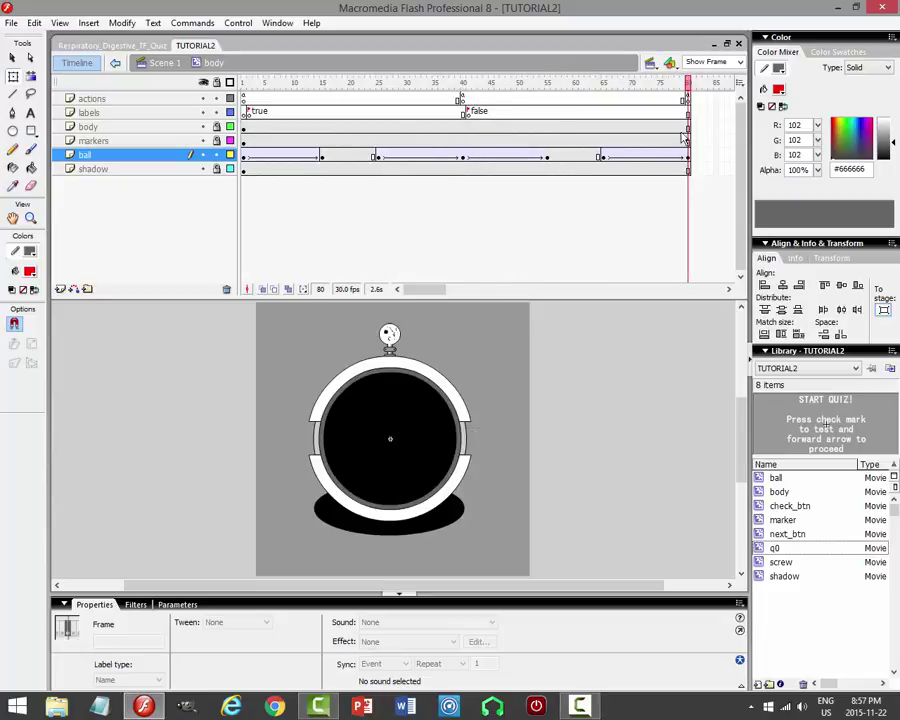
# Lock the ball layer in the body clip, then return to Scene 1 and lock the body layer there.
pyautogui.click(216, 154)
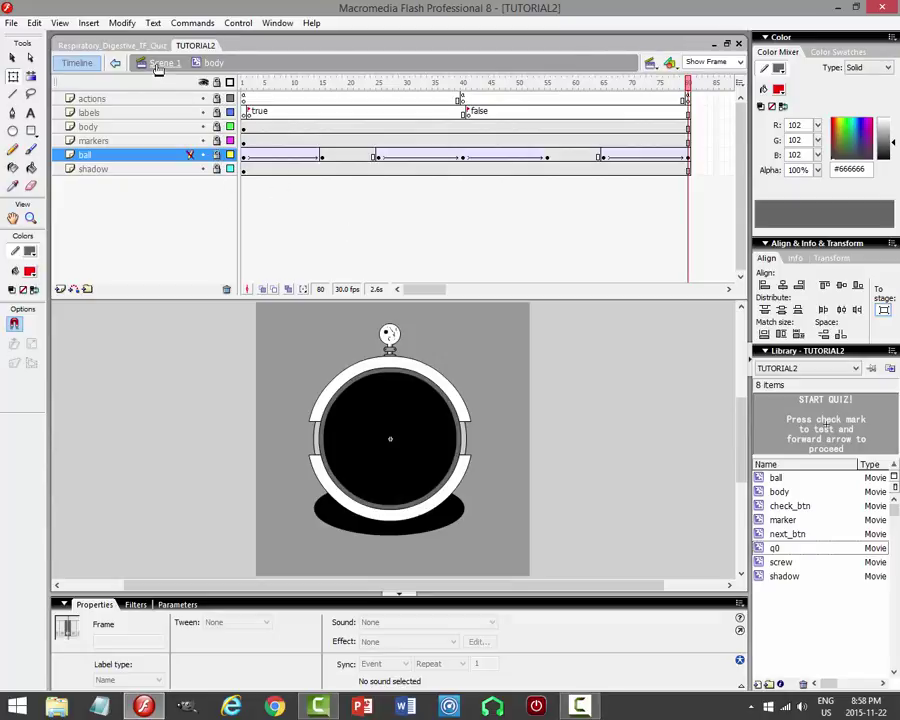
pyautogui.click(114, 60)
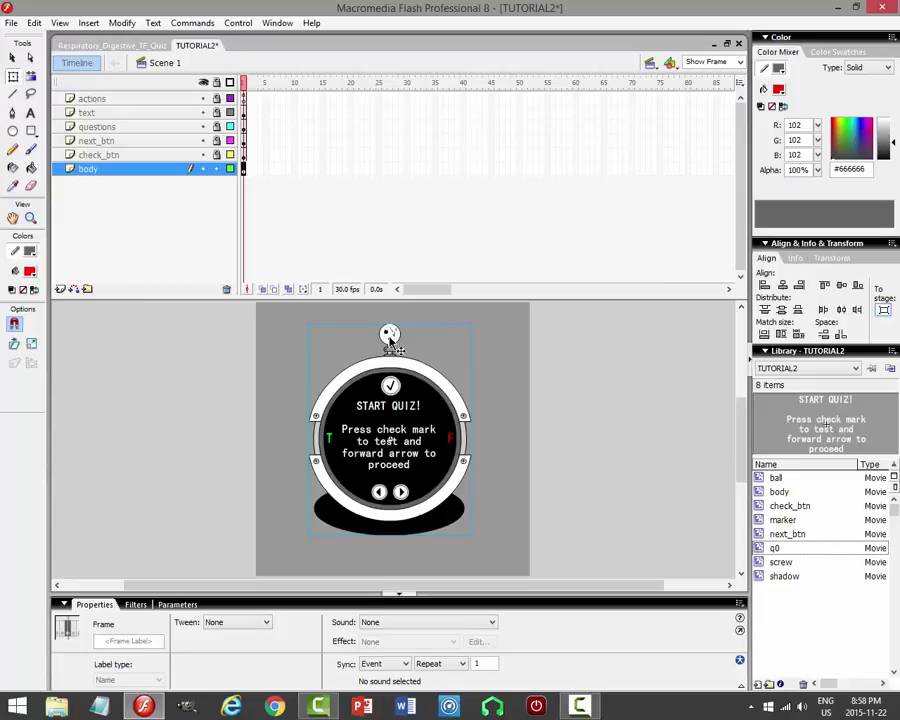
pyautogui.doubleClick(390, 362)
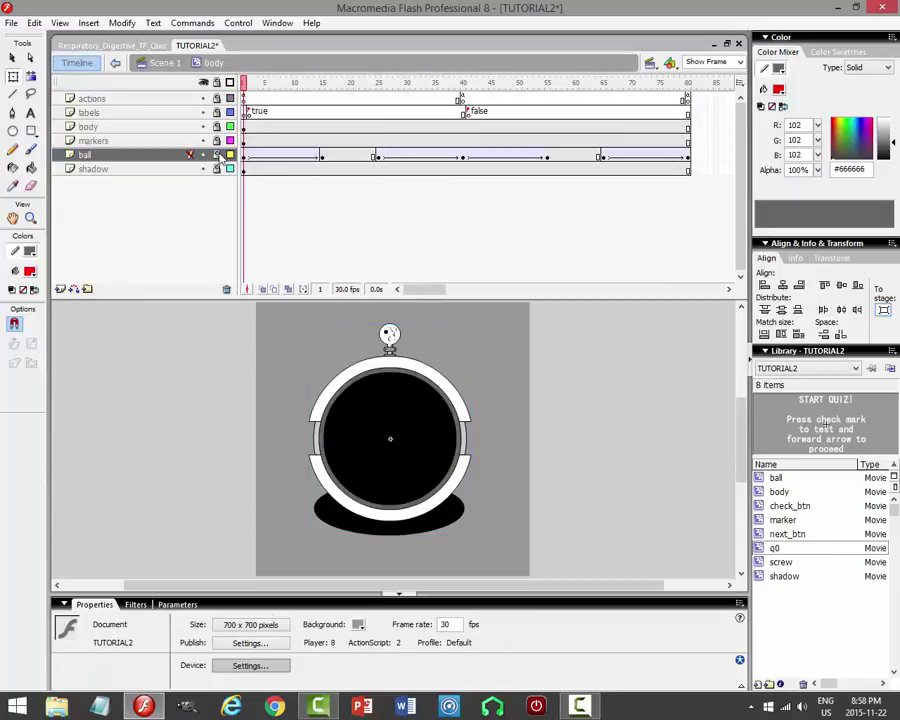
pyautogui.click(216, 154)
pyautogui.click(390, 334)
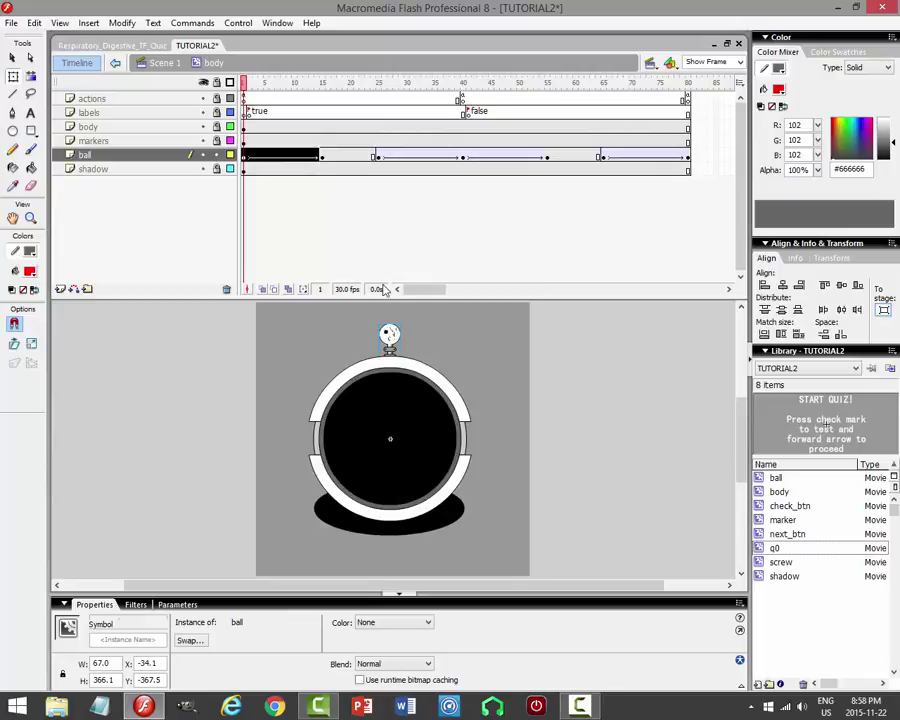
pyautogui.click(115, 62)
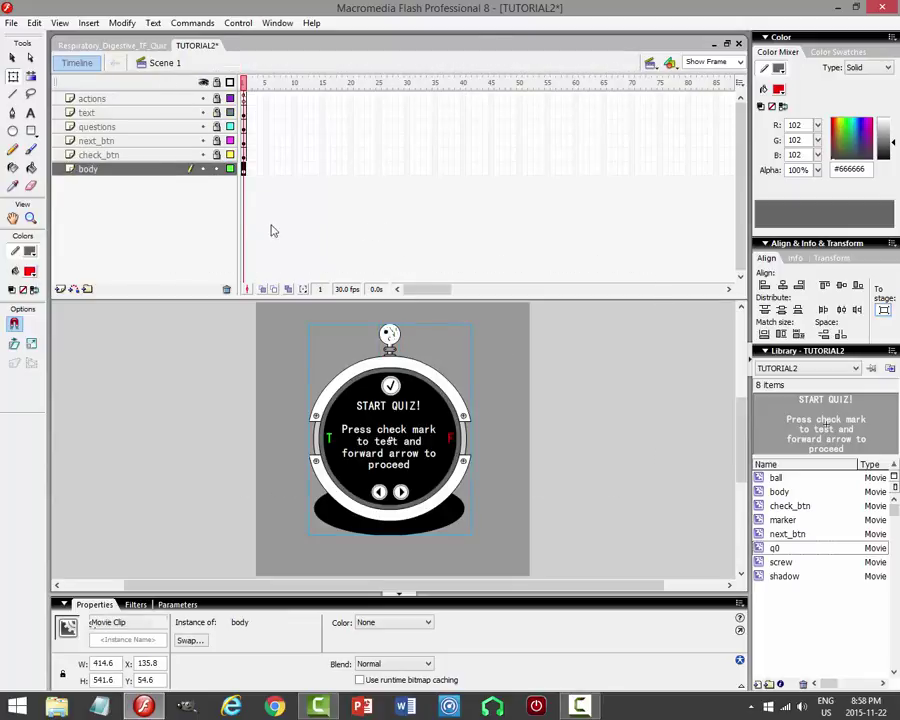
pyautogui.click(140, 168)
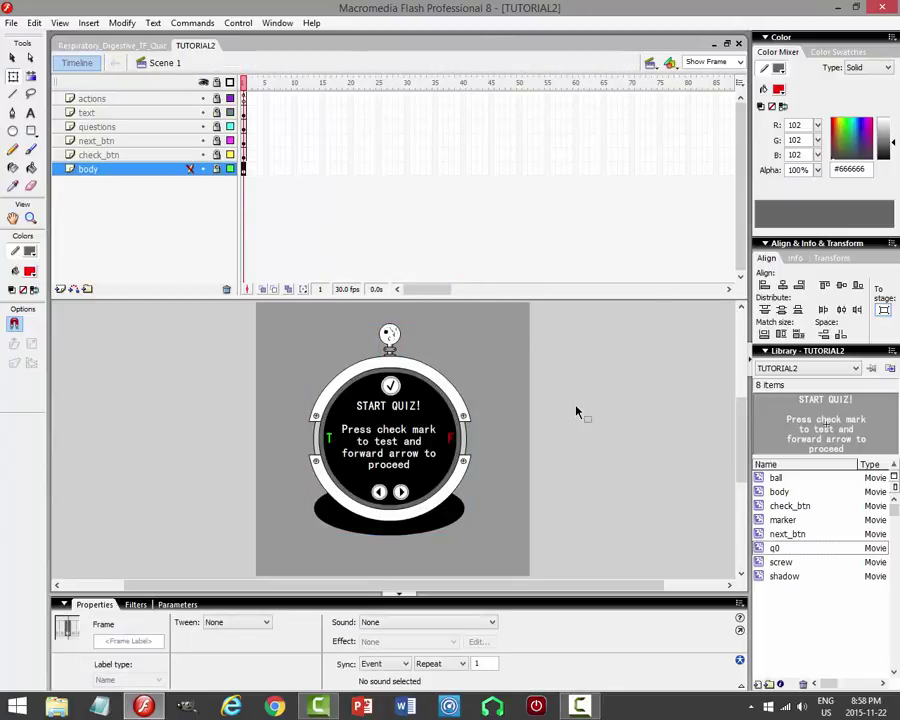
pyautogui.click(215, 170)
# Unlock Scene 1's body layer and open the left marker inside the body clip for editing, with only the markers layer unlocked.
pyautogui.click(214, 170)
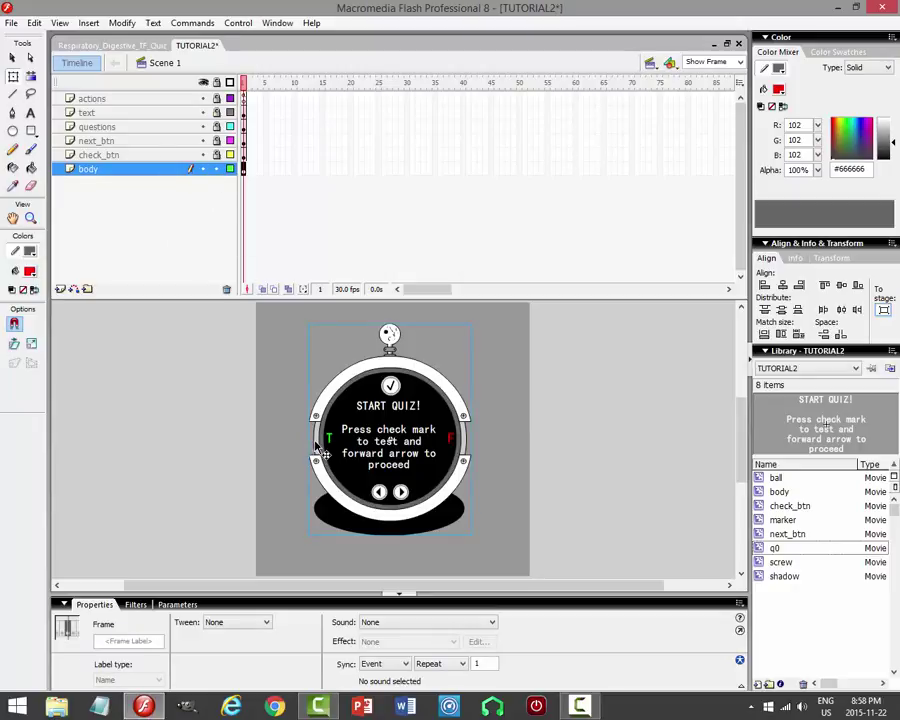
pyautogui.hotkey('ctrl', 'e')
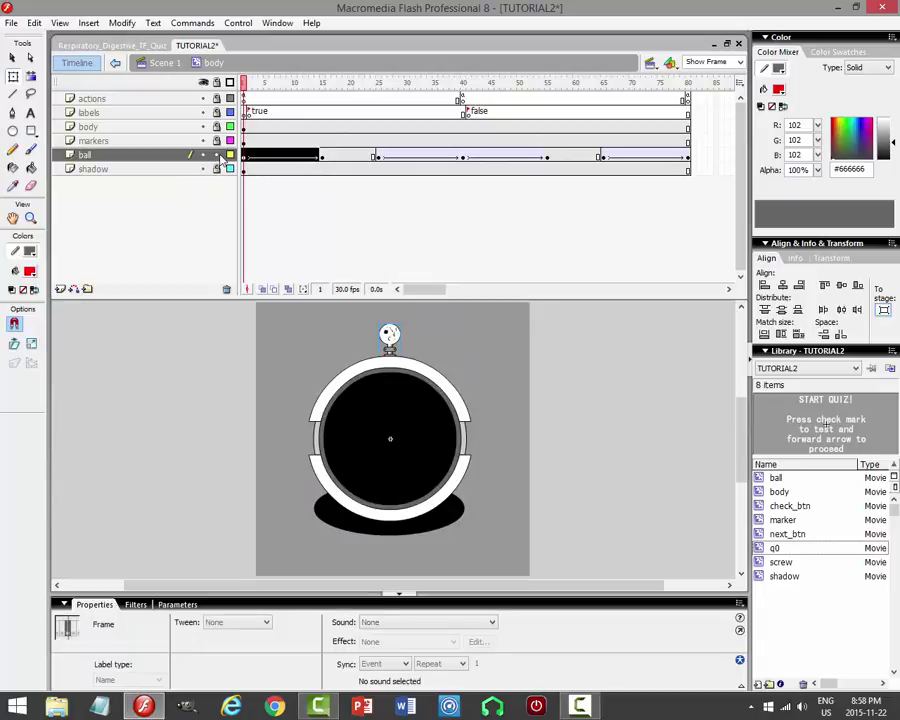
pyautogui.click(317, 431)
pyautogui.click(317, 438)
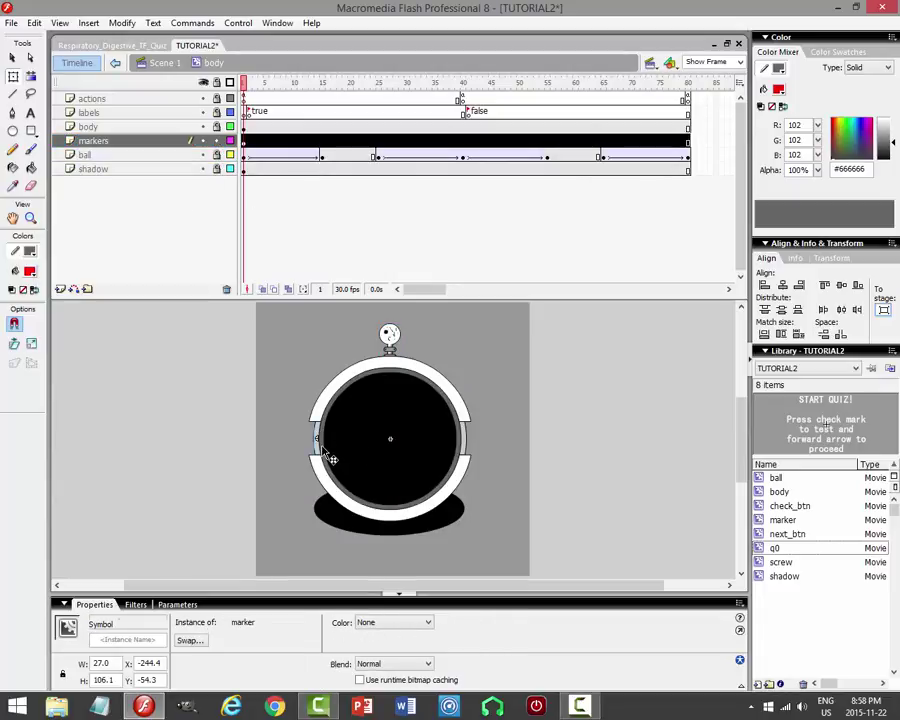
pyautogui.hotkey('ctrl', 'e')
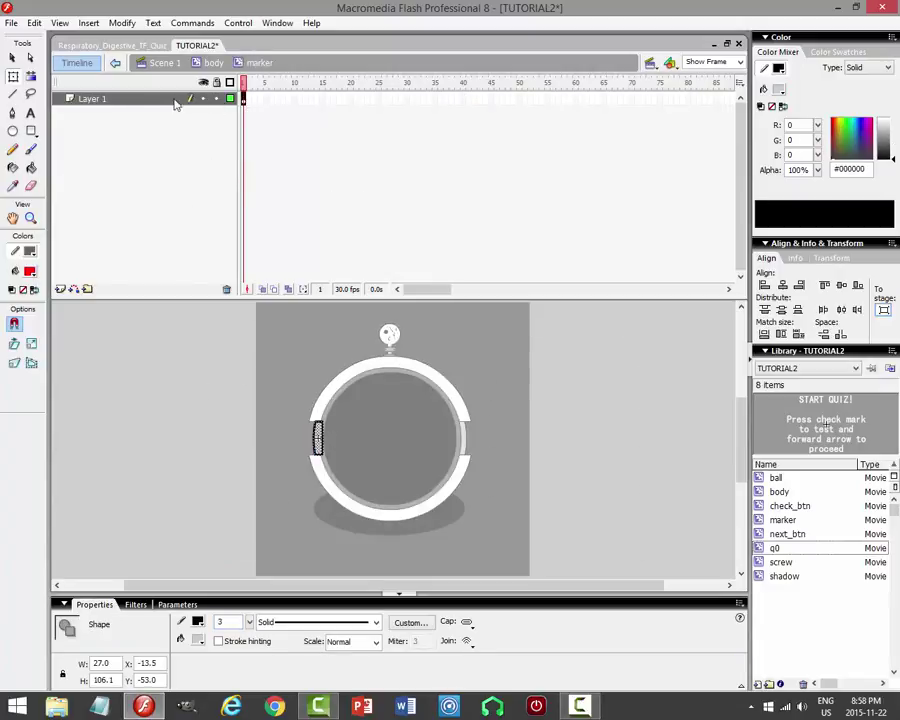
# Rename the marker clip's Layer 1 as marker, lock it, and add a layer named actions above it.
pyautogui.click(127, 99)
pyautogui.doubleClick(127, 98)
pyautogui.write('marker')
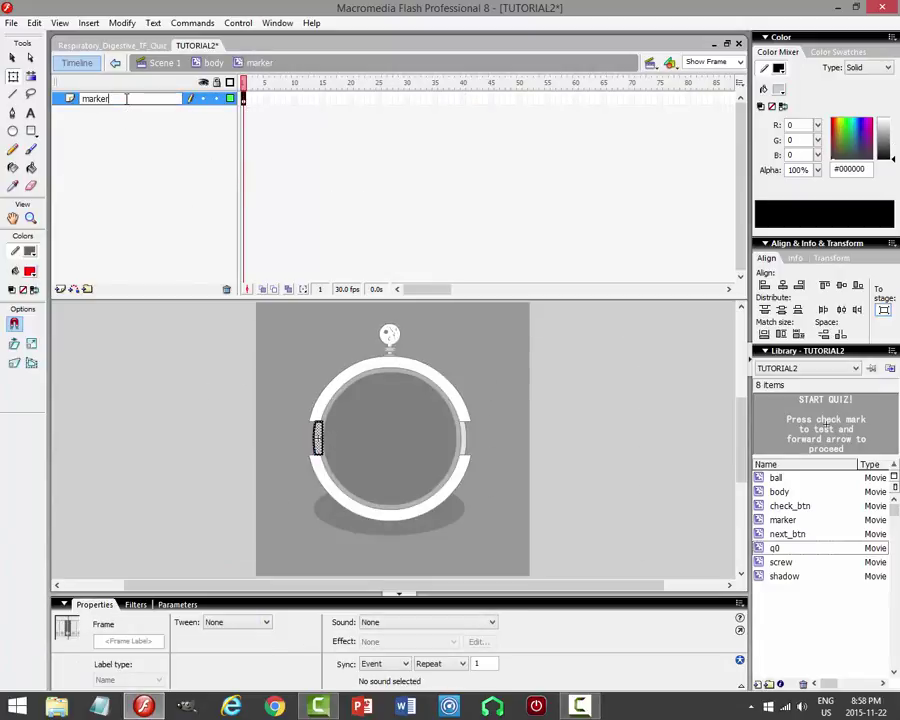
pyautogui.press('Return')
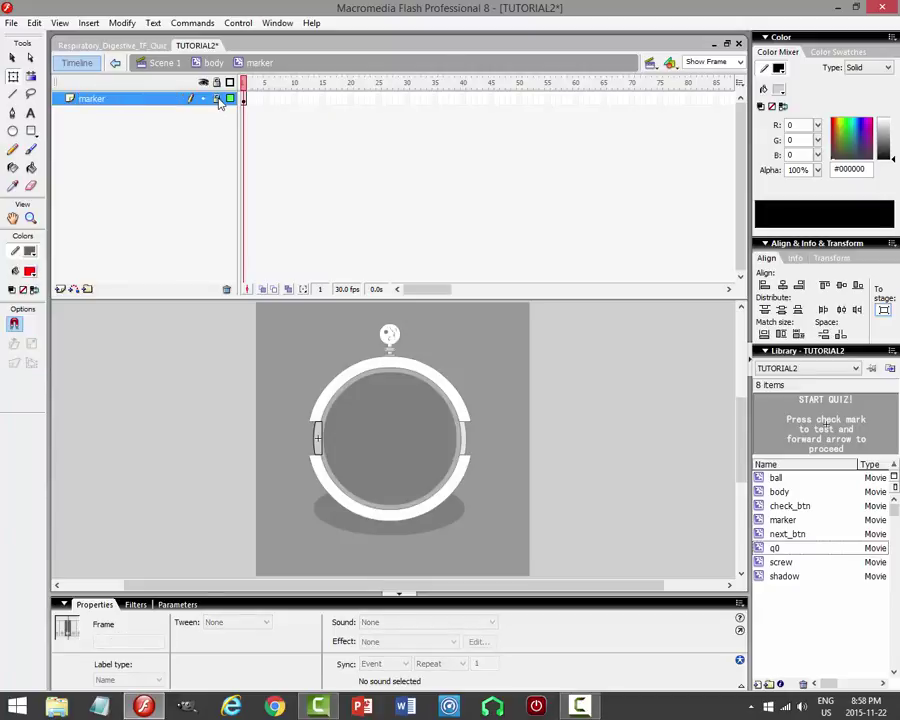
pyautogui.click(60, 289)
pyautogui.doubleClick(107, 99)
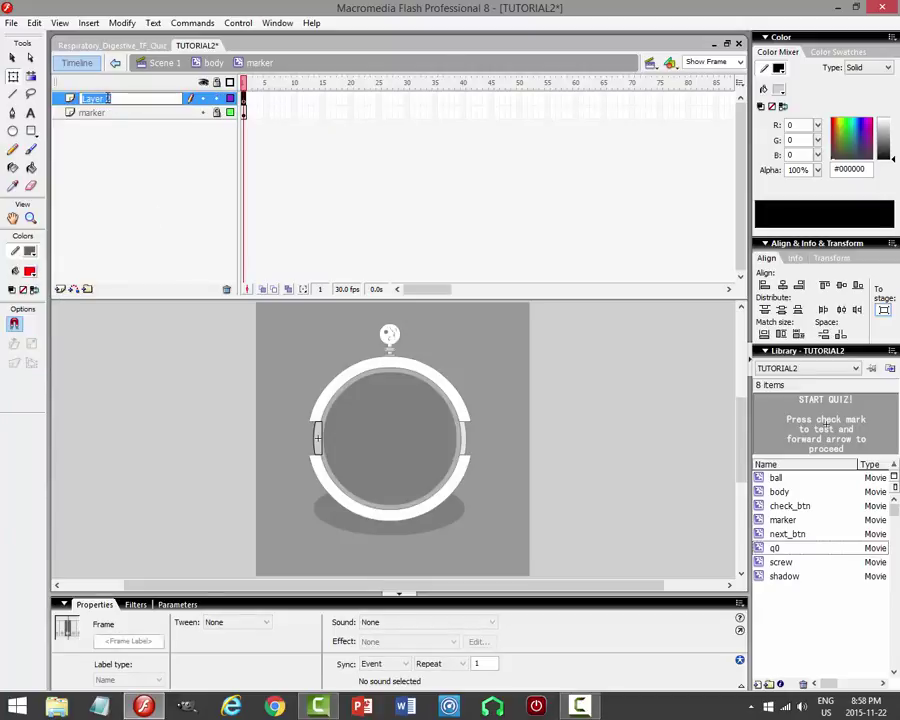
pyautogui.write('actions')
pyautogui.press('Return')
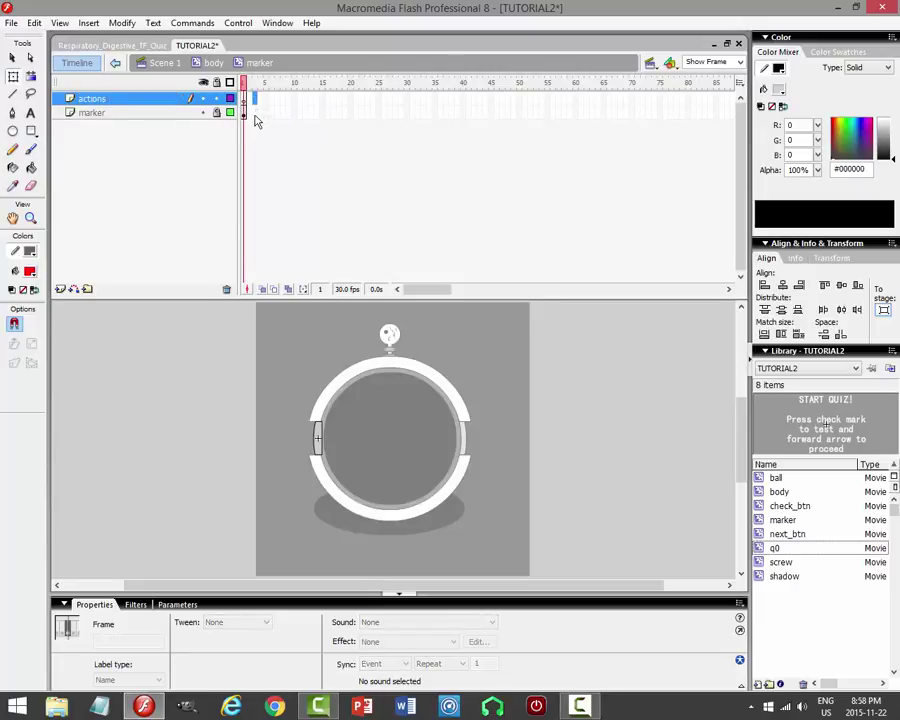
# Insert keyframes at frames 2 and 3 on both the actions and marker layers.
pyautogui.click(307, 169)
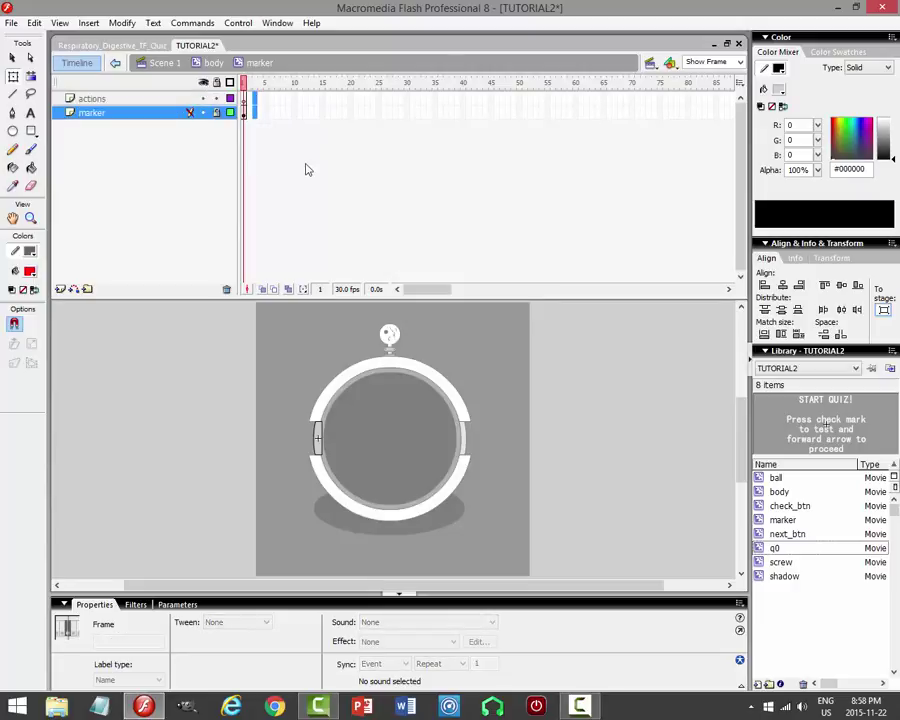
pyautogui.click(250, 112)
pyautogui.click(250, 100)
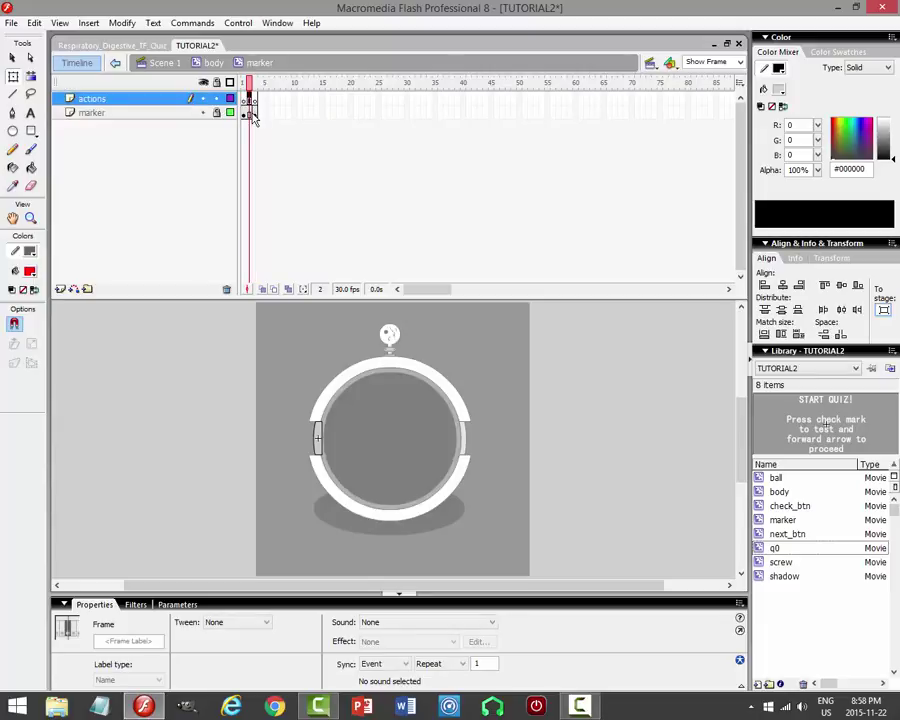
pyautogui.click(252, 113)
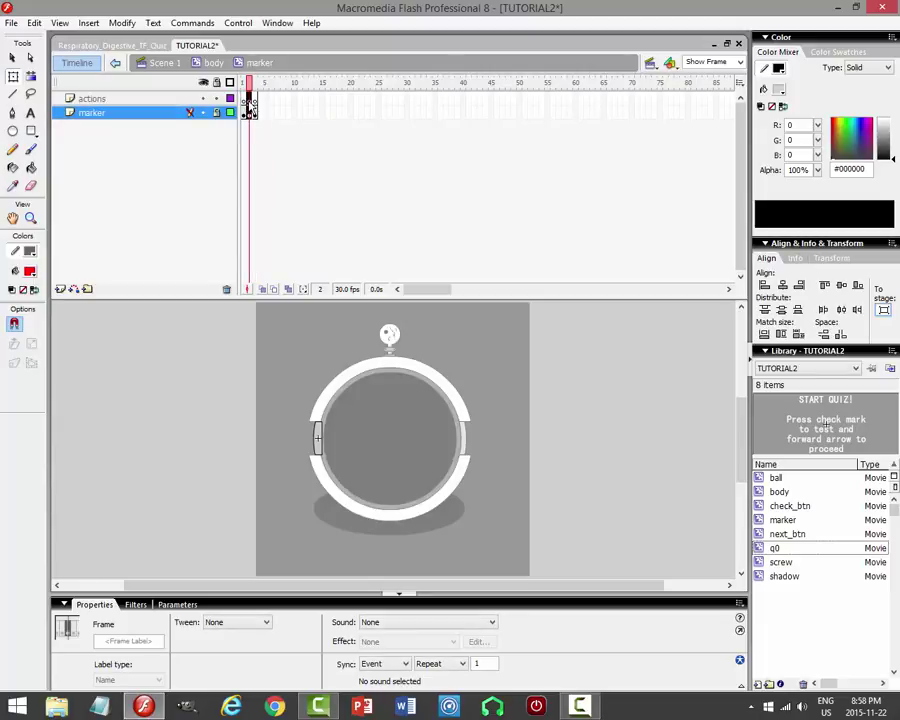
# Add a stop(); action to frames 1, 2 and 3 of the marker clip's actions layer and lock that layer.
pyautogui.click(248, 101)
pyautogui.press('F9')
pyautogui.write('stop();')
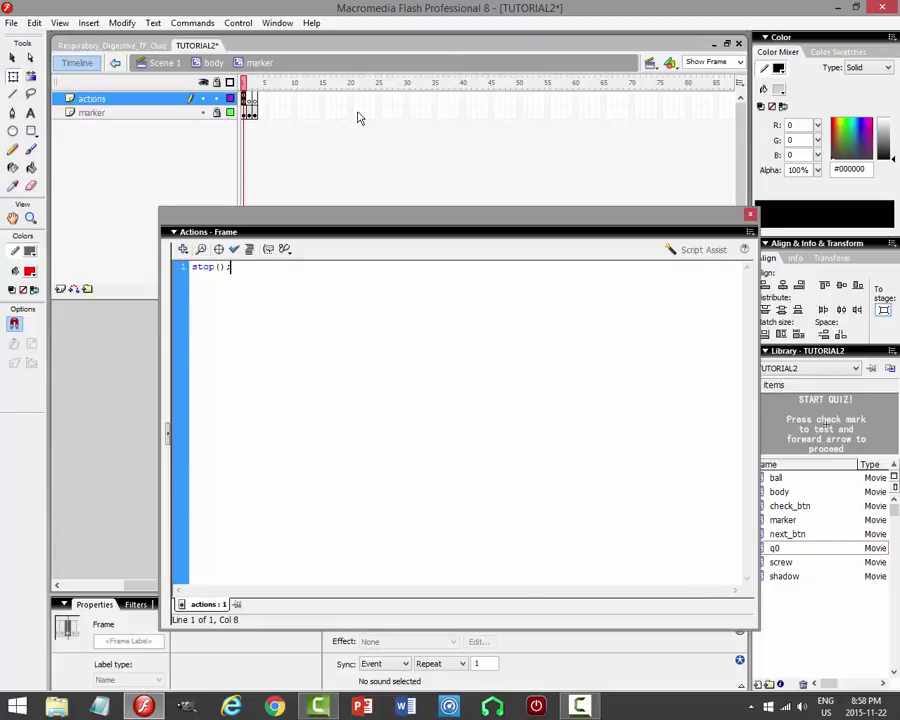
pyautogui.press('F9')
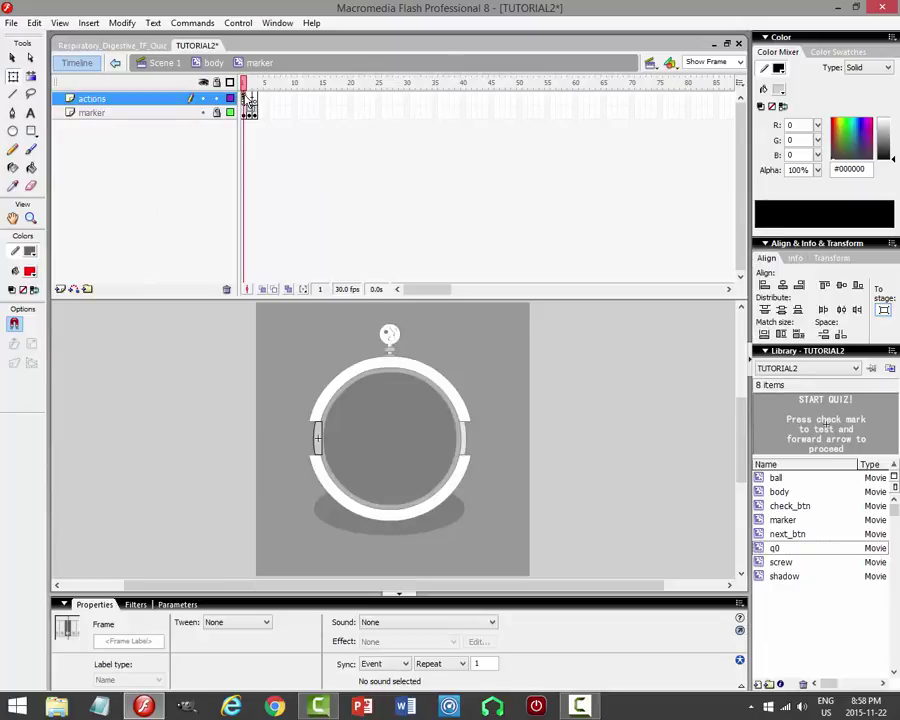
pyautogui.click(249, 99)
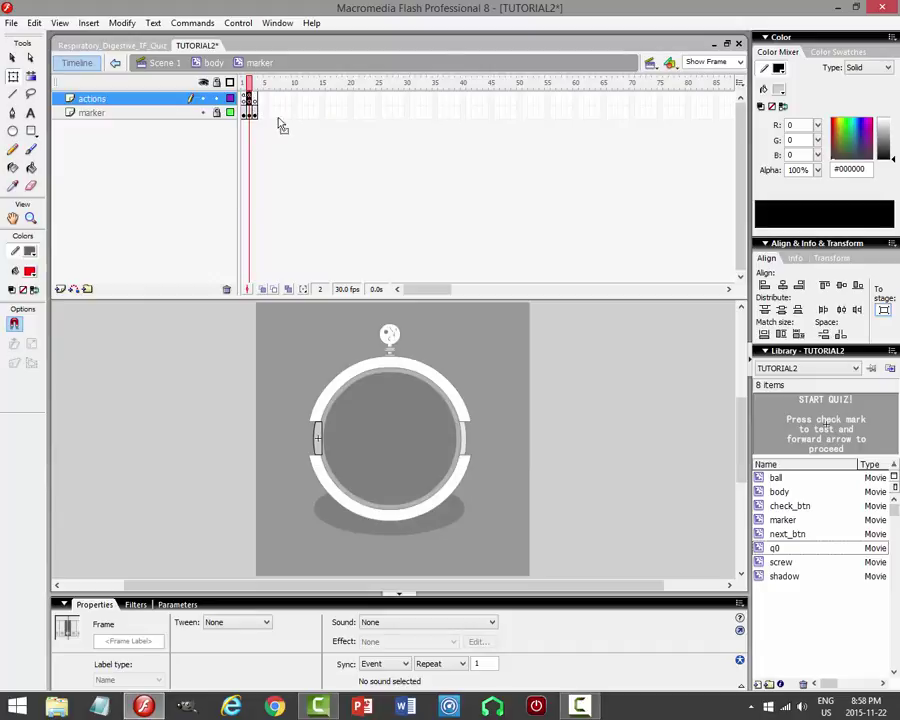
pyautogui.press('.')
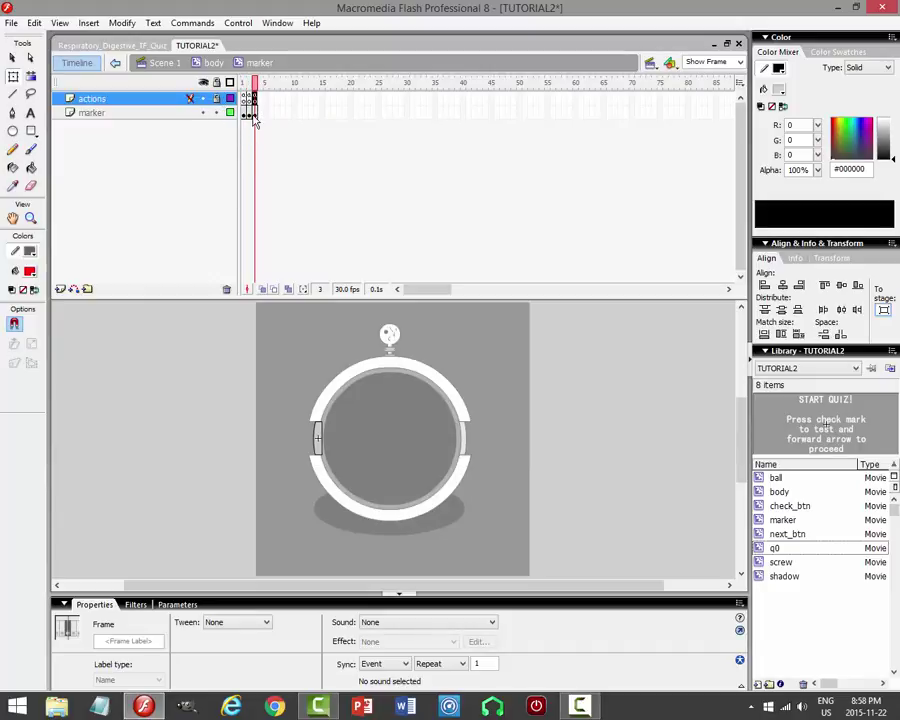
# Fill the marker shape on frame 2 of the marker layer with green #00FF00.
pyautogui.click(245, 113)
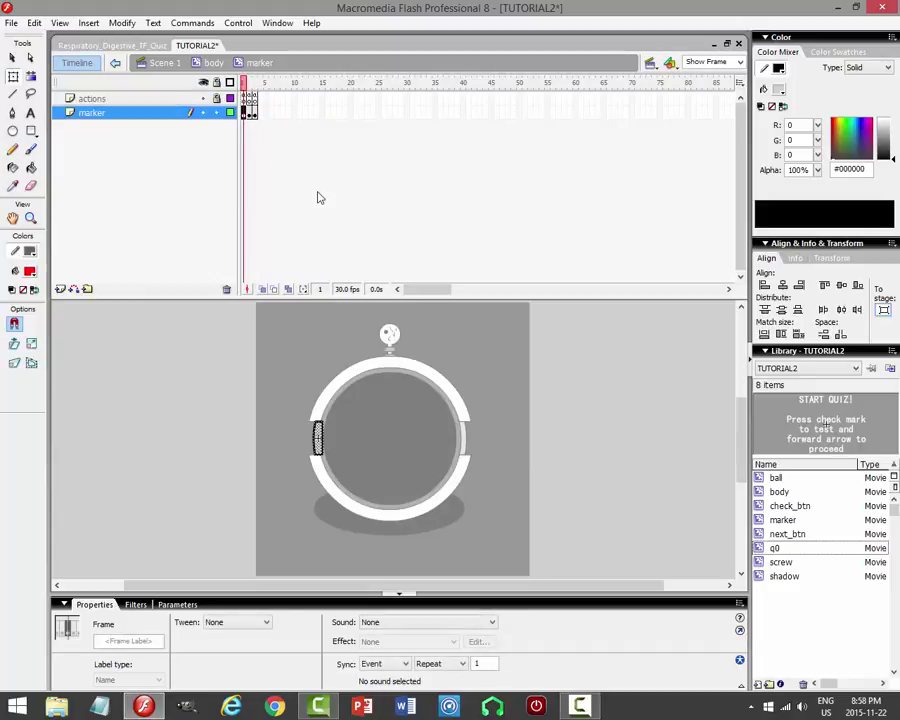
pyautogui.click(249, 113)
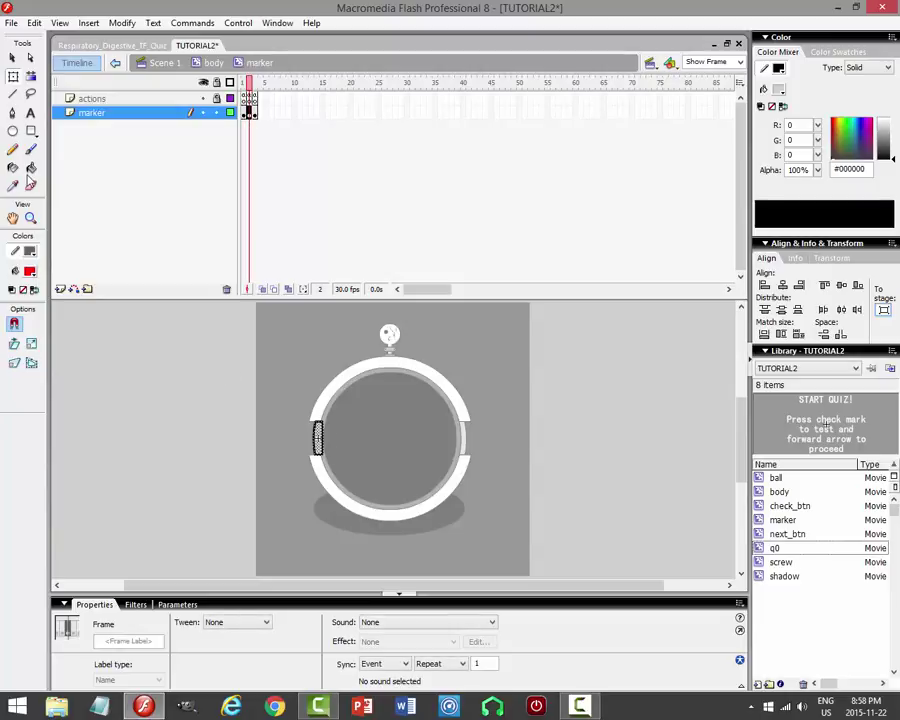
pyautogui.click(31, 268)
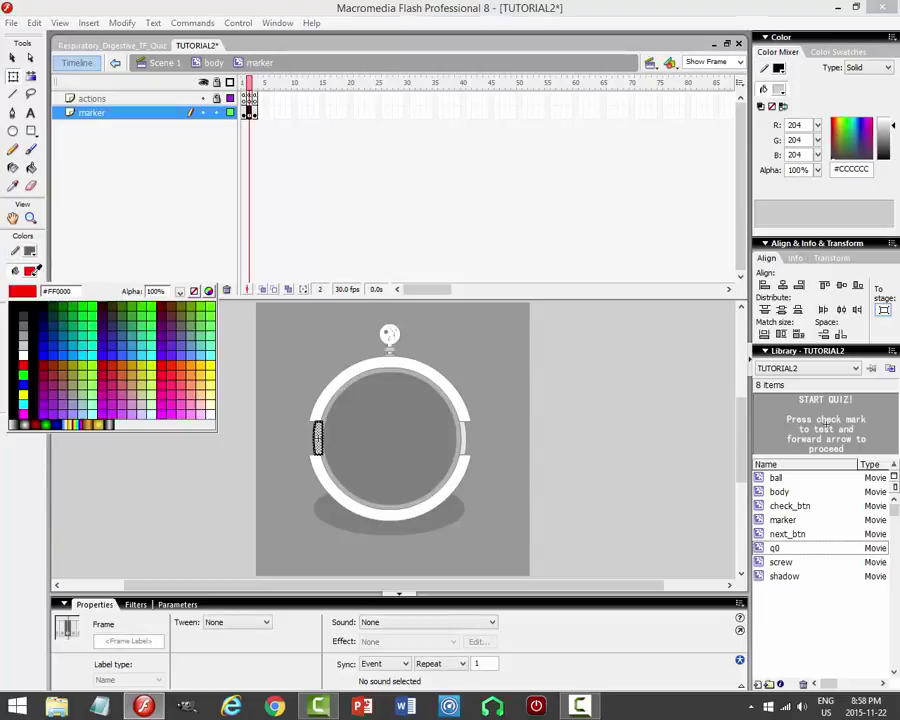
pyautogui.click(93, 302)
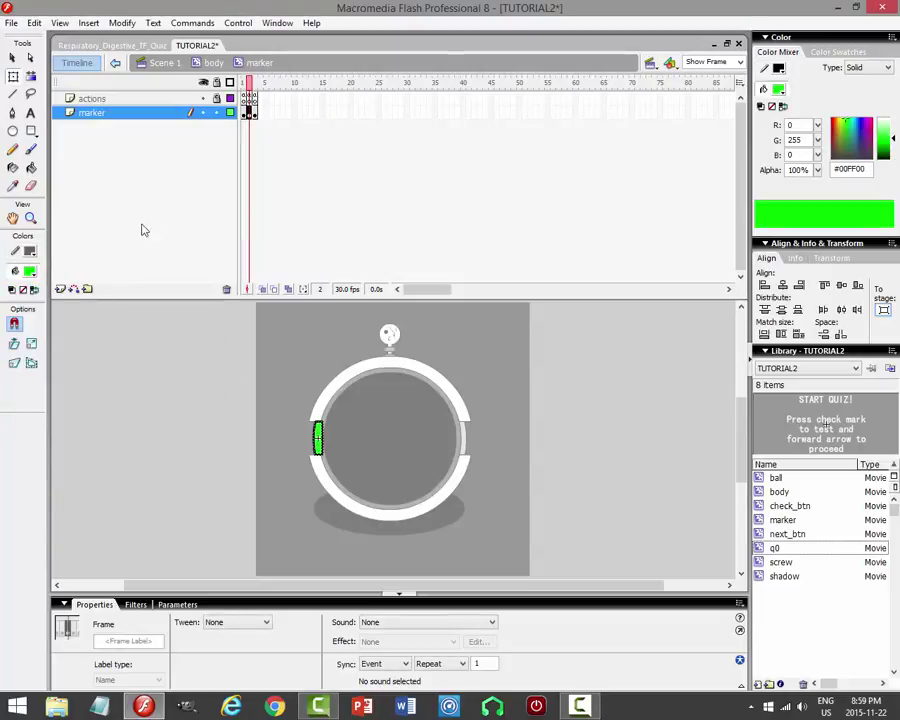
# Fill the marker shape on frame 3 with red #FF0000 and lock the marker layer.
pyautogui.click(253, 113)
pyautogui.click(31, 270)
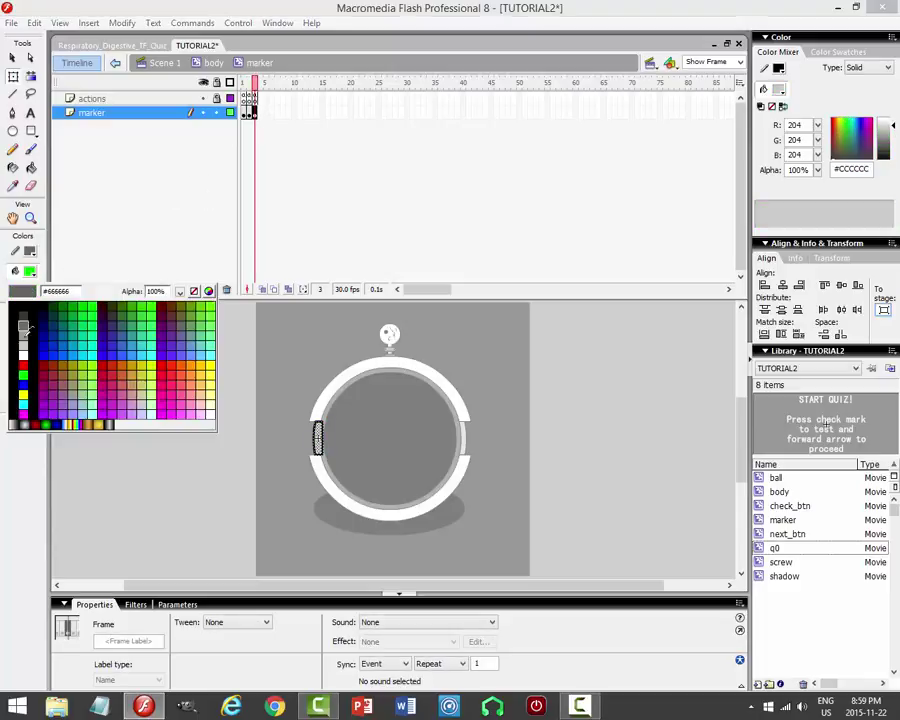
pyautogui.click(23, 363)
pyautogui.click(150, 368)
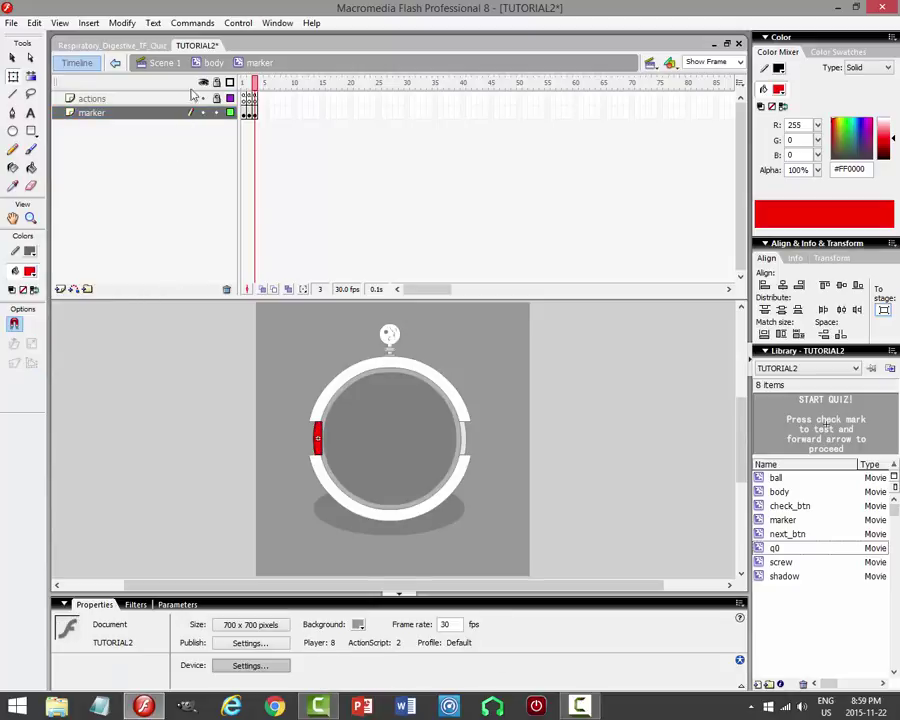
pyautogui.click(216, 112)
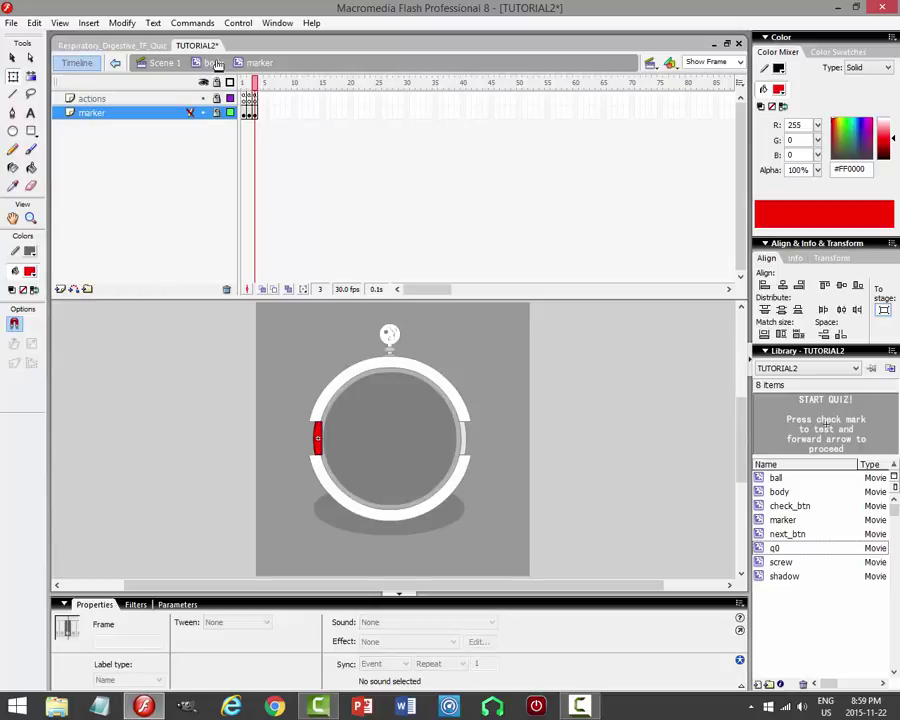
# Return to the body clip and give the left marker the instance name marker1.
pyautogui.click(213, 62)
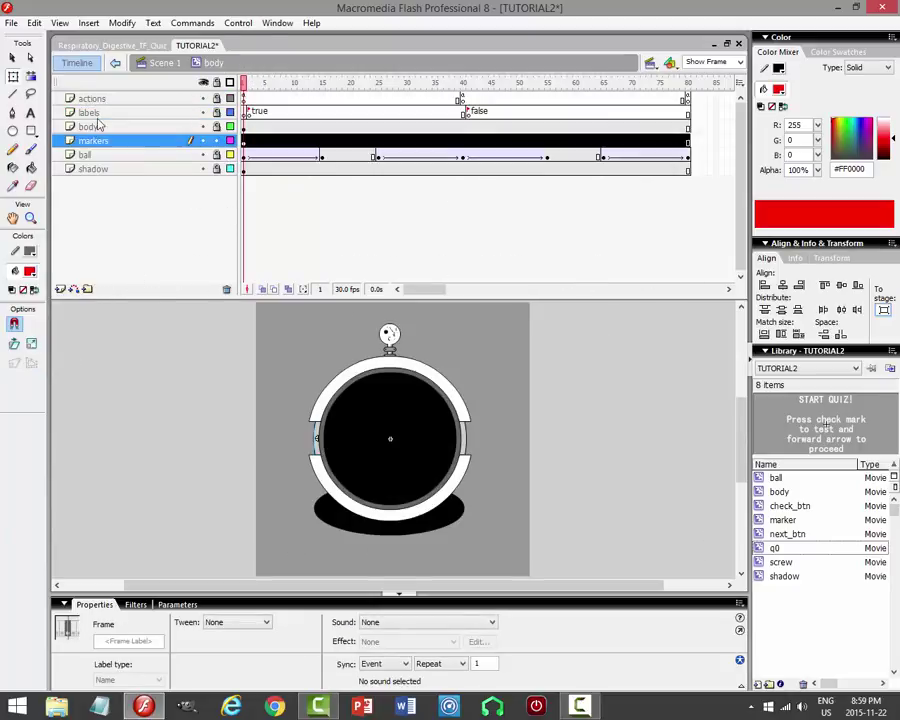
pyautogui.click(317, 436)
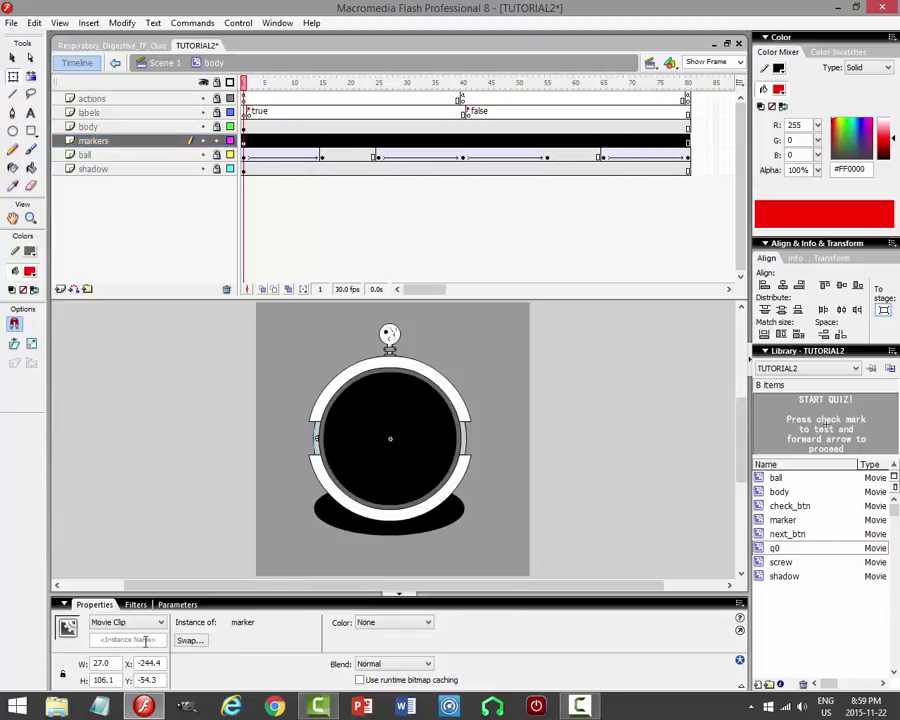
pyautogui.click(146, 641)
pyautogui.write('marker1')
pyautogui.press('Return')
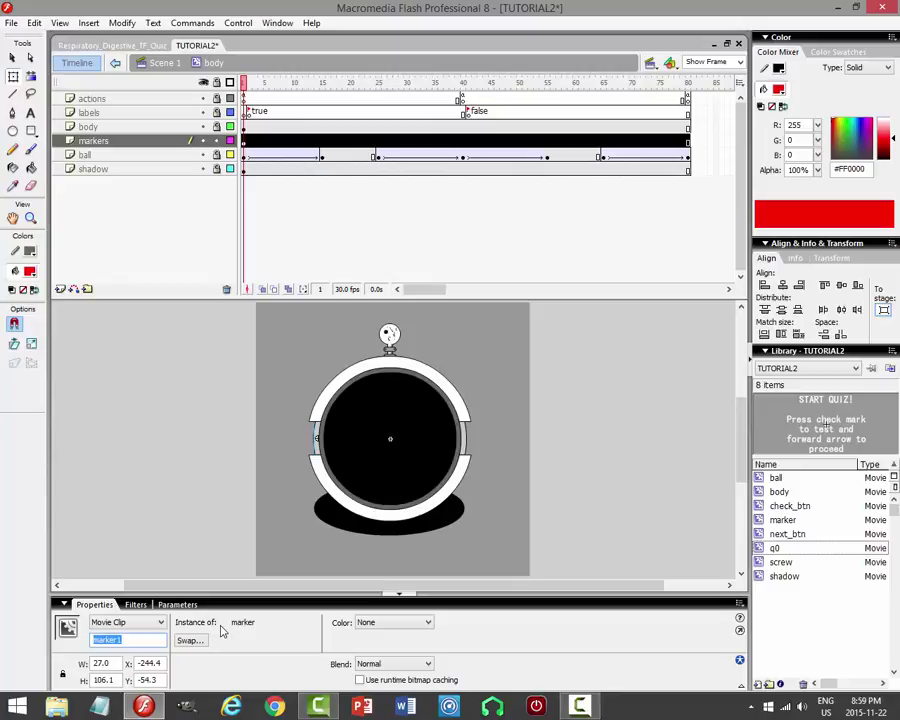
# Give the right marker the instance name marker2.
pyautogui.click(468, 441)
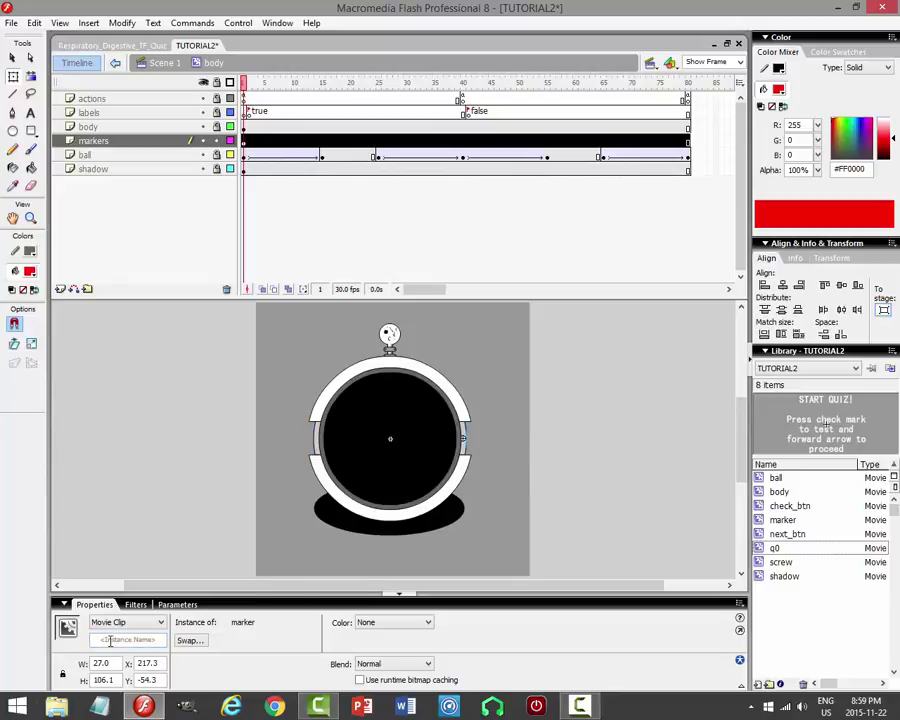
pyautogui.click(140, 640)
pyautogui.write('marker2')
pyautogui.press('Return')
# Open the right marker to check its frame colours, then return to the body clip and deselect everything.
pyautogui.doubleClick(462, 440)
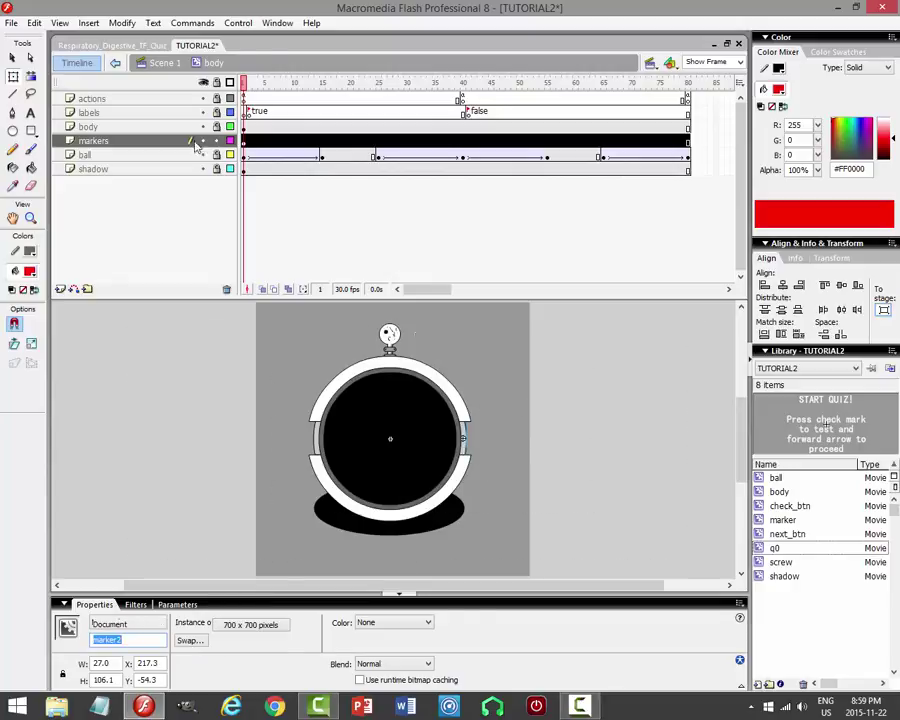
pyautogui.click(255, 86)
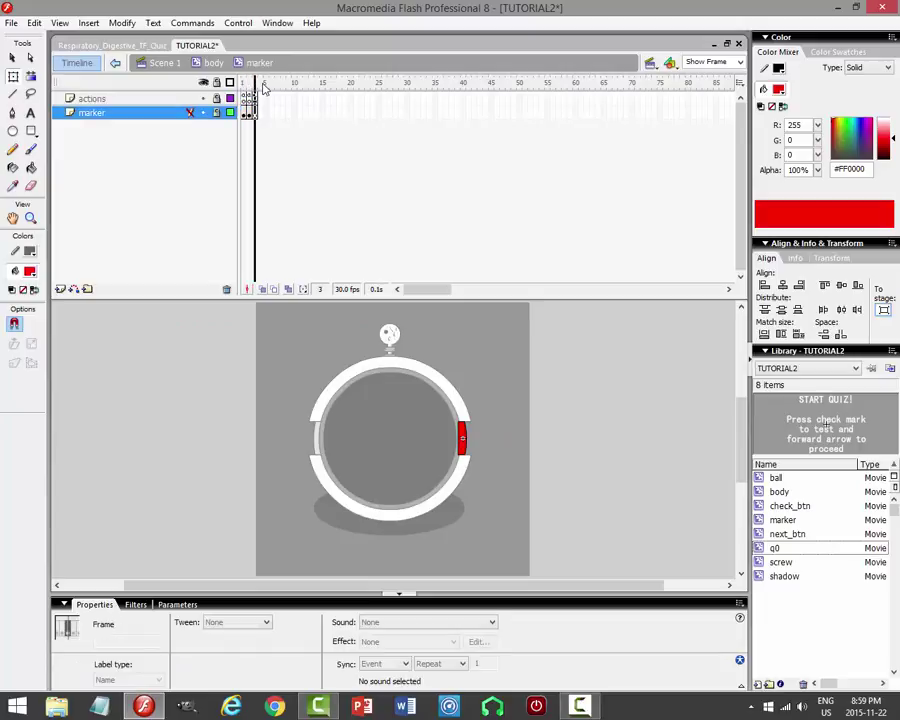
pyautogui.click(116, 62)
pyautogui.click(575, 397)
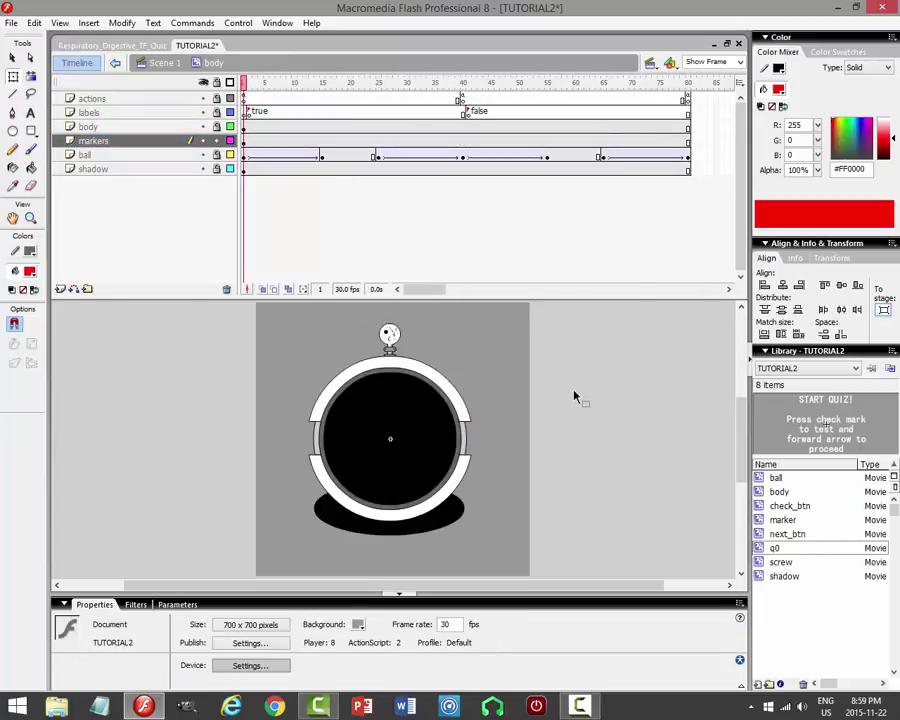
# Lock the markers layer, return to Scene 1 and check that the body clip has the instance name body, saving the file.
pyautogui.hotkey('ctrl', 's')
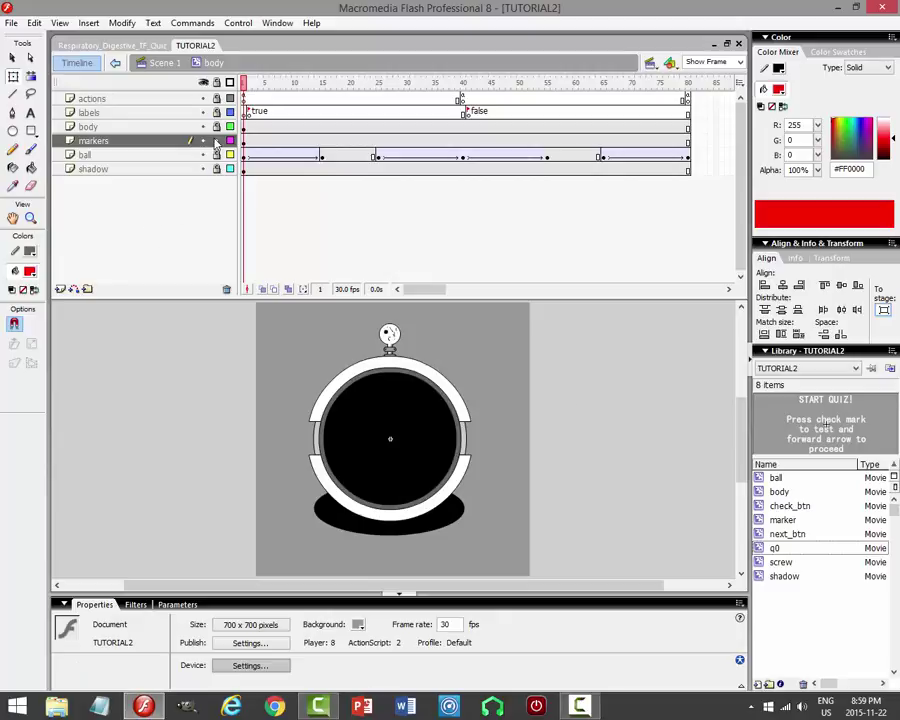
pyautogui.click(327, 444)
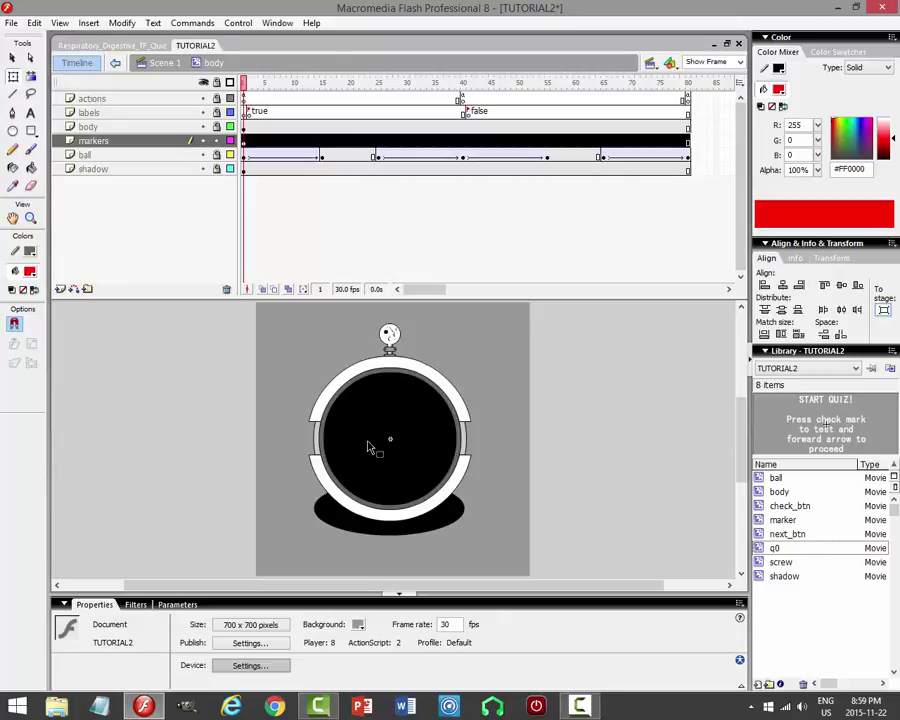
pyautogui.click(115, 62)
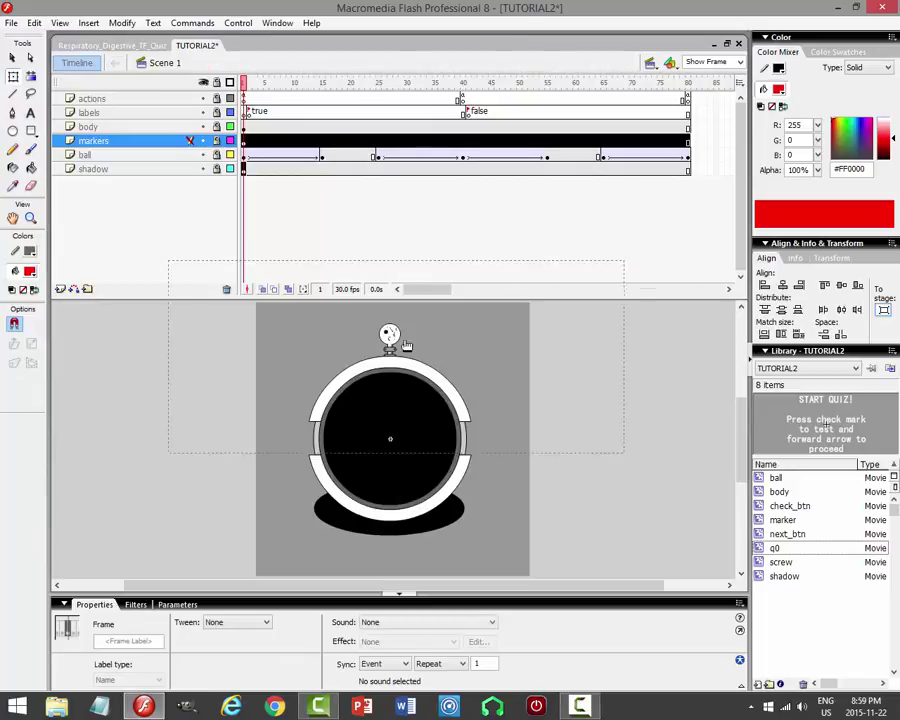
pyautogui.click(442, 375)
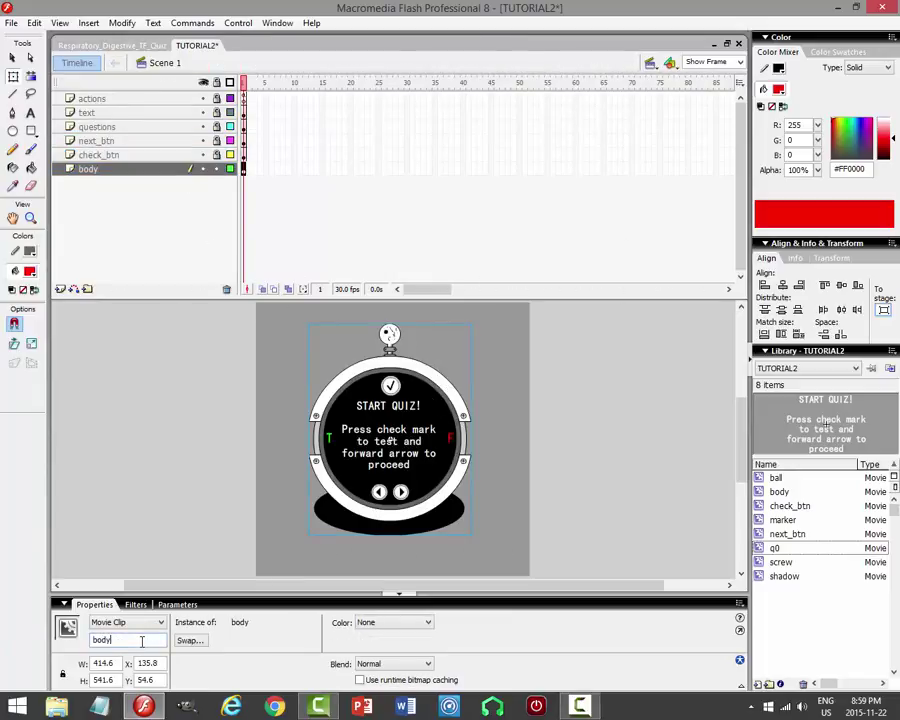
pyautogui.doubleClick(142, 642)
pyautogui.hotkey('ctrl', 's')
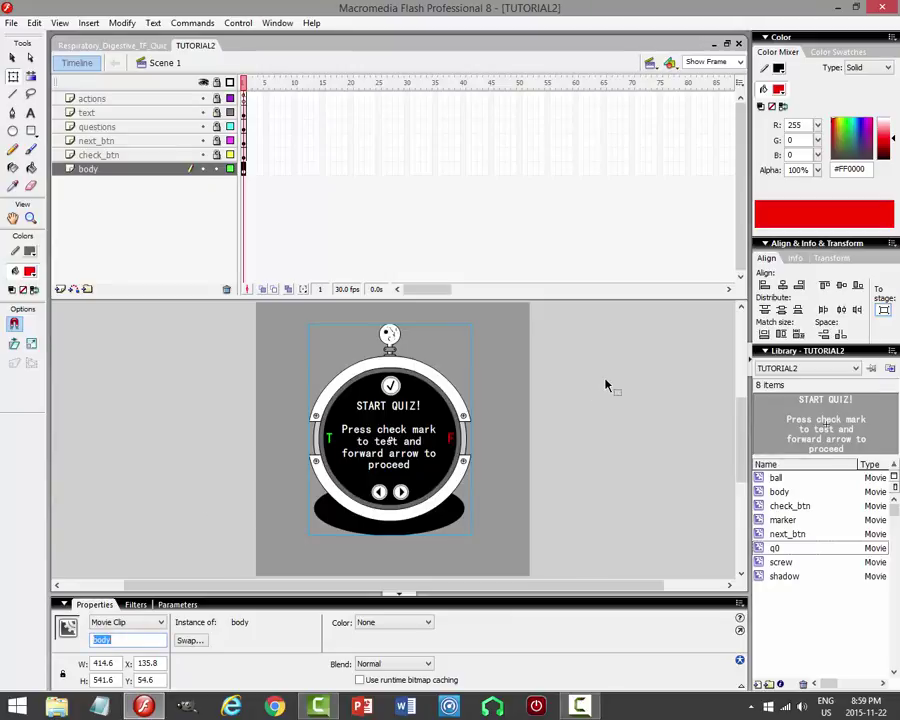
# Open the body clip for editing and go to frame 15, where the ball reaches the left marker.
pyautogui.click(215, 170)
pyautogui.click(215, 170)
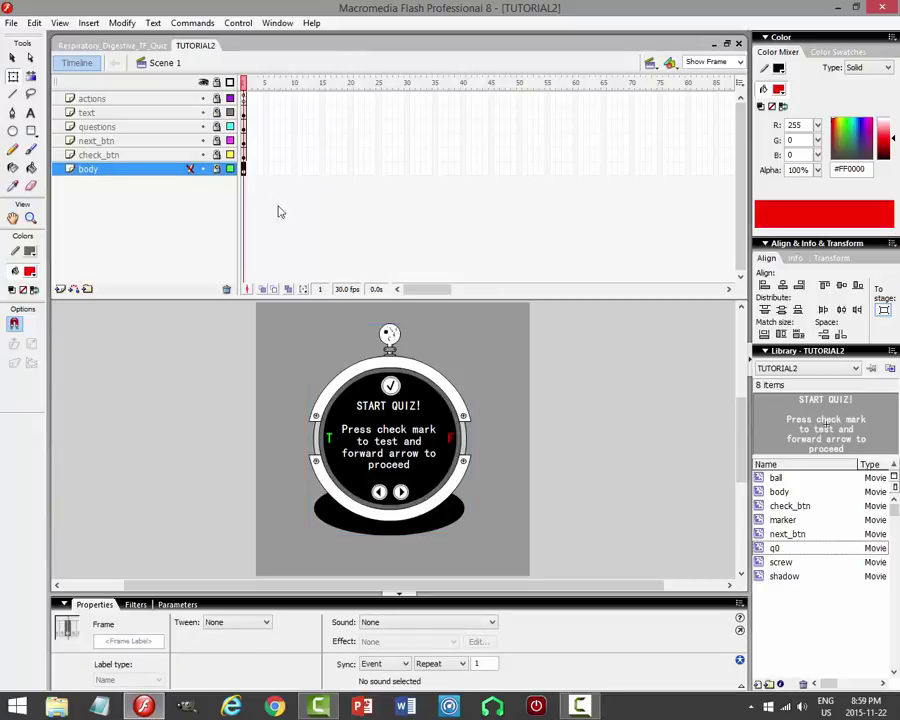
pyautogui.click(418, 392)
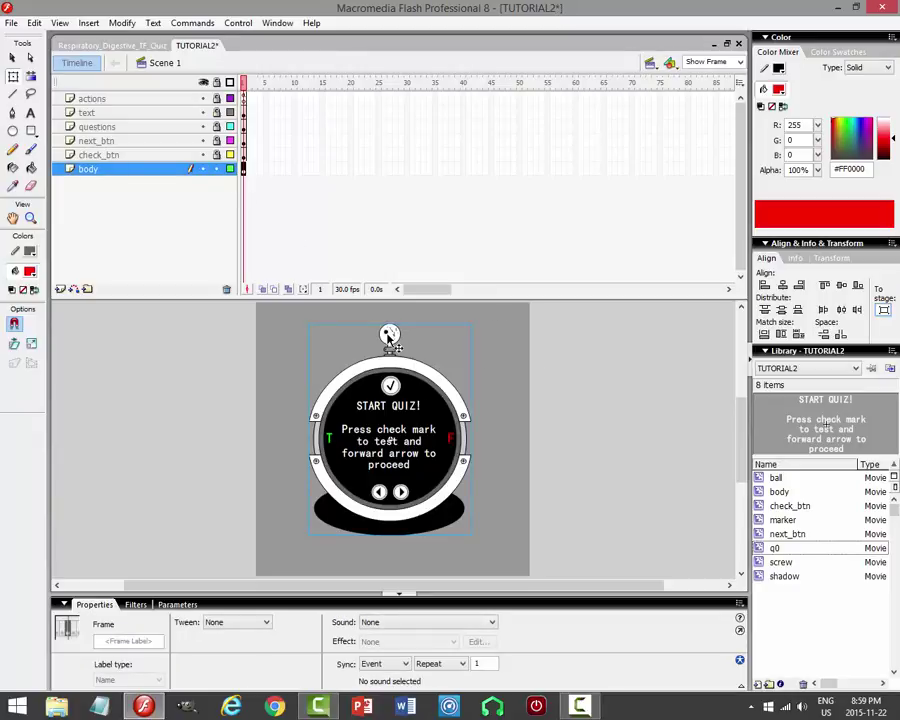
pyautogui.hotkey('ctrl', 'e')
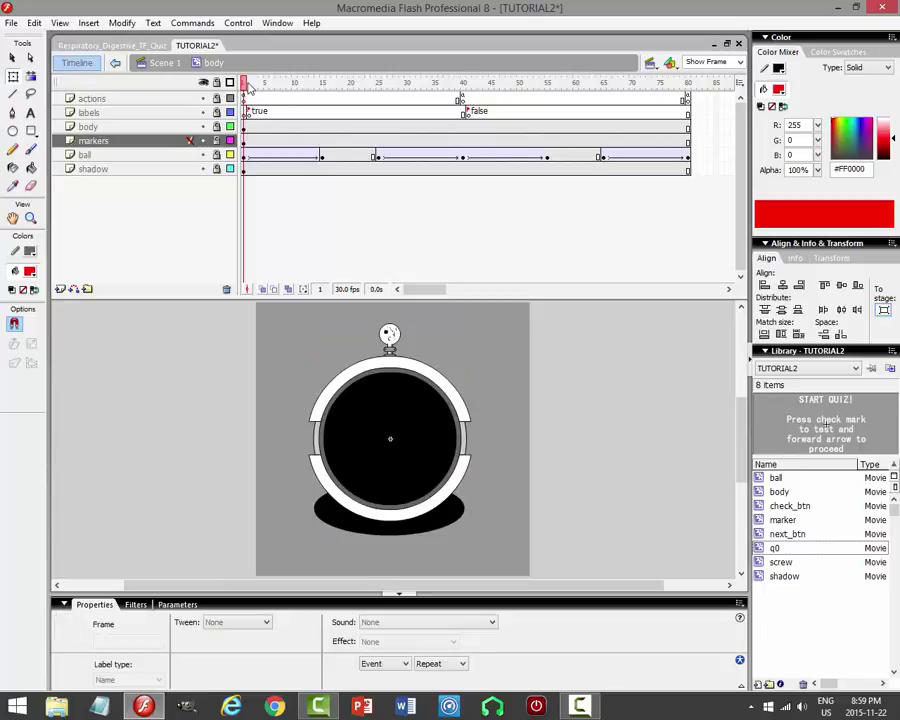
pyautogui.moveTo(250, 88); pyautogui.dragTo(326, 100)
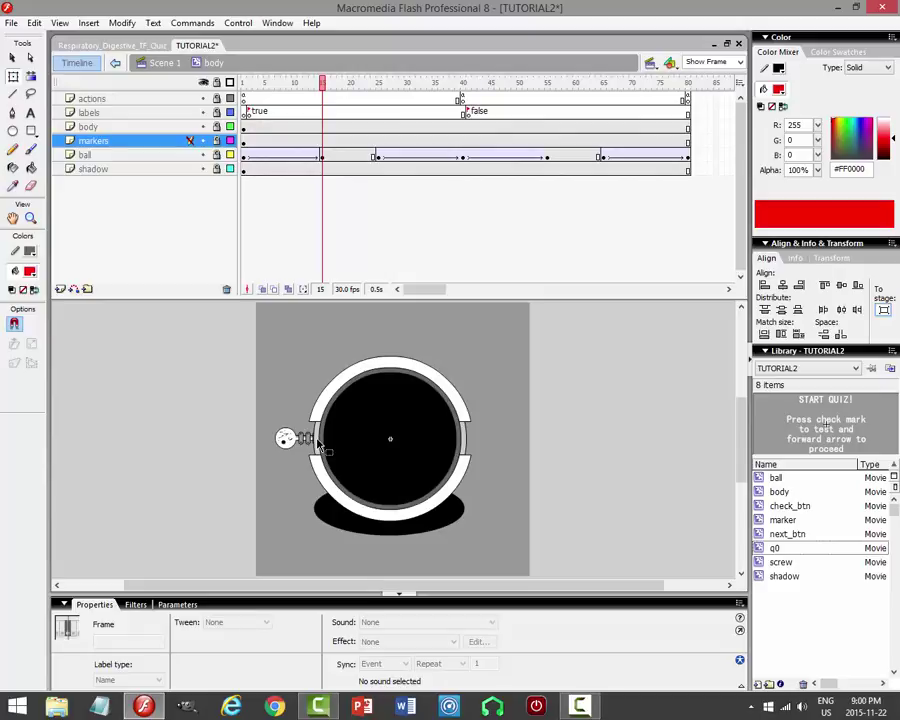
# Insert a blank keyframe at frame 15 of the actions layer with the script _root.body.marker1.gotoAndStop(2);.
pyautogui.click(322, 99)
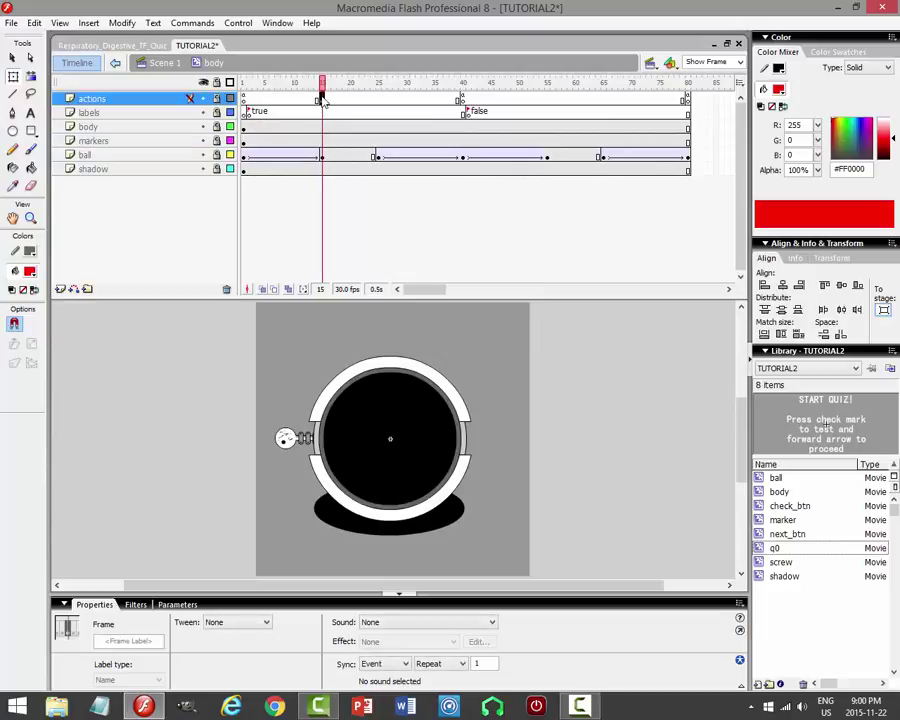
pyautogui.press('F7')
pyautogui.press('F9')
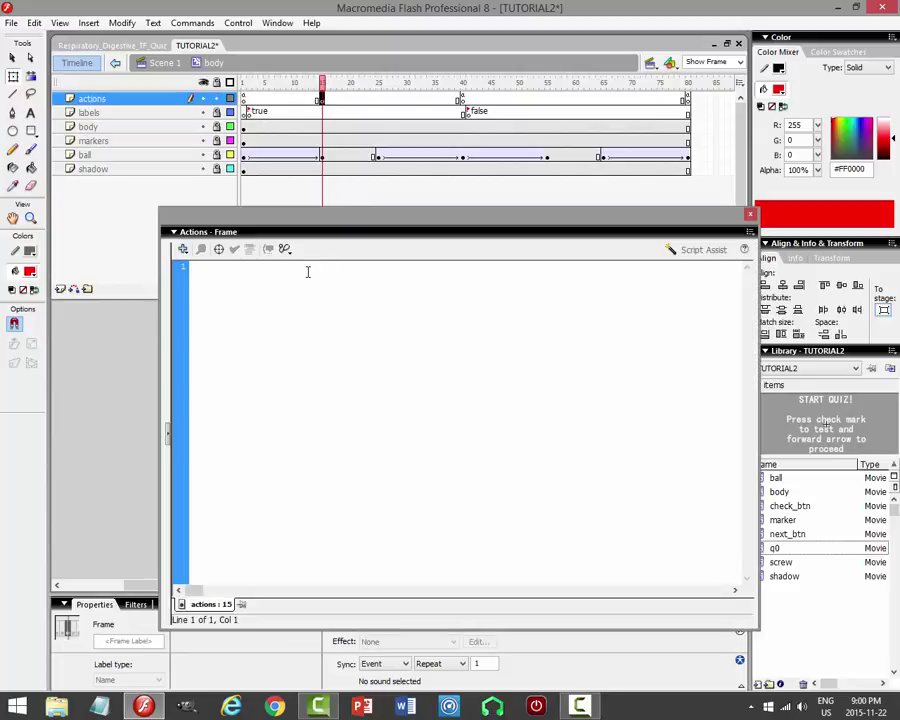
pyautogui.write('s')
pyautogui.write('root')
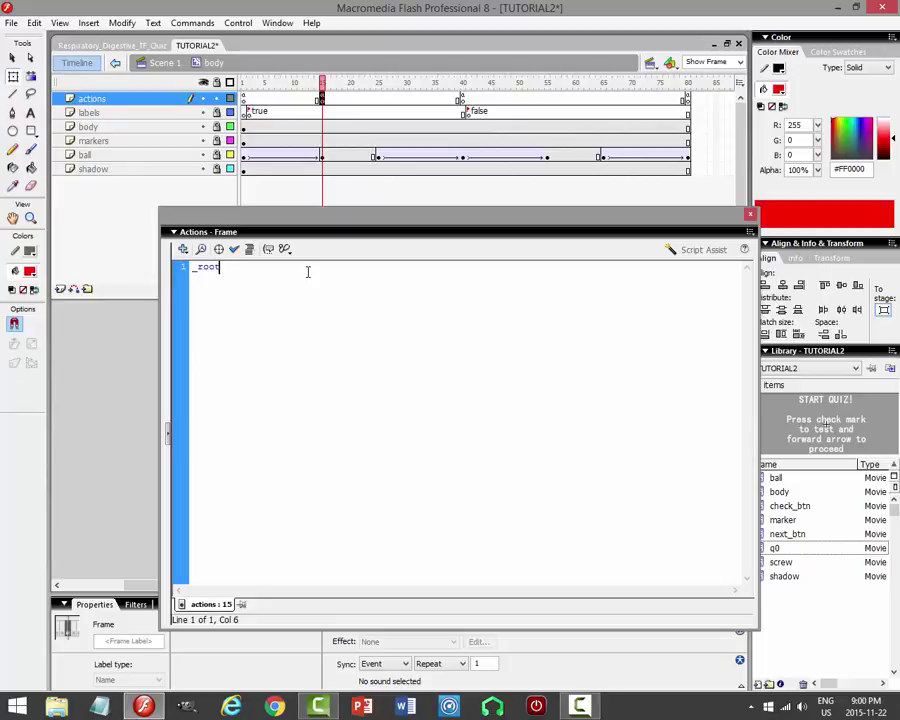
pyautogui.write('.me')
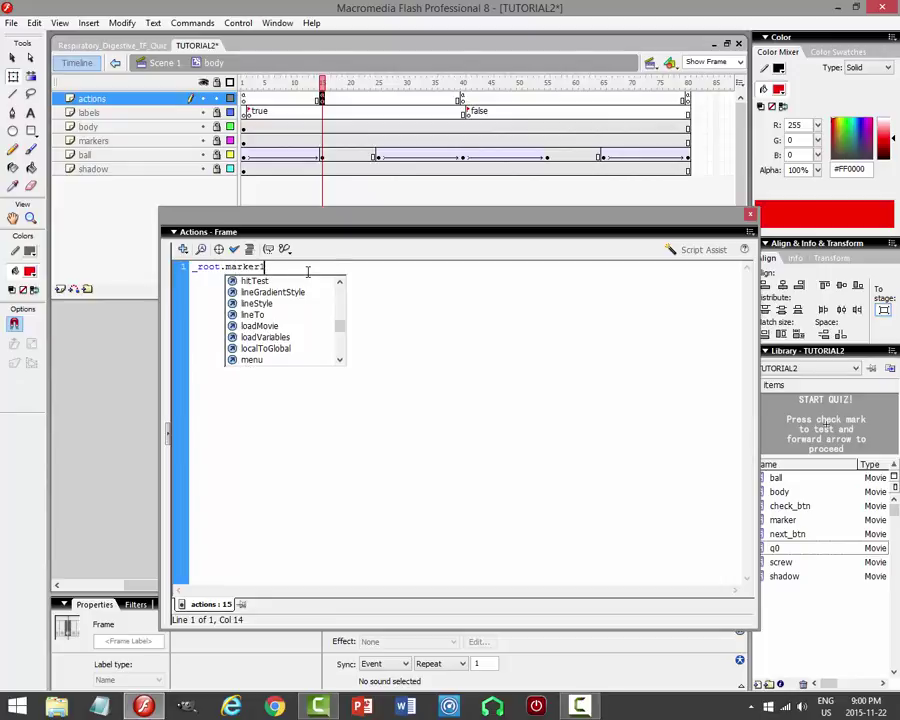
pyautogui.write('r')
pyautogui.press('BackSpace')
pyautogui.press('BackSpace')
pyautogui.press('BackSpace')
pyautogui.write('body')
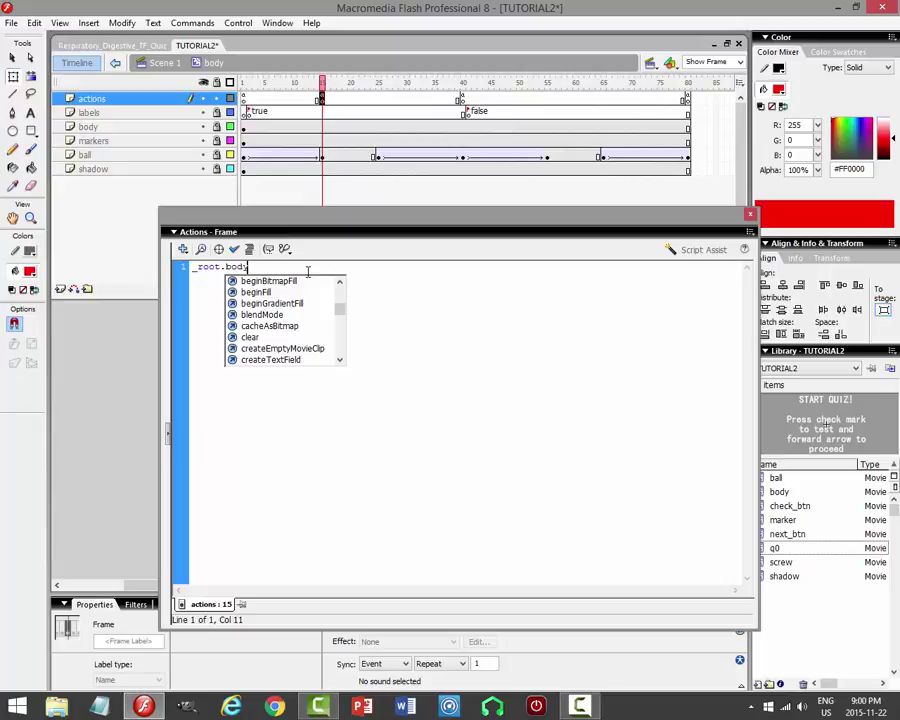
pyautogui.write('.marker1.')
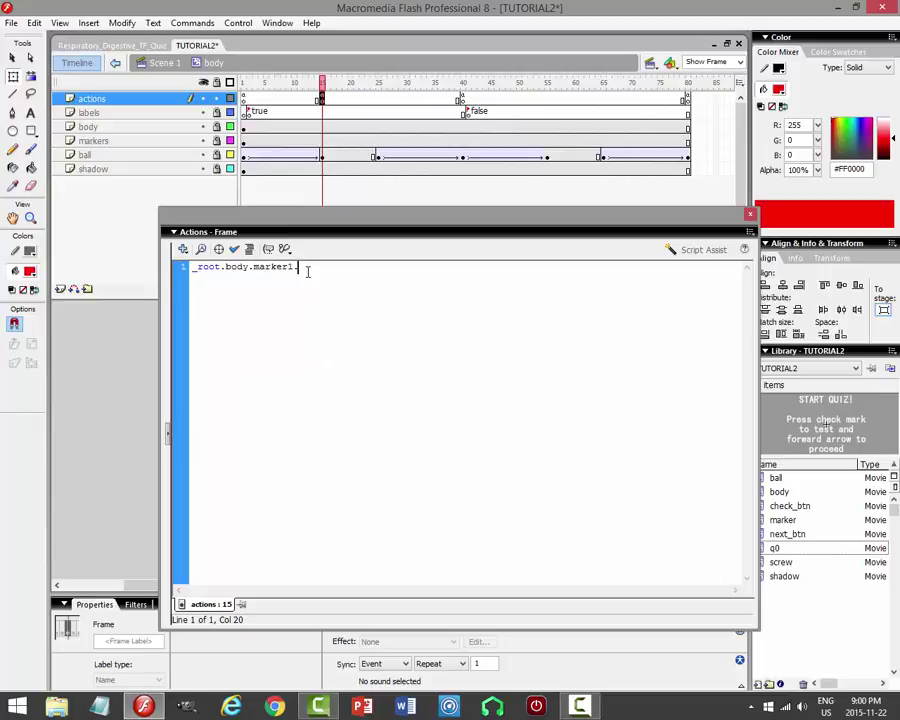
pyautogui.write('gotoAndStop(2);')
pyautogui.press('F9')
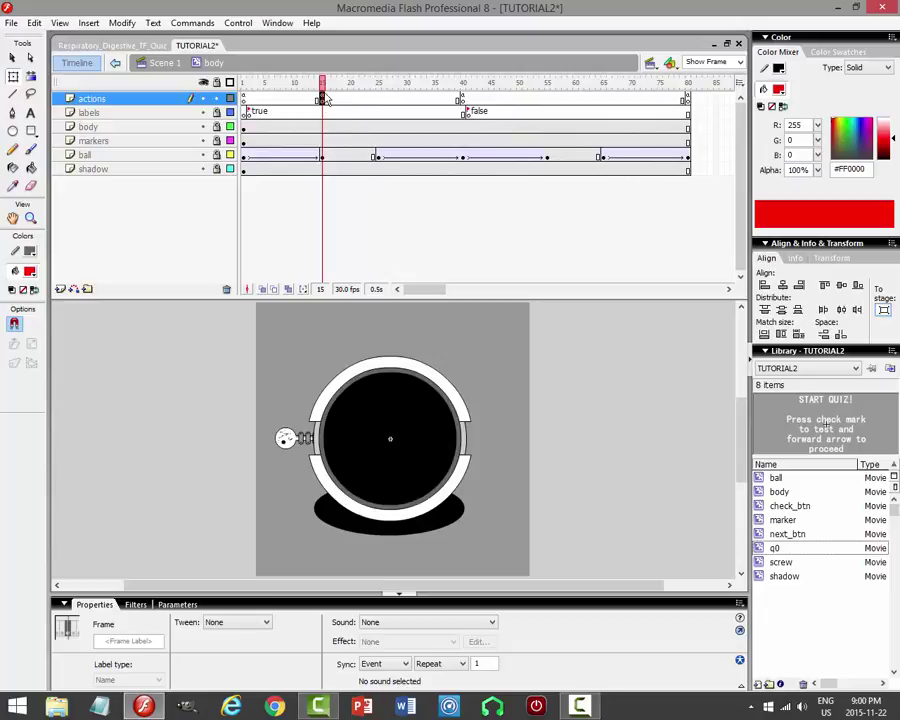
# Add a keyframe at frame 26 of the actions layer with the script _root.body.marker1.gotoAndStop(1); and save the file.
pyautogui.click(378, 98)
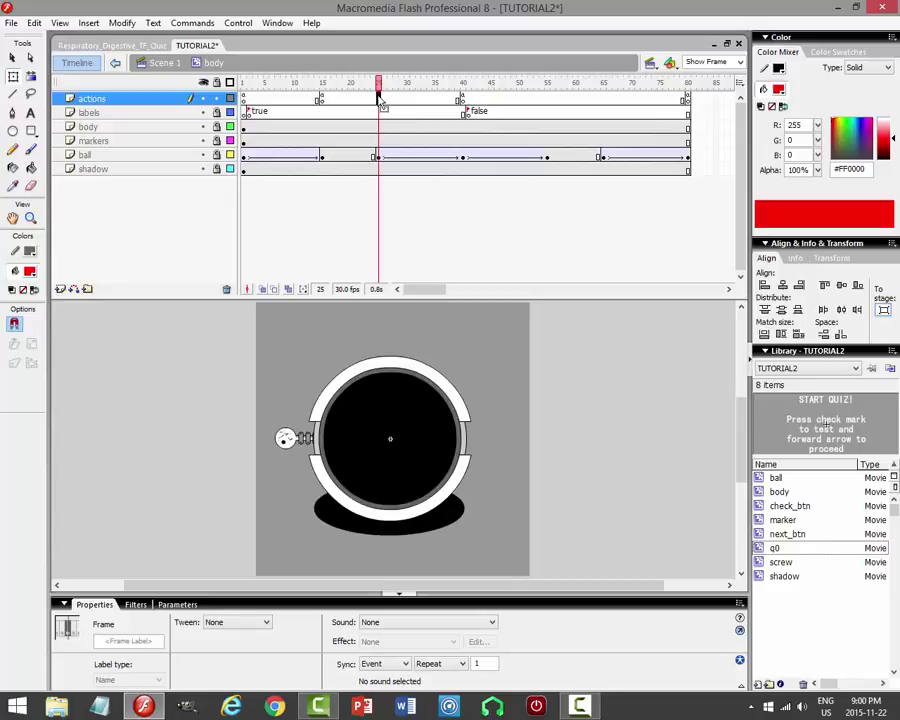
pyautogui.click(378, 98)
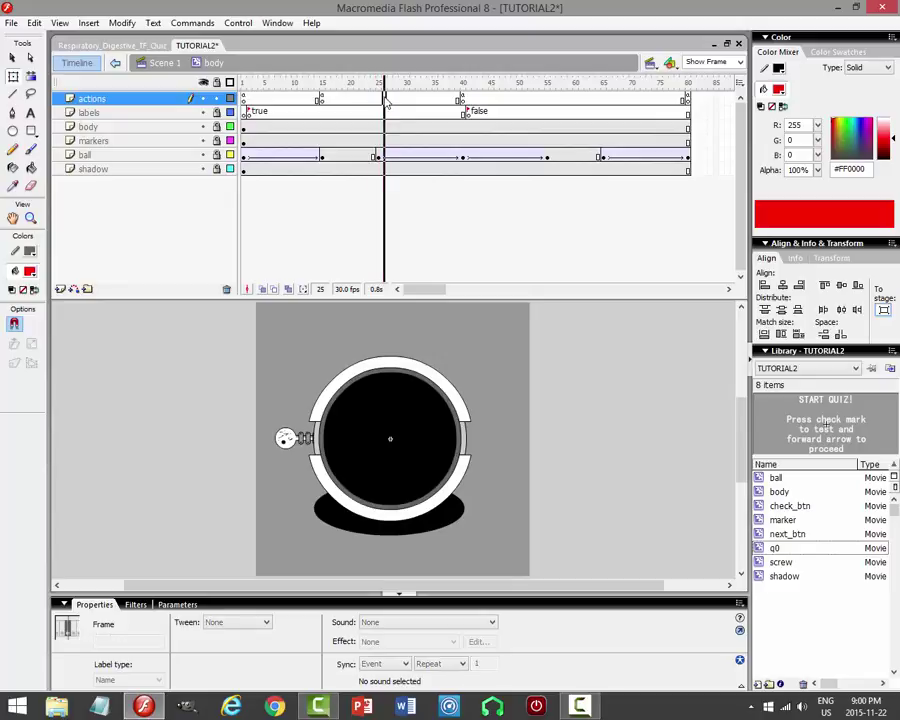
pyautogui.click(385, 99)
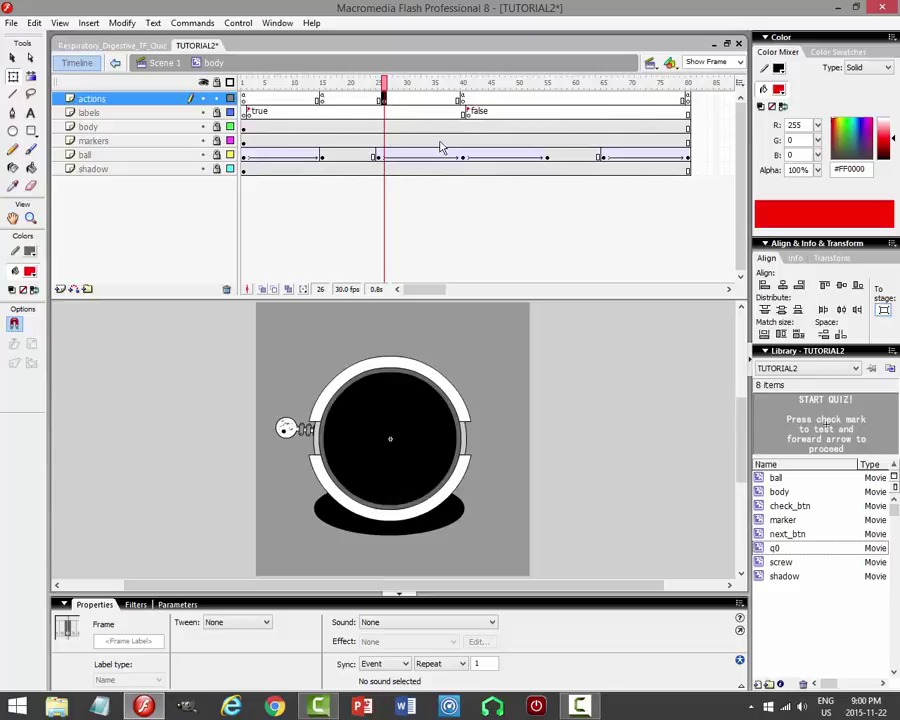
pyautogui.press('F9')
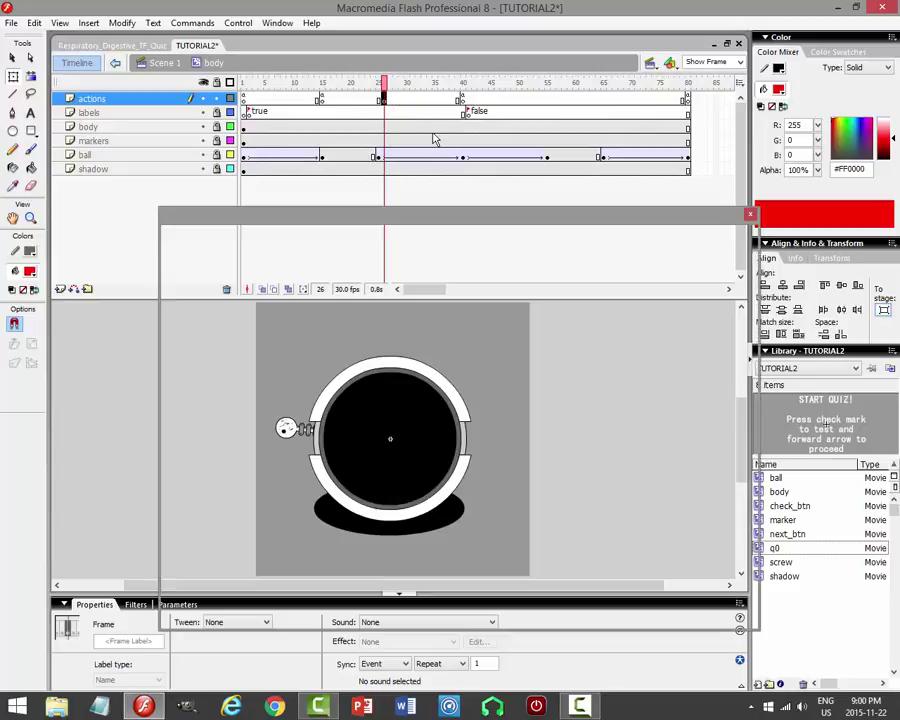
pyautogui.write('_roo')
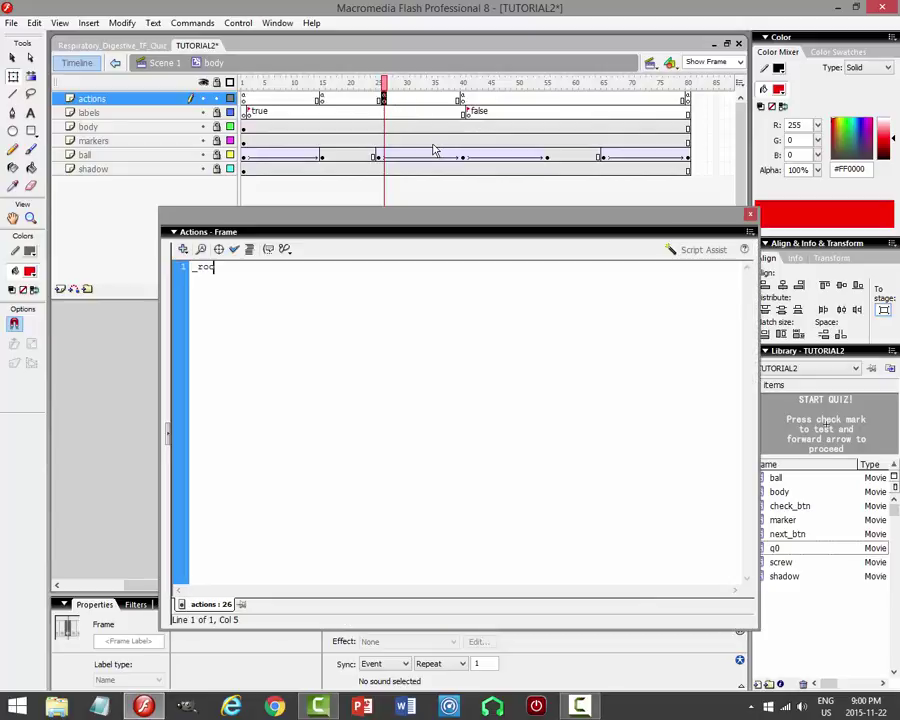
pyautogui.write('t.body.marker1.goto')
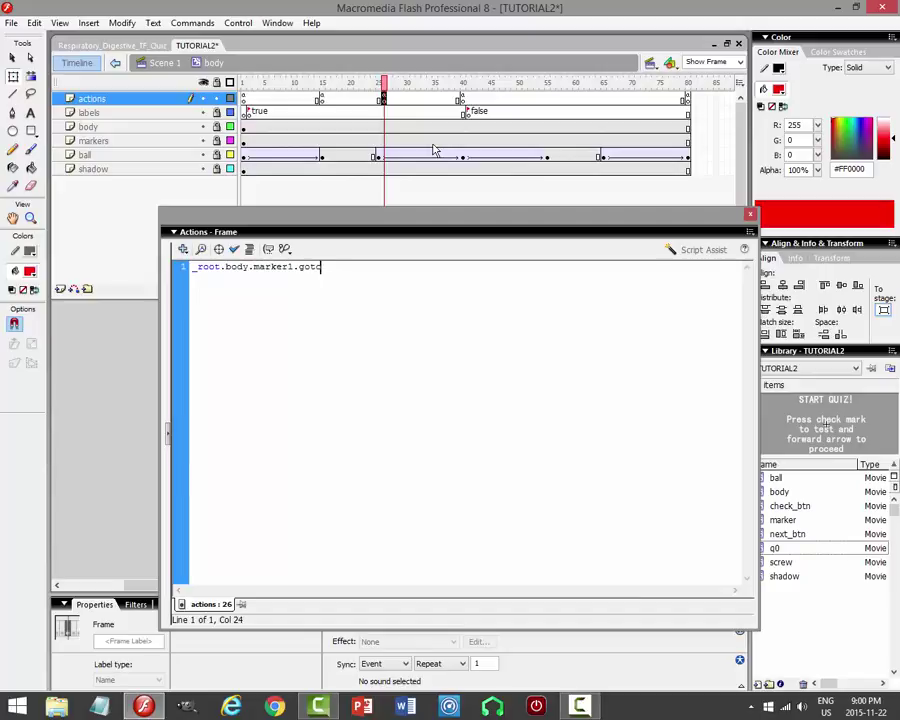
pyautogui.write('AndStop(1')
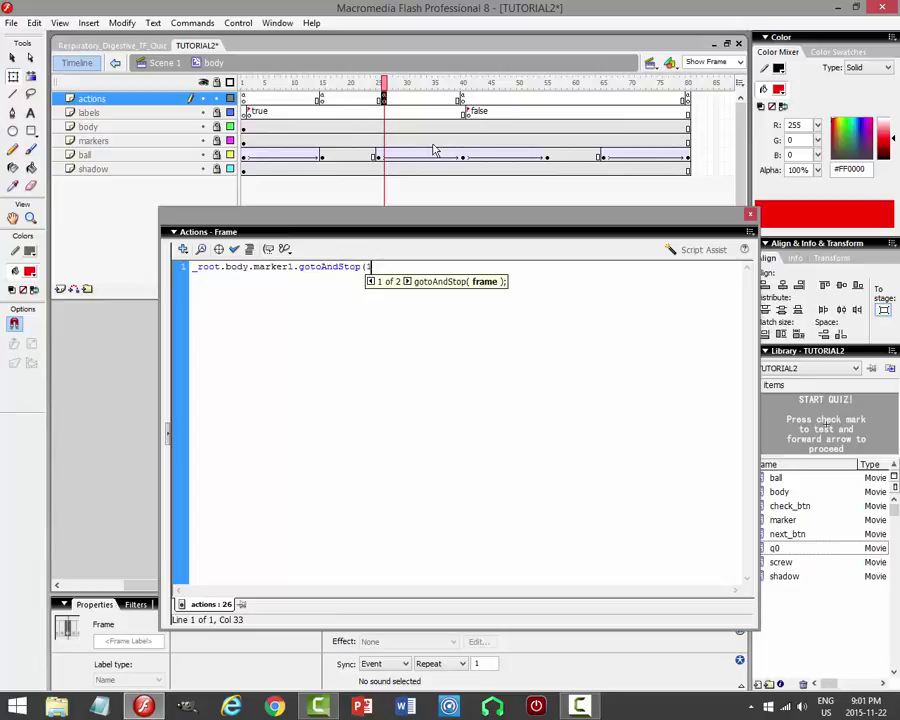
pyautogui.write(');')
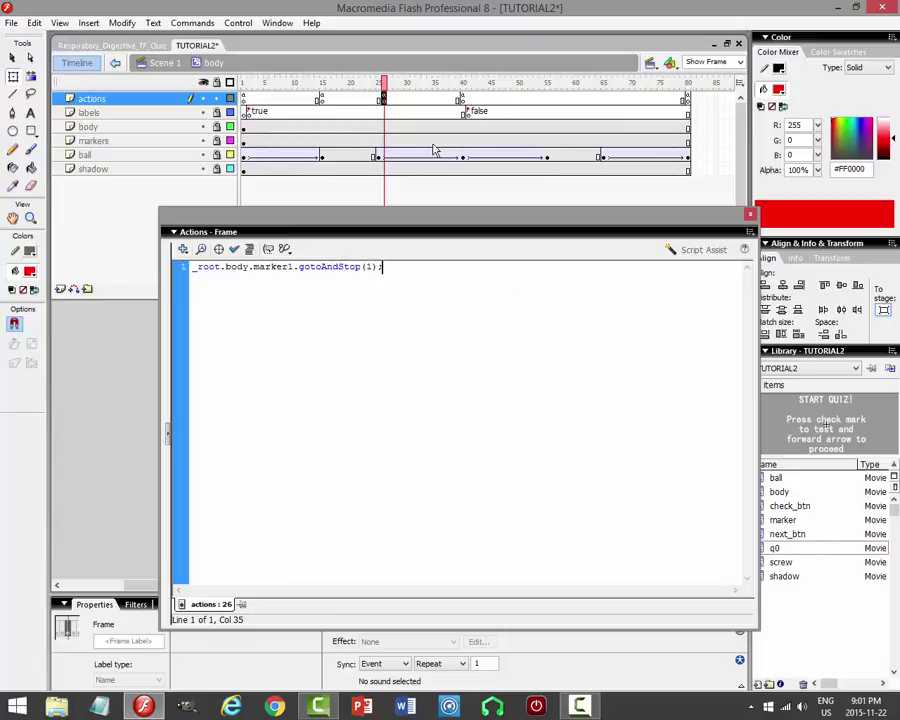
pyautogui.hotkey('ctrl', 's')
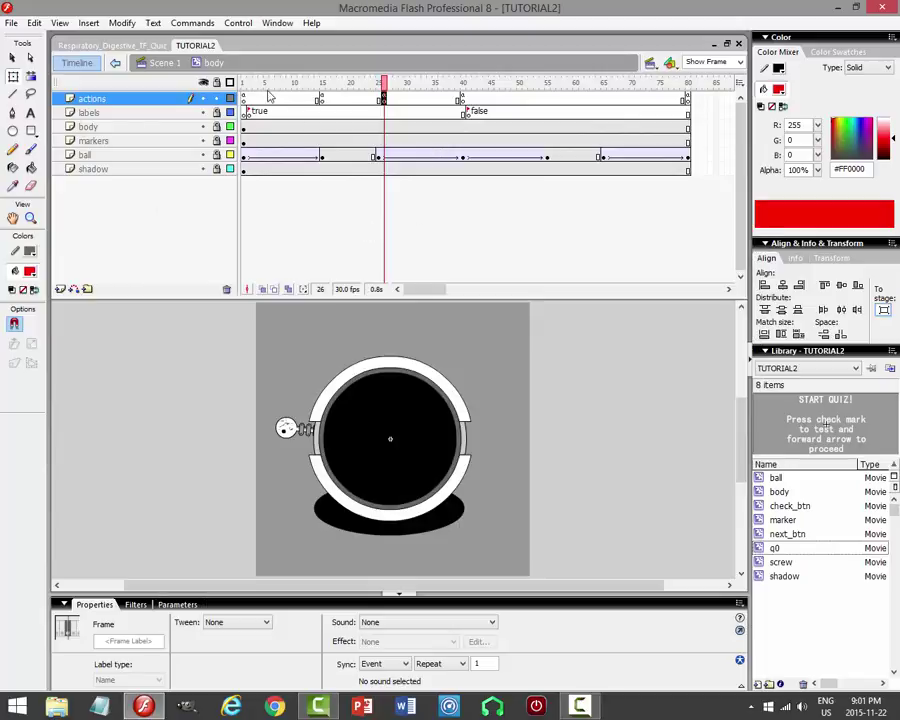
# Preview the ball's movement, then add a keyframe at frame 55 of the actions layer with the script _root.body.marker2.gotoAndStop(1);.
pyautogui.moveTo(383, 82); pyautogui.dragTo(326, 89)
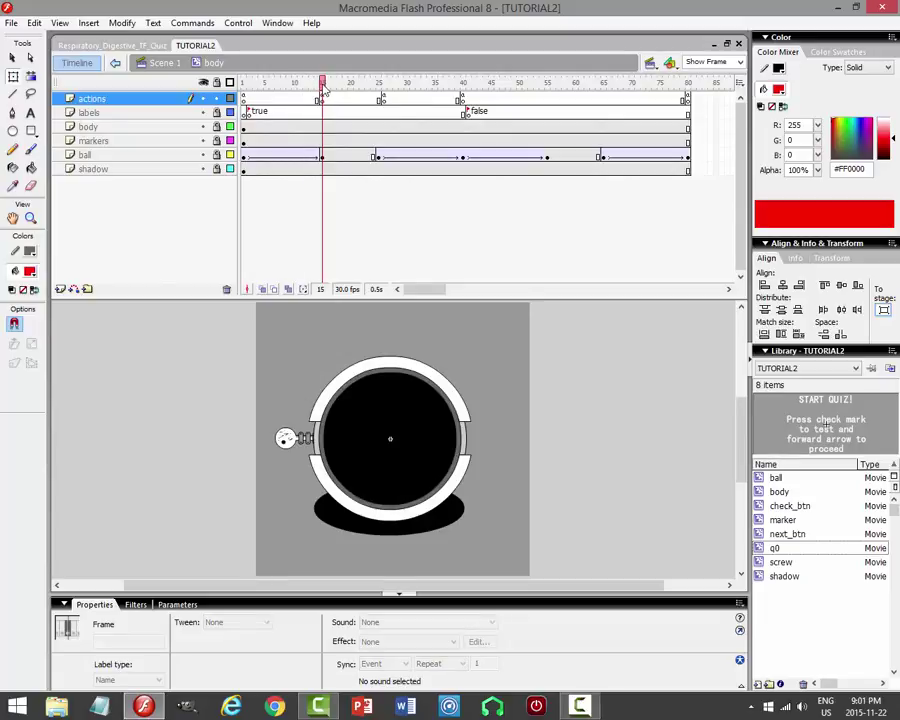
pyautogui.moveTo(324, 89); pyautogui.dragTo(463, 92)
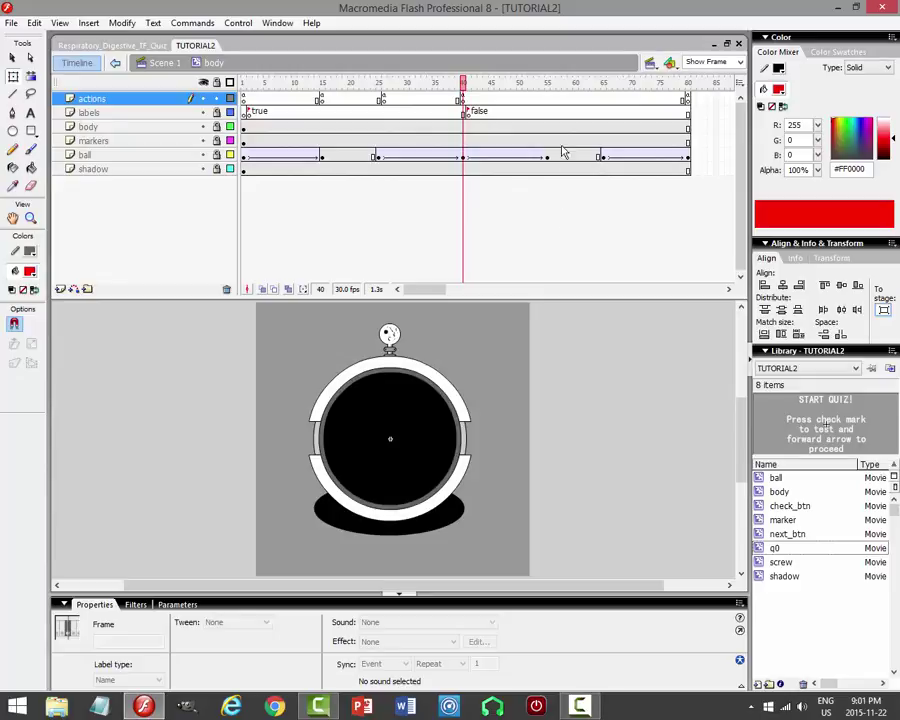
pyautogui.click(548, 103)
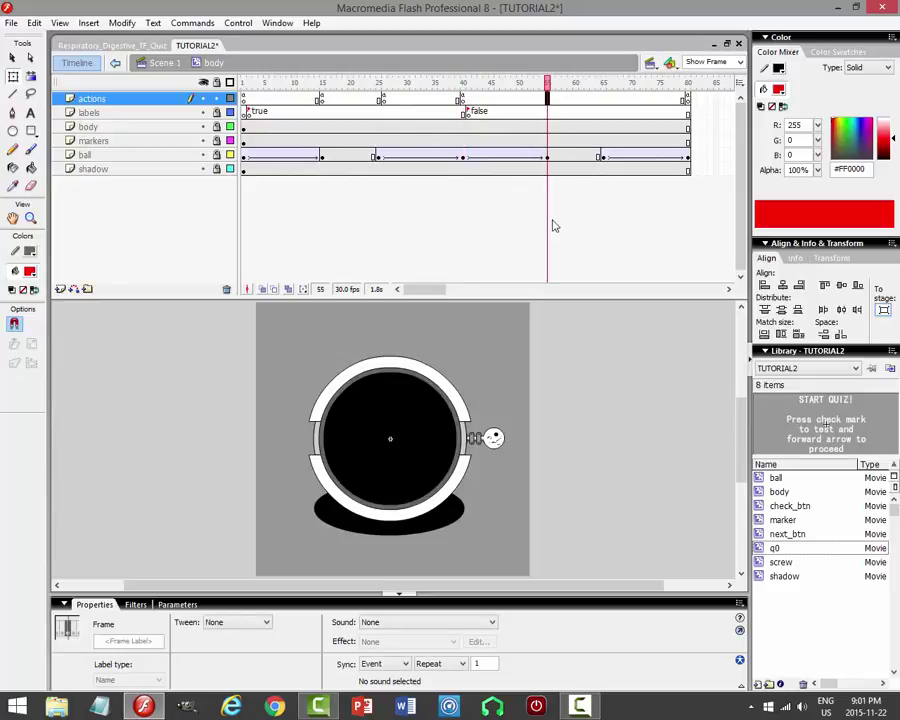
pyautogui.press('F6')
pyautogui.press('F9')
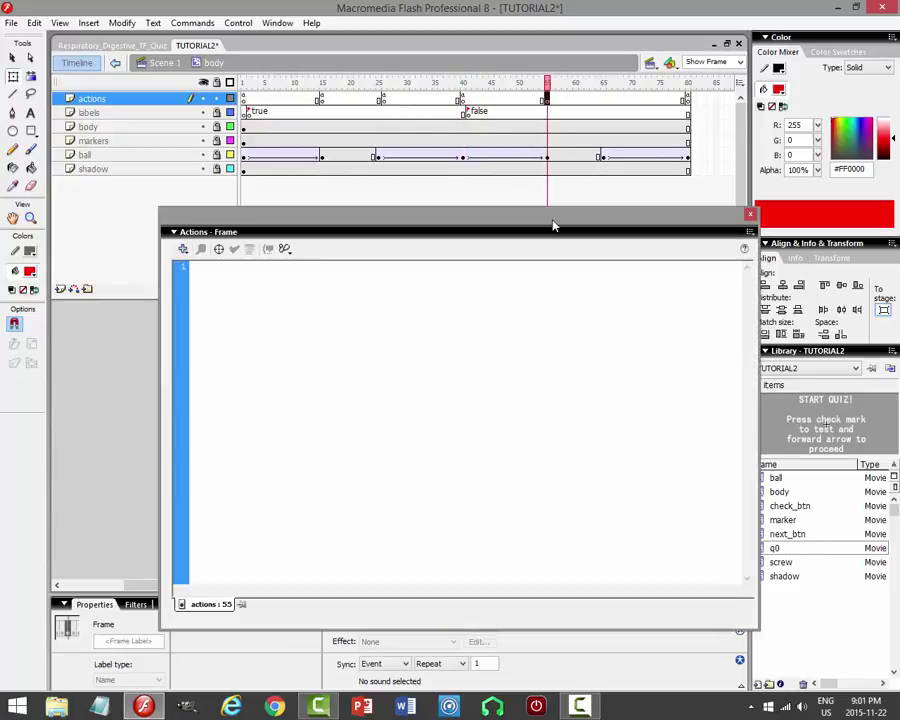
pyautogui.write('_root.body.marker2')
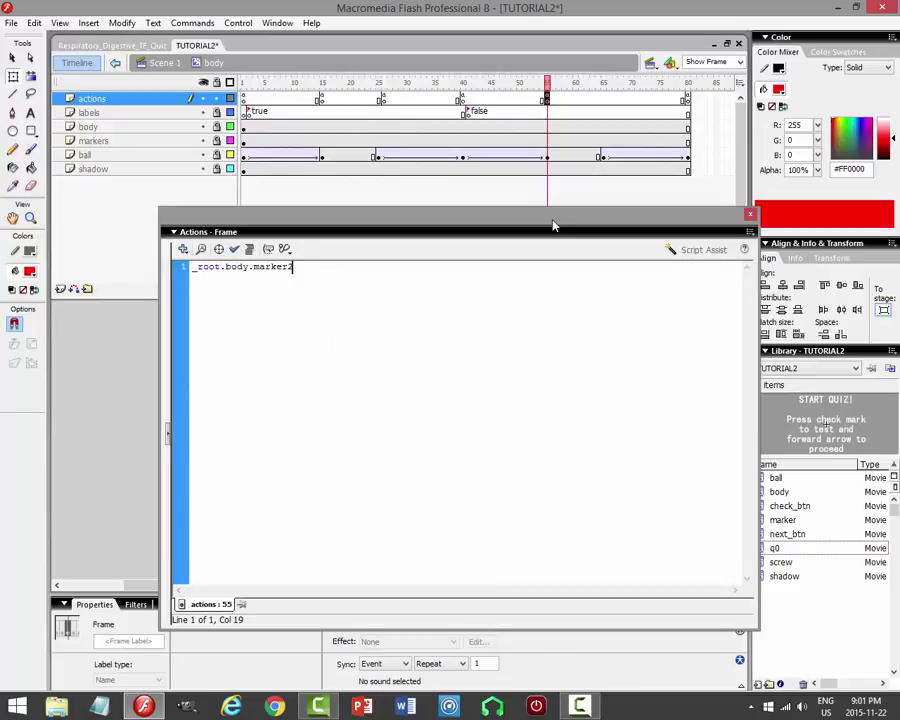
pyautogui.write('.gotc')
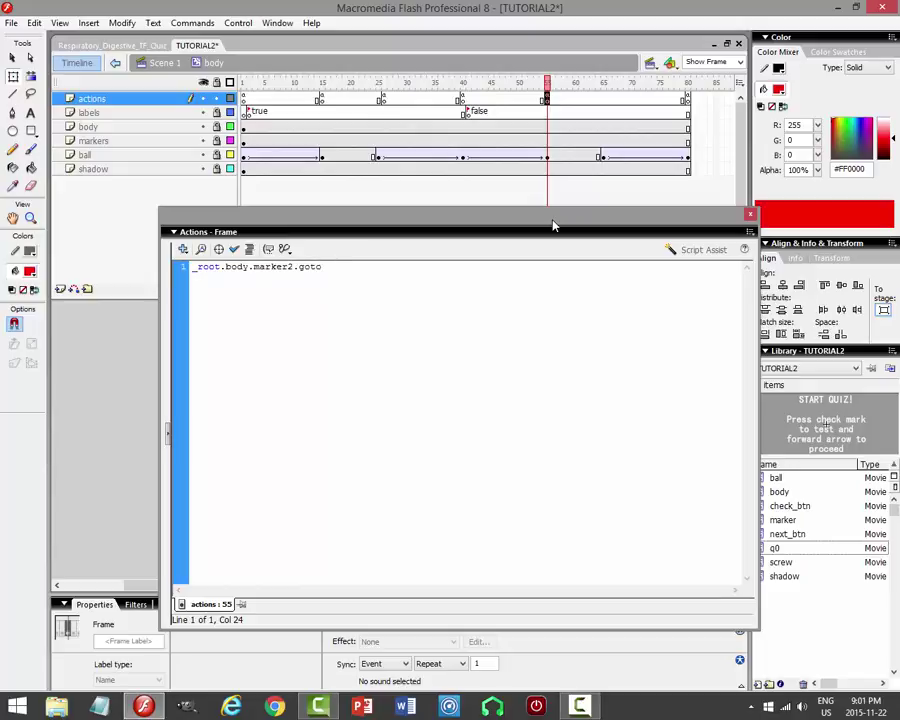
pyautogui.write('AndStop(1')
pyautogui.write(');')
pyautogui.press('F9')
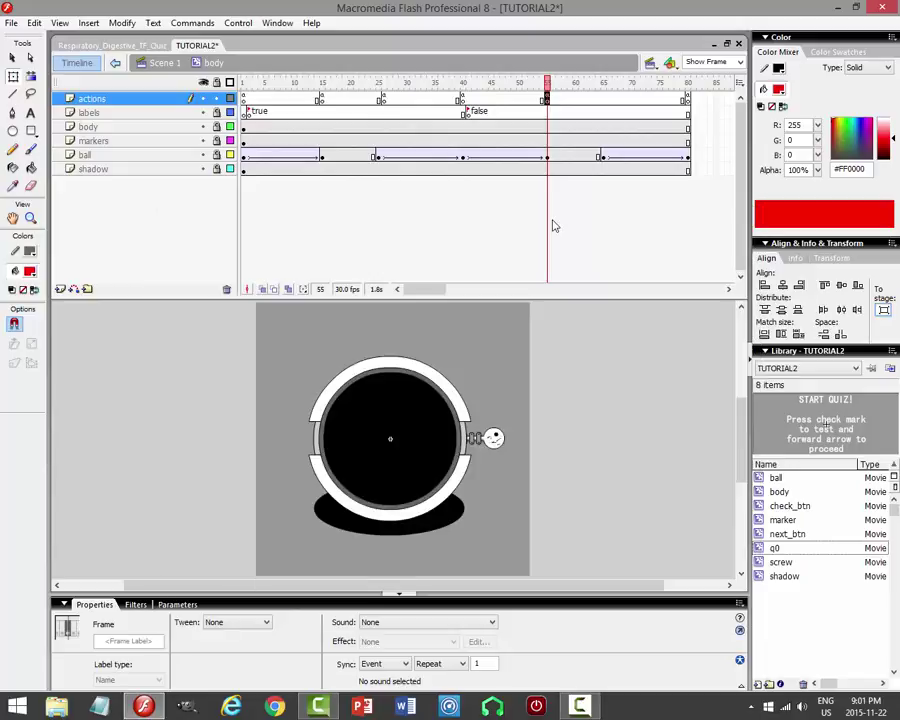
# Add a keyframe at frame 66 of the actions layer with the script _root.body.marker2.gotoAndStop(1); and save the file.
pyautogui.moveTo(600, 103); pyautogui.dragTo(610, 103)
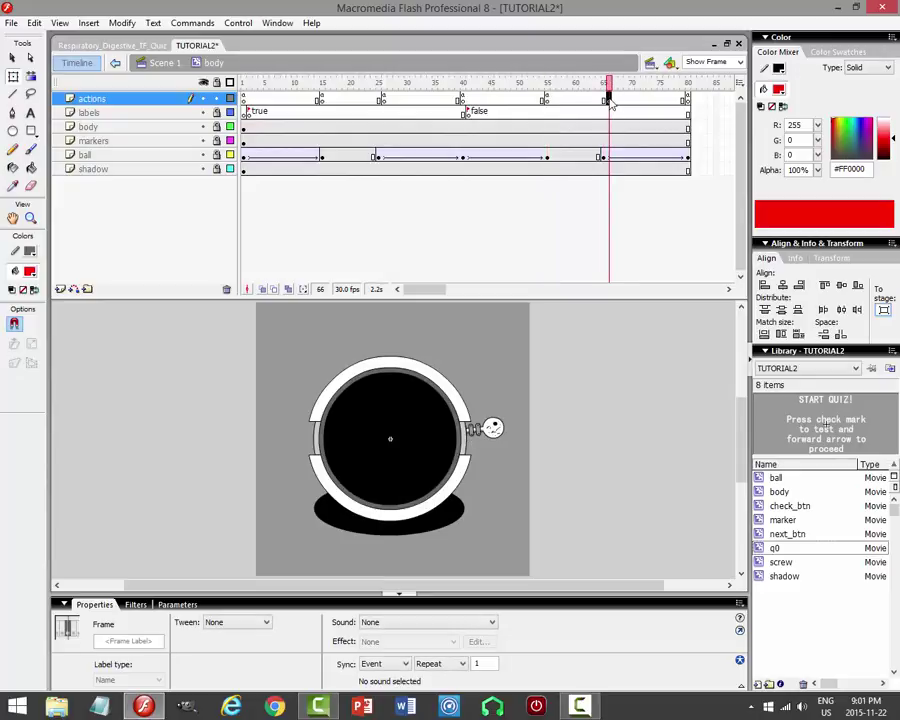
pyautogui.press('F9')
pyautogui.write('_roo')
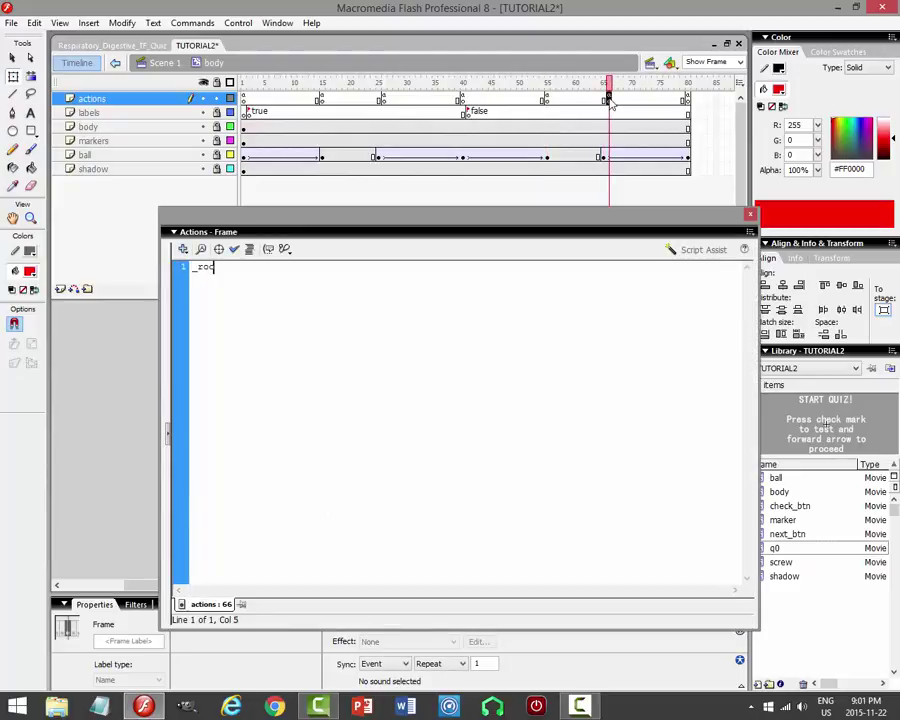
pyautogui.write('t.marker.')
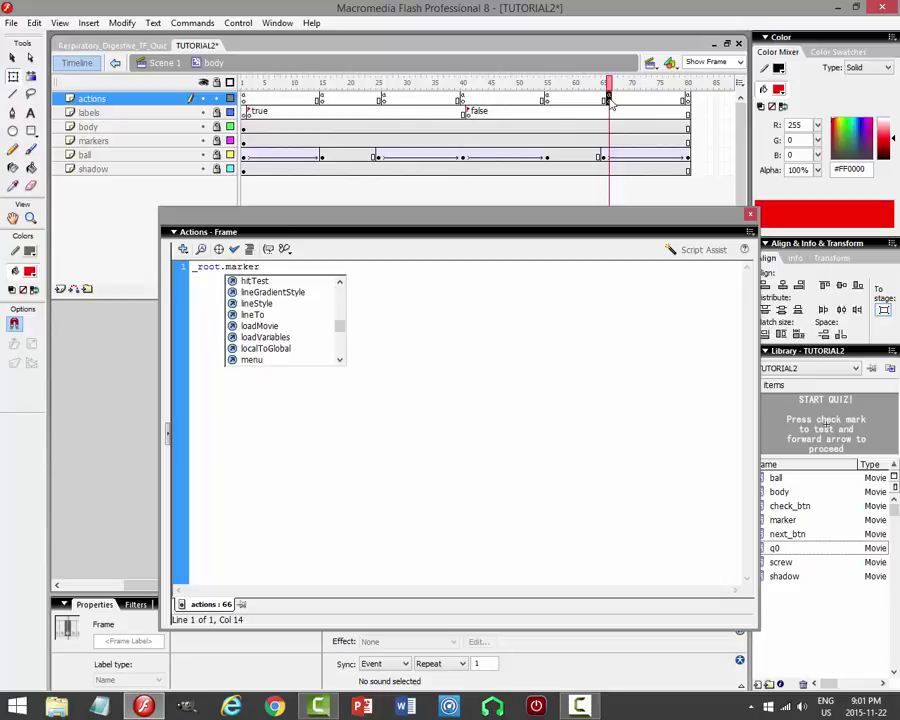
pyautogui.write('2.')
pyautogui.press('BackSpace')
pyautogui.press('BackSpace')
pyautogui.press('BackSpace')
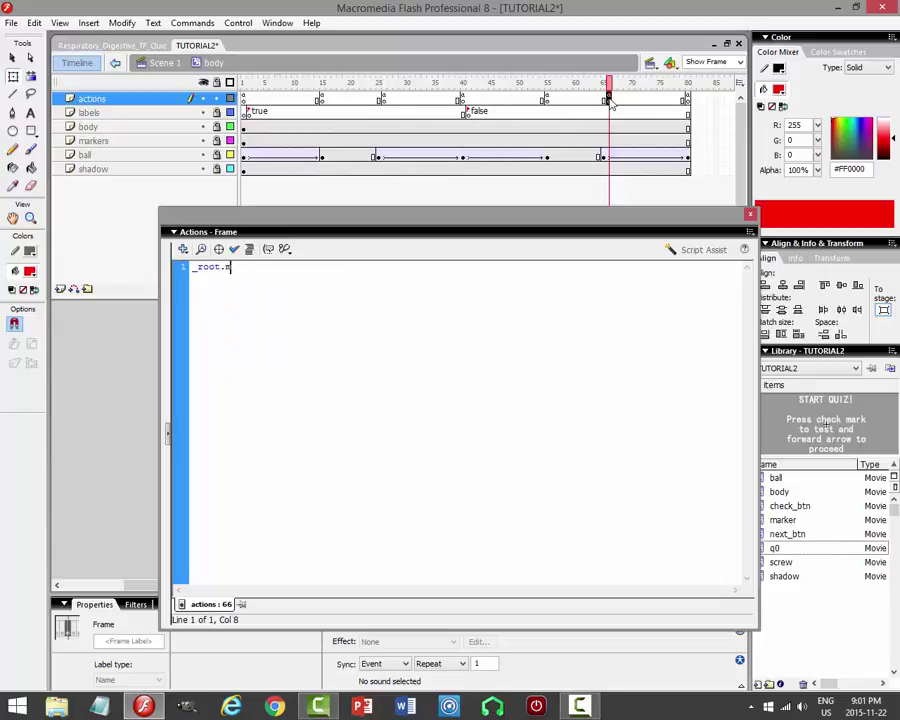
pyautogui.write('body.marker2.goto')
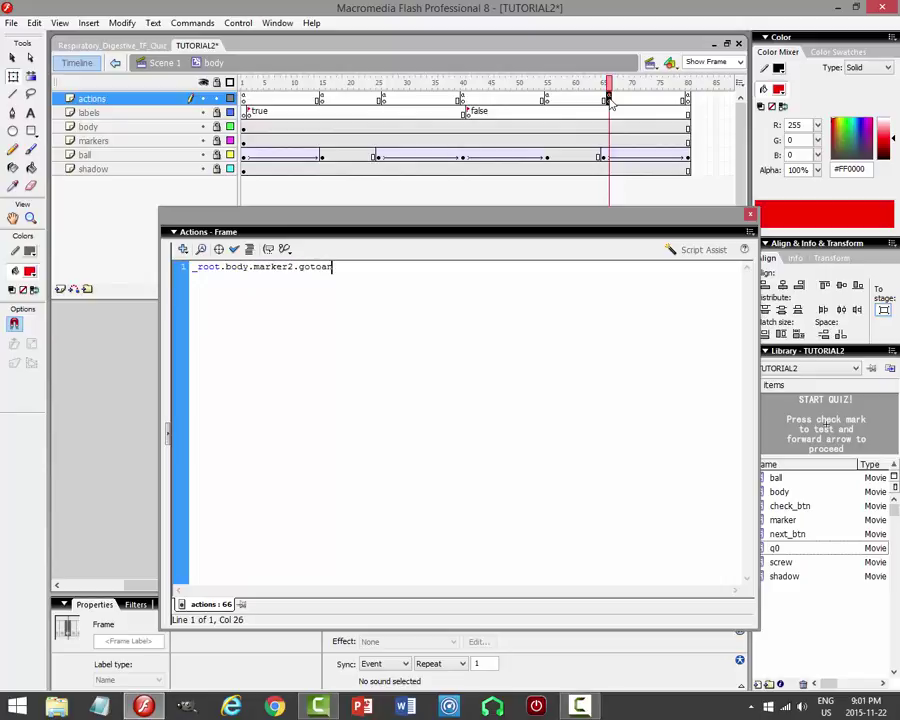
pyautogui.write('AndStop(1);')
pyautogui.press('F9')
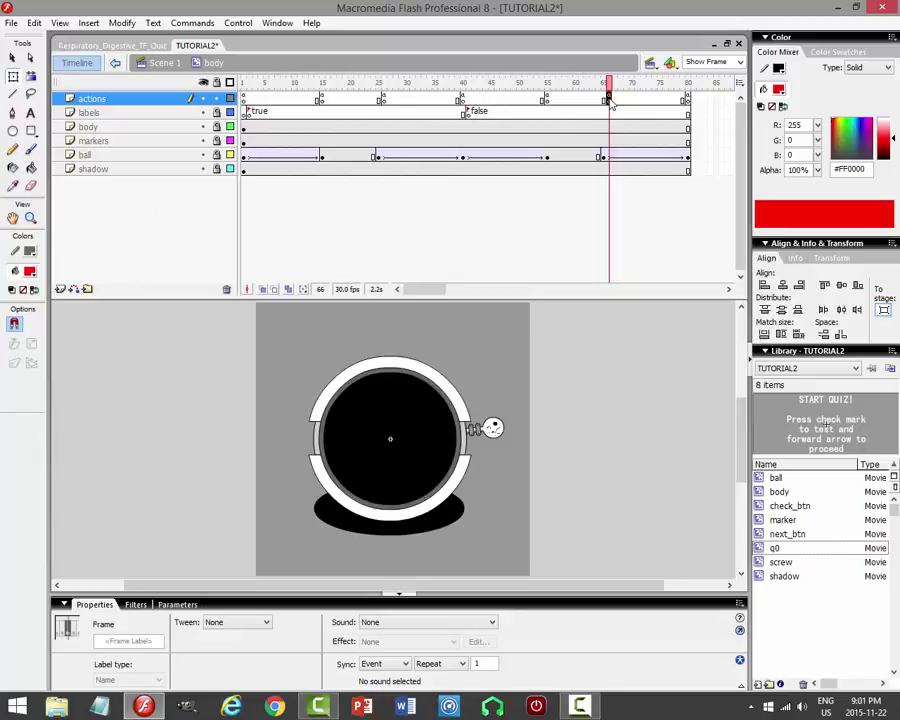
pyautogui.click(609, 100)
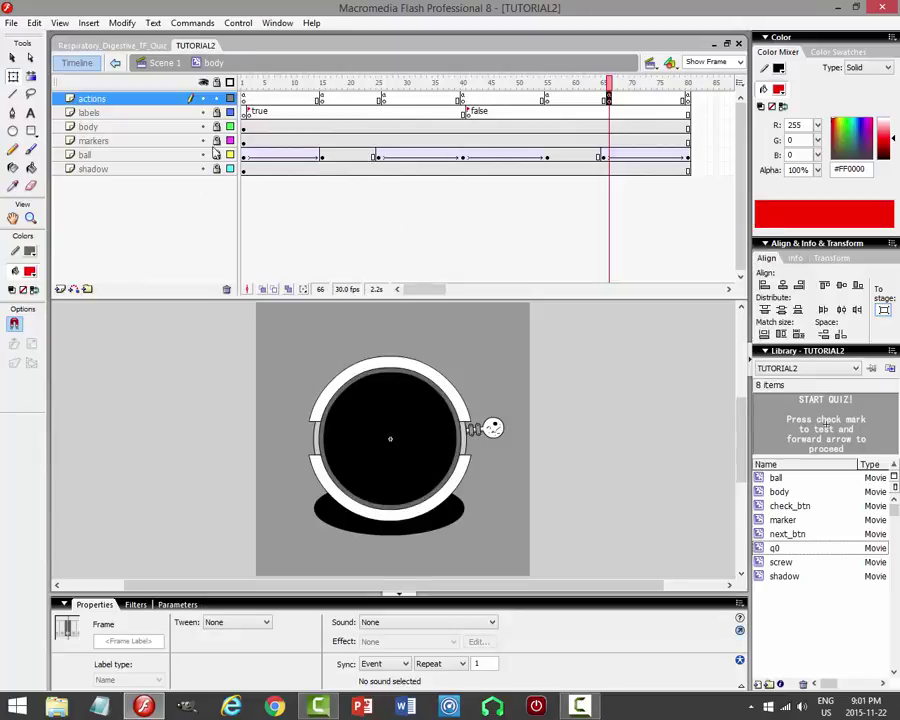
pyautogui.hotkey('ctrl', 's')
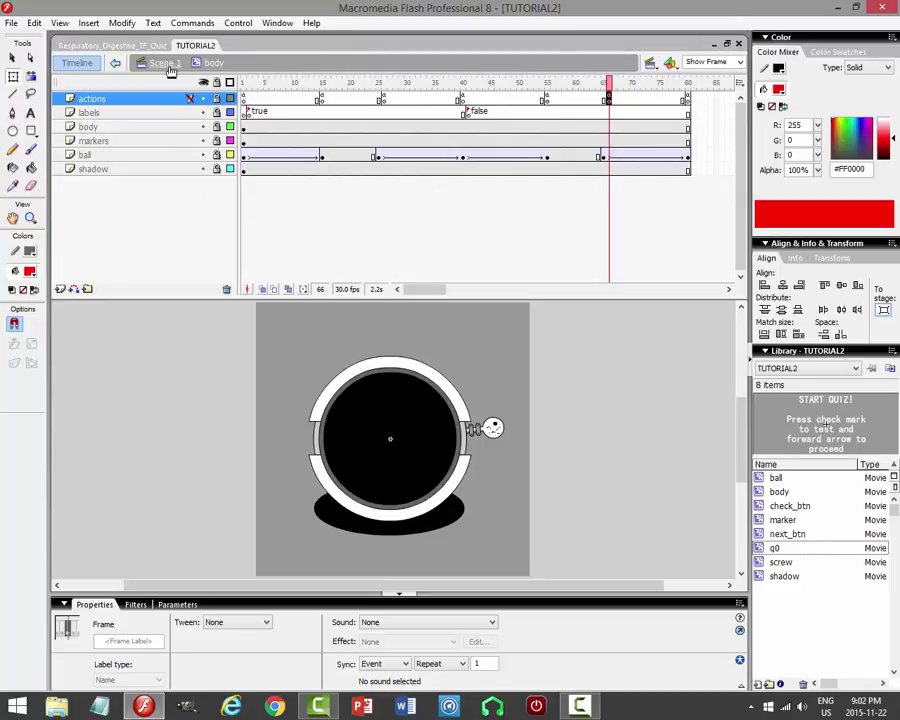
# Return to Scene 1, lock the body layer and select the check mark button on the unlocked check_btn layer.
pyautogui.click(115, 62)
pyautogui.click(584, 349)
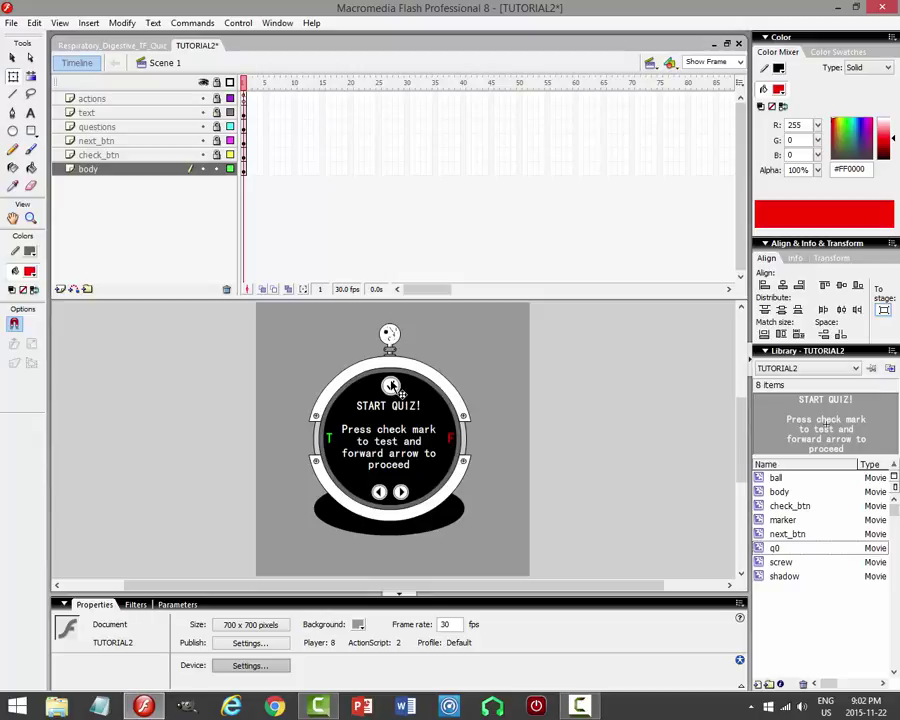
pyautogui.click(216, 169)
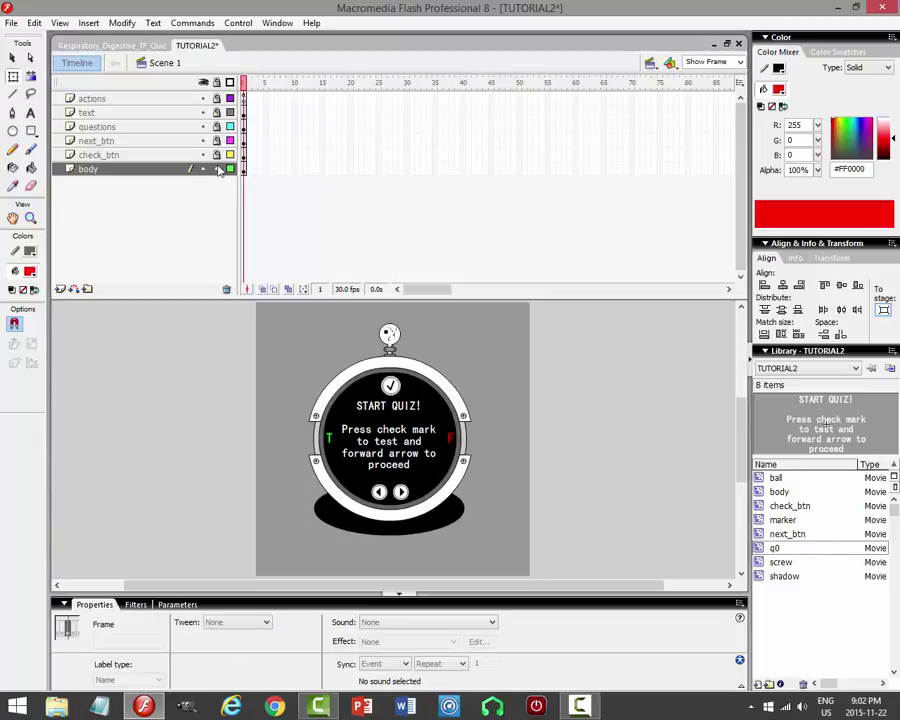
pyautogui.click(400, 393)
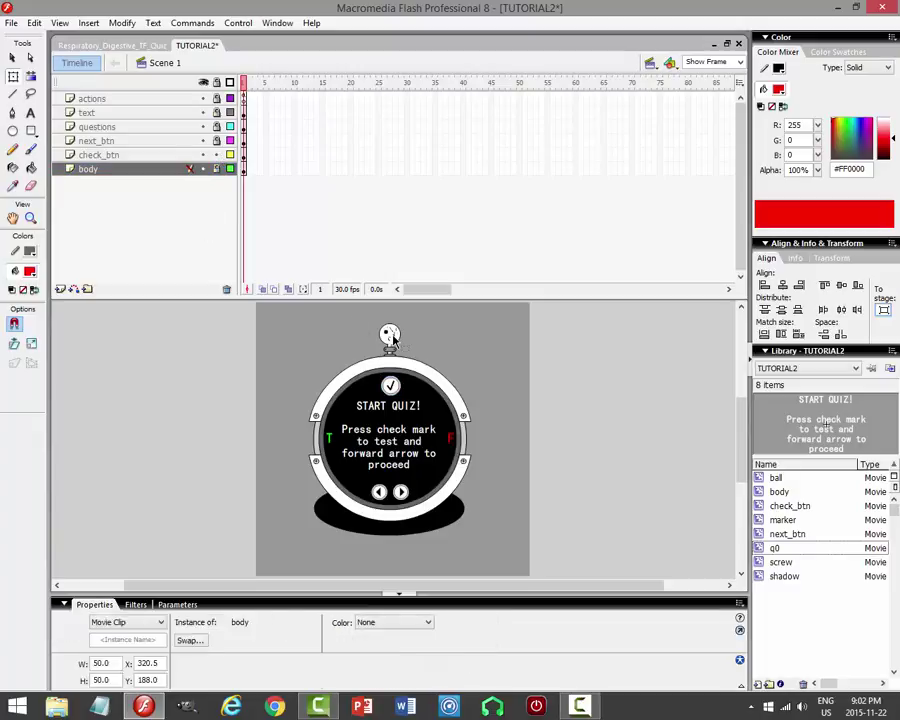
pyautogui.click(400, 393)
pyautogui.click(401, 392)
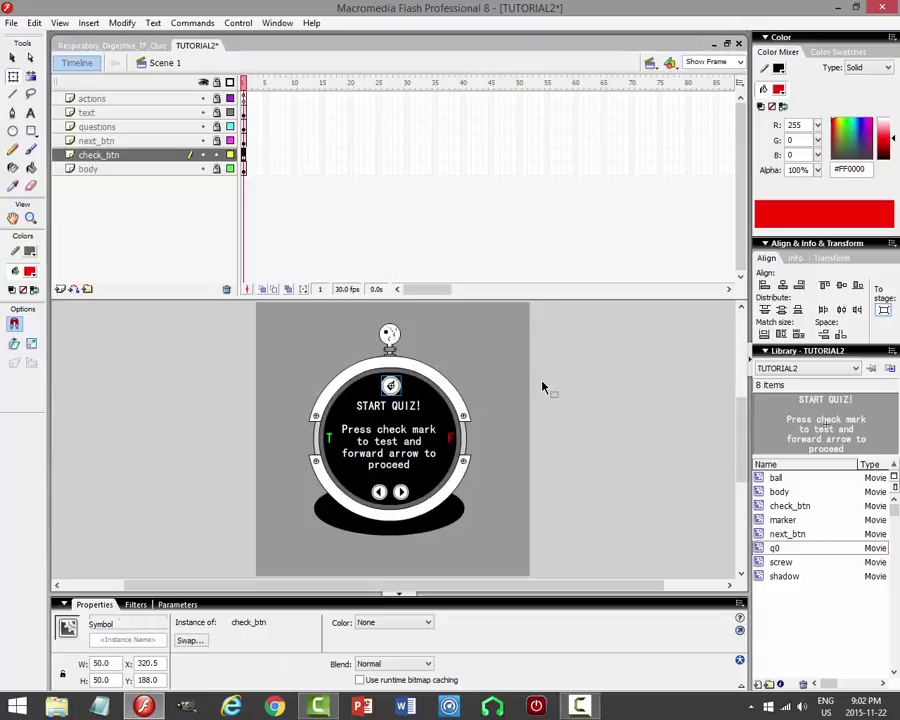
# Start a new line reading _root.body. after this.gotoAndStop(2); in the check mark button's on(press) handler.
pyautogui.press('F9')
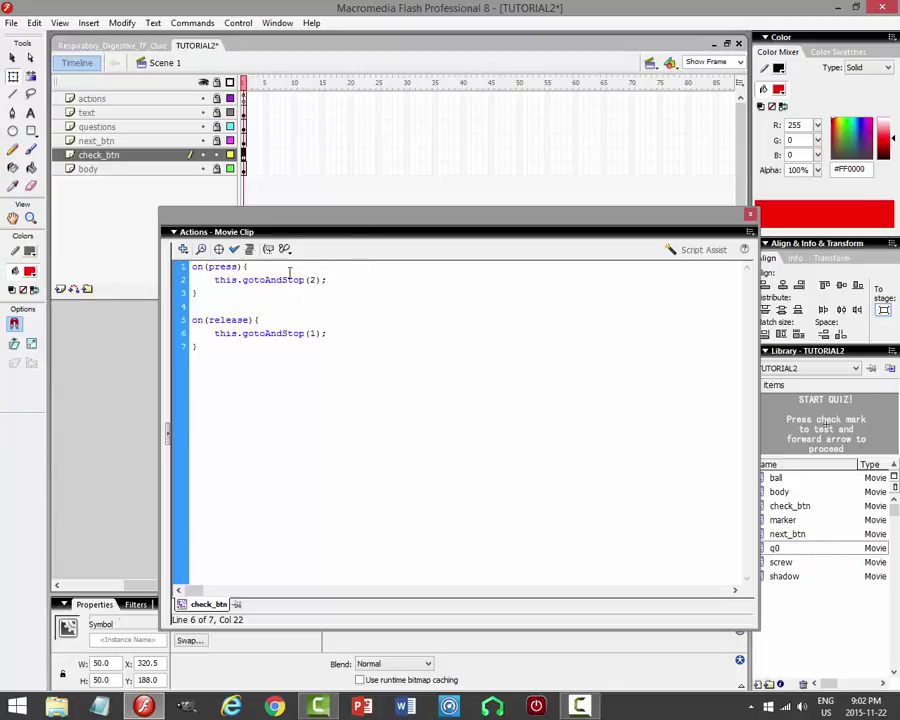
pyautogui.click(338, 280)
pyautogui.press('Return')
pyautogui.write('_root.')
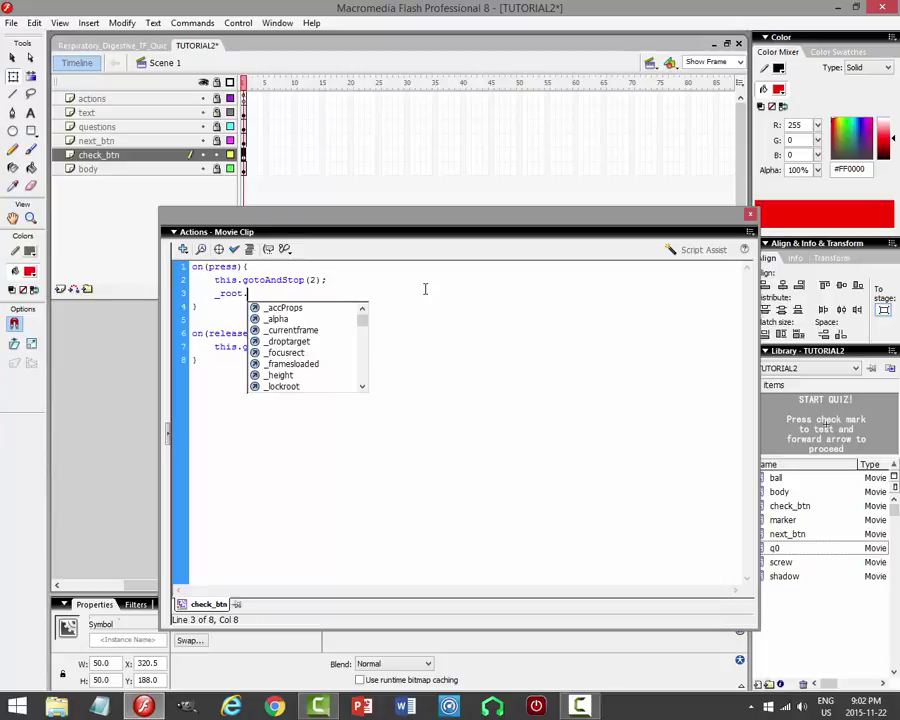
pyautogui.write('body.')
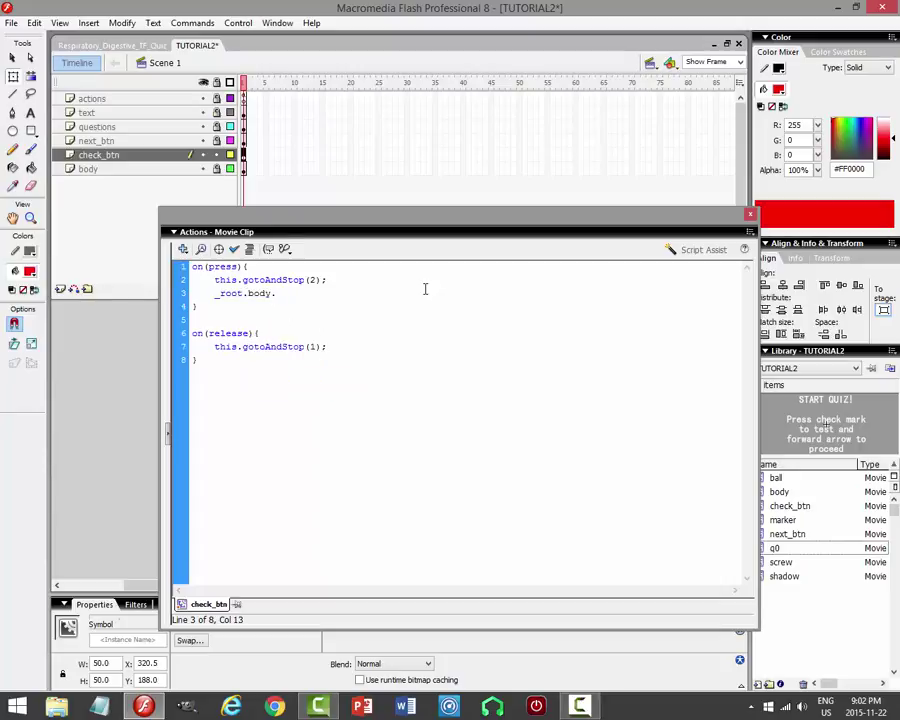
pyautogui.press('F9')
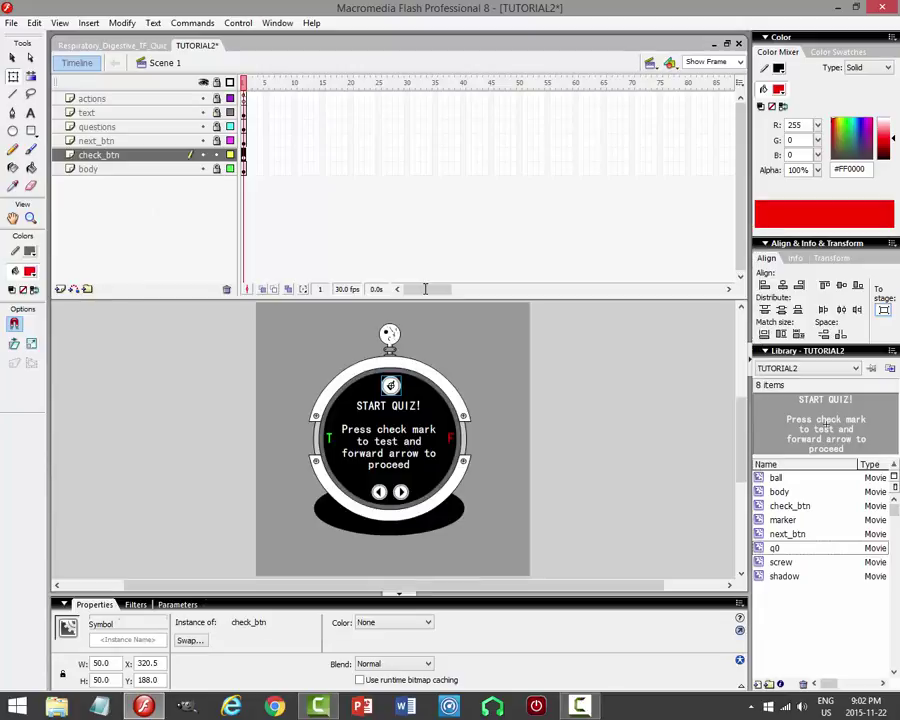
# Lock the check_btn layer, open the body clip and scrub through its first frames to review the "true" animation.
pyautogui.click(391, 344)
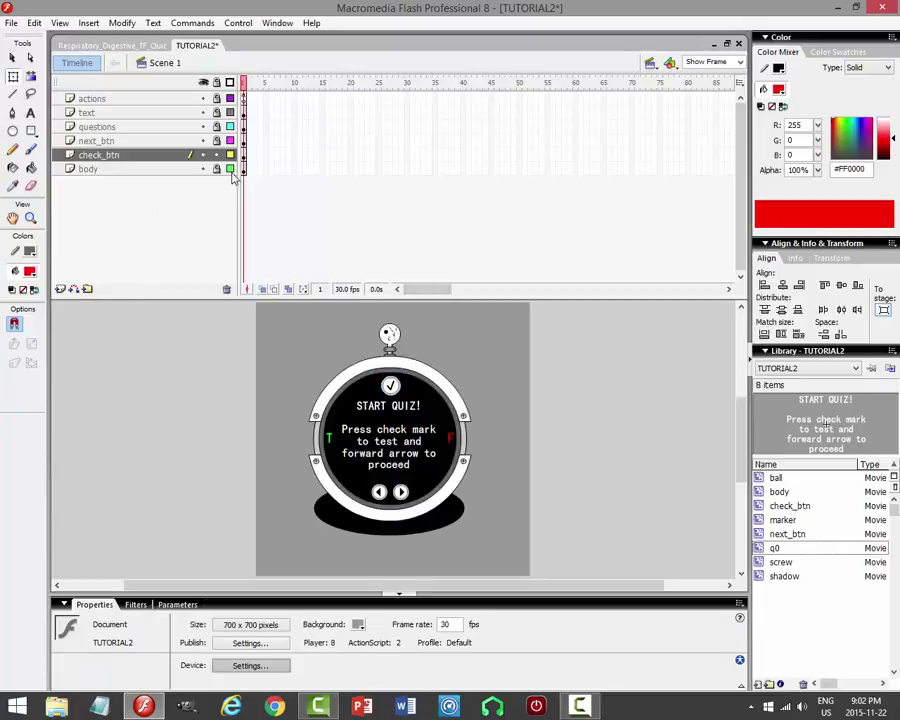
pyautogui.click(216, 155)
pyautogui.click(391, 334)
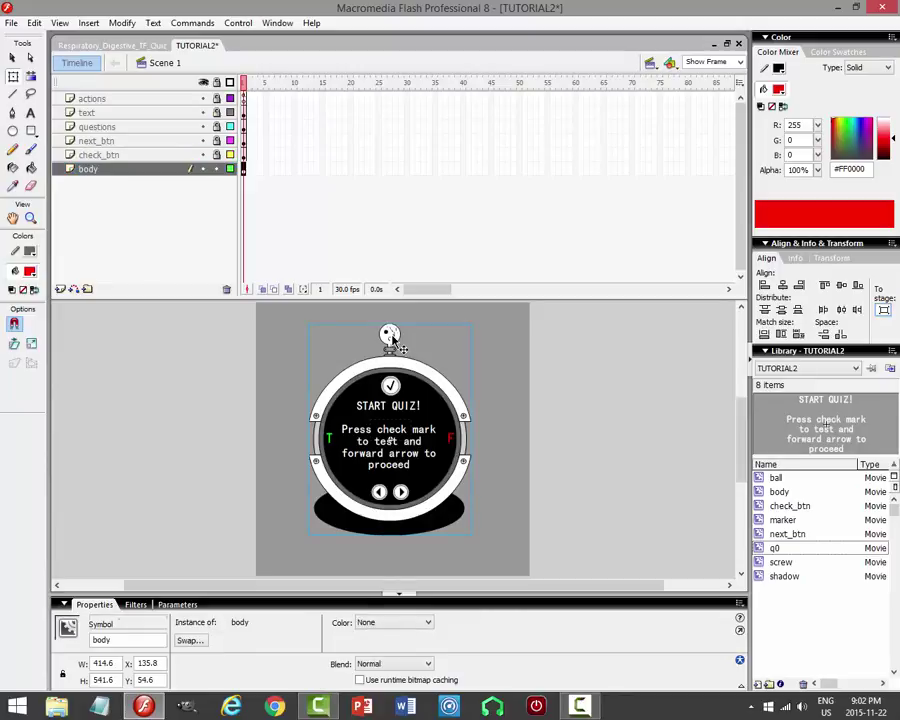
pyautogui.doubleClick(460, 341)
pyautogui.moveTo(243, 87); pyautogui.dragTo(311, 84)
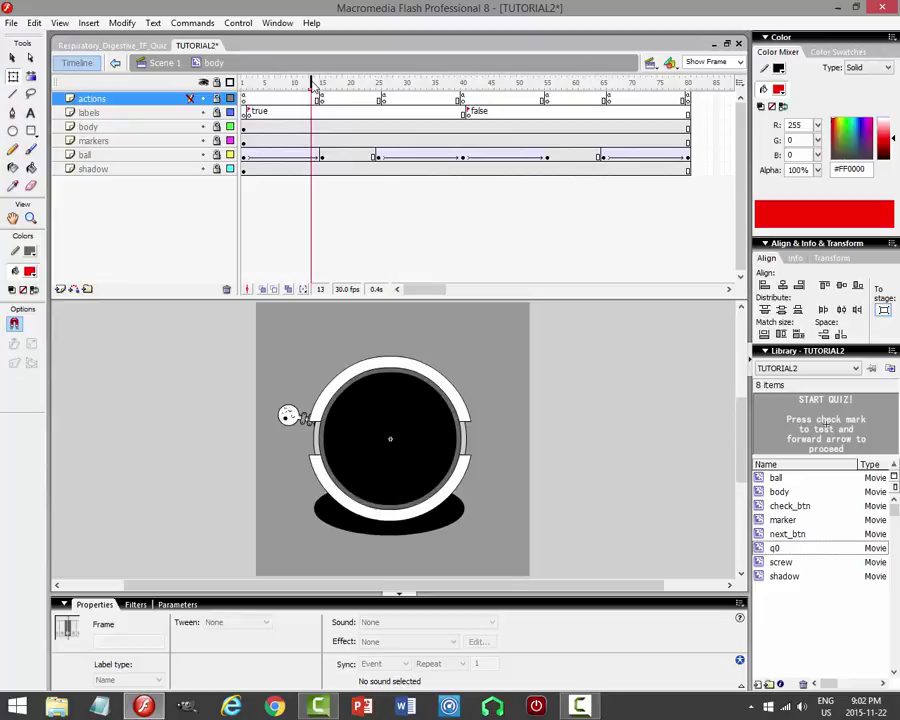
# Back in Scene 1, complete the check mark button's press script line as _root.body.gotoAndPlay("true");.
pyautogui.click(166, 63)
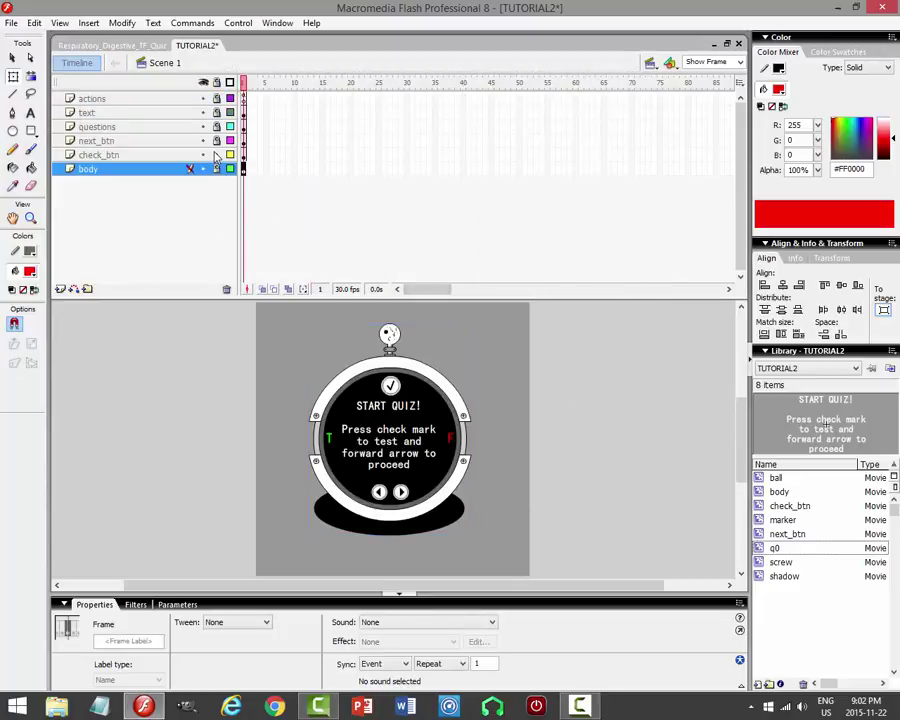
pyautogui.click(200, 440)
pyautogui.click(390, 385)
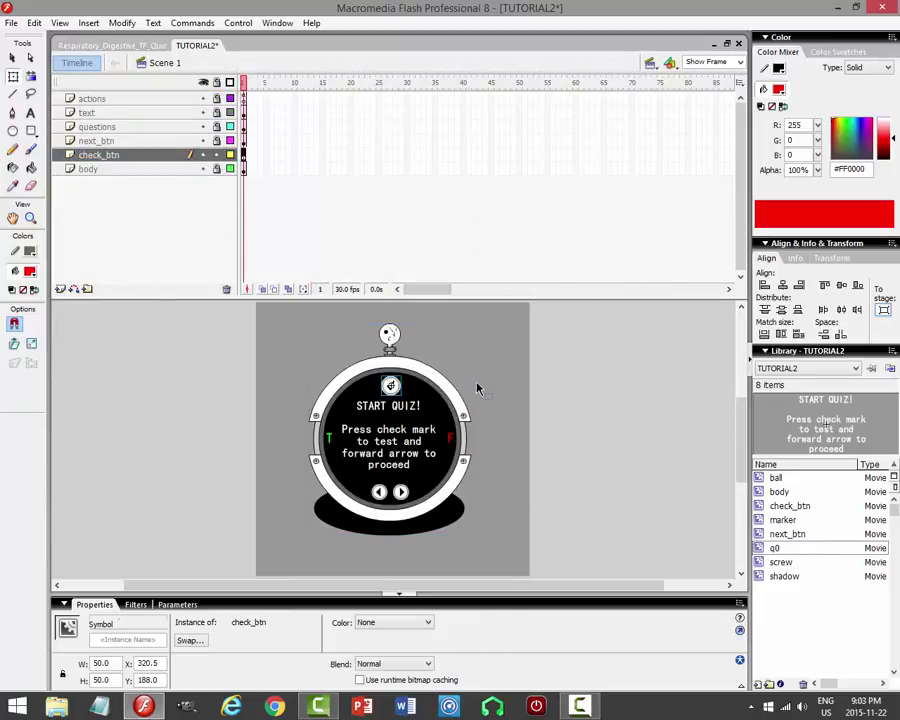
pyautogui.press('F9')
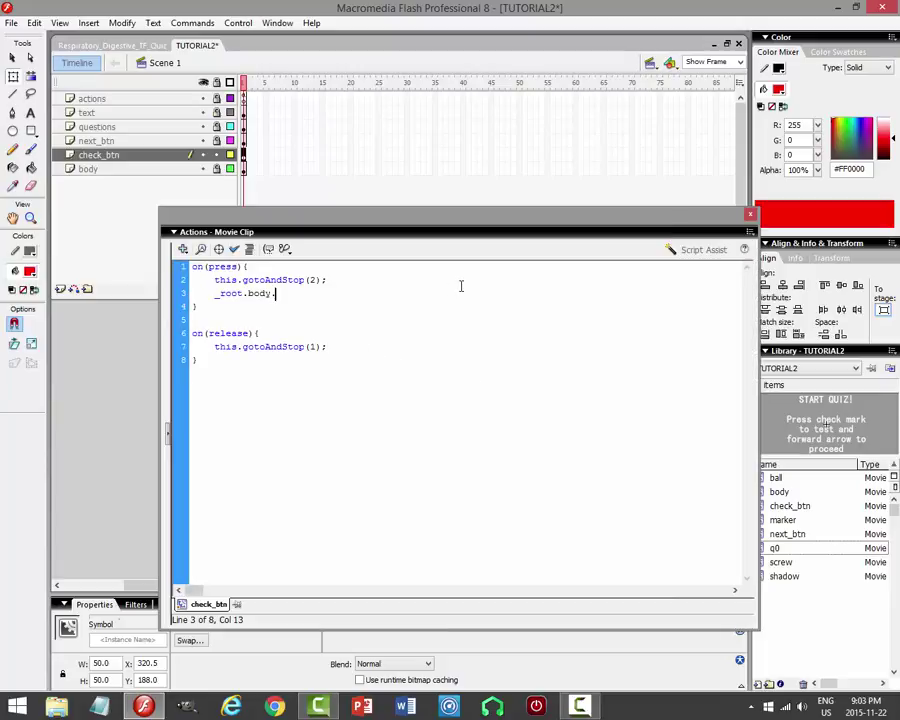
pyautogui.write('gotoAndPlay')
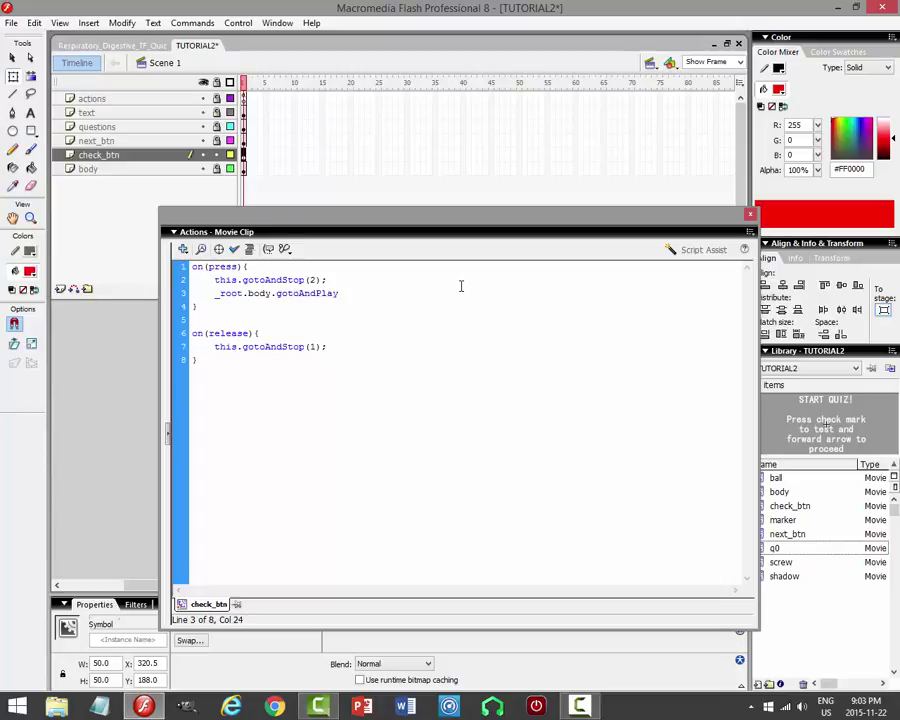
pyautogui.write('("true')
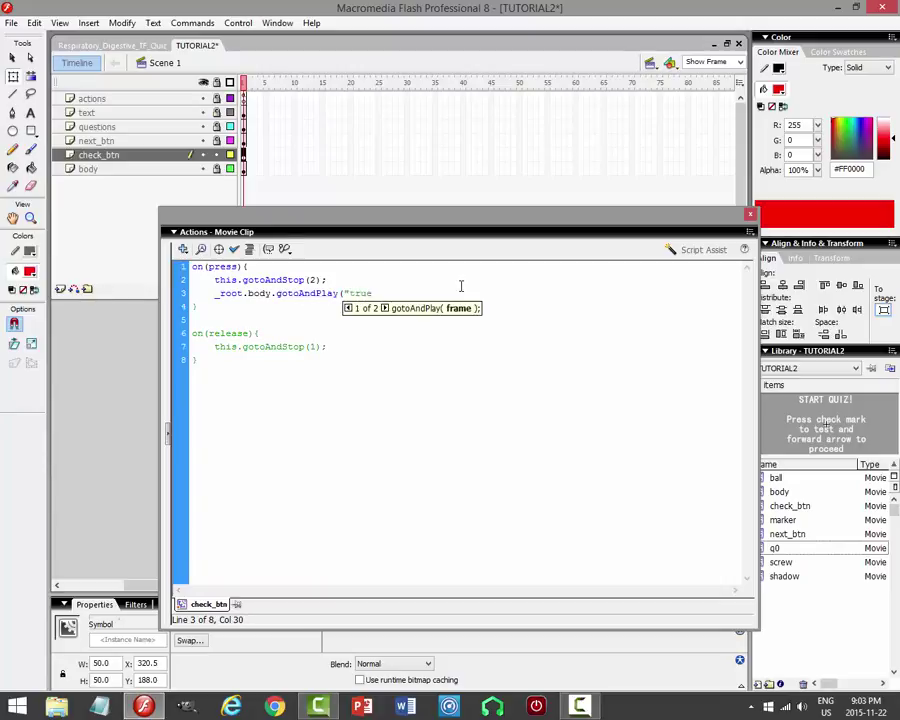
pyautogui.write('");')
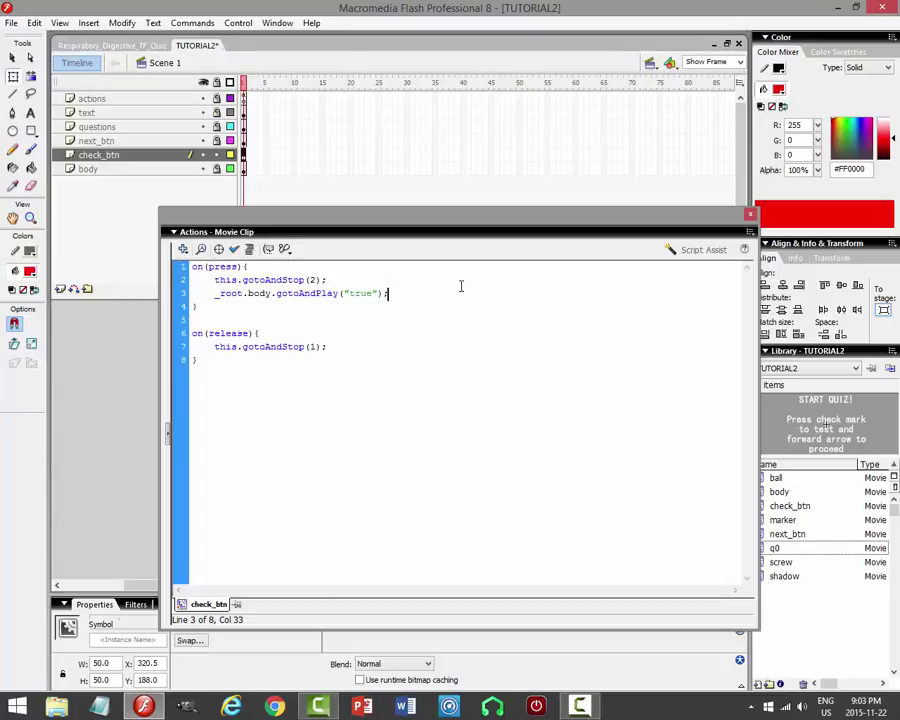
# Test the movie by triggering the check mark button, and close the preview.
pyautogui.hotkey('ctrl', 'Return')
pyautogui.click(450, 272)
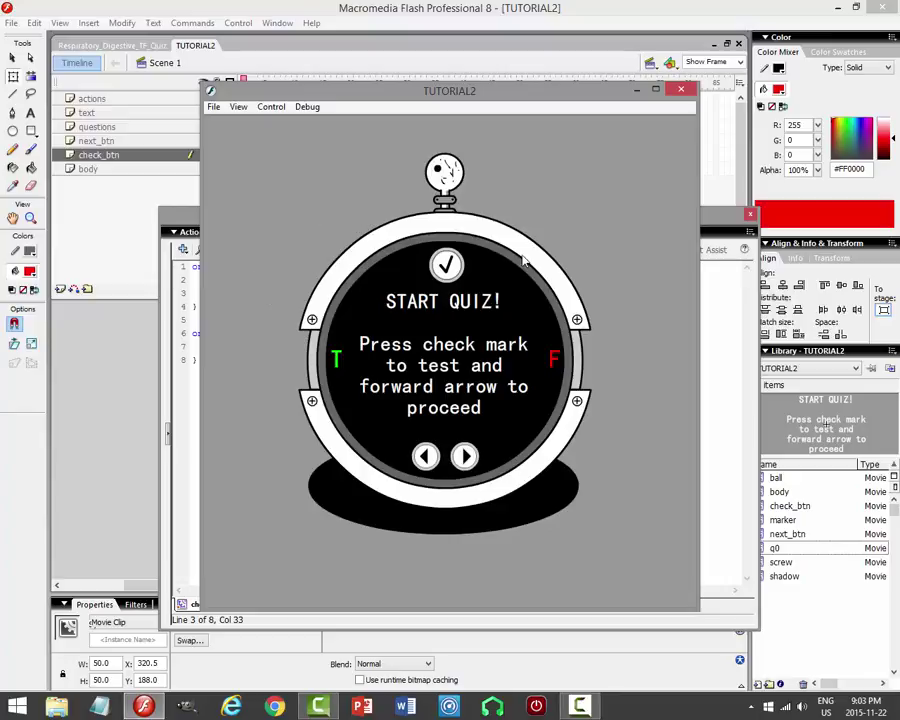
pyautogui.click(681, 89)
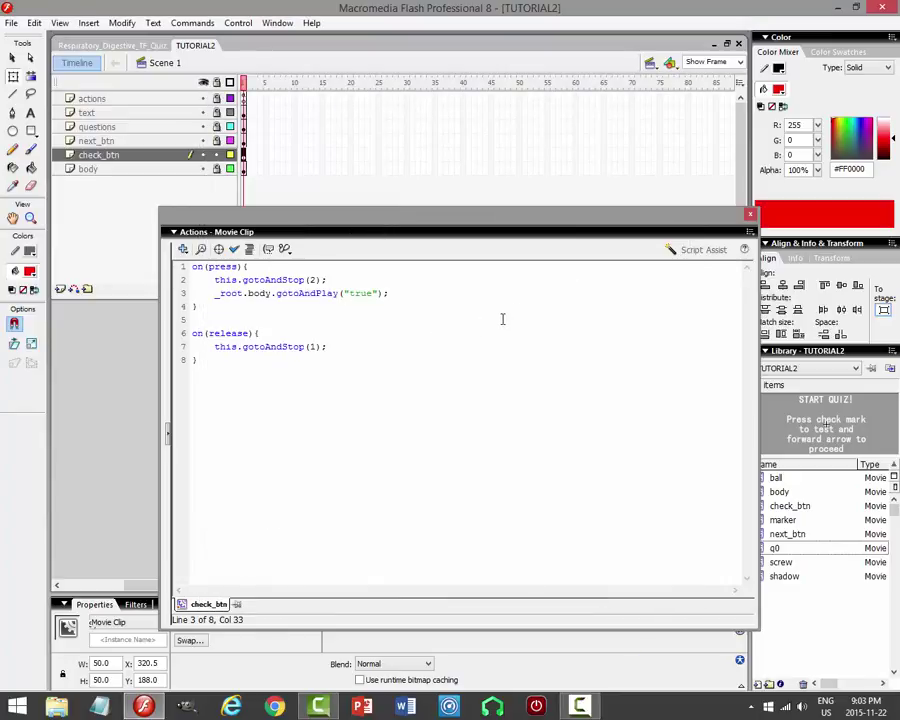
# Close the script editor, lock the check_btn layer and save the file.
pyautogui.click(749, 214)
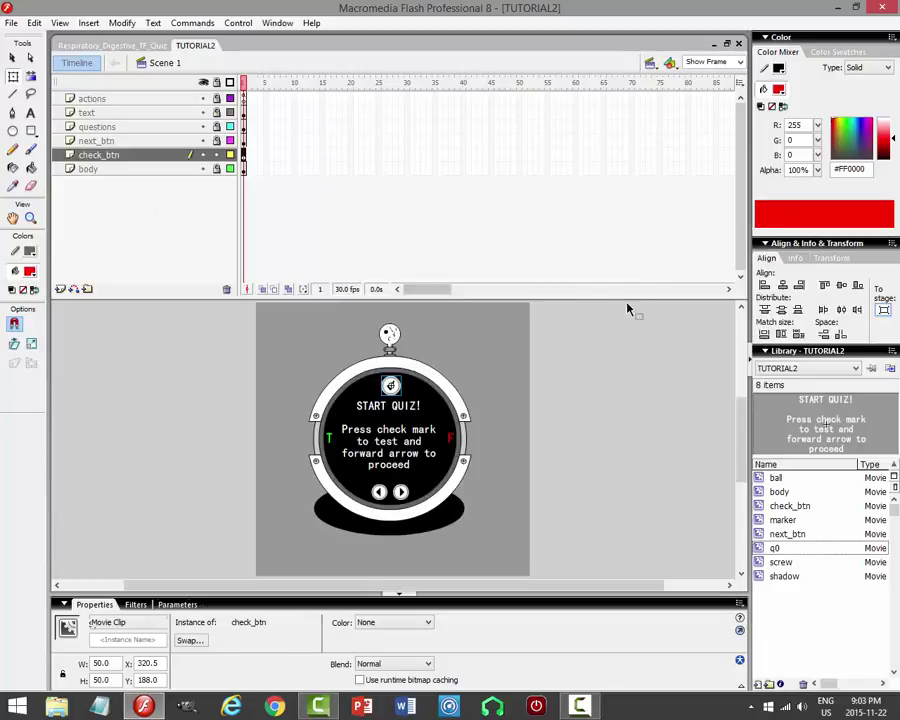
pyautogui.click(604, 383)
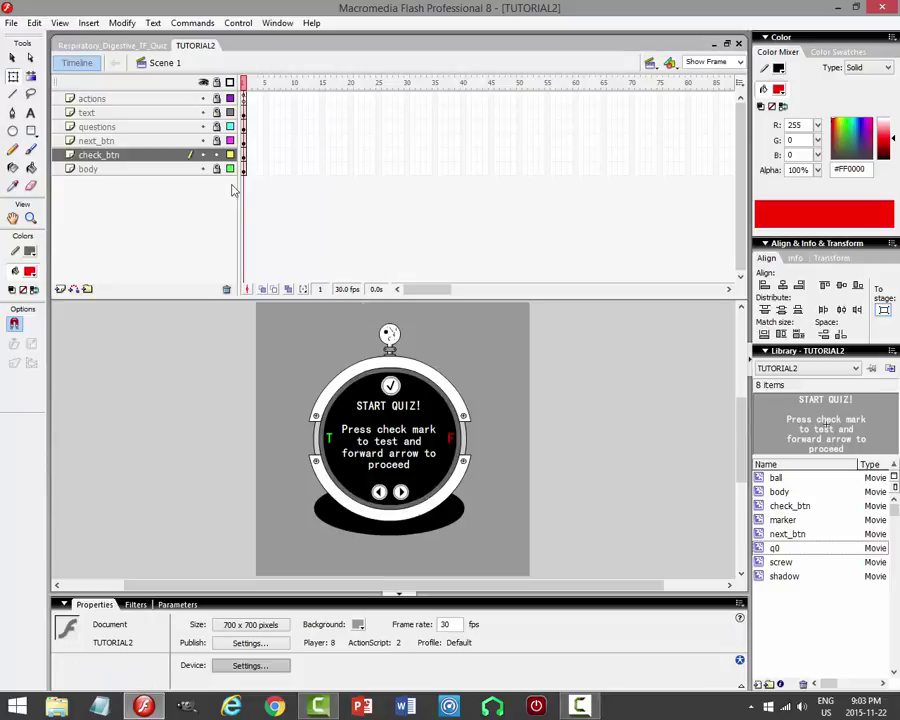
pyautogui.click(217, 155)
pyautogui.hotkey('ctrl', 's')
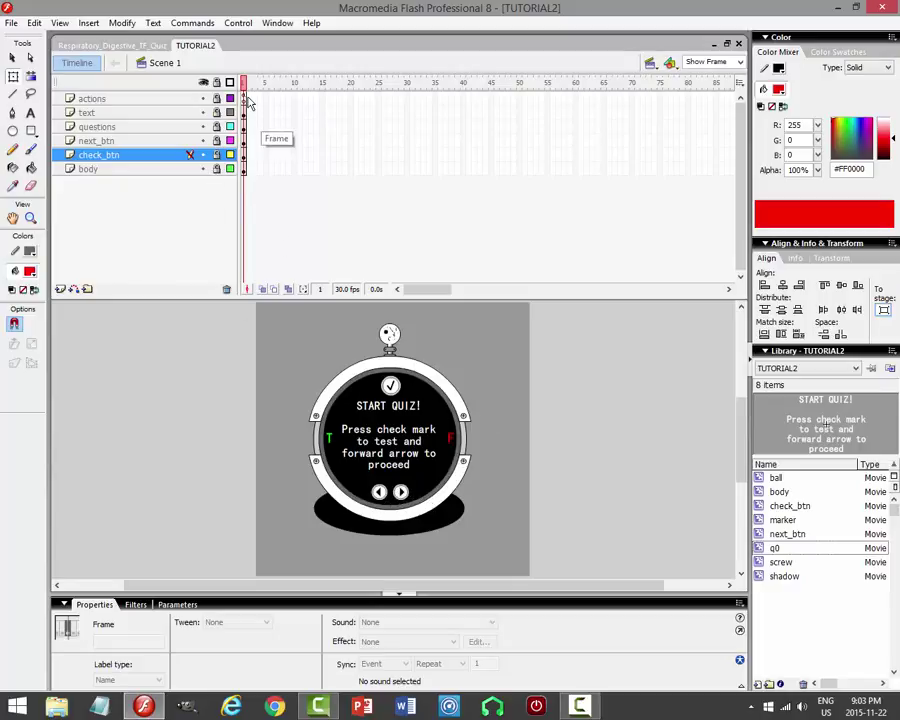
# Extend all Scene 1 layers to frame 2 and give the actions layer its own keyframe there.
pyautogui.click(245, 98)
pyautogui.keyDown('shift'); pyautogui.click(245, 169); pyautogui.keyUp('shift')
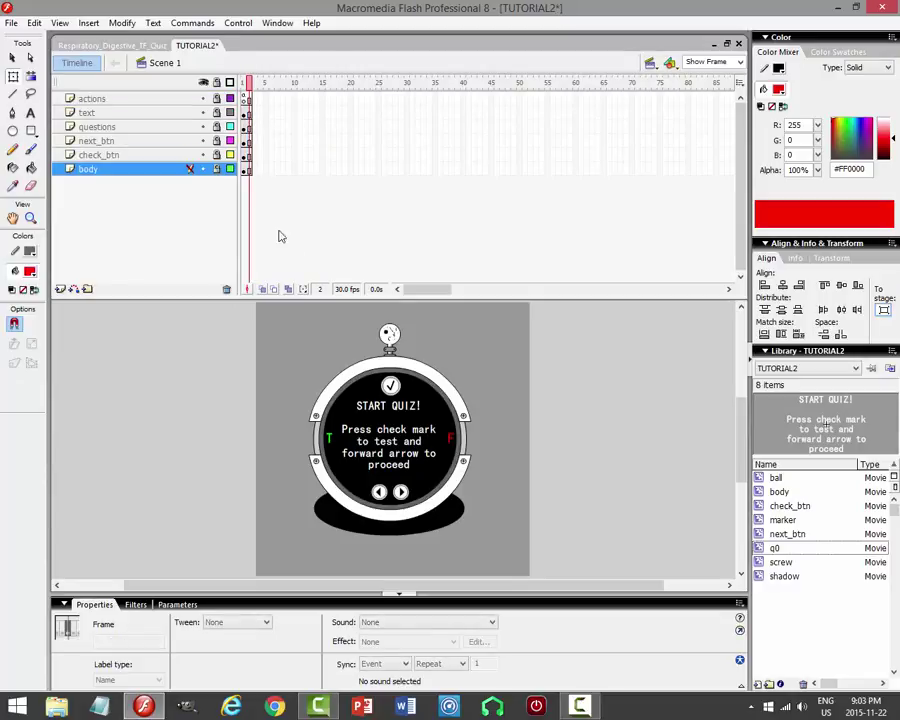
pyautogui.press('F6')
pyautogui.click(247, 98)
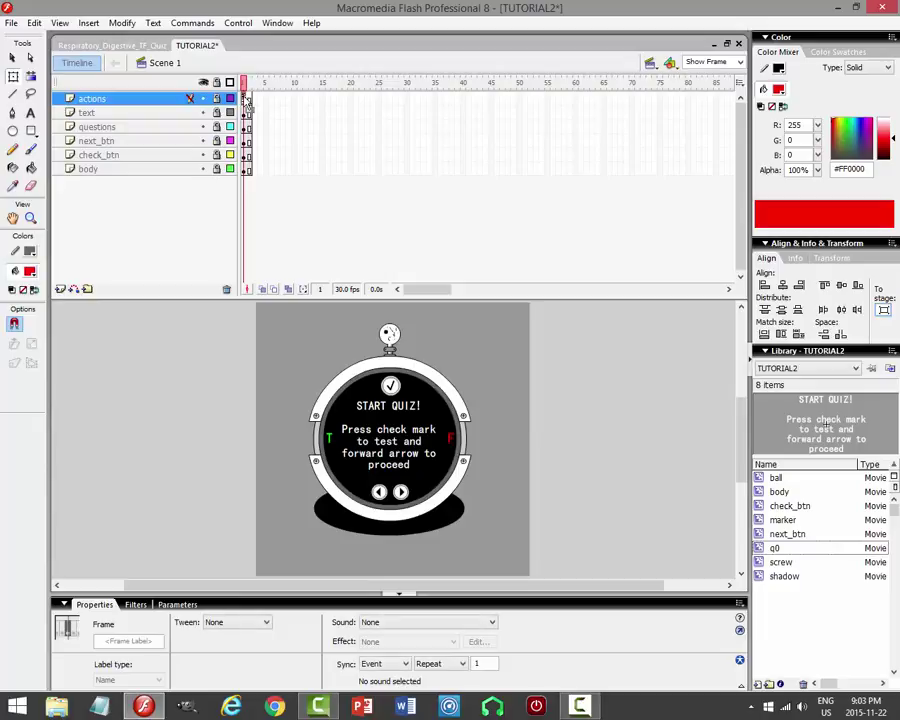
pyautogui.click(257, 200)
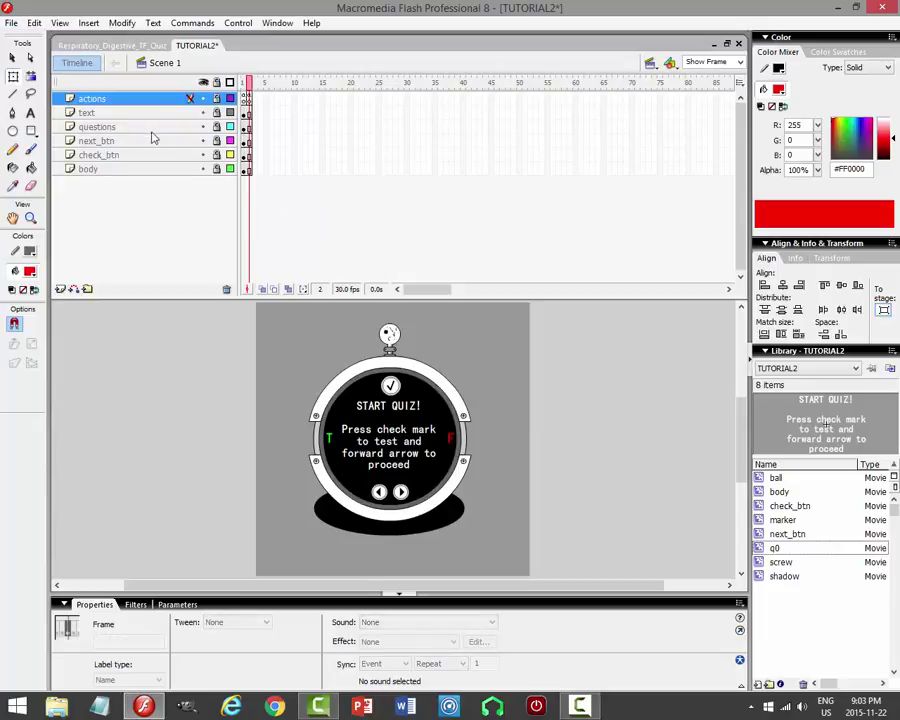
# Insert keyframes at frame 2 of the questions, next_btn and check_btn layers.
pyautogui.click(248, 116)
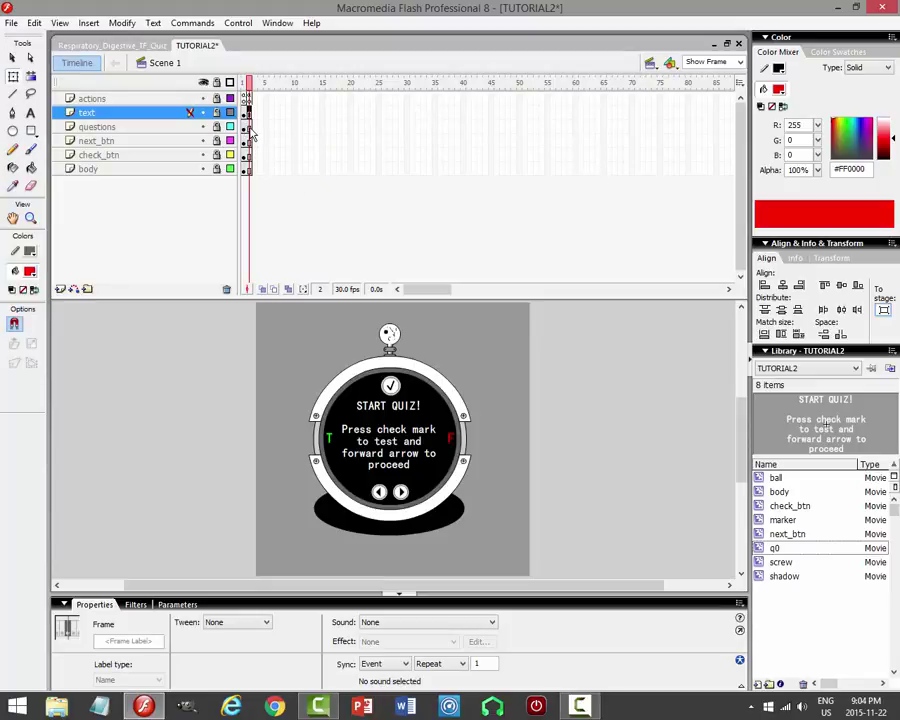
pyautogui.click(249, 127)
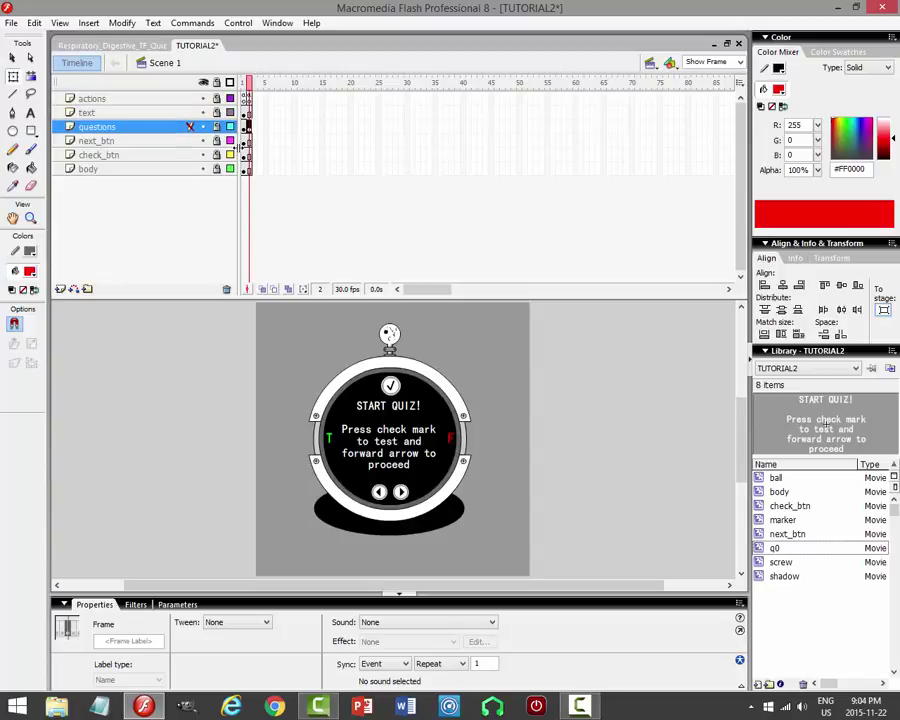
pyautogui.click(249, 141)
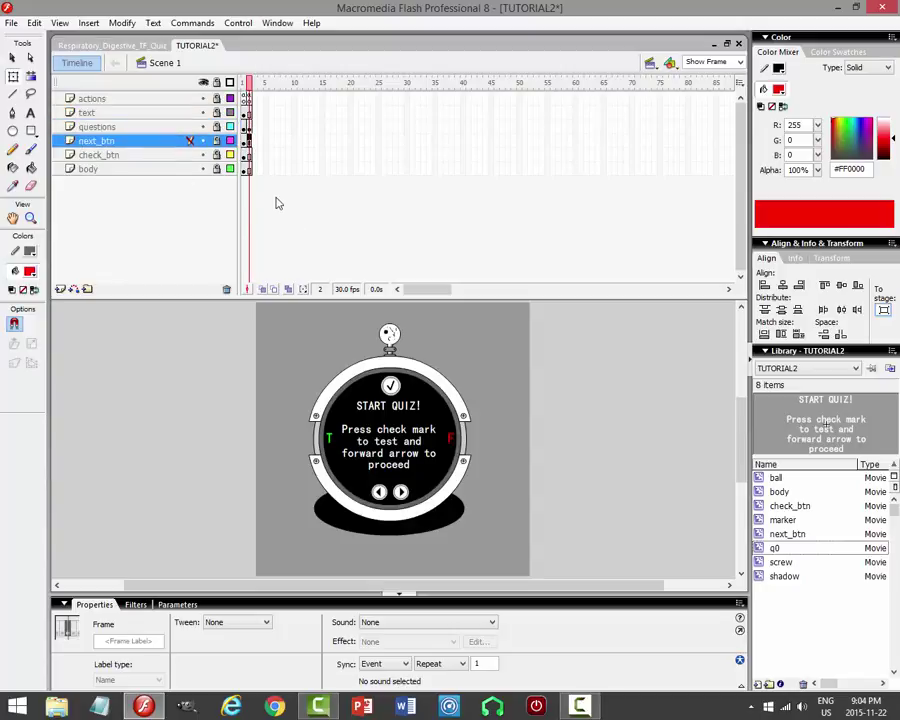
pyautogui.click(249, 155)
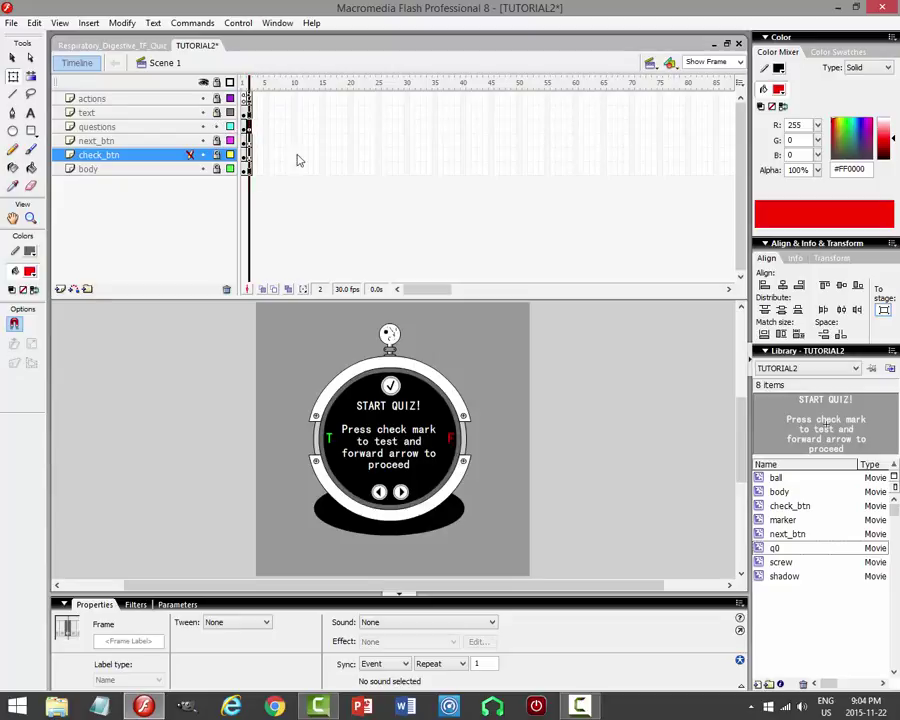
# Unlock the questions layer and start duplicating the q0 text symbol at frame 2.
pyautogui.click(249, 127)
pyautogui.press('v')
pyautogui.click(389, 440)
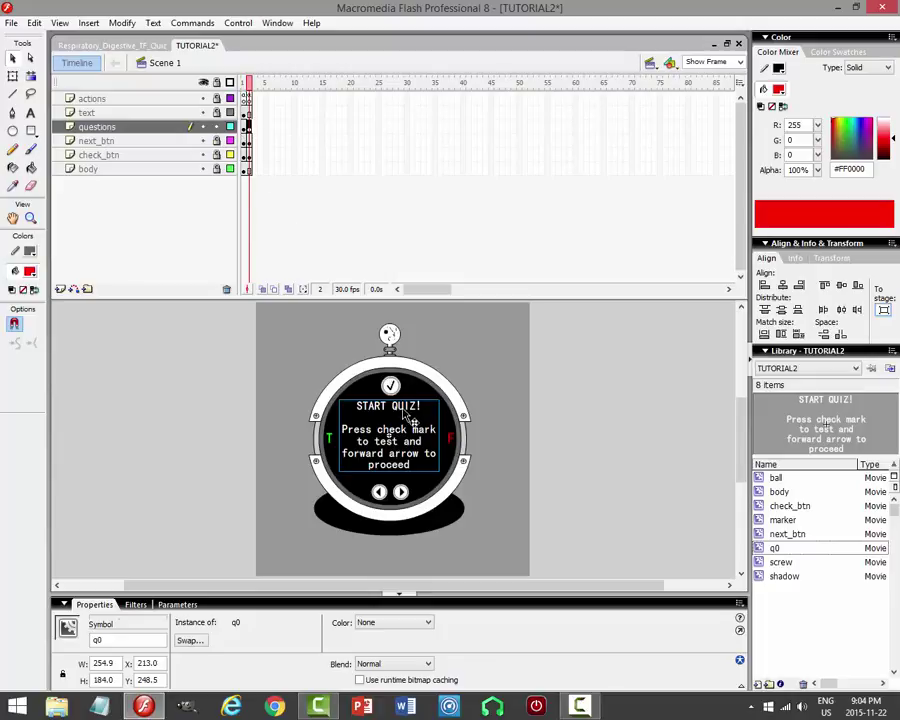
pyautogui.rightClick(404, 417)
pyautogui.click(449, 363)
pyautogui.press('End')
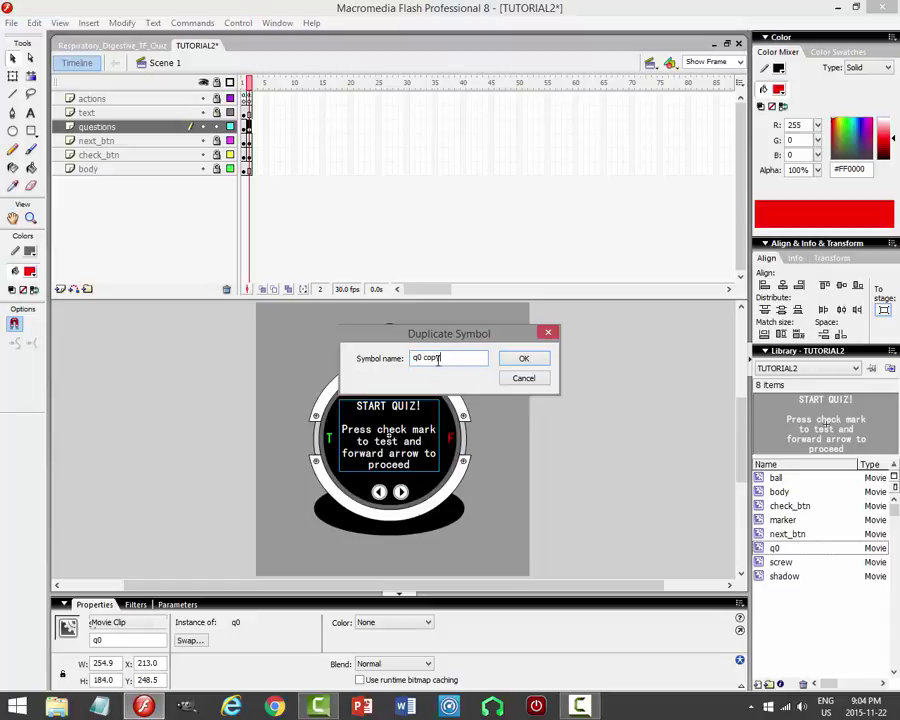
# Name the duplicated symbol q1 and set the instance name of the text clip in frame 2 to q1.
pyautogui.hotkey('shift', 'Home')
pyautogui.hotkey('shift', 'Right')
pyautogui.write('1')
pyautogui.click(521, 359)
pyautogui.click(121, 638)
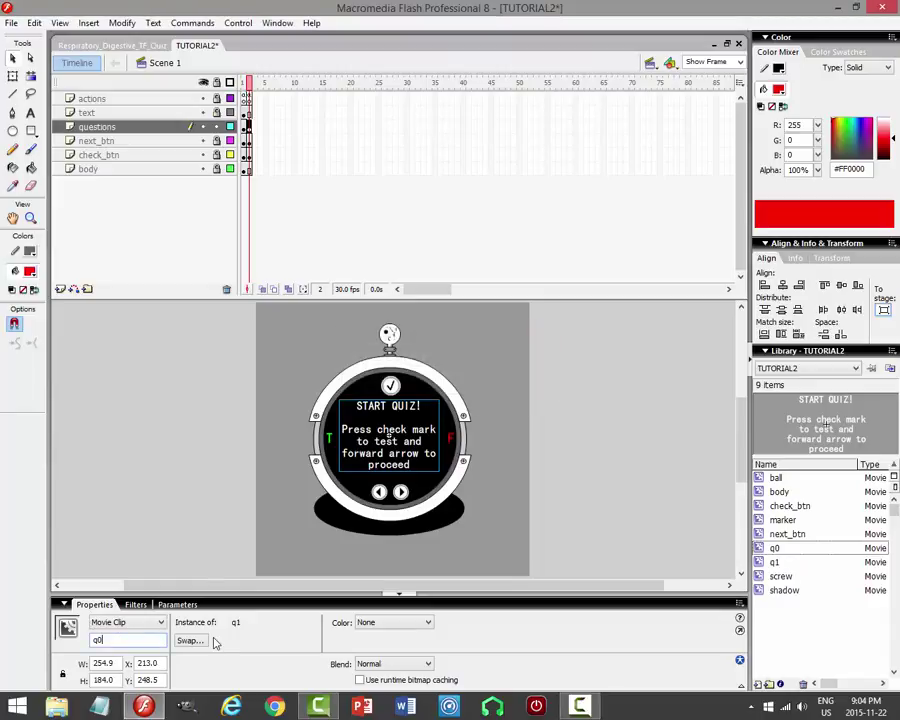
pyautogui.press('BackSpace')
pyautogui.write('1')
pyautogui.press('Return')
# Replace the text inside the q1 clip with "Chemical digestion begins in the stomach." and return to Scene 1.
pyautogui.doubleClick(388, 440)
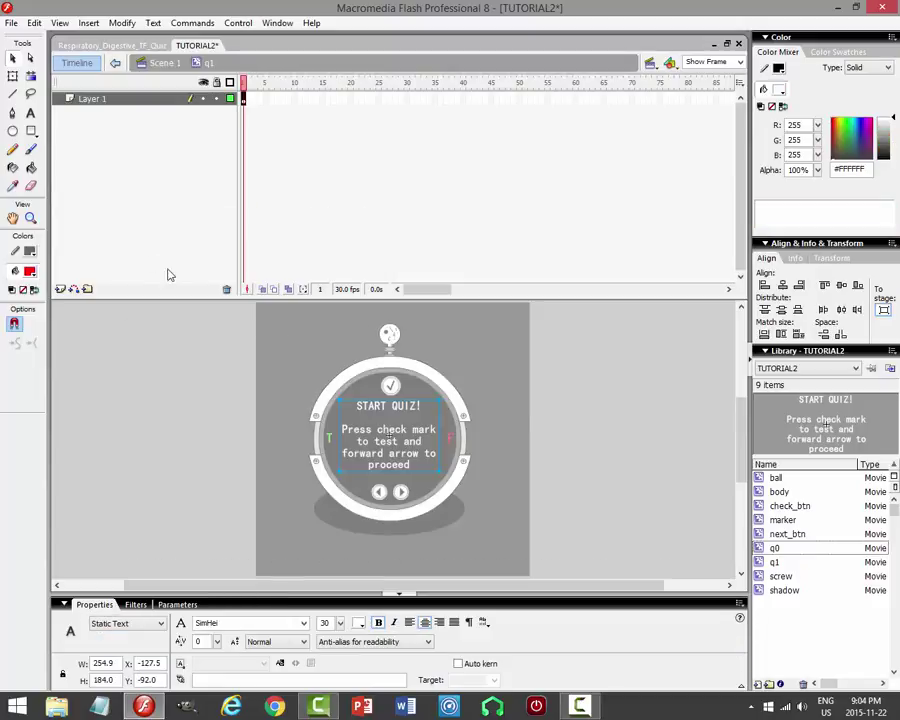
pyautogui.press('t')
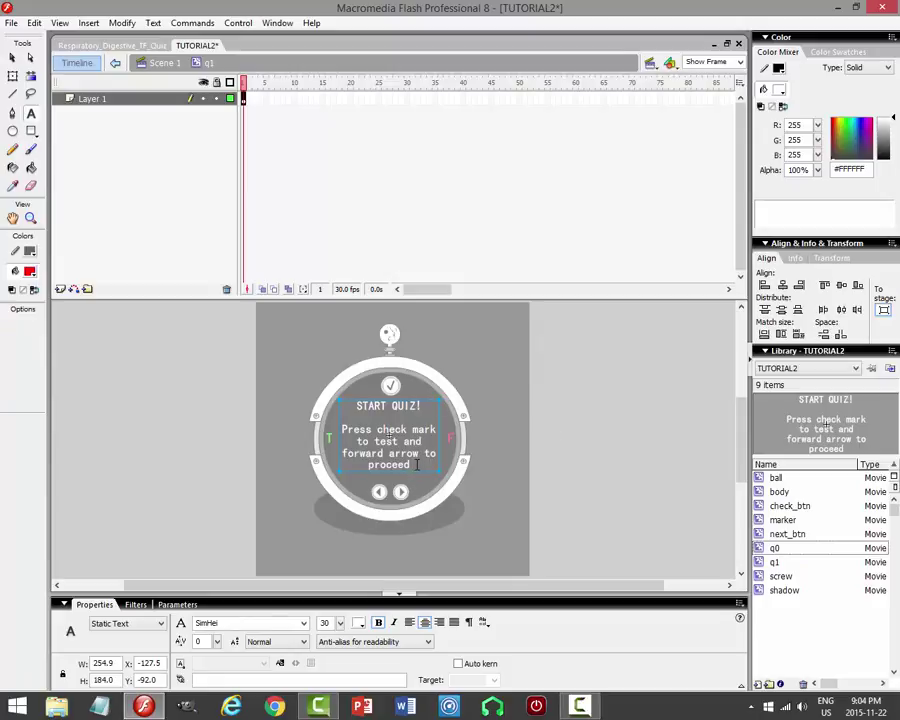
pyautogui.hotkey('ctrl', 'a')
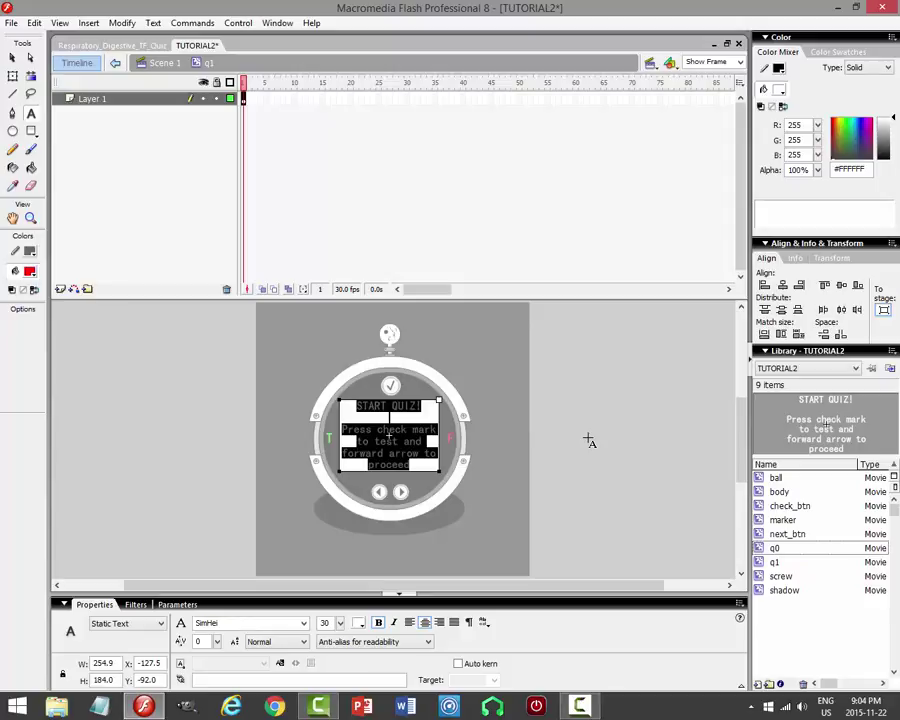
pyautogui.write('Ch')
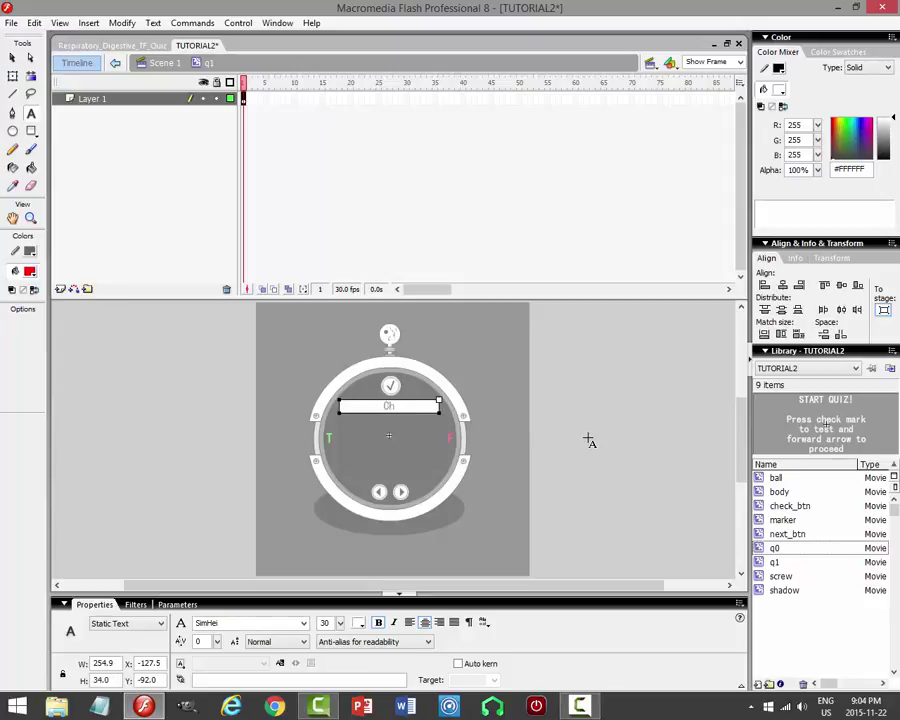
pyautogui.write('emical digestion')
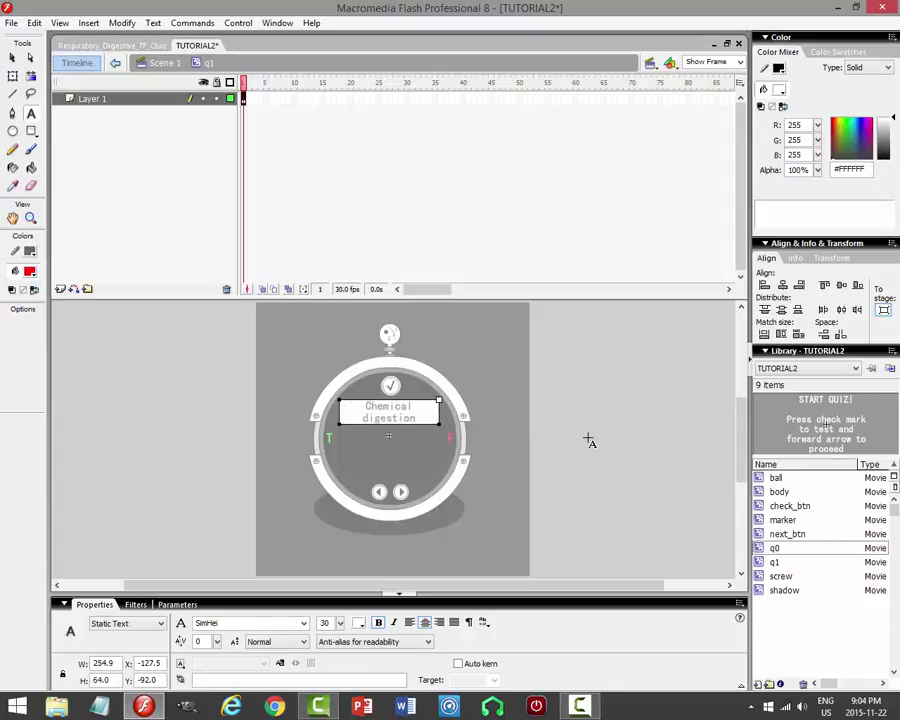
pyautogui.write(' begins in the stomach.')
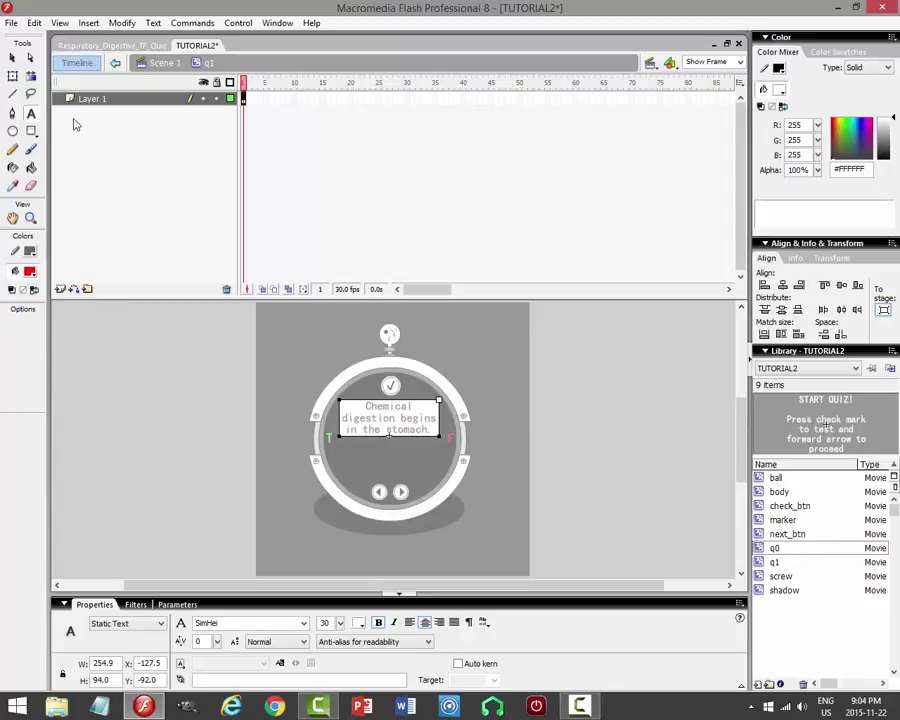
pyautogui.click(13, 58)
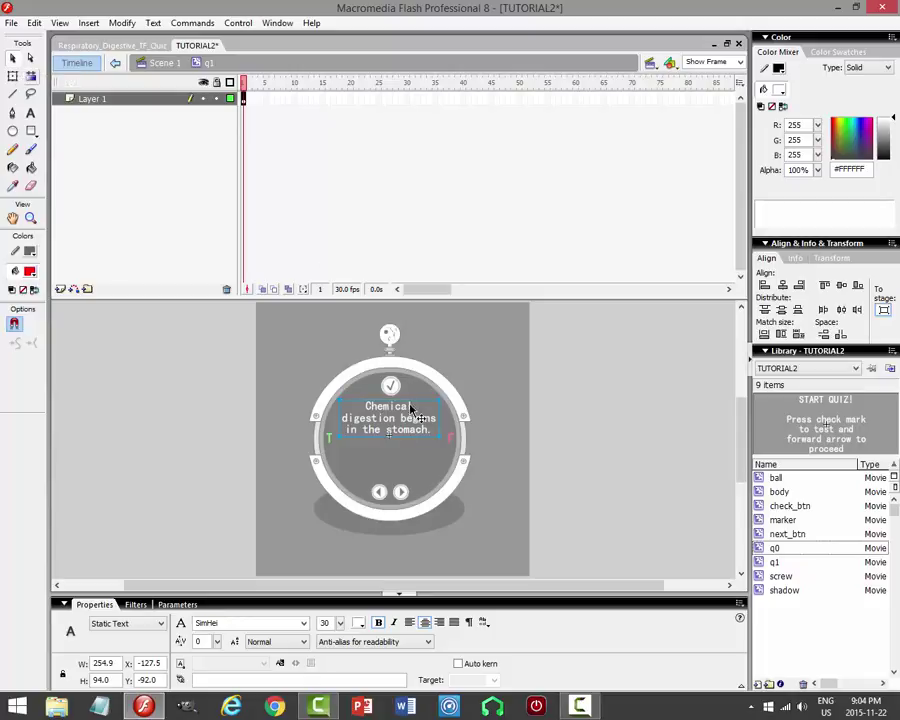
pyautogui.click(172, 63)
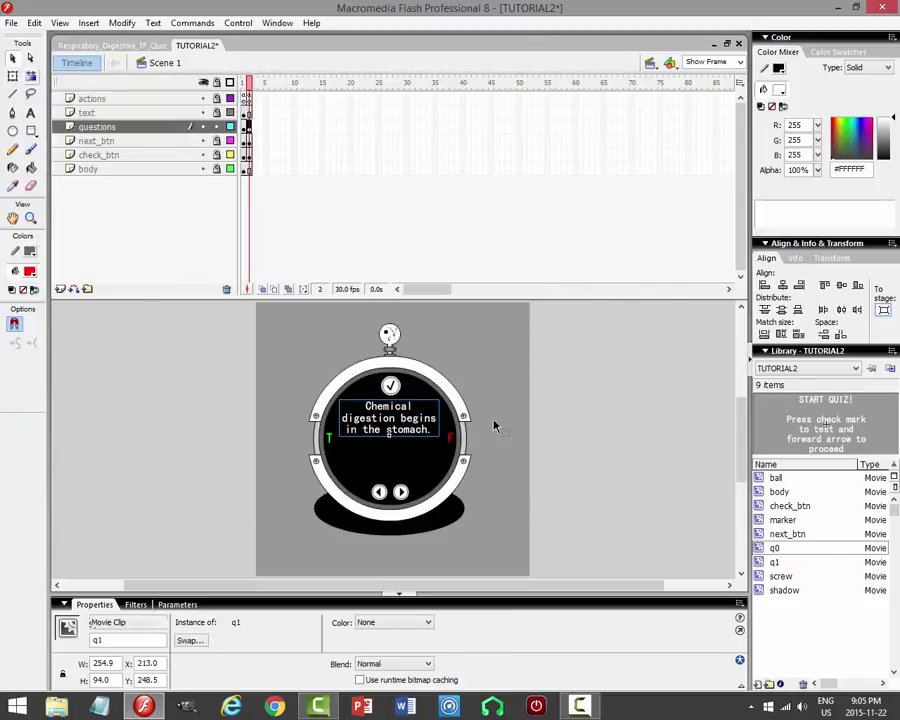
# Move the q1 question clip straight down on the watch face to Y 293.5.
pyautogui.press('Down')
pyautogui.press('Down')
pyautogui.press('Down')
pyautogui.press('Down')
pyautogui.press('Down')
pyautogui.press('Down')
pyautogui.press('Down')
pyautogui.press('Down')
pyautogui.press('Down')
pyautogui.press('Down')
pyautogui.press('Down')
pyautogui.press('Down')
pyautogui.press('Down')
pyautogui.press('Down')
pyautogui.press('Down')
pyautogui.press('Down')
pyautogui.press('Down')
pyautogui.press('Down')
pyautogui.press('Down')
pyautogui.press('Down')
pyautogui.press('Down')
pyautogui.press('Down')
pyautogui.press('Down')
pyautogui.press('Down')
pyautogui.press('Down')
pyautogui.press('Down')
pyautogui.press('Down')
pyautogui.press('Down')
pyautogui.press('Down')
pyautogui.press('Down')
pyautogui.press('Down')
pyautogui.press('Down')
pyautogui.press('Down')
pyautogui.press('Down')
pyautogui.press('Down')
pyautogui.press('Down')
pyautogui.press('Down')
pyautogui.press('Down')
pyautogui.press('Down')
pyautogui.press('Down')
pyautogui.press('Down')
pyautogui.press('Down')
pyautogui.press('Down')
pyautogui.press('Down')
pyautogui.press('Down')
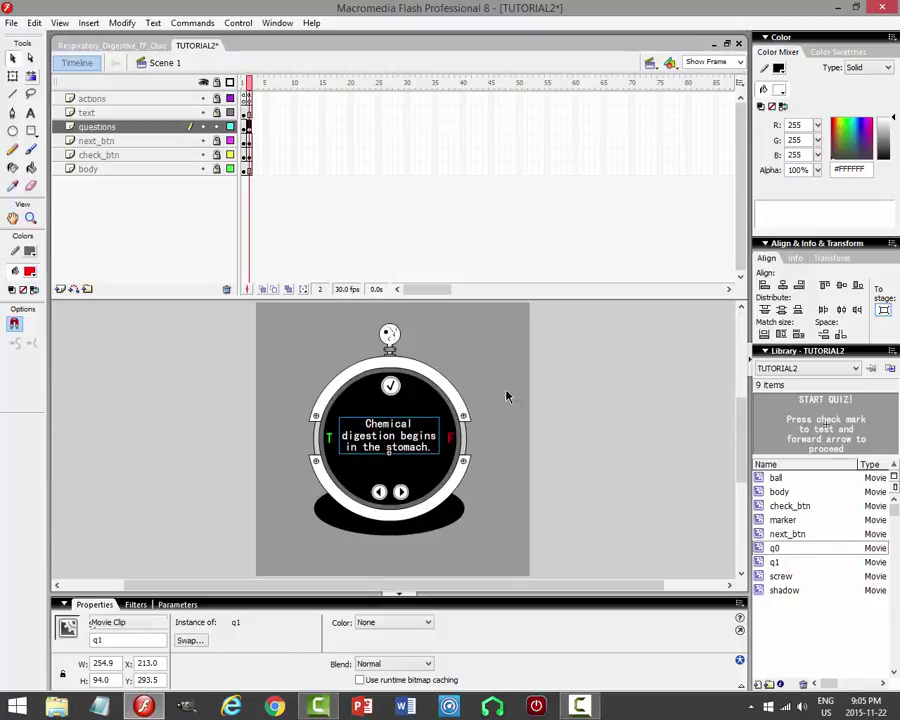
pyautogui.click(512, 409)
pyautogui.doubleClick(392, 436)
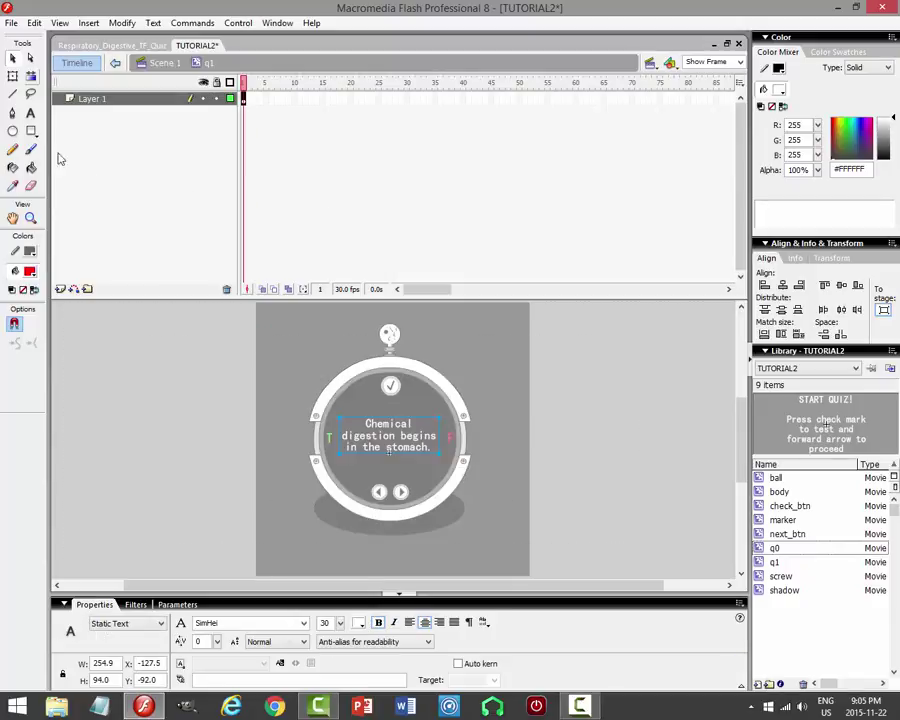
pyautogui.click(30, 113)
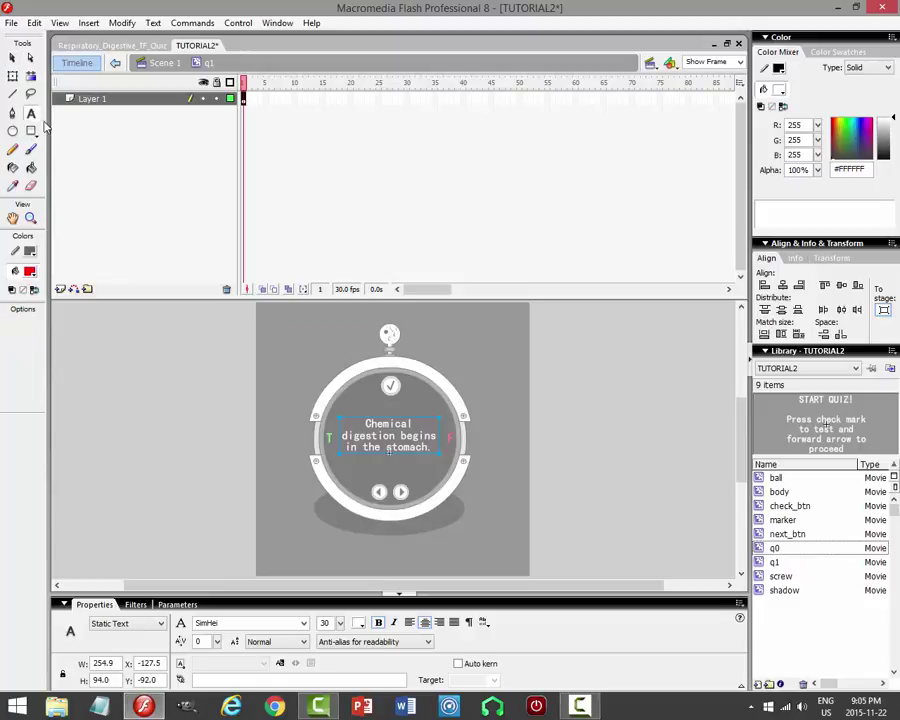
pyautogui.click(366, 420)
pyautogui.write('In ')
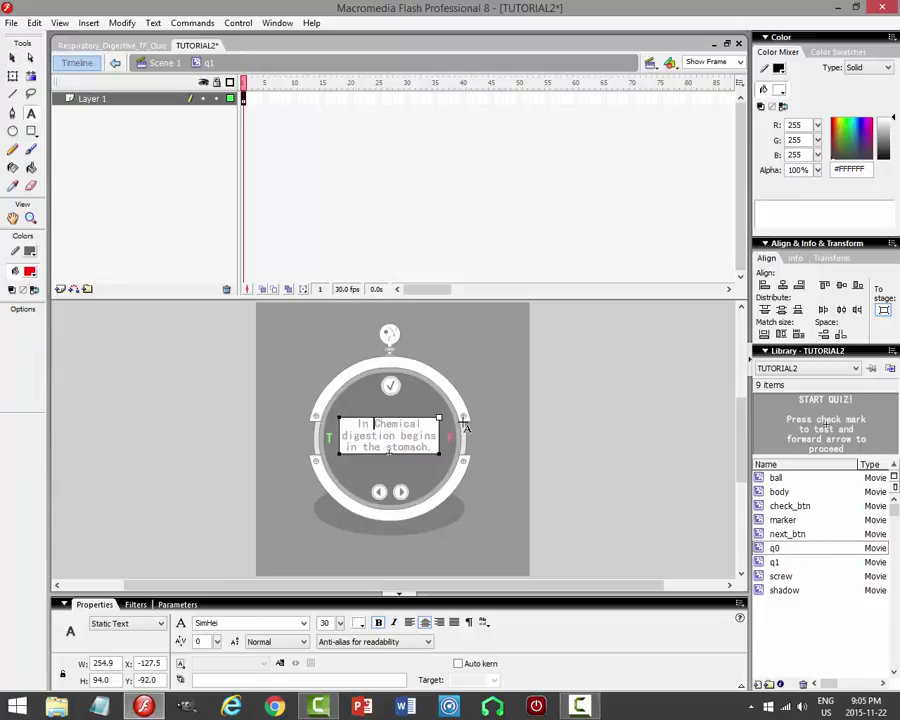
pyautogui.write('humans,')
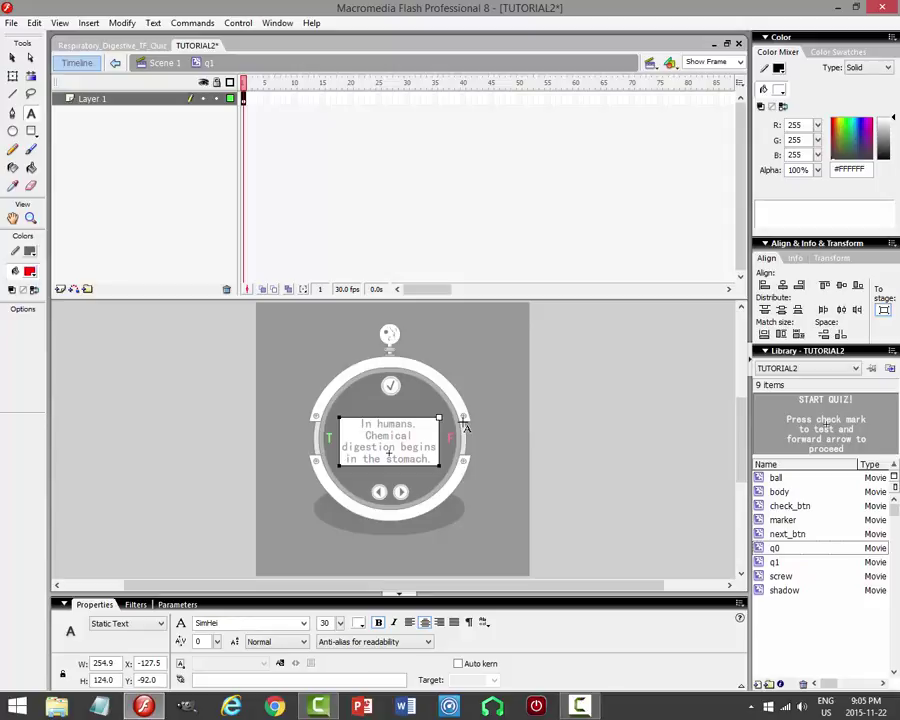
pyautogui.press('Delete')
pyautogui.write('c')
pyautogui.press('BackSpace')
pyautogui.press('BackSpace')
pyautogui.press('BackSpace')
pyautogui.press('BackSpace')
pyautogui.press('BackSpace')
pyautogui.press('BackSpace')
pyautogui.press('BackSpace')
pyautogui.press('BackSpace')
pyautogui.press('BackSpace')
pyautogui.press('BackSpace')
pyautogui.press('BackSpace')
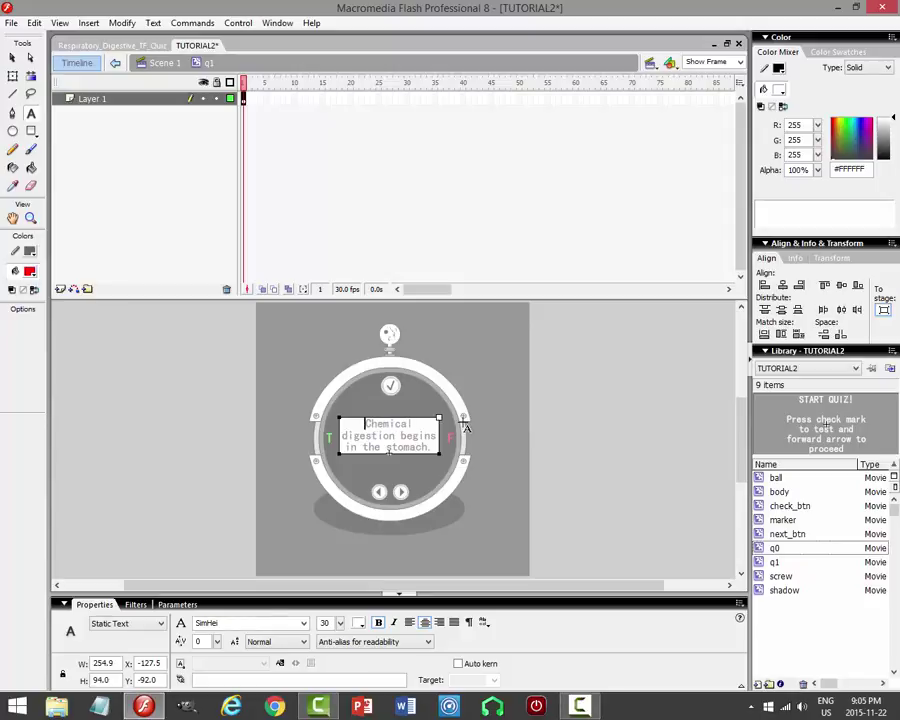
pyautogui.doubleClick(464, 425)
pyautogui.click(160, 63)
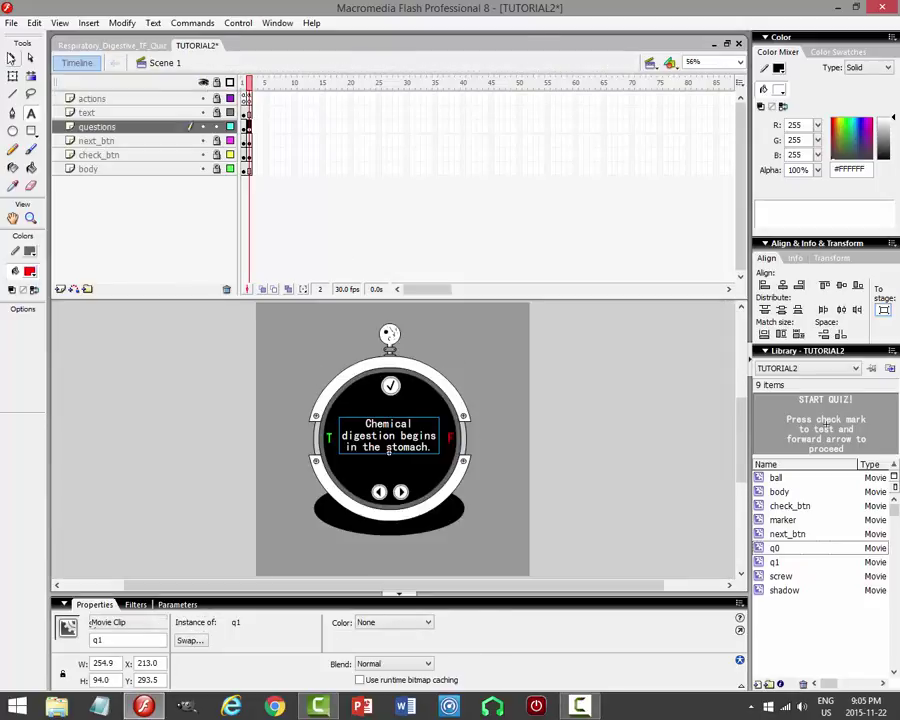
# Insert "using enzymes" before "begins" in the q1 question text and return to Scene 1.
pyautogui.press('v')
pyautogui.doubleClick(389, 437)
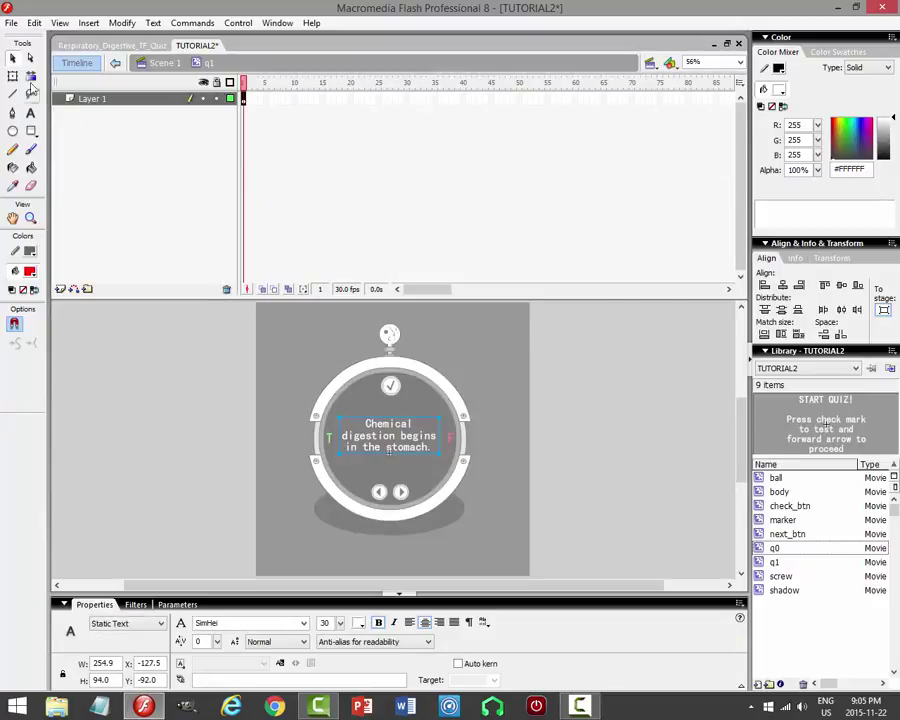
pyautogui.press('t')
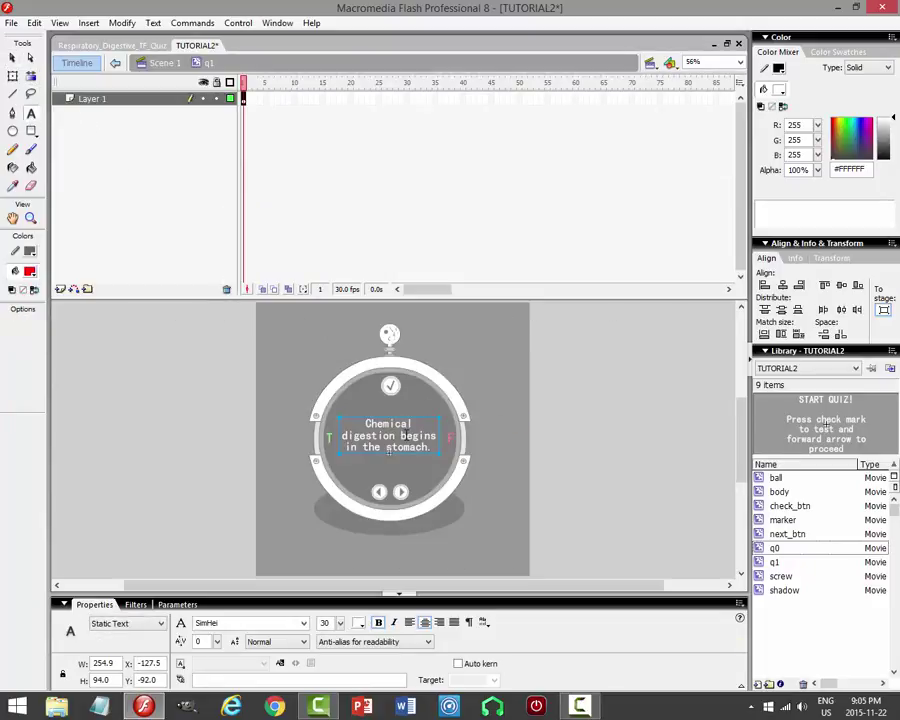
pyautogui.click(404, 436)
pyautogui.write('using ')
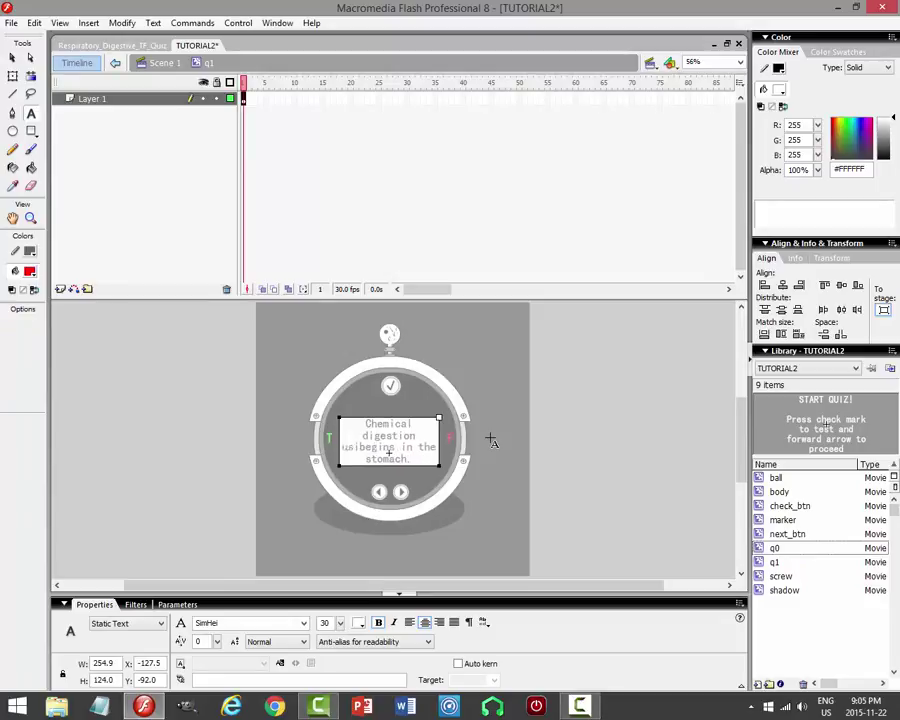
pyautogui.write('enzymes')
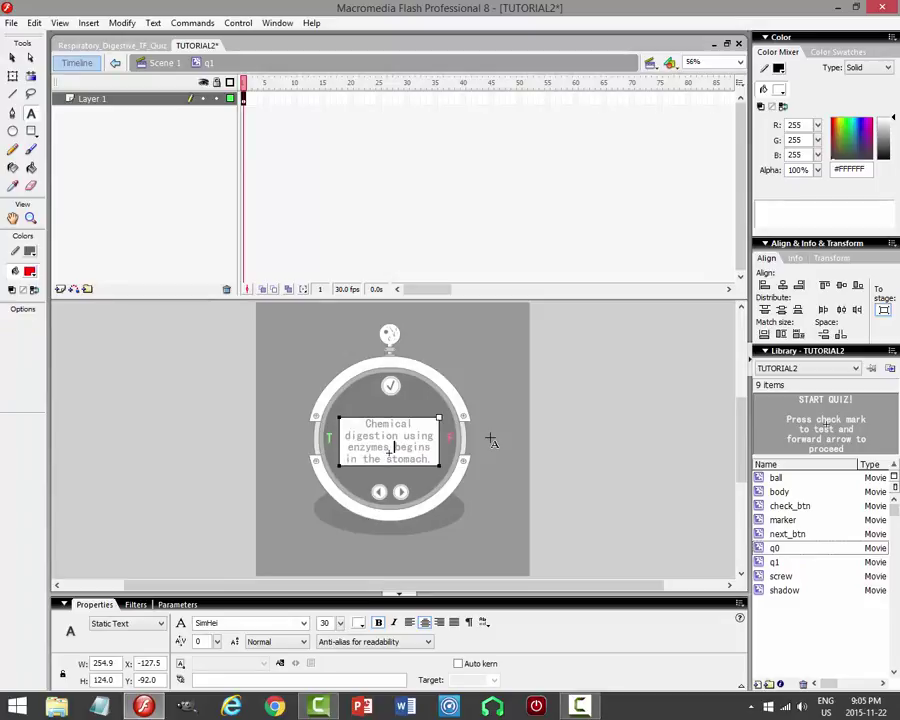
pyautogui.click(12, 57)
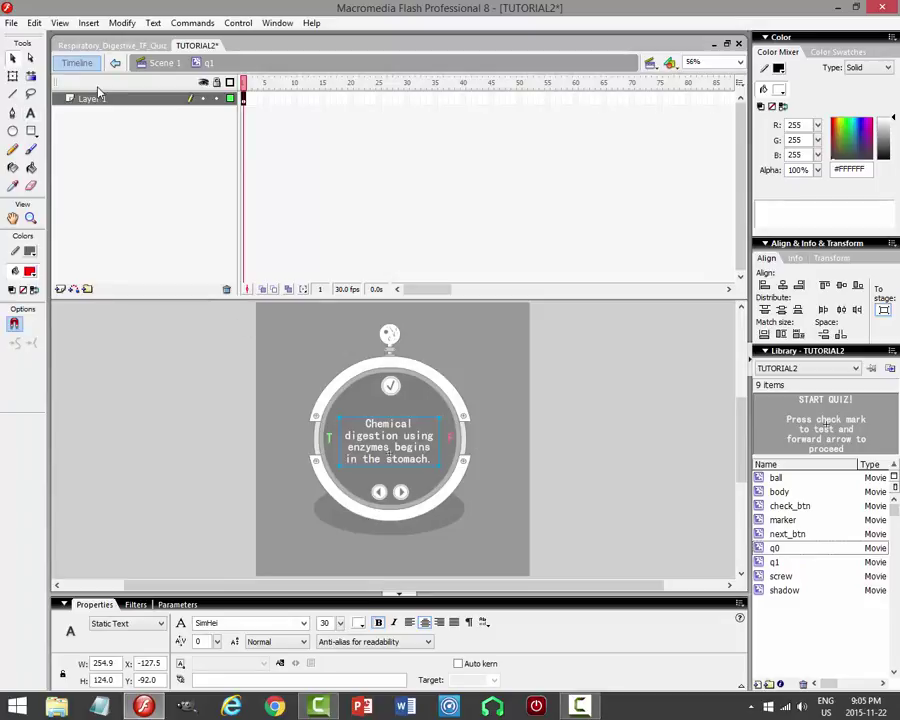
pyautogui.click(162, 63)
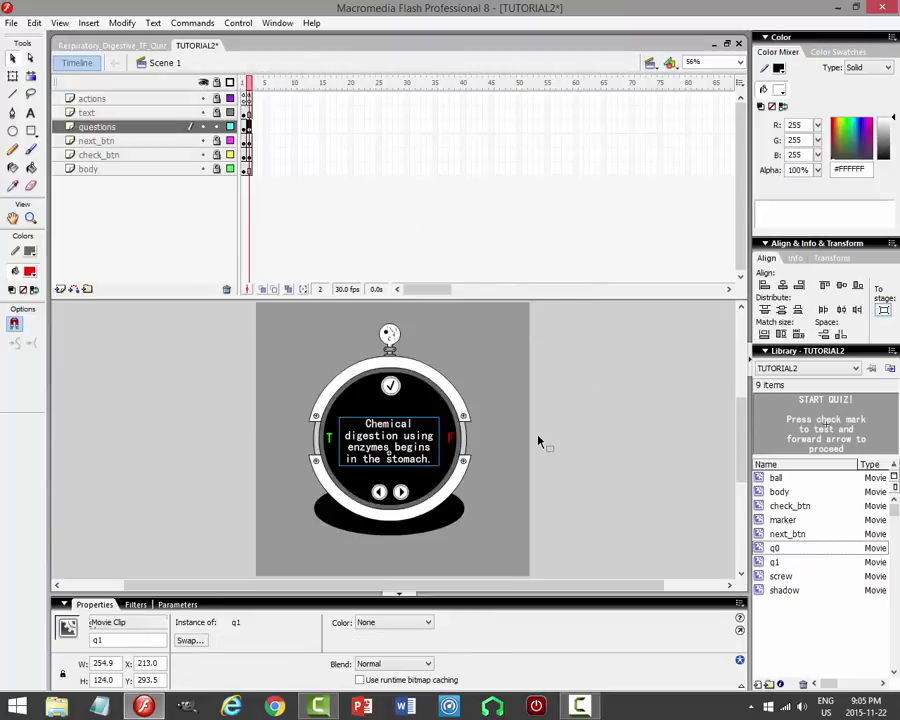
# Move the q1 question clip up to Y 275.5 and save the document.
pyautogui.hotkey('shift', 'Up')
pyautogui.hotkey('shift', 'Up')
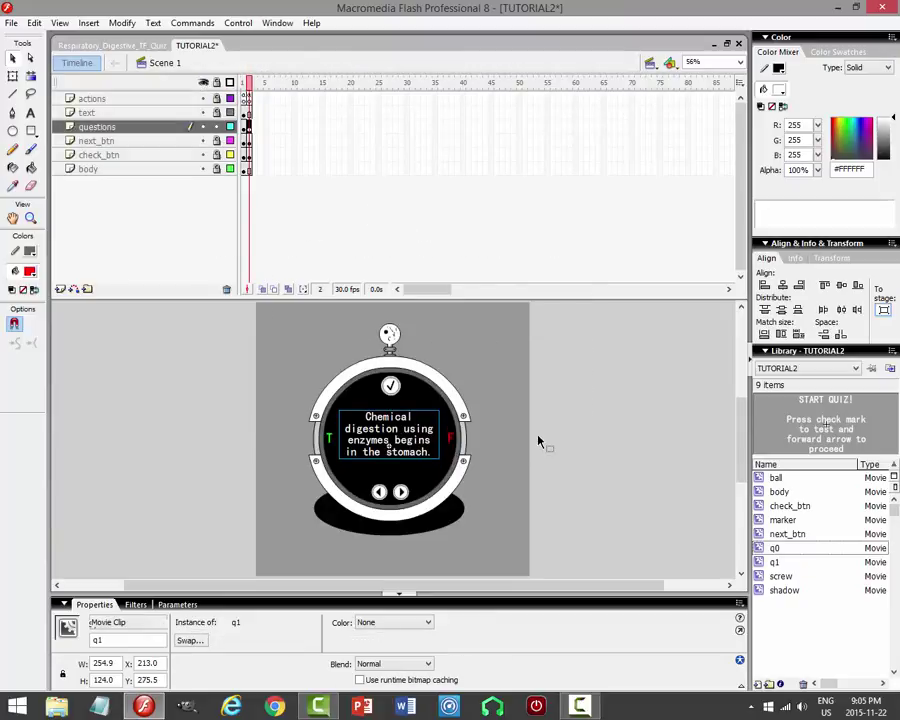
pyautogui.click(534, 419)
pyautogui.hotkey('ctrl', 's')
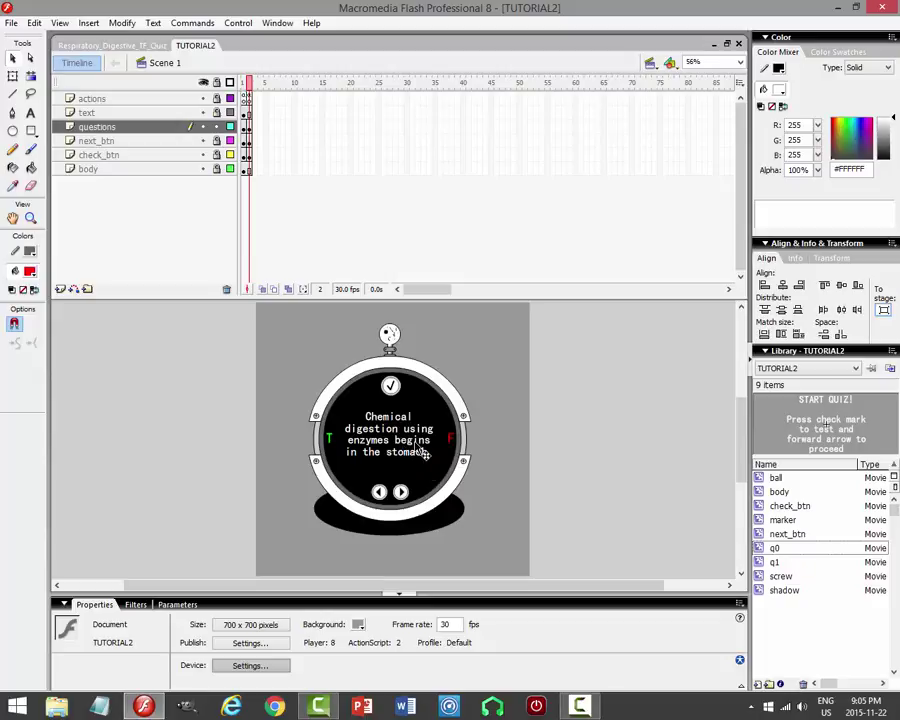
# Lock the questions layer, unlock the next_btn layer and go to its frame 1.
pyautogui.click(216, 127)
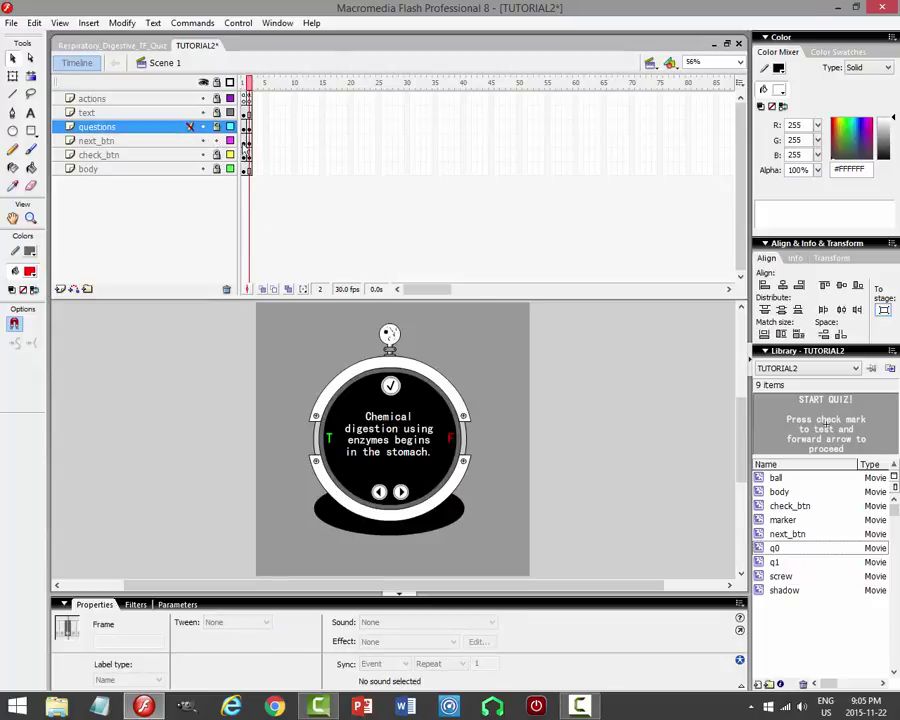
pyautogui.click(245, 142)
pyautogui.click(488, 504)
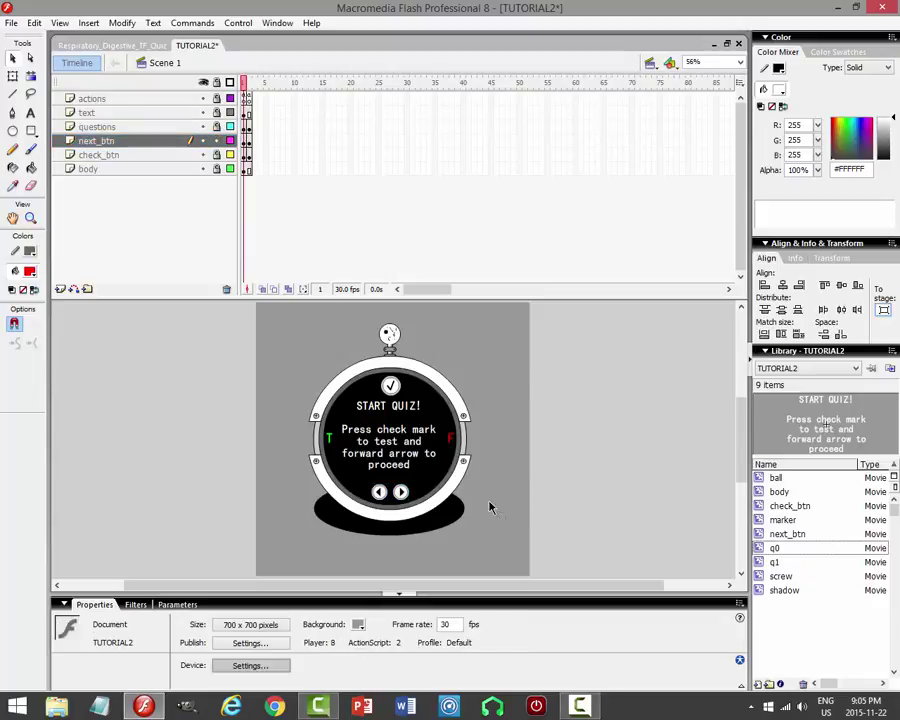
# Add _root.gotoAndStop(2); as the first line of the release handler in the forward arrow's script on frame 1.
pyautogui.click(402, 492)
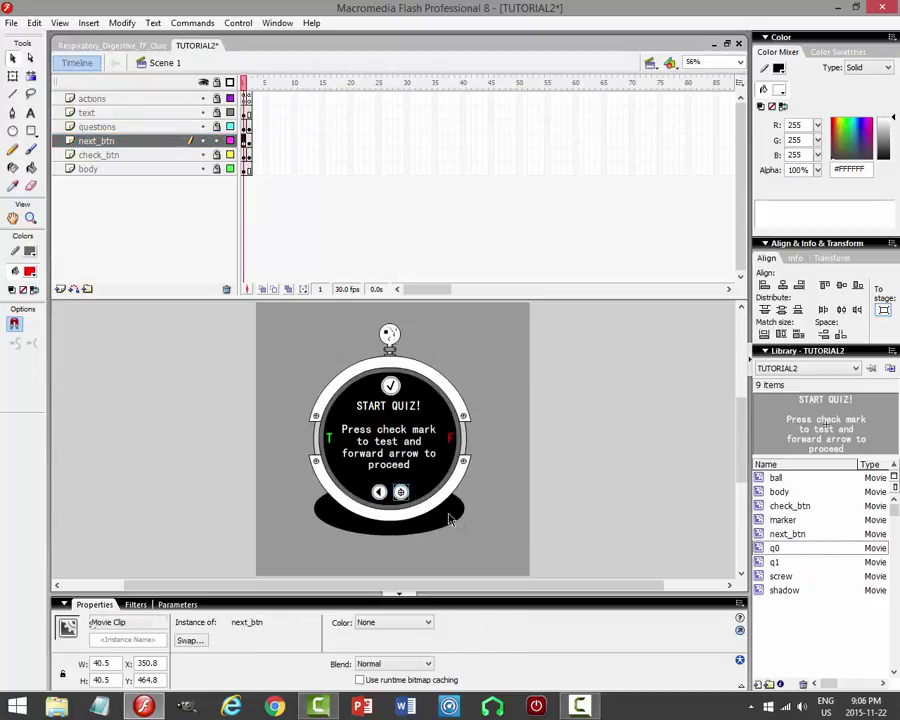
pyautogui.press('F9')
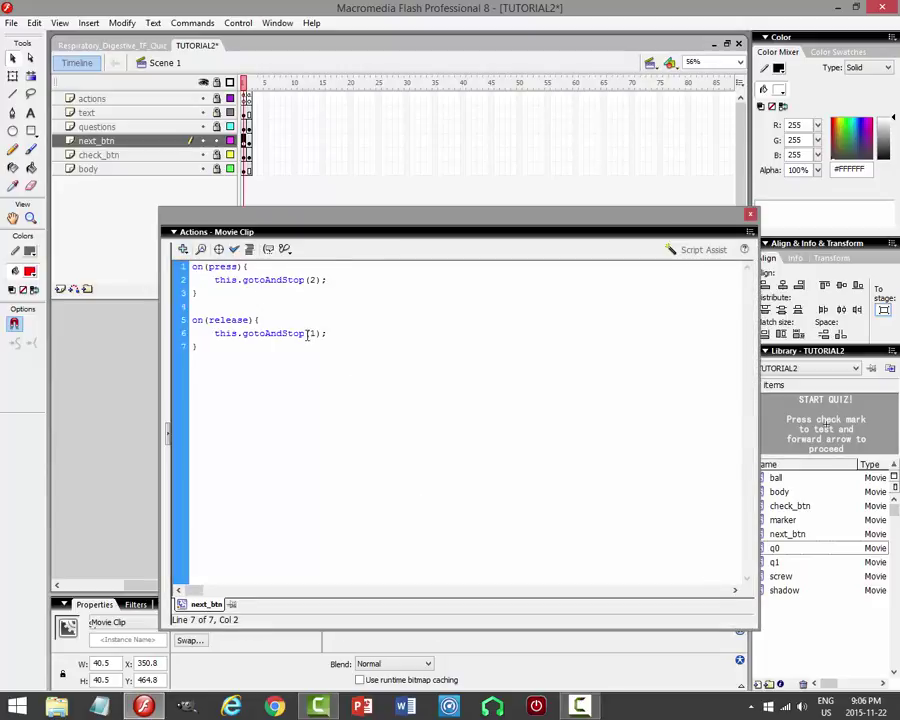
pyautogui.click(277, 320)
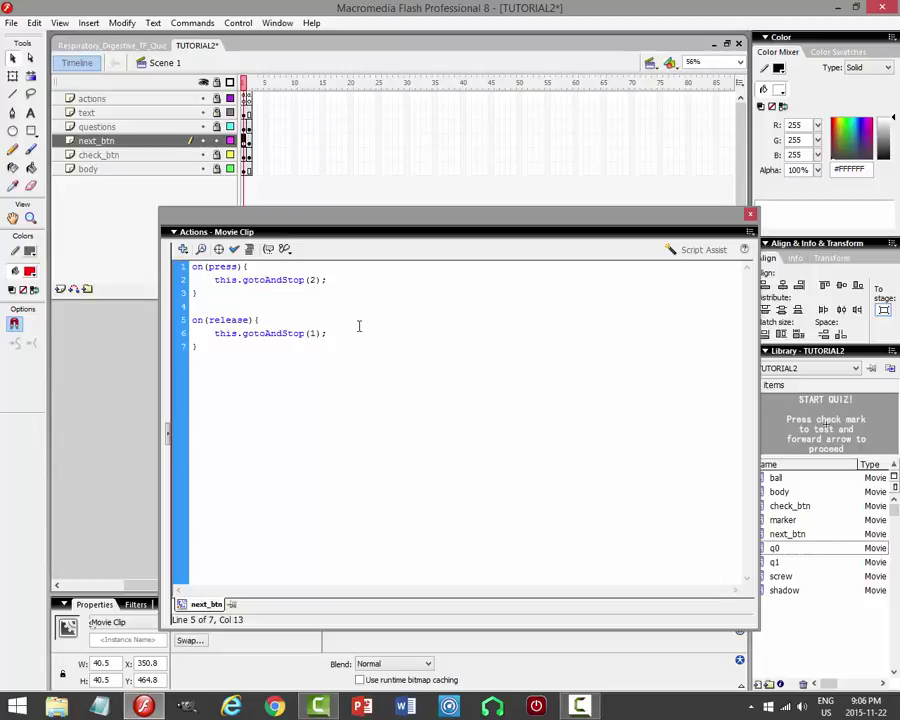
pyautogui.press('Return')
pyautogui.write('_root')
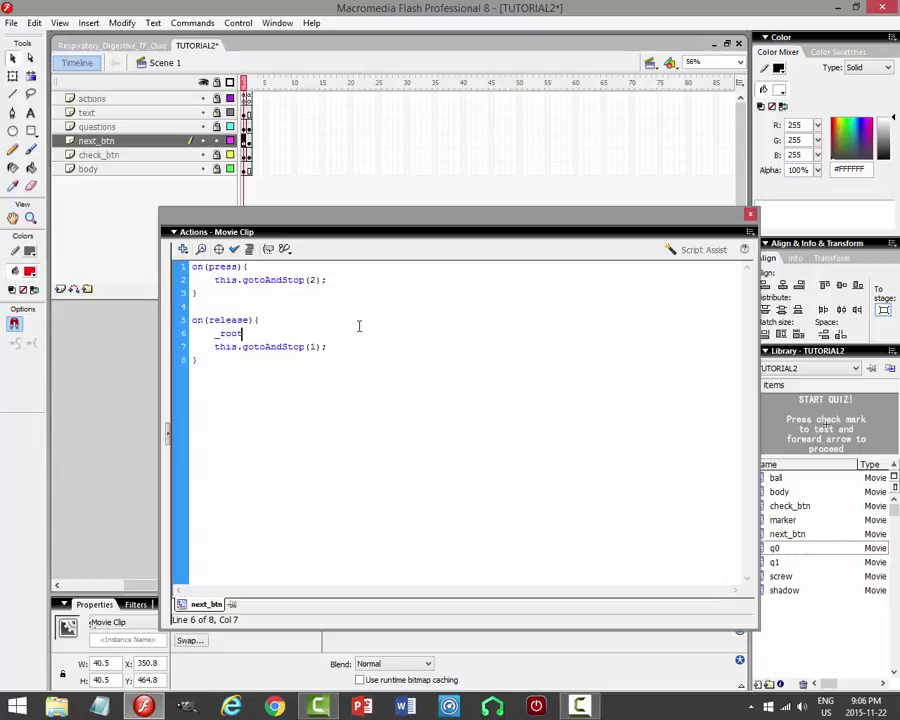
pyautogui.write('.gotoAnd')
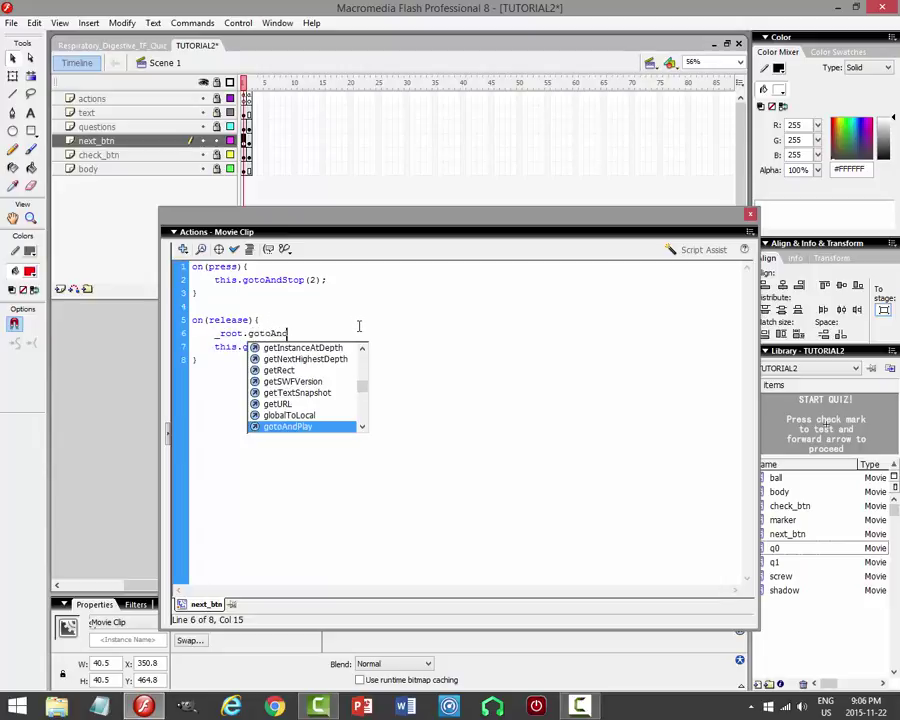
pyautogui.write('Stop(')
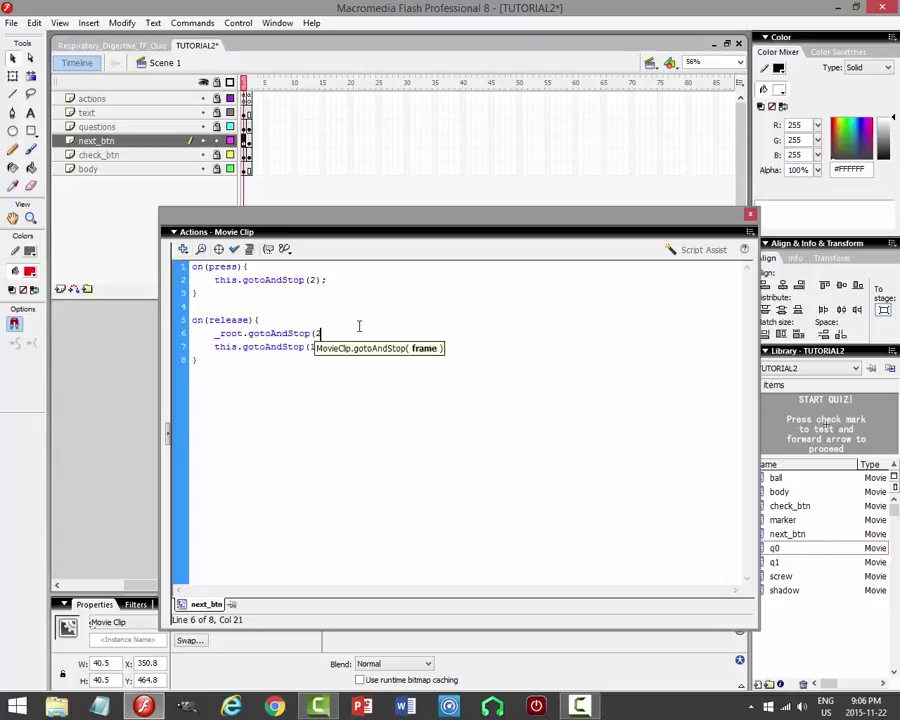
pyautogui.write('2);')
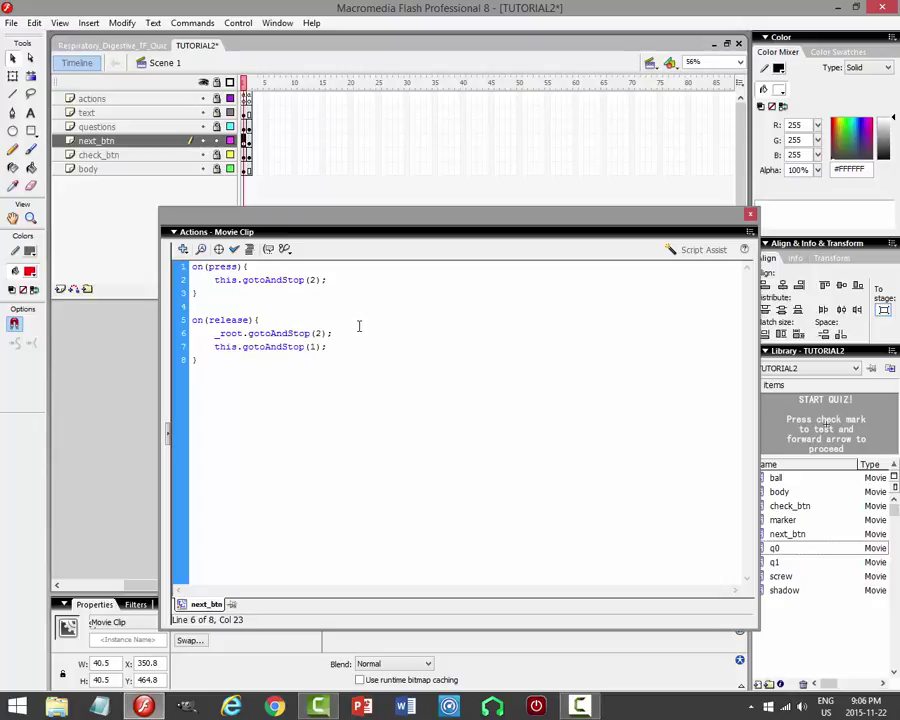
pyautogui.press('F9')
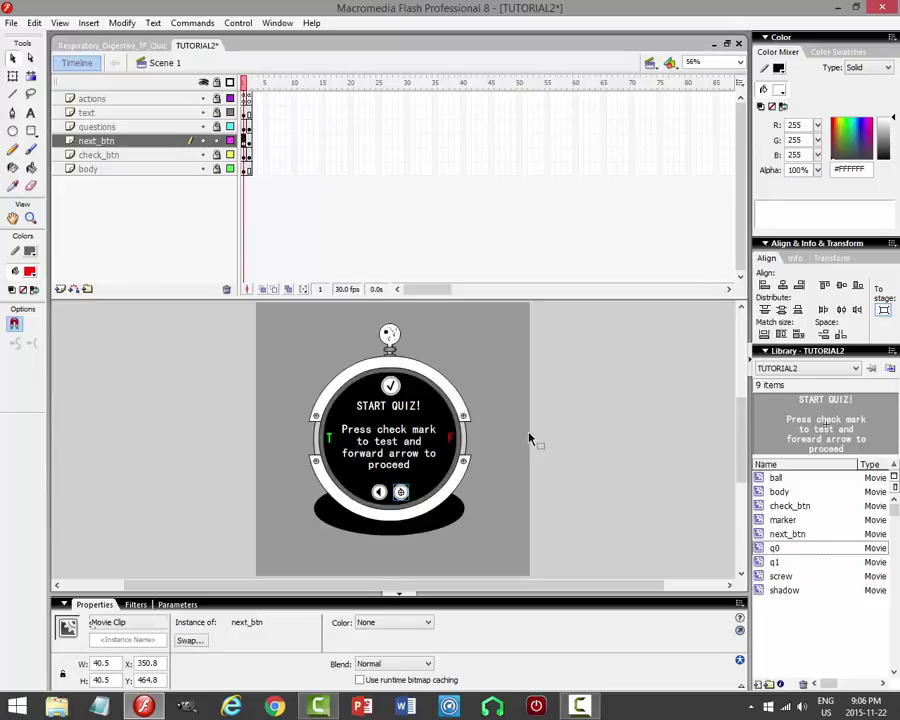
# Test the movie, use the forward arrow to reach the first question, and close the preview.
pyautogui.hotkey('ctrl', 'Return')
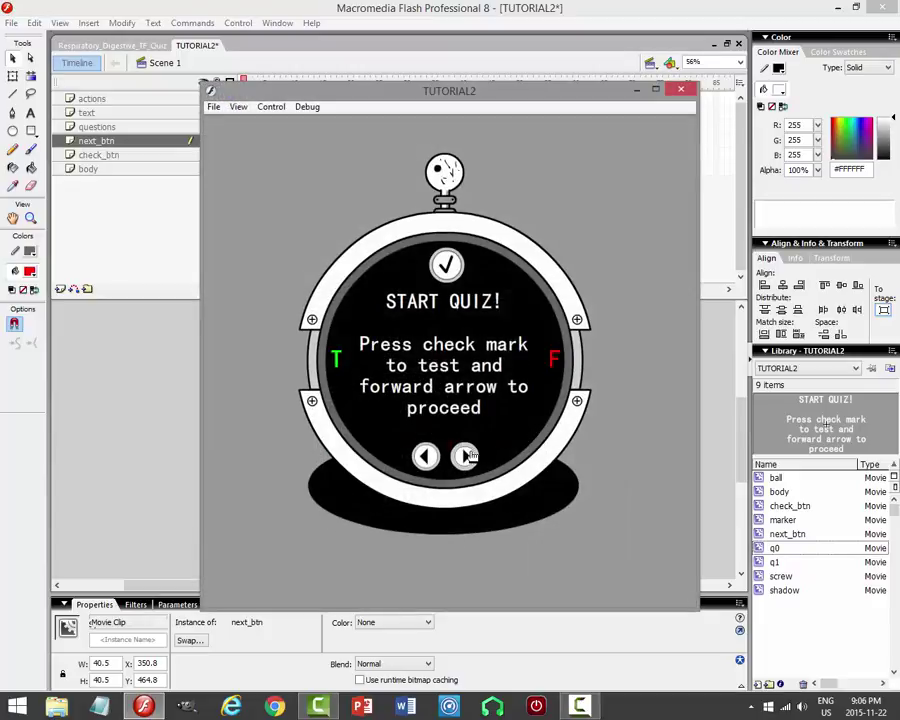
pyautogui.click(468, 457)
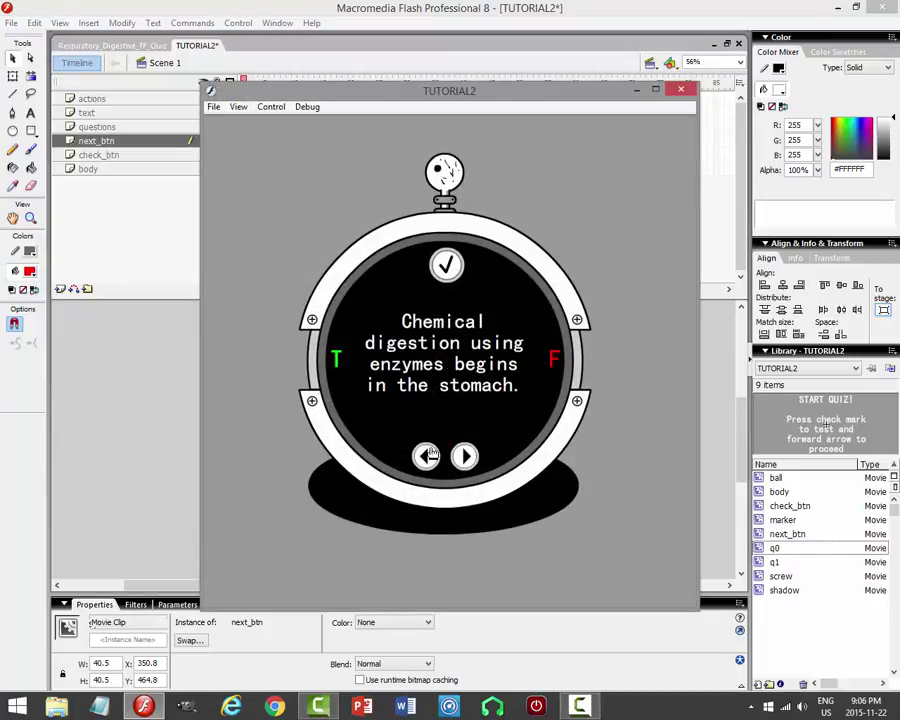
pyautogui.click(681, 89)
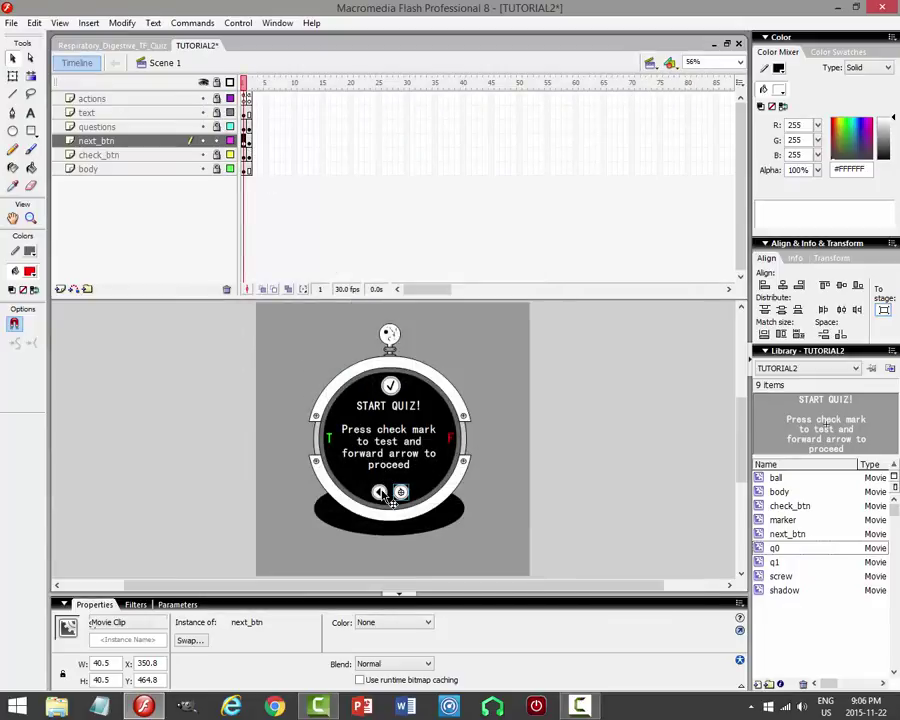
# Add _root.gotoAndStop(1); as the first line of the release handler in the back arrow's script on frame 1.
pyautogui.moveTo(416, 497); pyautogui.dragTo(395, 499)
pyautogui.press('F9')
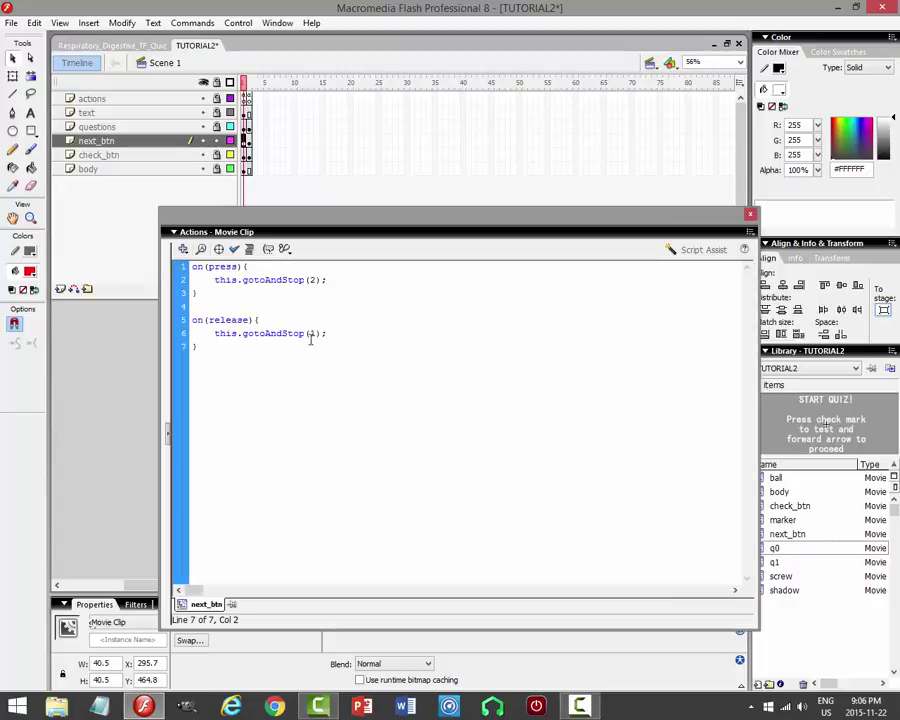
pyautogui.click(314, 321)
pyautogui.press('Return')
pyautogui.write('_roo')
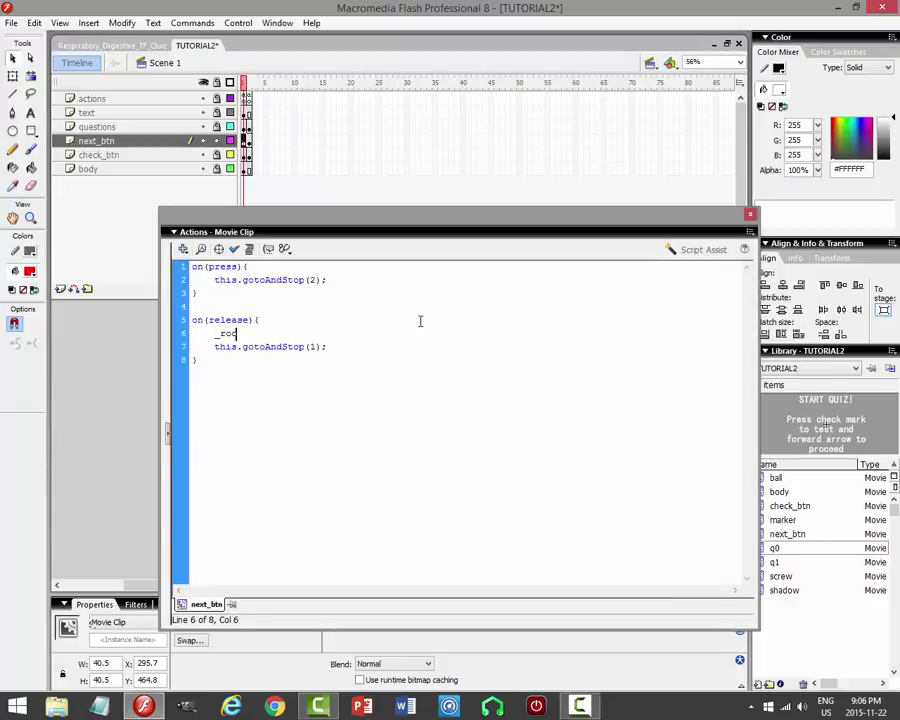
pyautogui.write('t.gotoAndS')
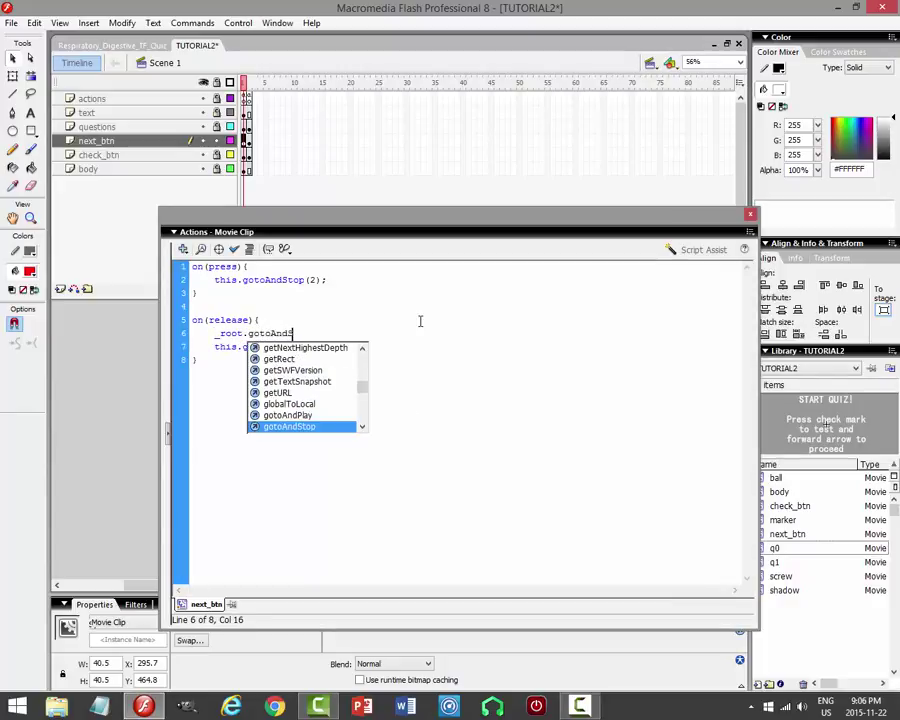
pyautogui.write('top(')
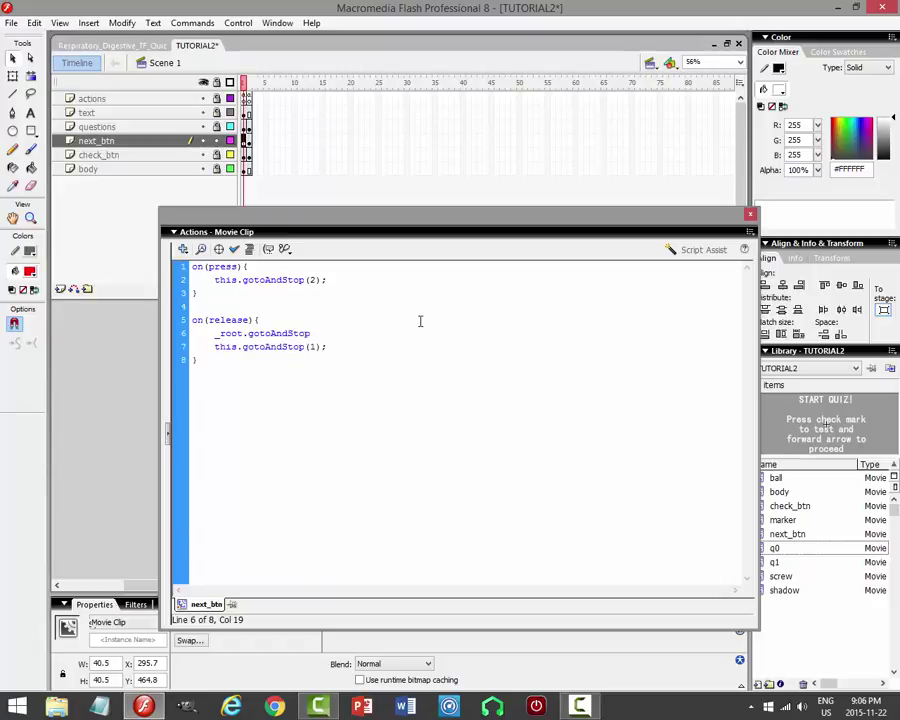
pyautogui.write('(1);')
pyautogui.press('F9')
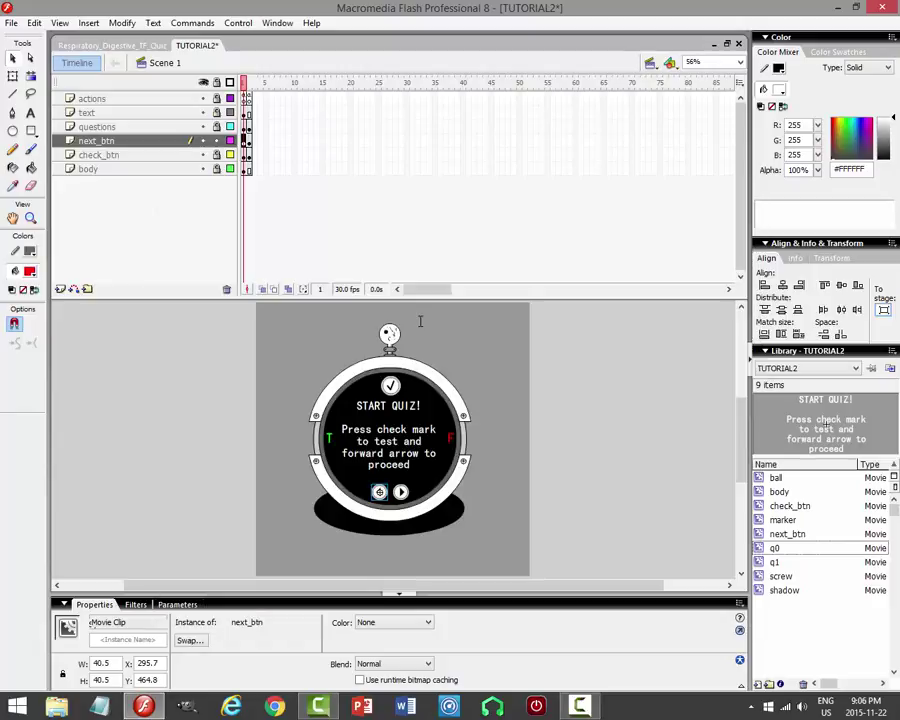
# On frame 2 of the next_btn layer, add _root.gotoAndStop(1); as the first line of the back arrow's release handler.
pyautogui.click(249, 140)
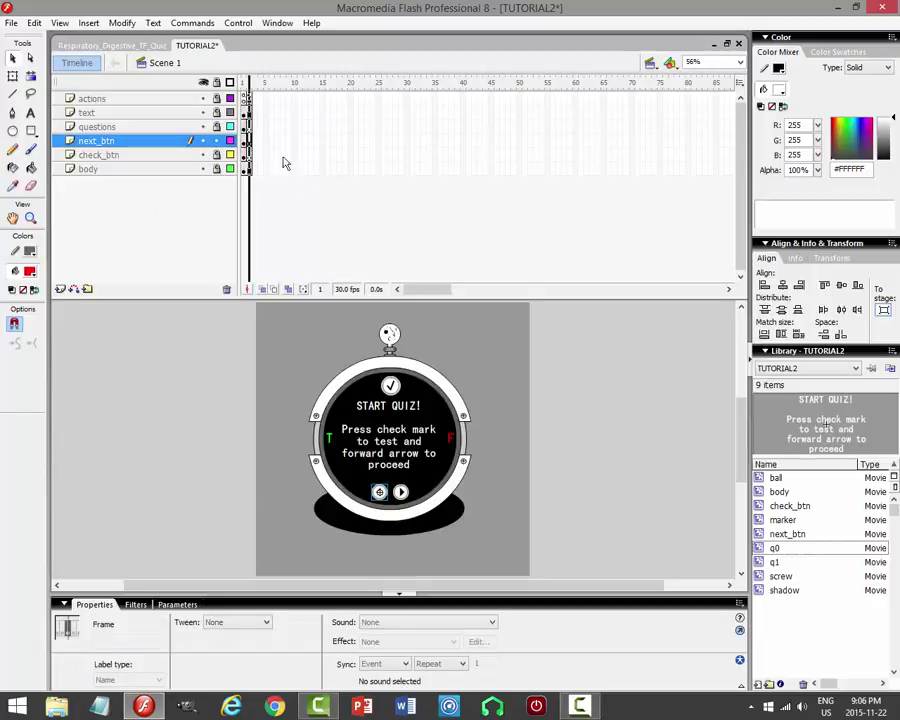
pyautogui.click(530, 430)
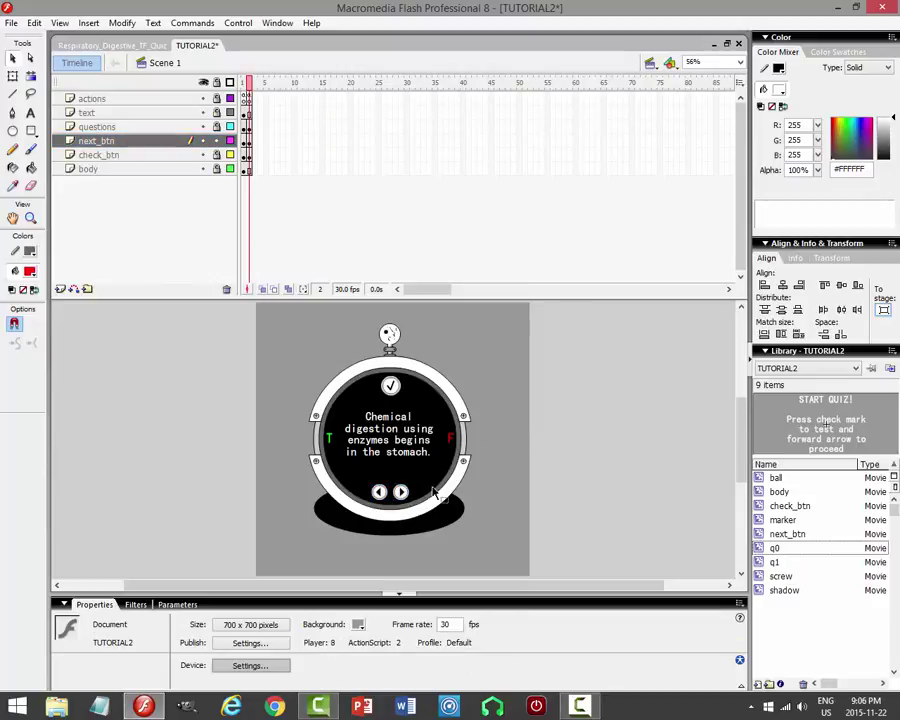
pyautogui.click(400, 492)
pyautogui.press('F9')
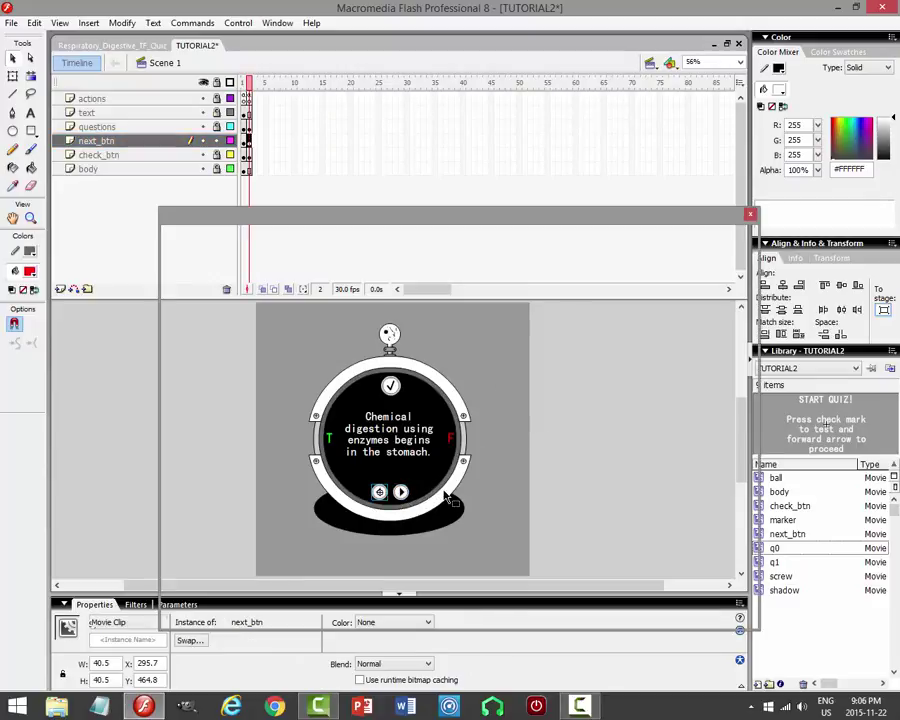
pyautogui.click(273, 317)
pyautogui.press('Return')
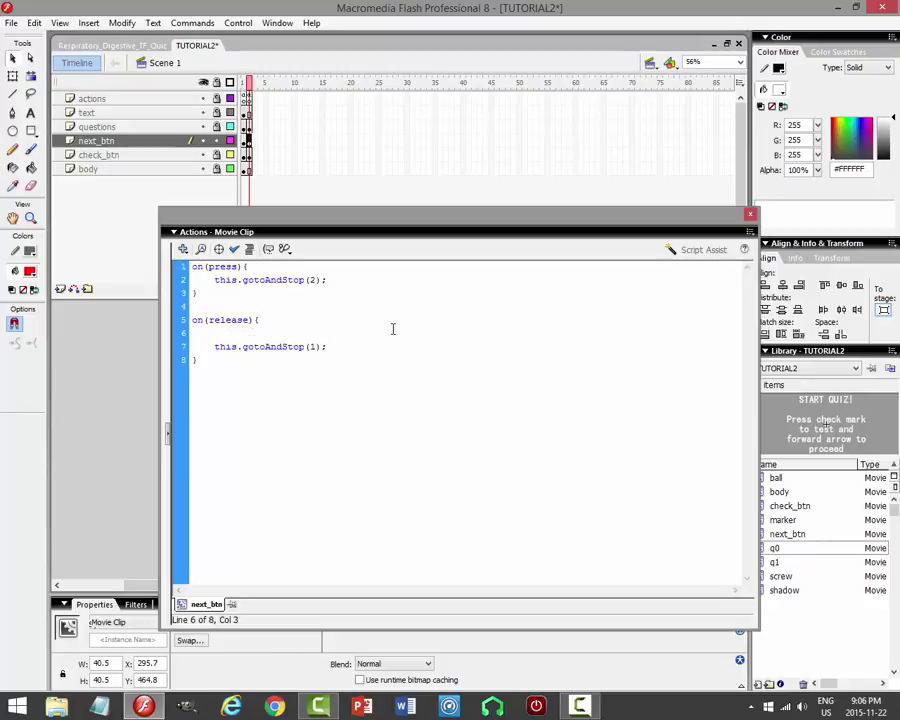
pyautogui.write('_root.gotoAndS')
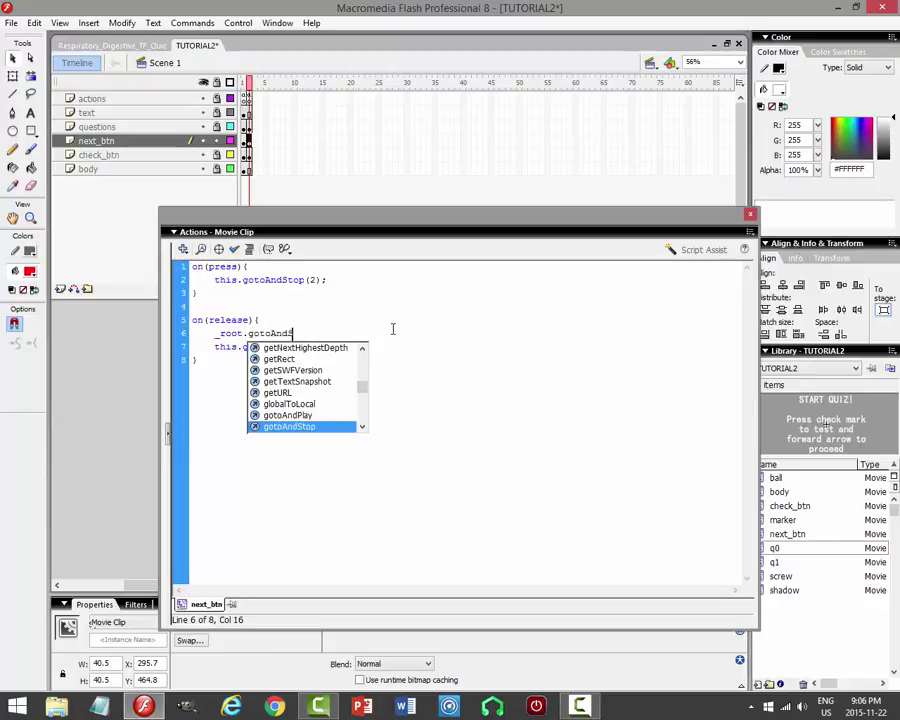
pyautogui.write('top(1);')
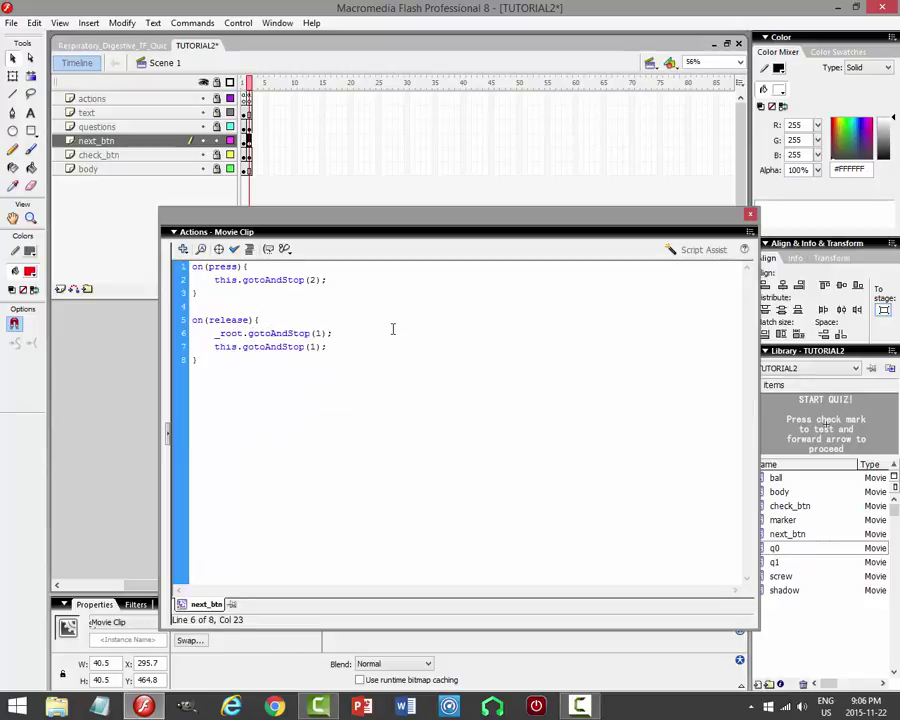
# Test the movie by going forward and back between the start screen and the first question, and close the preview.
pyautogui.hotkey('ctrl', 'Return')
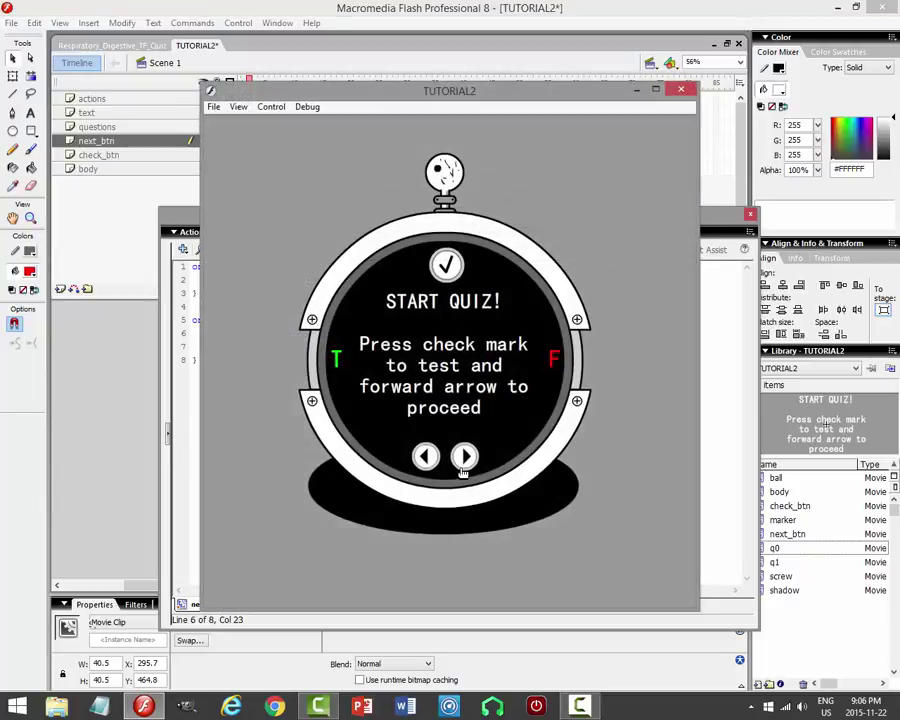
pyautogui.click(464, 456)
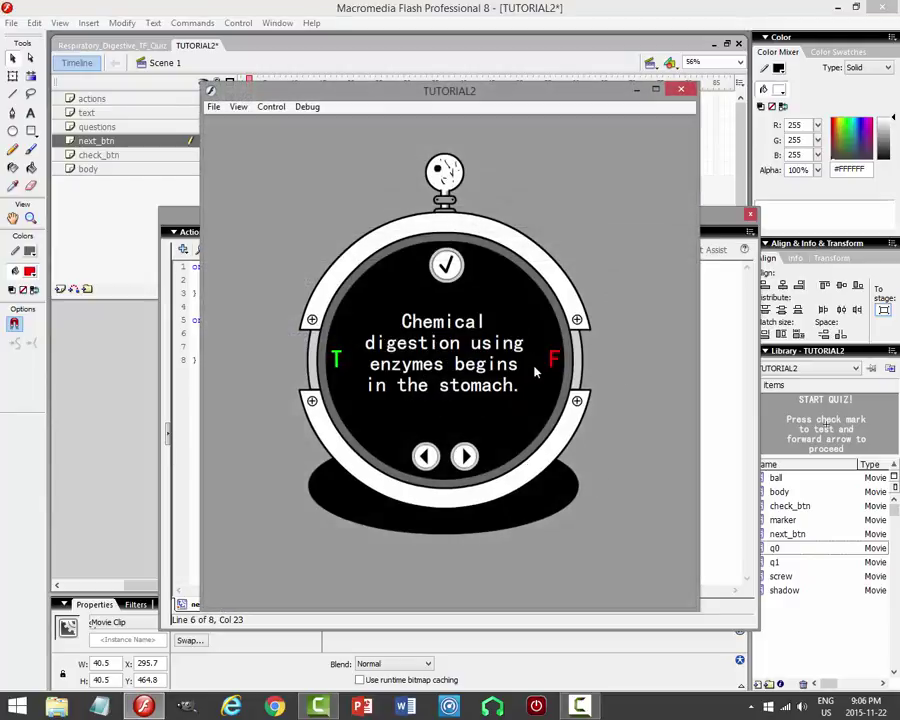
pyautogui.click(426, 458)
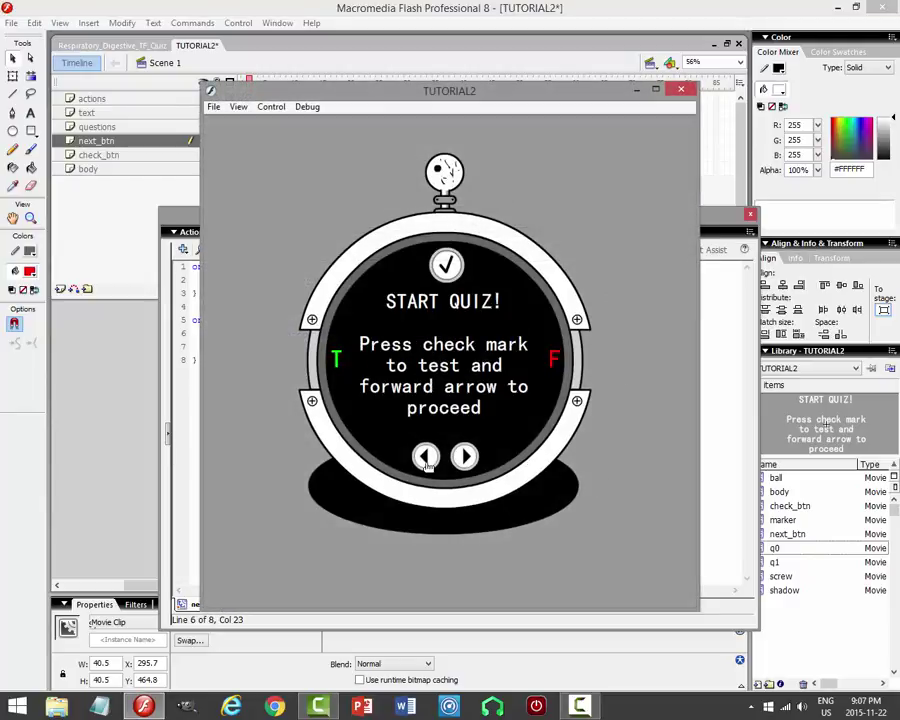
pyautogui.click(463, 457)
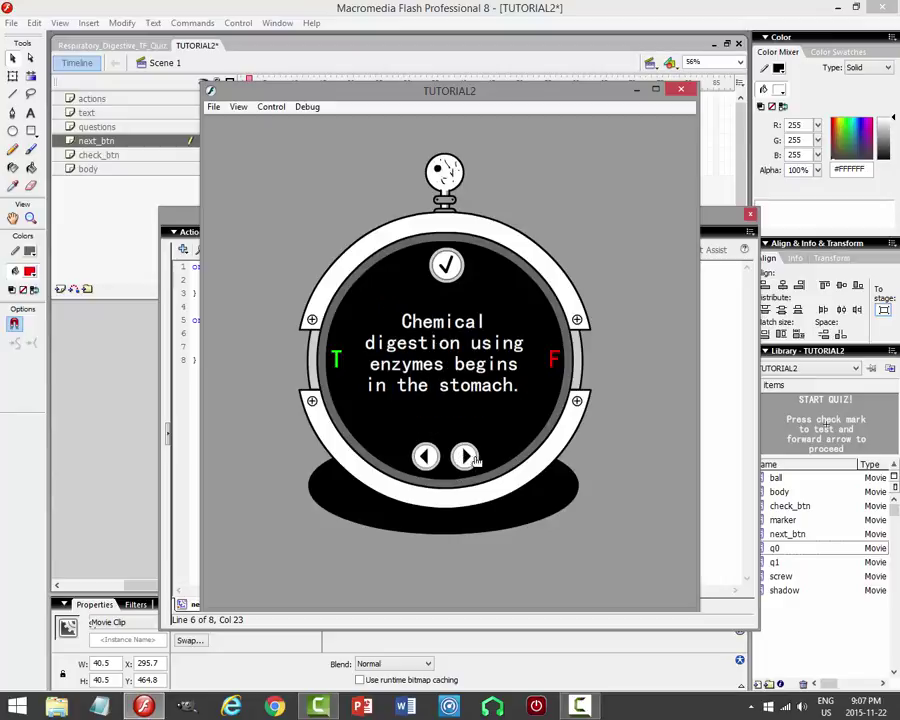
pyautogui.click(424, 456)
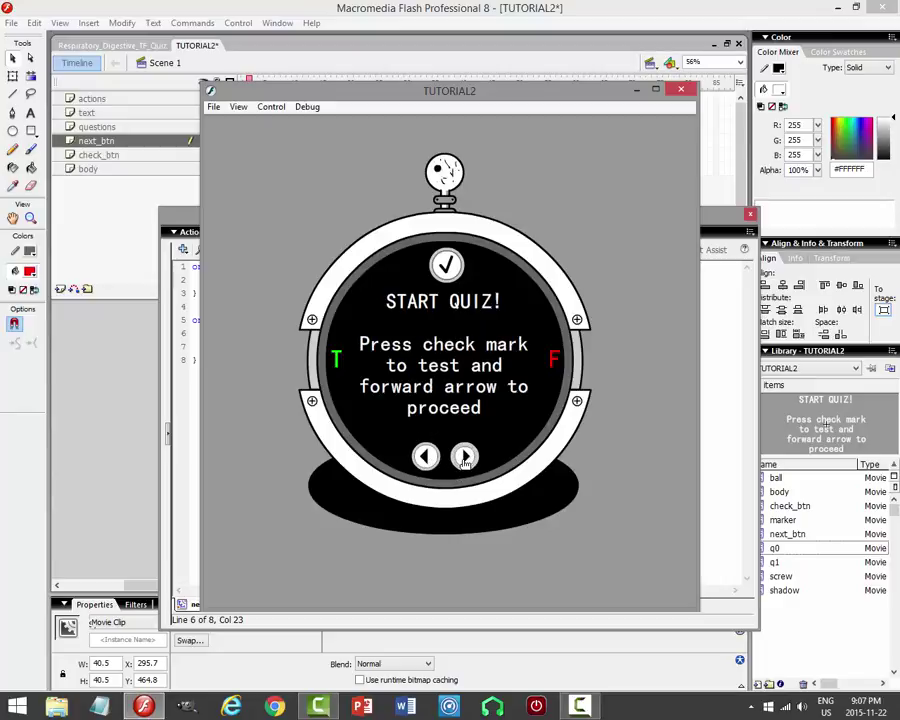
pyautogui.click(463, 457)
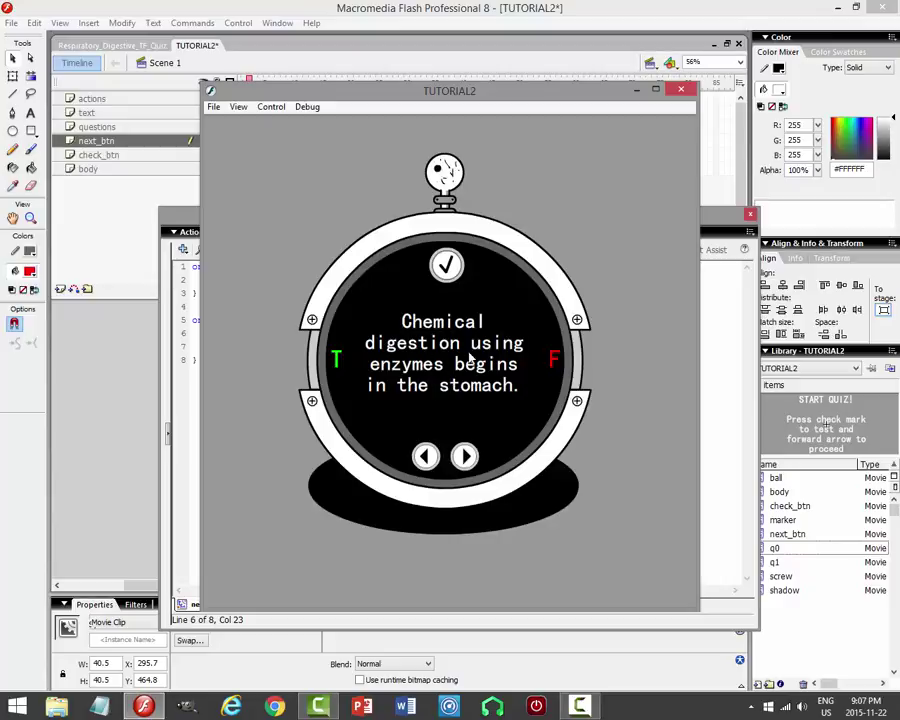
pyautogui.click(681, 89)
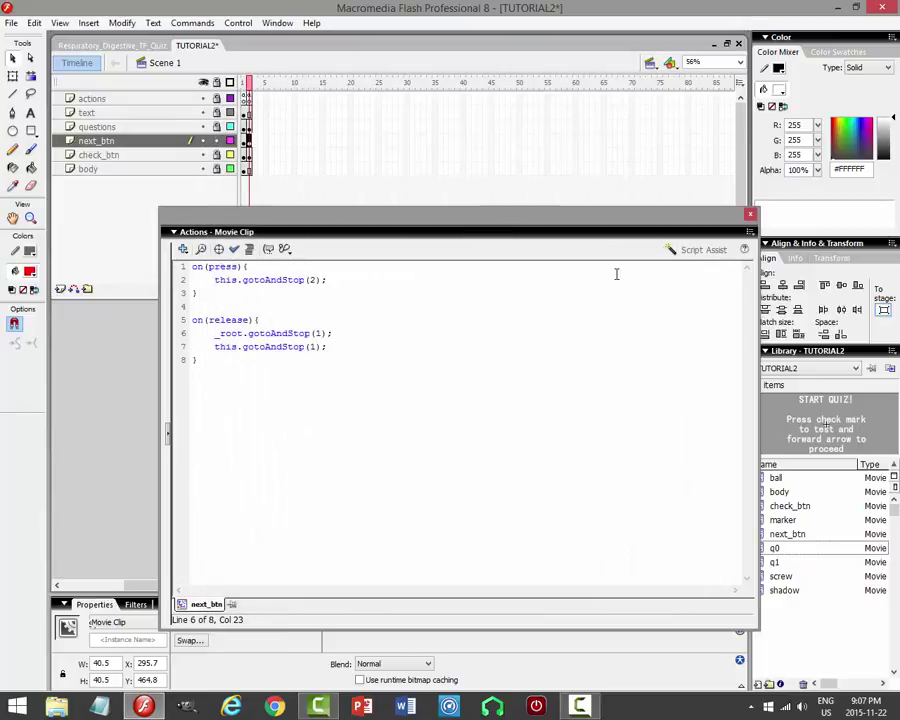
# Close the script editor, lock the next_btn layer and save the document.
pyautogui.press('F9')
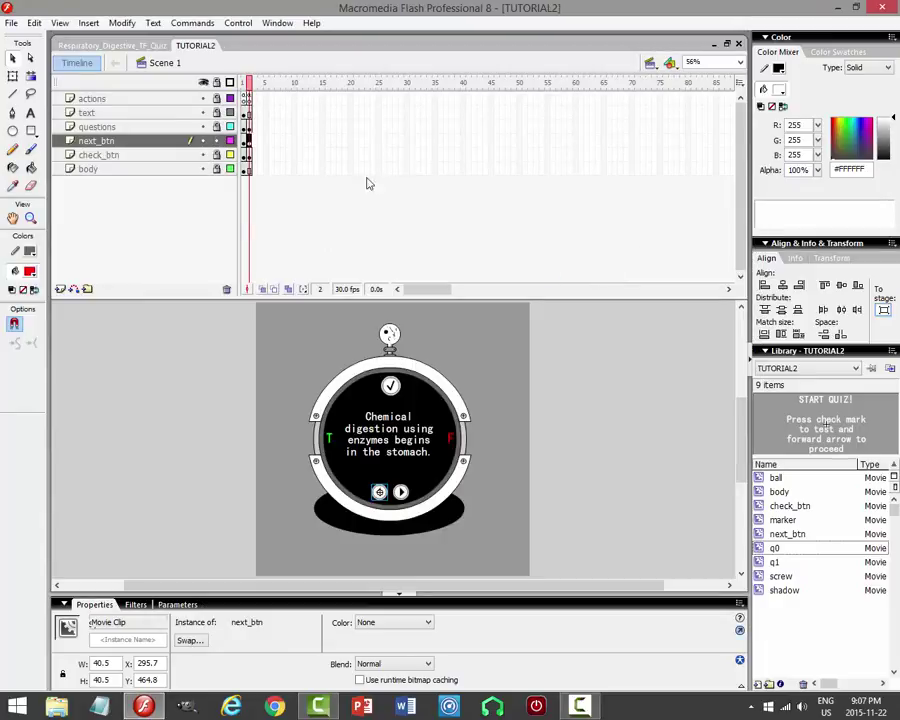
pyautogui.click(217, 141)
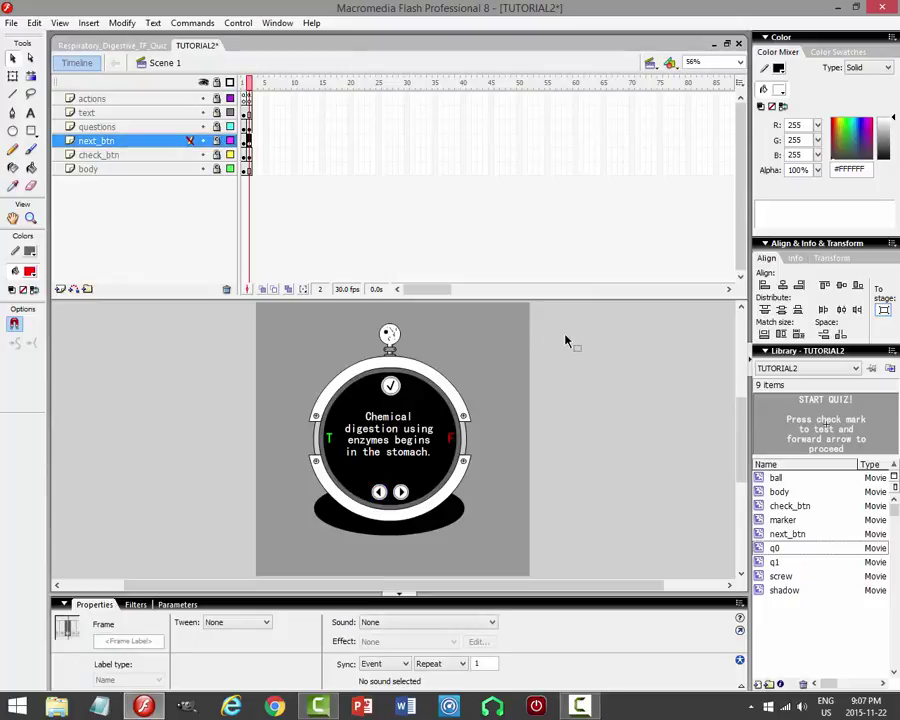
pyautogui.hotkey('ctrl', 's')
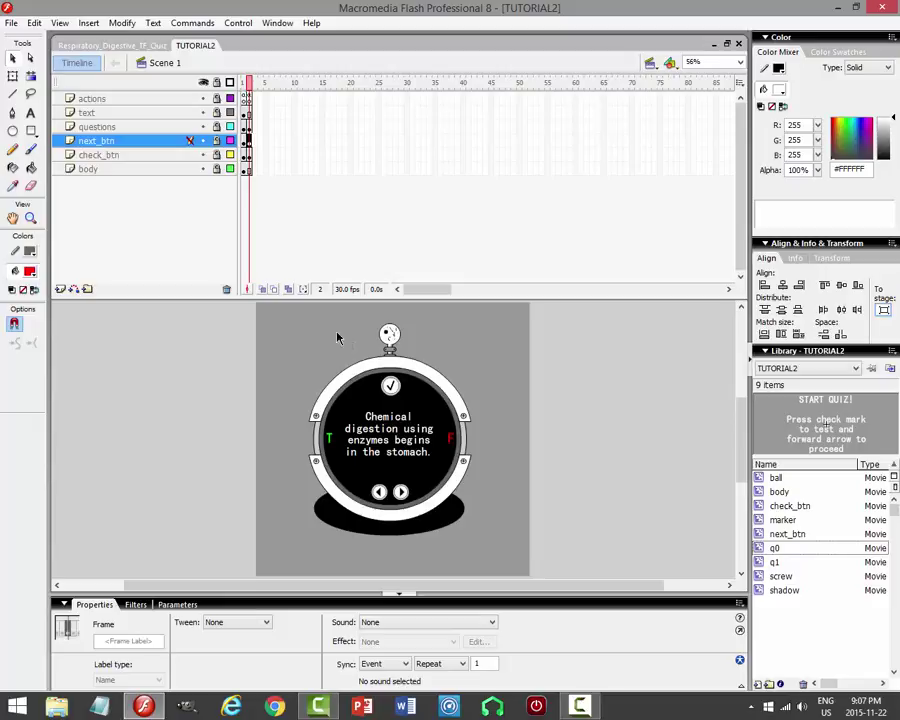
# Unlock the check_btn layer and change "true" to "false" in the gotoAndPlay call of the check mark's script on frame 2.
pyautogui.click(216, 155)
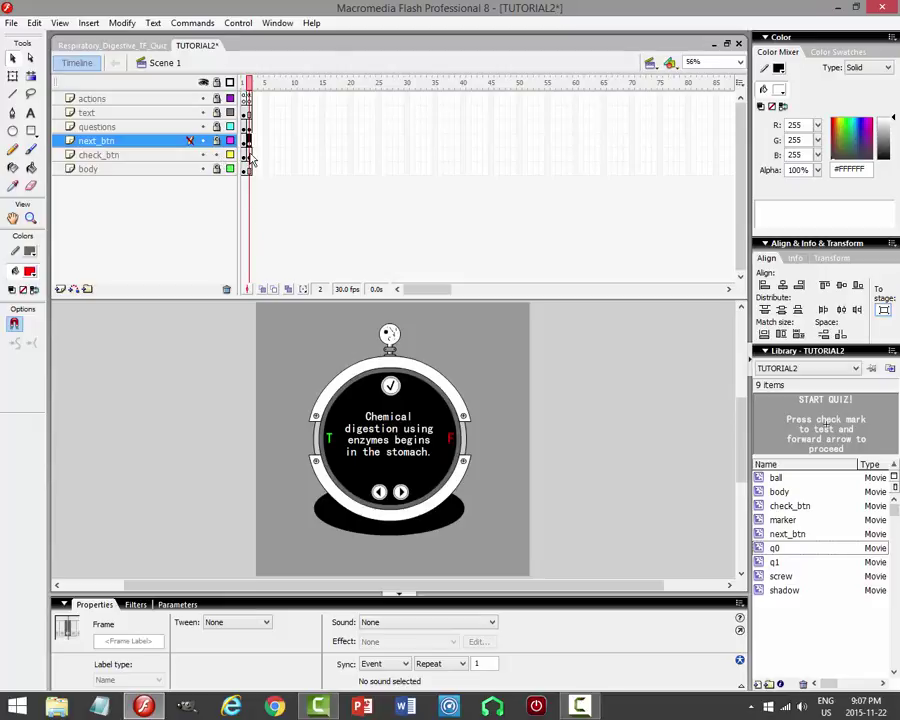
pyautogui.click(248, 155)
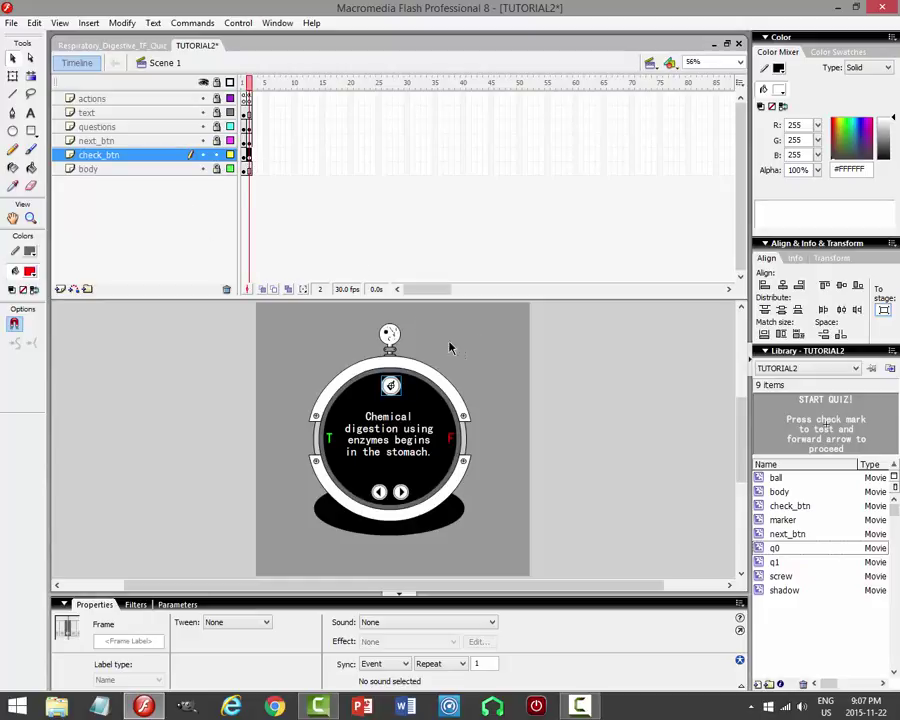
pyautogui.click(462, 357)
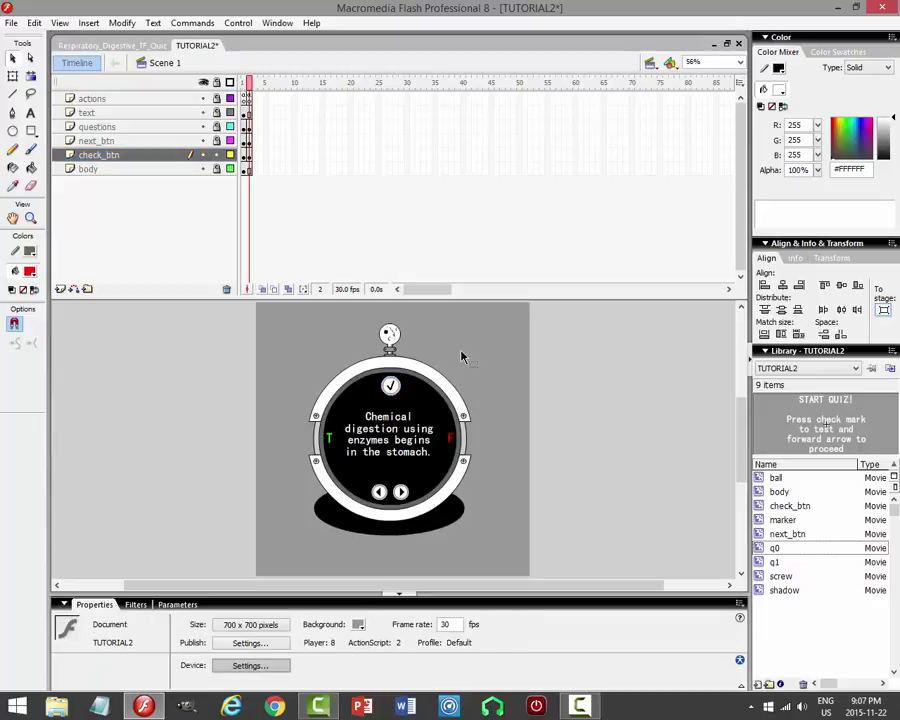
pyautogui.click(391, 386)
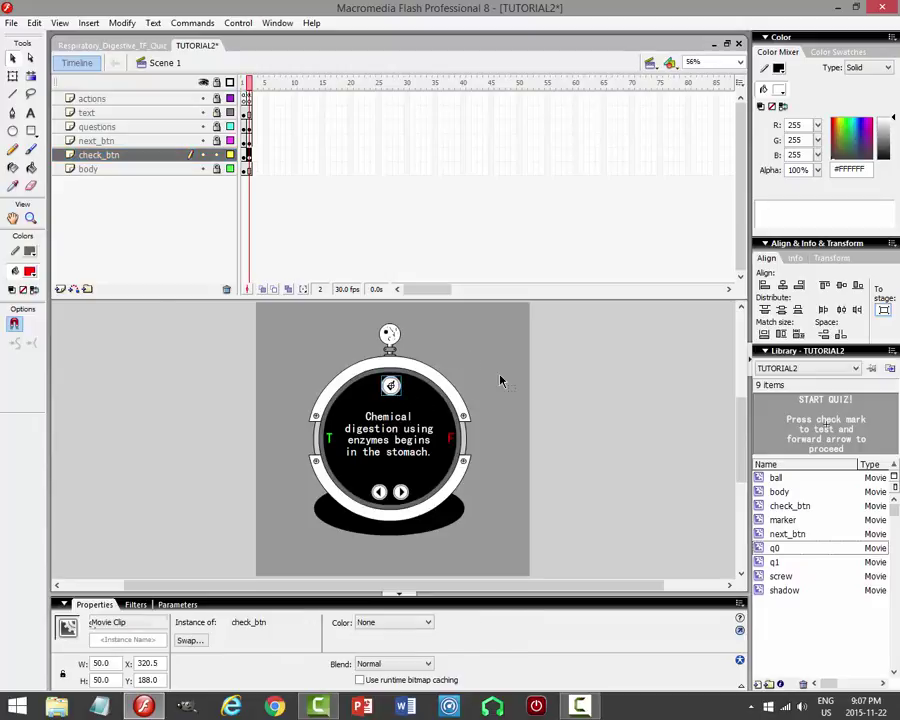
pyautogui.press('F9')
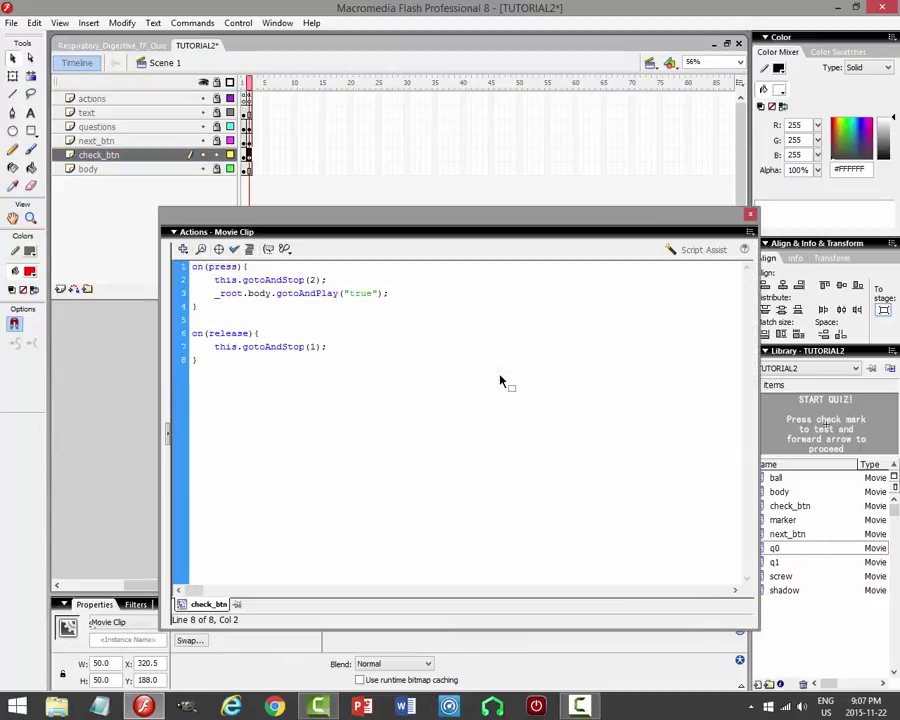
pyautogui.doubleClick(359, 293)
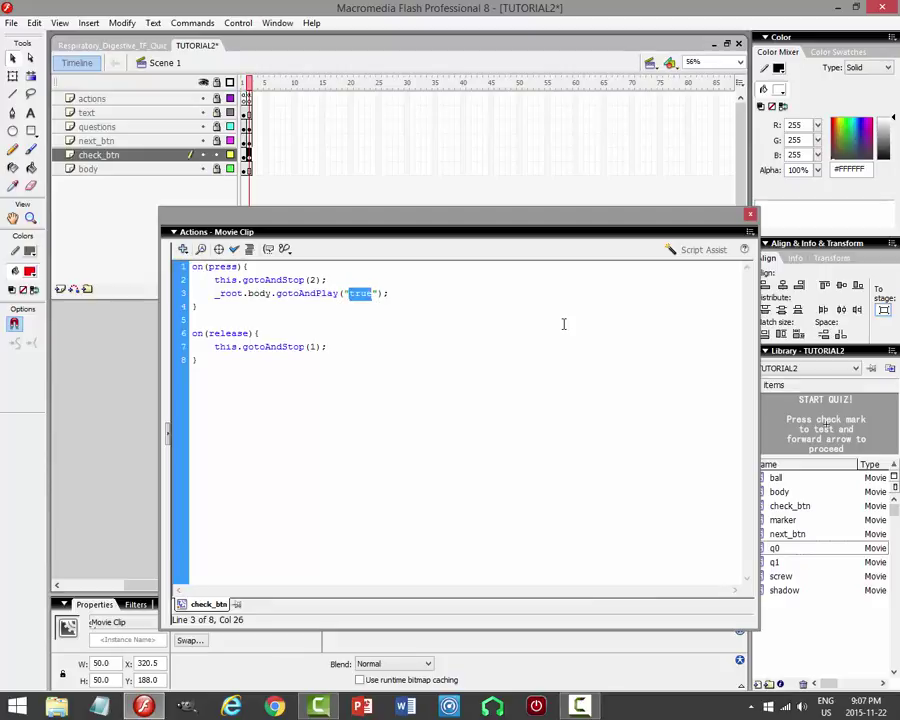
pyautogui.write('fals')
pyautogui.press('F9')
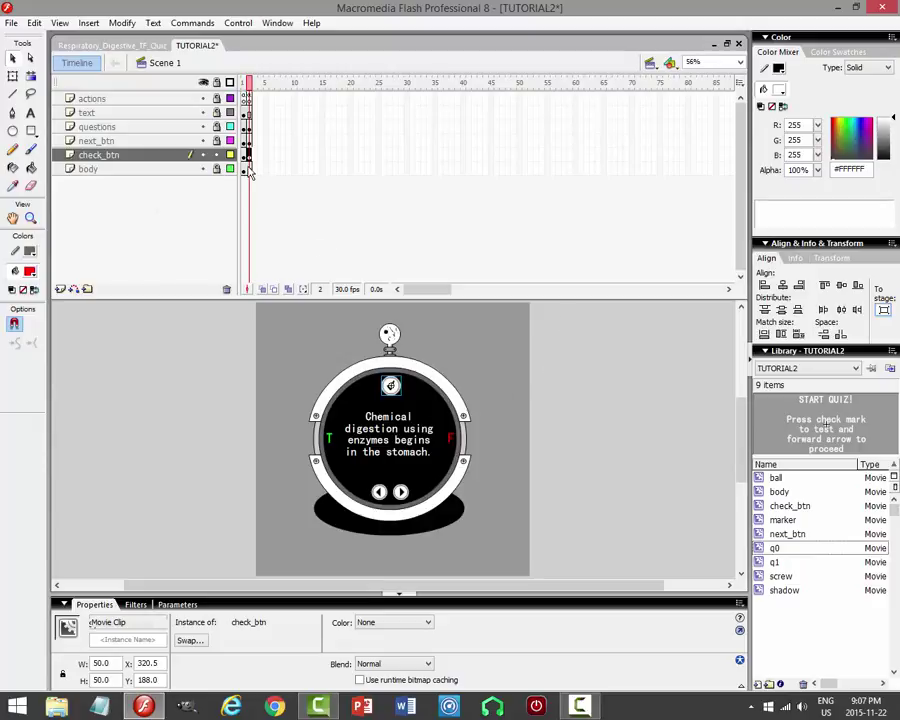
# Review the script of the check mark button on frame 1 of the check_btn layer.
pyautogui.click(245, 155)
pyautogui.click(403, 388)
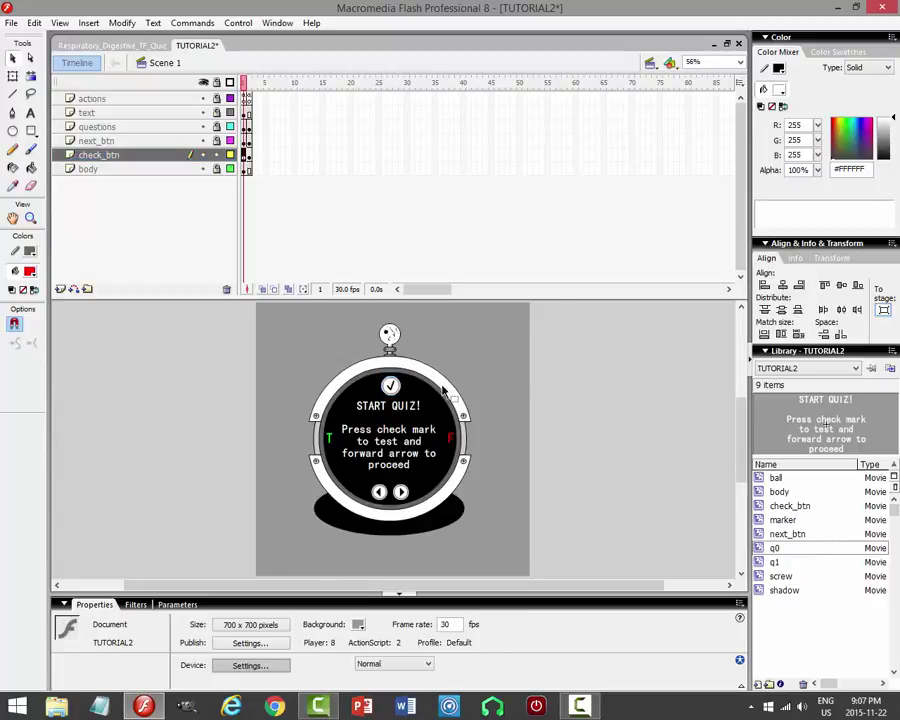
pyautogui.press('F9')
pyautogui.press('F9')
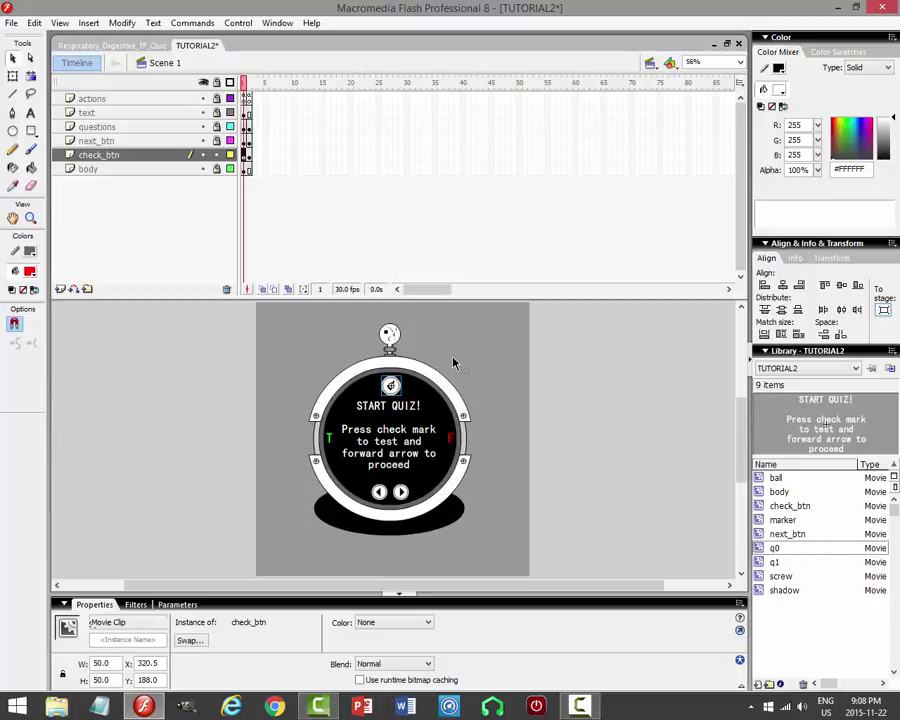
# Test the movie by trying the check mark and going forward and back between the start screen and first question, and close the preview.
pyautogui.hotkey('ctrl', 'Return')
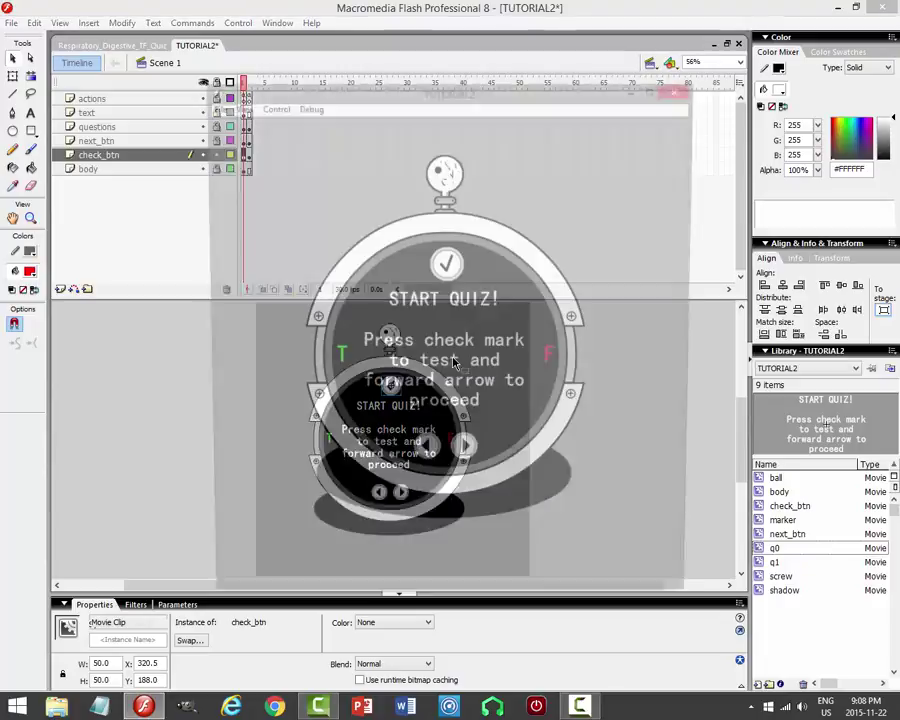
pyautogui.click(446, 266)
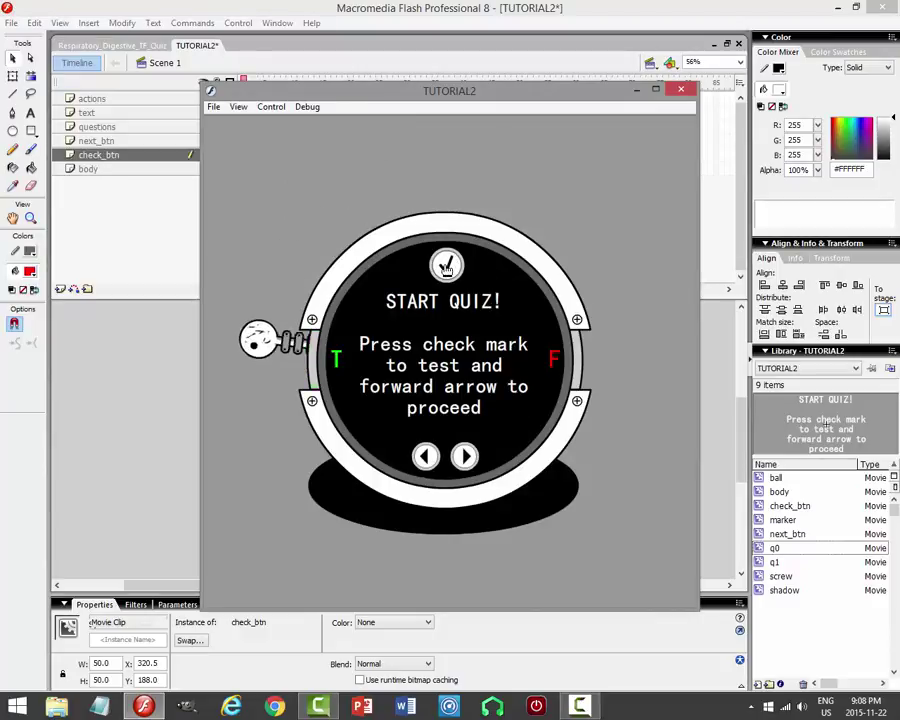
pyautogui.click(464, 456)
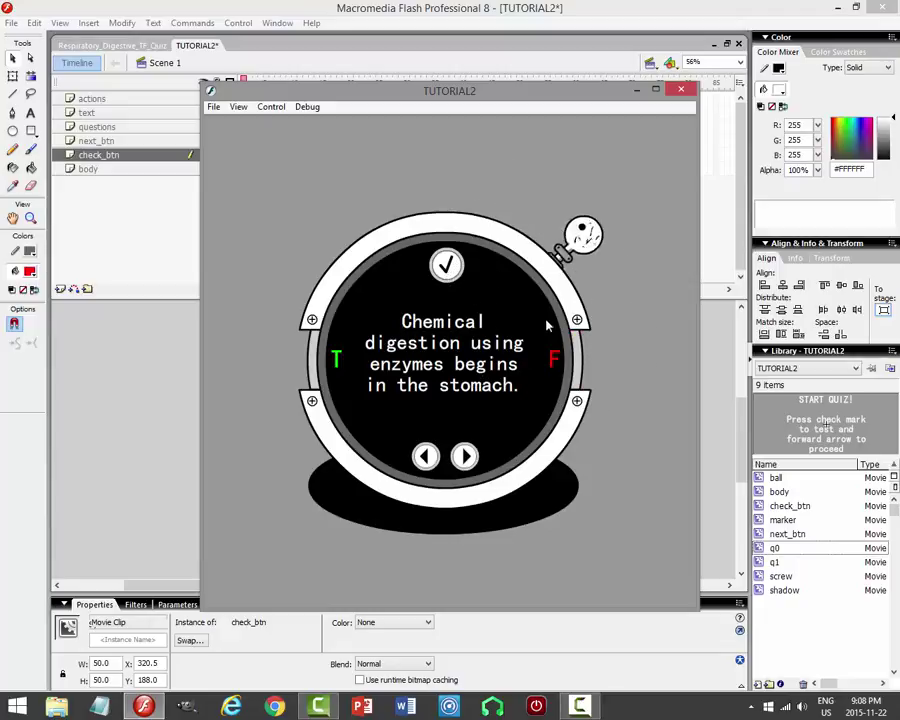
pyautogui.click(427, 457)
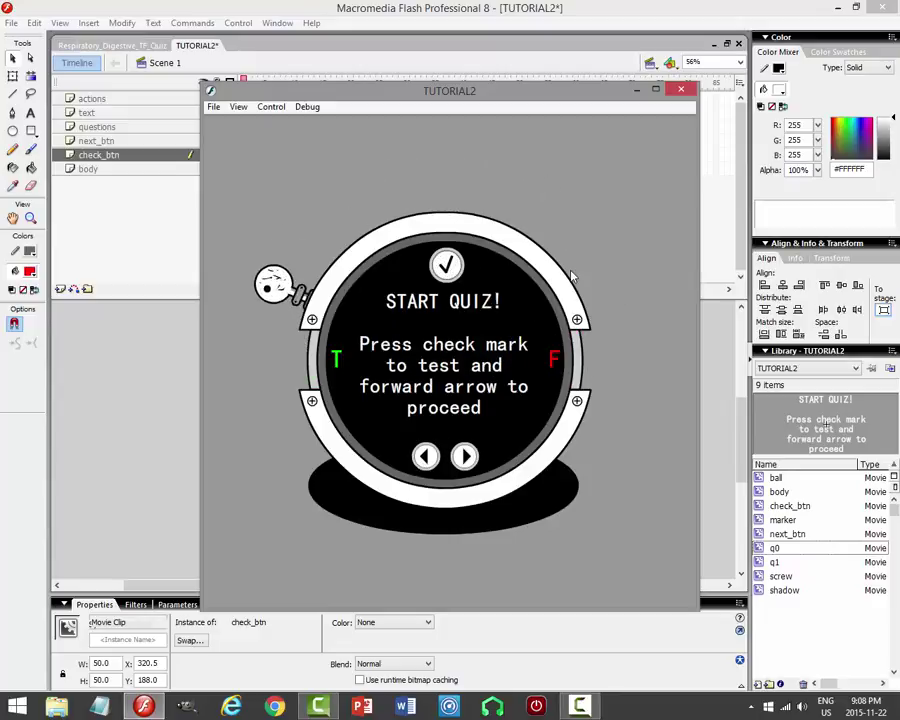
pyautogui.click(684, 89)
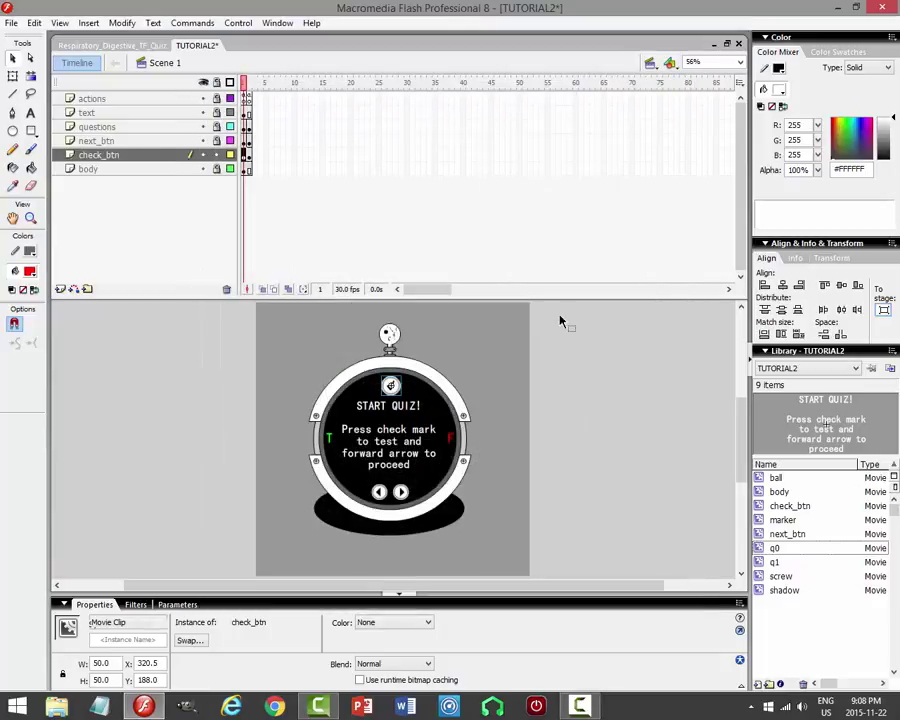
# Lock the check_btn layer, save the document and extend all six layers to frame 3.
pyautogui.click(216, 155)
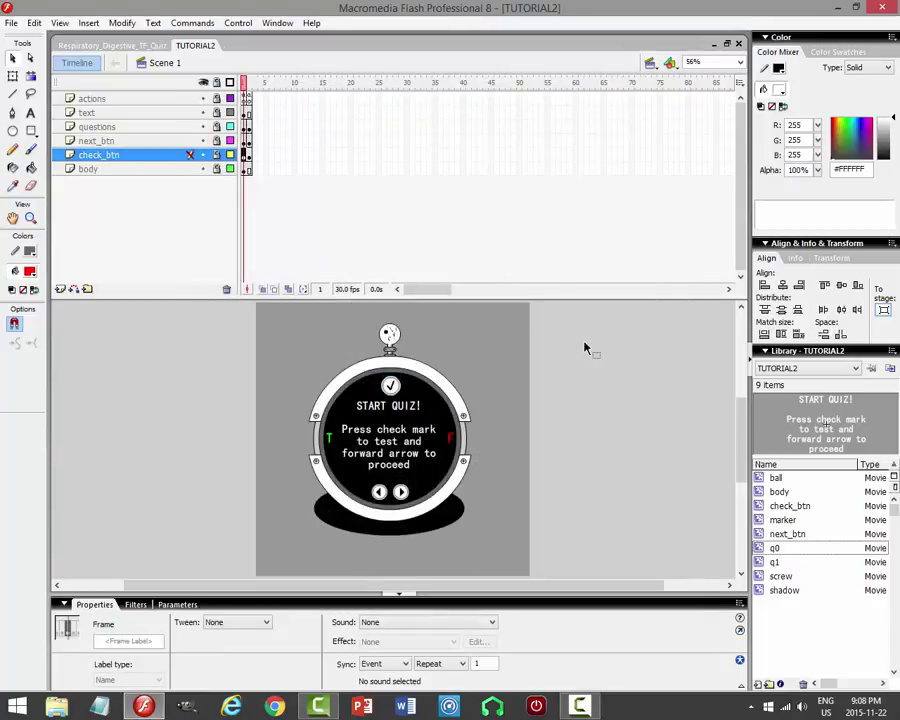
pyautogui.click(256, 98)
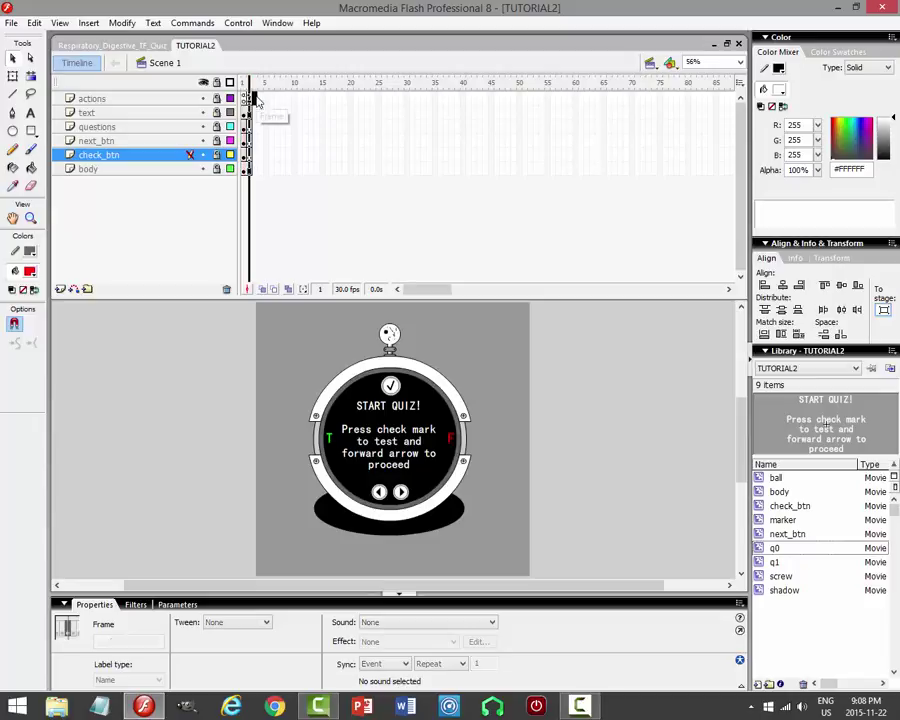
pyautogui.click(256, 98)
pyautogui.click(257, 170)
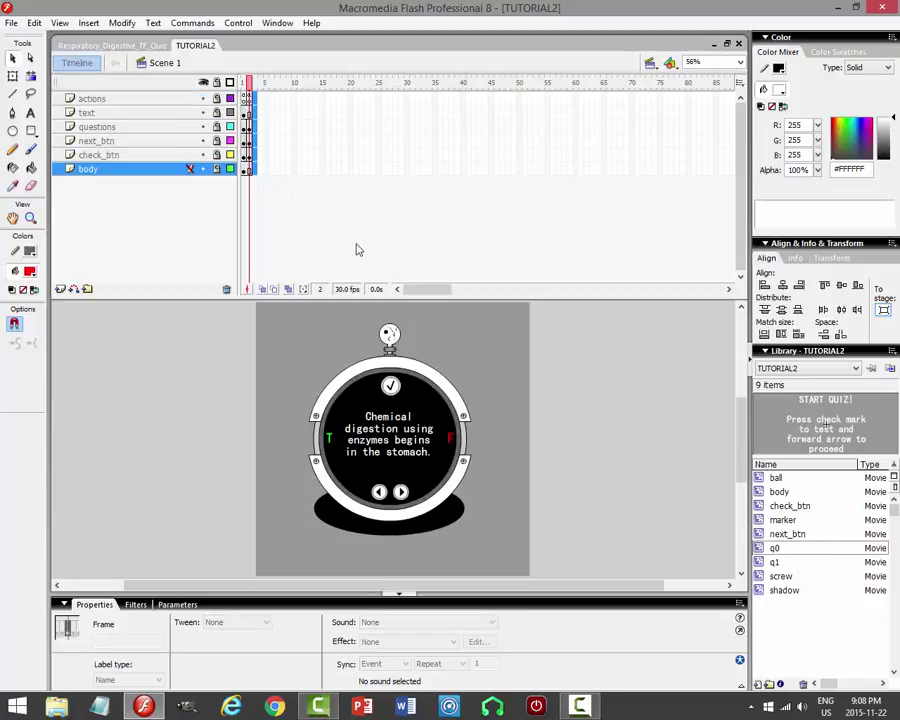
pyautogui.press('F6')
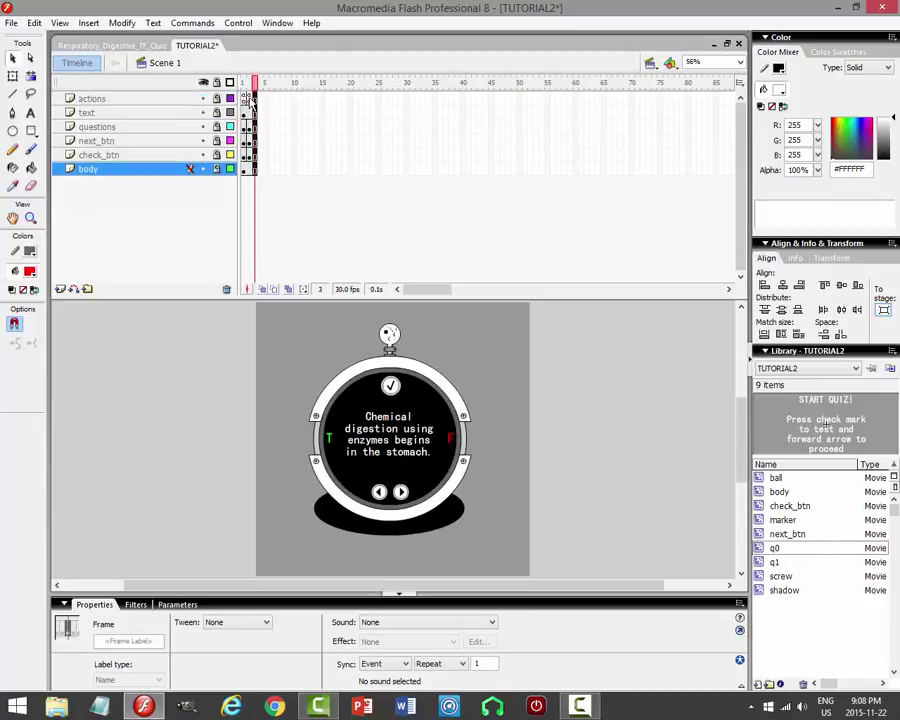
# Copy the actions keyframe from frame 2 to frame 3 and add frame 3 keyframes on the questions, next_btn and check_btn layers.
pyautogui.click(251, 98)
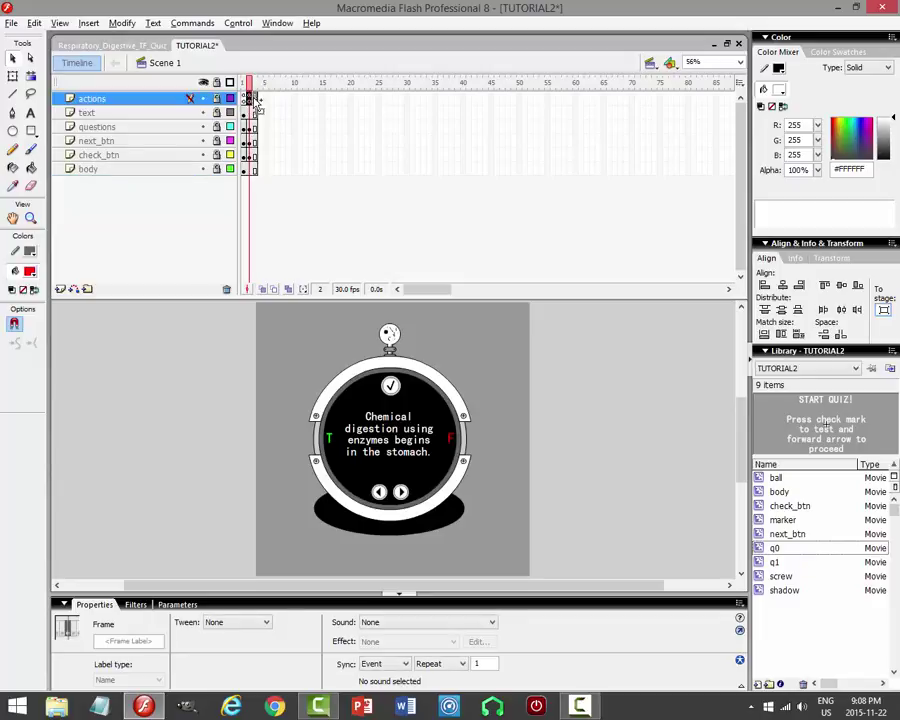
pyautogui.click(256, 98)
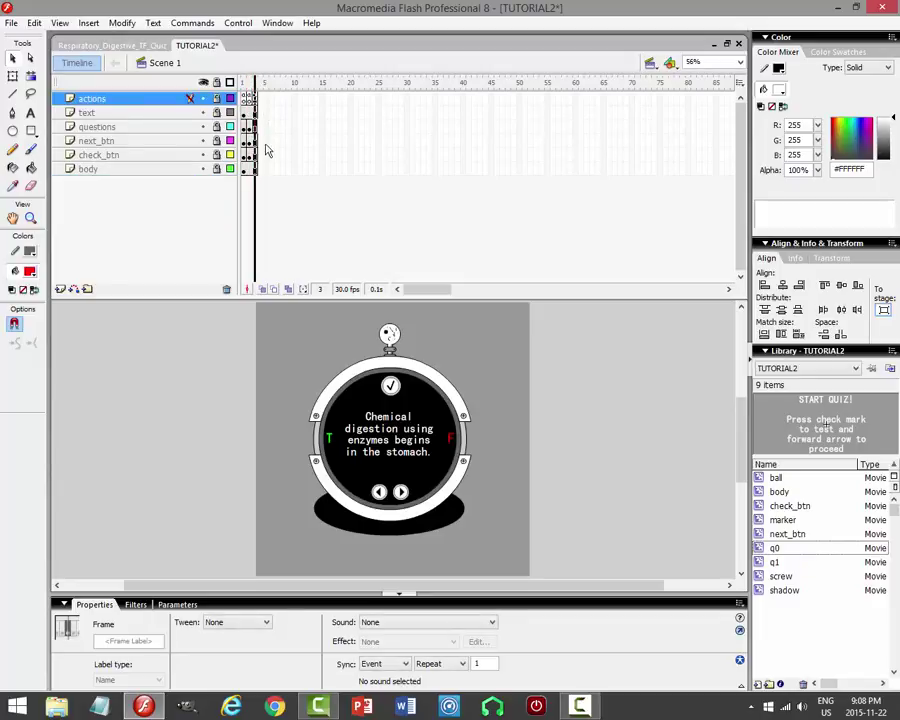
pyautogui.click(256, 126)
pyautogui.click(256, 155)
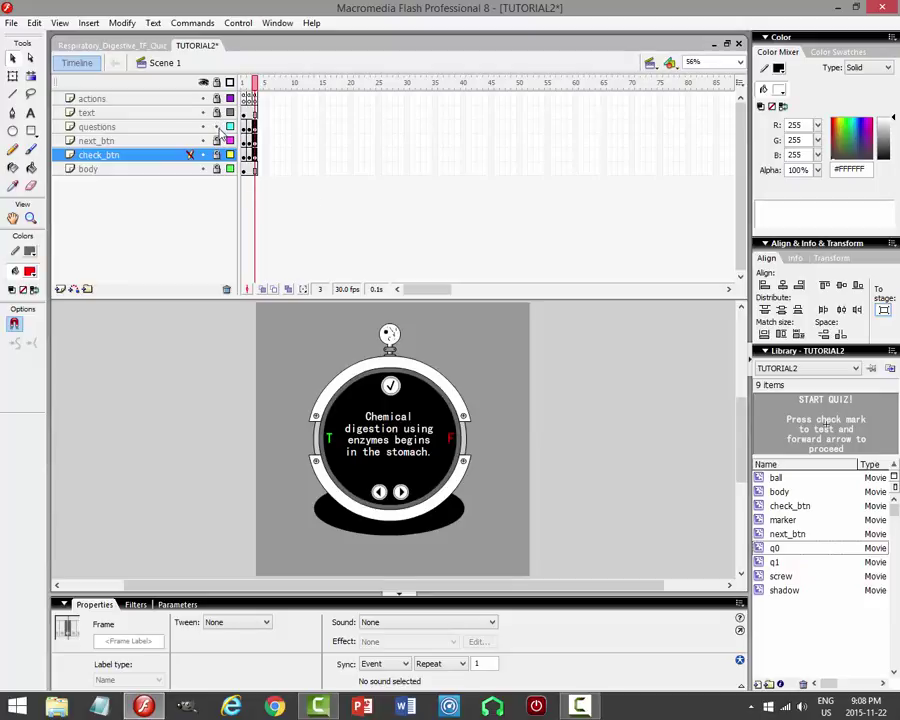
# Unlock the questions layer, duplicate the question symbol on frame 3 as q2 and set its instance name to q2.
pyautogui.click(412, 432)
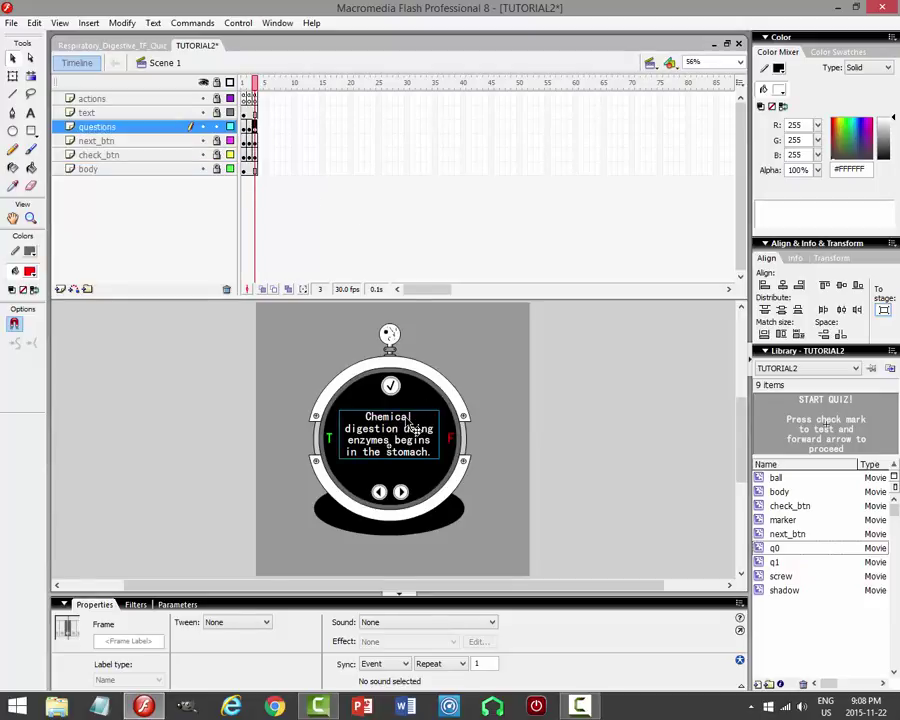
pyautogui.rightClick(412, 428)
pyautogui.click(463, 368)
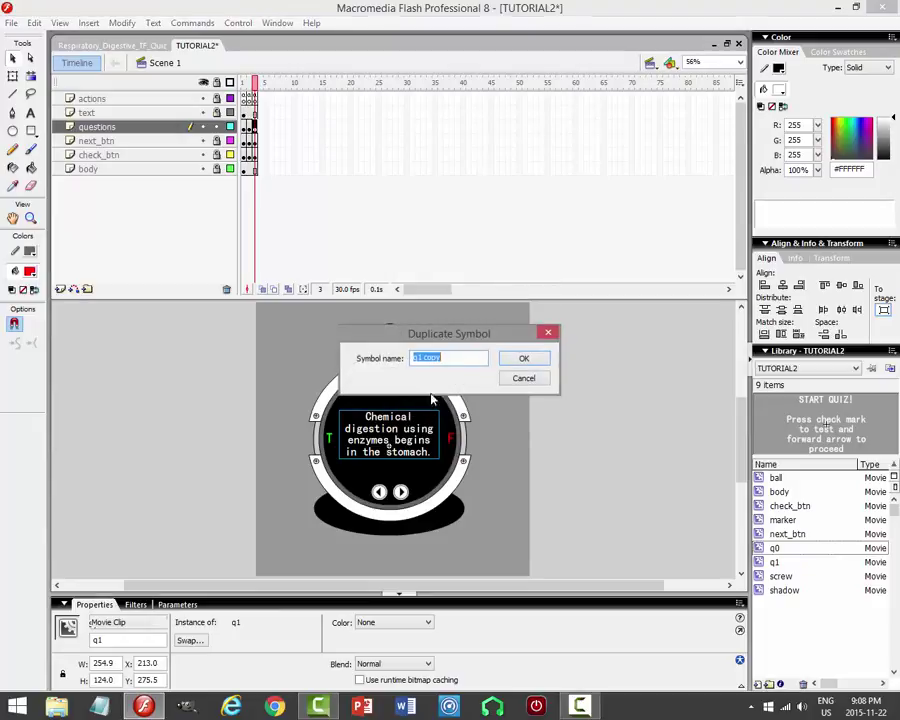
pyautogui.moveTo(451, 357); pyautogui.dragTo(427, 357)
pyautogui.write('q2')
pyautogui.press('Return')
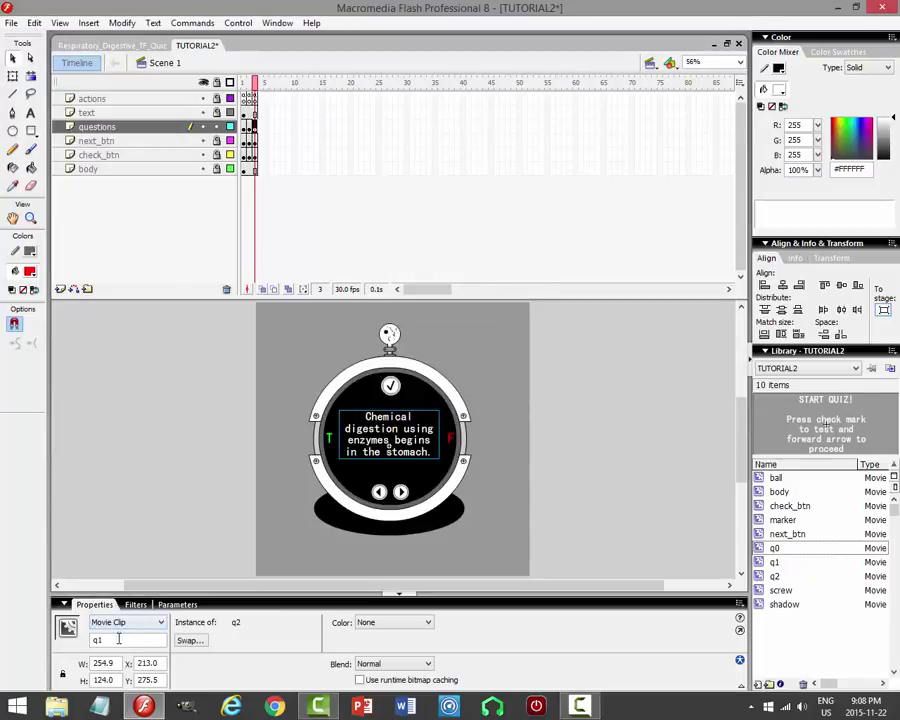
pyautogui.doubleClick(118, 639)
pyautogui.write('q')
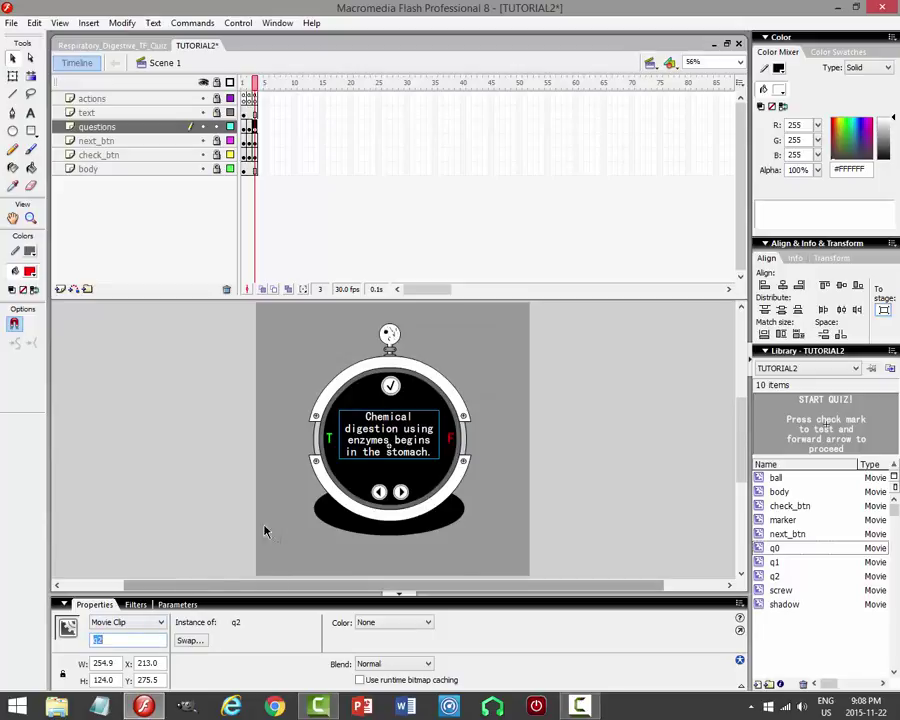
# Replace the text inside q2 with "Salivary amylase is the enzyme that digests starch." and return to Scene 1.
pyautogui.doubleClick(368, 416)
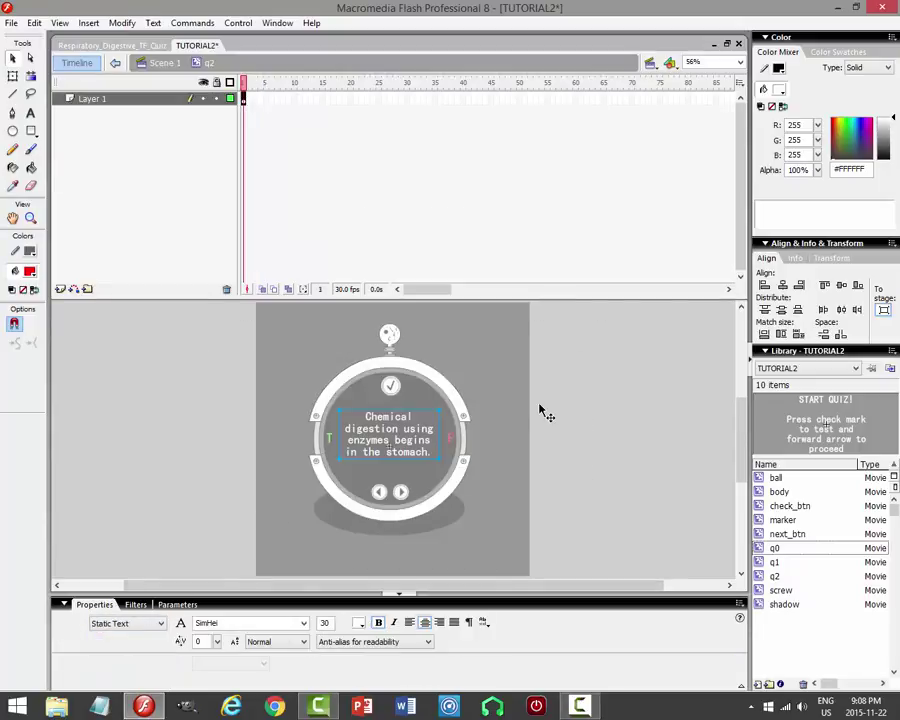
pyautogui.click(30, 113)
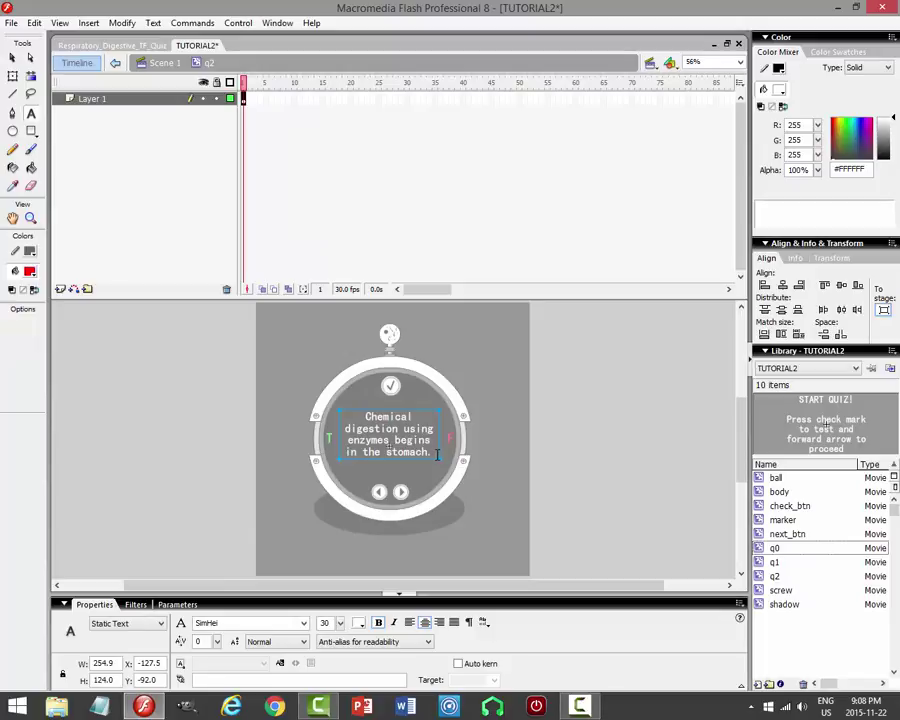
pyautogui.moveTo(346, 416); pyautogui.dragTo(707, 463)
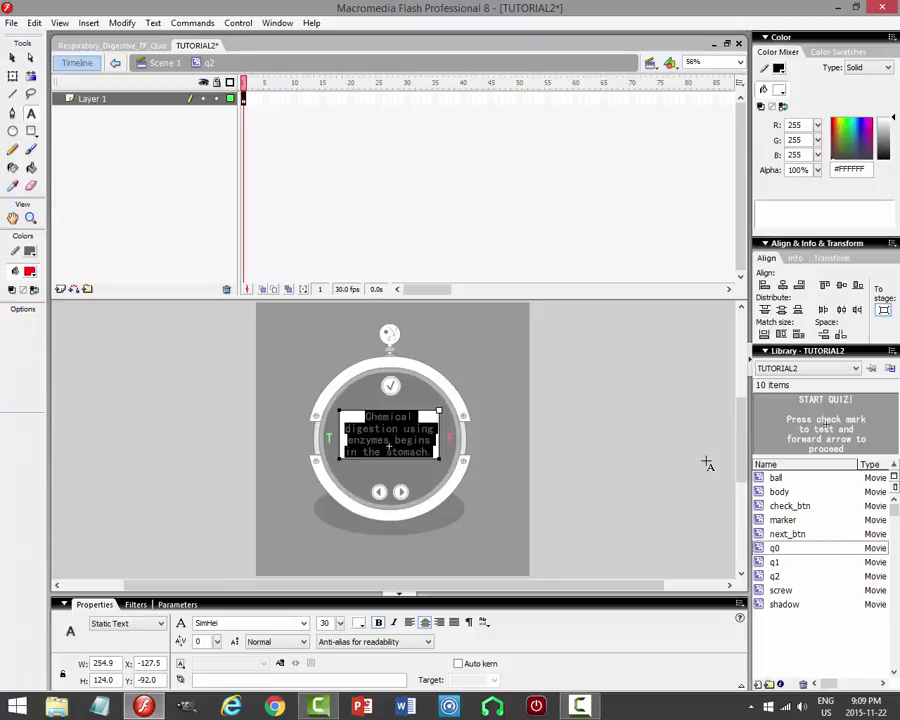
pyautogui.write('Salivasrty')
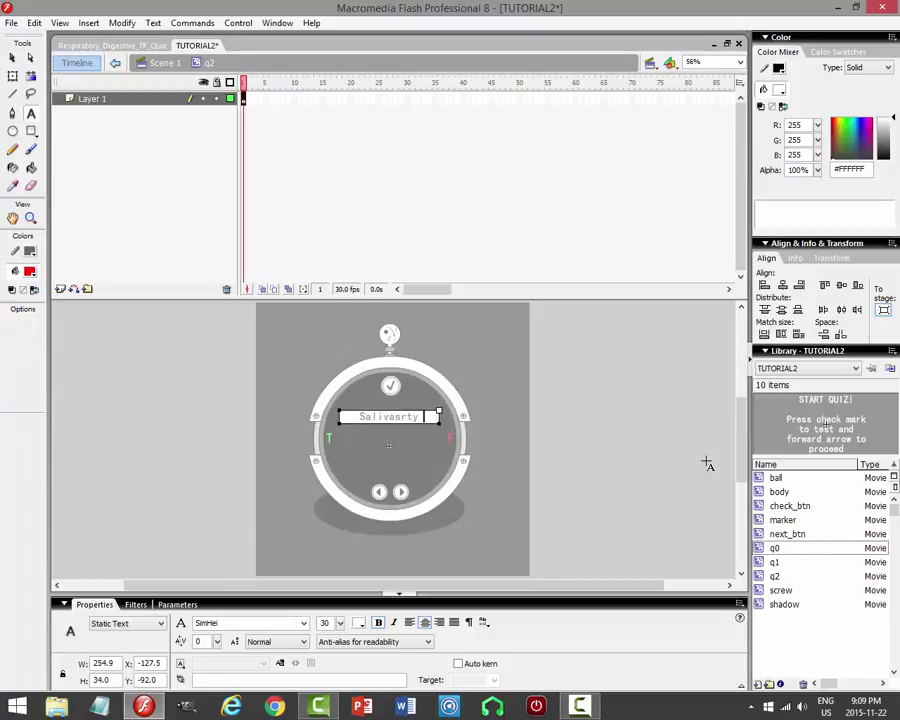
pyautogui.press('BackSpace')
pyautogui.press('BackSpace')
pyautogui.press('BackSpace')
pyautogui.write('ry amylase is th')
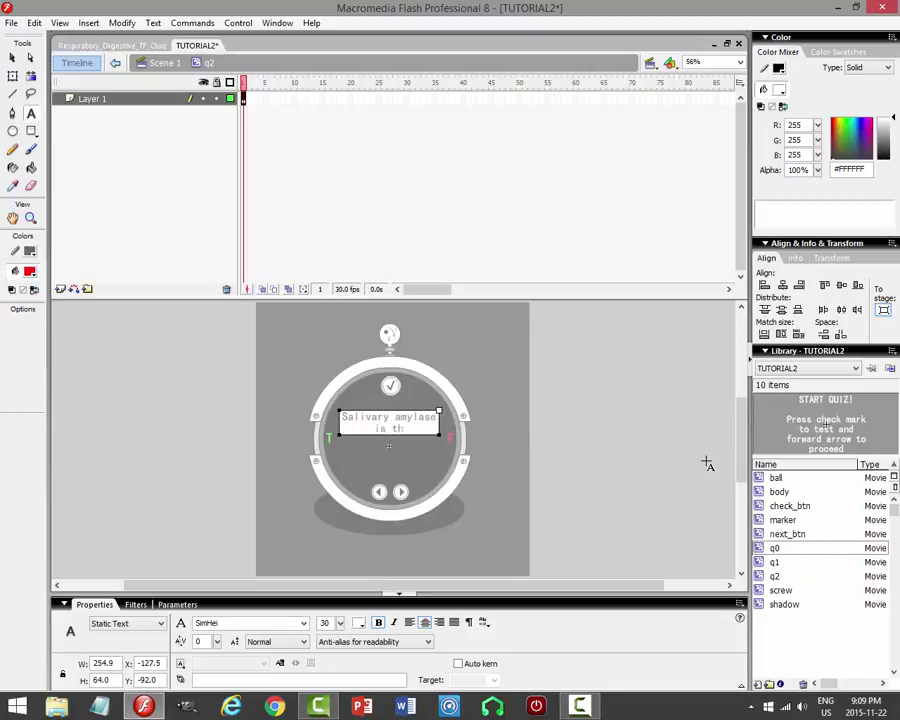
pyautogui.write('e enzyme that di')
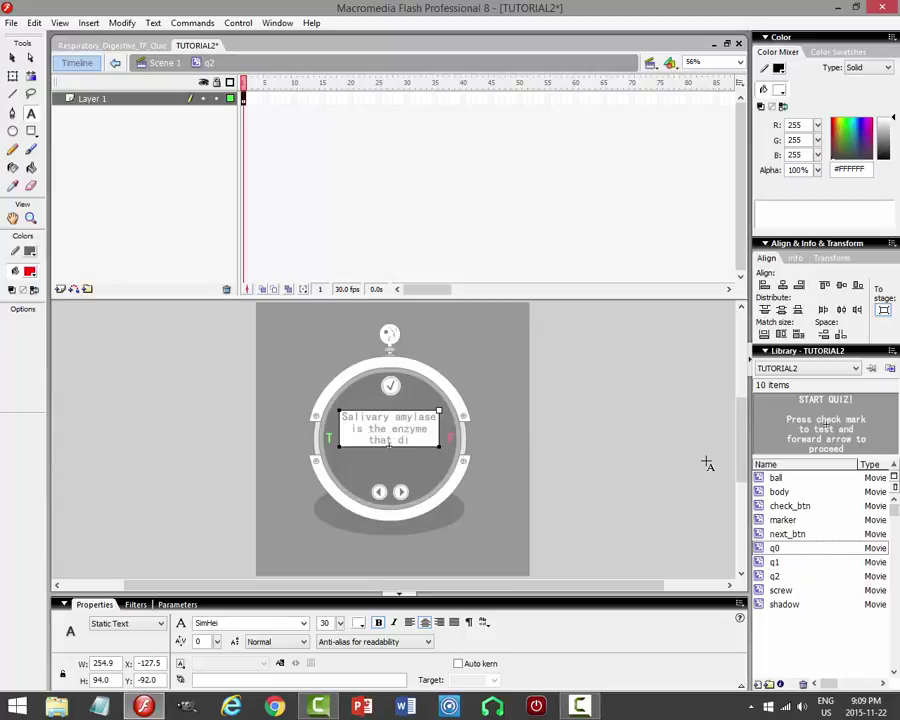
pyautogui.write('gests starch.')
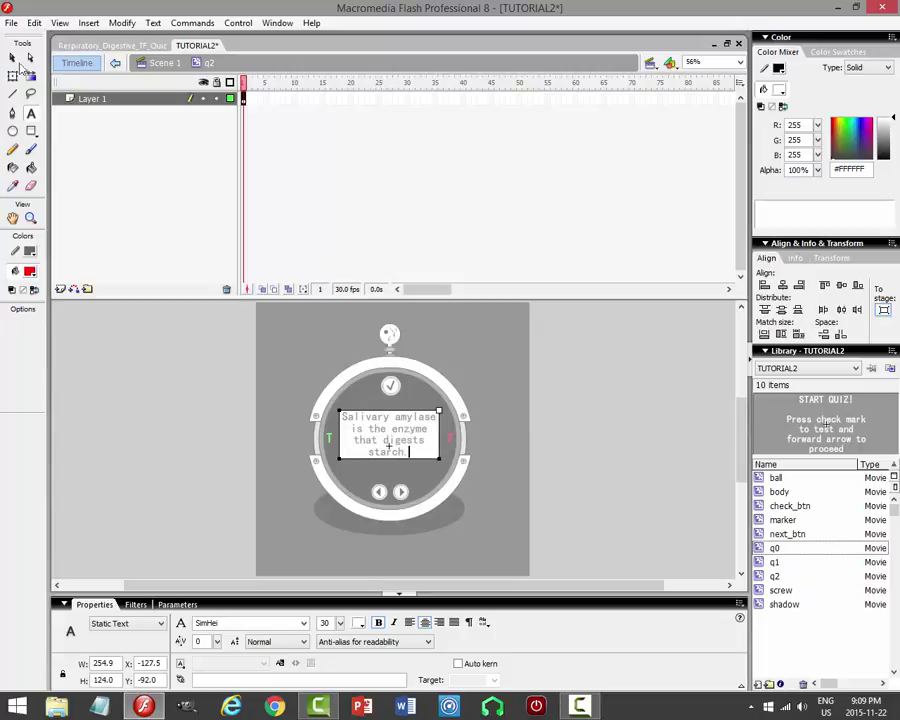
pyautogui.write('v')
pyautogui.click(578, 418)
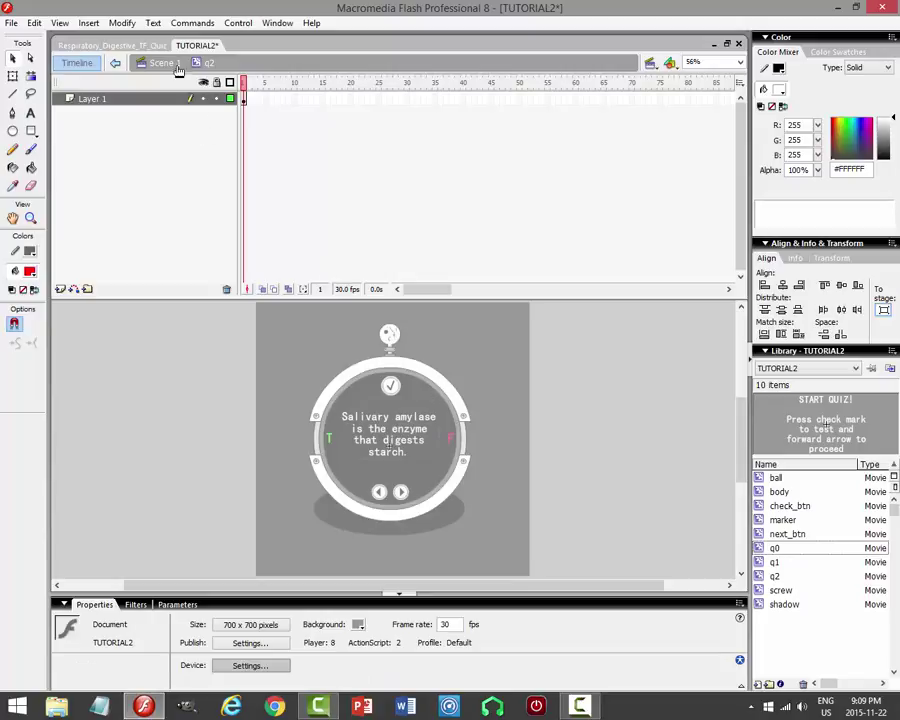
pyautogui.click(158, 62)
# Nudge the q2 question text slightly right and down to about X 214.8, Y 284.5.
pyautogui.click(612, 410)
pyautogui.click(467, 428)
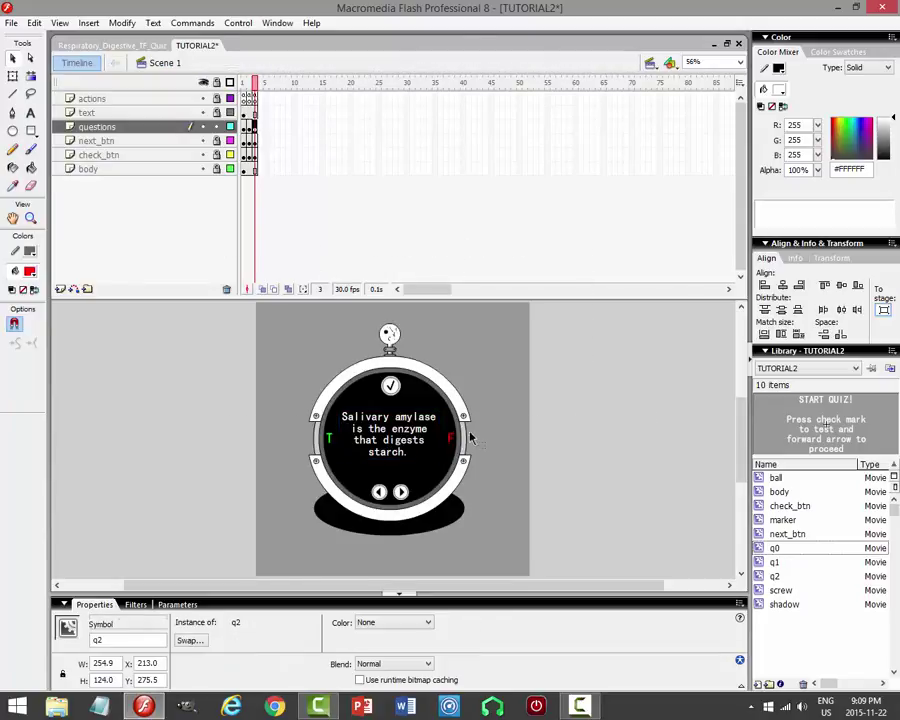
pyautogui.press('Right')
pyautogui.press('Right')
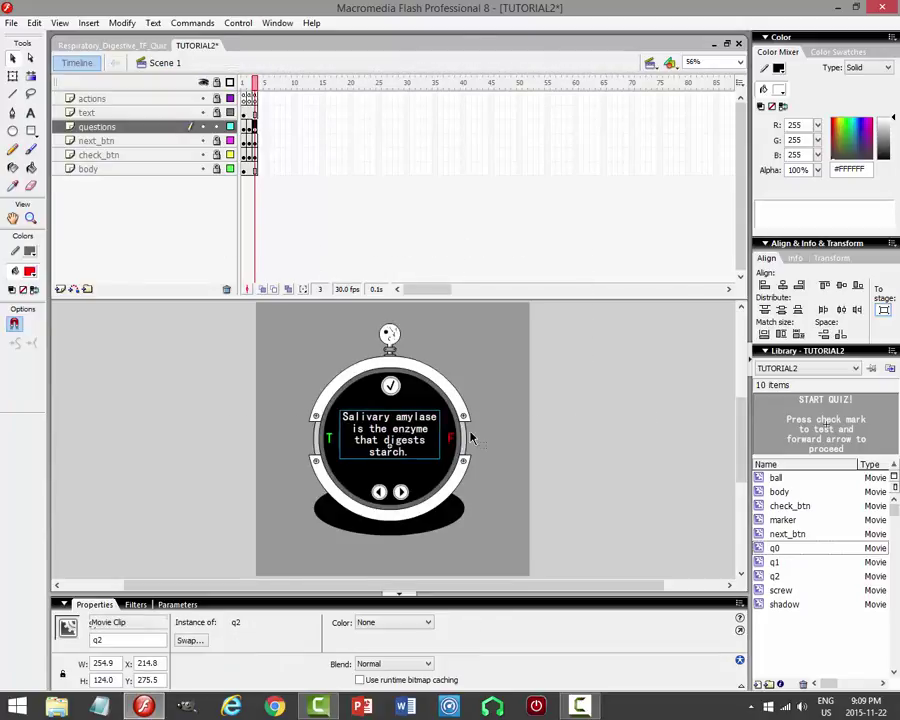
pyautogui.press('Down')
pyautogui.press('Down')
pyautogui.press('Down')
pyautogui.press('Down')
pyautogui.press('Down')
pyautogui.press('Down')
pyautogui.press('Down')
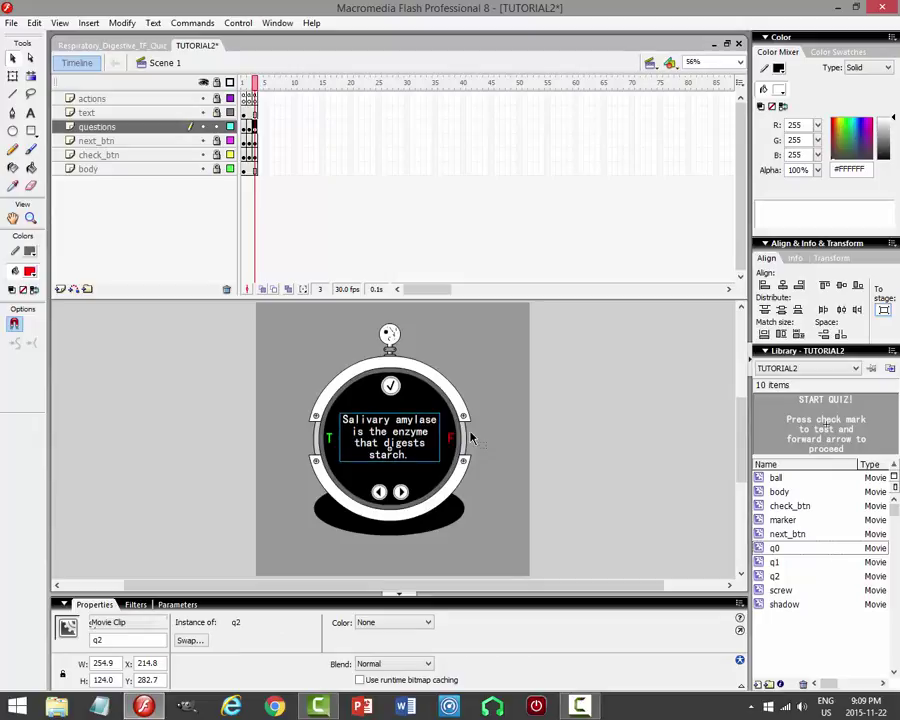
pyautogui.press('Down')
pyautogui.press('Down')
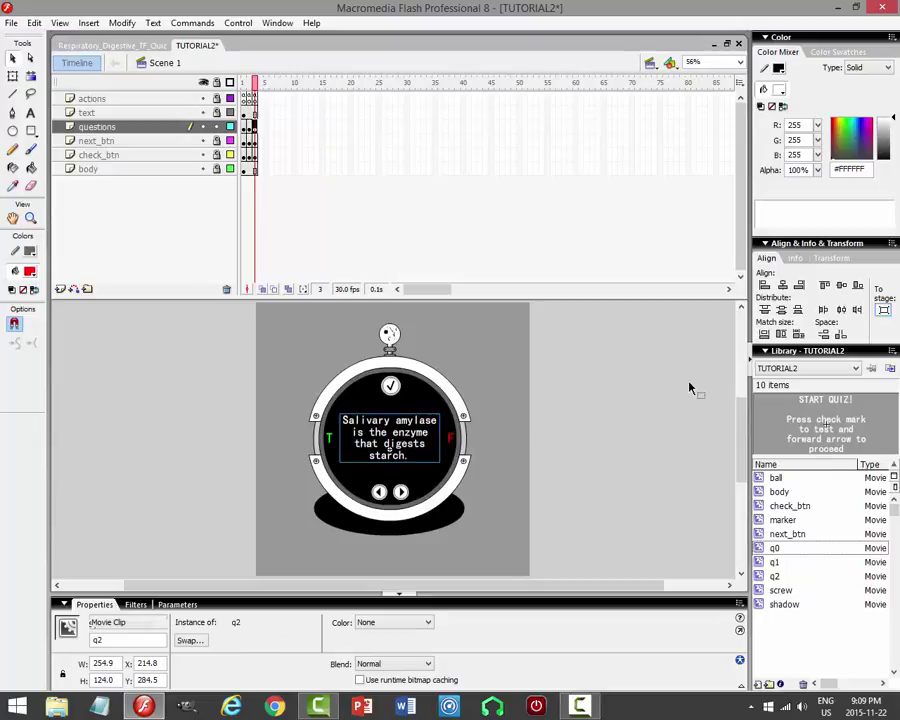
# Save the document and lock the questions and check_btn layers.
pyautogui.click(552, 428)
pyautogui.hotkey('ctrl', 's')
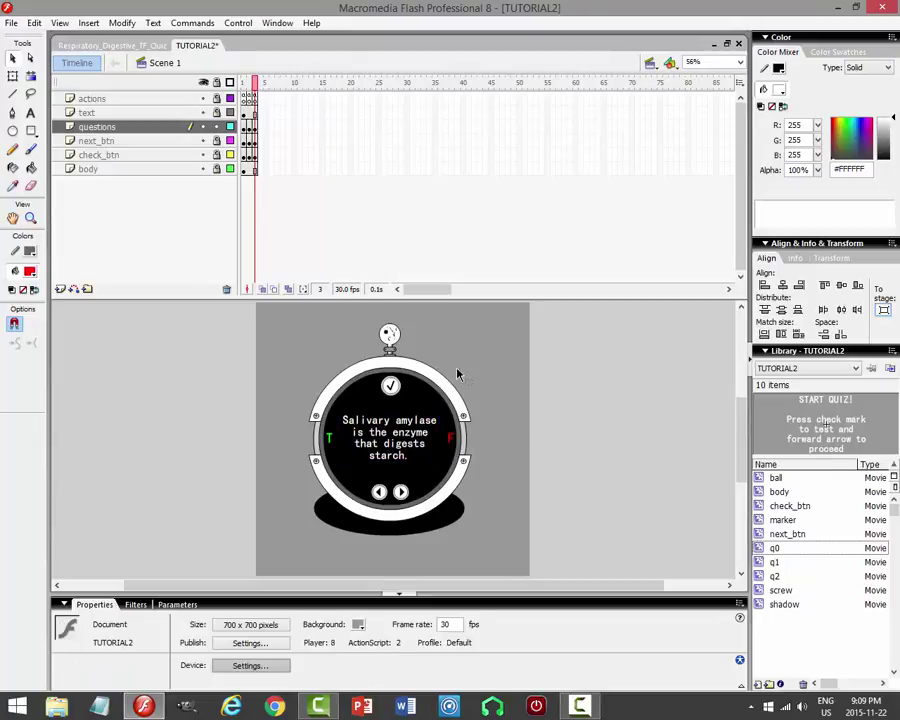
pyautogui.click(160, 127)
pyautogui.click(216, 127)
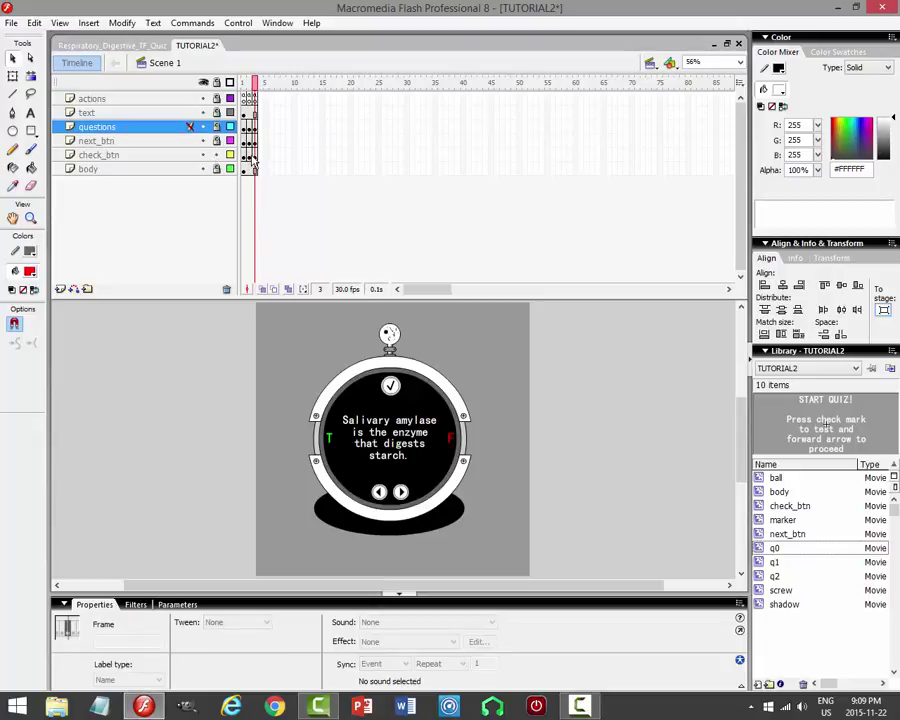
pyautogui.click(230, 155)
# Unlock the next_btn layer and review the script of the forward arrow on frame 2.
pyautogui.click(252, 141)
pyautogui.click(454, 538)
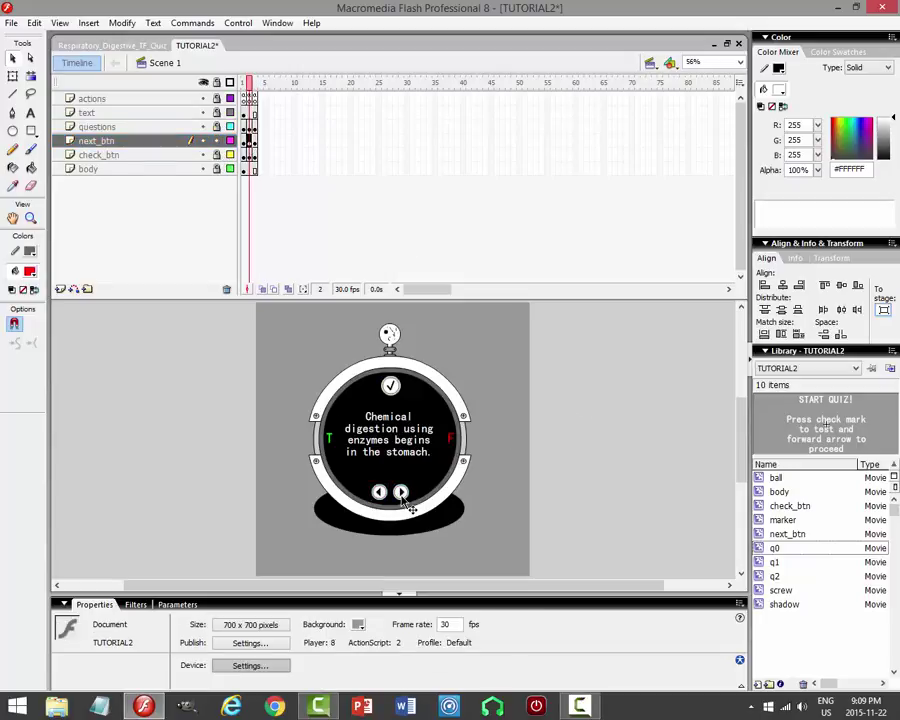
pyautogui.click(401, 491)
pyautogui.press('F9')
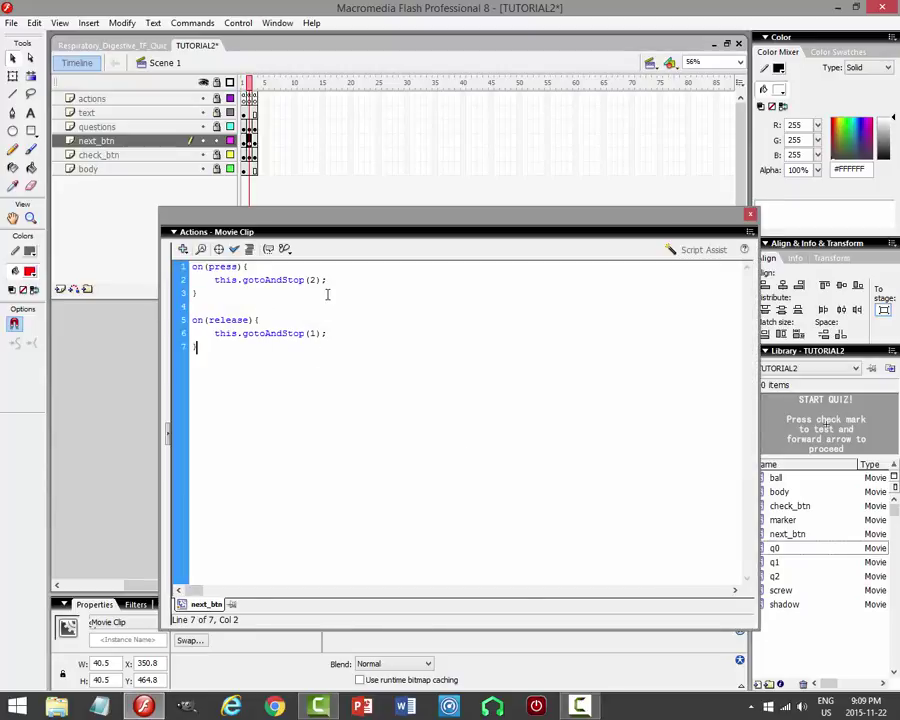
pyautogui.press('F9')
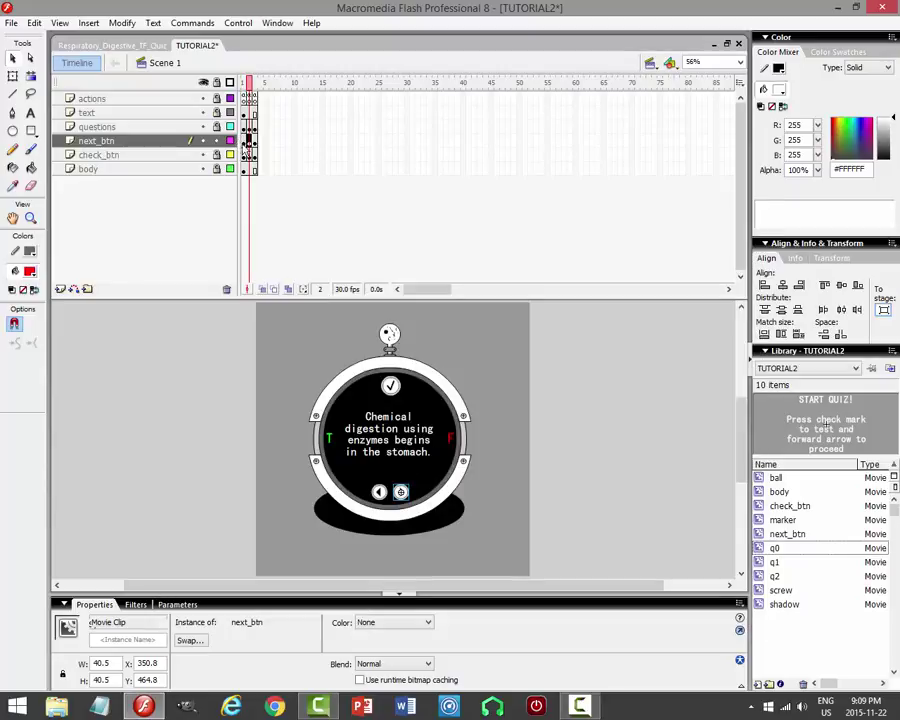
# Copy the _root.gotoAndStop(2); line from the release handler of the forward arrow on frame 1.
pyautogui.press(',')
pyautogui.click(580, 398)
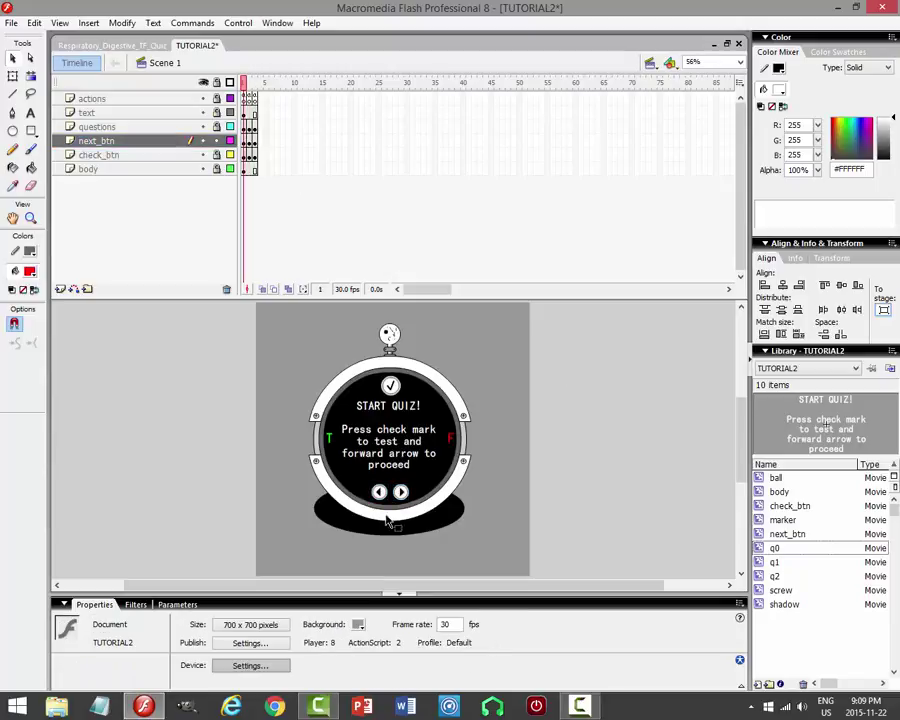
pyautogui.click(400, 491)
pyautogui.press('F9')
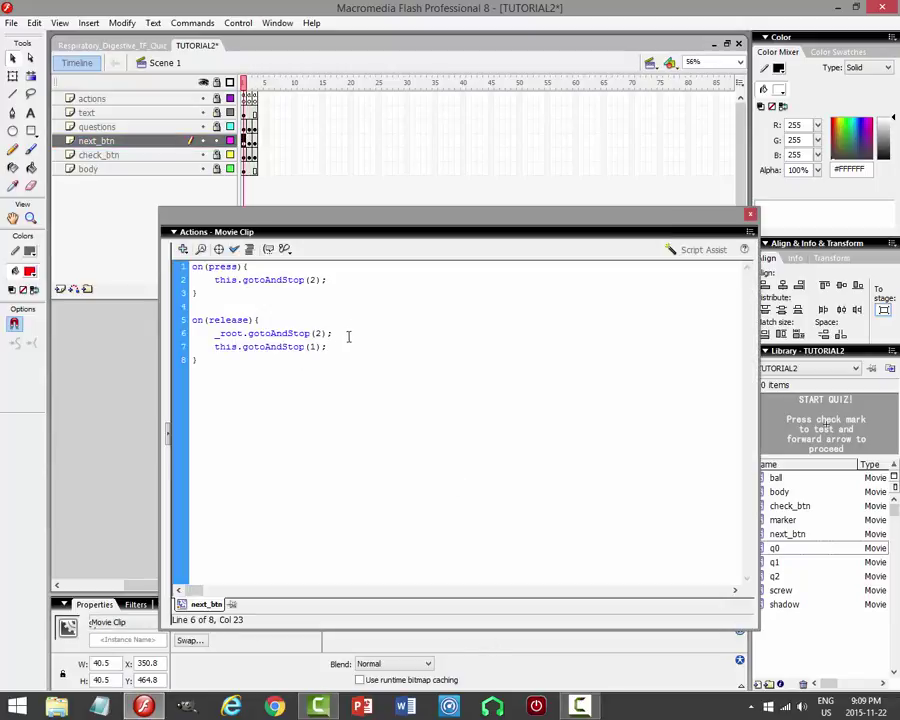
pyautogui.moveTo(349, 336); pyautogui.dragTo(192, 333)
pyautogui.rightClick(221, 337)
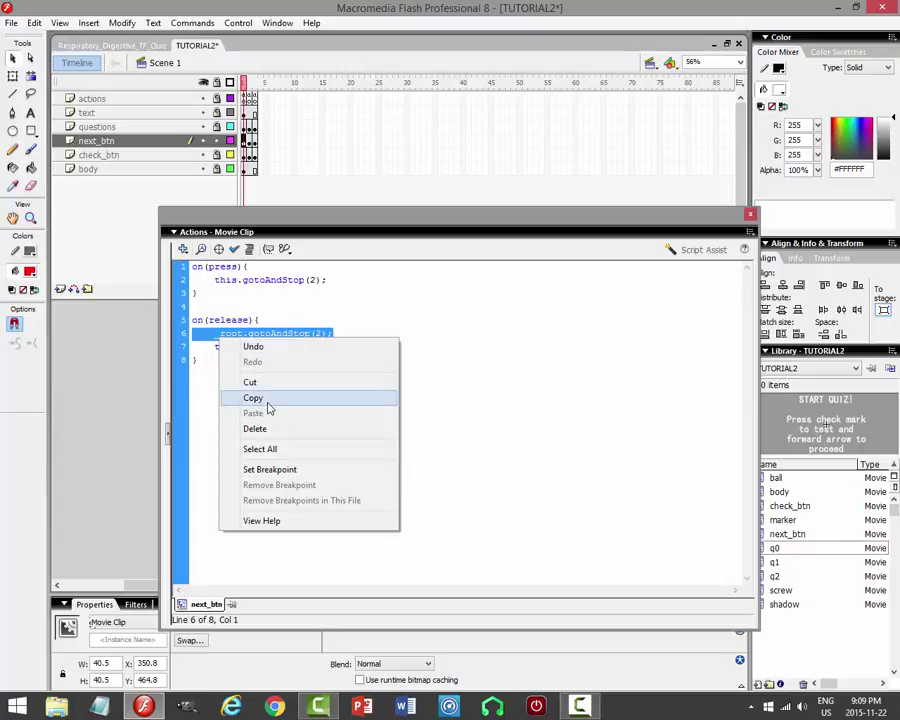
pyautogui.click(267, 402)
pyautogui.press('F9')
# Add the copied line to the release handler of the forward arrow on frame 2, changed to _root.gotoAndStop(3);.
pyautogui.click(249, 141)
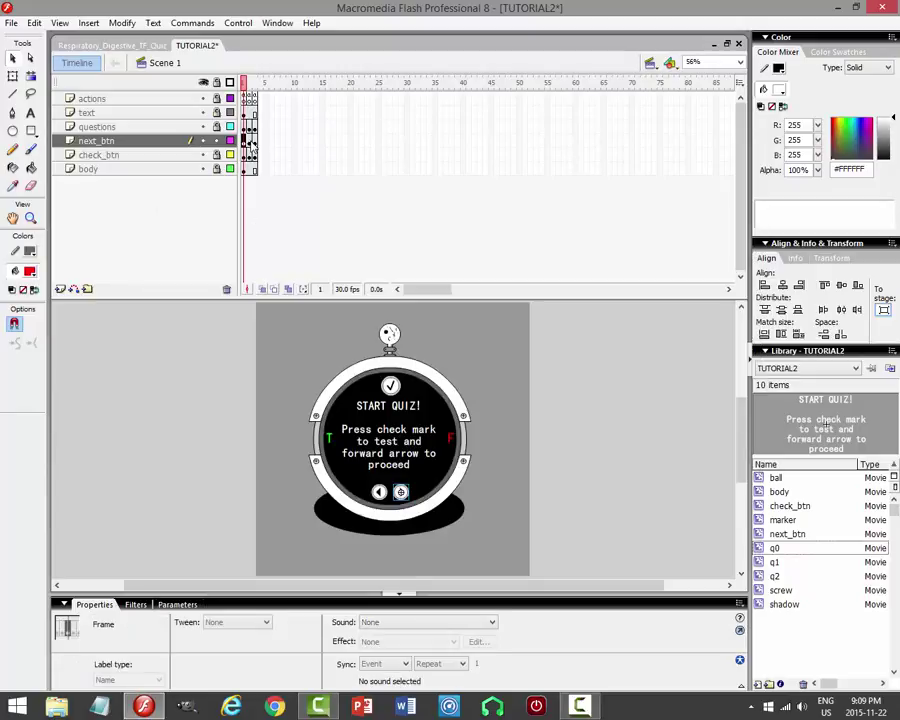
pyautogui.click(461, 527)
pyautogui.click(401, 492)
pyautogui.press('F9')
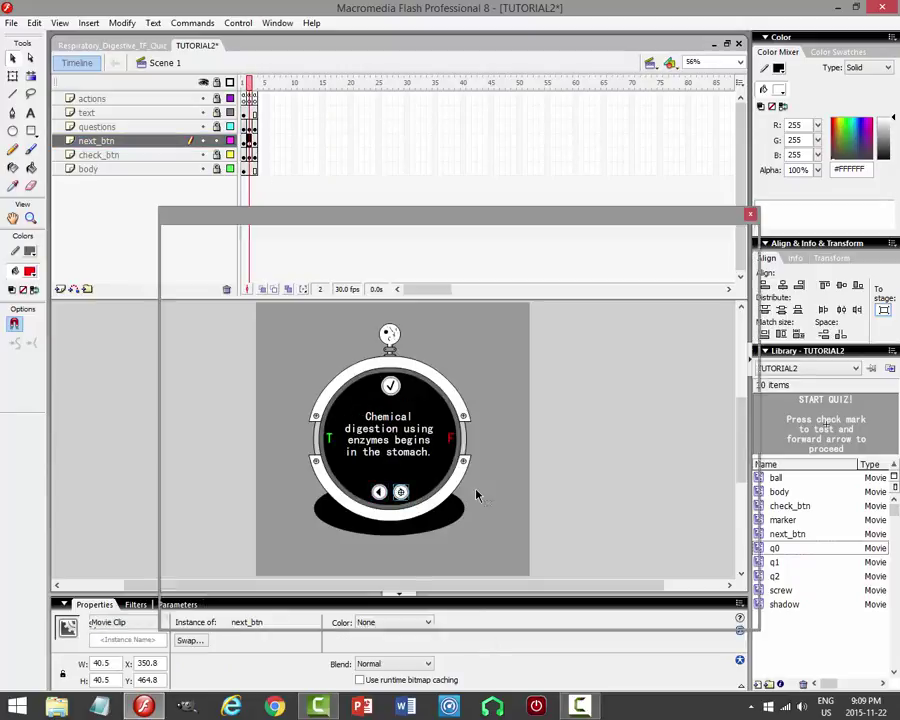
pyautogui.click(389, 324)
pyautogui.press('Return')
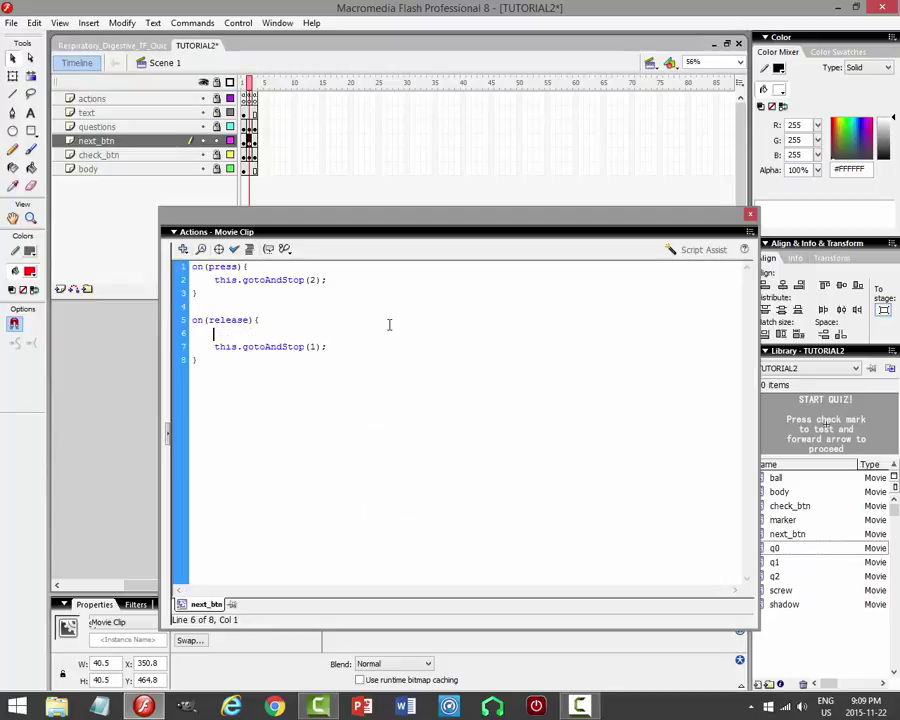
pyautogui.hotkey('ctrl', 'v')
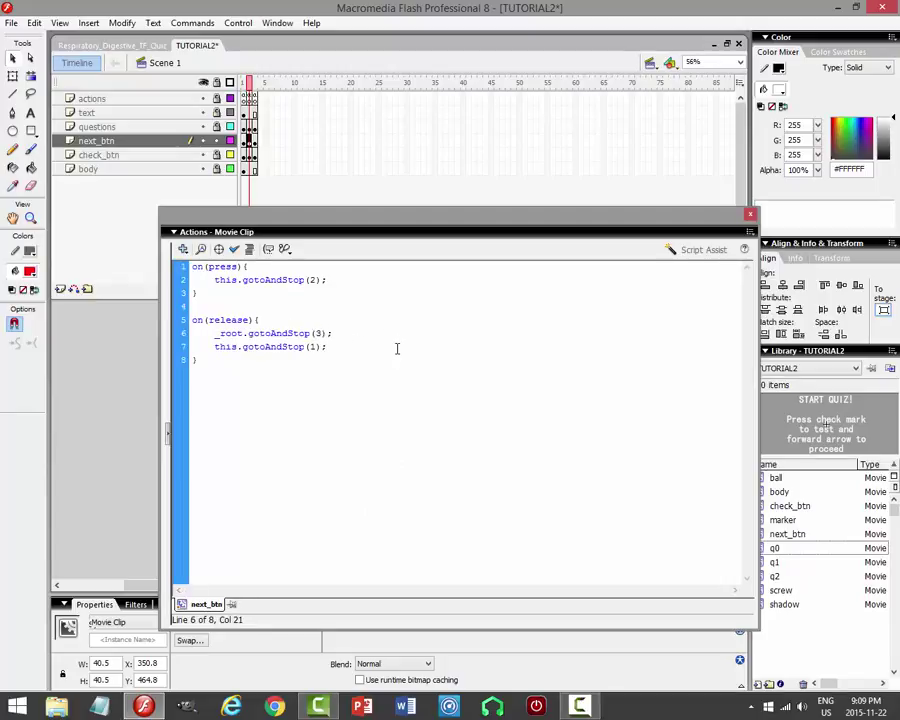
pyautogui.press('F9')
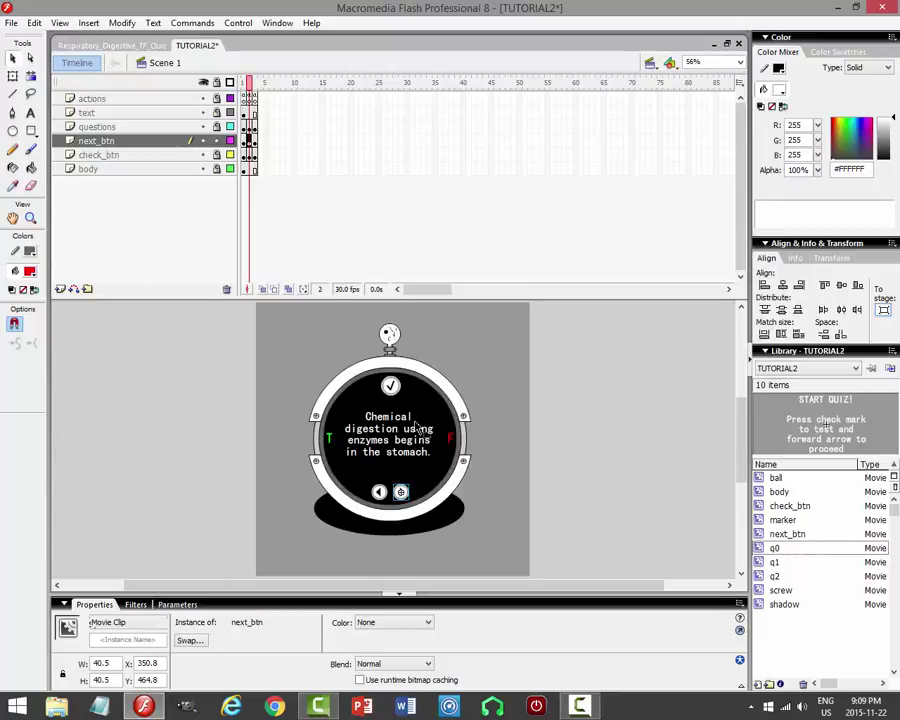
# Review the script of the back arrow on frame 2.
pyautogui.click(380, 492)
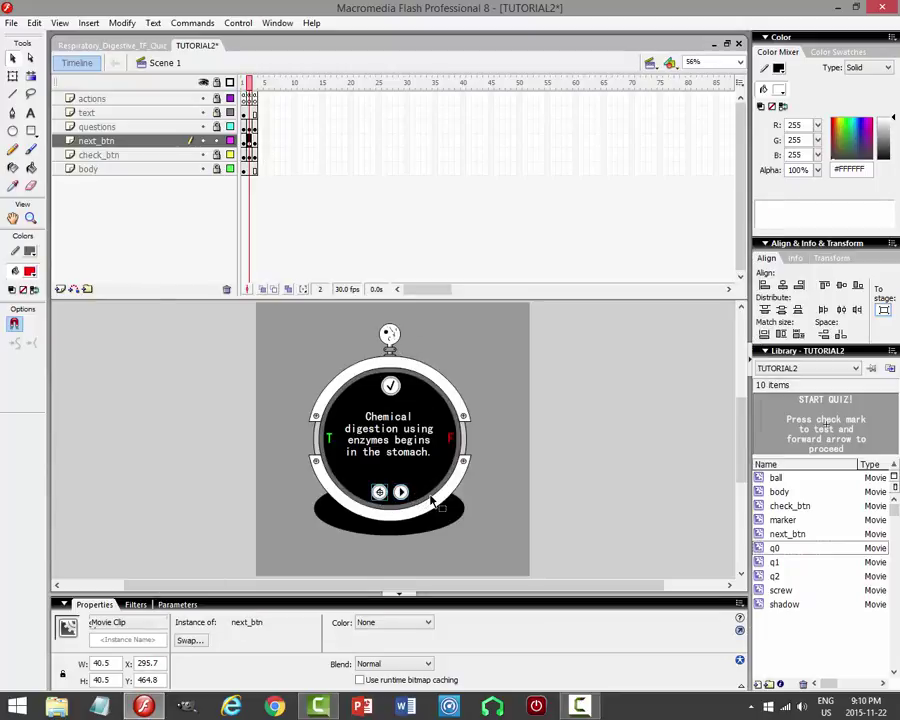
pyautogui.press('F9')
pyautogui.press('F9')
# Paste the copied _root.gotoAndStop line into the release handler of the forward arrow on frame 3.
pyautogui.click(265, 155)
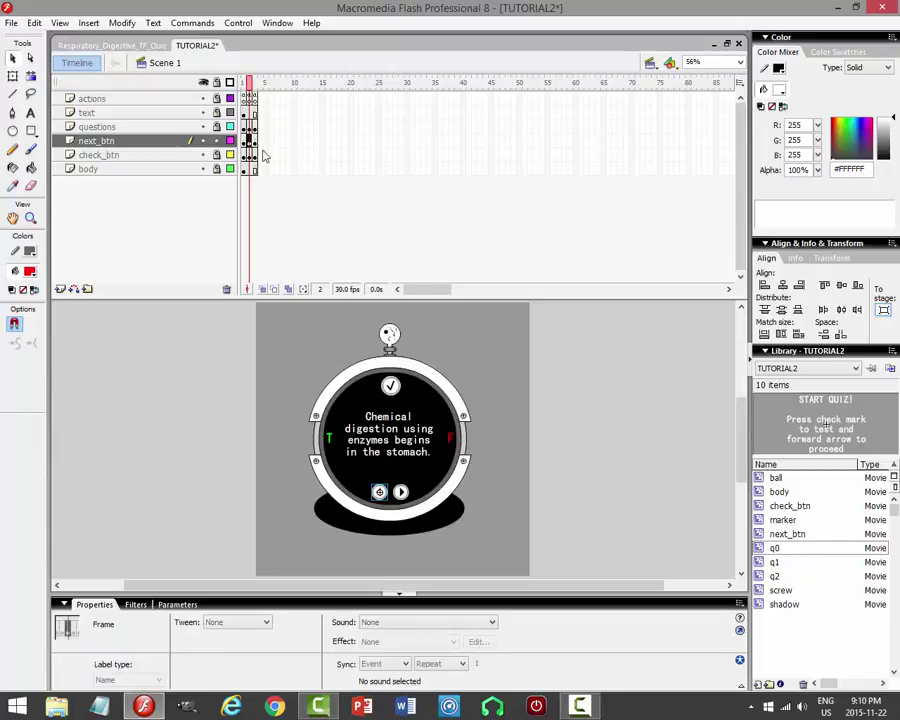
pyautogui.press('.')
pyautogui.click(524, 424)
pyautogui.click(400, 491)
pyautogui.press('F9')
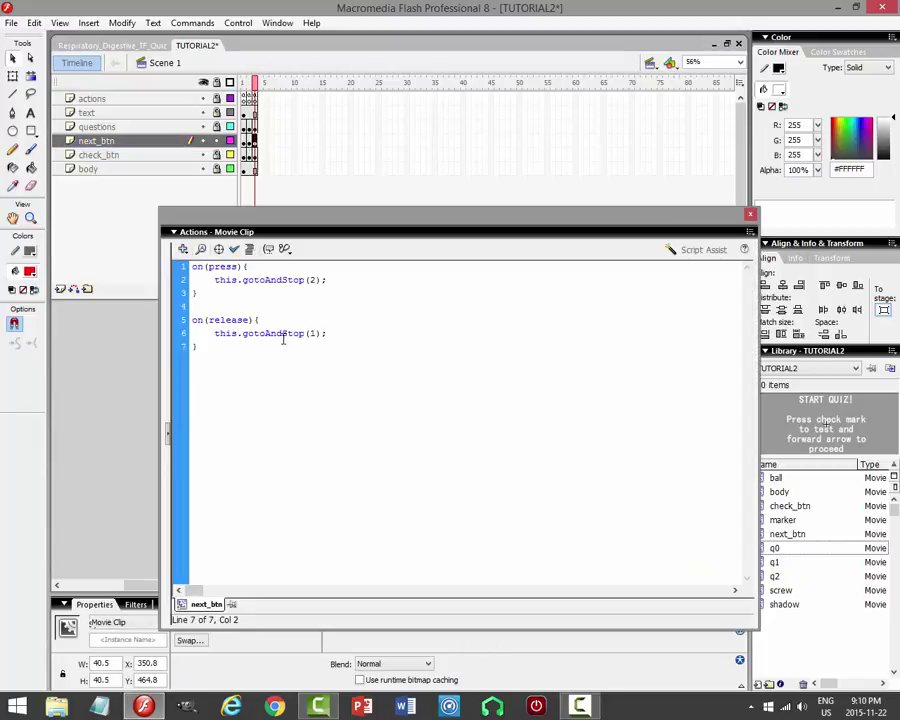
pyautogui.click(392, 320)
pyautogui.press('Return')
pyautogui.hotkey('ctrl', 'v')
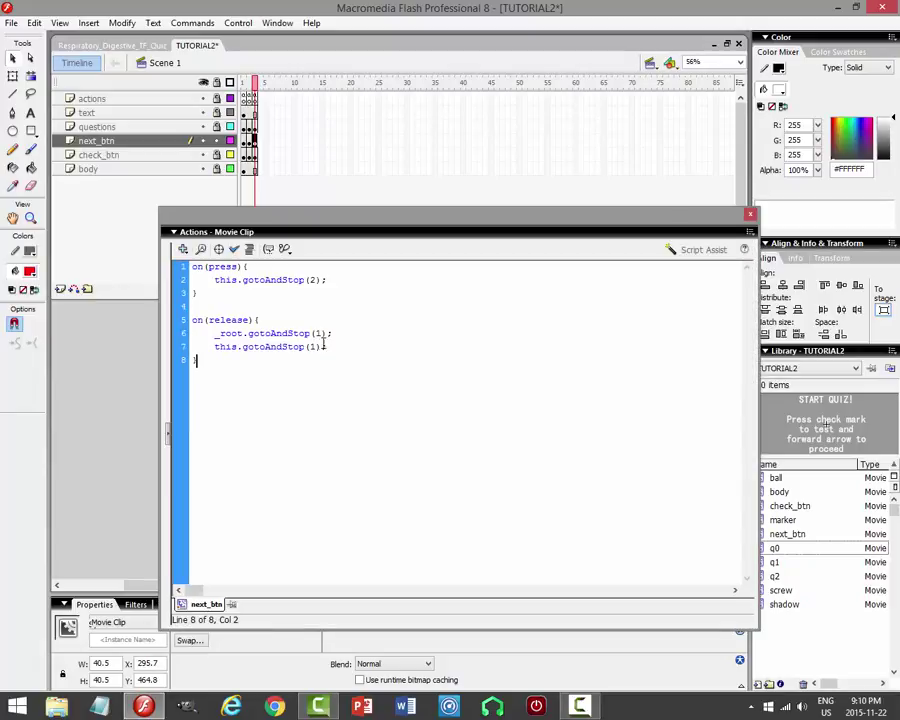
# Change the back arrow's release script on frame 3 to _root.gotoAndStop(2); and lock the next_btn layer.
pyautogui.click(320, 333)
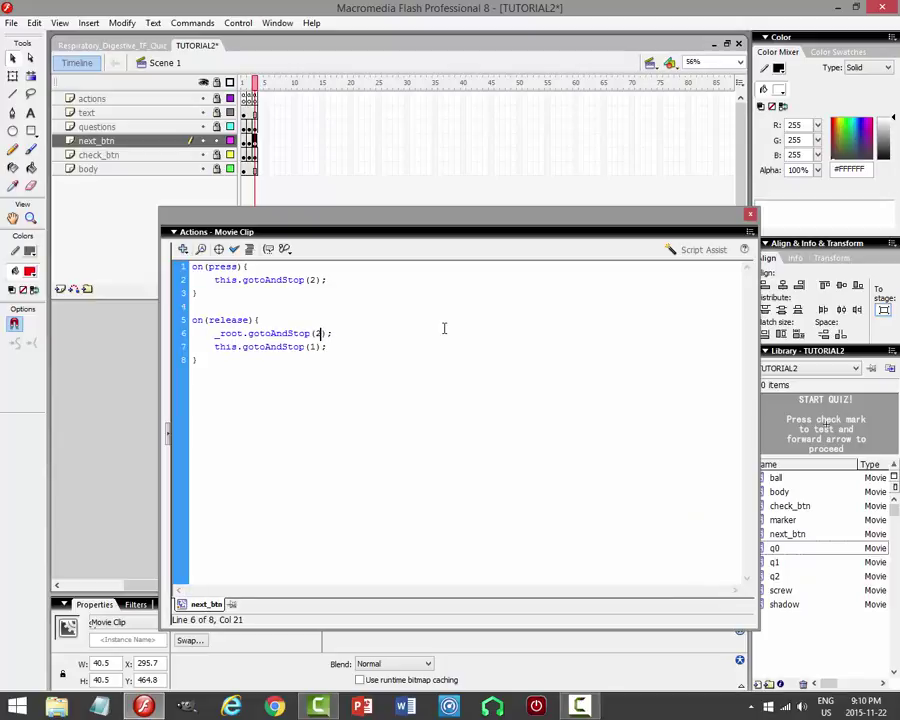
pyautogui.press('F9')
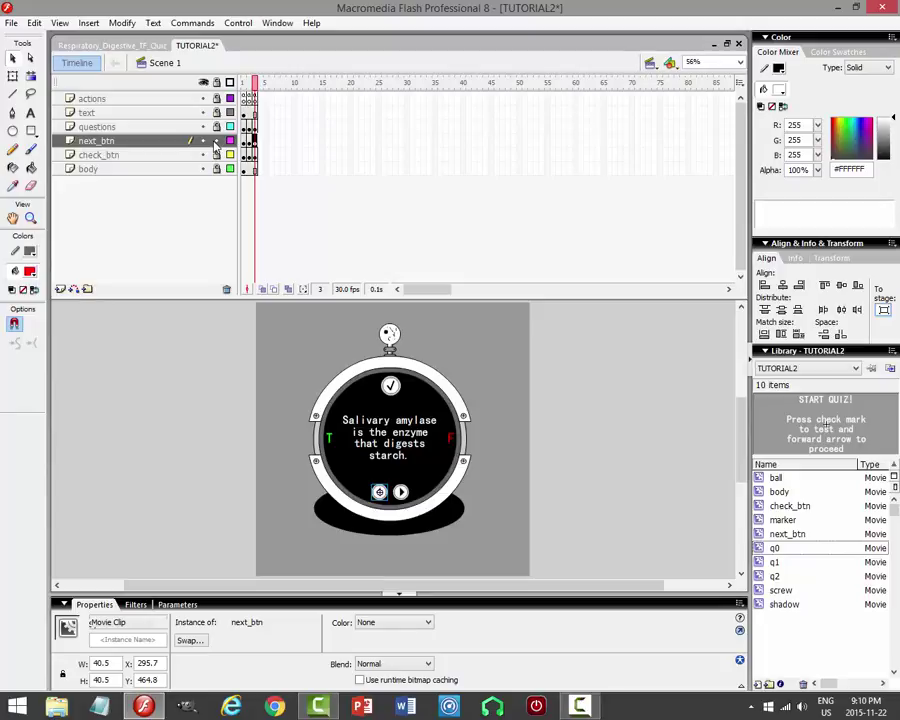
pyautogui.click(216, 141)
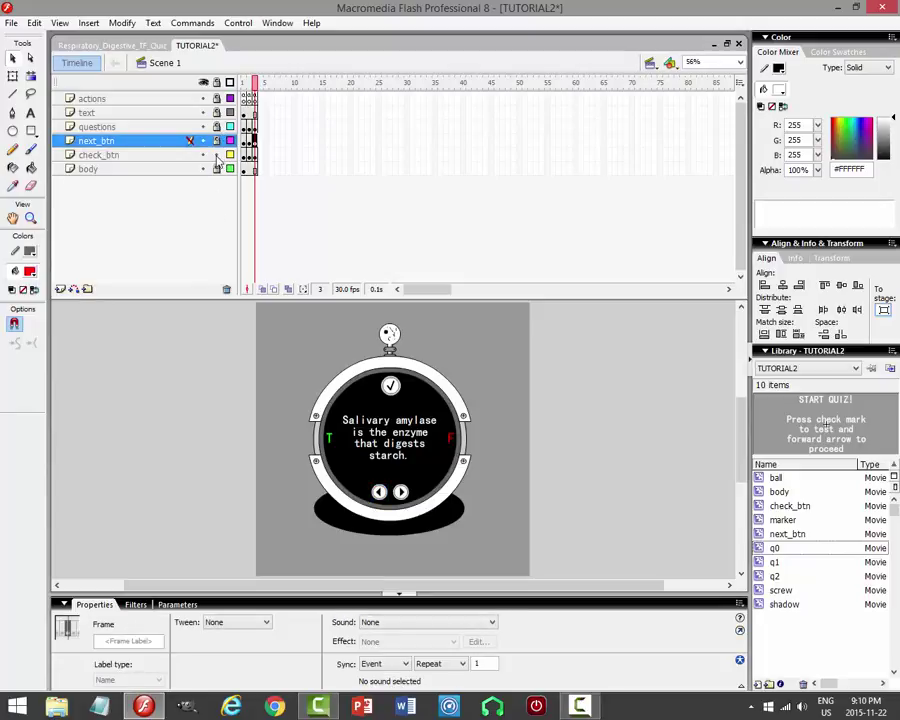
# Set the body's gotoAndPlay label in the frame 3 check mark script to "true" and lock the check_btn layer.
pyautogui.click(110, 155)
pyautogui.click(512, 390)
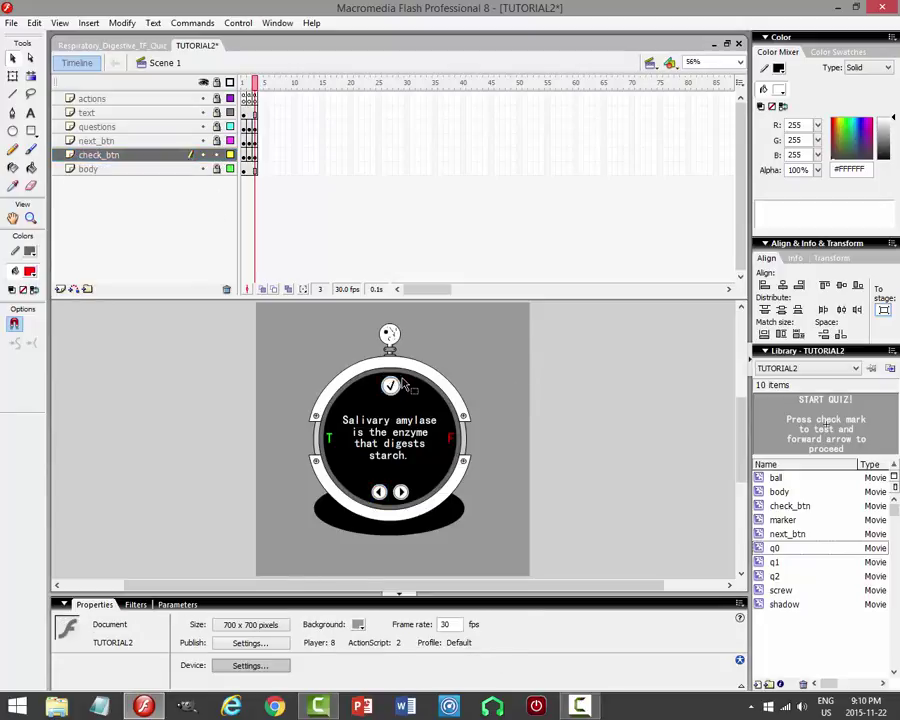
pyautogui.click(418, 395)
pyautogui.press('F9')
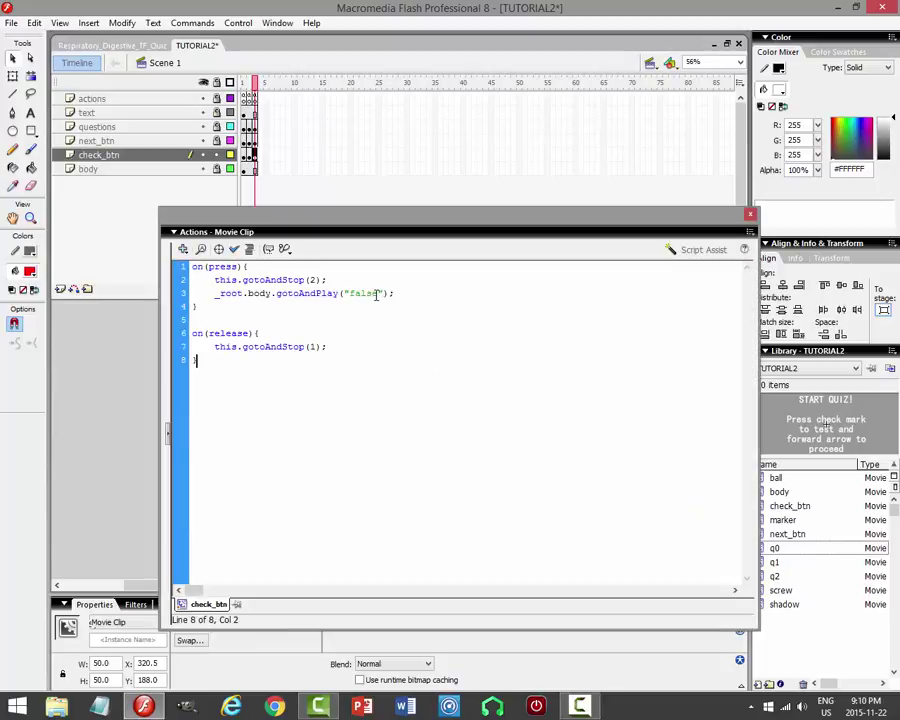
pyautogui.doubleClick(377, 293)
pyautogui.write('true')
pyautogui.press('F9')
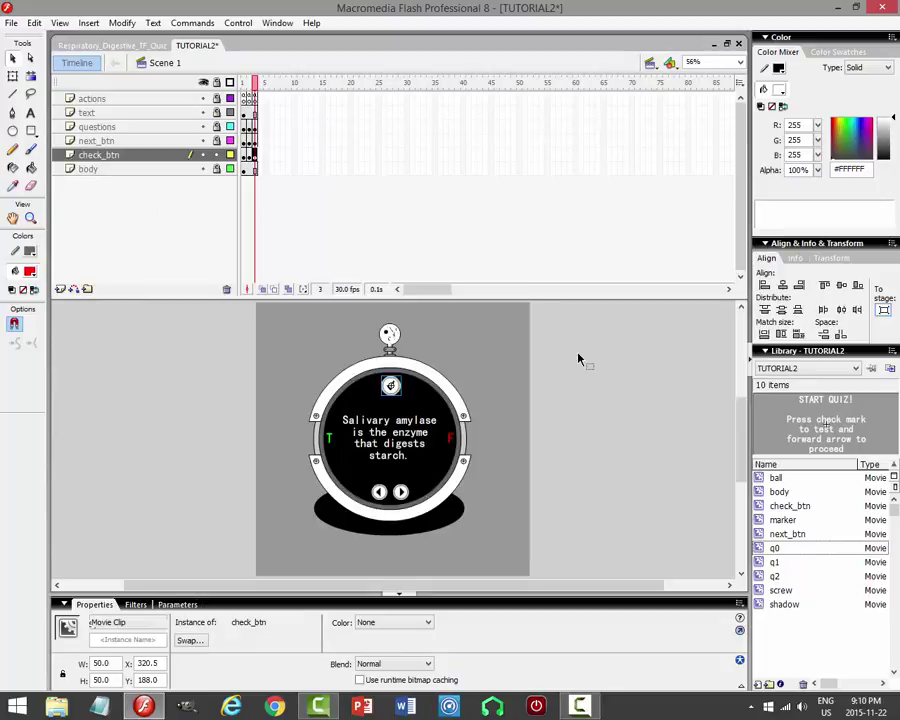
pyautogui.click(403, 251)
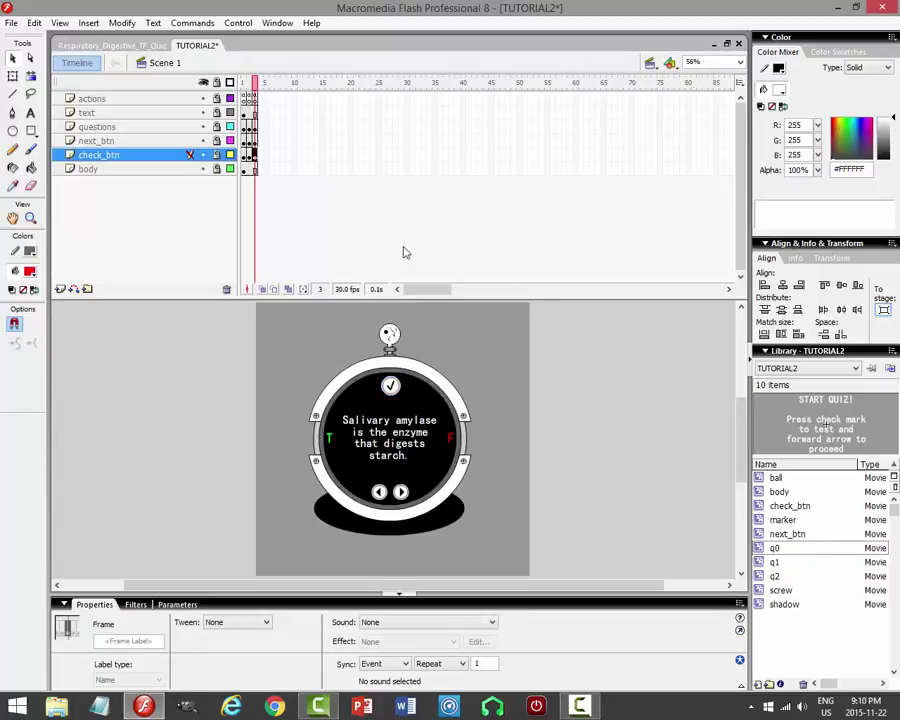
# Save the document and test the movie's forward arrow, back arrow and check mark across the start screen and both questions.
pyautogui.hotkey('ctrl', 's')
pyautogui.hotkey('ctrl', 'Return')
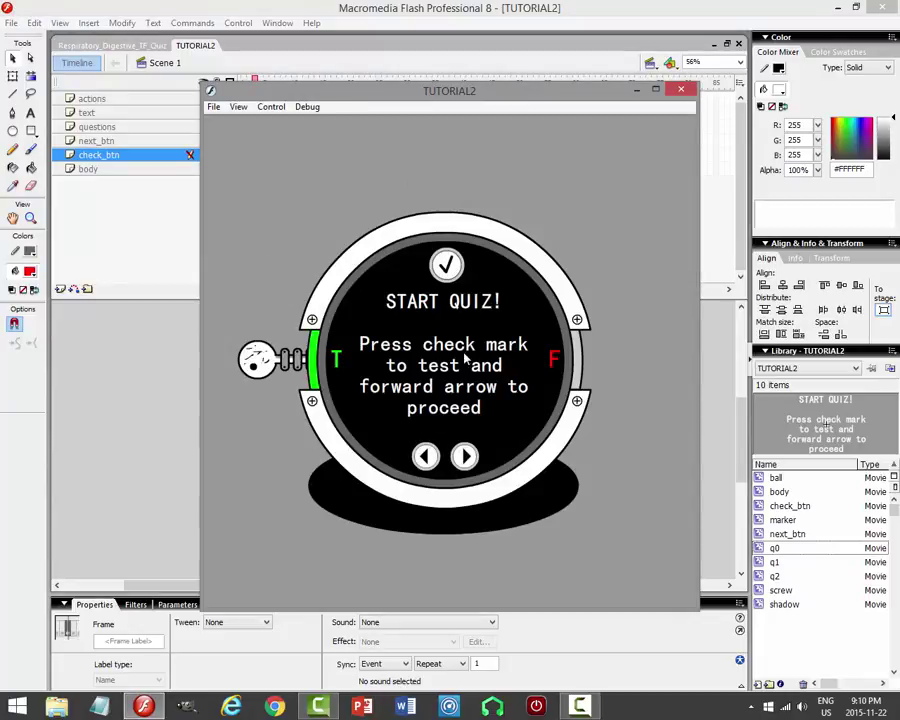
pyautogui.click(466, 458)
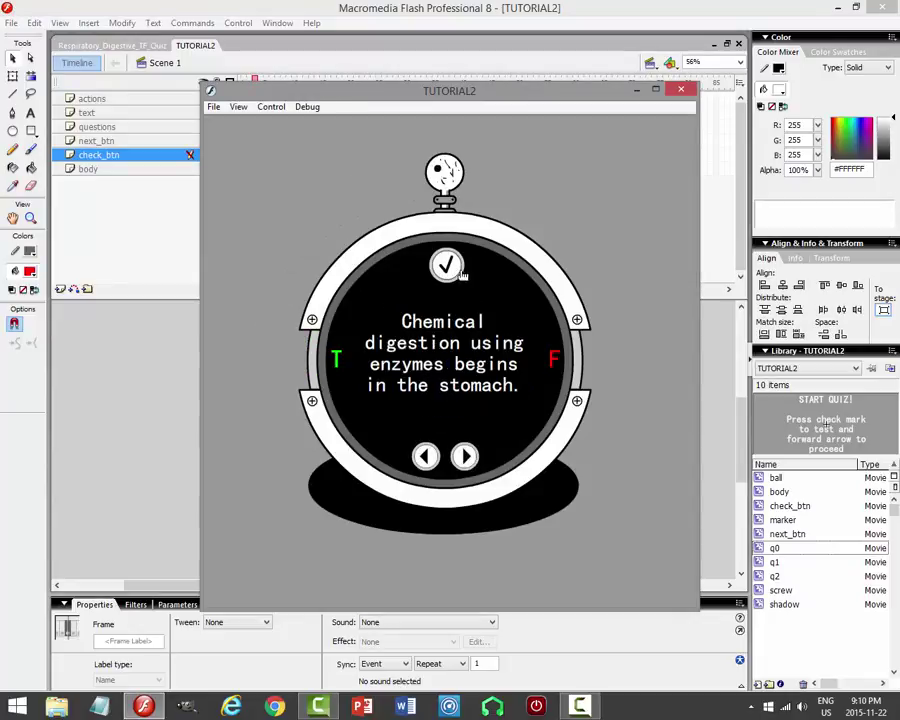
pyautogui.click(466, 458)
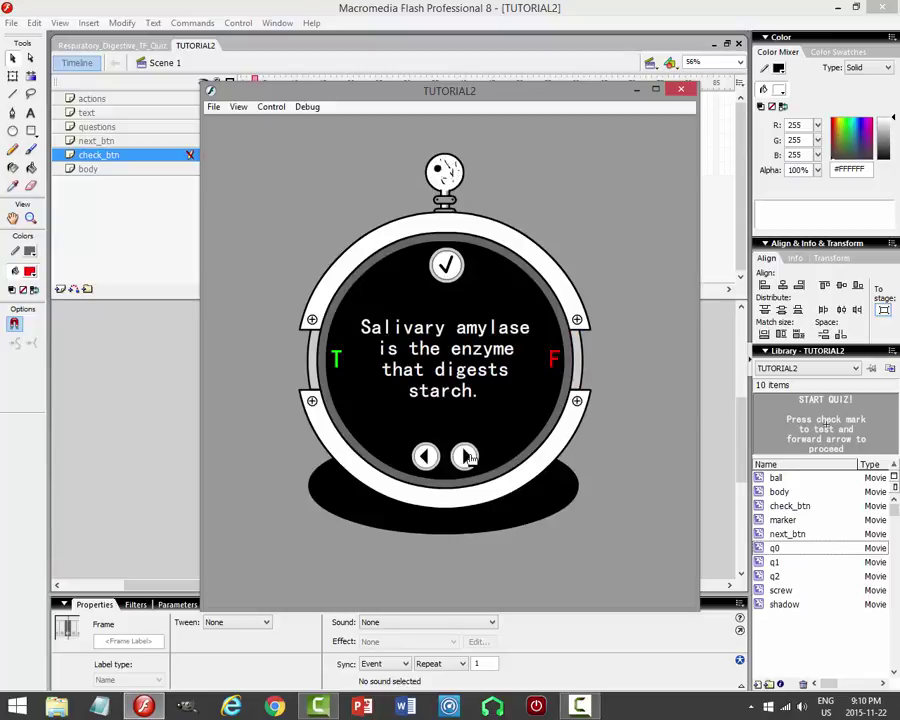
pyautogui.click(447, 268)
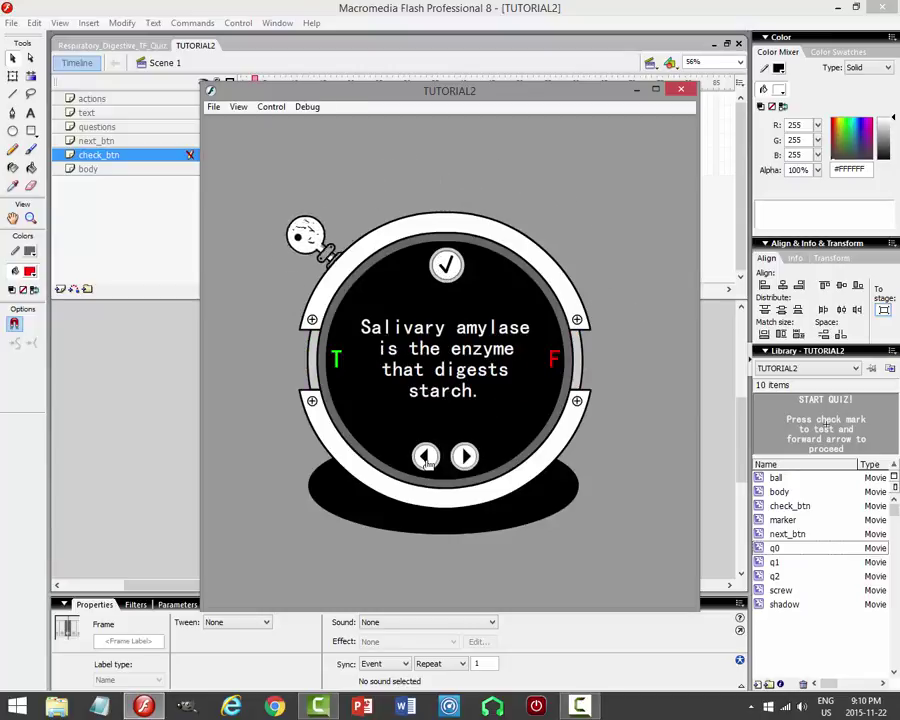
pyautogui.click(448, 267)
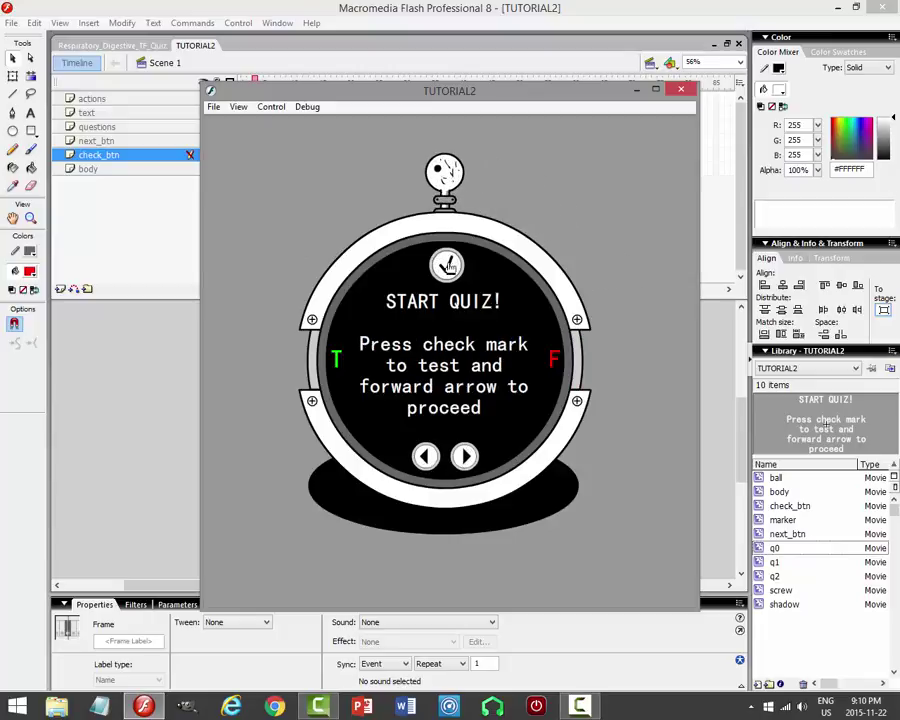
pyautogui.click(448, 266)
pyautogui.click(680, 91)
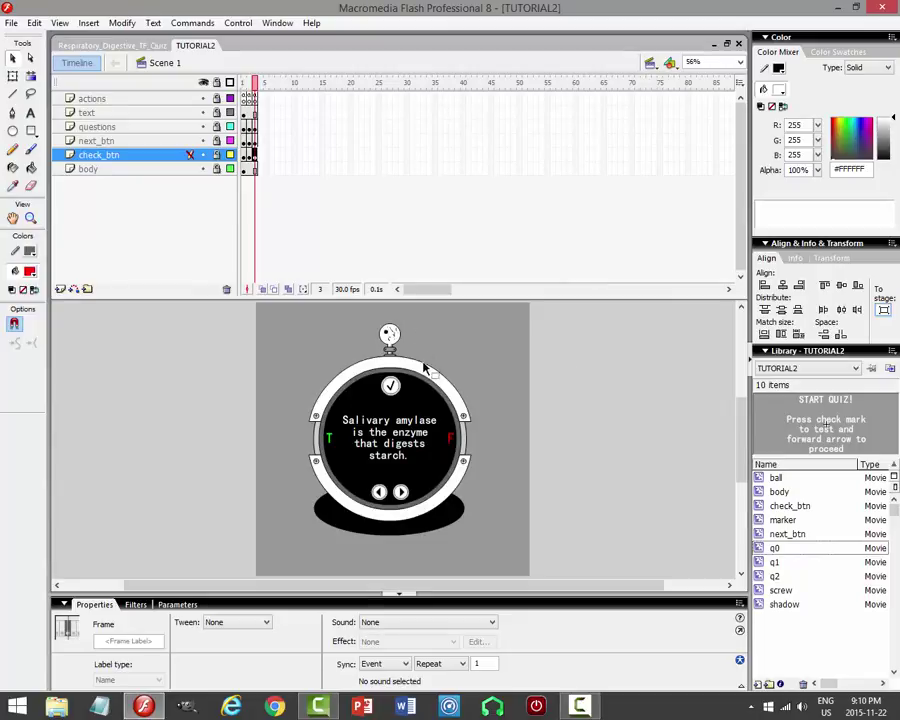
# Unlock the text layer and add the text "1" beside the check mark, at about X 402.2, Y 209.6.
pyautogui.click(112, 113)
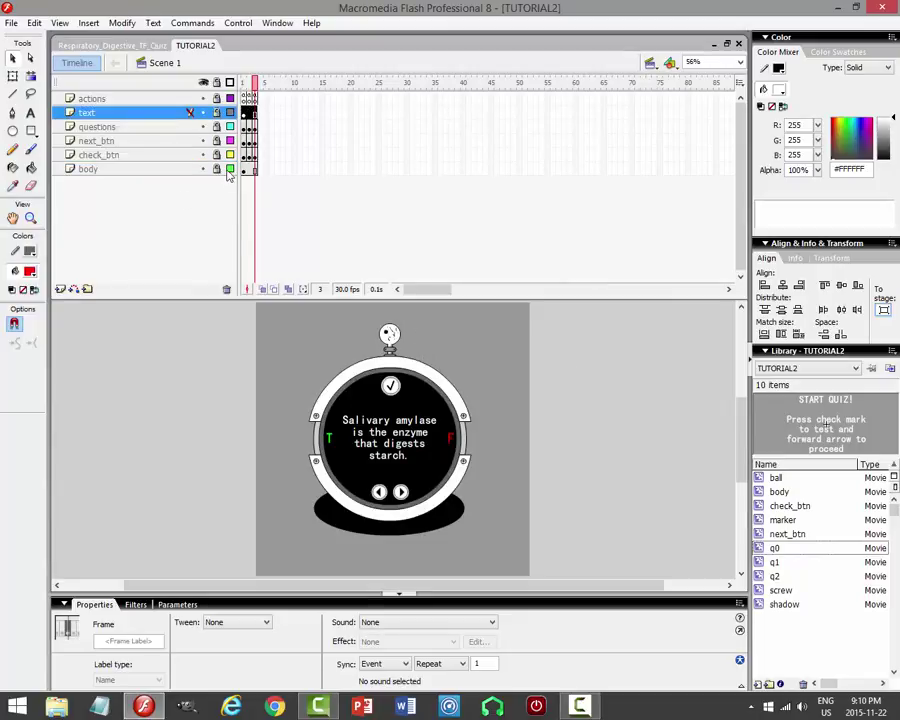
pyautogui.click(216, 112)
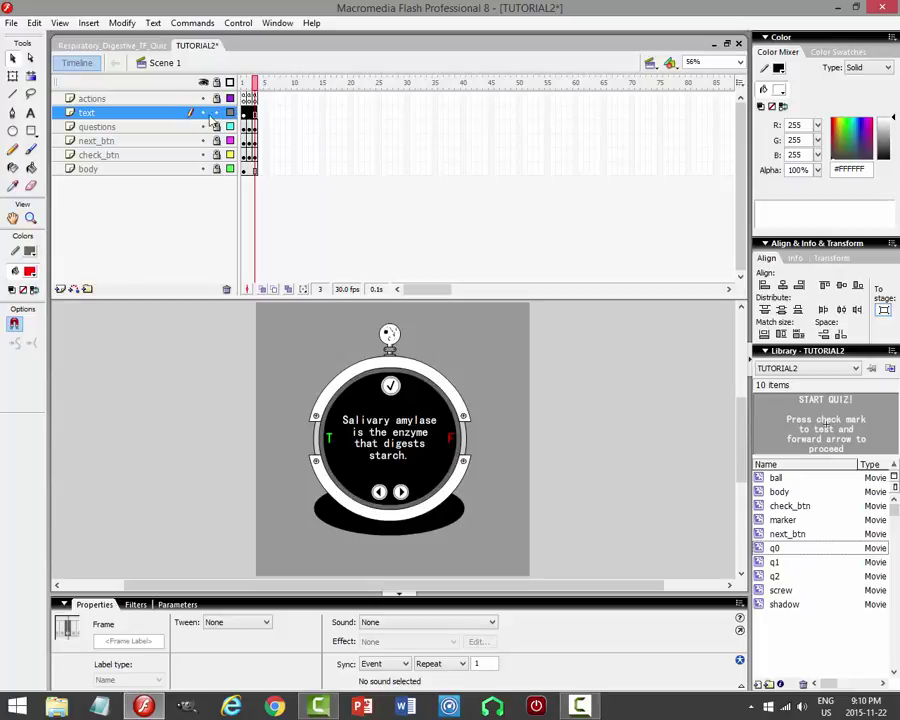
pyautogui.click(30, 113)
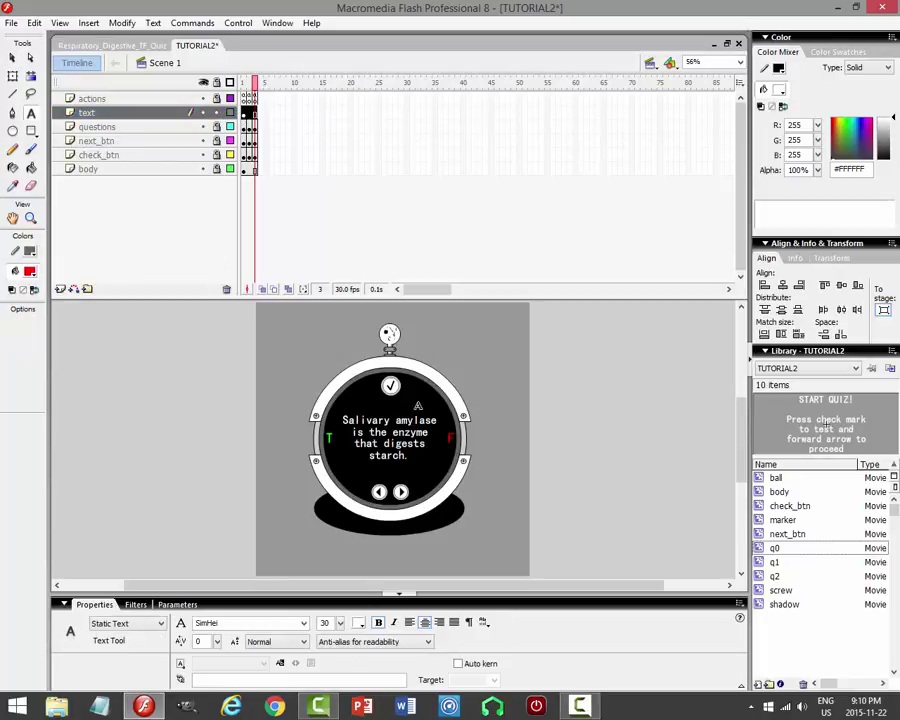
pyautogui.click(421, 377)
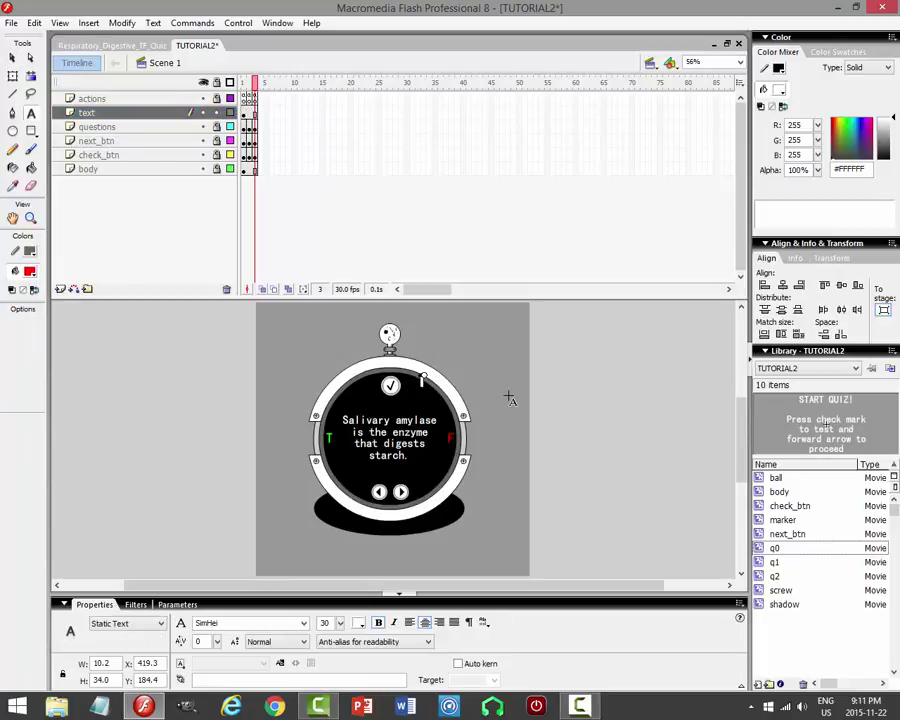
pyautogui.click(8, 62)
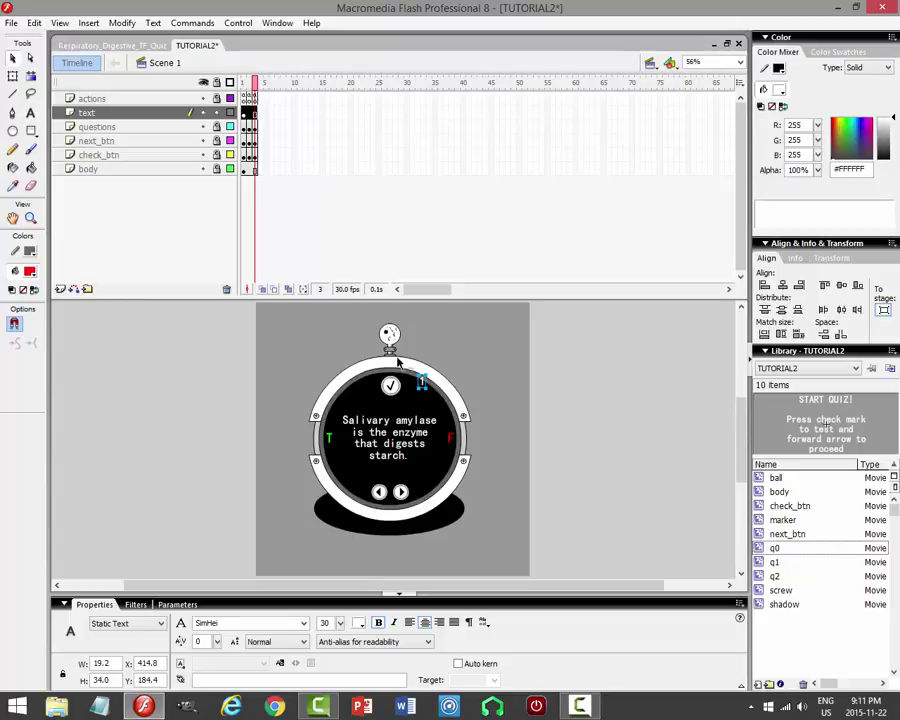
pyautogui.moveTo(421, 381); pyautogui.dragTo(416, 392)
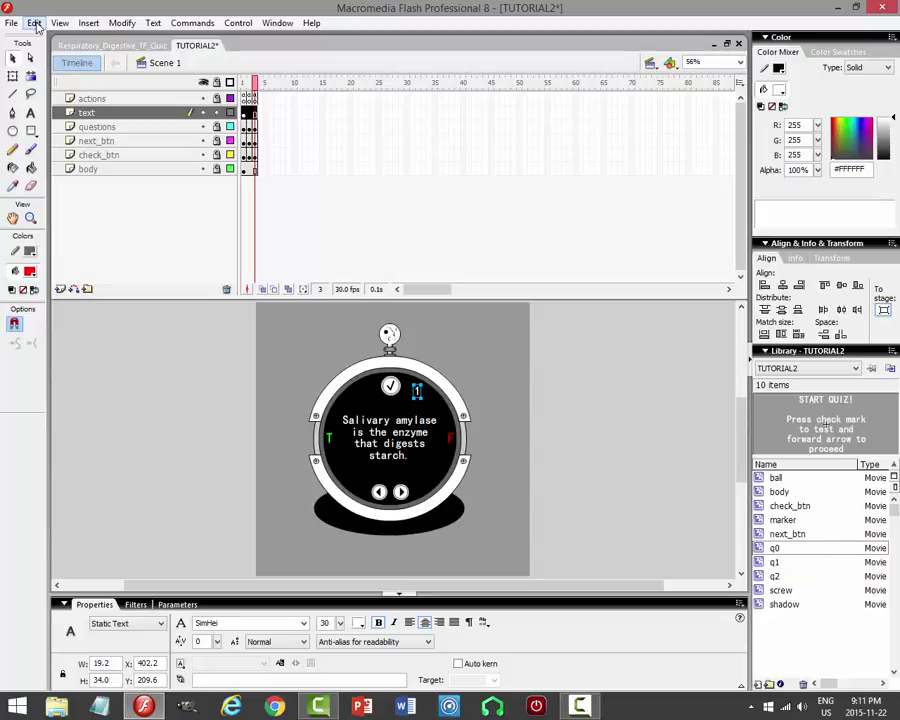
# Move the "1" from the text layer to the same place on a new layer above it, locking the text layer.
pyautogui.click(36, 25)
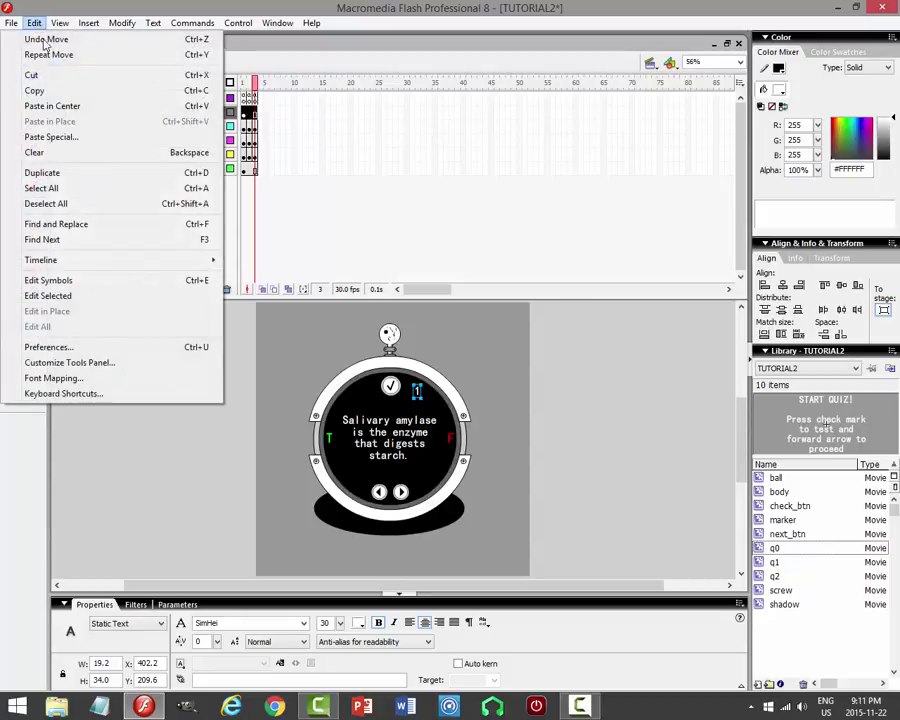
pyautogui.click(30, 38)
pyautogui.click(216, 118)
pyautogui.click(216, 114)
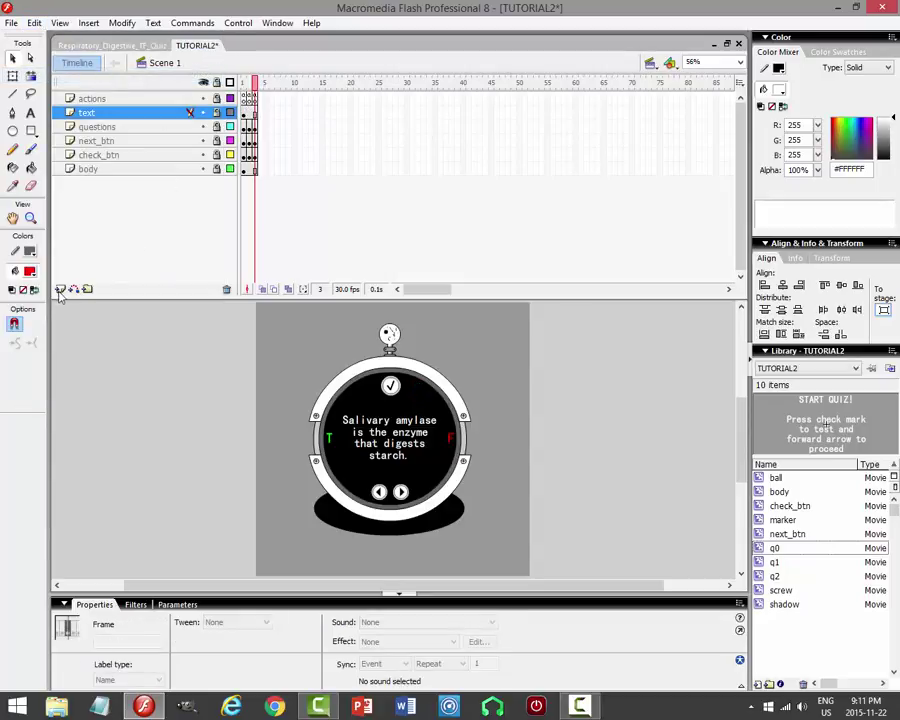
pyautogui.click(34, 22)
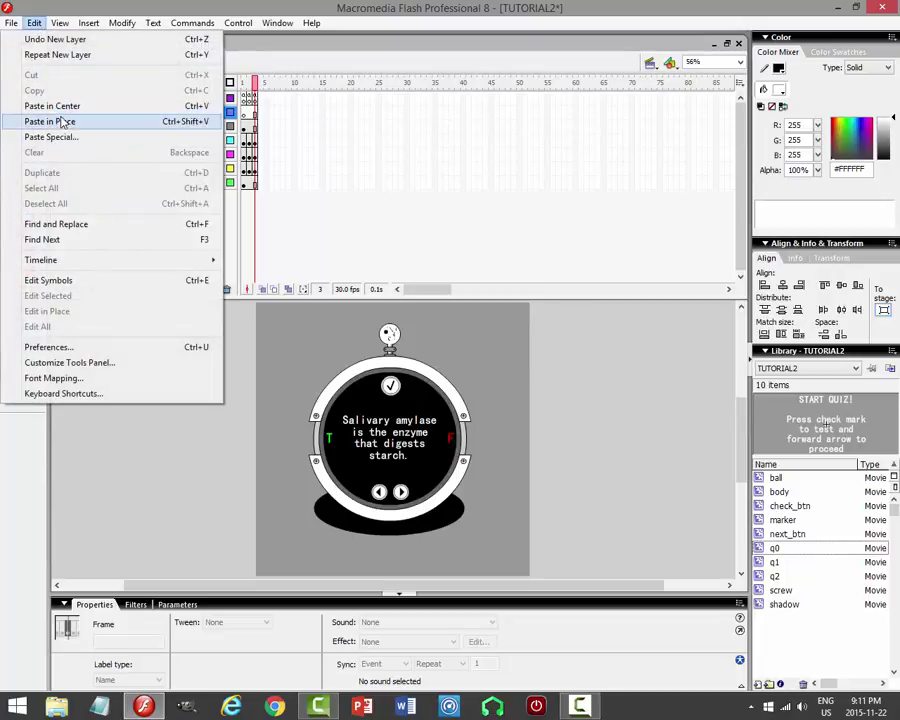
pyautogui.click(62, 120)
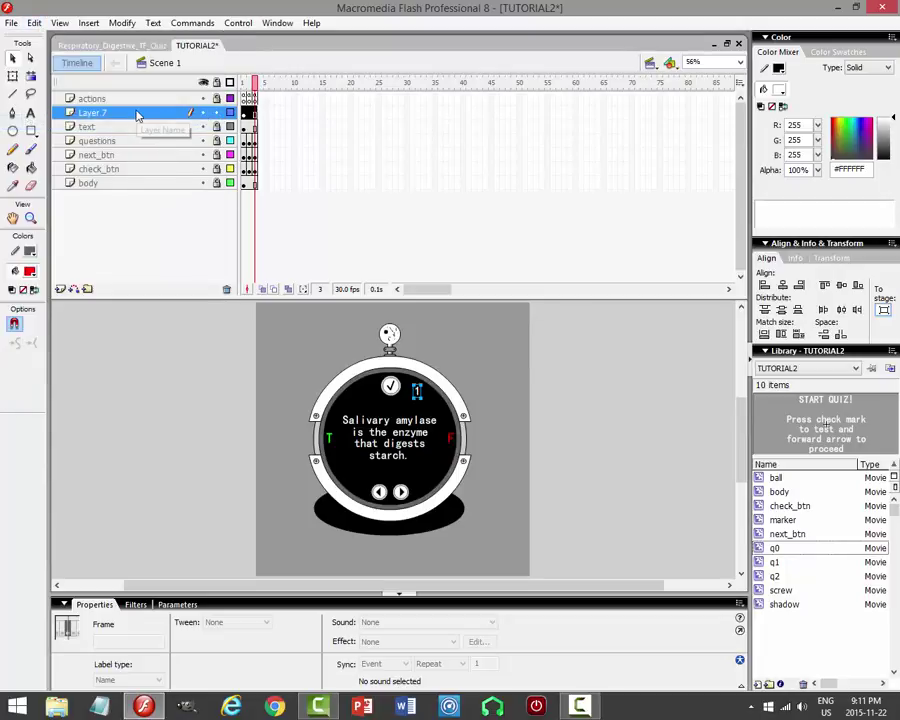
# Rename the new layer holding the "1" as "question #".
pyautogui.doubleClick(137, 112)
pyautogui.write('question #')
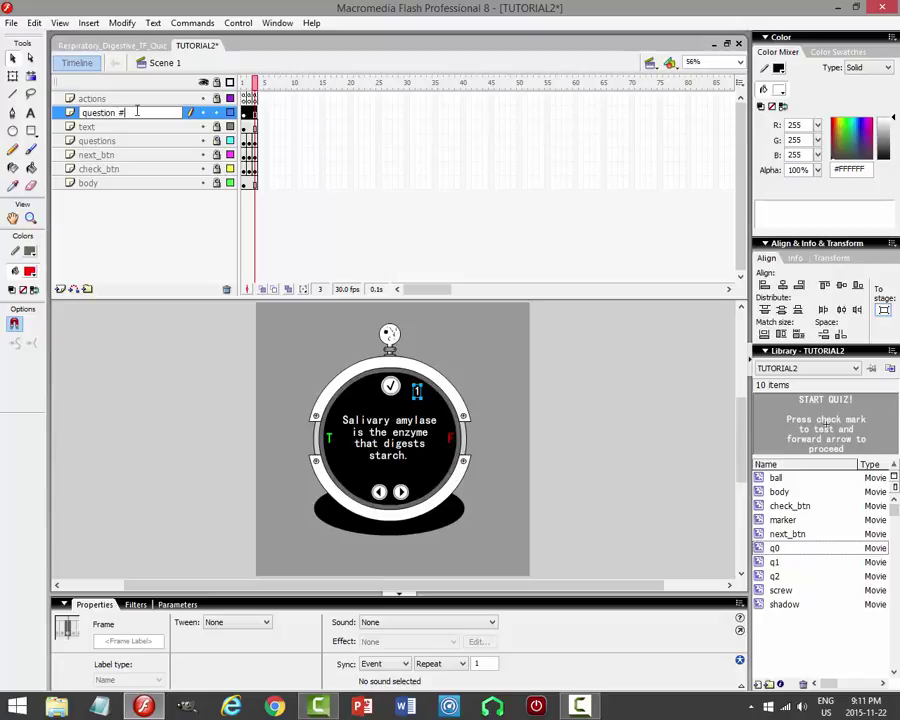
pyautogui.press('Return')
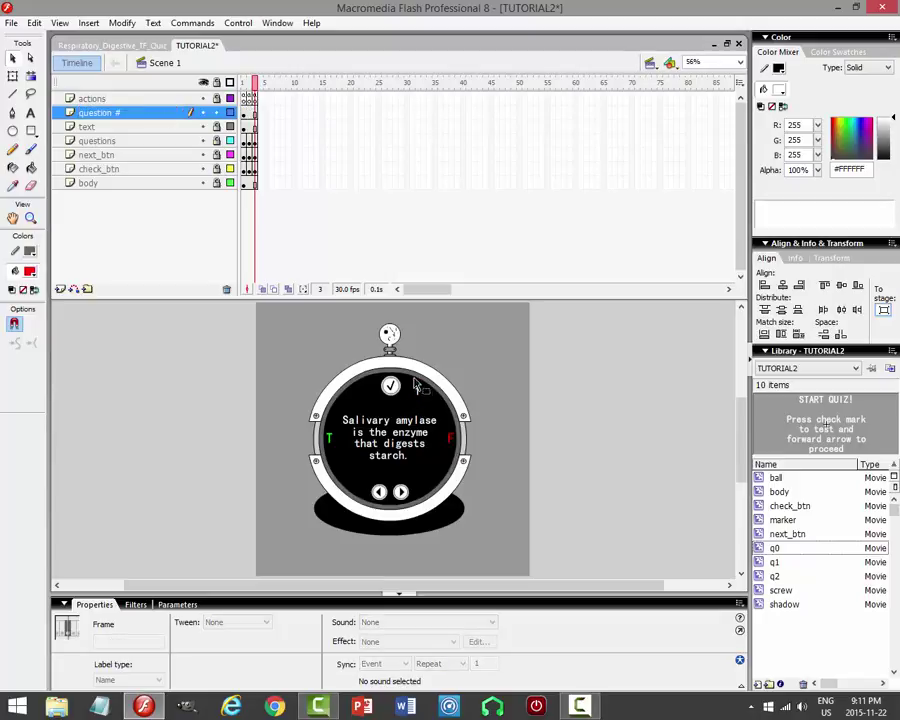
# Nudge the "1" beside the check mark to X 400.4, Y 206.0 and save the document.
pyautogui.click(417, 391)
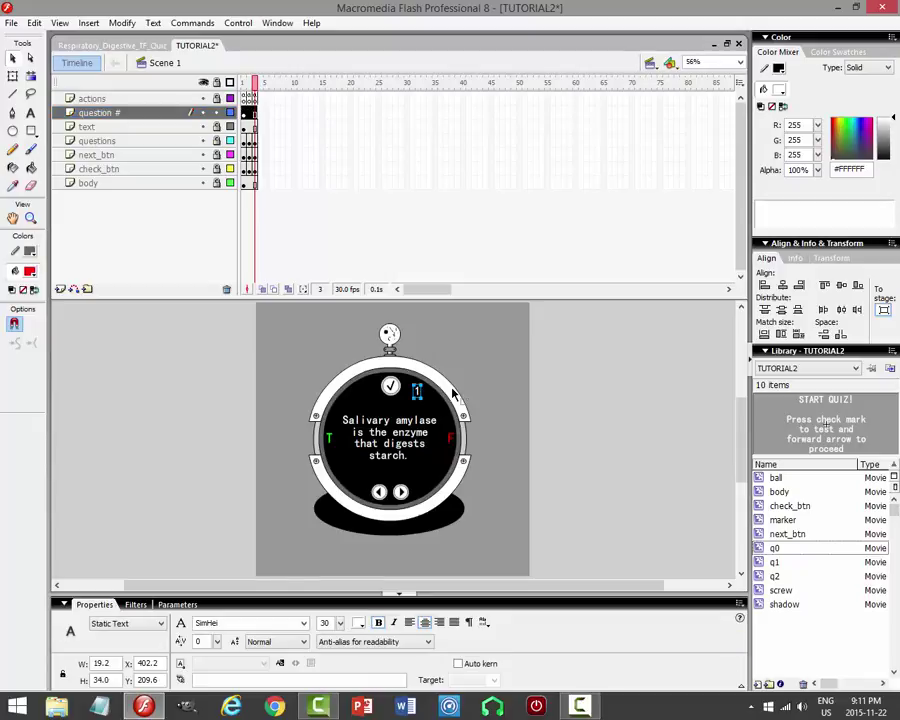
pyautogui.press('Left')
pyautogui.press('Left')
pyautogui.click(522, 349)
pyautogui.hotkey('ctrl', 's')
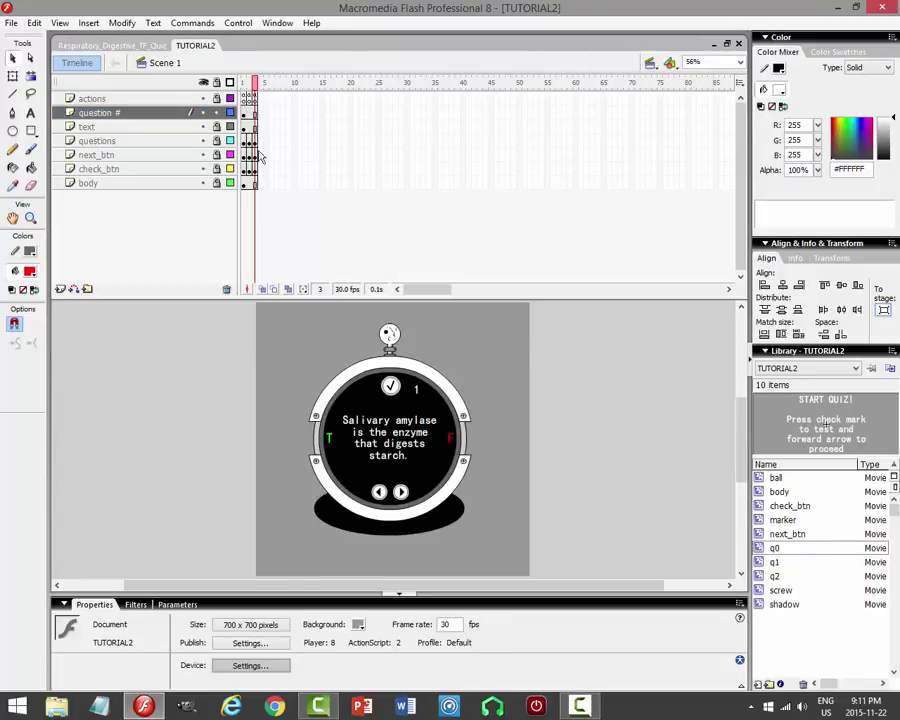
# Add a keyframe at frame 2 of the question # layer and delete the "1" from the start screen in frame 1.
pyautogui.click(254, 112)
pyautogui.click(246, 112)
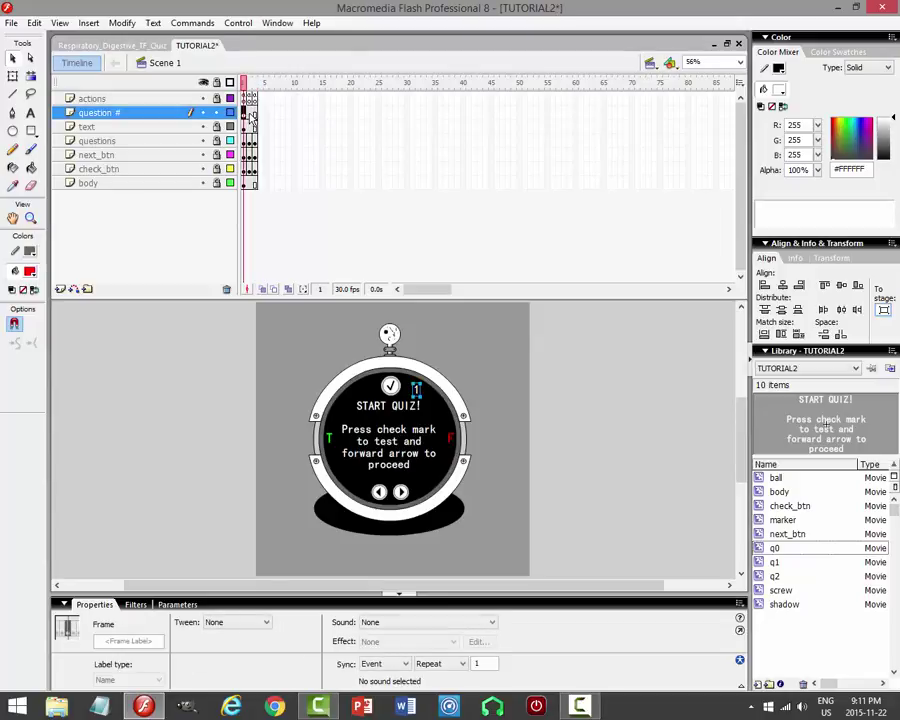
pyautogui.click(250, 112)
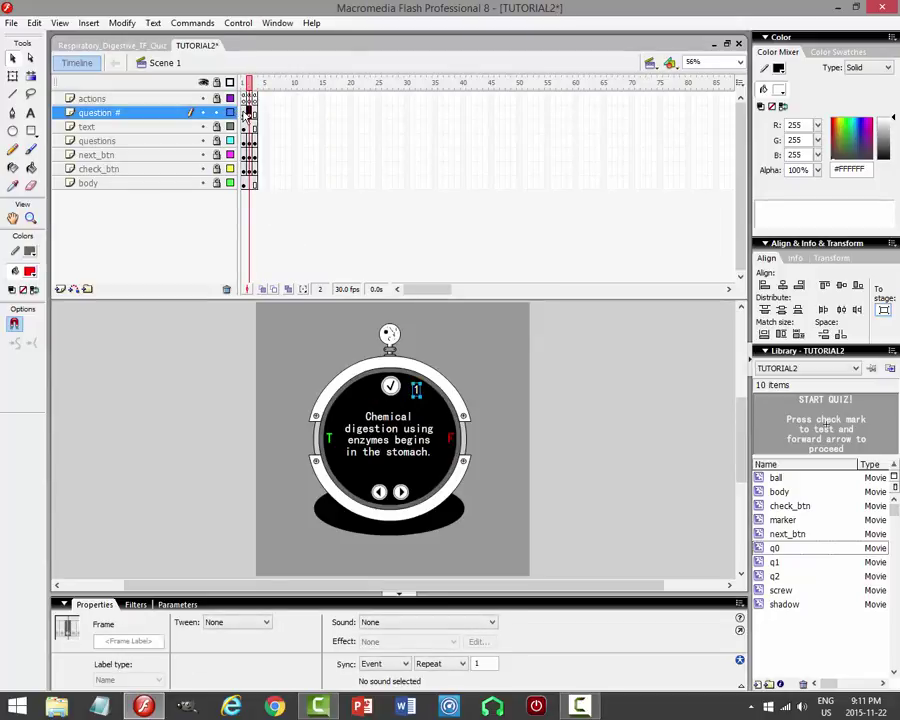
pyautogui.click(244, 112)
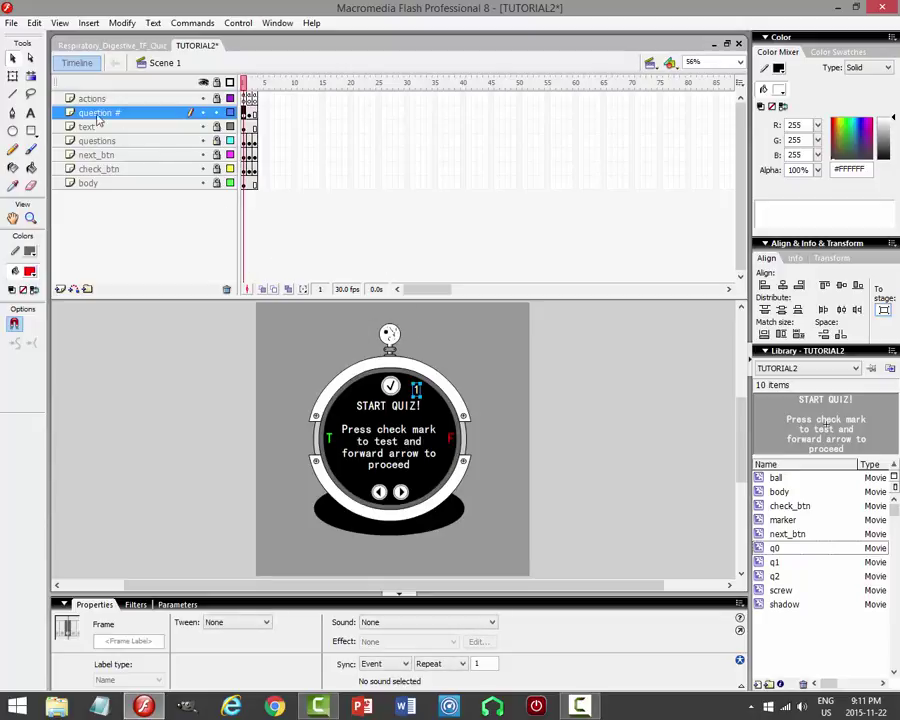
pyautogui.click(418, 392)
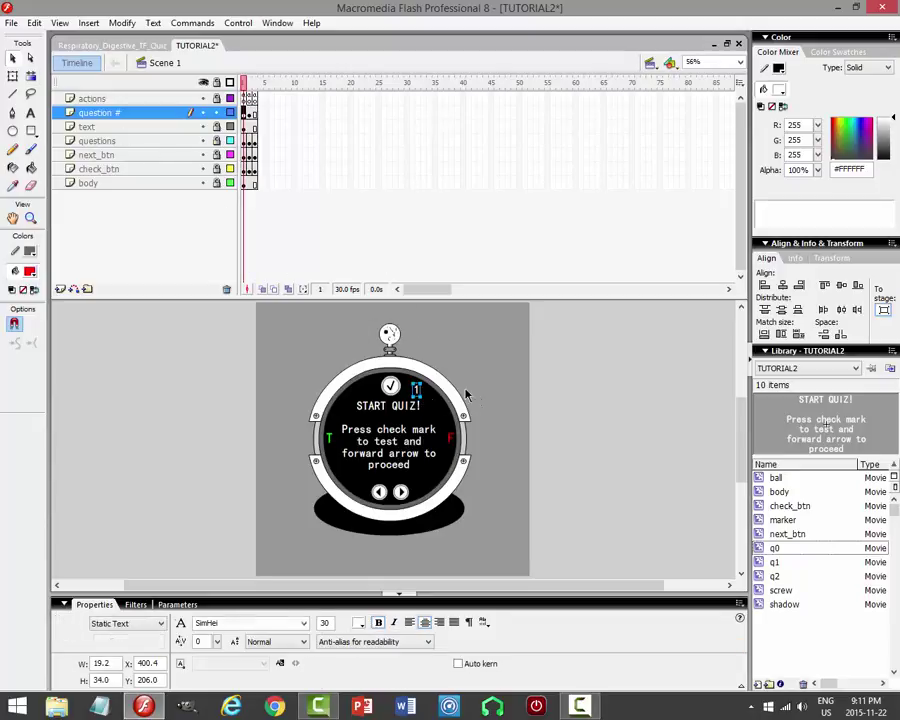
pyautogui.click(626, 402)
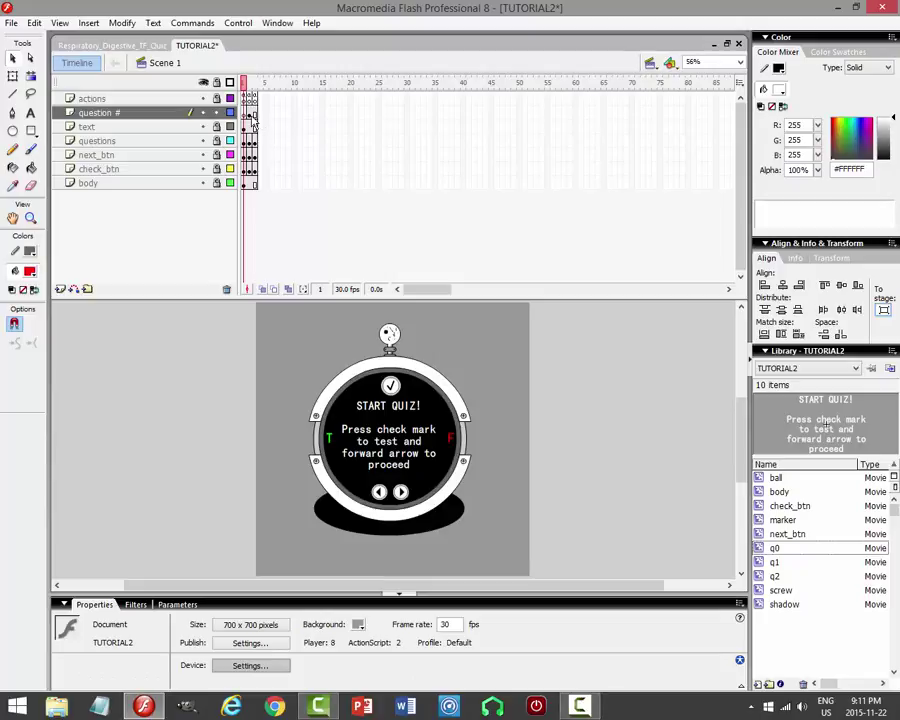
# Add a keyframe at frame 3 of the question # layer and change its number to "2".
pyautogui.click(249, 113)
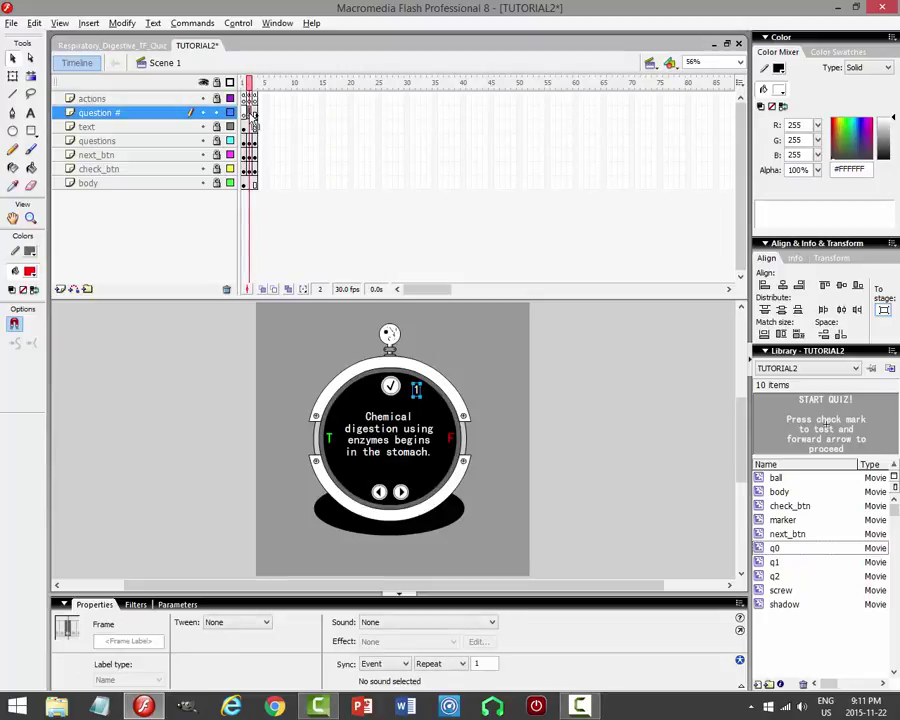
pyautogui.click(254, 113)
pyautogui.press('t')
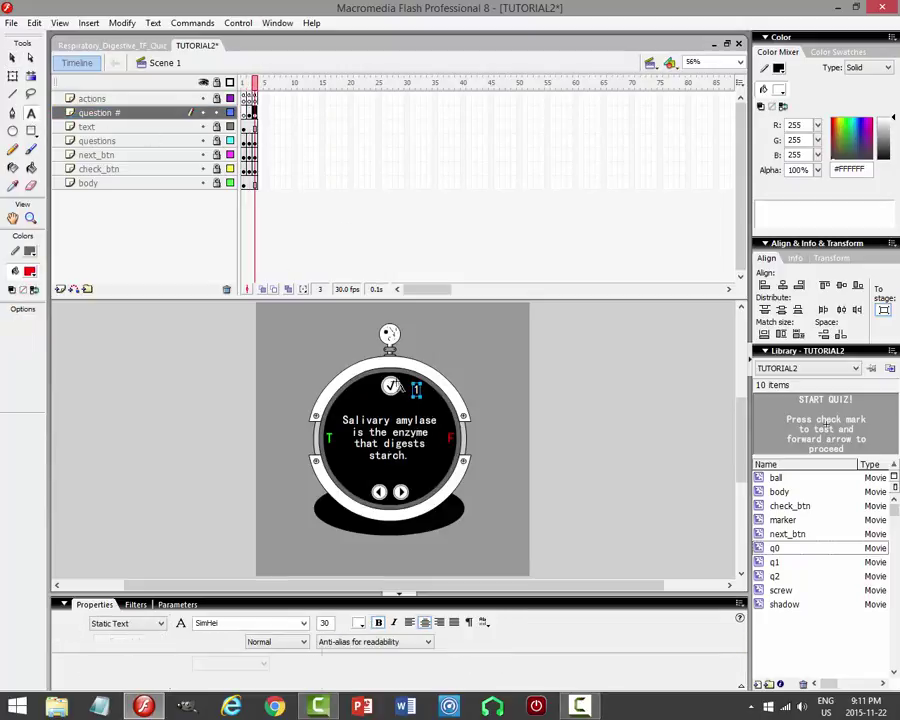
pyautogui.click(741, 62)
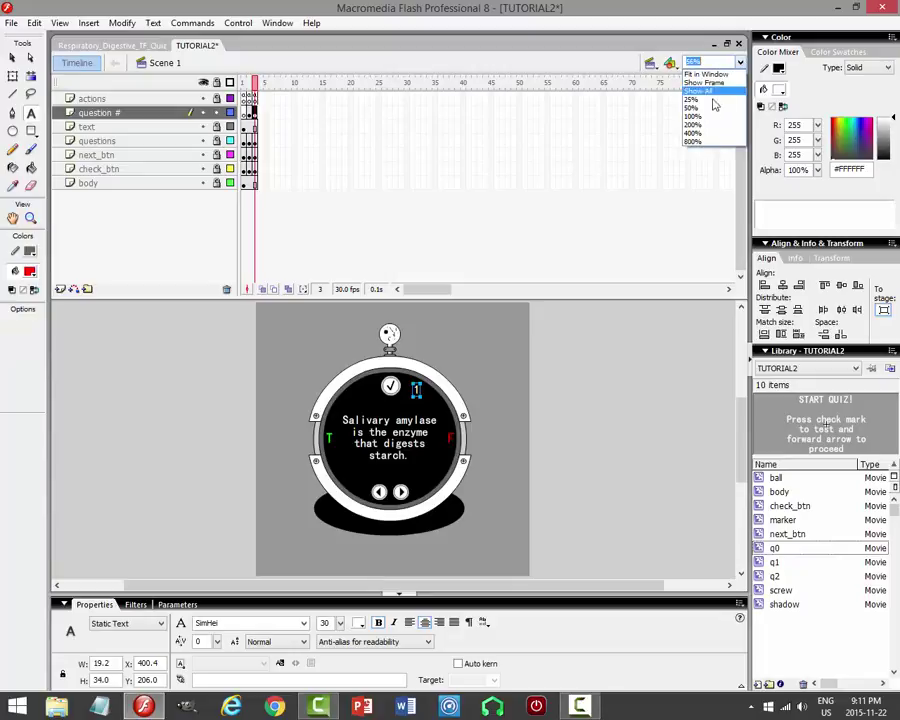
pyautogui.click(745, 114)
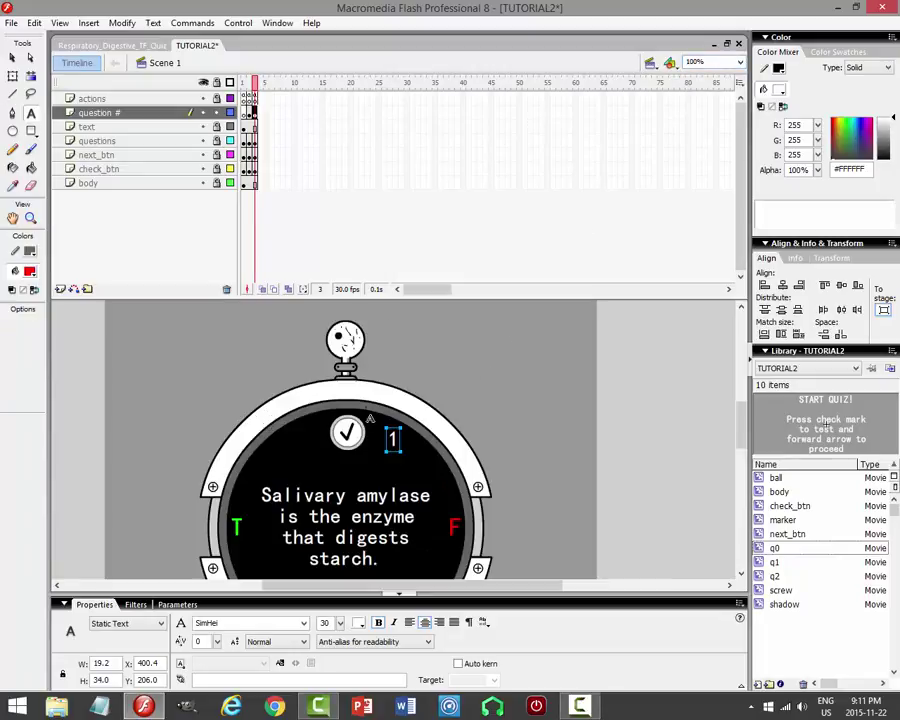
pyautogui.write('2')
pyautogui.click(12, 57)
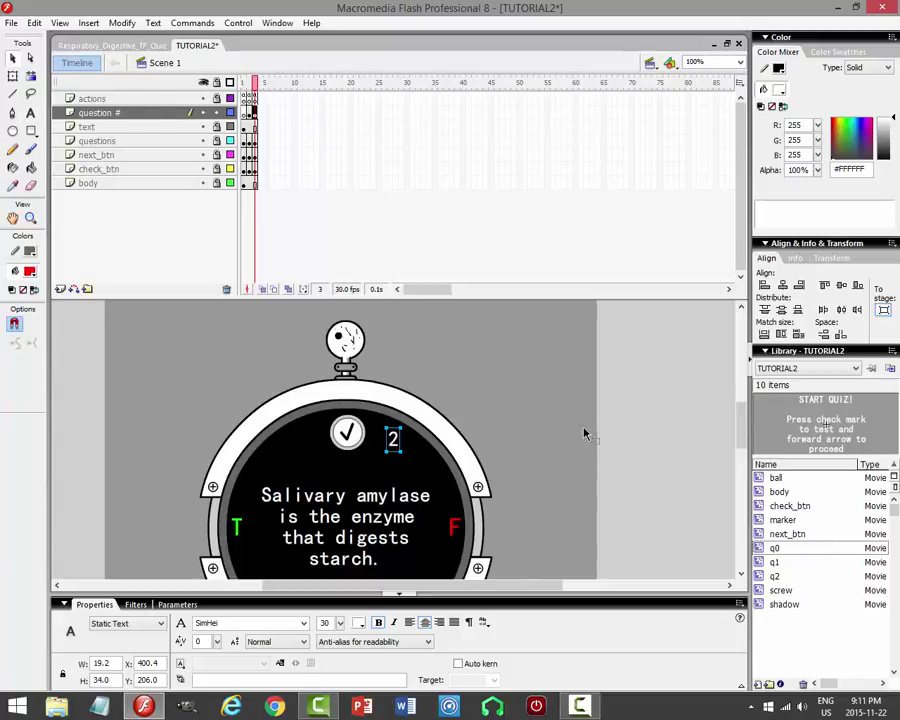
pyautogui.click(538, 384)
# Test the movie, checking the question numbers with the forward arrow, back arrow and check mark.
pyautogui.hotkey('ctrl', 'Return')
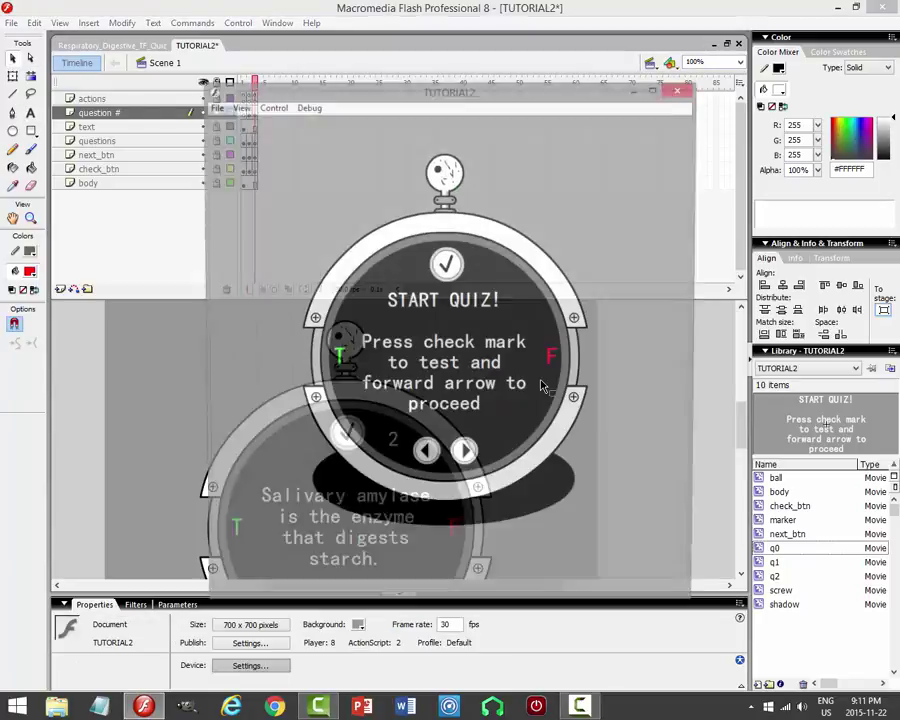
pyautogui.click(464, 455)
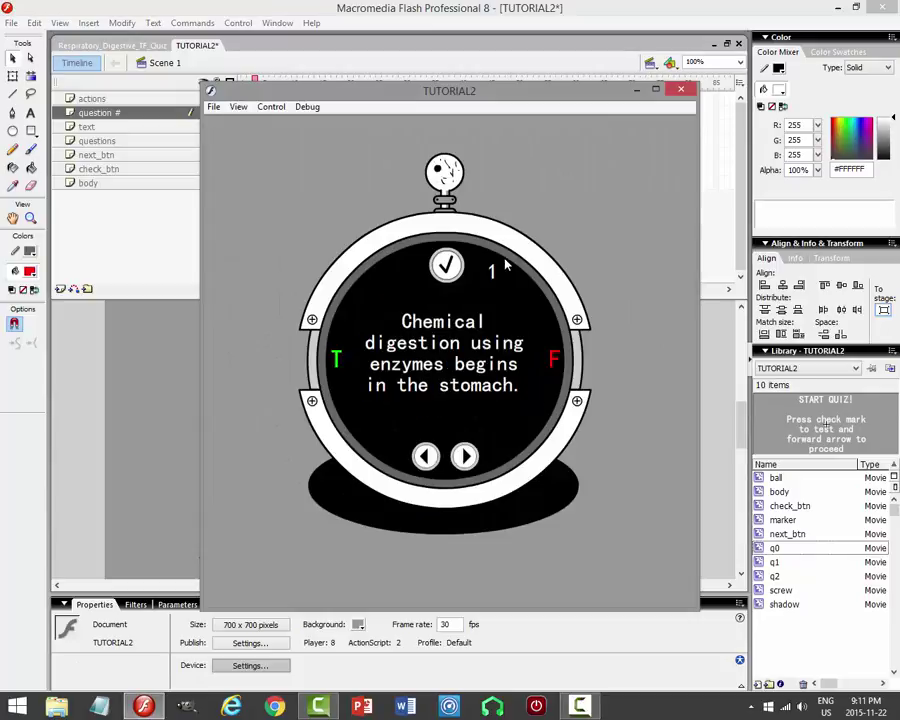
pyautogui.click(464, 457)
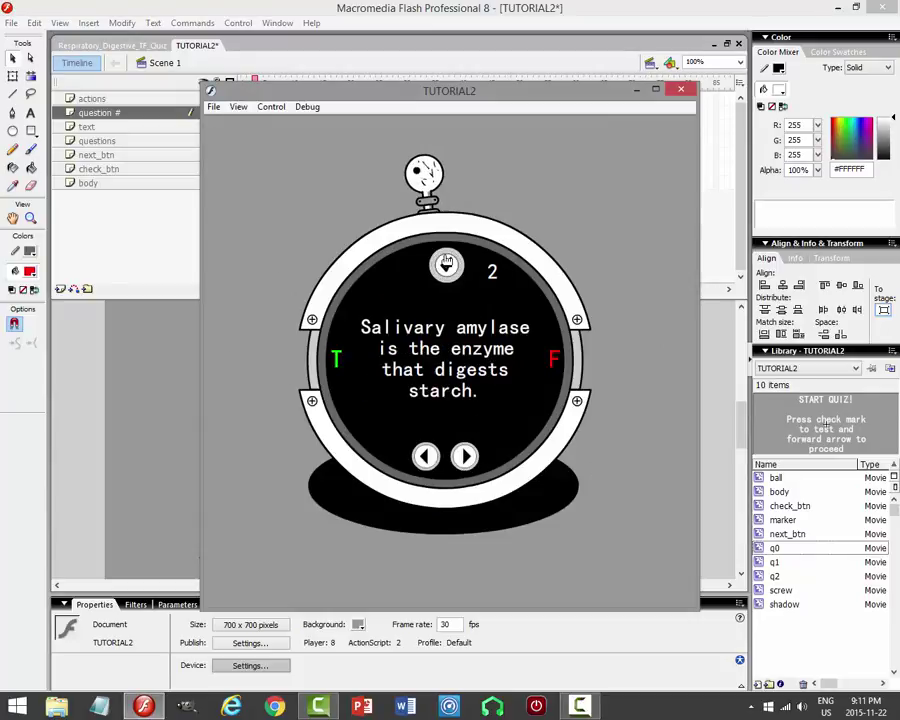
pyautogui.click(427, 457)
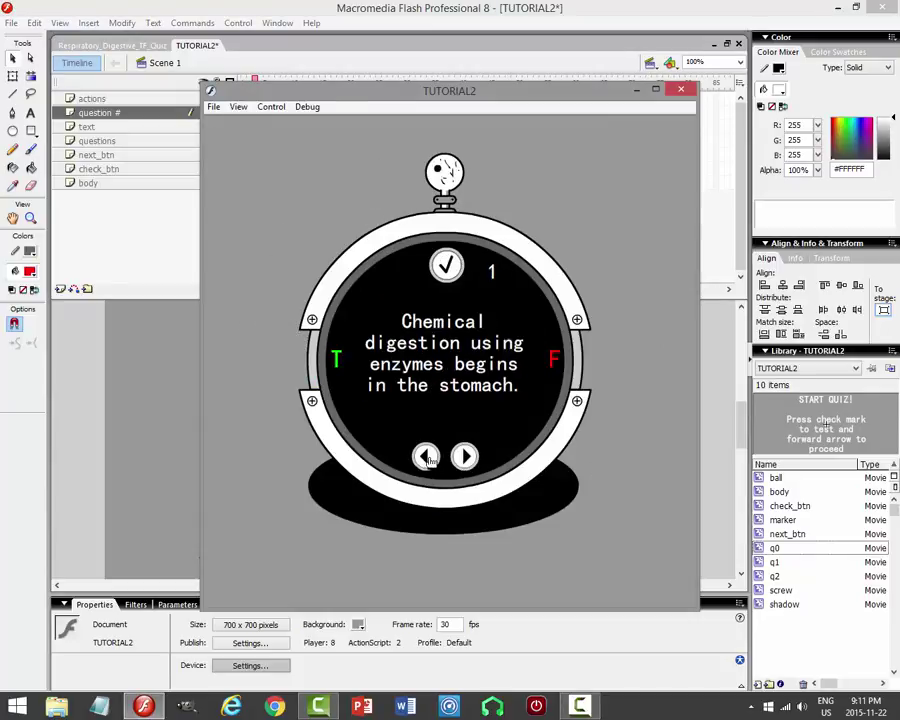
pyautogui.click(445, 268)
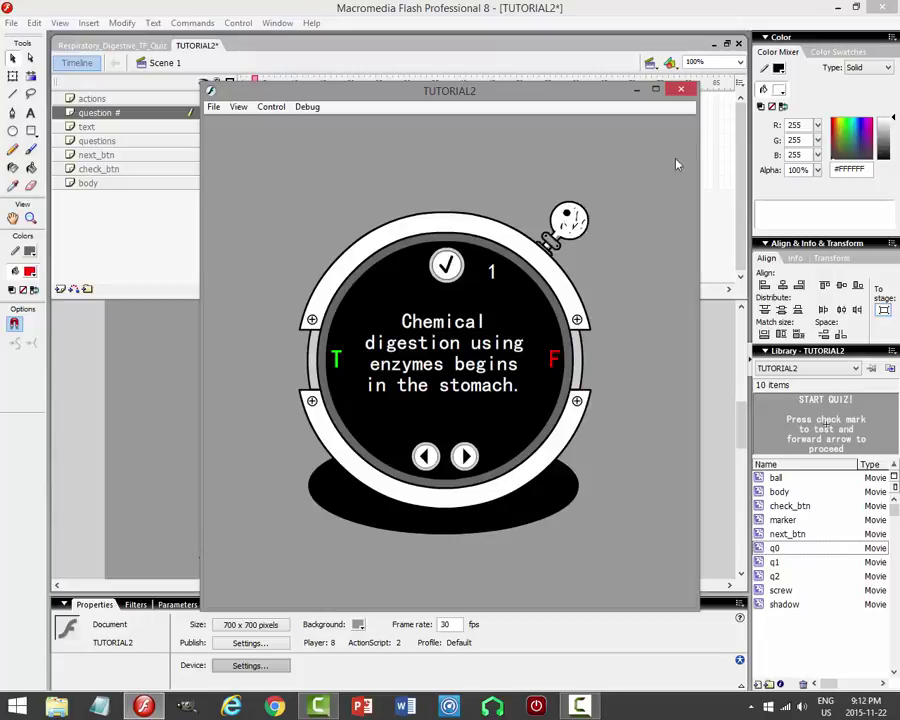
pyautogui.click(684, 91)
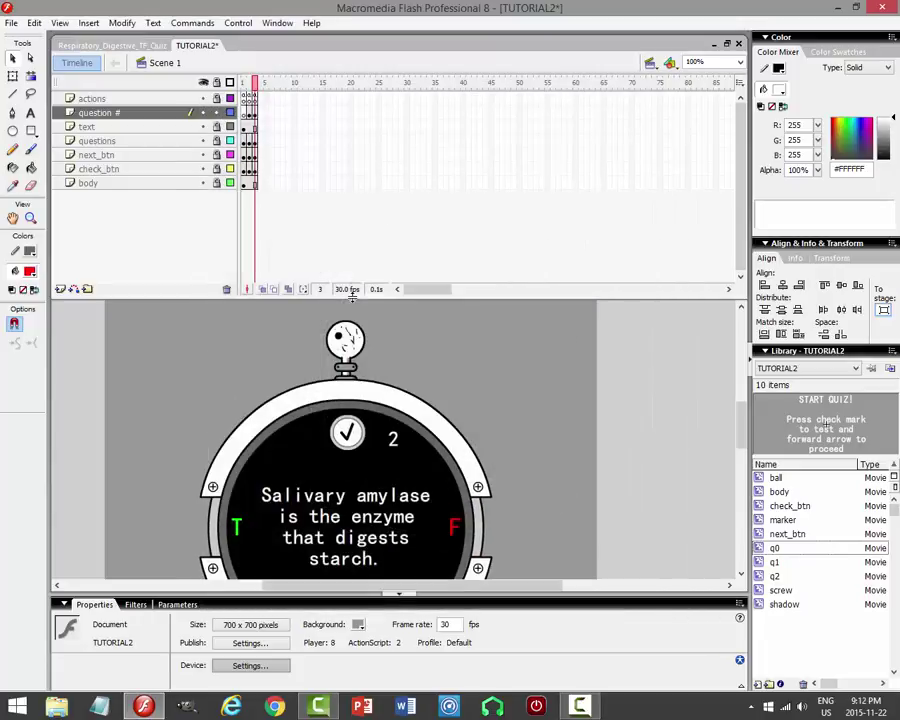
# Insert keyframes at frame 4 on all layers from actions down to body.
pyautogui.click(255, 99)
pyautogui.click(258, 187)
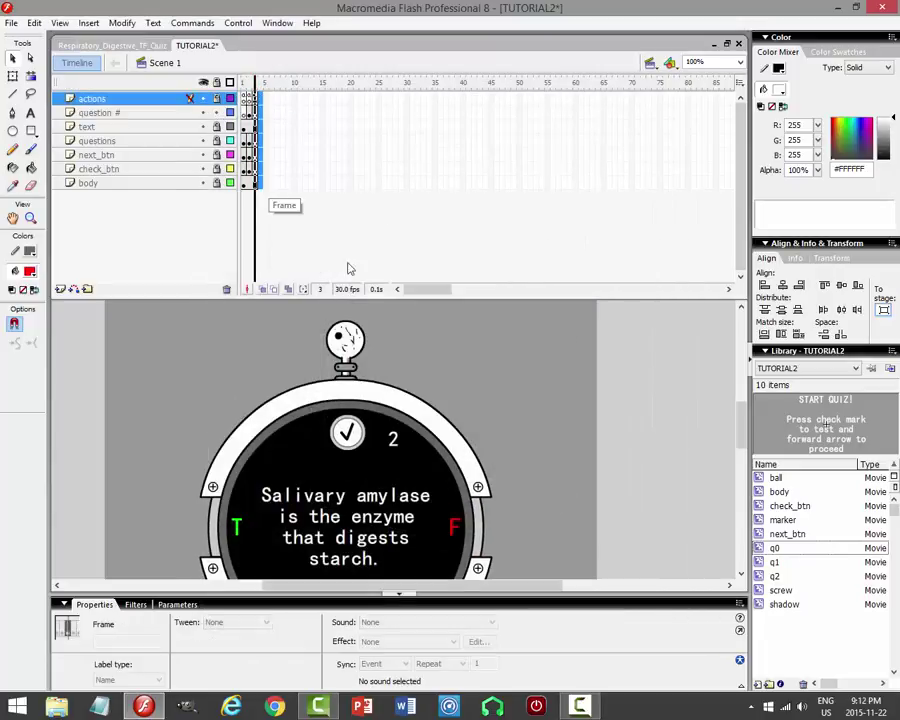
pyautogui.click(261, 113)
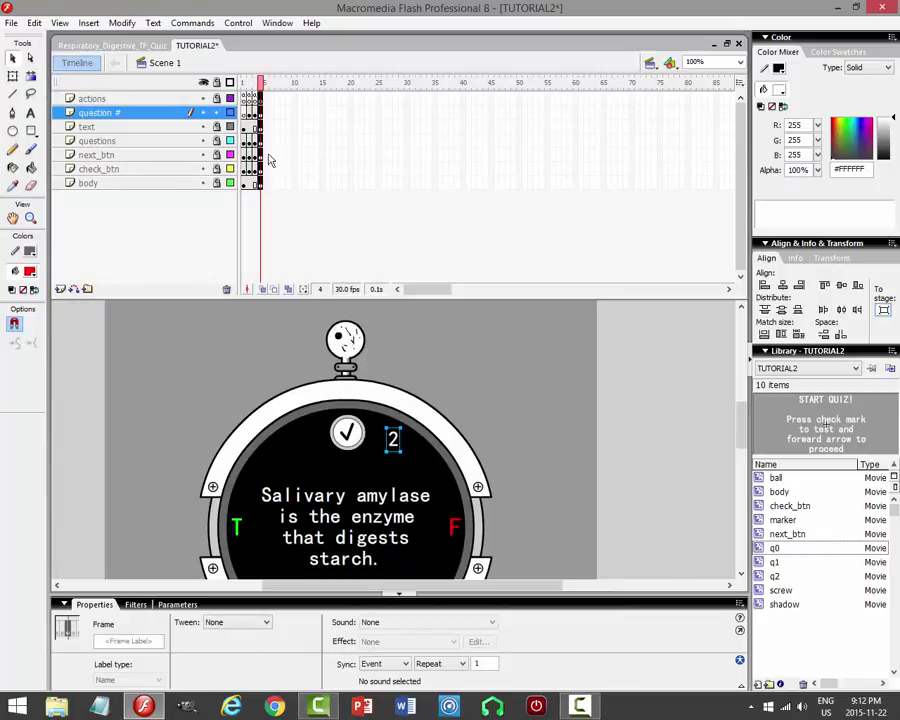
pyautogui.click(259, 99)
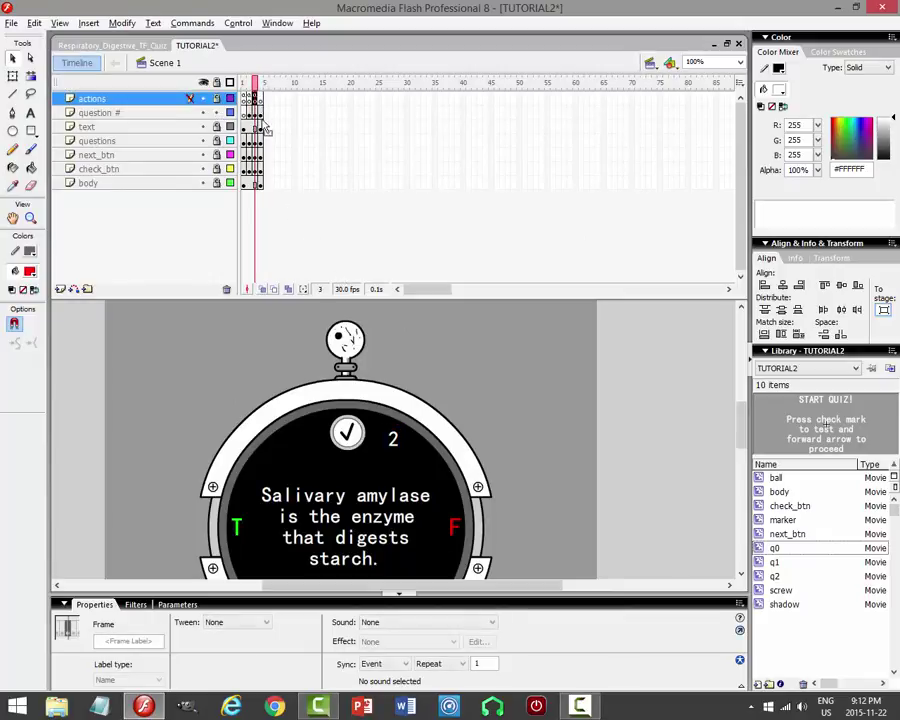
pyautogui.click(261, 113)
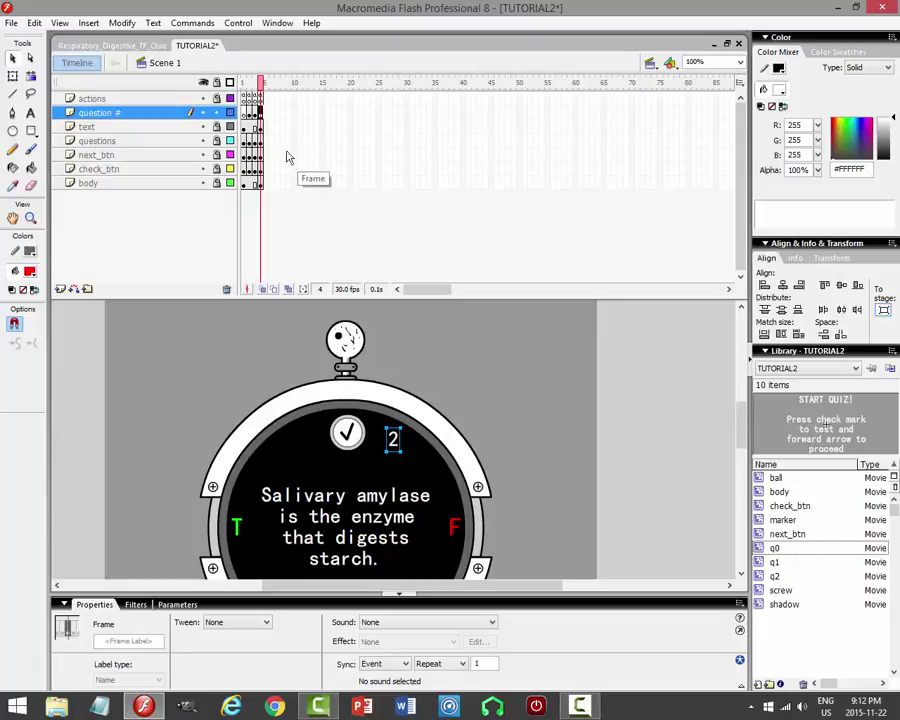
# Clear the frame 4 keyframes on the text and body layers.
pyautogui.click(259, 127)
pyautogui.rightClick(259, 127)
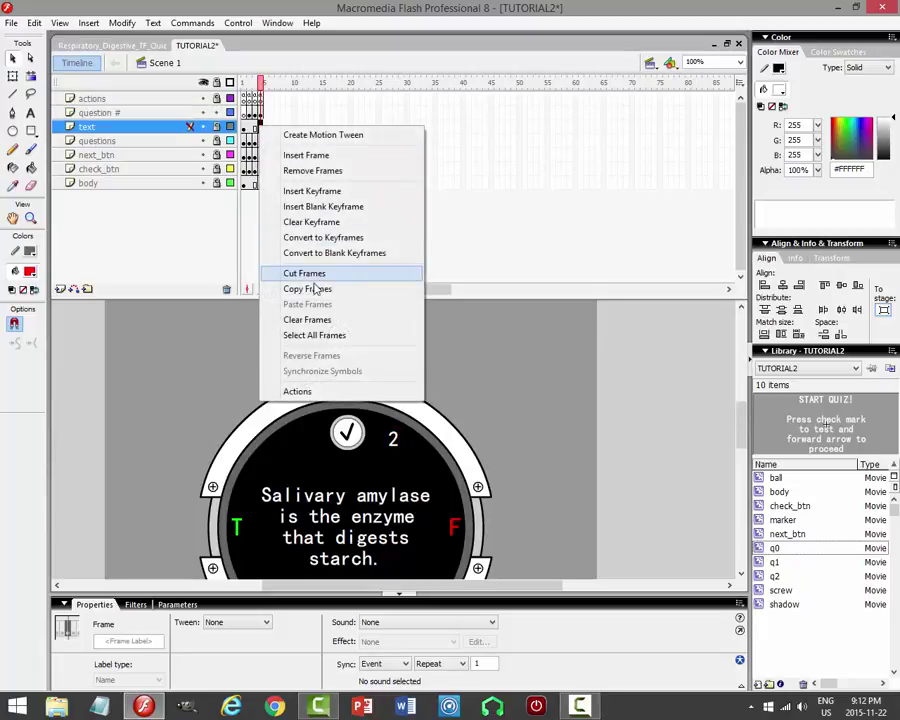
pyautogui.click(312, 223)
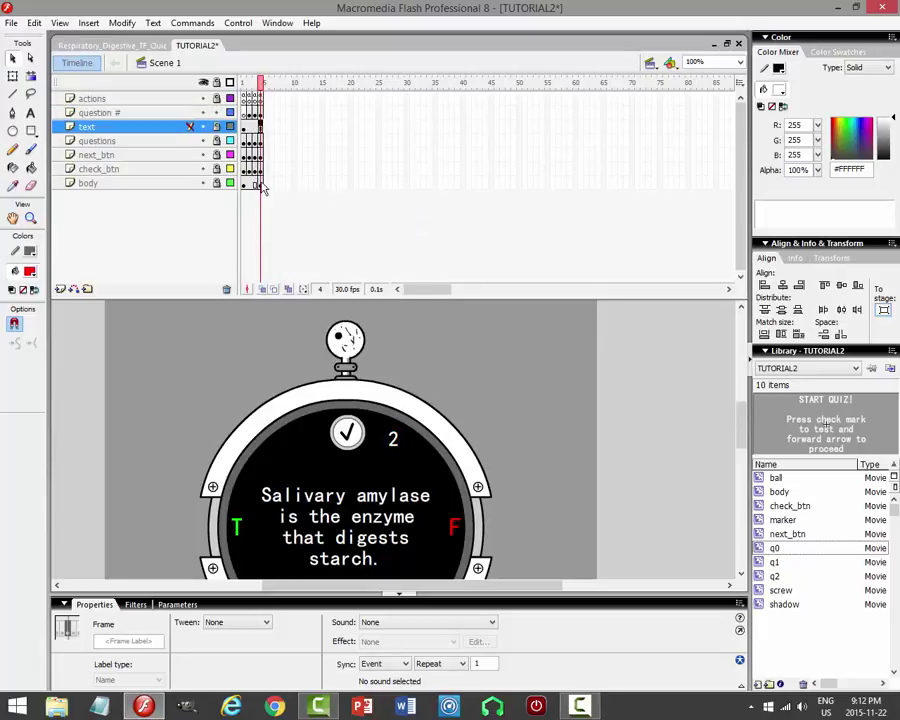
pyautogui.rightClick(259, 184)
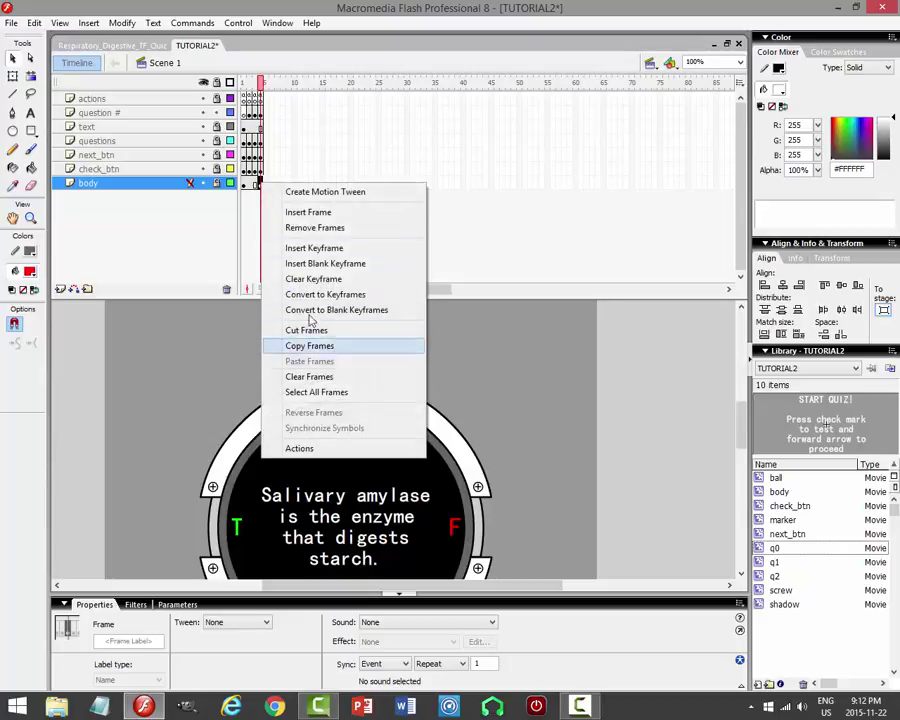
pyautogui.click(313, 279)
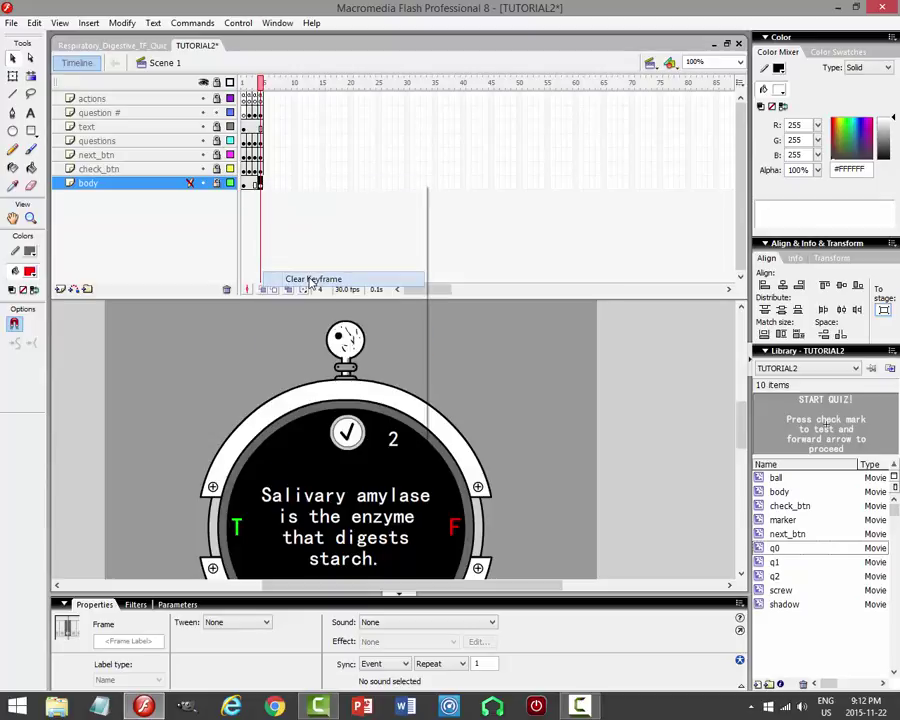
pyautogui.click(575, 380)
# Change the question number in frame 4 to "3" and lock the question # layer.
pyautogui.click(257, 124)
pyautogui.click(70, 113)
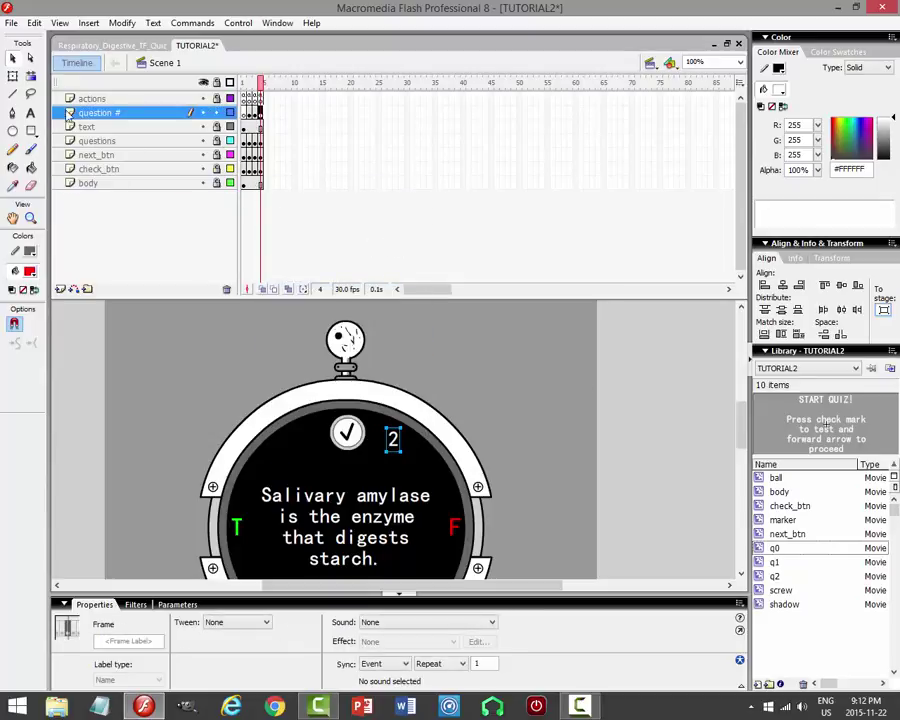
pyautogui.click(30, 113)
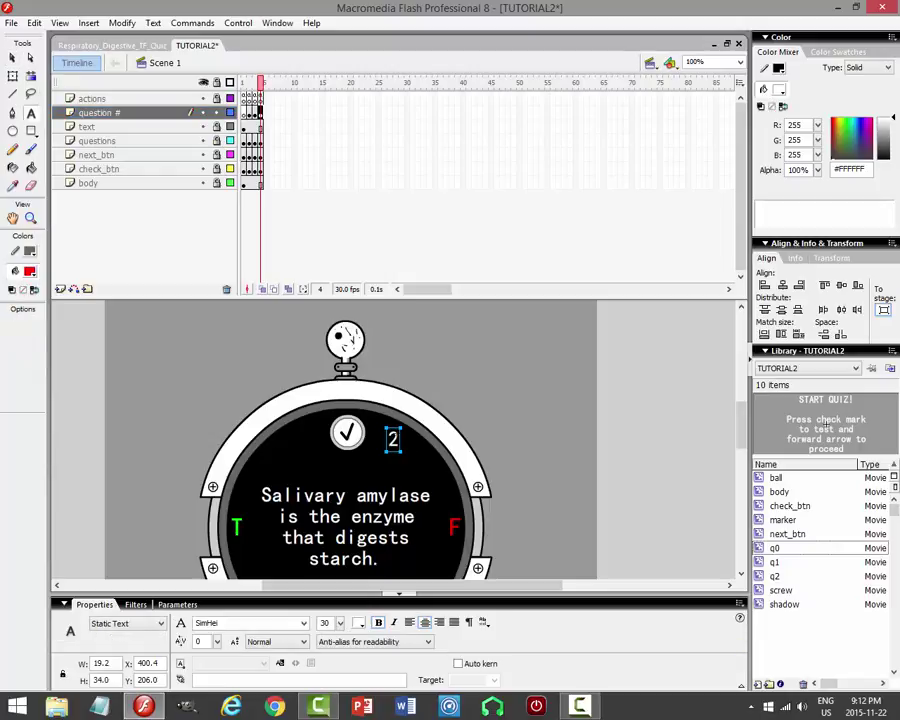
pyautogui.click(393, 438)
pyautogui.write('3')
pyautogui.click(323, 210)
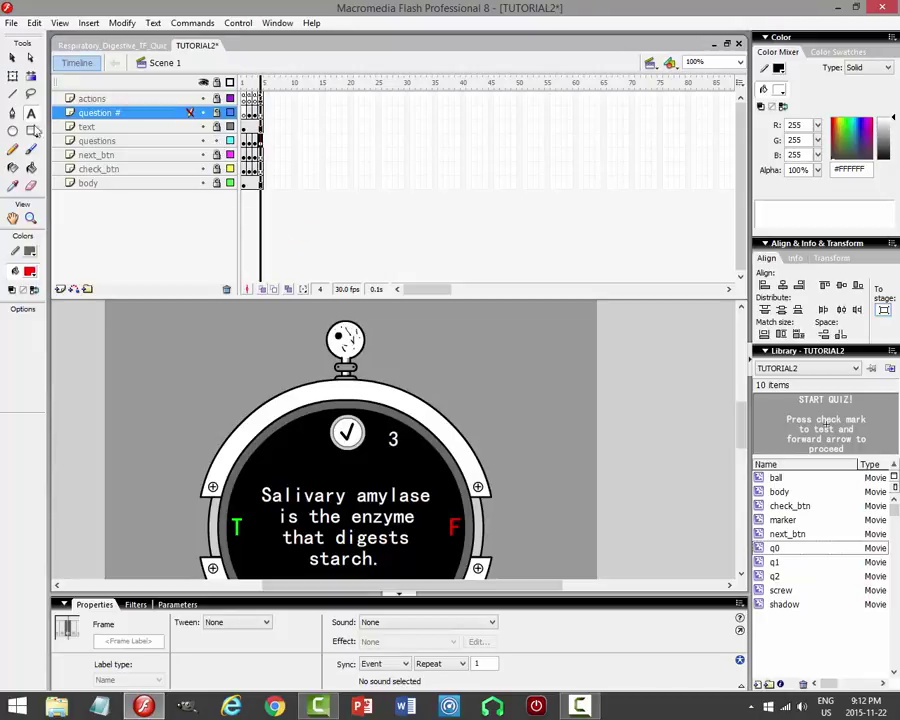
# Unlock the questions layer and duplicate the frame 4 question symbol q2 as "q3".
pyautogui.click(140, 141)
pyautogui.press('v')
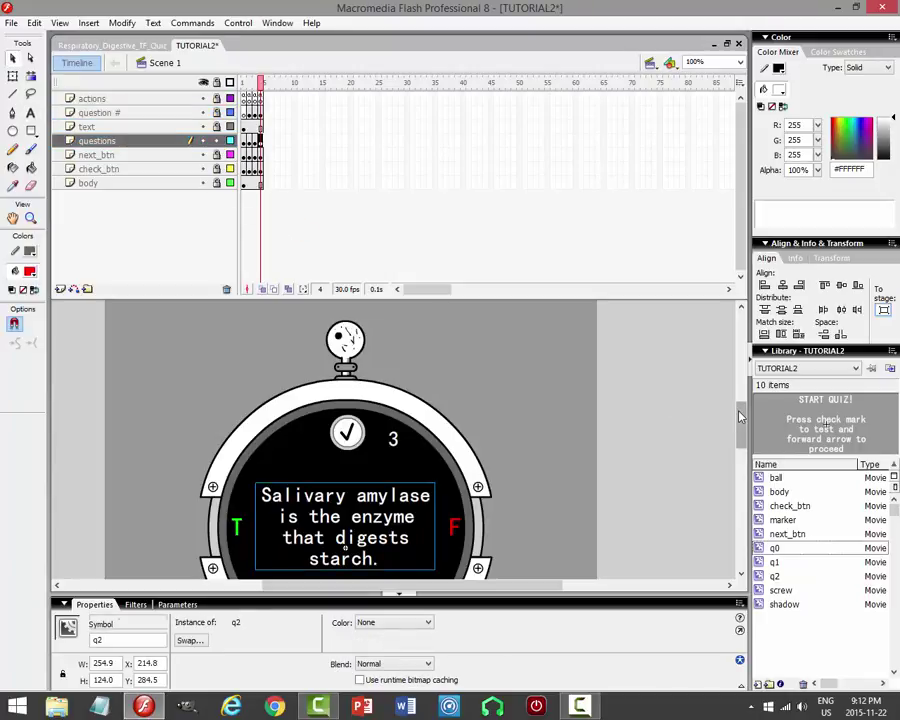
pyautogui.moveTo(742, 400); pyautogui.dragTo(742, 436)
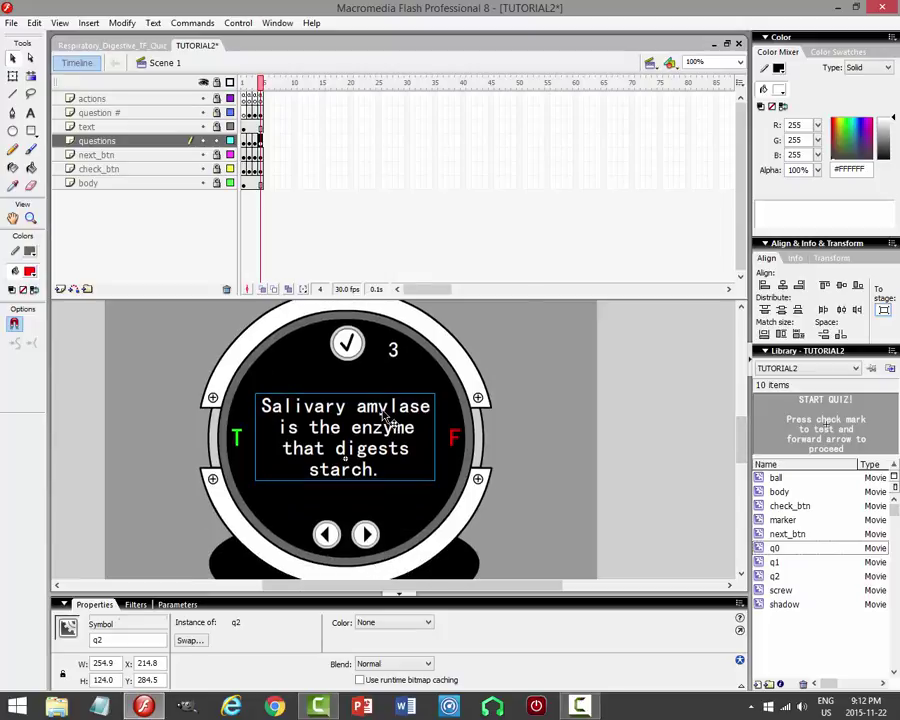
pyautogui.rightClick(386, 410)
pyautogui.click(434, 366)
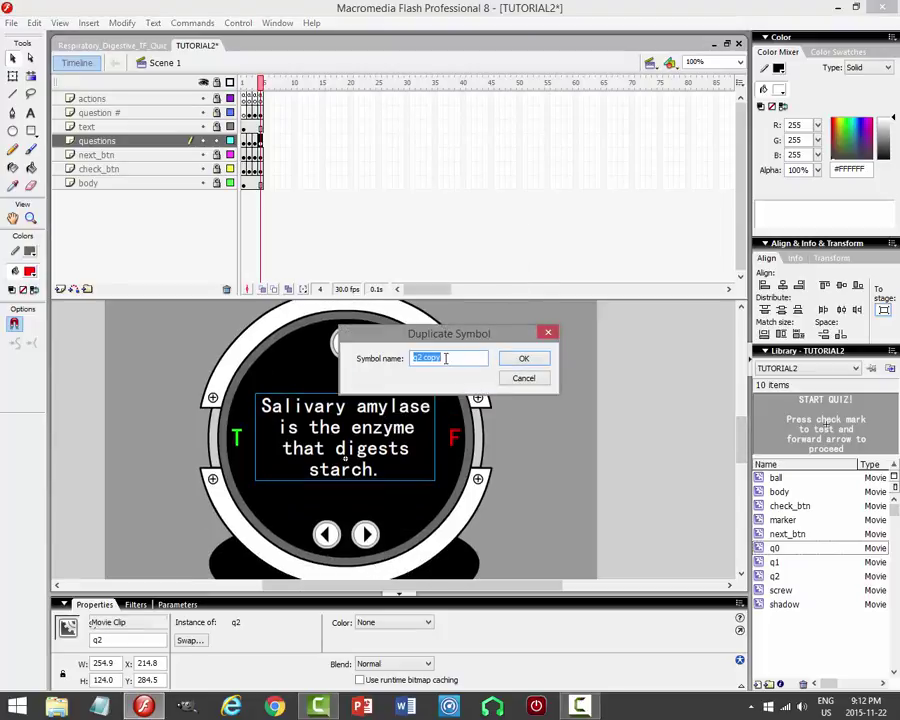
pyautogui.moveTo(446, 358); pyautogui.dragTo(425, 366)
pyautogui.write('3')
pyautogui.press('Return')
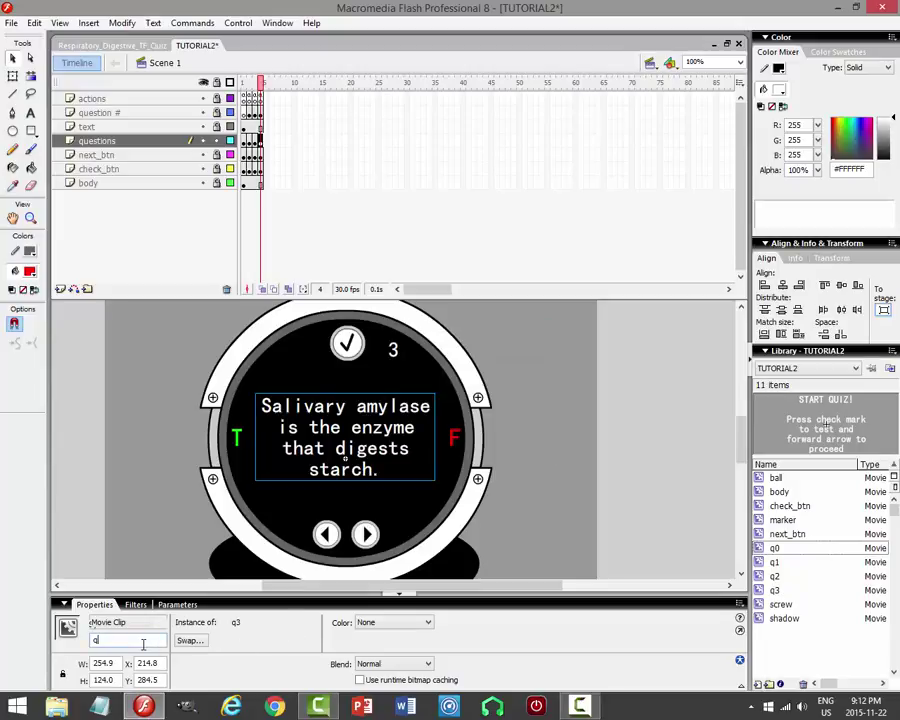
# Open the frame 4 question symbol q3 for editing and select all of its question text.
pyautogui.click(371, 409)
pyautogui.doubleClick(375, 415)
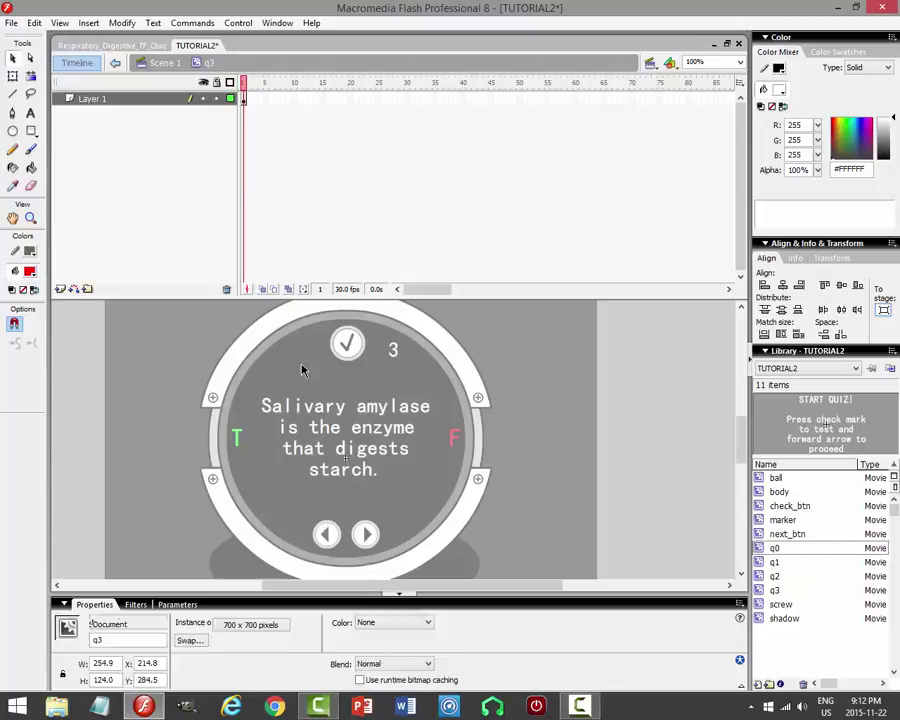
pyautogui.click(30, 113)
pyautogui.click(375, 468)
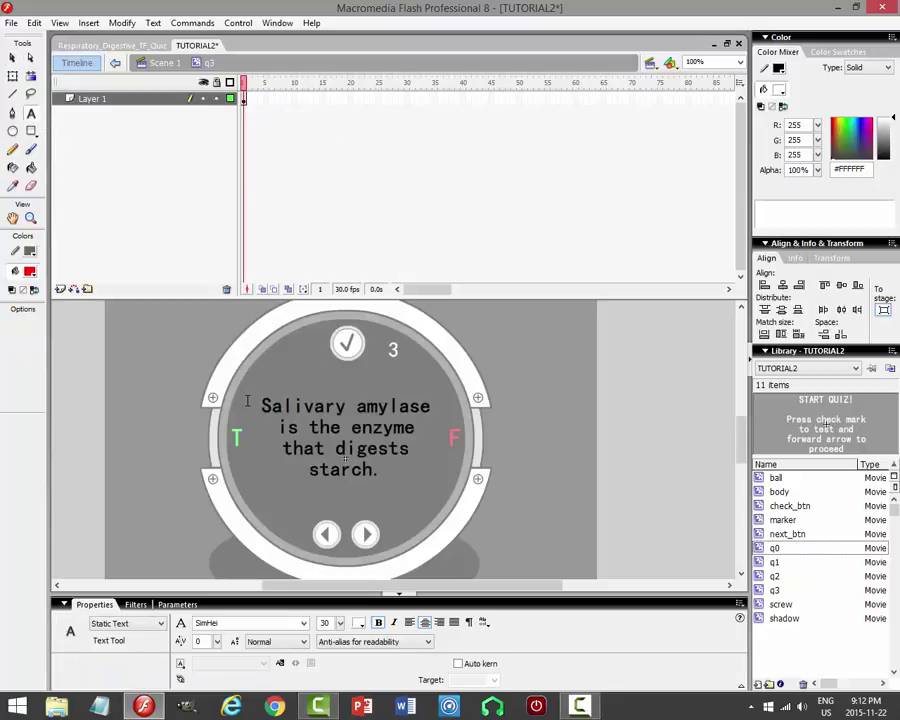
pyautogui.hotkey('ctrl', 'a')
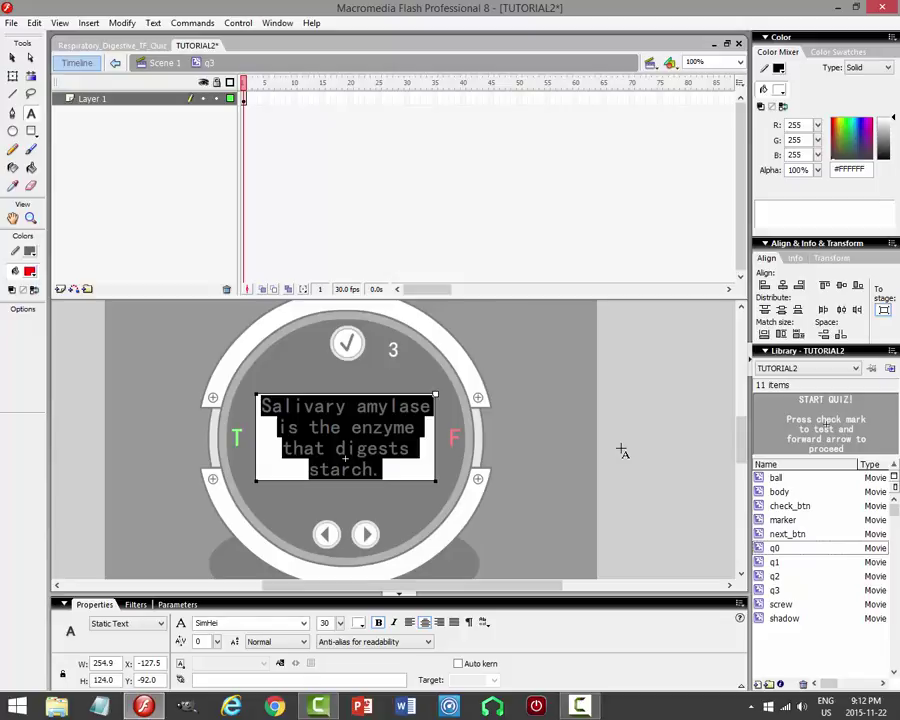
pyautogui.write('T')
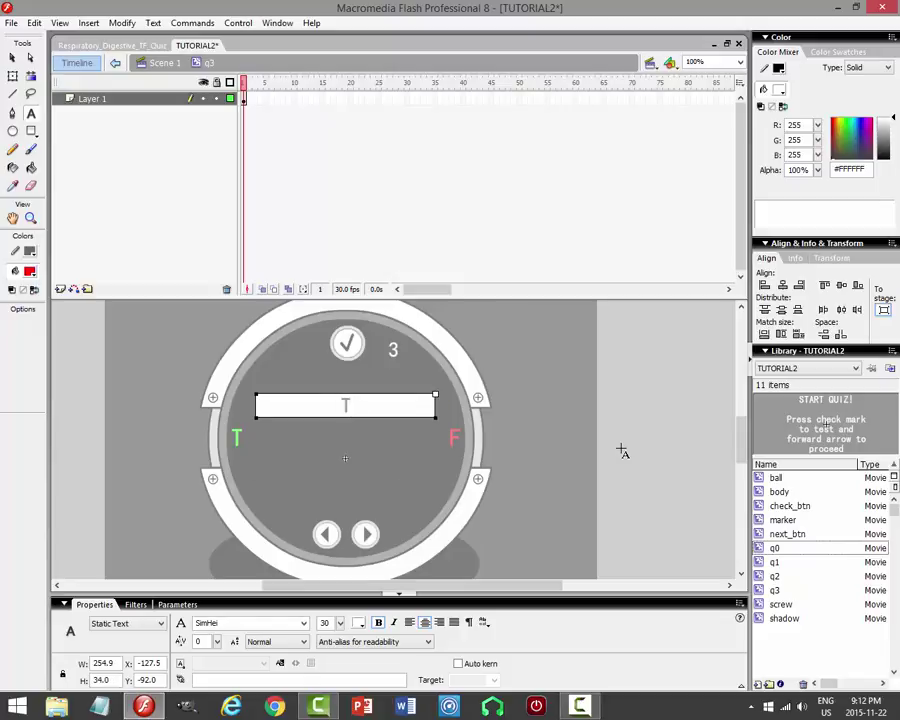
pyautogui.write('he small inste')
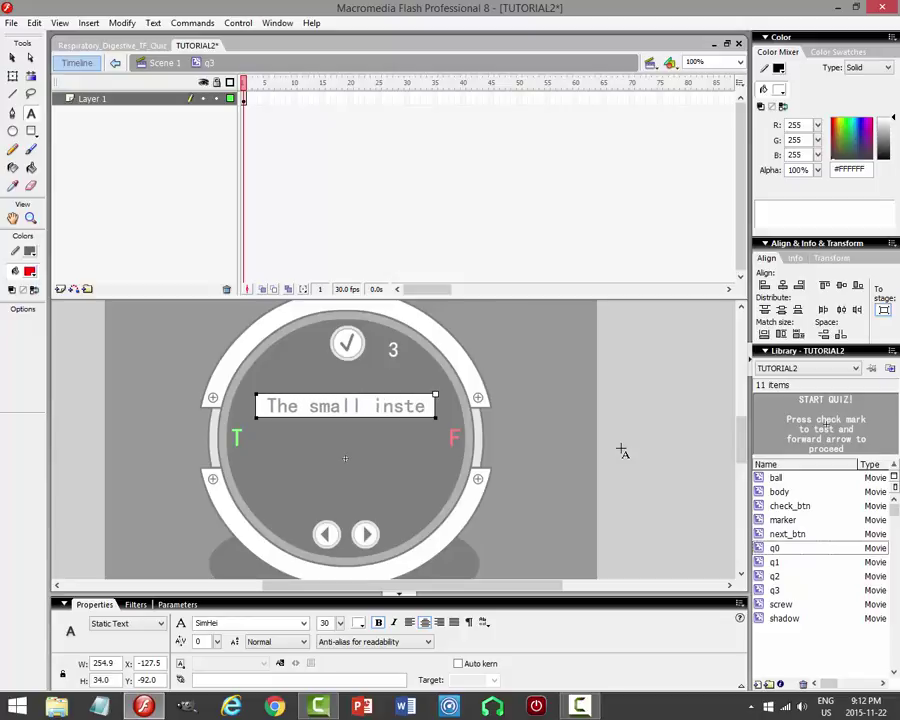
pyautogui.press('BackSpace')
pyautogui.press('BackSpace')
pyautogui.press('BackSpace')
pyautogui.write('testin')
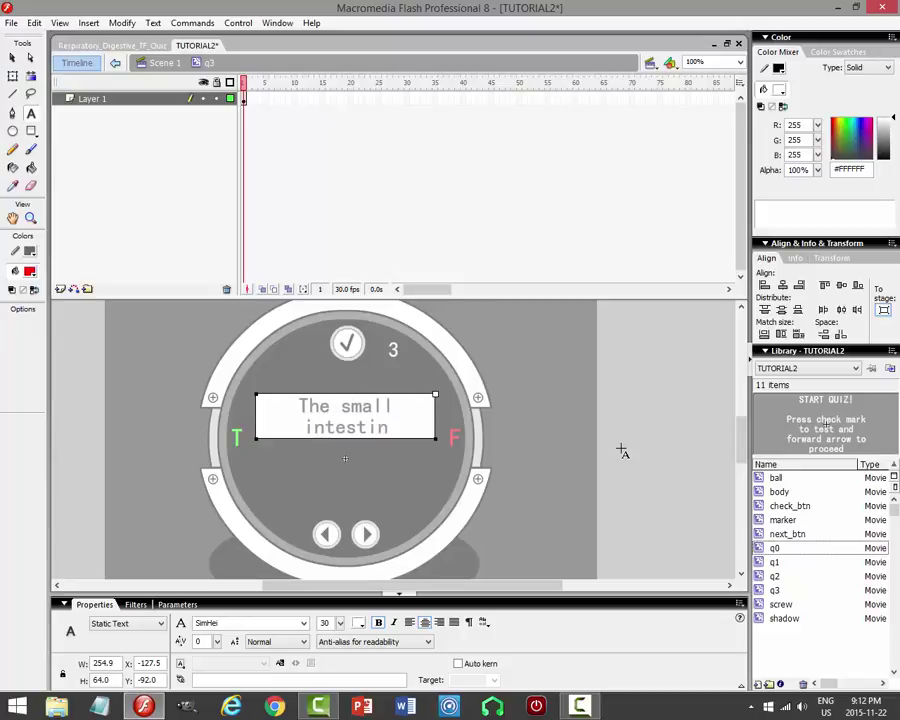
pyautogui.write('e performs only phy')
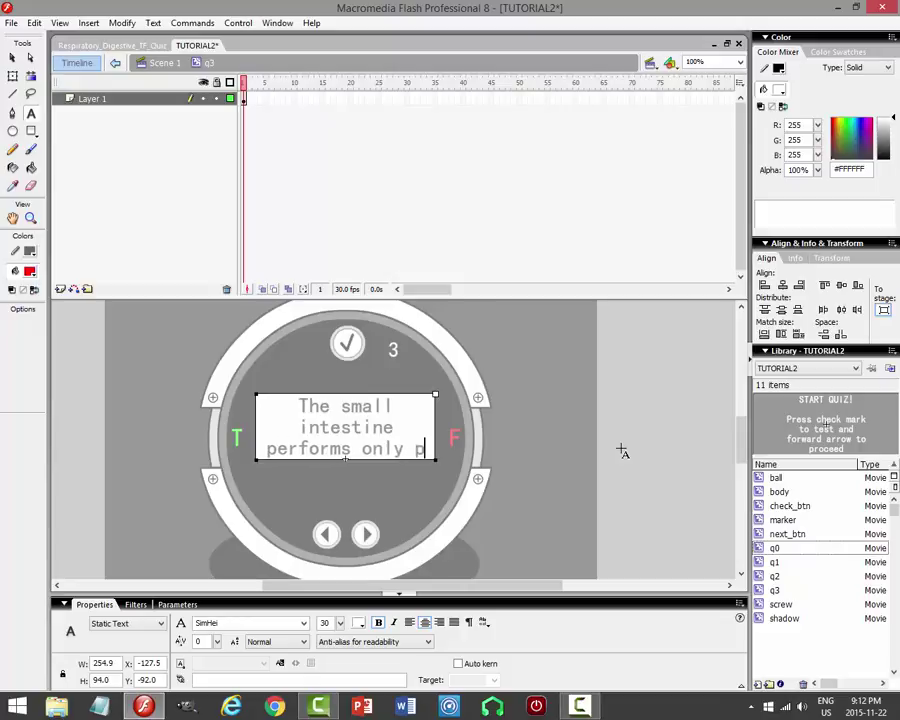
pyautogui.press('BackSpace')
pyautogui.press('BackSpace')
pyautogui.press('BackSpace')
pyautogui.press('BackSpace')
pyautogui.press('BackSpace')
pyautogui.press('BackSpace')
pyautogui.press('BackSpace')
pyautogui.press('BackSpace')
pyautogui.press('BackSpace')
pyautogui.press('BackSpace')
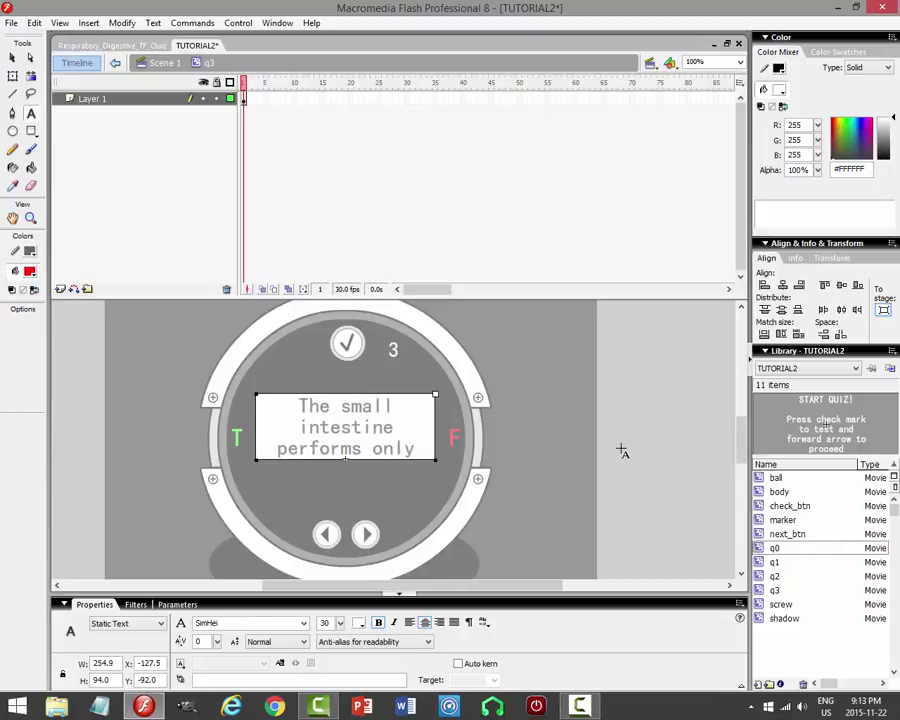
pyautogui.press('BackSpace')
pyautogui.press('BackSpace')
pyautogui.press('BackSpace')
pyautogui.press('BackSpace')
pyautogui.press('BackSpace')
pyautogui.press('BackSpace')
pyautogui.press('BackSpace')
pyautogui.press('BackSpace')
pyautogui.press('BackSpace')
pyautogui.press('BackSpace')
pyautogui.press('BackSpace')
pyautogui.press('BackSpace')
pyautogui.press('BackSpace')
pyautogui.press('BackSpace')
pyautogui.press('BackSpace')
pyautogui.press('BackSpace')
pyautogui.press('BackSpace')
pyautogui.press('BackSpace')
pyautogui.press('BackSpace')
pyautogui.press('BackSpace')
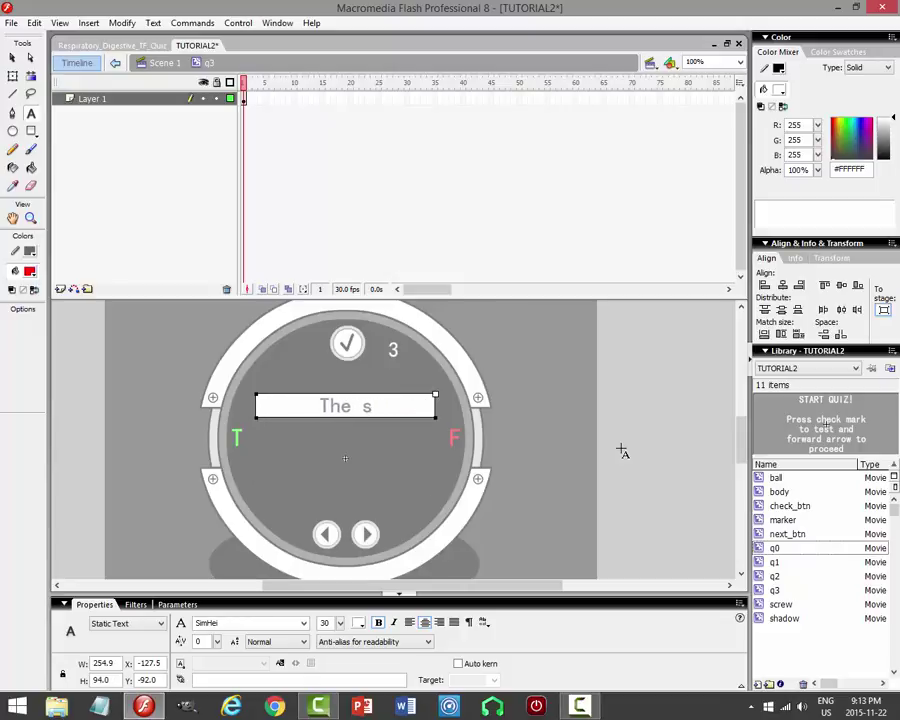
# Enter "The hormone insulin from the pancreas raises blood sugar." as the q3 question text and return to Scene 1.
pyautogui.write('The hormone')
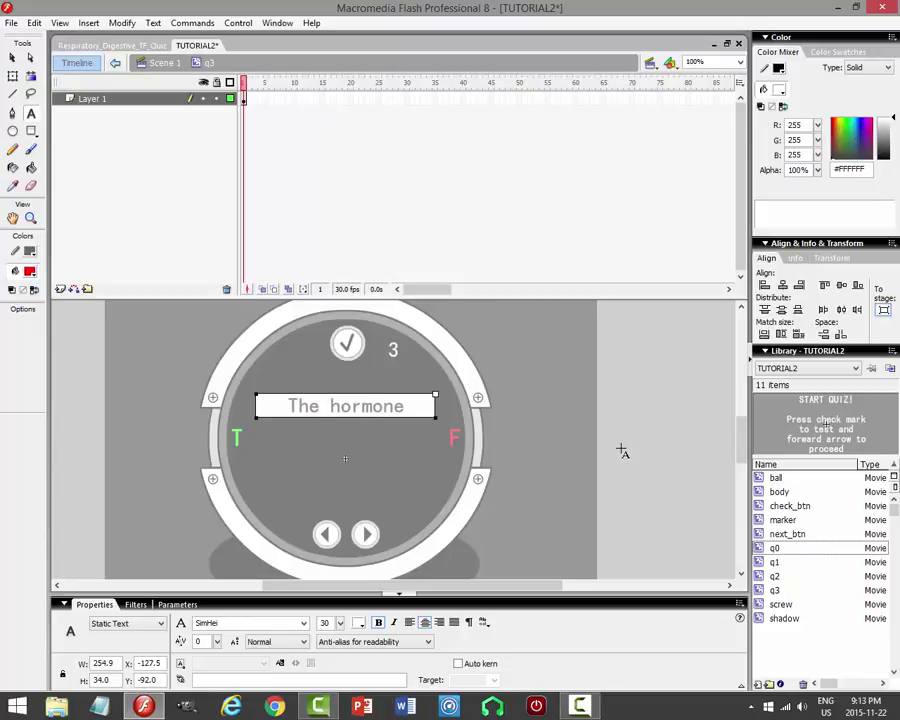
pyautogui.write(' insulin')
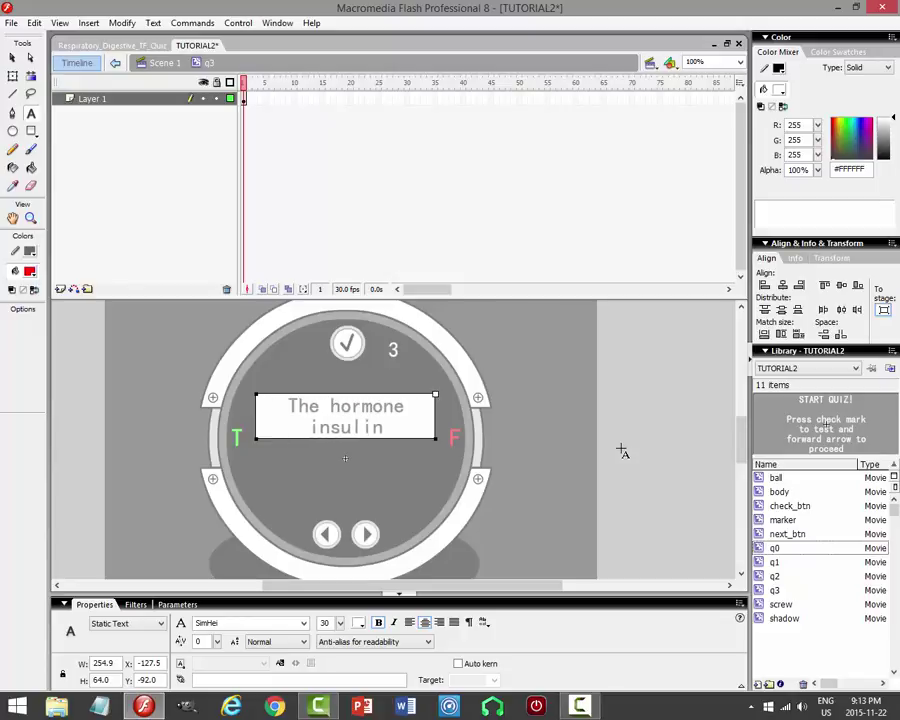
pyautogui.write(' from the pancrea')
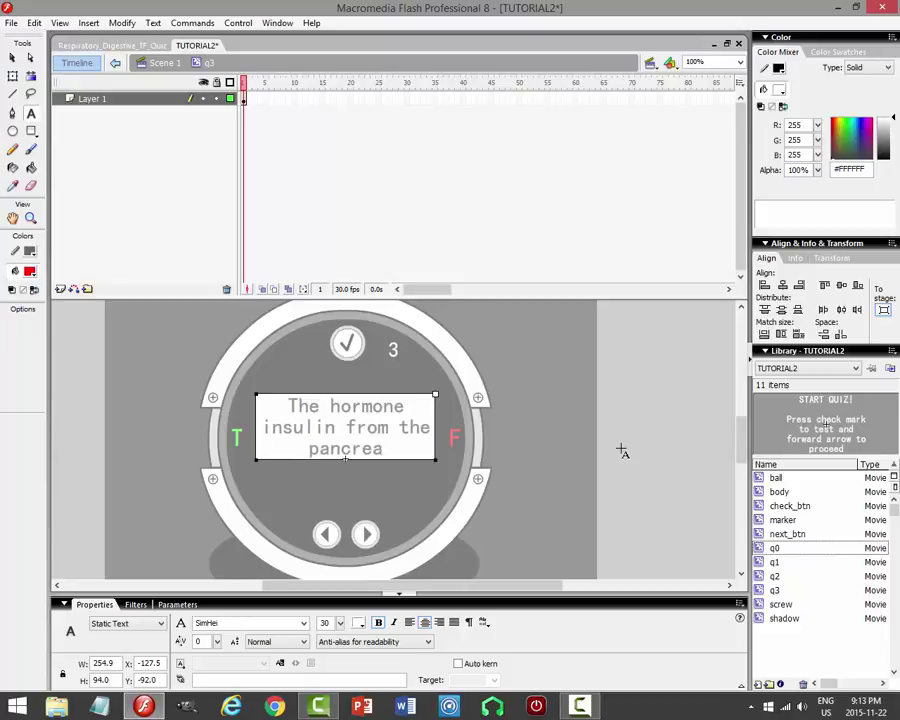
pyautogui.write('s')
pyautogui.write(' ra')
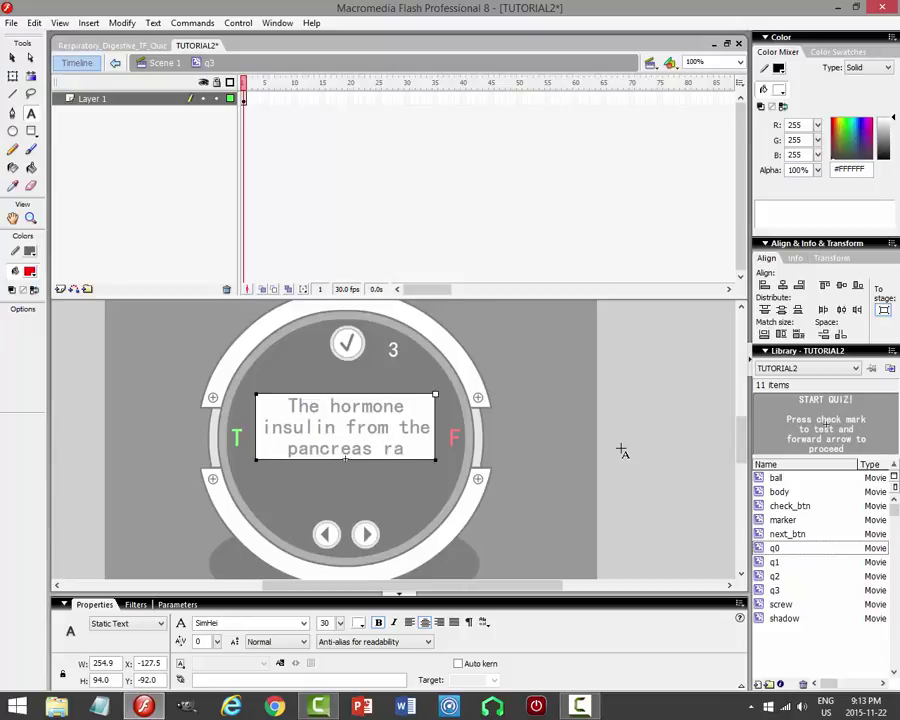
pyautogui.write('ises blood sugar')
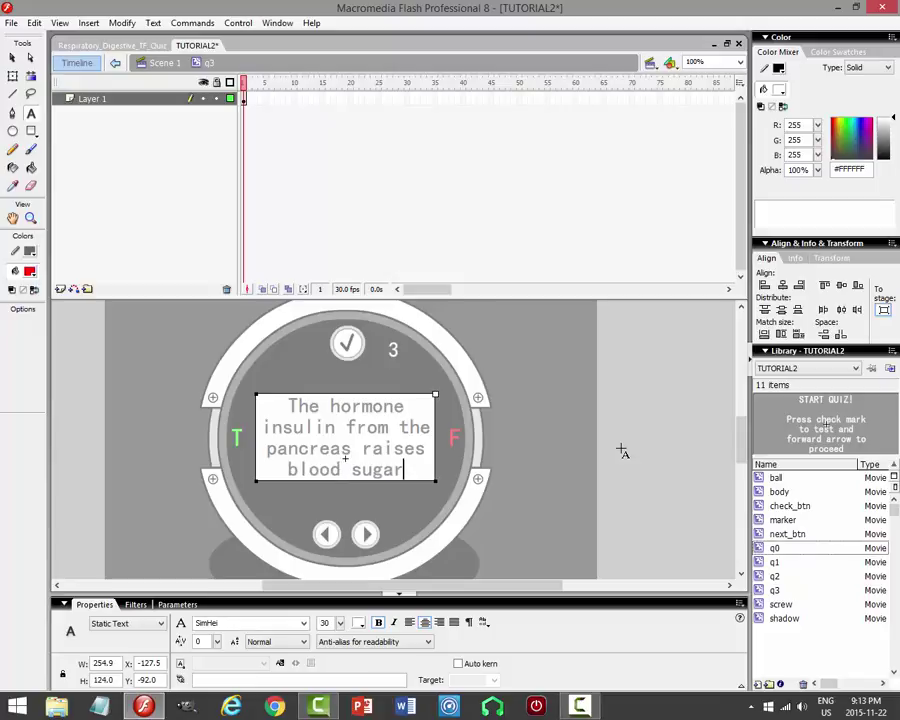
pyautogui.write('.')
pyautogui.click(13, 57)
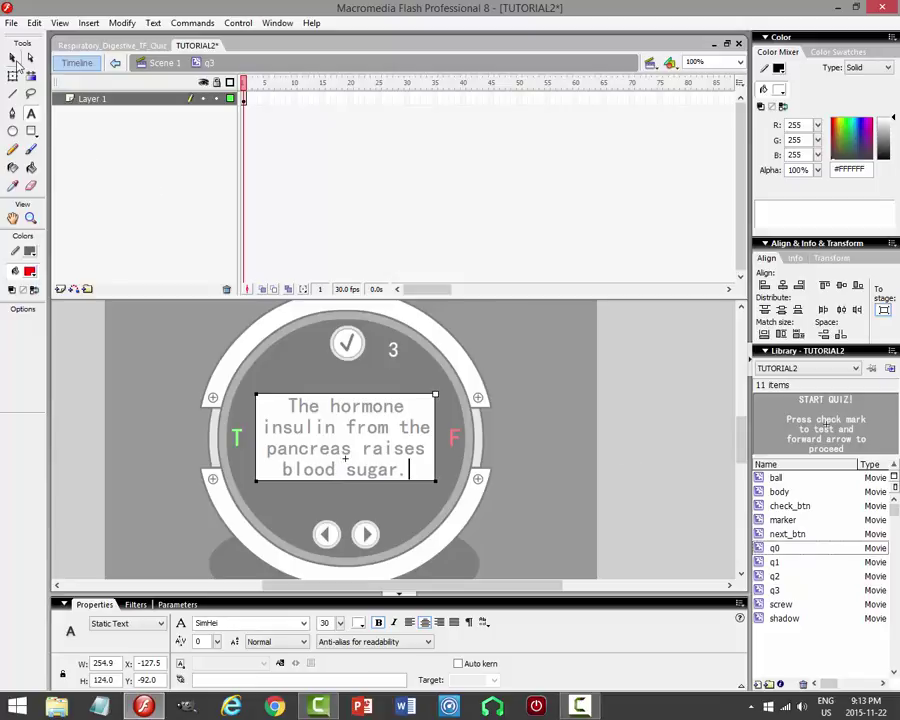
pyautogui.click(160, 62)
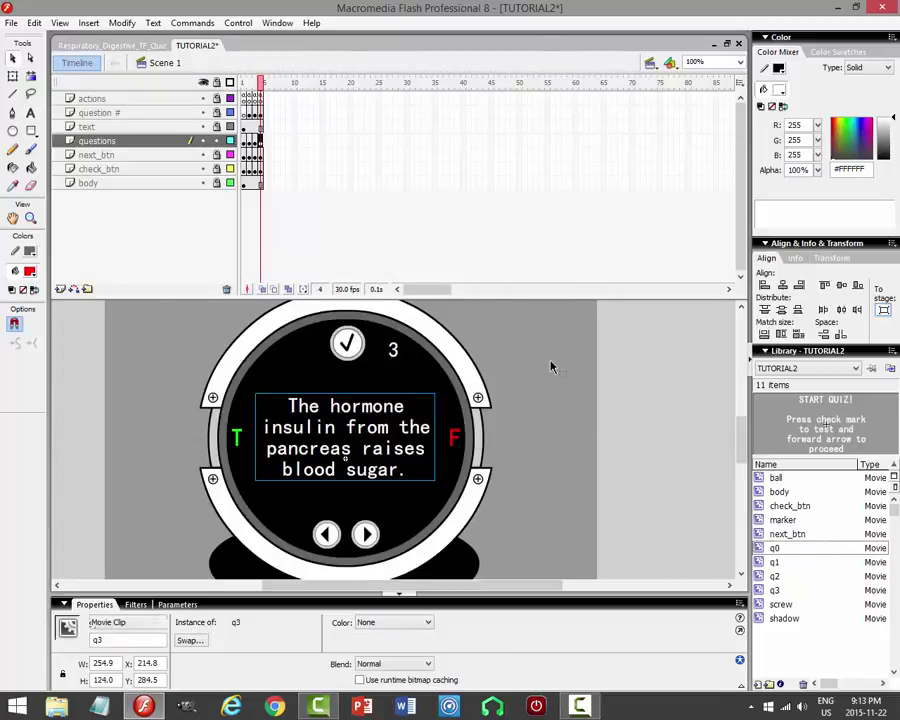
# Save the document and lock the questions layer.
pyautogui.click(553, 366)
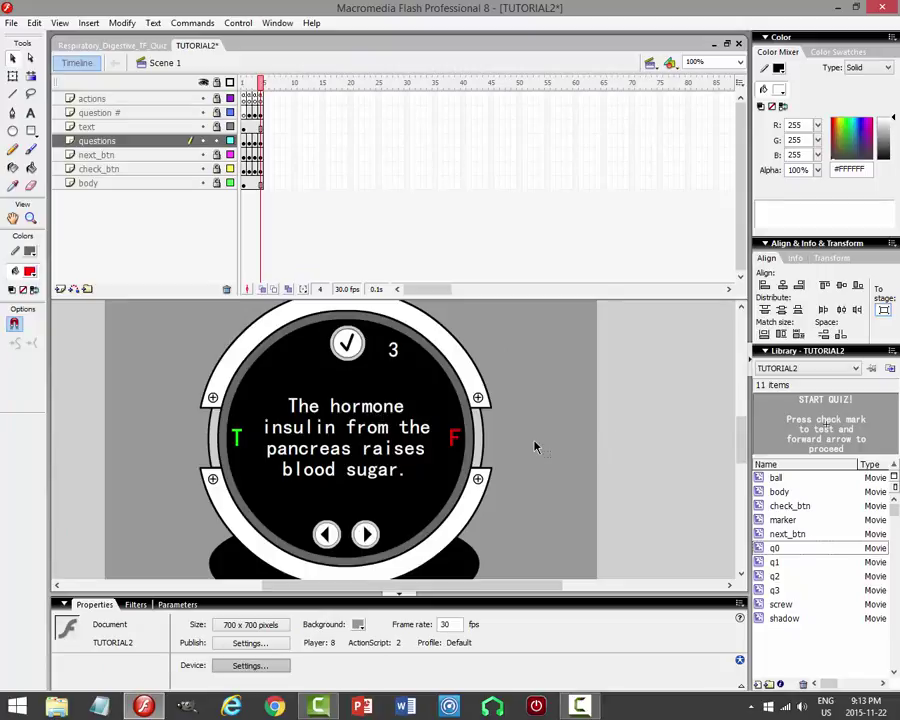
pyautogui.click(412, 426)
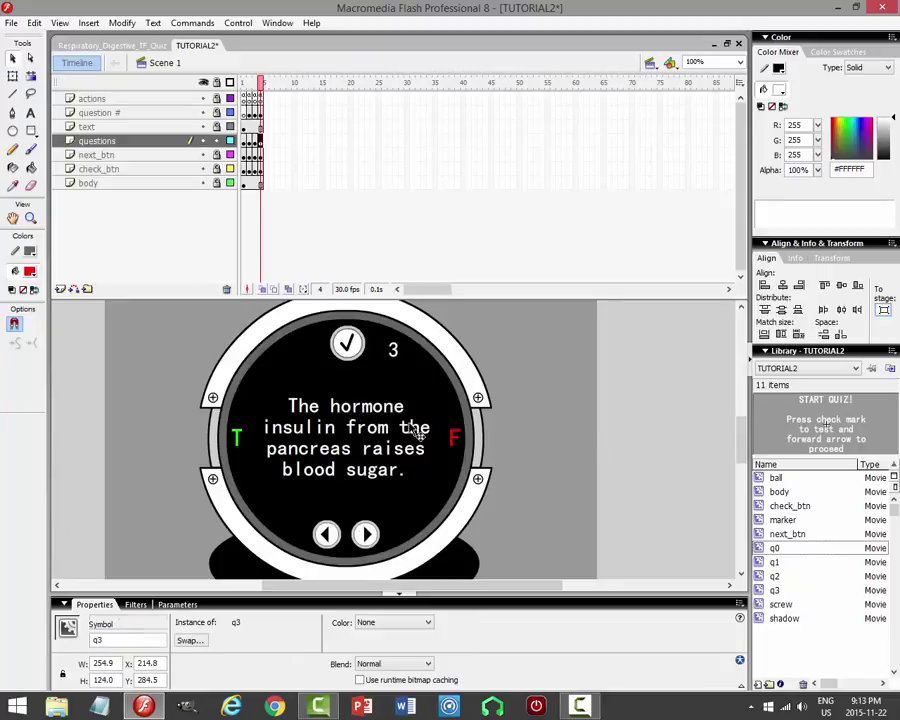
pyautogui.click(567, 424)
pyautogui.hotkey('ctrl', 's')
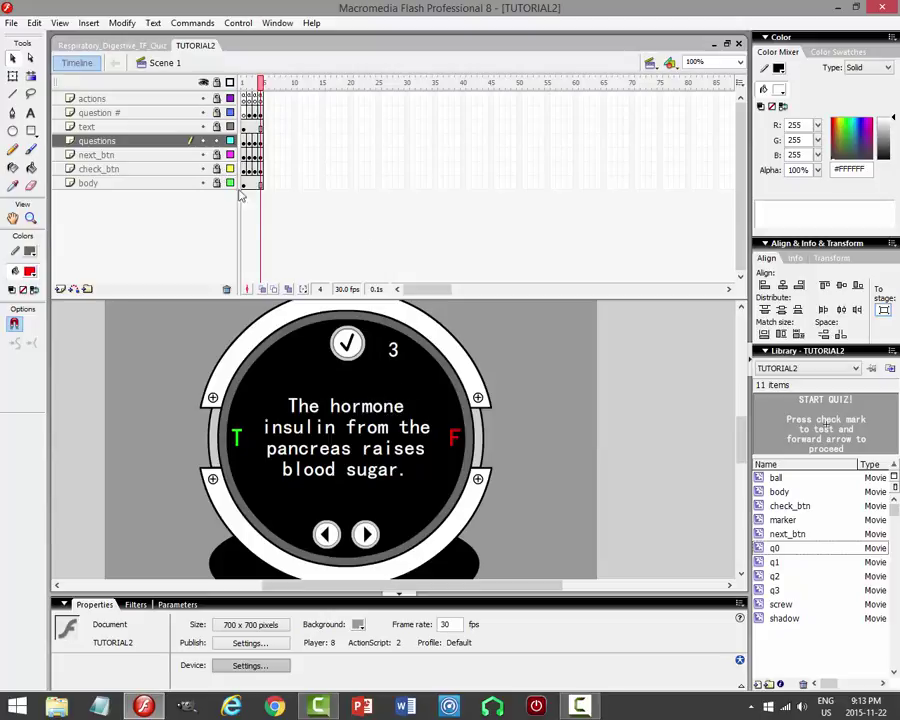
pyautogui.click(215, 142)
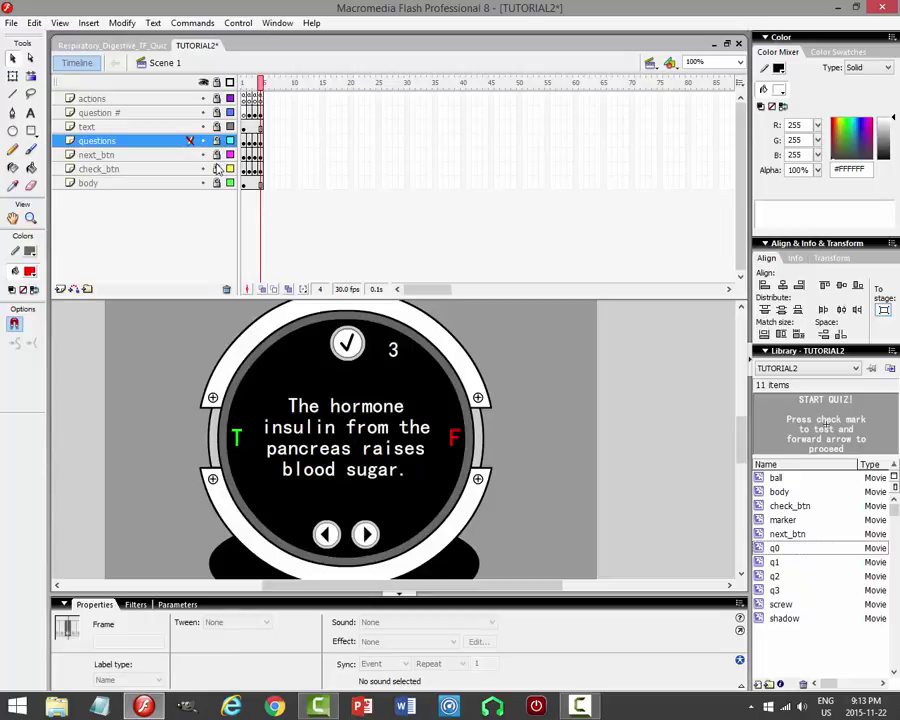
# Change the frame 4 check button's script to _root.body.gotoAndPlay("false"), then lock the check_btn layer and save.
pyautogui.click(347, 343)
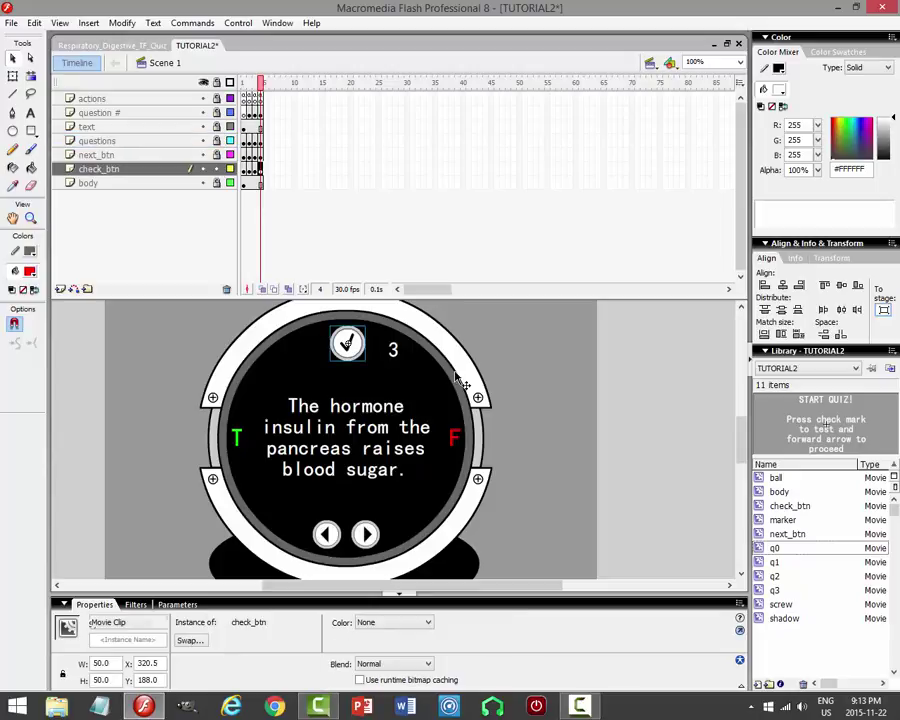
pyautogui.press('F9')
pyautogui.click(408, 296)
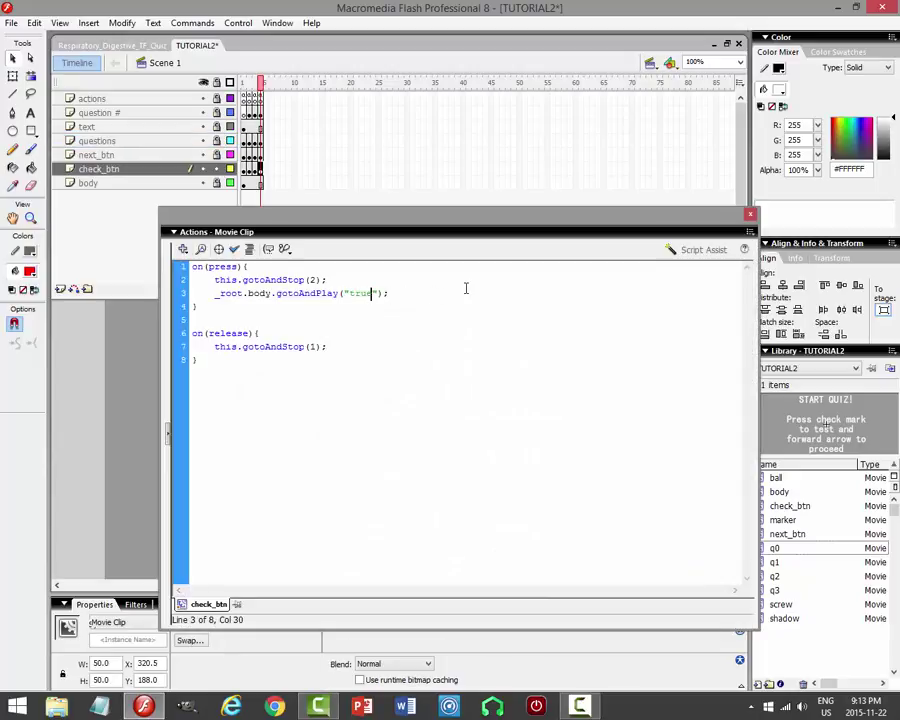
pyautogui.press('BackSpace')
pyautogui.press('BackSpace')
pyautogui.press('BackSpace')
pyautogui.press('BackSpace')
pyautogui.write('fals')
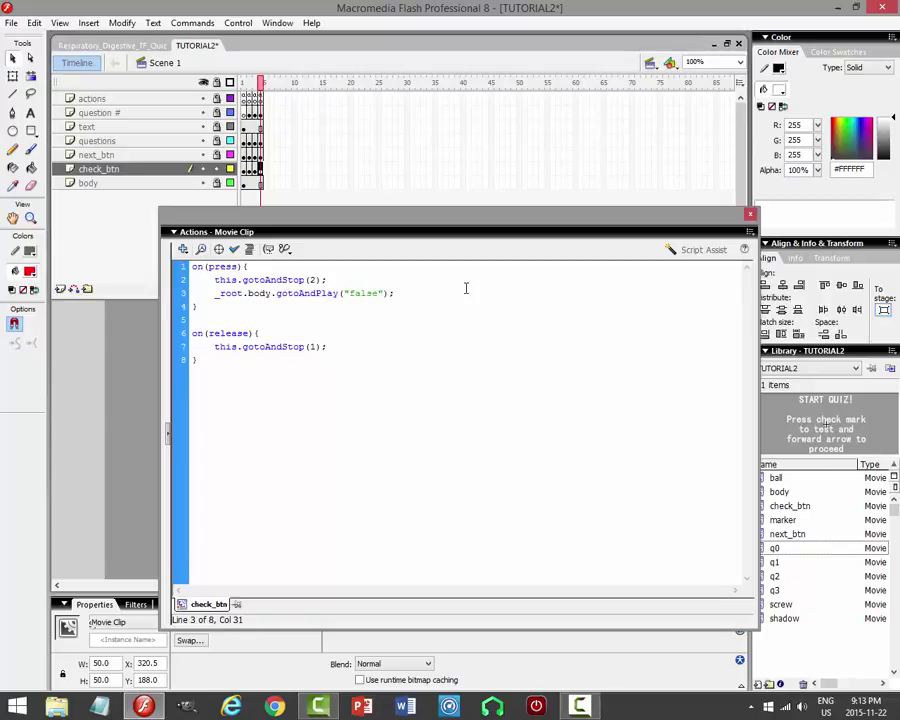
pyautogui.press('F9')
pyautogui.click(130, 168)
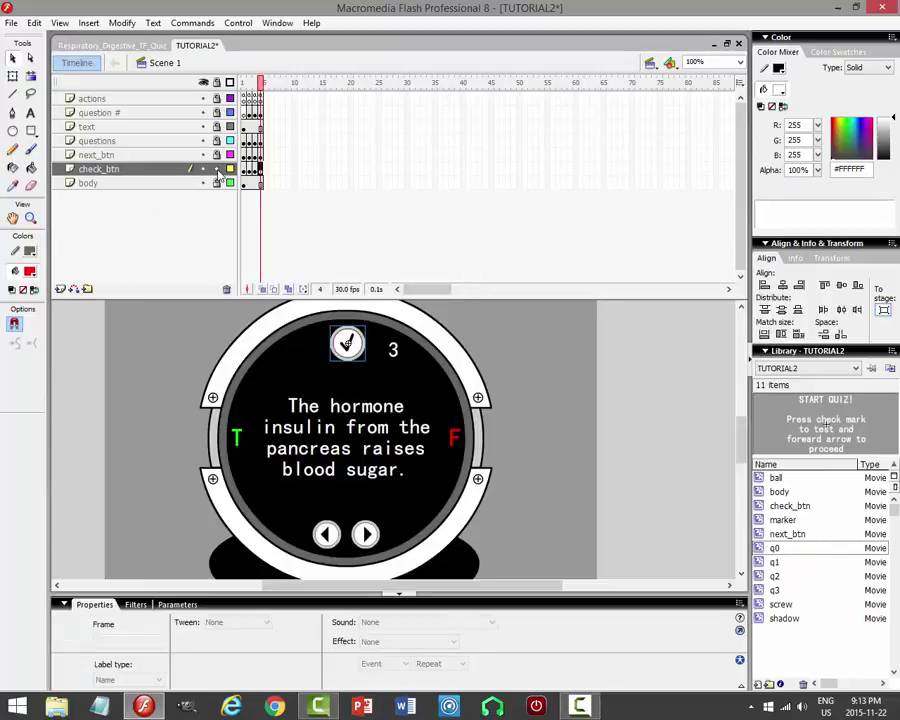
pyautogui.hotkey('ctrl', 's')
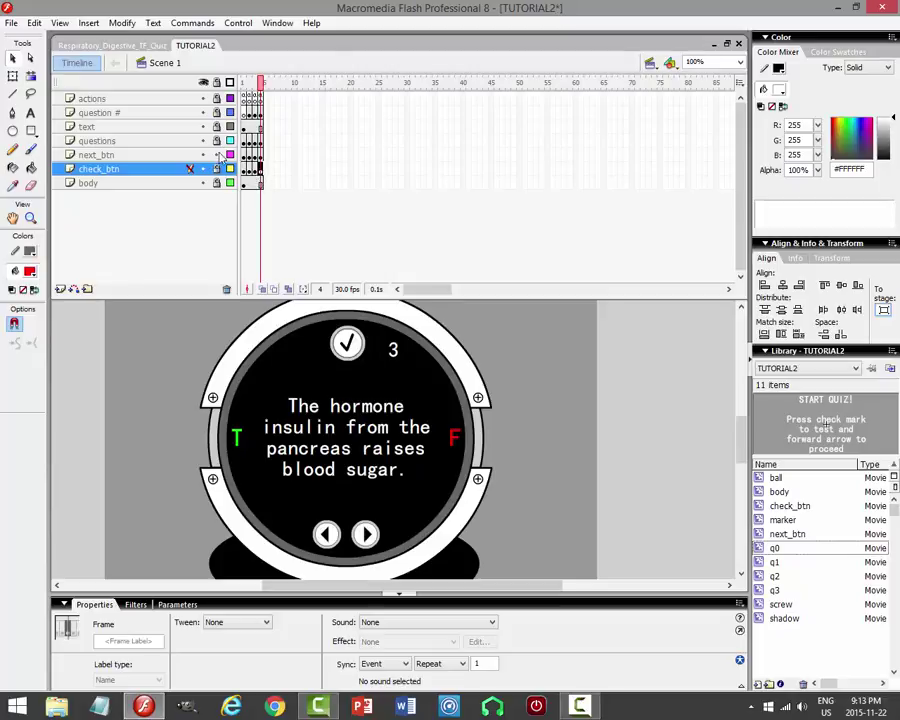
# Change the target frame of _root.gotoAndStop in the frame 4 forward arrow's release script.
pyautogui.click(366, 533)
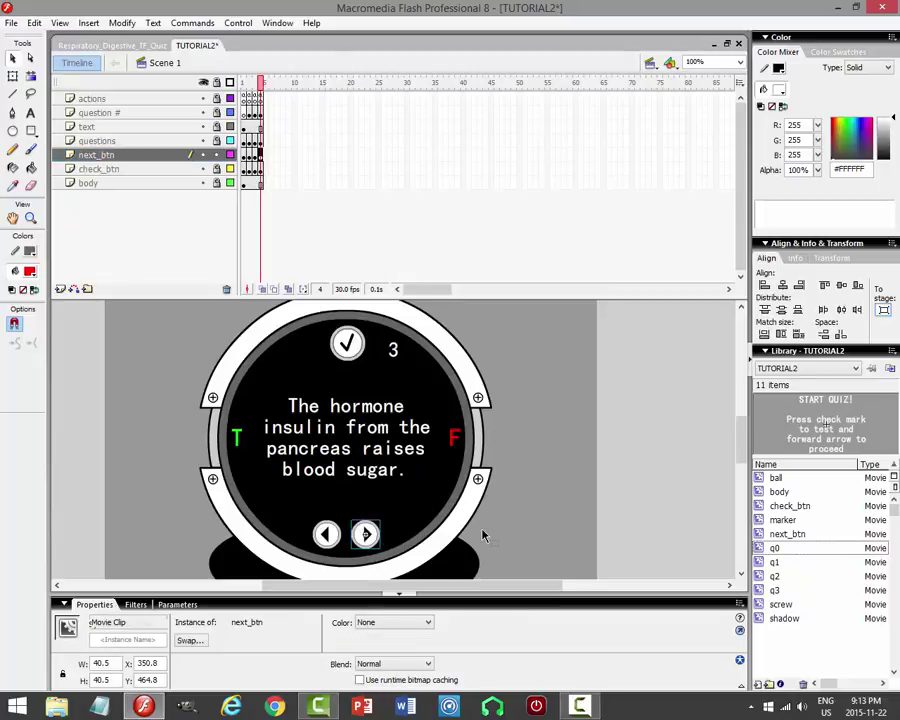
pyautogui.press('F9')
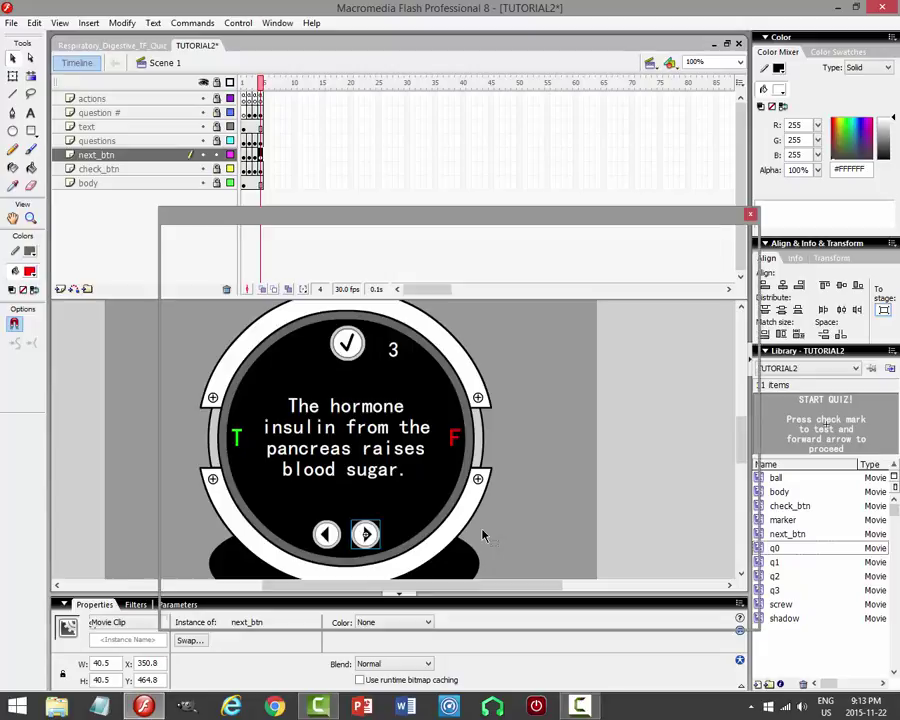
pyautogui.click(322, 334)
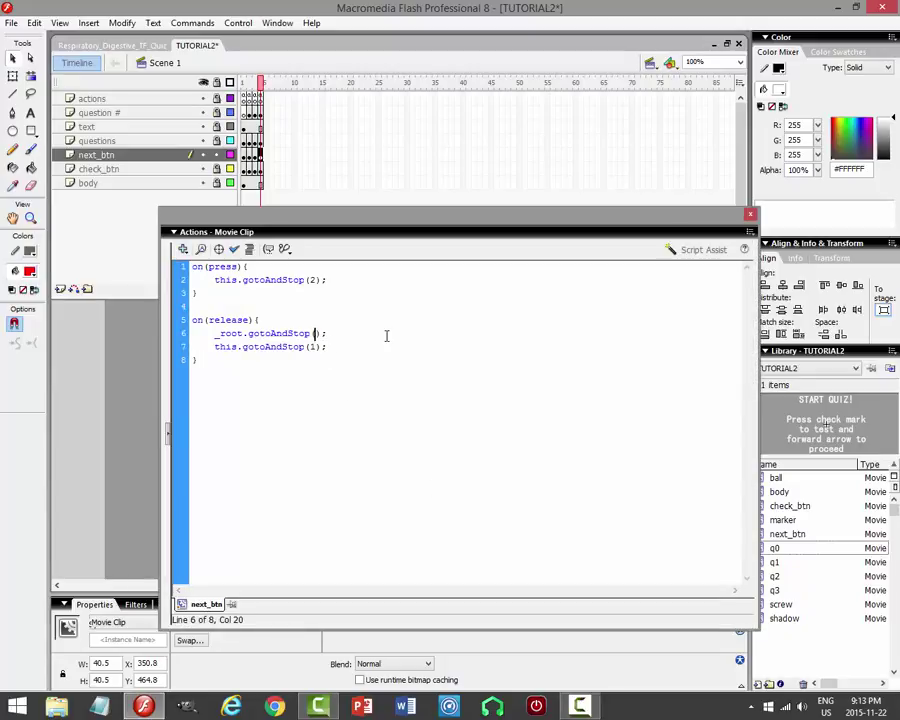
pyautogui.press('F9')
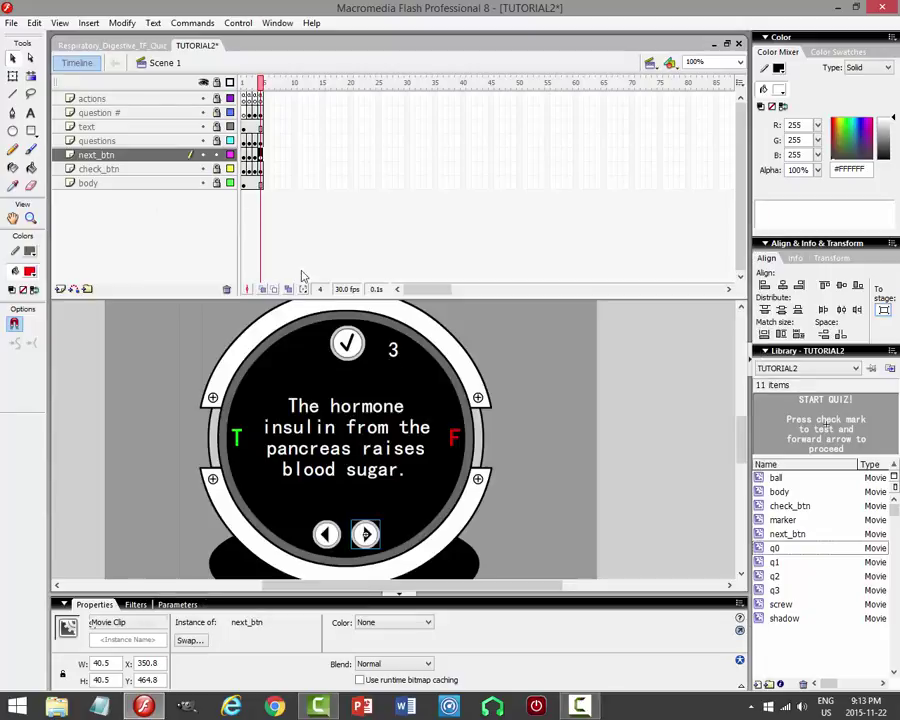
# Update the _root.gotoAndStop target frame in the frame 4 back arrow's release script, save, and lock the next_btn layer.
pyautogui.click(326, 534)
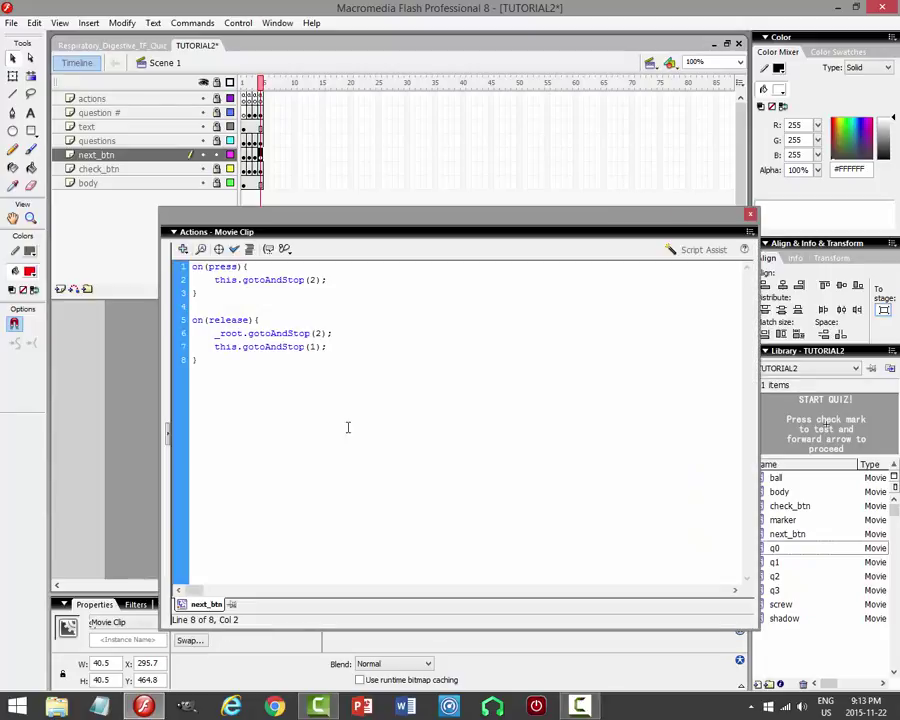
pyautogui.press('F9')
pyautogui.click(323, 335)
pyautogui.hotkey('ctrl', 's')
pyautogui.press('F9')
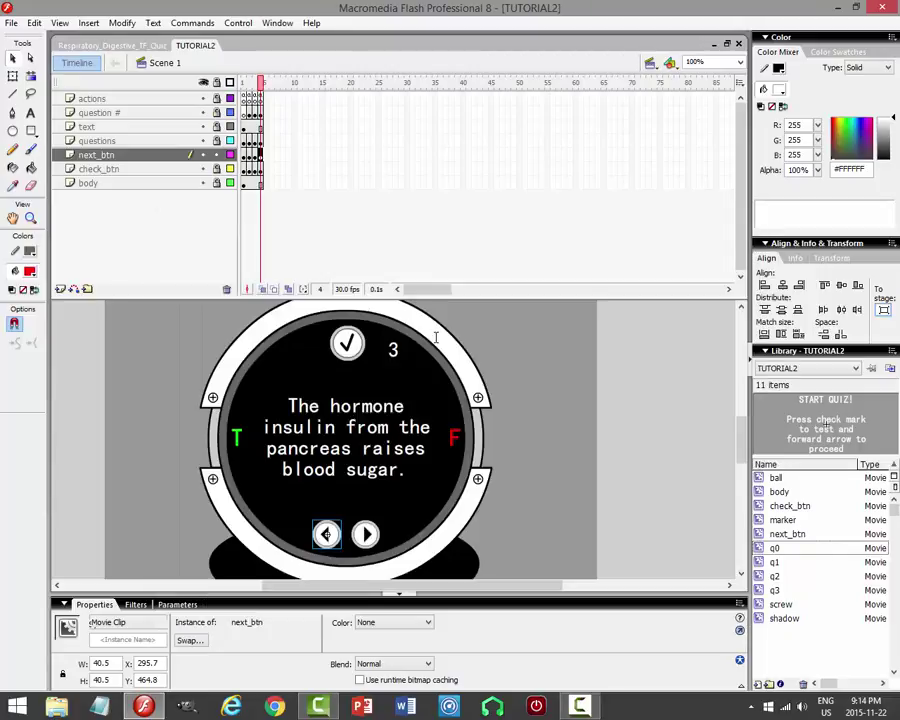
pyautogui.click(320, 233)
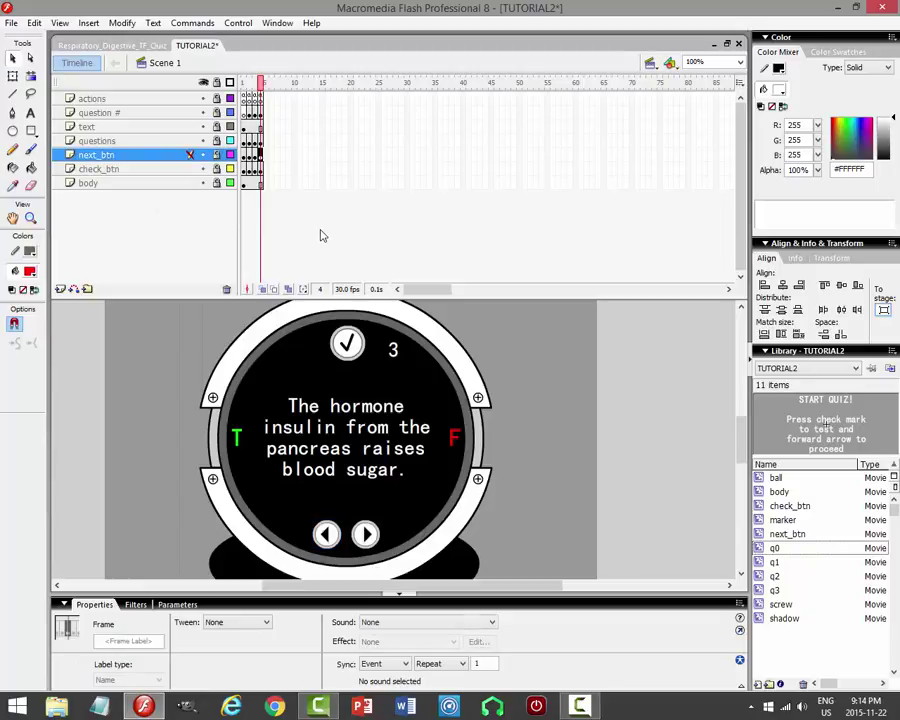
# Test the movie, advancing through all three questions with the forward arrow and trying the check mark, and close the preview.
pyautogui.hotkey('ctrl', 'Return')
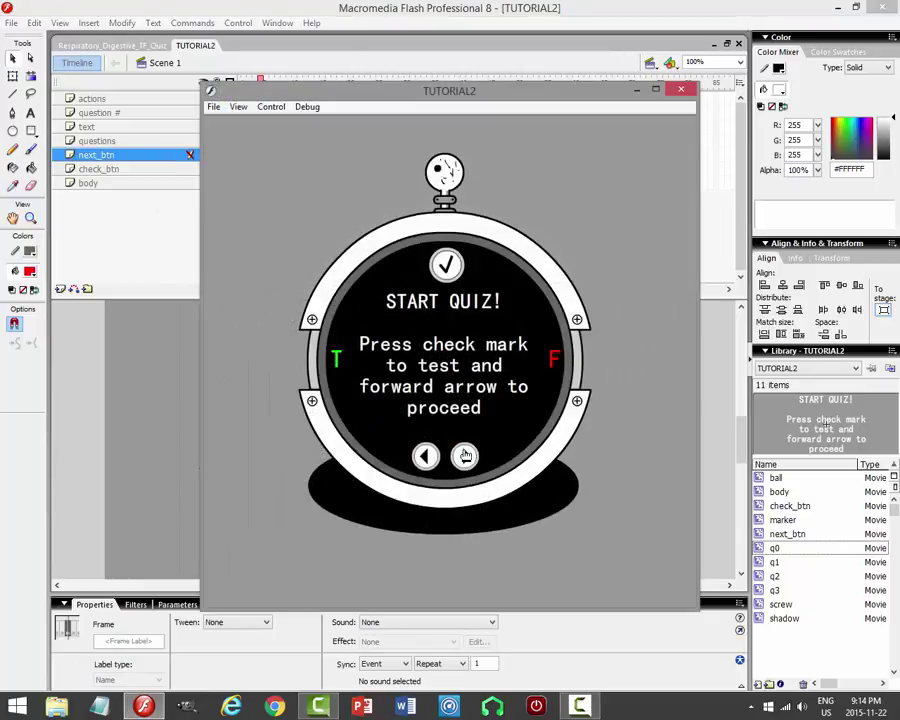
pyautogui.click(465, 456)
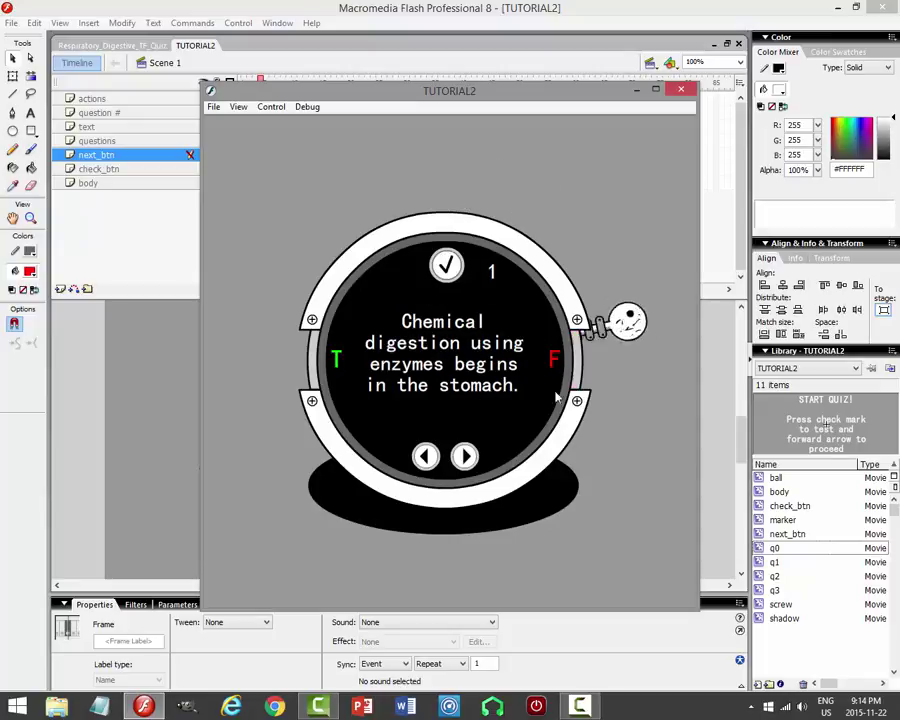
pyautogui.click(466, 458)
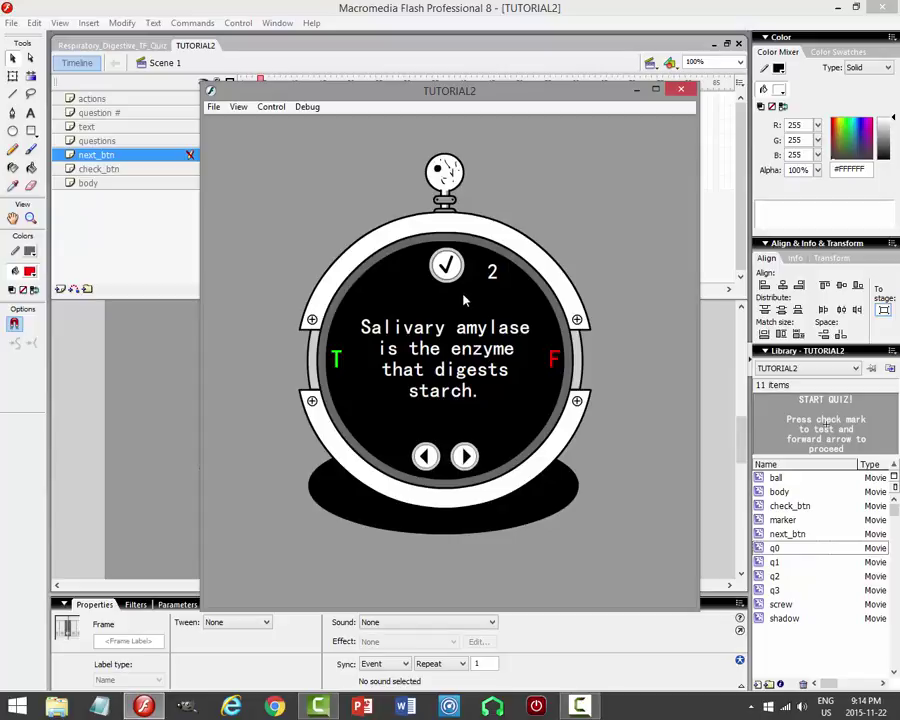
pyautogui.click(449, 266)
pyautogui.click(466, 456)
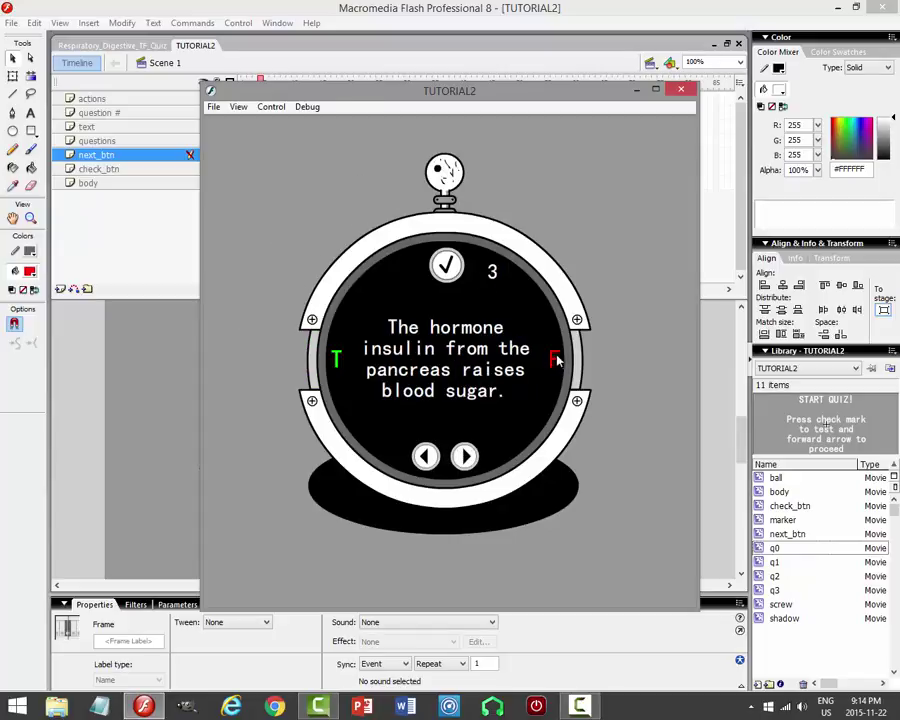
pyautogui.click(447, 268)
pyautogui.click(465, 456)
pyautogui.click(464, 455)
pyautogui.click(681, 90)
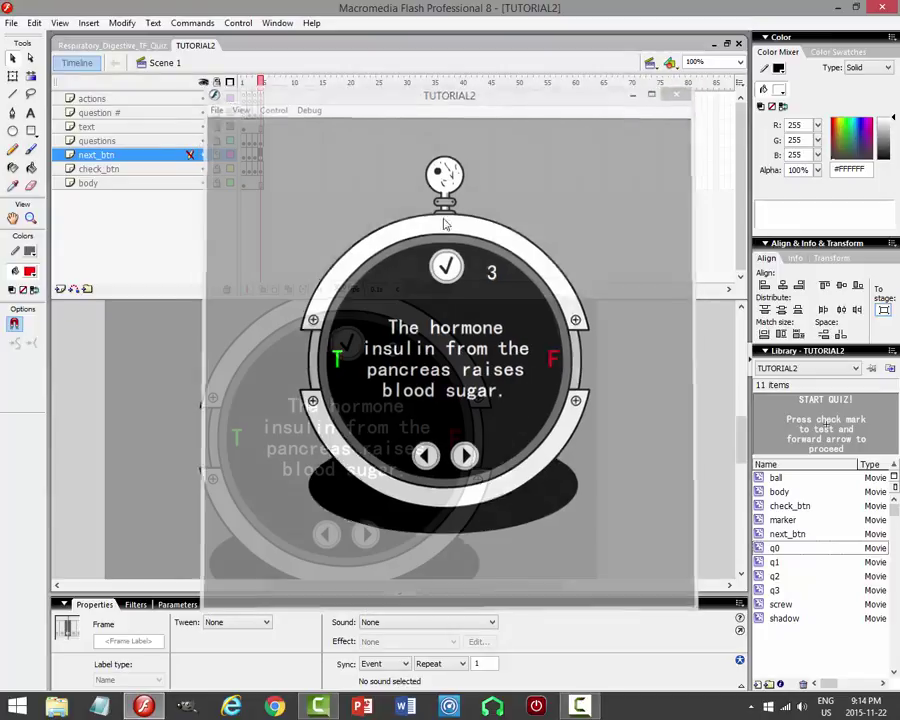
# Extend all layers from actions through body to frame 5.
pyautogui.click(262, 98)
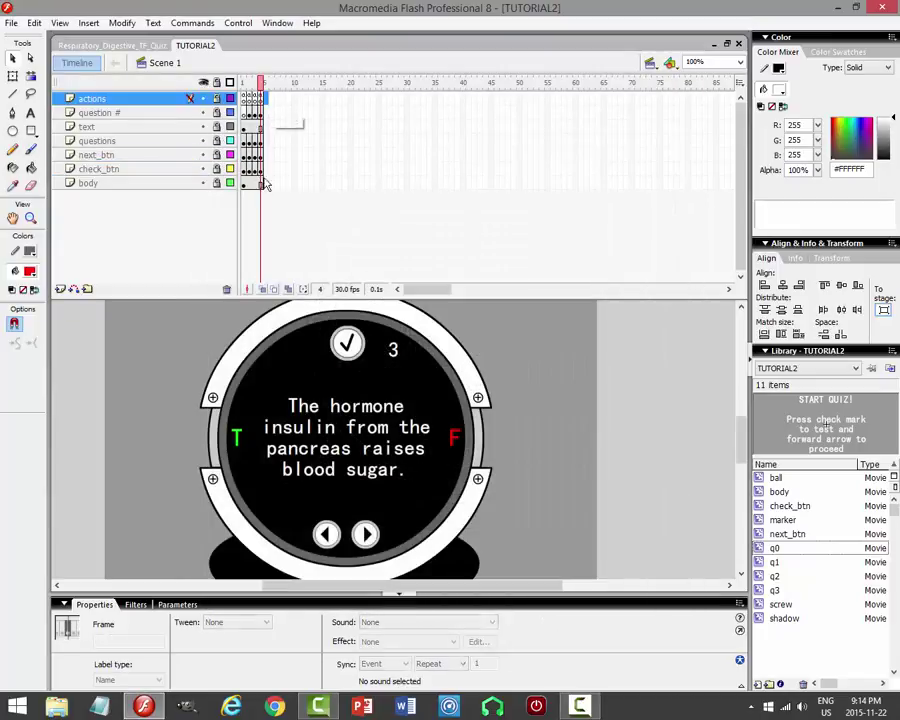
pyautogui.click(265, 186)
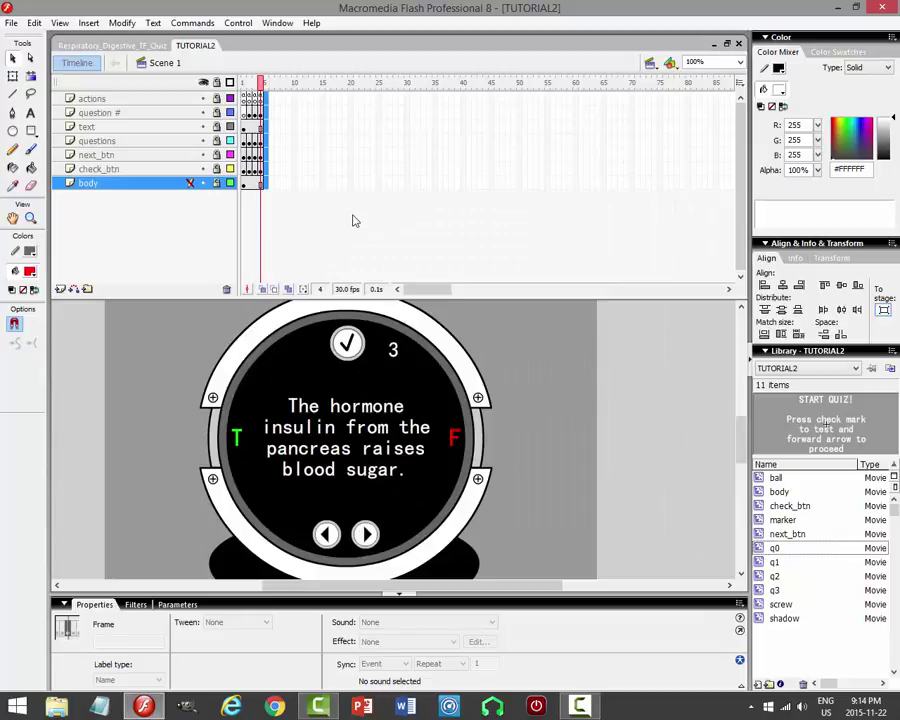
pyautogui.press('F6')
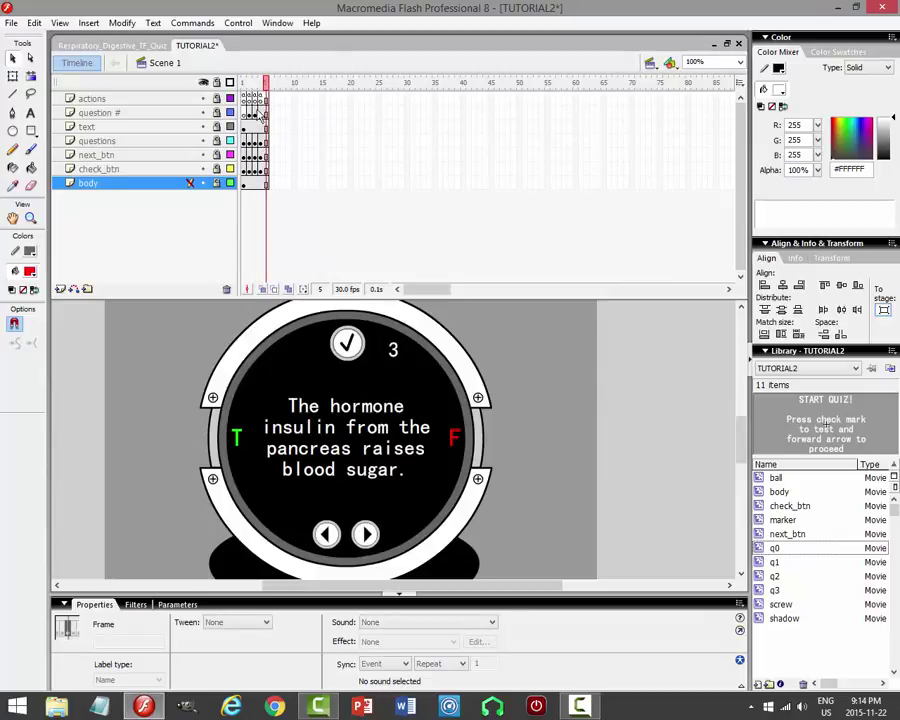
# Add a frame 5 keyframe on the actions layer and clear the question number from frame 5 of the question # layer.
pyautogui.click(261, 98)
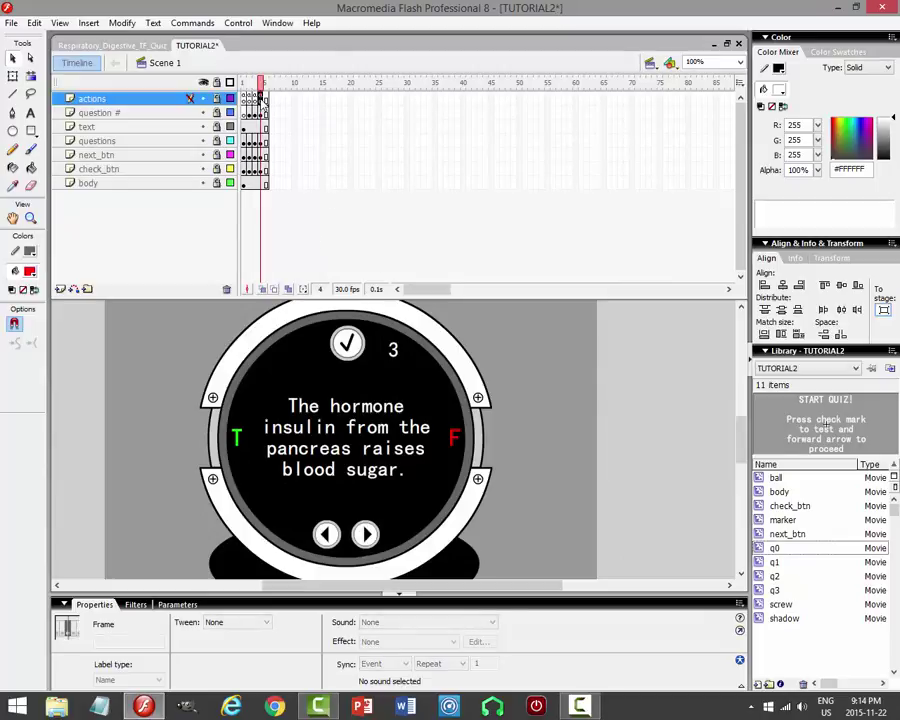
pyautogui.click(266, 98)
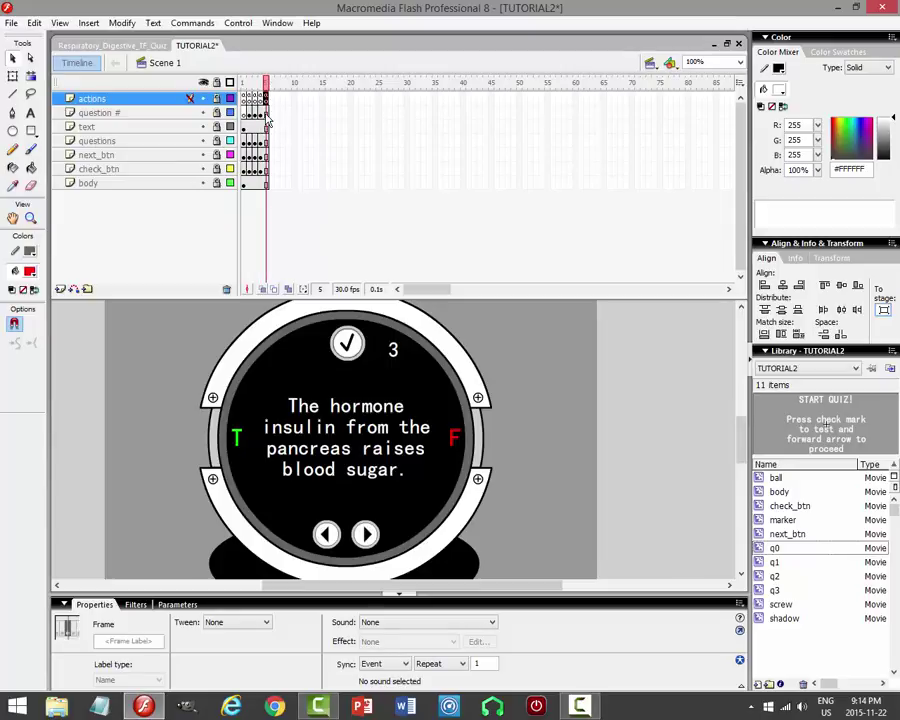
pyautogui.click(269, 115)
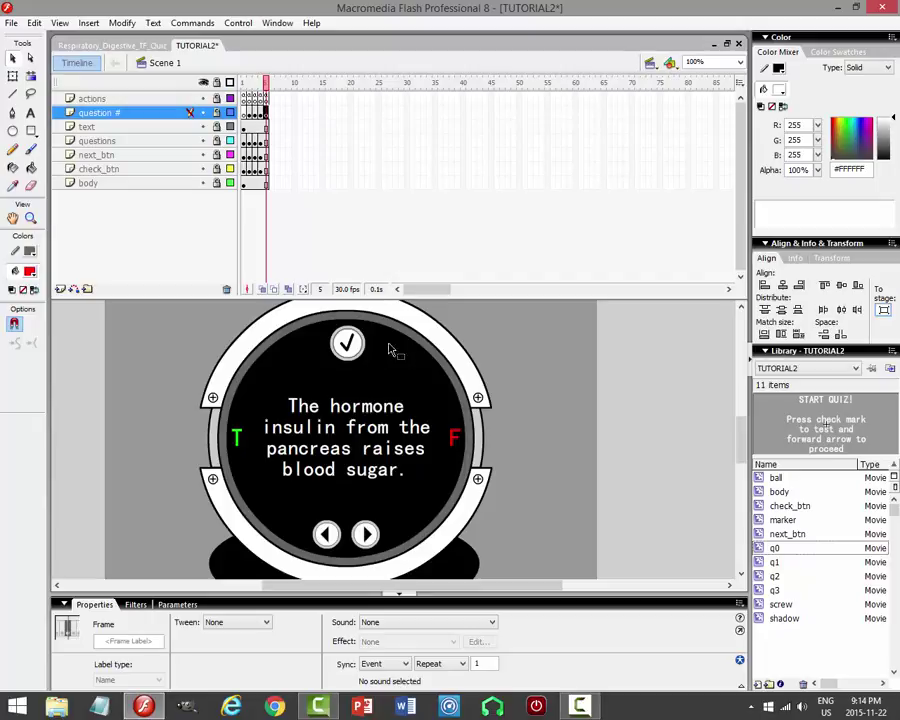
# Add frame 5 keyframes on the questions, next_btn and check_btn layers and save the document.
pyautogui.click(267, 142)
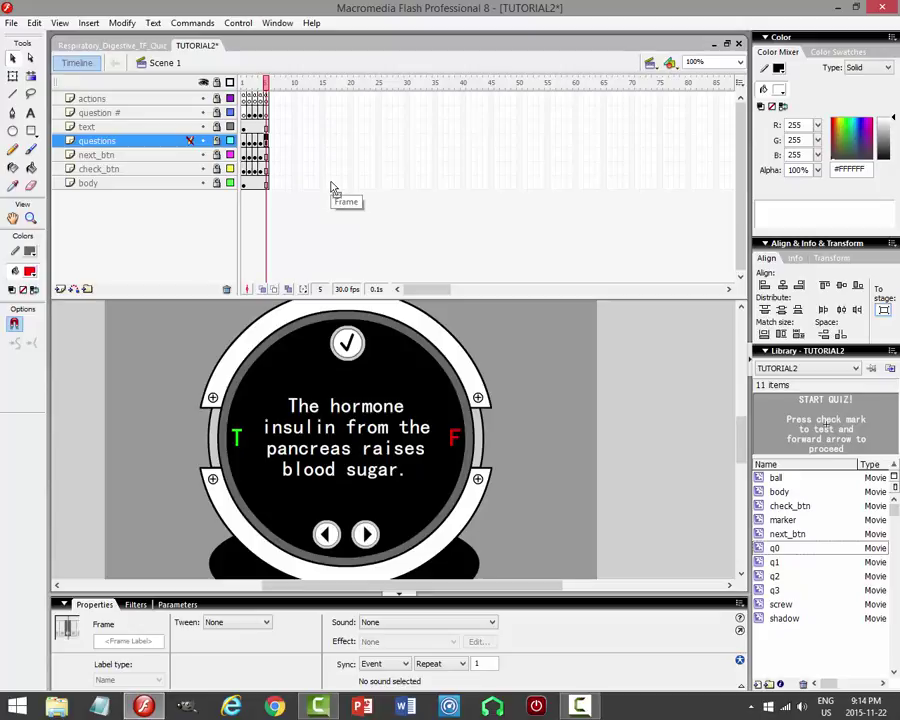
pyautogui.click(267, 156)
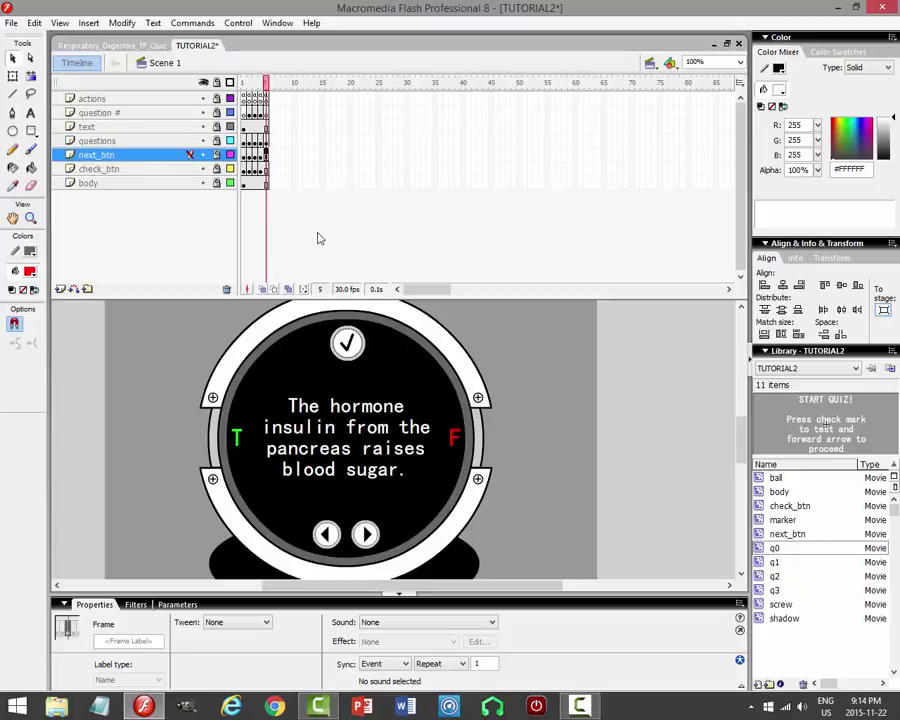
pyautogui.click(266, 170)
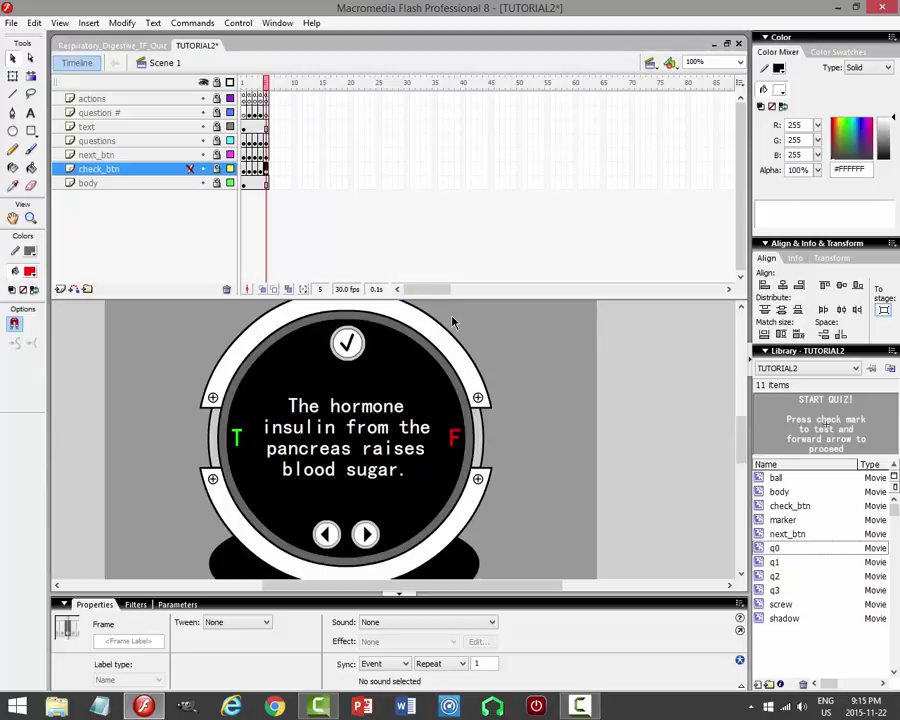
pyautogui.click(515, 367)
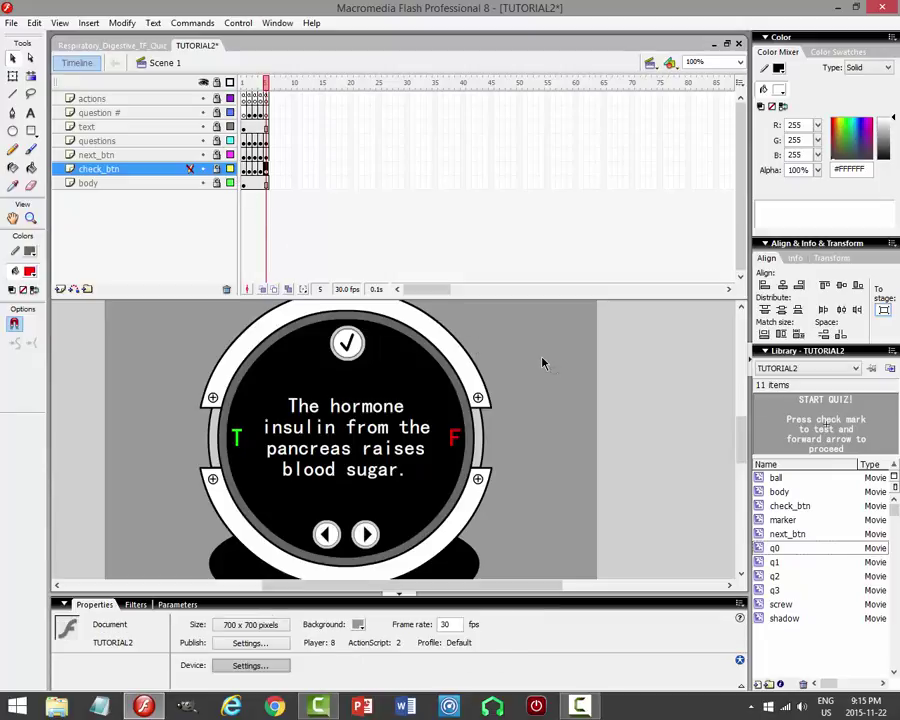
pyautogui.hotkey('ctrl', 's')
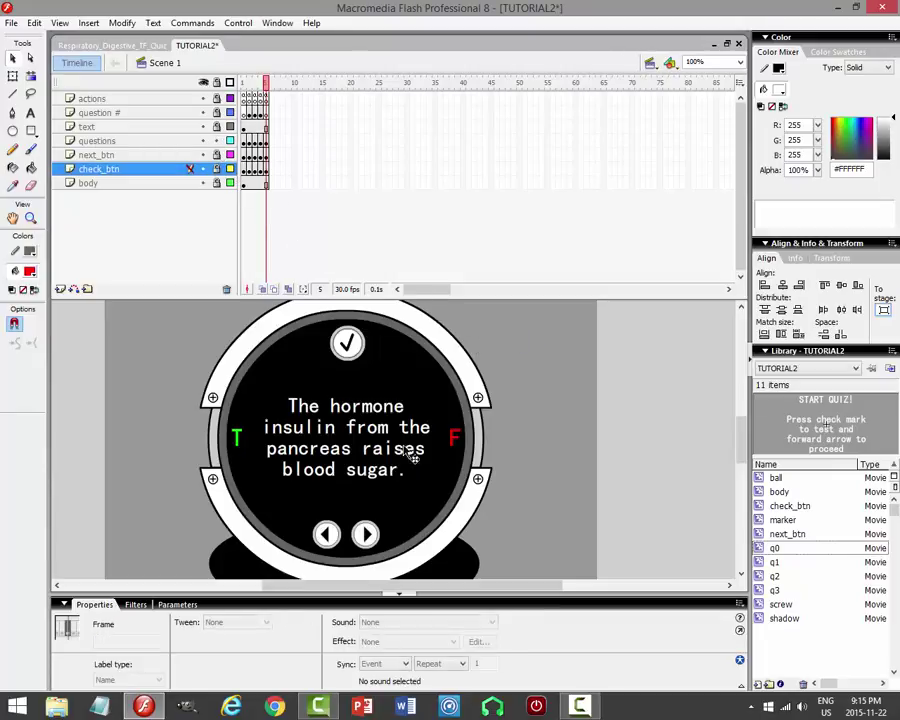
# Duplicate the frame 5 question text symbol as q4 and set its instance name to q4.
pyautogui.click(377, 412)
pyautogui.rightClick(377, 412)
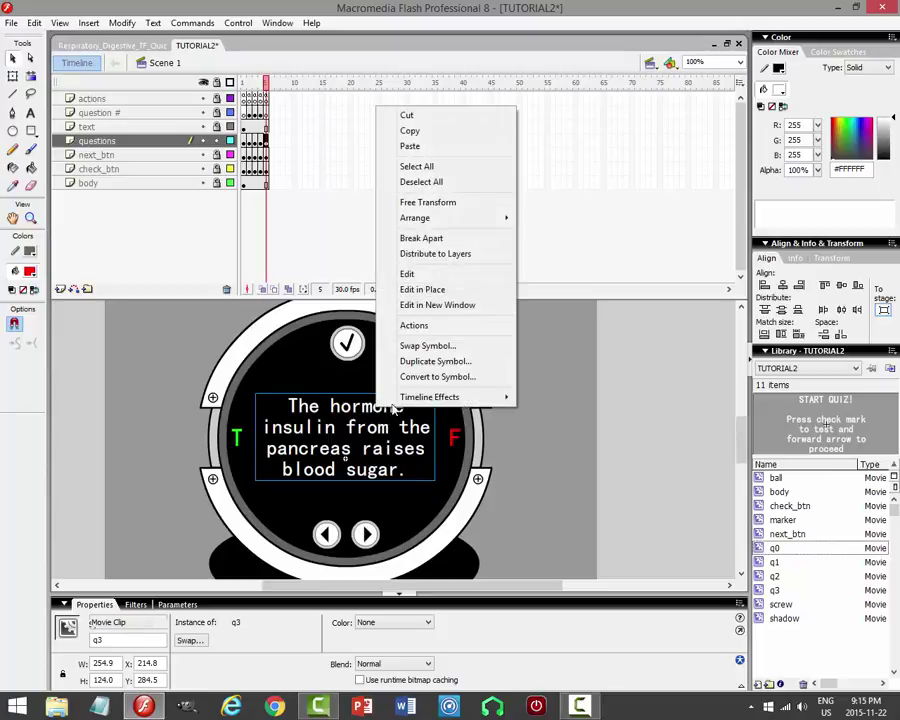
pyautogui.click(458, 360)
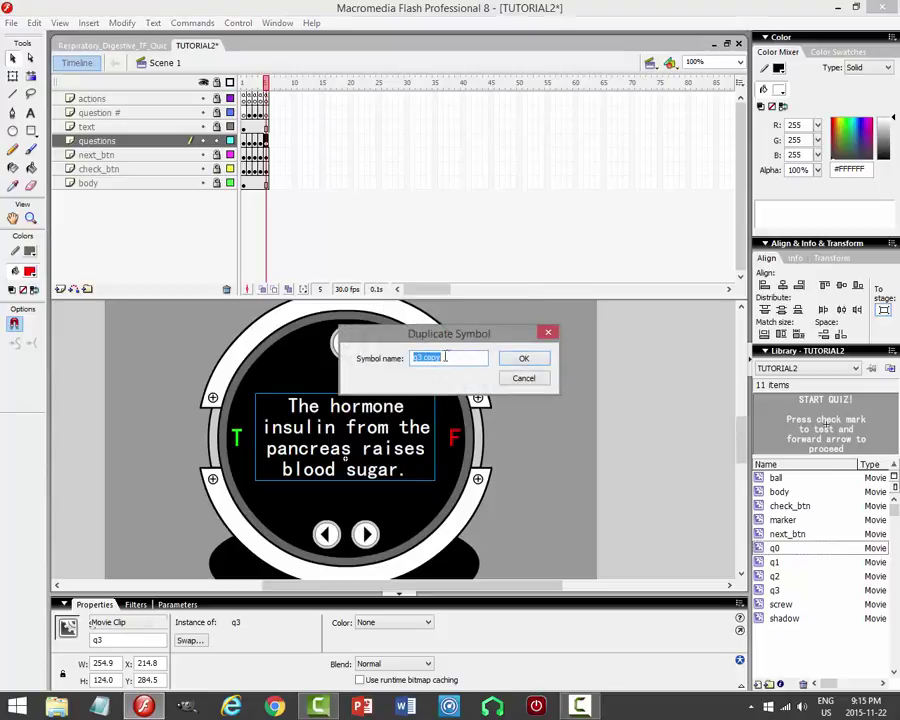
pyautogui.write('q4')
pyautogui.press('Return')
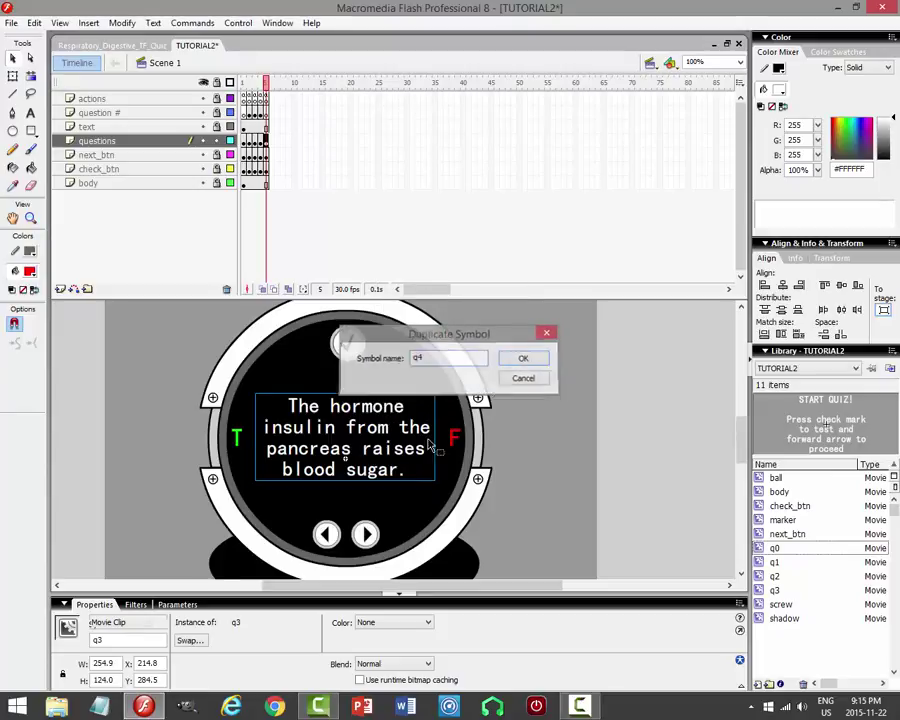
pyautogui.click(125, 636)
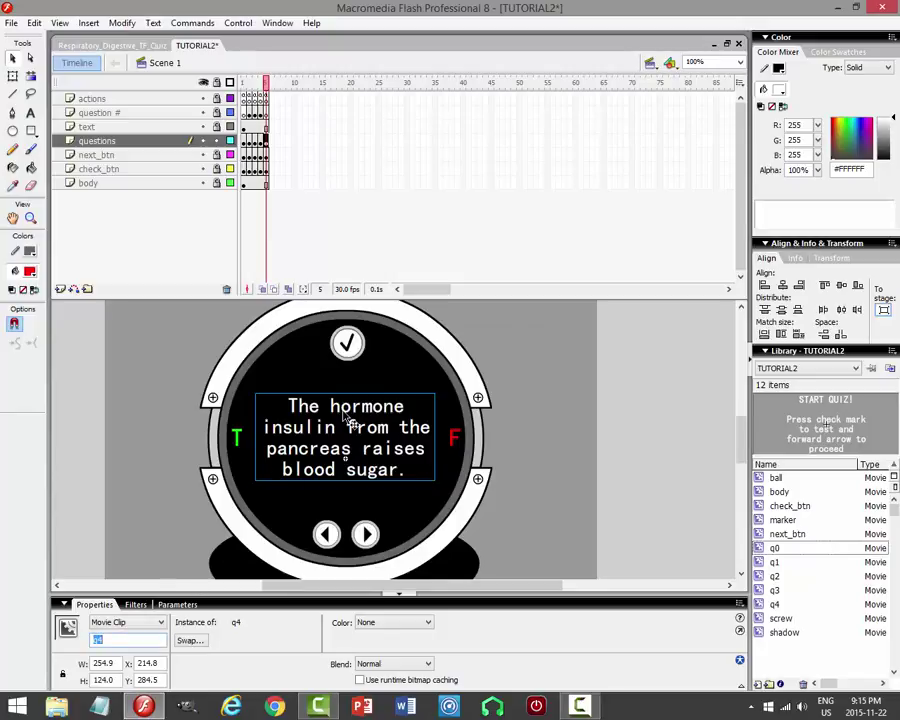
# Replace the question text inside the q4 symbol with "CONGRATULATIONS!".
pyautogui.doubleClick(410, 406)
pyautogui.click(31, 113)
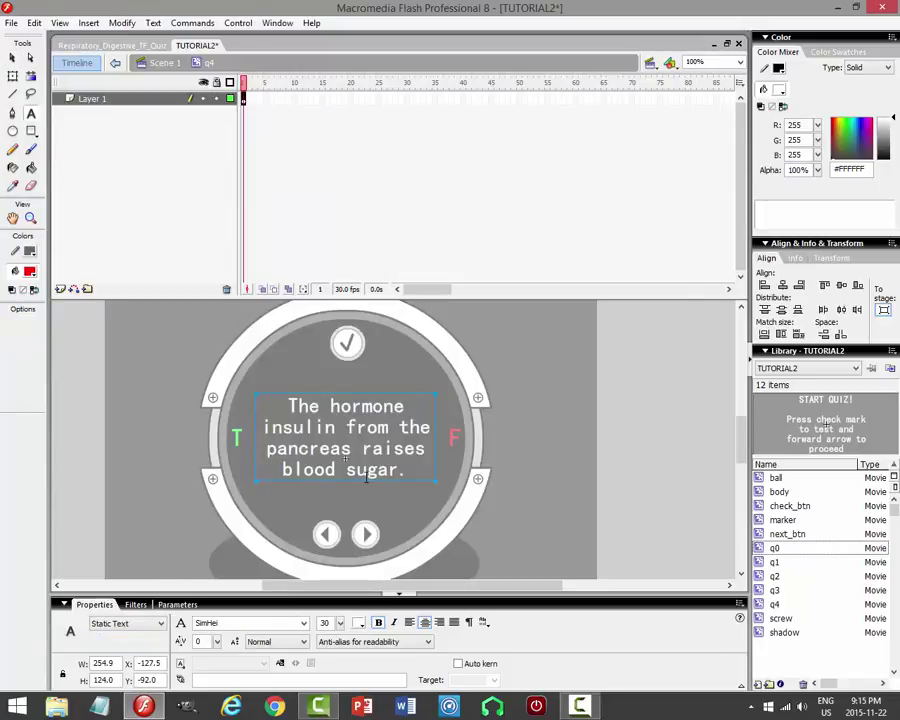
pyautogui.moveTo(405, 470); pyautogui.dragTo(285, 404)
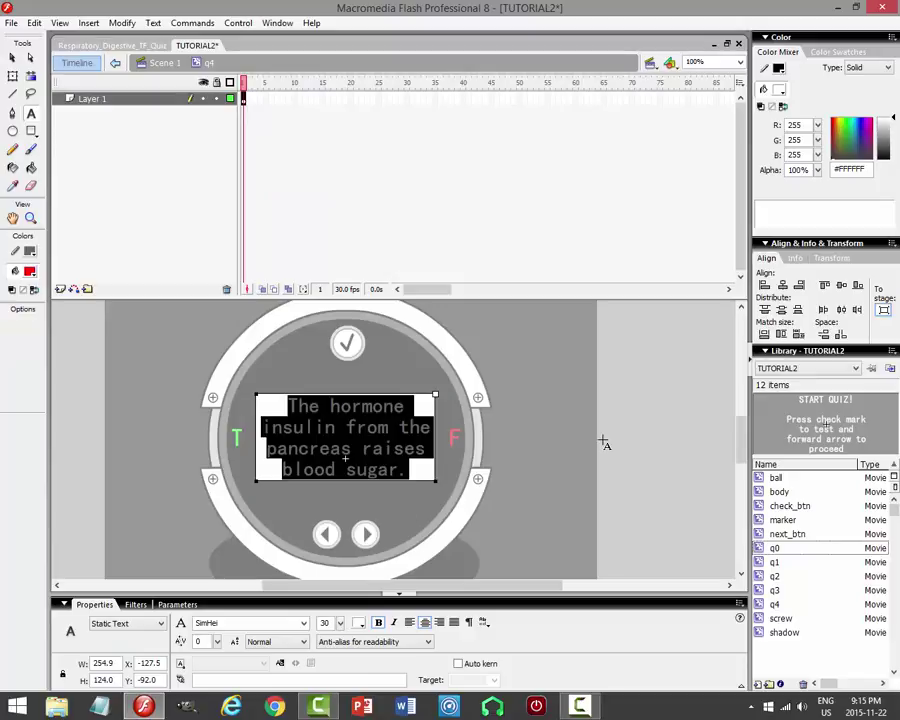
pyautogui.write('CONTR')
pyautogui.press('BackSpace')
pyautogui.press('BackSpace')
pyautogui.write('GRATULASTION')
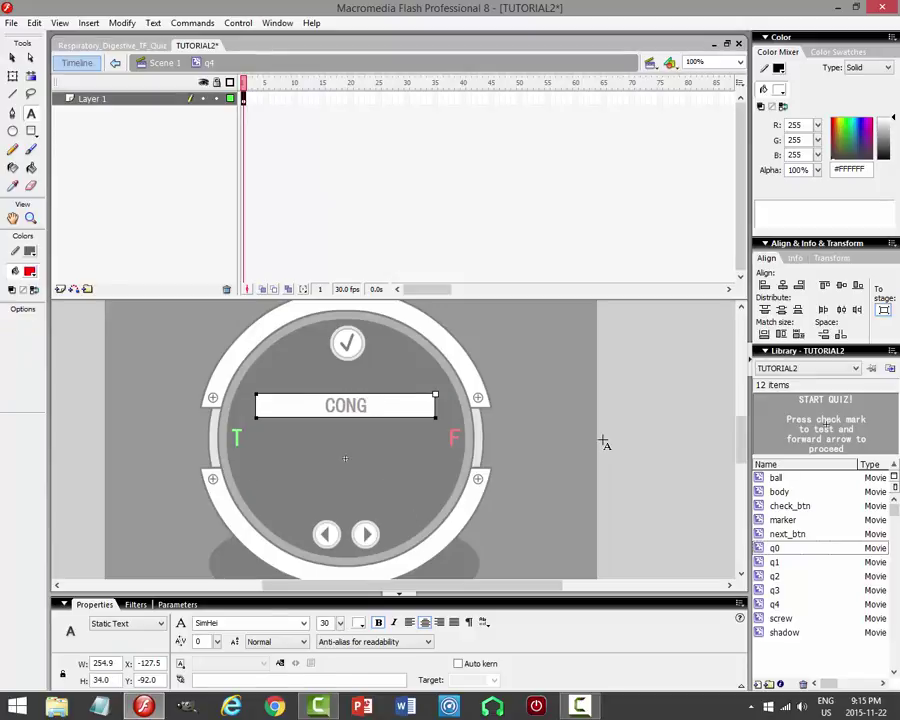
pyautogui.press('BackSpace')
pyautogui.press('BackSpace')
pyautogui.press('BackSpace')
pyautogui.press('BackSpace')
pyautogui.press('BackSpace')
pyautogui.press('BackSpace')
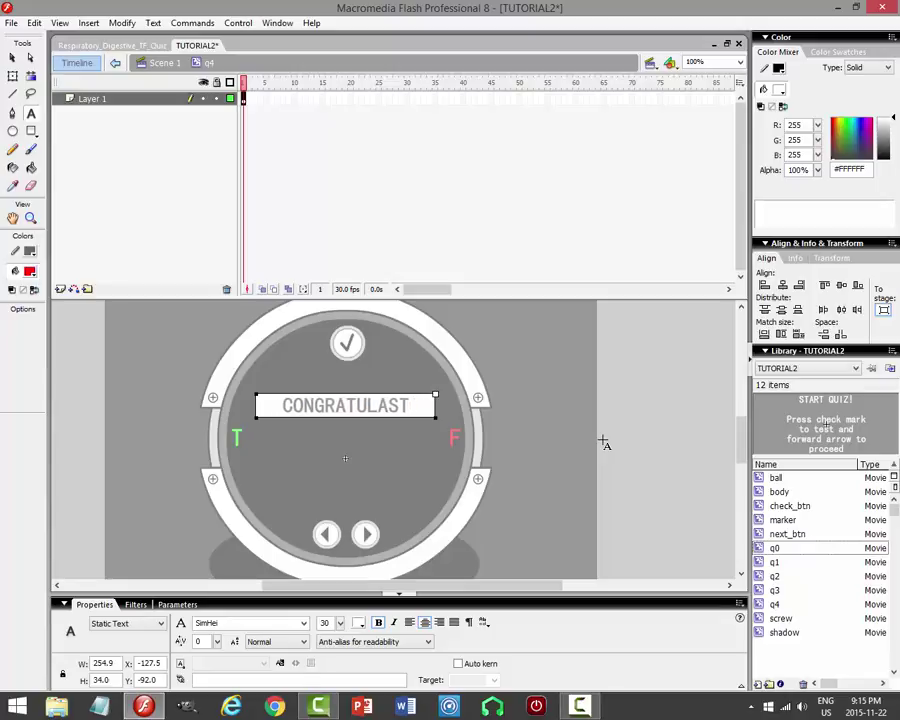
pyautogui.write('ATIONS!')
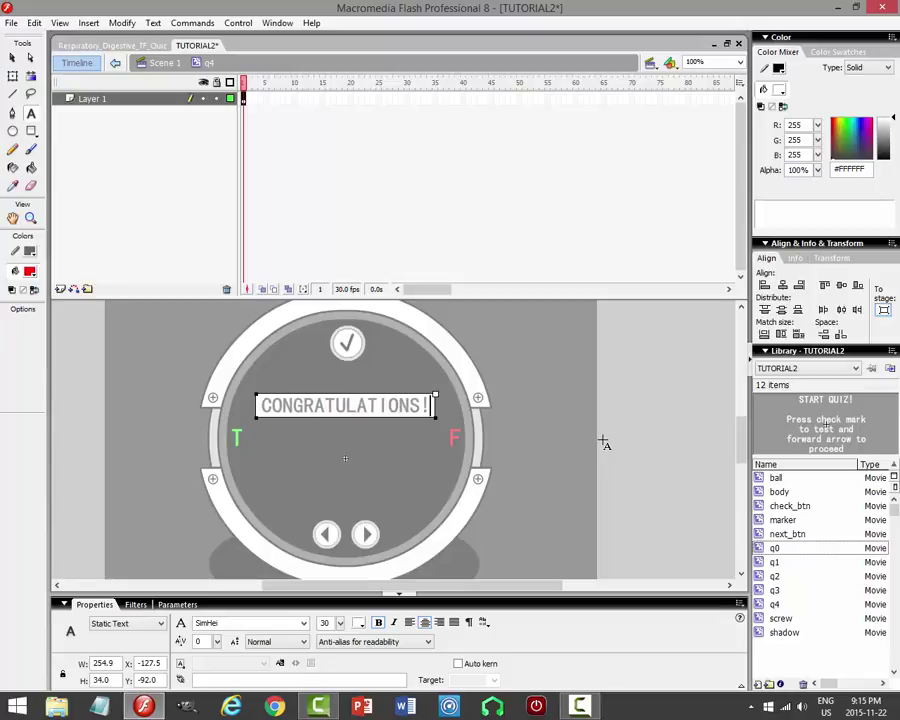
# Add "You passed the quiz." after a blank line in q4, and lock the questions layer back in Scene 1.
pyautogui.press('Return')
pyautogui.write('You')
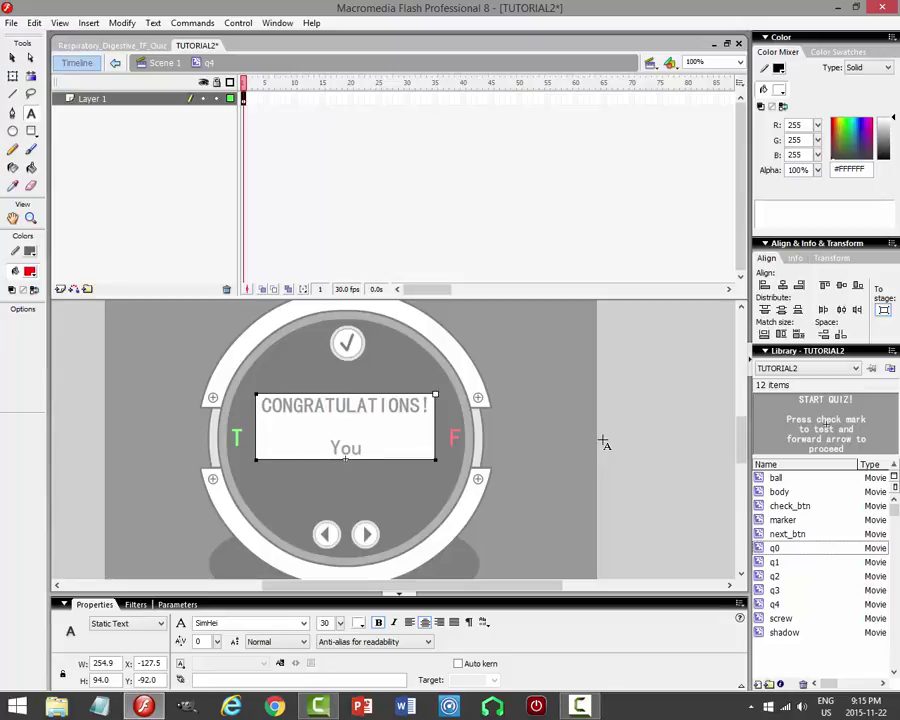
pyautogui.write(' passed the quiz.')
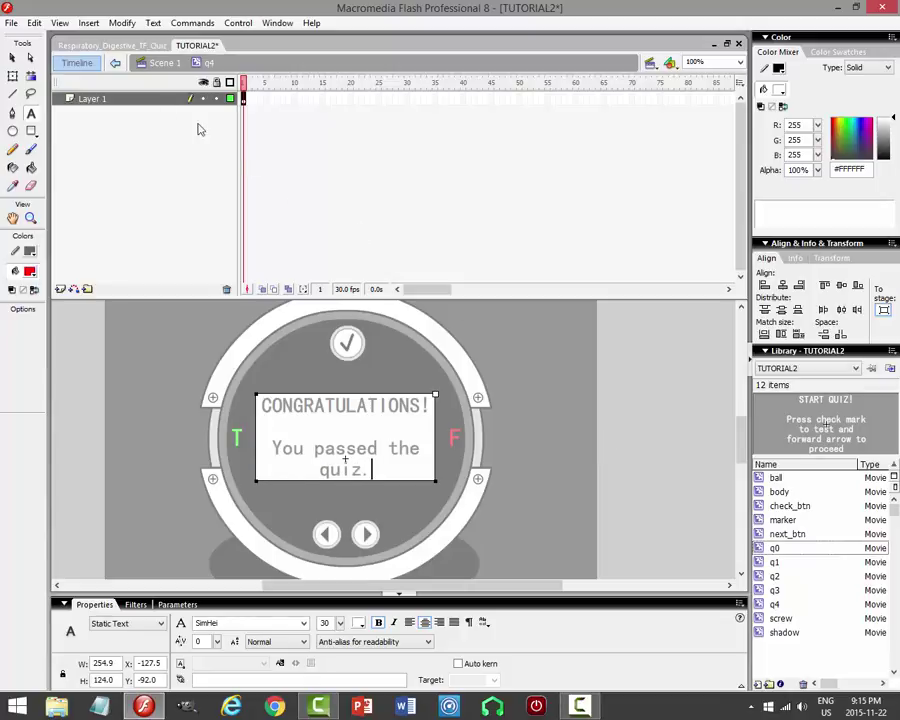
pyautogui.click(13, 57)
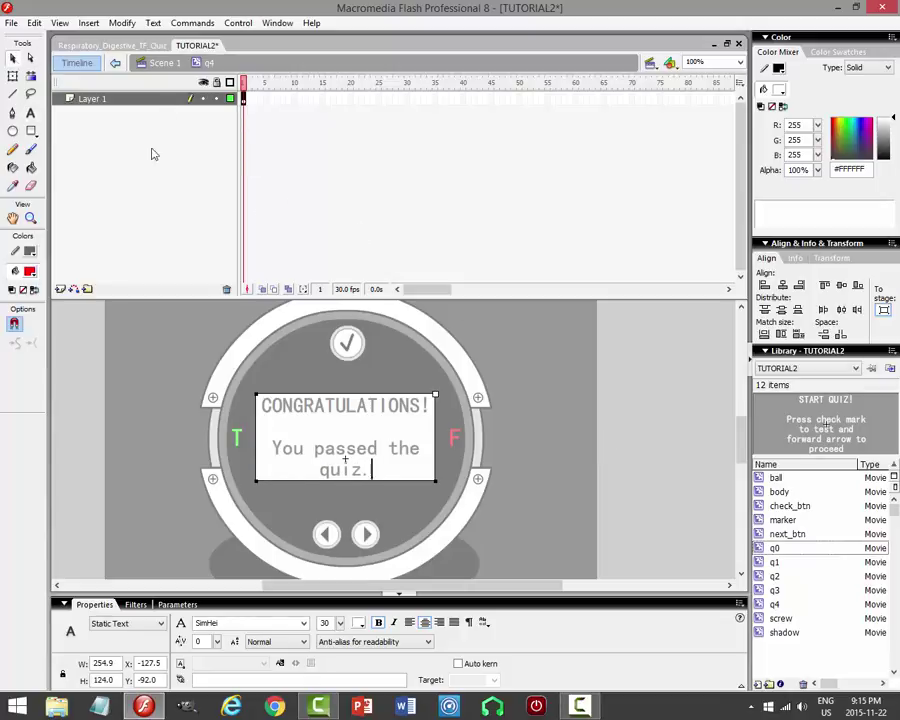
pyautogui.click(163, 63)
pyautogui.click(522, 333)
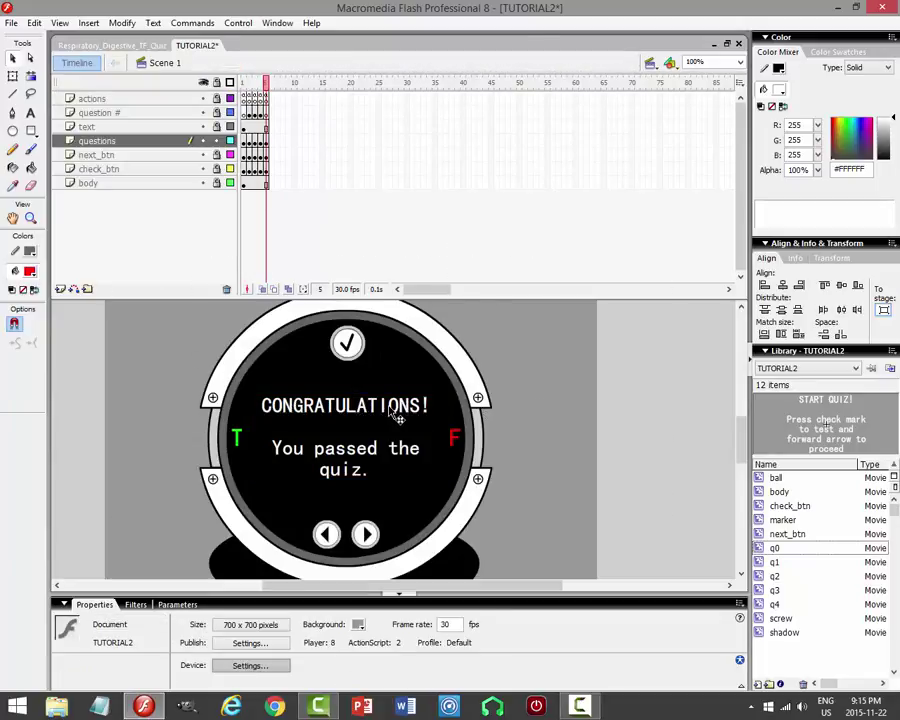
pyautogui.click(217, 144)
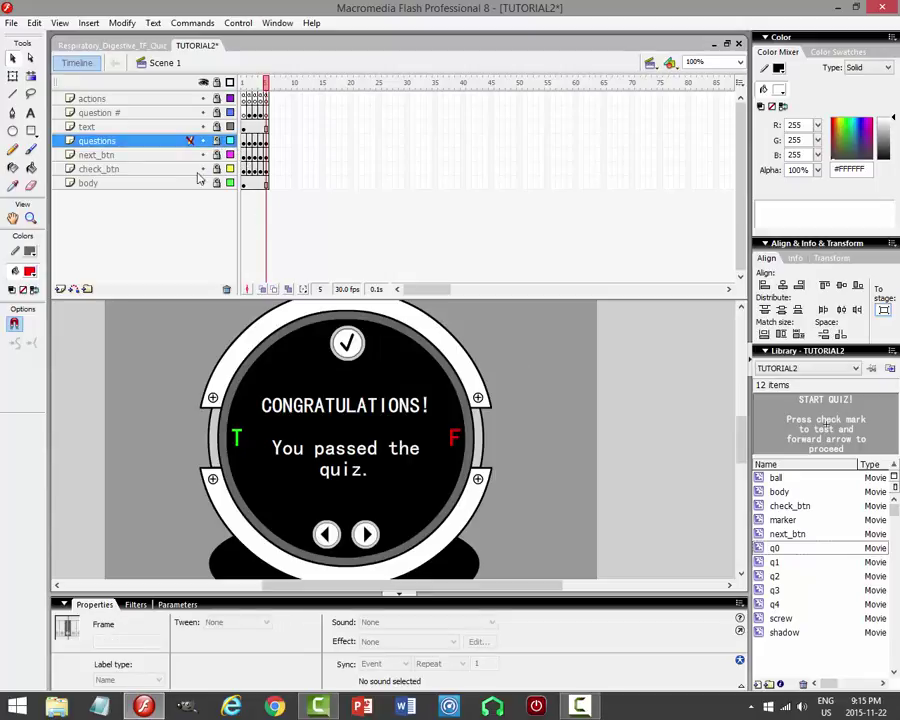
# Change the frame 5 check button's script to _root.body.gotoAndPlay("true") and lock the check_btn layer.
pyautogui.click(347, 343)
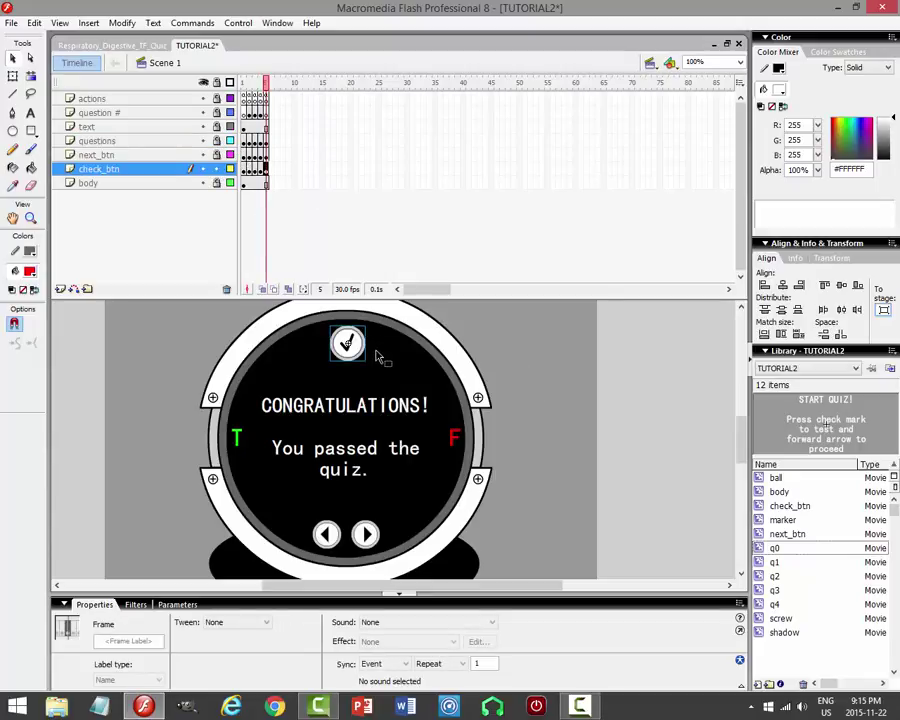
pyautogui.press('F9')
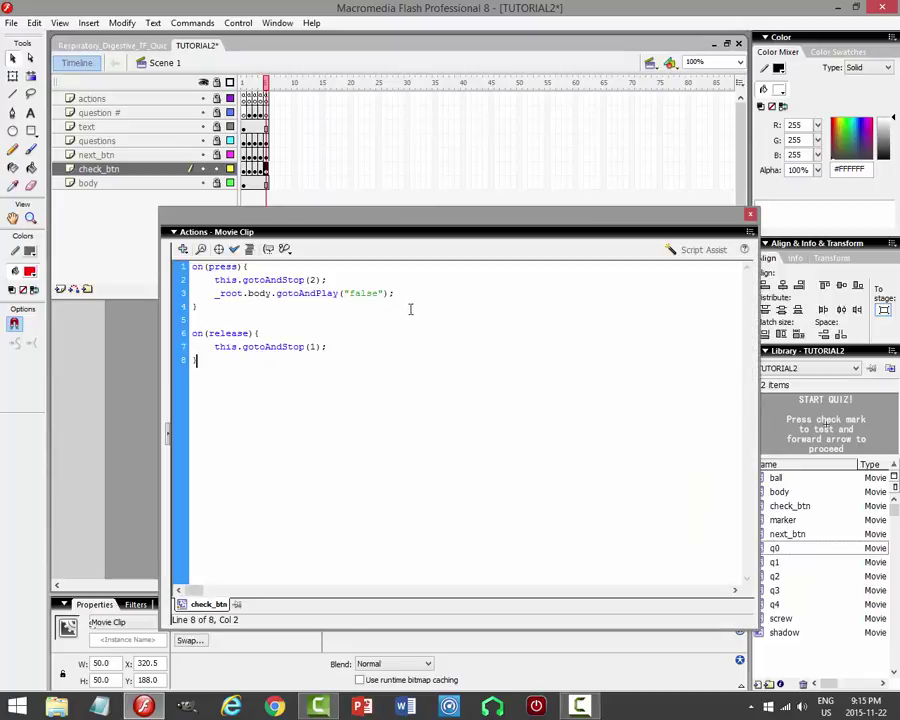
pyautogui.moveTo(381, 293); pyautogui.dragTo(350, 294)
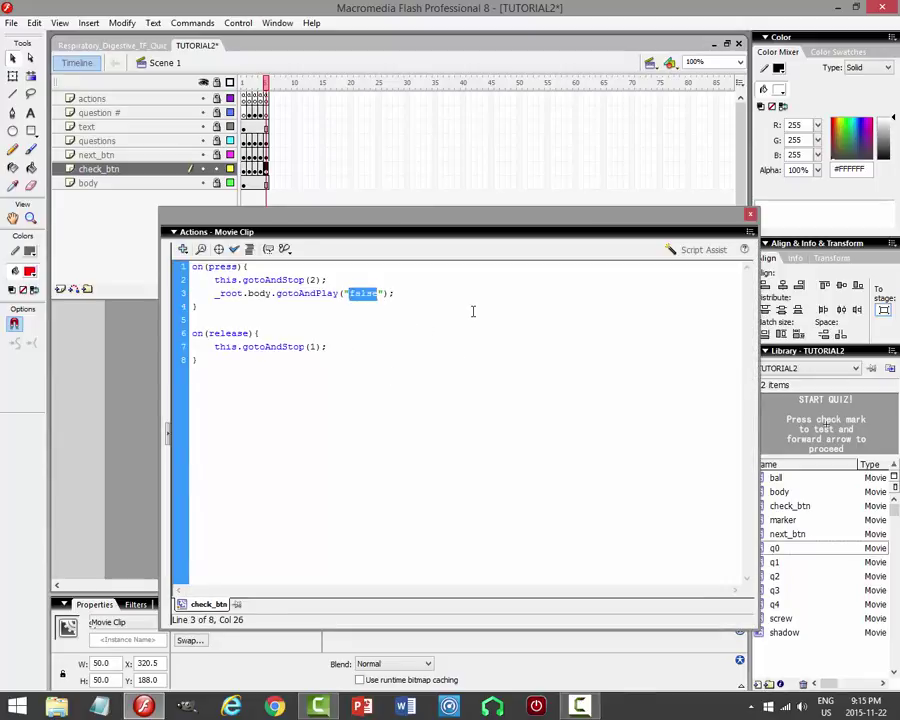
pyautogui.write('true')
pyautogui.press('F9')
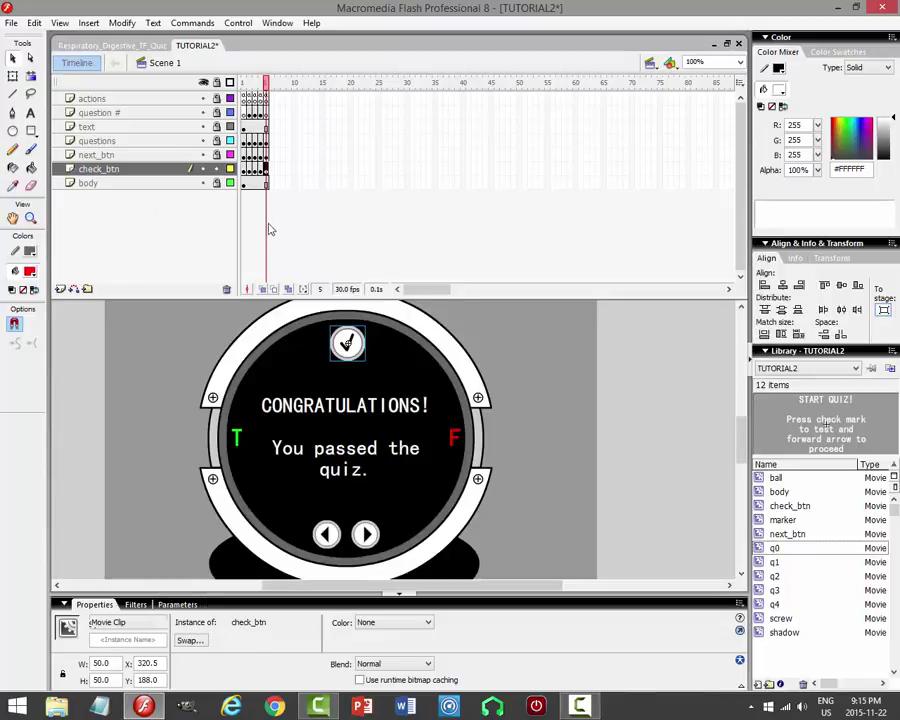
pyautogui.click(130, 168)
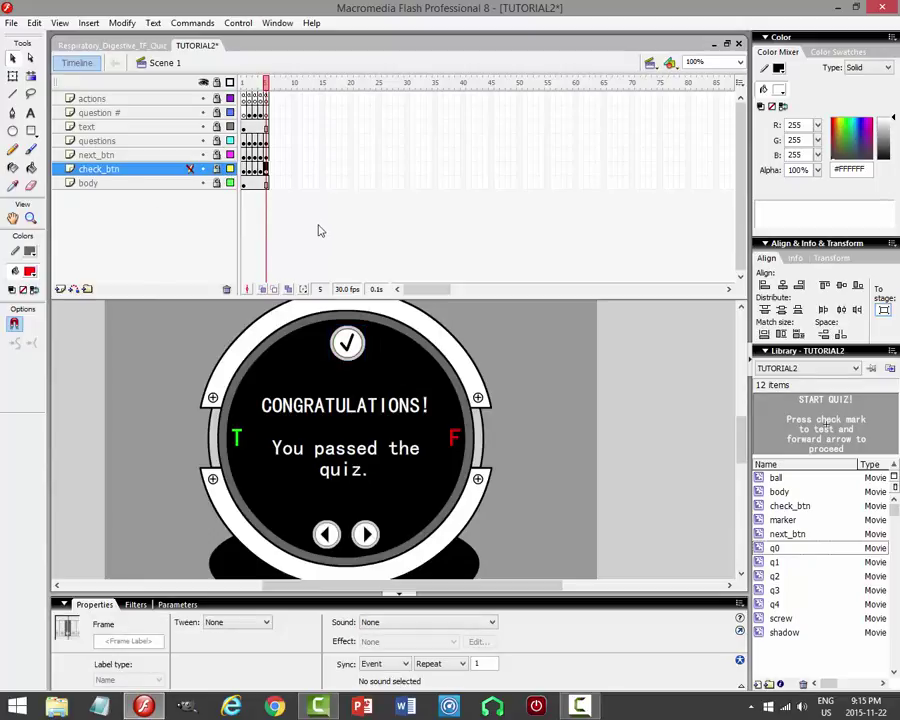
# Unlock the next_btn layer and change the frame 5 forward arrow's release script to _root.gotoAndStop(1).
pyautogui.click(262, 172)
pyautogui.click(262, 155)
pyautogui.click(446, 575)
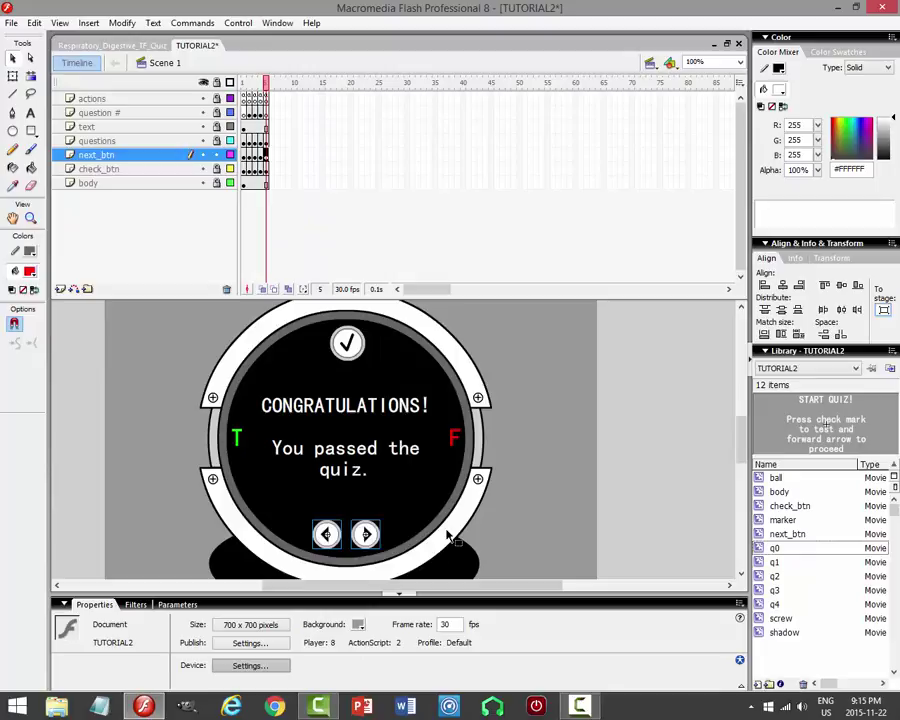
pyautogui.click(366, 534)
pyautogui.press('F9')
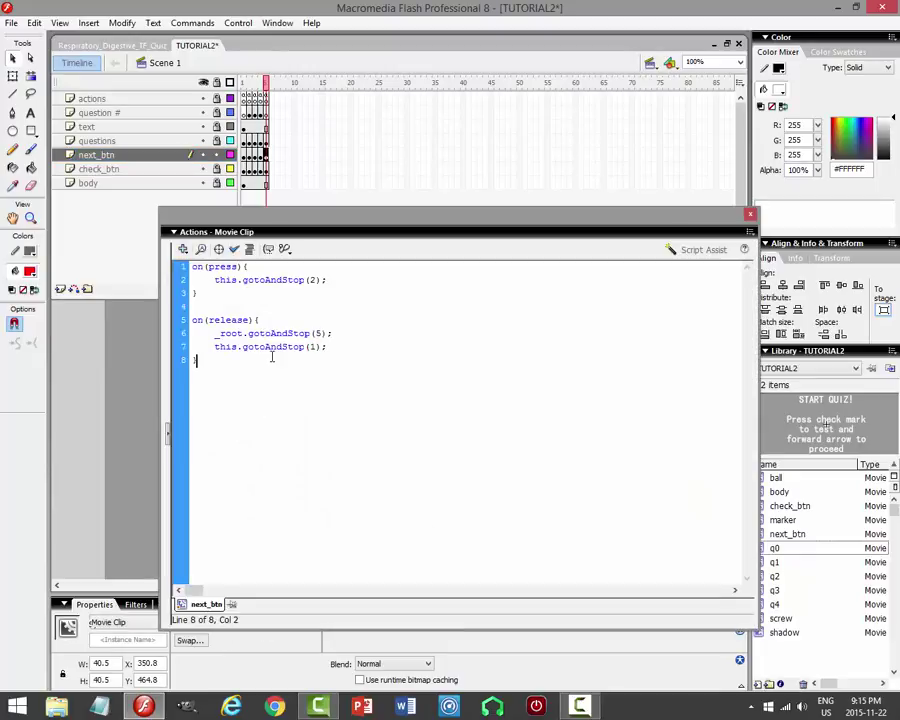
pyautogui.click(383, 331)
pyautogui.press('Right')
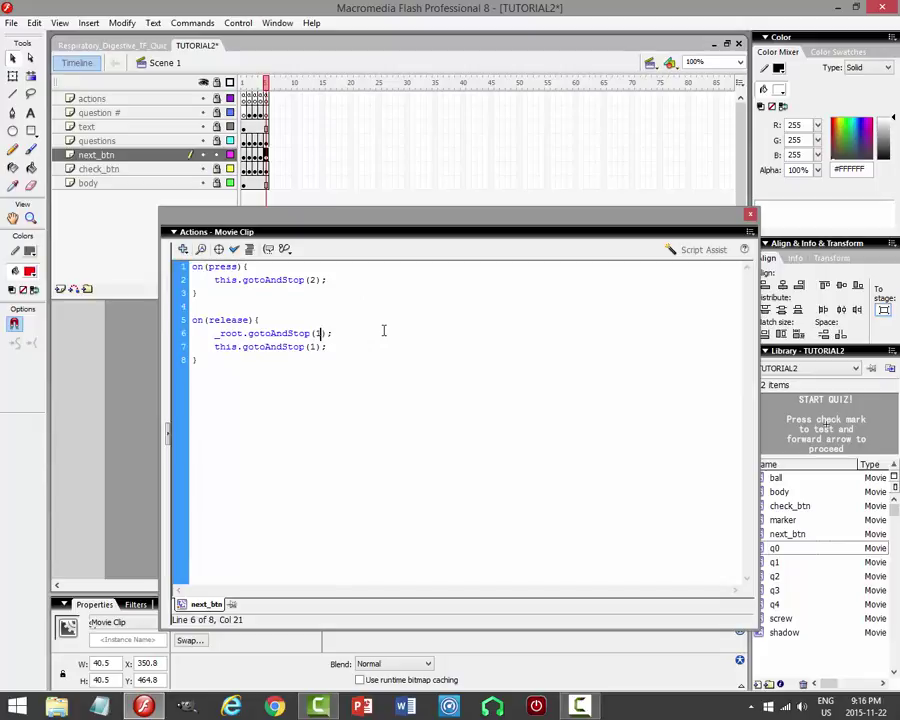
pyautogui.press('F9')
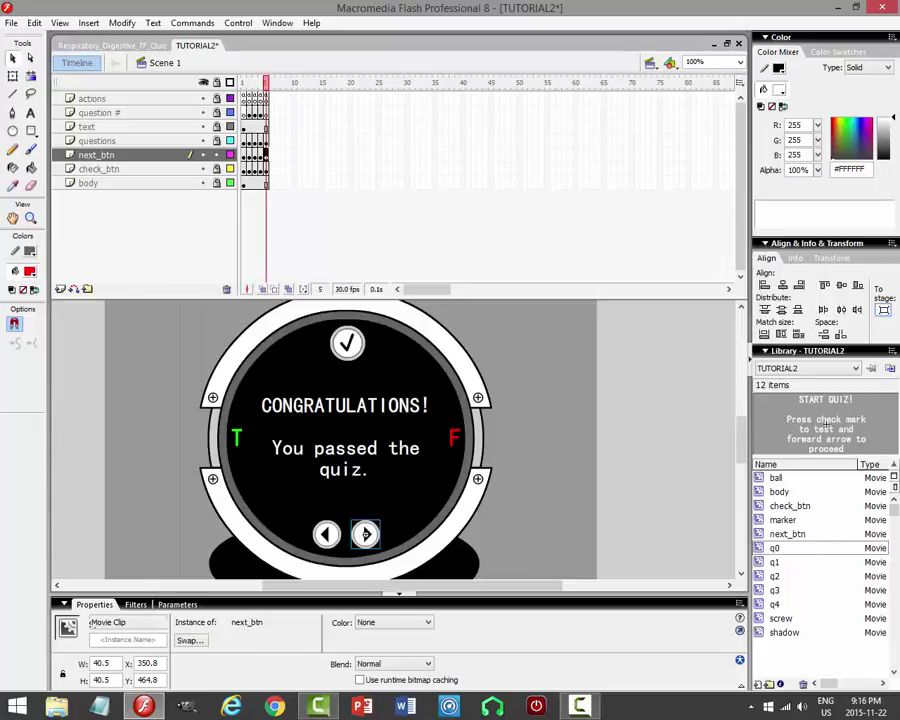
# Change the frame 5 back arrow's release script to _root.gotoAndStop(4), save the file and lock the next_btn layer.
pyautogui.click(326, 533)
pyautogui.press('F9')
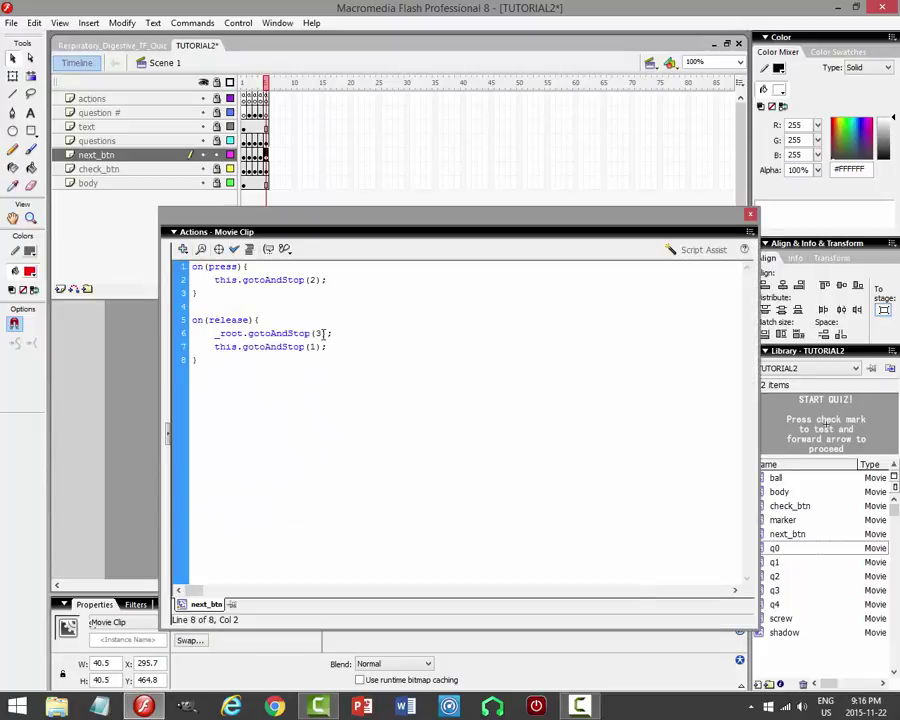
pyautogui.click(321, 333)
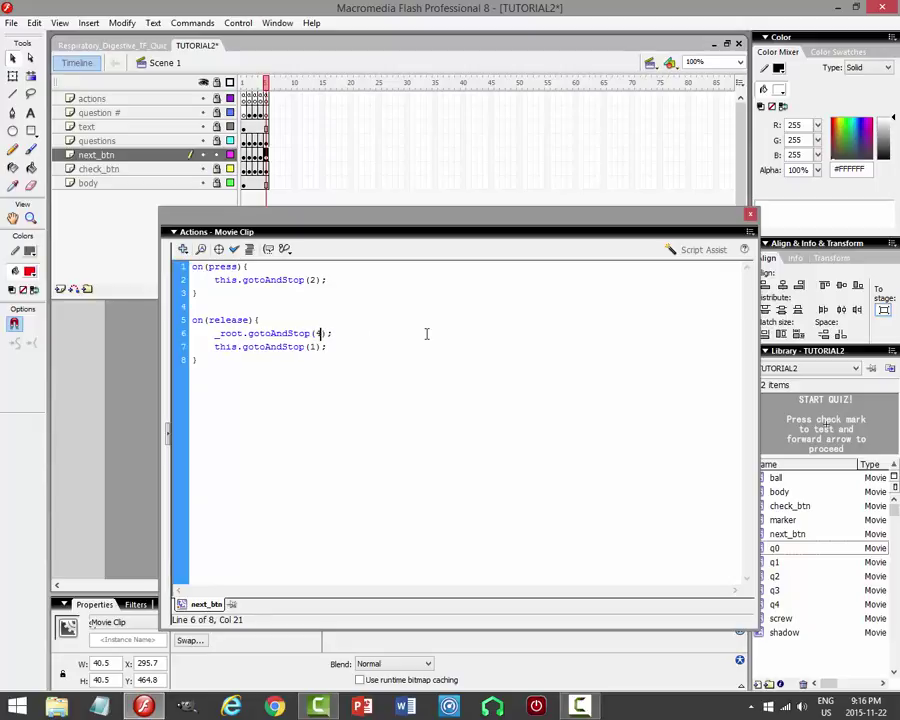
pyautogui.press('F9')
pyautogui.hotkey('ctrl', 's')
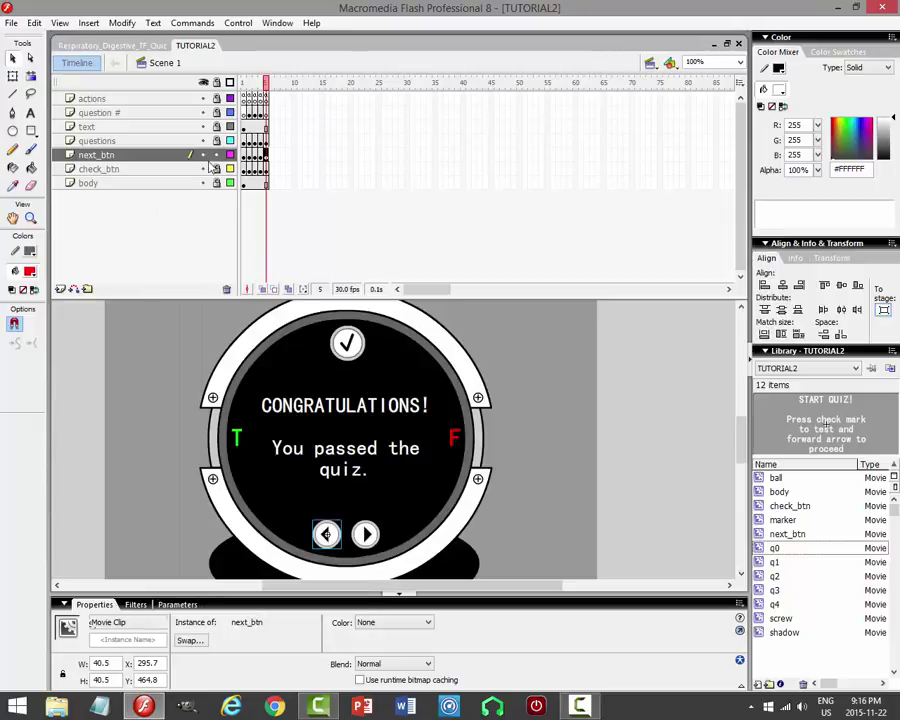
pyautogui.click(565, 343)
# Test the movie by stepping with the arrows through all questions to the congratulations screen and back to the start.
pyautogui.hotkey('ctrl', 'Return')
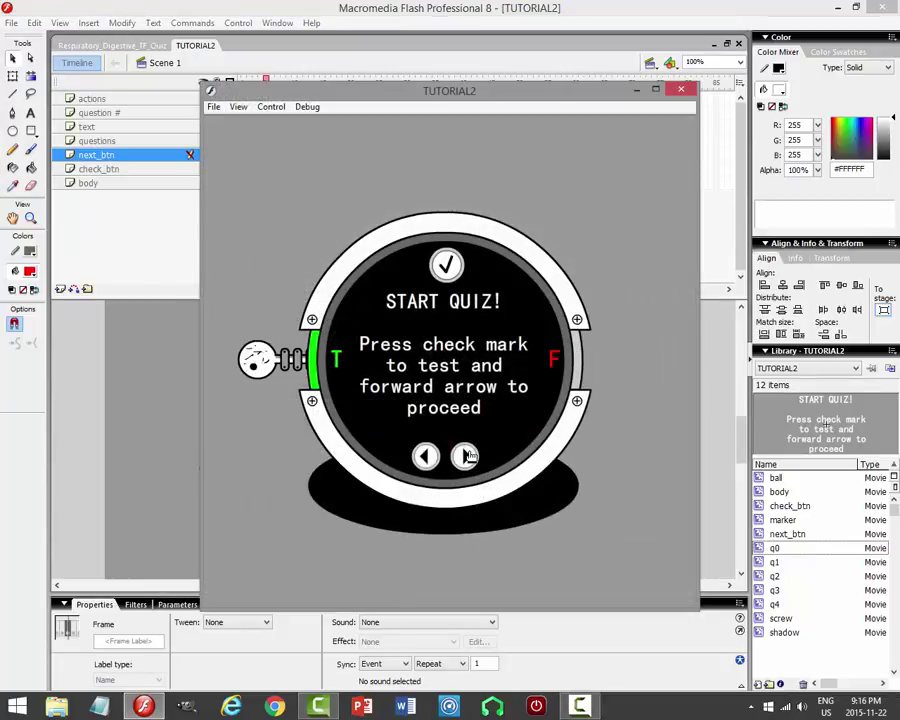
pyautogui.click(466, 456)
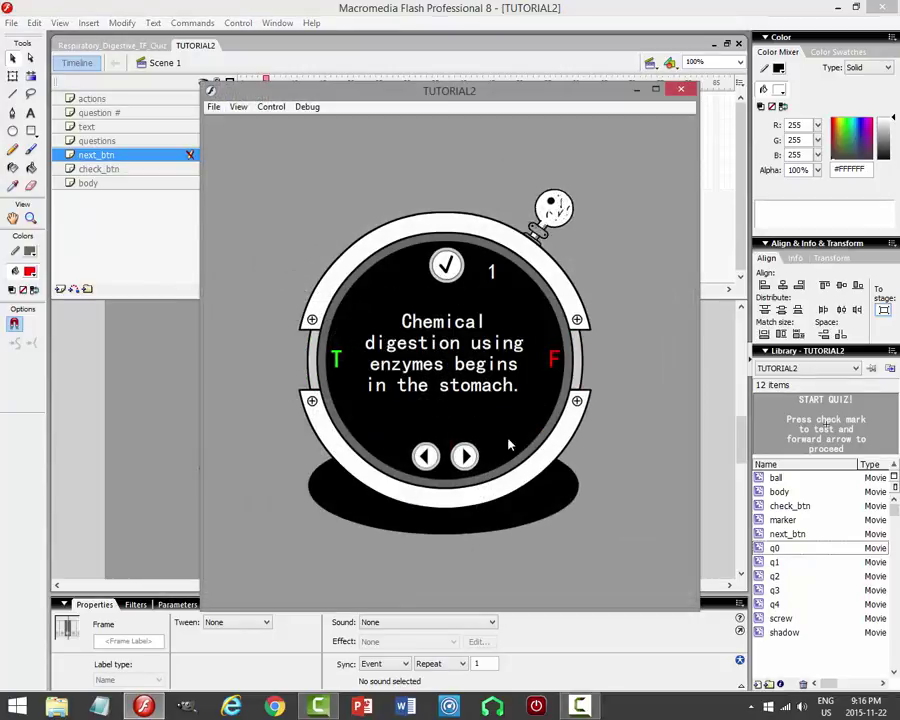
pyautogui.click(465, 456)
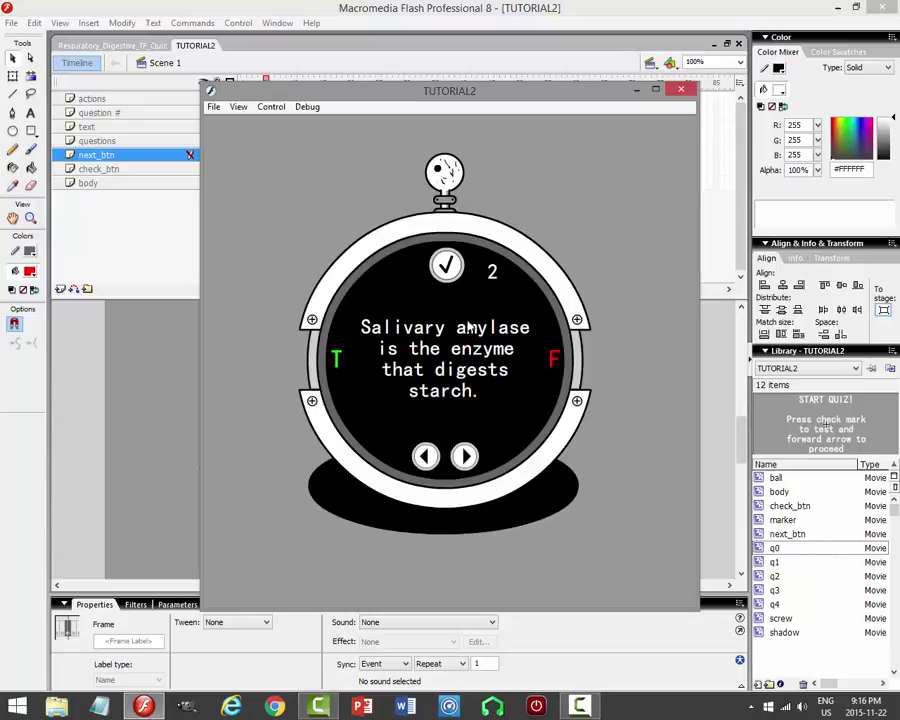
pyautogui.click(464, 455)
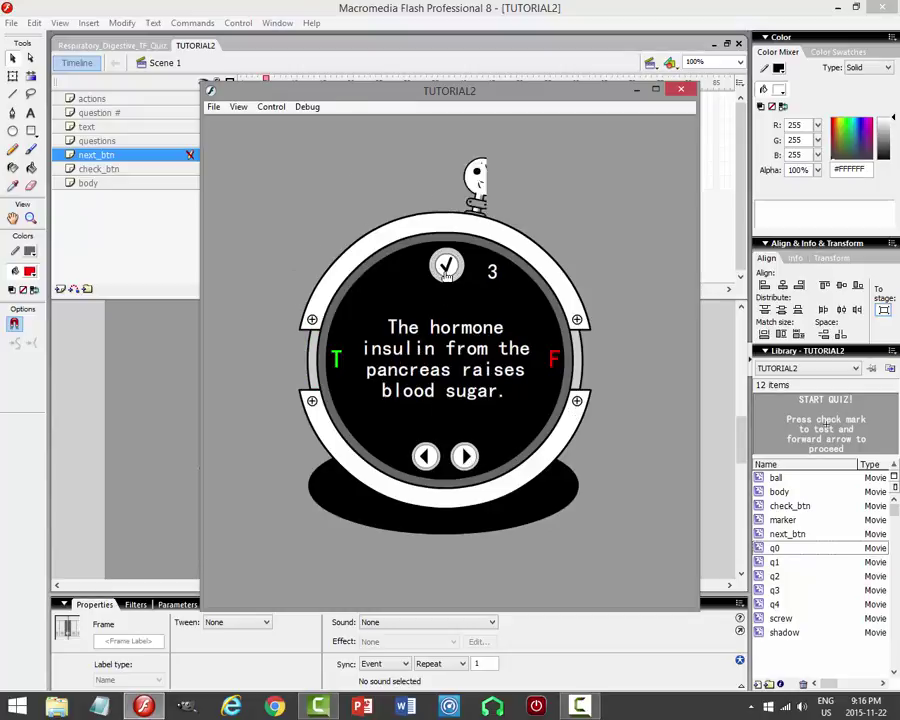
pyautogui.click(465, 456)
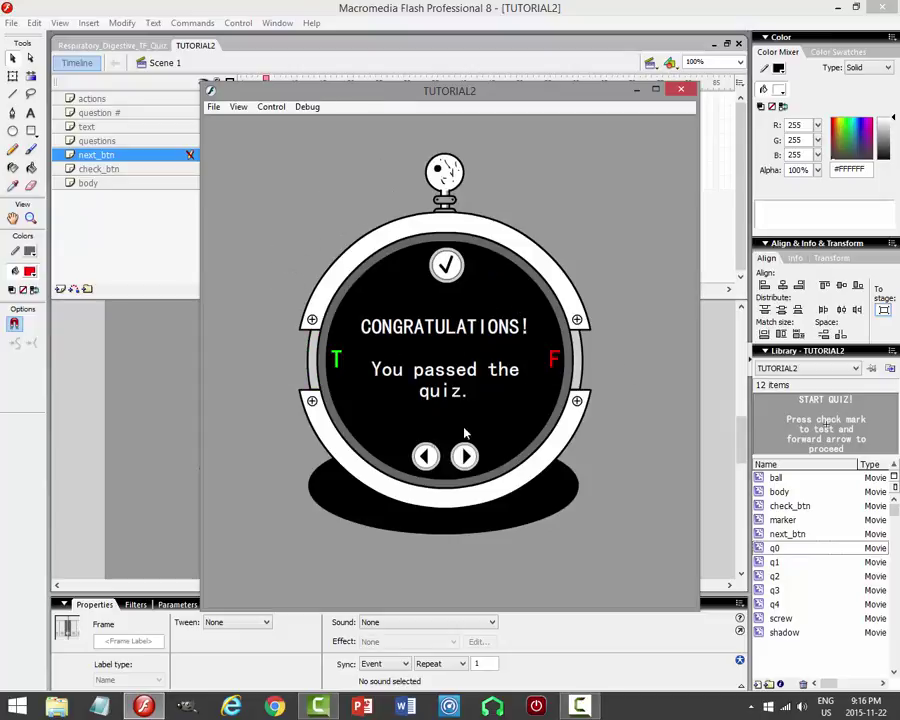
pyautogui.click(425, 456)
pyautogui.click(465, 456)
pyautogui.click(474, 456)
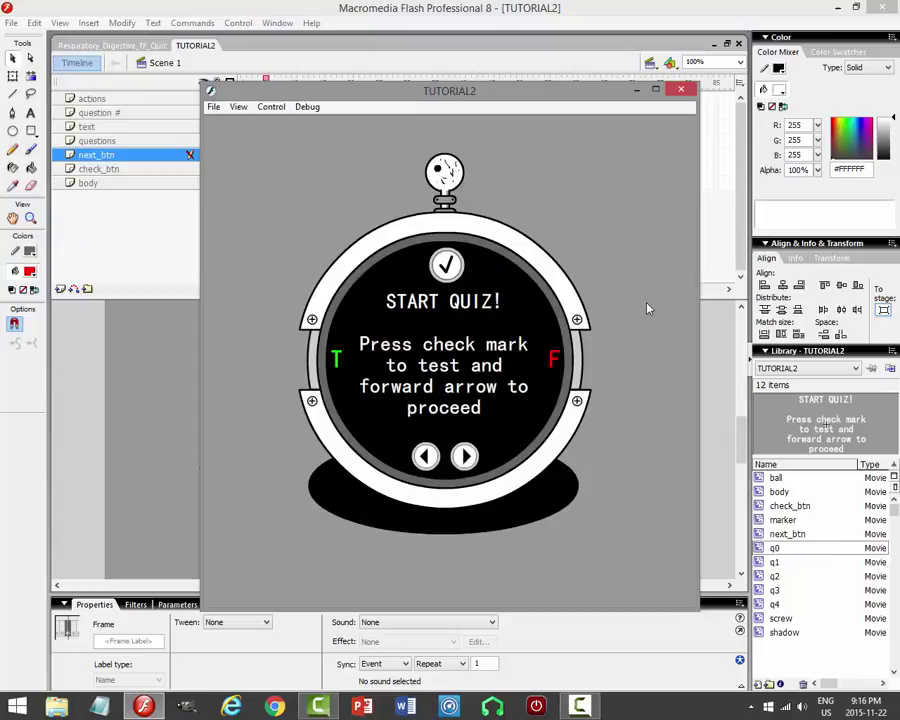
pyautogui.click(681, 92)
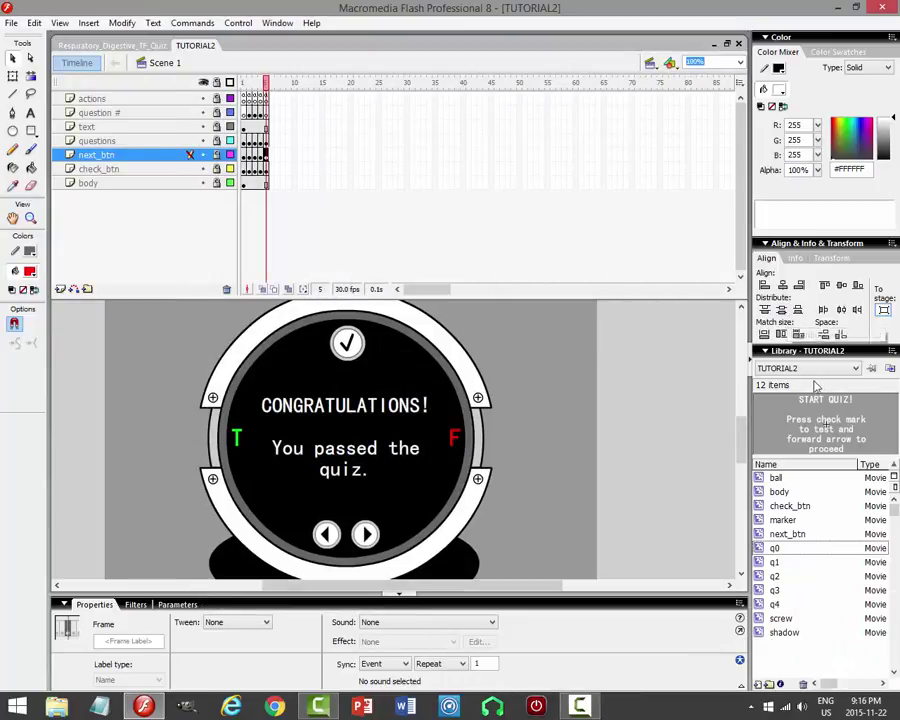
# Unlock the Scene 1 body layer, open the body symbol and add a new layer directly above its body layer.
pyautogui.click(217, 186)
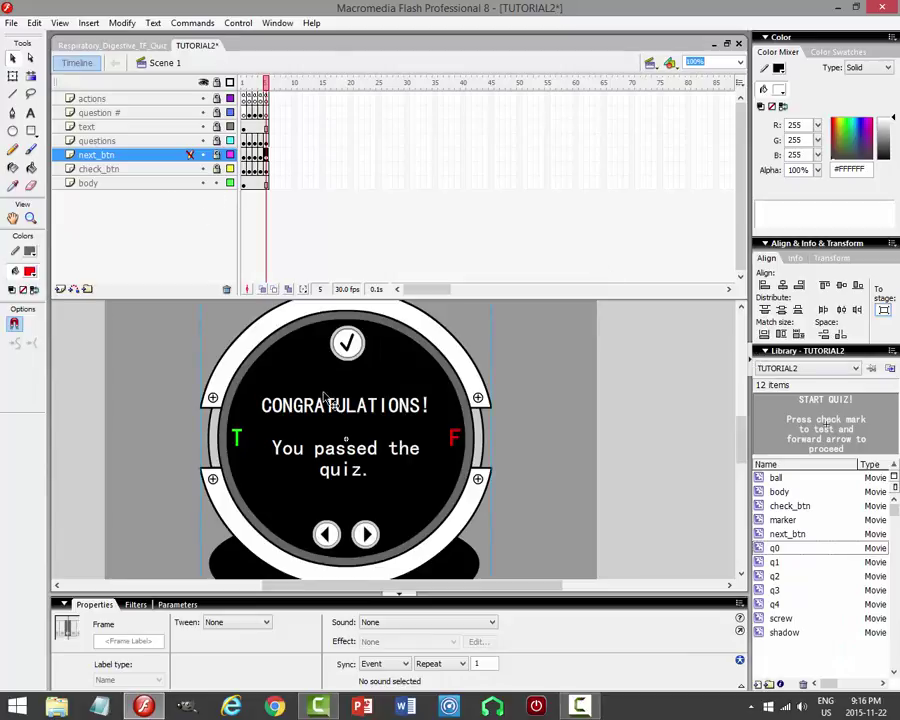
pyautogui.click(297, 375)
pyautogui.doubleClick(476, 374)
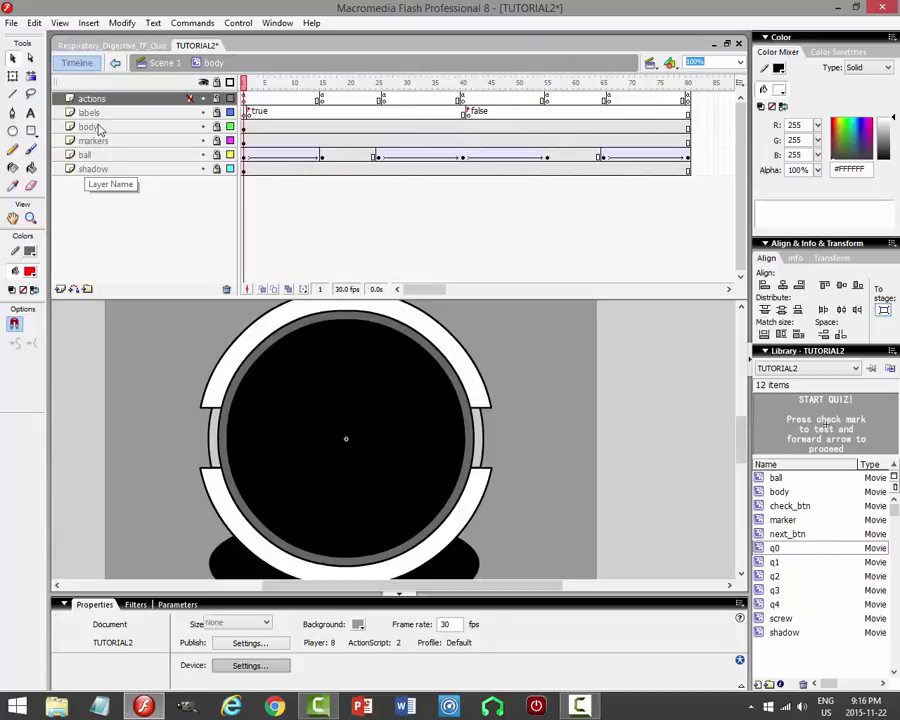
pyautogui.click(88, 127)
pyautogui.click(60, 289)
# Draw a white oval without a stroke, about 78 by 133 px, on the new layer outside the ring's upper-left edge.
pyautogui.click(13, 131)
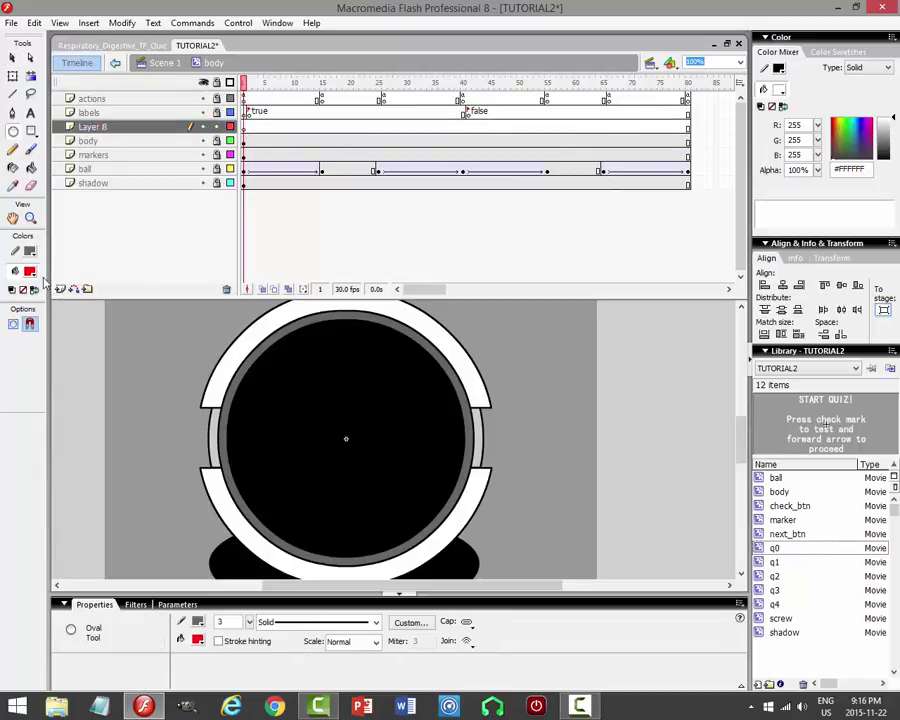
pyautogui.click(31, 258)
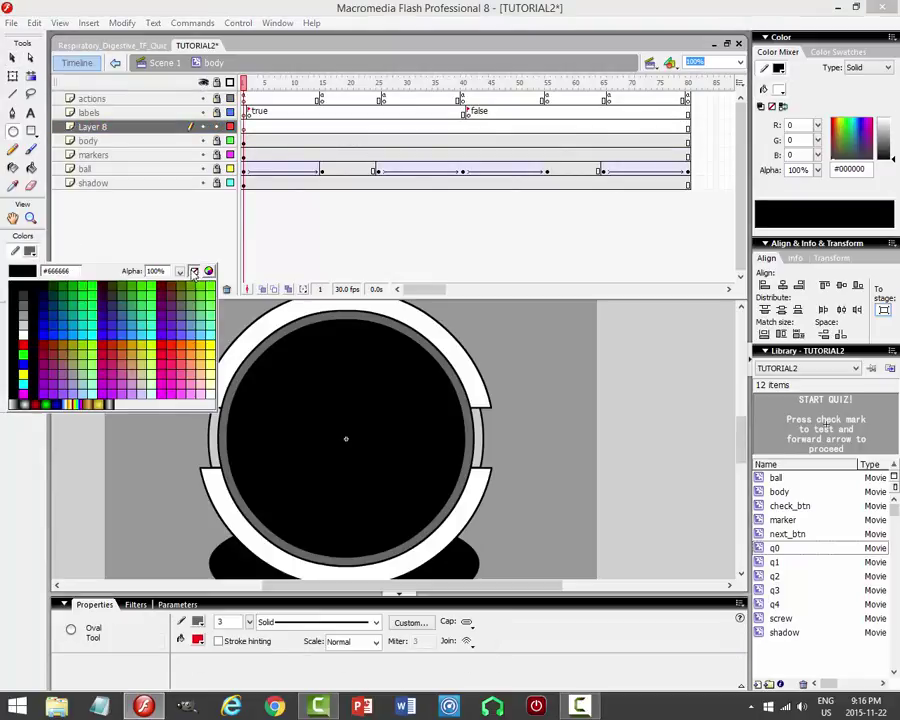
pyautogui.click(142, 268)
pyautogui.click(35, 273)
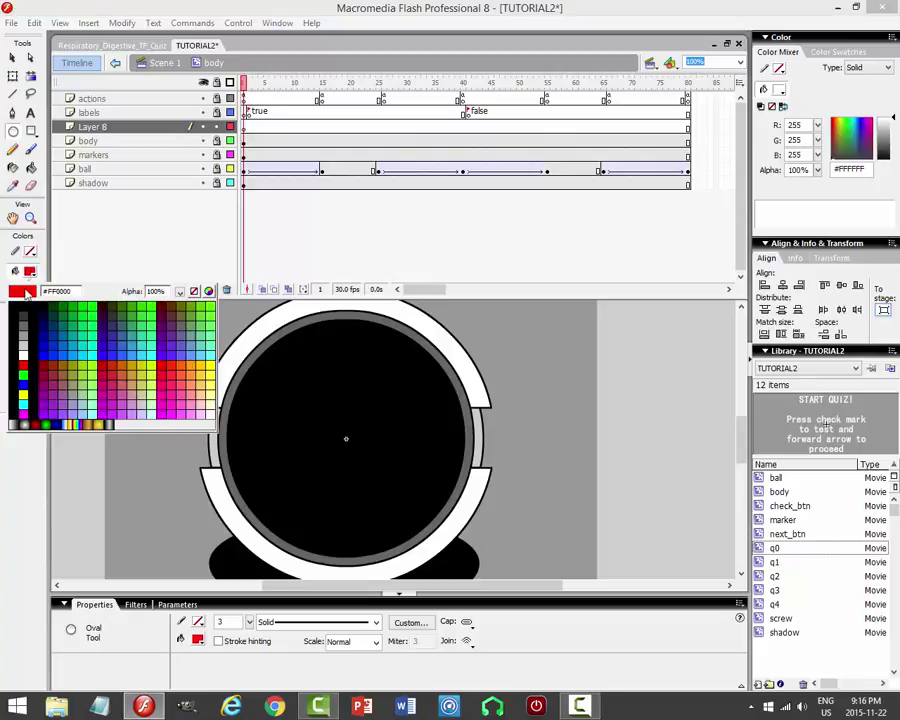
pyautogui.click(18, 346)
pyautogui.moveTo(745, 453); pyautogui.dragTo(745, 453)
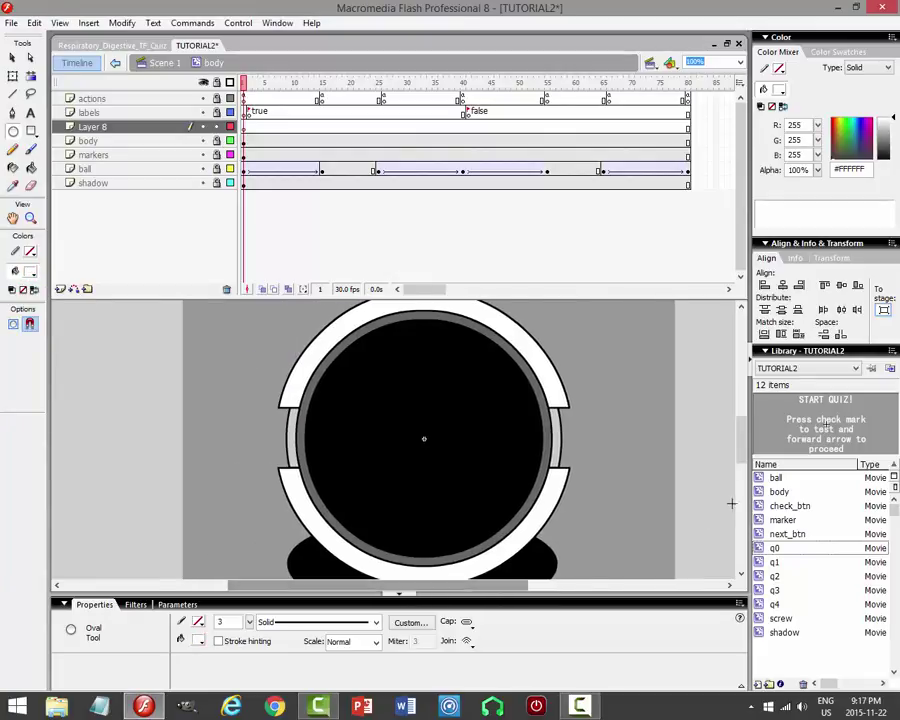
pyautogui.scroll(3, 745, 453)
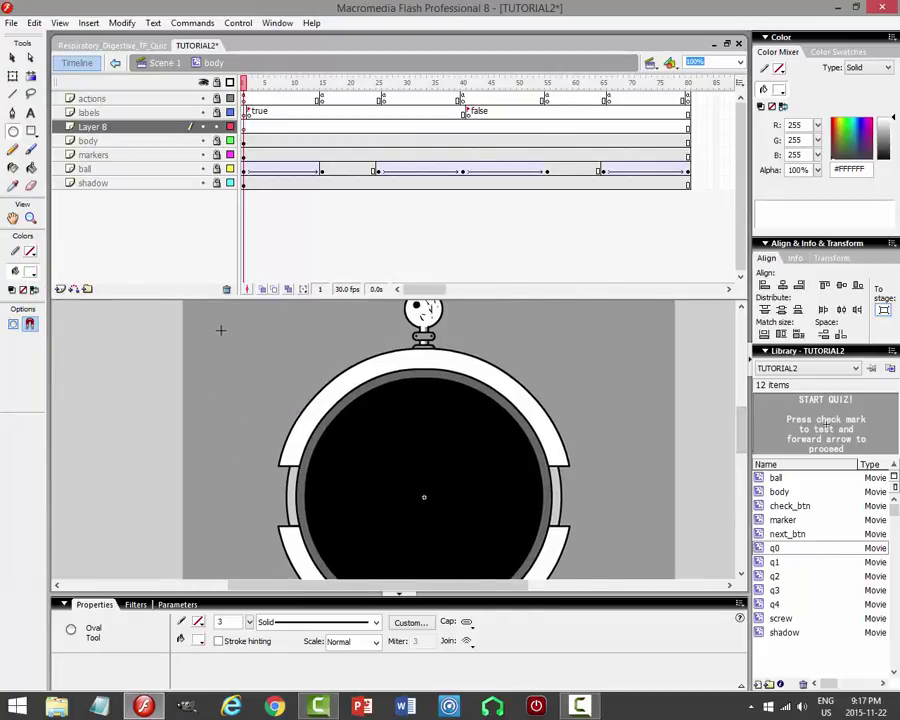
pyautogui.moveTo(221, 329); pyautogui.dragTo(266, 404)
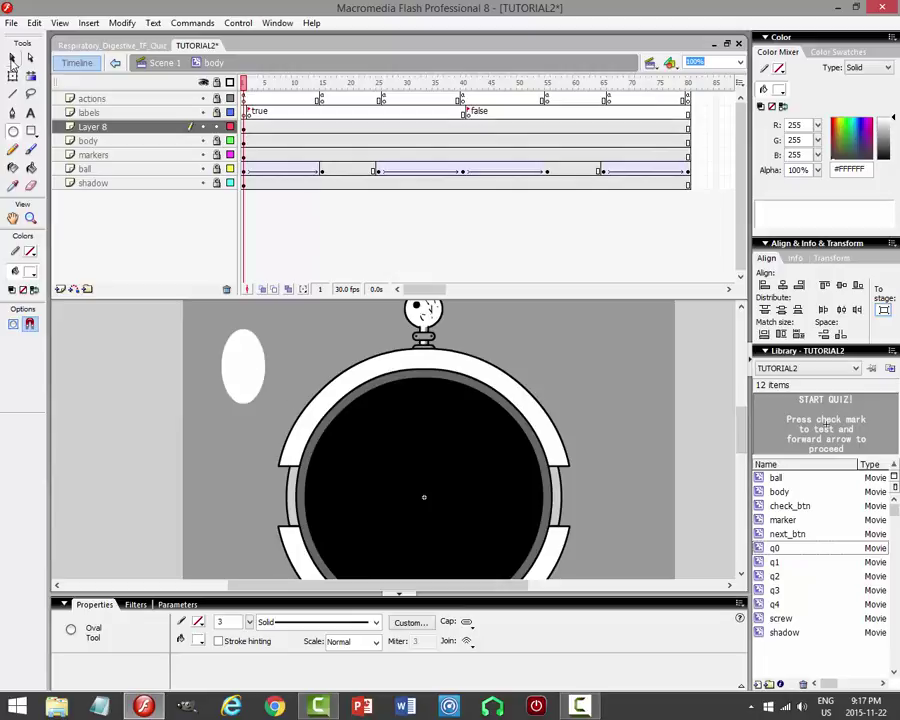
# Set the white oval's fill alpha to 15%.
pyautogui.click(12, 57)
pyautogui.click(248, 348)
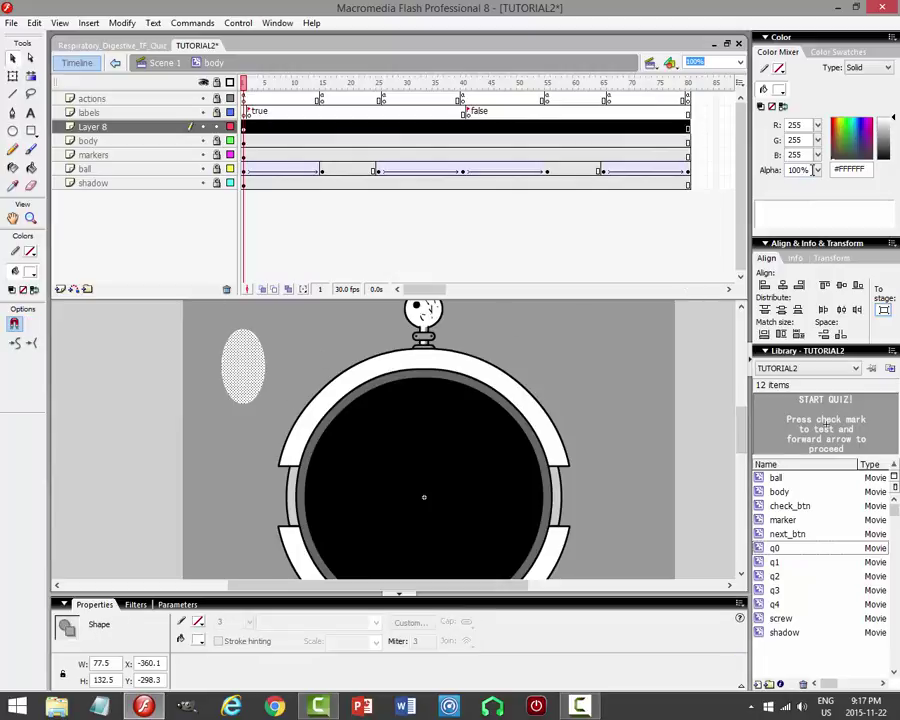
pyautogui.moveTo(809, 169); pyautogui.dragTo(730, 170)
pyautogui.write('15')
pyautogui.press('Return')
# Tilt the translucent oval to the right and place it on the upper-left part of the black disc.
pyautogui.click(12, 75)
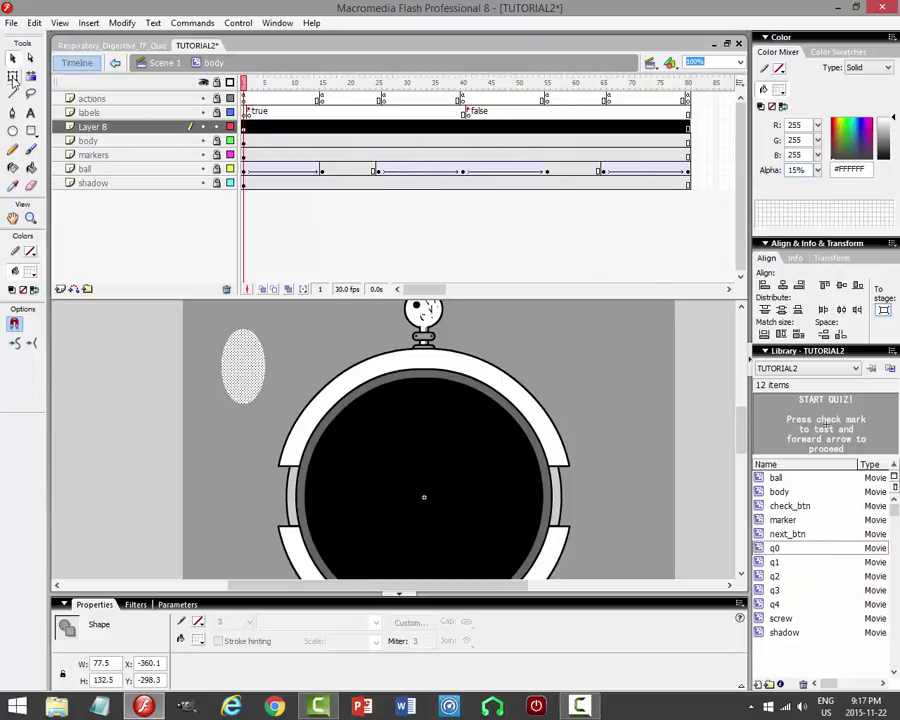
pyautogui.moveTo(274, 326); pyautogui.dragTo(370, 423)
pyautogui.click(14, 58)
pyautogui.click(568, 363)
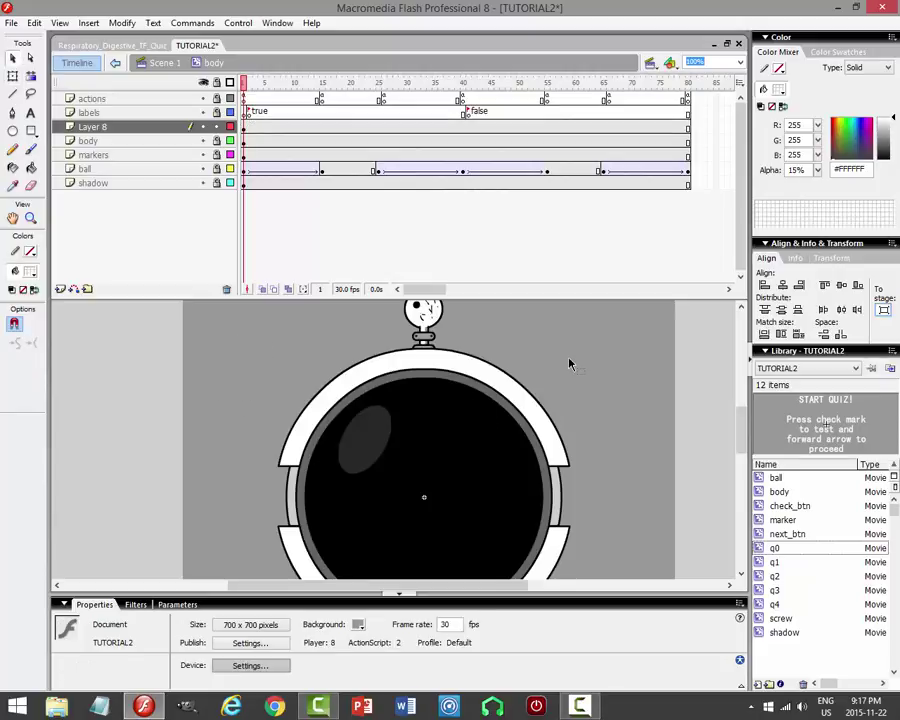
# Convert the translucent oval into a movie clip symbol named highlight.
pyautogui.doubleClick(164, 127)
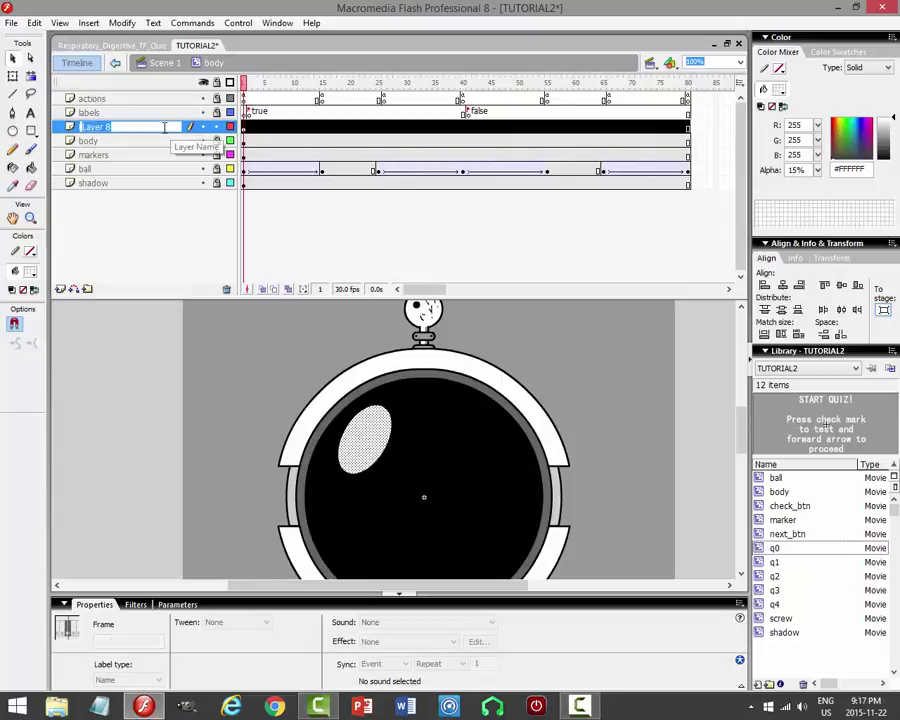
pyautogui.click(121, 22)
pyautogui.click(112, 62)
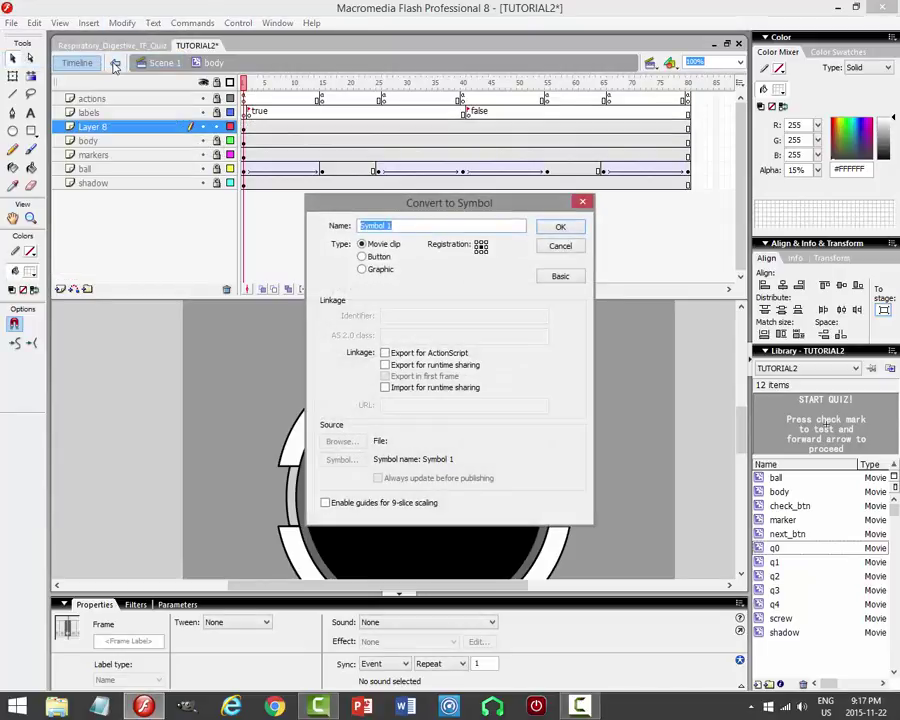
pyautogui.write('highlight')
pyautogui.press('Return')
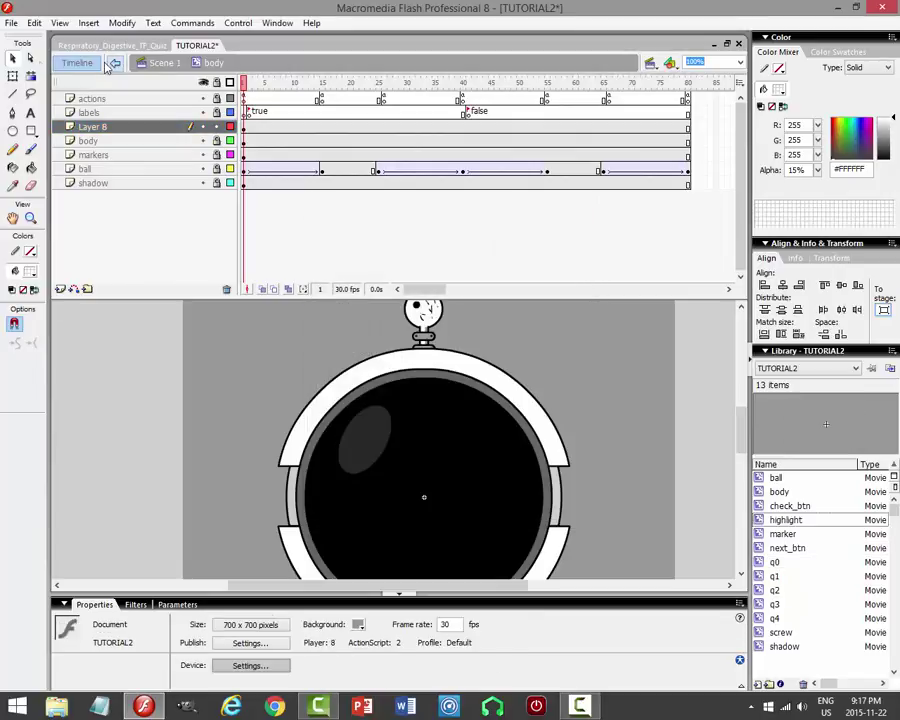
# Rename Layer 8 in the body symbol as highlight.
pyautogui.doubleClick(108, 127)
pyautogui.write('highlight')
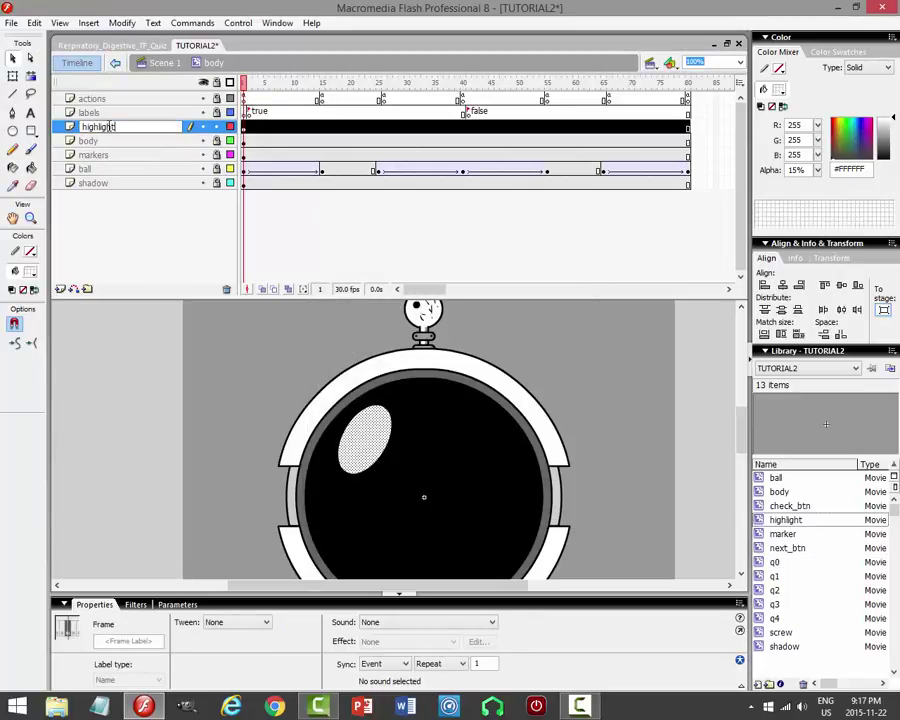
pyautogui.press('Return')
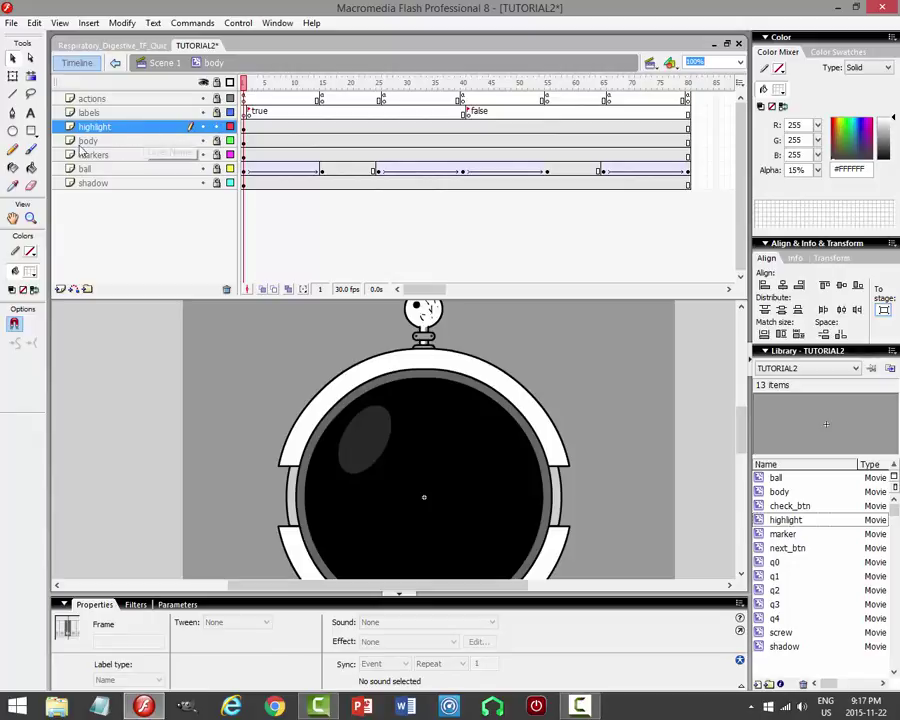
# Draw a translucent white circle about 40 px wide on the highlight layer and place it on the black disc's lower-right part.
pyautogui.click(13, 131)
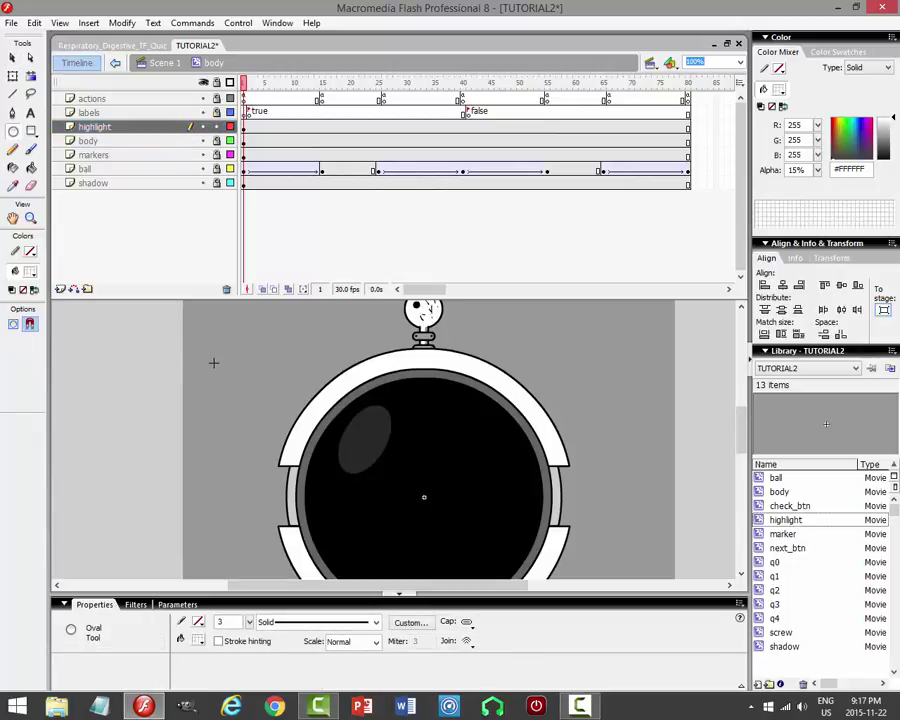
pyautogui.moveTo(227, 376)
pyautogui.mouseDown()
pyautogui.moveTo(231, 382)
pyautogui.moveTo(223, 376)
pyautogui.moveTo(231, 371)
pyautogui.mouseUp()
pyautogui.click(12, 58)
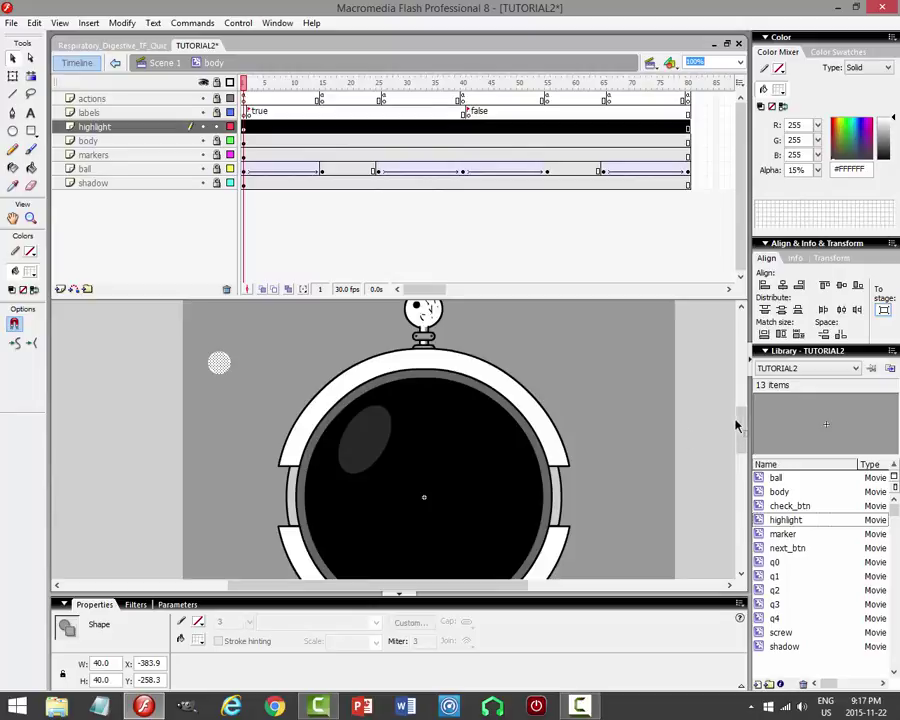
pyautogui.moveTo(736, 426); pyautogui.dragTo(740, 436)
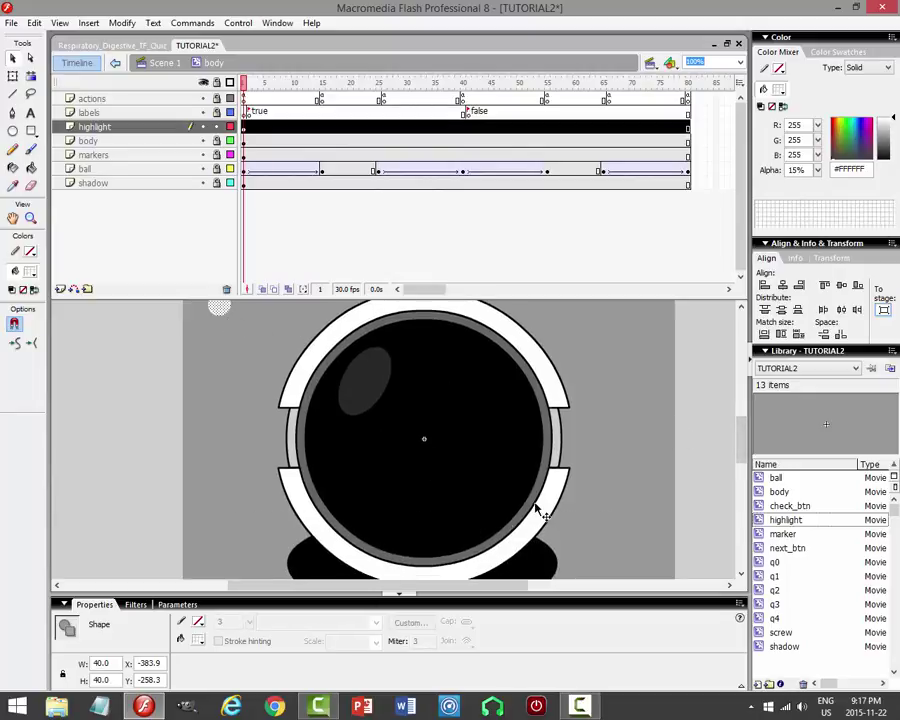
pyautogui.moveTo(535, 505); pyautogui.dragTo(466, 521)
pyautogui.click(643, 418)
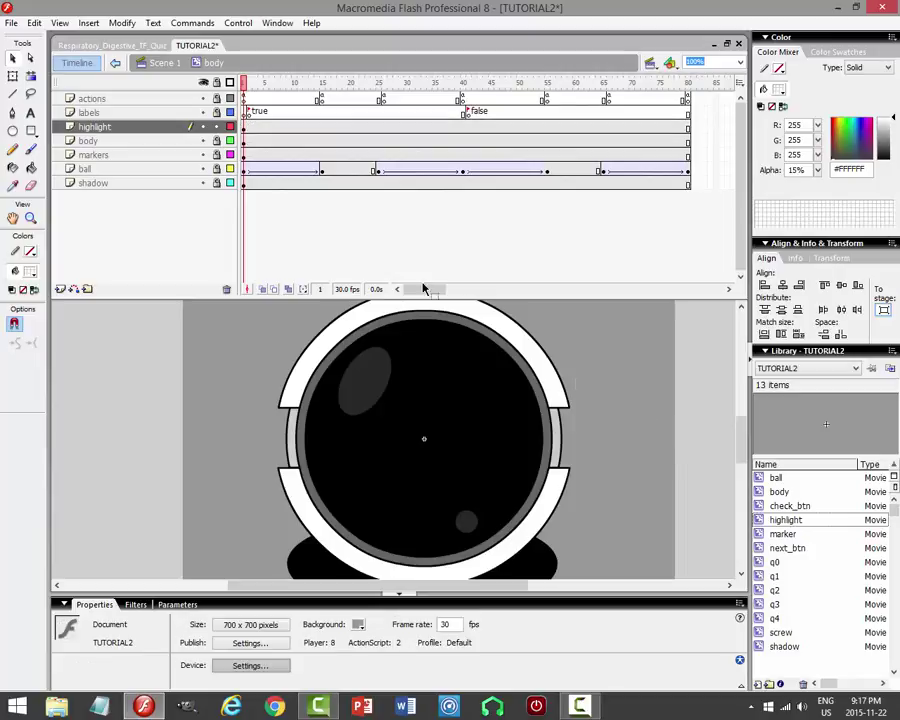
pyautogui.click(190, 125)
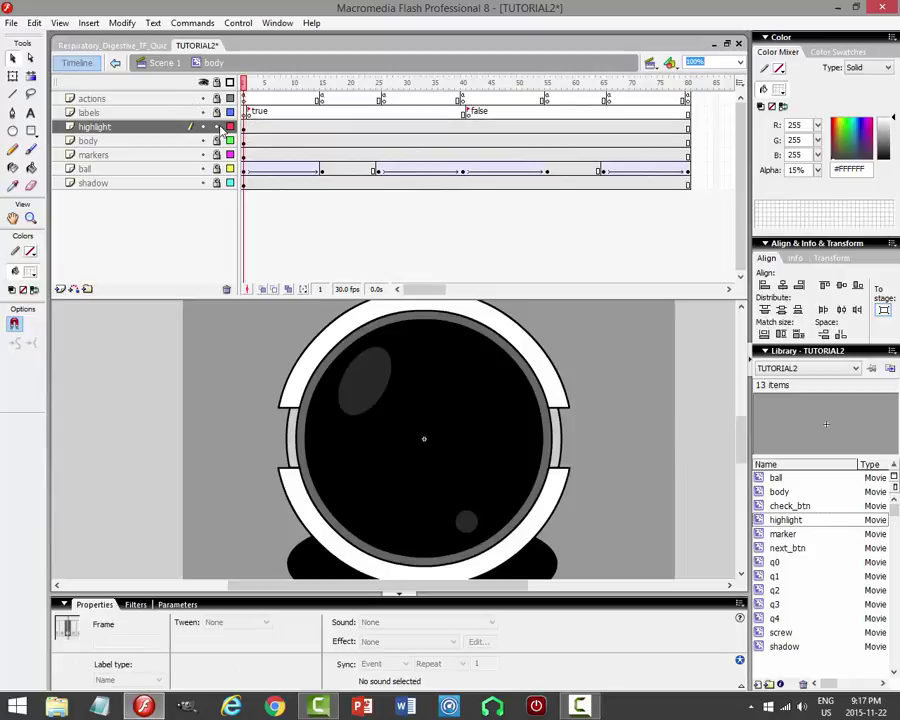
# Check the highlights in the main scene, reopen the body symbol and delete the small translucent circle from the unlocked highlight layer.
pyautogui.click(157, 63)
pyautogui.click(626, 424)
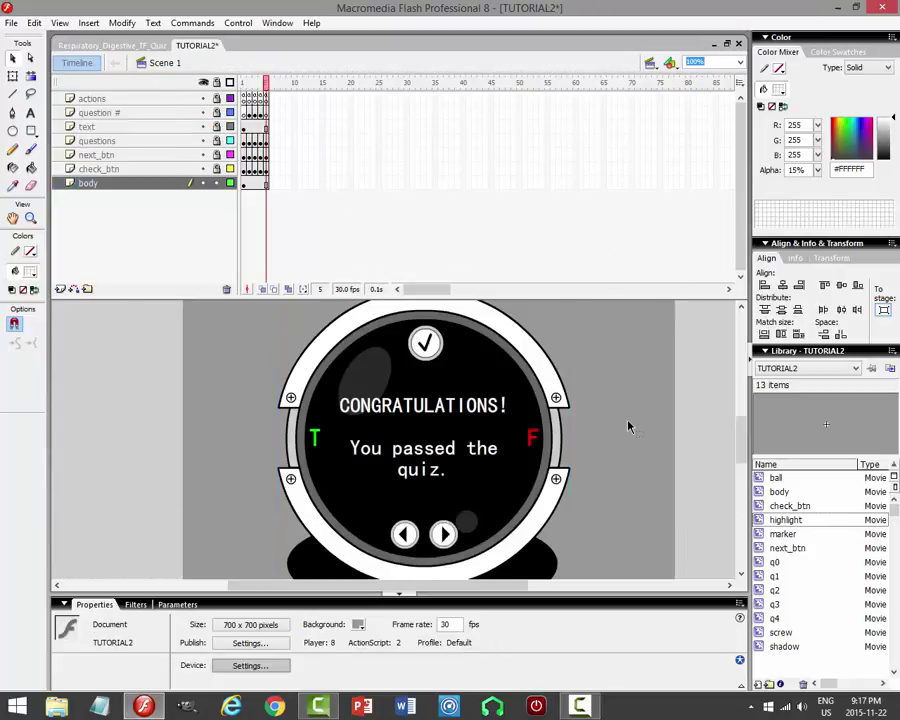
pyautogui.doubleClick(468, 525)
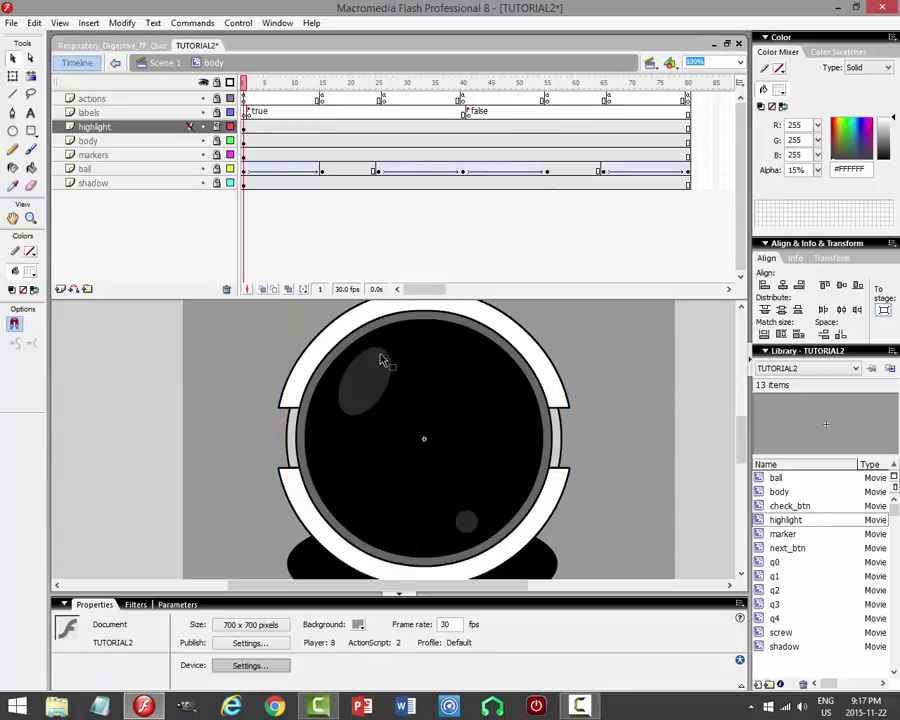
pyautogui.click(217, 127)
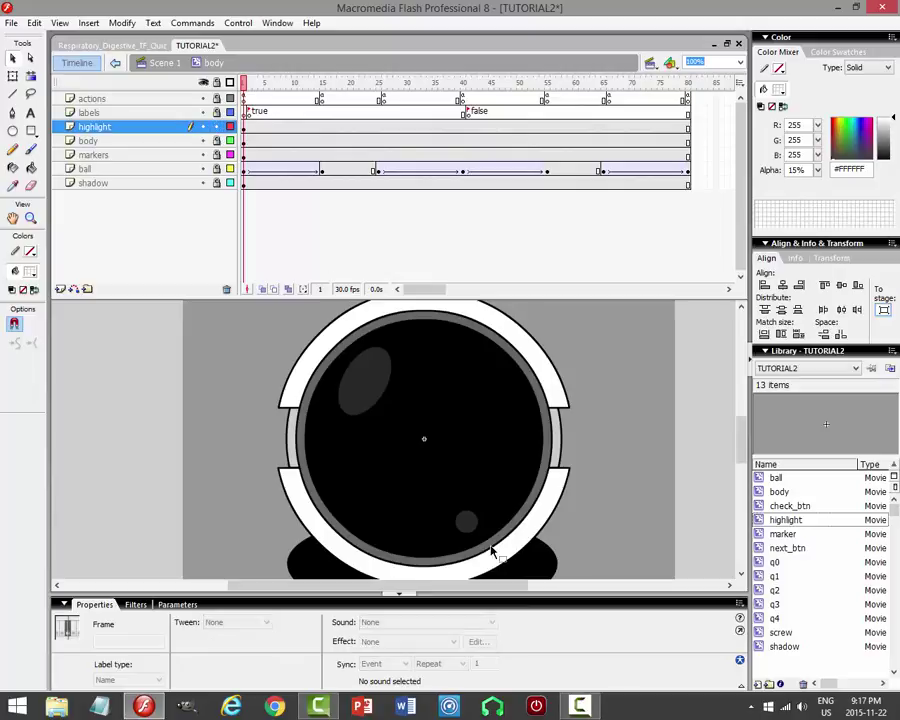
pyautogui.click(466, 521)
# Set the translucent oval's fill alpha to 10% and rotate the oval slightly further clockwise.
pyautogui.moveTo(341, 336); pyautogui.dragTo(400, 422)
pyautogui.doubleClick(806, 171)
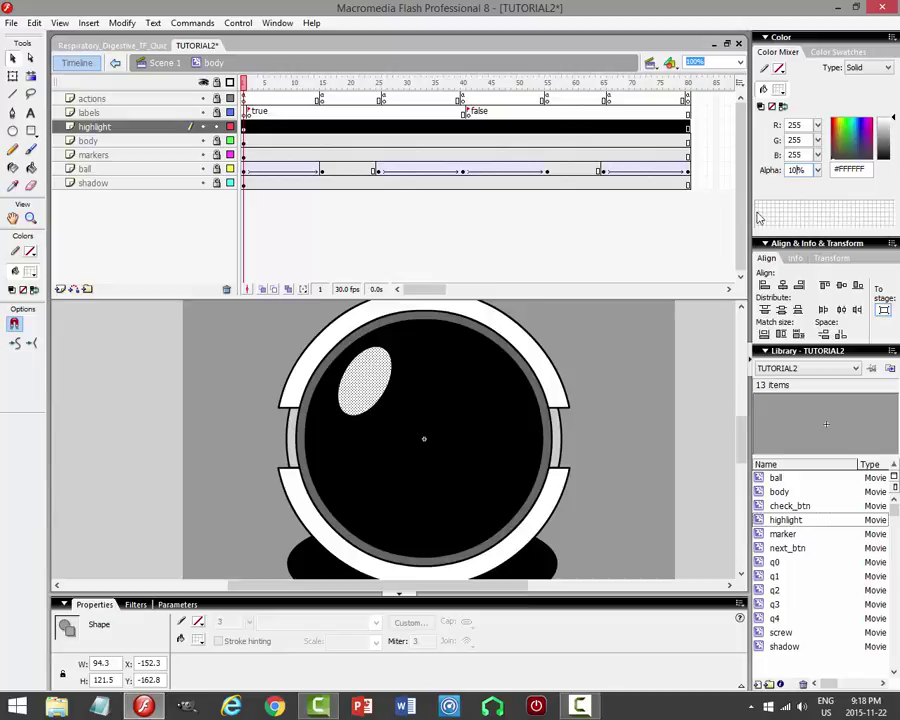
pyautogui.click(13, 75)
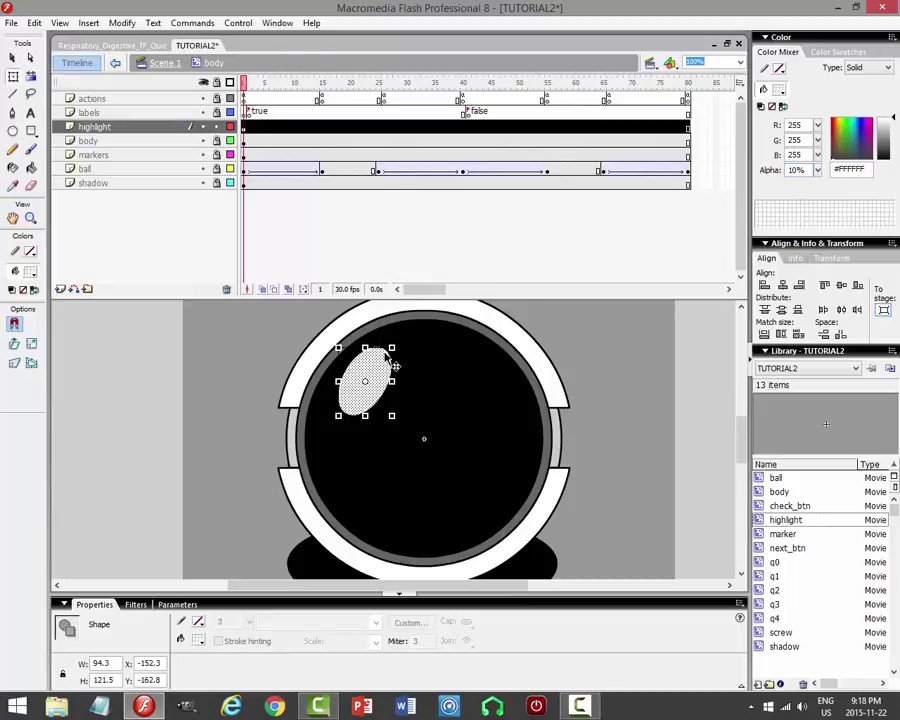
pyautogui.moveTo(397, 344); pyautogui.dragTo(400, 355)
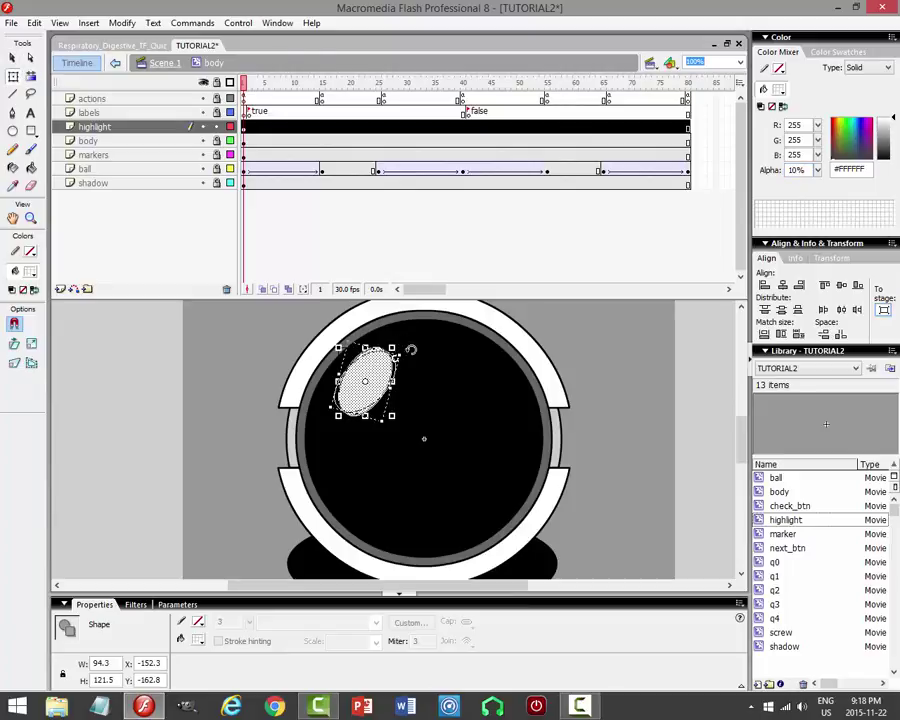
pyautogui.click(567, 338)
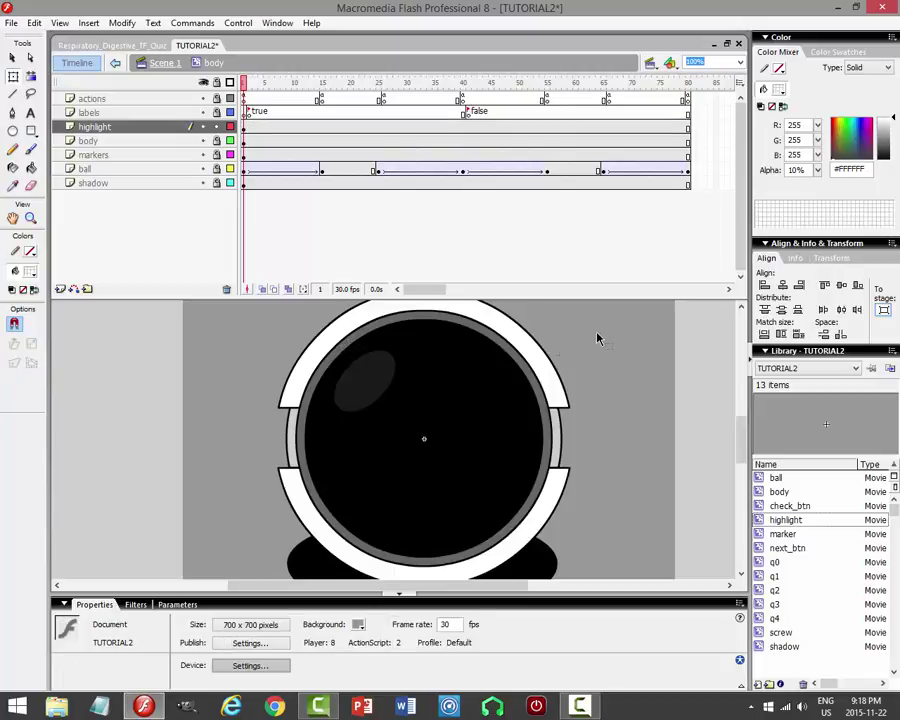
# Save the document, lock the highlight layer and return to Scene 1.
pyautogui.hotkey('ctrl', 's')
pyautogui.click(217, 127)
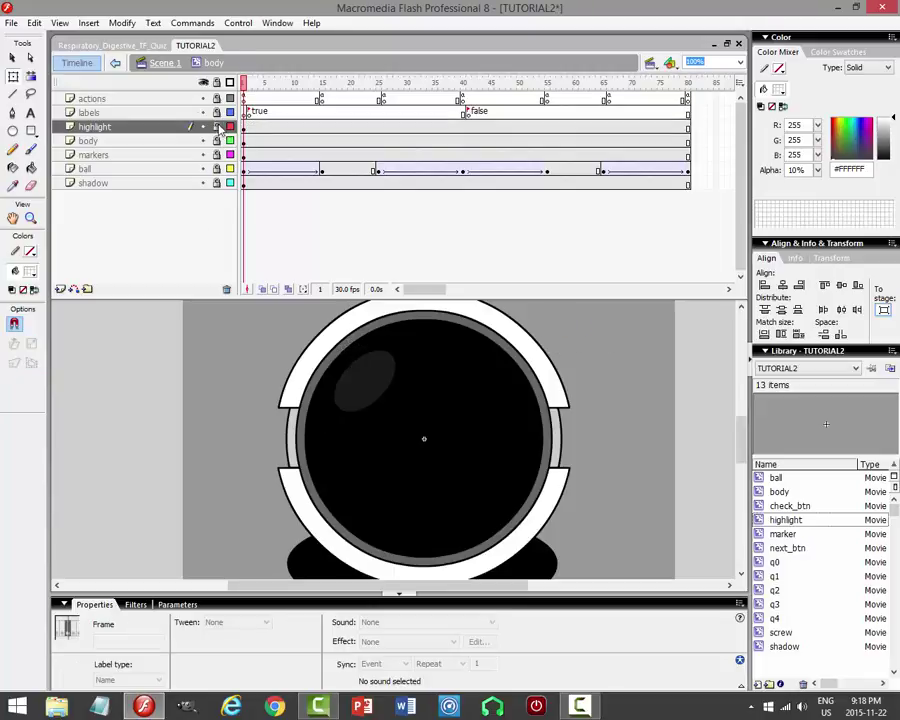
pyautogui.click(169, 64)
pyautogui.click(609, 360)
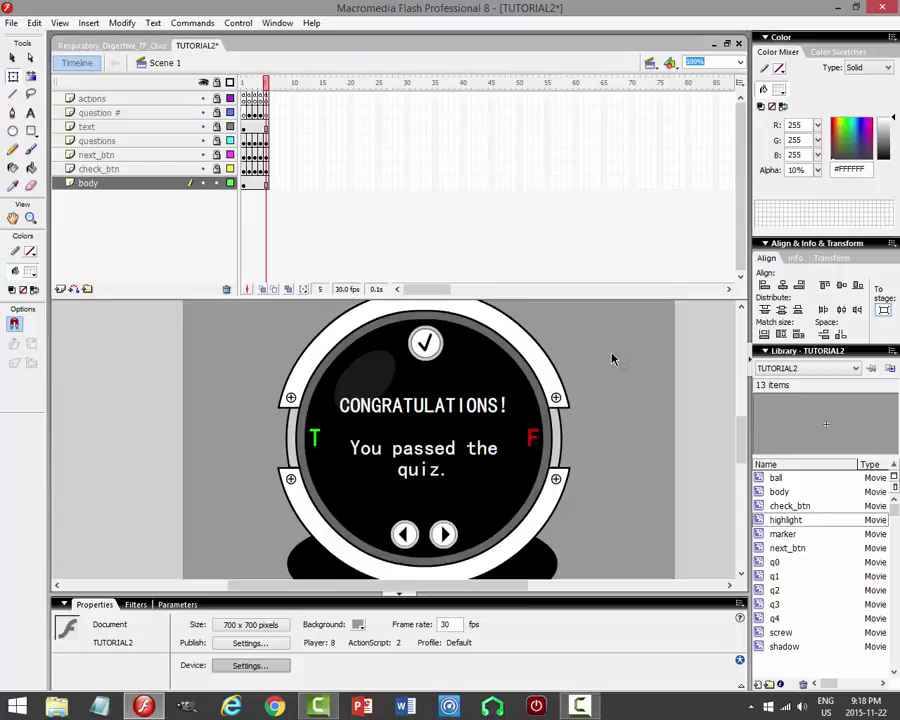
# Test the movie maximized, trying the check mark and forward arrow from the start screen through to question 3, and close the preview.
pyautogui.click(238, 22)
pyautogui.click(190, 126)
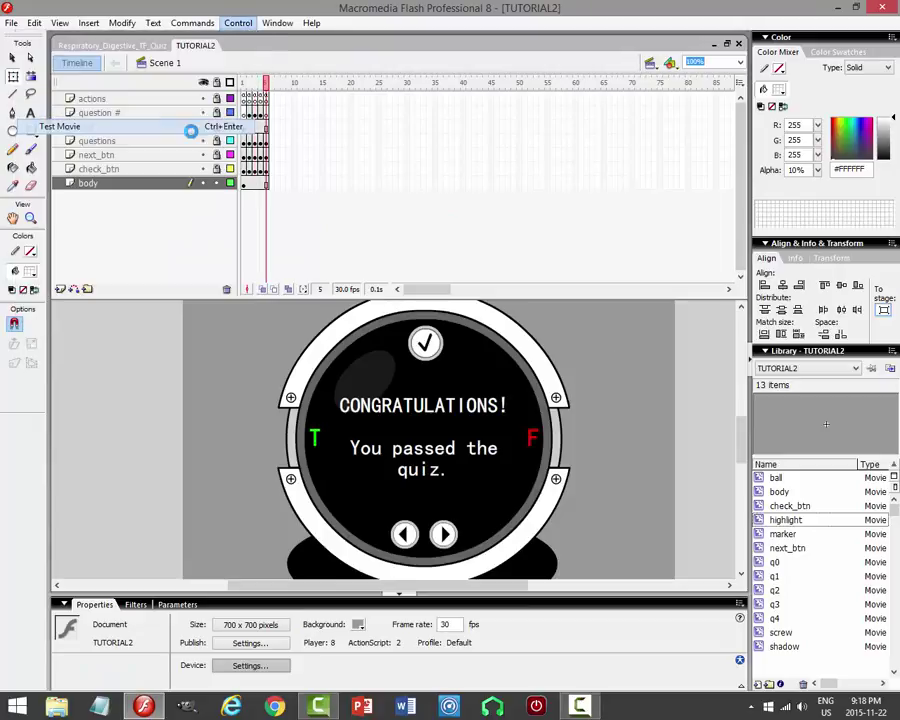
pyautogui.click(655, 89)
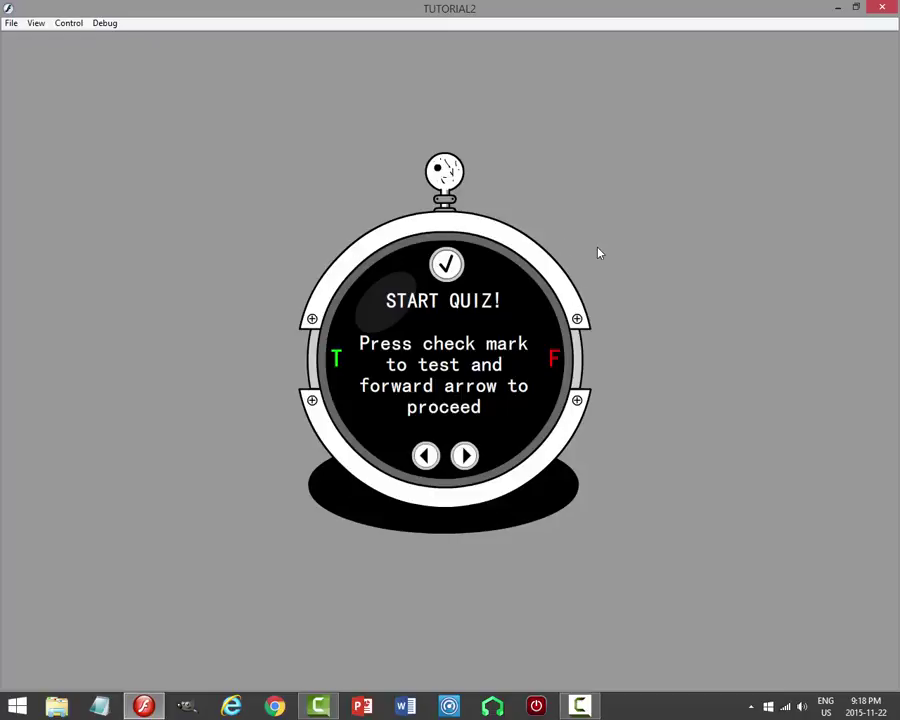
pyautogui.click(447, 263)
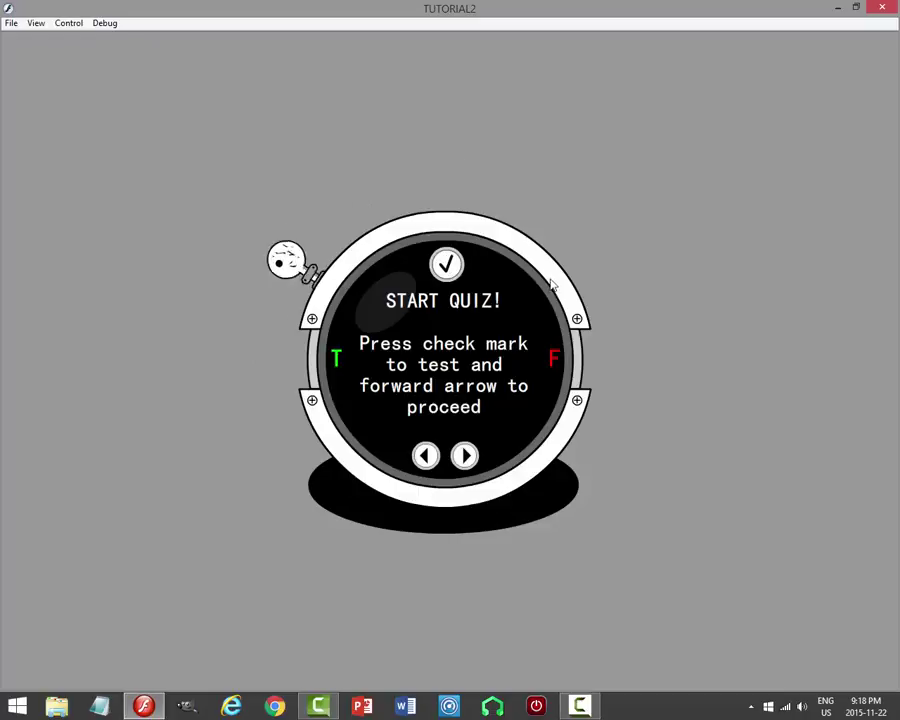
pyautogui.click(466, 456)
pyautogui.click(447, 265)
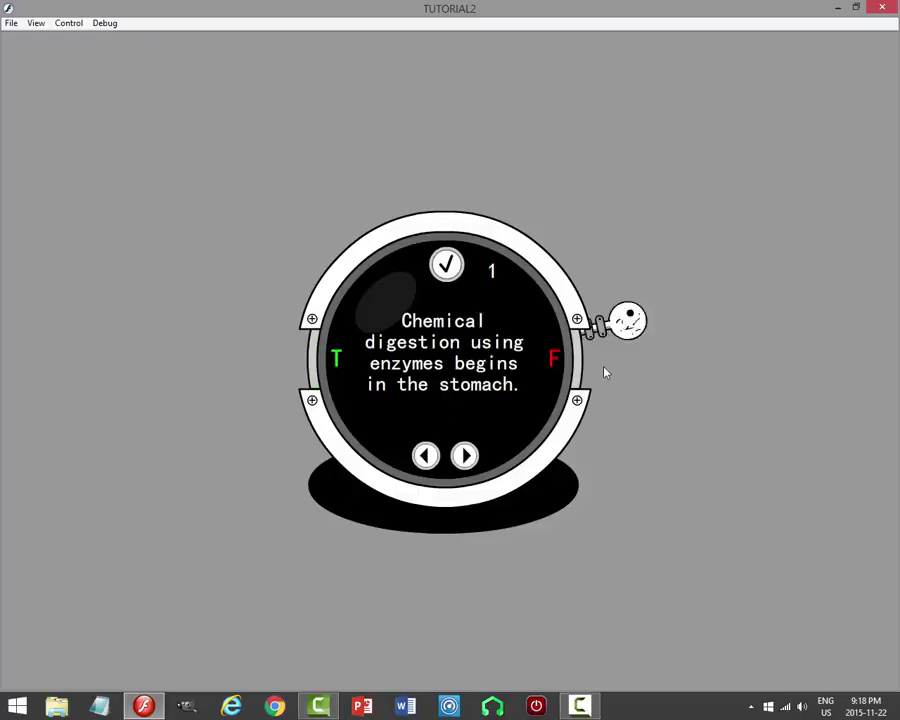
pyautogui.click(464, 456)
pyautogui.click(447, 265)
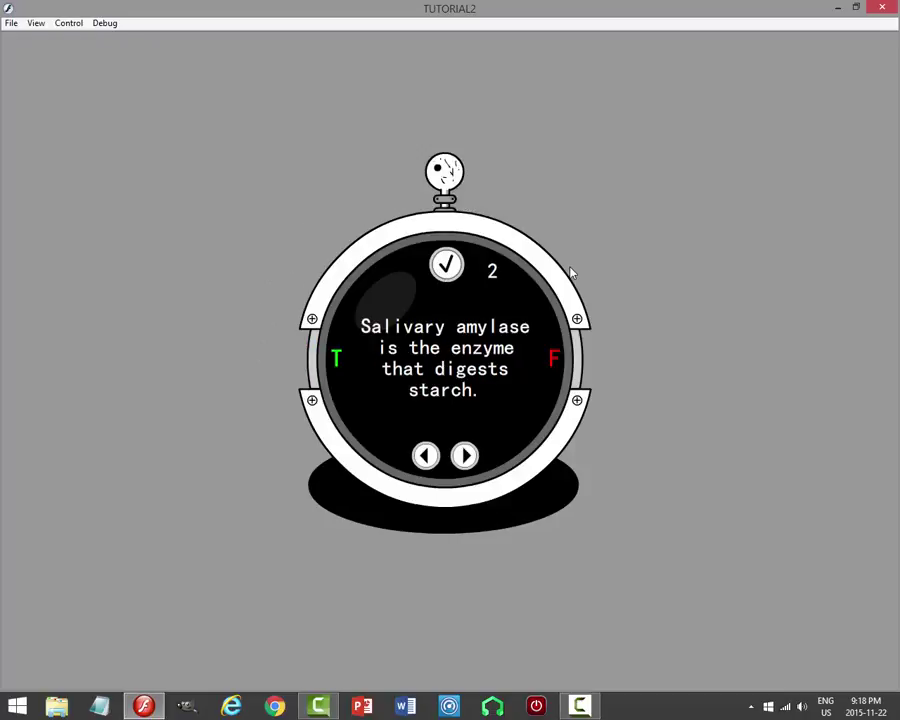
pyautogui.click(464, 456)
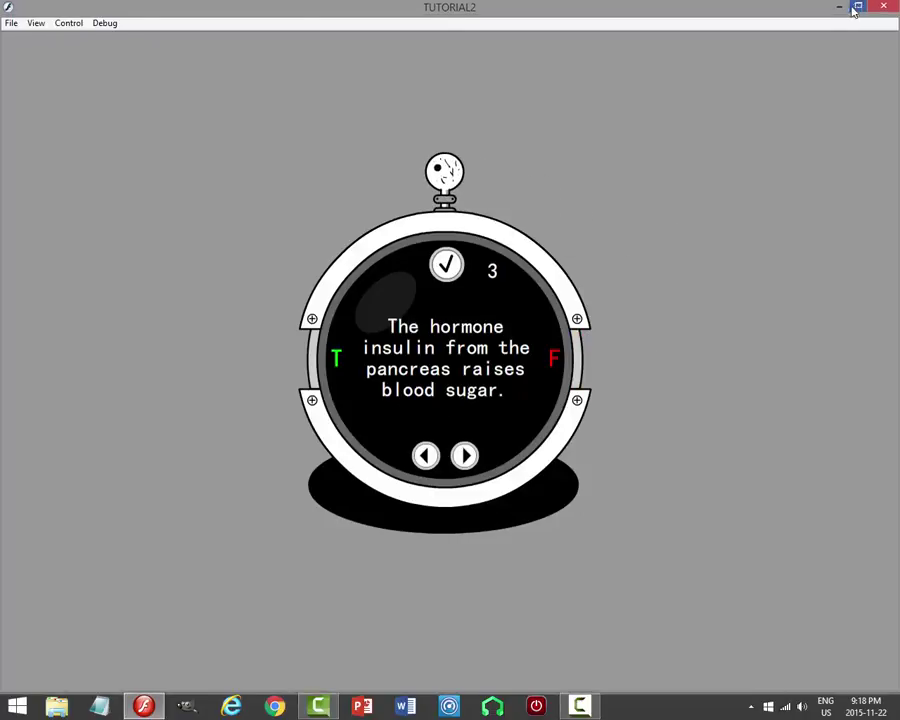
pyautogui.click(881, 8)
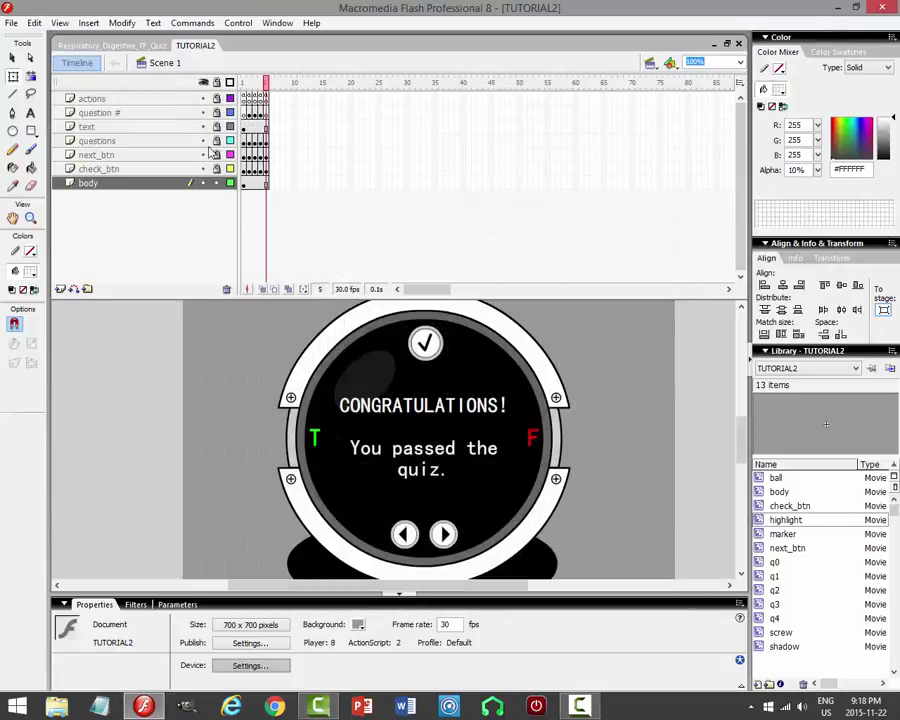
# Lock the body layer and unlock the questions layer to review its frames 1 and 3.
pyautogui.click(216, 182)
pyautogui.hotkey('ctrl', 's')
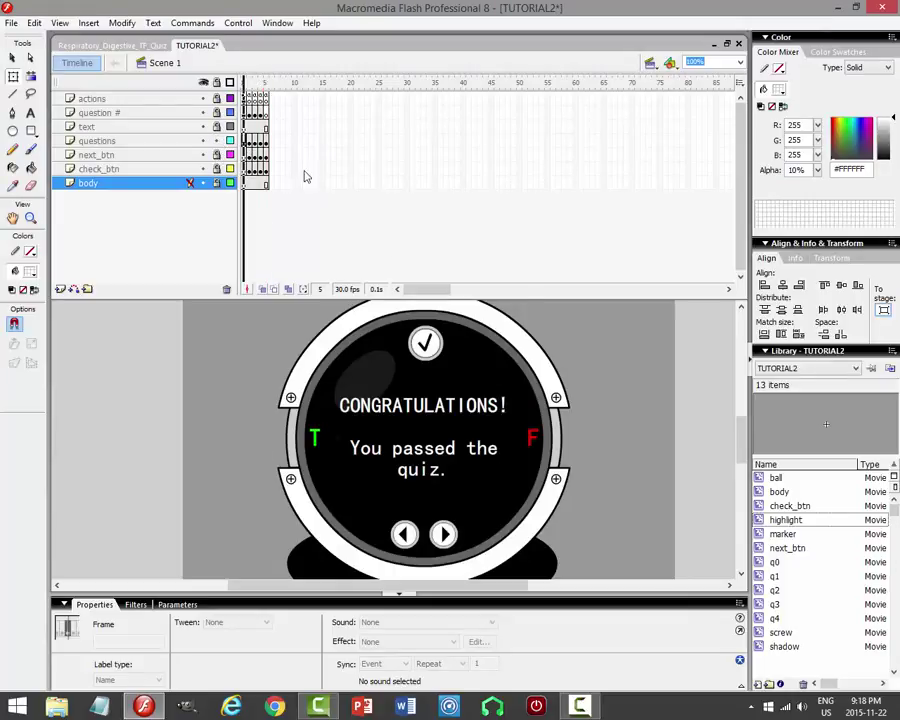
pyautogui.click(243, 140)
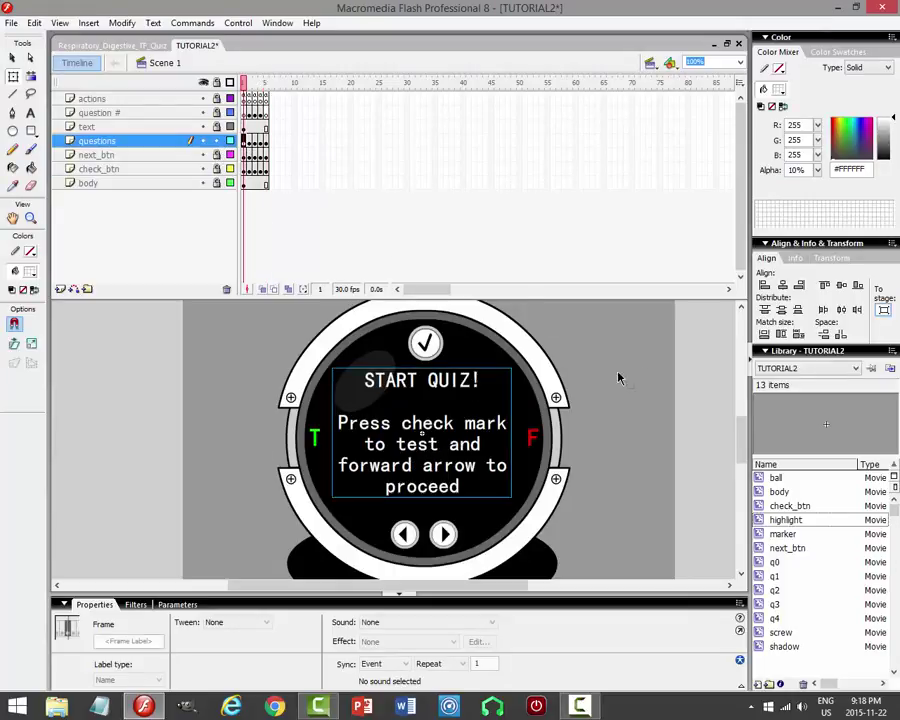
pyautogui.click(253, 141)
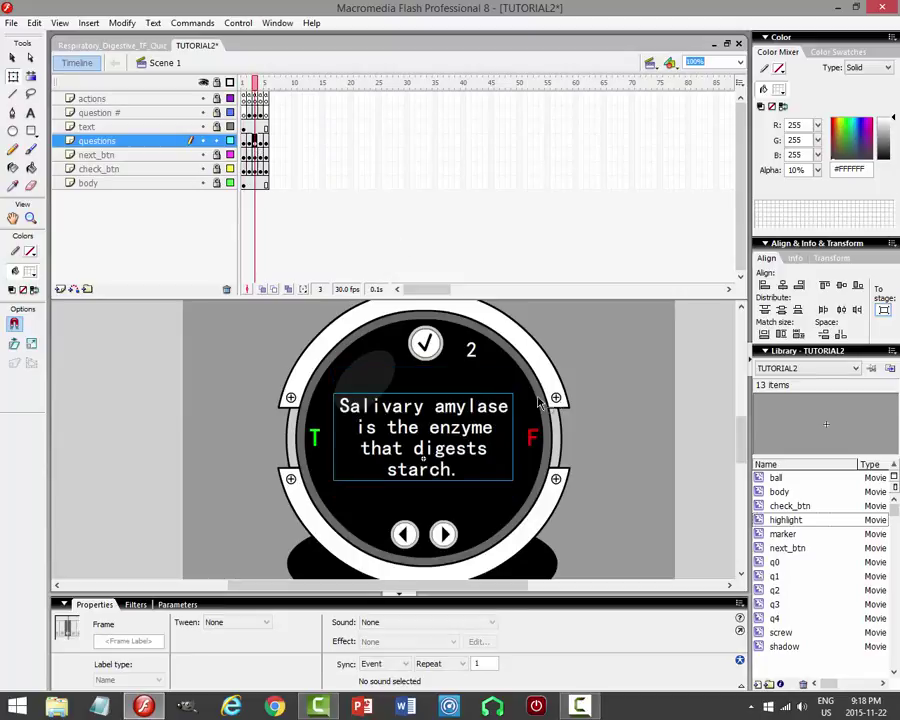
pyautogui.click(655, 389)
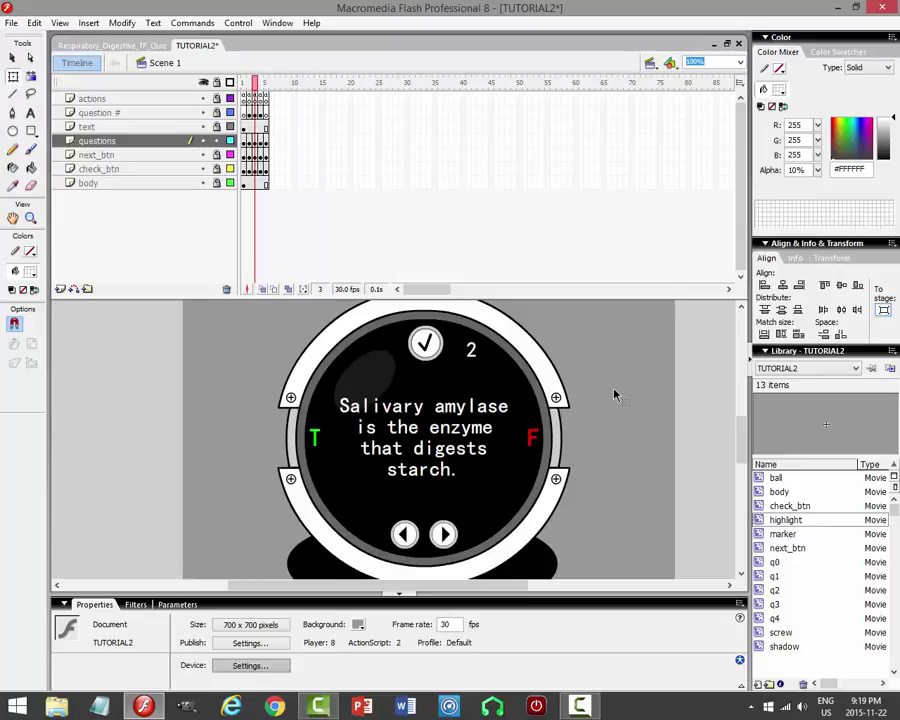
# Run the test movie again to check the start screen in a maximized window, and close the preview.
pyautogui.click(238, 22)
pyautogui.click(200, 128)
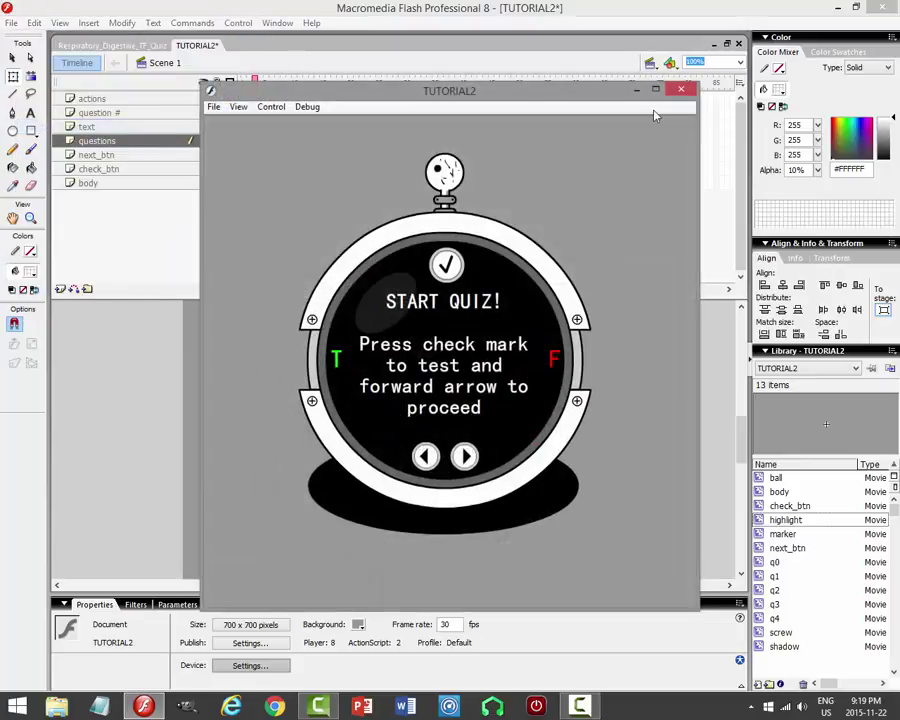
pyautogui.click(662, 88)
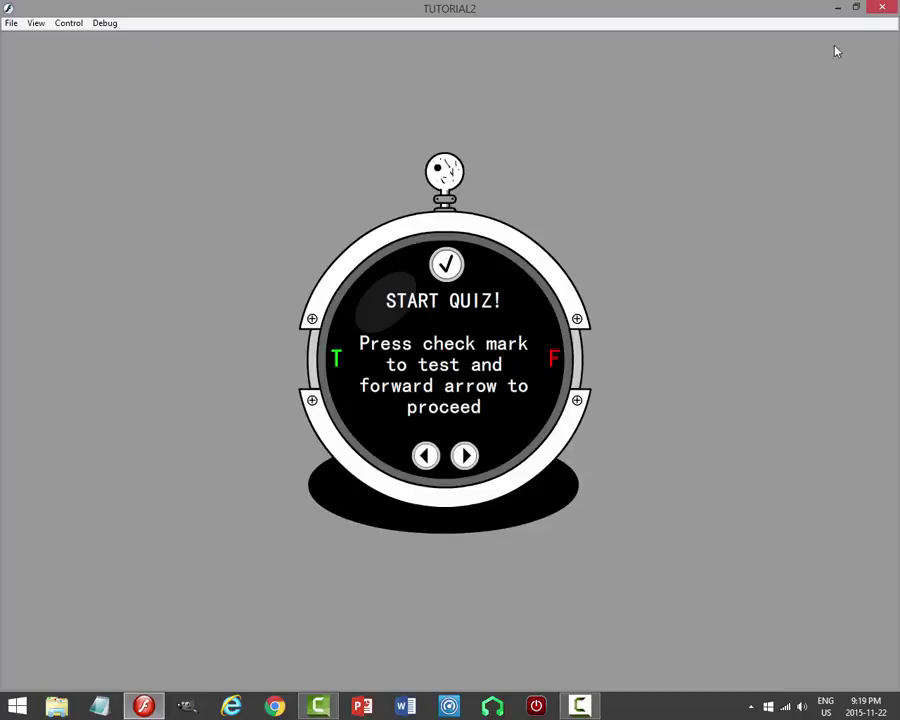
pyautogui.click(856, 7)
pyautogui.click(681, 90)
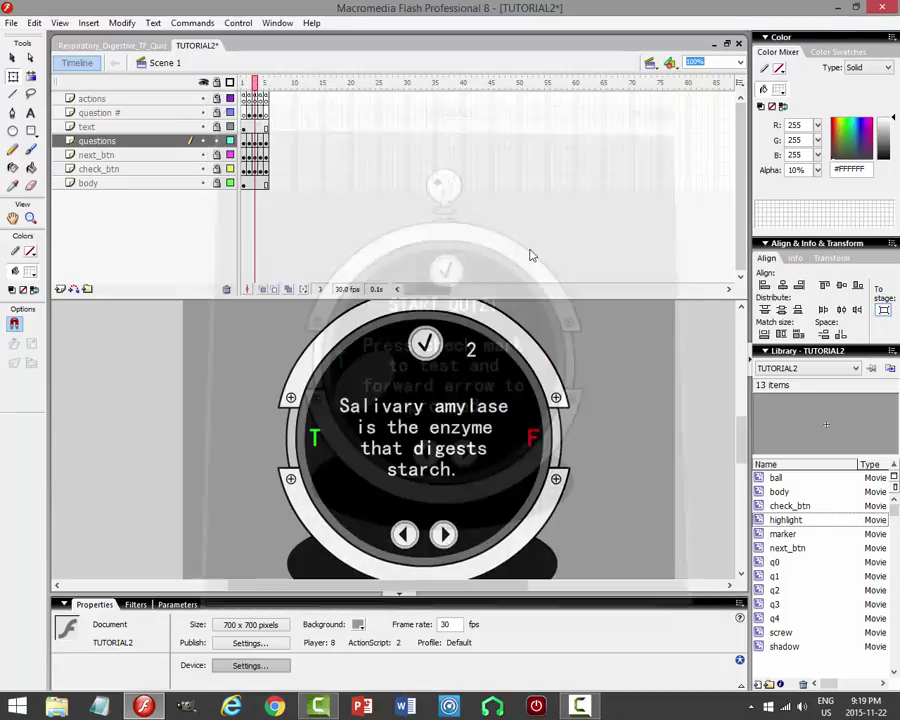
# Export the movie to the Desktop as a Flash Movie, replacing TUTORIAL2, with the JPEG quality raised to maximum.
pyautogui.click(12, 23)
pyautogui.moveTo(66, 251)
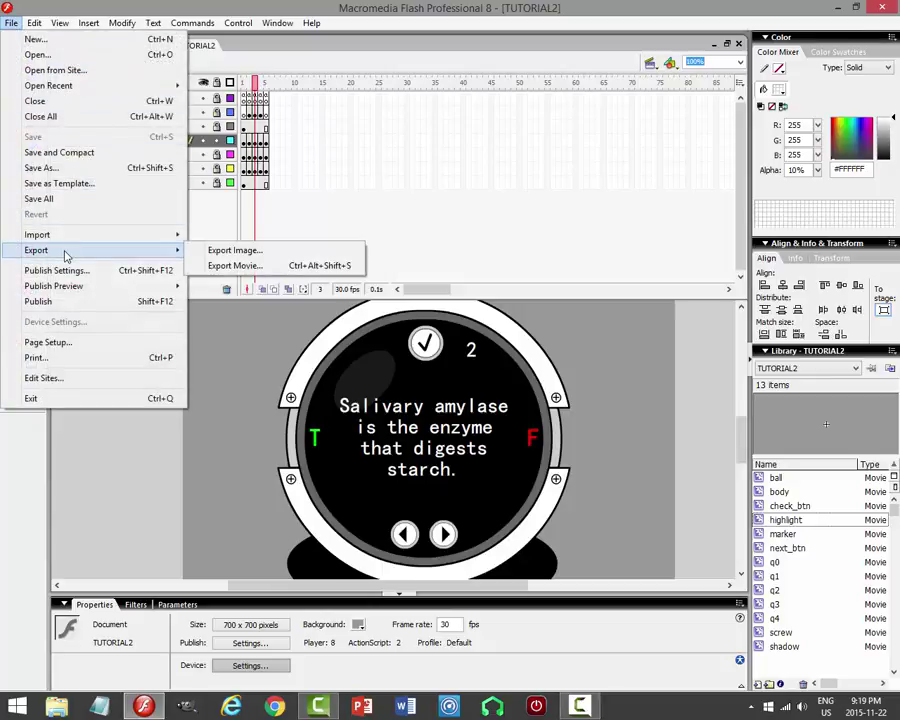
pyautogui.click(262, 266)
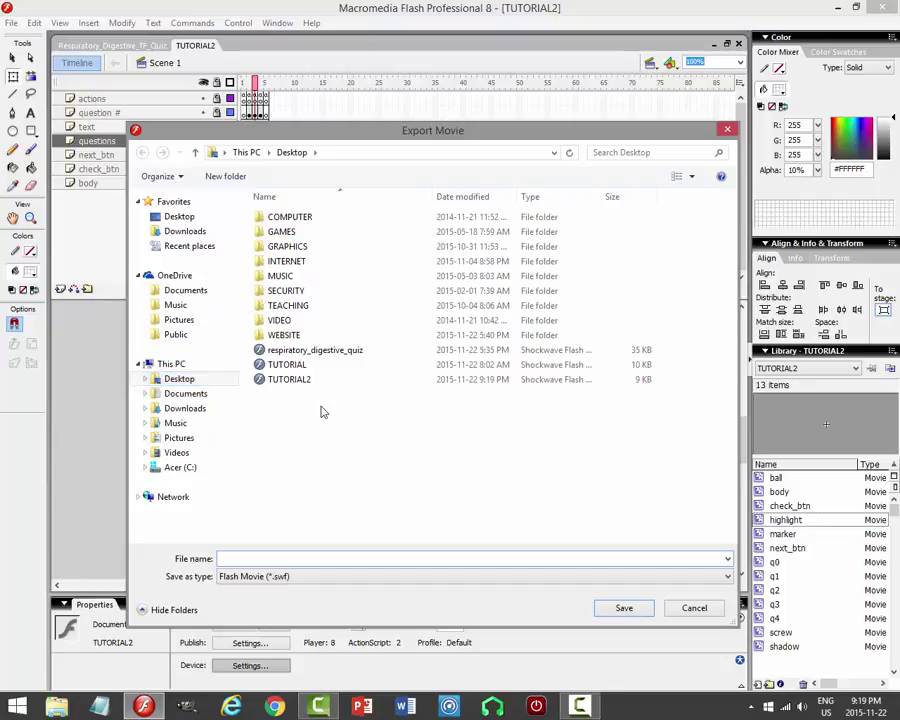
pyautogui.click(296, 381)
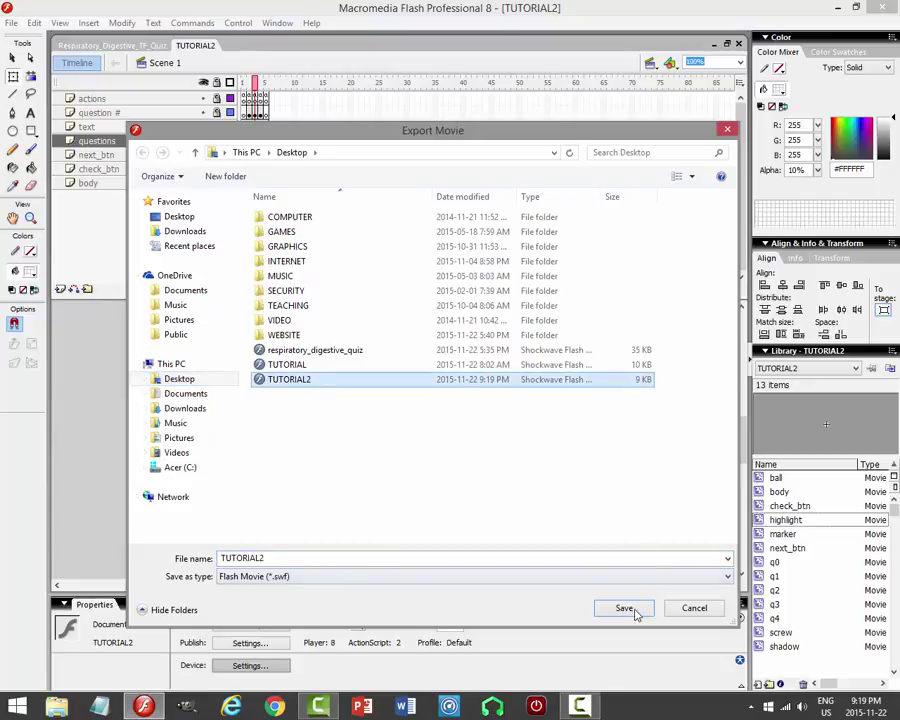
pyautogui.click(624, 608)
pyautogui.press('Return')
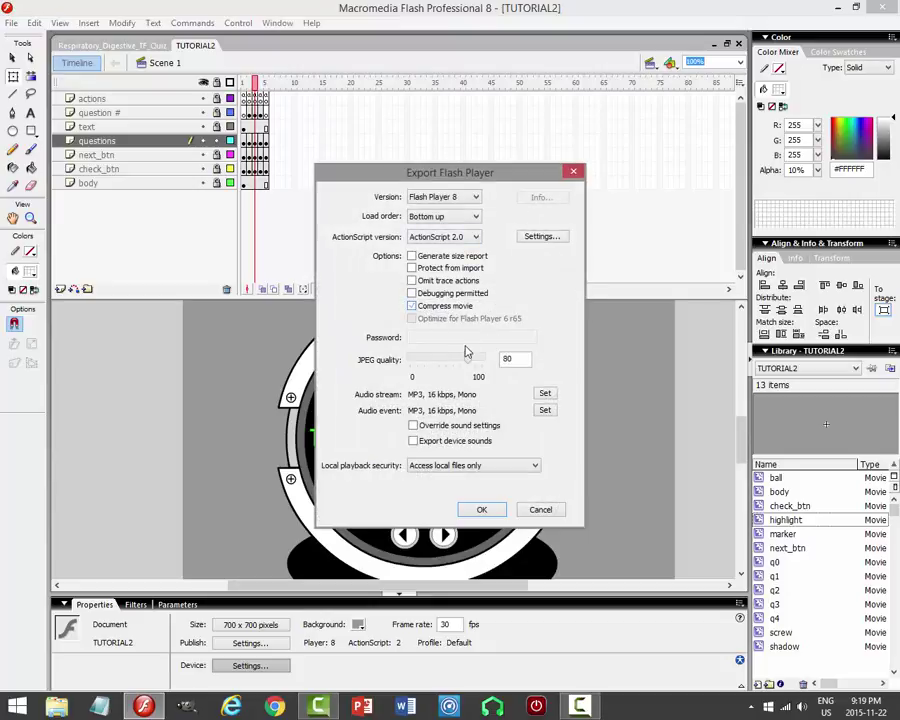
pyautogui.moveTo(469, 358); pyautogui.dragTo(480, 360)
pyautogui.click(481, 509)
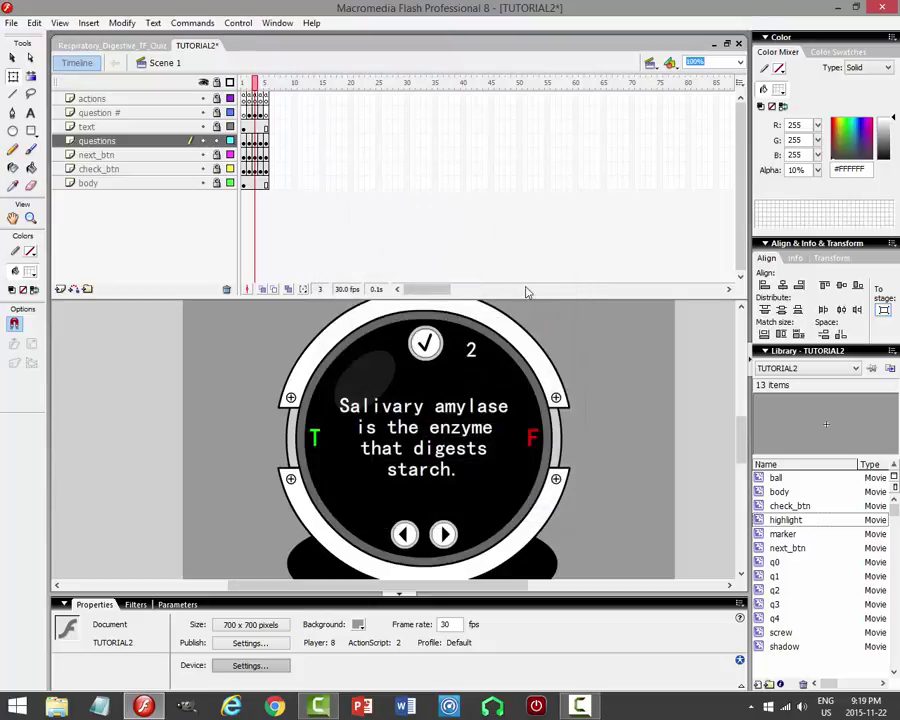
# Open the exported TUTORIAL2 movie from the desktop in Flash Player, advance maximized to question 2, and close the player.
pyautogui.click(838, 8)
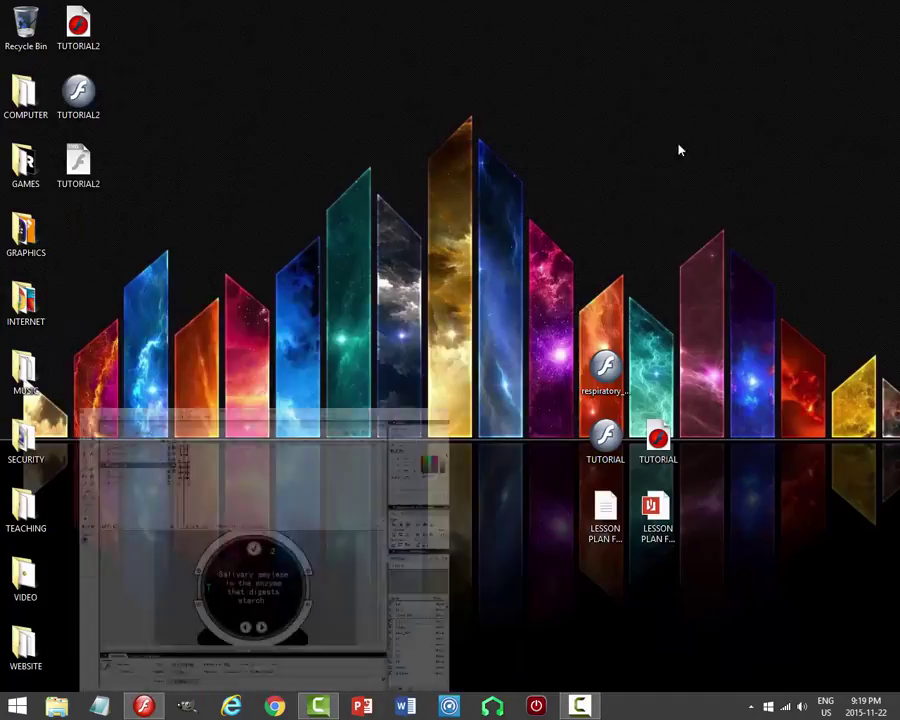
pyautogui.doubleClick(78, 100)
pyautogui.moveTo(370, 42); pyautogui.dragTo(568, 117)
pyautogui.click(640, 97)
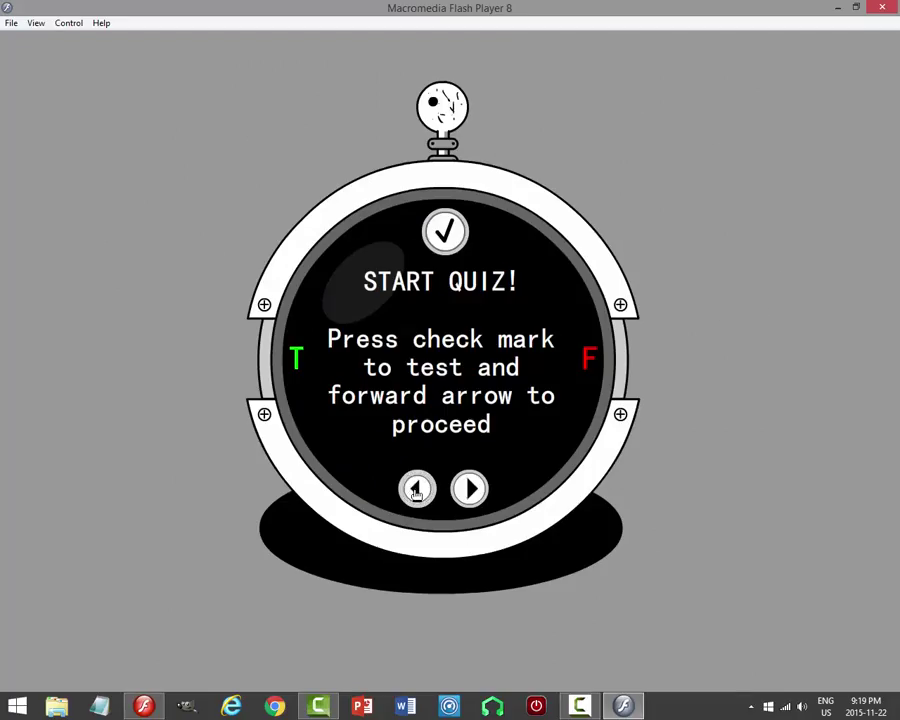
pyautogui.click(474, 490)
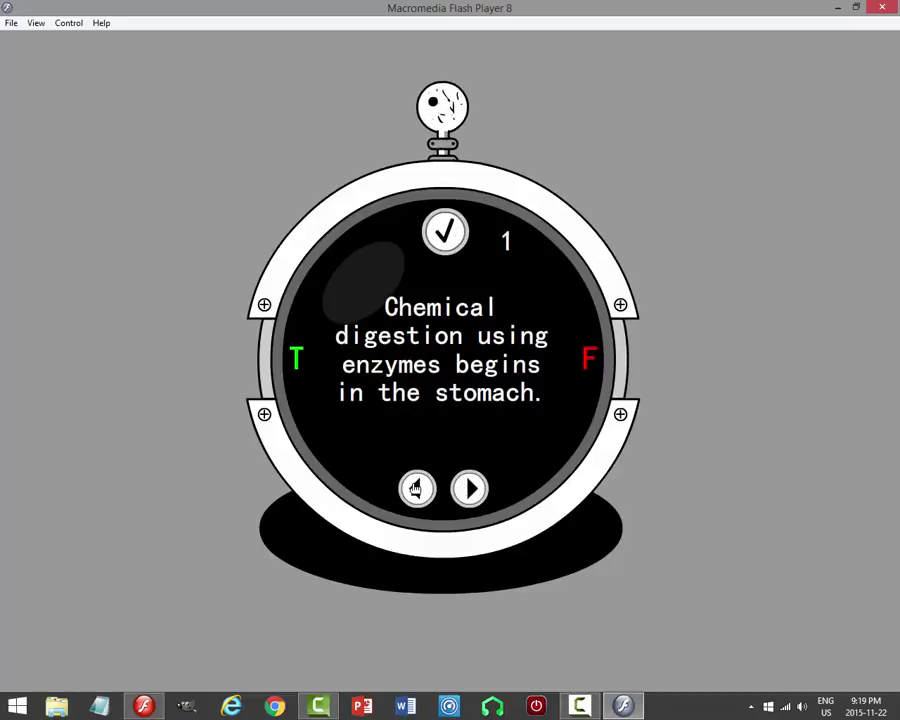
pyautogui.click(469, 487)
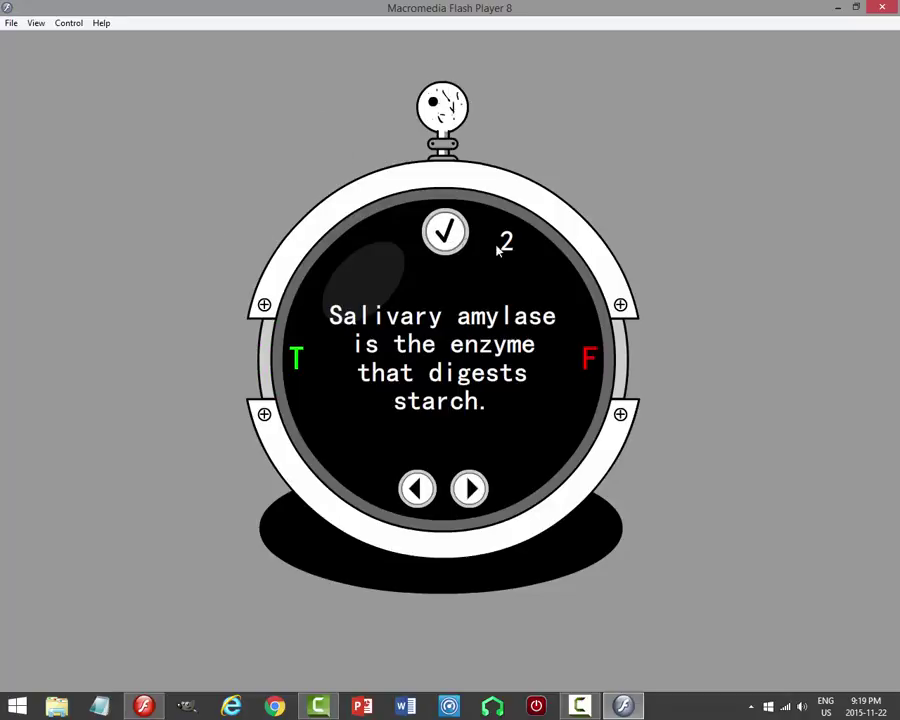
pyautogui.click(856, 7)
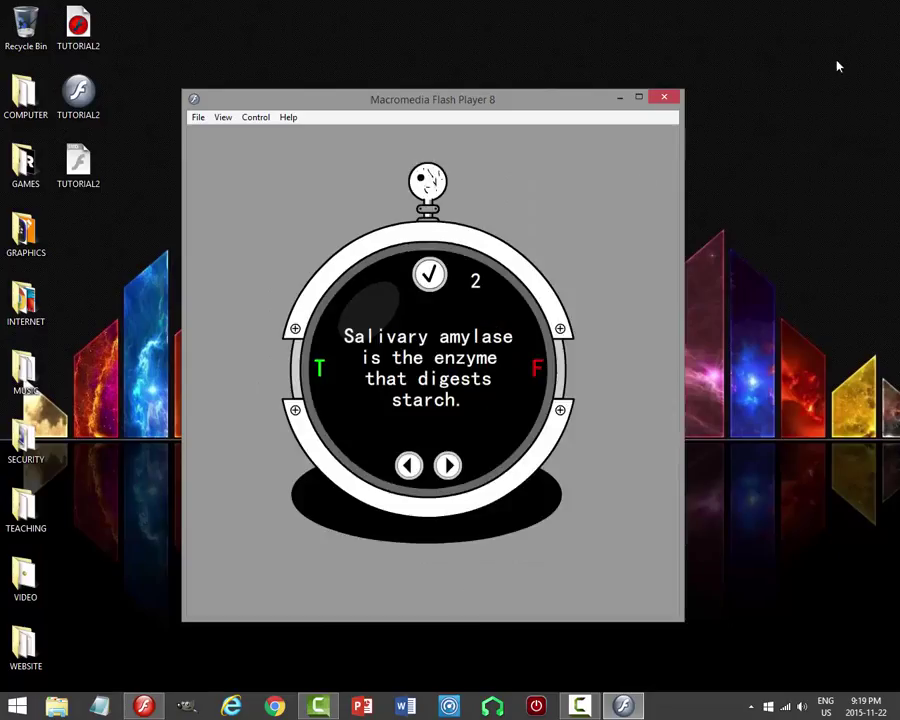
pyautogui.click(664, 97)
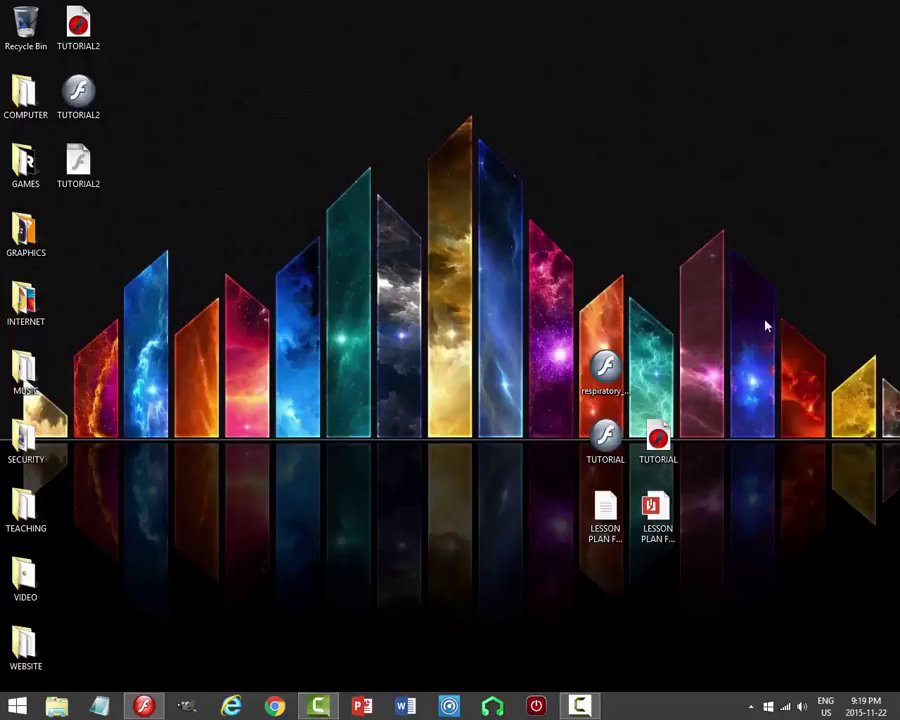